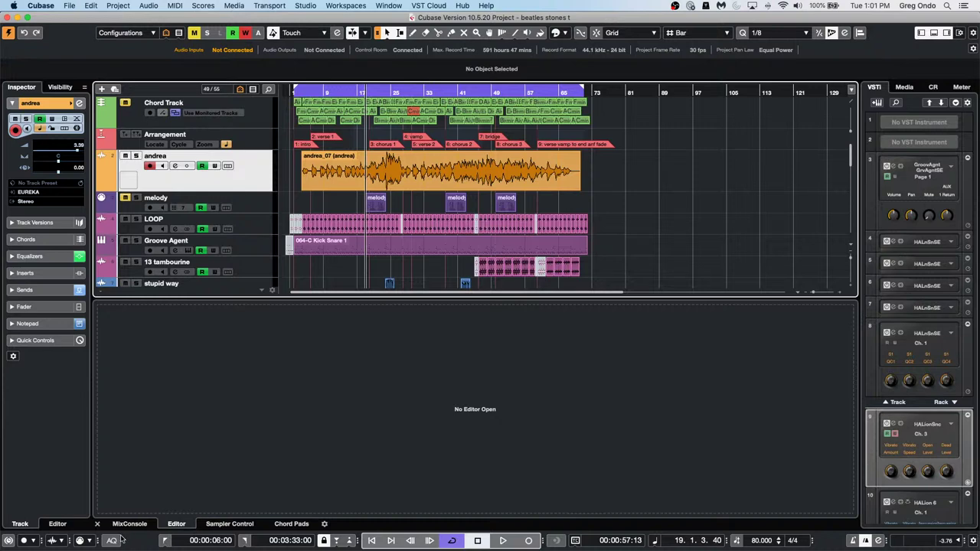
Show the MixConsole below the project and display the Control Room inserts
left_click(129, 524)
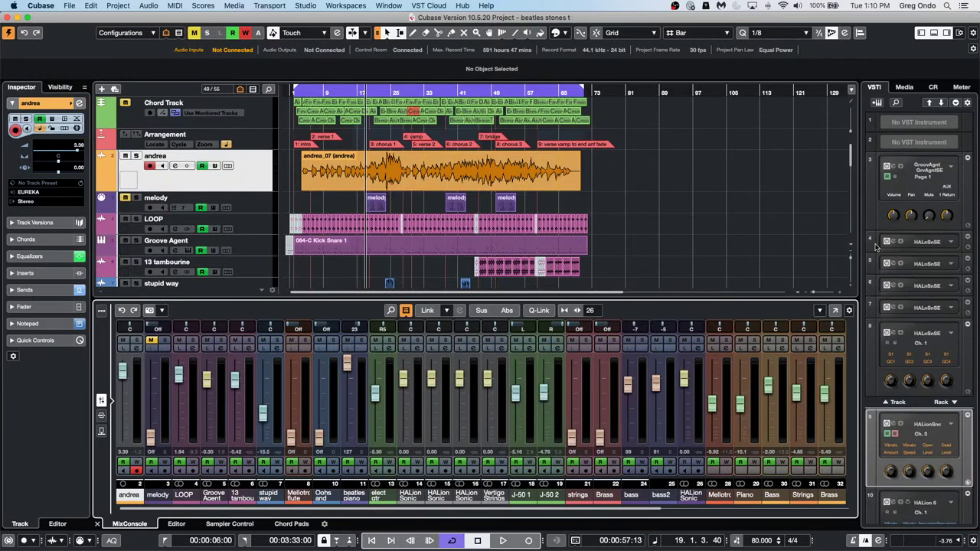
left_click(934, 87)
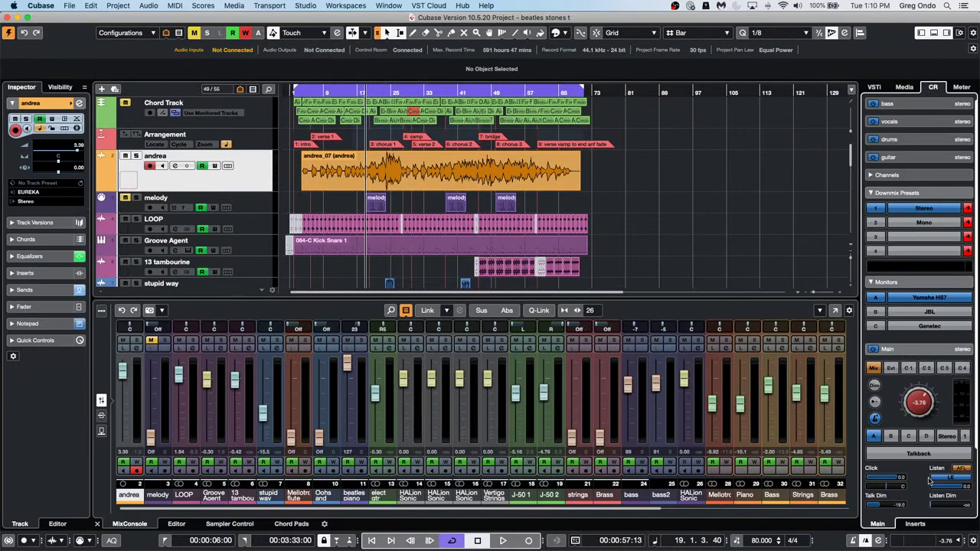
left_click(917, 527)
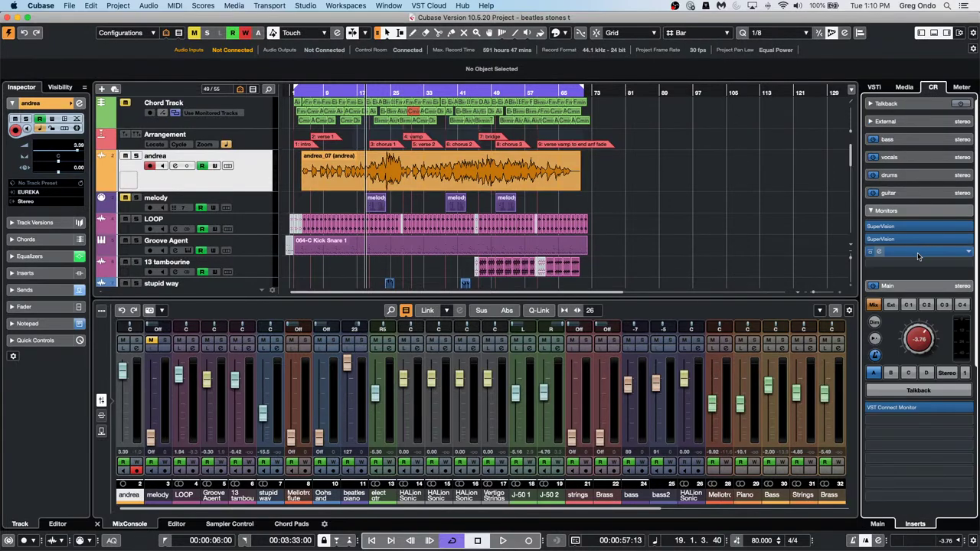
Replace the existing SuperVision plug-ins in the Control Room monitor inserts with a single new SuperVision in the first slot
left_click(726, 242)
left_click_drag(919, 227, 814, 223)
left_click(896, 228)
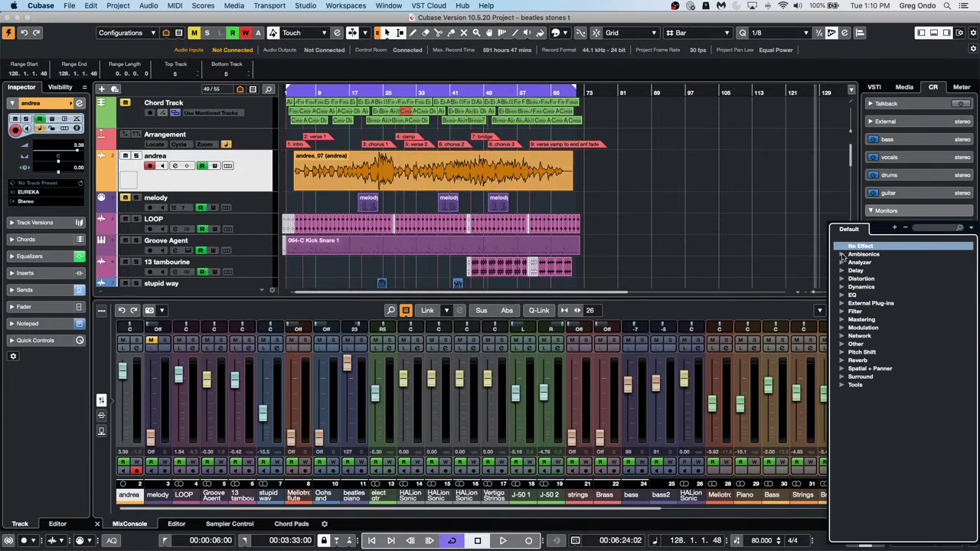
left_click(843, 263)
left_click(861, 271)
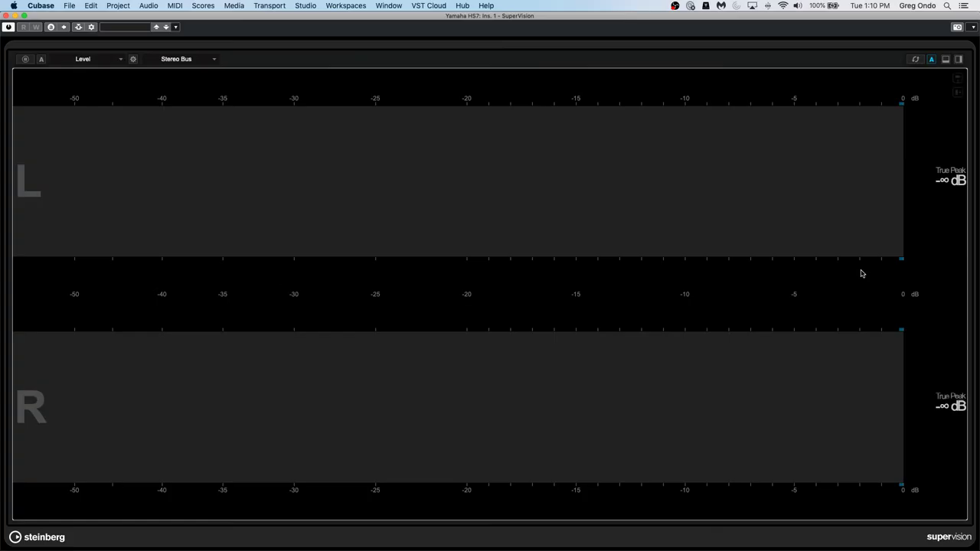
Set SuperVision to the Spectrum Bar display and play the song from near its beginning with the analyzer window in view
left_click(106, 61)
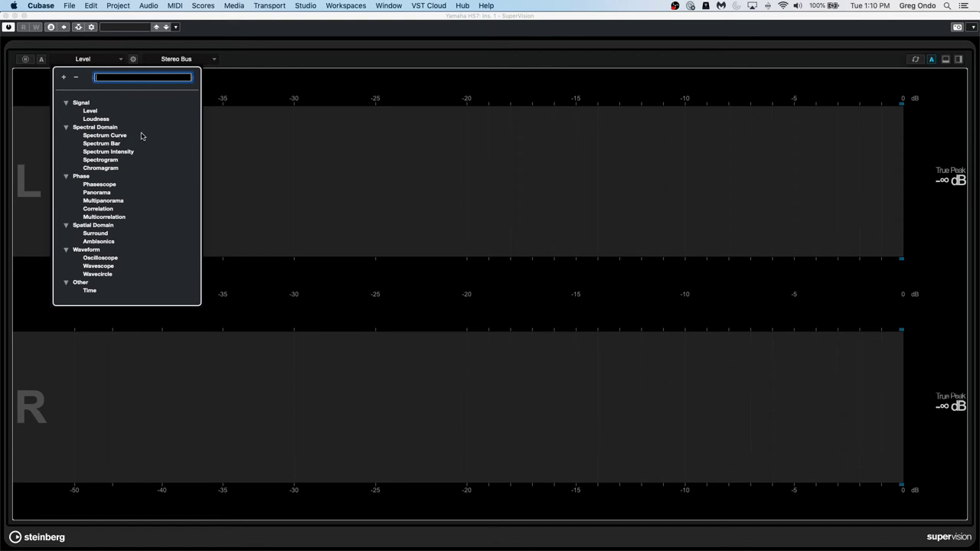
left_click(102, 145)
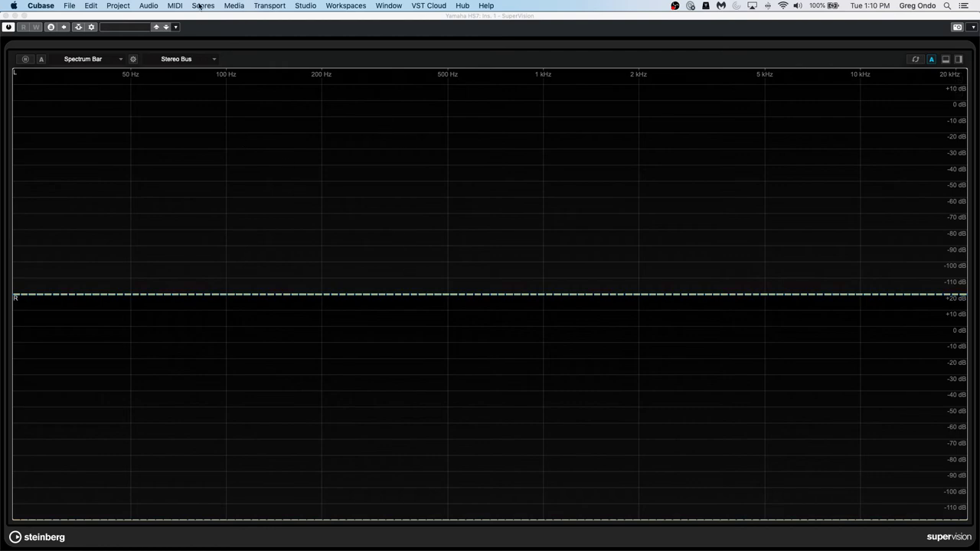
double_click(93, 16)
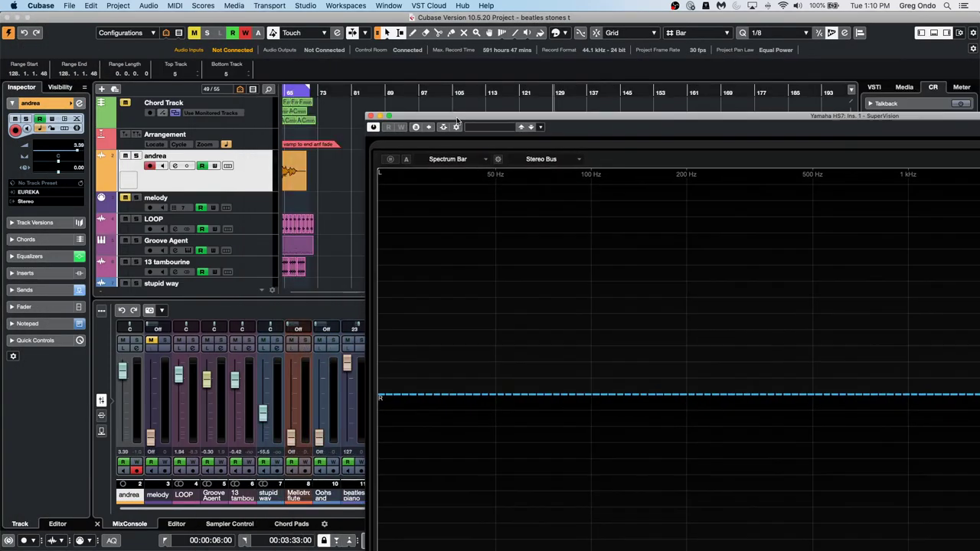
mouse_move(337, 89)
left_mouse_down()
mouse_move(192, 80)
mouse_move(326, 79)
left_mouse_up()
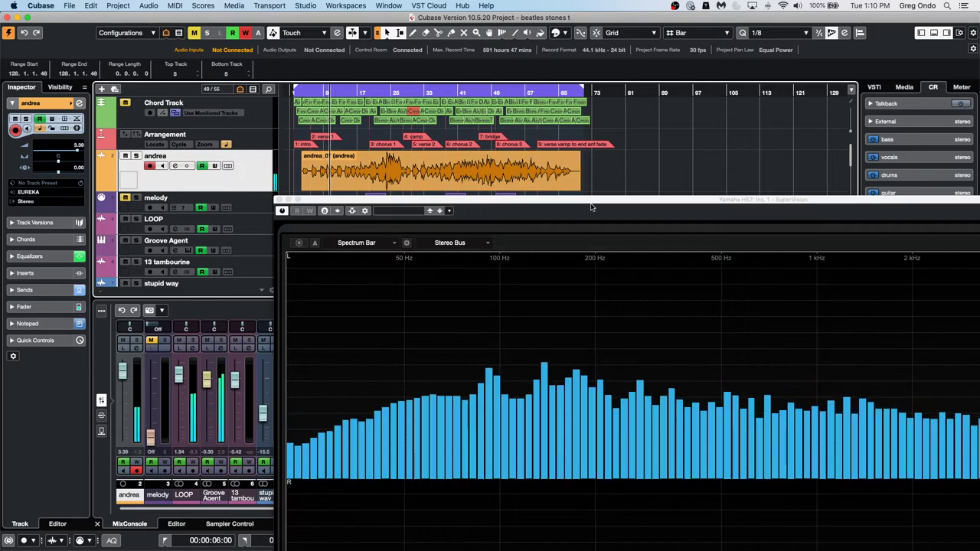
left_click_drag(593, 201, 397, 61)
double_click(398, 59)
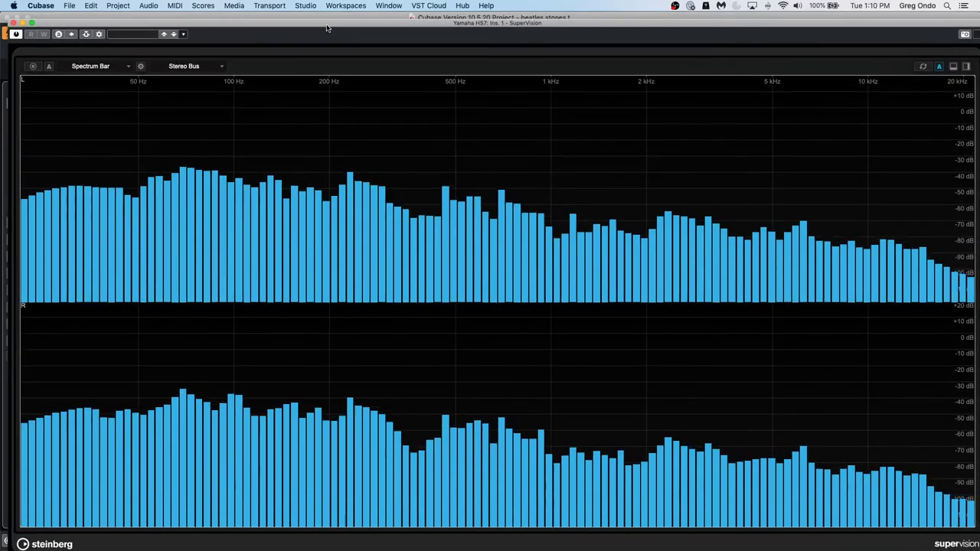
View the playing mix in SuperVision's Spectrum Curve and Chromagram displays
left_click(89, 66)
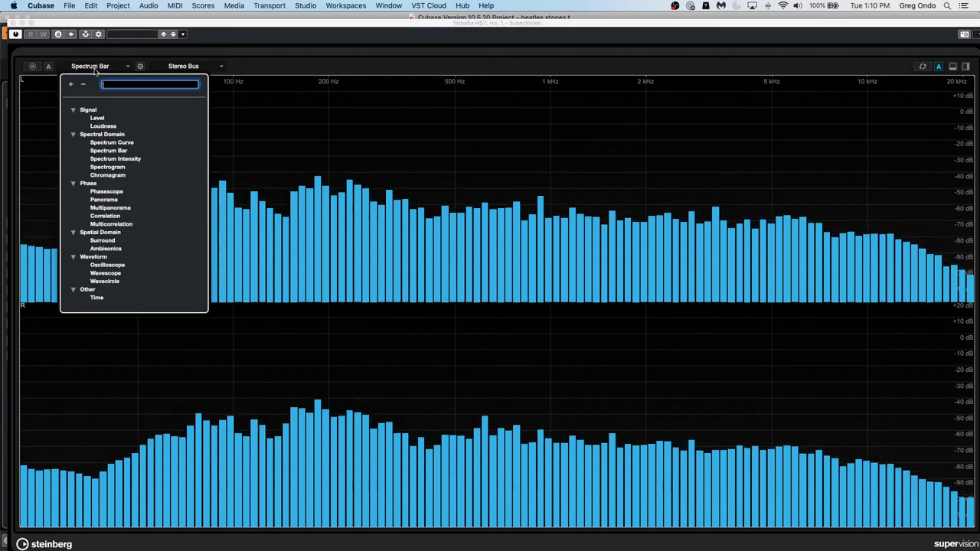
left_click(117, 144)
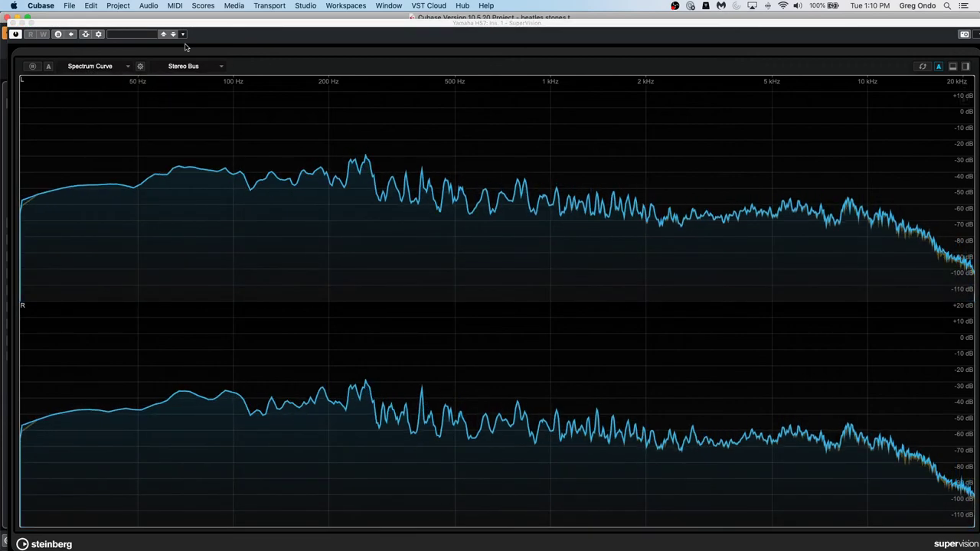
left_click(97, 68)
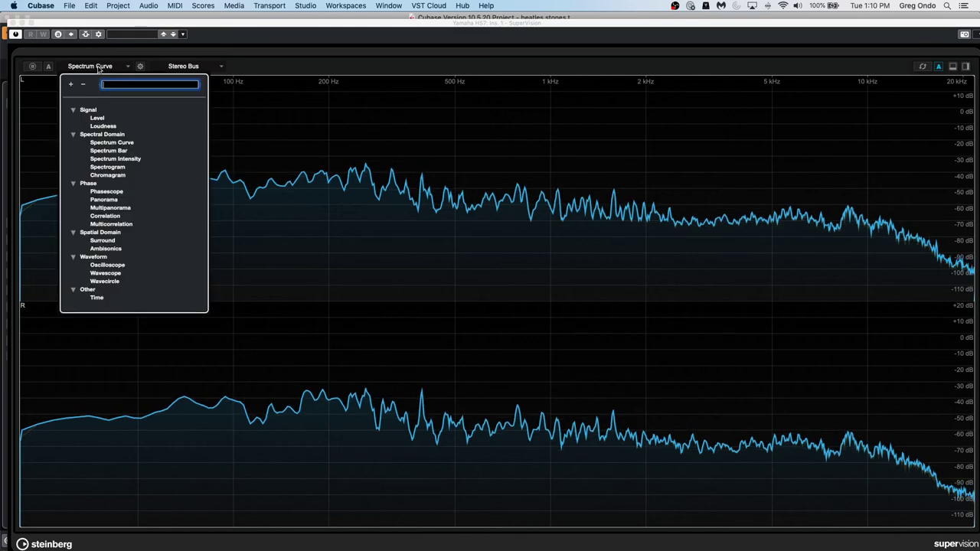
left_click(118, 175)
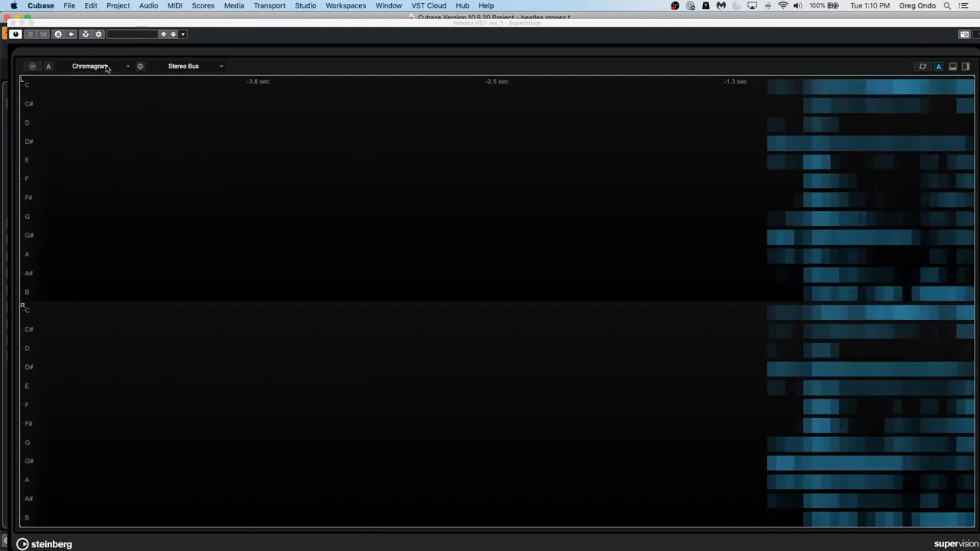
View the playing mix in SuperVision's Spectrogram and Spectrum Intensity displays
left_click(110, 68)
left_click(115, 167)
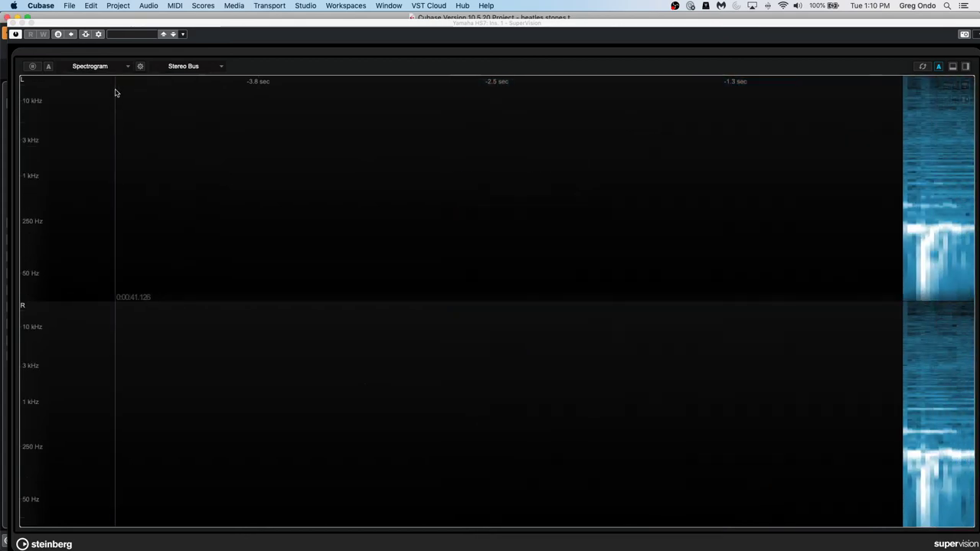
left_click(110, 67)
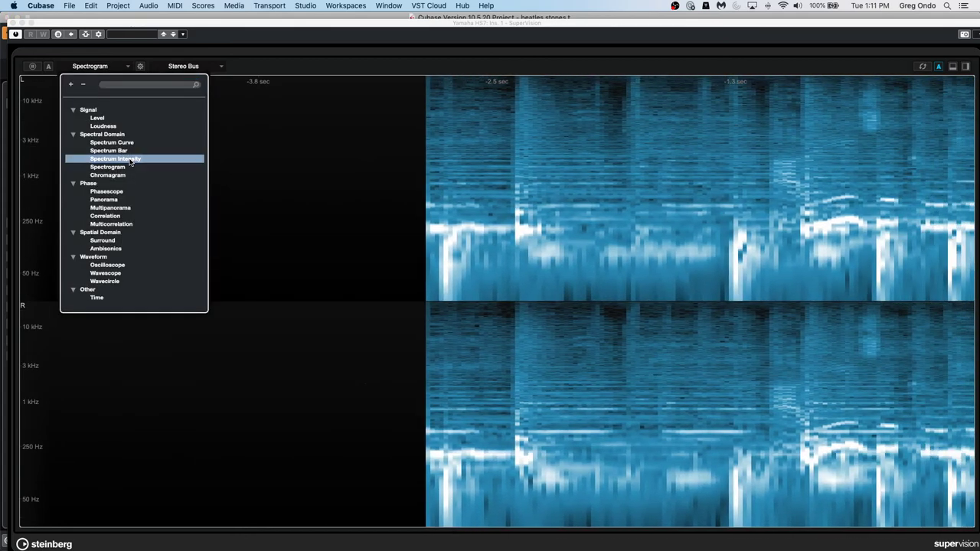
left_click(107, 159)
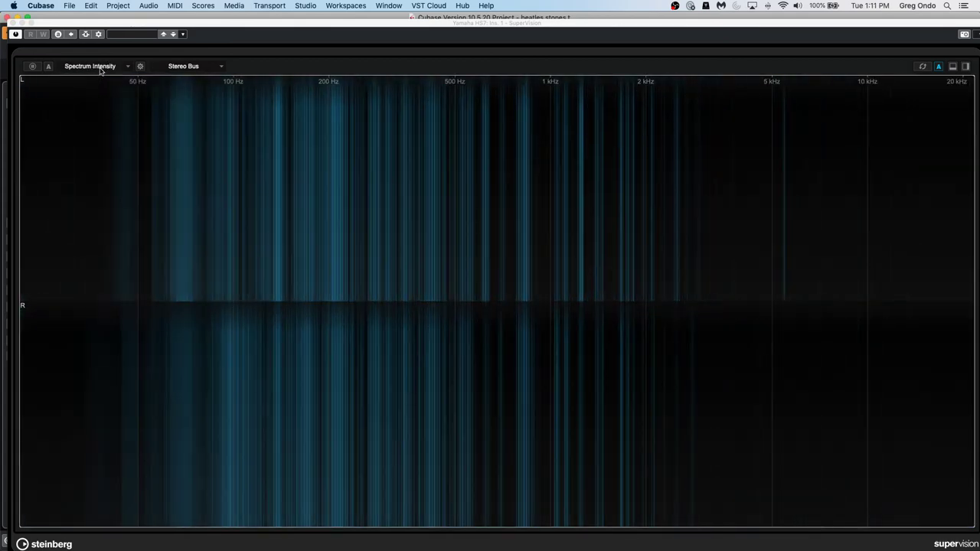
Set SuperVision to the Spectrum Curve display, close its window and stop playback
left_click(98, 68)
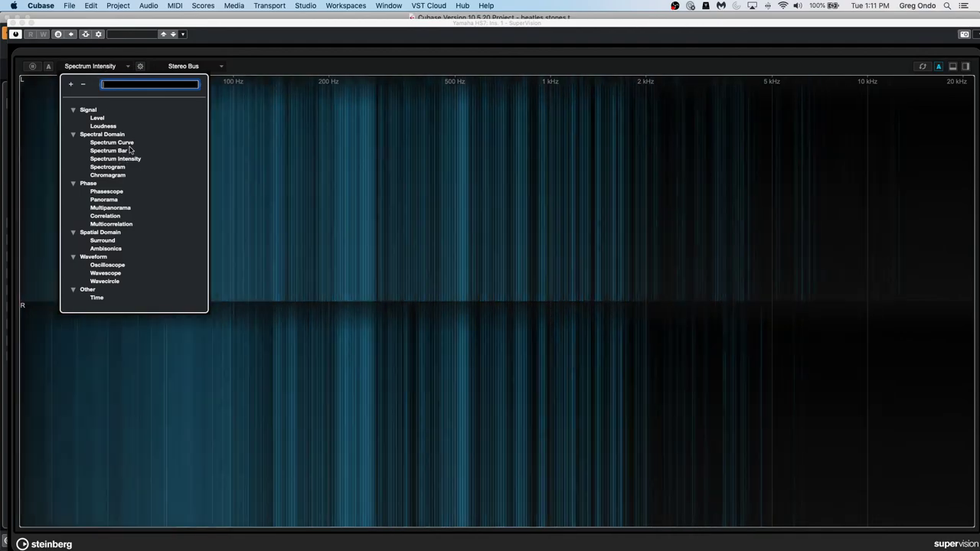
left_click(113, 142)
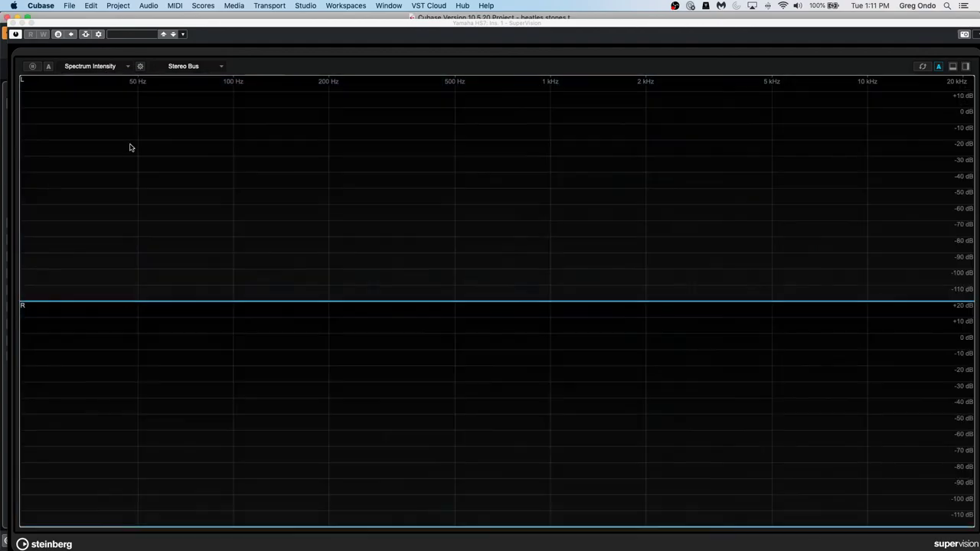
left_click(13, 23)
key("space")
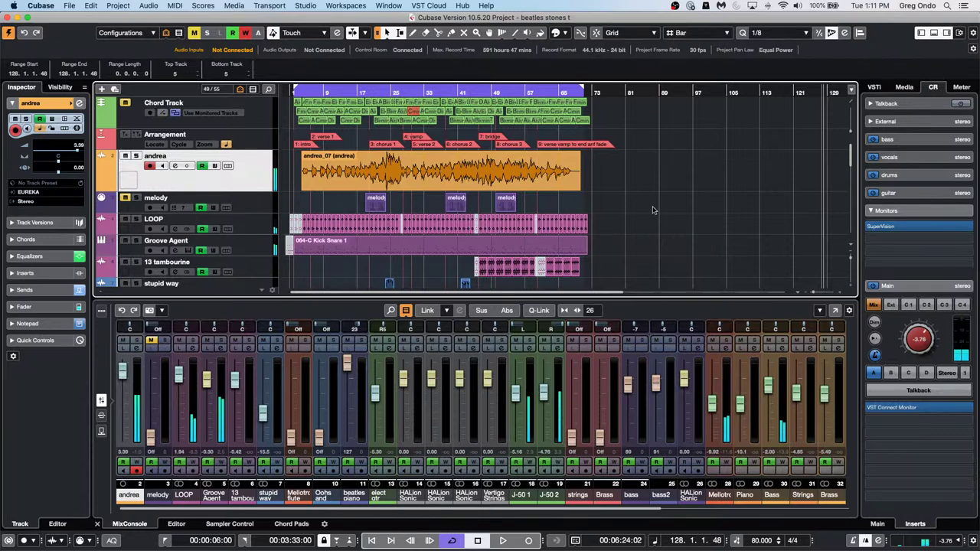
scroll(648, 191, "down", 3)
scroll(648, 192, "down", 10)
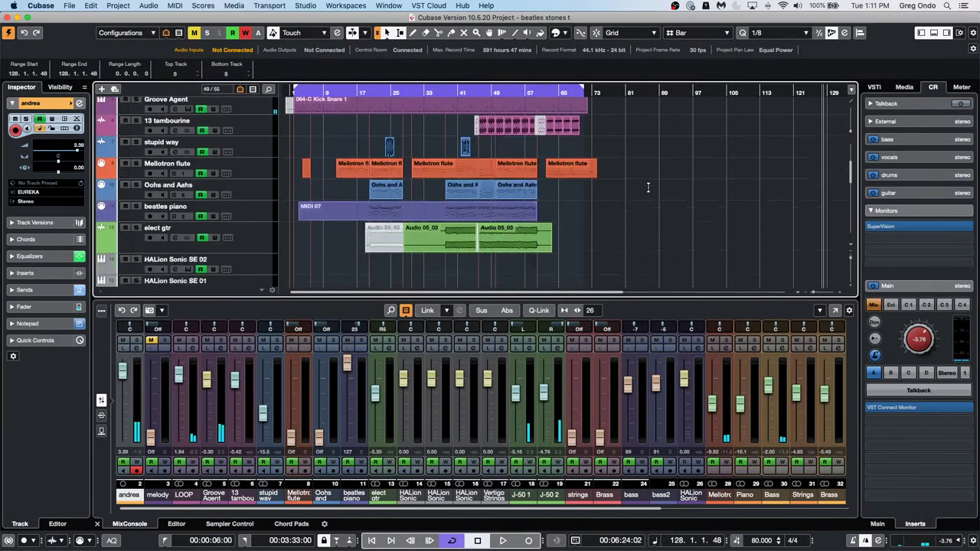
scroll(643, 192, "up", 10)
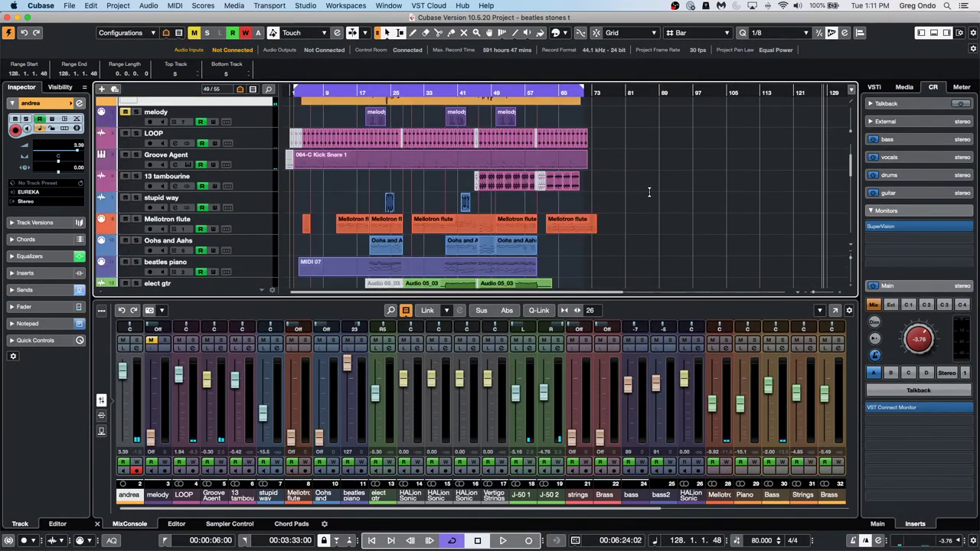
key("space")
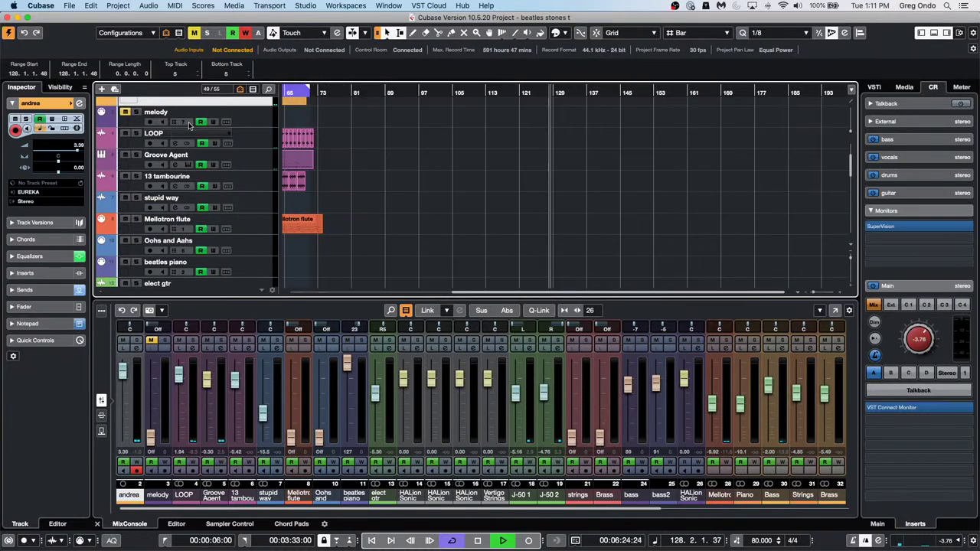
left_click_drag(294, 92, 325, 93)
key("space")
key("space")
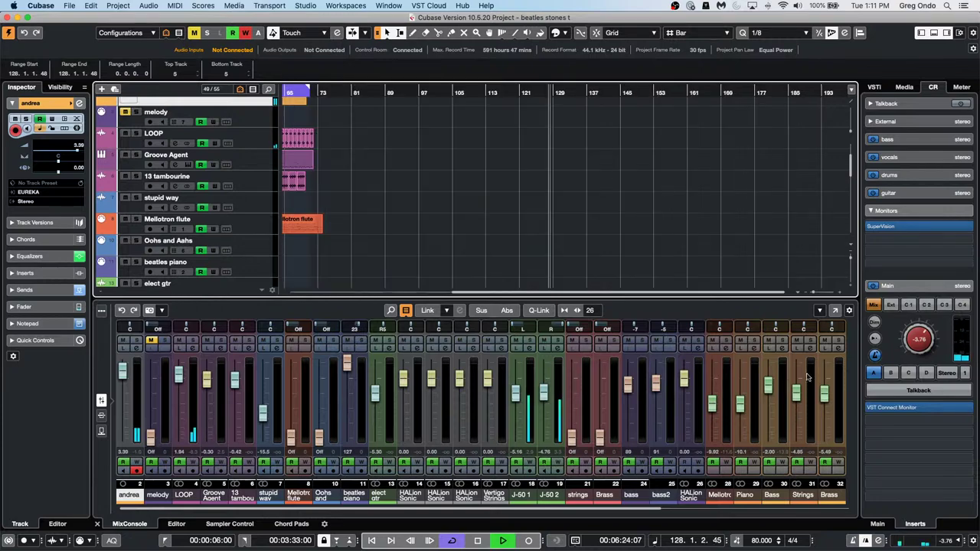
key("period")
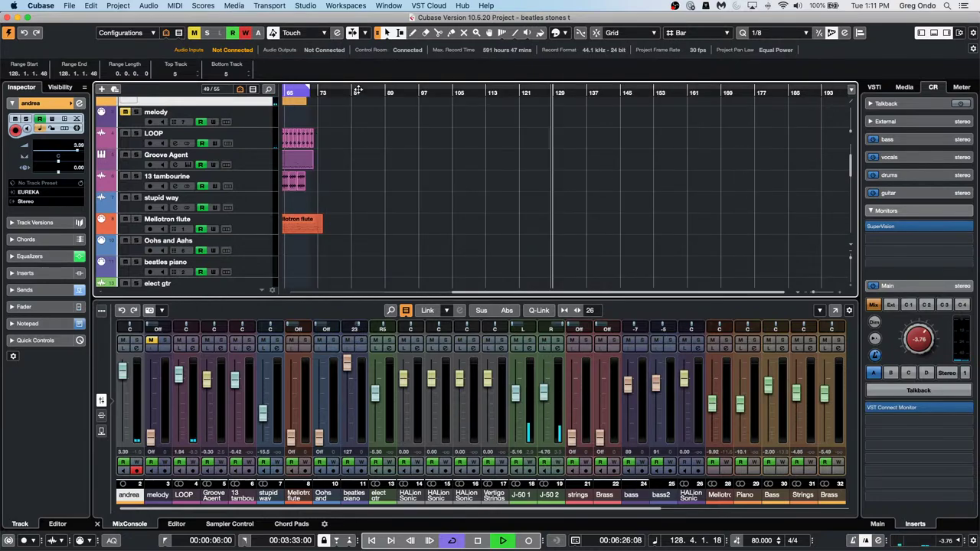
key("space")
Play the song from about bar 6 and open the channel settings of the Stereo output channel
left_click(314, 93)
key("space")
left_click_drag(558, 509, 885, 491)
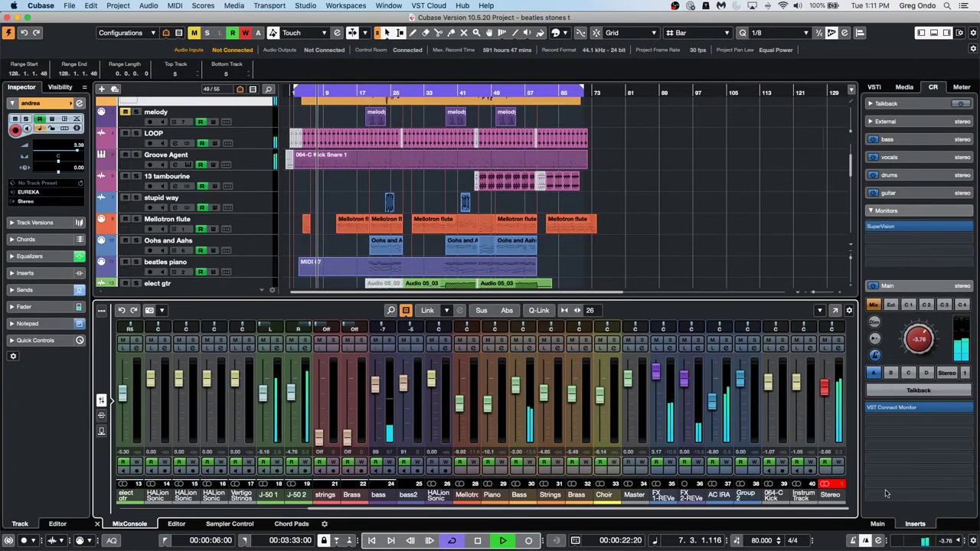
left_click(840, 350)
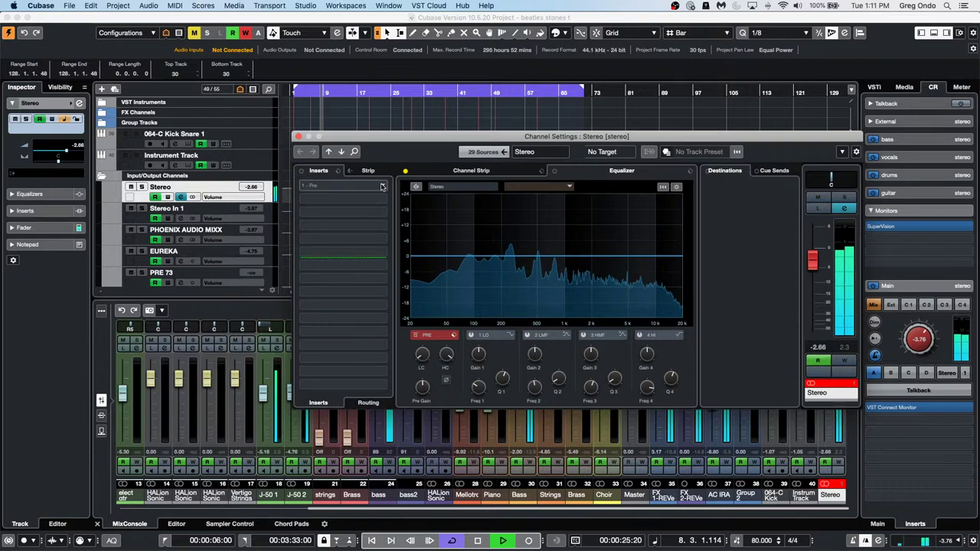
Browse the Tools, Surround and Spatial + Panner effects available for the Stereo output's first insert slot
left_click(337, 185)
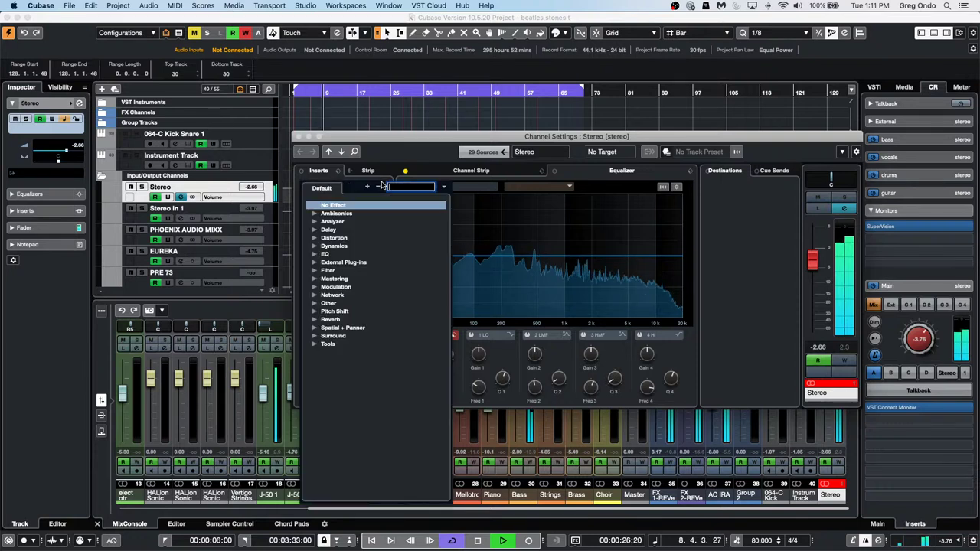
left_click(313, 344)
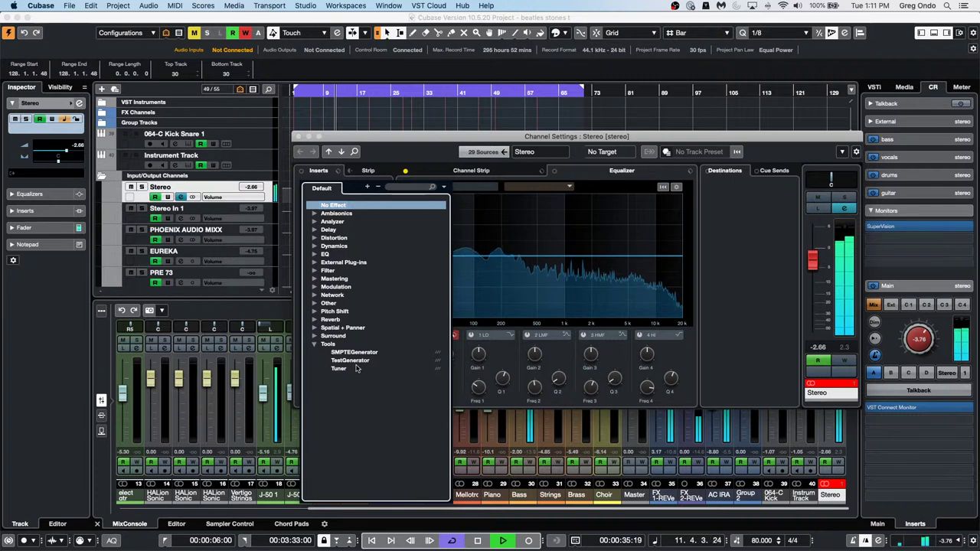
left_click(313, 337)
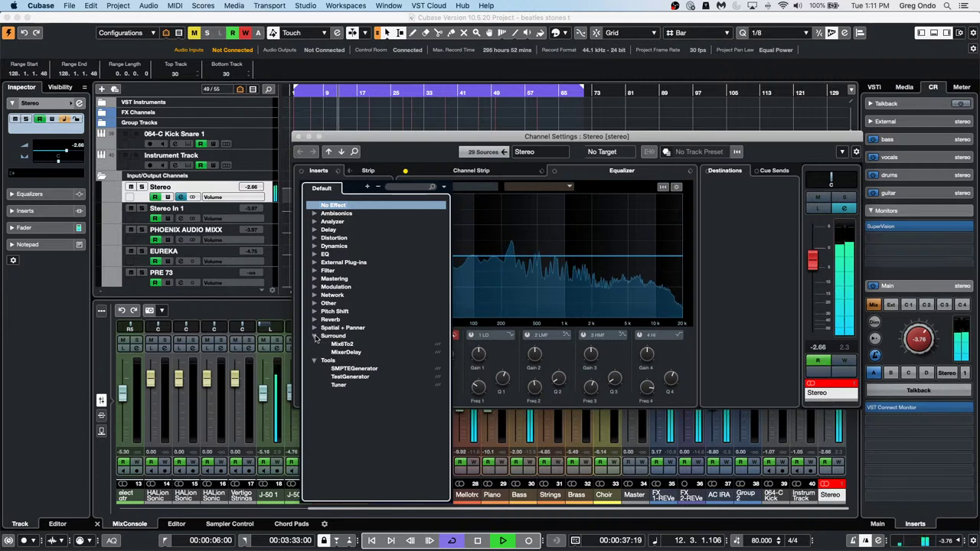
left_click(313, 328)
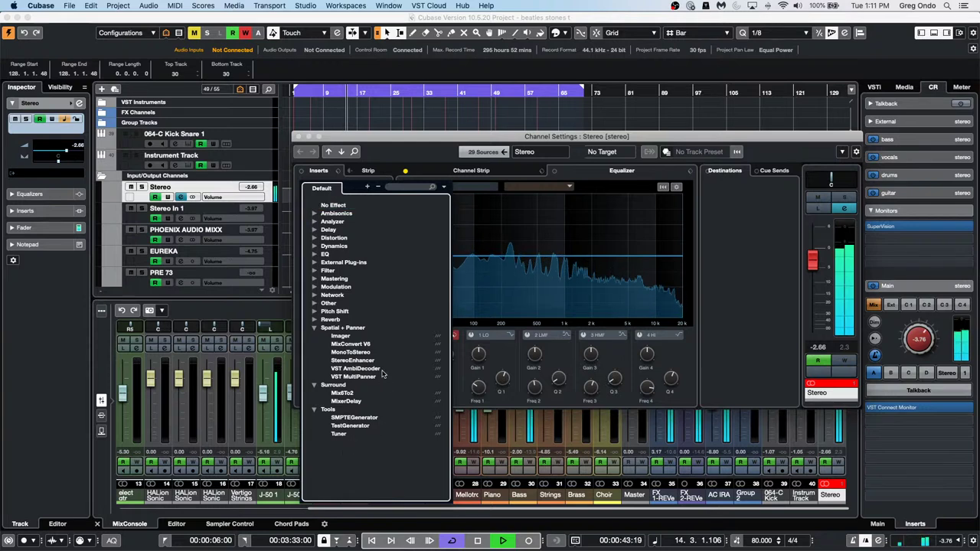
Search the insert effects for "sxope" and close the Stereo channel settings without choosing an effect
left_click(395, 188)
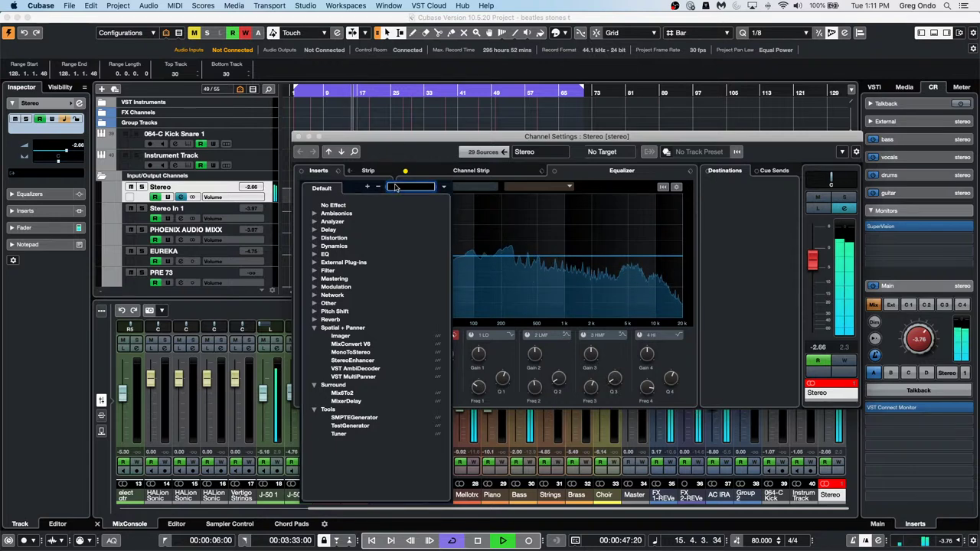
type("comp")
type("e")
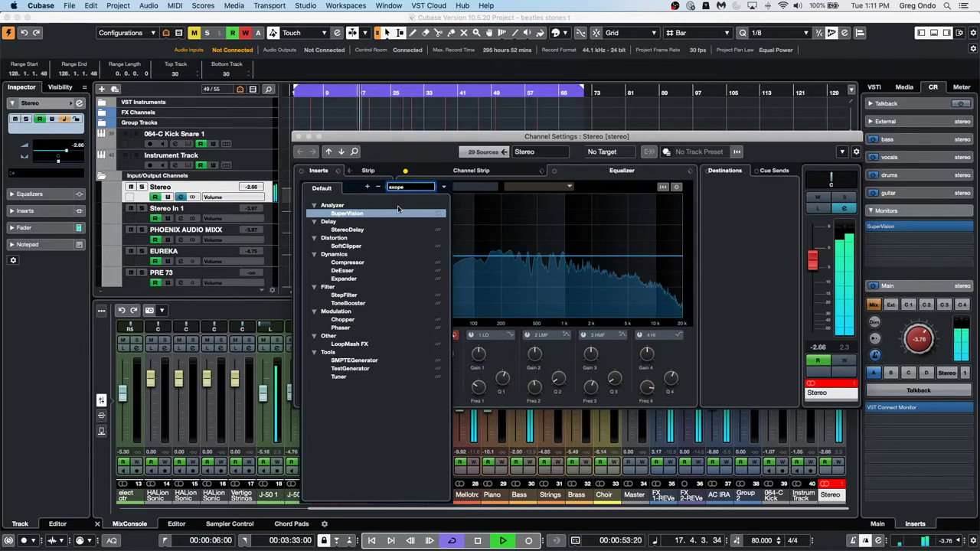
left_click(399, 135)
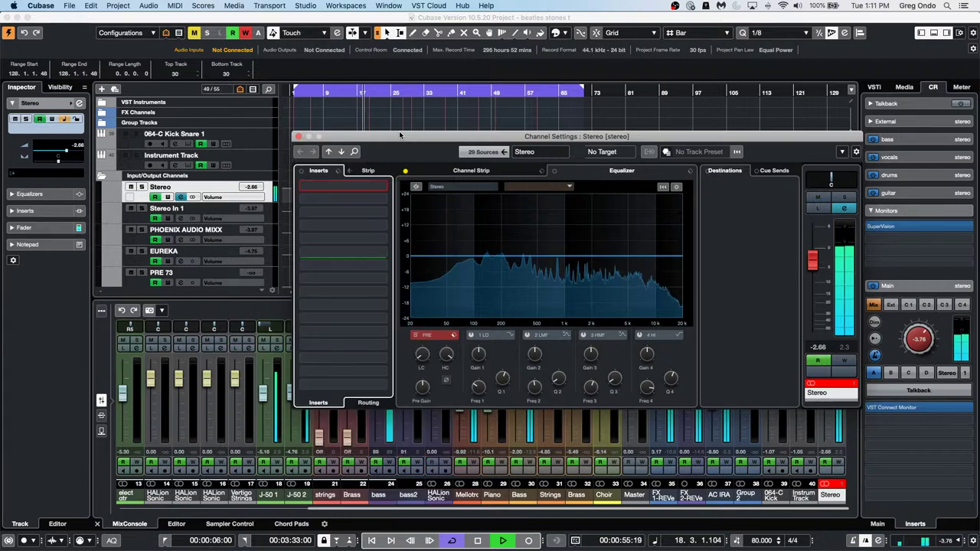
left_click(298, 137)
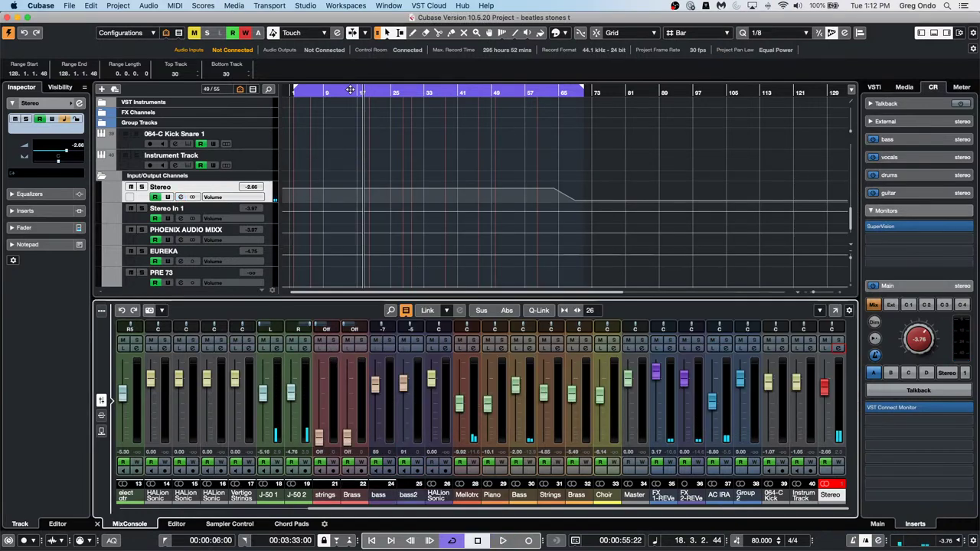
Run the Spectrum Analyzer on the andrea_07 vocal event and close its result window after viewing the frequency curve
scroll(319, 199, "up", 10)
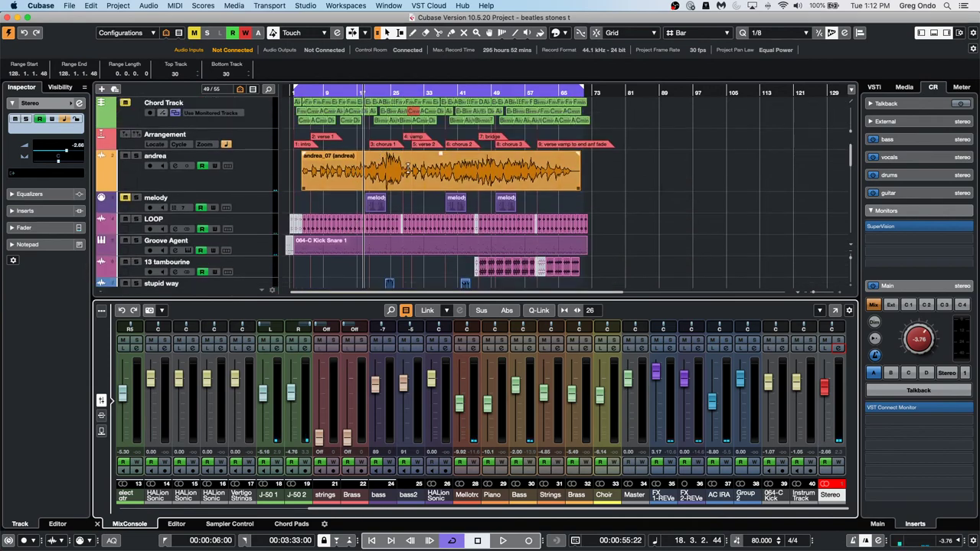
left_click(346, 176)
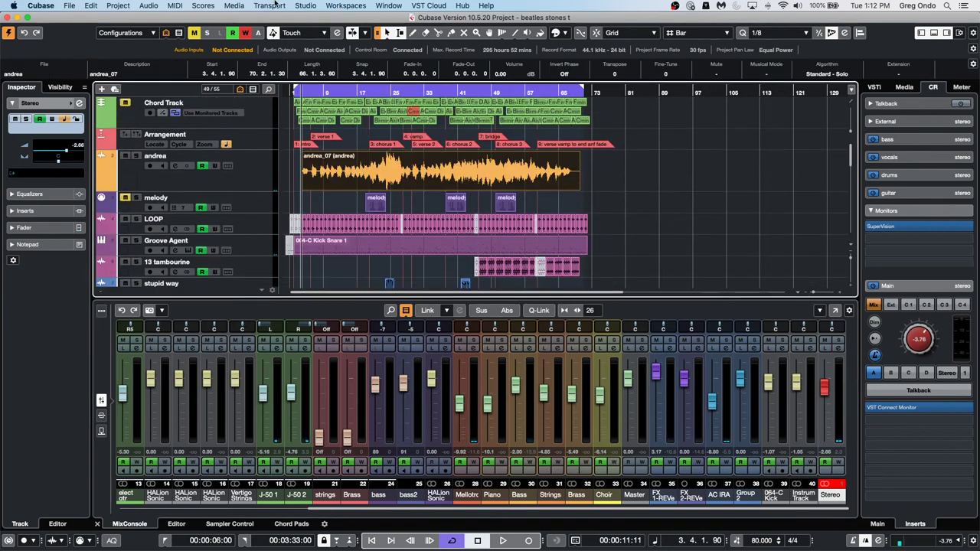
left_click(150, 6)
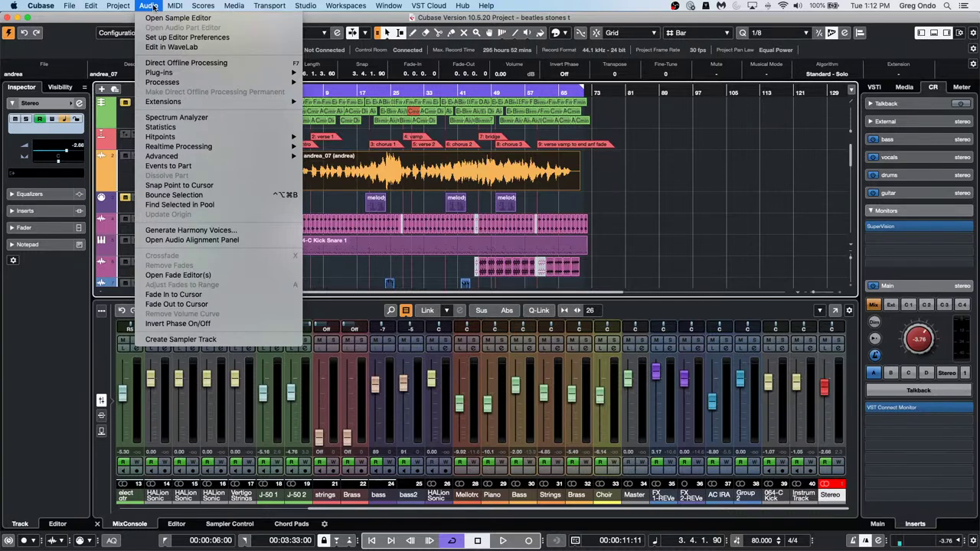
mouse_move(173, 81)
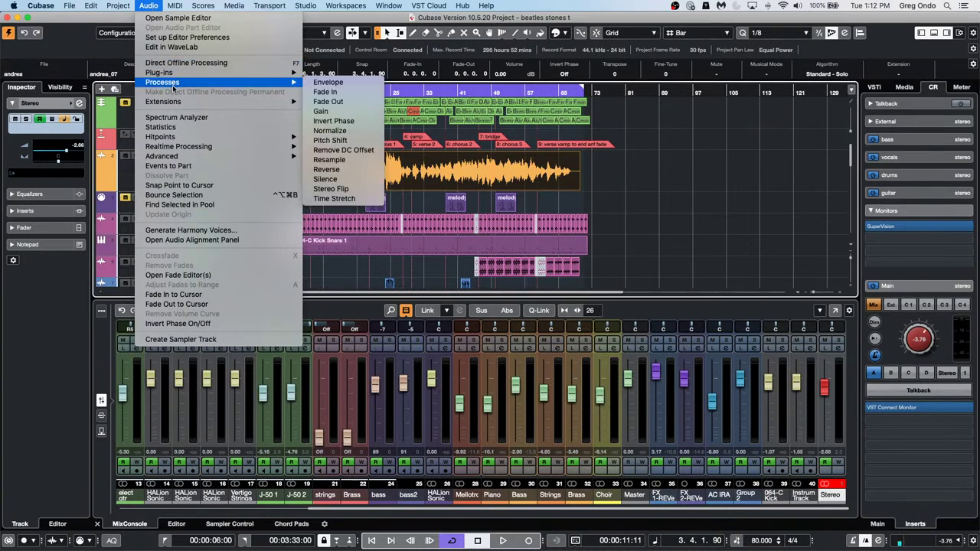
mouse_move(193, 158)
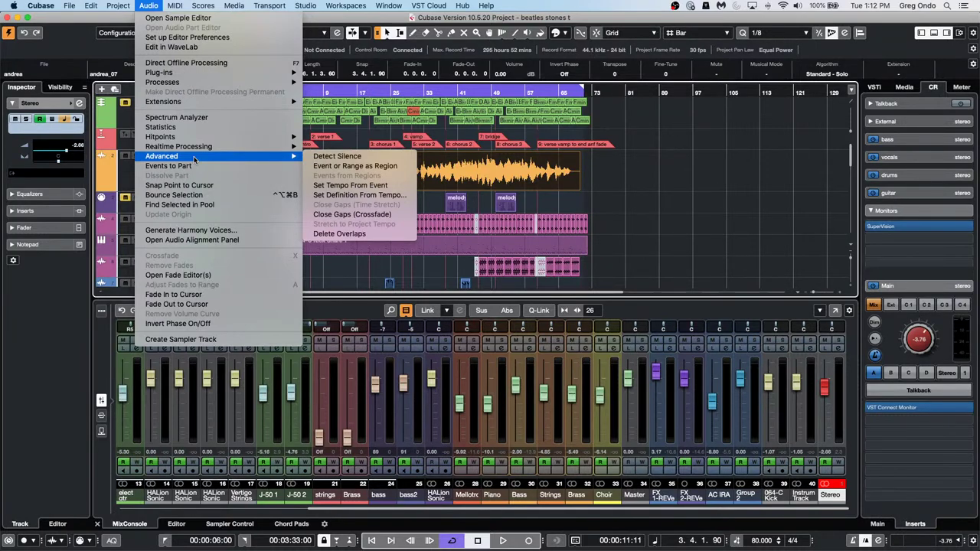
left_click(213, 118)
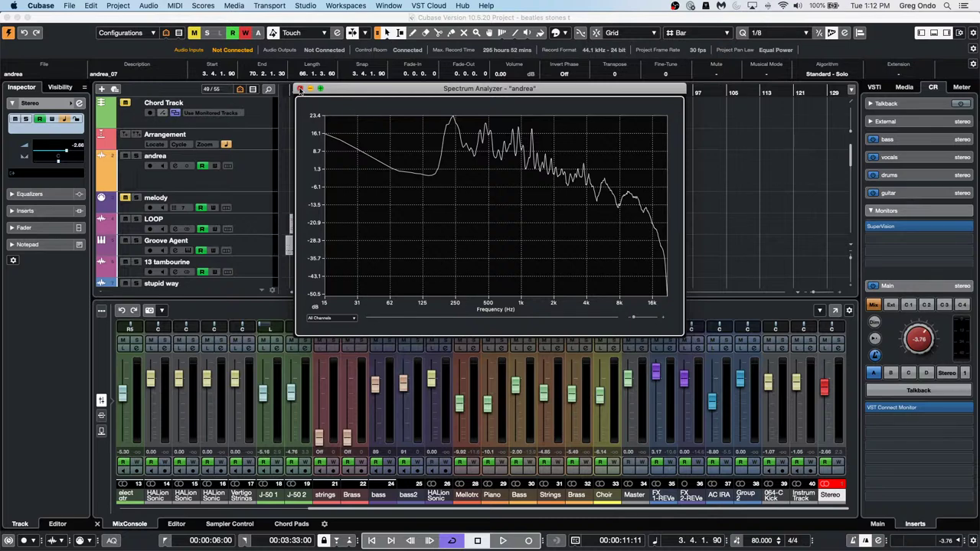
left_click(299, 88)
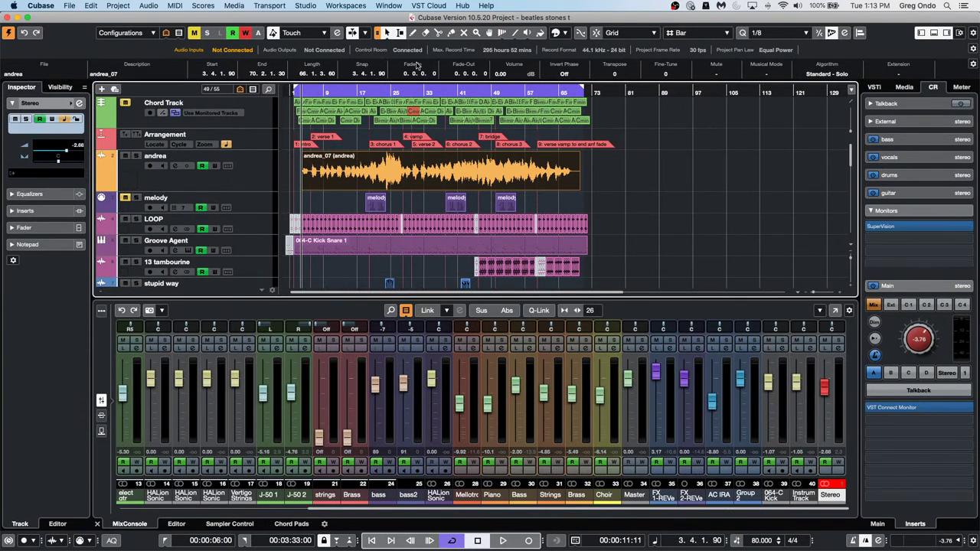
Switch to Safari and search the web for "Yamaha HPH-MT8" in a new browser window
key("super+Tab")
key("super+Tab")
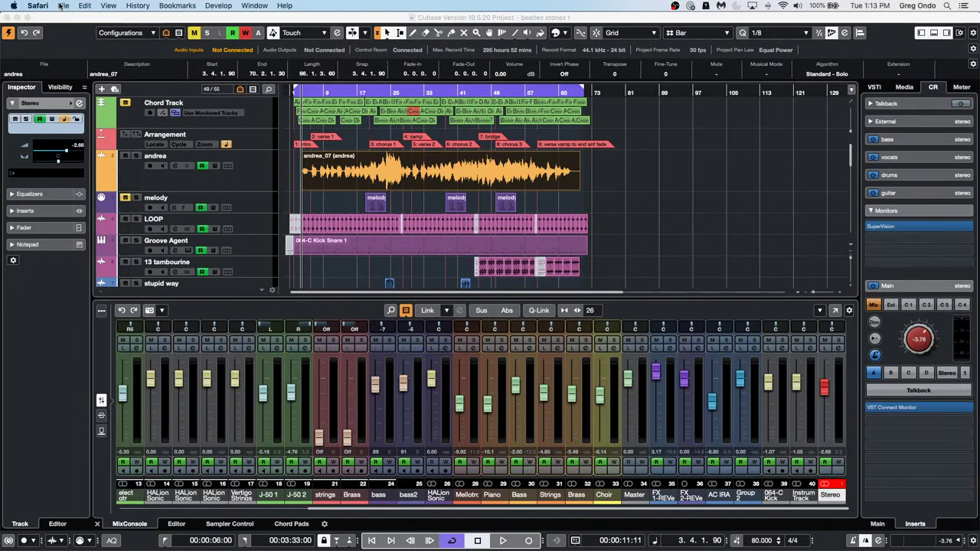
left_click(64, 5)
left_click(77, 16)
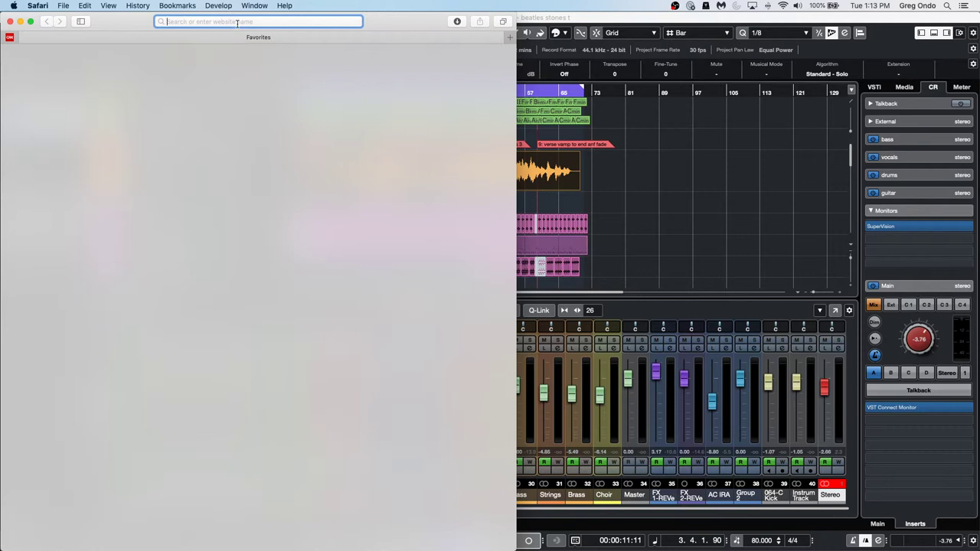
type("Yamaha HPH-MT8")
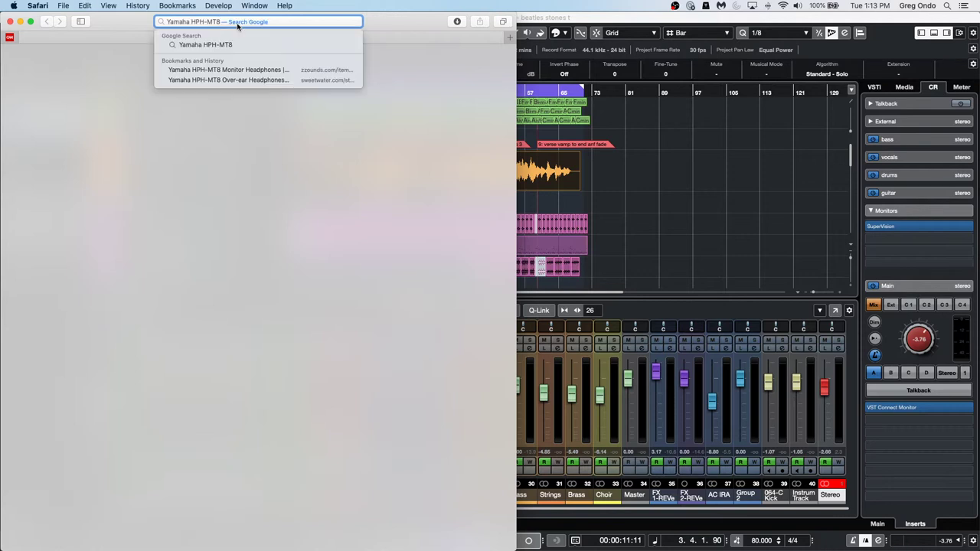
key("Return")
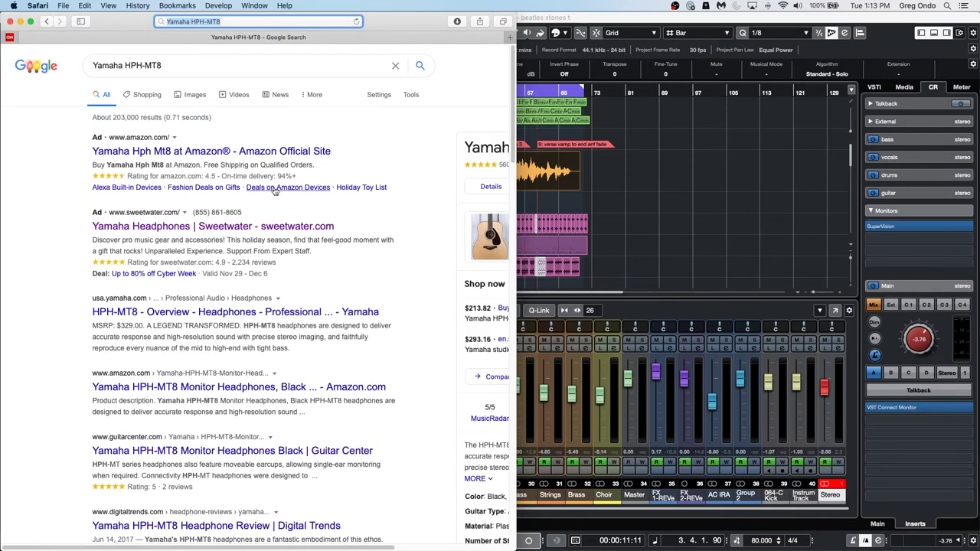
View the Amazon listing for the Yamaha HPH-MT8 Monitor Headphones, Black, and return to the Google results
left_click(201, 153)
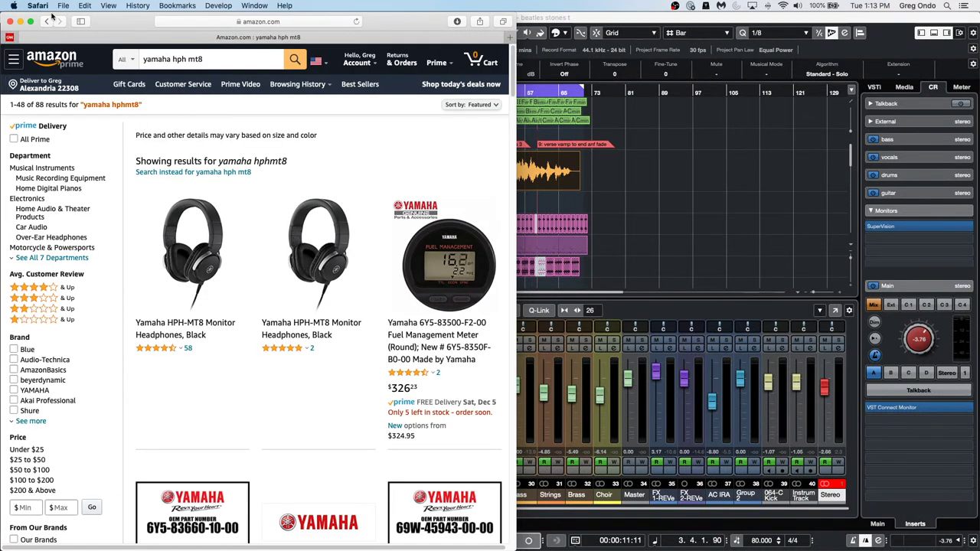
left_click(329, 327)
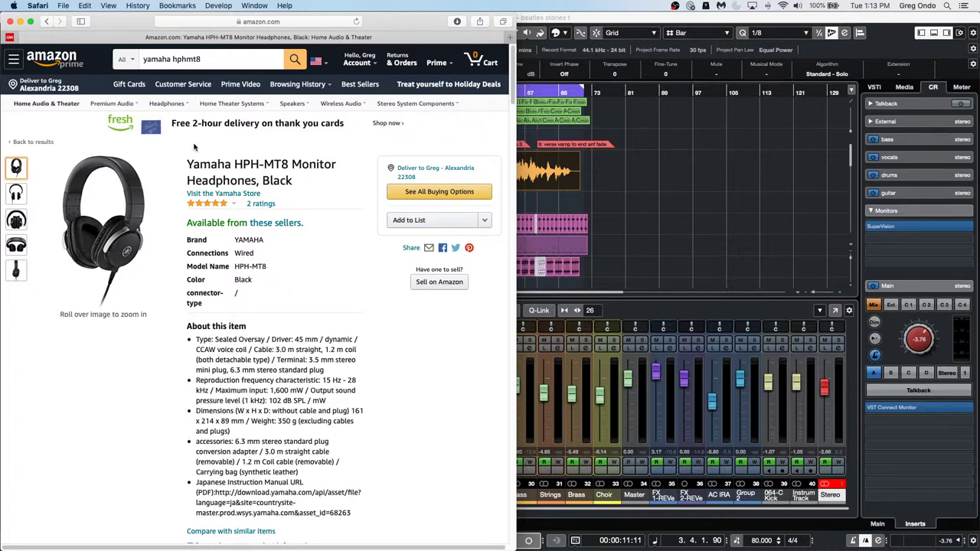
left_click(48, 23)
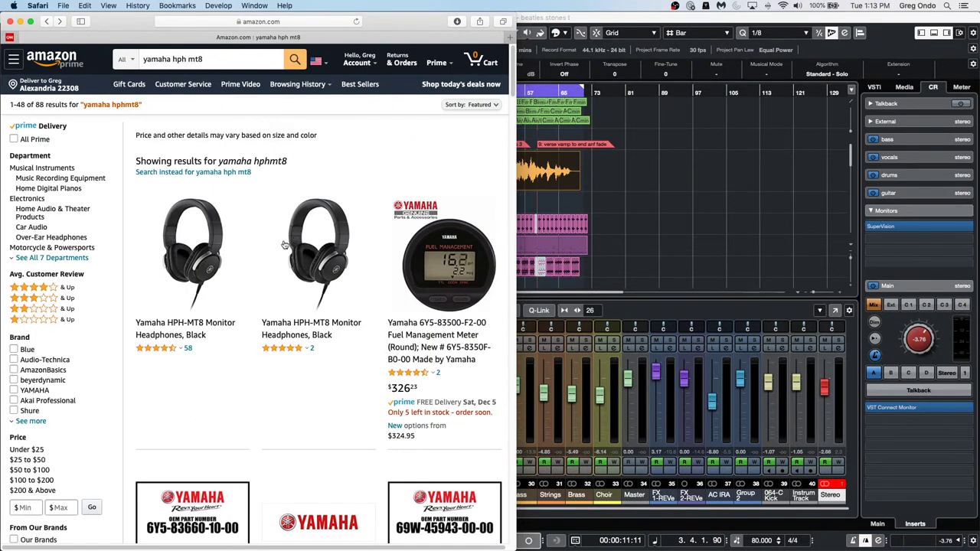
left_click(48, 23)
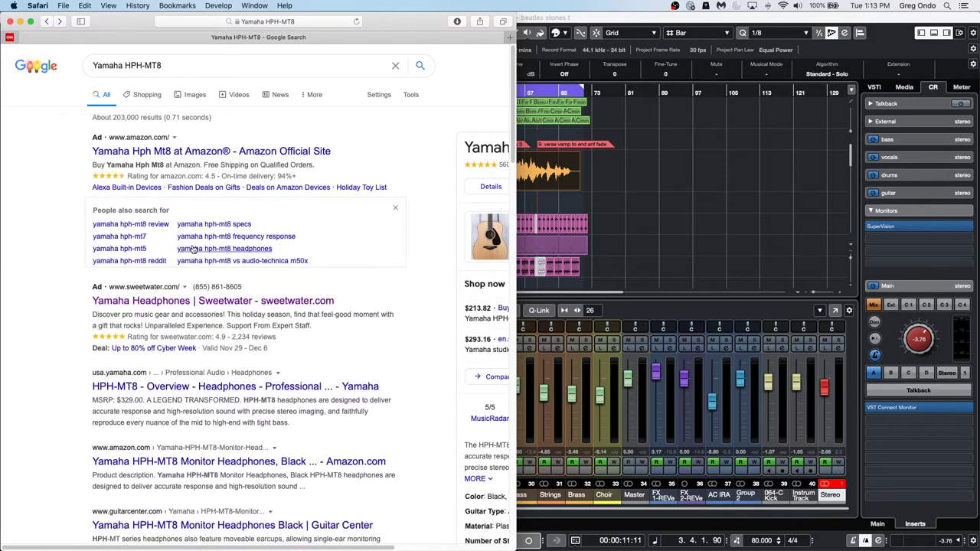
Open Yamaha's HPH-MT8 product page from the results and read through its overview as far as the related products
left_click(206, 386)
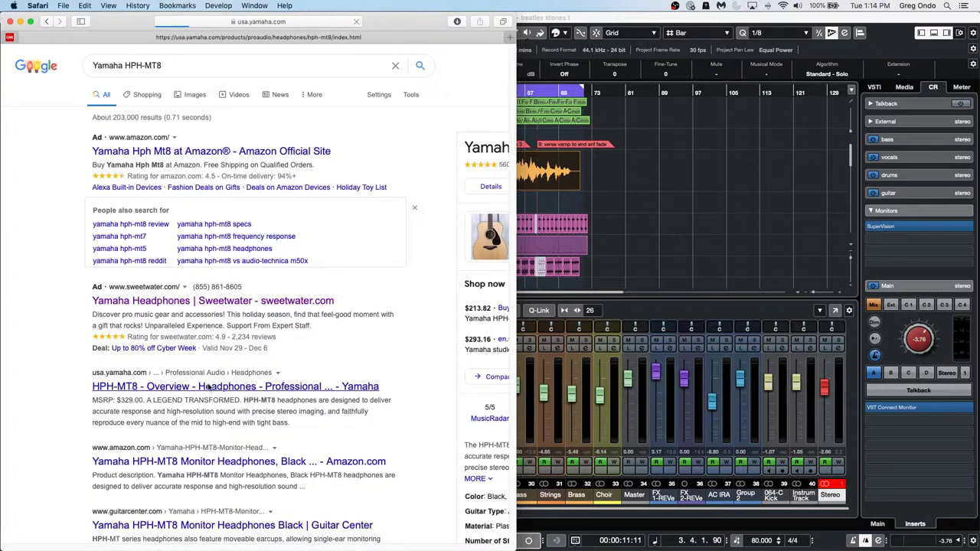
scroll(224, 292, "down", 1)
scroll(224, 292, "down", 5)
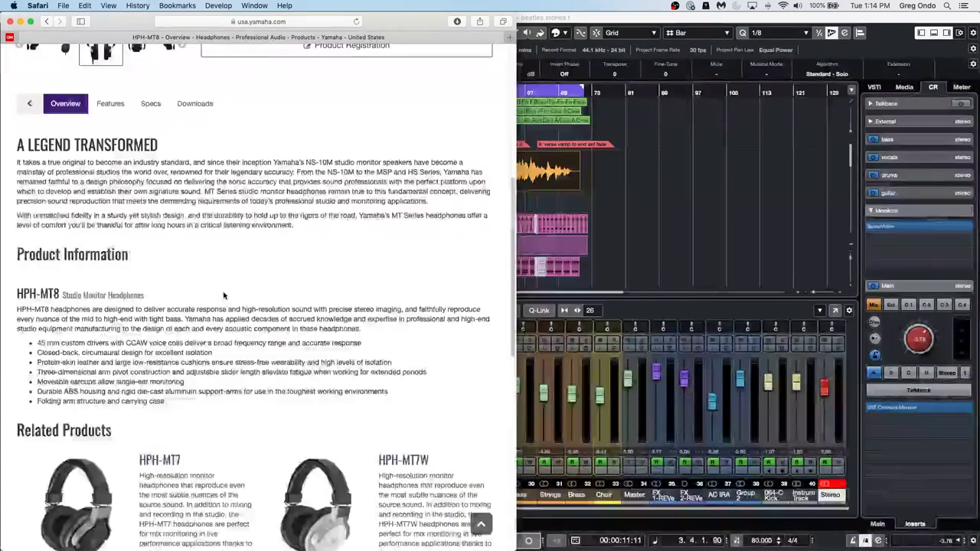
scroll(224, 296, "down", 4)
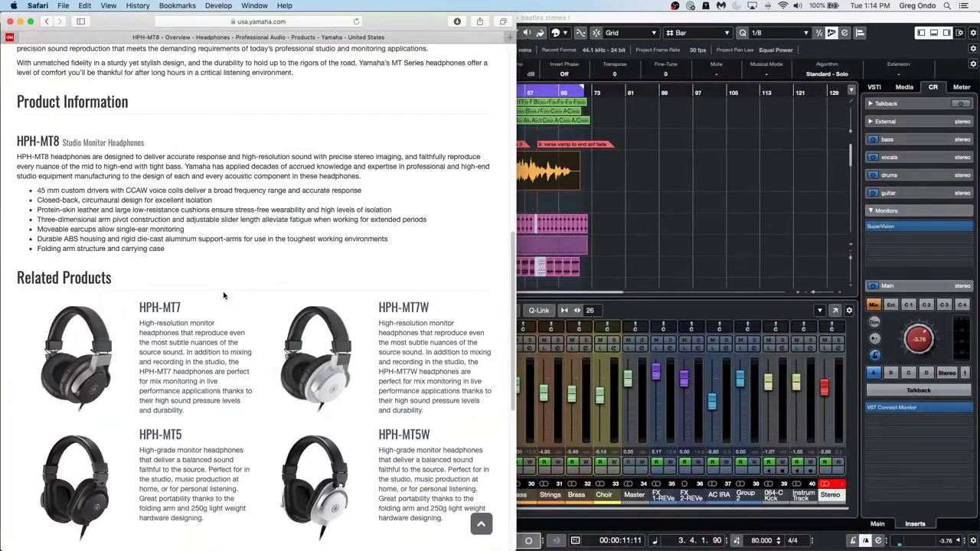
Open the related HPH-MT5 product page and review its price, description and product information
left_click(165, 435)
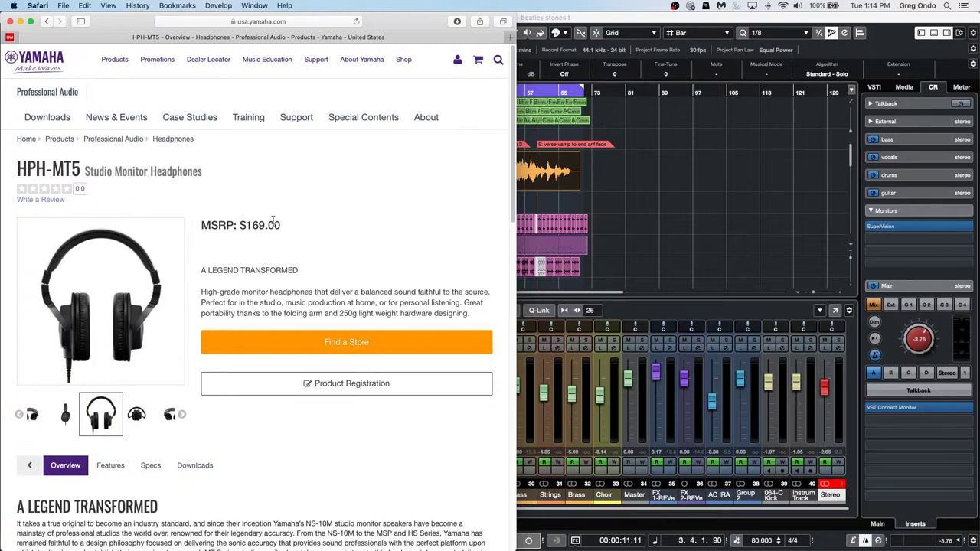
scroll(161, 245, "down", 5)
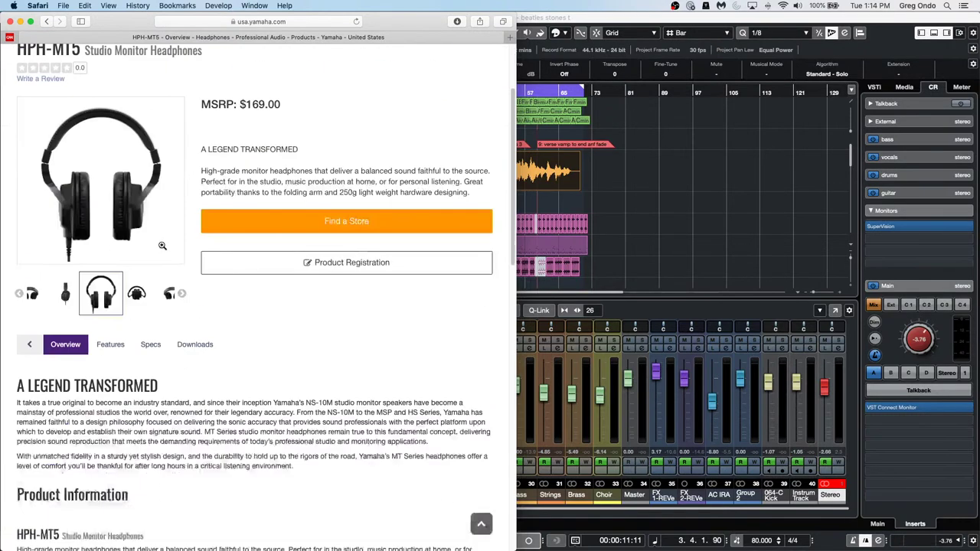
scroll(161, 247, "down", 1)
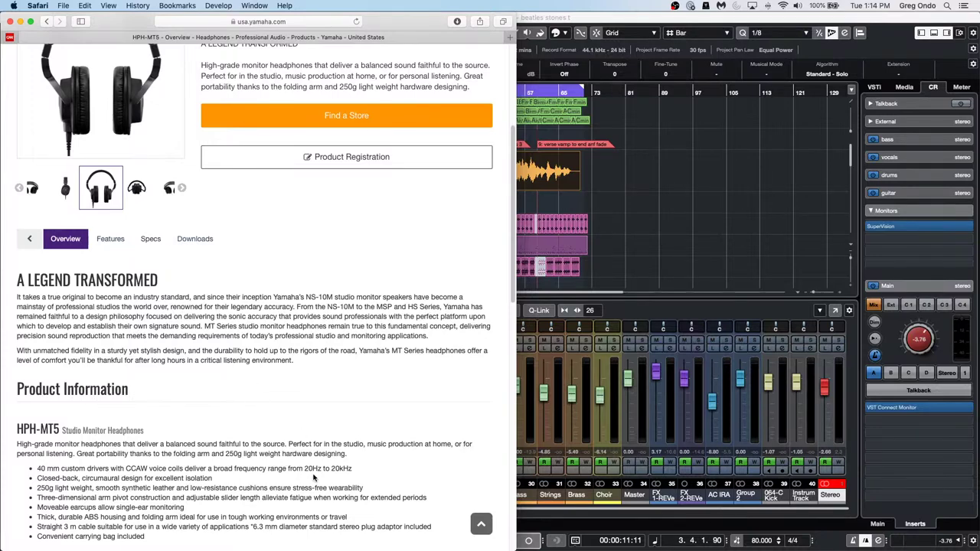
scroll(155, 278, "up", 6)
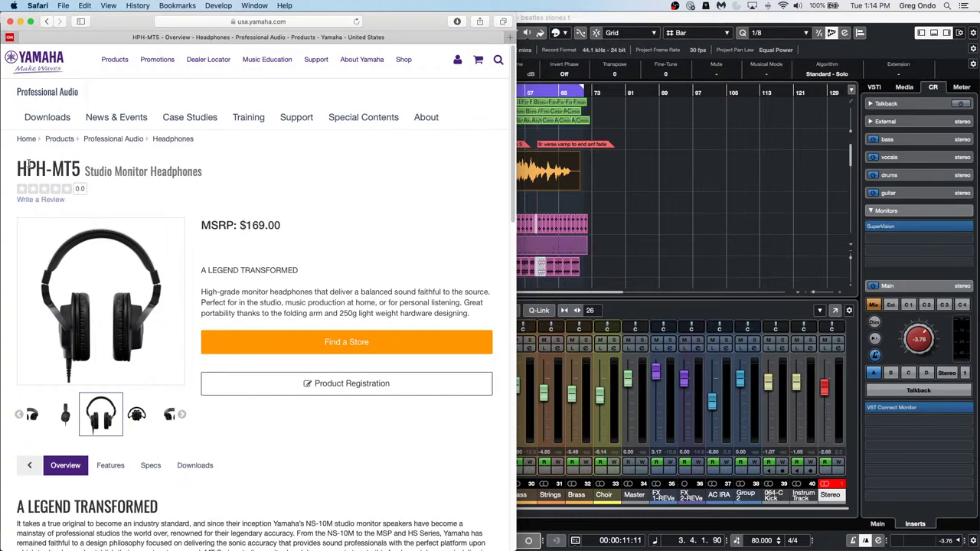
Copy the product heading "HPH-MT5 Studio Monitor Headphones" from the Yamaha page
left_click_drag(18, 169, 215, 171)
right_click(205, 175)
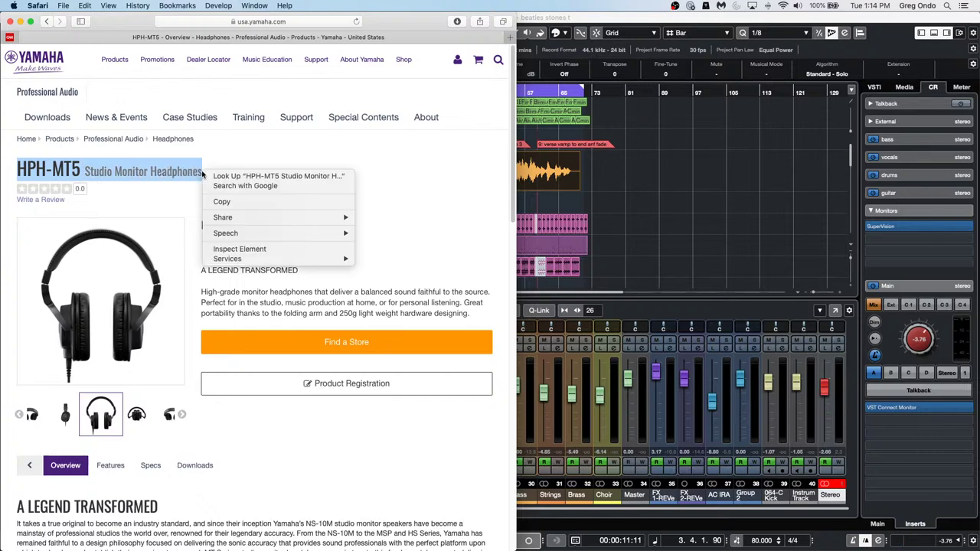
left_click(222, 200)
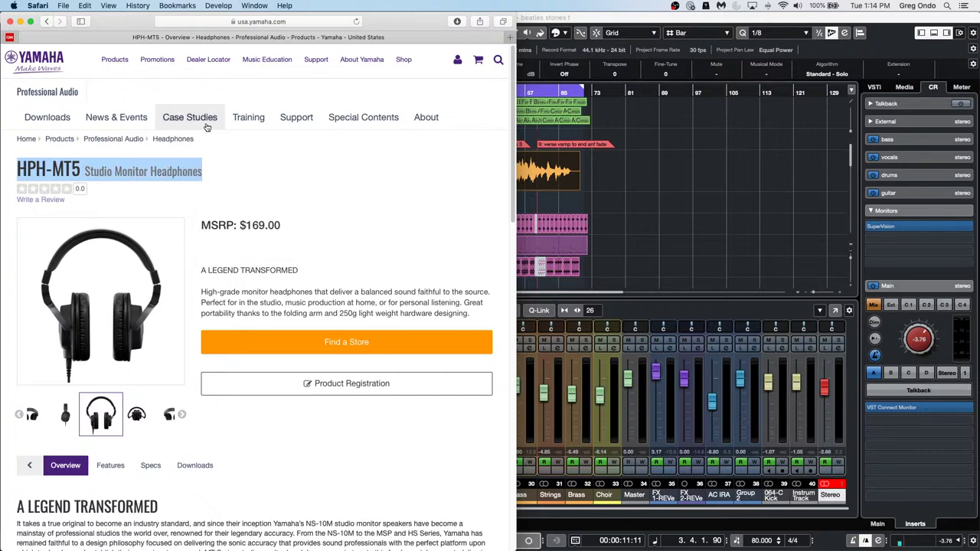
left_click(254, 21)
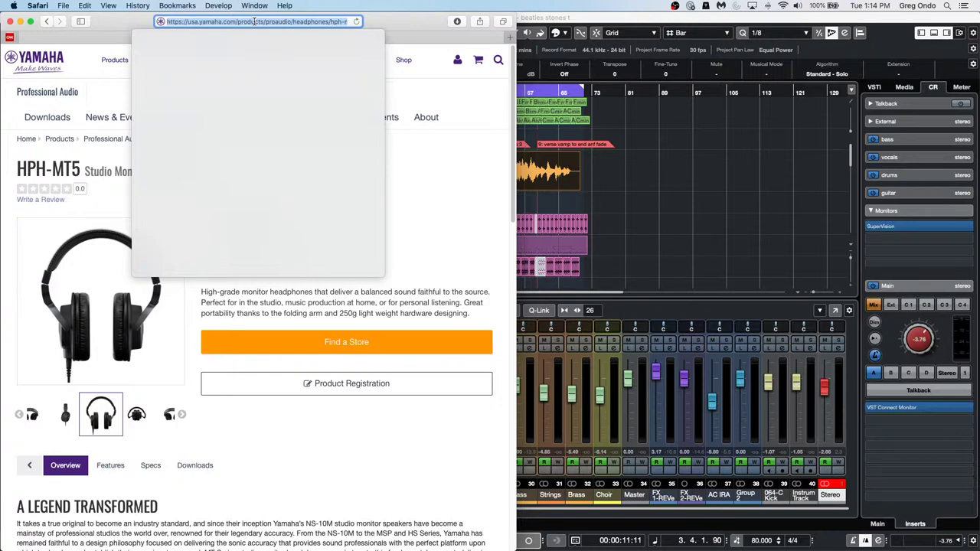
key("Return")
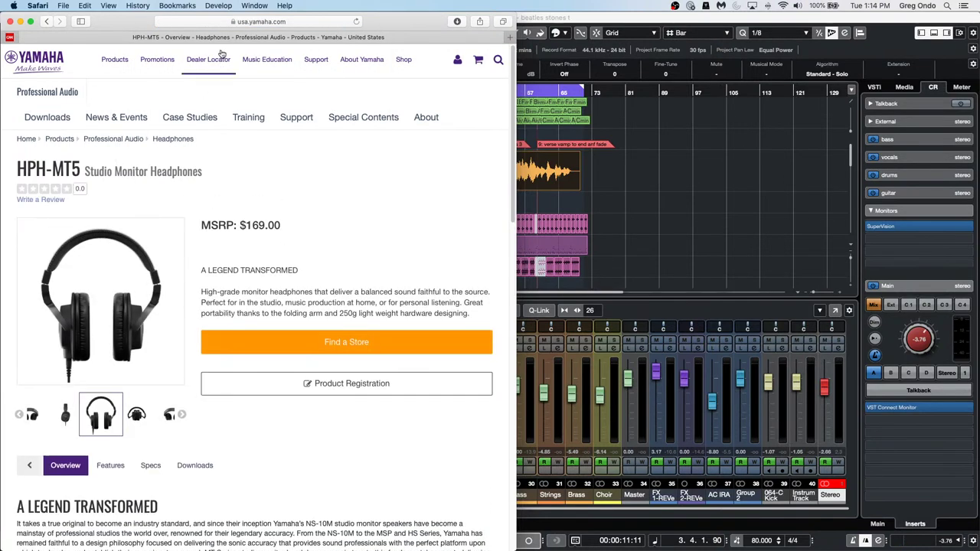
left_click(218, 22)
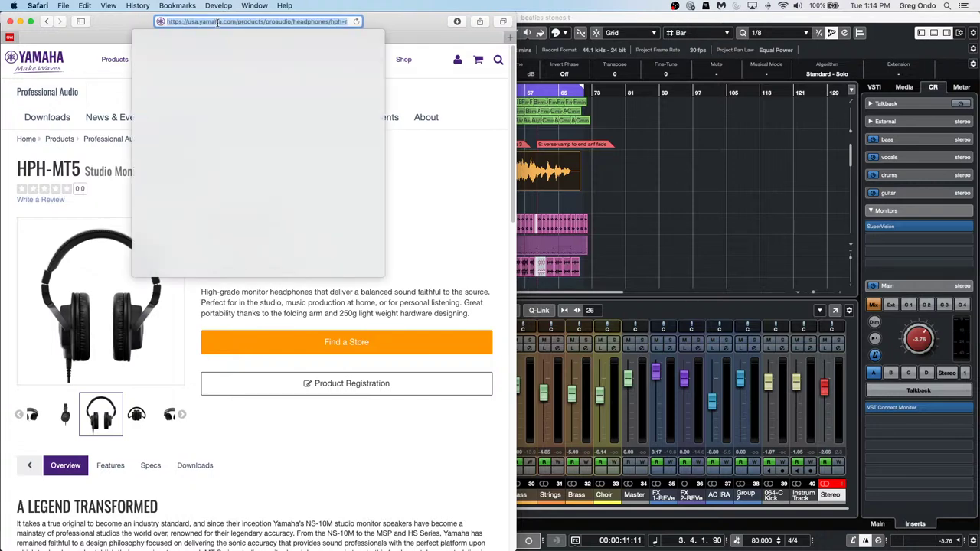
key("Return")
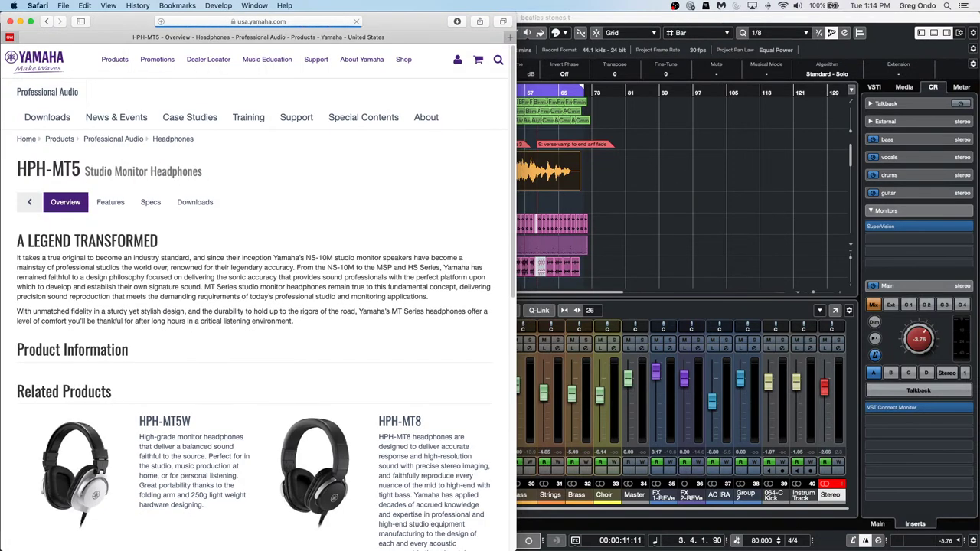
left_click(233, 23)
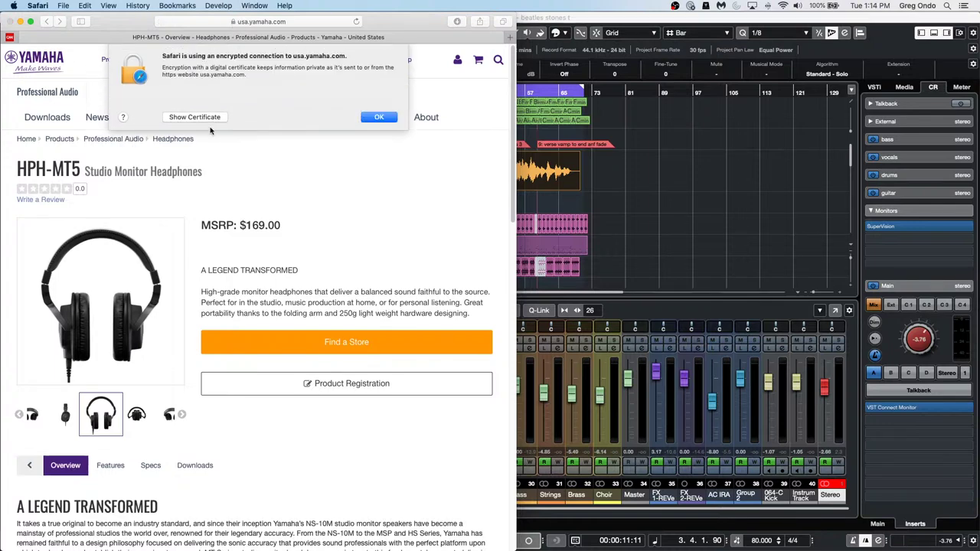
left_click(387, 120)
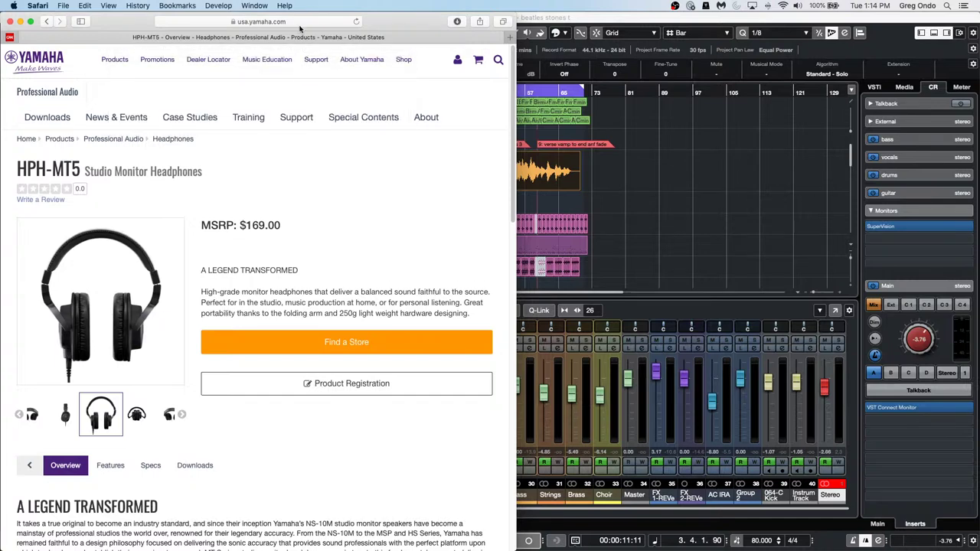
Go to google.com and search for the copied text "HPH-MT5 Studio Monitor Headphones"
left_click(296, 22)
type("google")
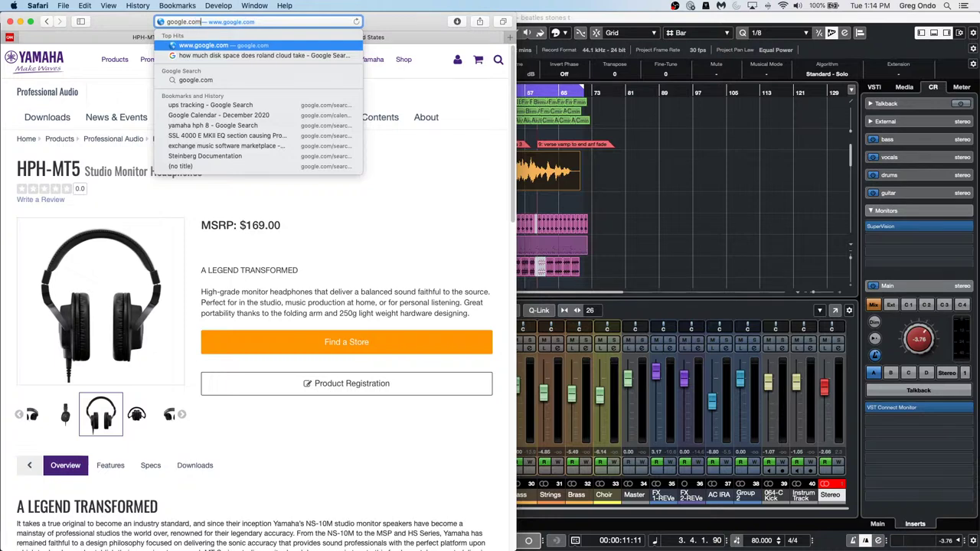
key("Return")
left_click(172, 219)
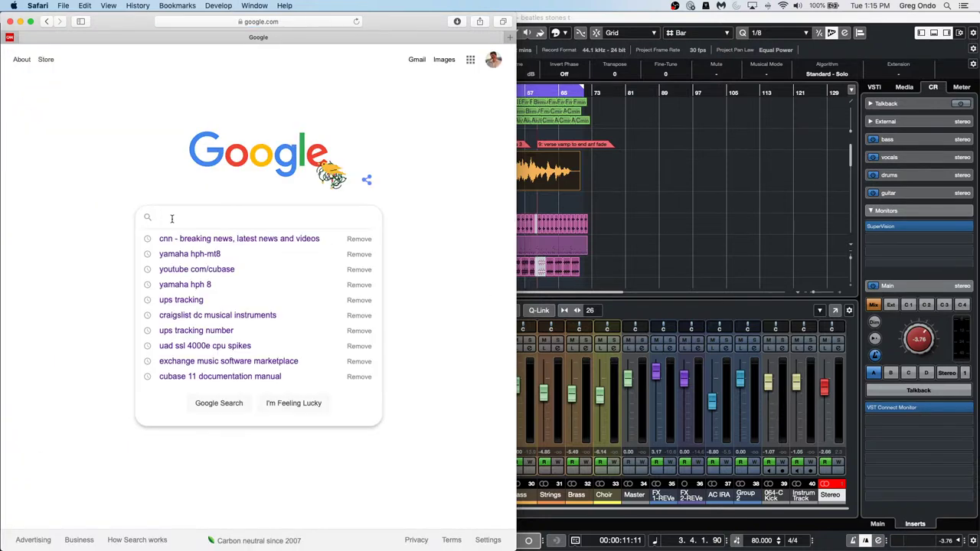
key("super+v")
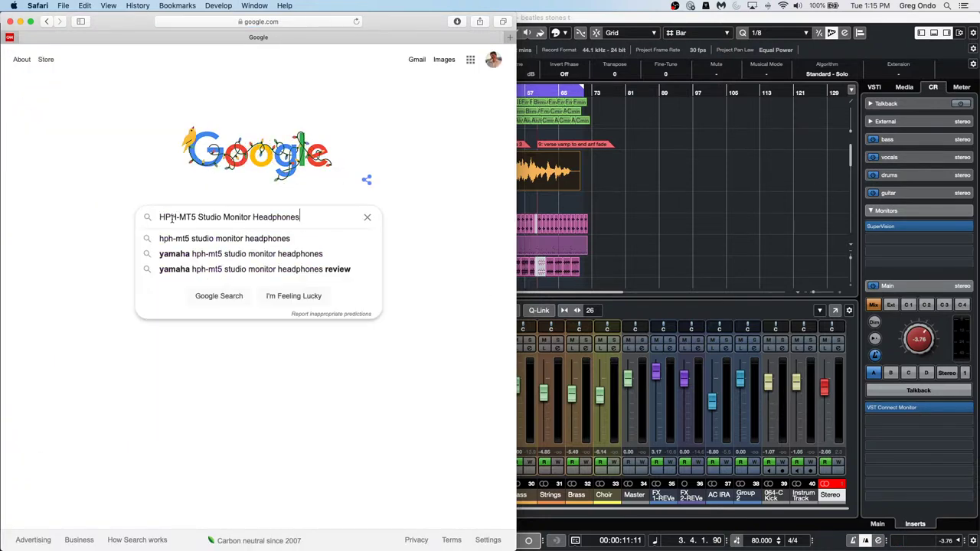
key("Return")
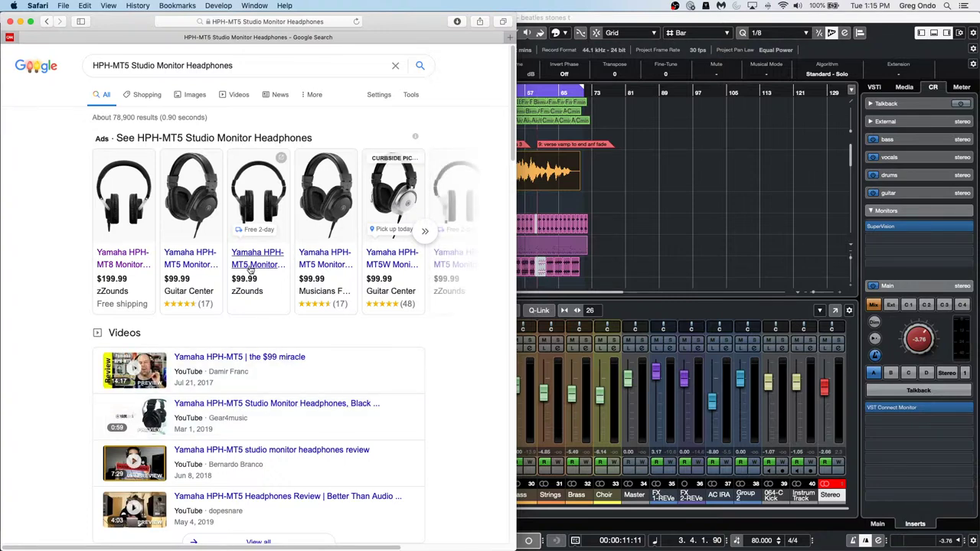
Quit Safari, then switch to the Amos Moses - GO project in Cubase and make it the active project
left_click(38, 5)
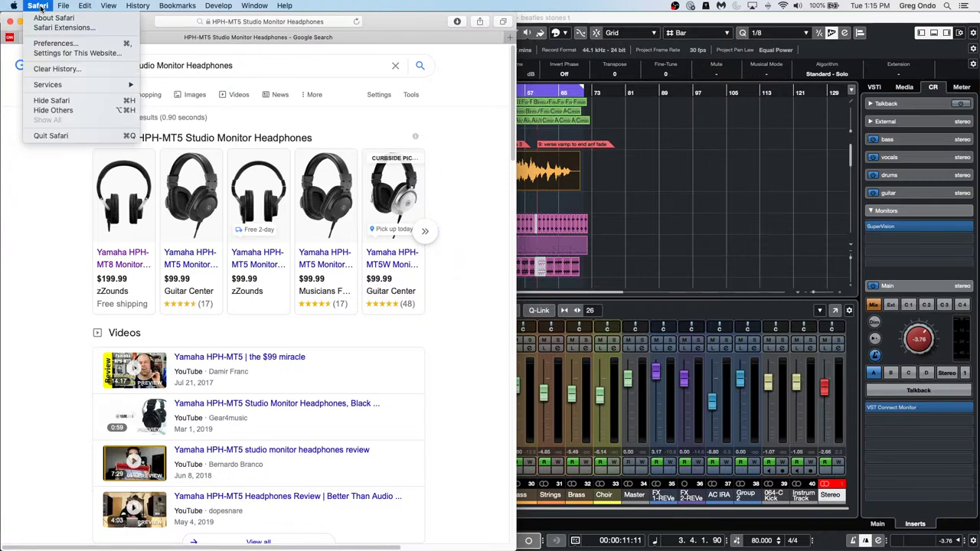
left_click(41, 138)
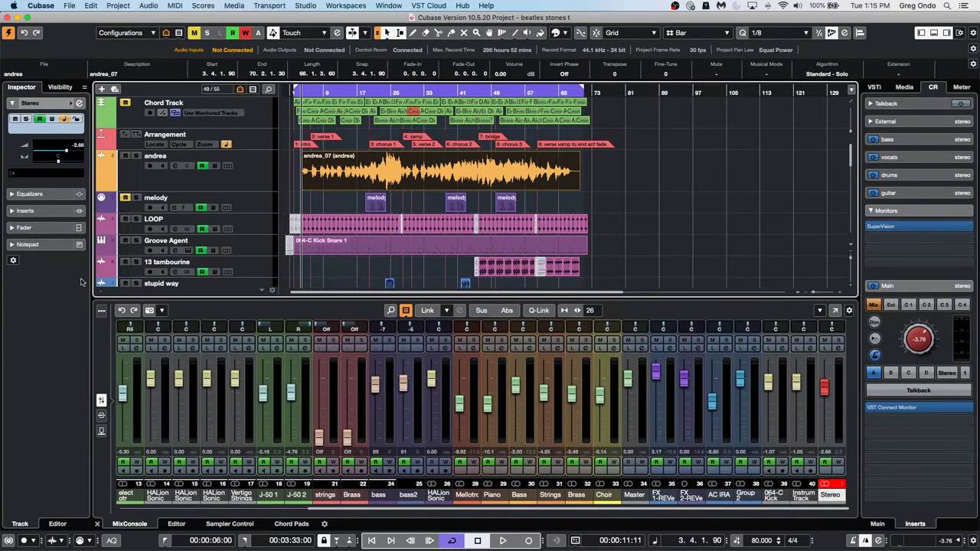
left_click(48, 5)
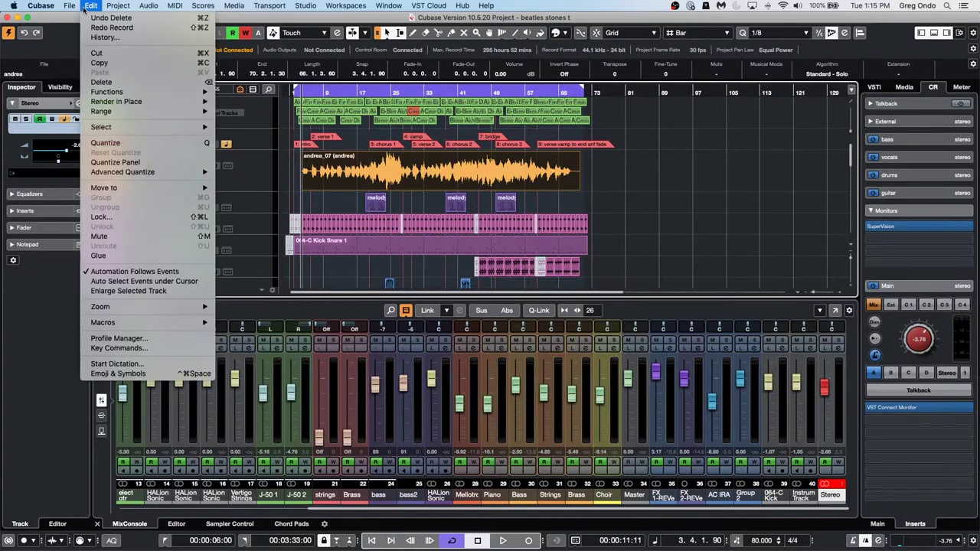
mouse_move(74, 6)
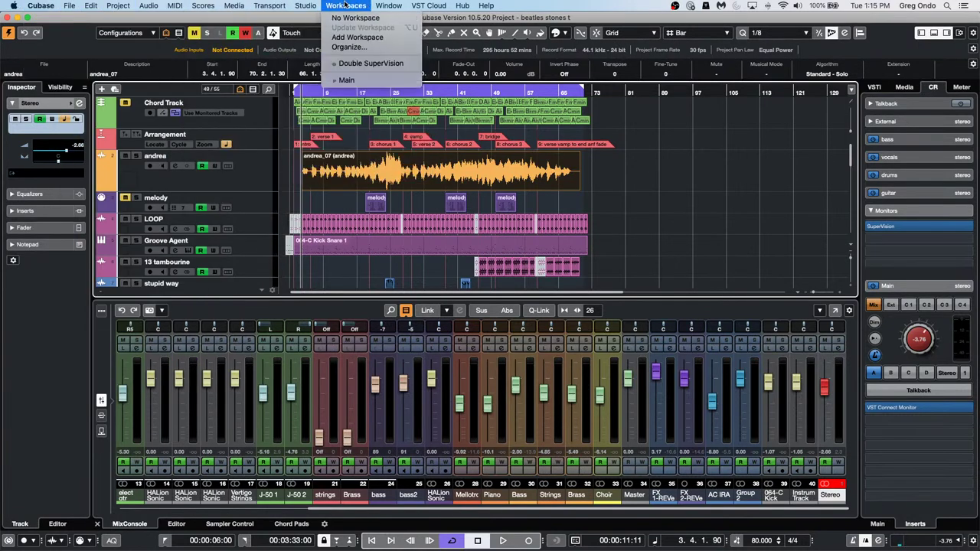
mouse_move(388, 9)
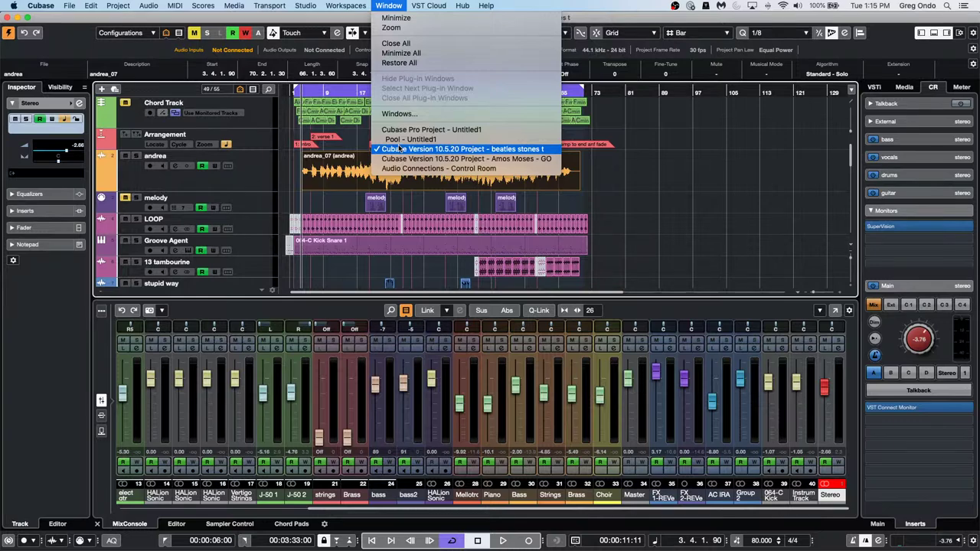
left_click(399, 159)
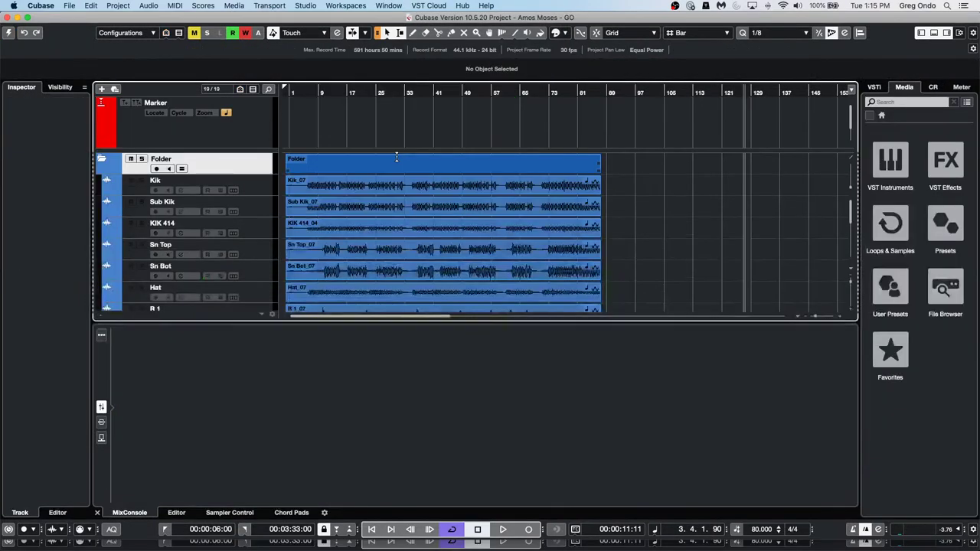
left_click(8, 32)
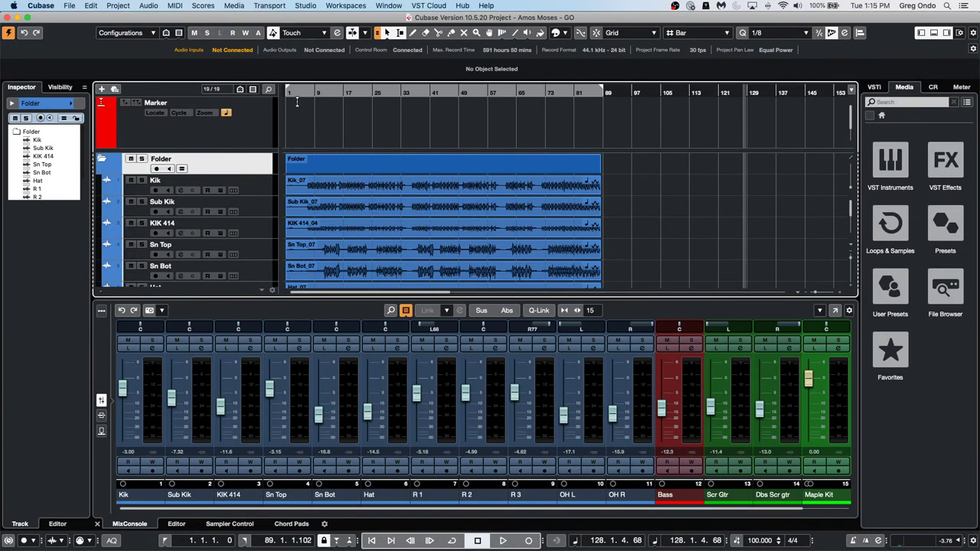
Play the project from about bar 7 and select all the drum tracks from Kik to OH R
left_click(310, 91)
key("space")
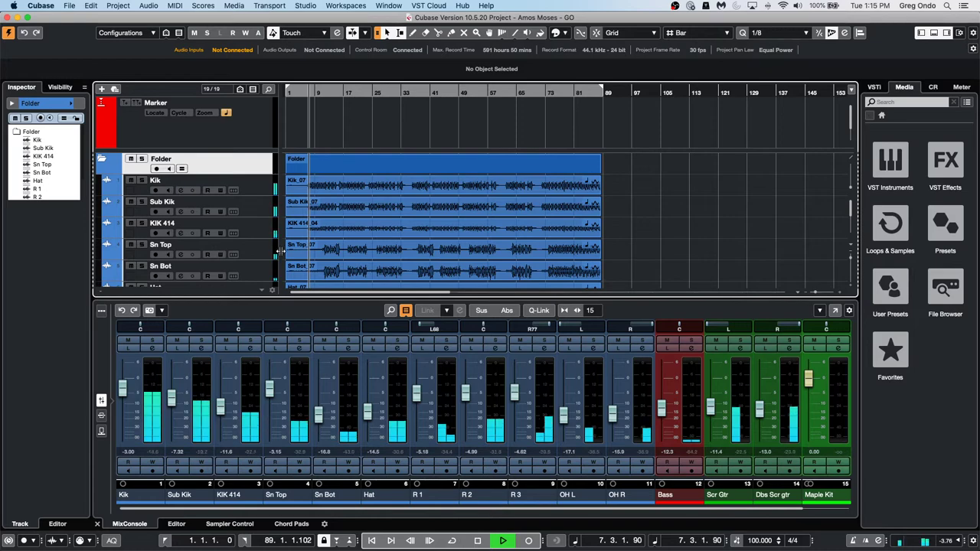
left_click(260, 193)
scroll(253, 222, "down", 10)
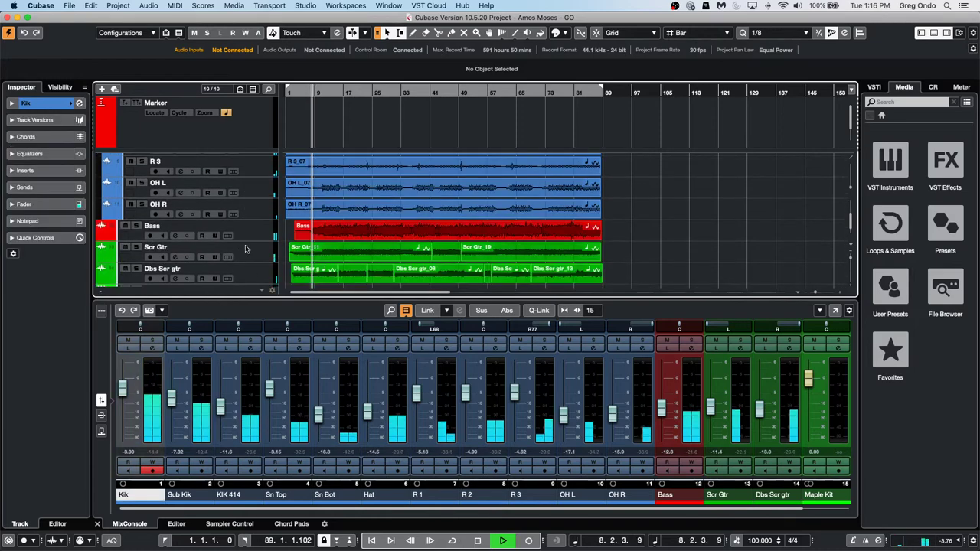
scroll(252, 222, "up", 2)
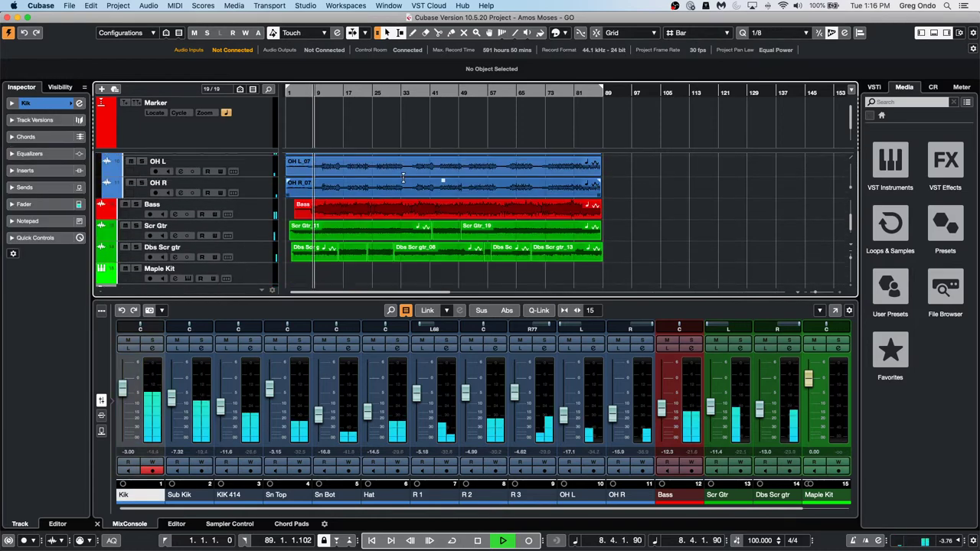
left_click(257, 190)
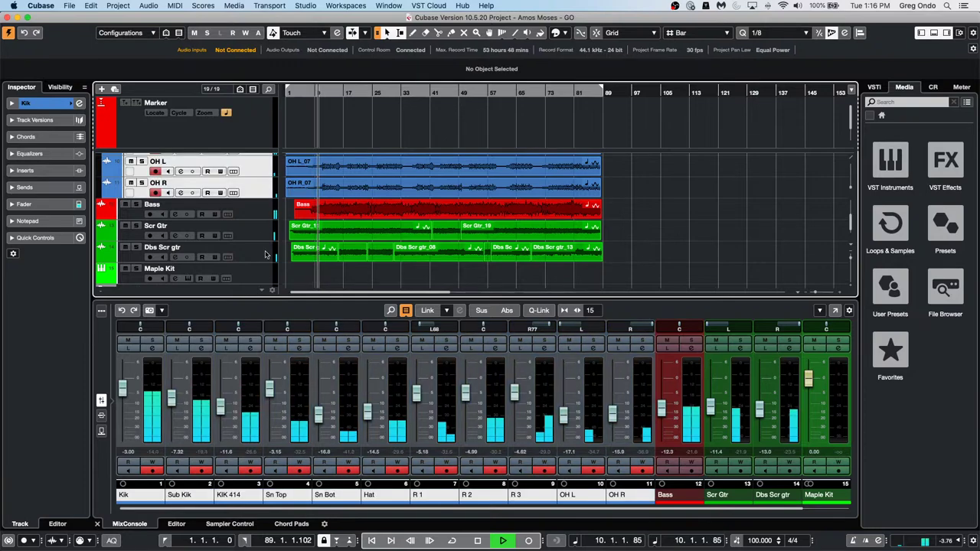
Add a stereo group channel named "Drum Bus" to the selected drum channels, created outside the folder and routed to Stereo Out
right_click(261, 193)
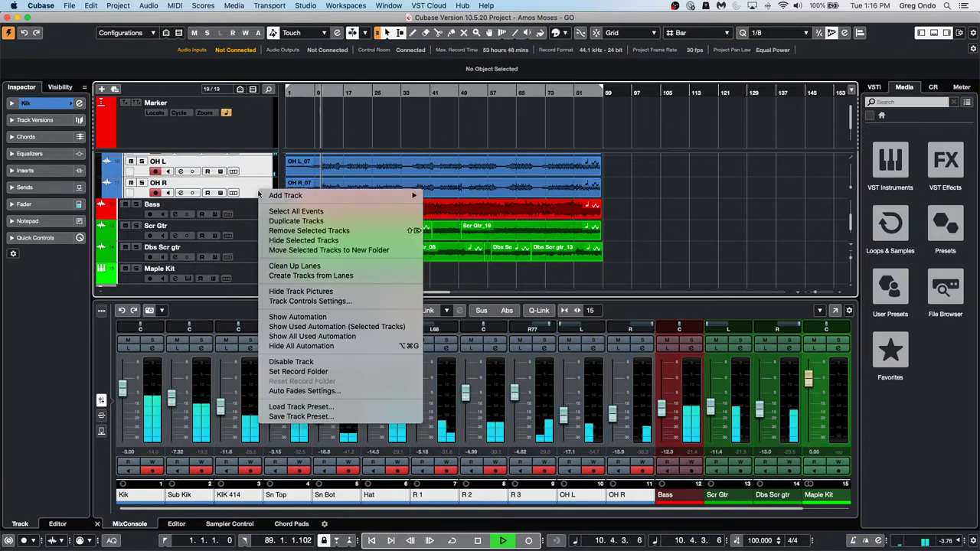
mouse_move(387, 195)
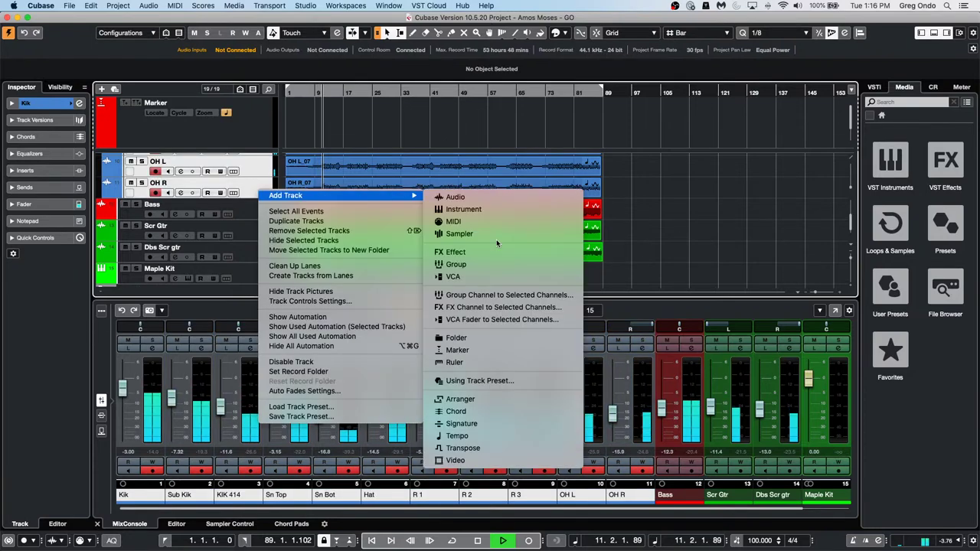
left_click(536, 295)
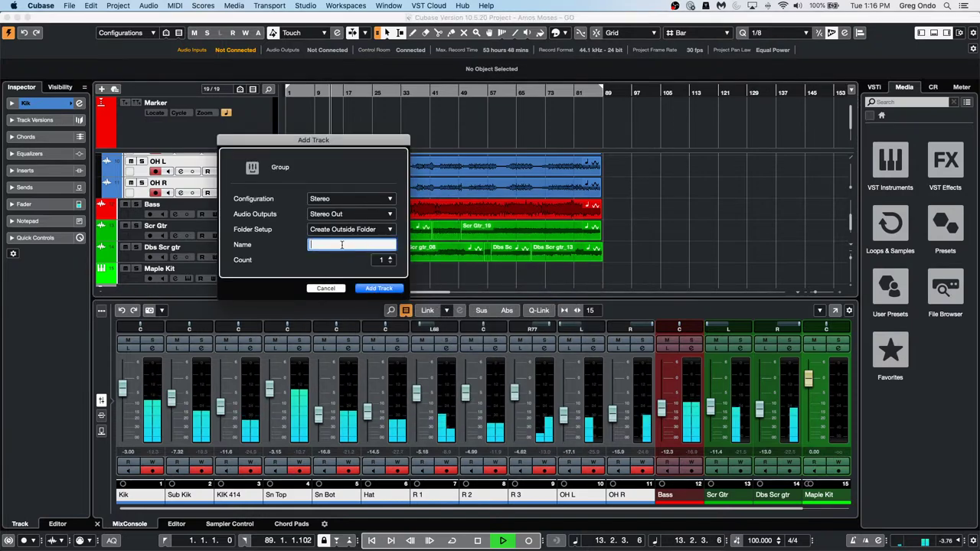
type("Drum Bus")
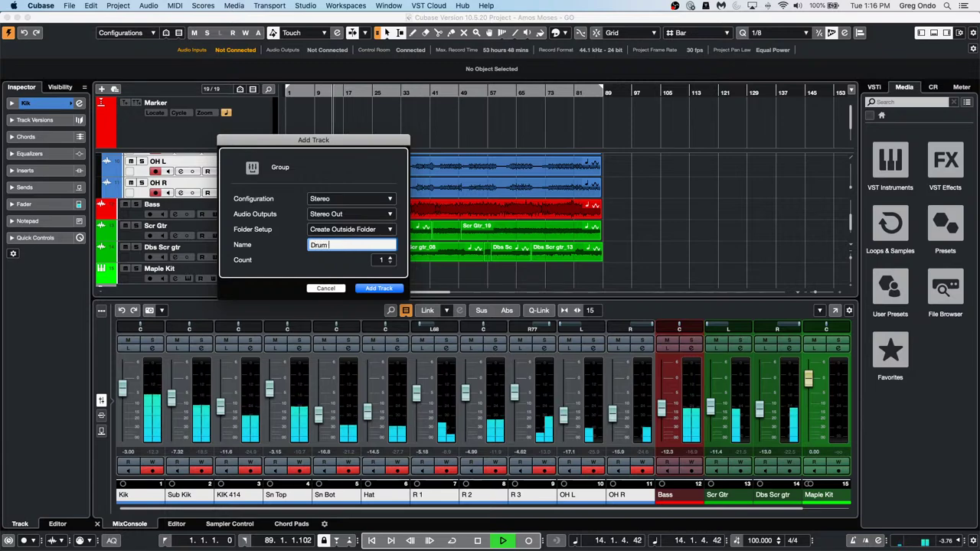
key("Return")
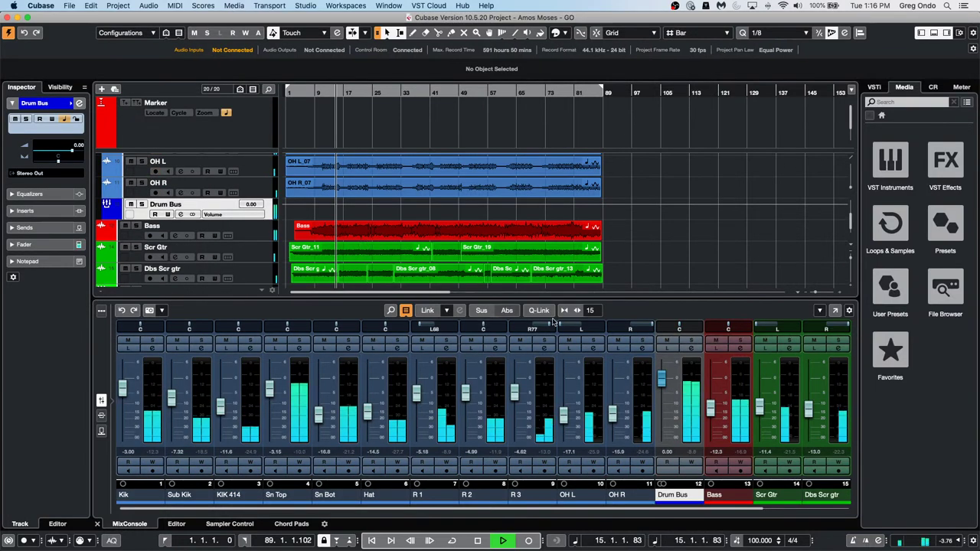
Select the mixer channels Kik through OH R and raise their faders together with Q-Link, bringing OH R to about -8.19 dB
left_click(124, 411)
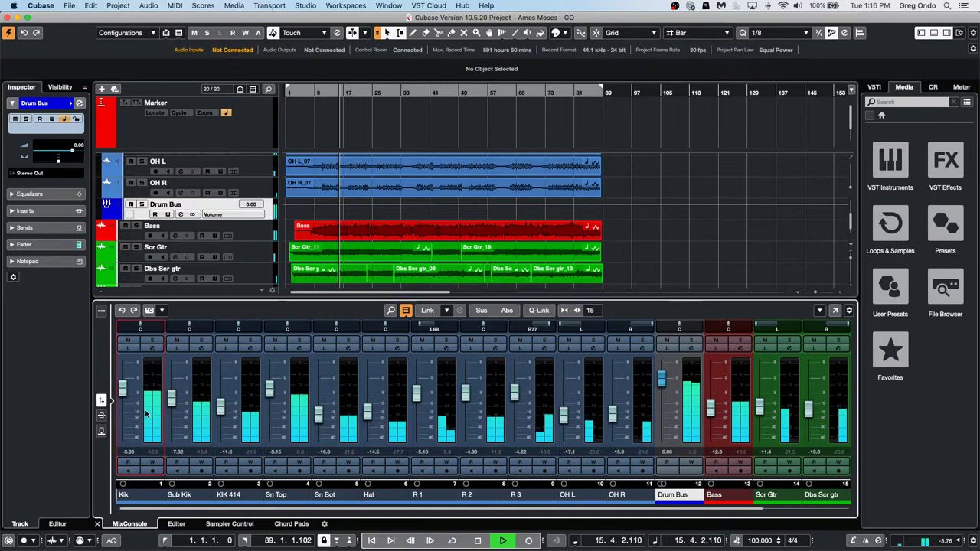
left_click(642, 416, "shift")
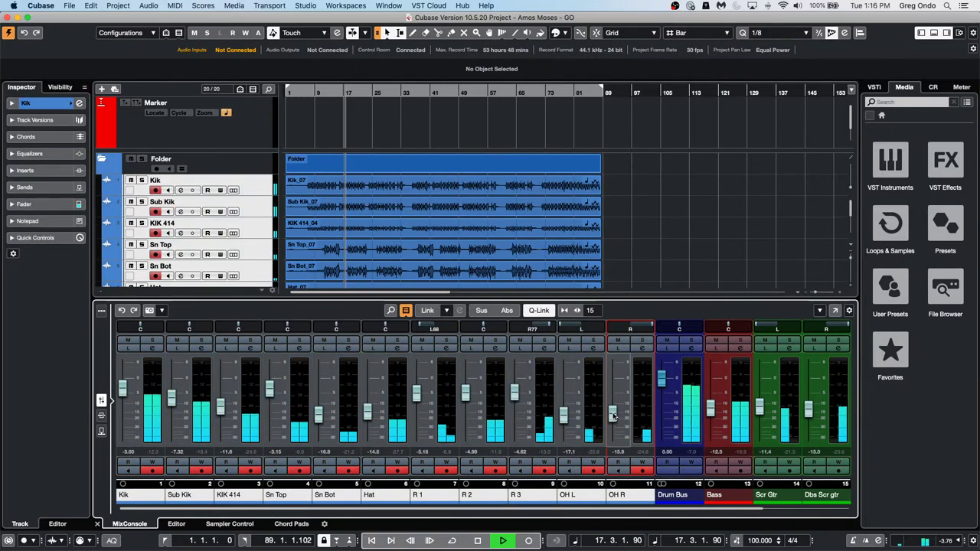
left_click_drag(613, 415, 617, 401)
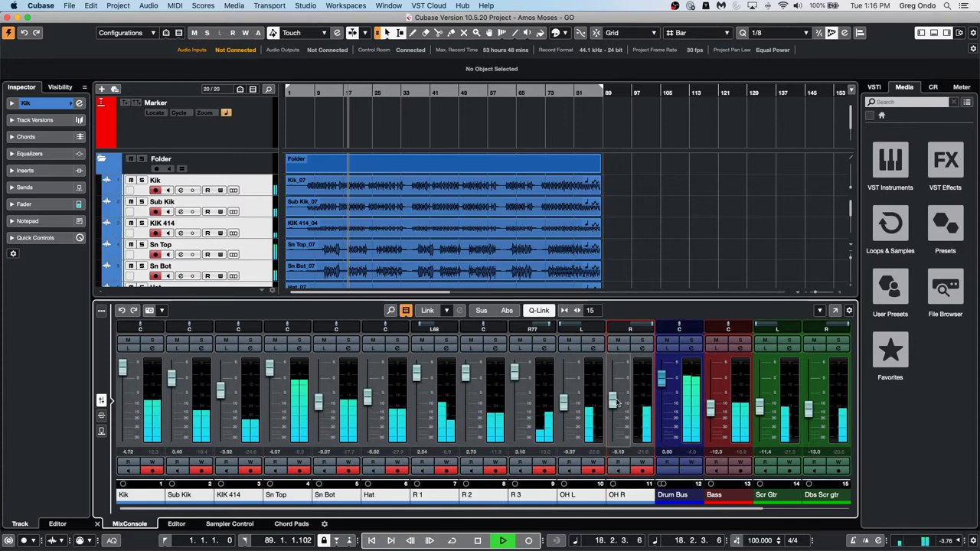
Open the Drum Bus channel settings and load the Squasher plug-in into the first insert slot
left_click(692, 349)
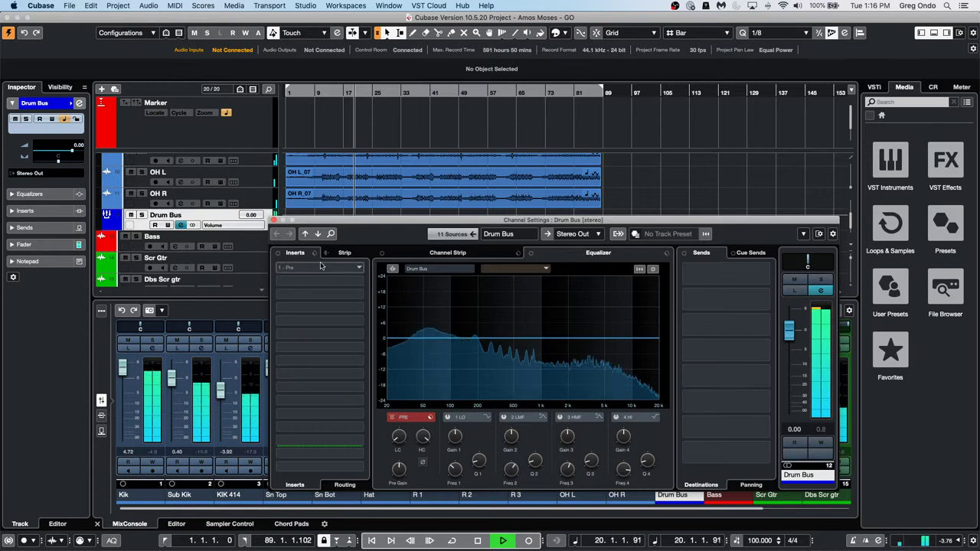
left_click(357, 271)
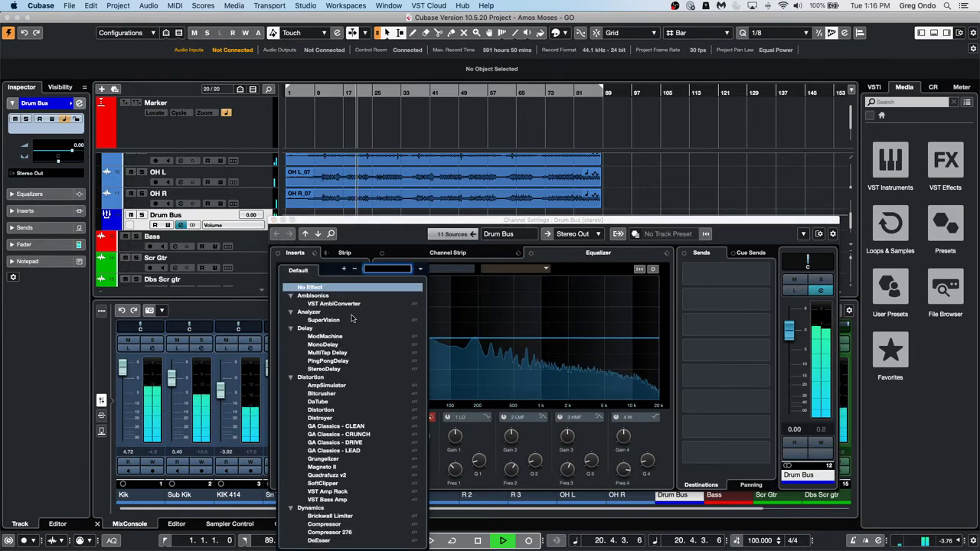
type("squ")
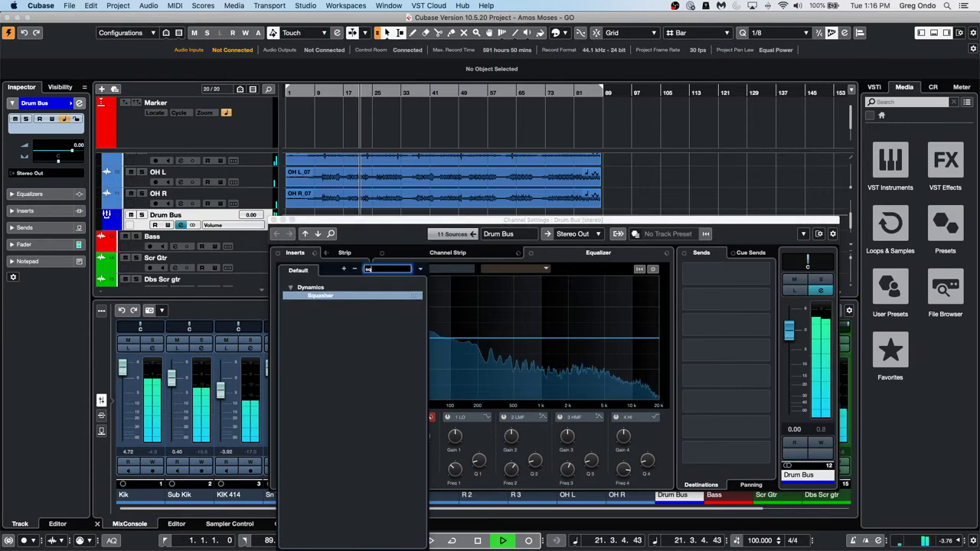
left_click(332, 297)
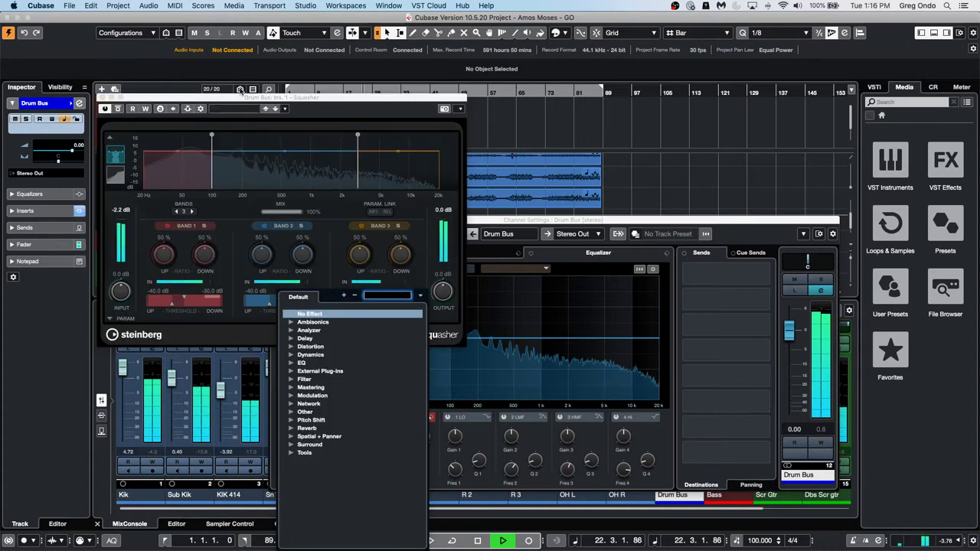
Browse the Squasher presets and load "Master Bus Glue" on the Drum Bus
left_click(233, 112)
left_click(233, 113)
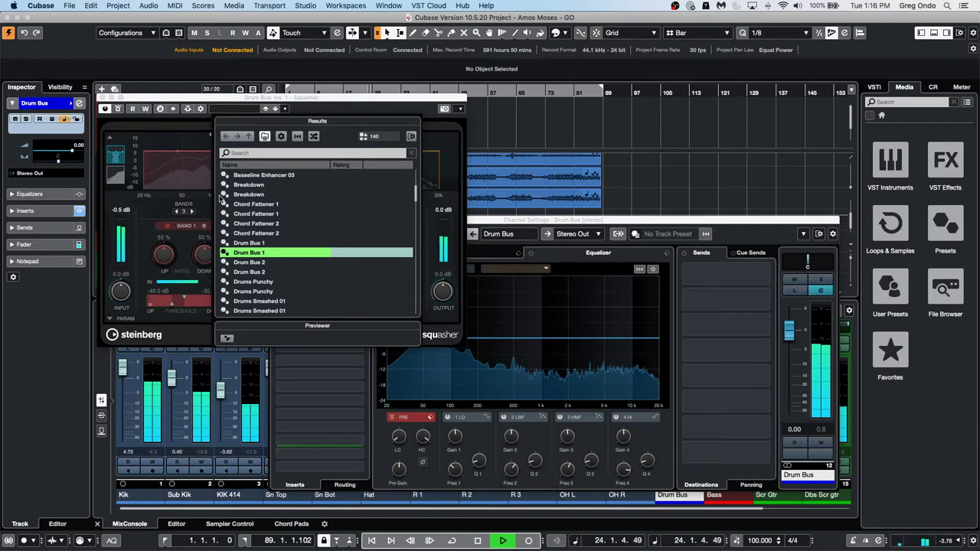
scroll(308, 224, "up", 5)
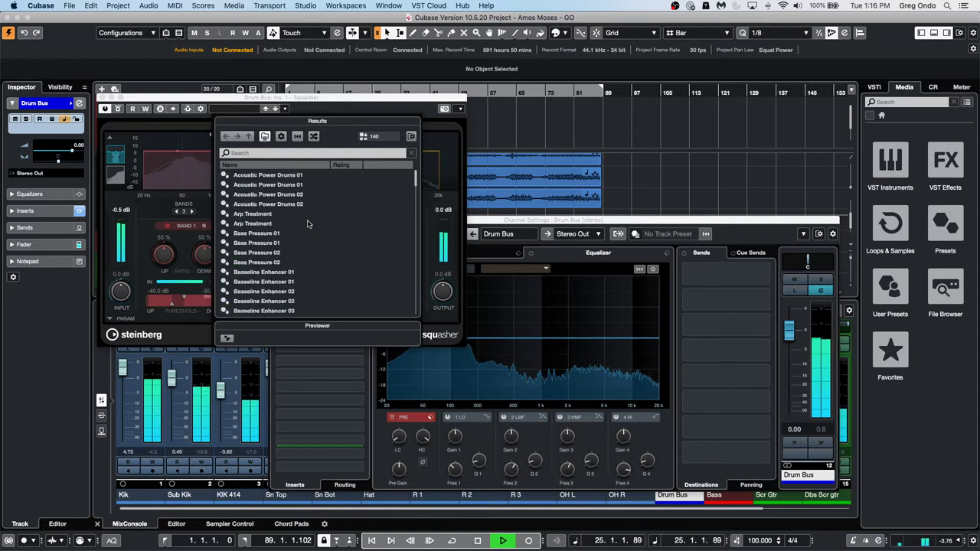
scroll(308, 224, "down", 20)
scroll(308, 222, "up", 20)
scroll(307, 220, "down", 8)
double_click(277, 255)
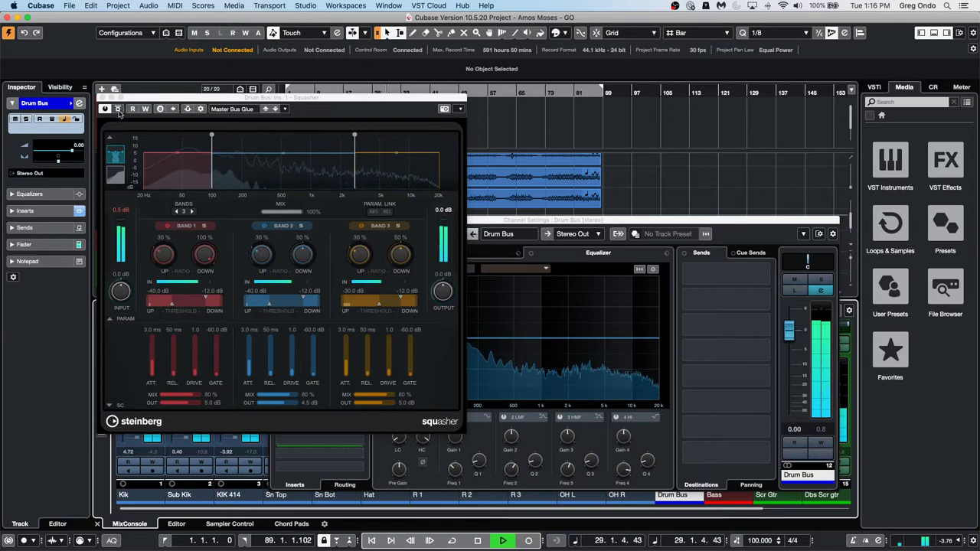
Compare the Drum Bus sound with Squasher bypassed and active during playback
left_click(118, 109)
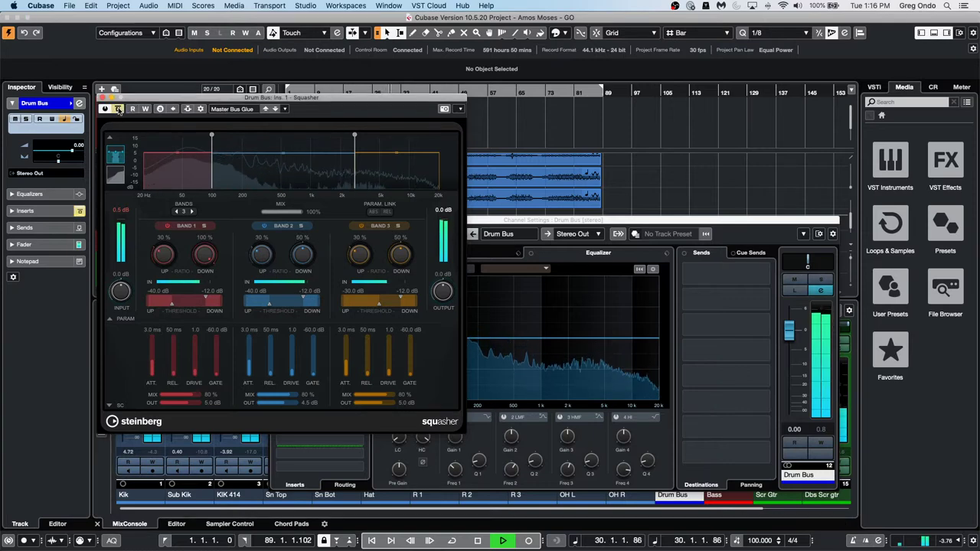
left_click(118, 110)
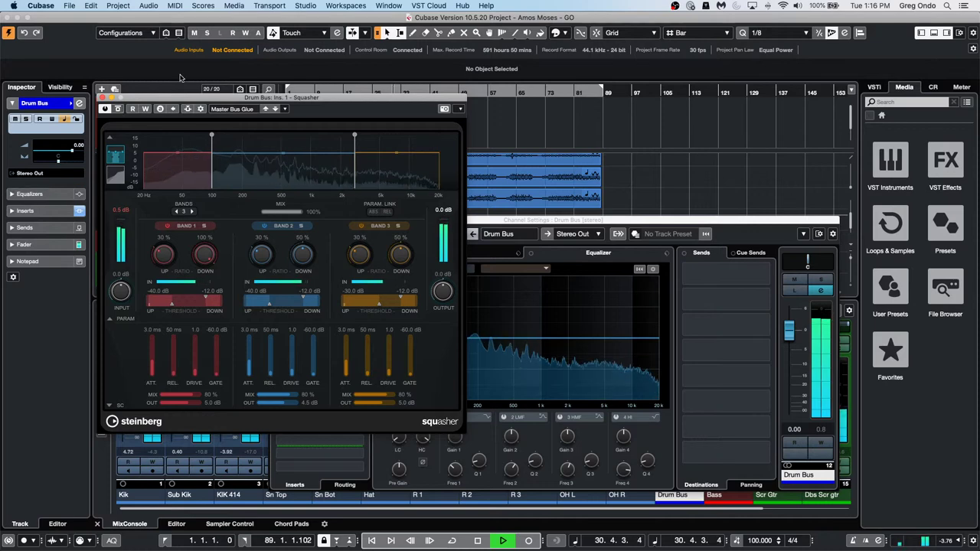
left_click(107, 111)
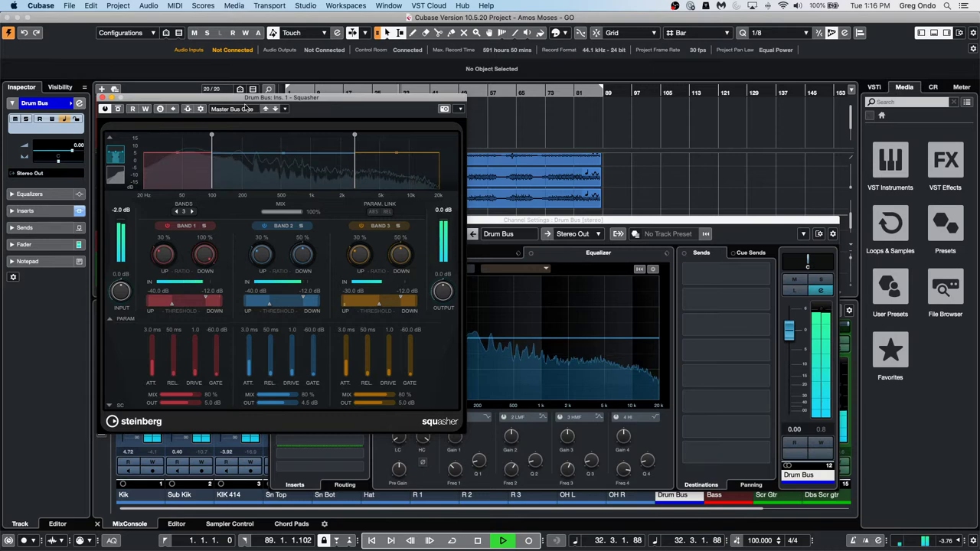
Audition the Squasher preset "Lofi Squasher" on the Drum Bus, then load "Kick Drum 03" instead
left_click(232, 108)
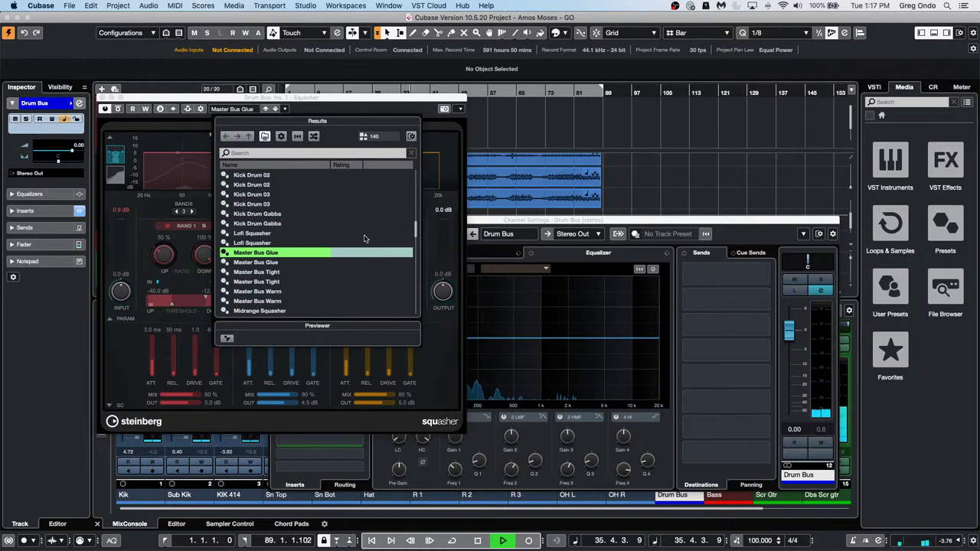
double_click(266, 233)
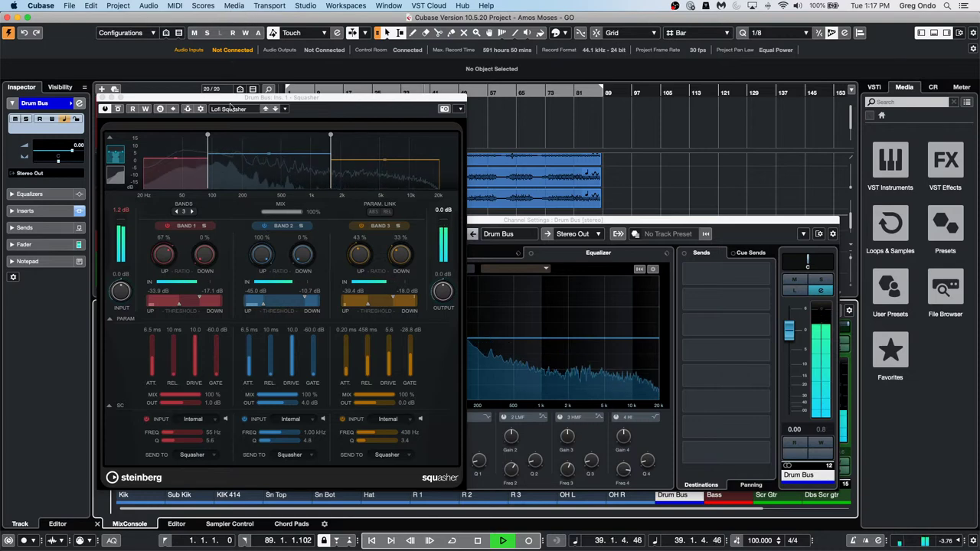
left_click(230, 108)
double_click(288, 223)
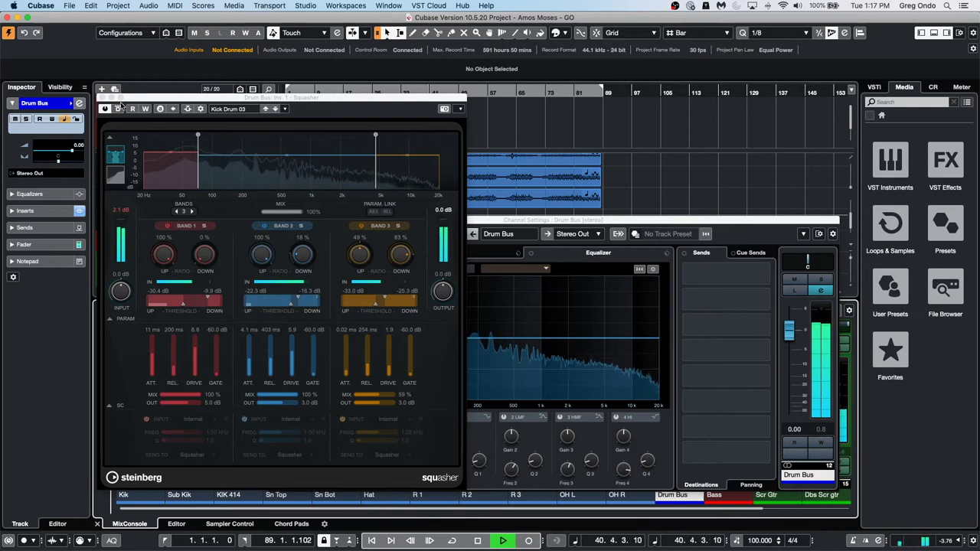
Stop playback and close the Squasher and Drum Bus channel settings windows
key("space")
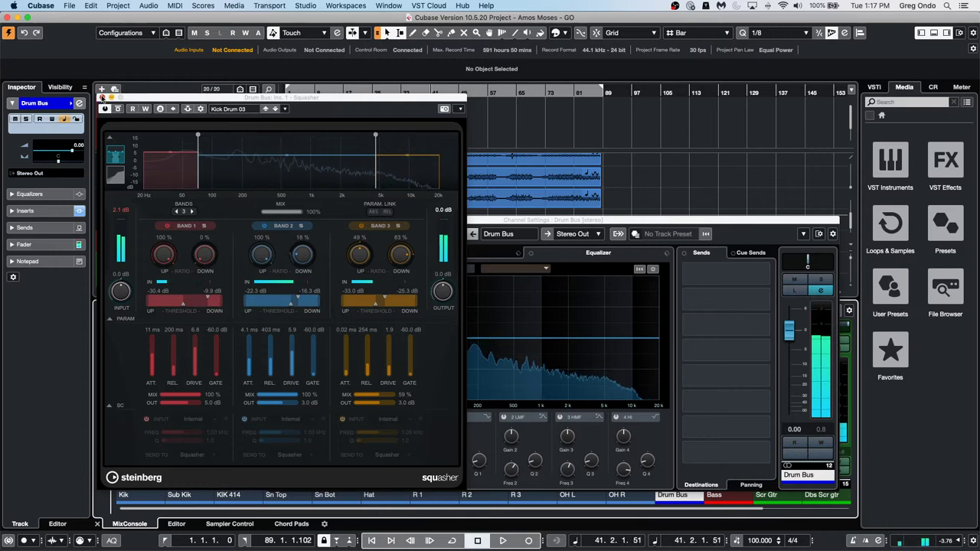
left_click(101, 98)
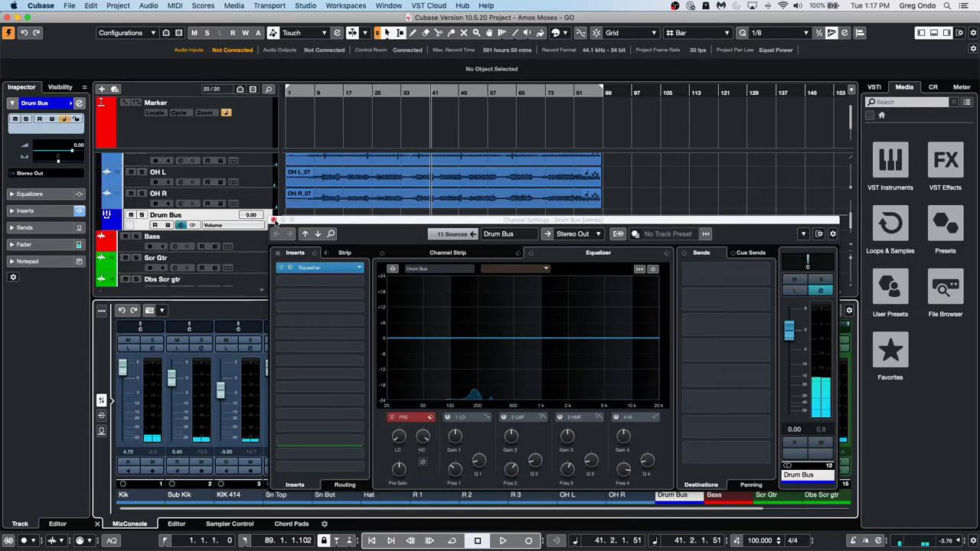
left_click(273, 221)
Add a stereo effect track with Squasher routed to Stereo Out, and close its plug-in window
right_click(266, 227)
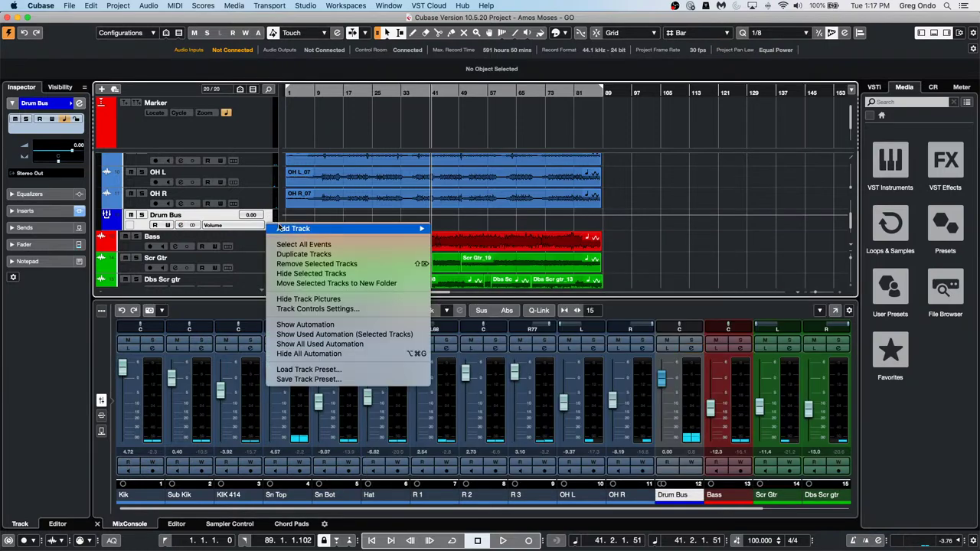
mouse_move(307, 228)
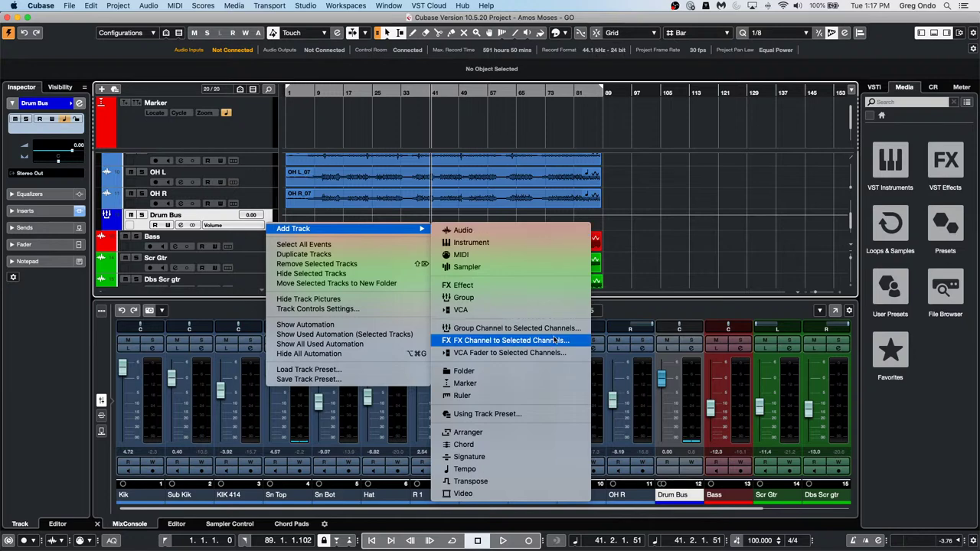
left_click(547, 286)
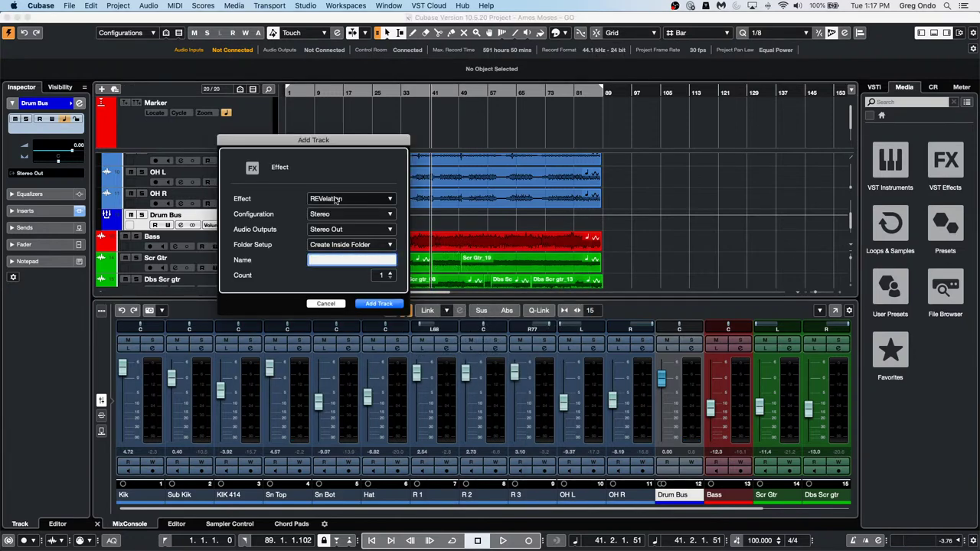
left_click(344, 199)
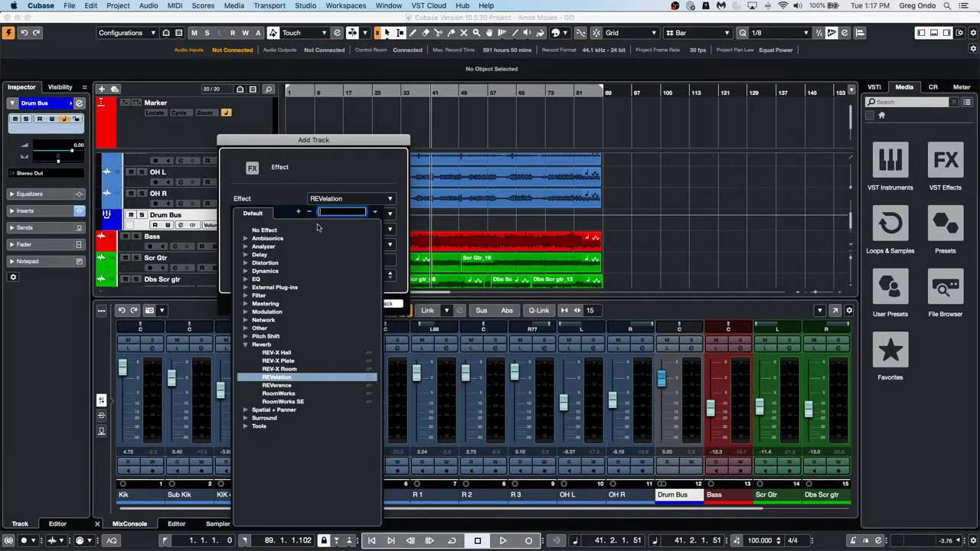
type("sq")
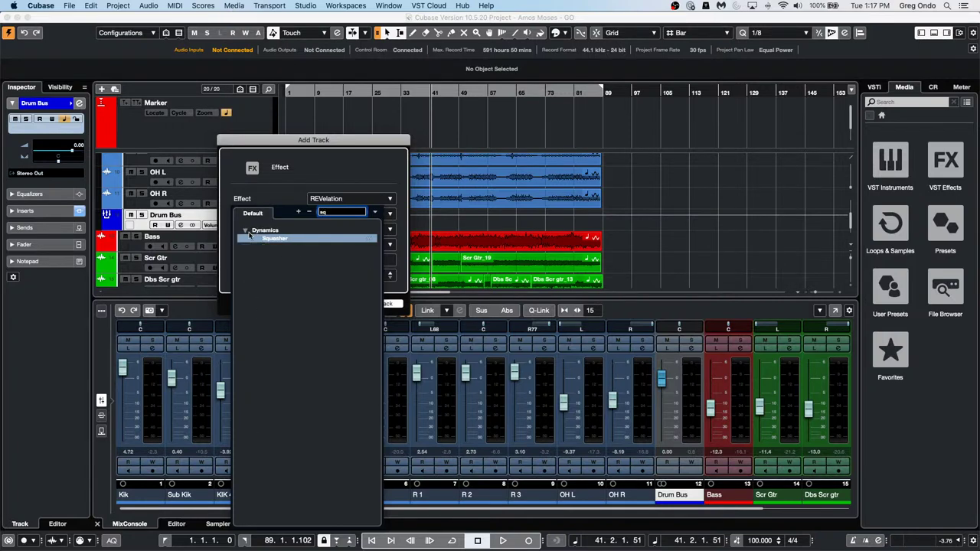
left_click(266, 239)
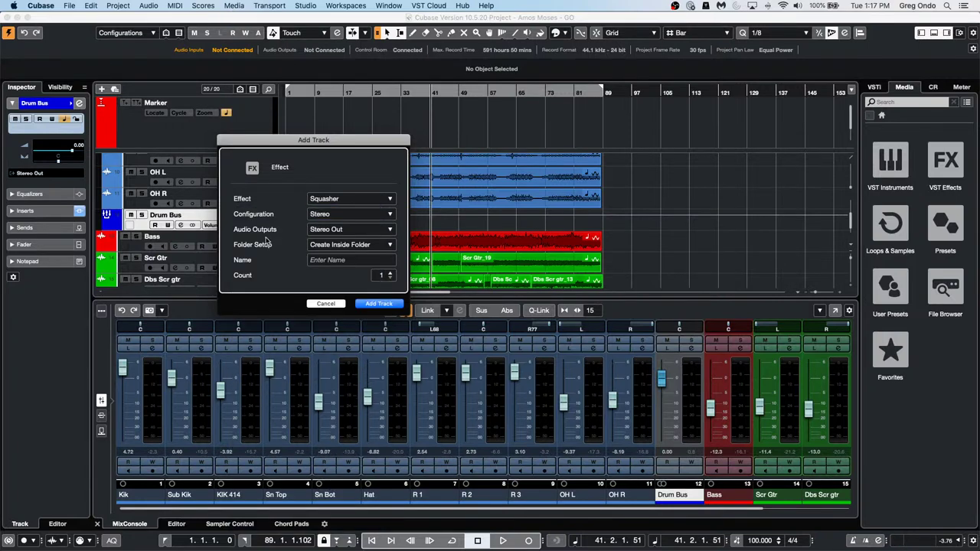
left_click(379, 304)
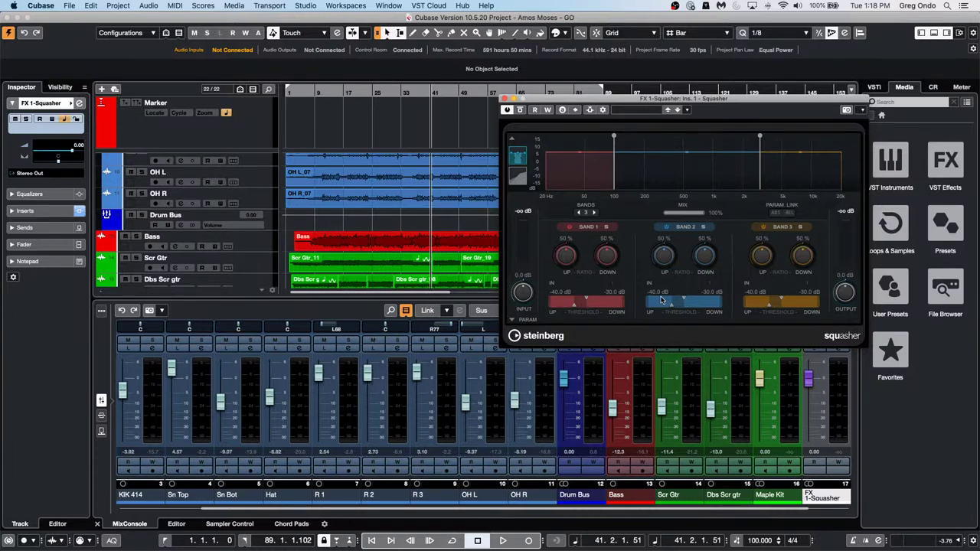
left_click(505, 98)
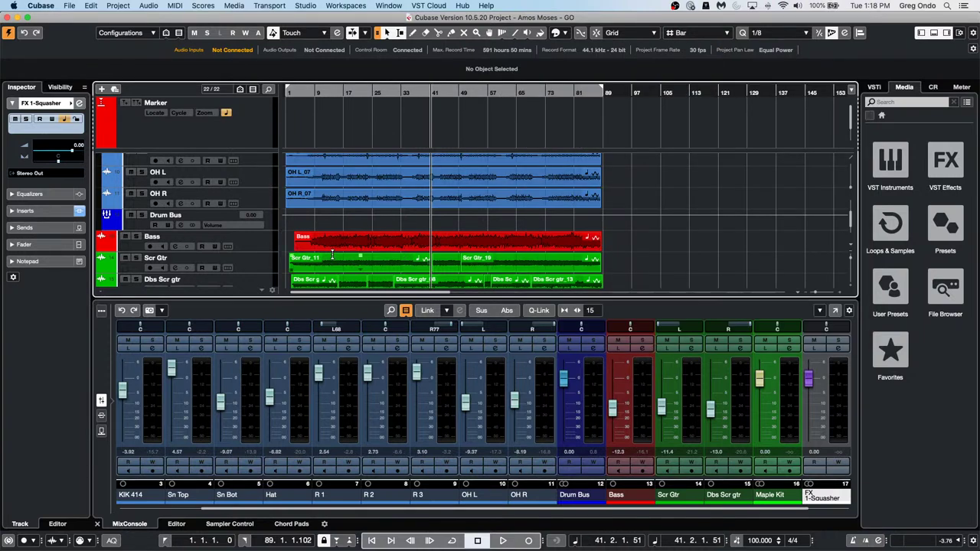
Apply the SpectraLayers extension to the OH L_07 audio event
left_click(344, 176)
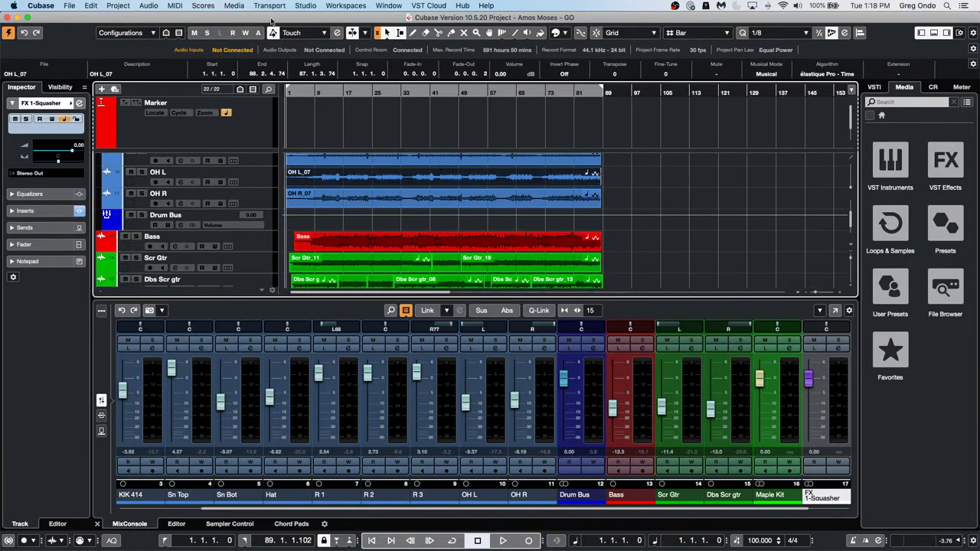
left_click(118, 6)
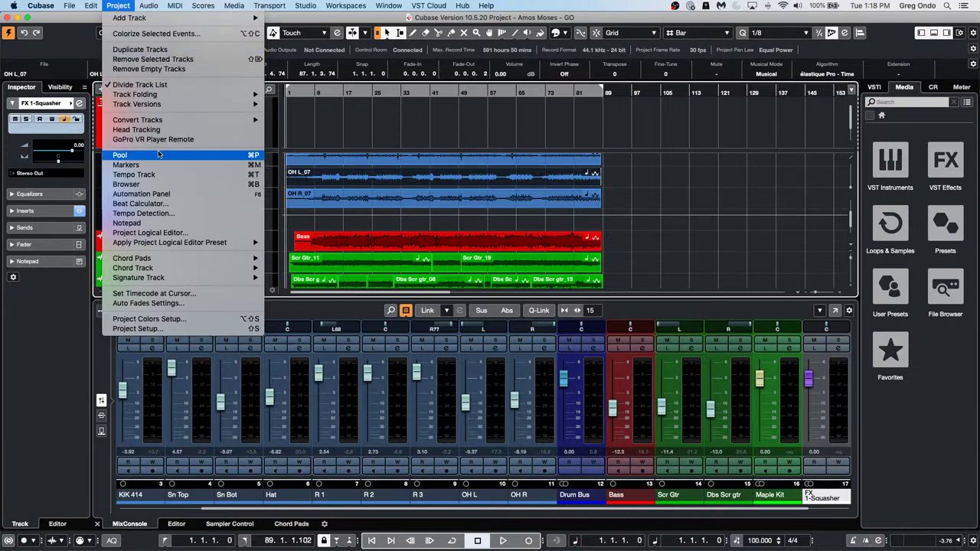
mouse_move(170, 124)
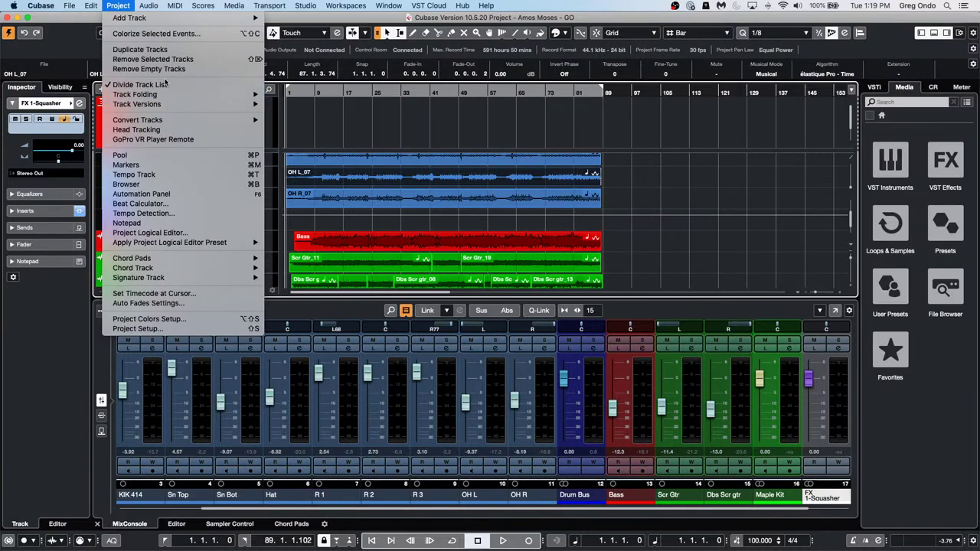
mouse_move(150, 6)
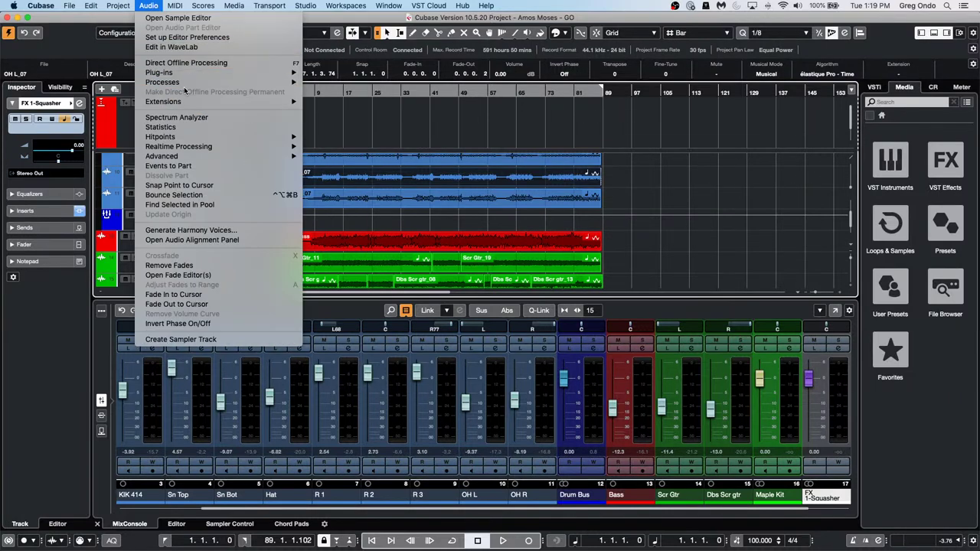
mouse_move(188, 101)
left_click(403, 103)
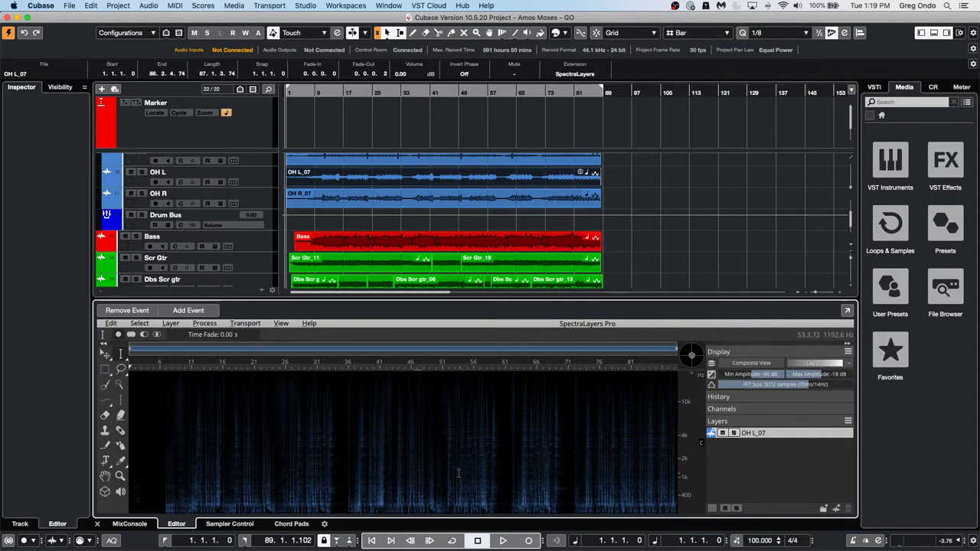
Examine the OH L_07 spectrogram in a separate SpectraLayers window, return it to the lower zone and deselect the event
left_click(847, 310)
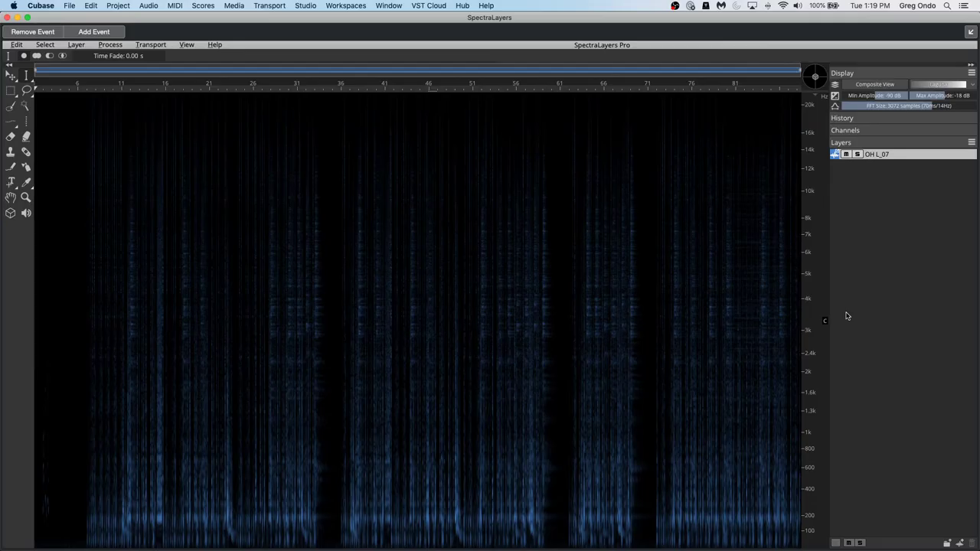
left_click(971, 33)
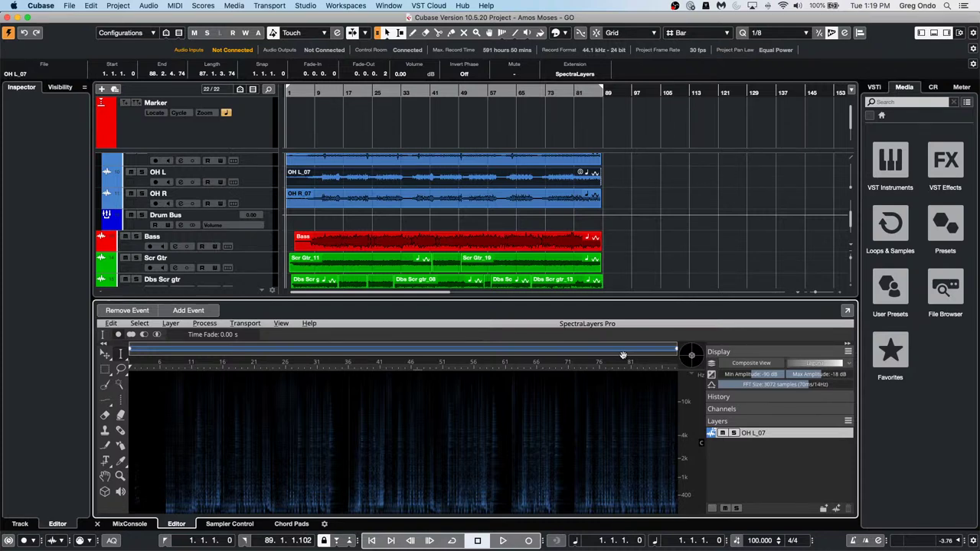
left_click(848, 312)
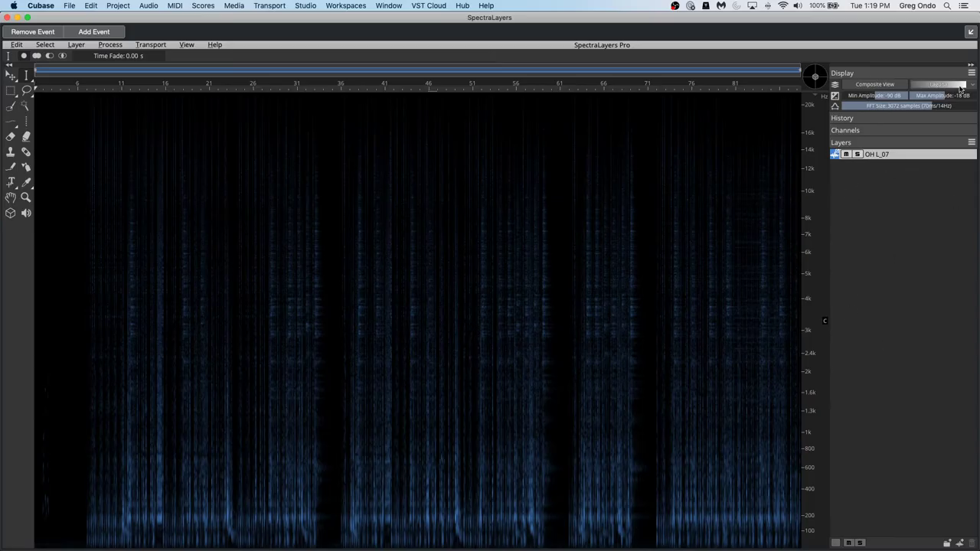
left_click(971, 31)
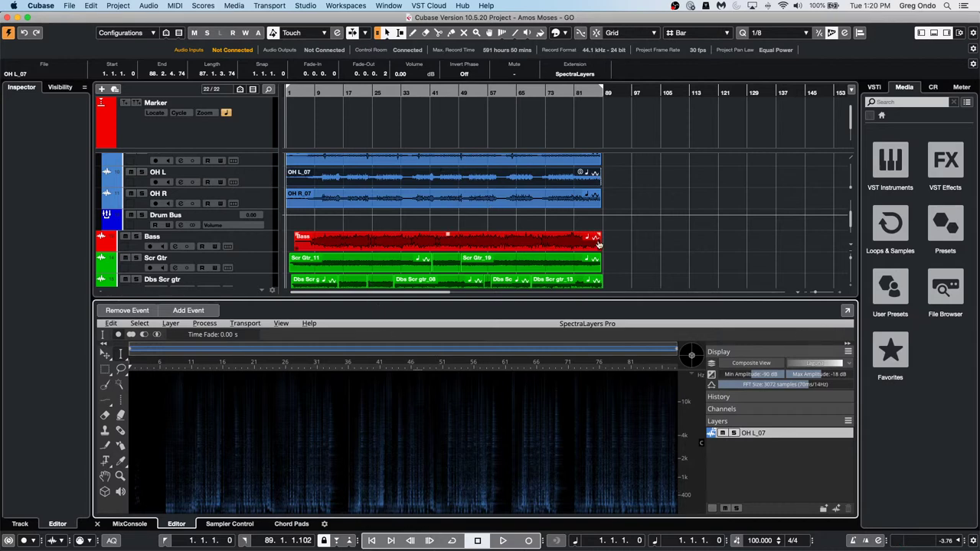
left_click(651, 251)
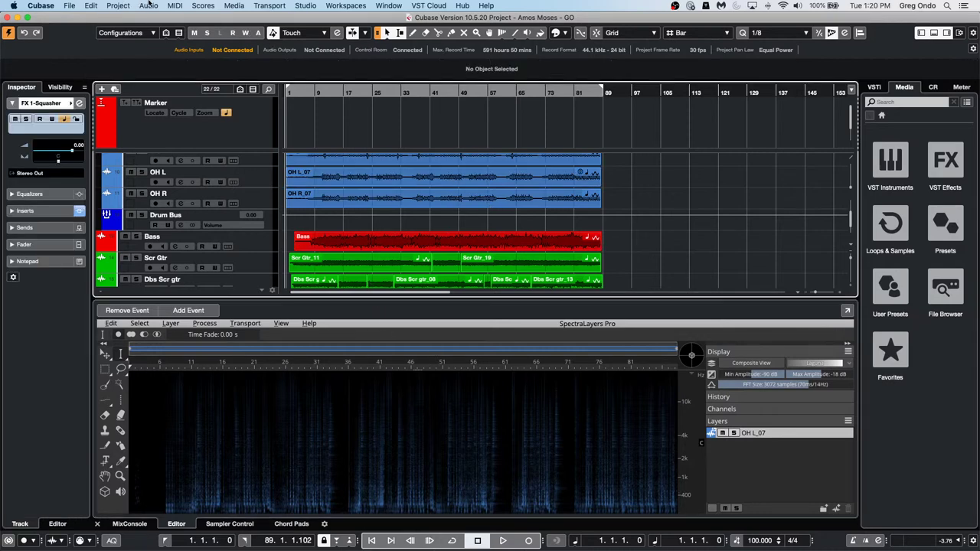
Search the Bass track's insert effects for "spe" and close the list without loading a plug-in
left_click(267, 248)
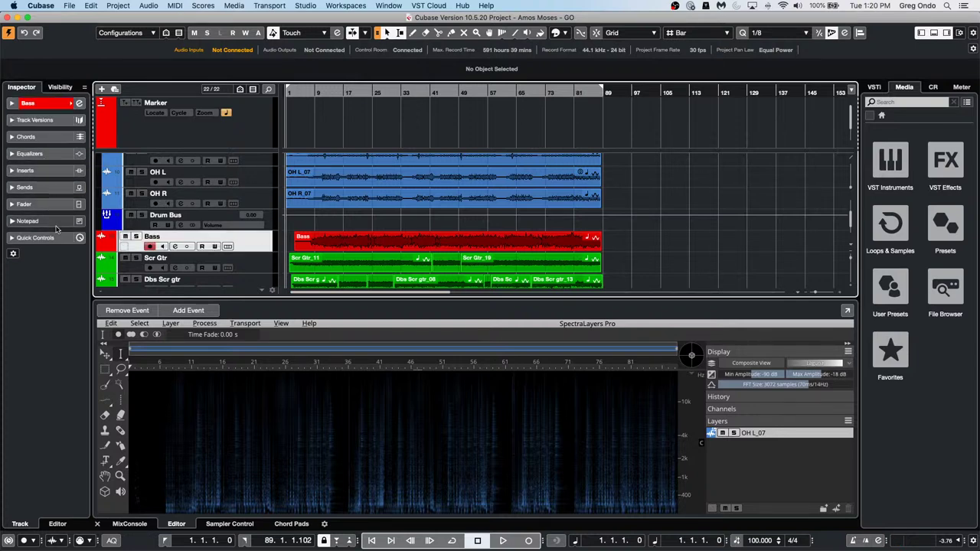
left_click(38, 170)
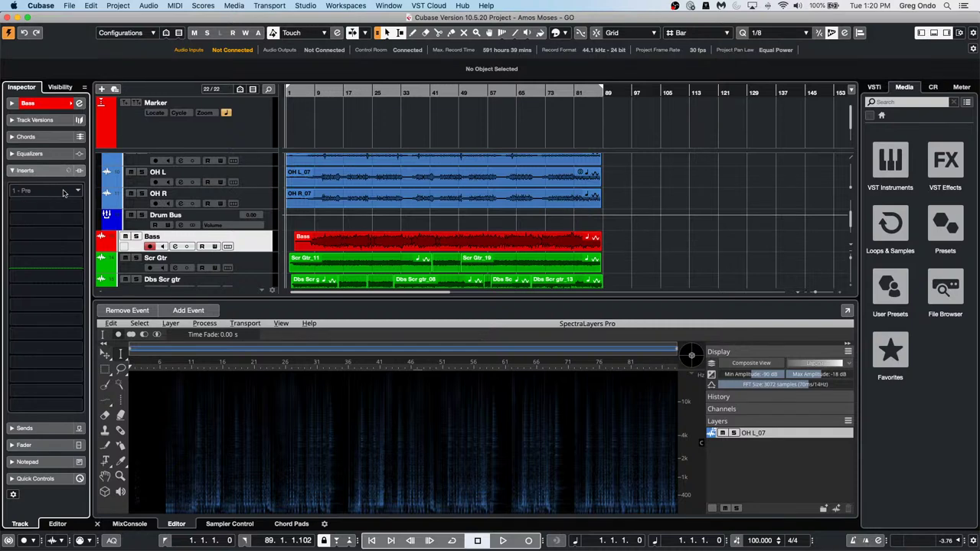
left_click(63, 193)
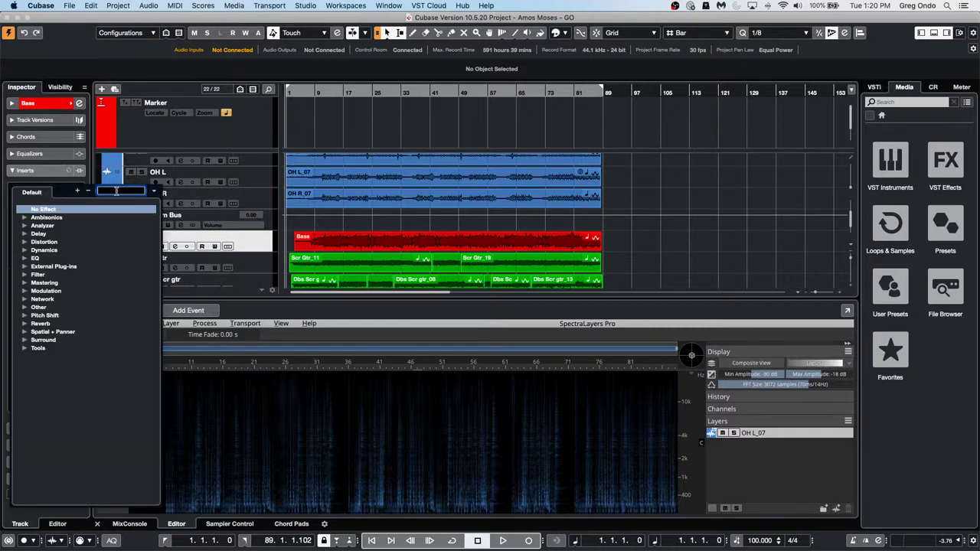
type("spe")
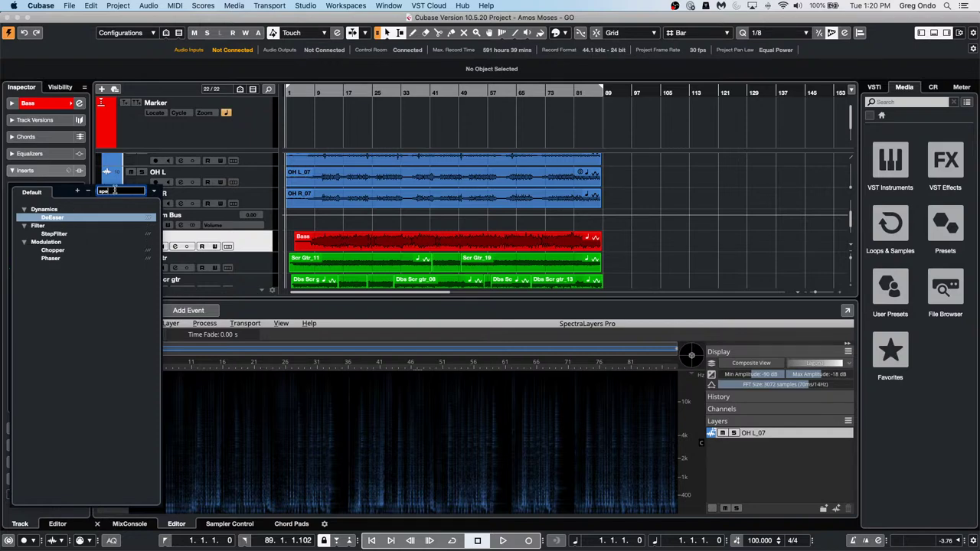
left_click(347, 226)
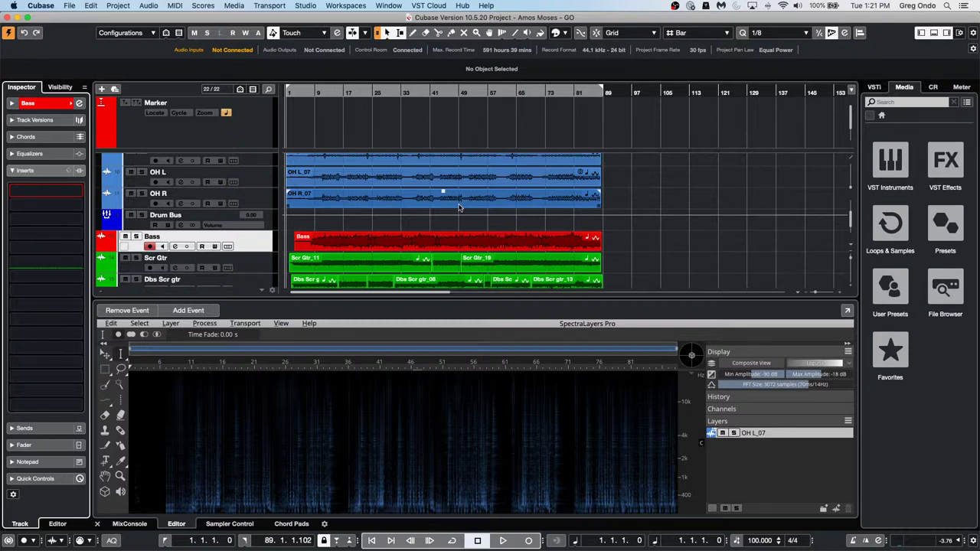
left_click(68, 6)
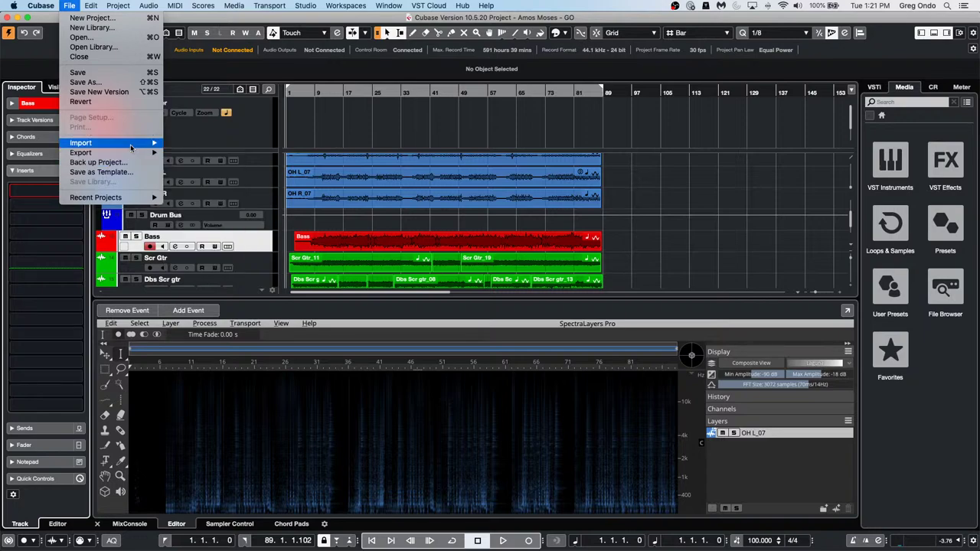
mouse_move(131, 145)
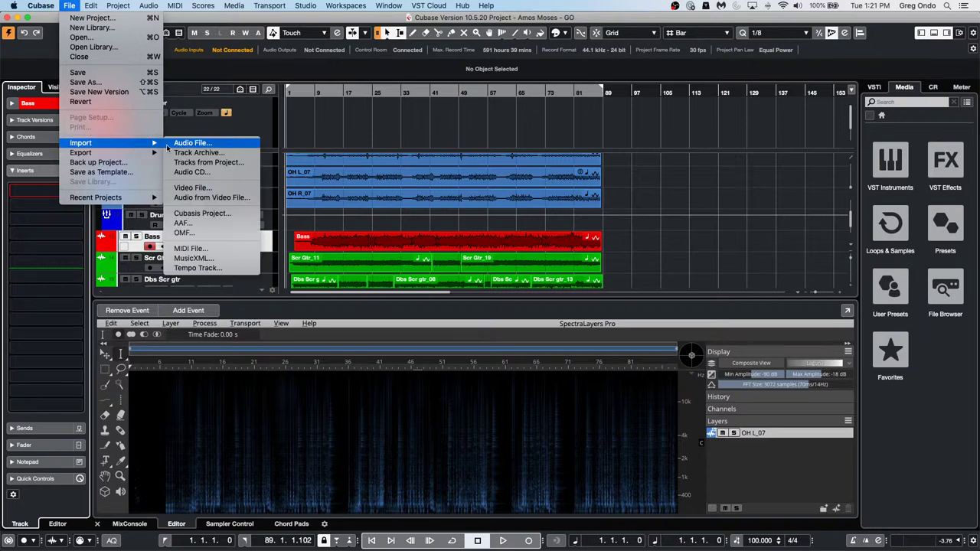
left_click(230, 146)
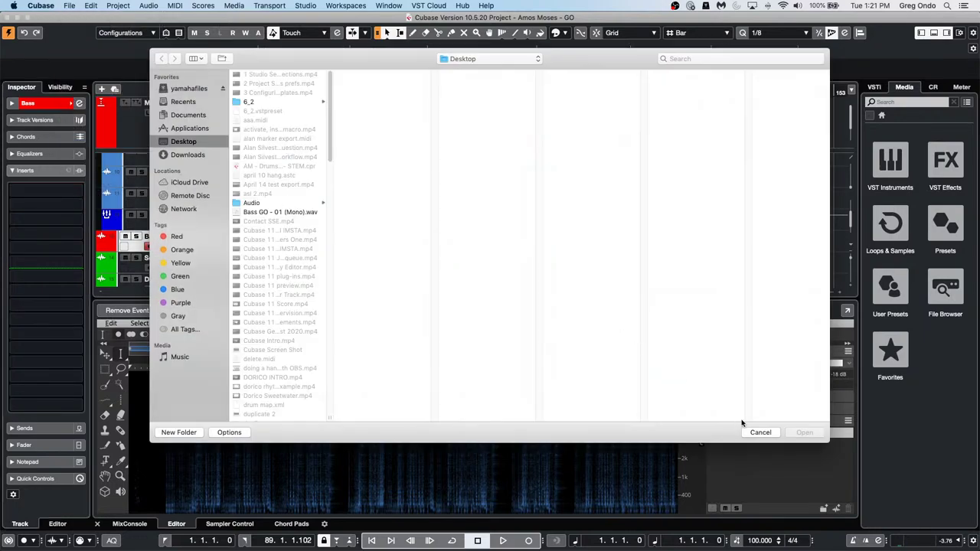
left_click(762, 434)
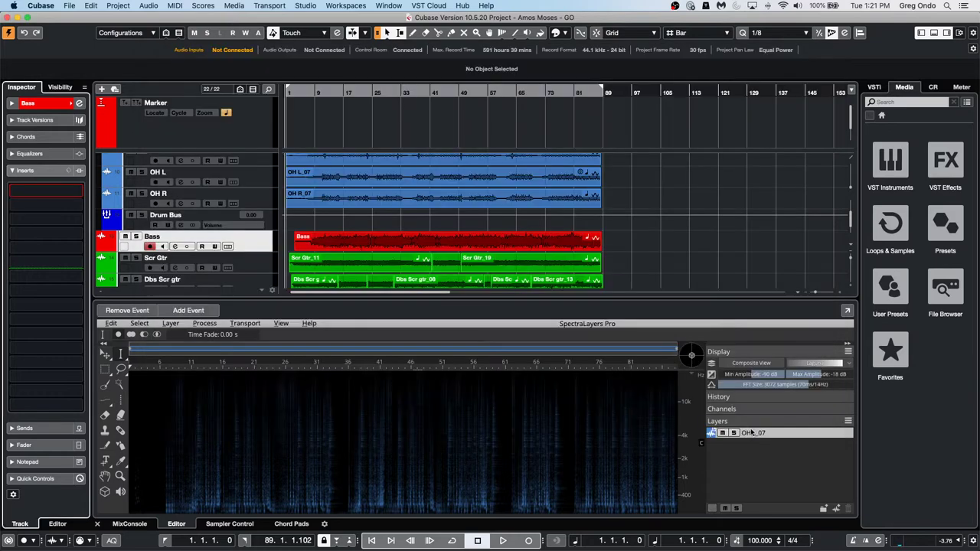
Create a new empty project in the November 24 2020 folder
left_click(69, 6)
mouse_move(129, 201)
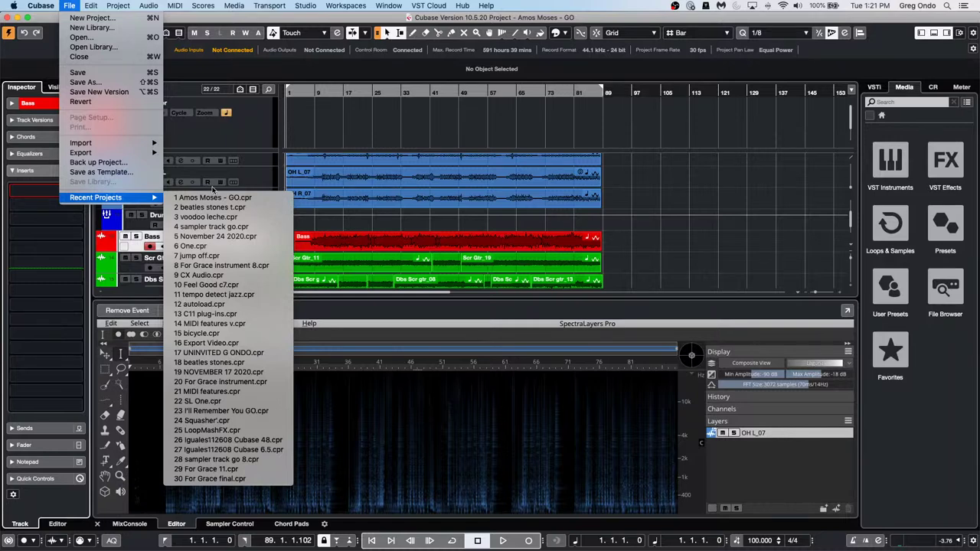
left_click(107, 19)
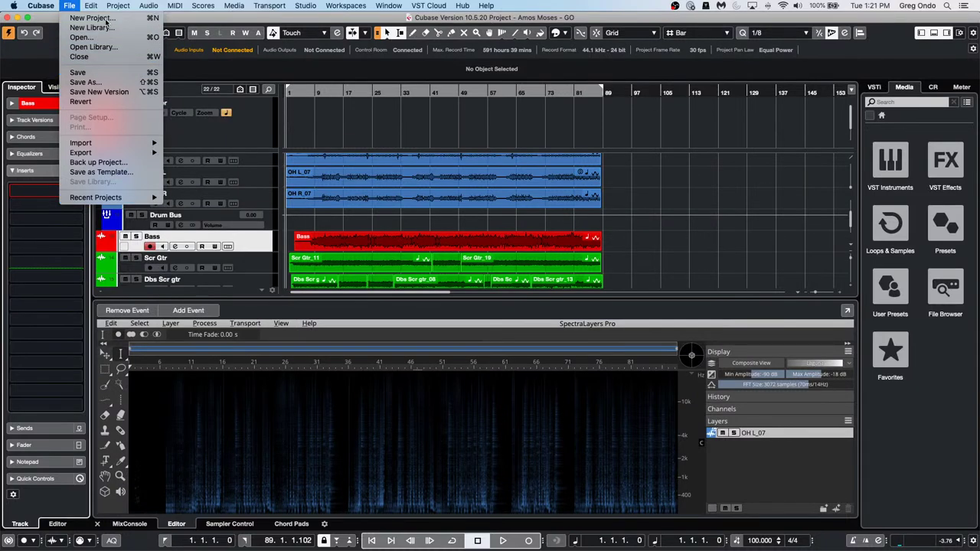
key("Return")
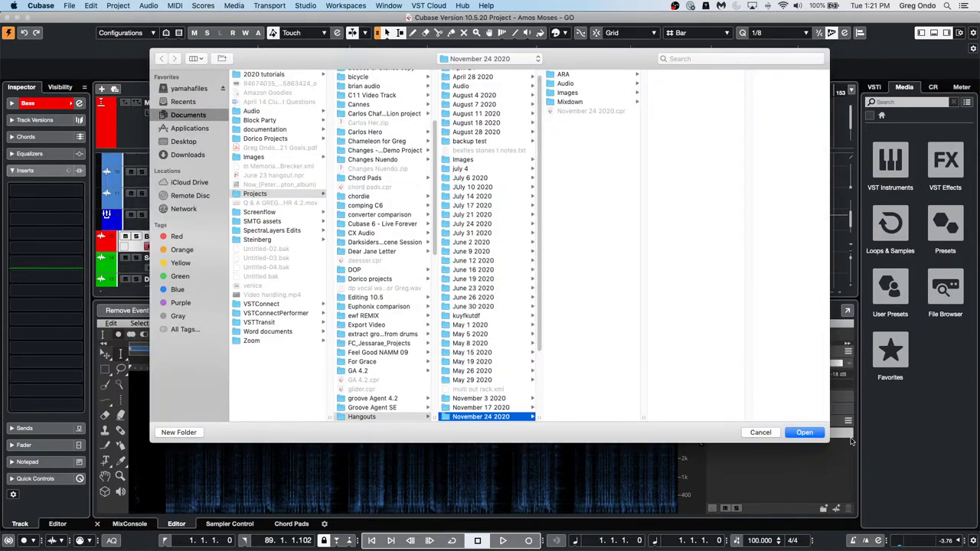
left_click(816, 436)
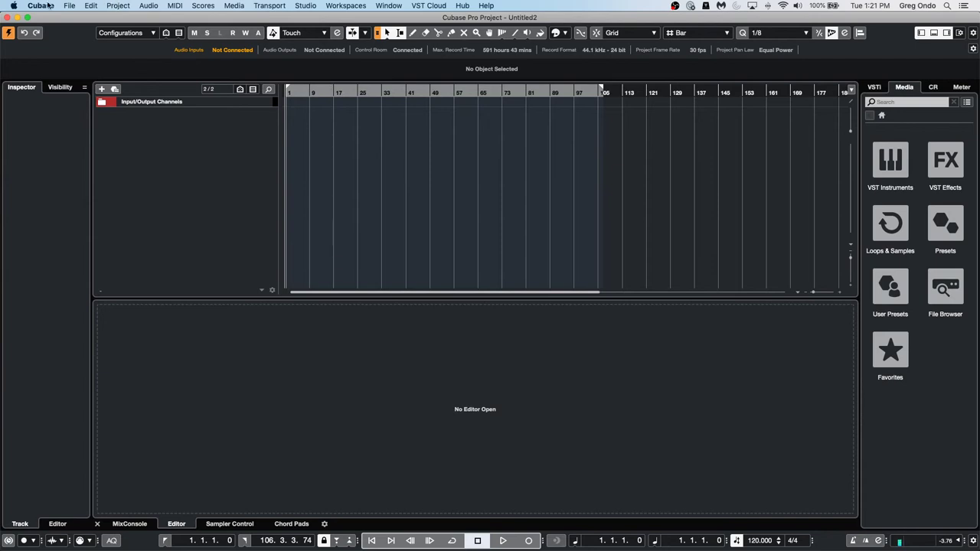
Start importing an audio file and browse to the WaveLab Audio files folder inside Documents > Projects
left_click(70, 5)
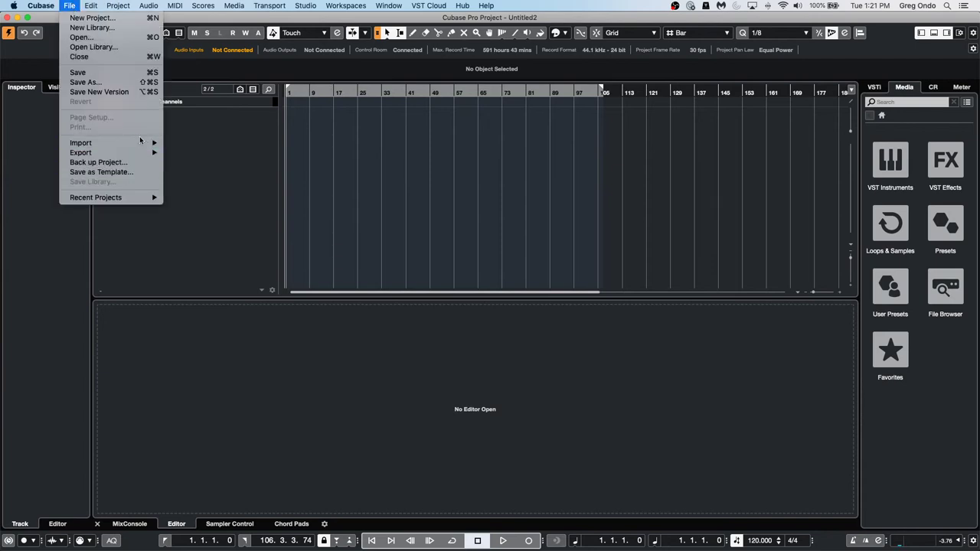
mouse_move(139, 143)
left_click(195, 143)
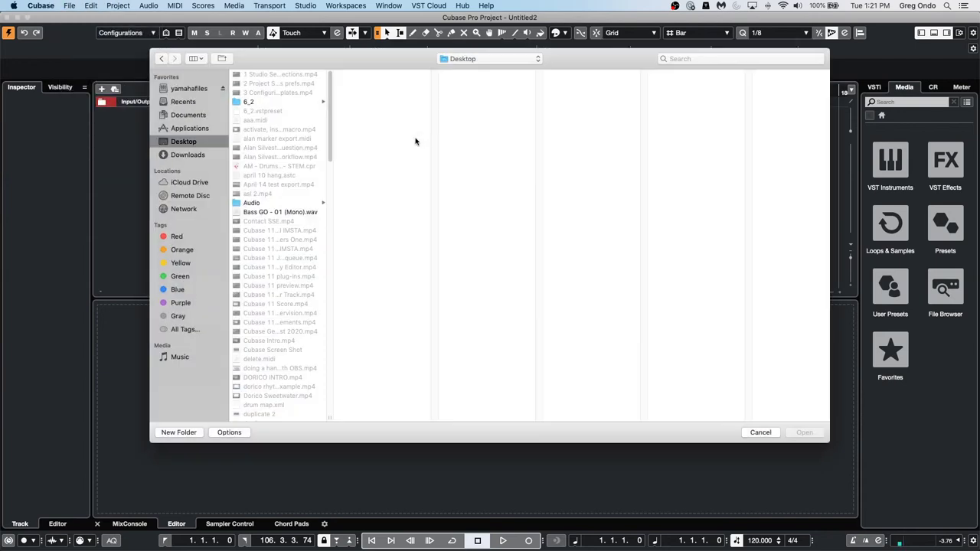
scroll(280, 269, "down", 1)
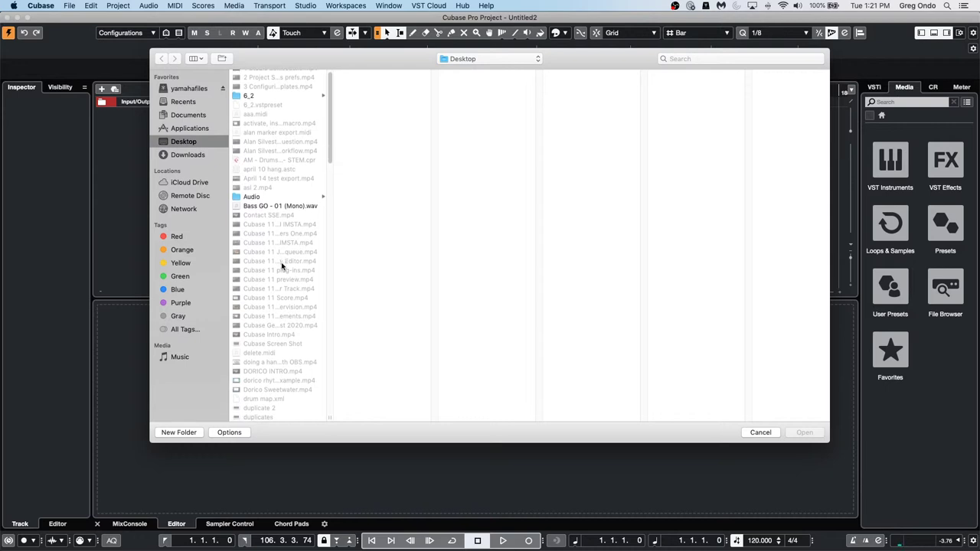
left_click(201, 115)
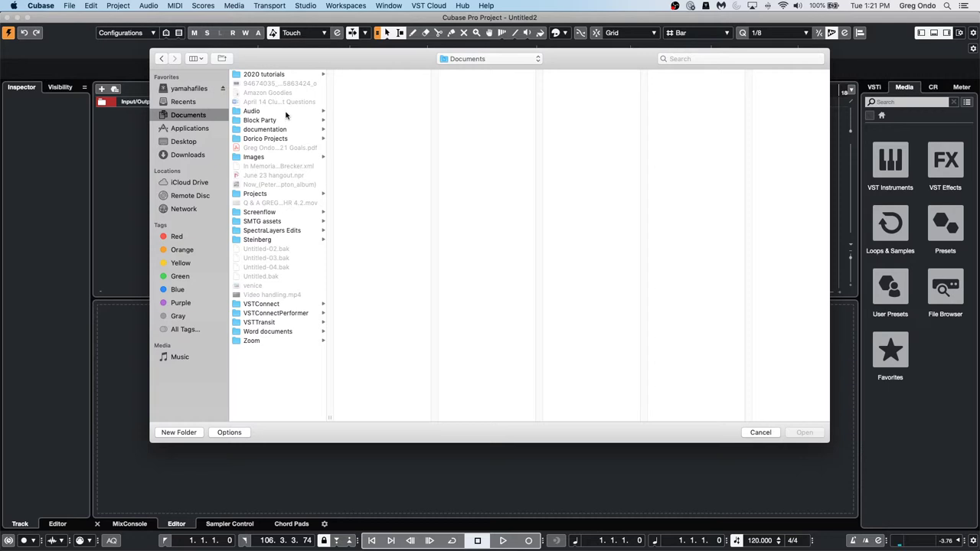
left_click(277, 130)
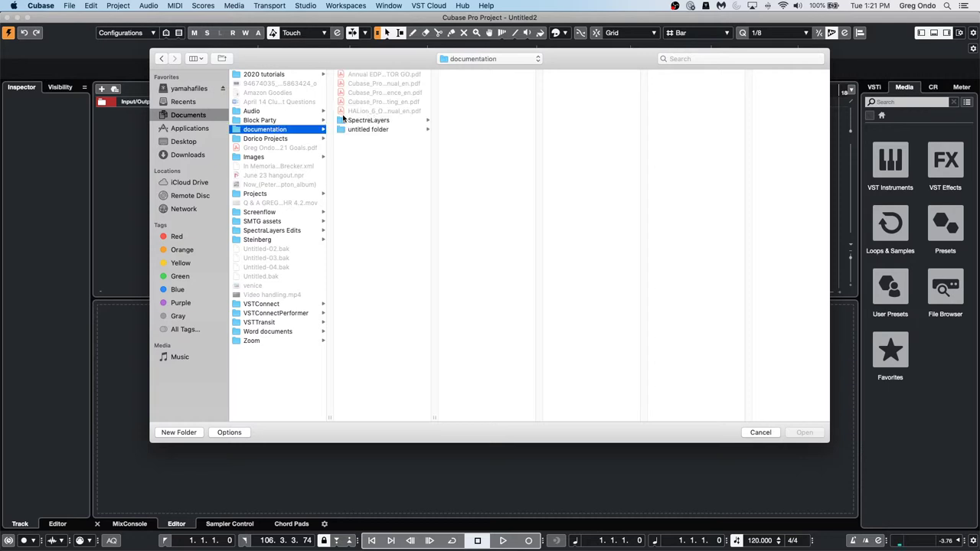
left_click(276, 194)
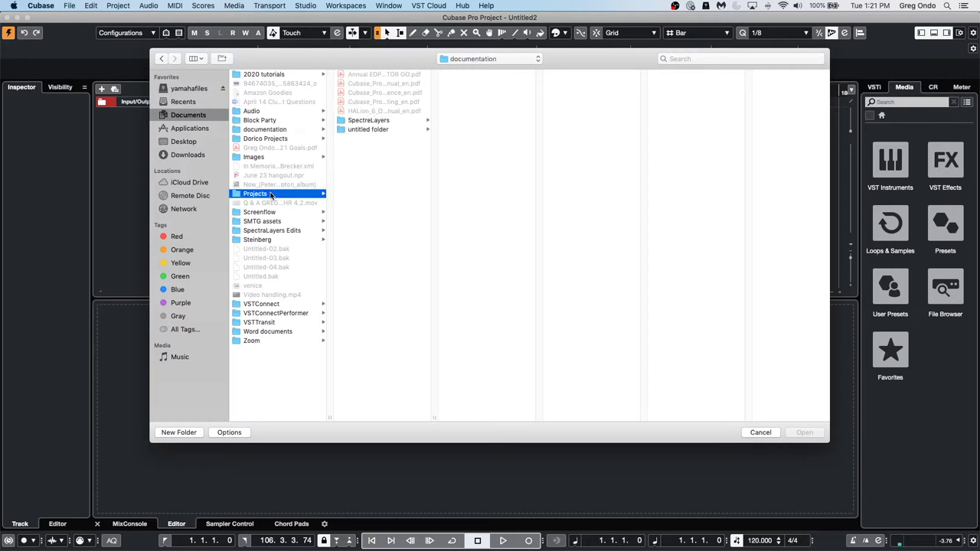
scroll(373, 229, "down", 10)
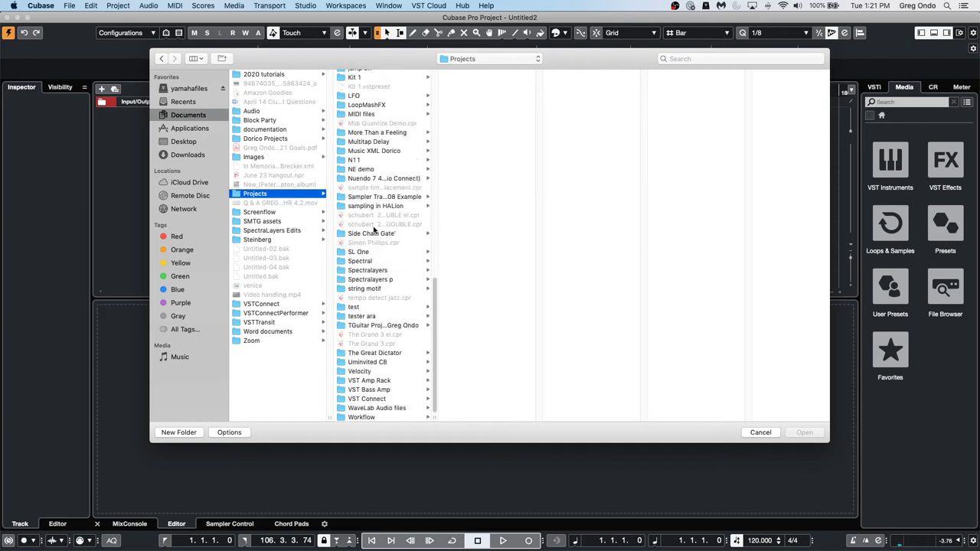
left_click(395, 408)
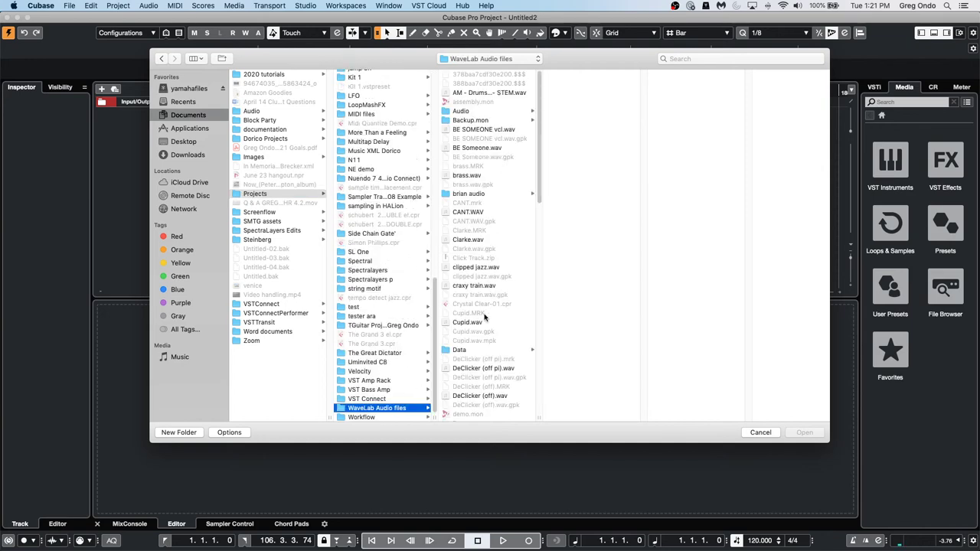
Import WAVE LAB ESPN TEST 1.wav from the ESPN subfolder, copying the file to the project folder
scroll(484, 317, "down", 10)
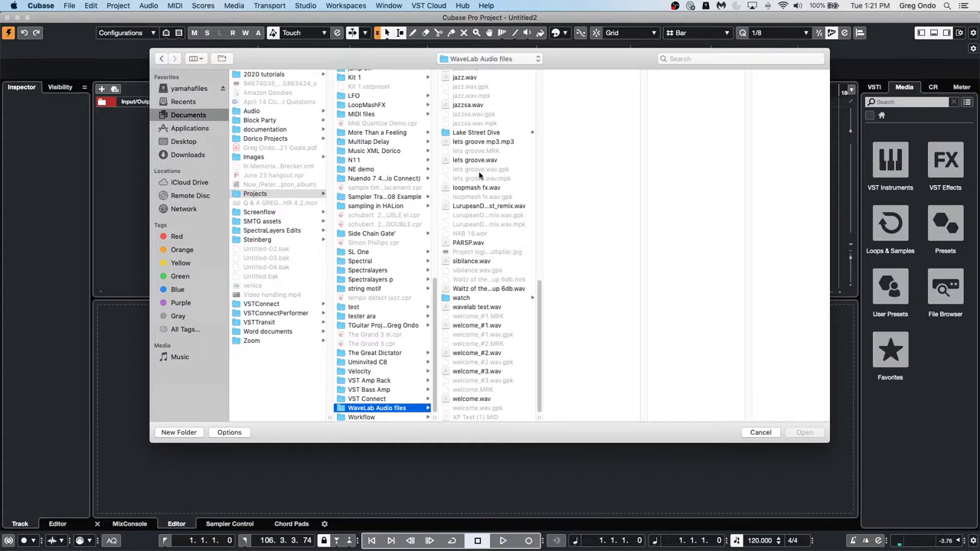
scroll(480, 176, "up", 2)
scroll(479, 174, "up", 4)
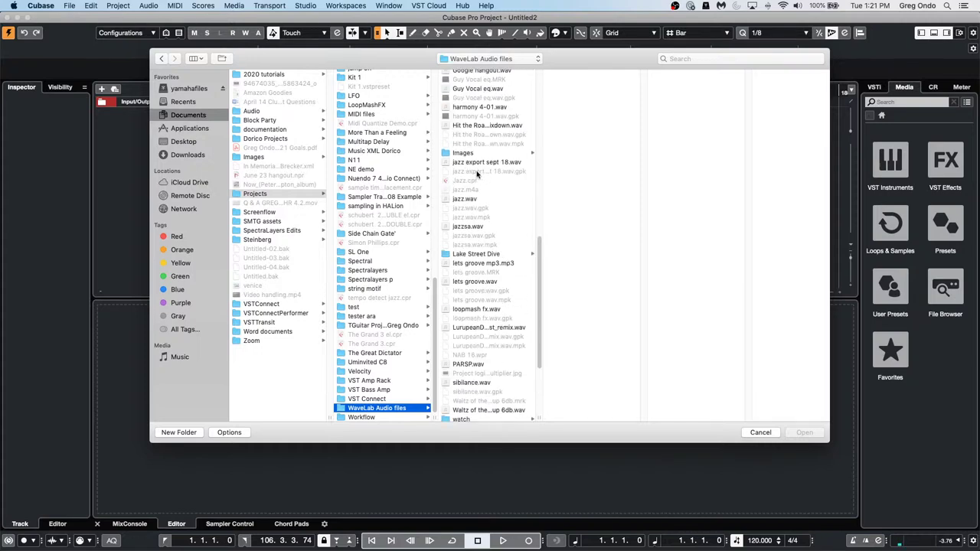
scroll(477, 173, "up", 12)
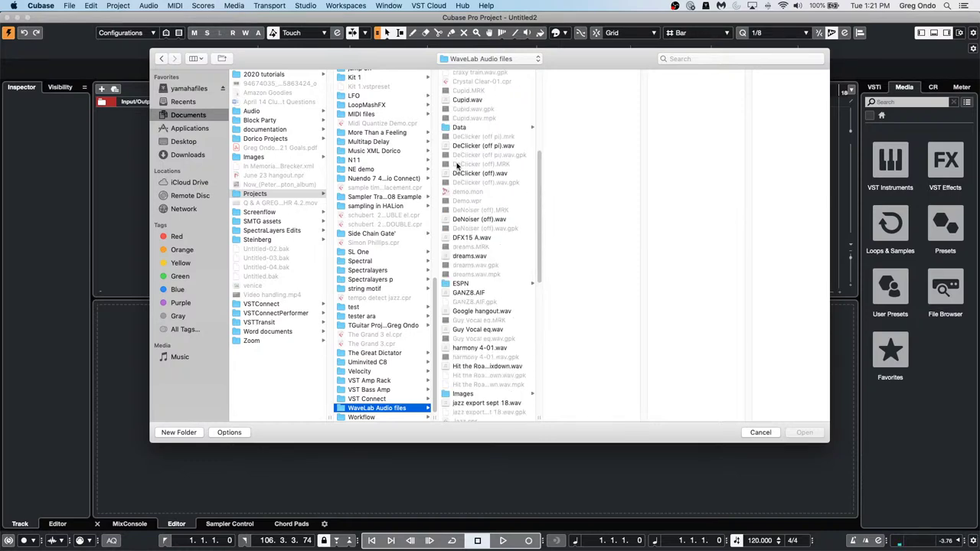
left_click(455, 284)
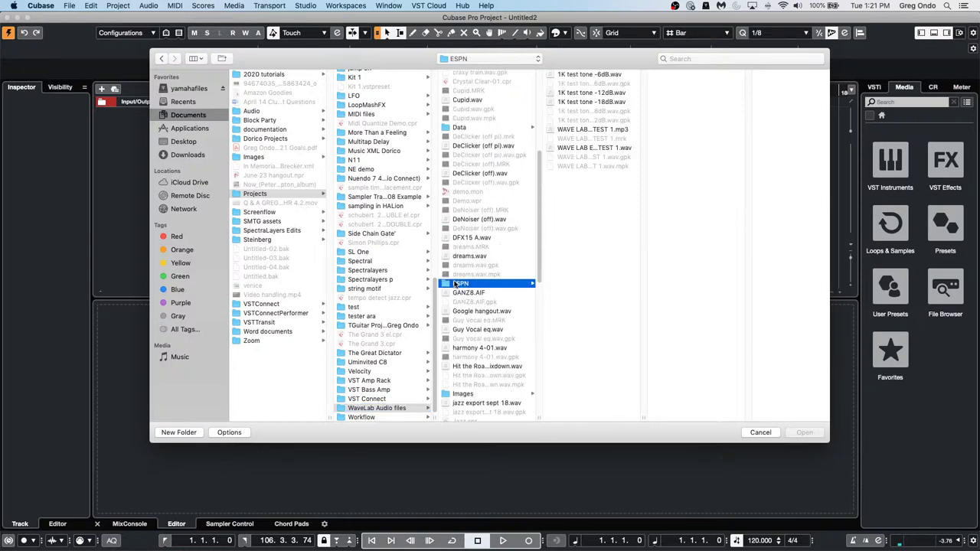
double_click(600, 149)
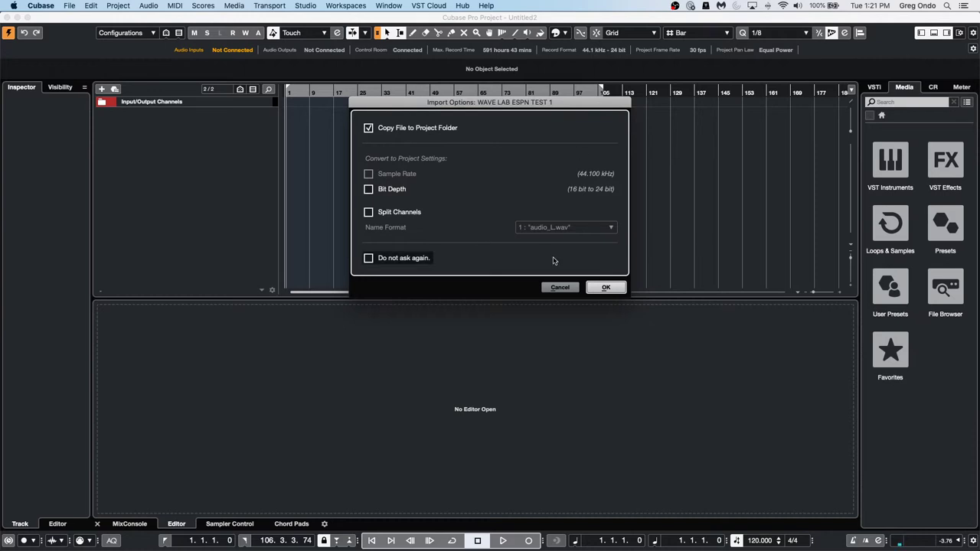
left_click(589, 287)
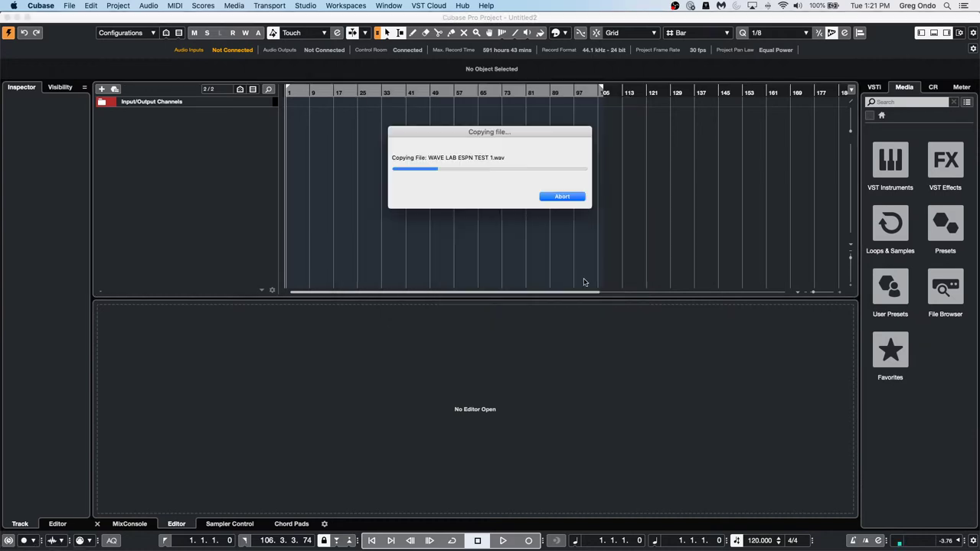
Play the imported audio from about bar 32 and increase the height of the WAVE LAB ESPN TEST 1 track
left_click(379, 93)
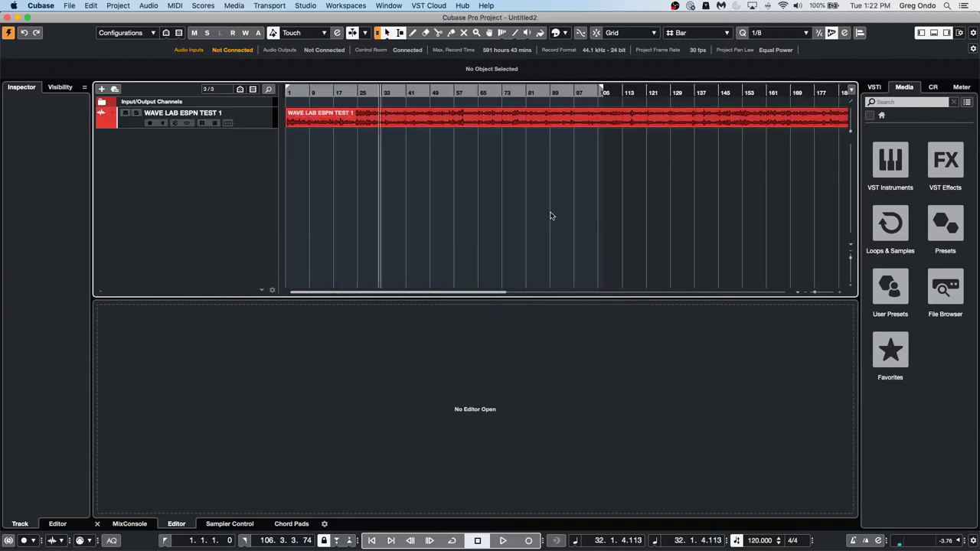
key("space")
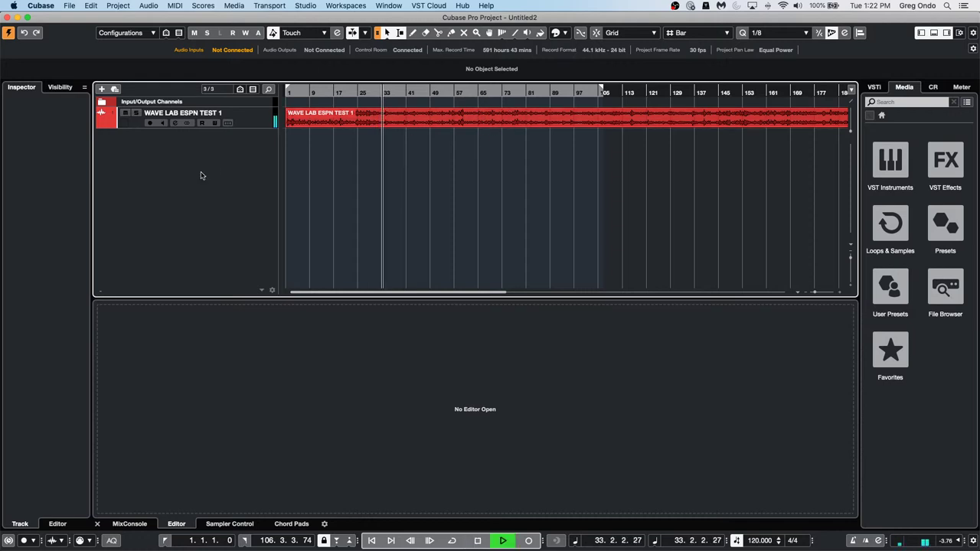
left_click_drag(252, 127, 278, 190)
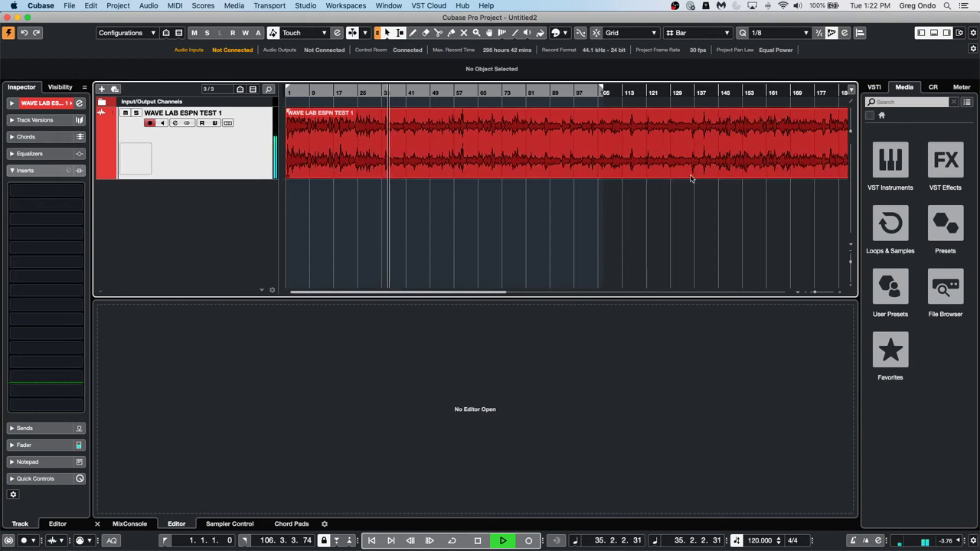
Enable Musical Mode for the WAVE LAB ESPN TEST 1 event and set the project tempo to 160 BPM during playback
left_click(779, 175)
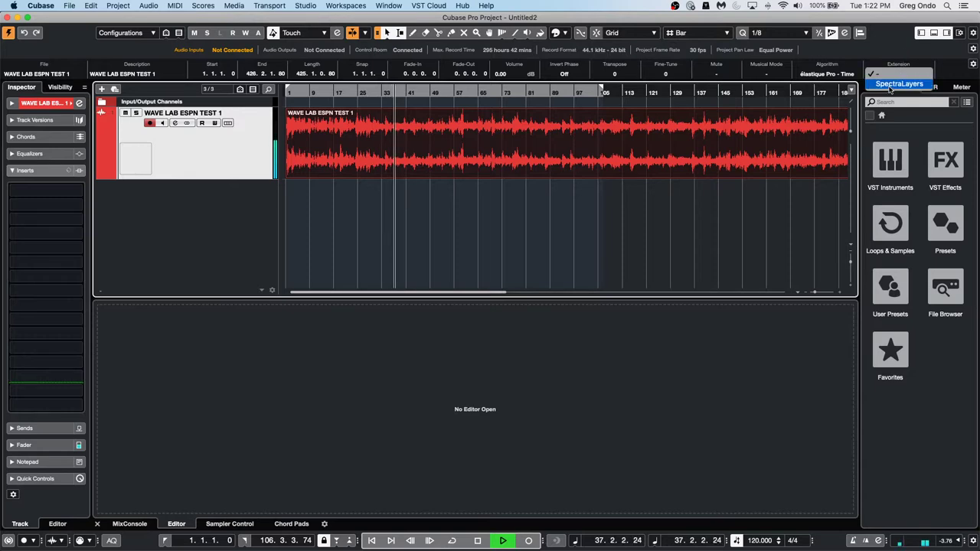
left_click(767, 73)
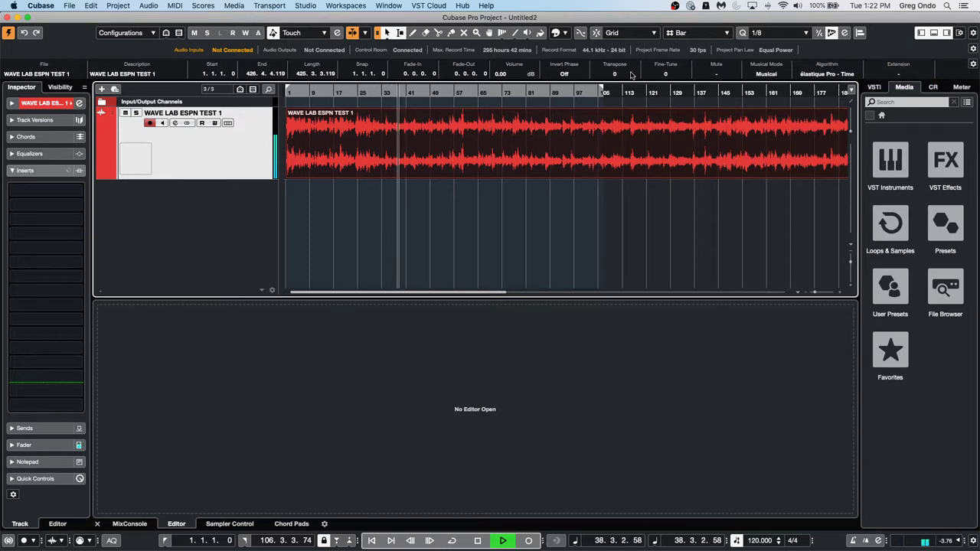
left_click(758, 541)
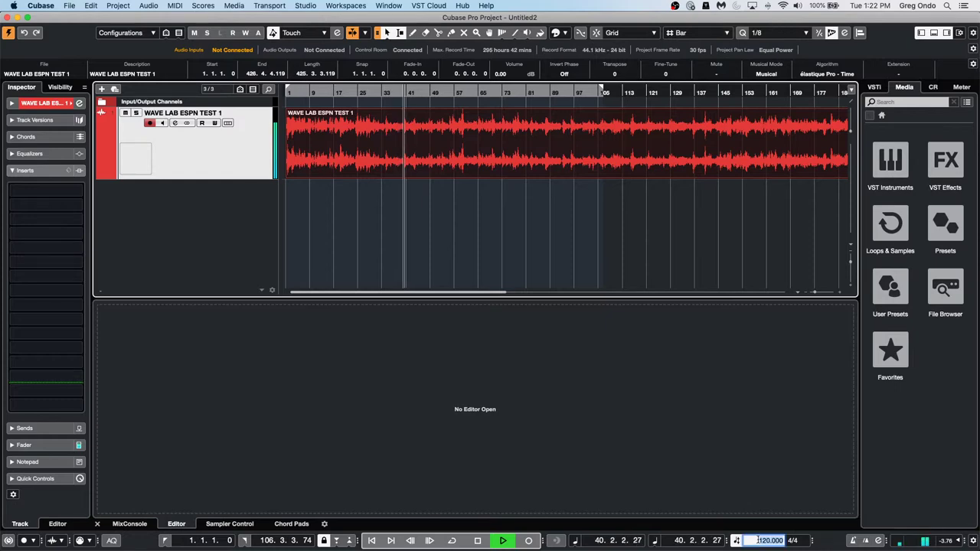
type("160")
key("Return")
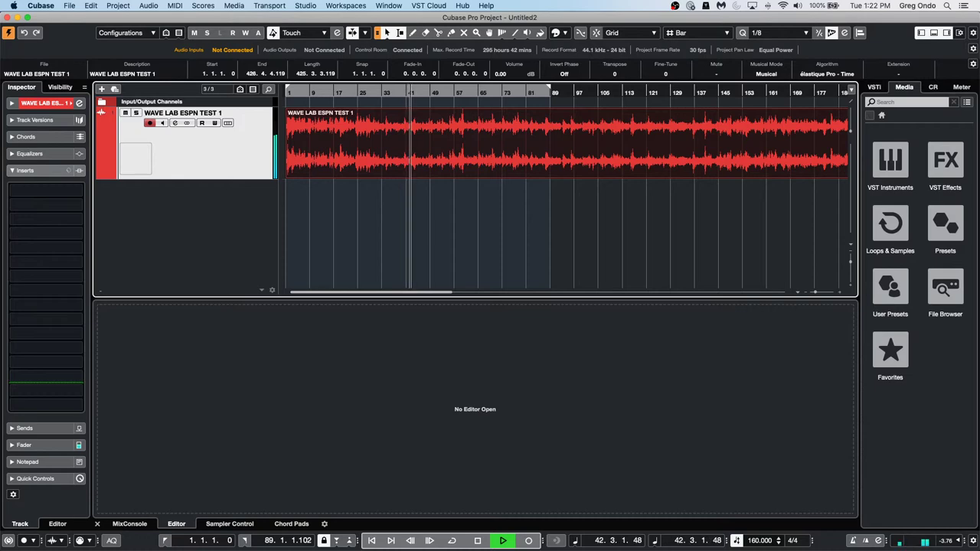
Try project tempos of 200 and 100 BPM while the event keeps playing
double_click(759, 541)
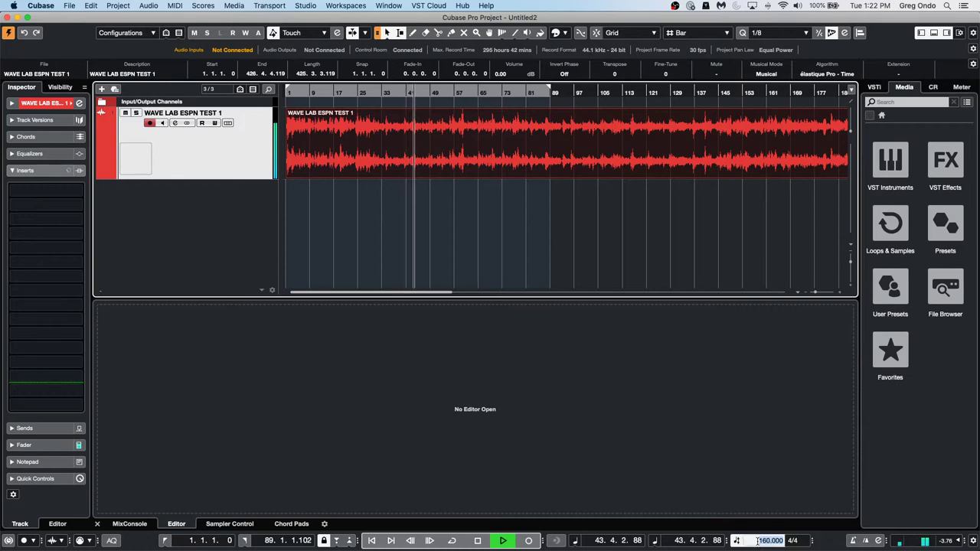
type("200")
key("Return")
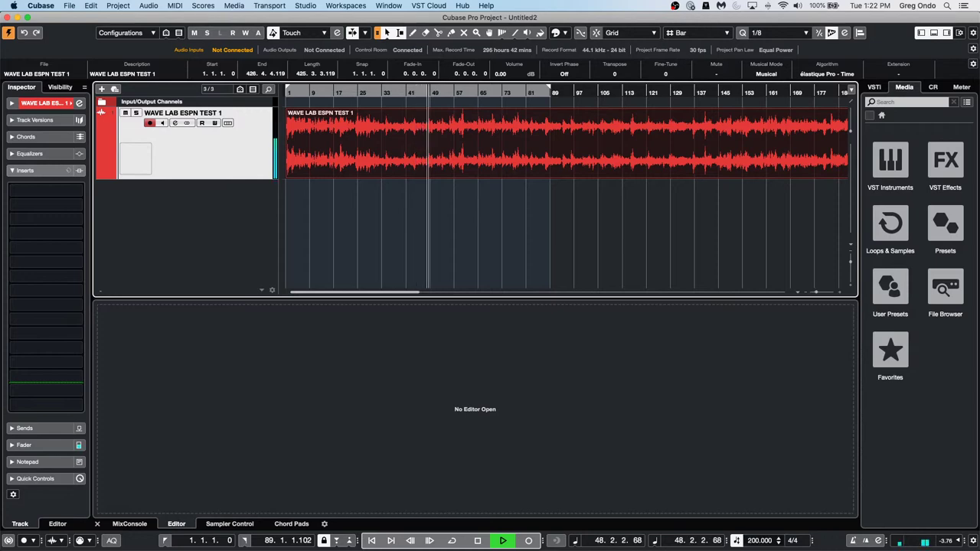
double_click(760, 542)
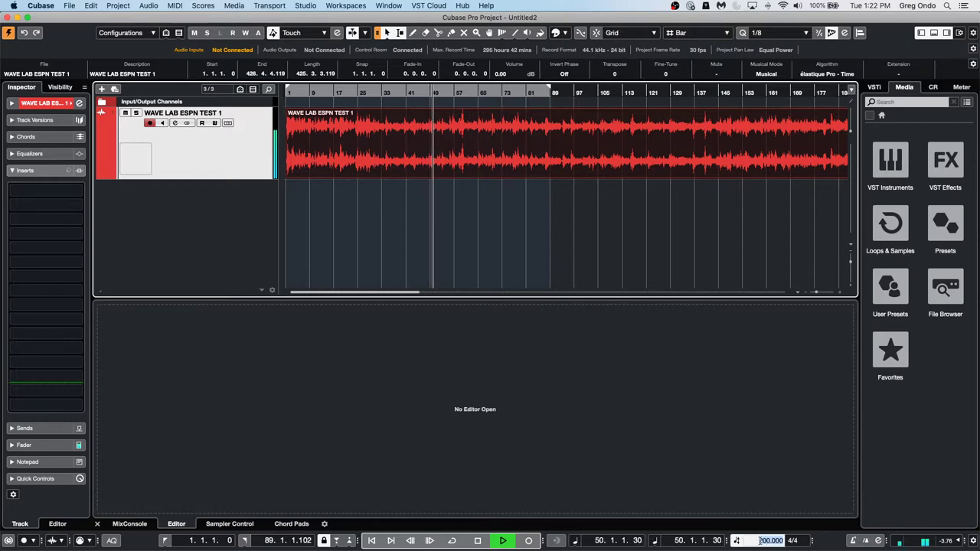
type("100")
key("Return")
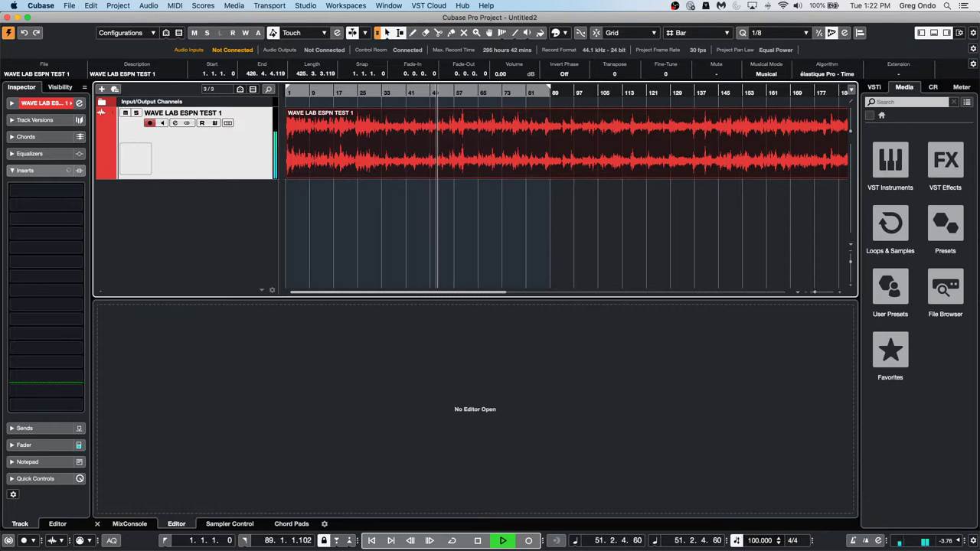
Try a project tempo of 80 BPM, raise it to 240 BPM and stop playback
double_click(760, 540)
type("80")
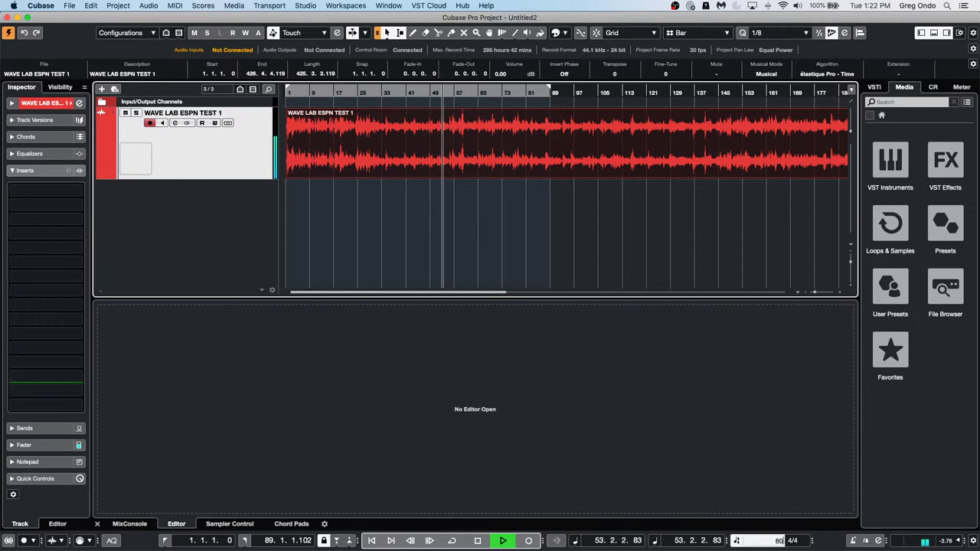
key("Return")
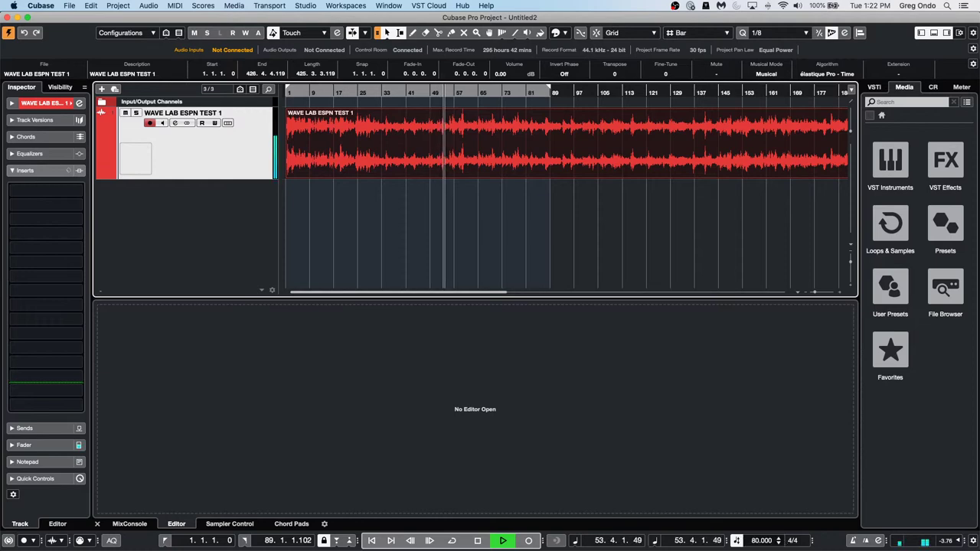
double_click(762, 541)
type("240")
key("Return")
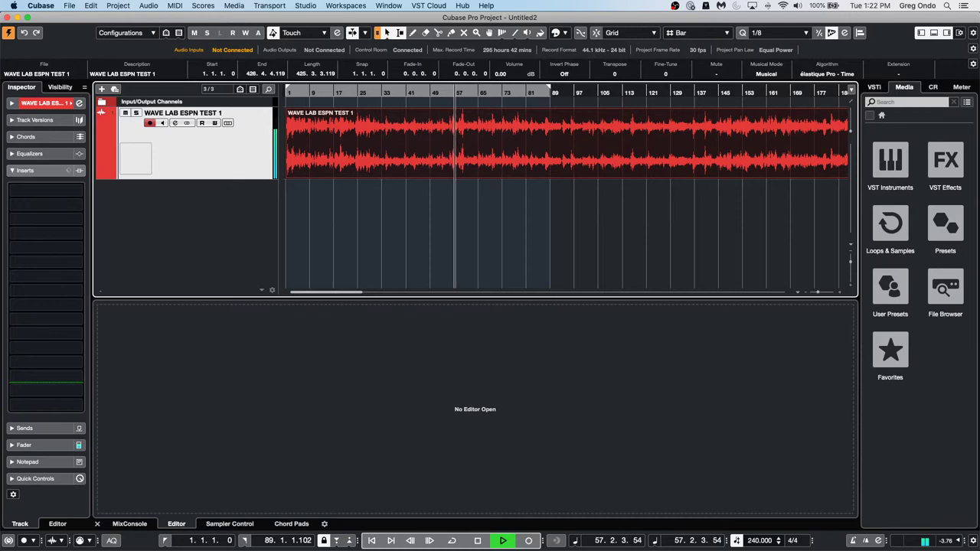
key("space")
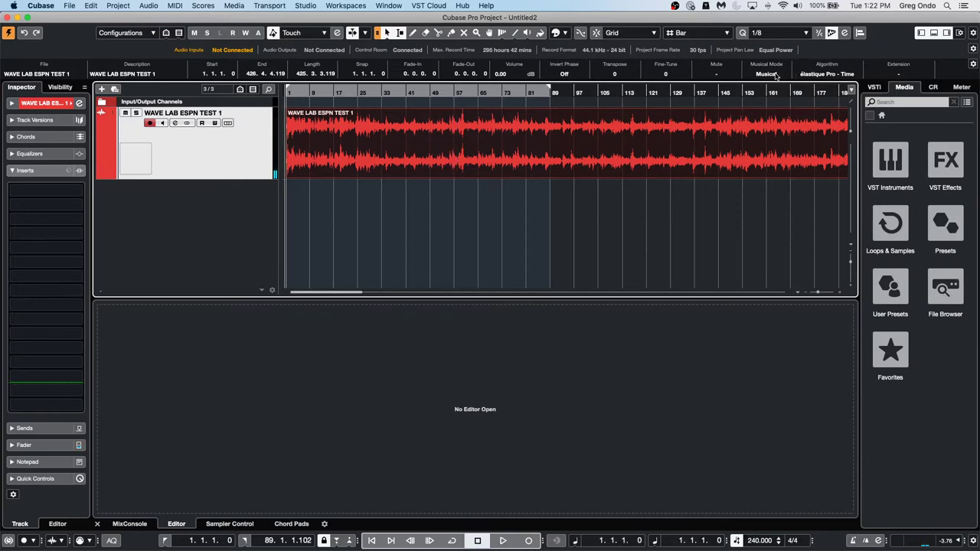
Examine the élastique time-stretch algorithms available for the event and close the list without changing the algorithm
left_click(845, 75)
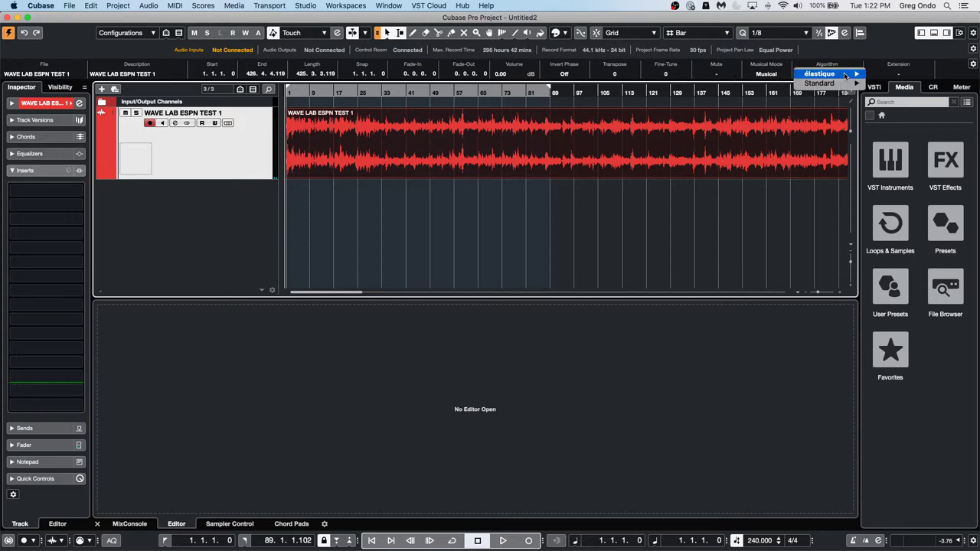
mouse_move(844, 75)
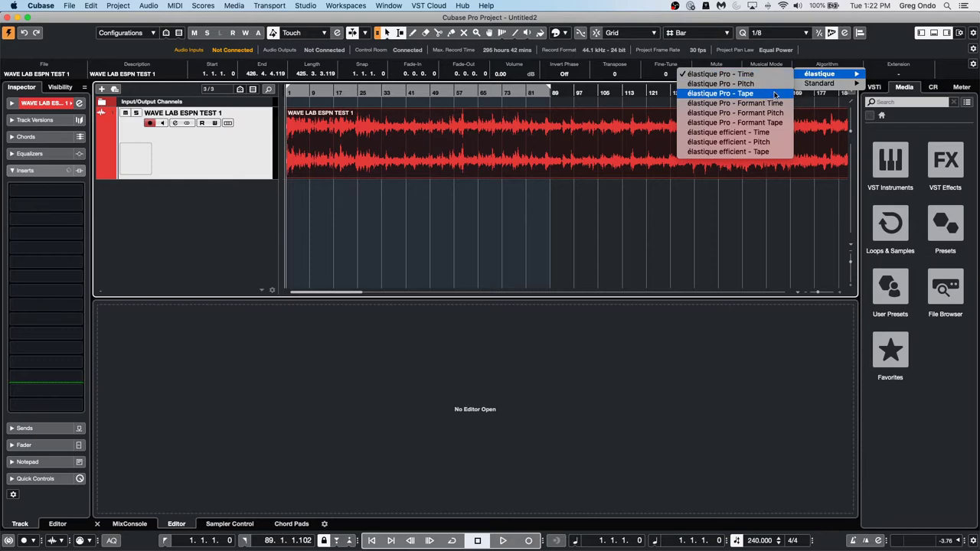
left_click(737, 193)
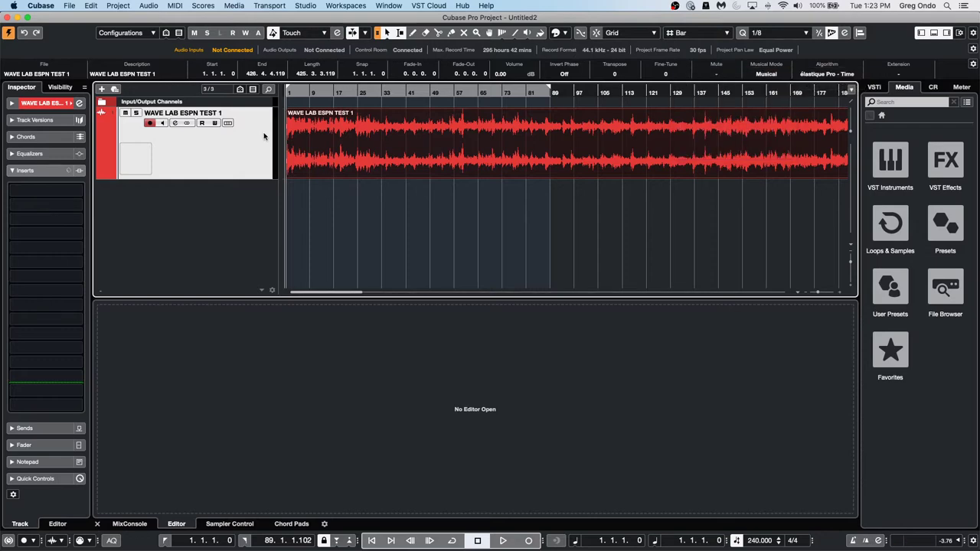
Switch to WaveLab Pro 10 and briefly play the WAVE LAB ESPN TEST 1 file
key("super+Tab")
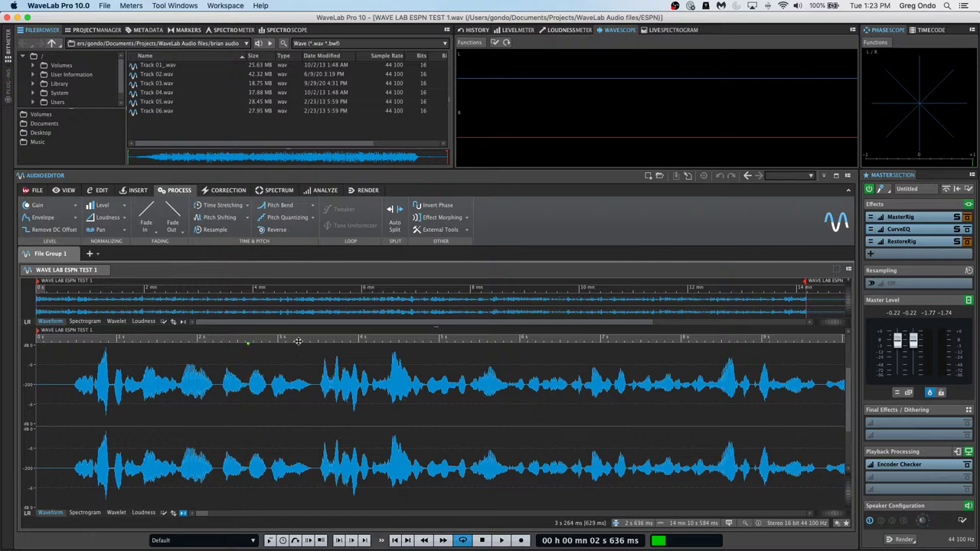
key("space")
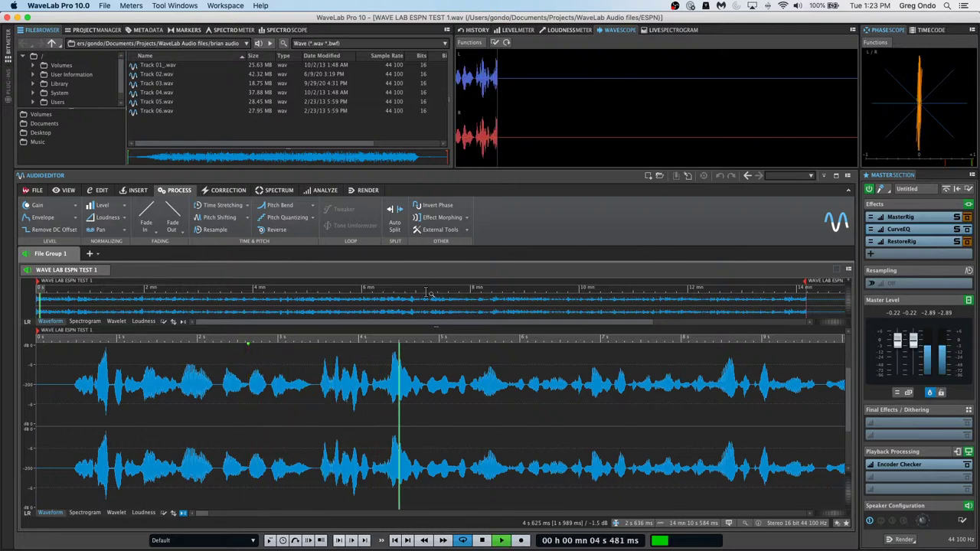
key("space")
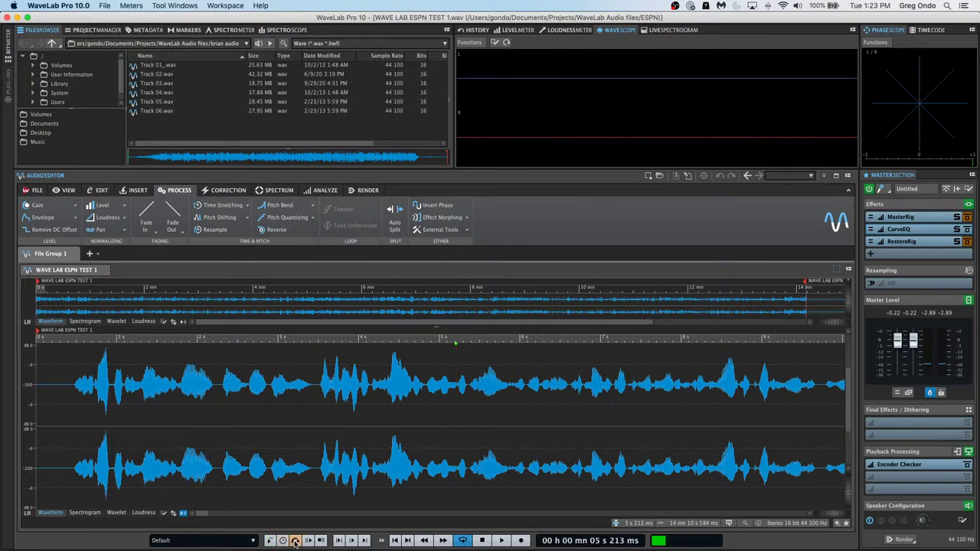
Review the playback speed modes, keep Normal Speed, and play the file
left_click(283, 541)
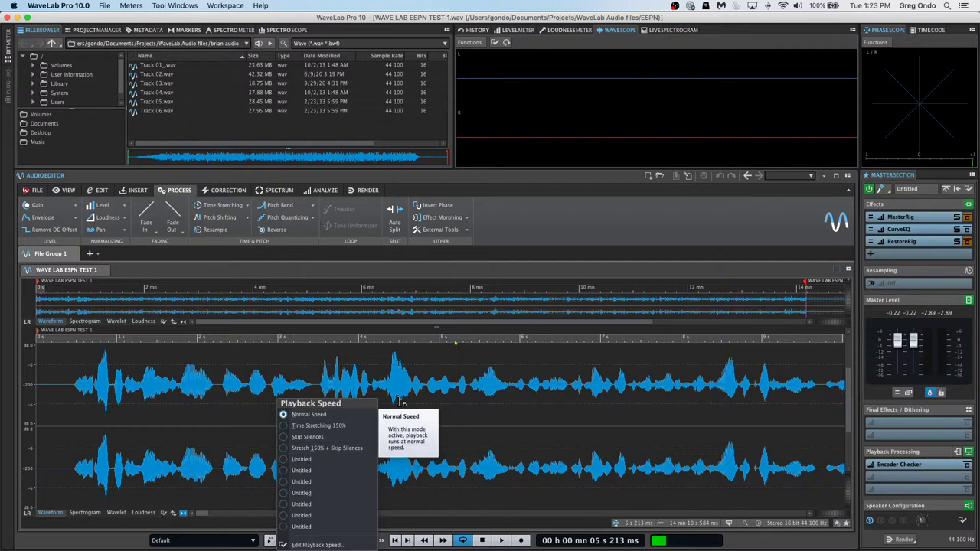
left_click(434, 385)
key("space")
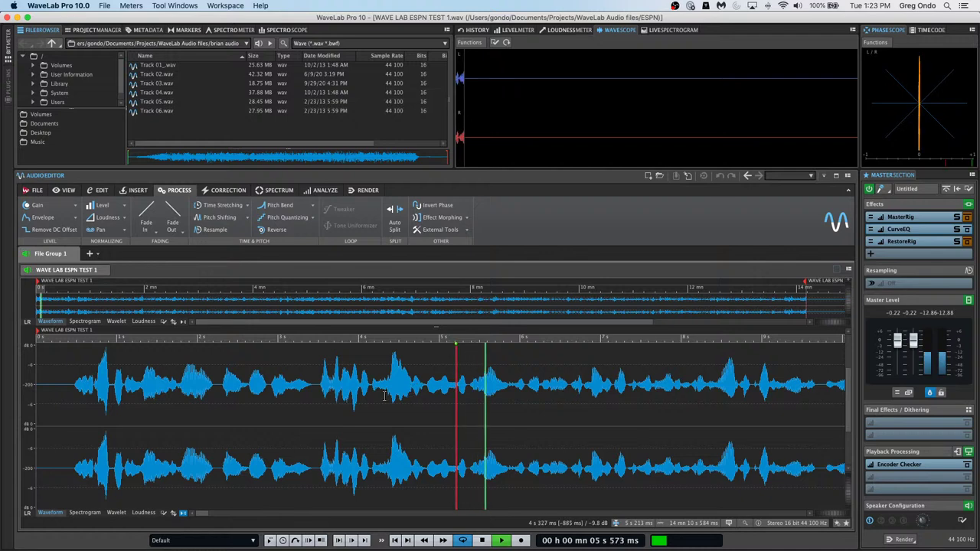
Try a playback speed mode other than Normal Speed, test playback from several points in the waveform, and stop
left_click(282, 541)
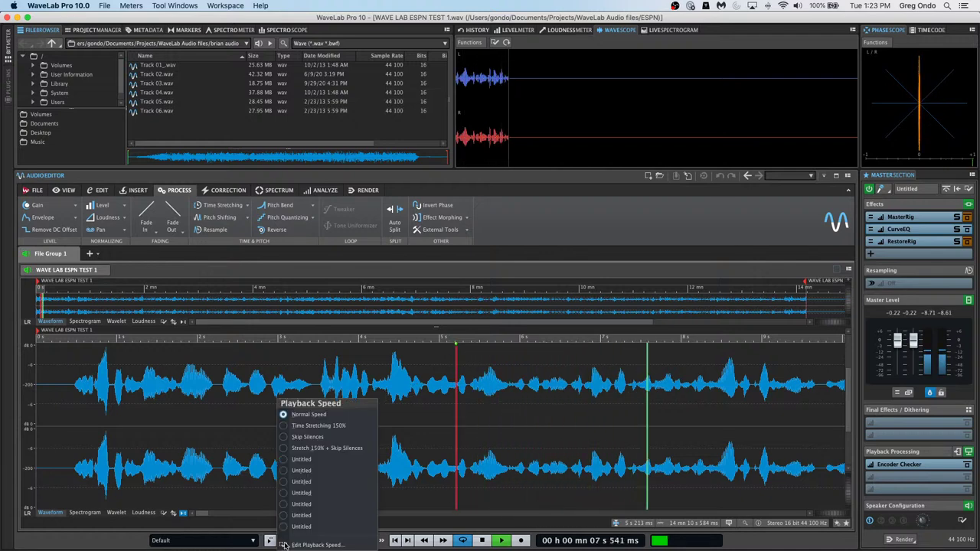
left_click(337, 433)
key("space")
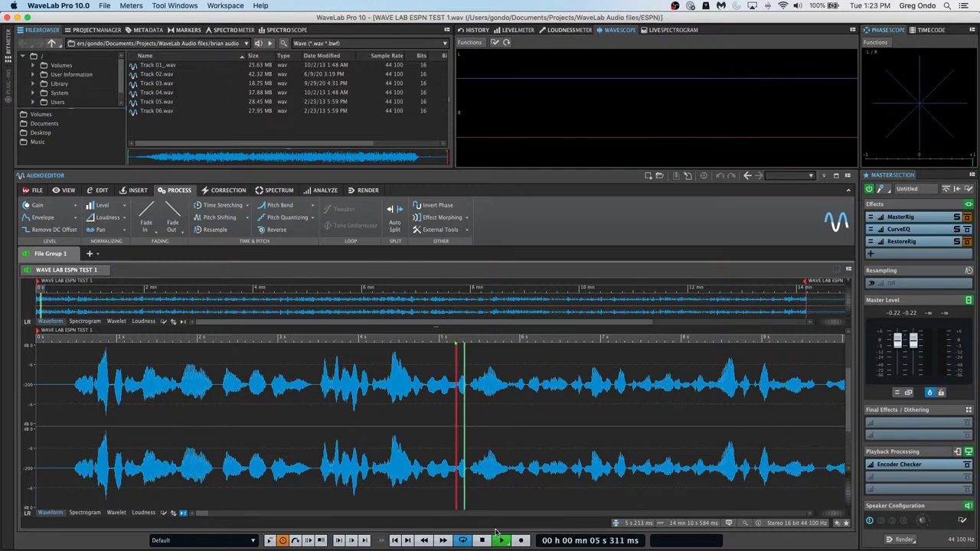
key("space")
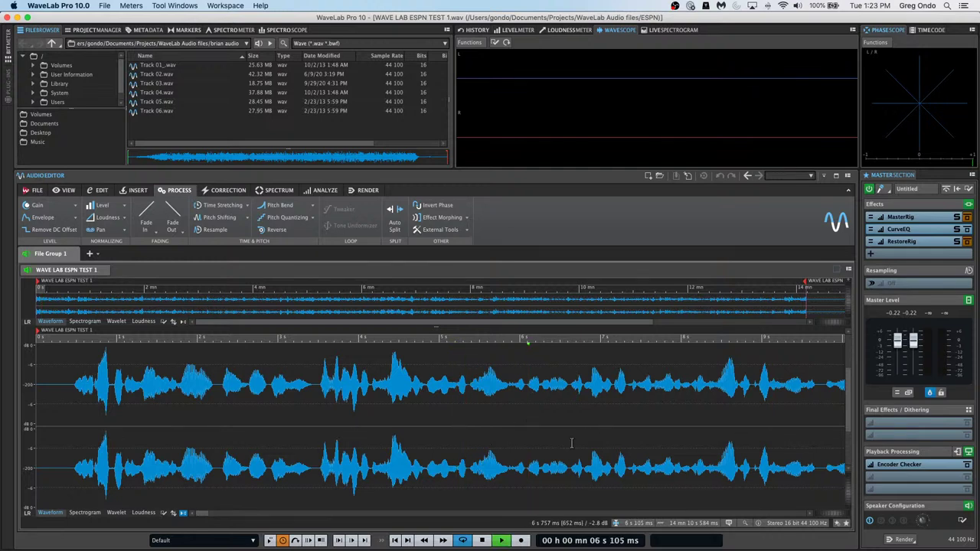
left_click(502, 542)
left_click(501, 541)
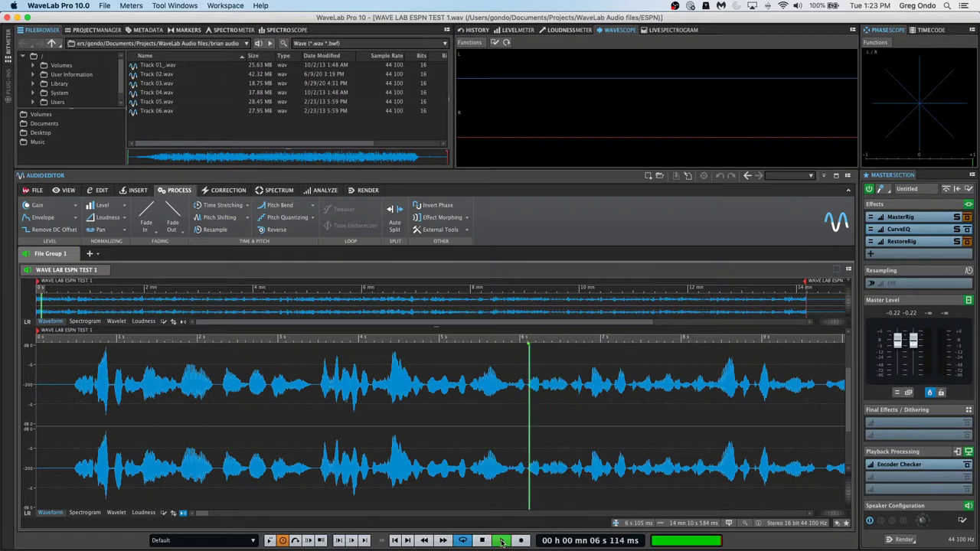
left_click(667, 423)
left_click(502, 544)
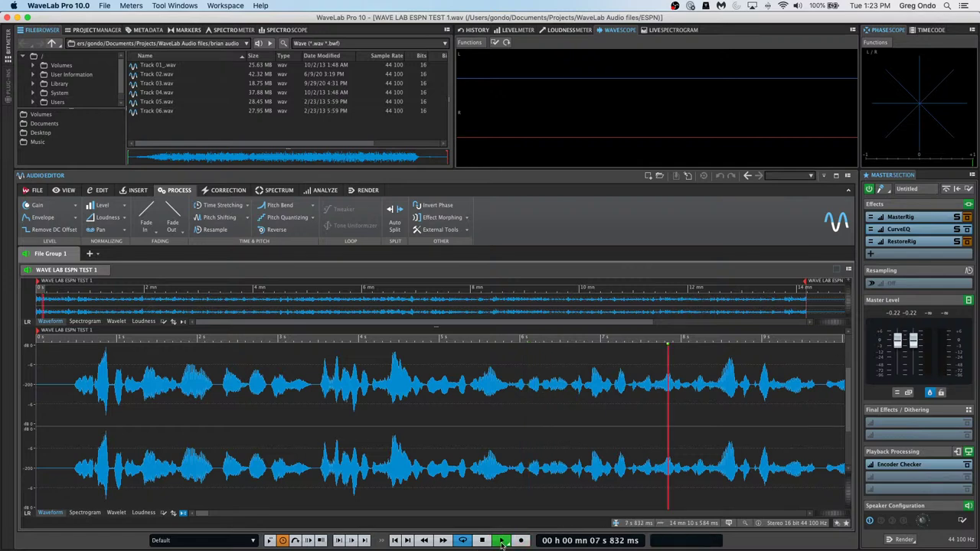
left_click(502, 539)
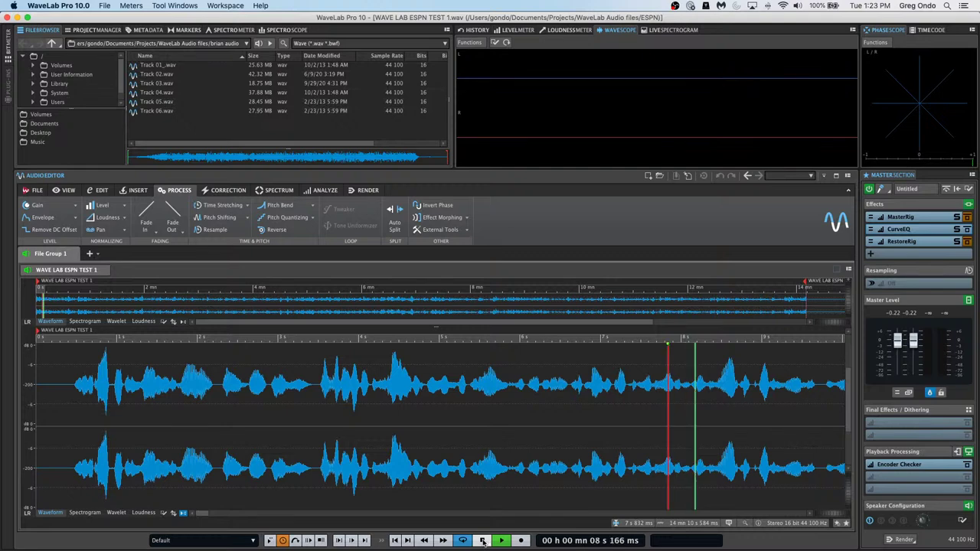
left_click(482, 540)
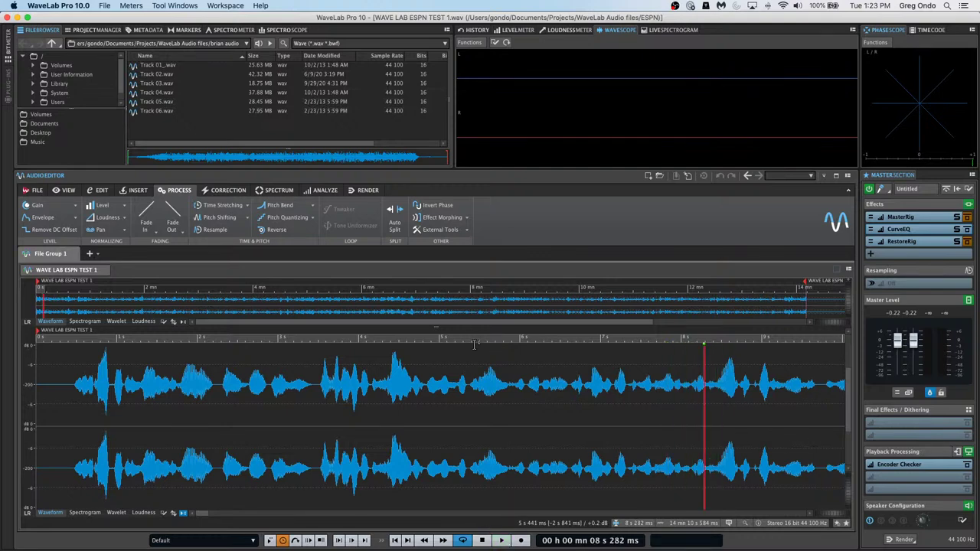
Play the file from around 6 seconds with looping enabled, and try rewinding and fast-forwarding from other positions
left_click(534, 414)
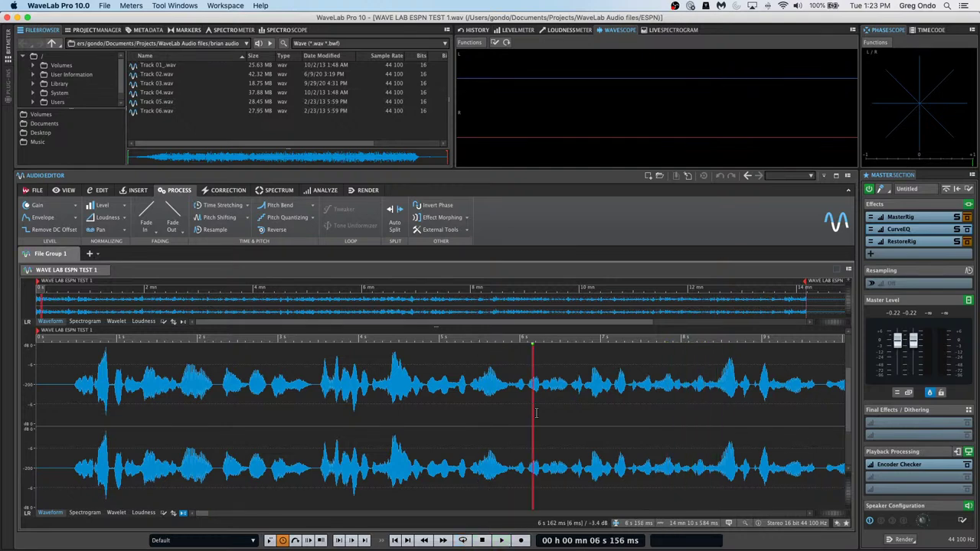
key("space")
left_click(463, 541)
left_click(707, 431)
left_click_drag(649, 343, 648, 317)
left_click(424, 541)
left_click(444, 540)
left_click(443, 540)
Set the playback speed to Stretch 150% + Skip Silences, play the file in that mode, and stop
left_click(283, 541)
left_click(296, 542)
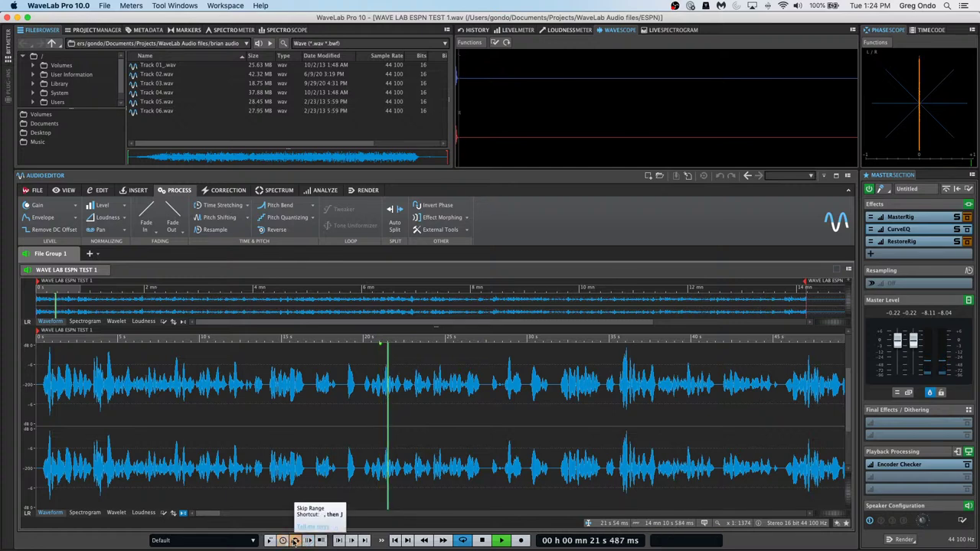
right_click(283, 541)
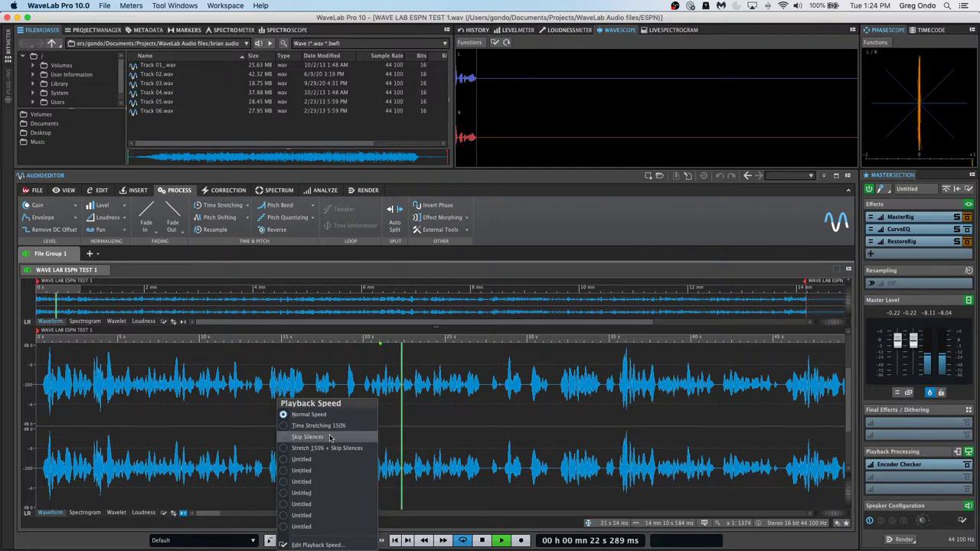
left_click(320, 448)
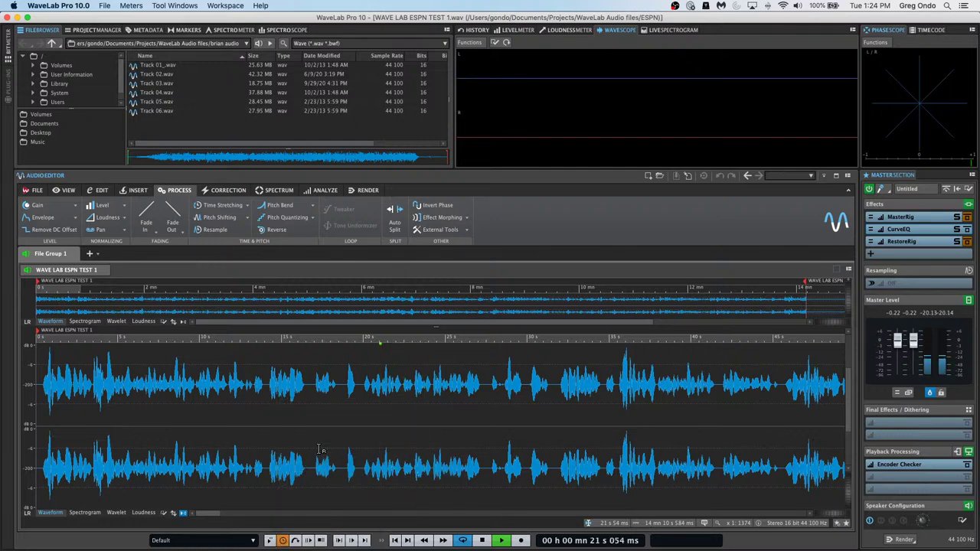
left_click(502, 541)
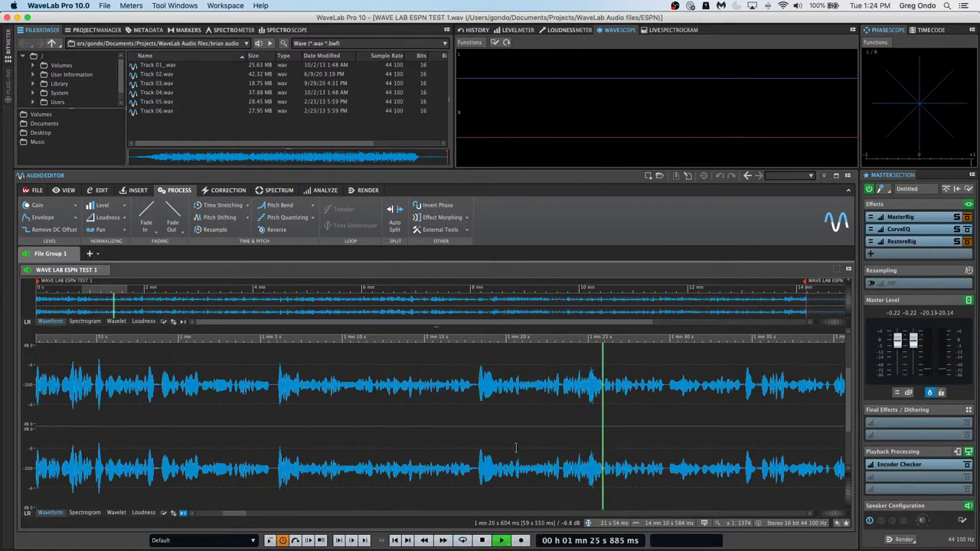
key("space")
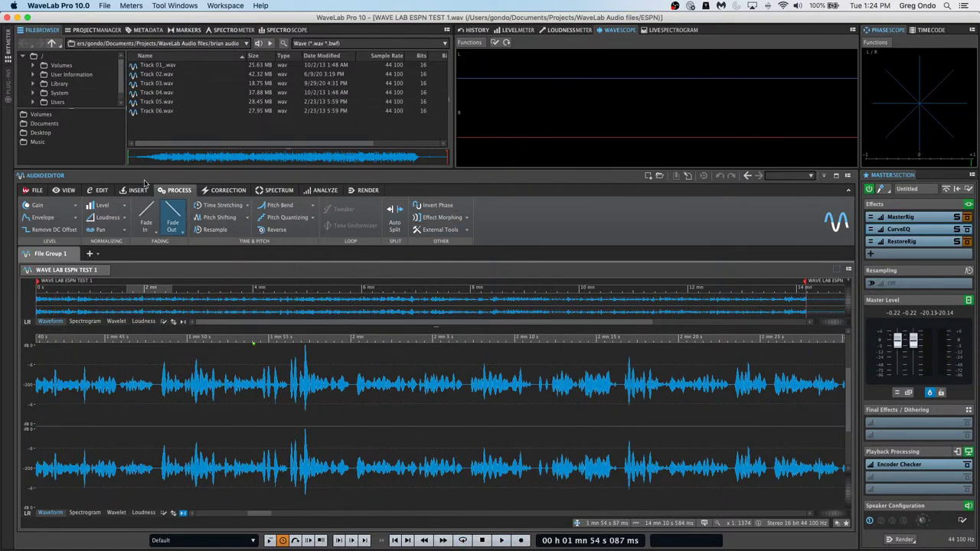
Quit WaveLab Pro 10.0, return to the Cubase project, and place the project cursor at bar 1
left_click(70, 5)
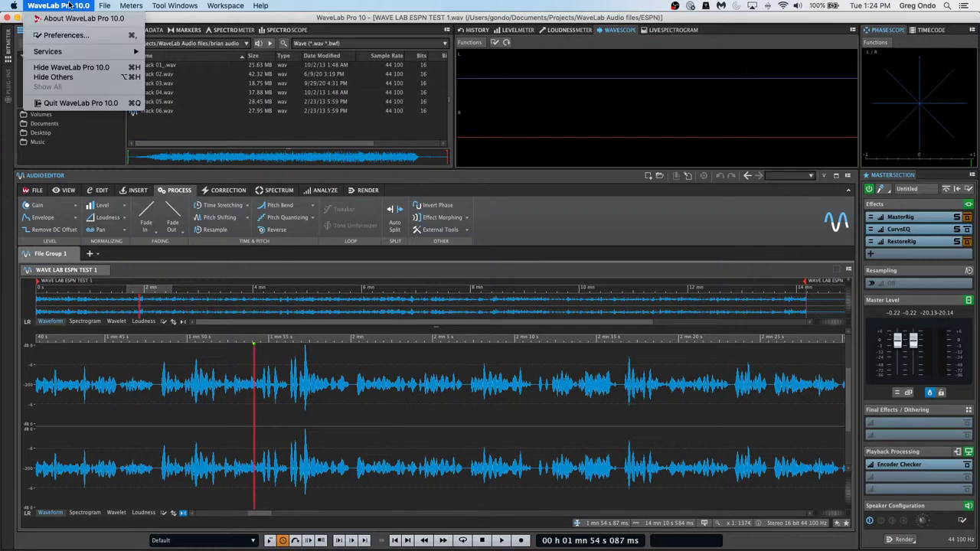
left_click(76, 103)
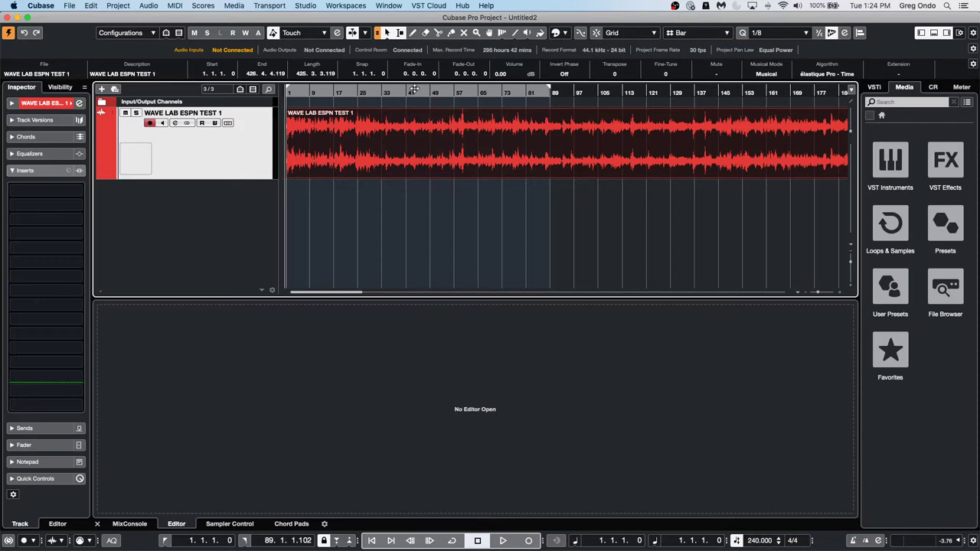
left_click_drag(413, 90, 415, 73)
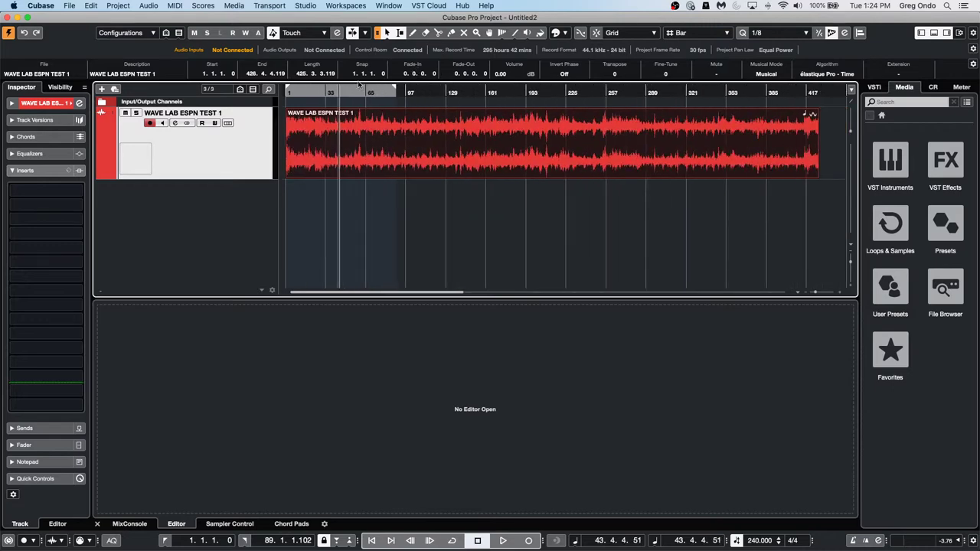
left_click(285, 91)
Fast-forward and rewind through the opening bars of the event, both while stopped and during playback
key("h")
key("h")
key("h")
key("h")
key("h")
key("h")
key("h")
key("h")
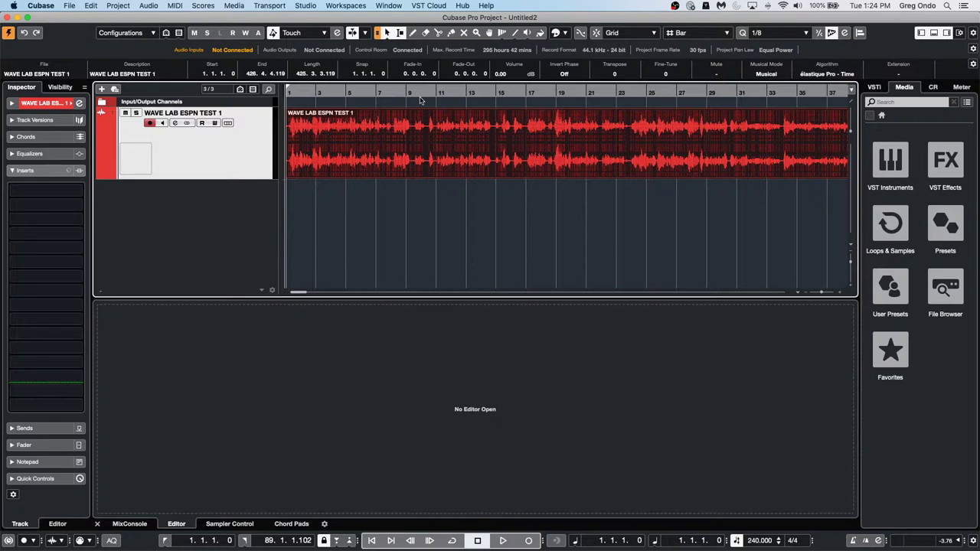
key("space")
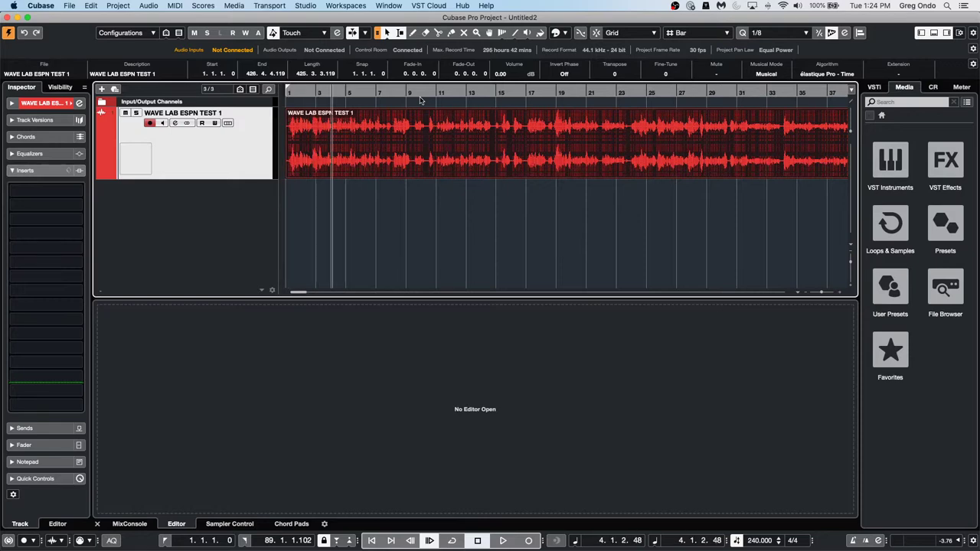
key("KP_Subtract")
key("KP_Add")
key("space")
key("KP_Add")
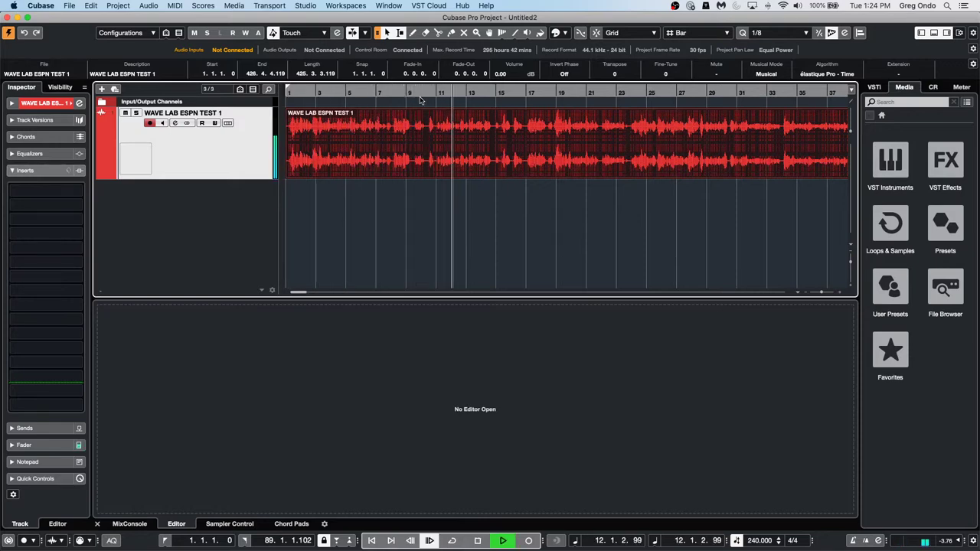
key("KP_Subtract")
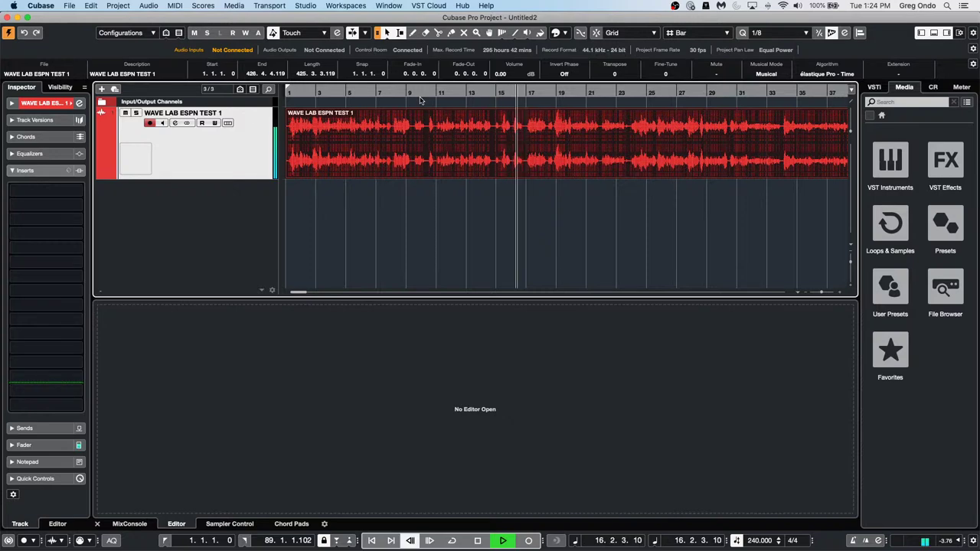
Set the project tempo to 120 BPM while the event keeps playing
left_click(752, 541)
type("120")
key("Return")
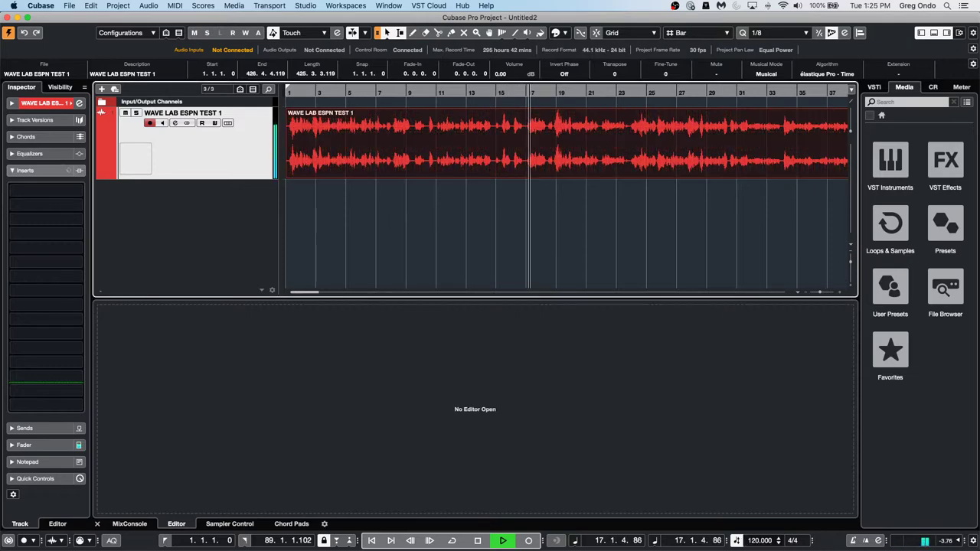
Alternate fast-forwarding and rewinding through the event while it plays at 120 BPM
key("KP_Add")
key("KP_Add")
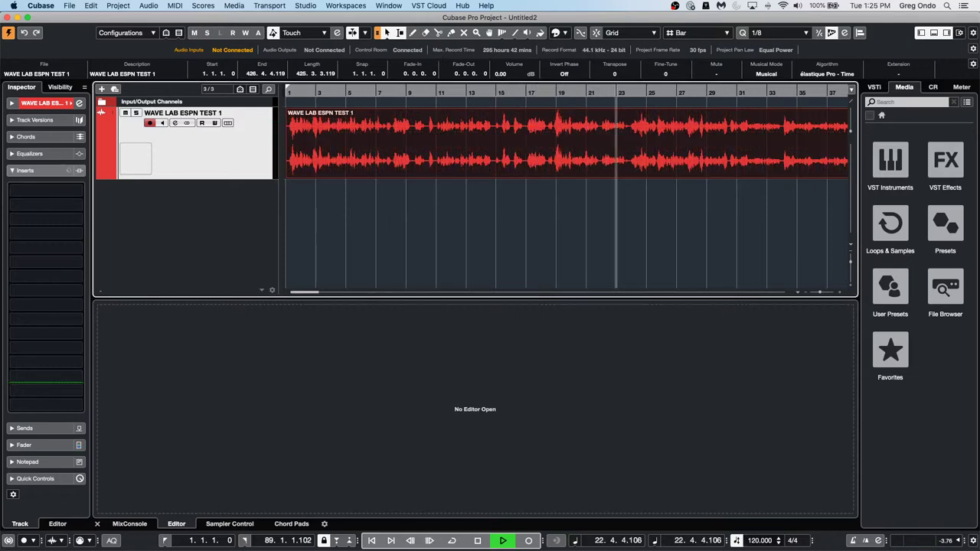
key("KP_Add")
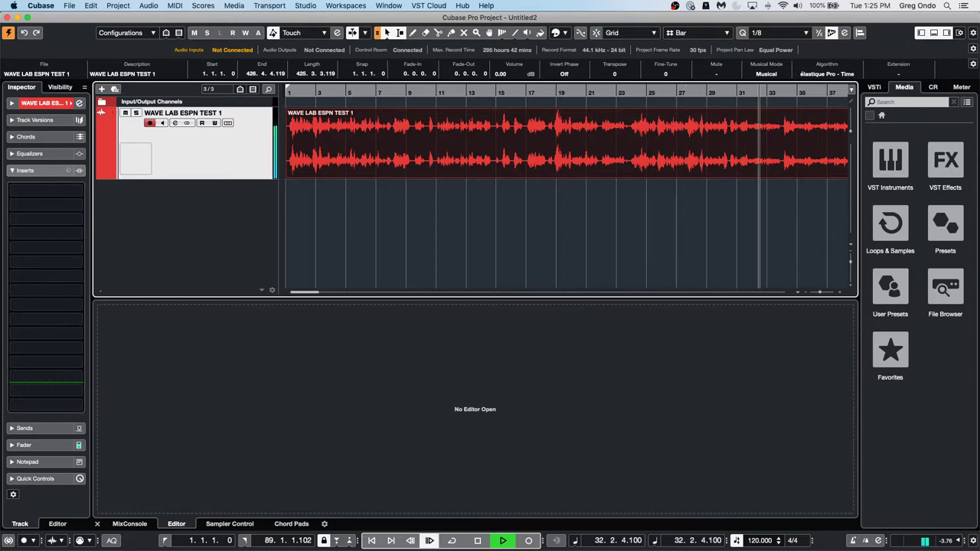
key("KP_Subtract")
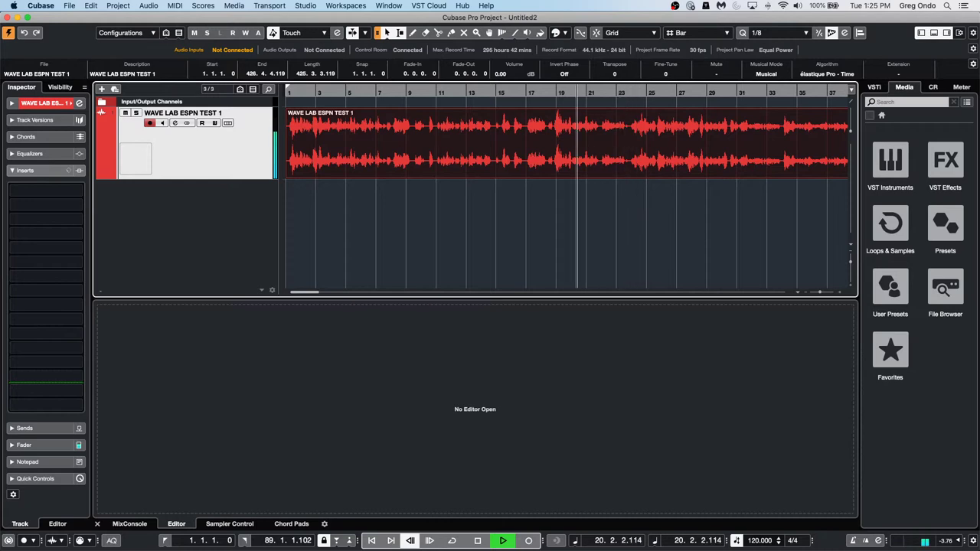
key("KP_Add")
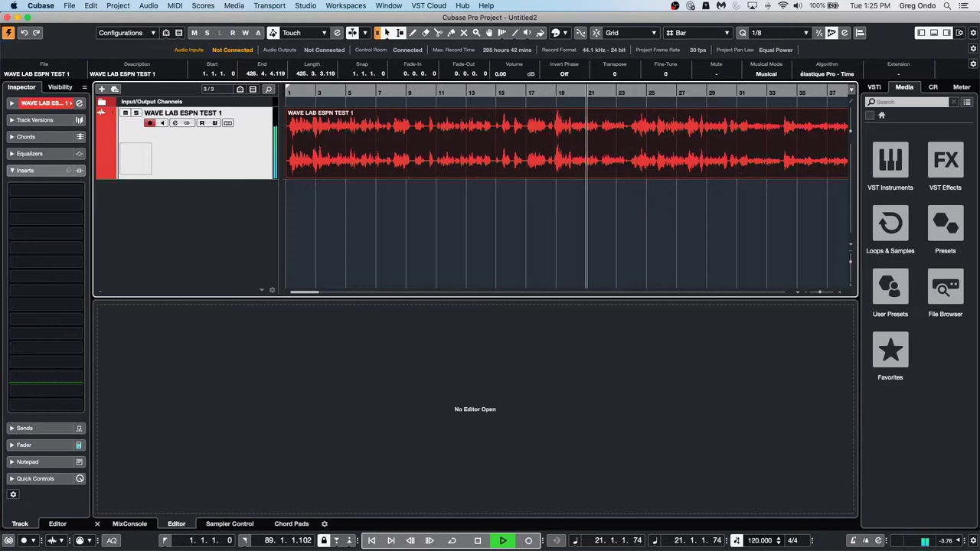
key("KP_Subtract")
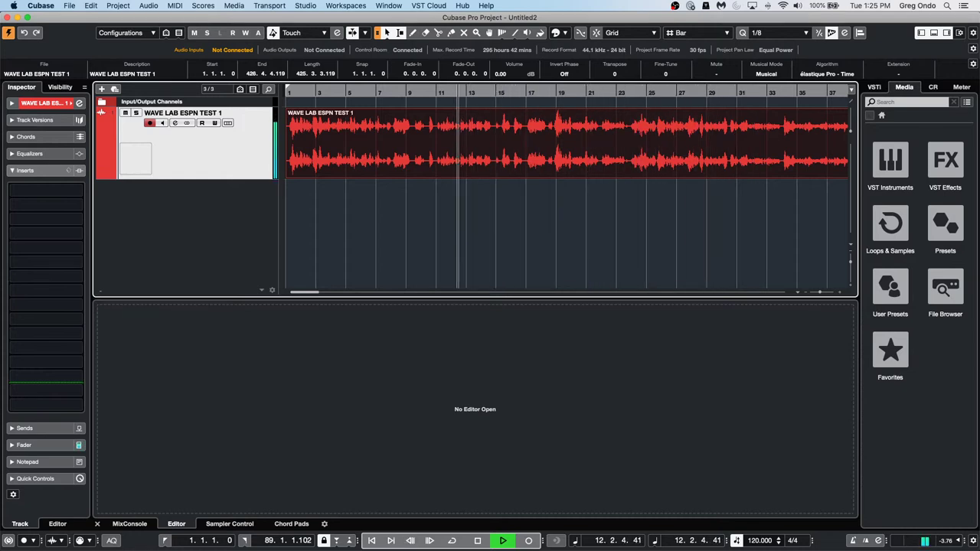
Stop playback and move the project cursor forward and backward with the transport while stopped
key("space")
key("KP_Add")
key("KP_Subtract")
key("KP_Add")
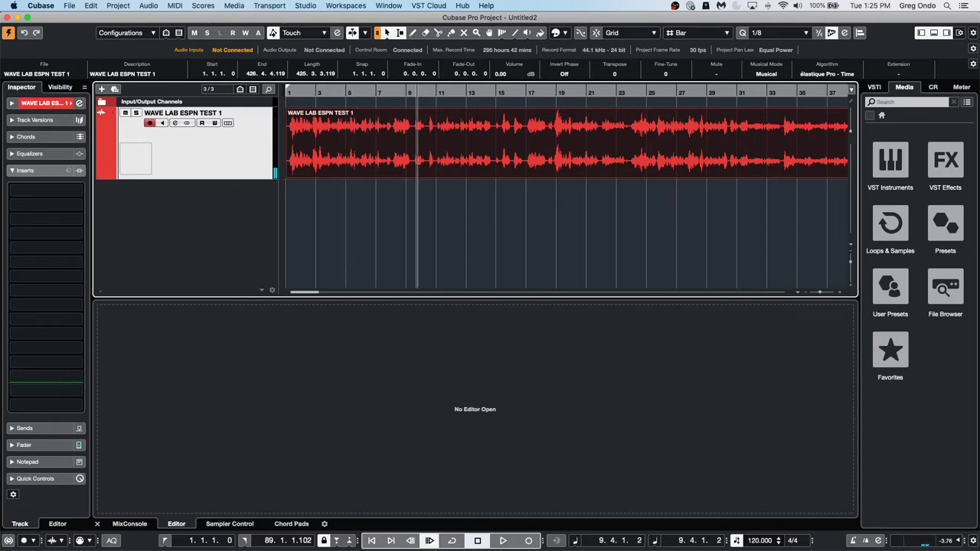
Resume playback, repeat fast-forward and rewind through the event, and stop the transport
key("space")
key("KP_Add")
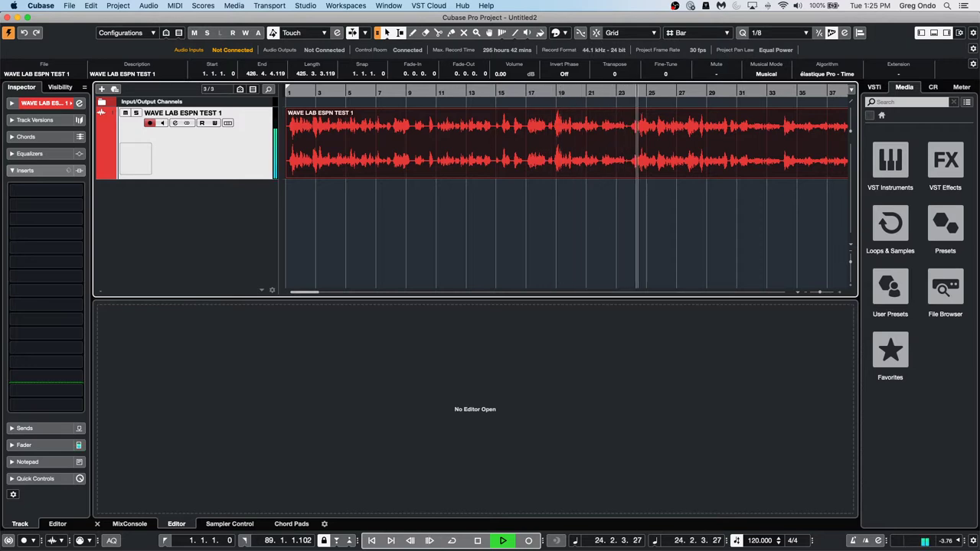
key("KP_Subtract")
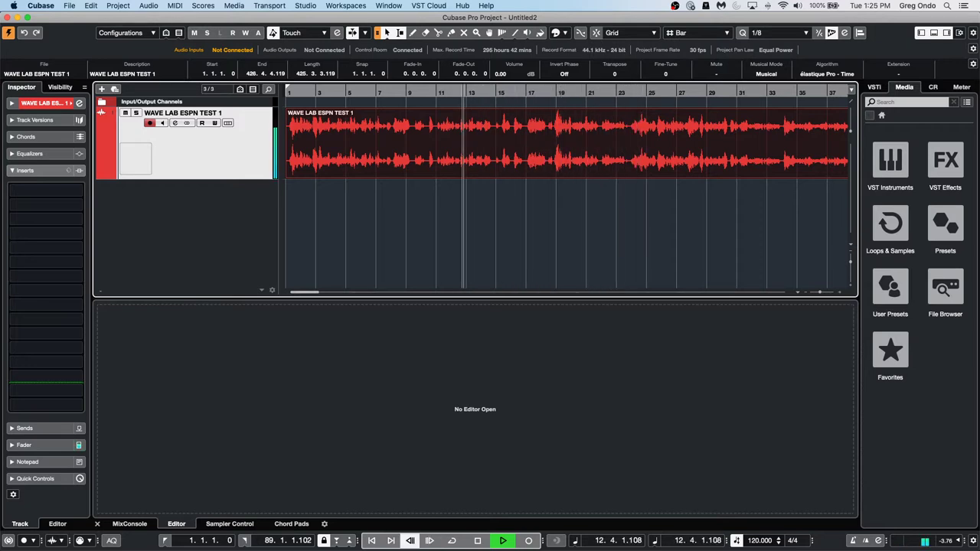
key("KP_Add")
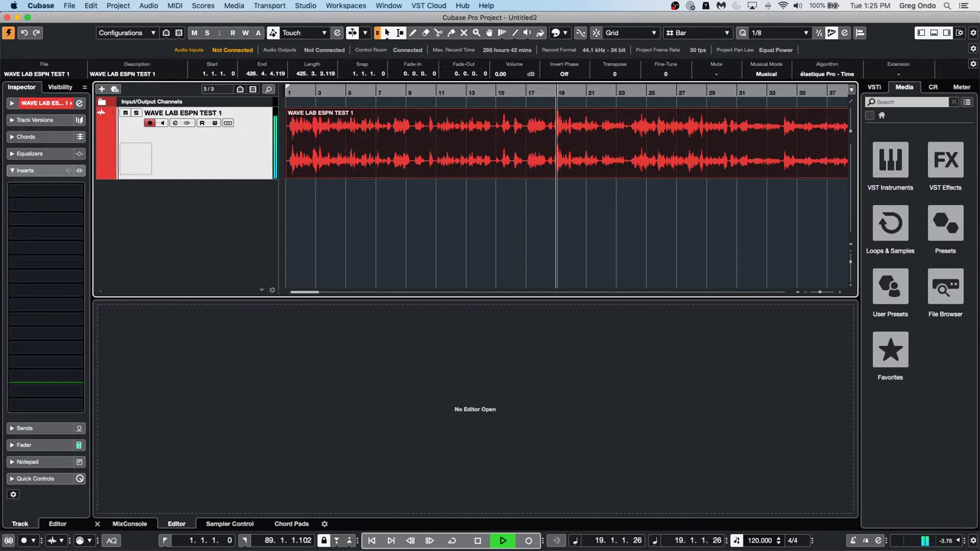
key("KP_Add")
key("KP_Subtract")
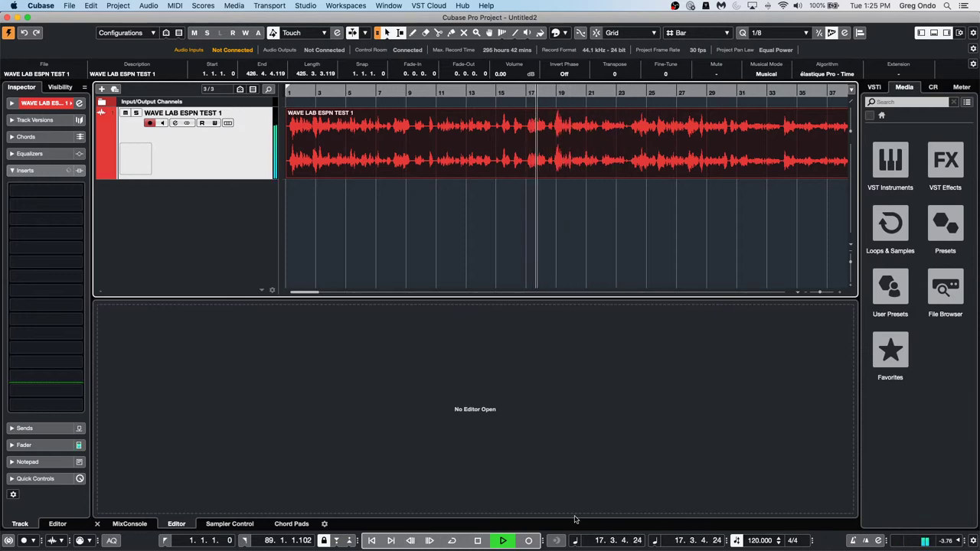
left_click(430, 541)
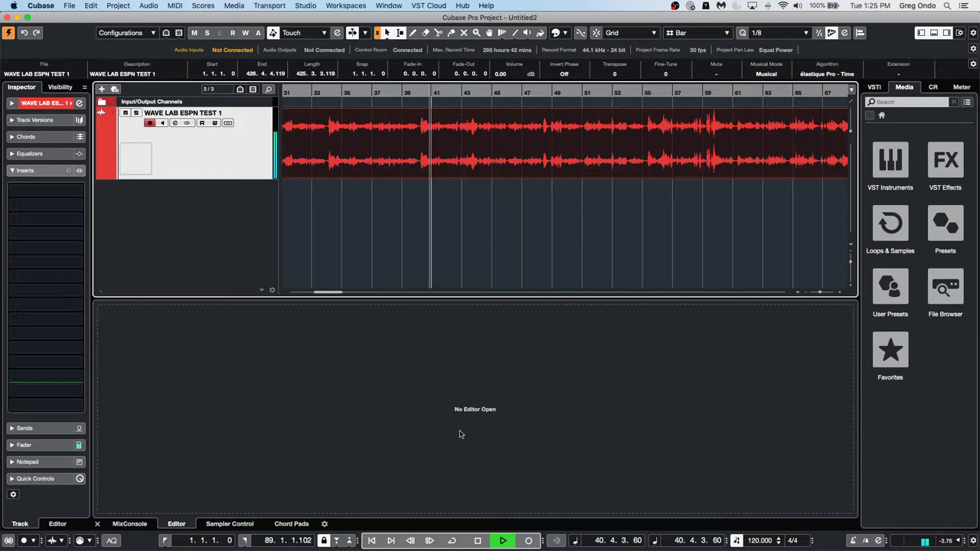
key("space")
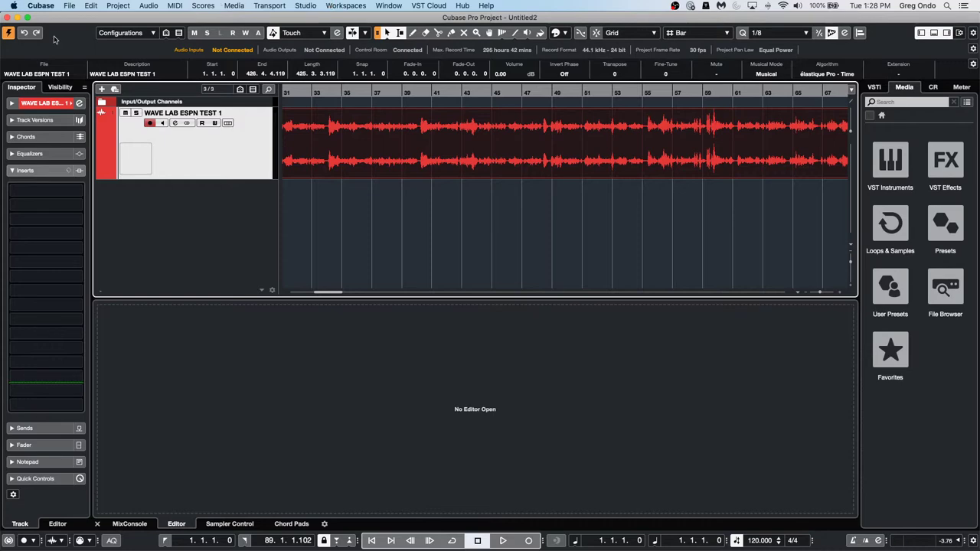
Switch to the open Amos Moses - GO project
left_click(398, 5)
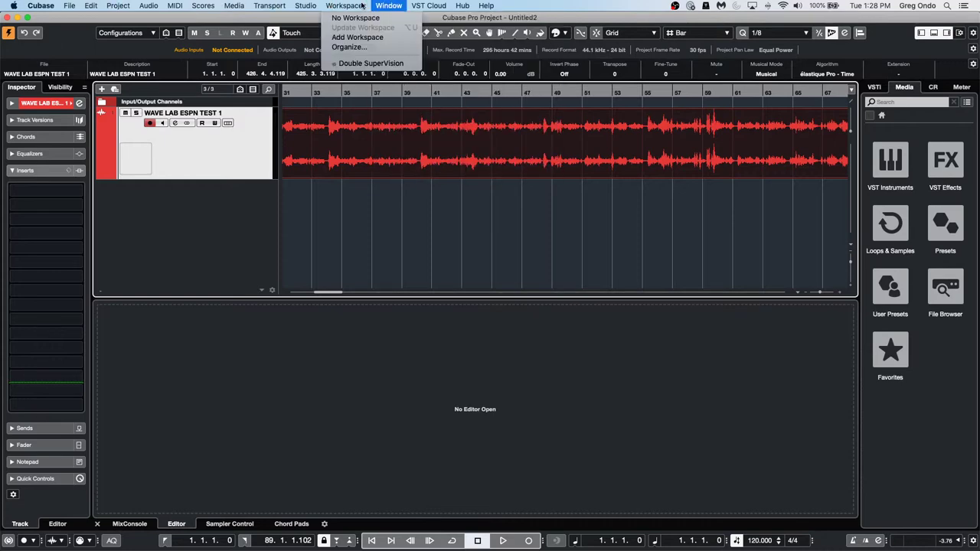
mouse_move(306, 5)
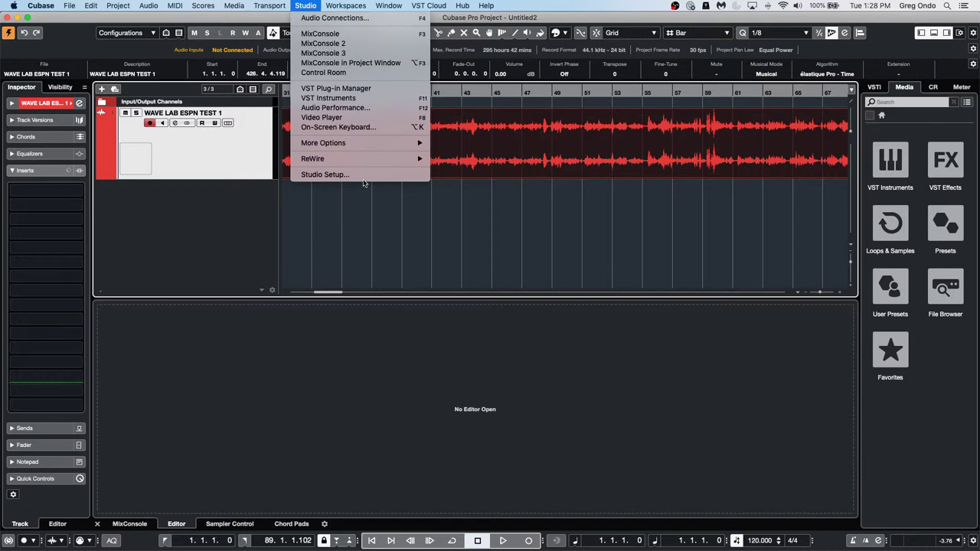
left_click(478, 162)
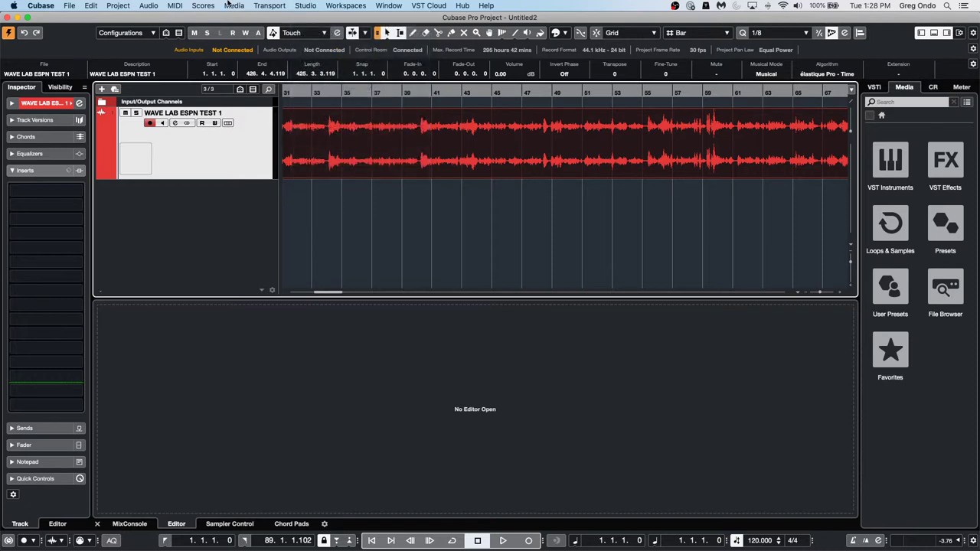
left_click(306, 6)
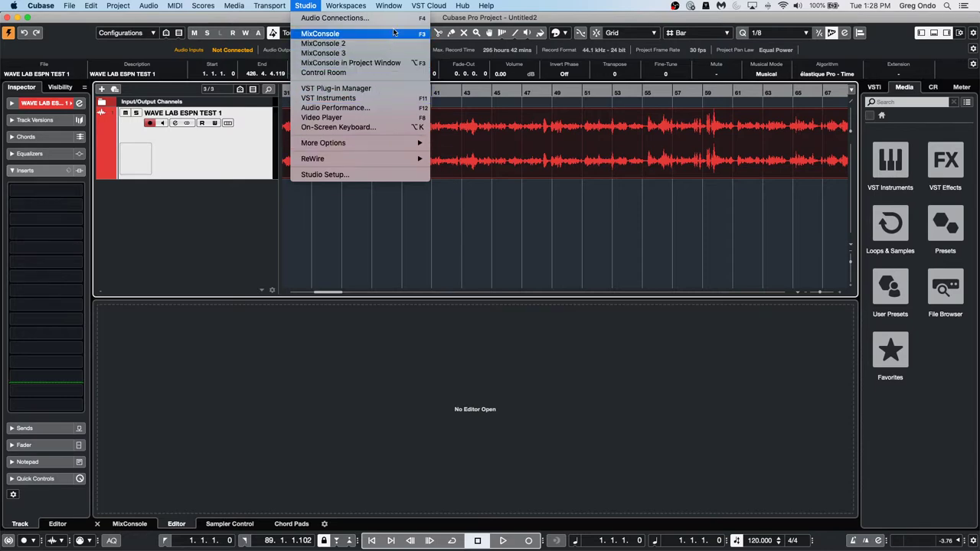
mouse_move(424, 7)
mouse_move(306, 6)
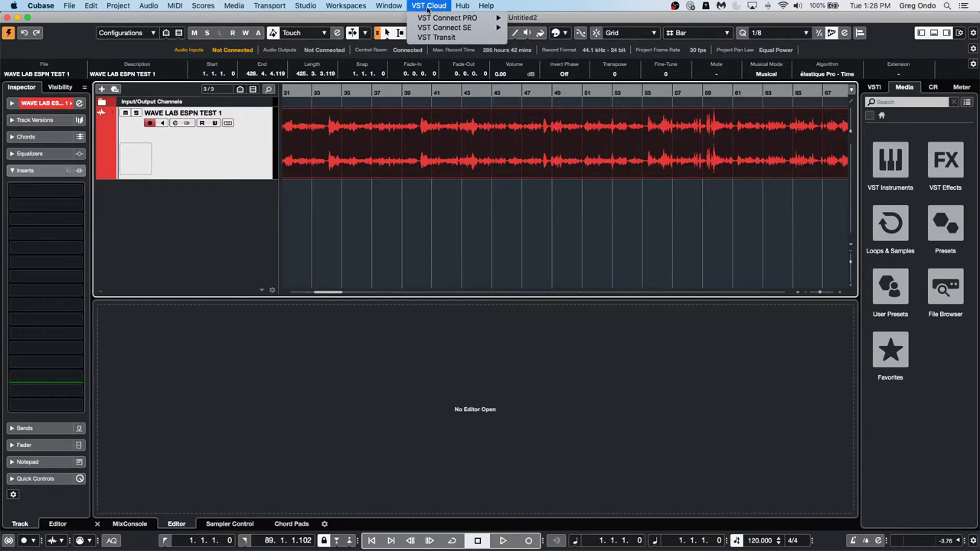
mouse_move(389, 6)
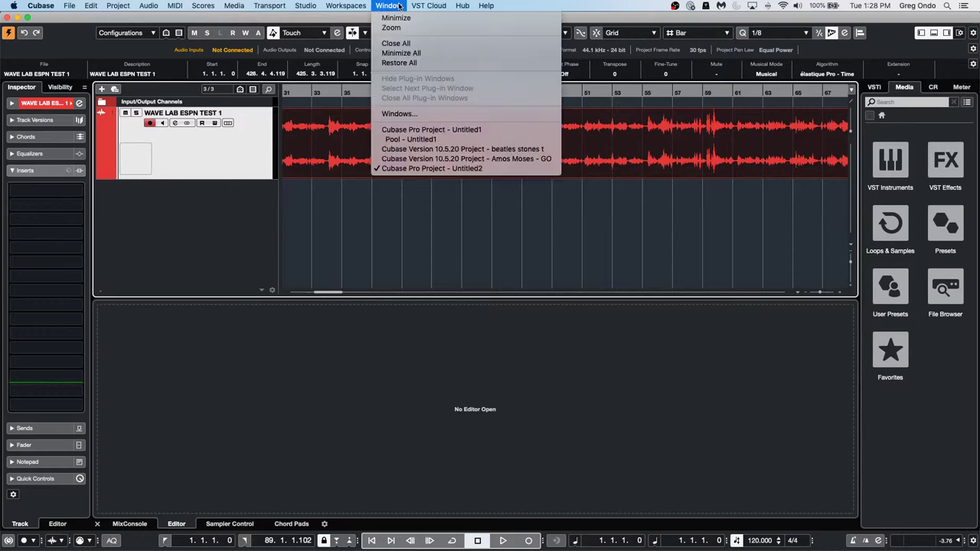
left_click(444, 158)
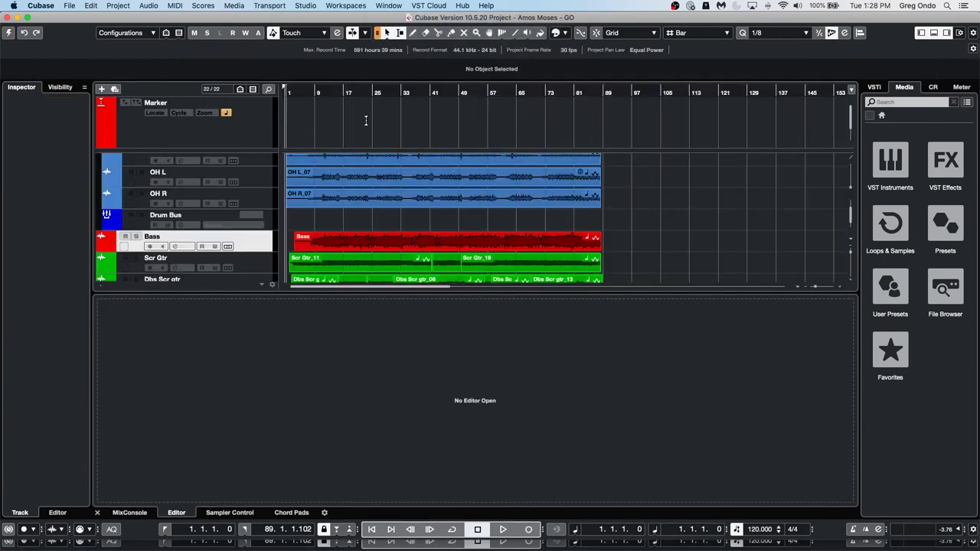
Activate the Amos Moses project and play it briefly from about bar 14
key("space")
key("space")
left_click(8, 33)
left_click(335, 91)
key("space")
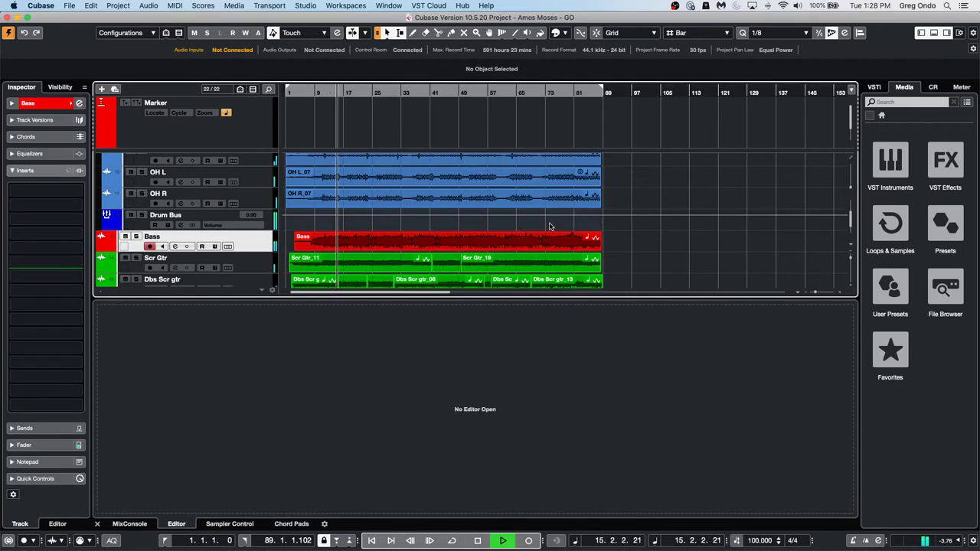
key("space")
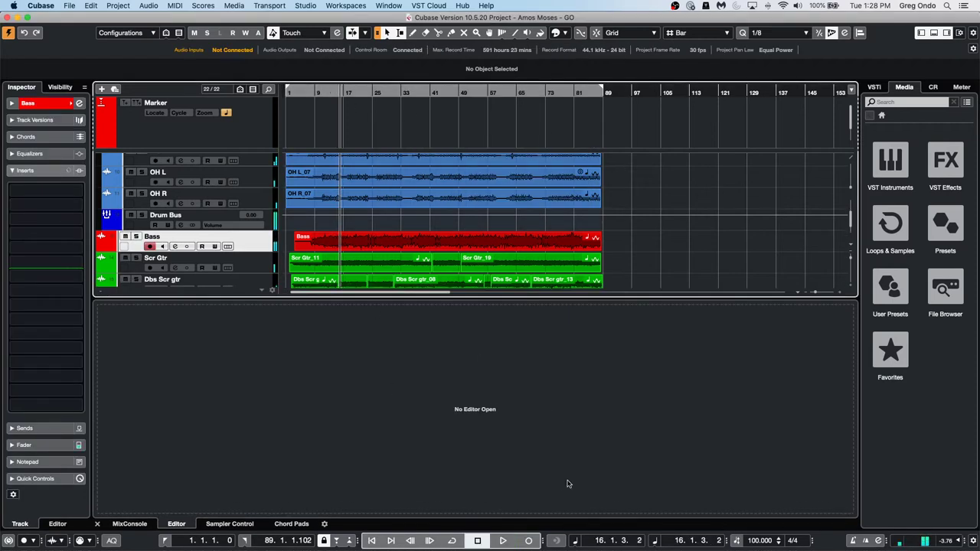
Open the Stereo Out channel's settings from the mixer and load the Frequency EQ in its first insert slot
left_click(129, 524)
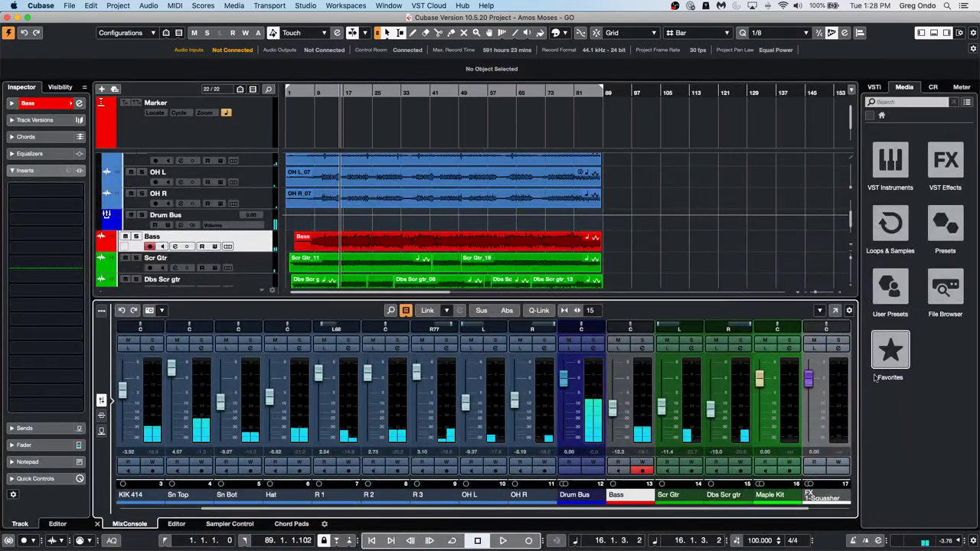
left_click_drag(773, 509, 862, 497)
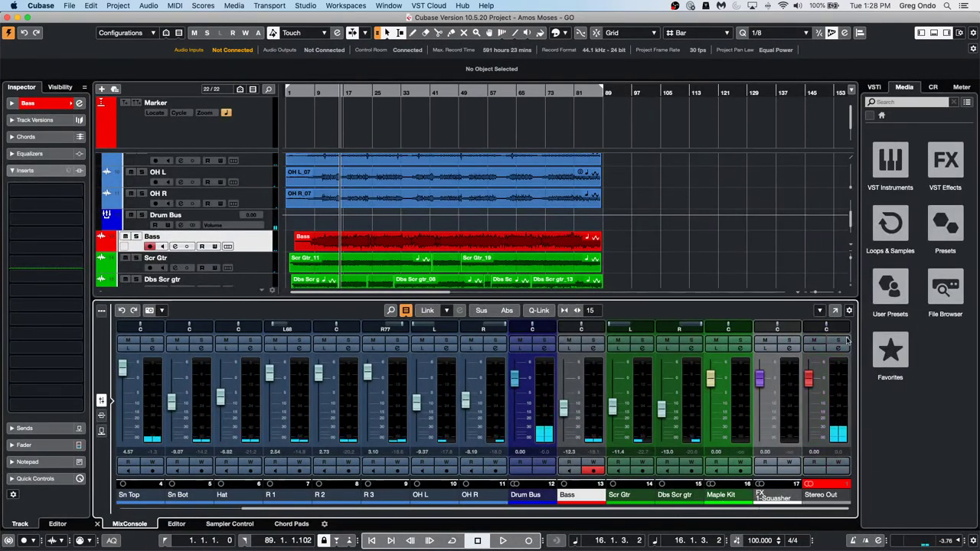
left_click(840, 349)
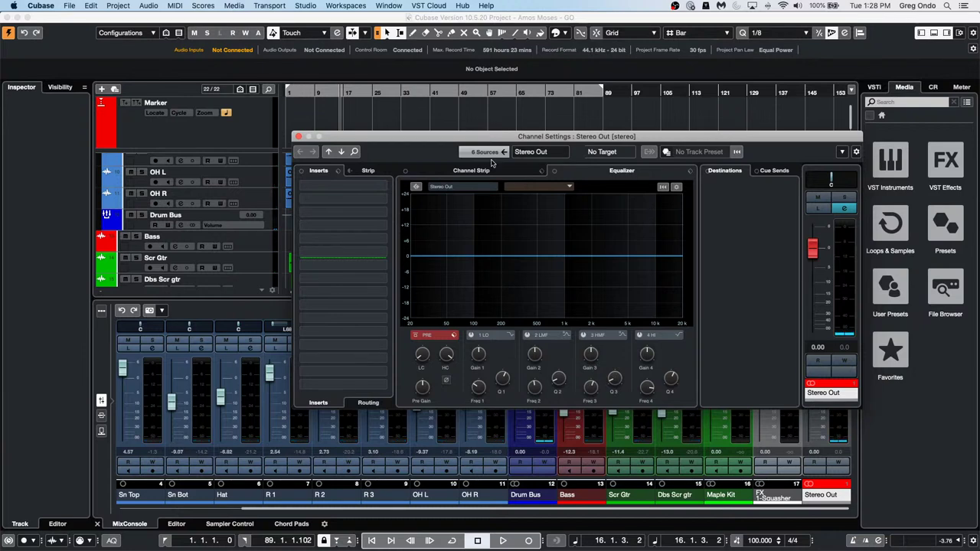
left_click(382, 189)
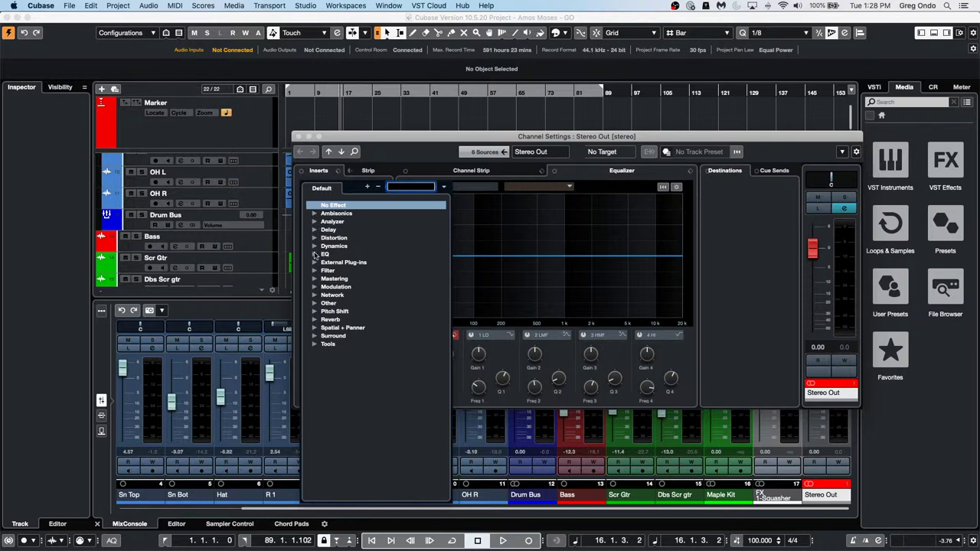
left_click(314, 254)
left_click(354, 287)
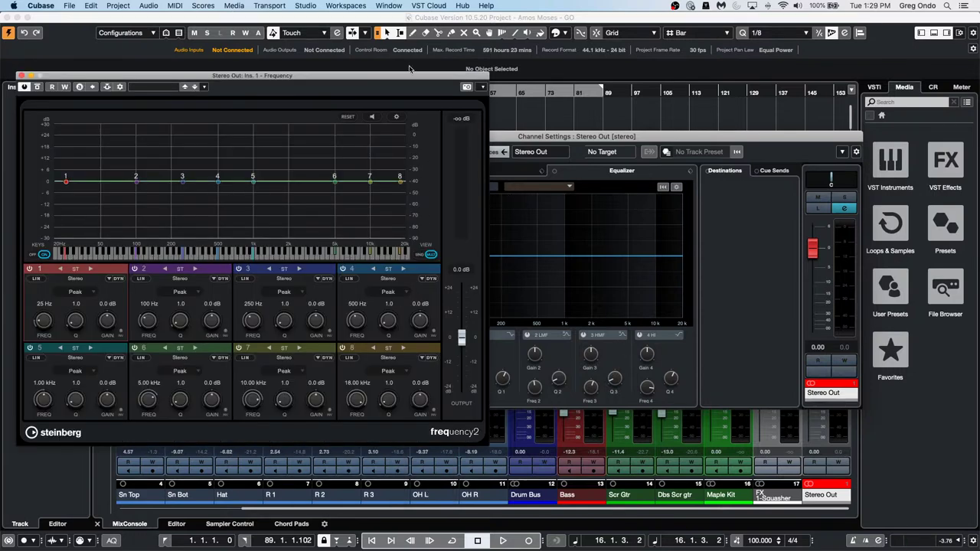
Switch band 4 of the Frequency EQ between linear-phase and dynamic mode, ending on dynamic, and close the plug-in and channel settings
left_click_drag(406, 80, 605, 86)
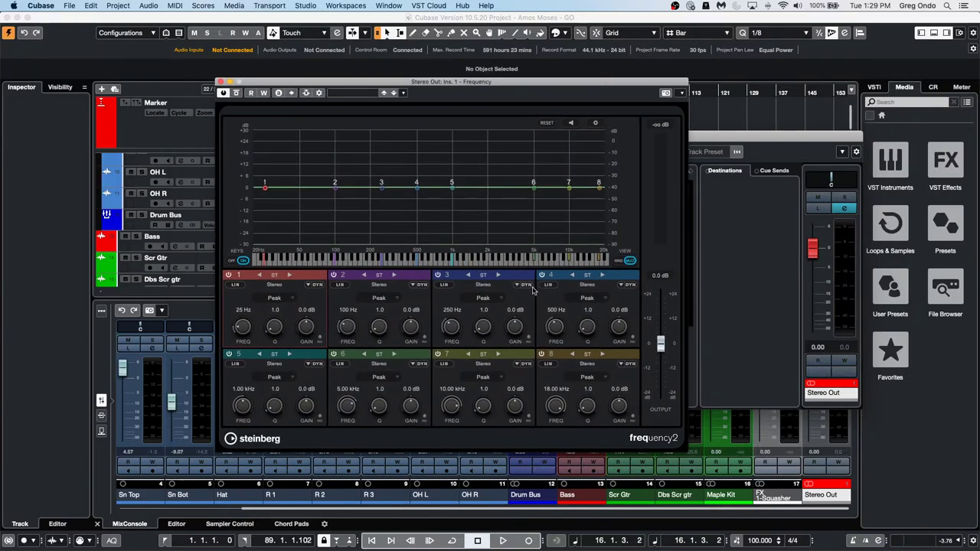
left_click(629, 285)
left_click(549, 285)
left_click(629, 285)
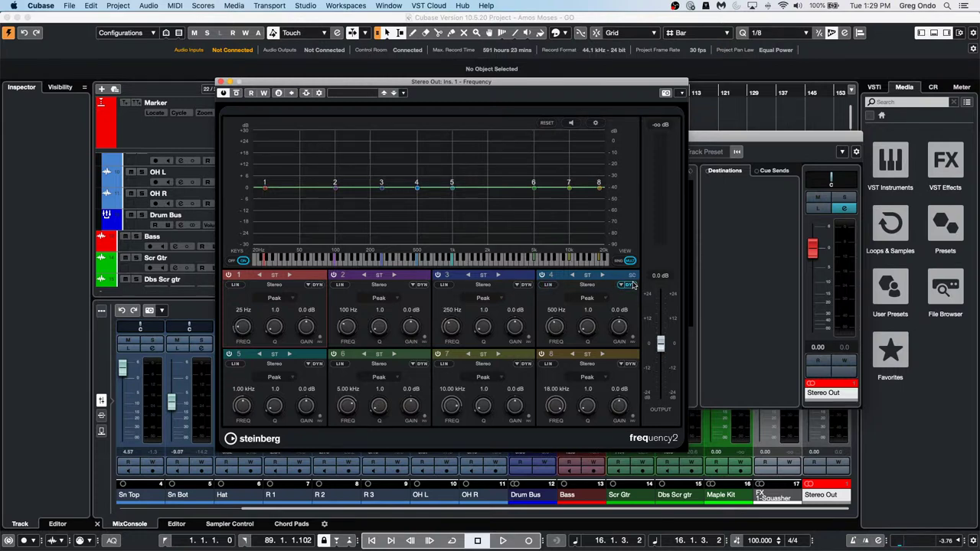
left_click(548, 285)
left_click(630, 284)
left_click(220, 82)
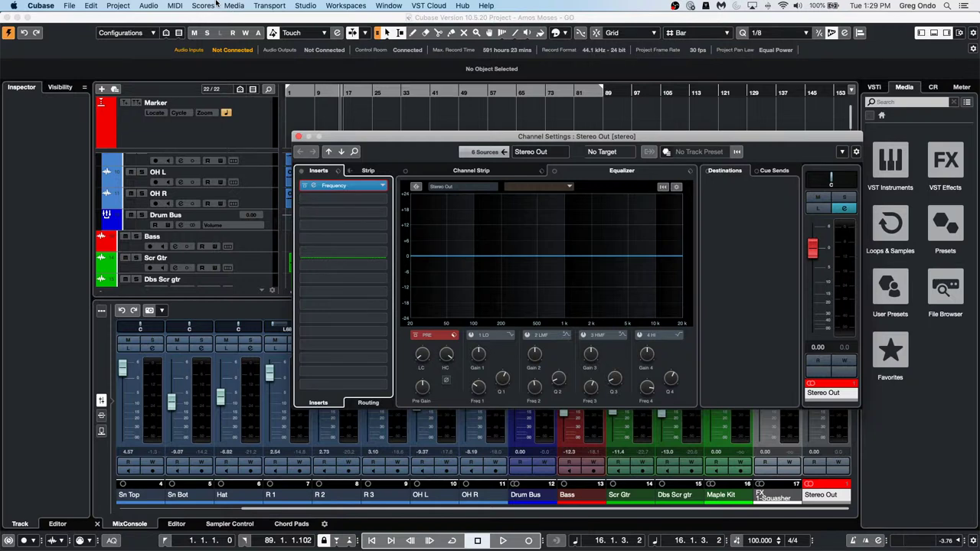
left_click(297, 136)
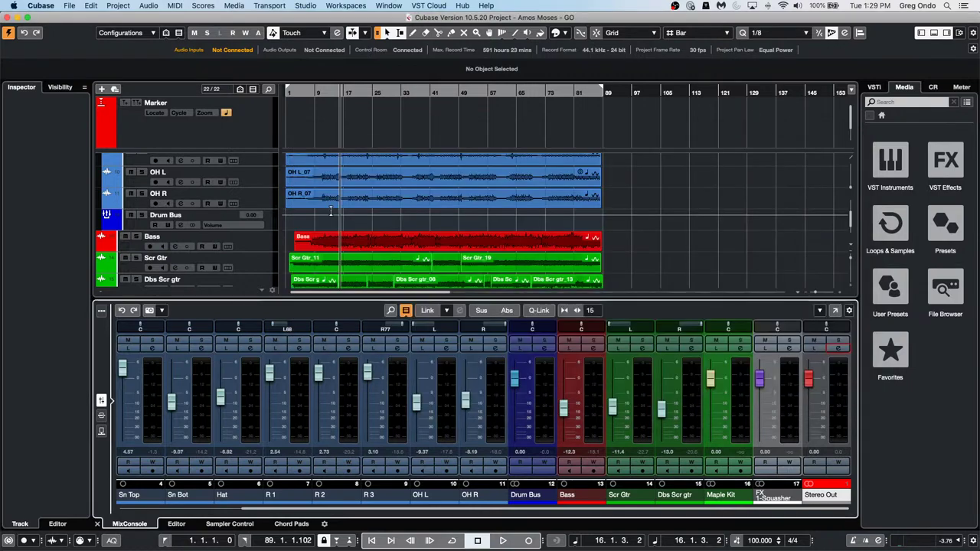
Open the Bass event in the sample editor and examine its hitpoints, AudioWarp and VariAudio displays
double_click(359, 247)
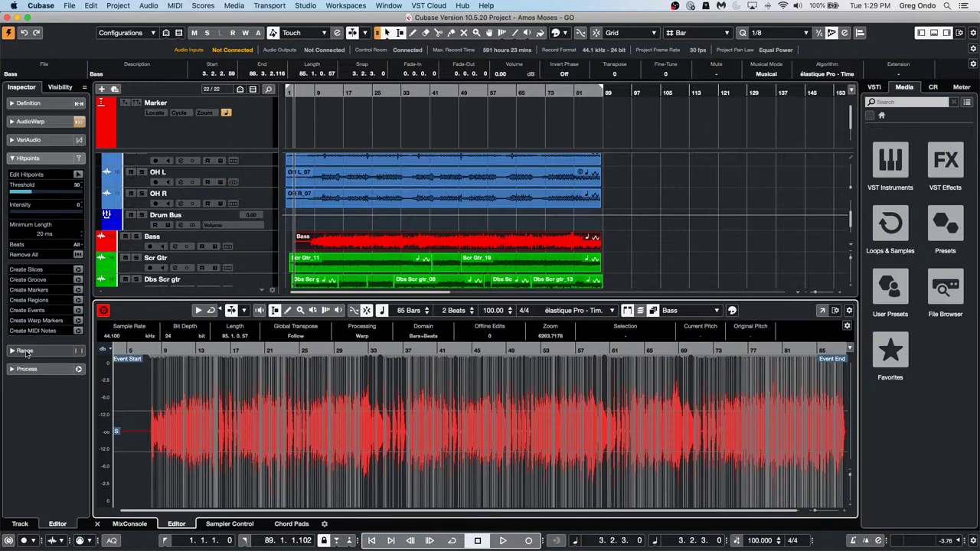
left_click_drag(241, 351, 243, 389)
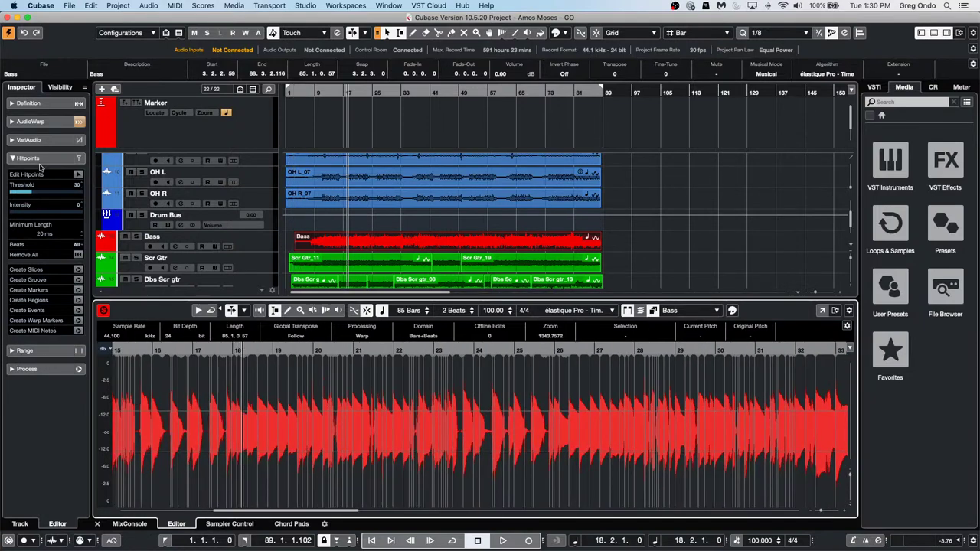
left_click(41, 123)
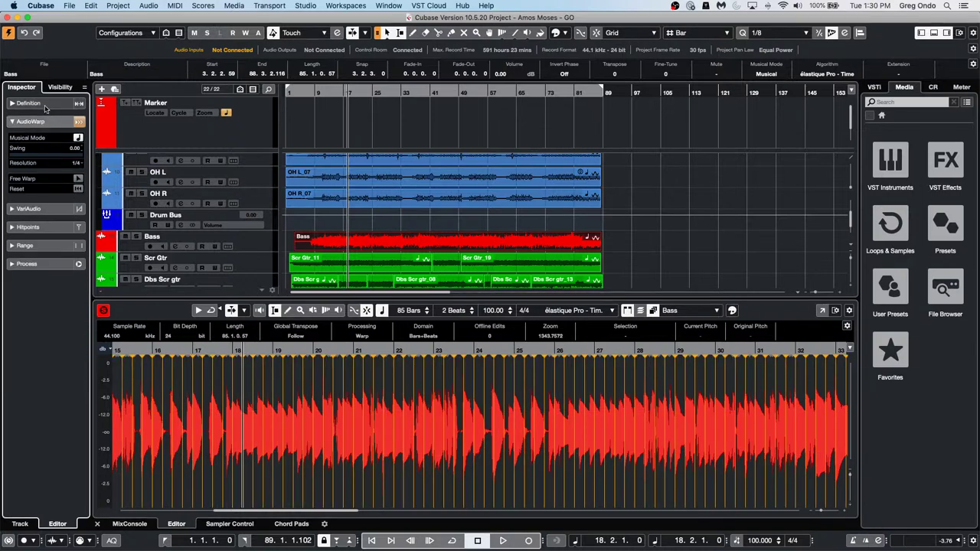
left_click(36, 209)
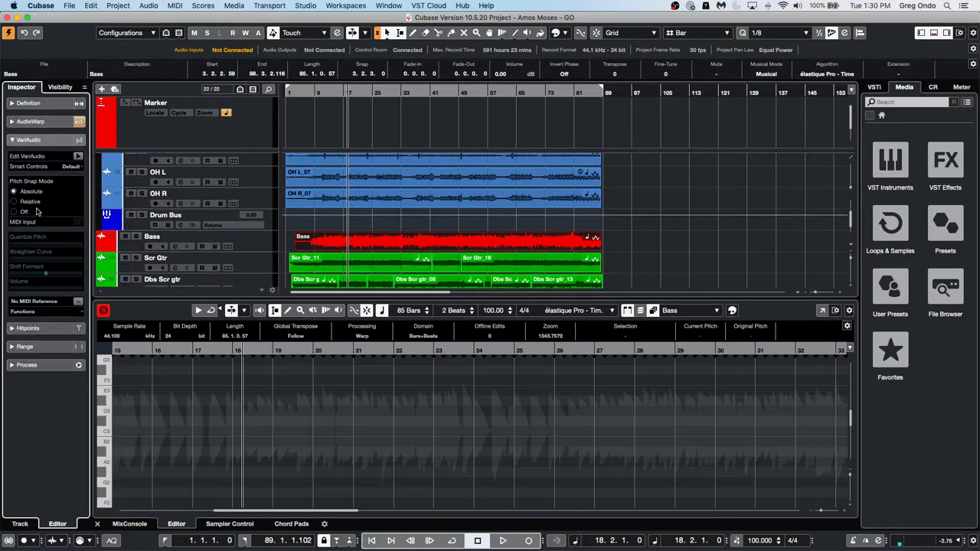
Bring up the beatles stones t project and open the orange vocal event near the start of the track list for editing
left_click(71, 6)
mouse_move(98, 198)
left_click(216, 207)
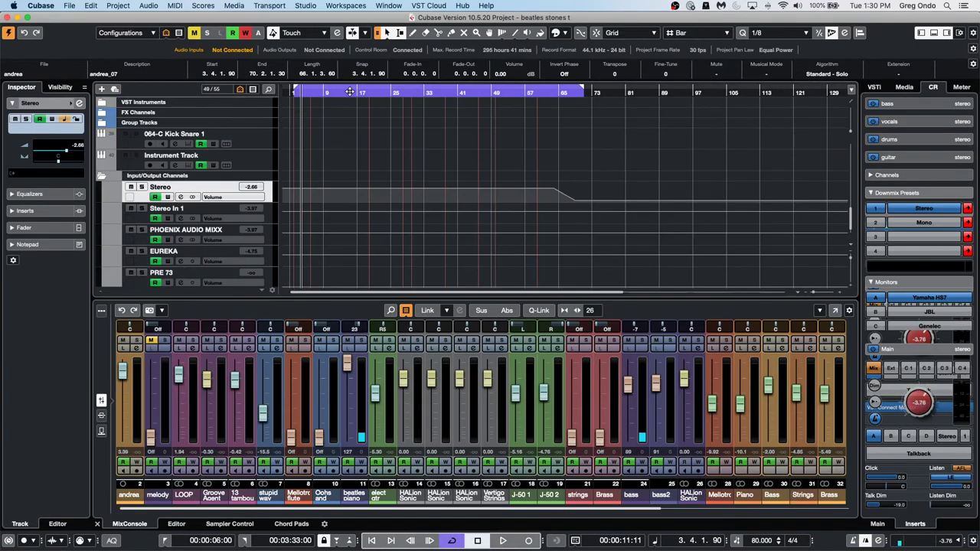
scroll(295, 121, "up", 15)
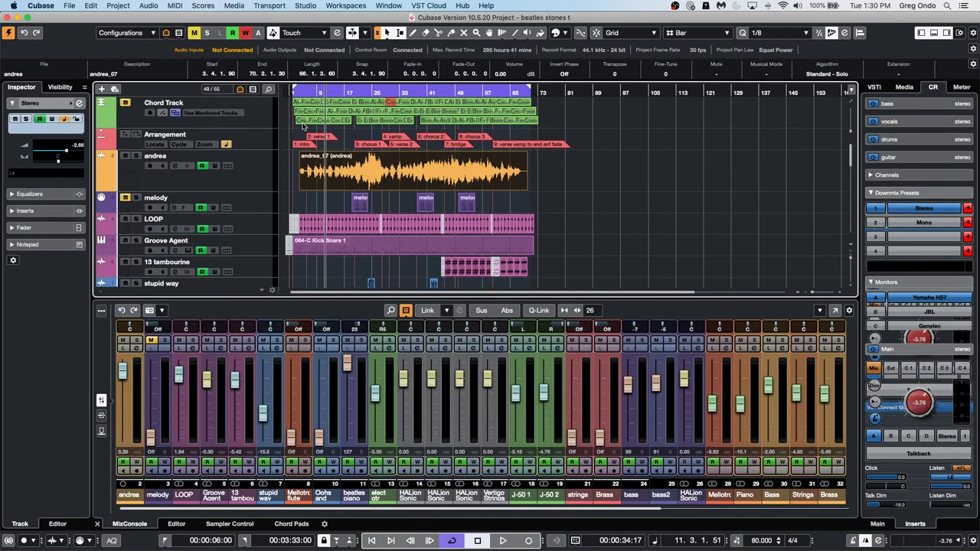
double_click(363, 187)
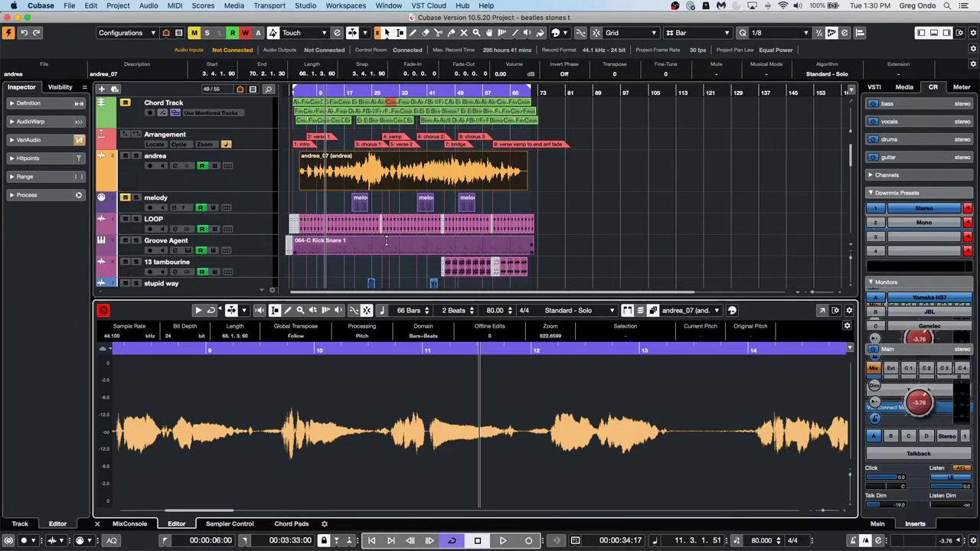
Turn on VariAudio editing for the vocal event and color its segments by Chord Track
left_click(39, 104)
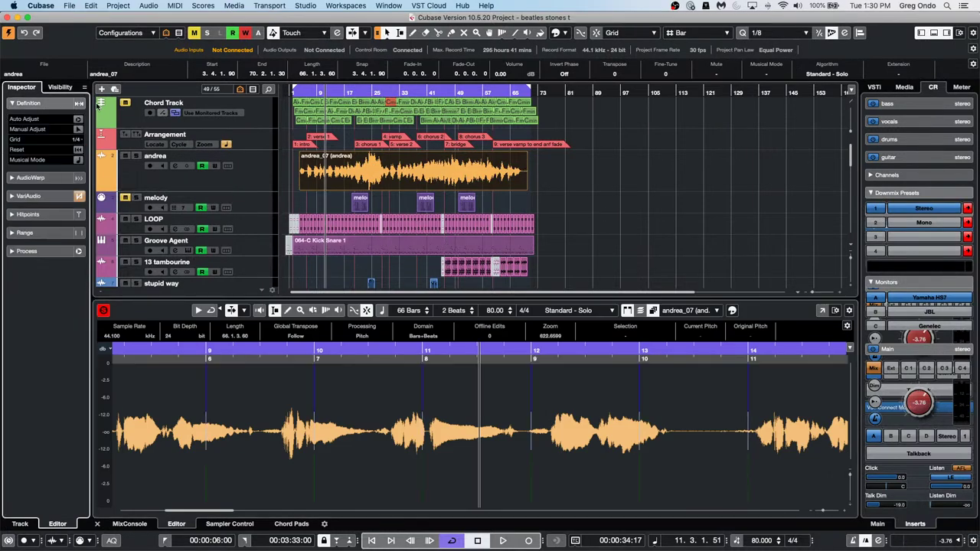
left_click(30, 196)
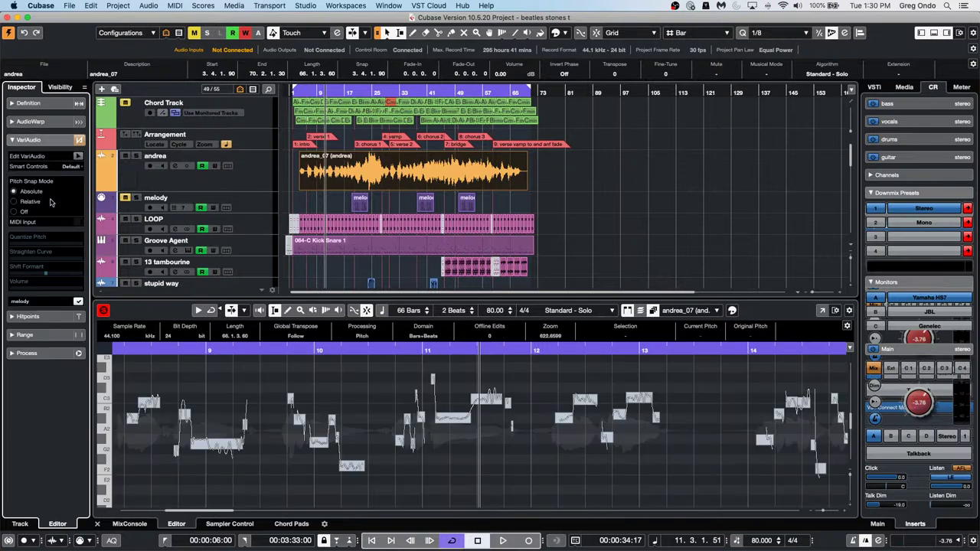
left_click(78, 156)
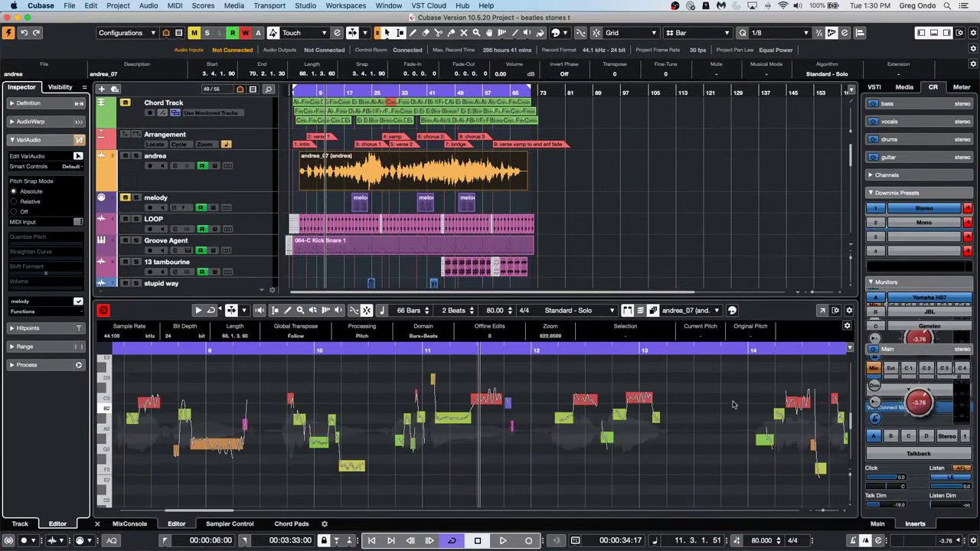
left_click(732, 310)
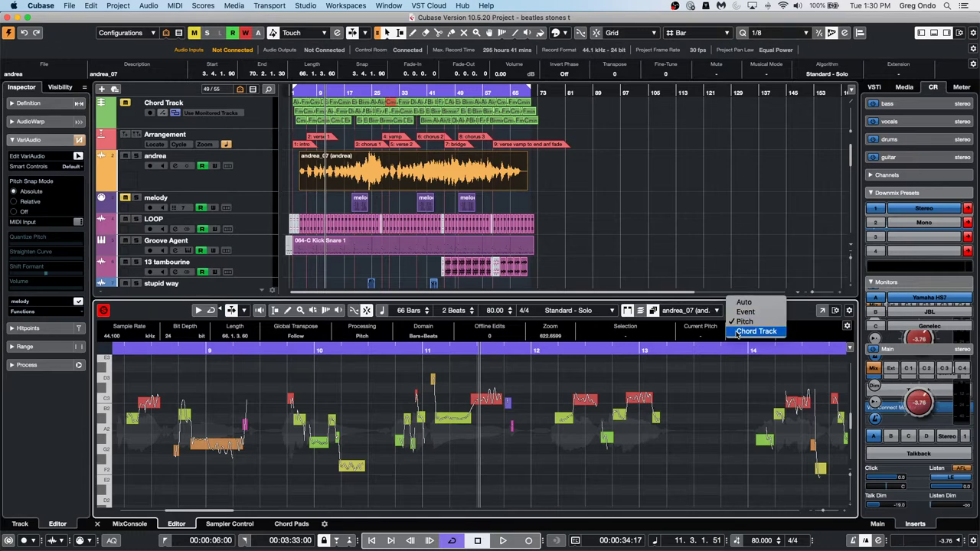
left_click(736, 333)
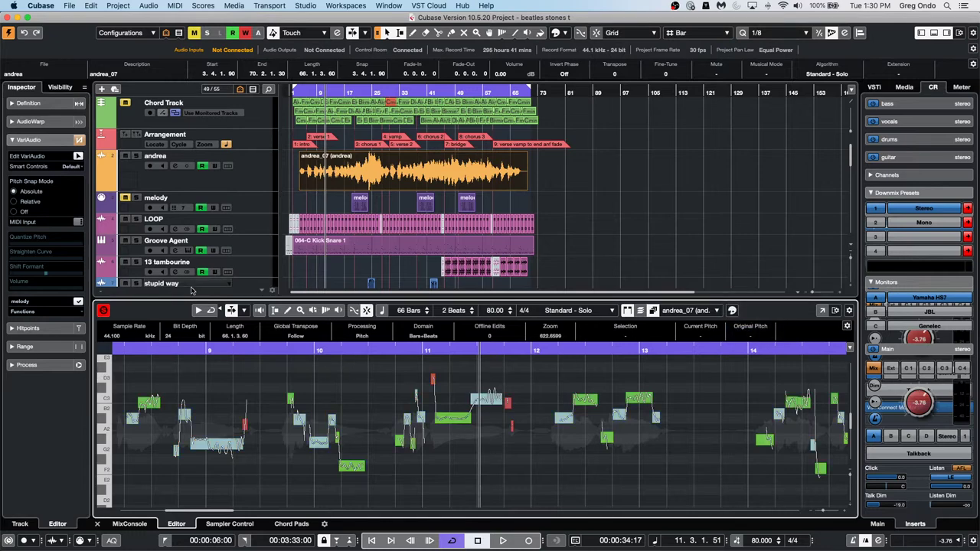
Shift the long low segment just before bar position 10.3 slightly down in pitch and adjust its pitch quantization
left_click_drag(290, 350, 290, 366)
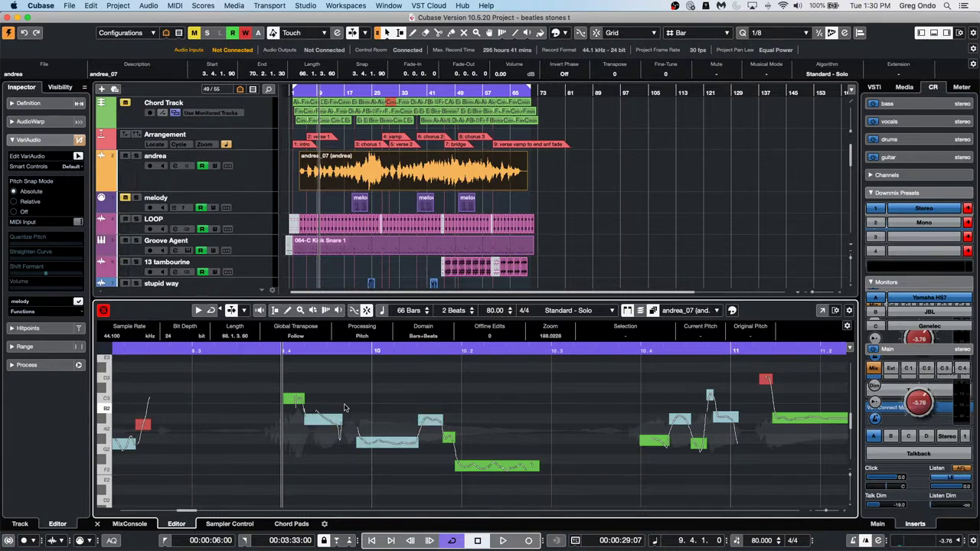
mouse_move(534, 469)
left_mouse_down()
mouse_move(529, 484)
mouse_move(529, 463)
mouse_move(532, 473)
left_mouse_up()
left_click_drag(284, 372, 548, 470)
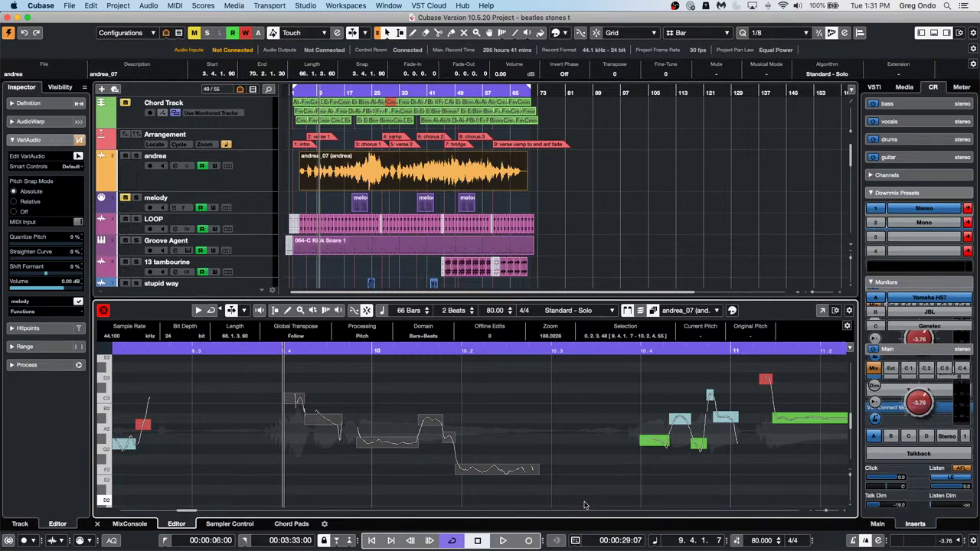
left_click(579, 479)
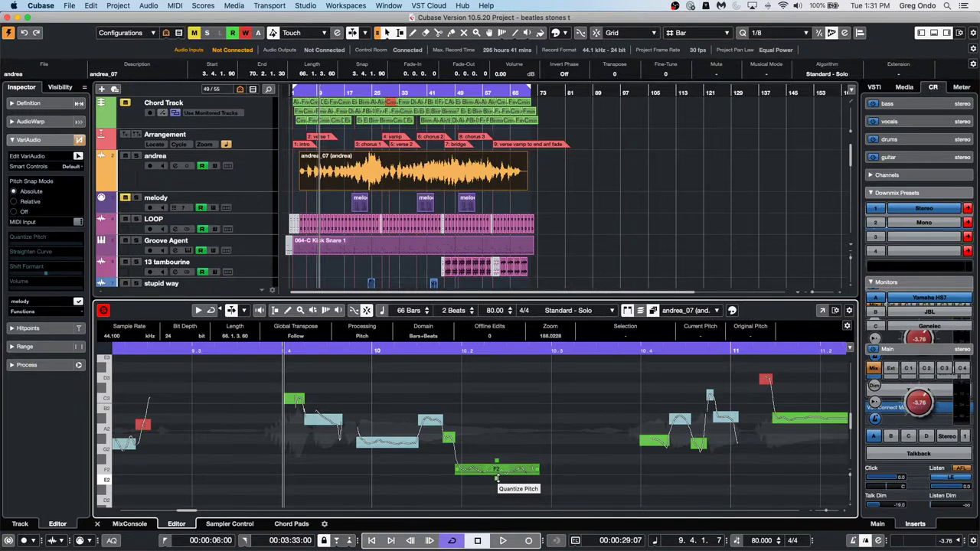
mouse_move(497, 479)
left_mouse_down()
mouse_move(498, 450)
mouse_move(498, 490)
left_mouse_up()
Select the VariAudio segments from about 9.4 to 11.4, try 100% pitch quantization, and set it to 3%
left_click_drag(272, 375, 765, 448)
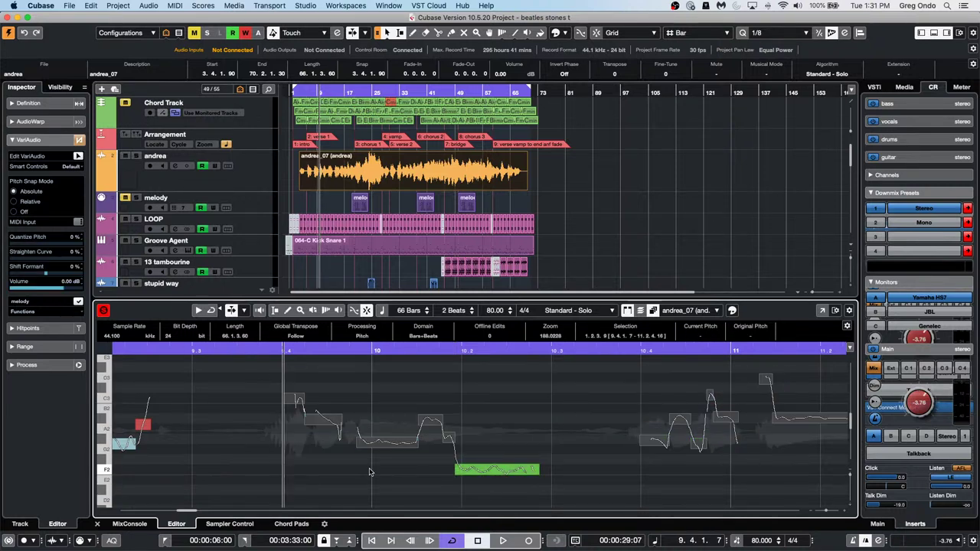
left_click_drag(304, 482, 792, 355)
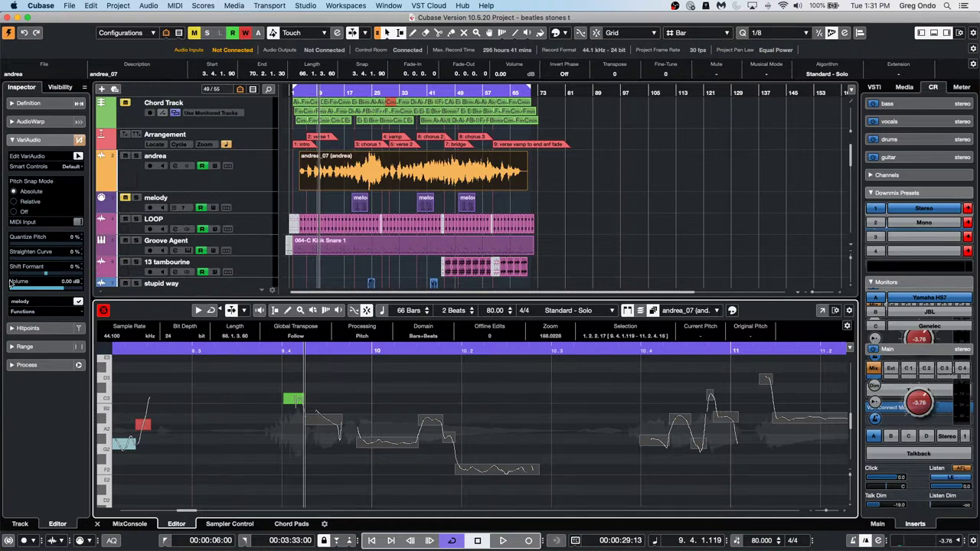
left_click(28, 246)
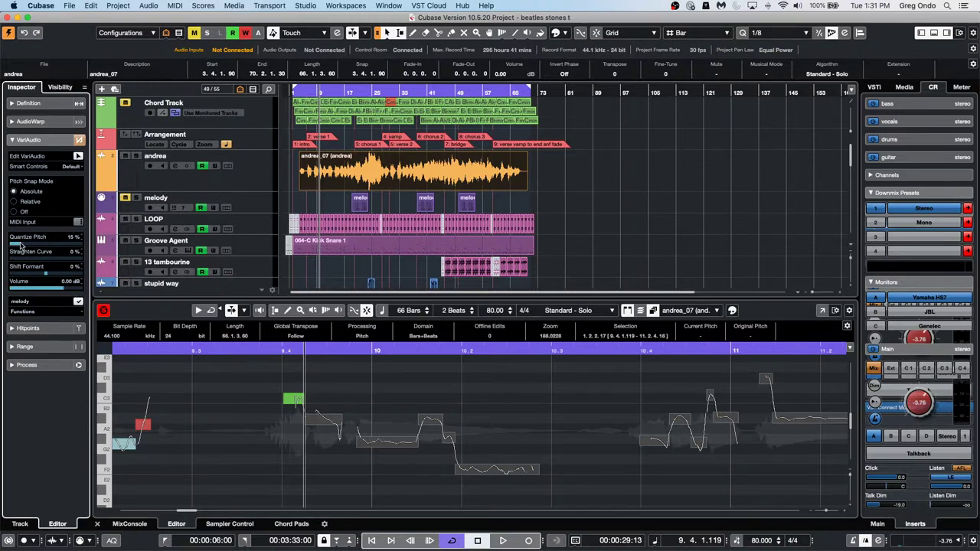
left_click_drag(28, 247, 121, 253)
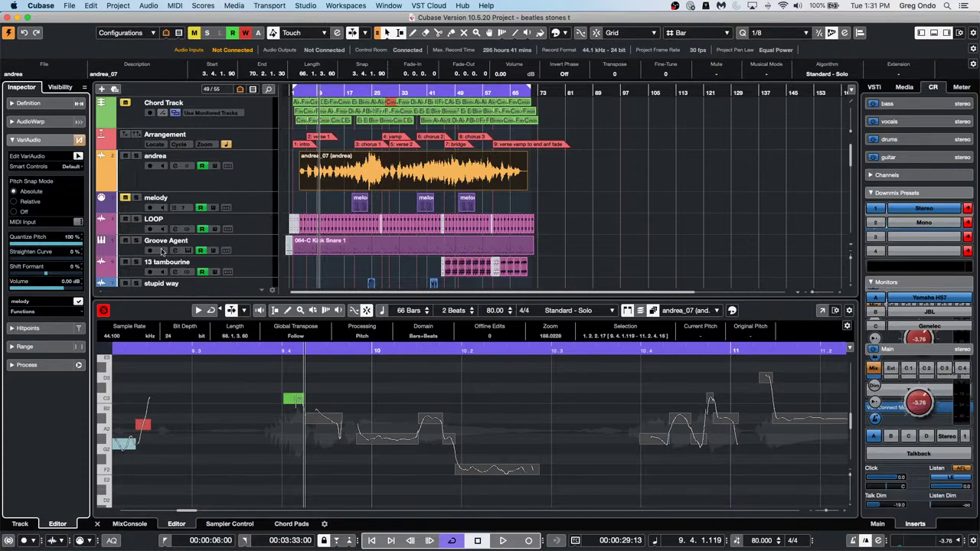
left_click_drag(76, 245, 11, 255)
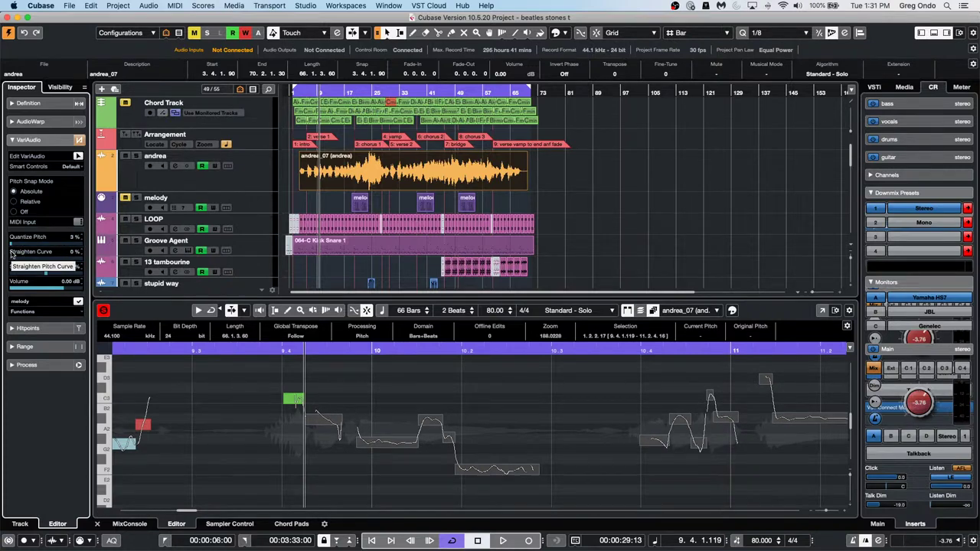
left_click(607, 394)
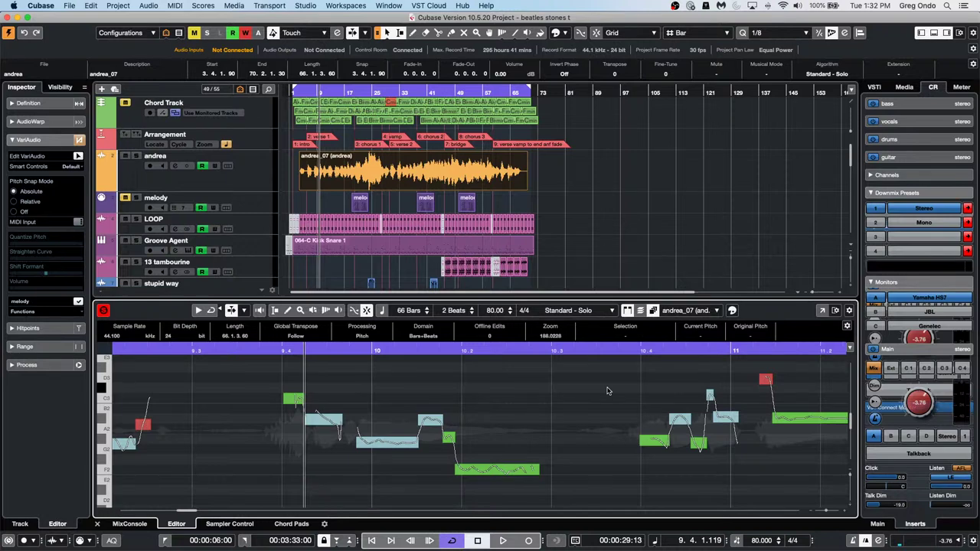
Set the pitch quantization of the VariAudio segments from about 10.4 to 11.4 to 51%
left_click_drag(618, 470, 846, 367)
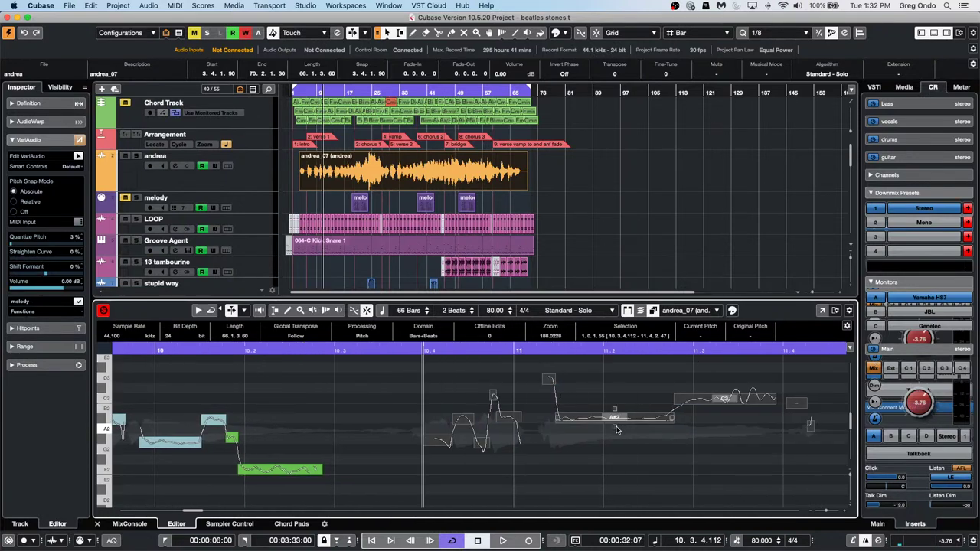
left_click_drag(615, 428, 620, 392)
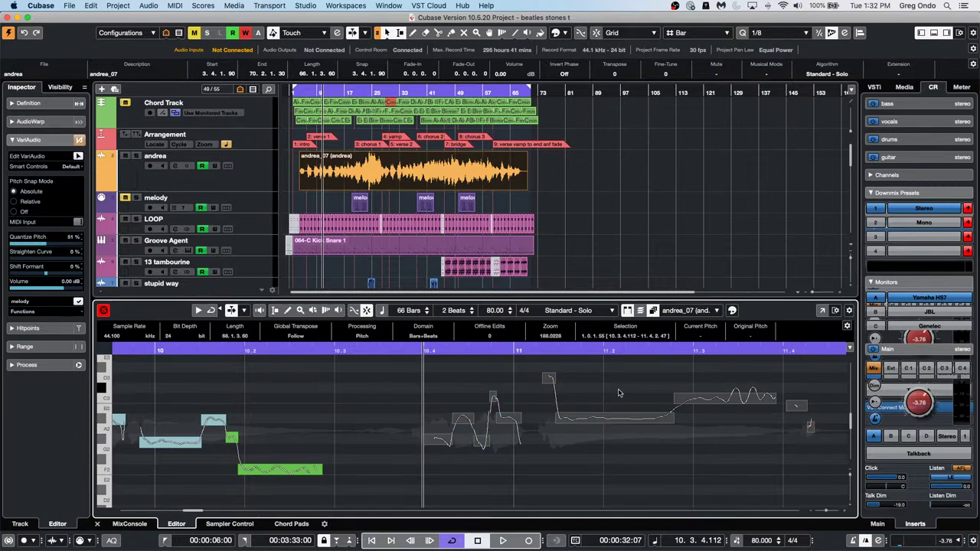
left_click(551, 455)
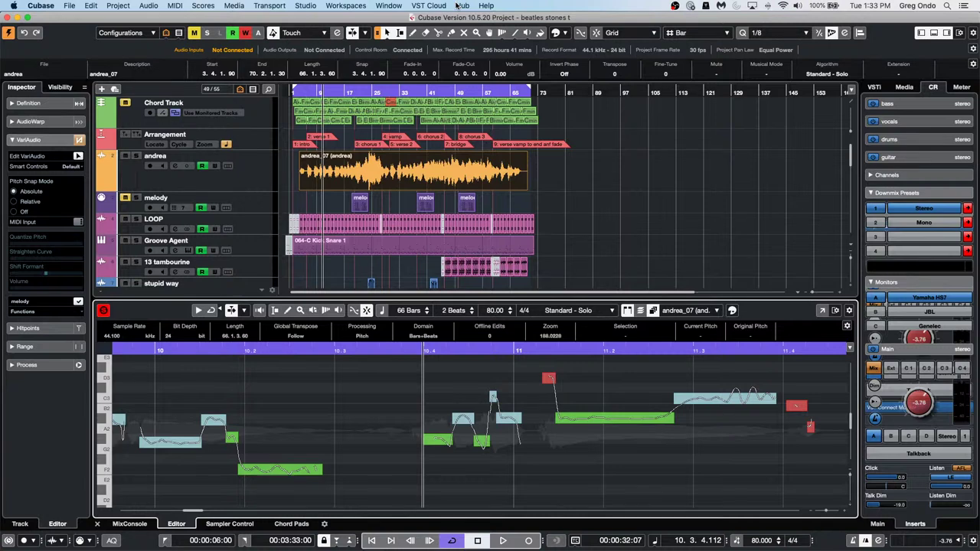
Show the floating Transport panel, place it between the track area and the sample editor, and open its Setup dialog
key("F2")
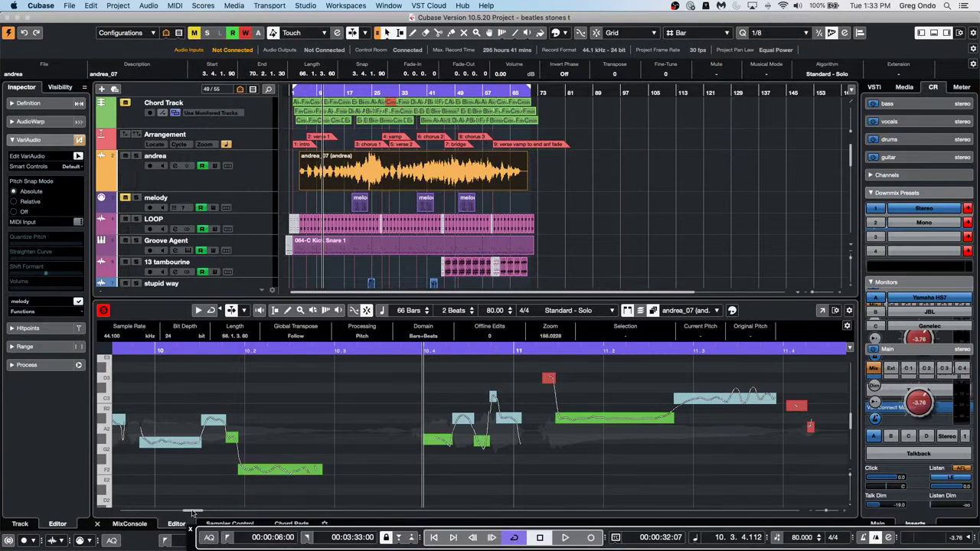
left_click_drag(197, 546, 87, 284)
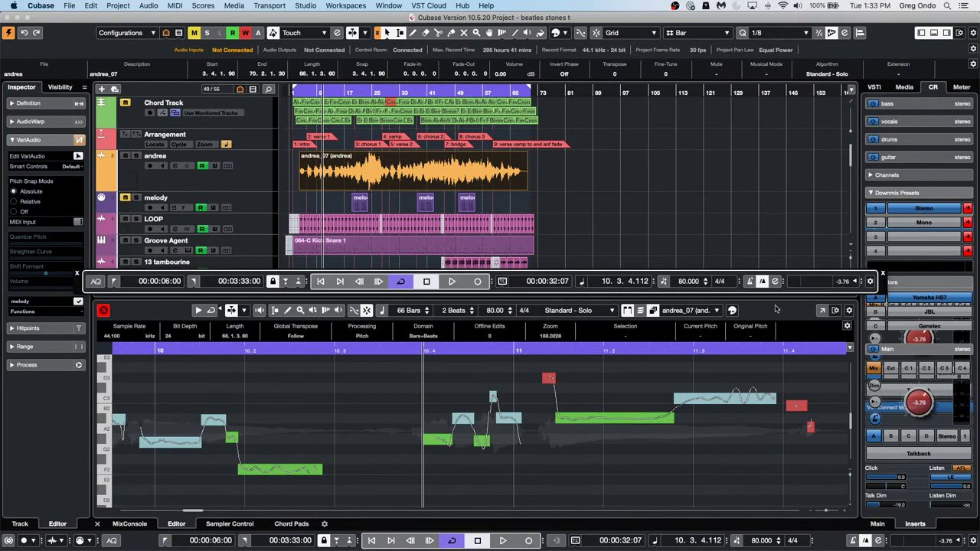
left_click(871, 282)
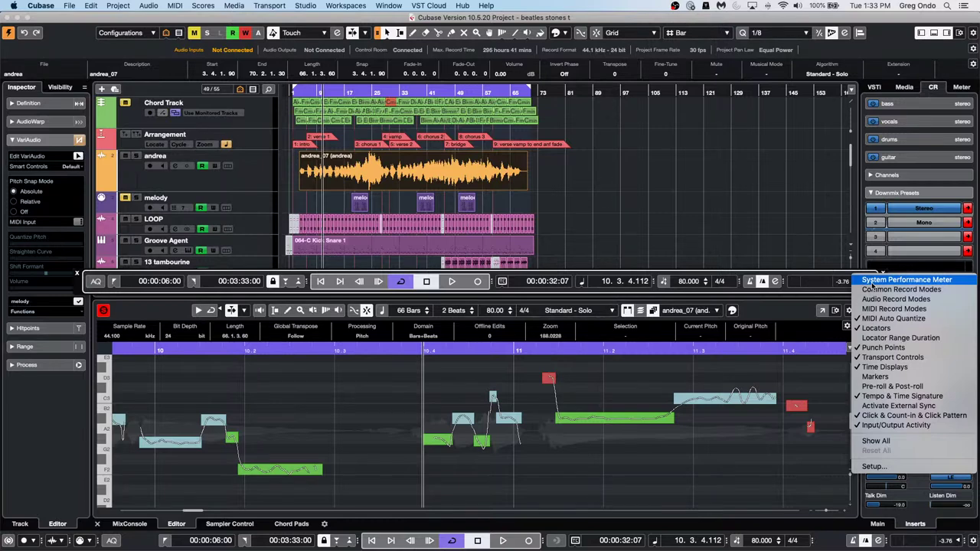
left_click(893, 467)
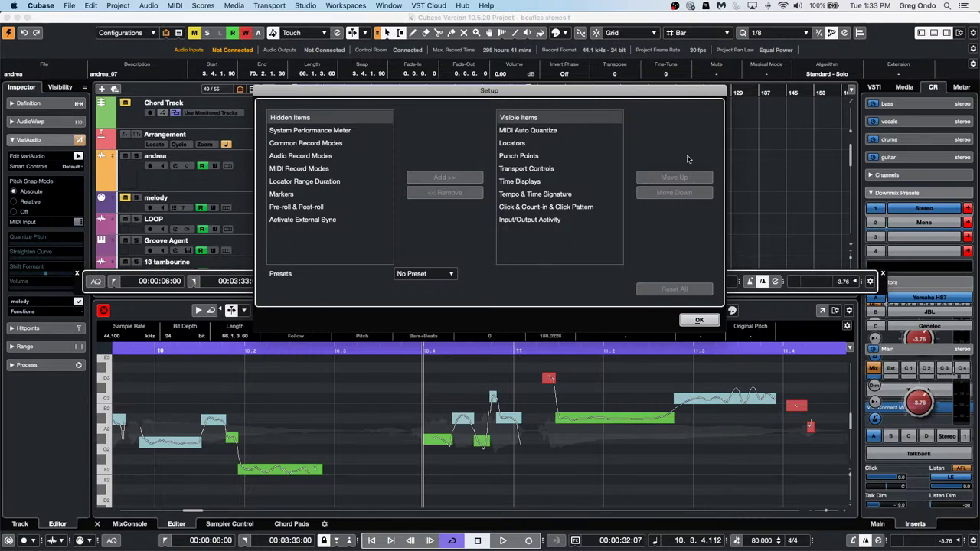
left_click(432, 275)
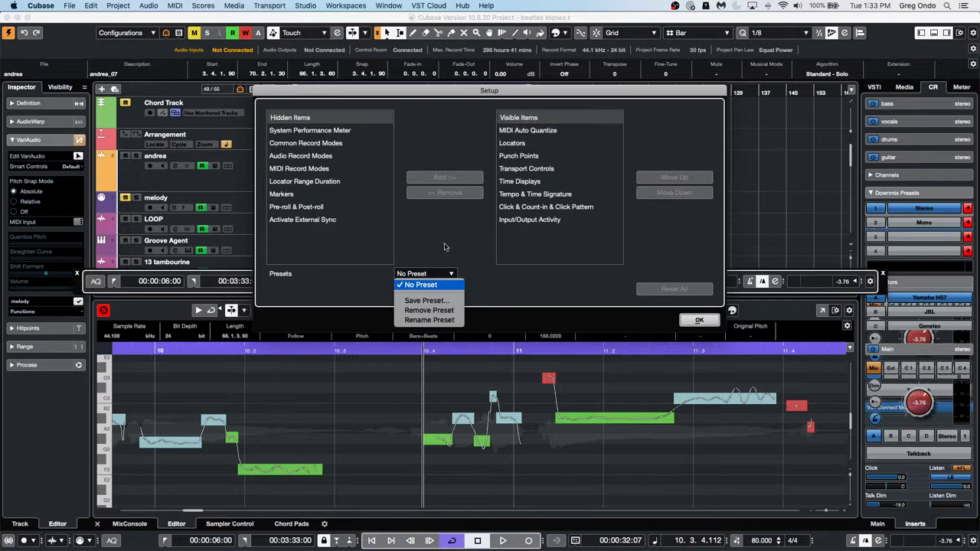
left_click(447, 246)
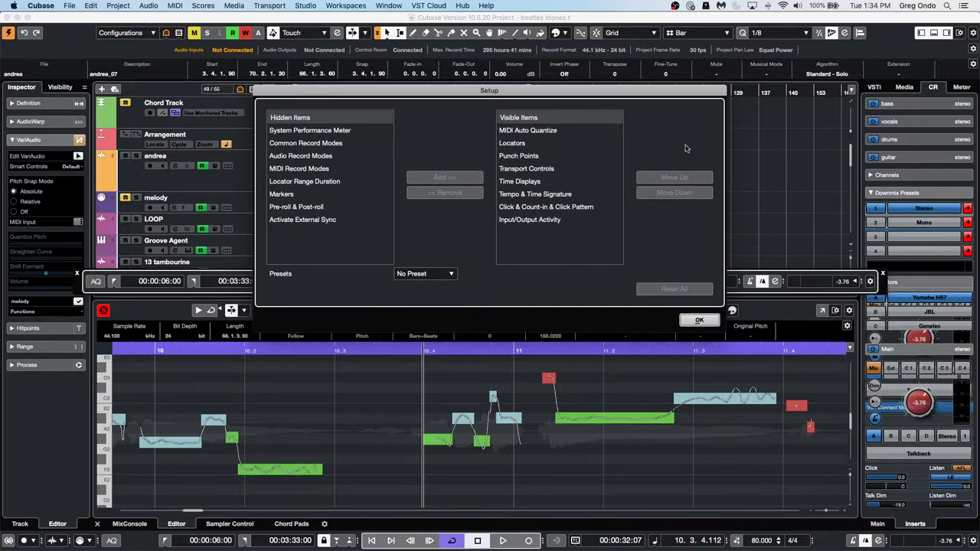
Hide MIDI Auto Quantize and Locators from the Transport panel
left_click(548, 132)
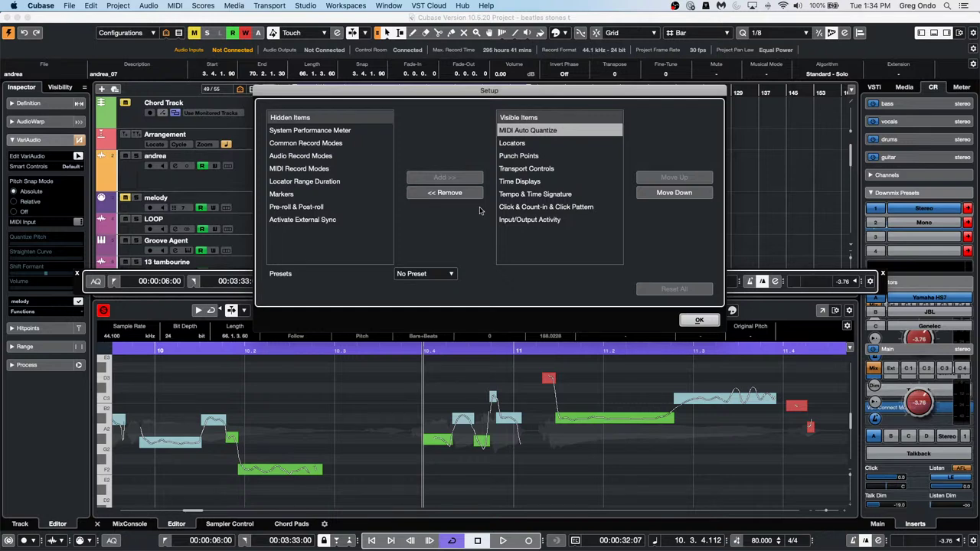
left_click(451, 273)
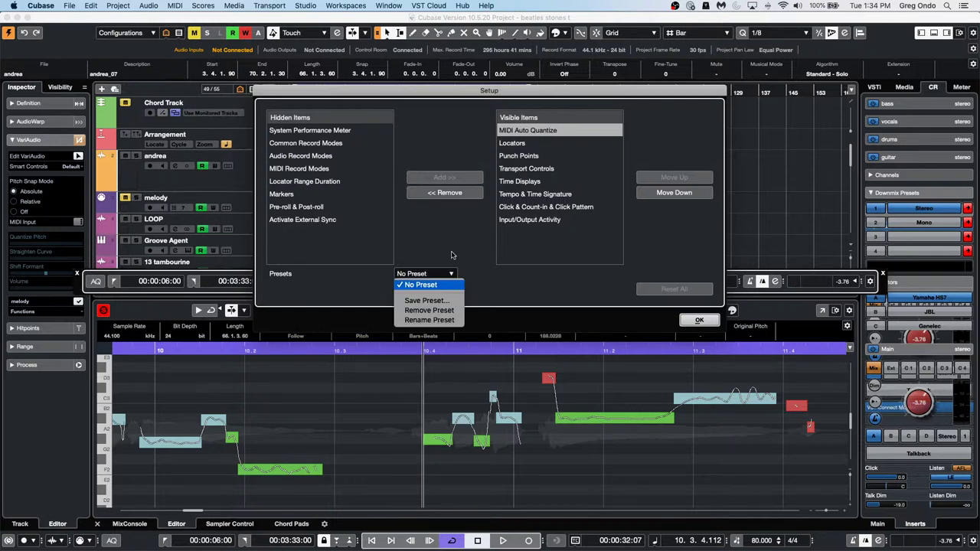
left_click(460, 195)
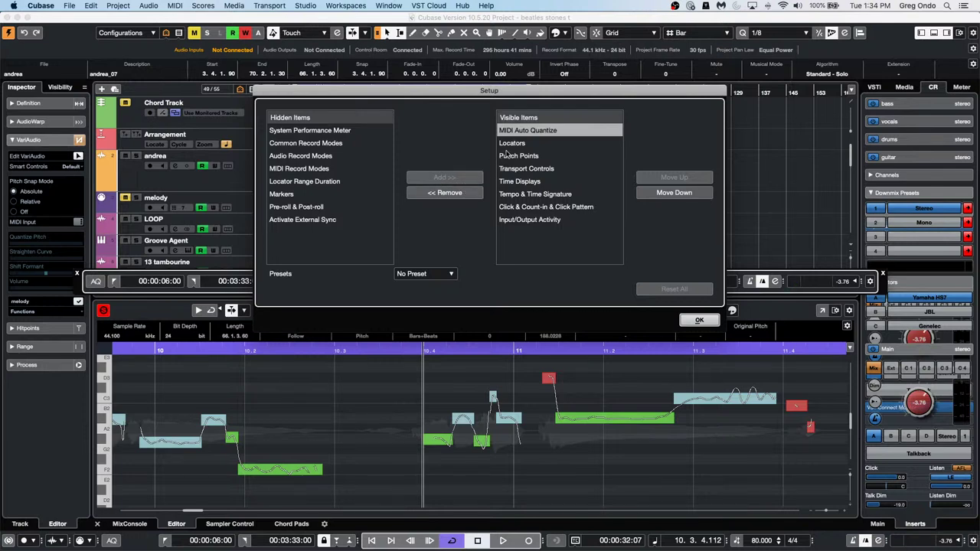
left_click(445, 193)
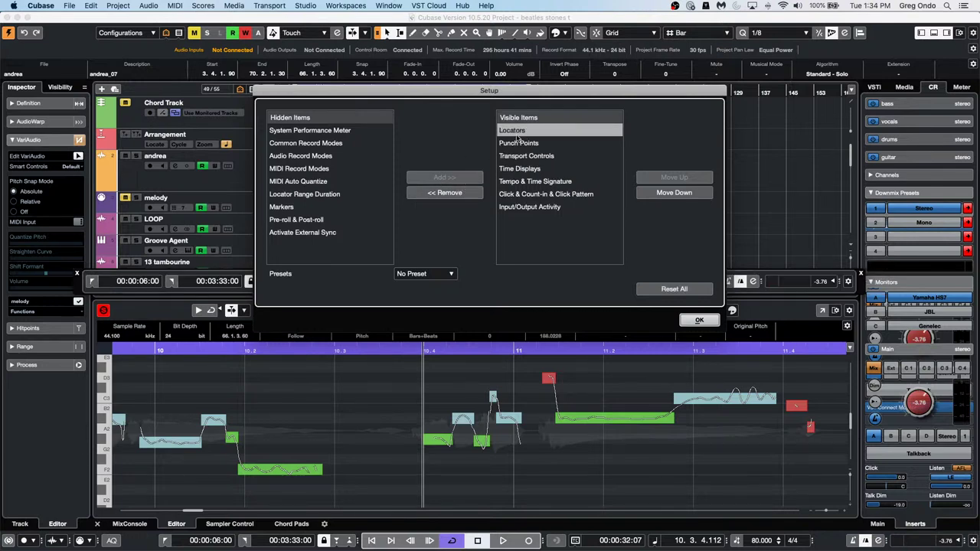
left_click(445, 192)
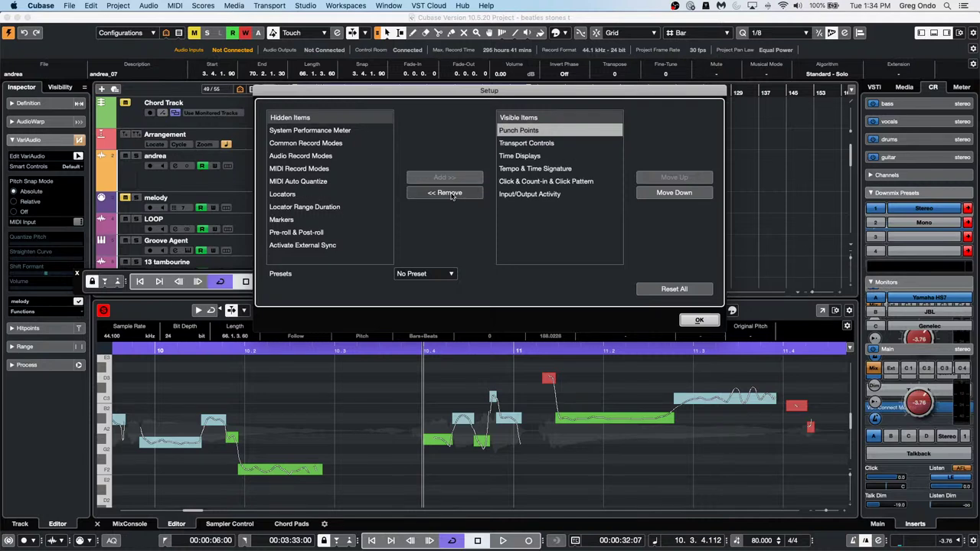
Hide the Transport Controls section and restore it to the panel's visible items
left_click(526, 145)
left_click(445, 192)
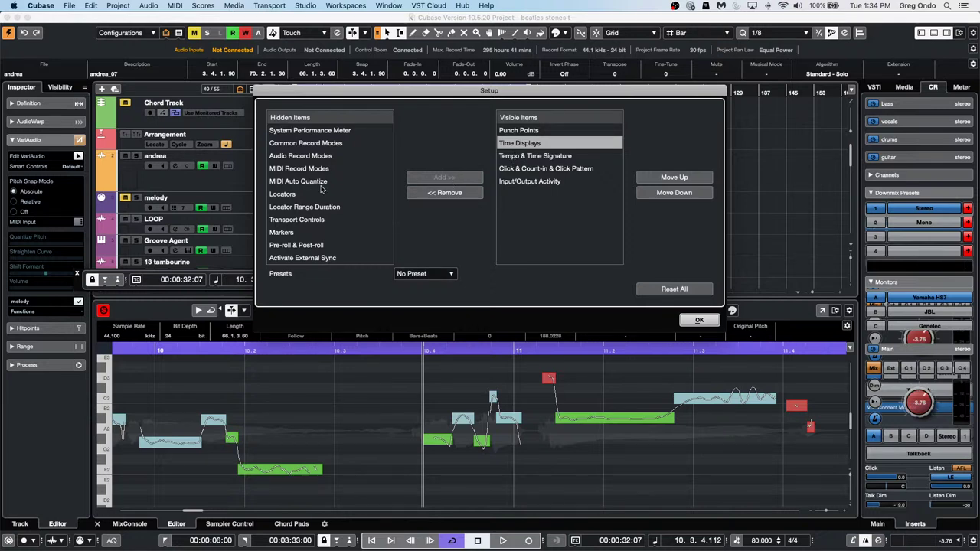
left_click(322, 220)
left_click(443, 177)
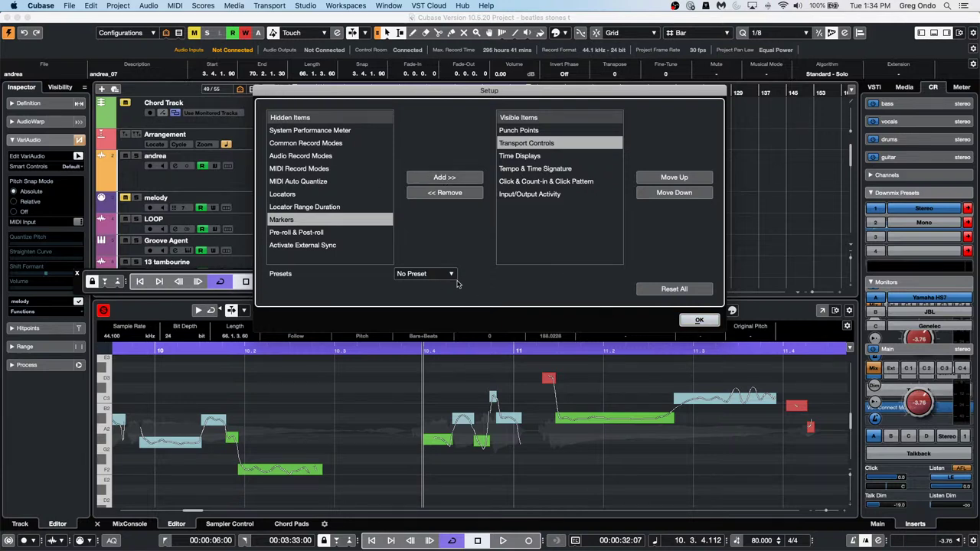
Hide Input/Output Activity, Click & Count-in & Click Pattern, Tempo & Time Signature, Time Displays and Punch Points, leaving only Transport Controls visible
left_click_drag(398, 90, 461, 340)
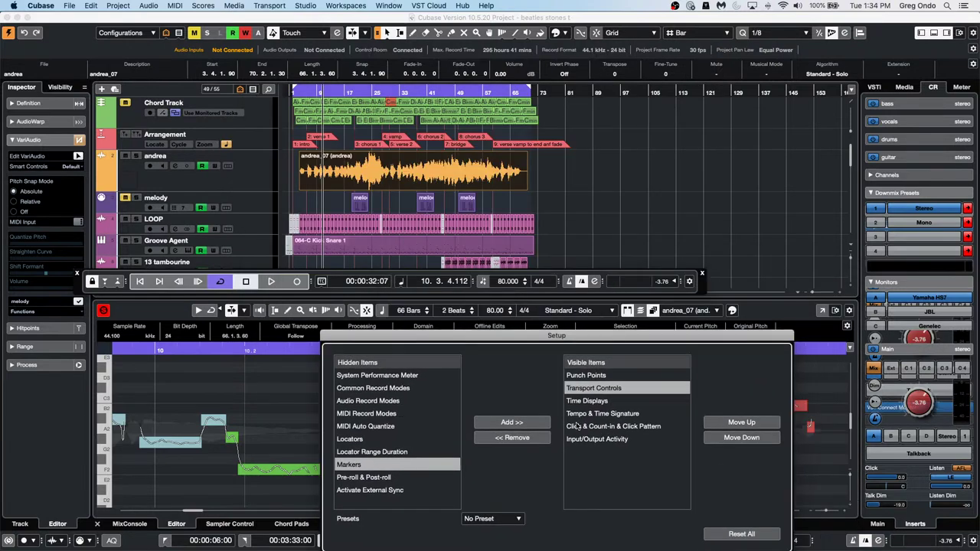
left_click(606, 439)
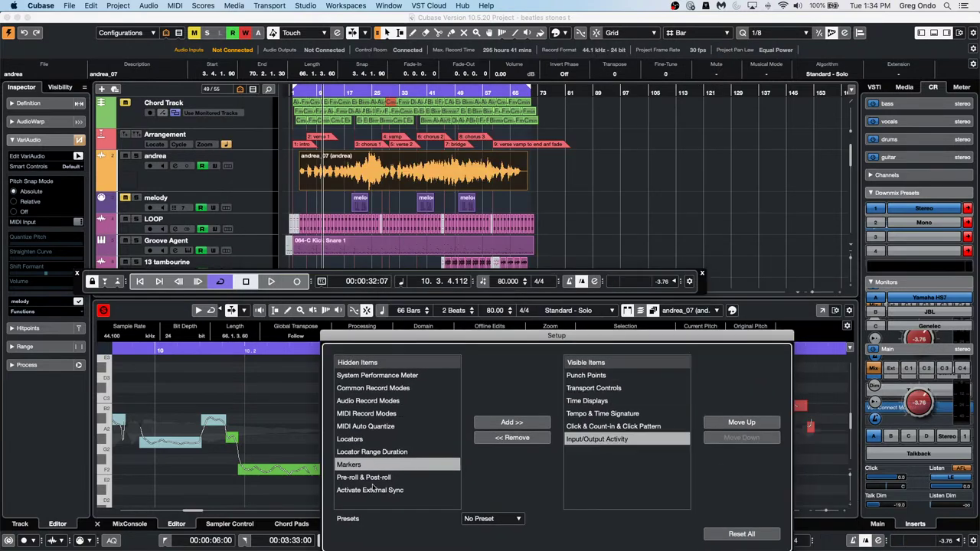
left_click(520, 438)
left_click(639, 427)
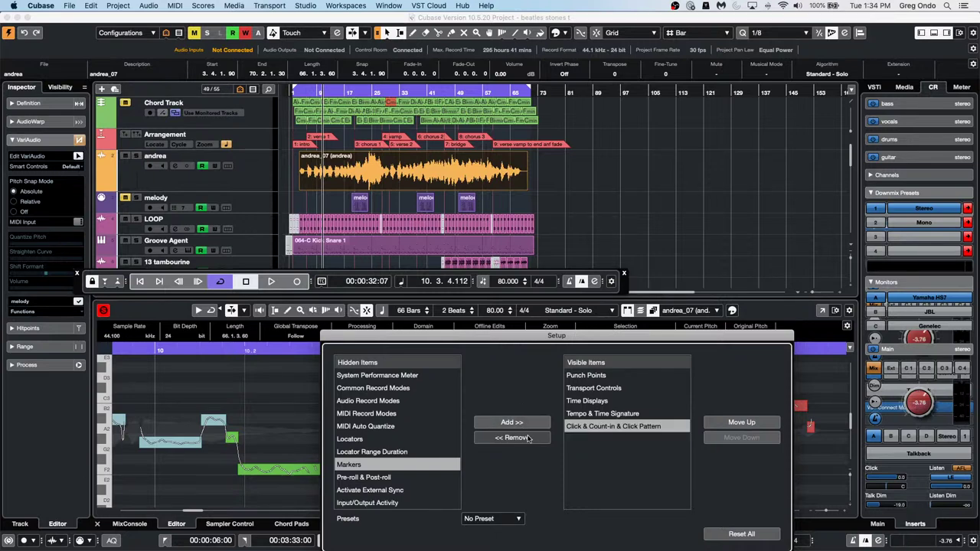
left_click(529, 438)
left_click(610, 414)
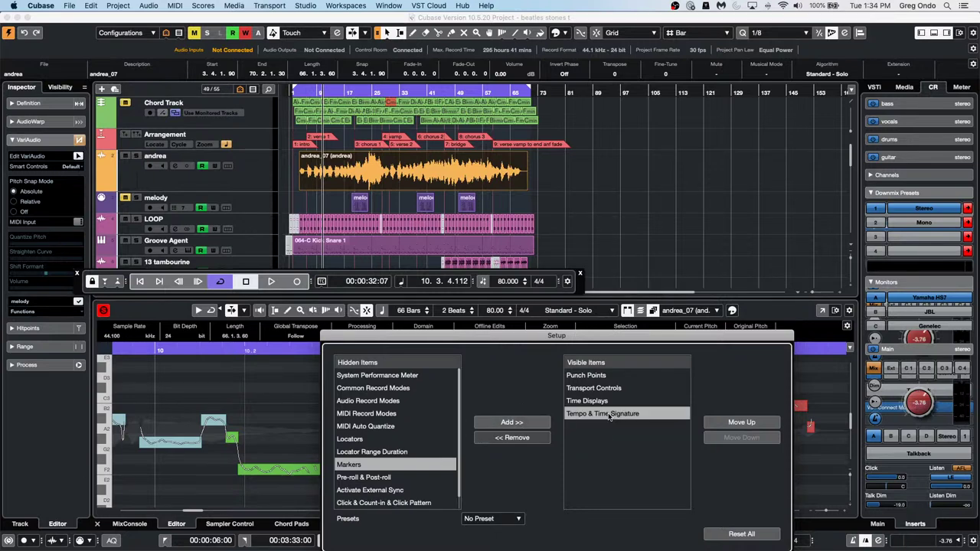
left_click(520, 438)
left_click(589, 401)
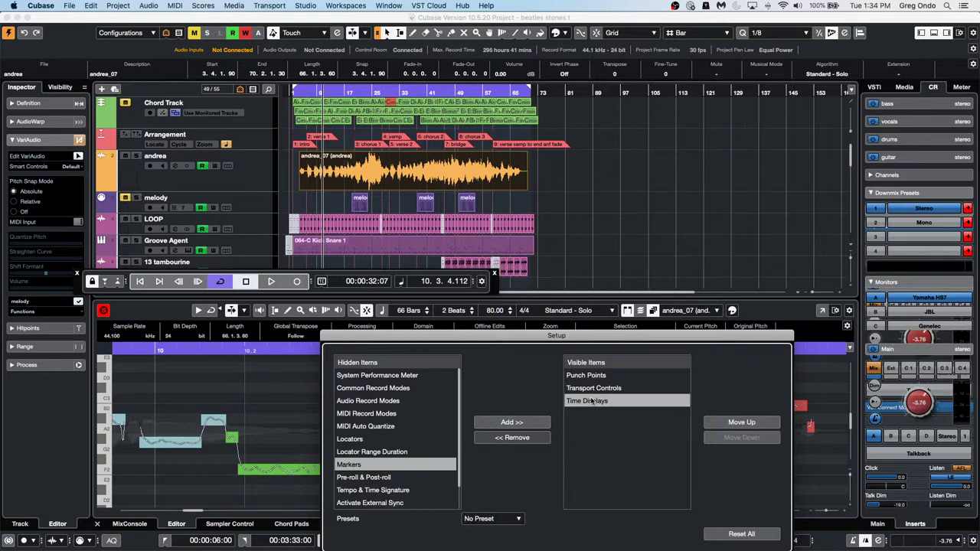
left_click(528, 438)
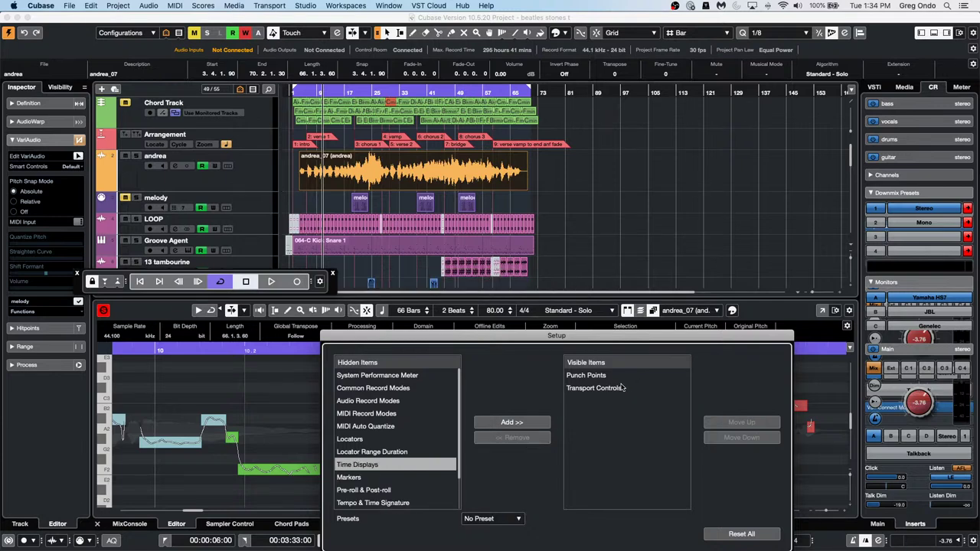
left_click(605, 376)
left_click(512, 438)
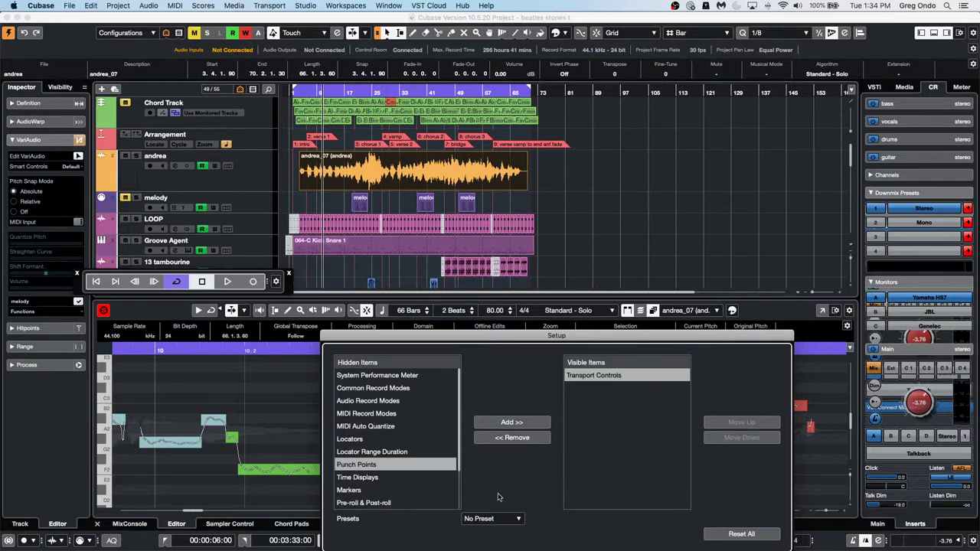
Save the Transport panel layout as a preset named default and close the setup
left_click(494, 519)
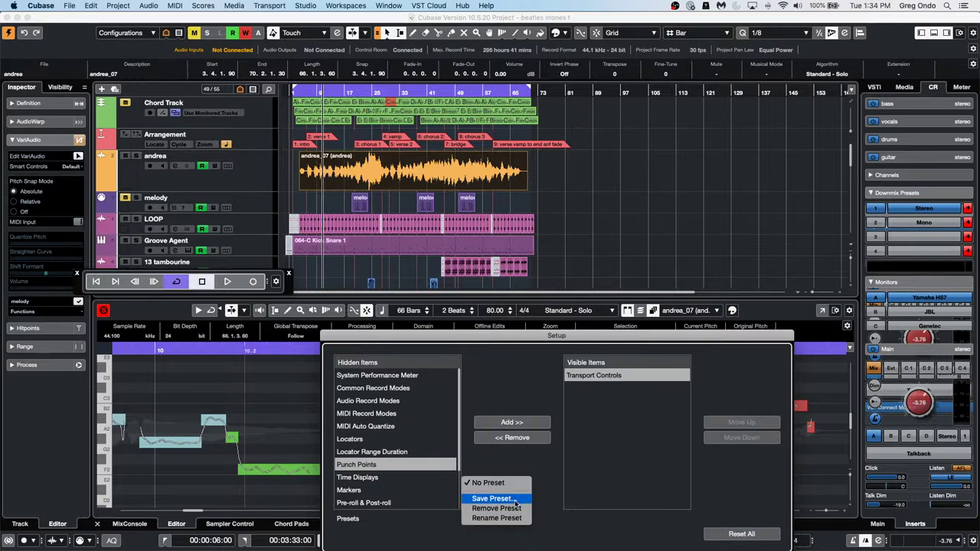
left_click(493, 498)
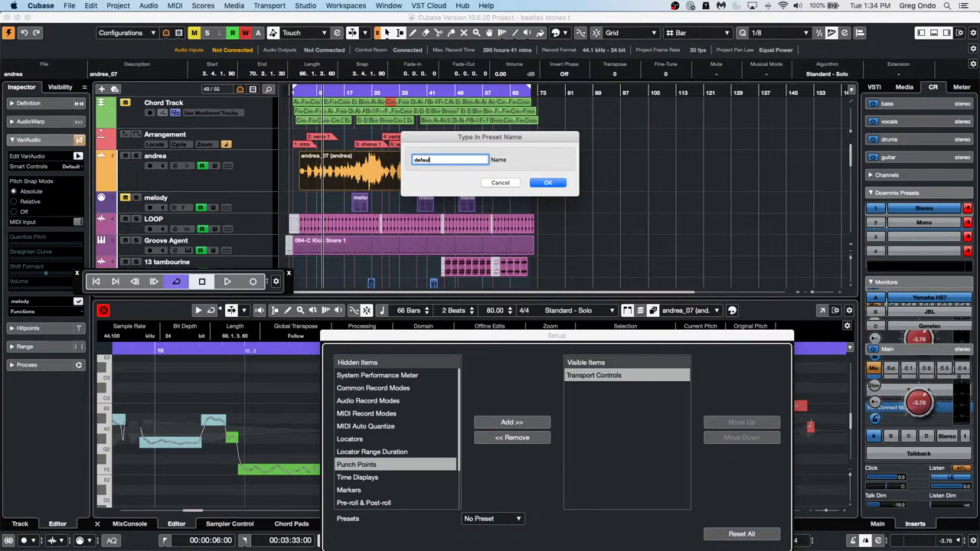
key("Return")
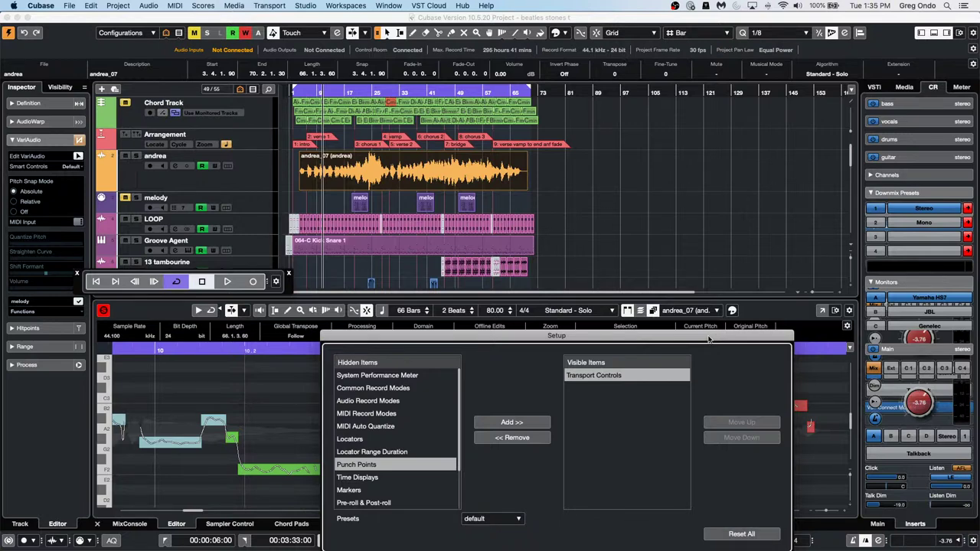
left_click_drag(709, 338, 705, 228)
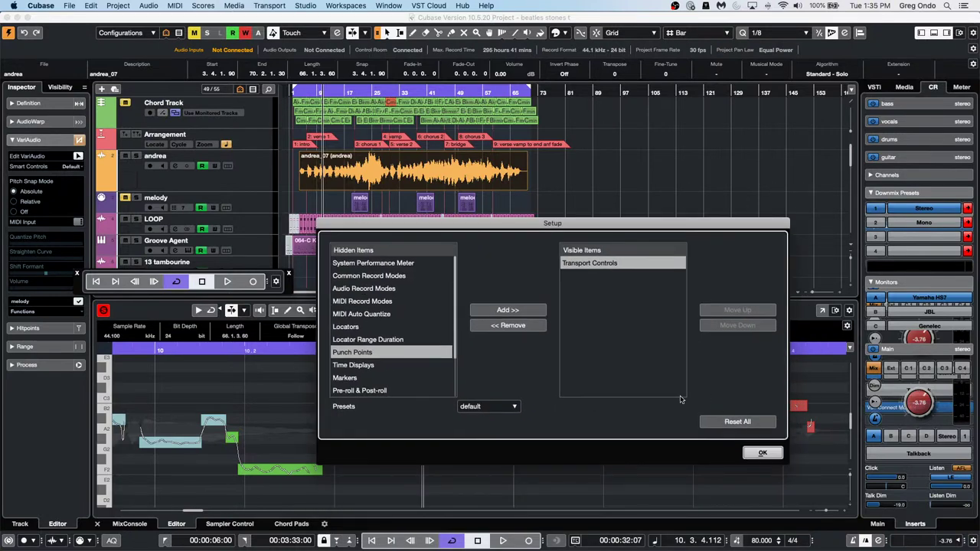
left_click(763, 452)
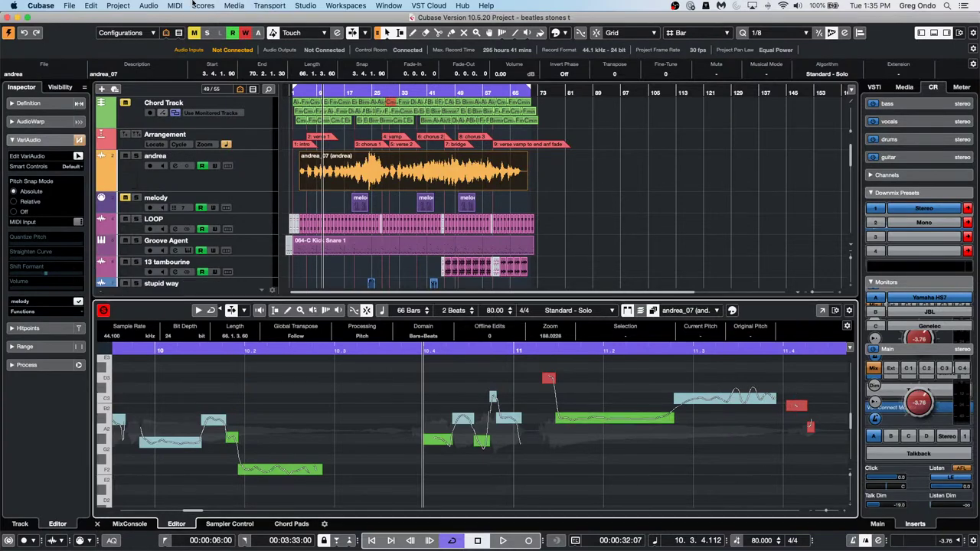
Create a new empty project in the November 24 2020 folder
left_click(40, 5)
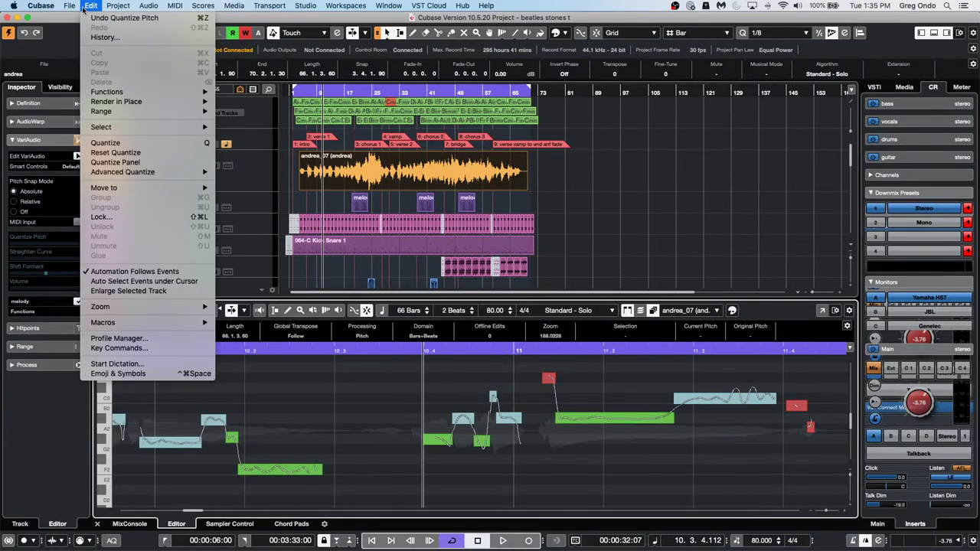
left_click(76, 18)
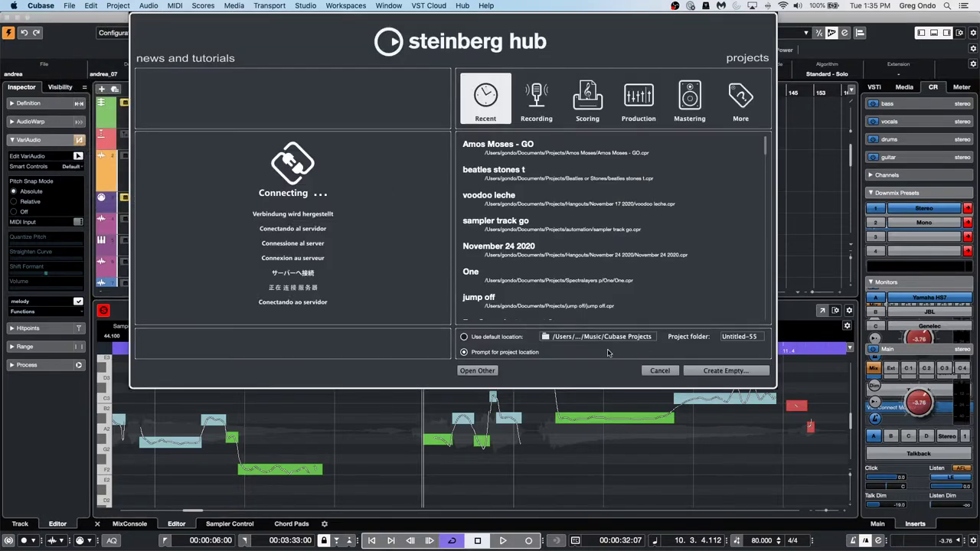
left_click(724, 371)
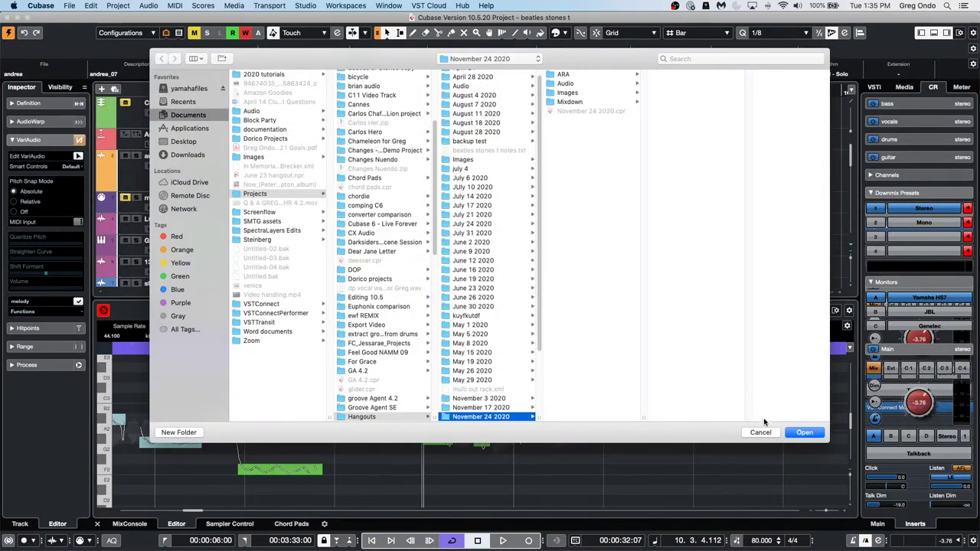
left_click(803, 432)
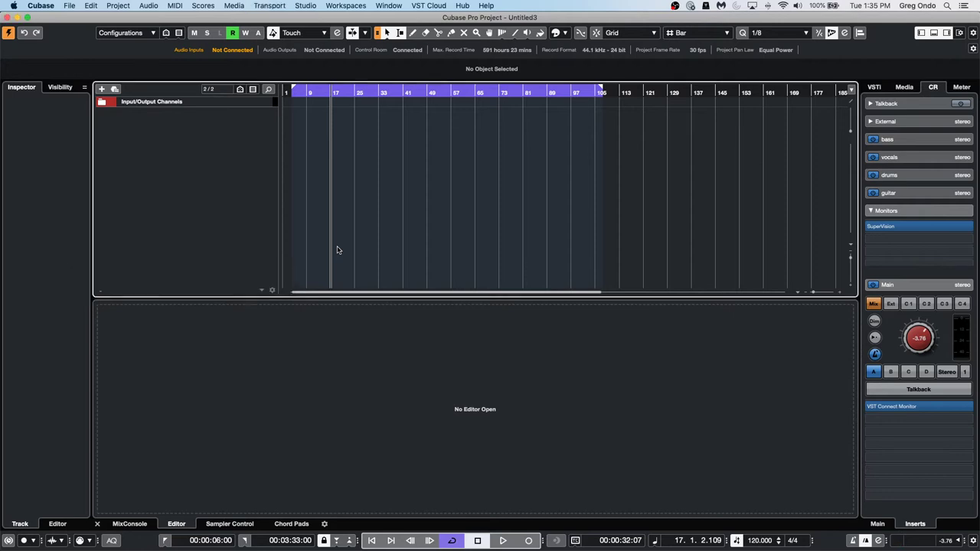
Show the floating Transport panel in the new project to check its layout, and hide it again
key("F2")
key("F2")
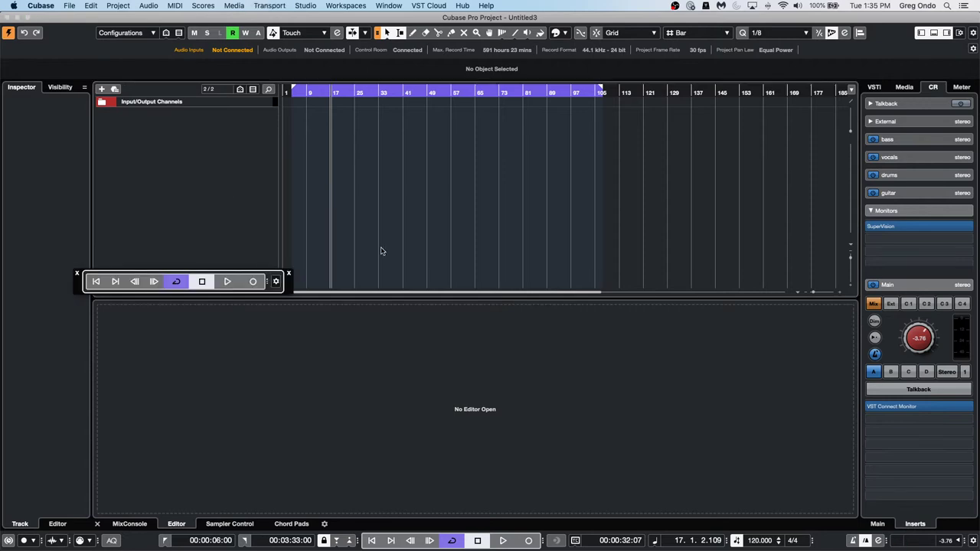
key("F2")
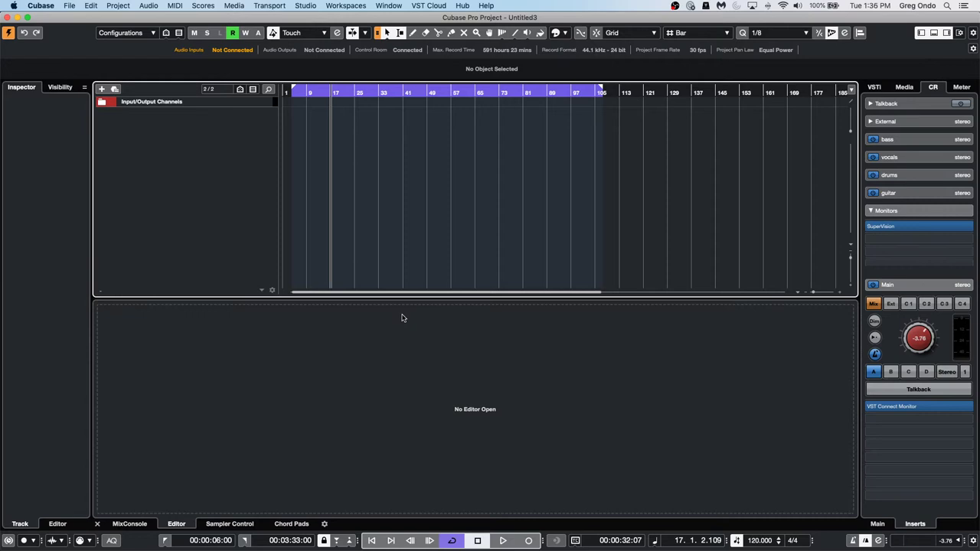
Switch to the open Amos Moses - GO project and activate it
left_click(415, 6)
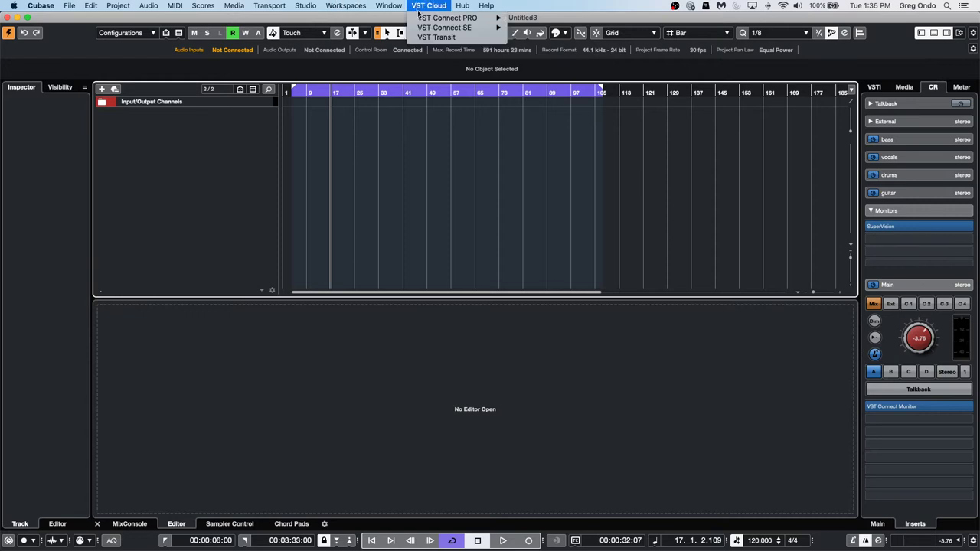
mouse_move(389, 5)
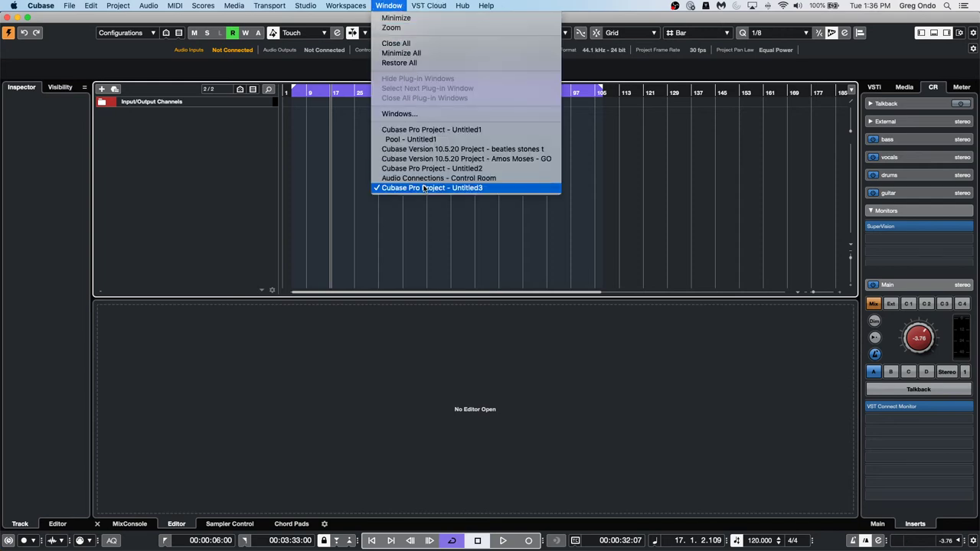
left_click(451, 159)
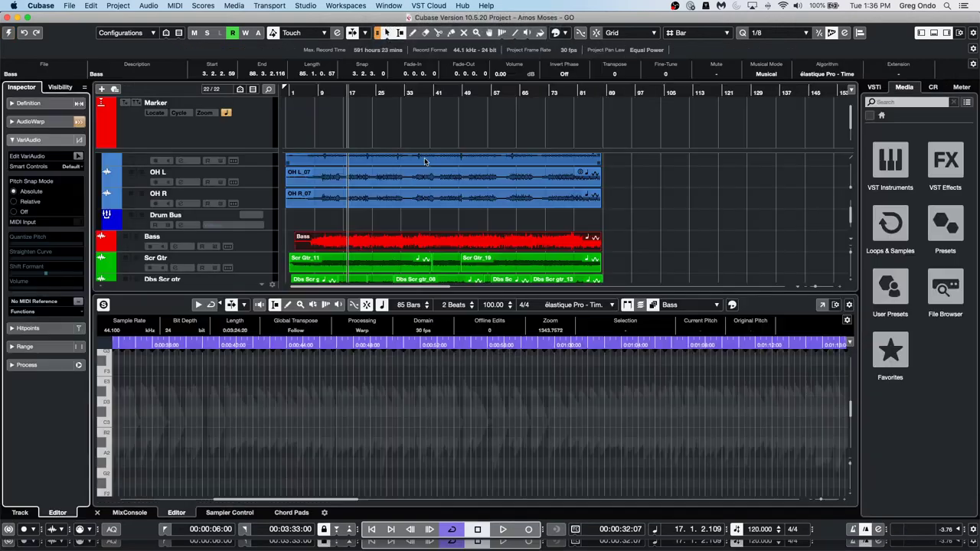
left_click(455, 225)
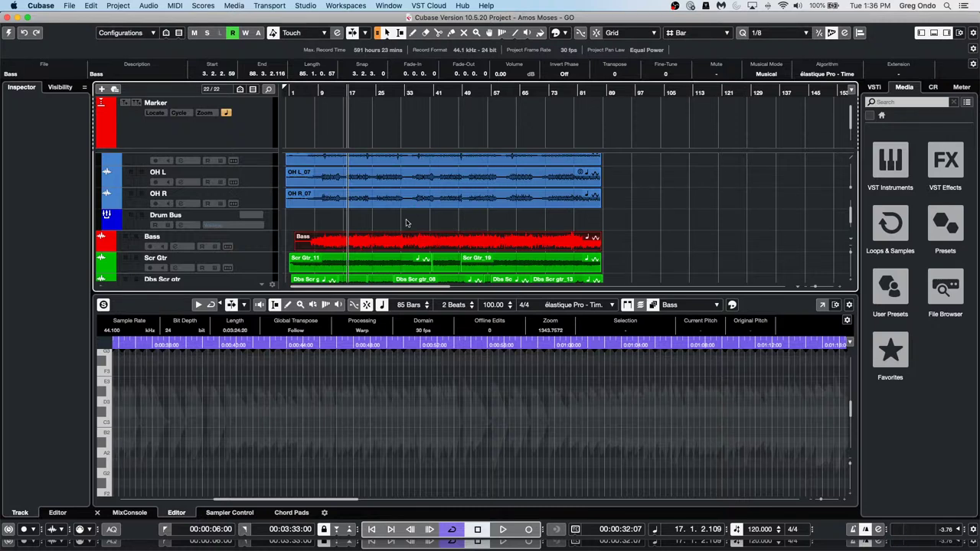
left_click(8, 33)
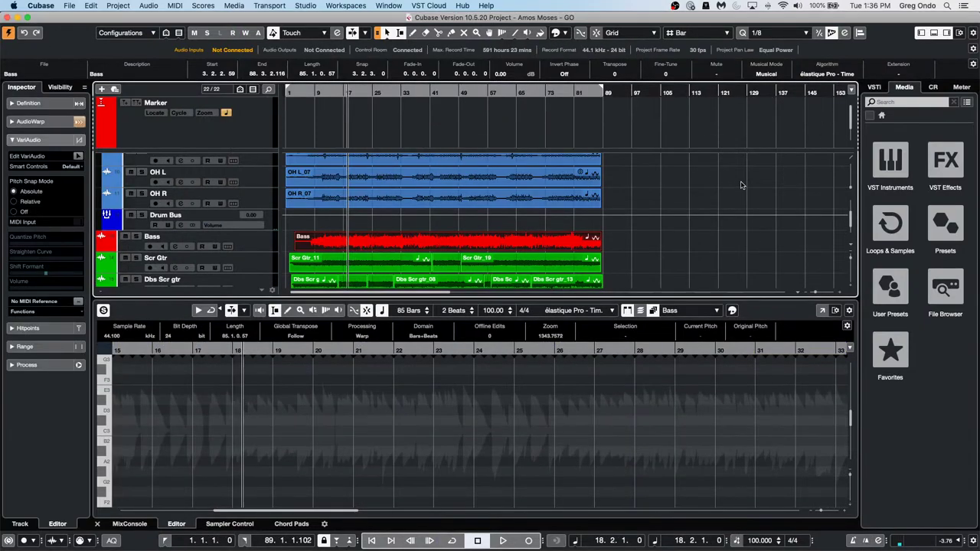
Play a short passage of Amos Moses - GO and revert the project to its previously saved version
key("space")
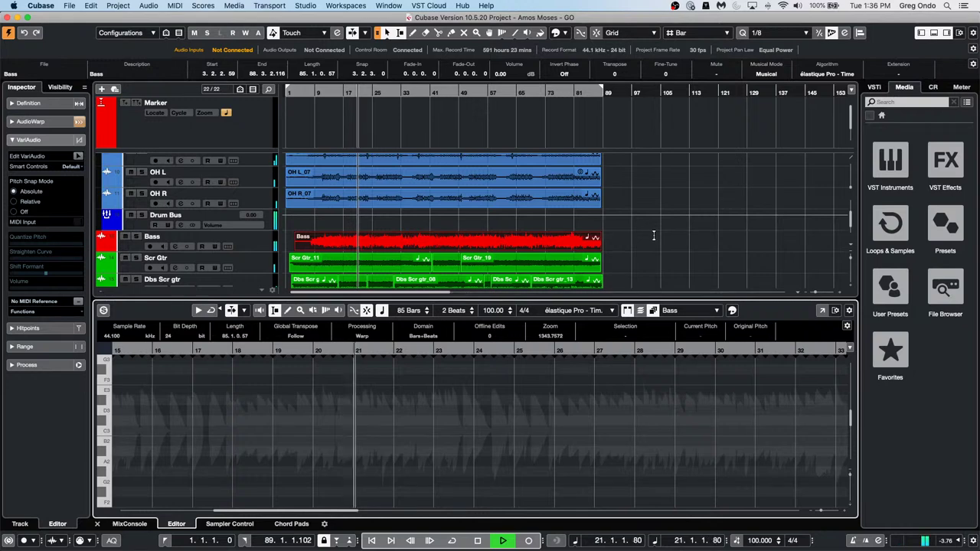
key("space")
left_click(66, 5)
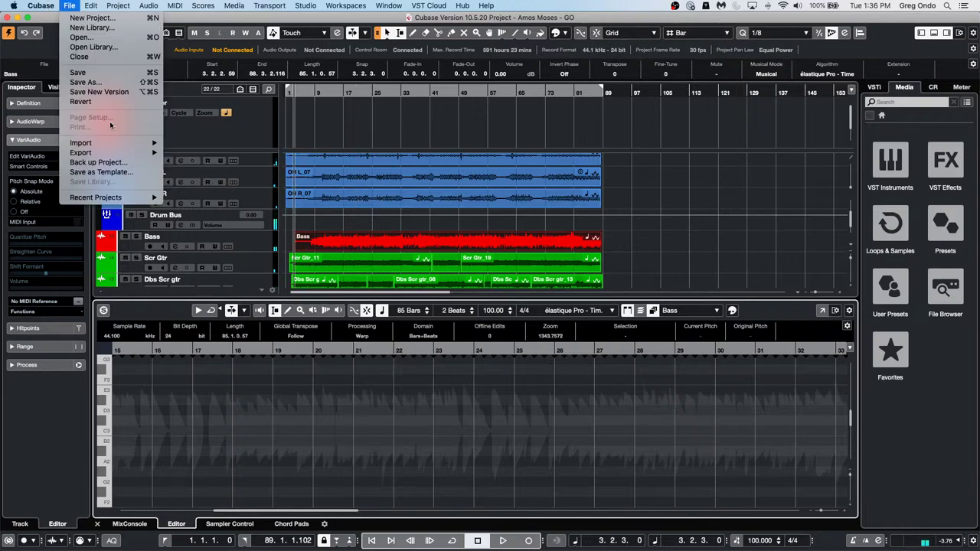
left_click(114, 102)
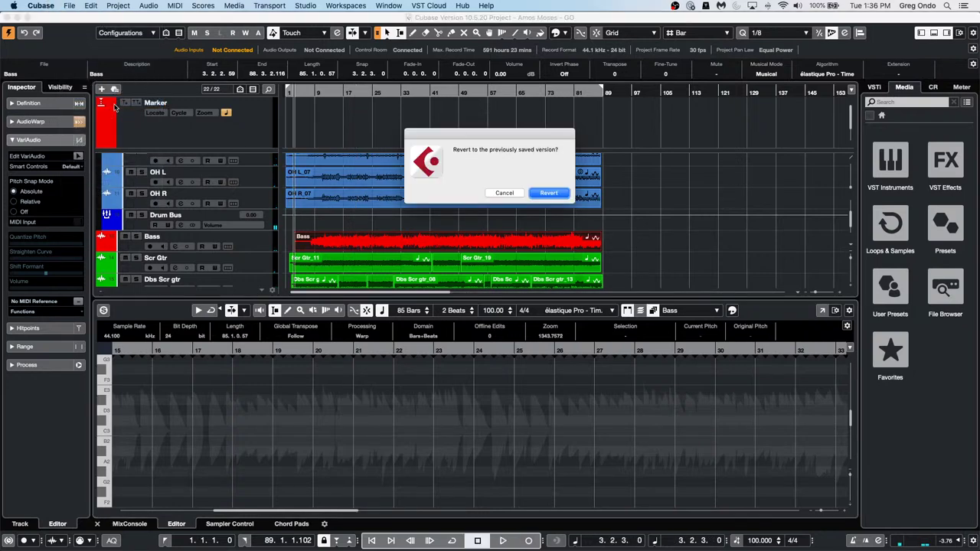
left_click(550, 196)
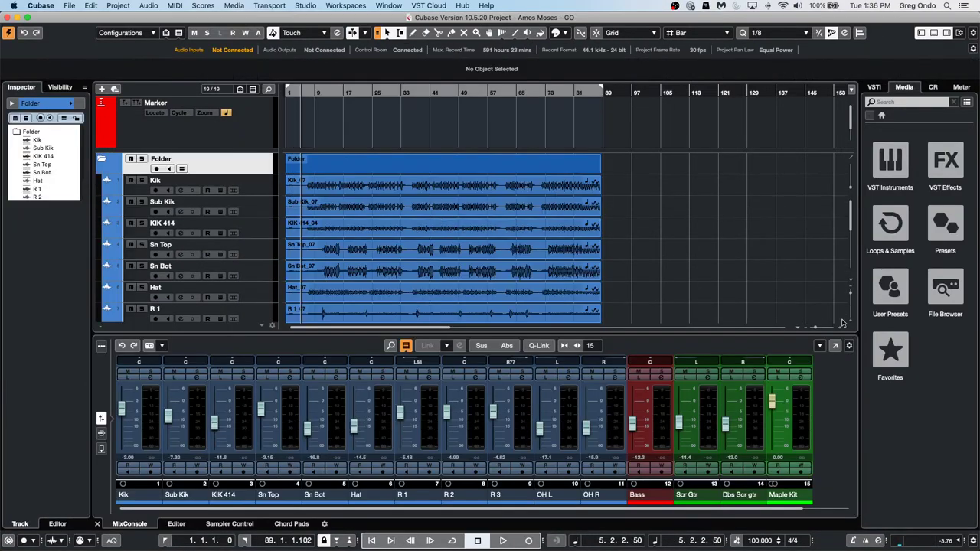
Start playback, view the Stereo Out channel's settings and close them
left_click_drag(659, 508, 863, 518)
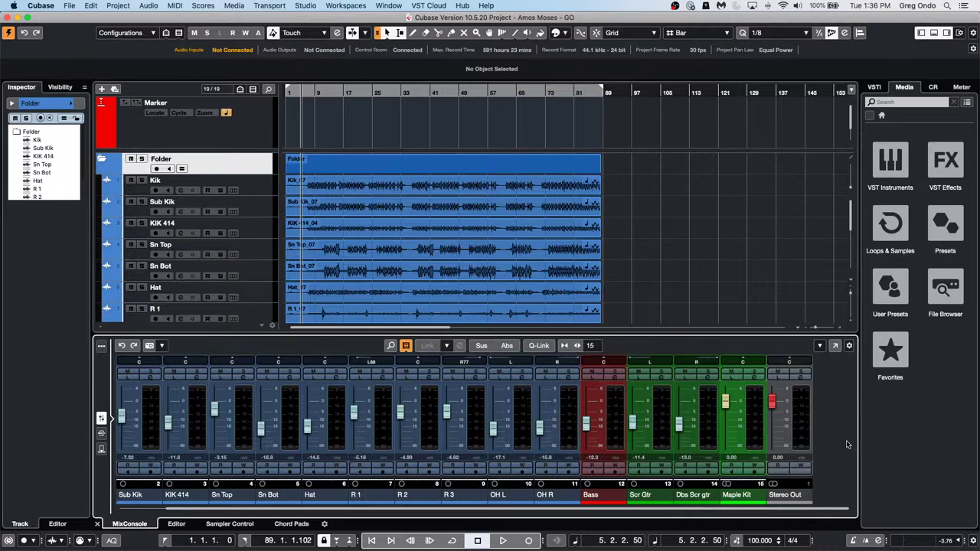
key("space")
left_click(802, 374)
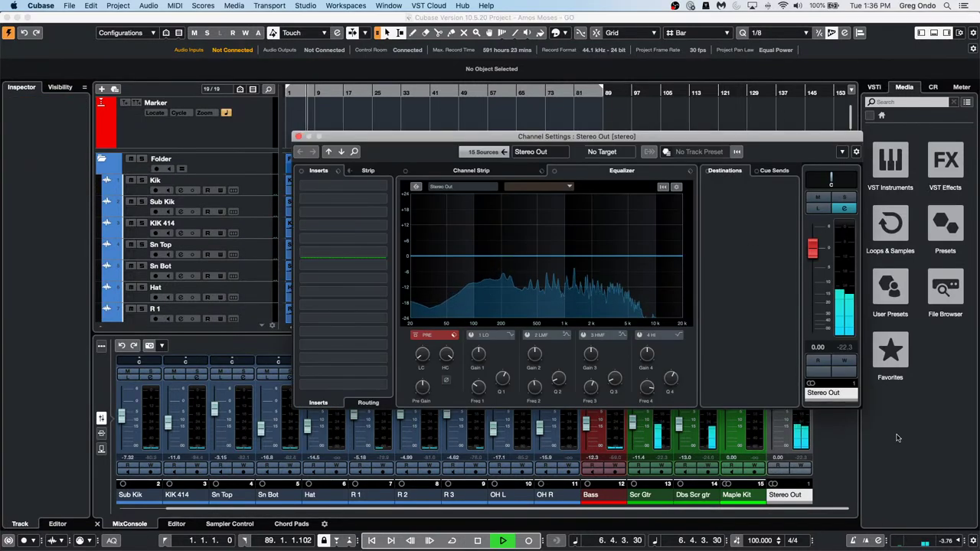
left_click(923, 419)
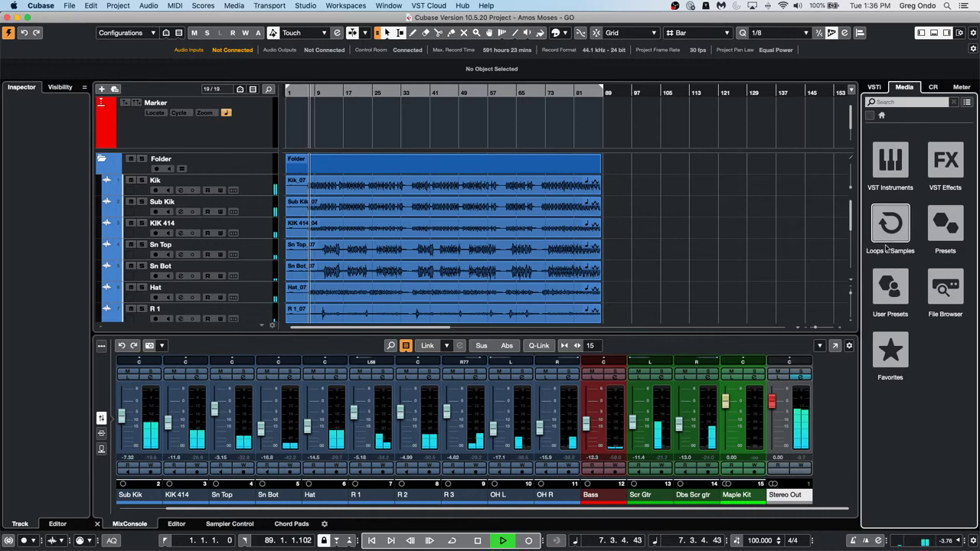
Add a Compressor to the second Control Room monitor insert, with a -32 dB threshold and 8:1 ratio
left_click(935, 87)
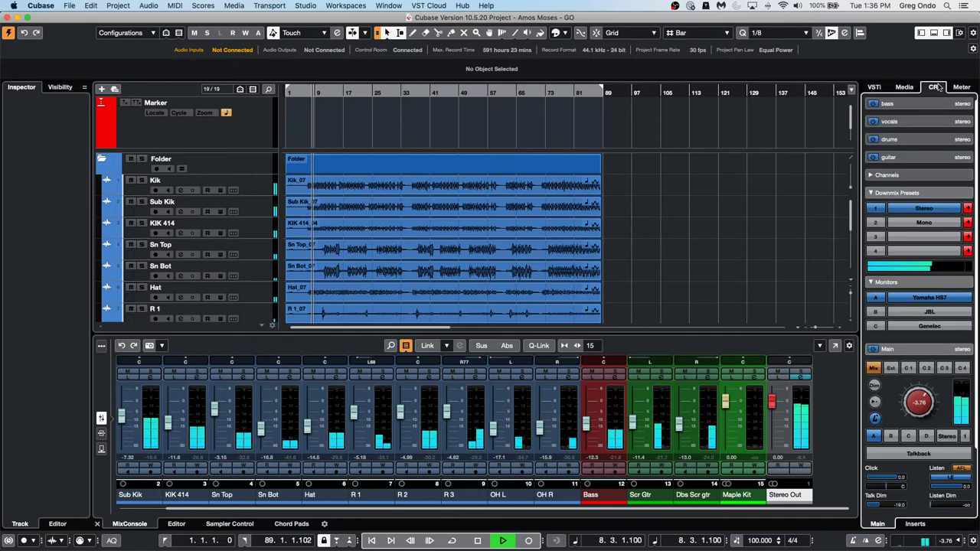
left_click(915, 523)
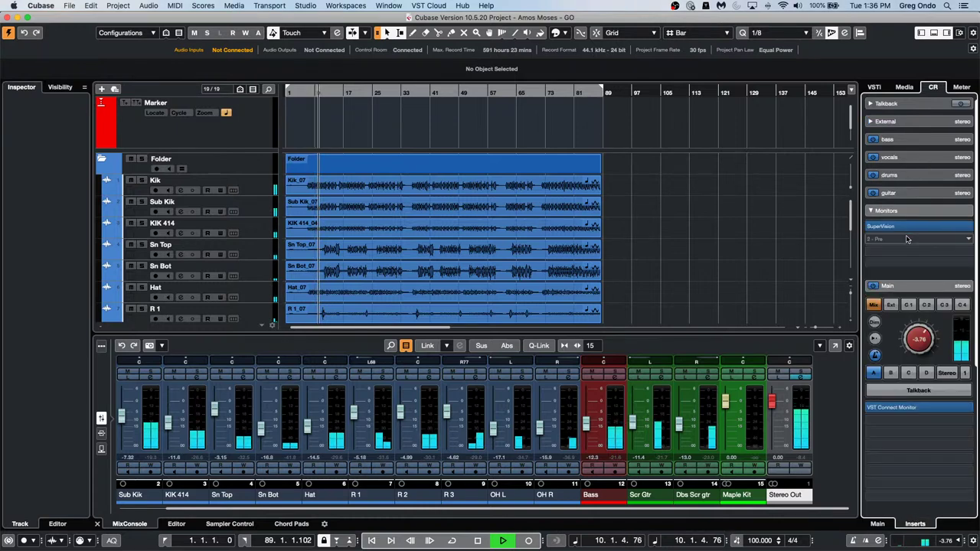
left_click(907, 239)
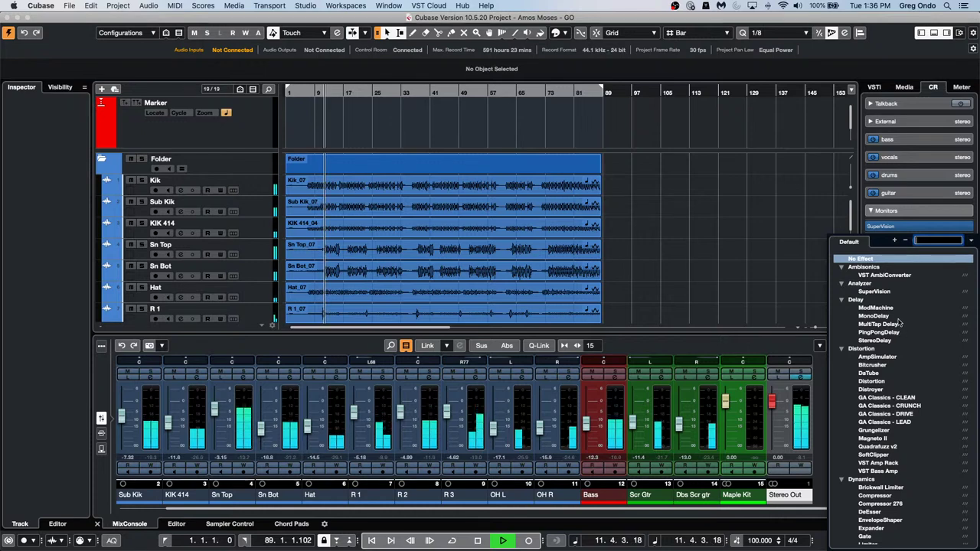
left_click(875, 495)
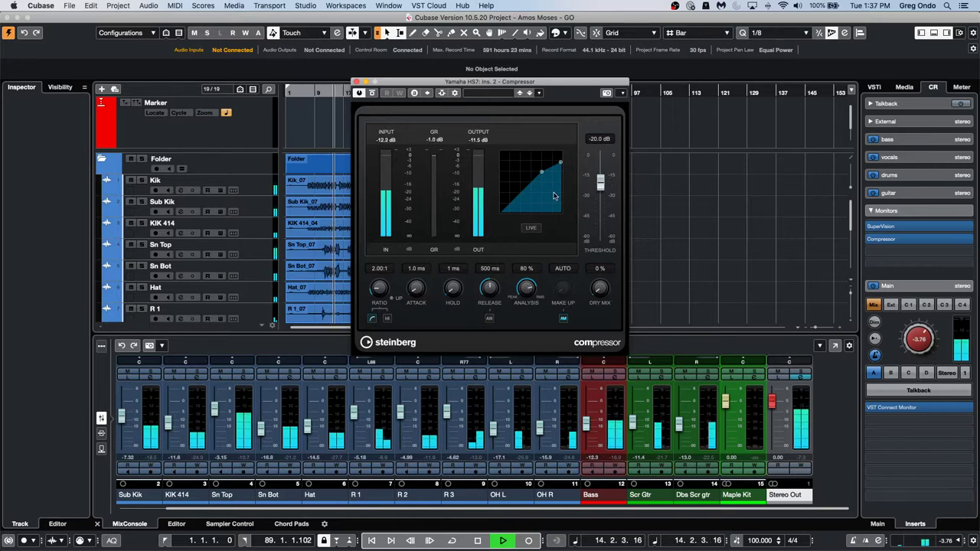
left_click_drag(542, 172, 561, 186)
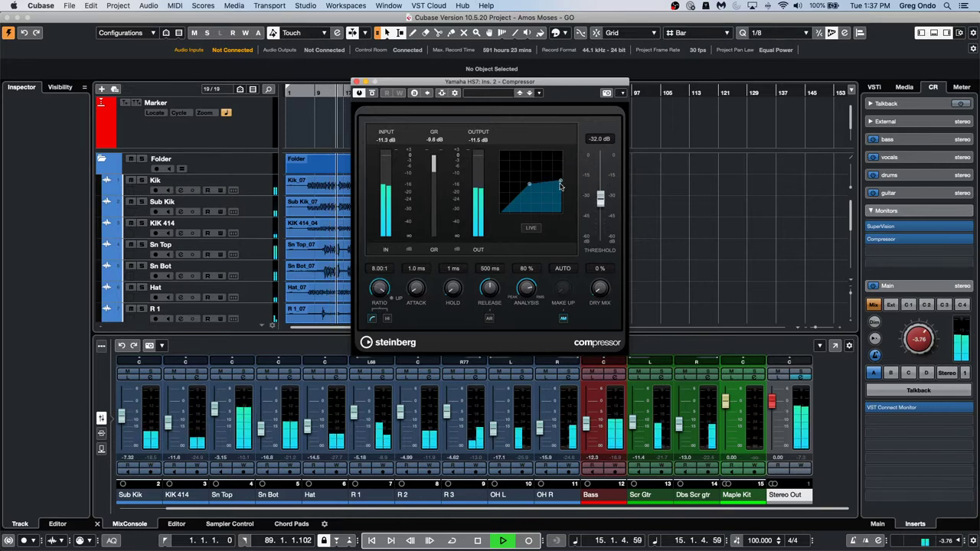
left_click(357, 81)
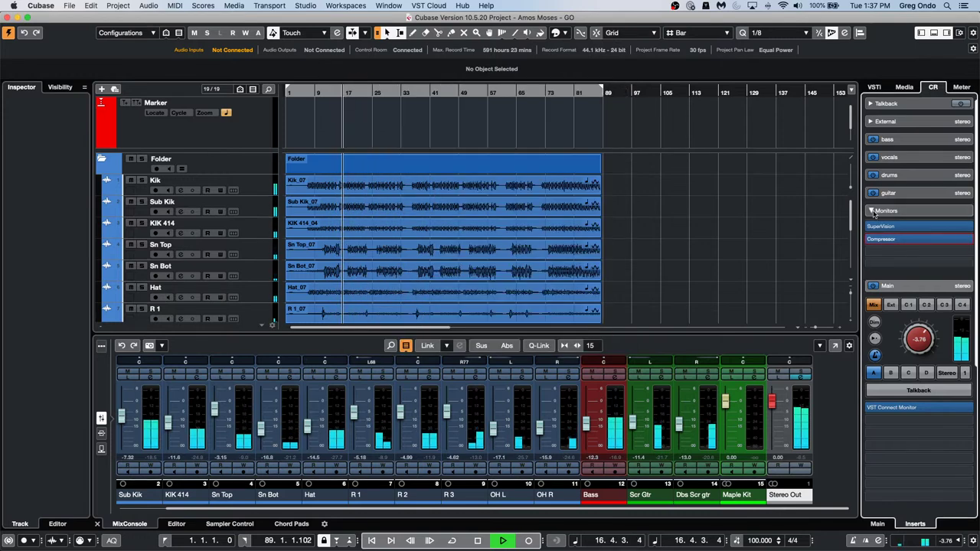
Compare the mix with the monitor Compressor bypassed and active, and stop playback
left_click(919, 239)
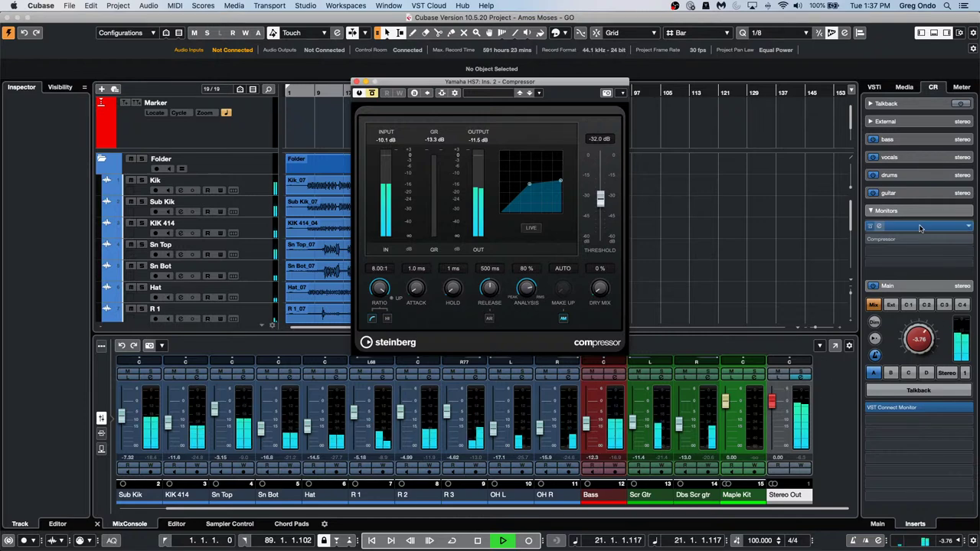
left_click(357, 82)
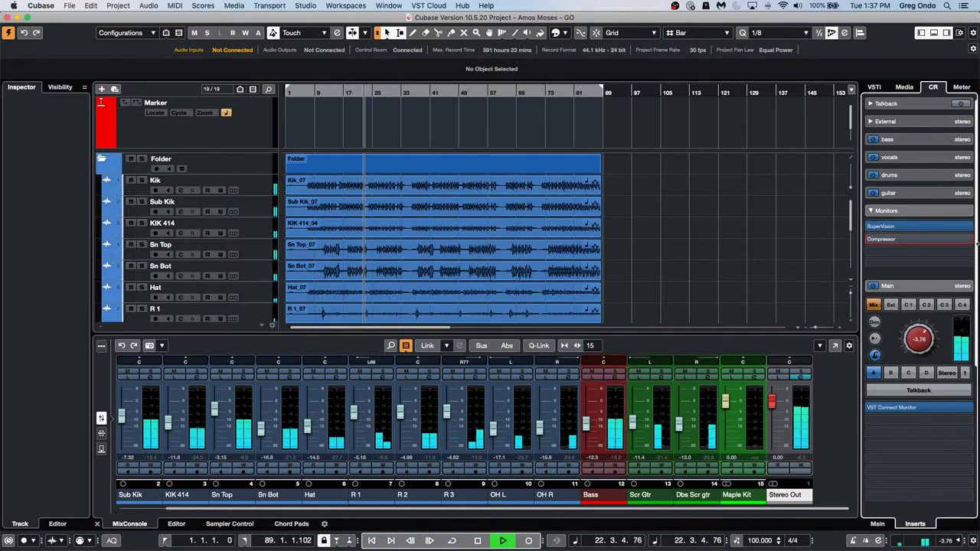
left_click(929, 242)
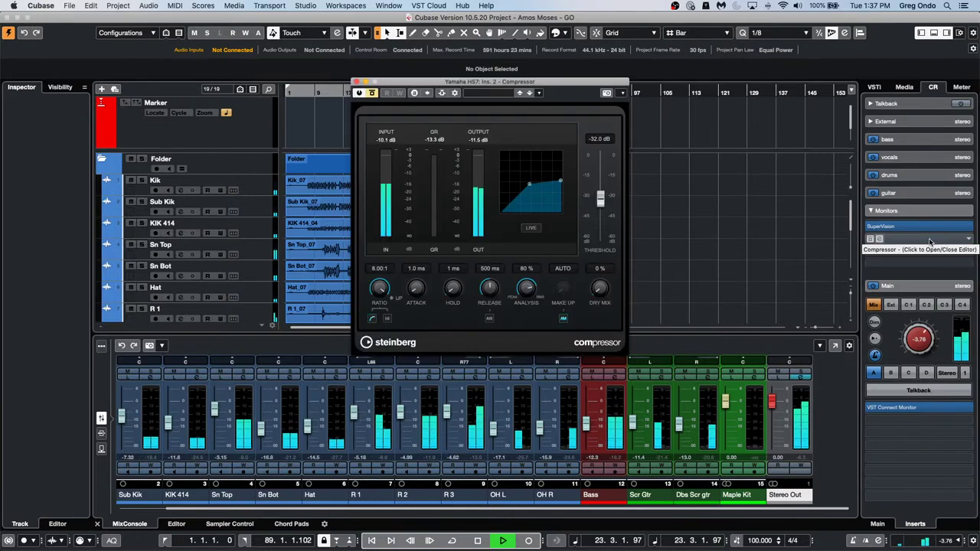
left_click(372, 93)
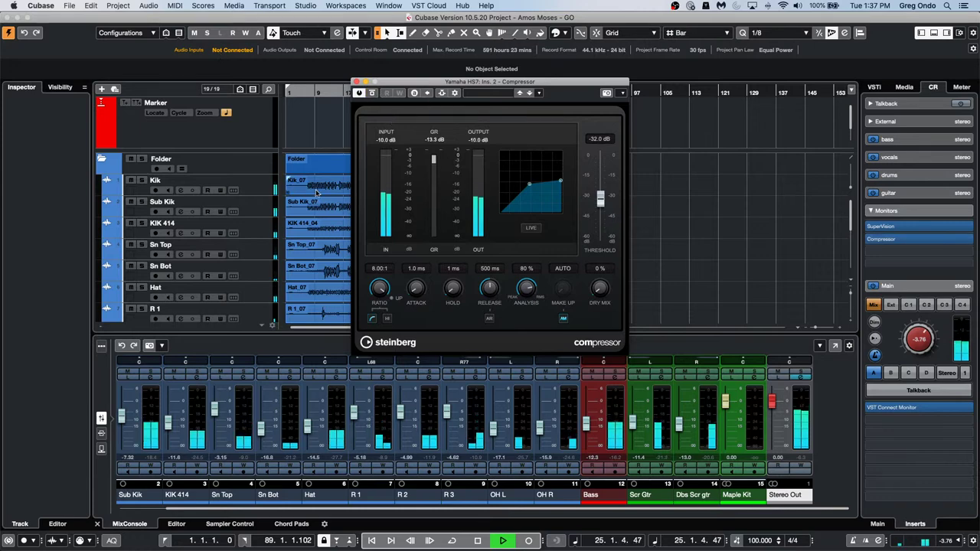
key("space")
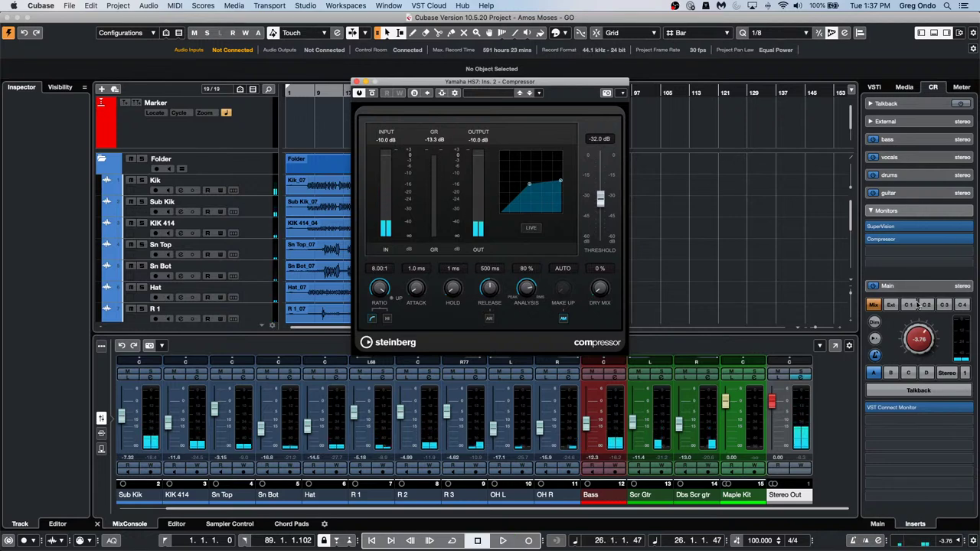
Remove the Compressor from the second monitor insert and view the plug-in choices for the empty slot
left_click(904, 238)
left_click_drag(903, 238, 805, 245)
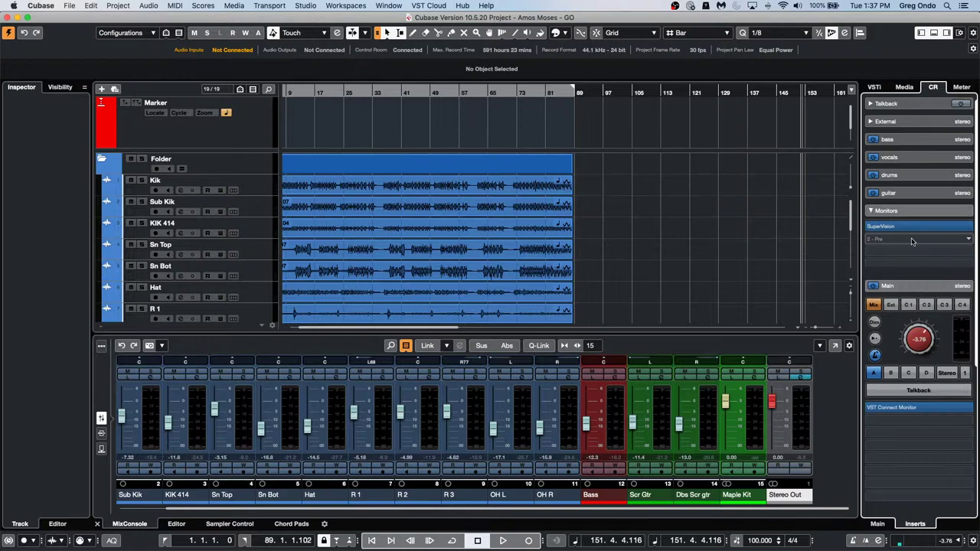
left_click(917, 241)
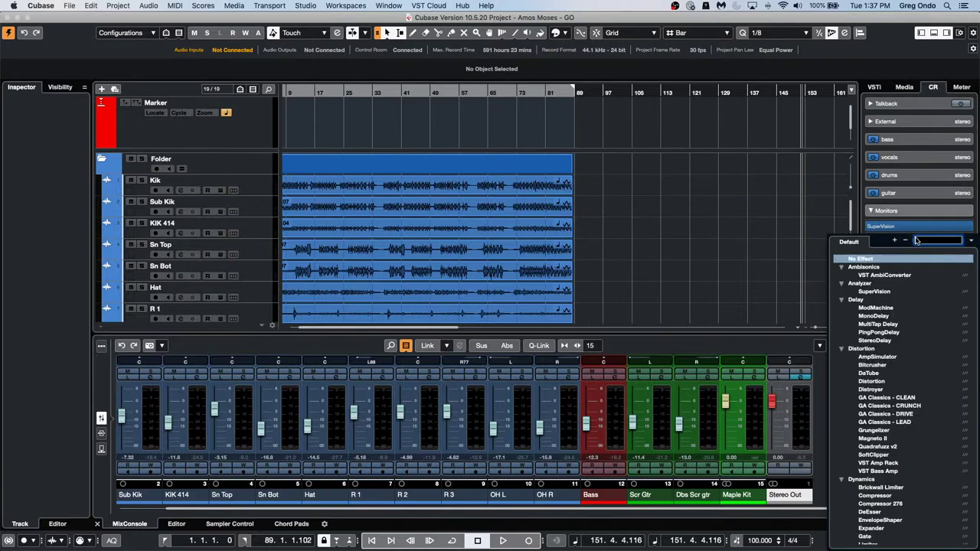
left_click(765, 219)
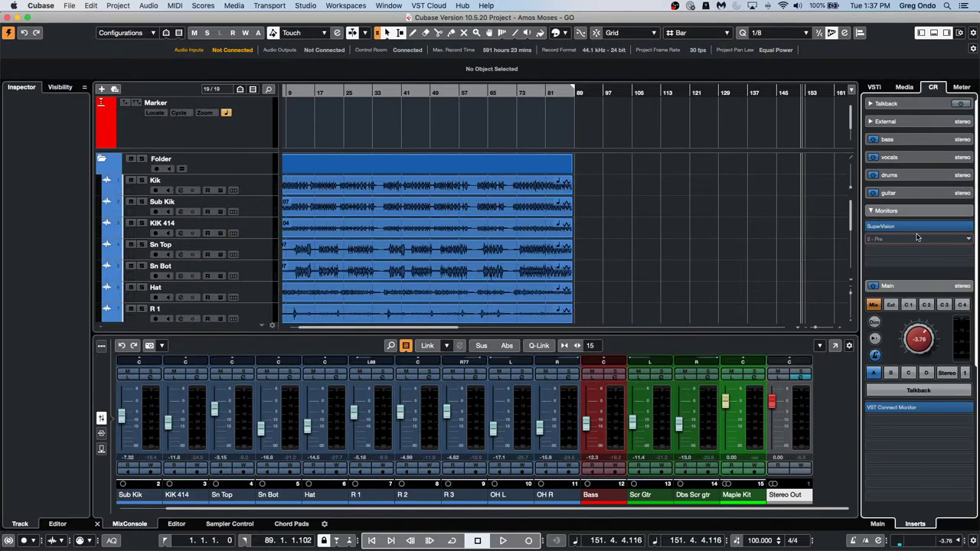
Examine the Stereo Out channel's insert plug-in choices and its Channel Strip modules
left_click(801, 375)
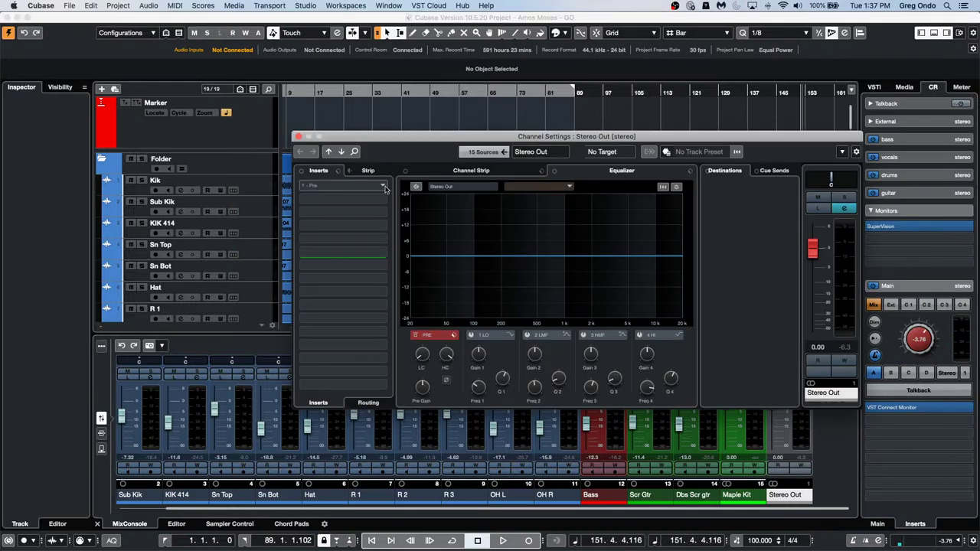
left_click(387, 188)
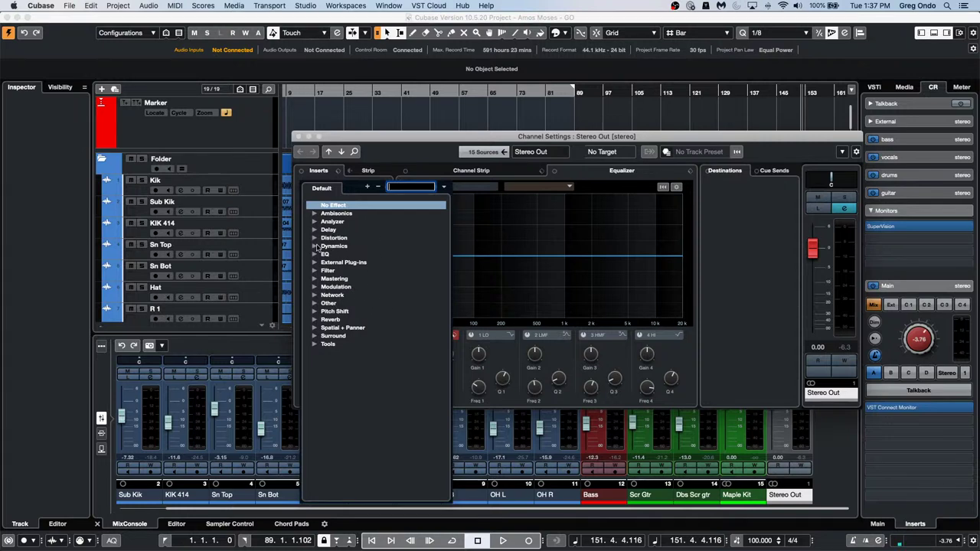
left_click(536, 233)
left_click(471, 170)
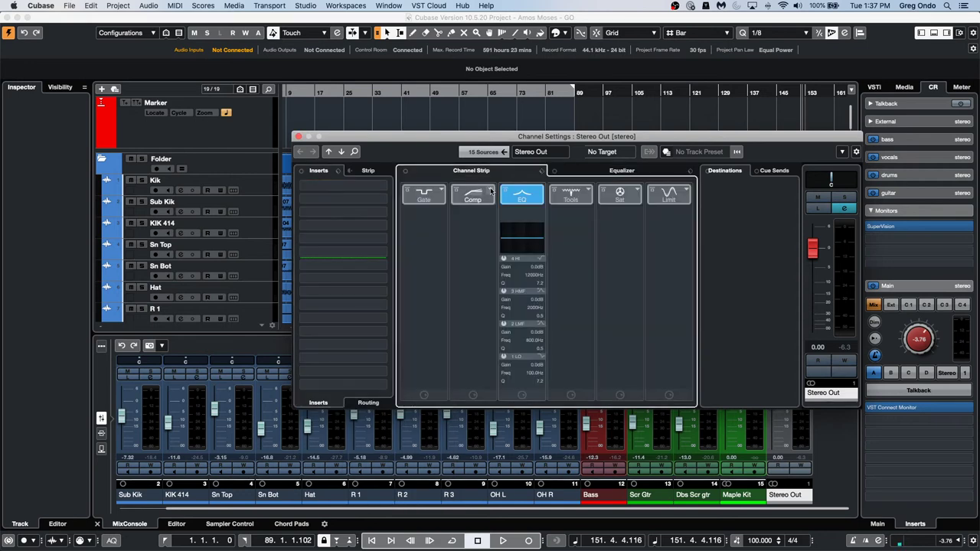
Enable the Compressor in the Stereo Out Channel Strip with a -35.2 dB threshold and 8:1 ratio
left_click(494, 191)
left_click(531, 213)
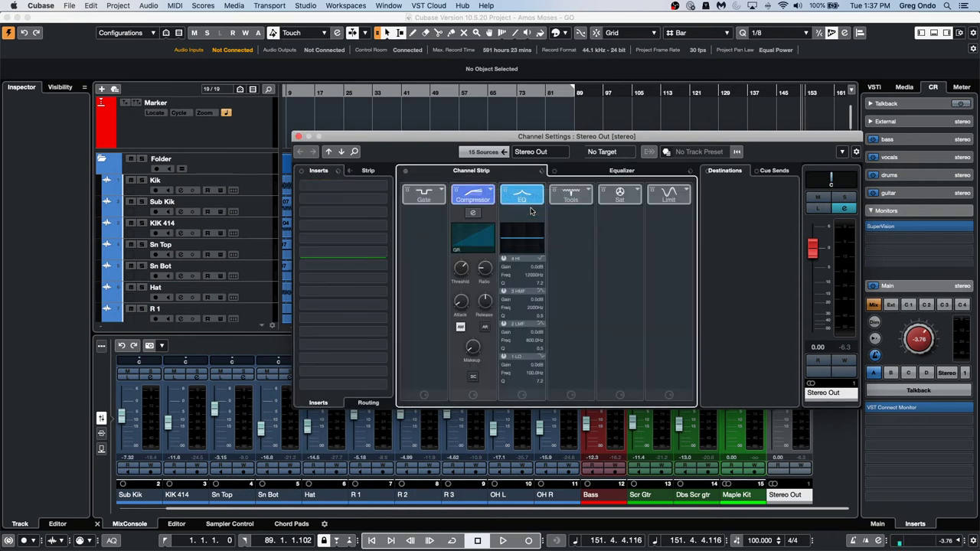
left_click_drag(601, 257, 625, 272)
Play the project from near its beginning and view the Stereo Out Channel Strip Compressor's gain reduction in its detailed view
key("space")
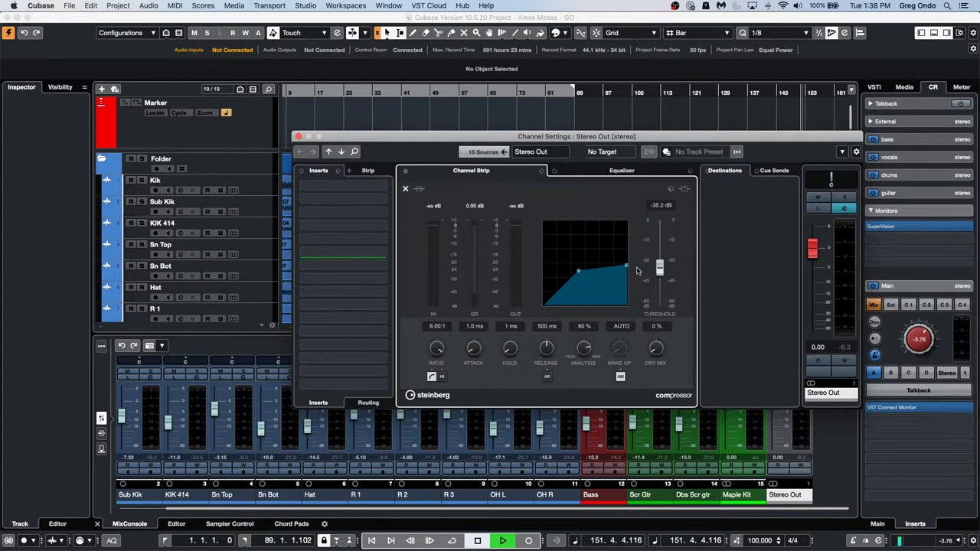
left_click_drag(327, 91, 161, 92)
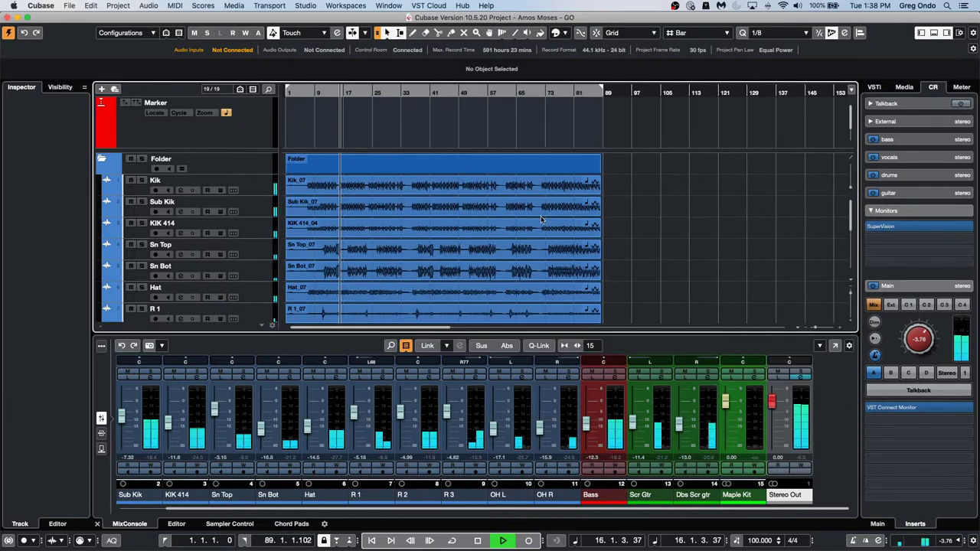
left_click(799, 377)
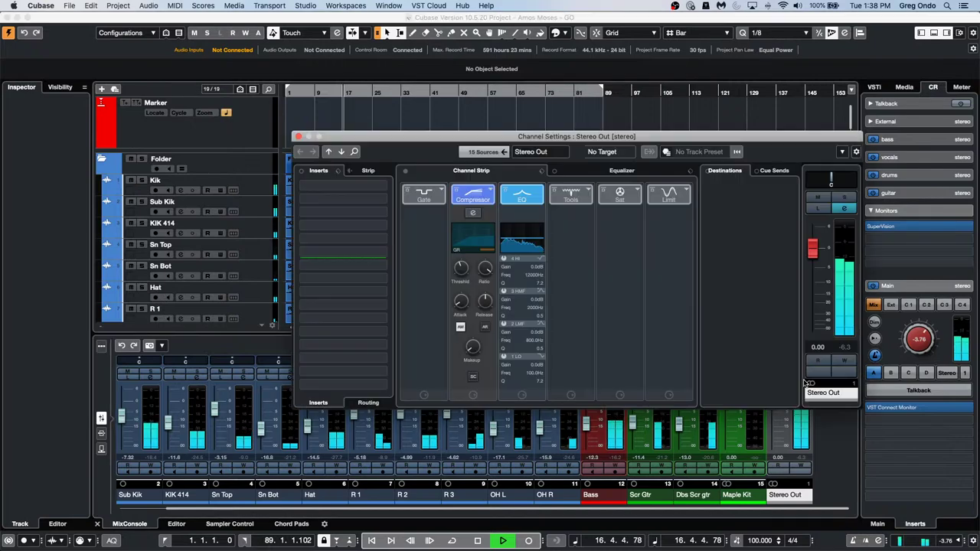
left_click(473, 195)
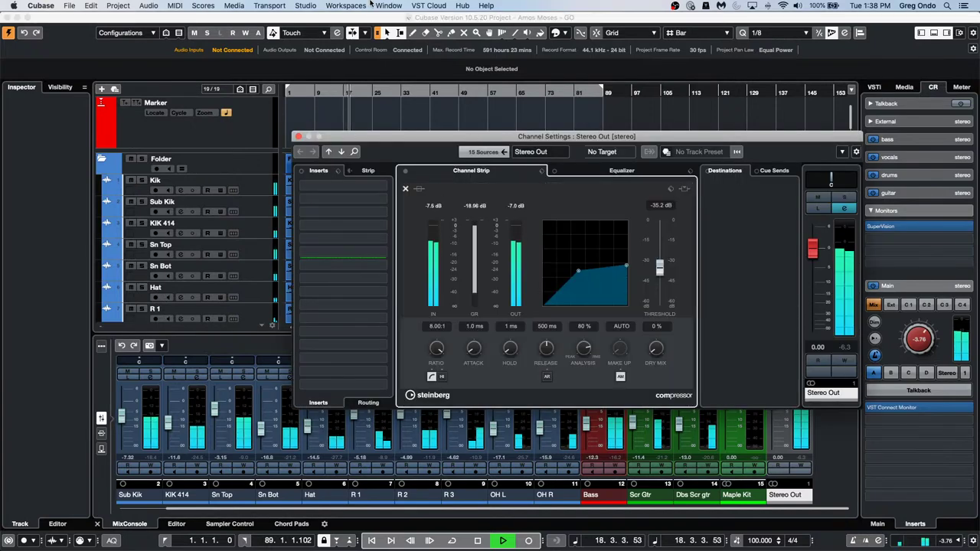
Save the current window layout as a Project Workspace named "gain reduction"
left_click(346, 6)
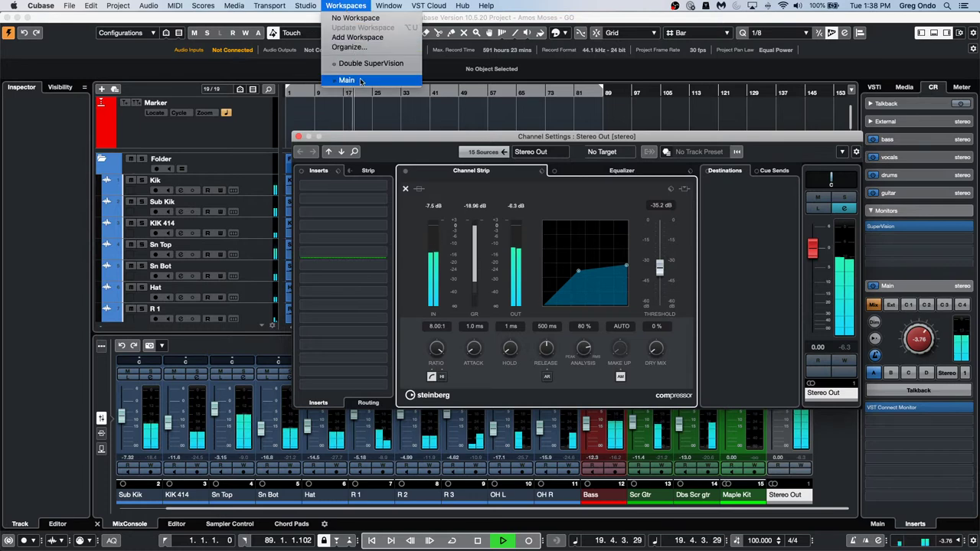
left_click(360, 37)
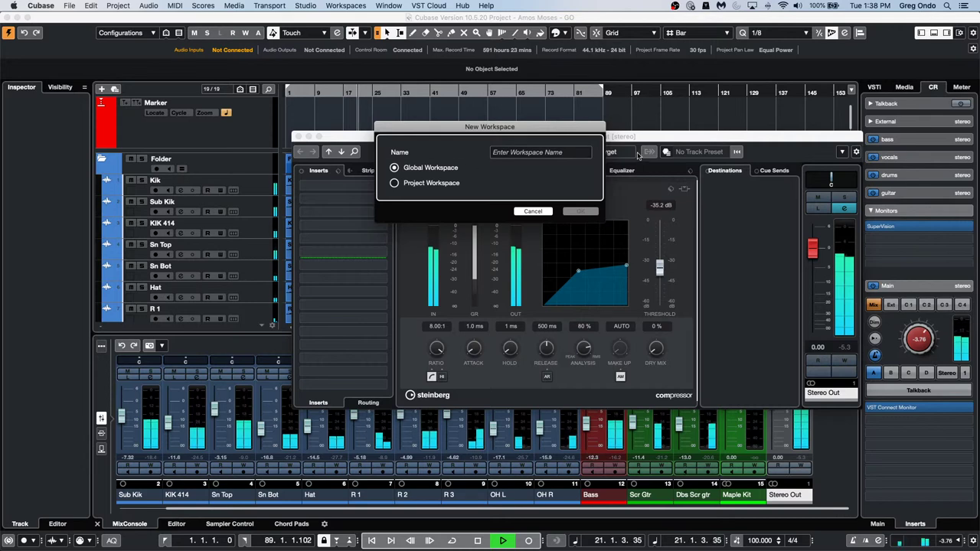
left_click(404, 184)
left_click(528, 153)
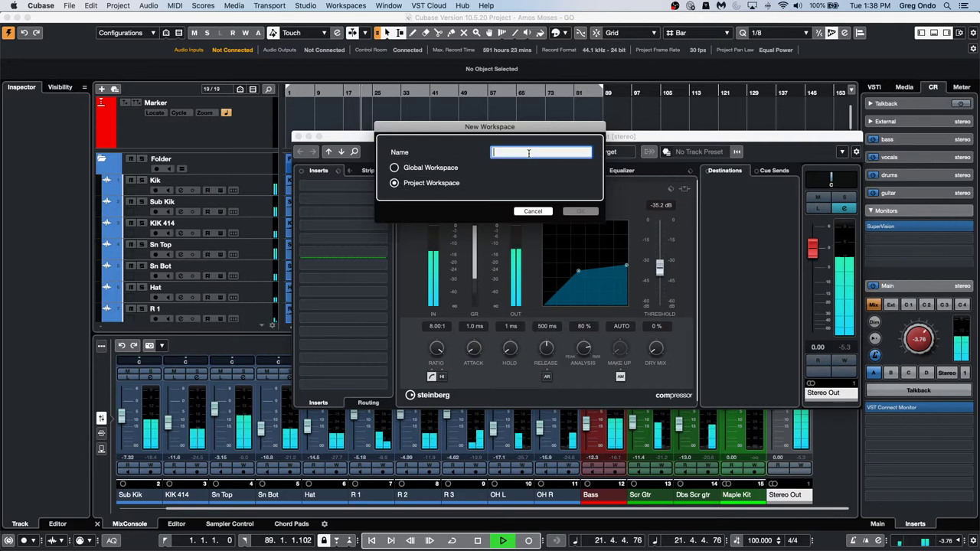
type("ga")
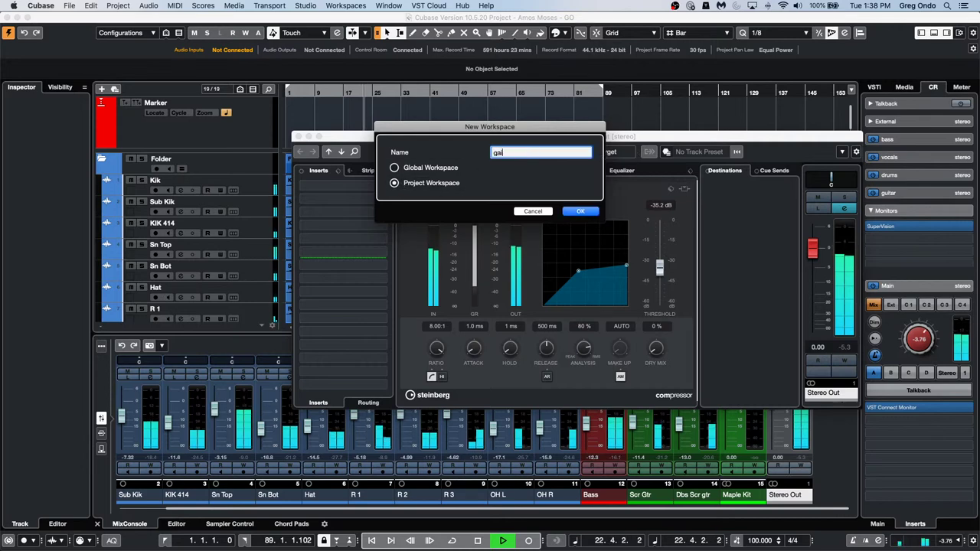
type("in redu")
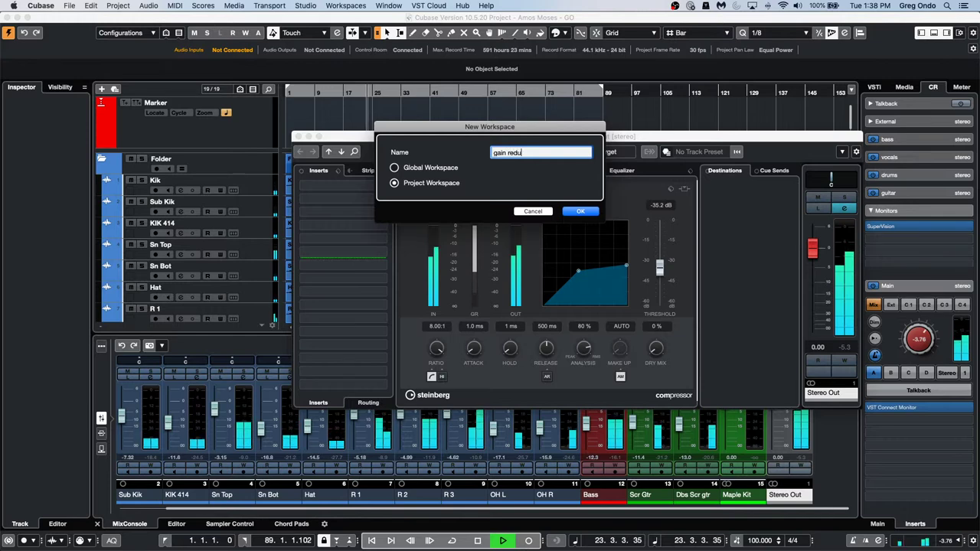
type("ction")
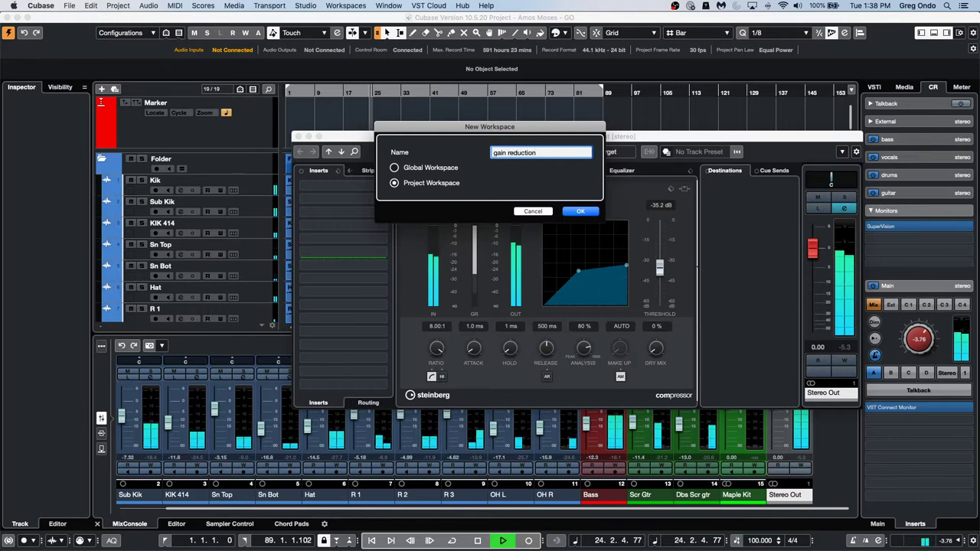
key("Return")
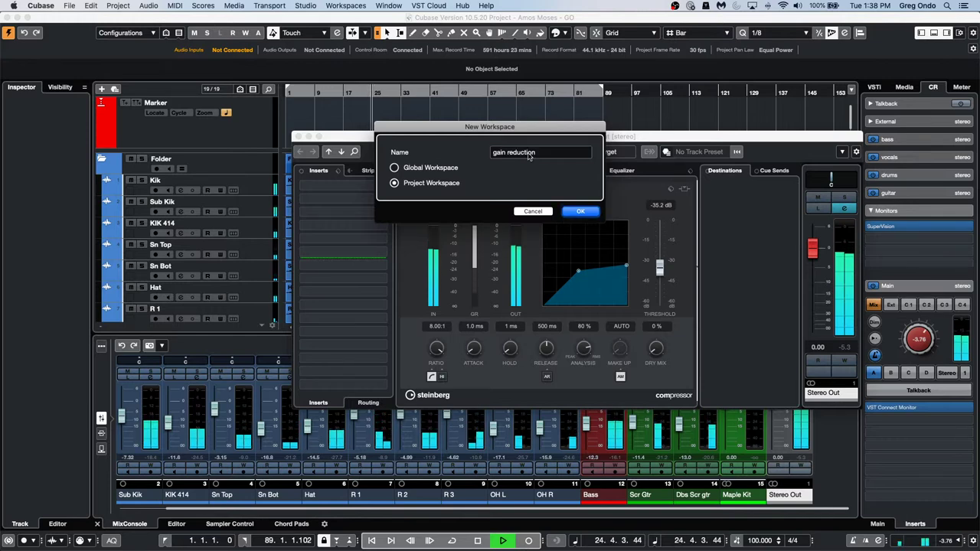
left_click(580, 210)
Close the Stereo Out settings, recall the "gain reduction" workspace to check the Compressor, and close the settings and stop playback
left_click(297, 137)
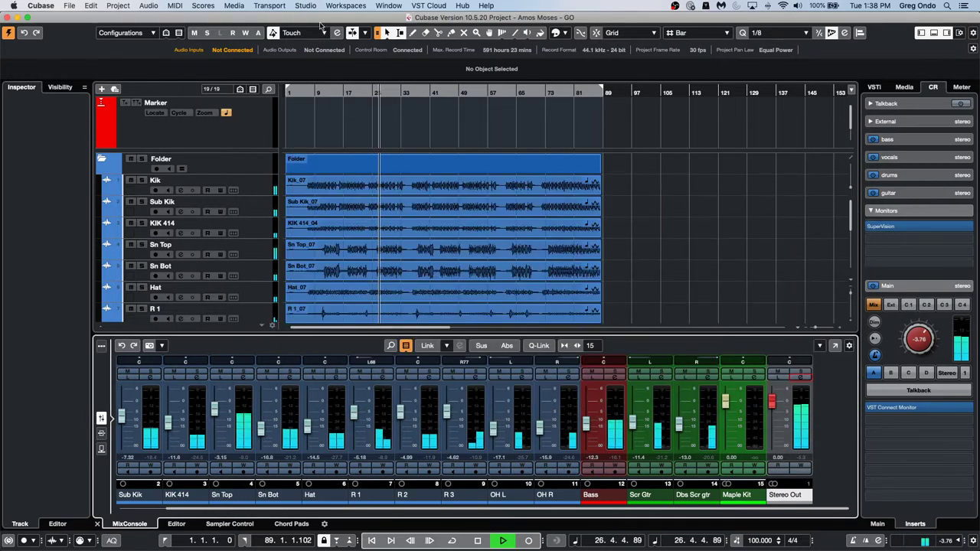
left_click(346, 5)
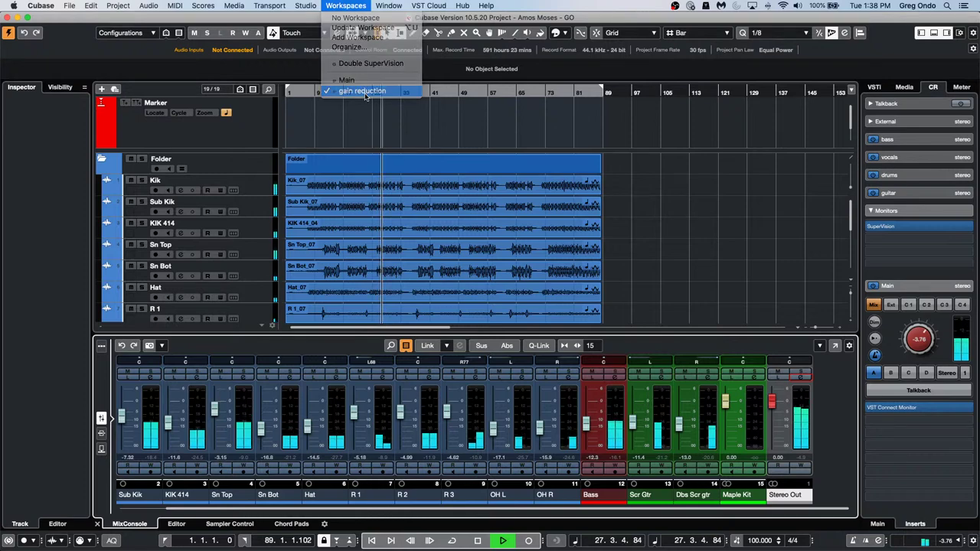
left_click(360, 90)
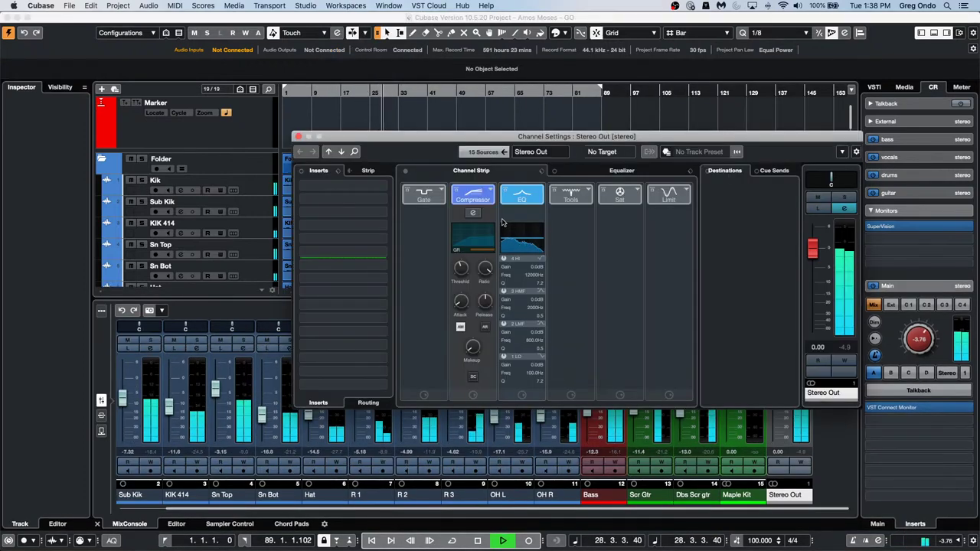
left_click(472, 194)
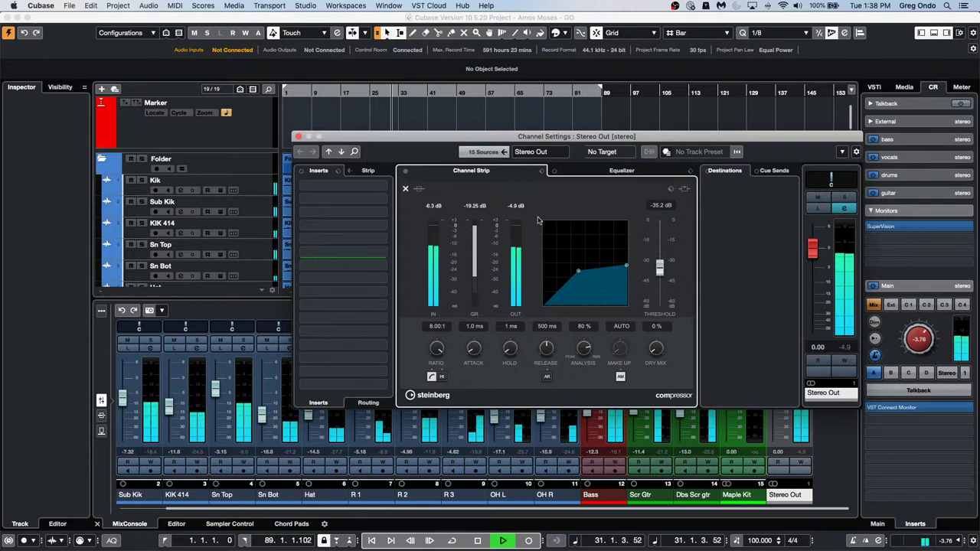
left_click(298, 137)
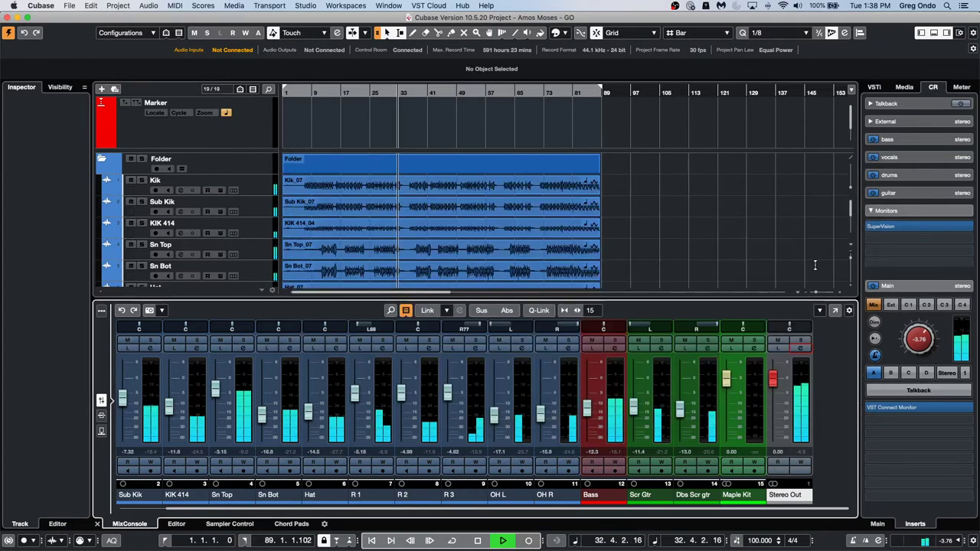
key("space")
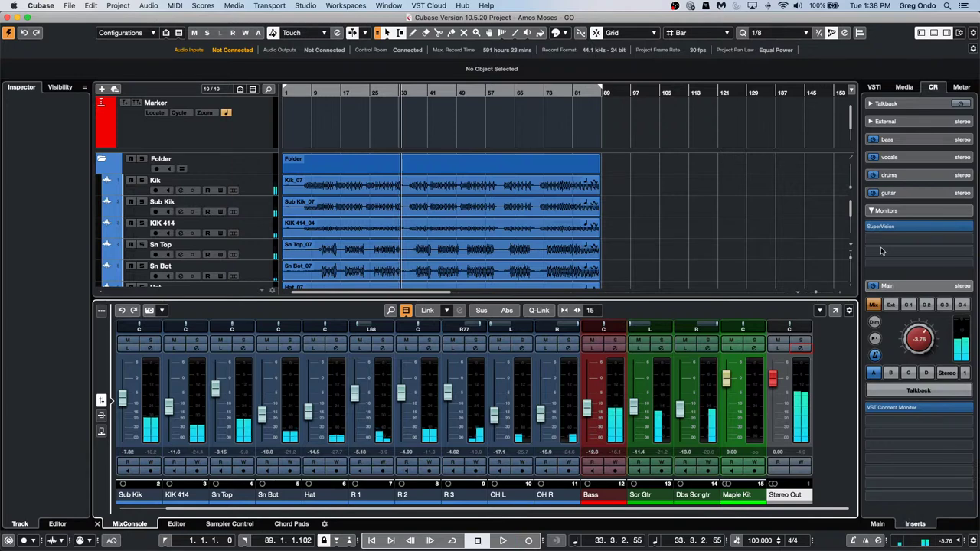
Show the Control Room's main section and examine the Steinberg UR24C's ports and CoreAudio buffer settings in Studio Setup
mouse_move(935, 230)
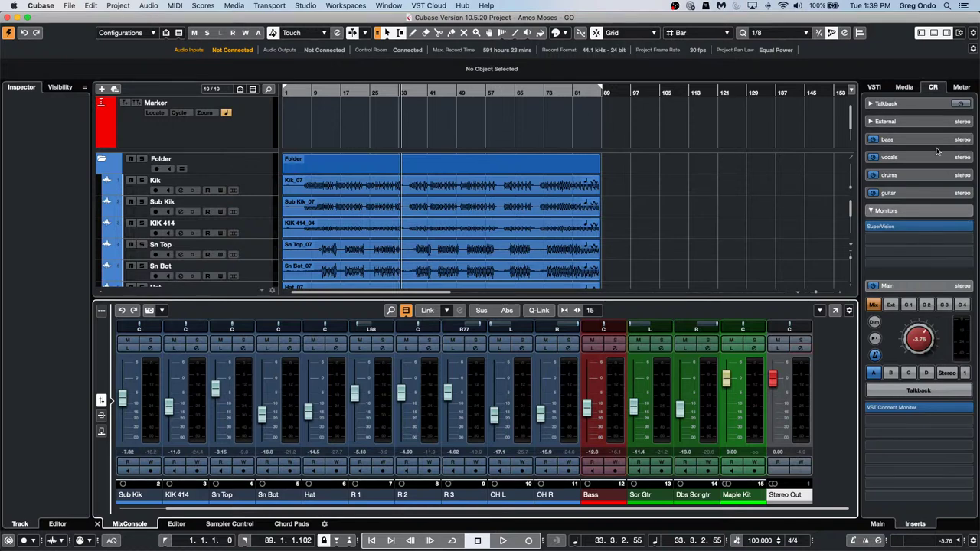
left_click(877, 523)
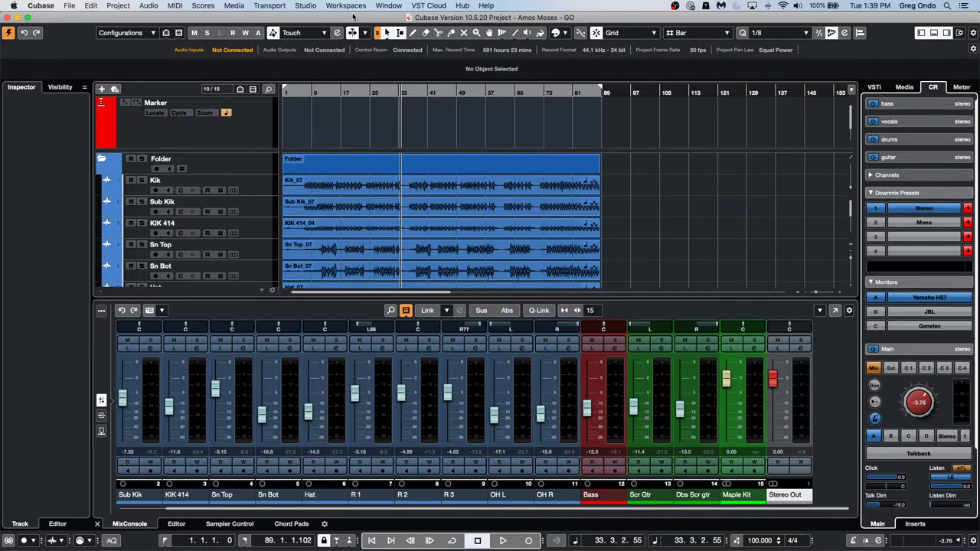
left_click(313, 6)
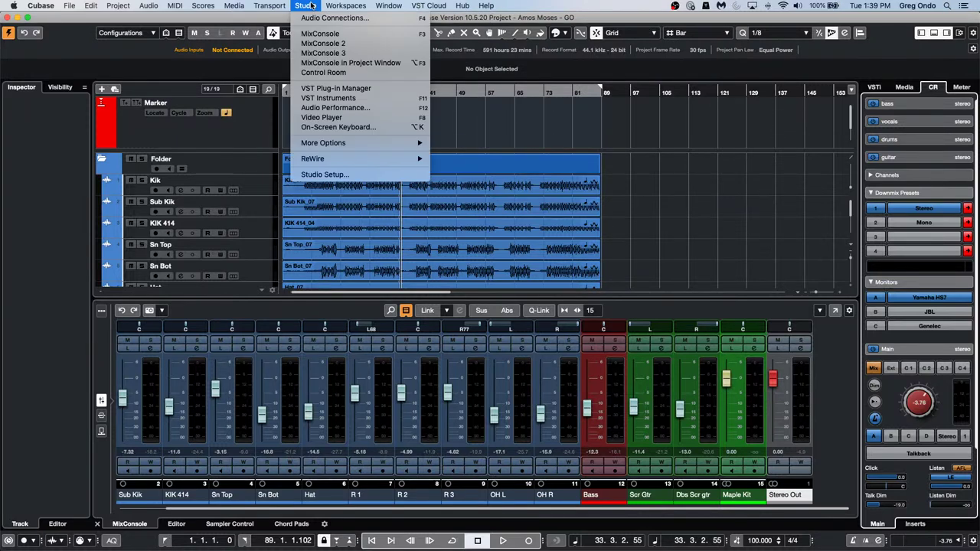
left_click(326, 171)
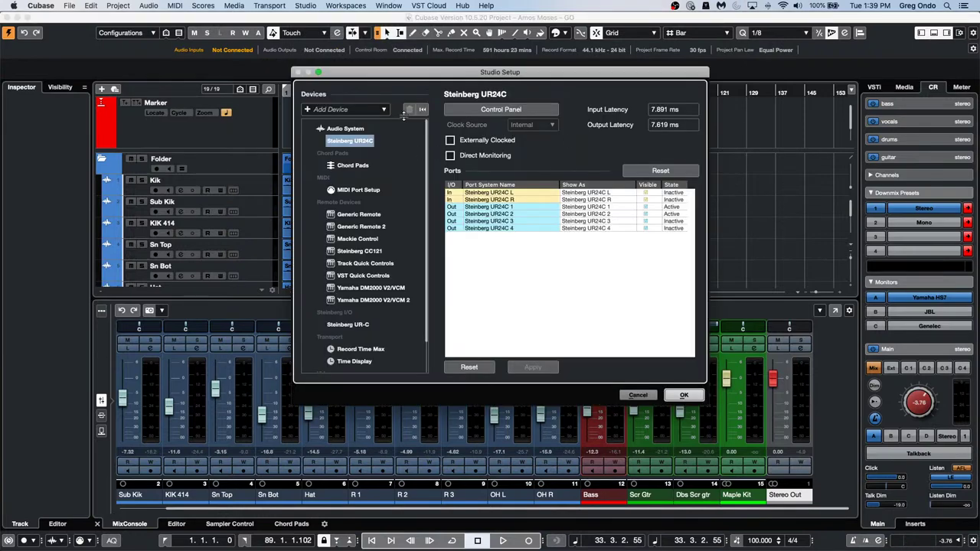
left_click(349, 129)
left_click(350, 141)
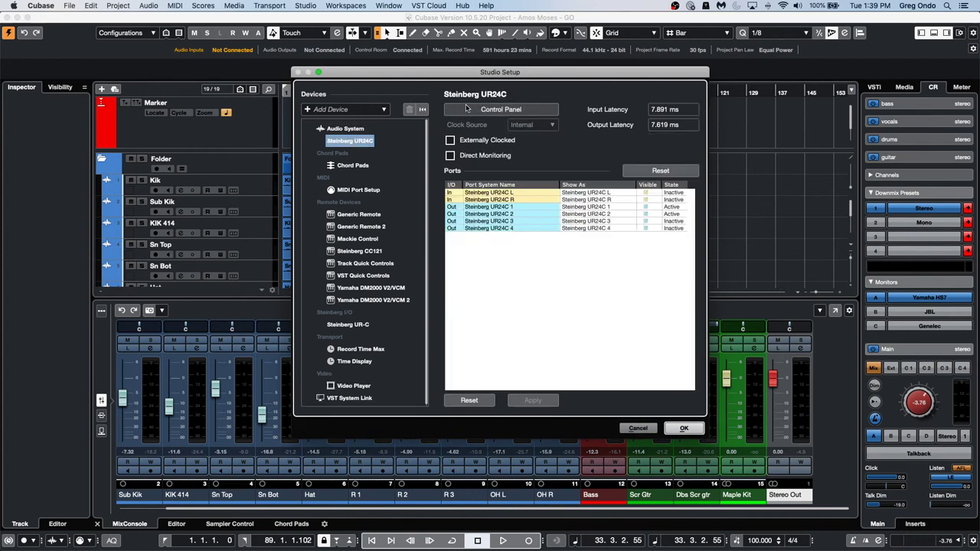
left_click(524, 109)
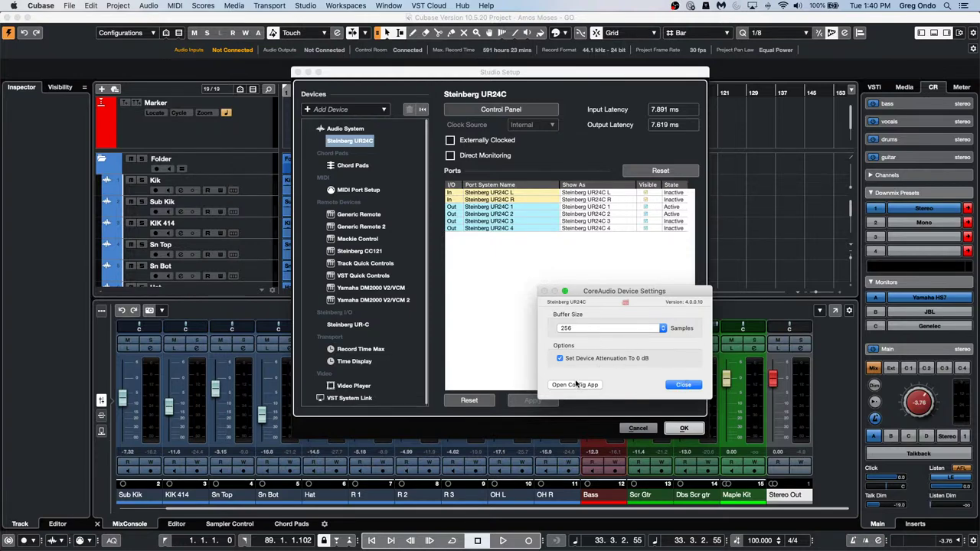
left_click(682, 385)
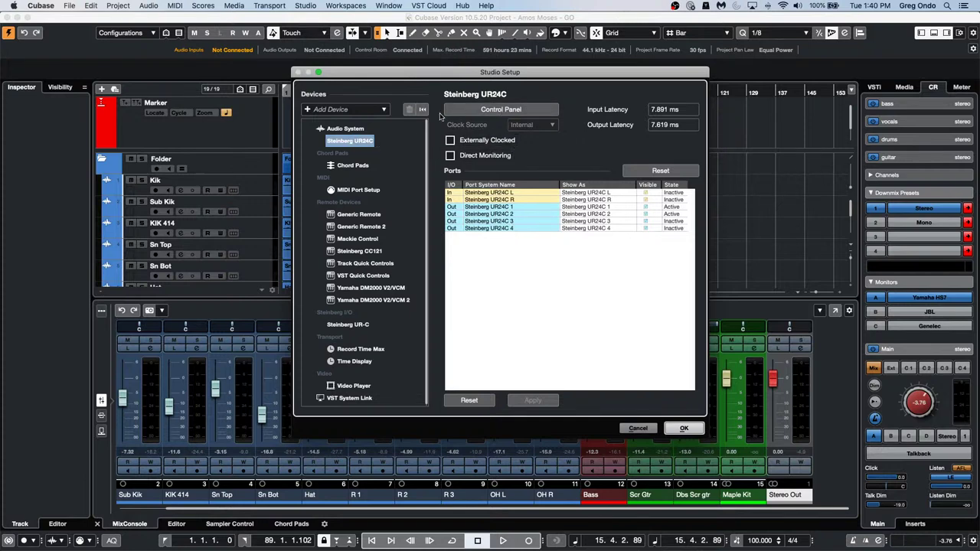
Review the available ASIO drivers and the UR24C's buffer size settings, and close Studio Setup
left_click(346, 128)
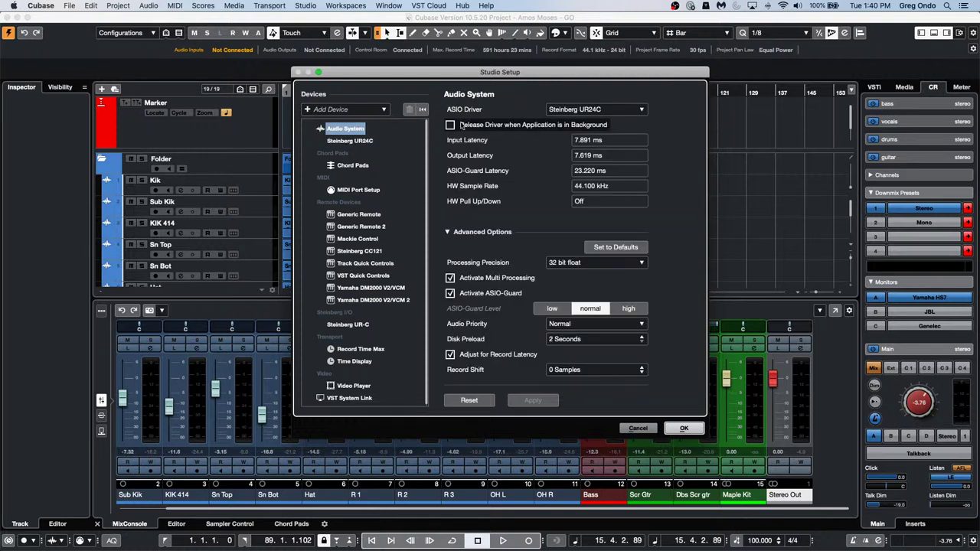
left_click(620, 111)
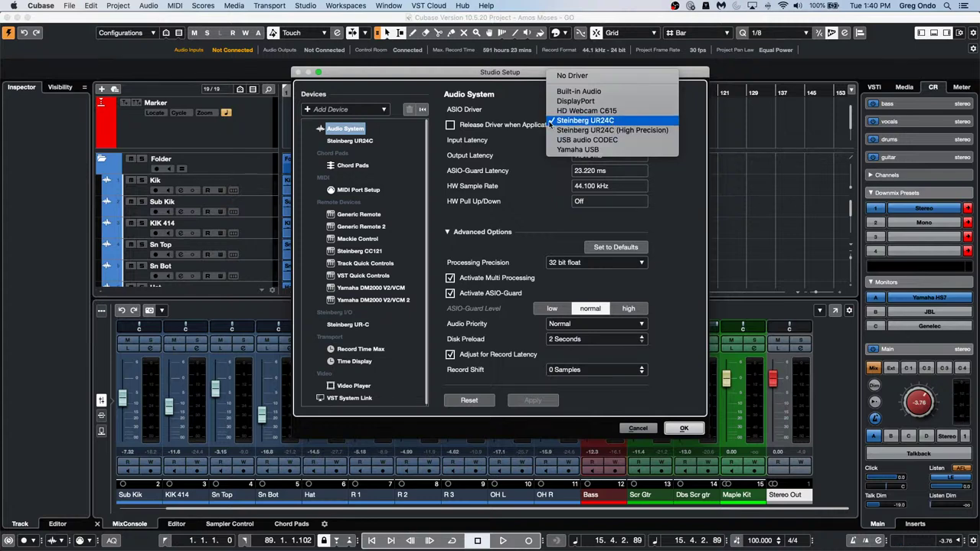
left_click(533, 91)
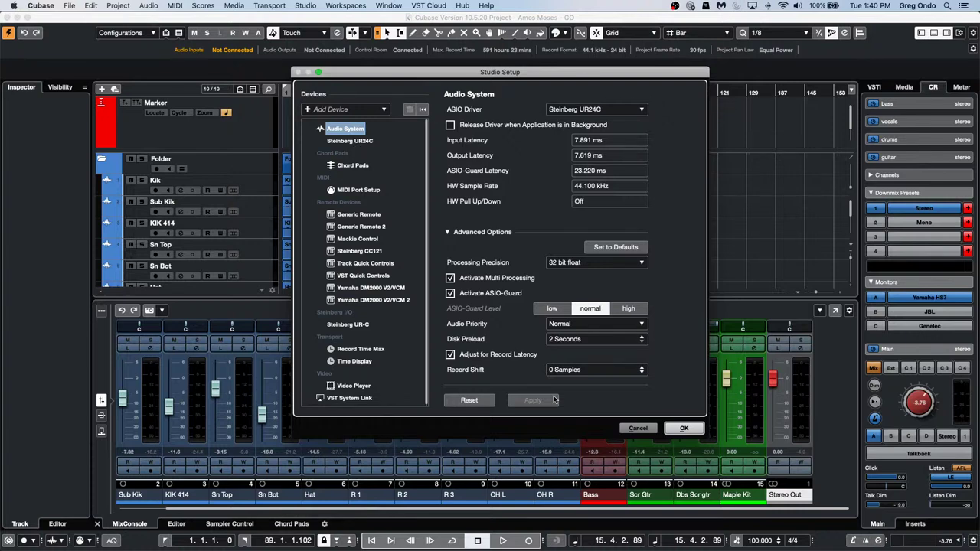
left_click(363, 142)
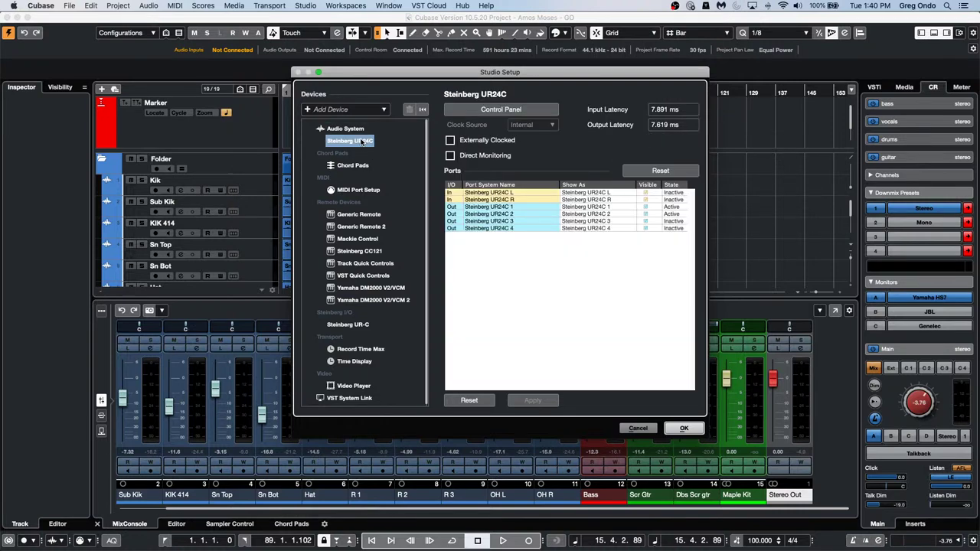
left_click(475, 111)
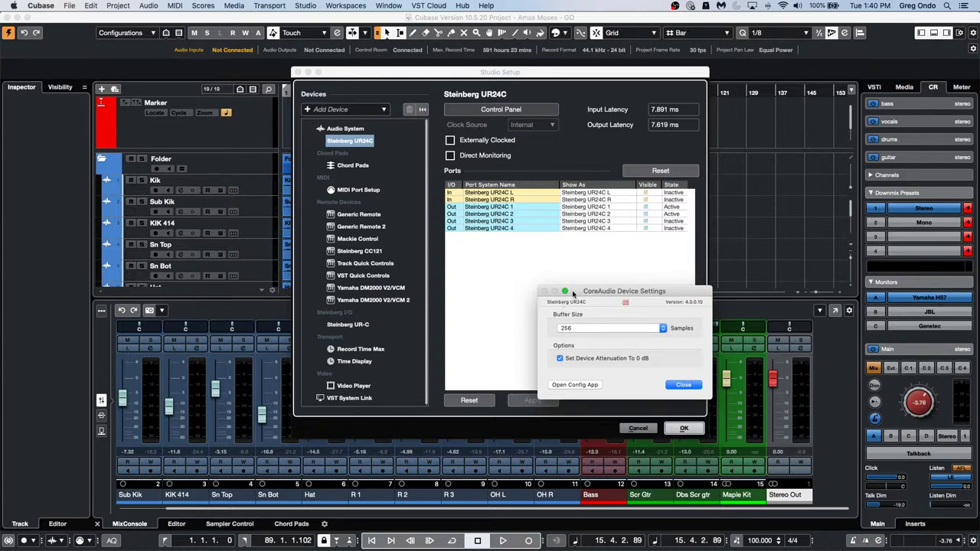
left_click(683, 385)
left_click(684, 429)
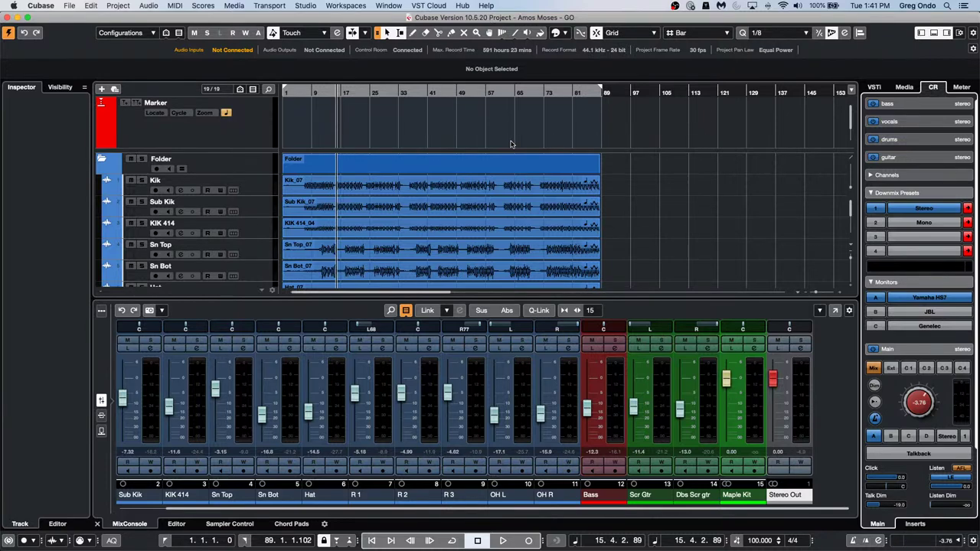
key("i")
key("KP_Add")
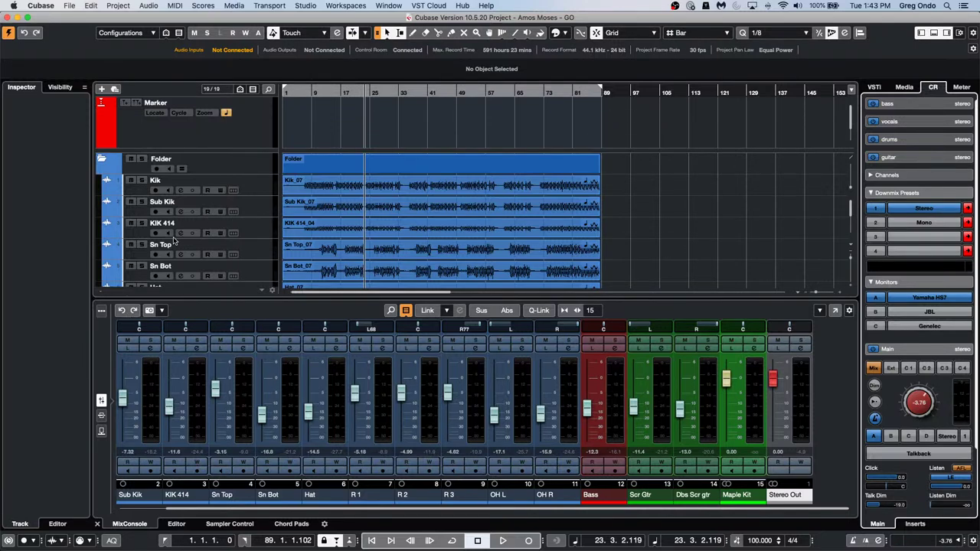
Bring up the "beatles stones t" project and view the first Chord Track event at bar 2 in the chord editor
left_click(387, 5)
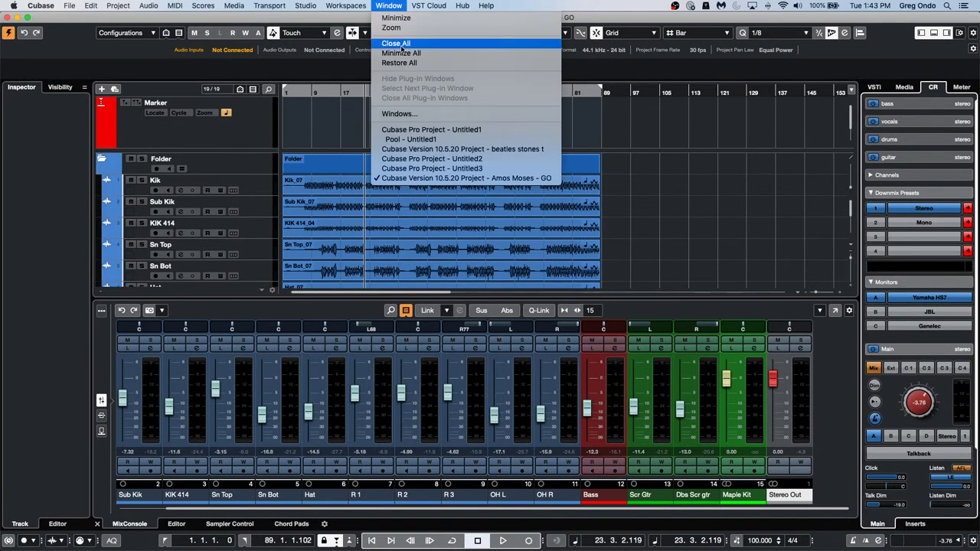
left_click(441, 148)
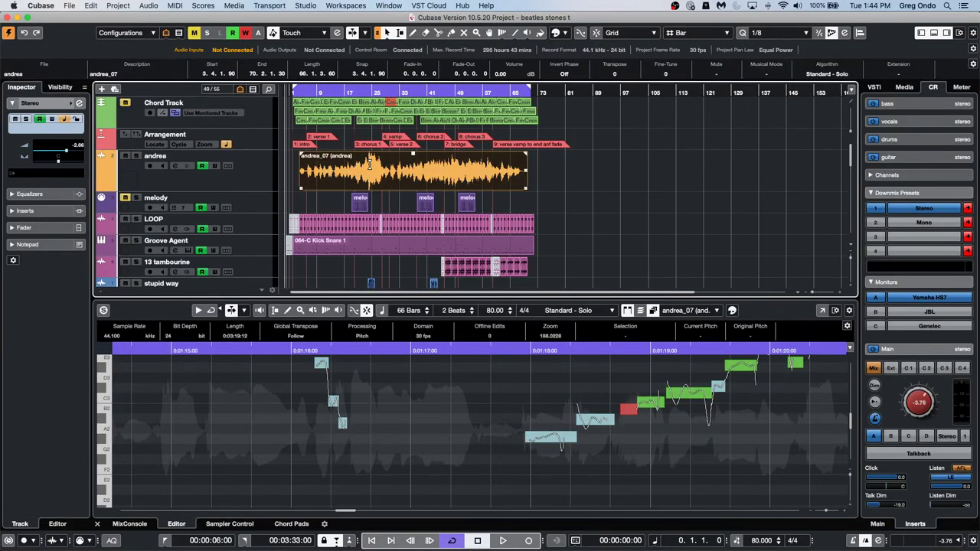
left_click_drag(308, 96, 249, 98)
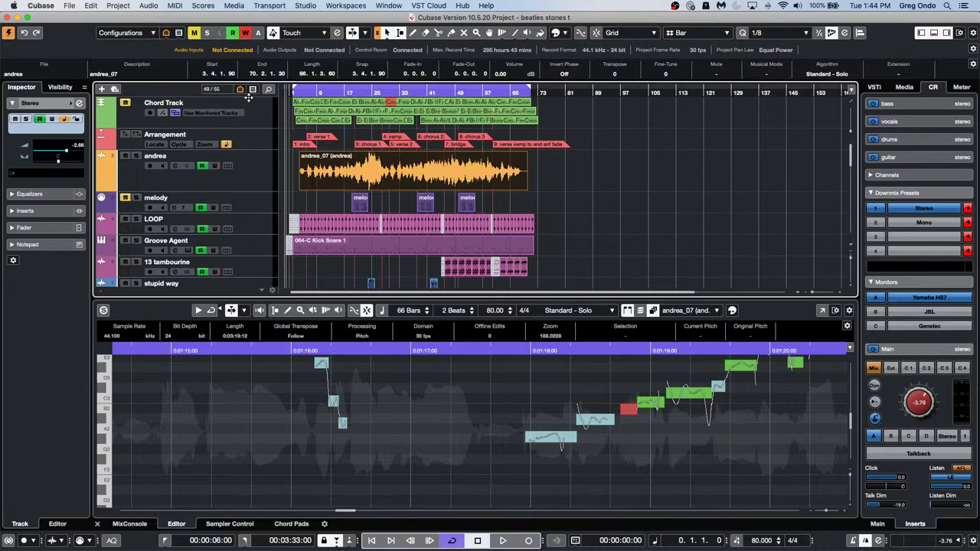
key("h")
key("h")
key("h")
key("h")
key("h")
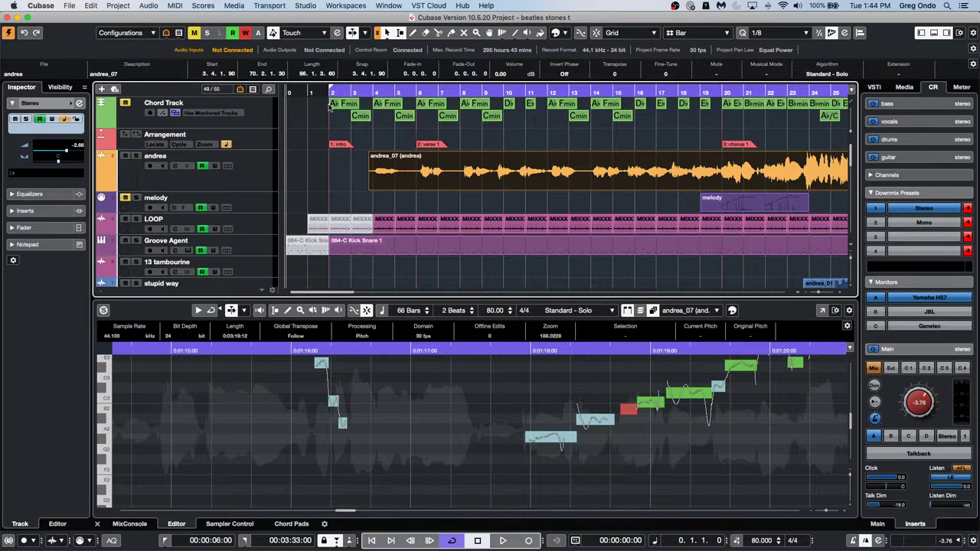
double_click(333, 105)
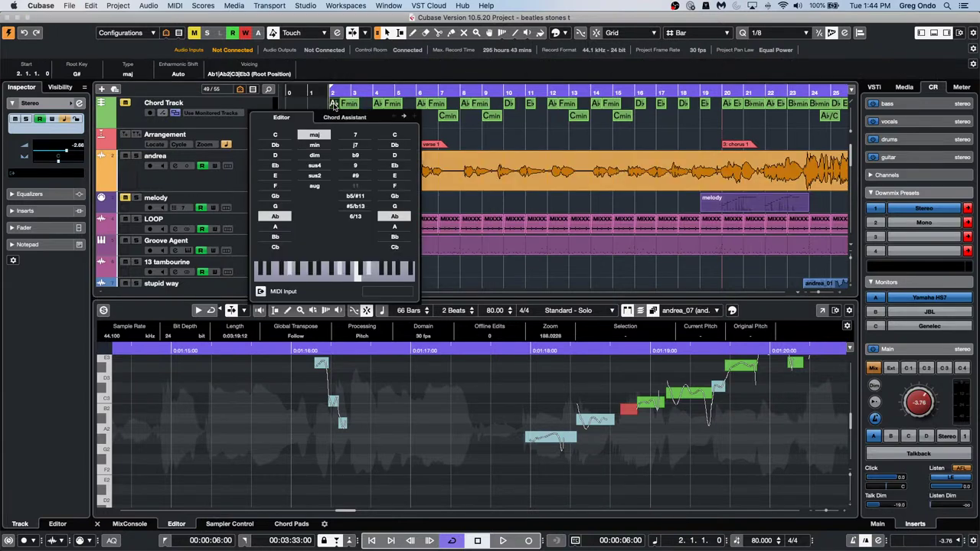
left_click(310, 103)
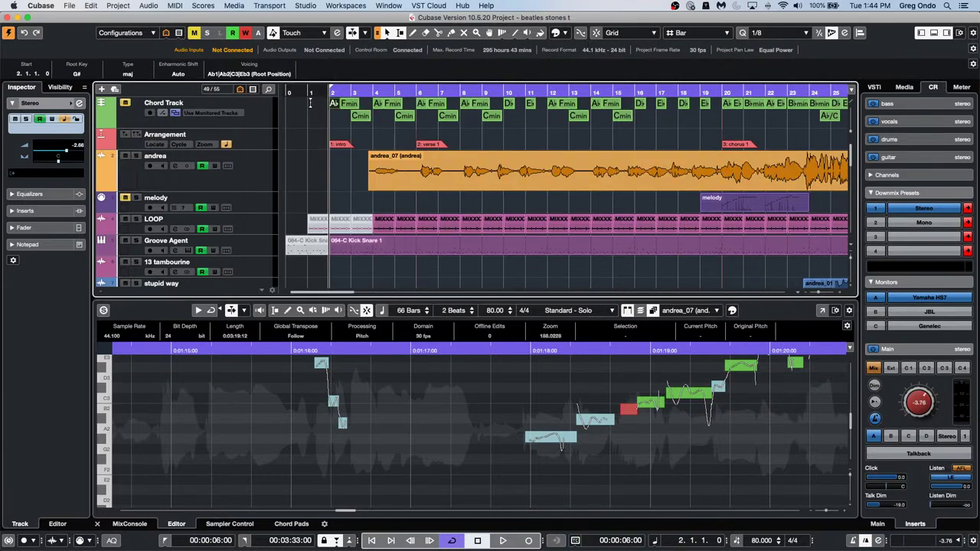
Select all the chord events on the Chord Track, try several root keys, and transpose them so the first chord's root is G
left_click(307, 103)
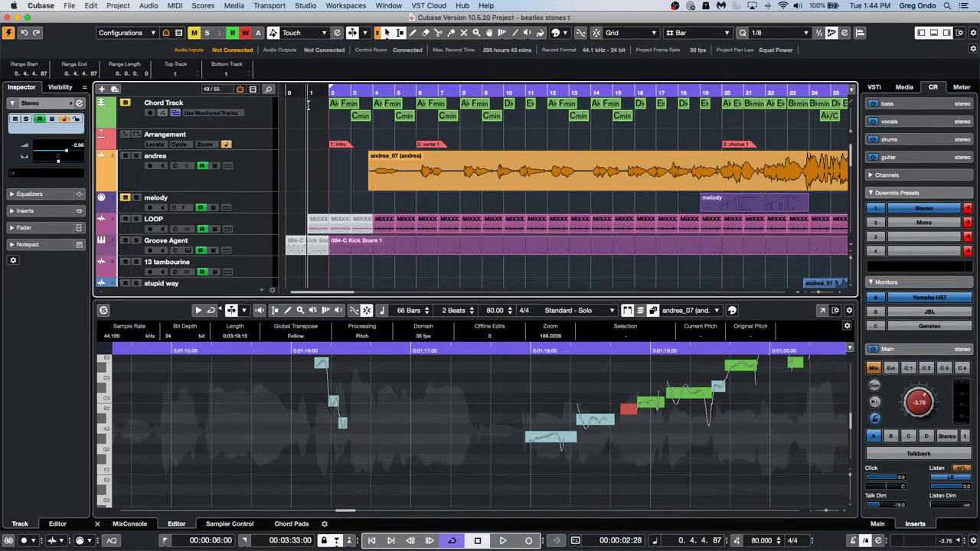
left_click_drag(321, 119, 691, 113)
left_click_drag(324, 90, 322, 105)
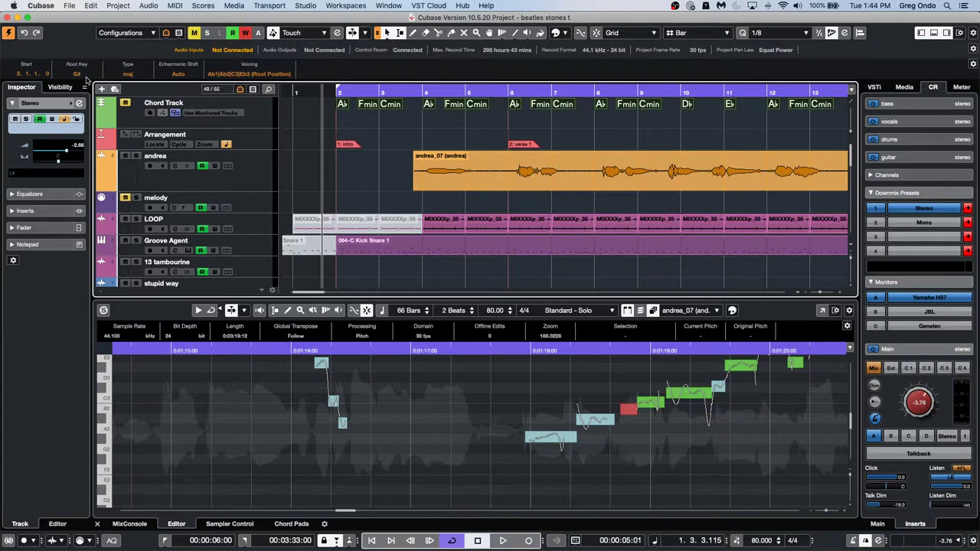
scroll(86, 75, "up", 3)
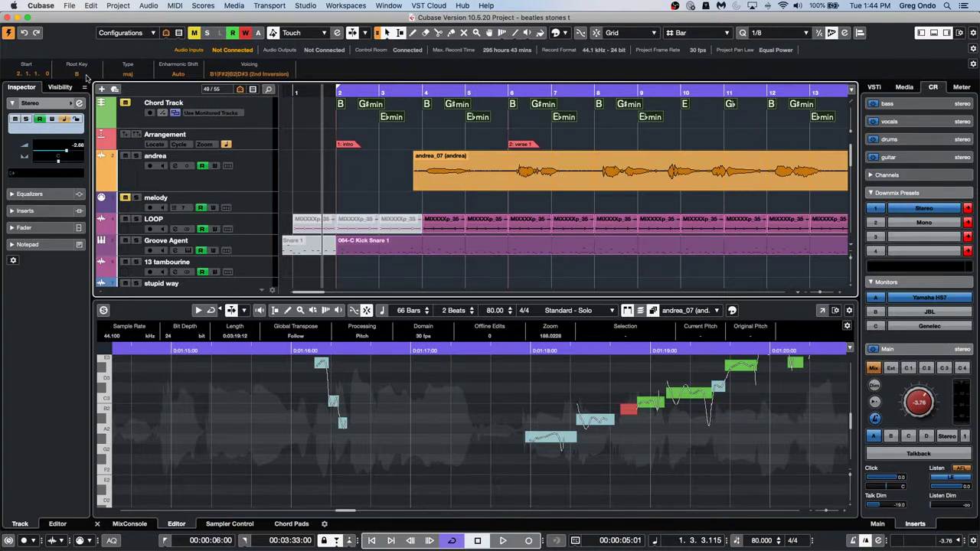
scroll(86, 75, "down", 10)
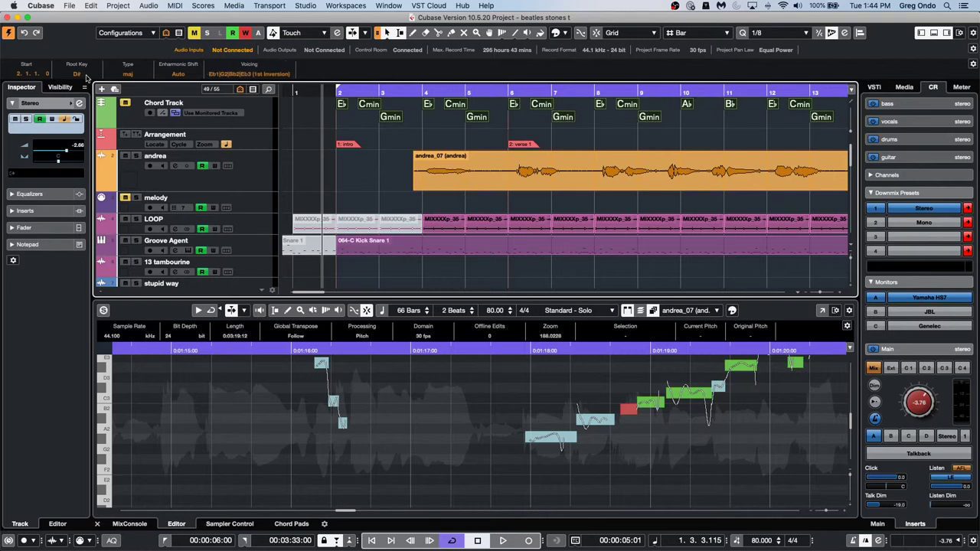
scroll(85, 75, "up", 13)
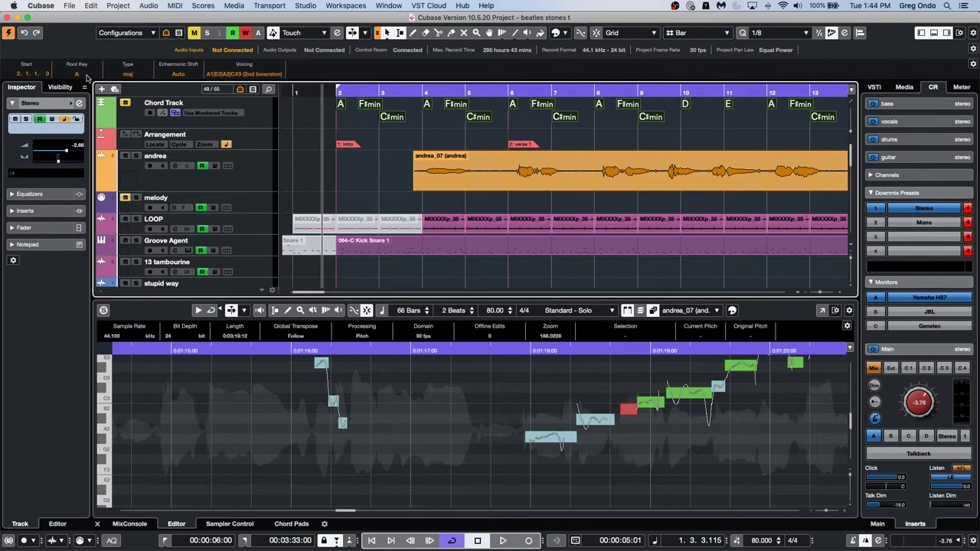
scroll(86, 75, "down", 2)
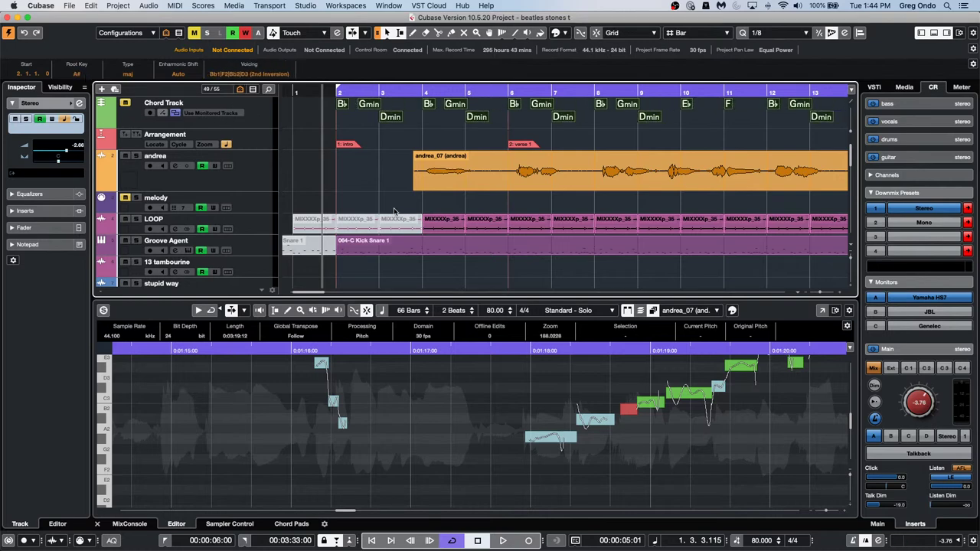
scroll(79, 75, "up", 5)
scroll(78, 76, "up", 4)
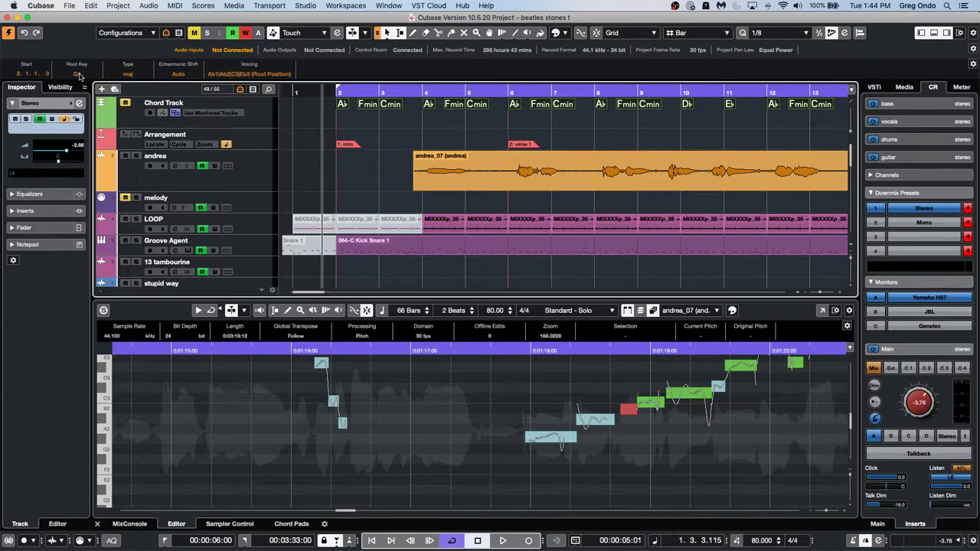
left_click(374, 194)
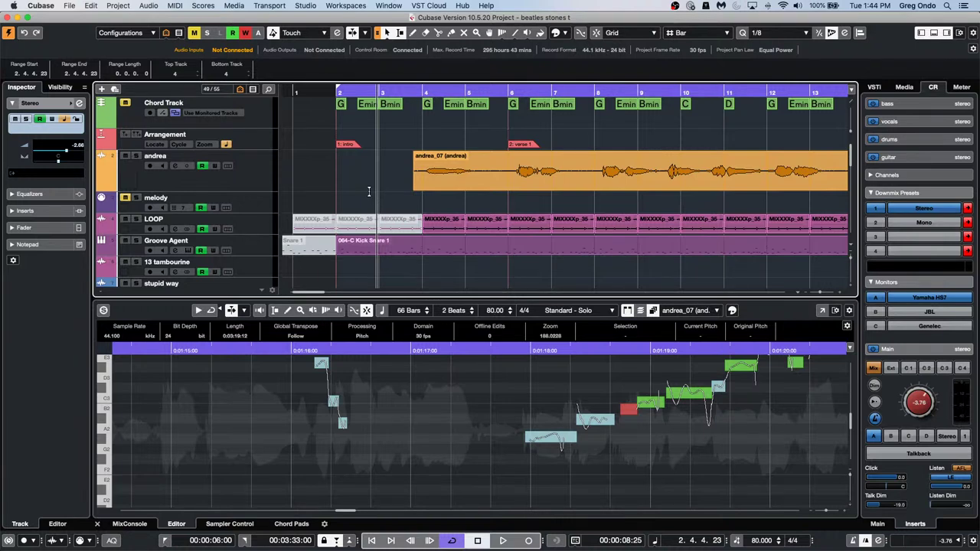
left_click(368, 190)
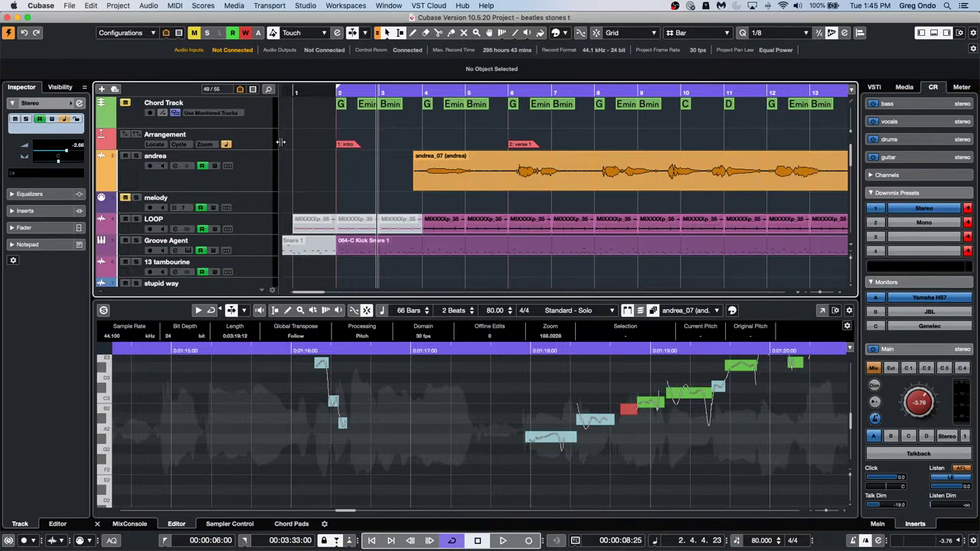
Enable Return to Start Position on Stop in the Transport preferences and apply the change
left_click(50, 7)
left_click(57, 34)
left_click(40, 5)
left_click(49, 34)
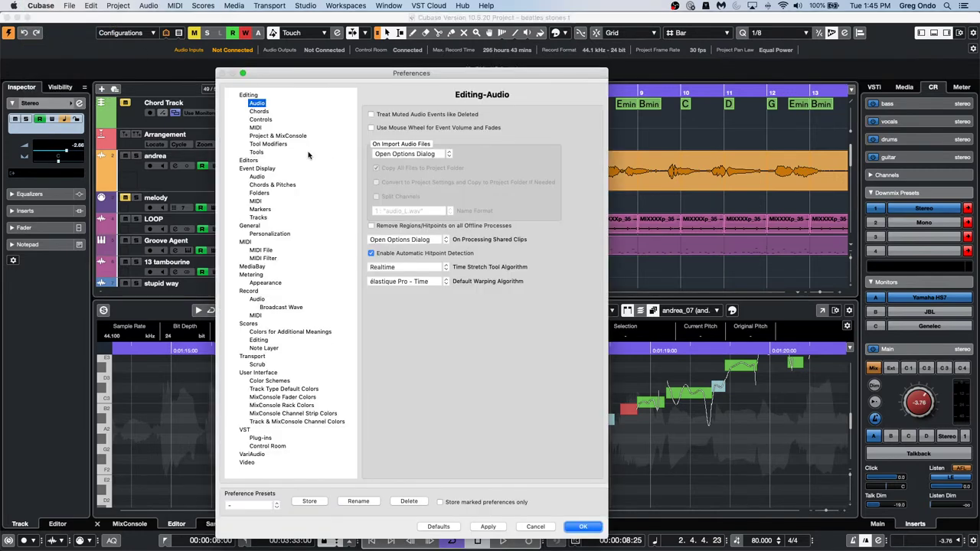
left_click(252, 356)
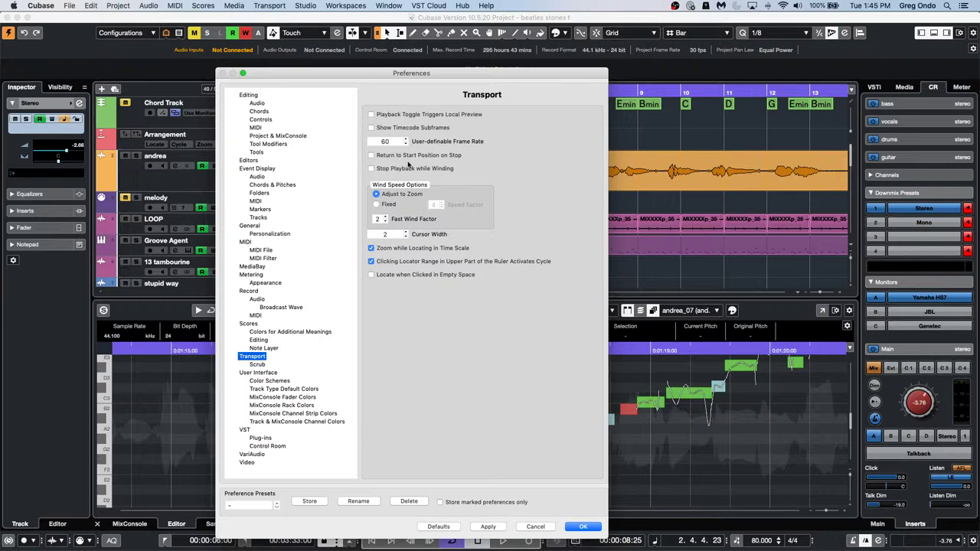
left_click(372, 155)
left_click(487, 527)
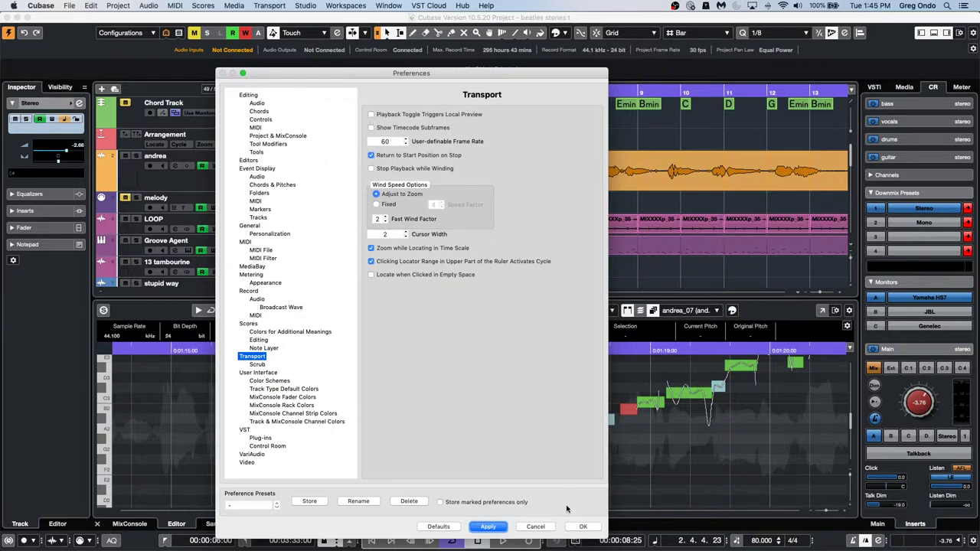
left_click(582, 527)
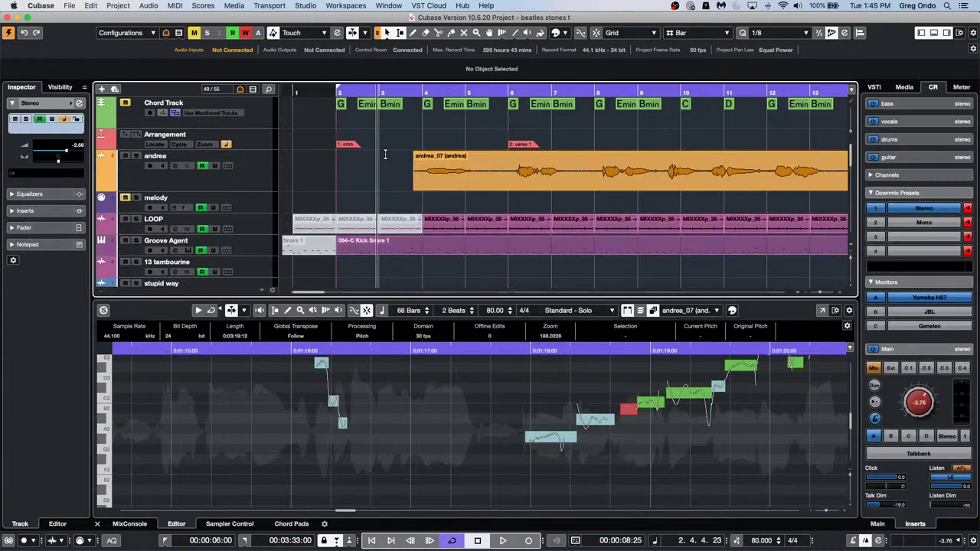
Start and stop project playback twice to check where the cursor lands with return-to-start enabled
left_click(502, 540)
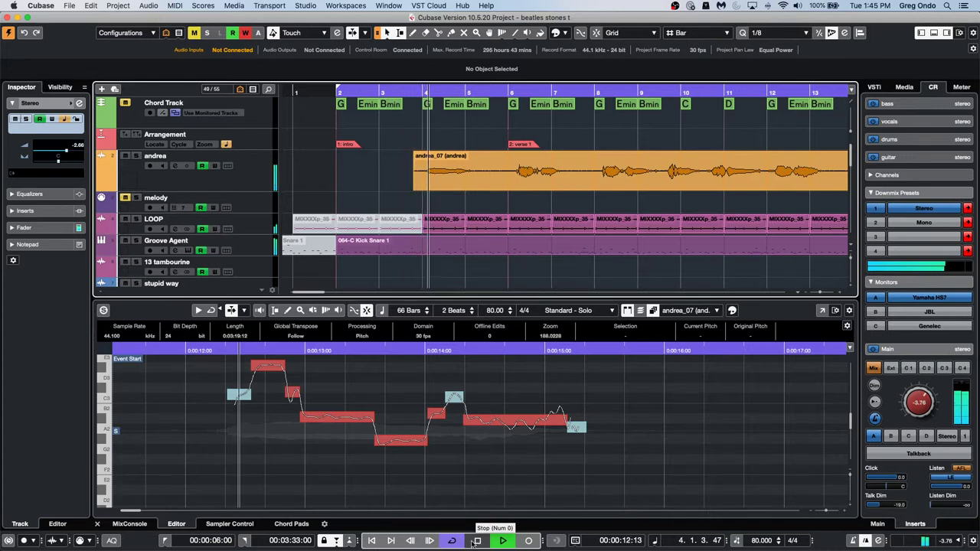
left_click(477, 541)
left_click(502, 541)
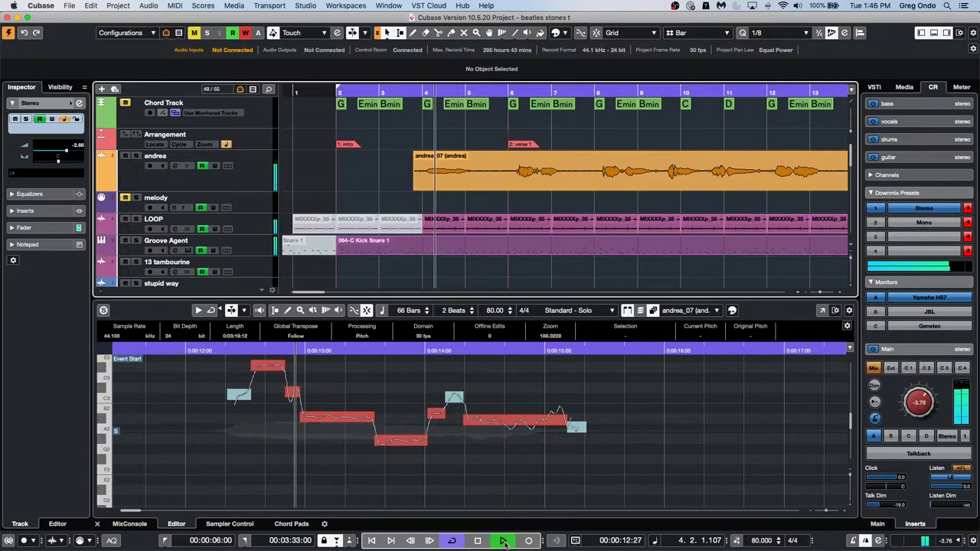
left_click(479, 542)
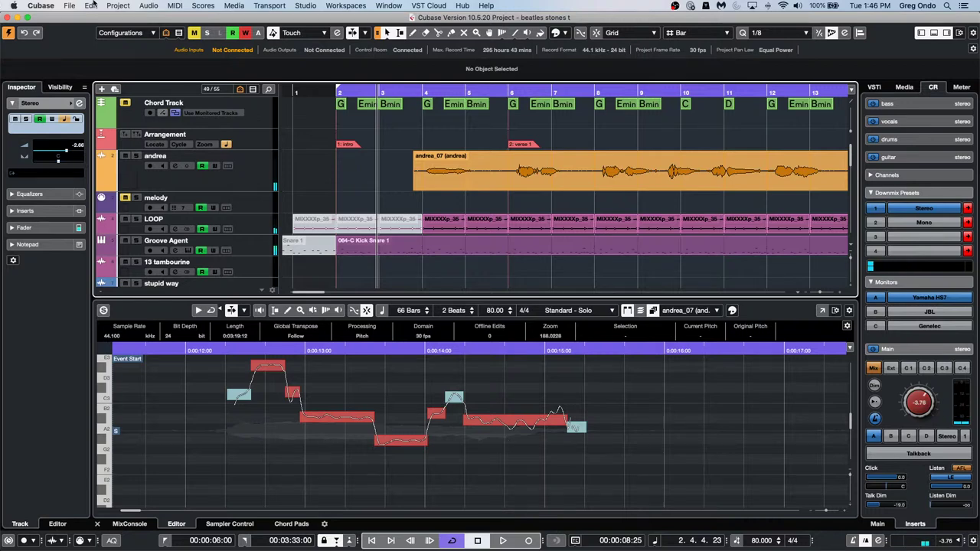
Disable Return to Start Position on Stop in the Transport preferences and apply the change
left_click(52, 6)
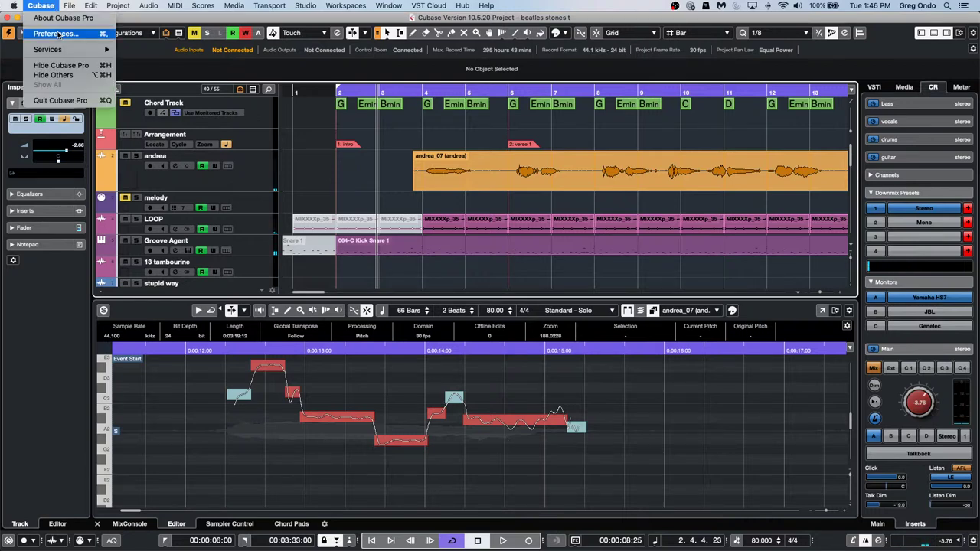
left_click(57, 34)
left_click(372, 155)
left_click(491, 528)
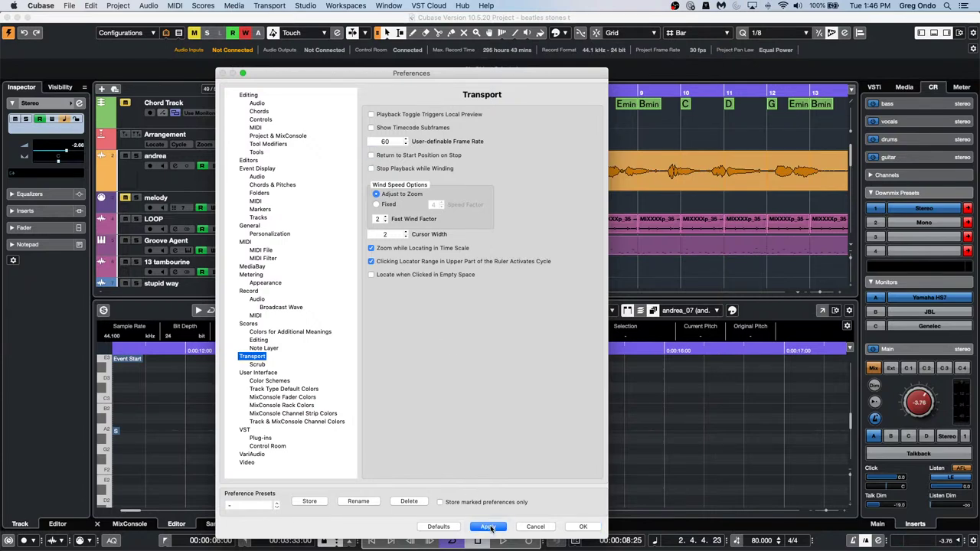
left_click(582, 528)
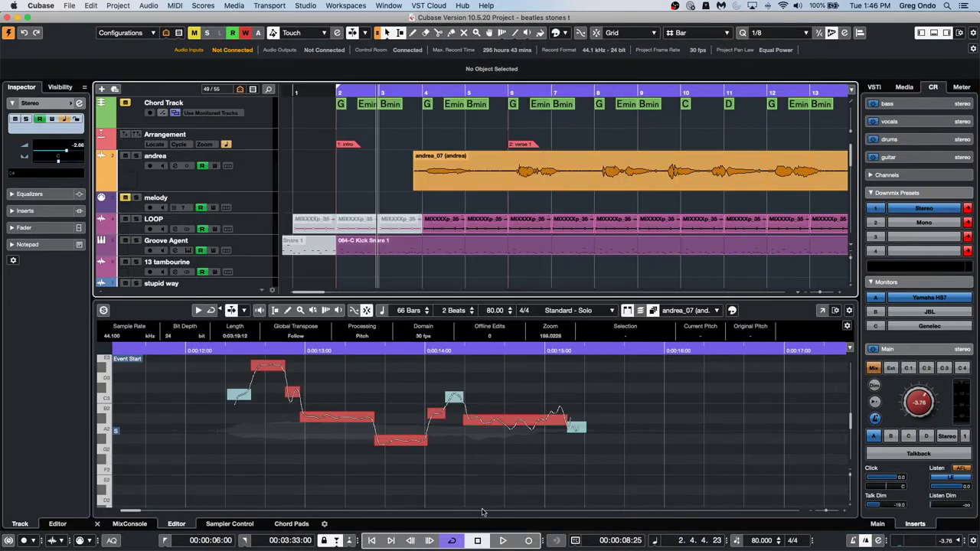
Start and stop project playback three times to check where the cursor lands with return-to-start disabled
left_click(503, 542)
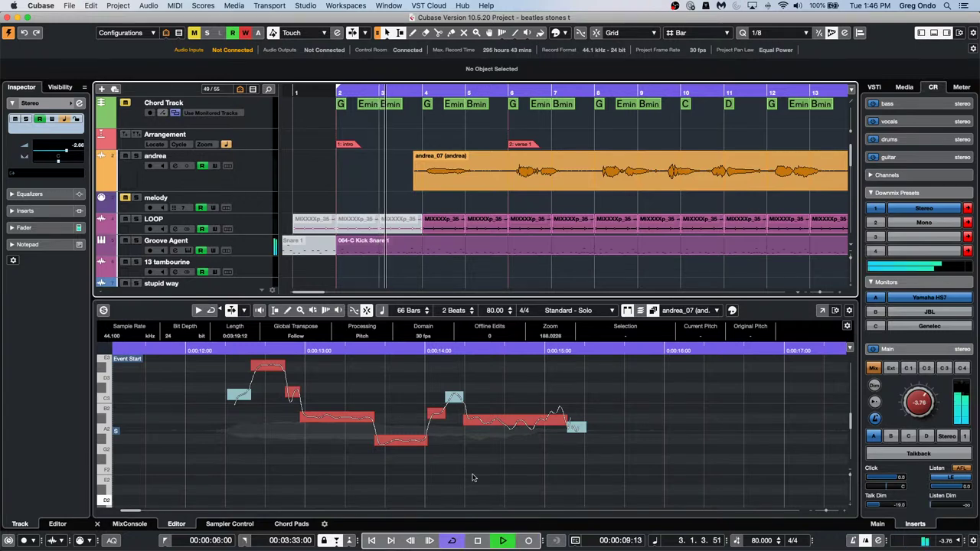
left_click(477, 541)
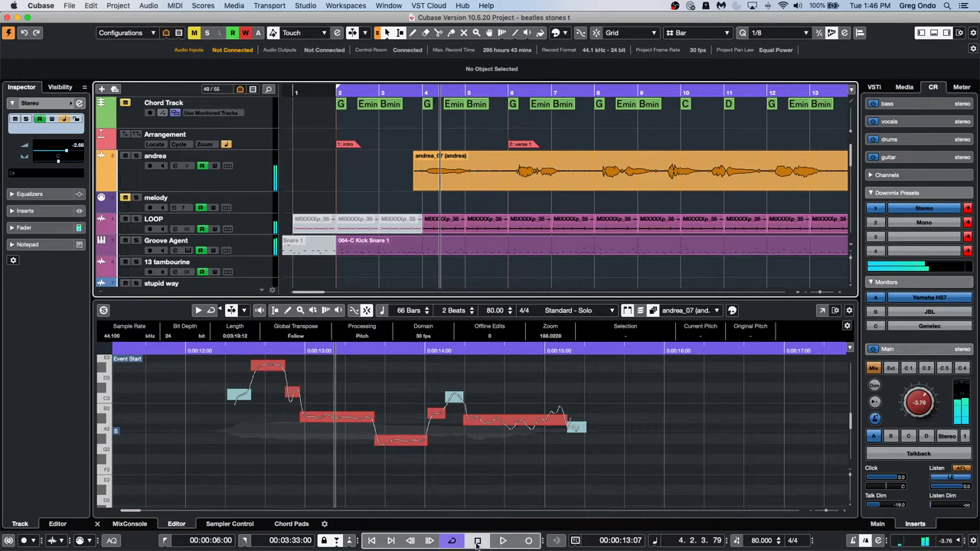
left_click(503, 542)
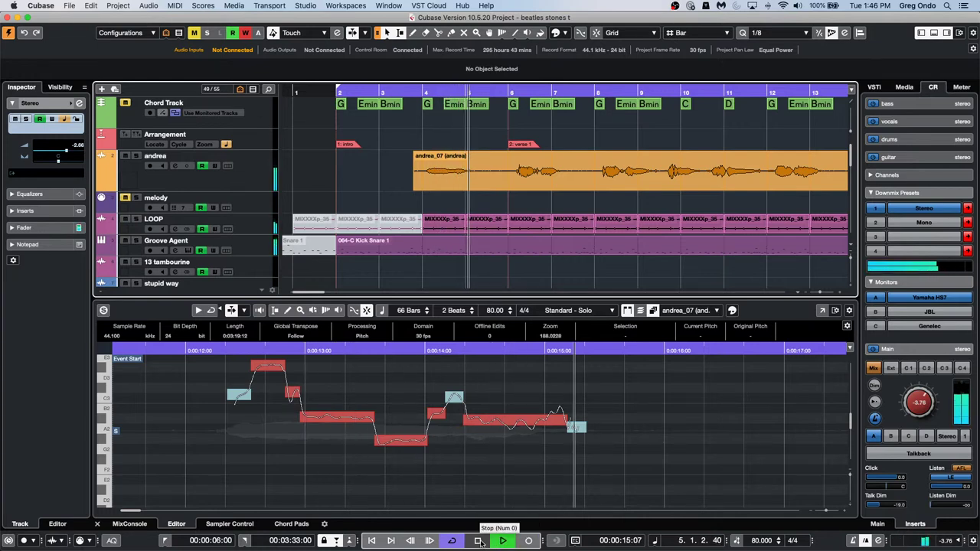
left_click(478, 542)
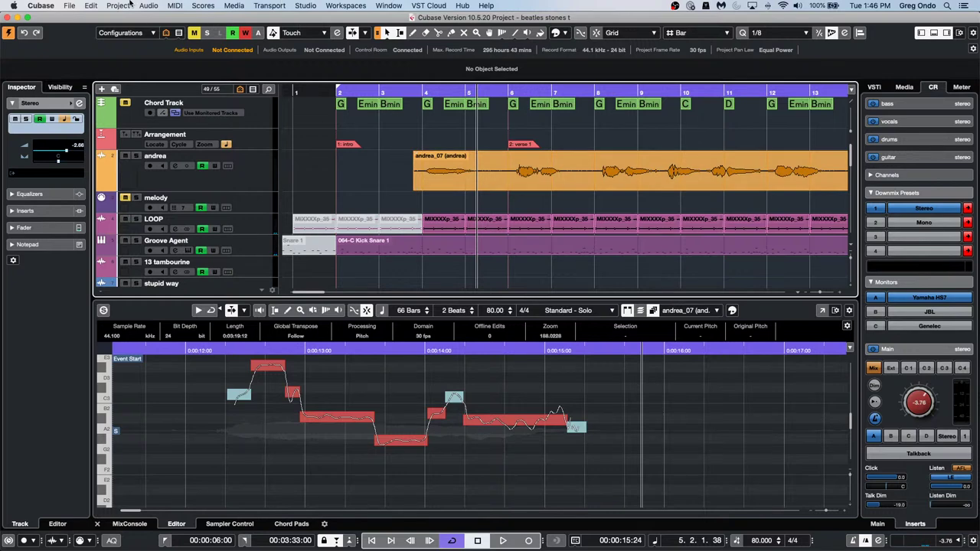
key("space")
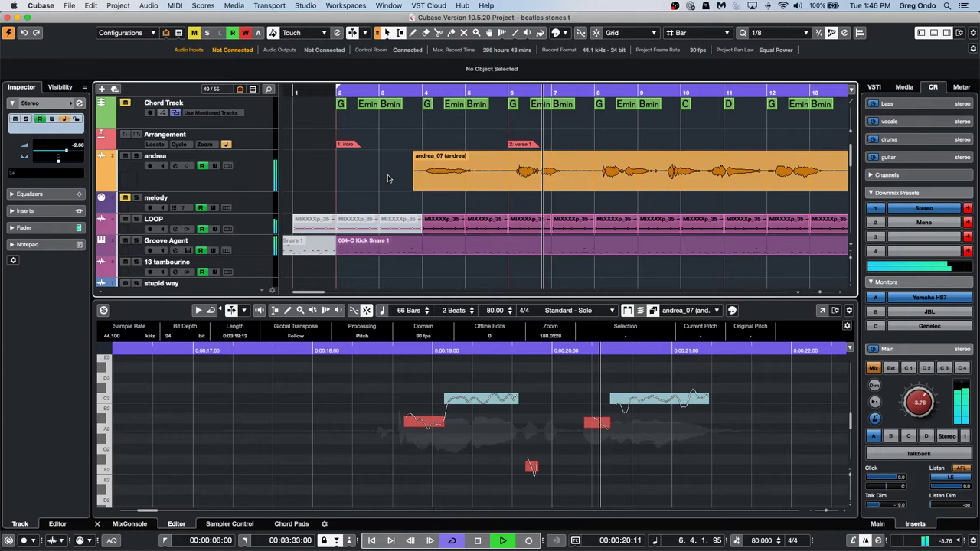
key("space")
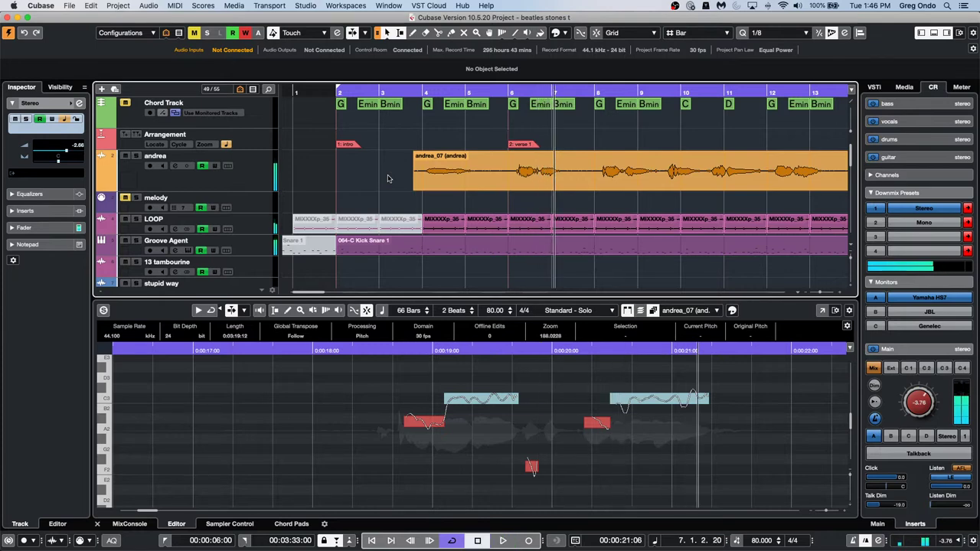
Re-enable Return to Start Position on Stop in the Transport preferences and apply the change
left_click(66, 6)
mouse_move(41, 5)
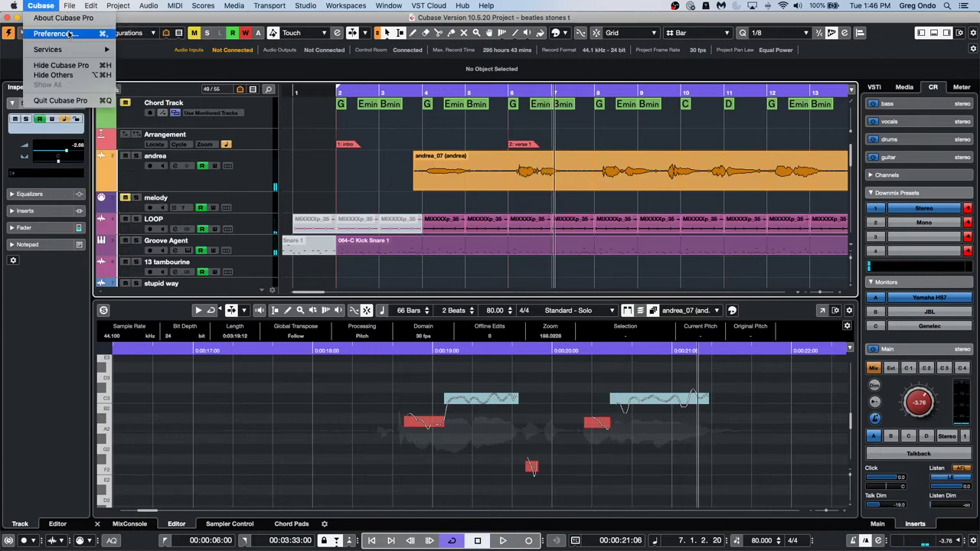
left_click(66, 33)
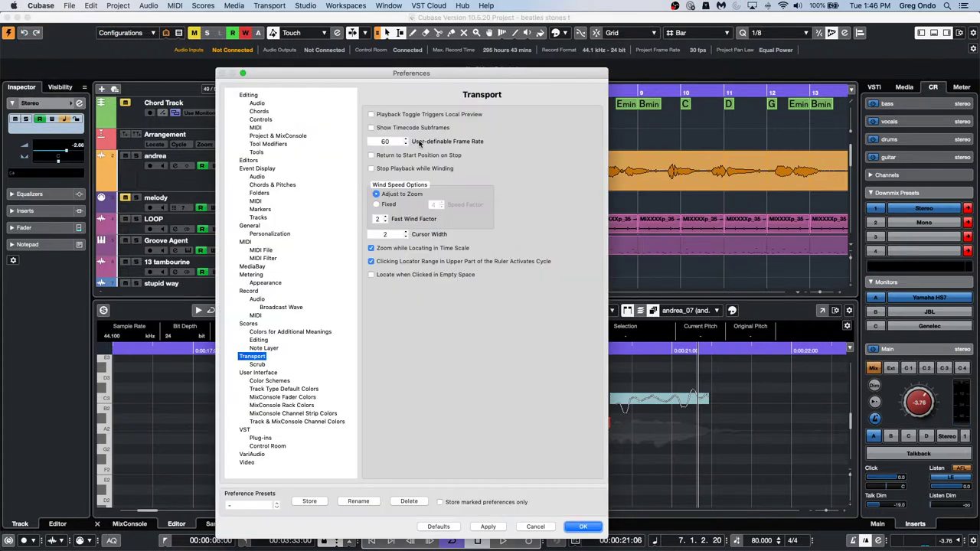
left_click(371, 156)
left_click(483, 527)
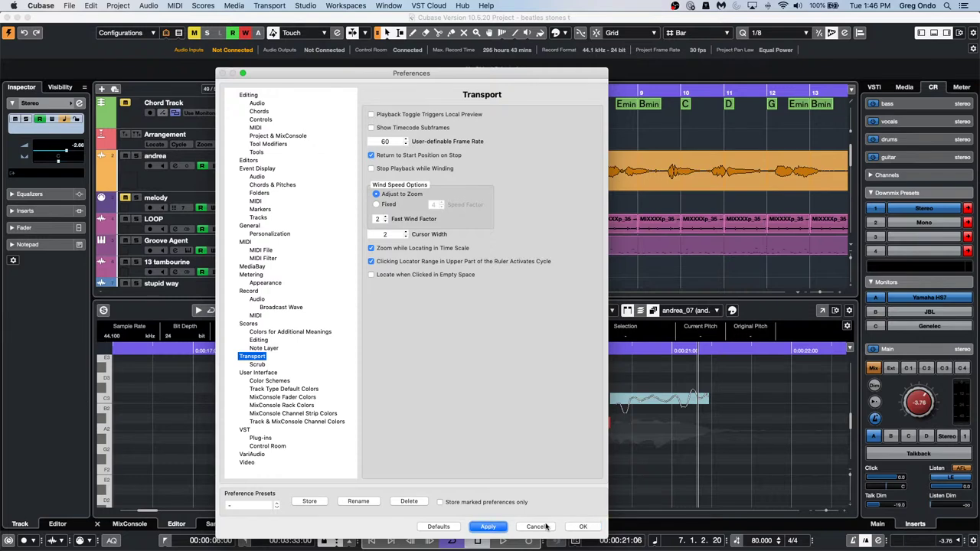
left_click(591, 528)
Play and stop the project three times from the current position to compare the cursor behaviour with return-to-start enabled again
key("space")
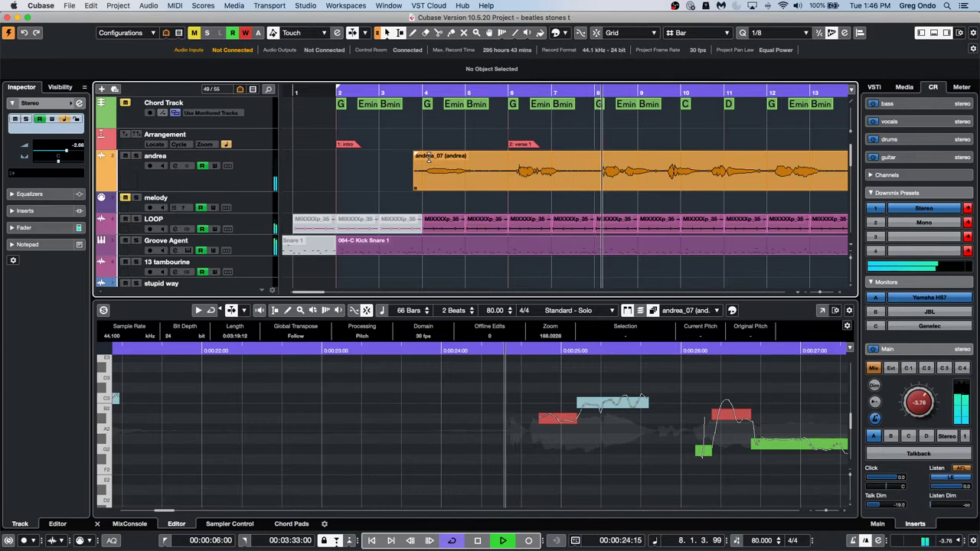
key("space")
key("space")
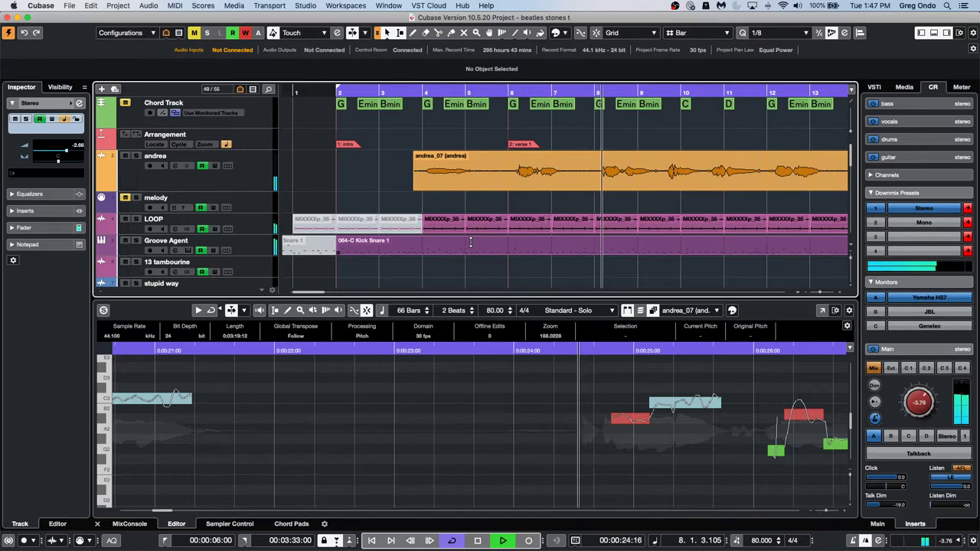
key("space")
key("space")
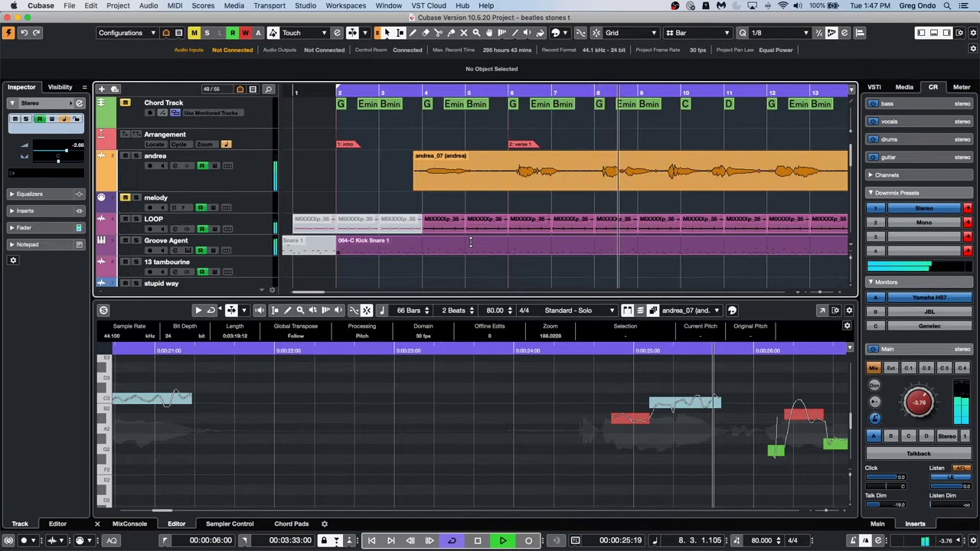
key("space")
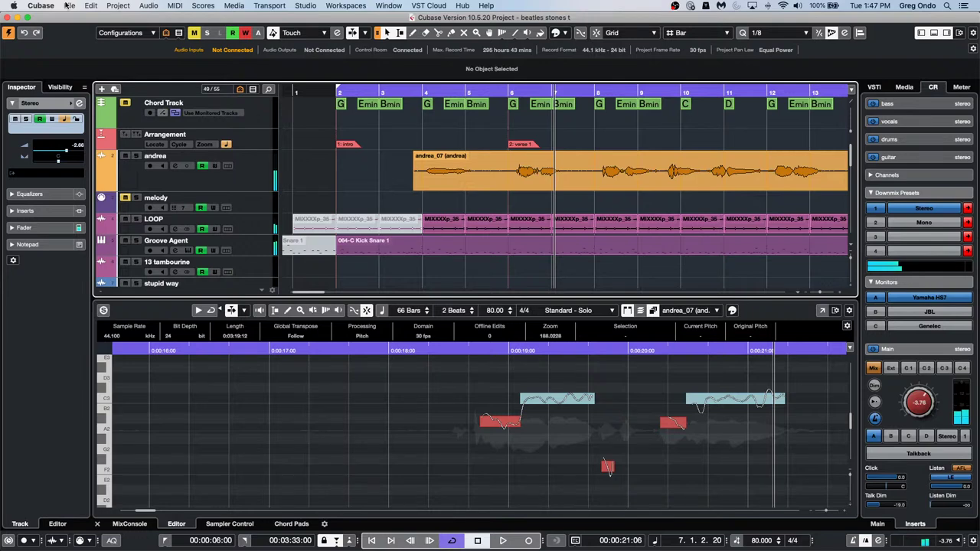
Disable Return to Start Position on Stop in the Transport preferences and confirm the change
left_click(68, 5)
mouse_move(95, 199)
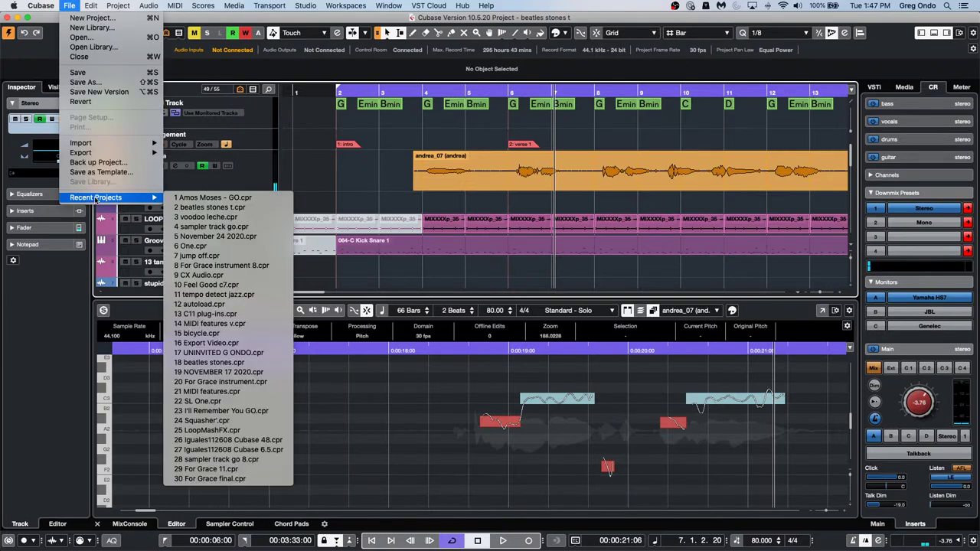
mouse_move(41, 6)
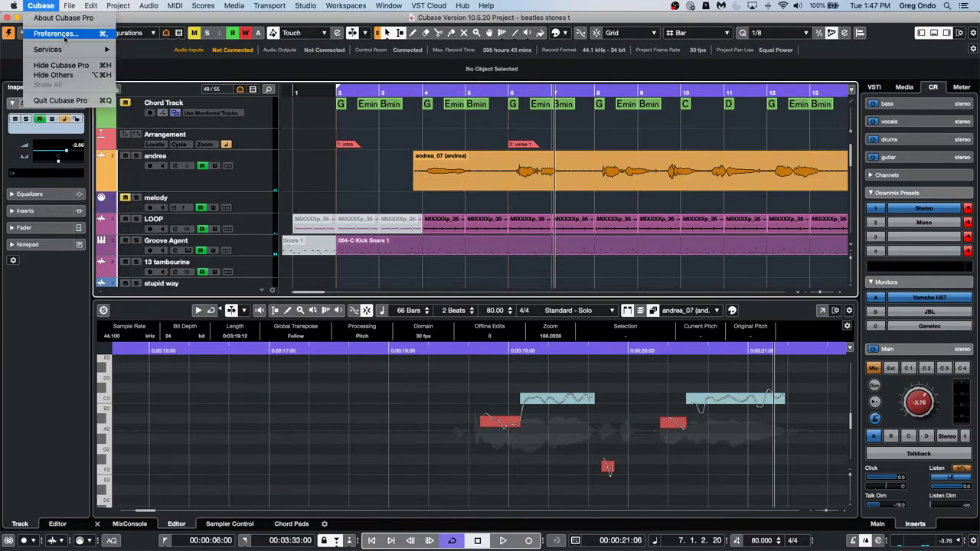
left_click(58, 34)
left_click(372, 155)
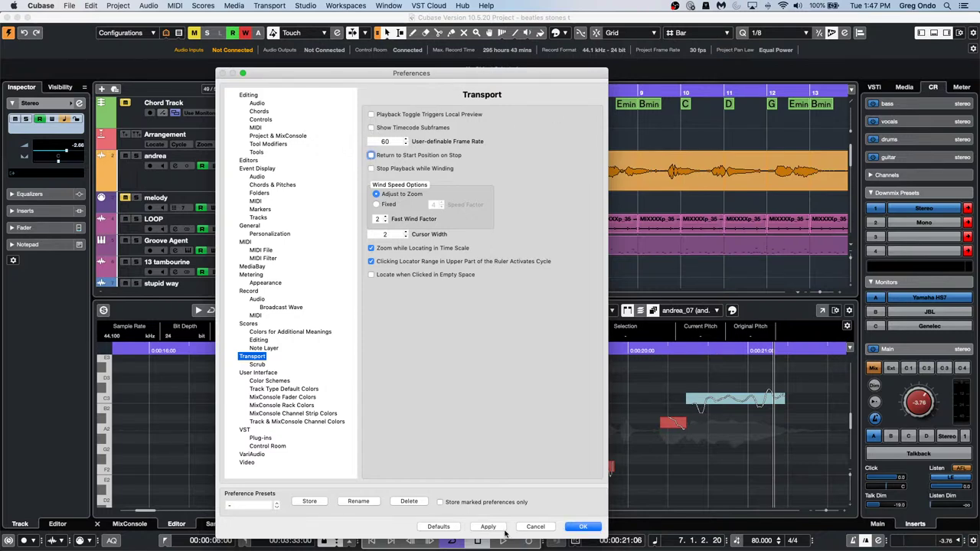
left_click(586, 527)
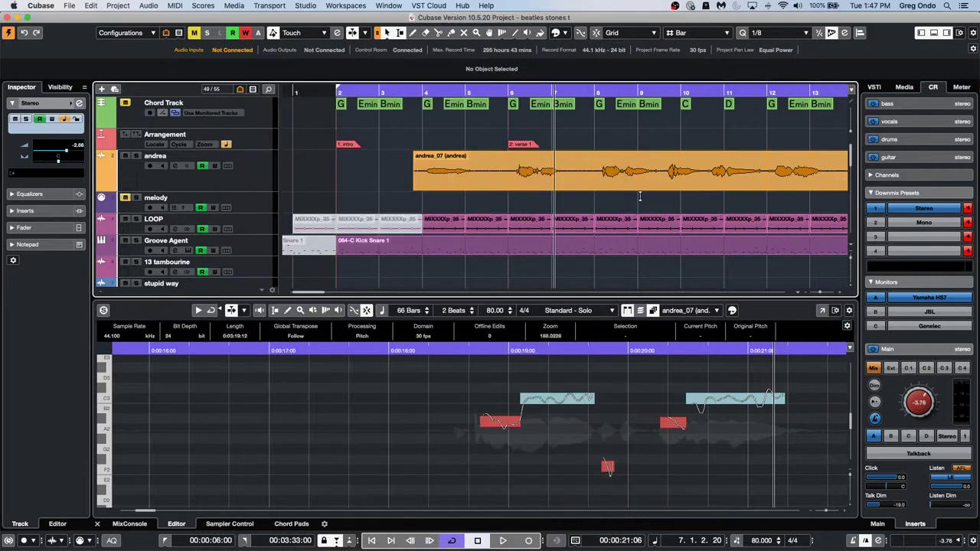
Play and stop the project several times, finishing with a second stop command to return the cursor to the playback start position
key("space")
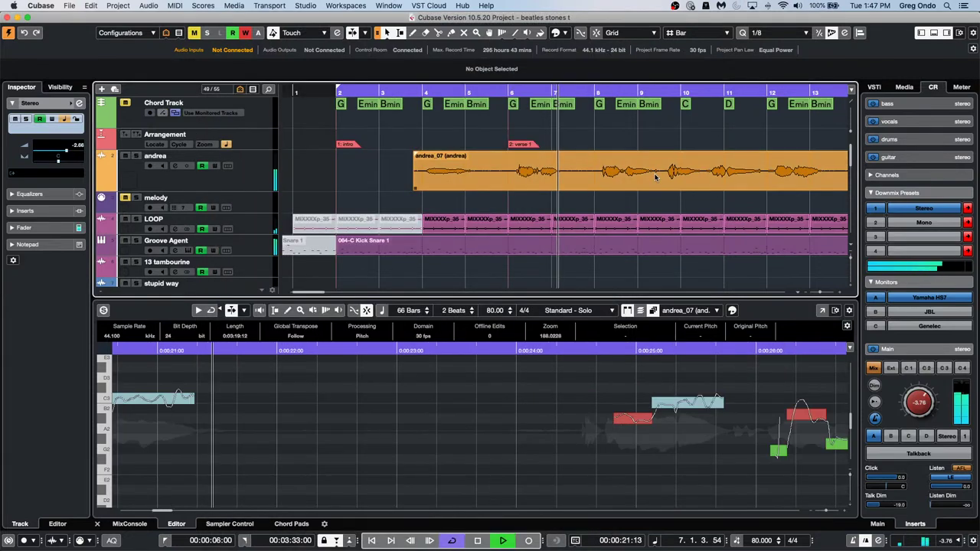
key("space")
key("space")
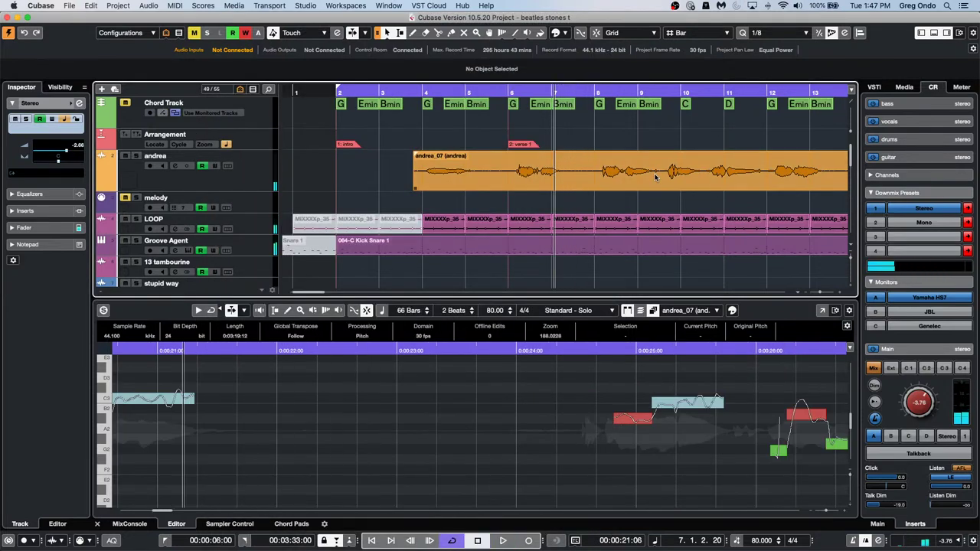
key("space")
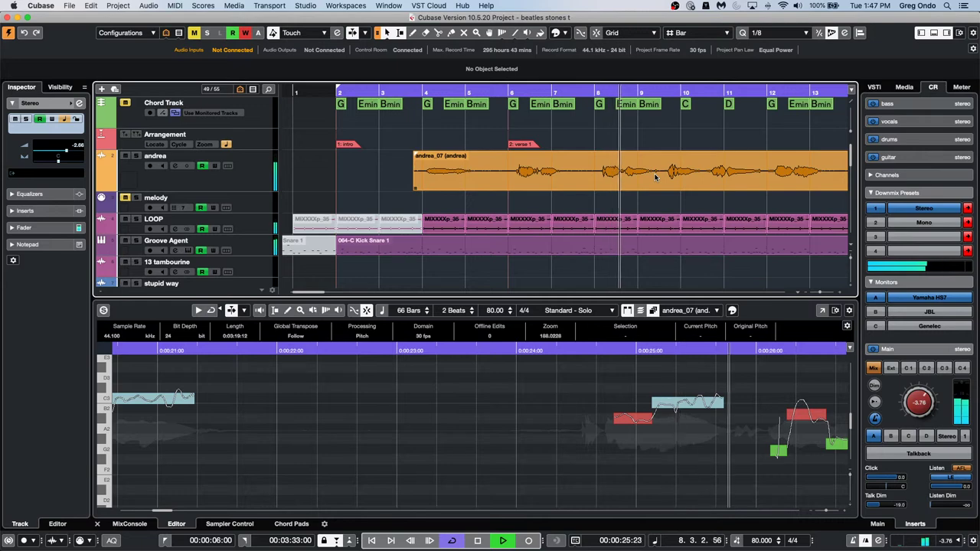
key("space")
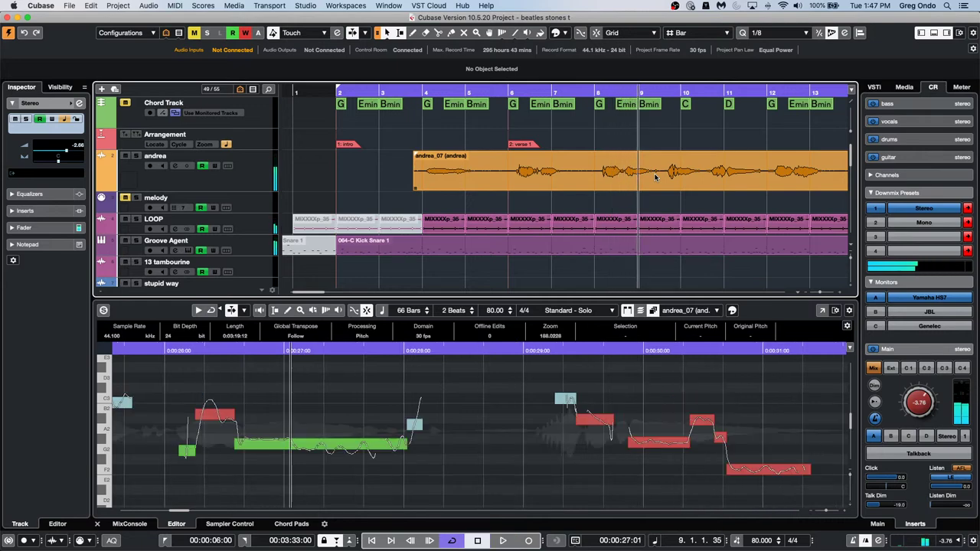
key("KP_0")
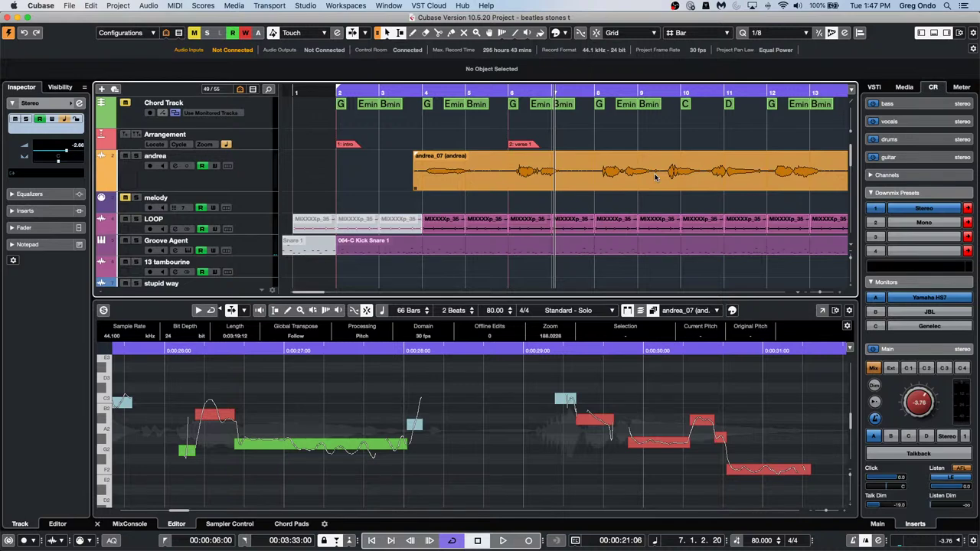
Repeat the play, stop and return-to-start sequence, and run one more short playback from the resulting cursor position
key("space")
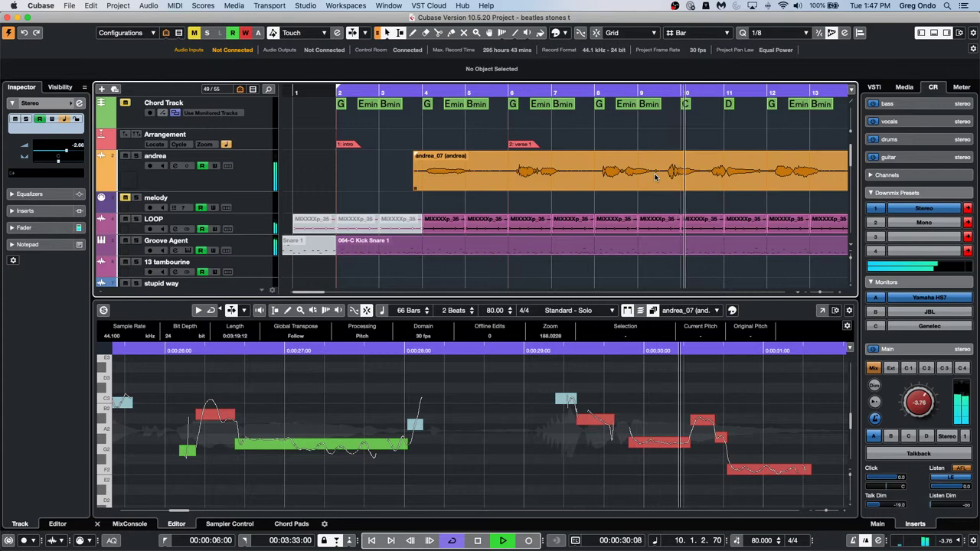
key("space")
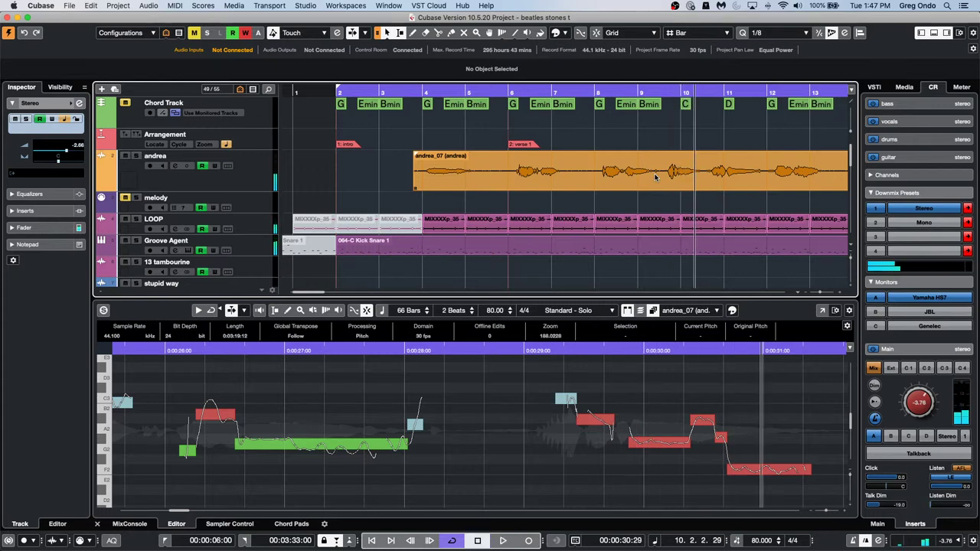
key("KP_0")
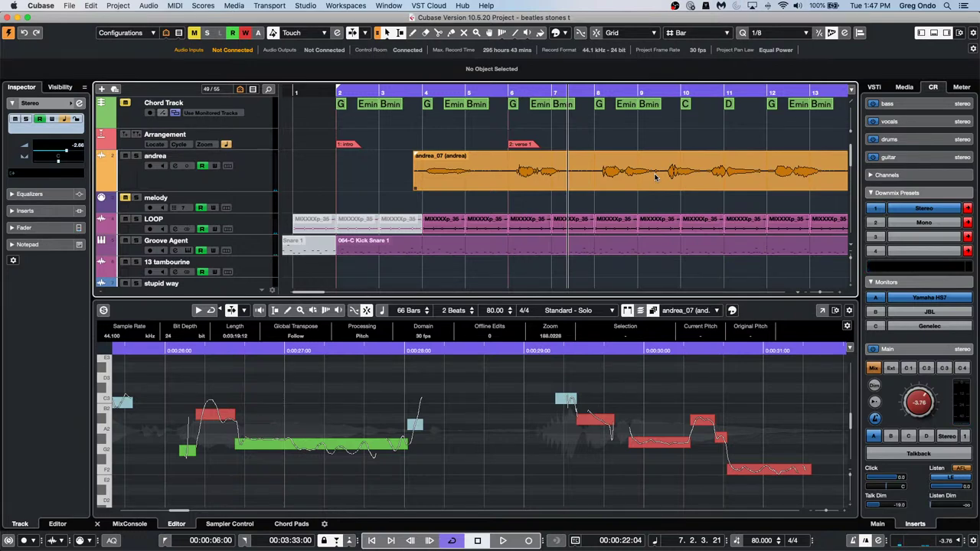
key("space")
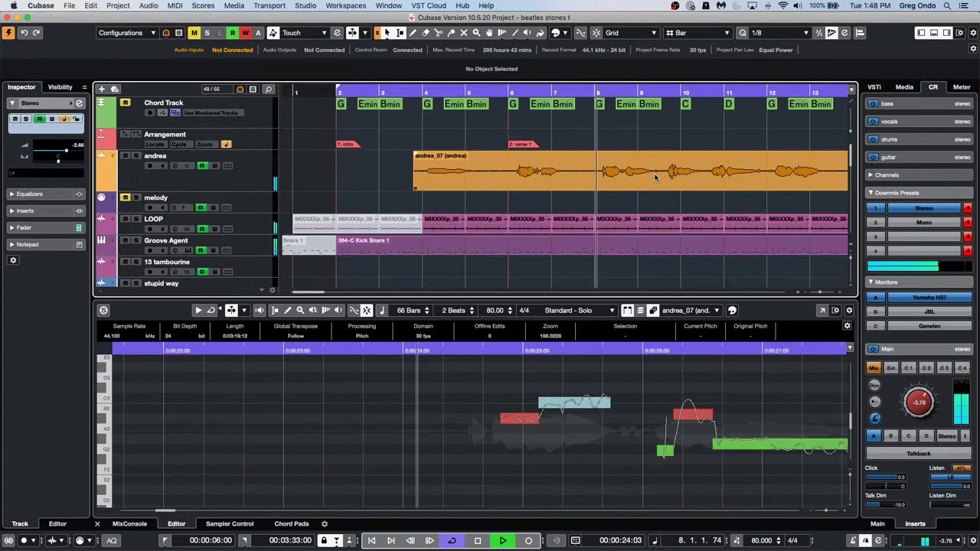
key("space")
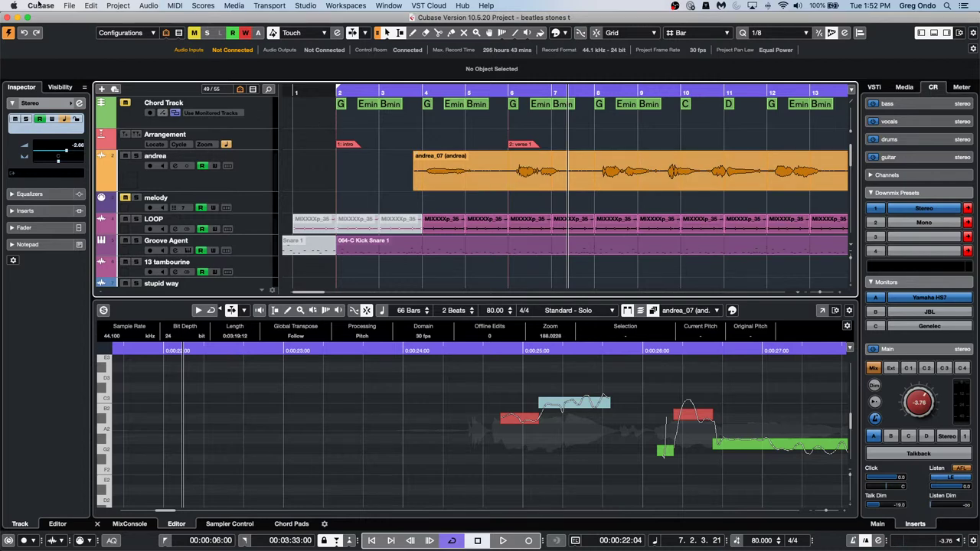
Import the "We Are Steinberg This Is Our Official YouTube Channel" video from Documents/Projects/Export Video with the default import options
left_click(68, 5)
mouse_move(113, 197)
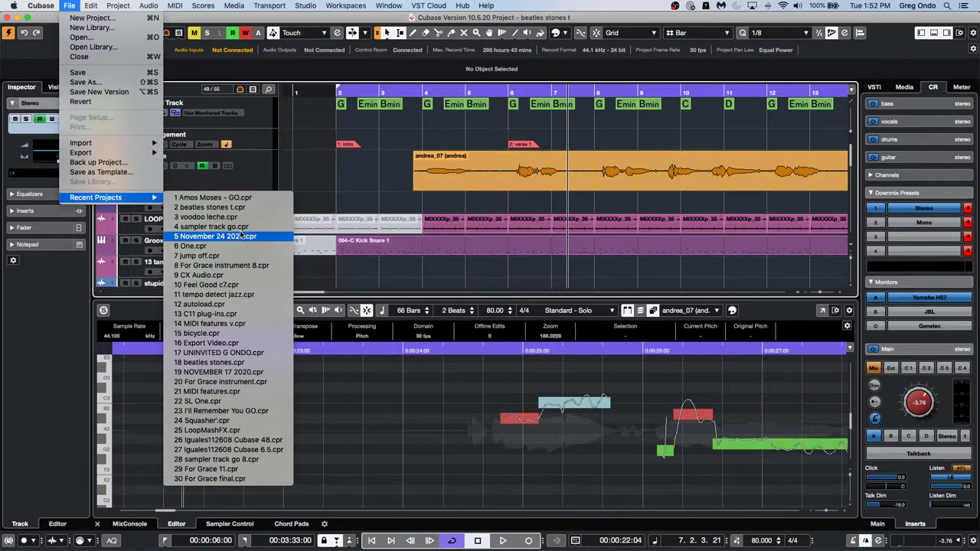
mouse_move(149, 145)
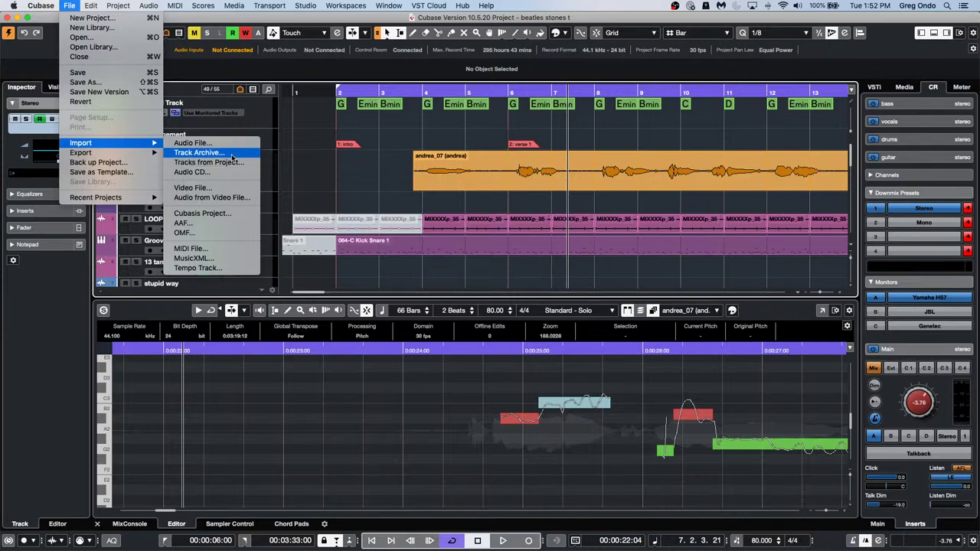
left_click(227, 189)
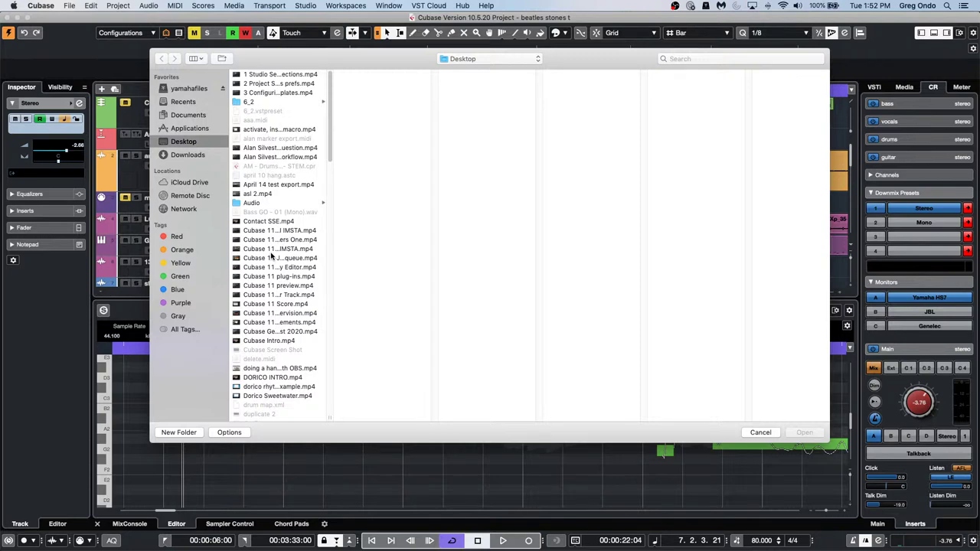
scroll(270, 256, "down", 20)
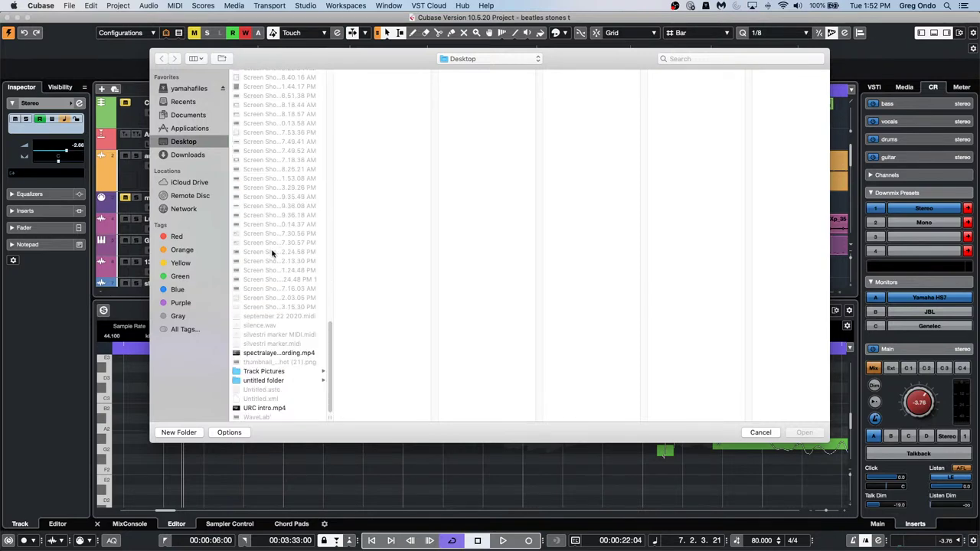
scroll(273, 251, "up", 8)
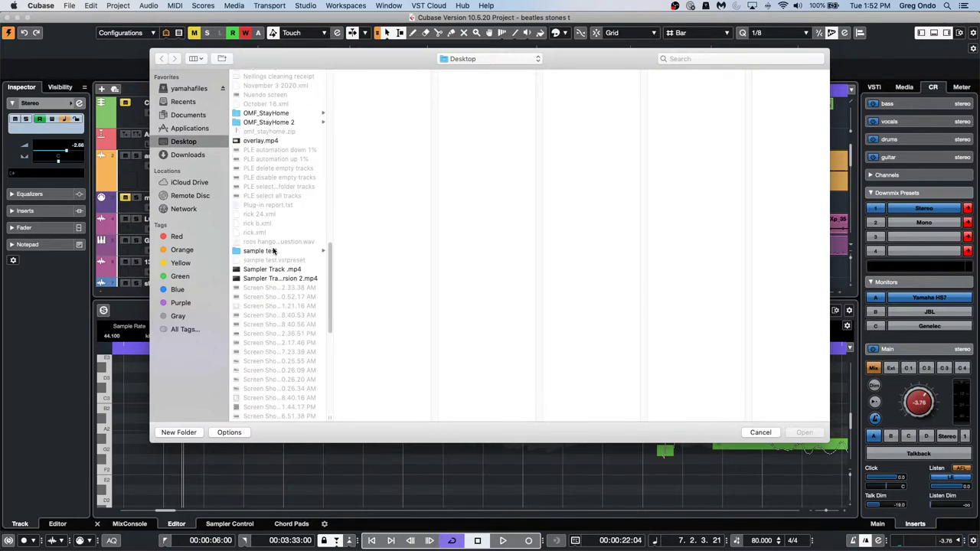
left_click(191, 116)
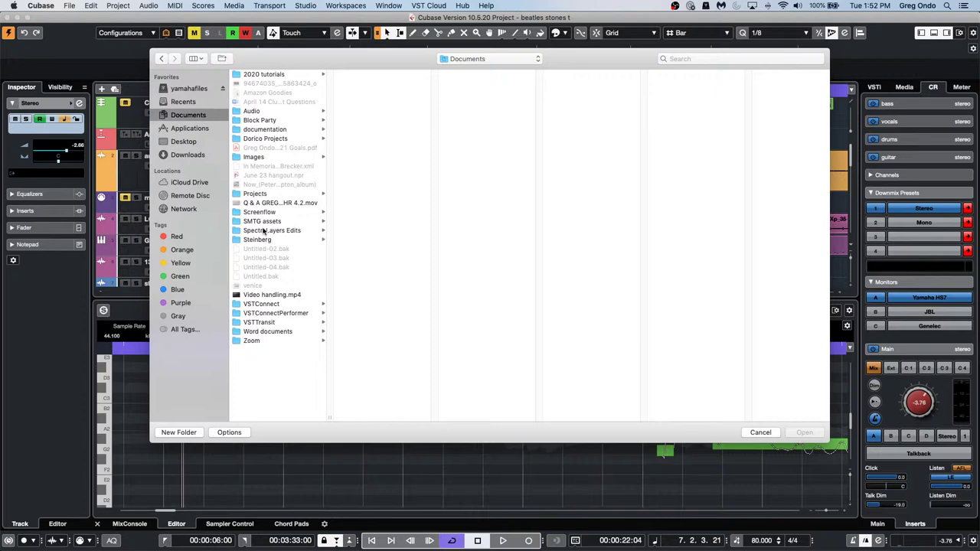
left_click(265, 194)
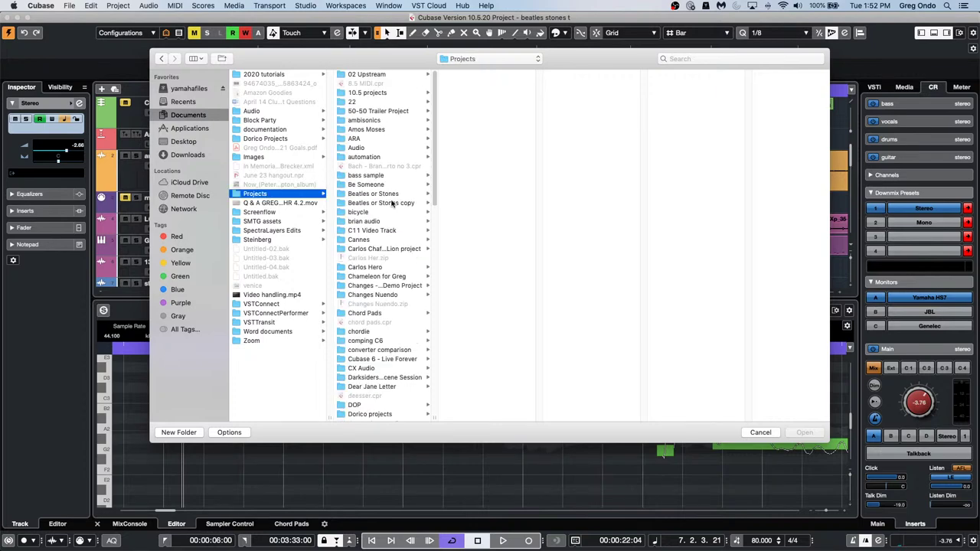
scroll(392, 204, "down", 5)
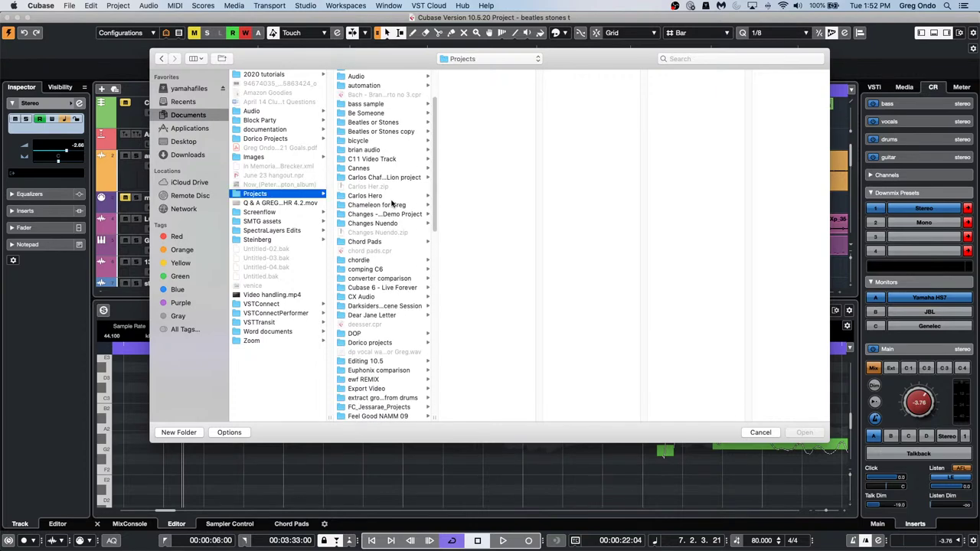
left_click(389, 389)
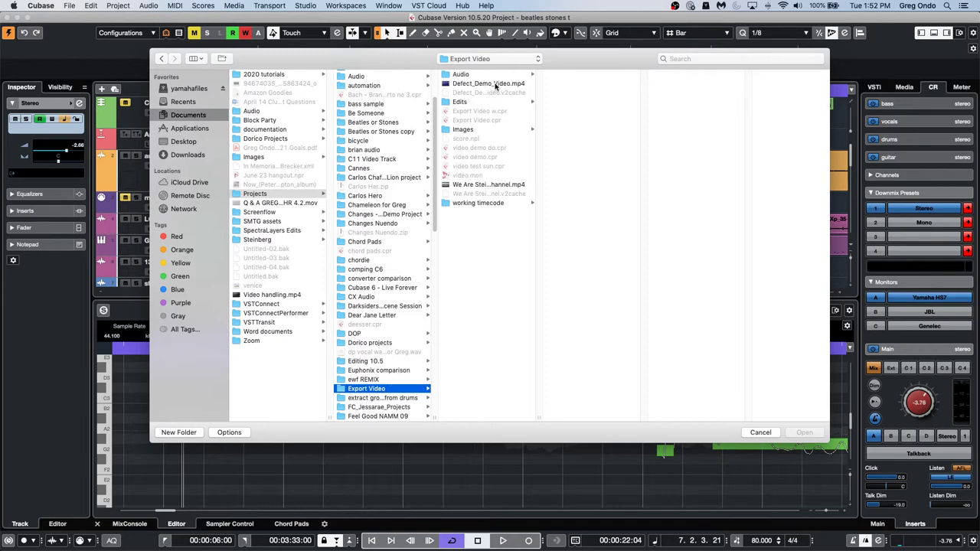
double_click(501, 186)
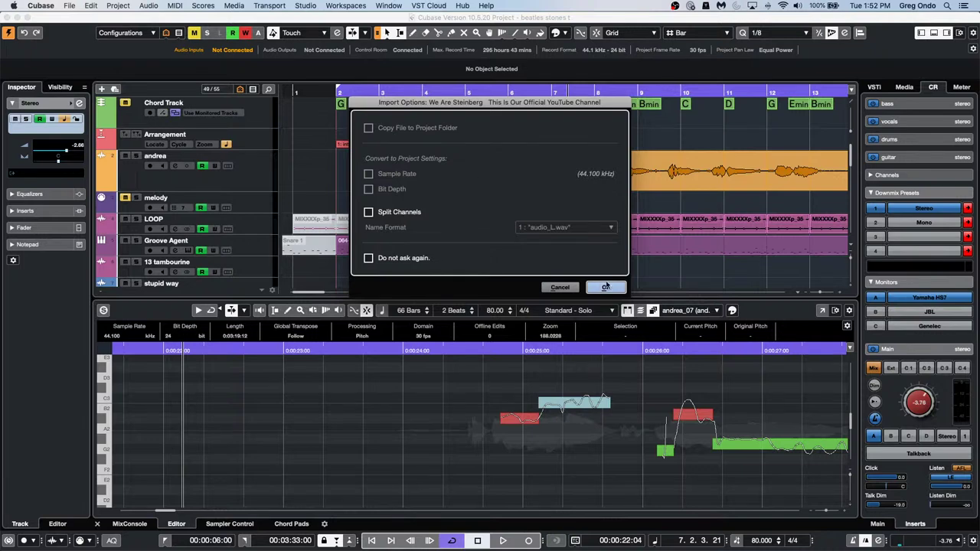
left_click(606, 287)
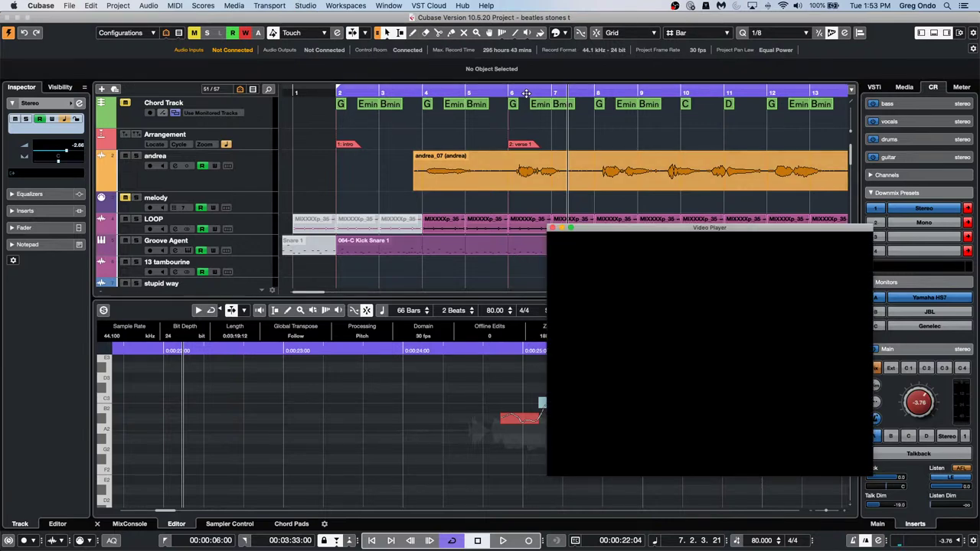
Move the project cursor along the ruler to just before bar 10 to preview the imported video
left_click(449, 93)
left_click(576, 92)
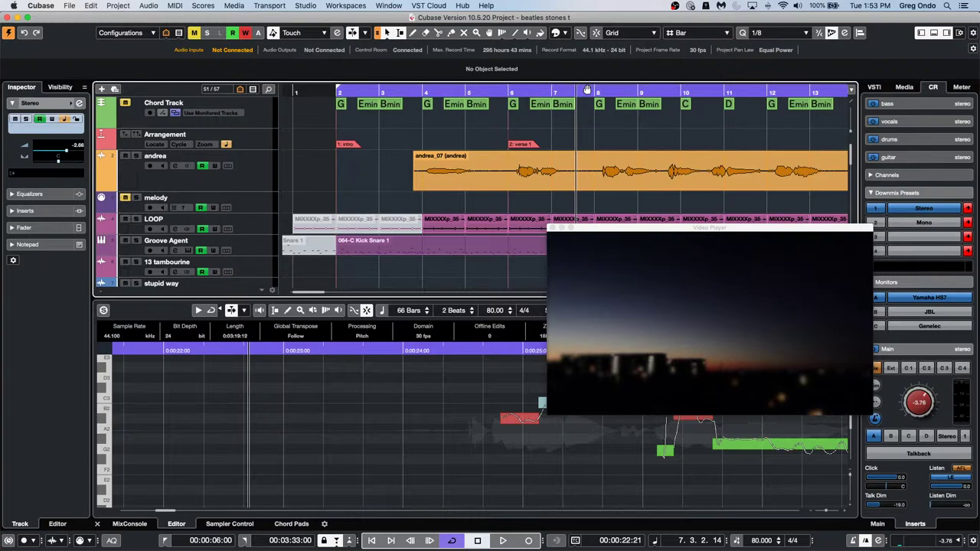
left_click_drag(587, 91, 681, 91)
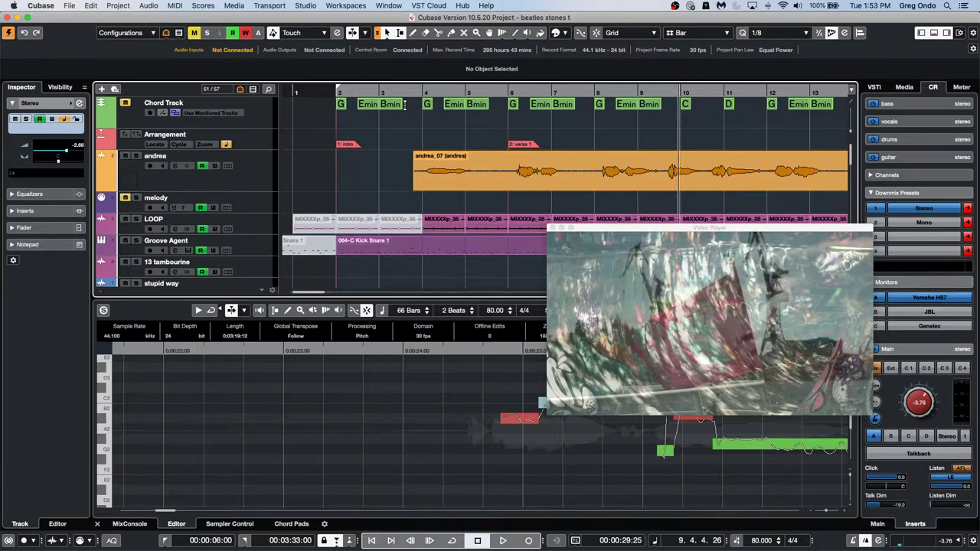
Examine the Get Frame Rate from Video option in the Project Setup and cancel the dialog
key("shift+s")
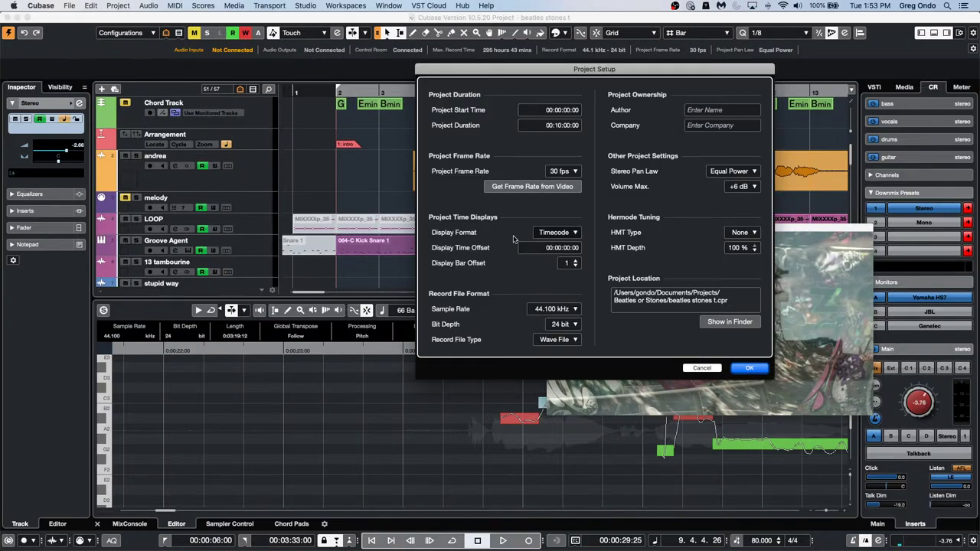
left_click(569, 196)
left_click(700, 369)
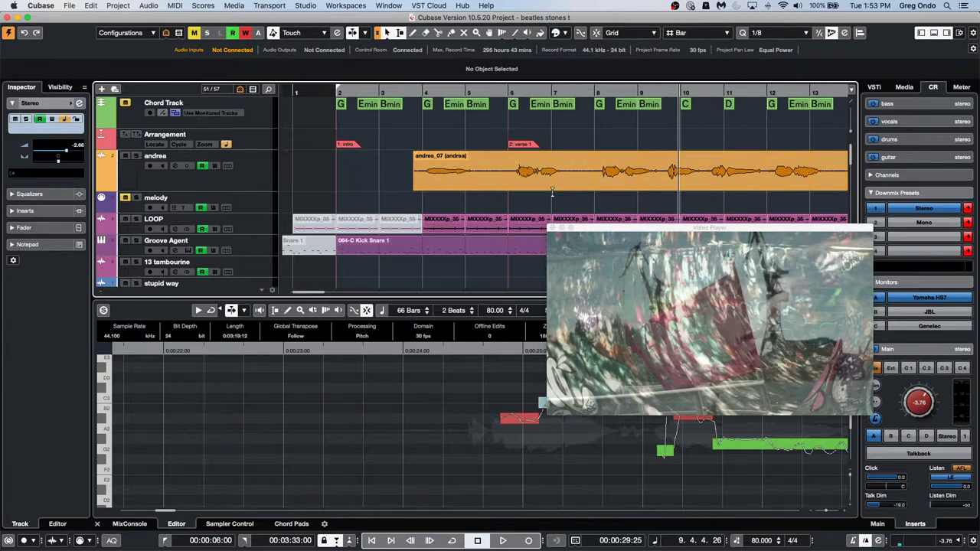
Open the Pool window and move it clear of the Video Player
left_click(235, 5)
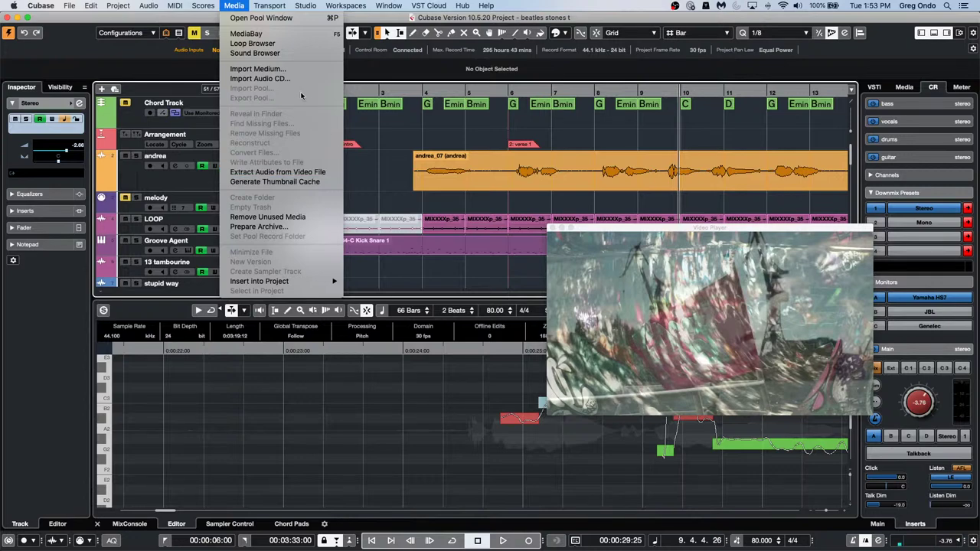
left_click(260, 17)
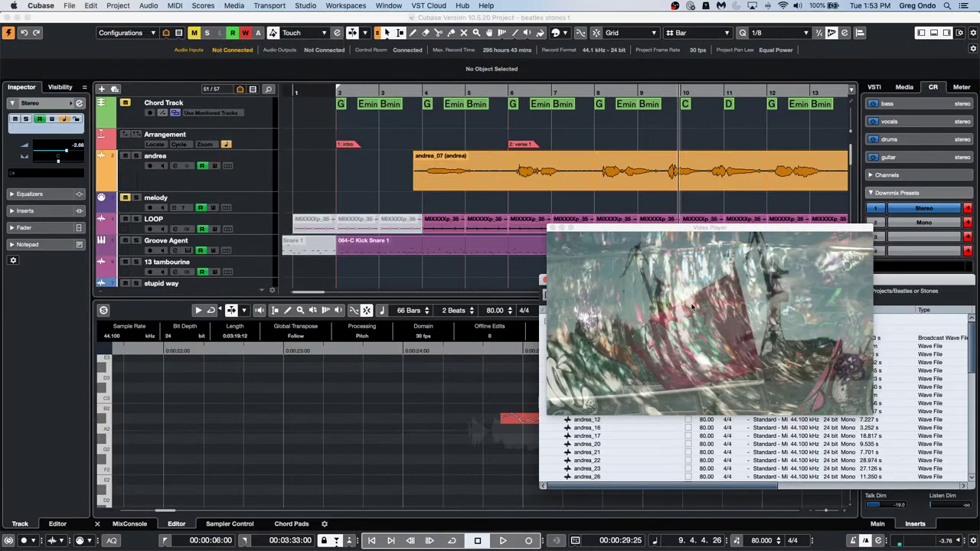
left_click_drag(946, 280, 496, 315)
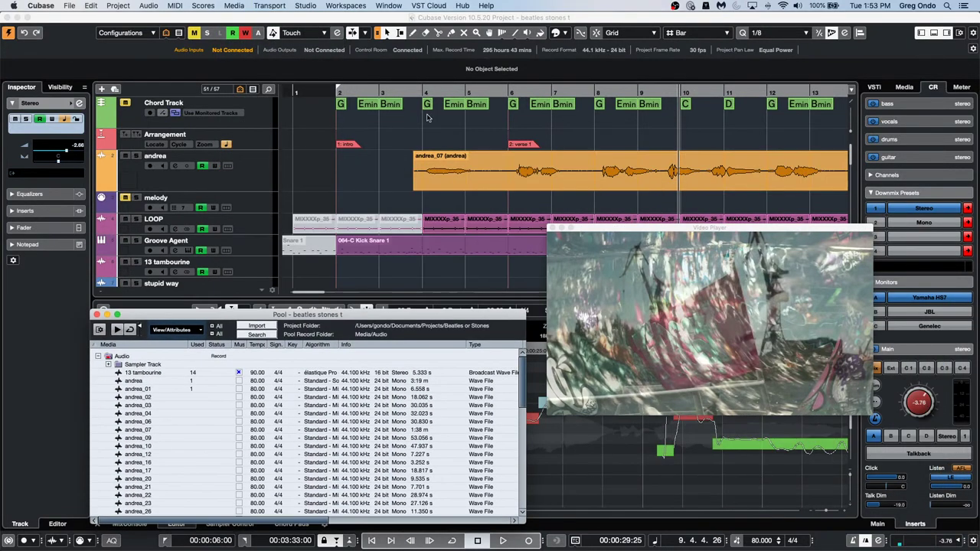
left_click(148, 6)
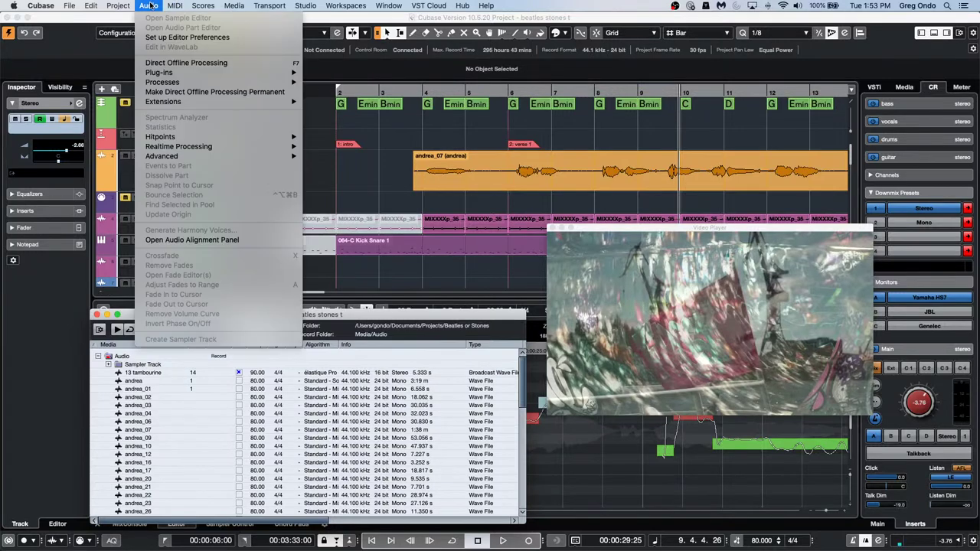
mouse_move(117, 6)
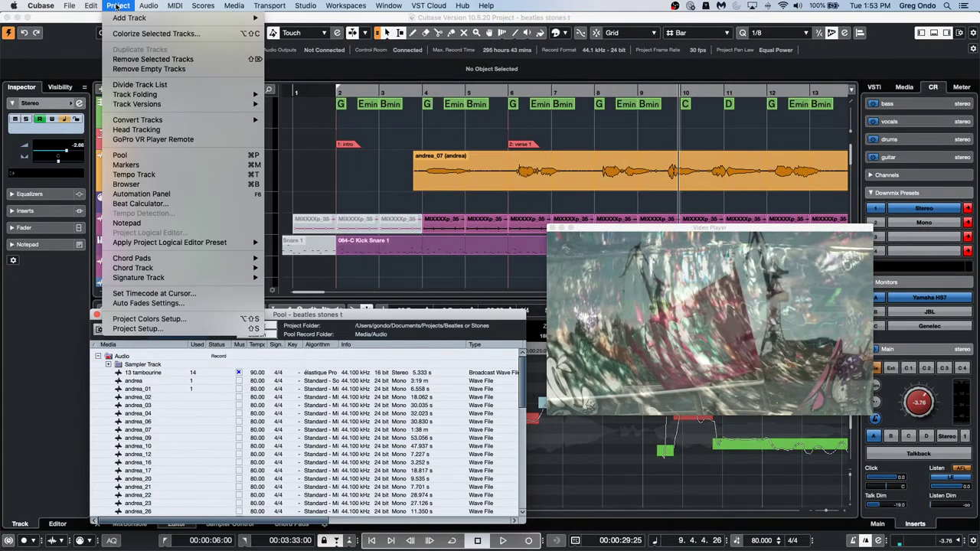
mouse_move(162, 270)
mouse_move(178, 244)
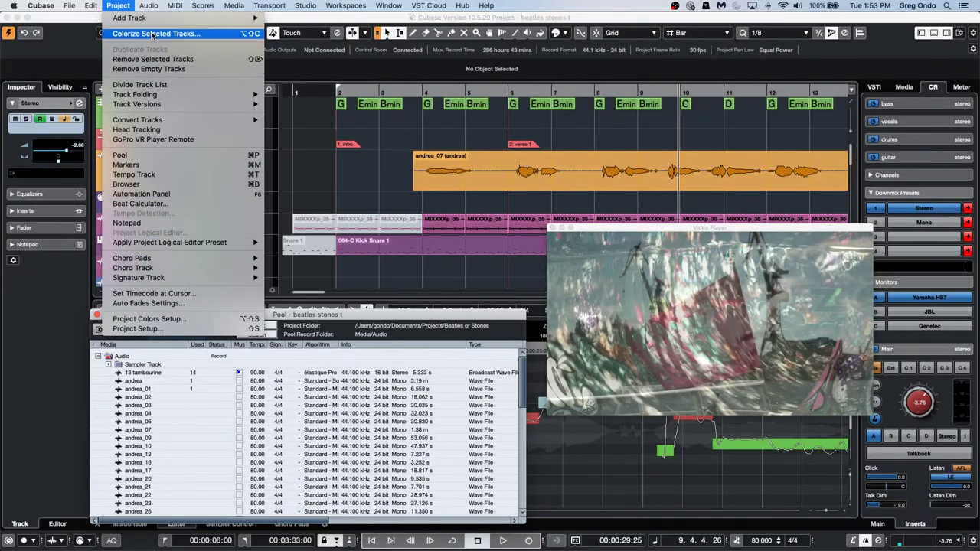
mouse_move(147, 6)
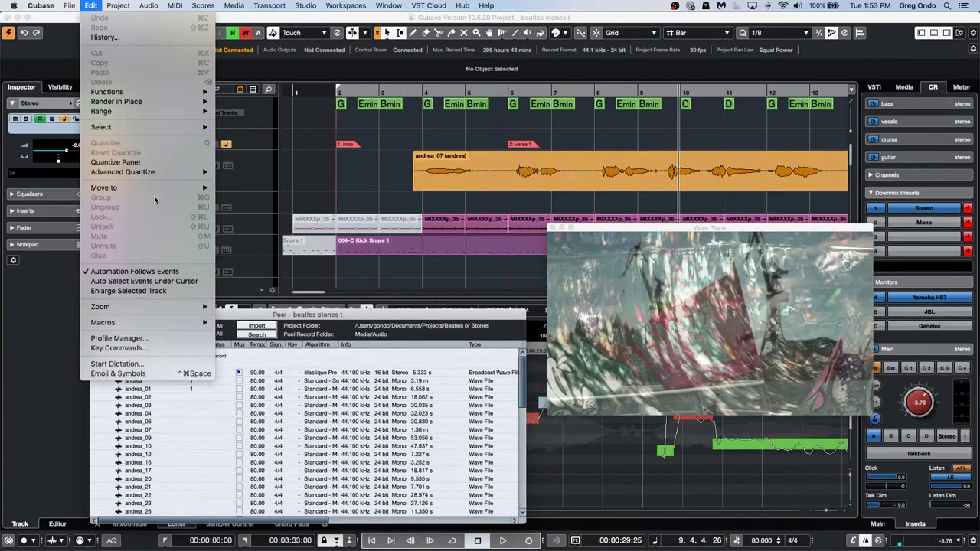
mouse_move(291, 9)
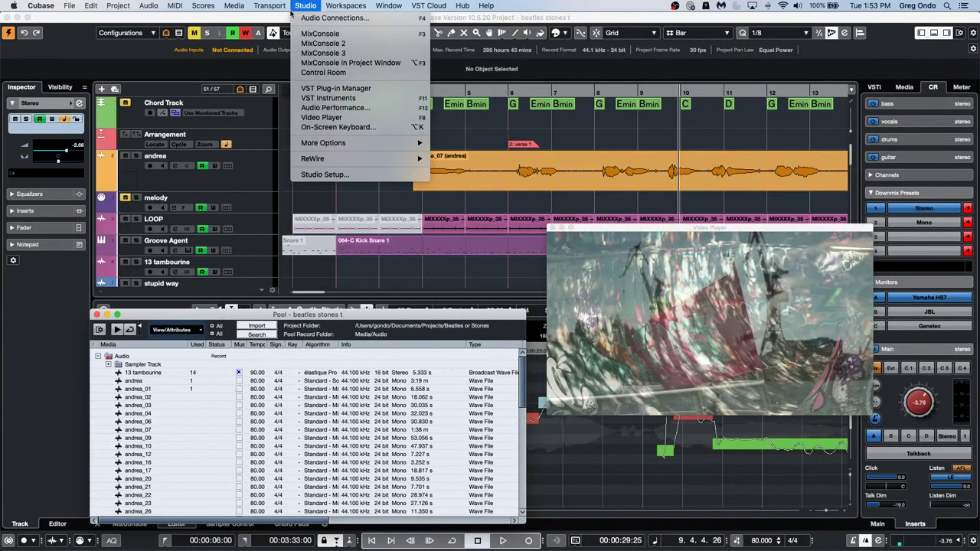
left_click(170, 376)
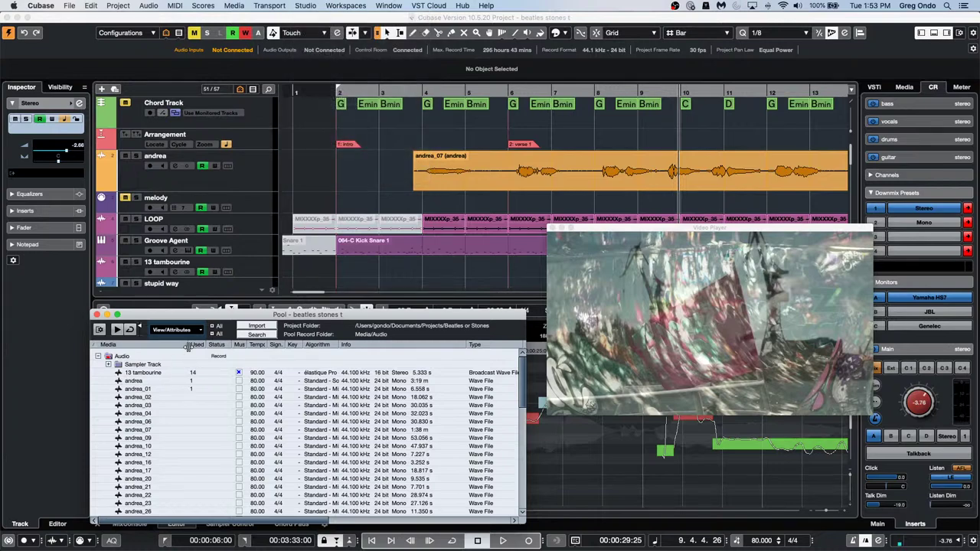
Move the Pool window up over the track area, collapse its Audio folder and expand its Video folder
left_click_drag(197, 317, 217, 101)
scroll(202, 257, "down", 10)
scroll(205, 255, "up", 10)
left_click(127, 149)
left_click(117, 140)
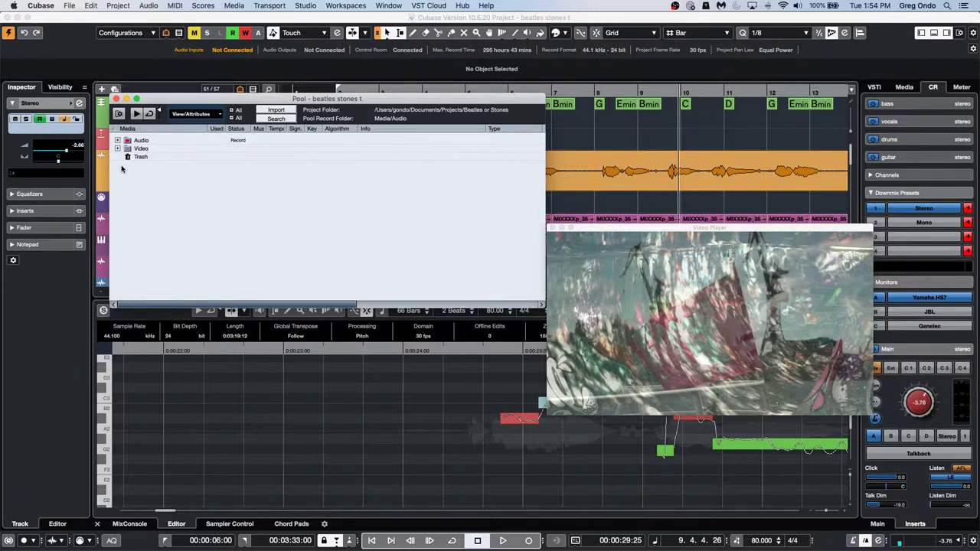
left_click(117, 148)
Examine the media commands available for the imported Steinberg video in the Pool, including Extract Audio from Video File and Generate Thumbnail Cache
left_click(177, 157)
right_click(178, 159)
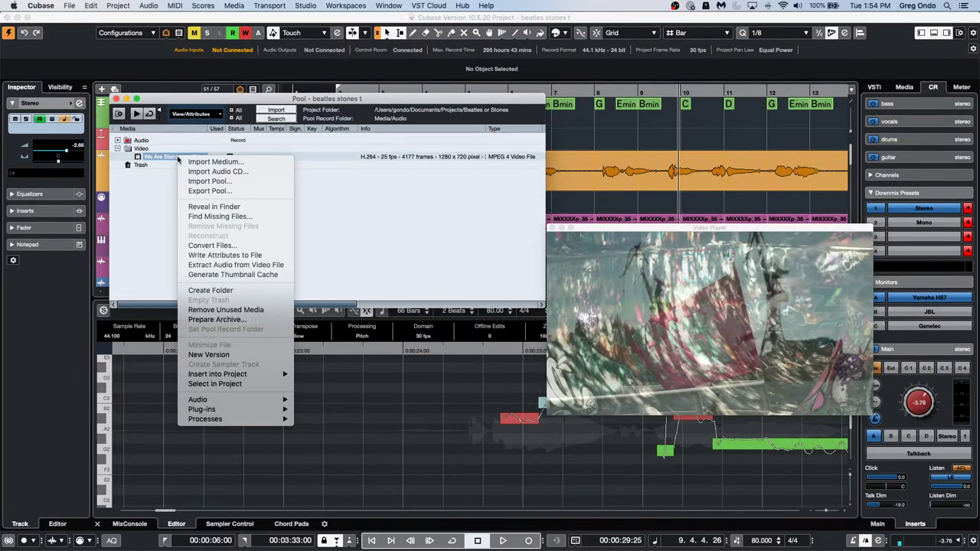
left_click(285, 276)
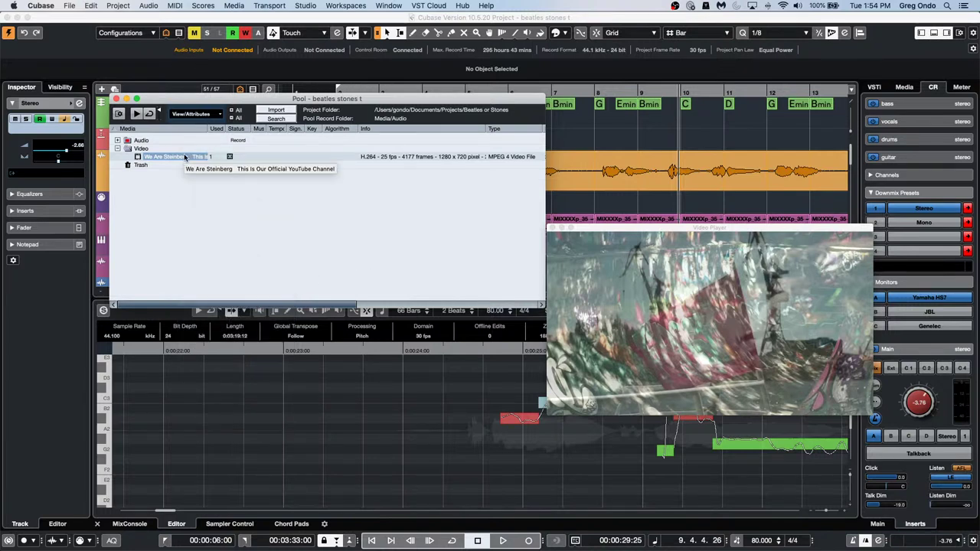
right_click(184, 157)
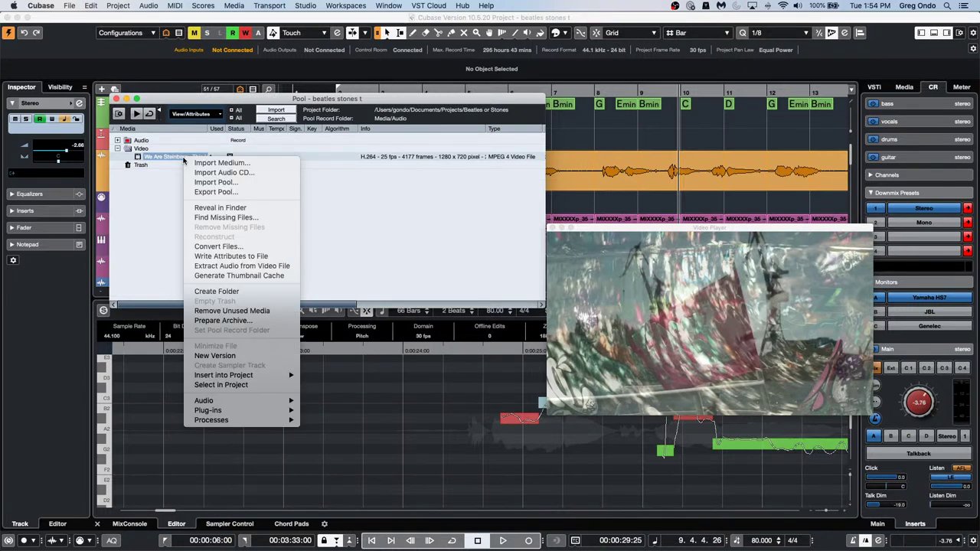
left_click(353, 243)
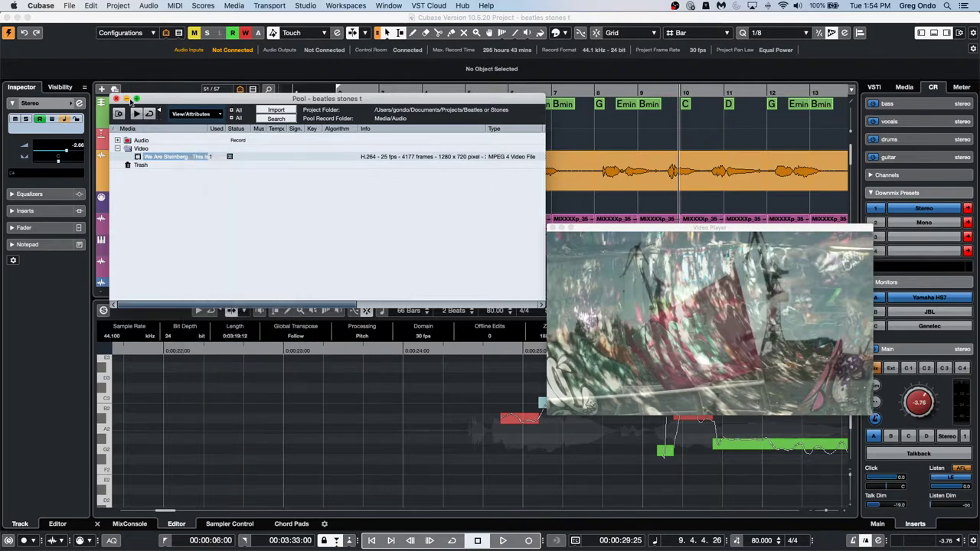
Close the Pool window and move the Video Player down over the lower-zone editor
left_click(117, 100)
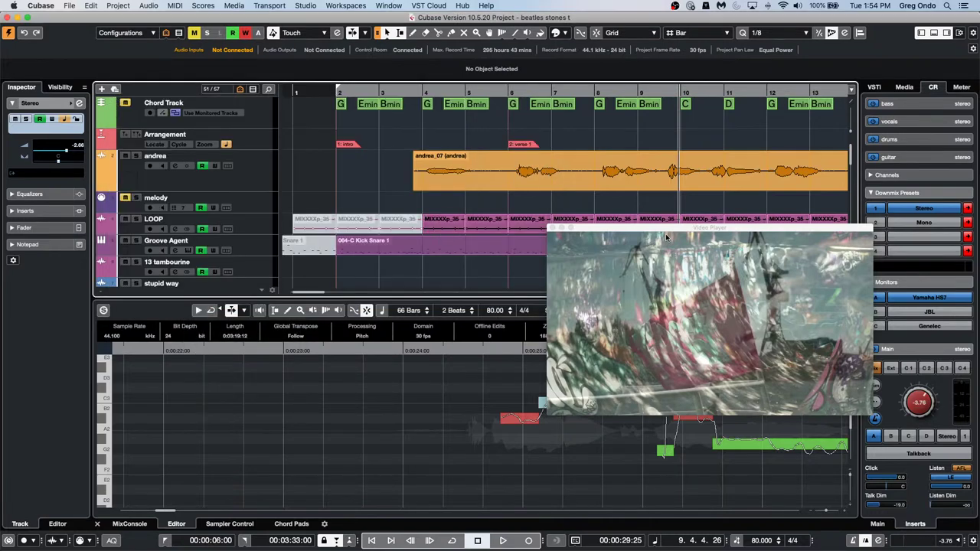
left_click_drag(629, 228, 478, 279)
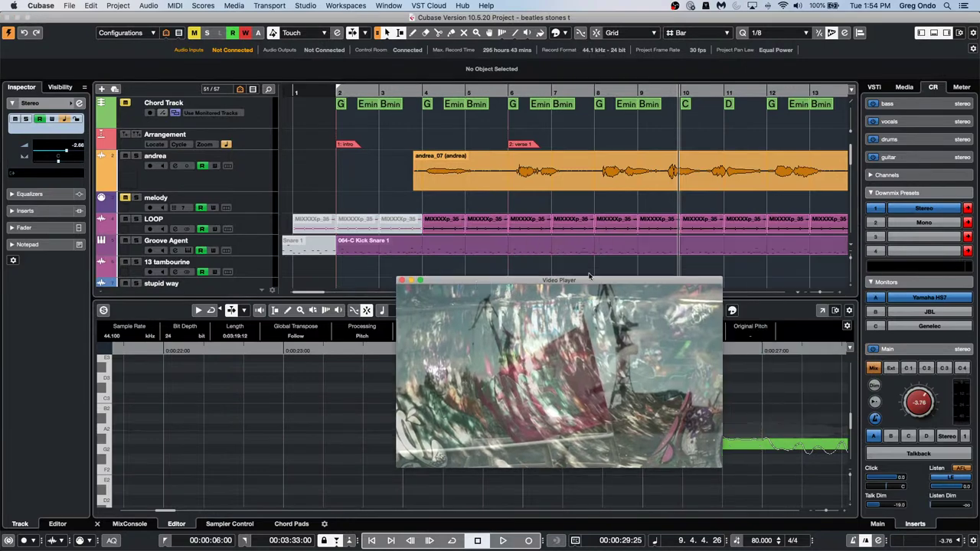
Look through the project's import and export options, then reopen the Pool and review the commands for the video clip again
left_click(151, 6)
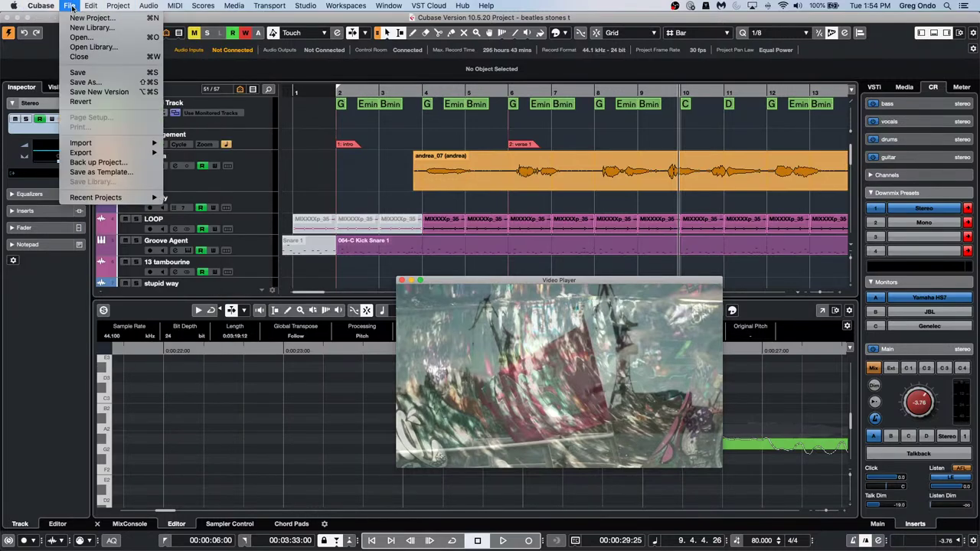
mouse_move(111, 149)
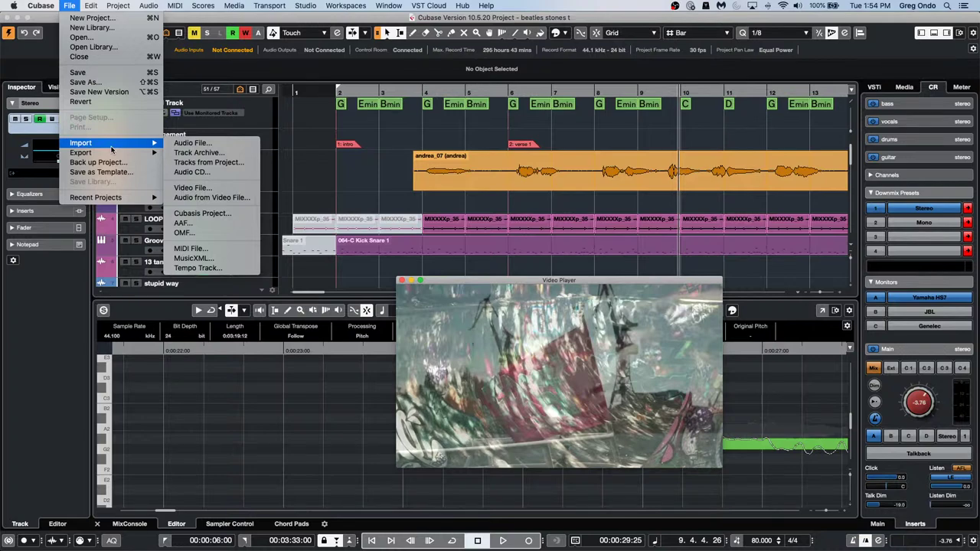
mouse_move(116, 155)
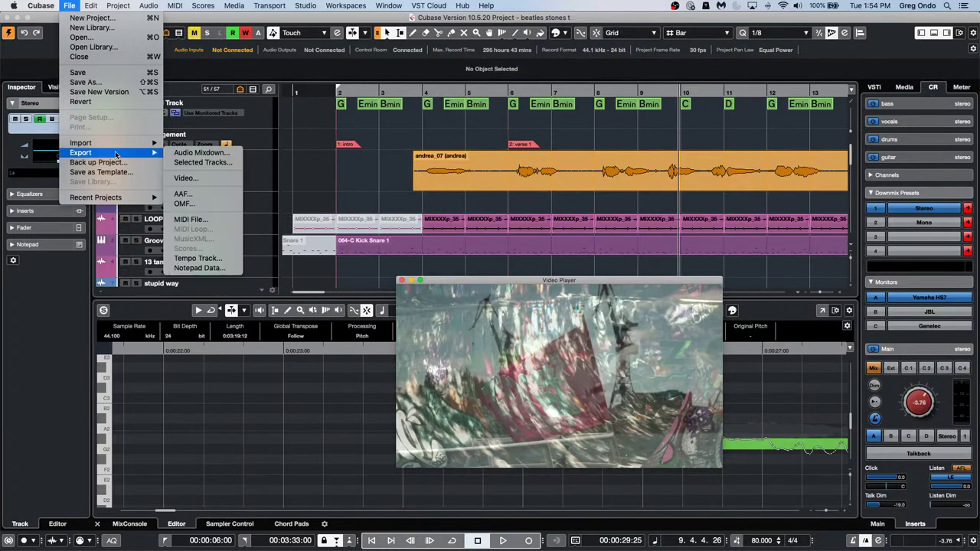
mouse_move(235, 8)
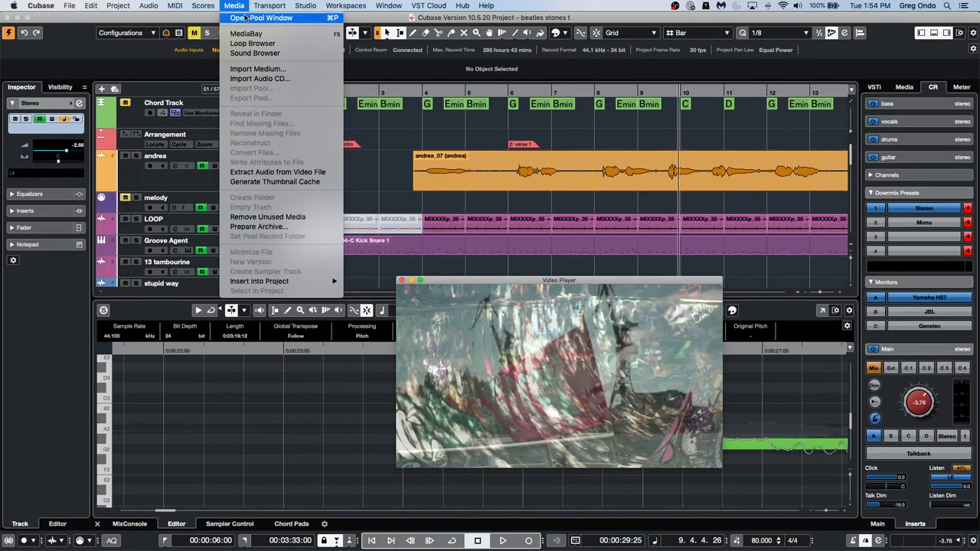
left_click(261, 18)
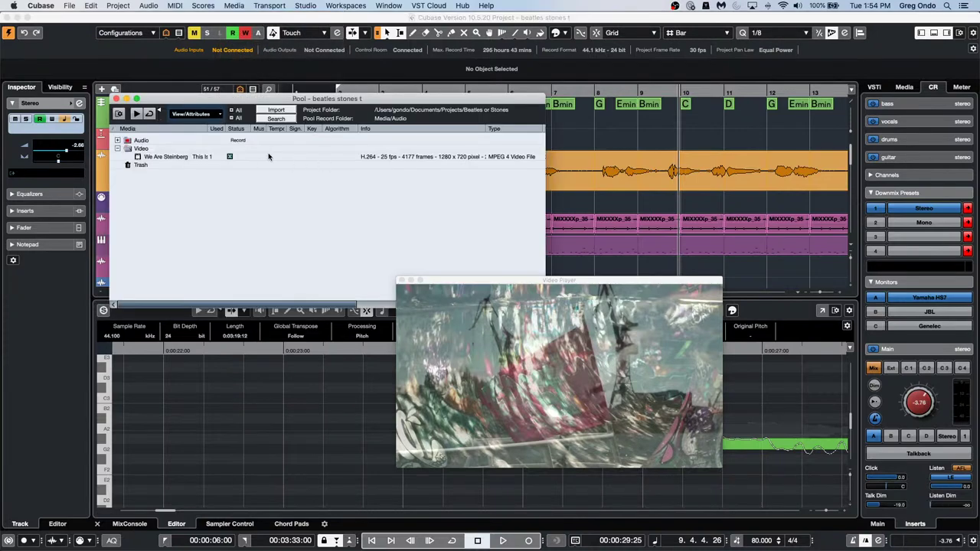
left_click(118, 150)
left_click(119, 149)
left_click(181, 157)
right_click(179, 159)
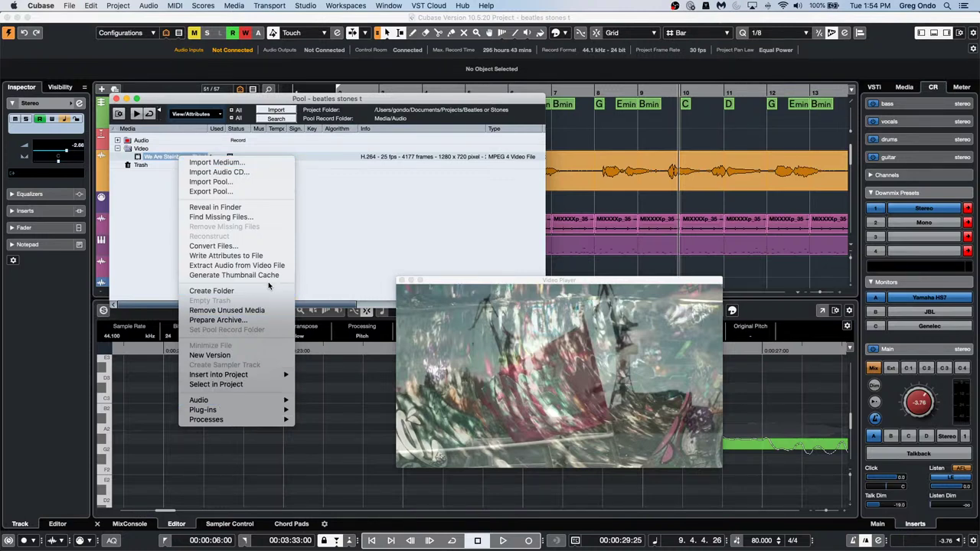
left_click(463, 242)
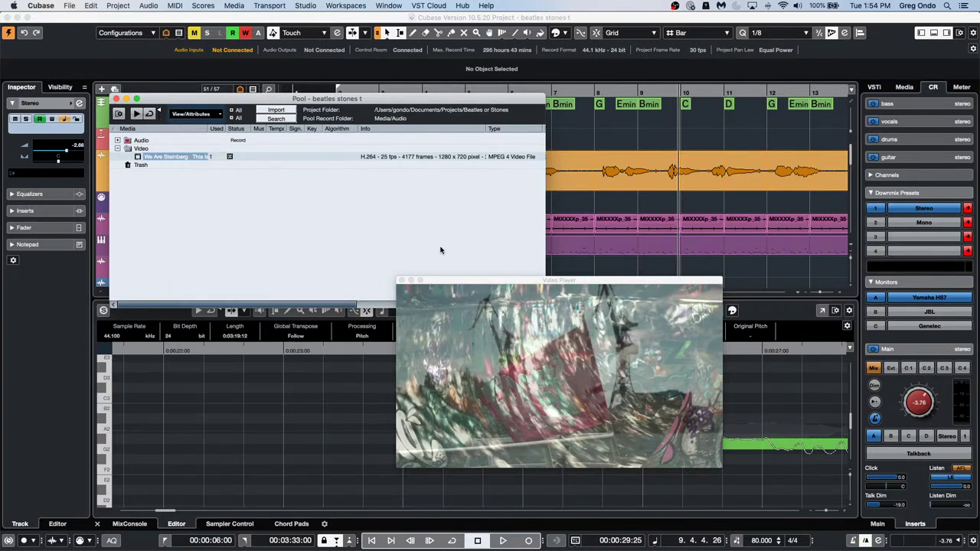
Close the Video Player and Pool windows and undo the import of the Steinberg video
left_click(403, 282)
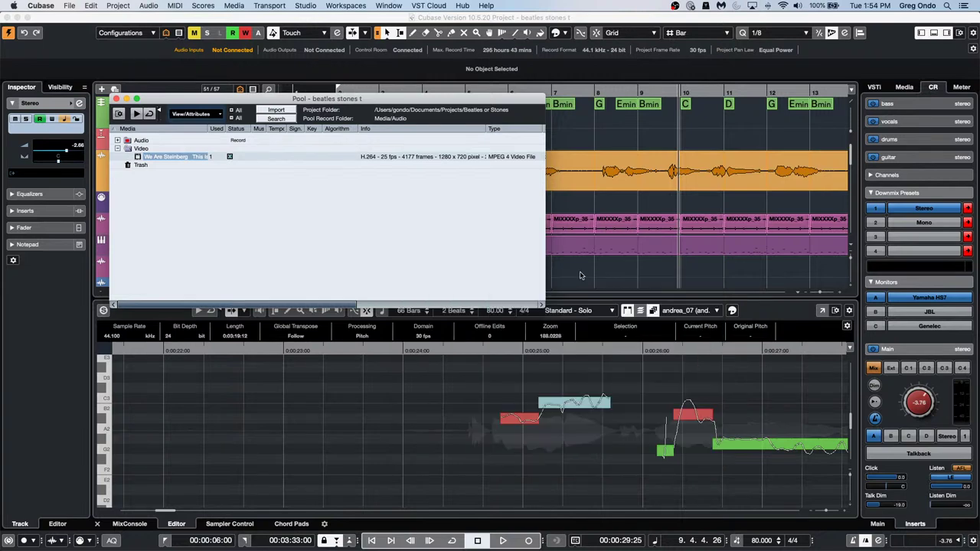
left_click(115, 98)
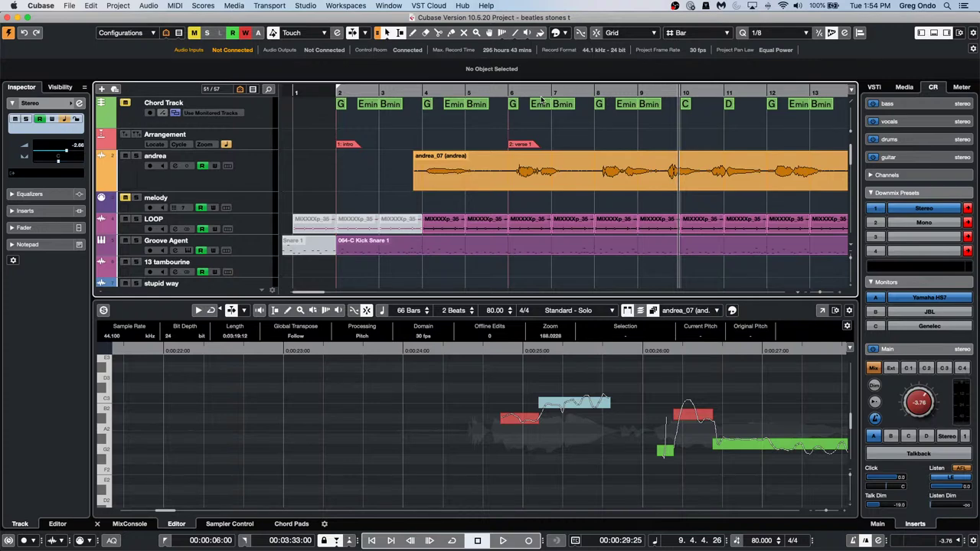
scroll(482, 224, "down", 10)
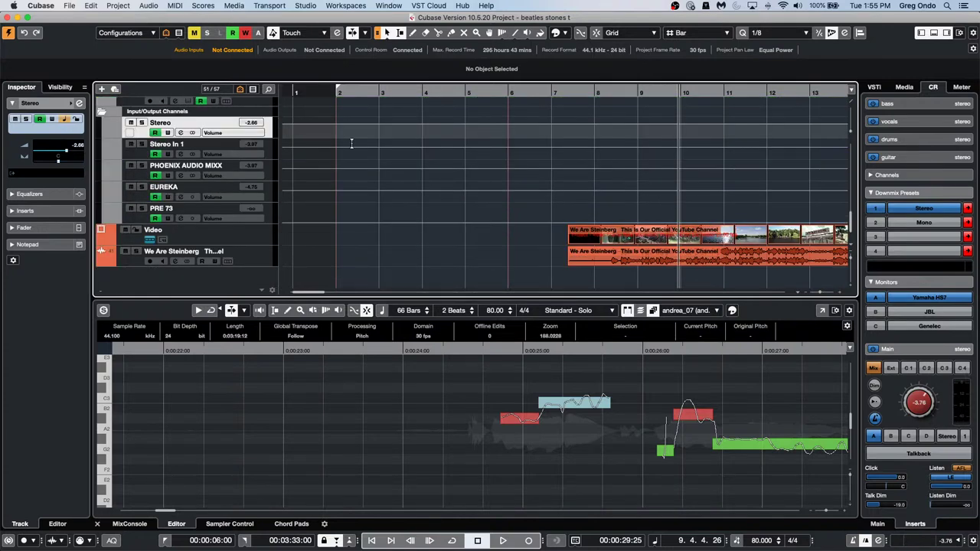
key("super+z")
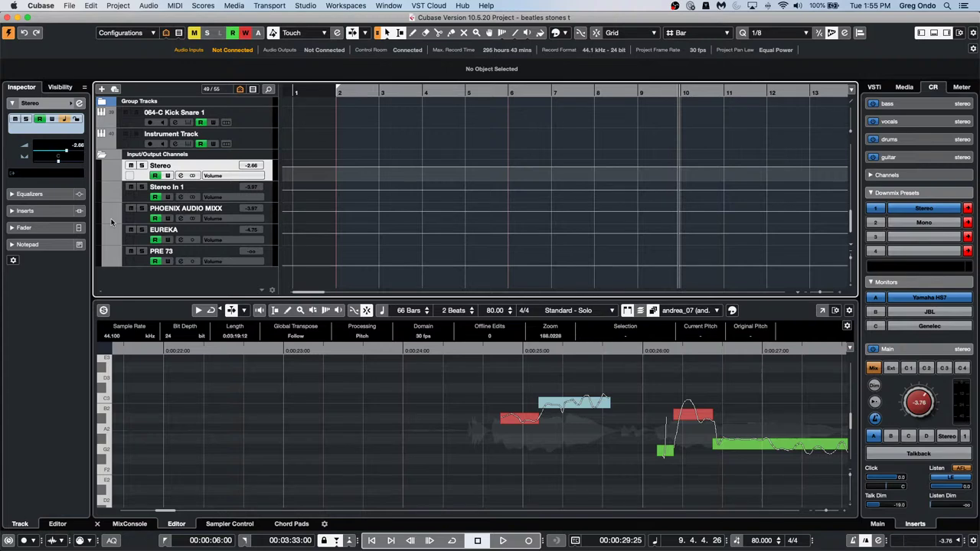
Increase the height of the Arrangement marker track
scroll(431, 200, "up", 10)
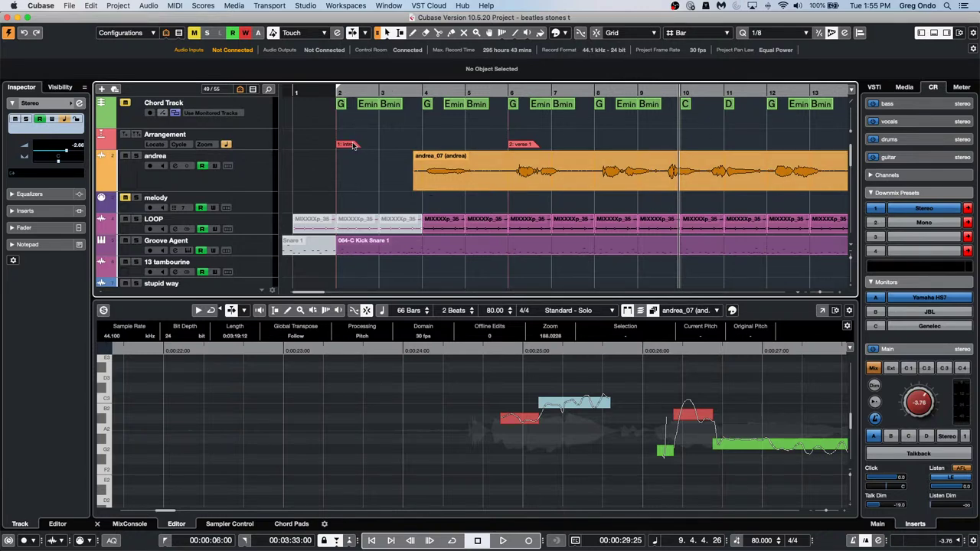
left_click_drag(257, 147, 253, 178)
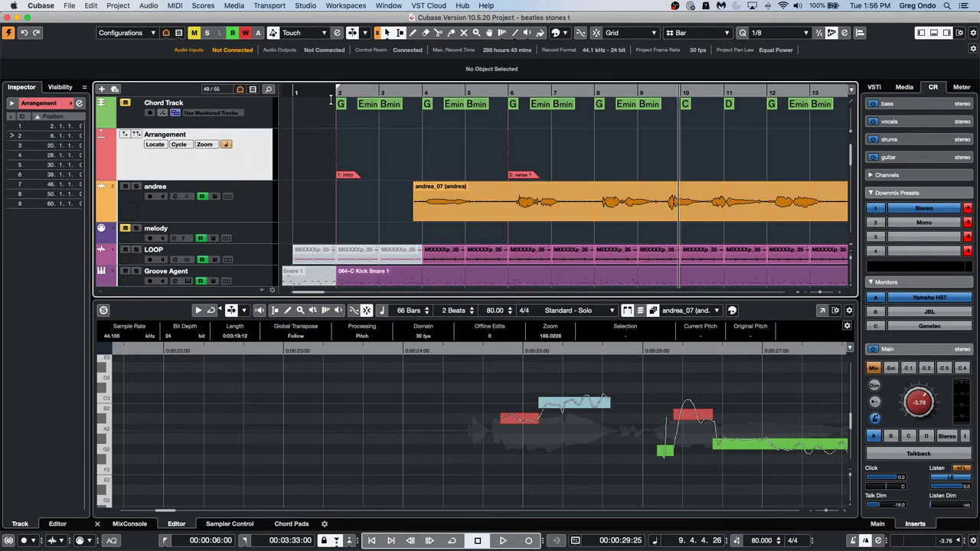
scroll(407, 173, "down", 1)
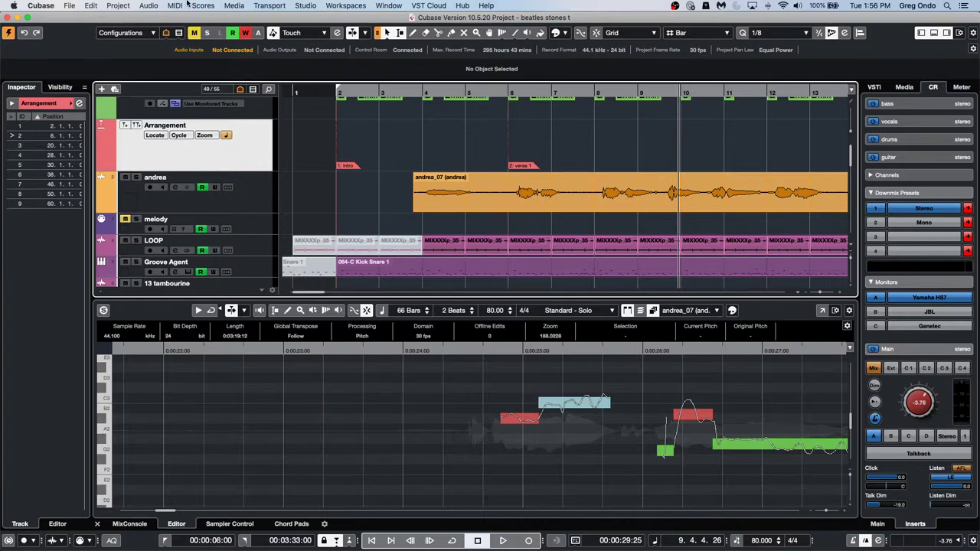
Open the Key Commands dialog and search the commands for "go to marker"
left_click(132, 4)
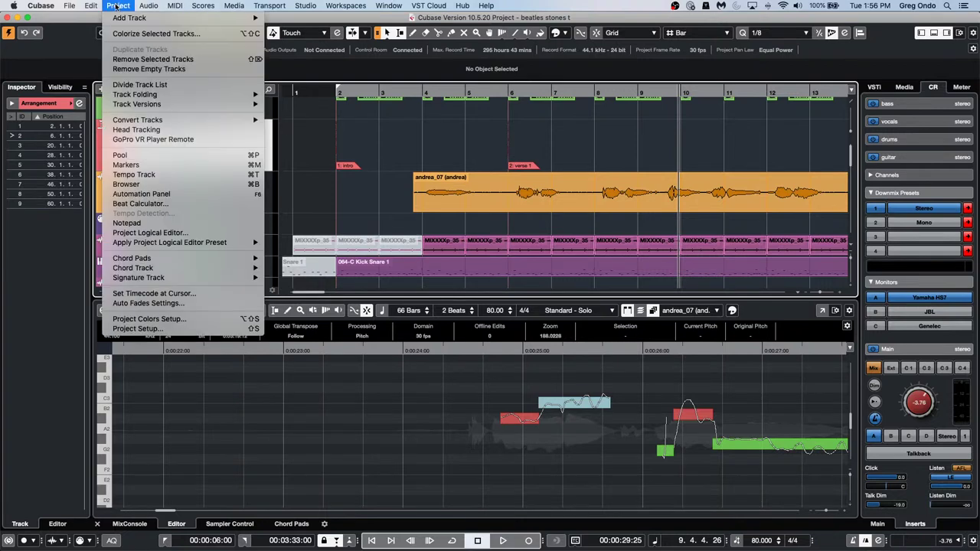
mouse_move(69, 5)
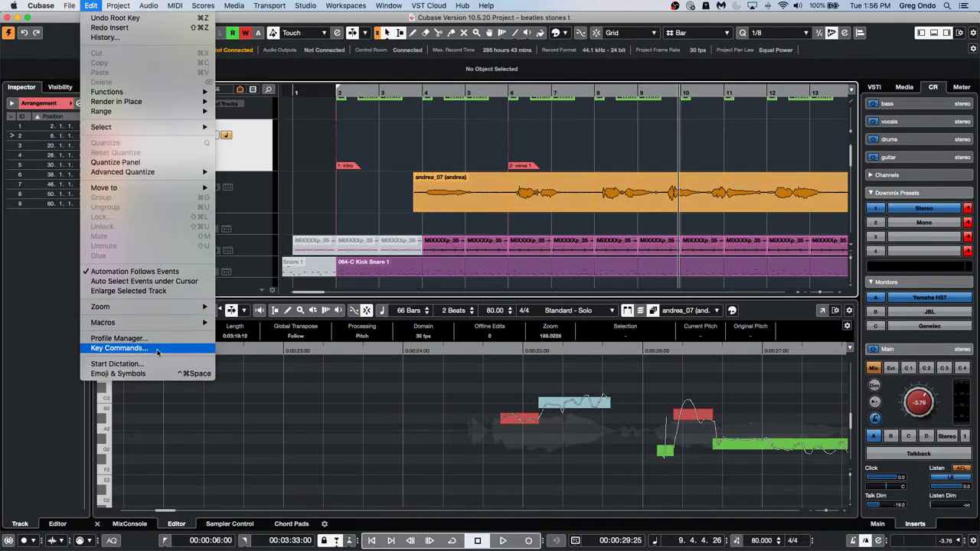
left_click(153, 348)
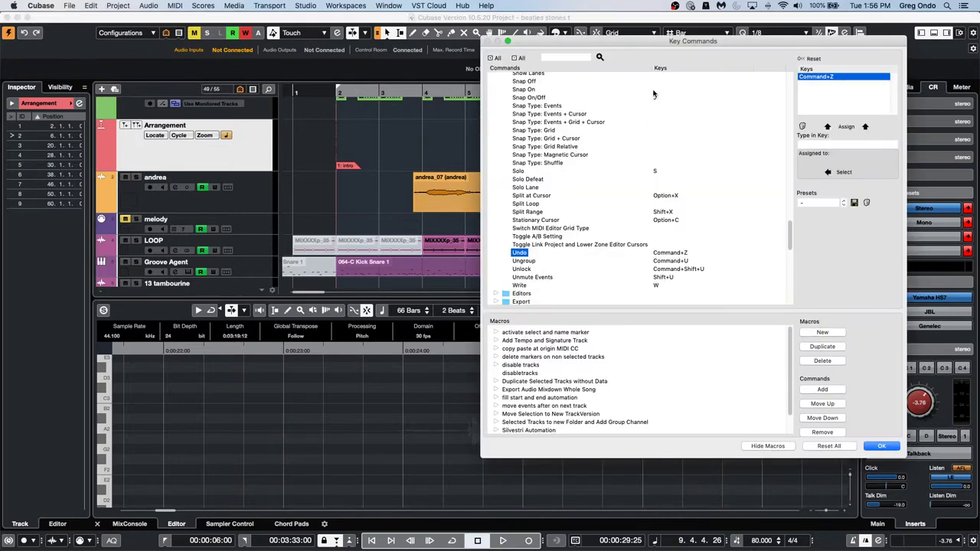
left_click(557, 57)
type("go to marker")
left_click(599, 57)
Browse the key command categories, collapsing Edit and expanding Marker, for a command that goes to a marker
scroll(589, 182, "down", 10)
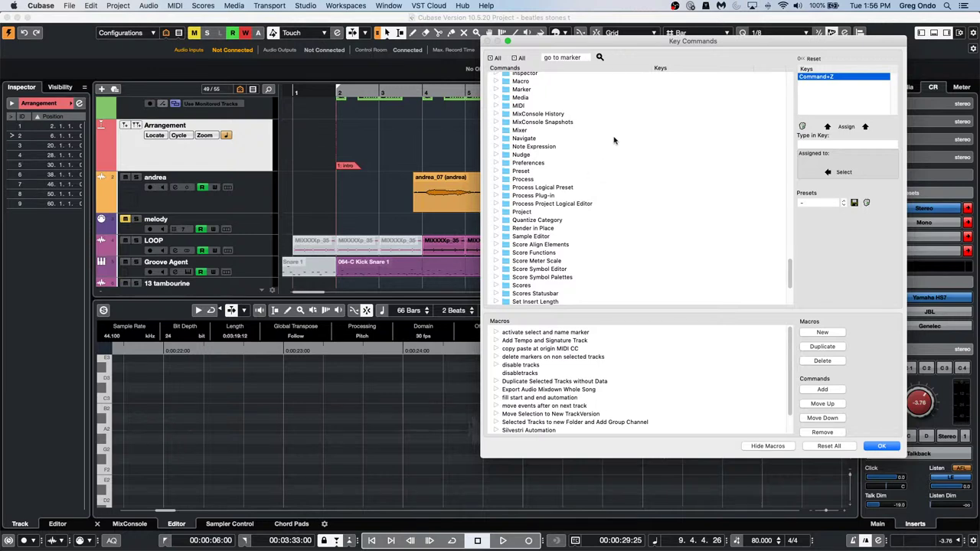
scroll(604, 147, "up", 15)
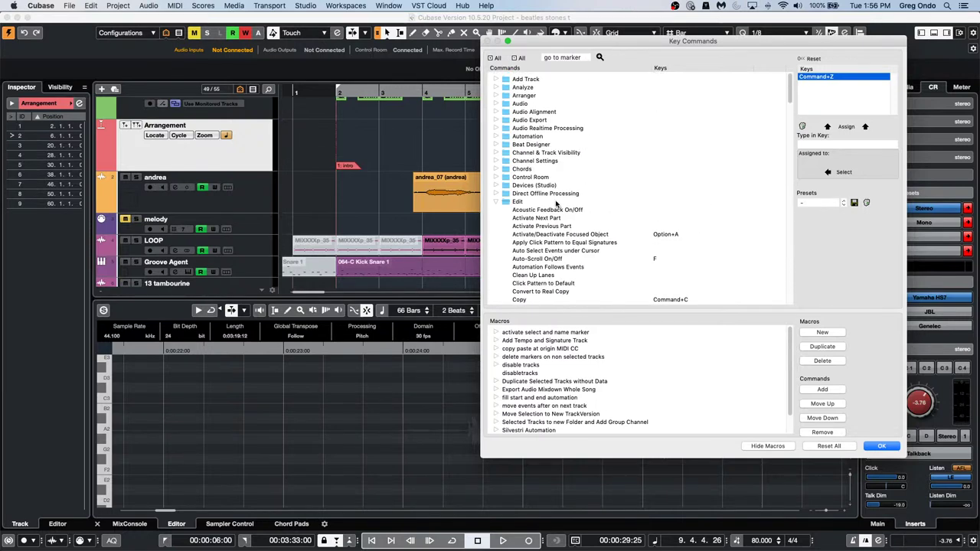
left_click(496, 203)
scroll(677, 189, "down", 8)
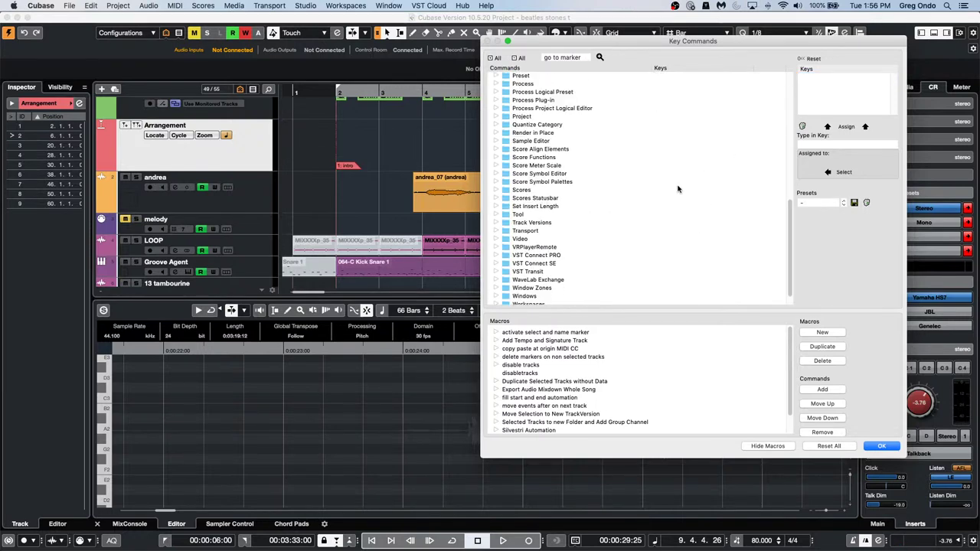
scroll(677, 189, "down", 1)
scroll(573, 192, "up", 5)
scroll(571, 191, "up", 5)
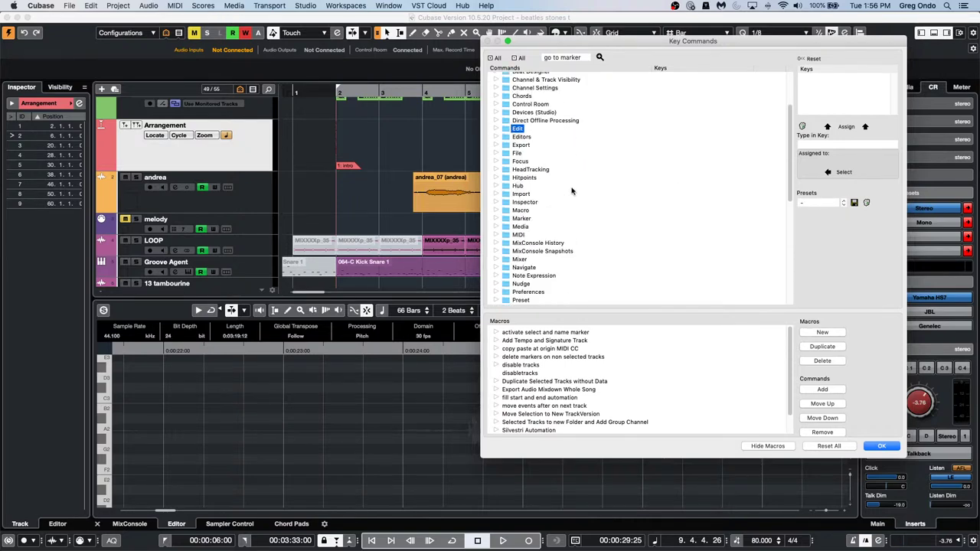
scroll(571, 191, "up", 2)
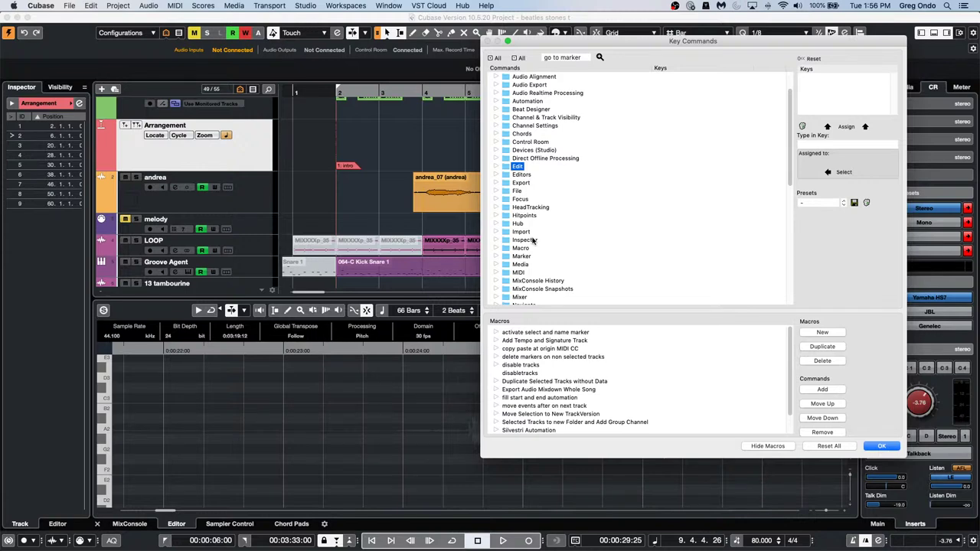
left_click(496, 257)
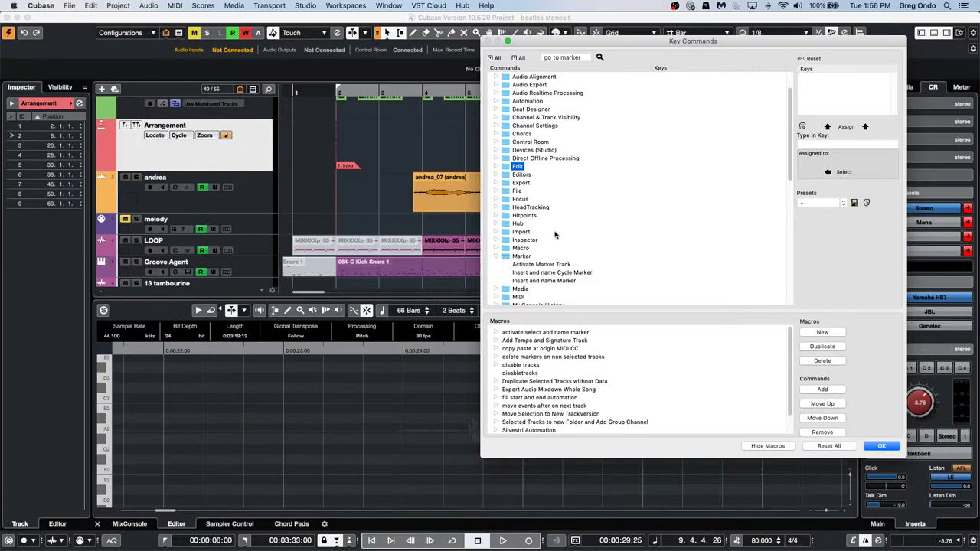
scroll(556, 234, "down", 1)
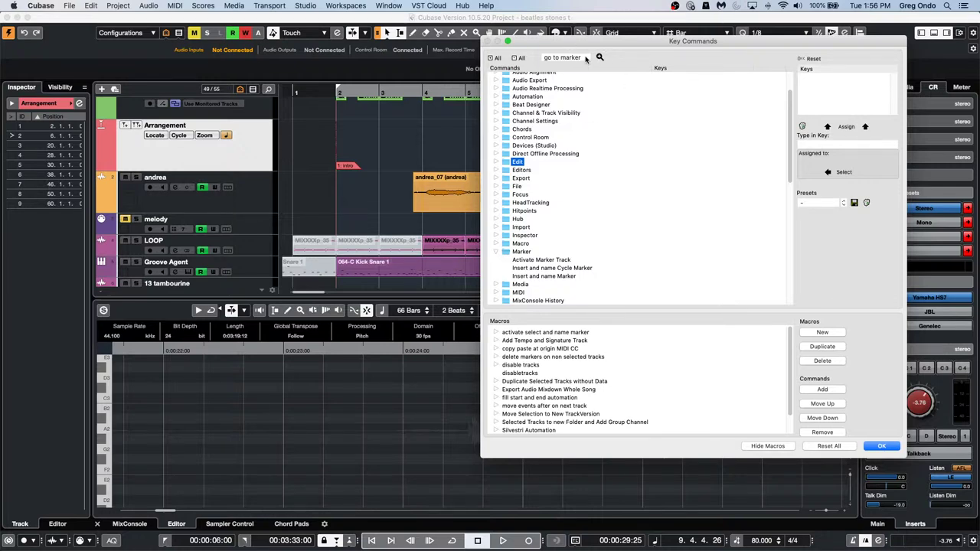
Search the key commands for "marker x" and close the dialog
left_click(585, 59)
type("marker")
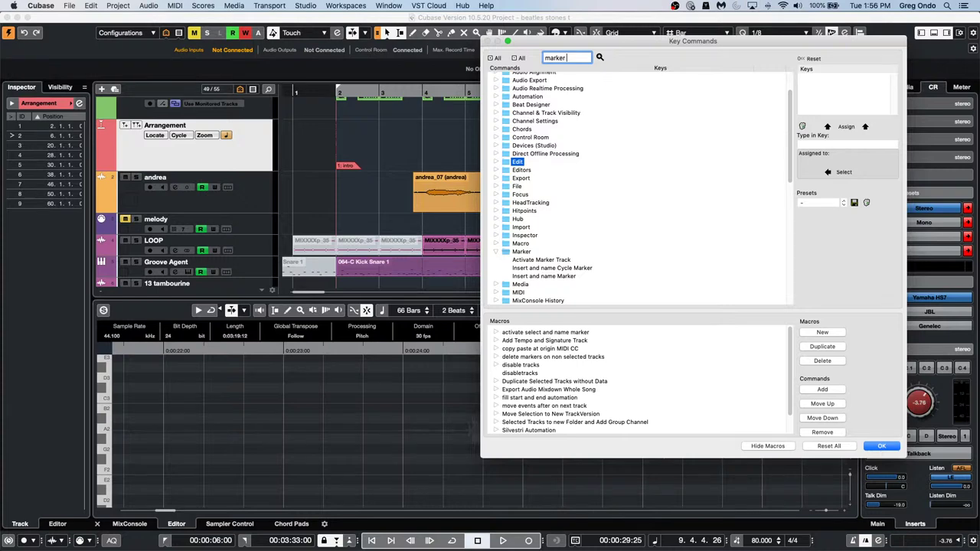
type(" x")
key("Return")
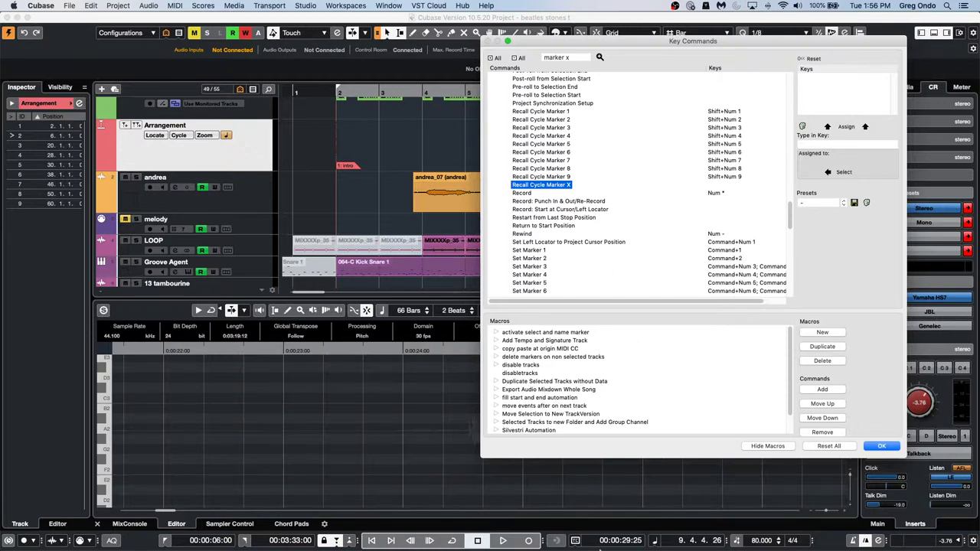
left_click(890, 447)
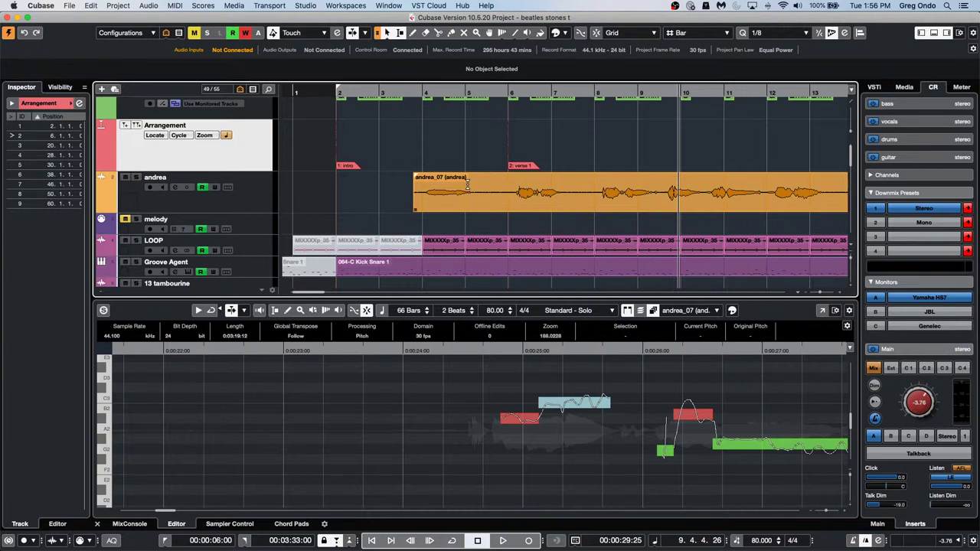
Start recording from the project cursor and stop it again
key("KP_Multiply")
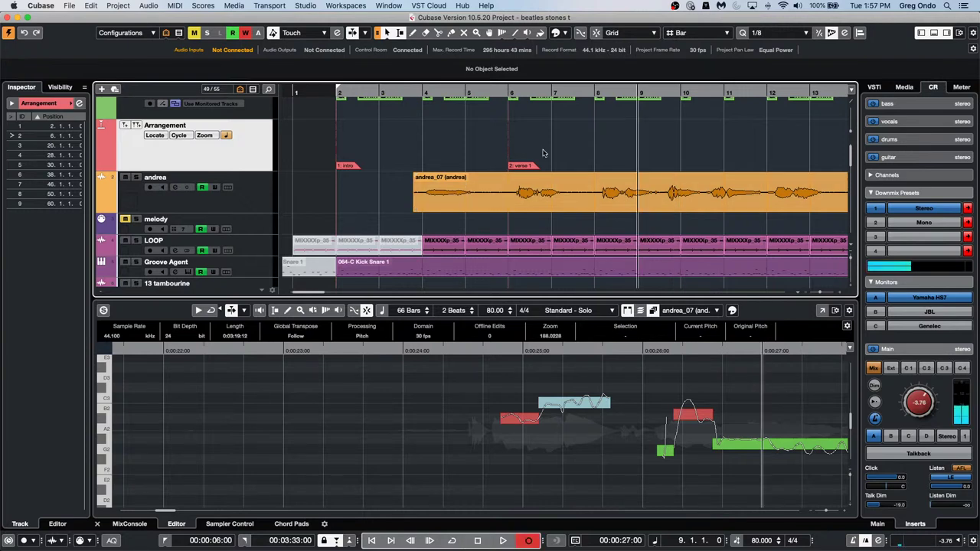
key("space")
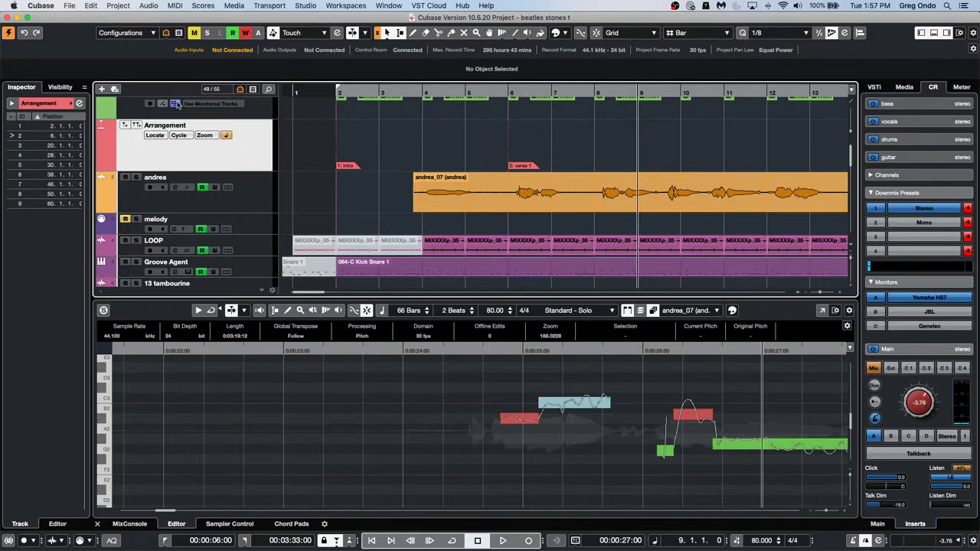
left_click(68, 5)
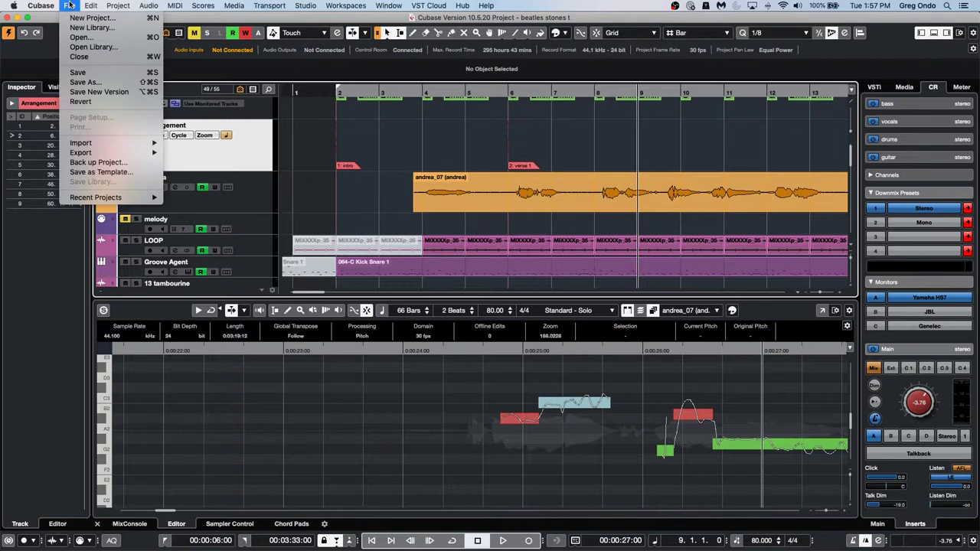
left_click(366, 172)
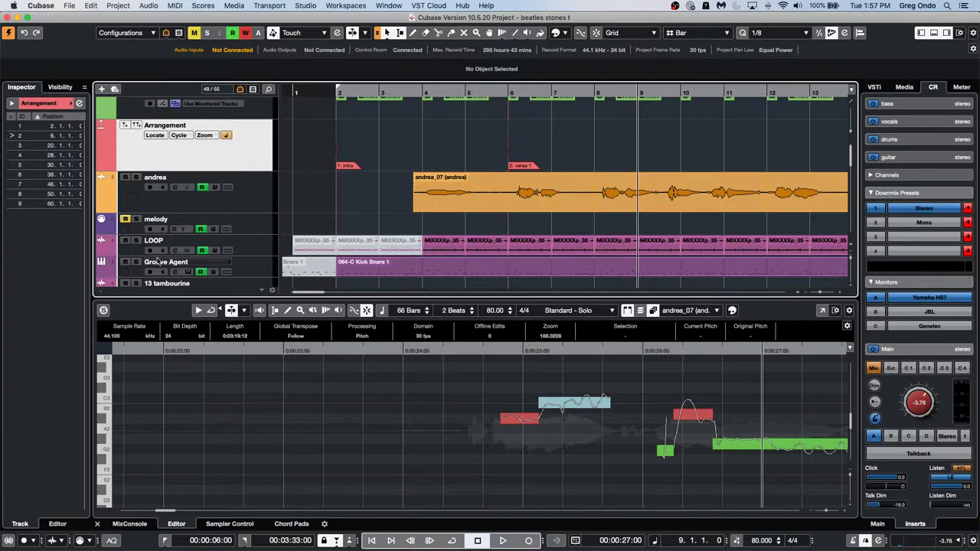
Reopen Key Commands, check which command Num * is assigned to, and look through the Transport commands
left_click(90, 6)
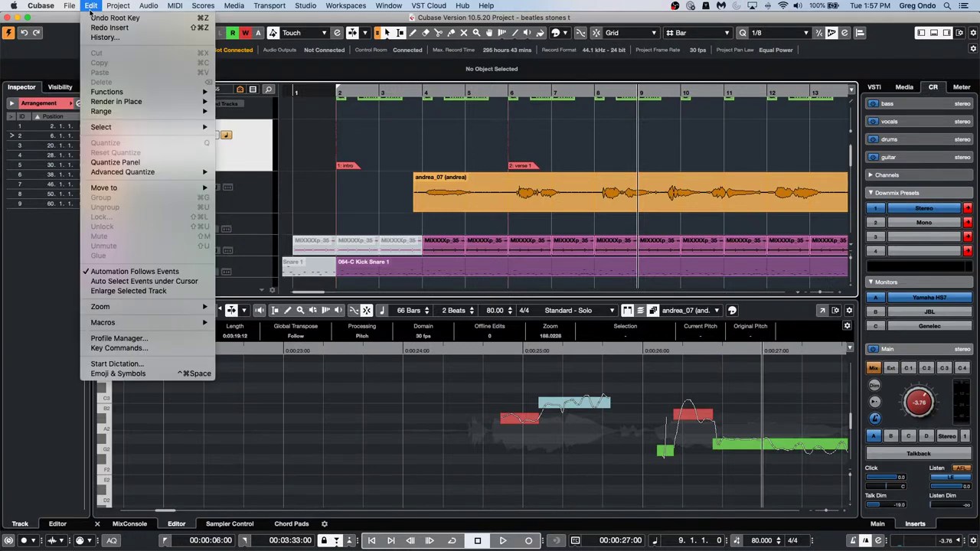
left_click(159, 348)
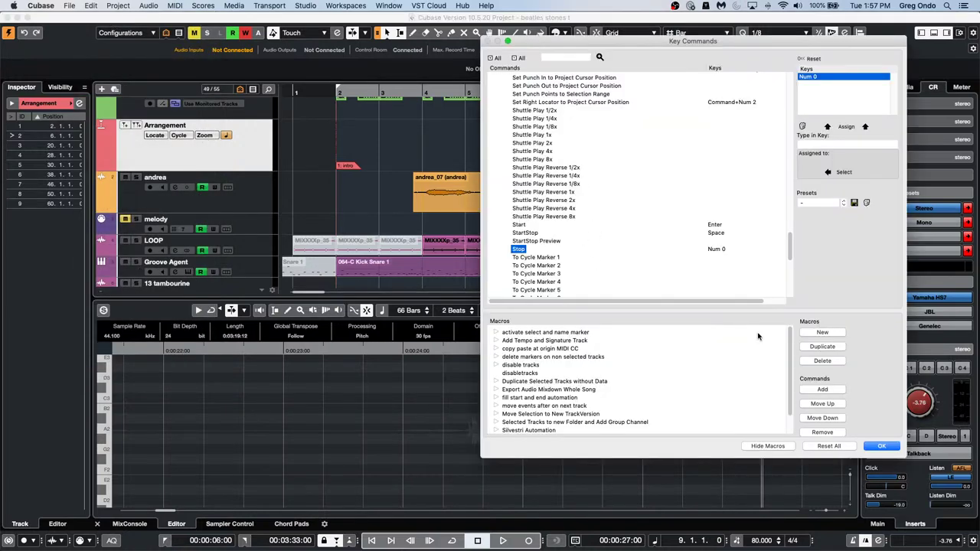
left_click(855, 148)
key("KP_Multiply")
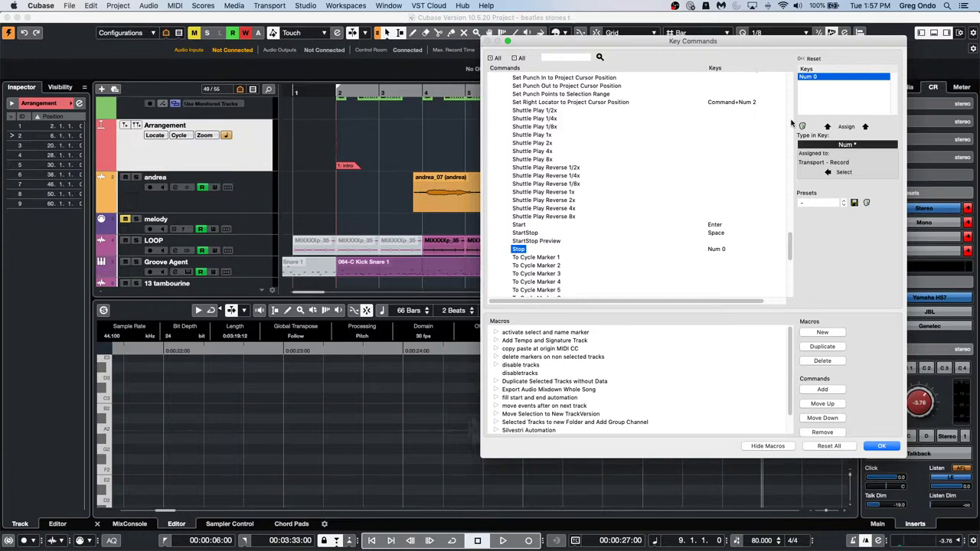
scroll(600, 240, "up", 8)
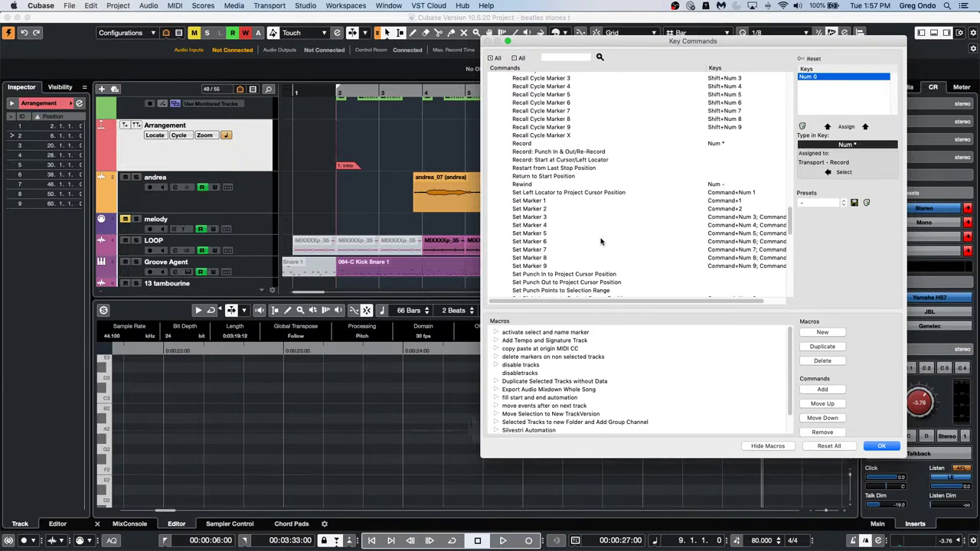
scroll(601, 242, "down", 10)
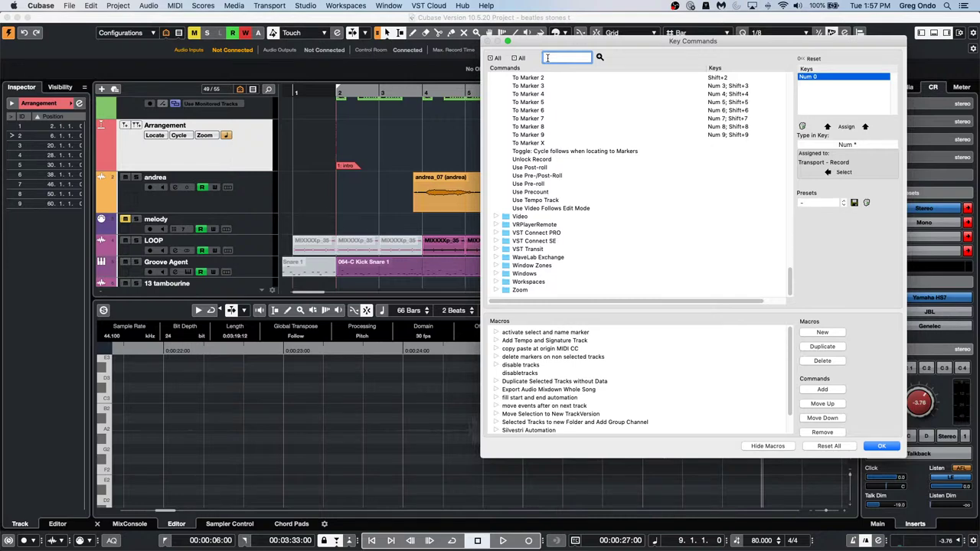
Find the To Marker X command by searching "marker x" and assign the semicolon key to it
type("marker x")
key("Return")
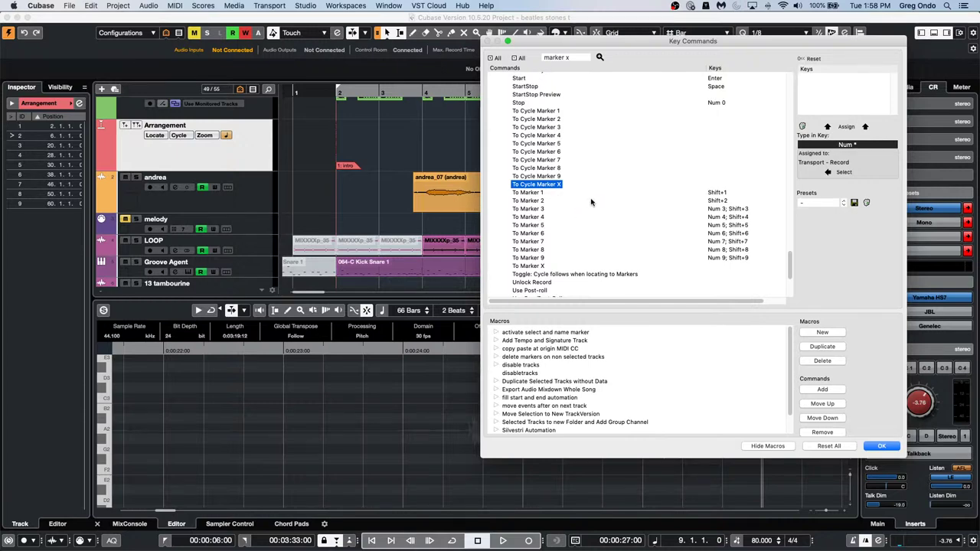
left_click(529, 266)
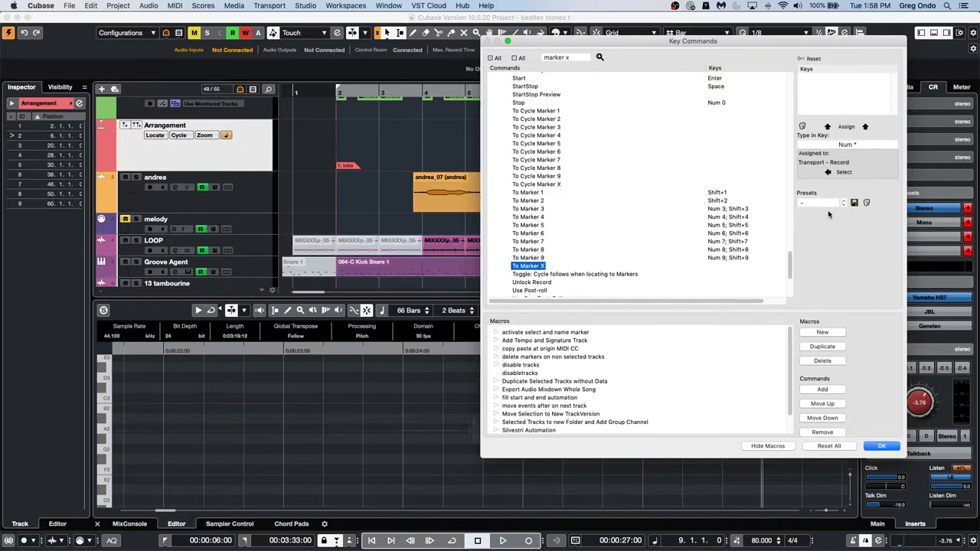
left_click(856, 145)
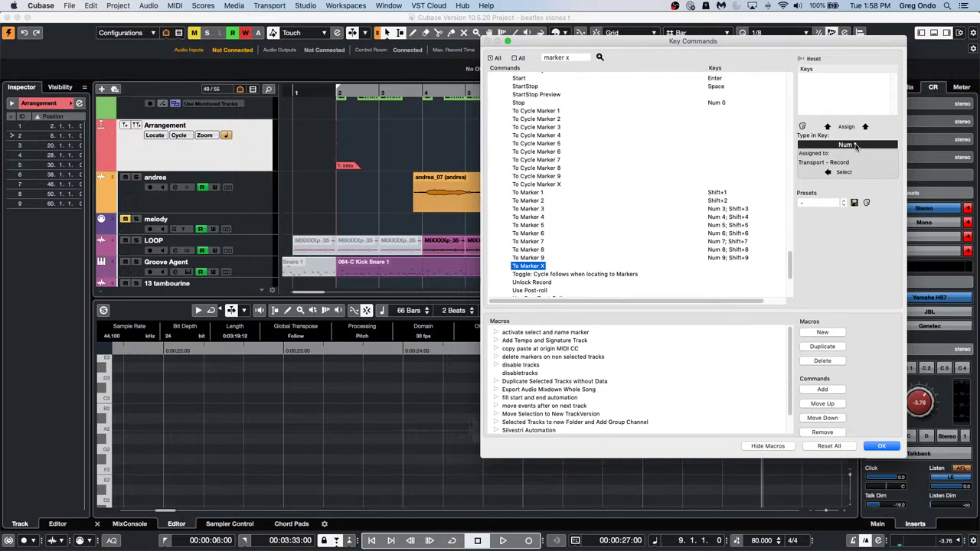
left_click(856, 145)
left_click(846, 127)
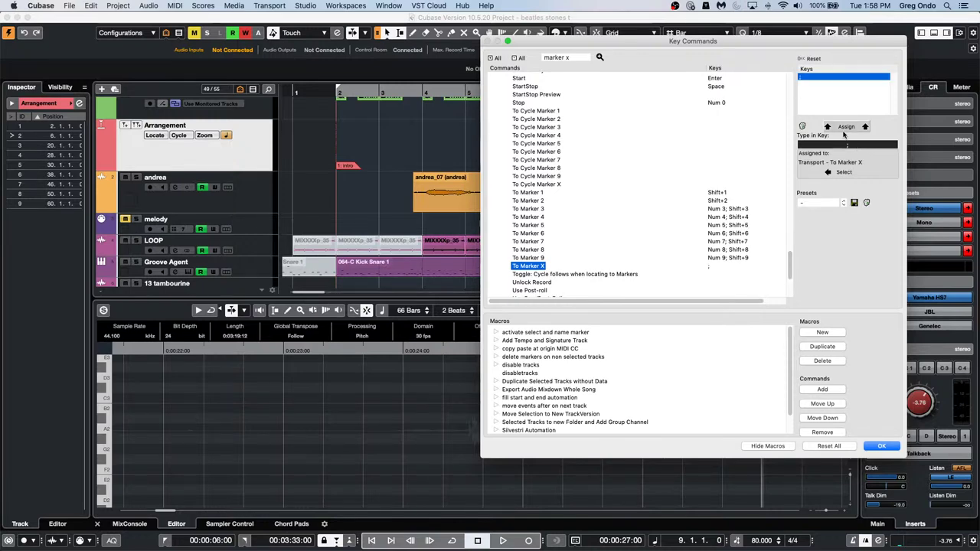
left_click(882, 446)
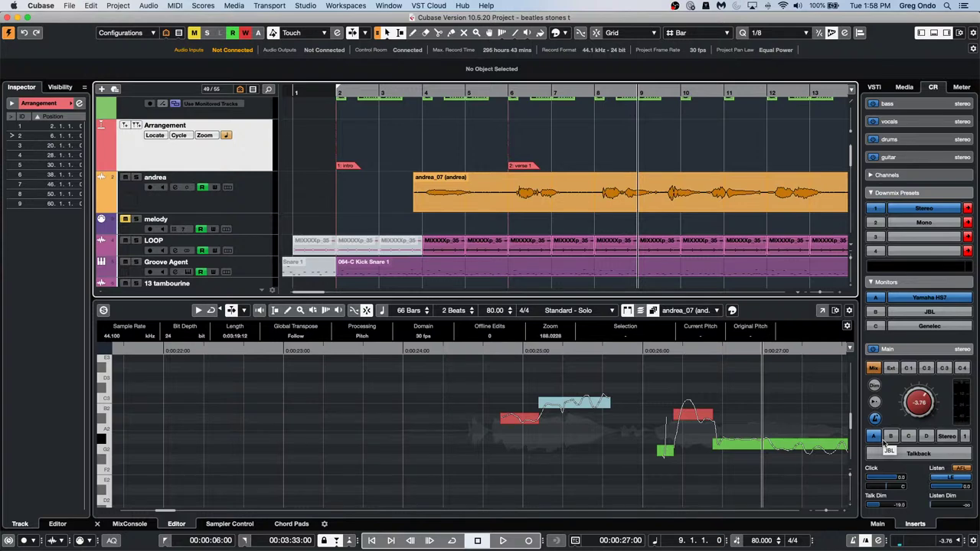
Try the To Marker X command, locating the project cursor to marker 4, and call up its prompt again
key("shift+m")
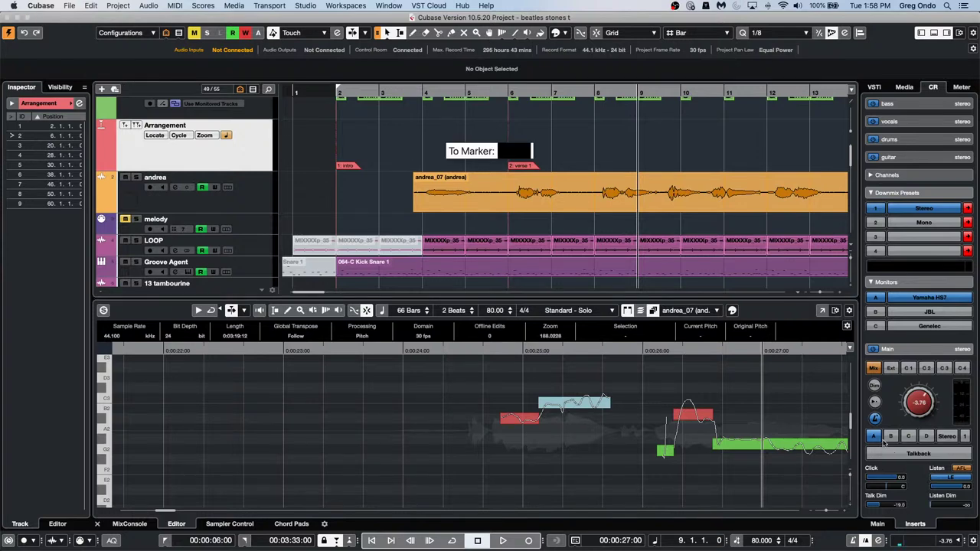
key("Escape")
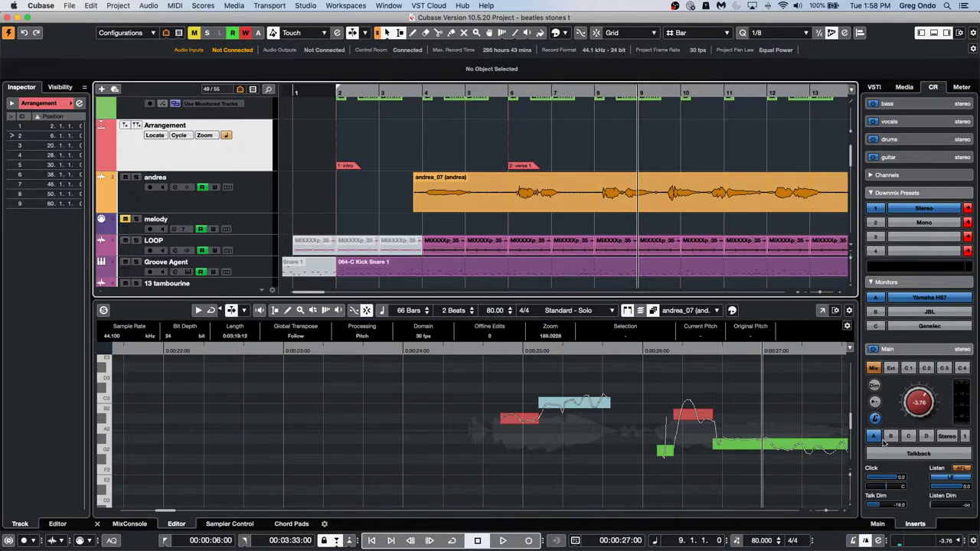
key("KP_4")
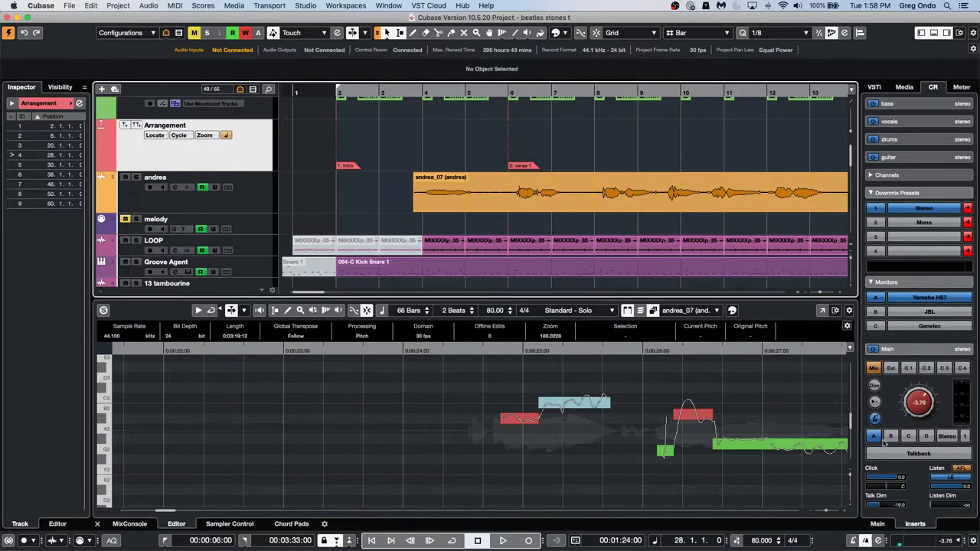
key("shift+0")
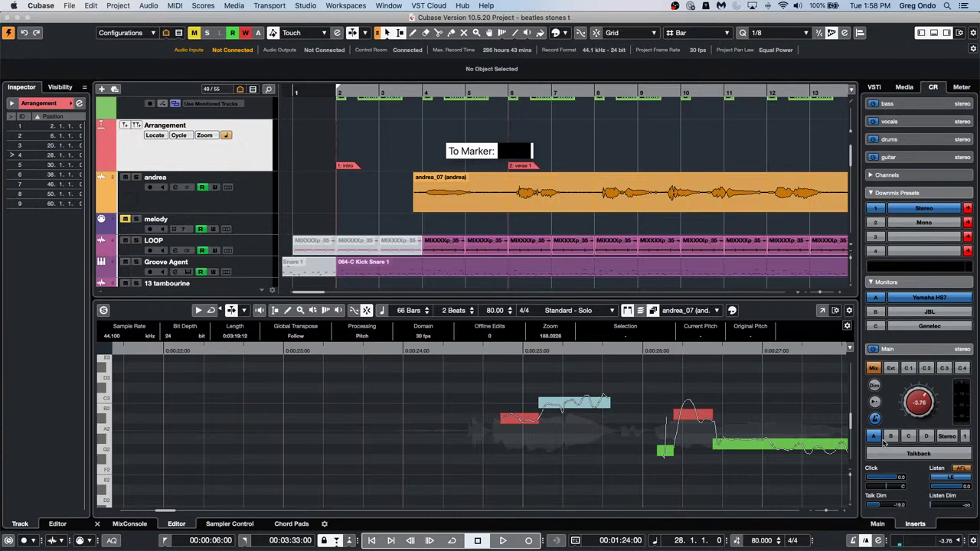
key("Escape")
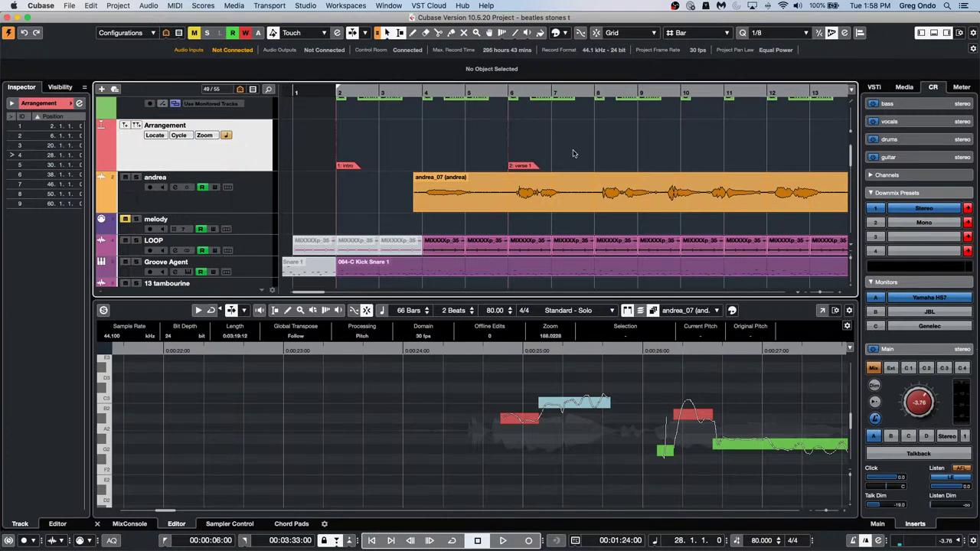
key("shift+0")
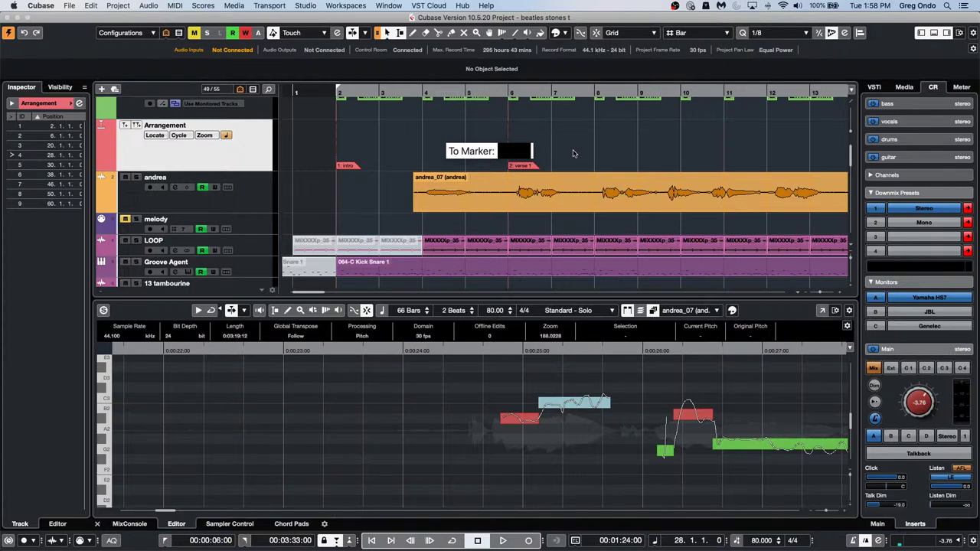
key("Escape")
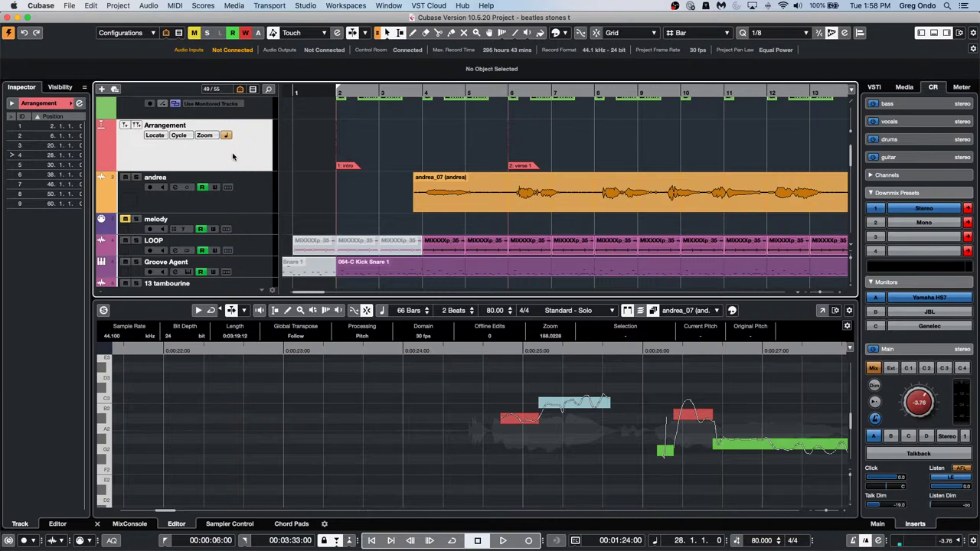
left_click_drag(332, 89, 367, 90)
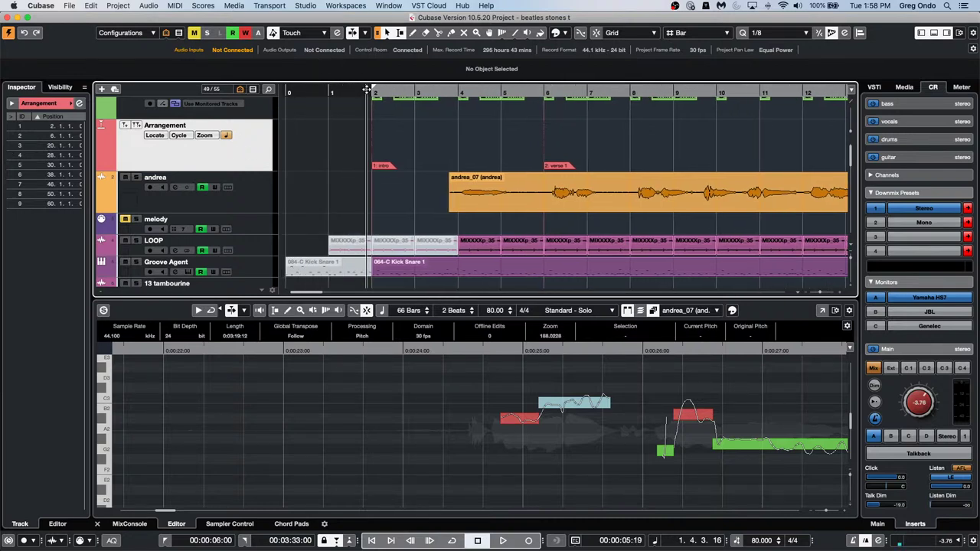
key("shift+0")
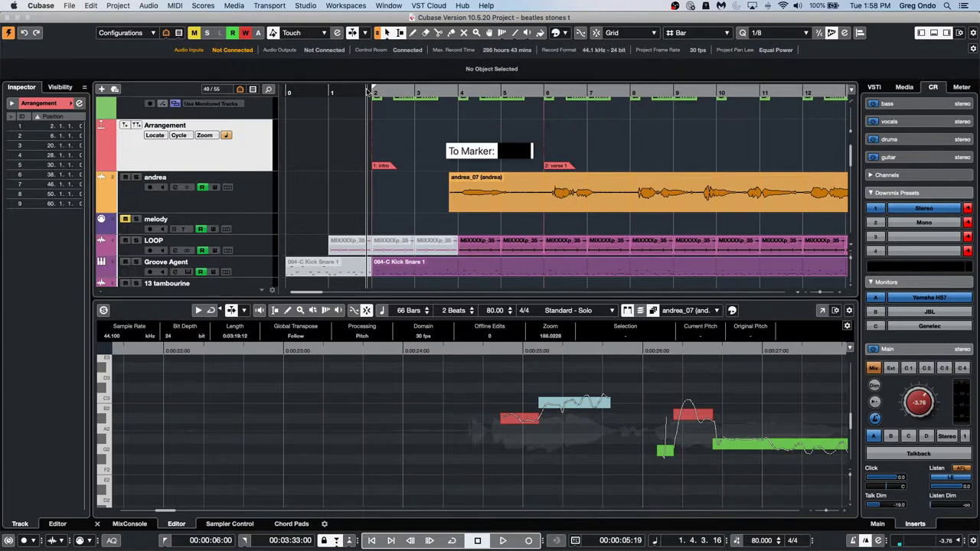
key("Escape")
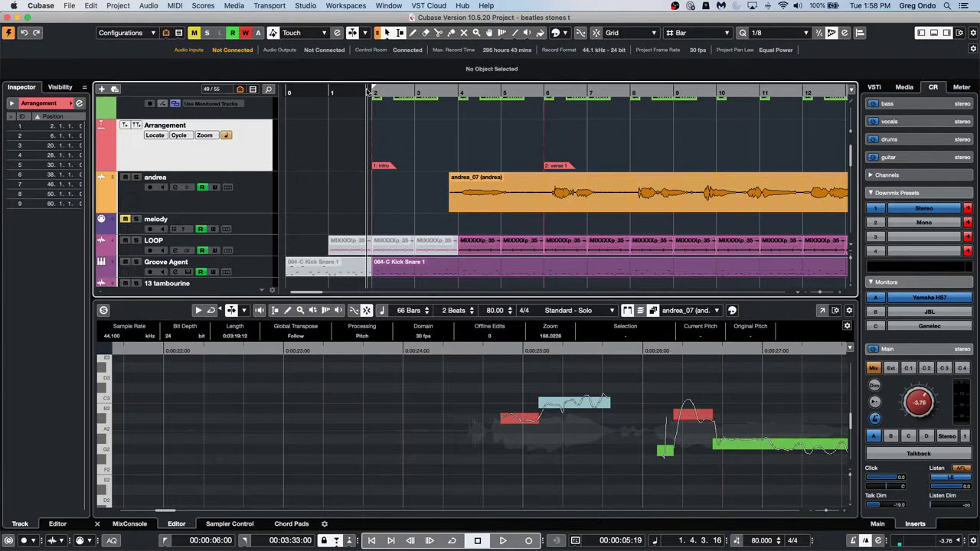
key("1")
key("shift+g")
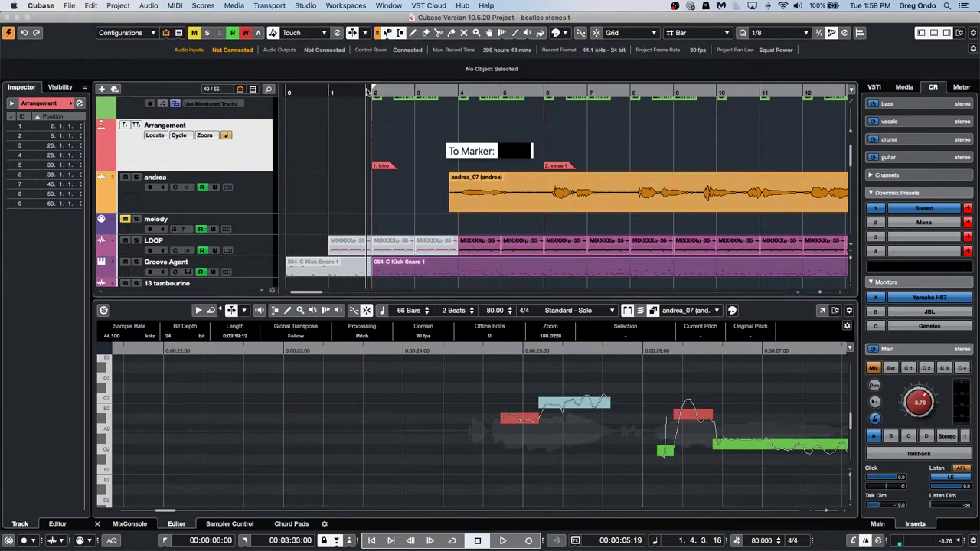
key("Escape")
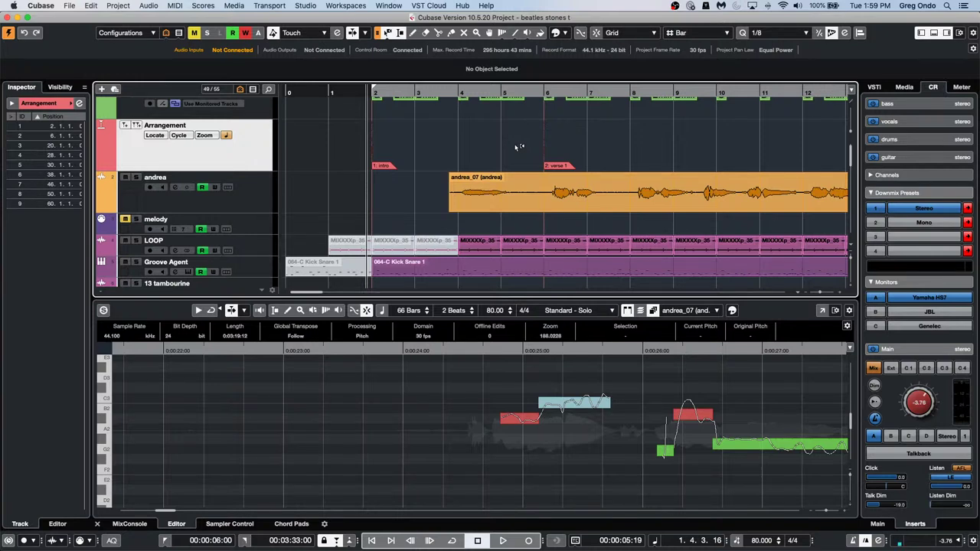
Use the To Marker X command to locate the project cursor to marker 2 and then to marker 3
key("shift+0")
type("2")
key("Return")
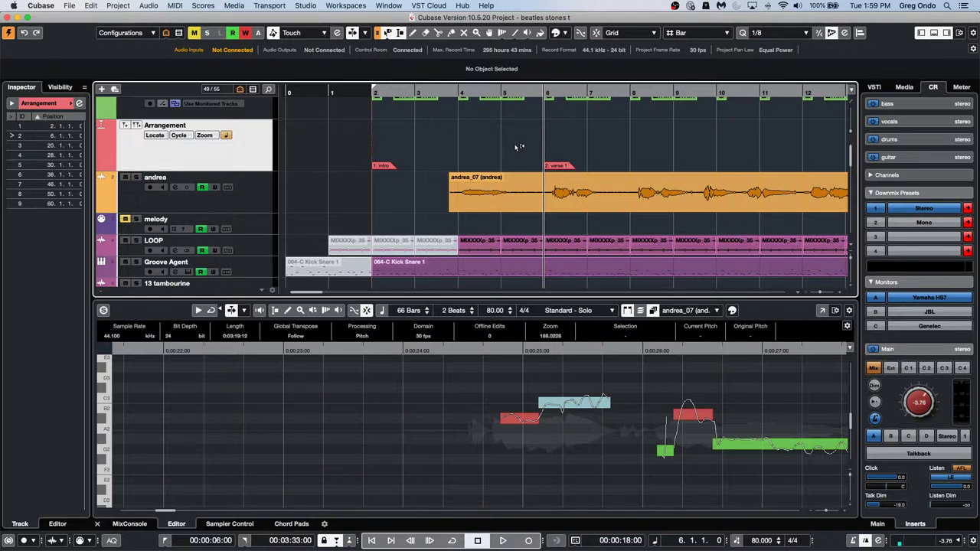
key("shift+0")
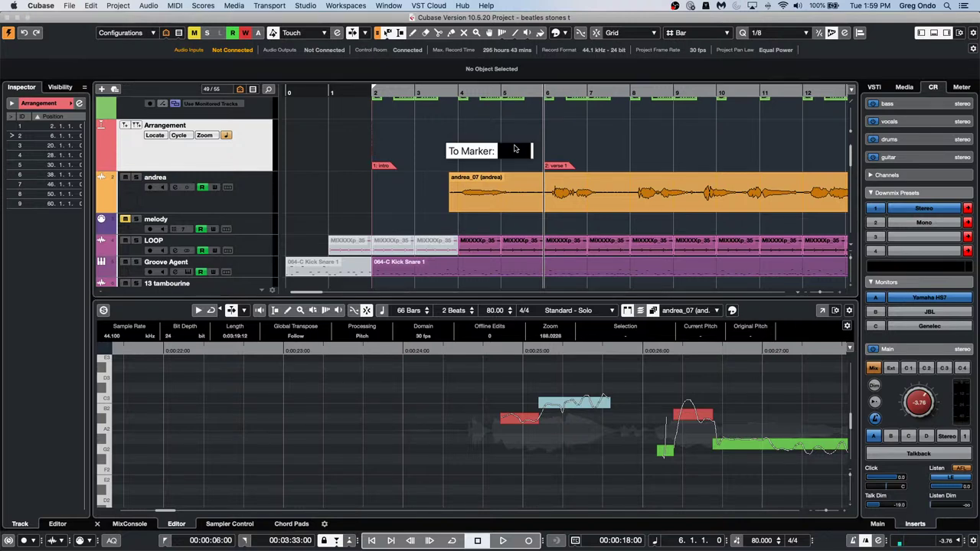
type("3")
key("Return")
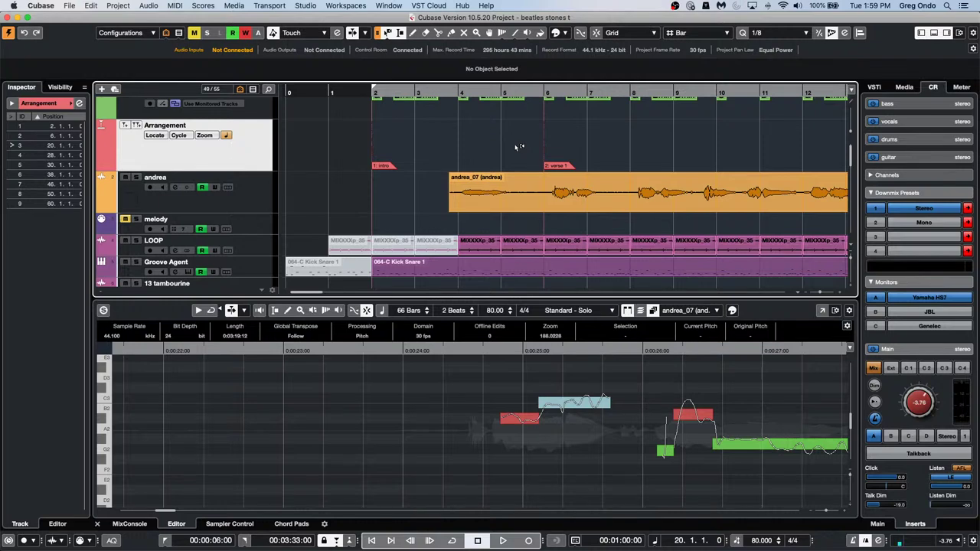
With all the arrangement's markers in view, jump to marker 2 and then to marker 5
key("g")
key("g")
key("g")
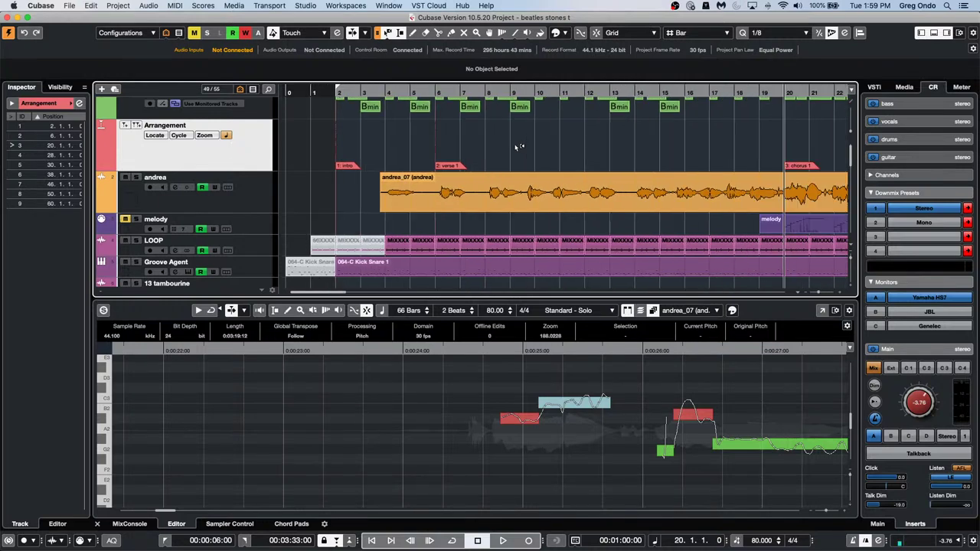
key("g")
key("g")
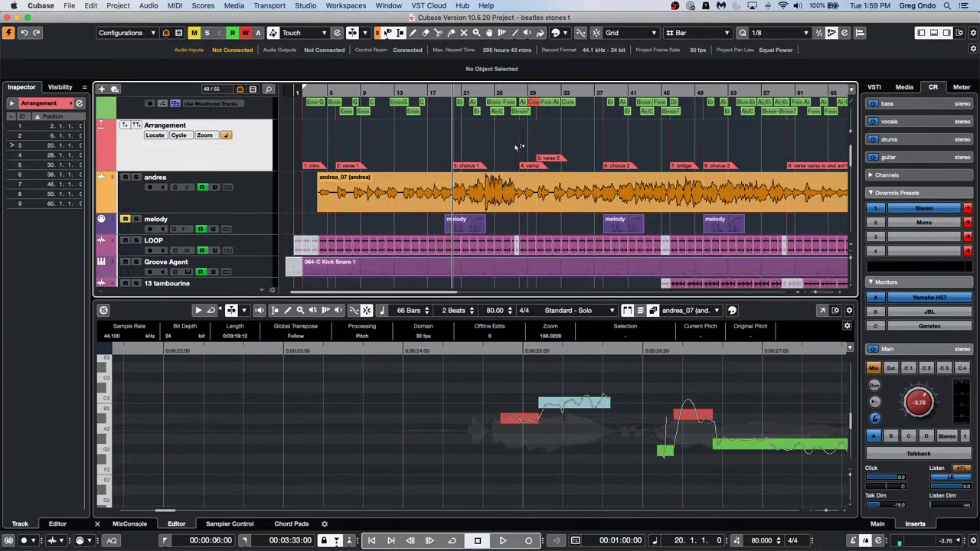
key("shift+0")
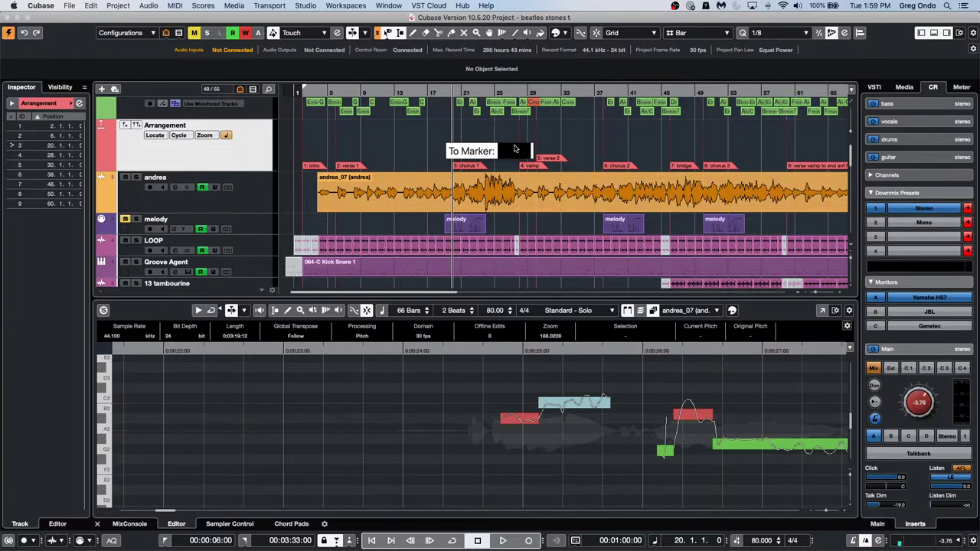
type("2")
key("Return")
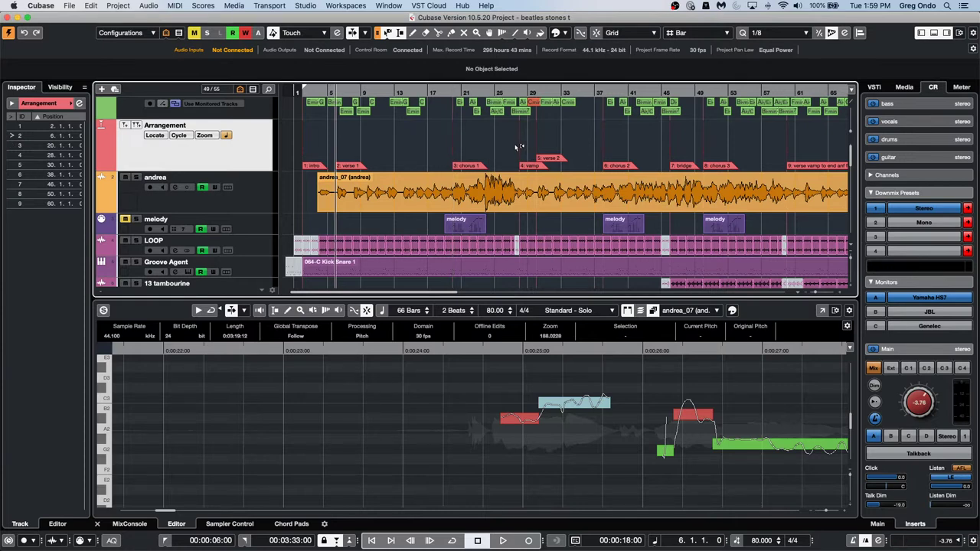
key("shift+0")
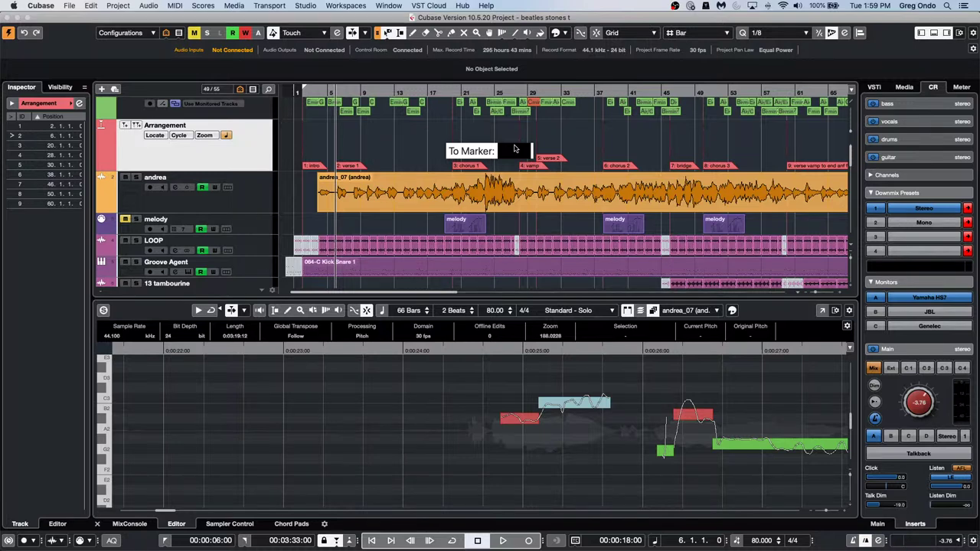
type("5")
key("Return")
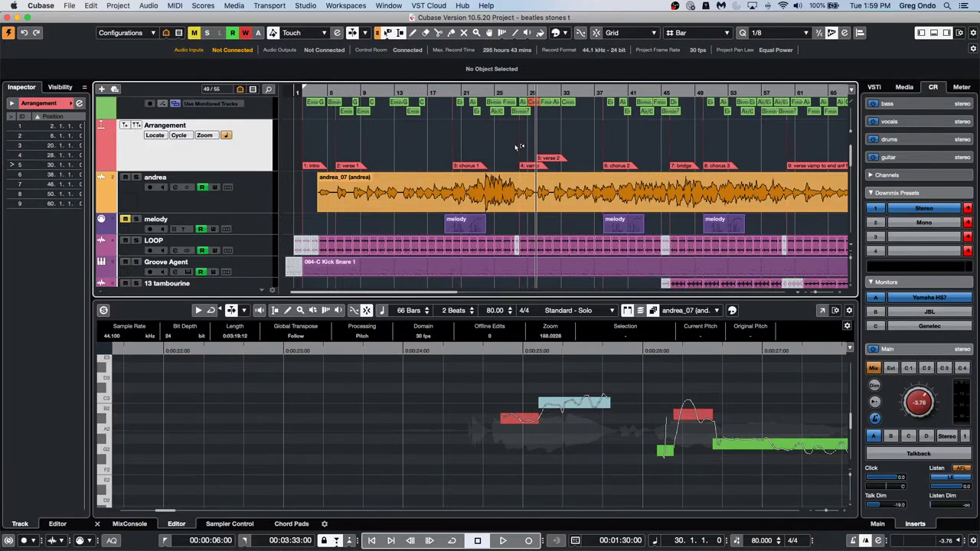
Jump the project cursor by marker number to marker 1, marker 7 and finally marker 3
key("shift+0")
type("1")
key("Return")
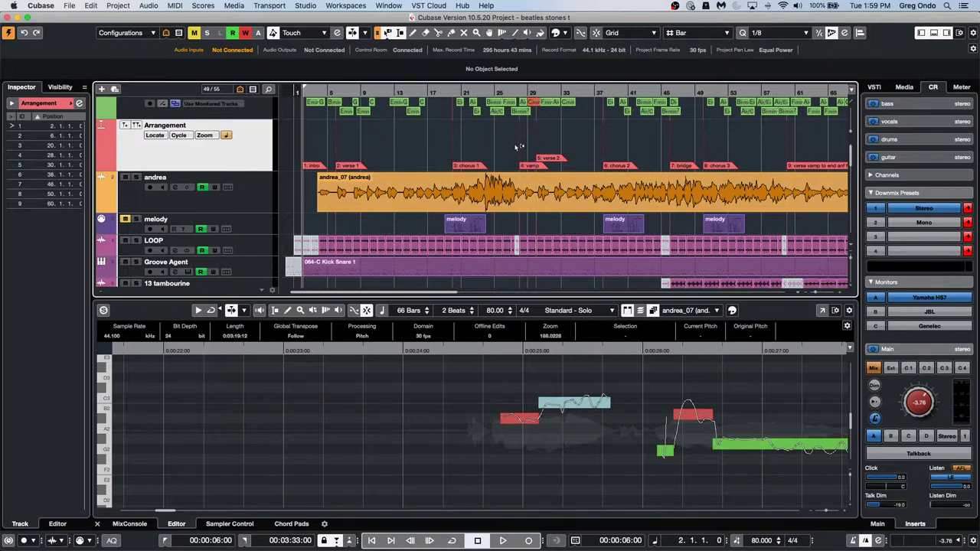
key("shift+0")
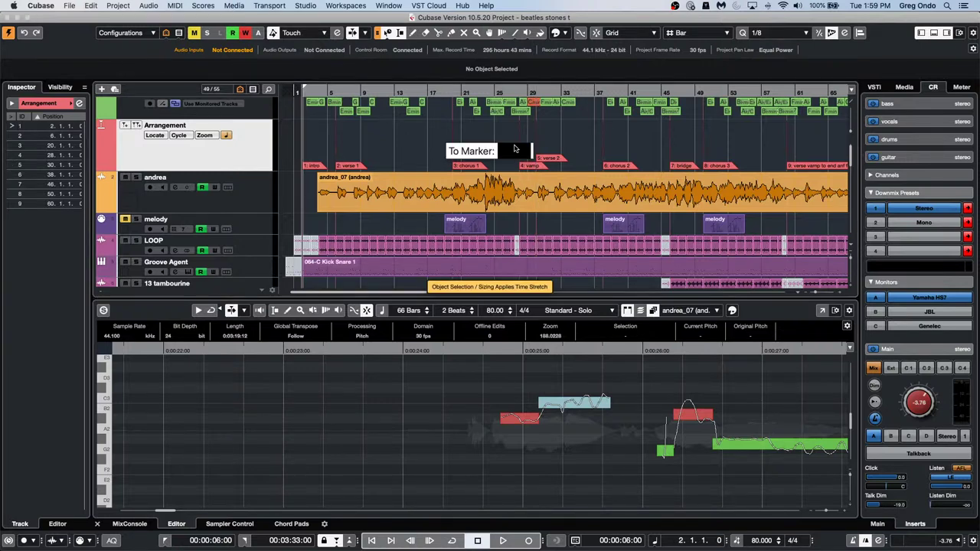
type("7")
key("Return")
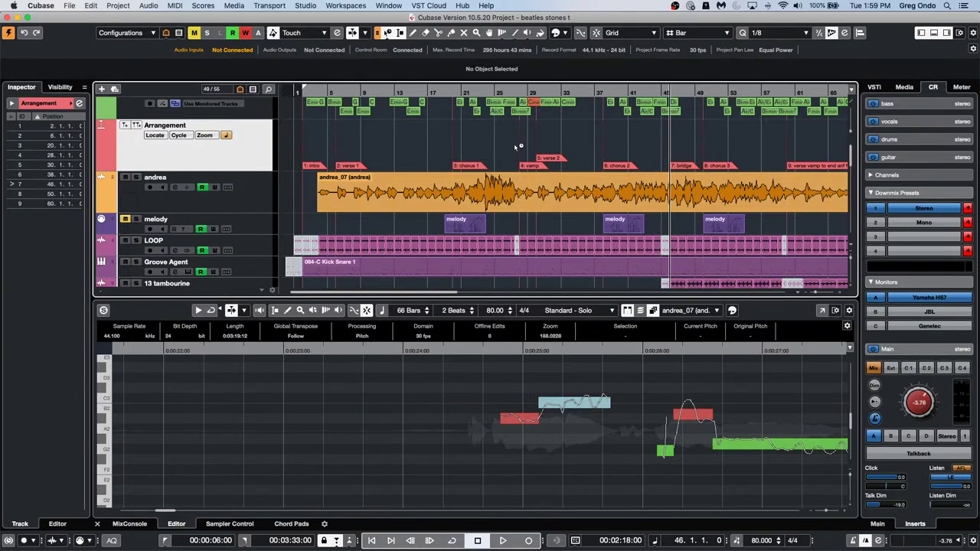
key("shift+0")
type("3")
key("Return")
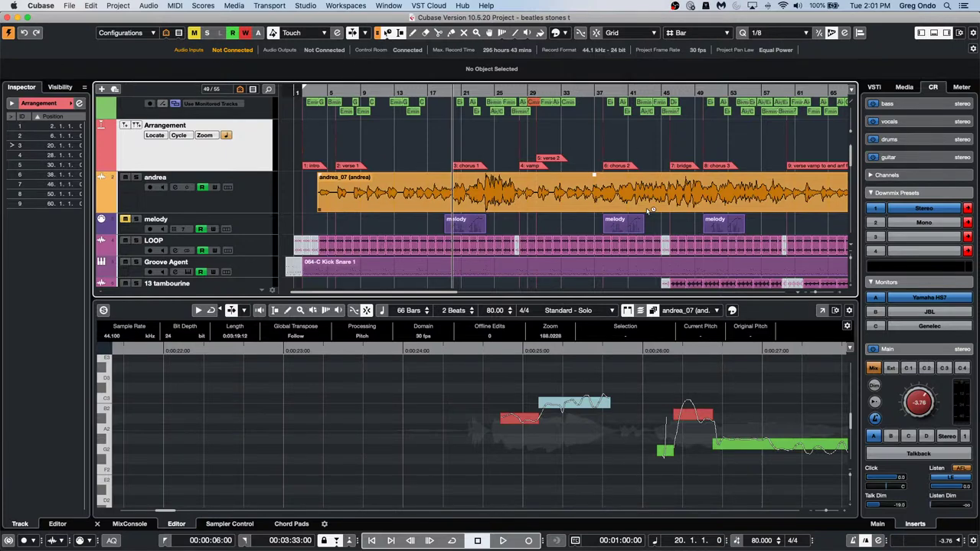
Select the four adjacent tracks from andrea through Groove Agent in the track list
left_click(239, 198)
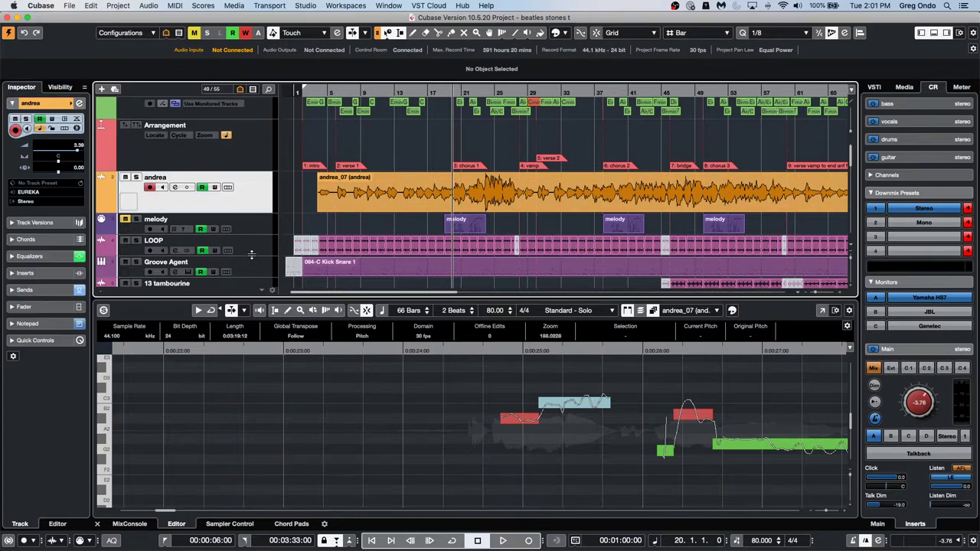
scroll(251, 257, "down", 4)
scroll(251, 258, "up", 4)
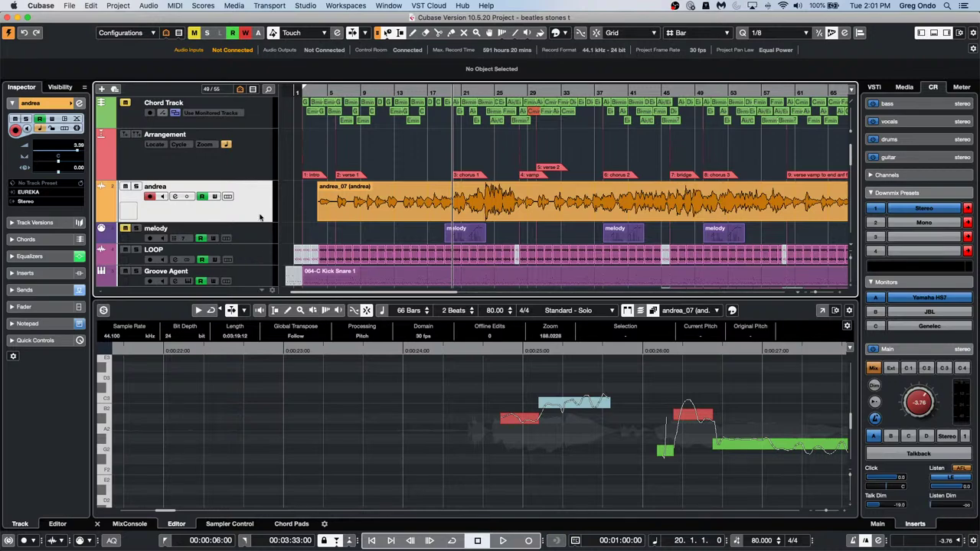
scroll(261, 220, "down", 8)
scroll(260, 222, "up", 5)
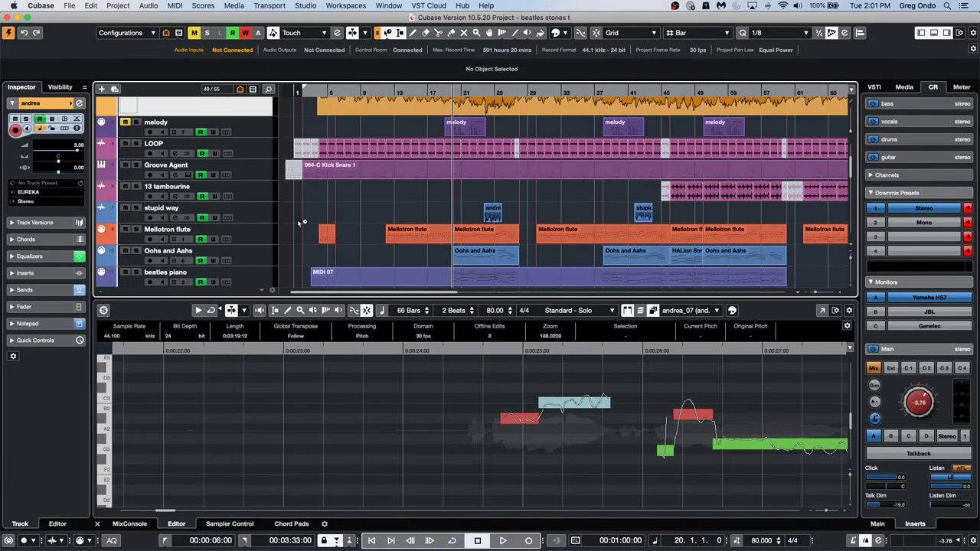
left_click(258, 180, "shift")
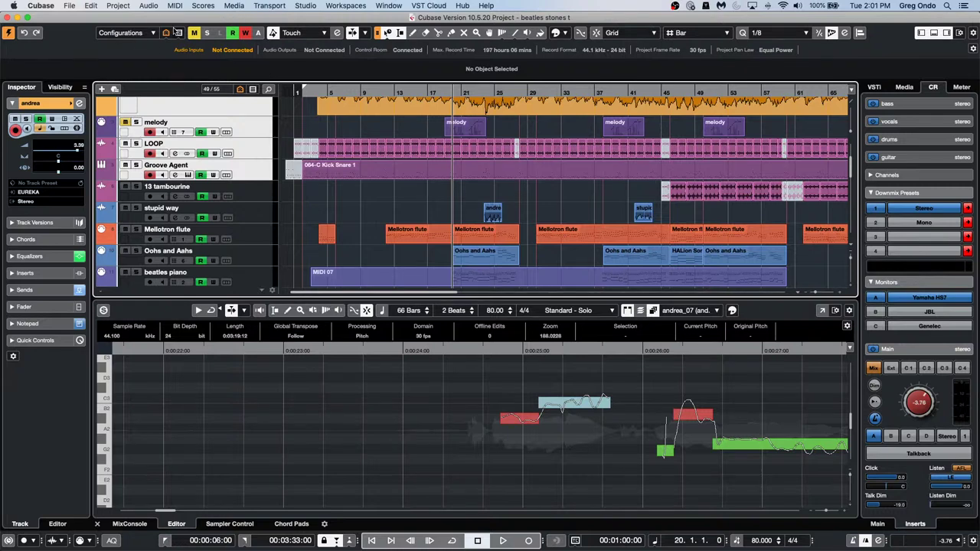
left_click(178, 33)
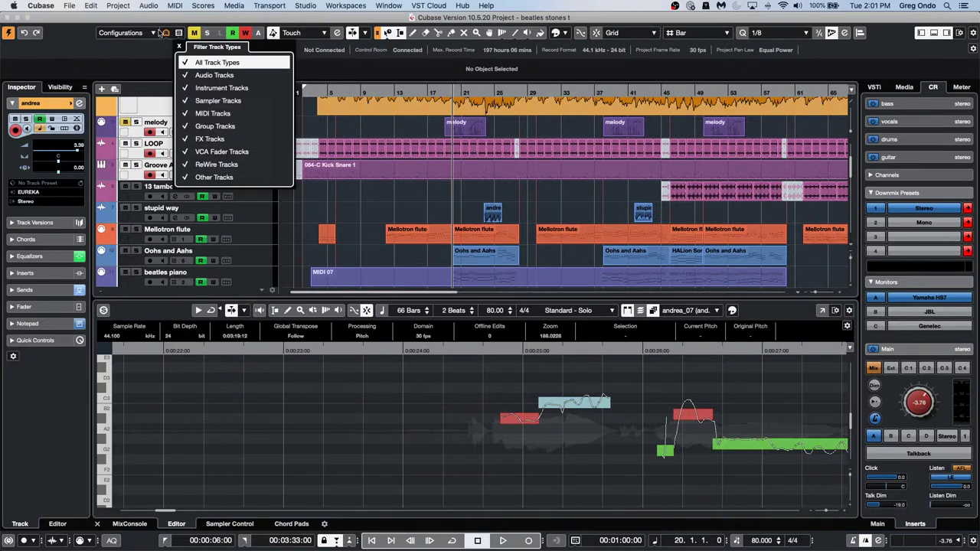
left_click(153, 32)
left_click(154, 33)
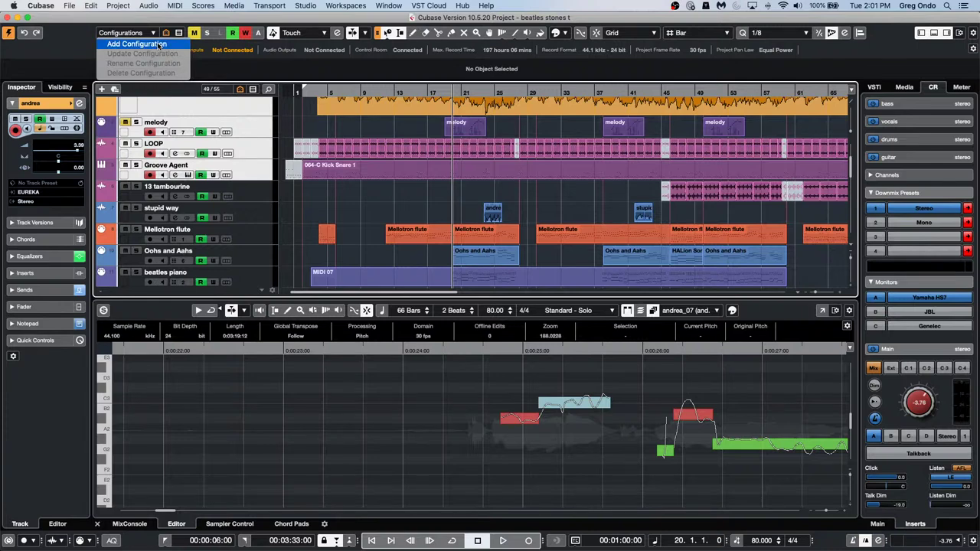
left_click(160, 44)
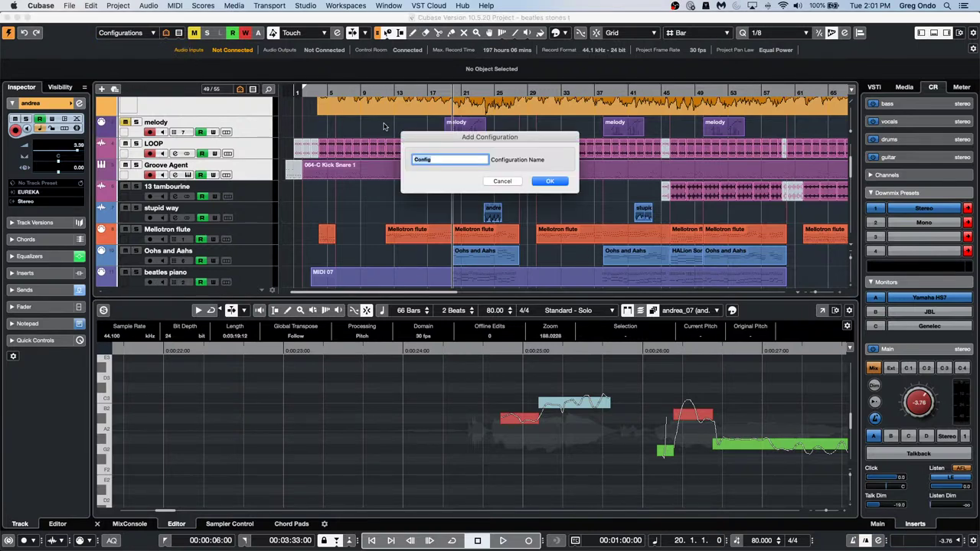
left_click(511, 183)
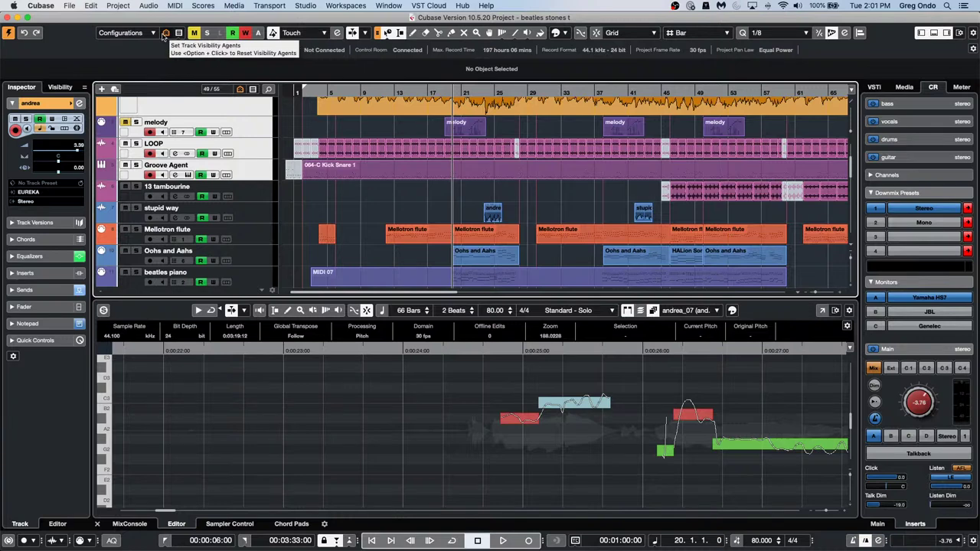
Show only the selected tracks and save this view as a track visibility configuration named 1
left_click(165, 33)
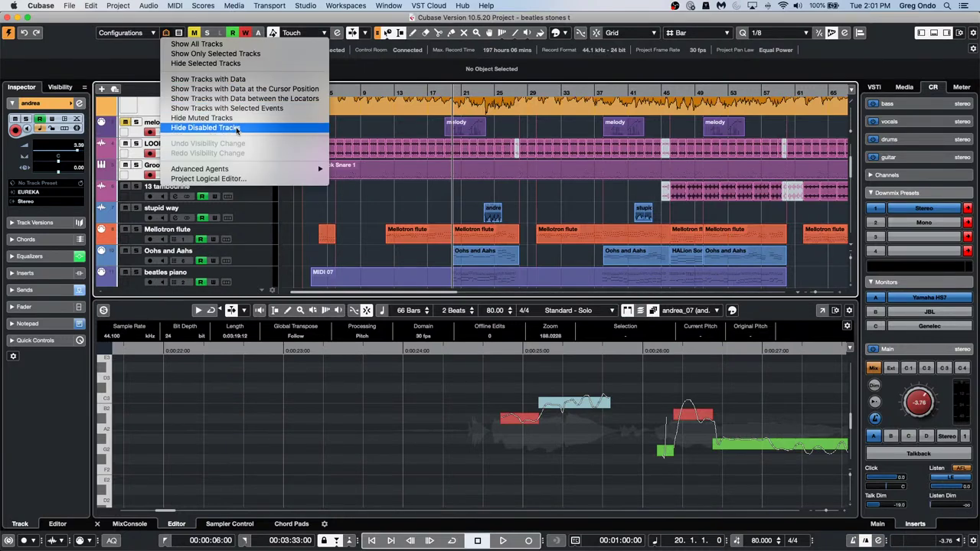
left_click(252, 55)
left_click(144, 34)
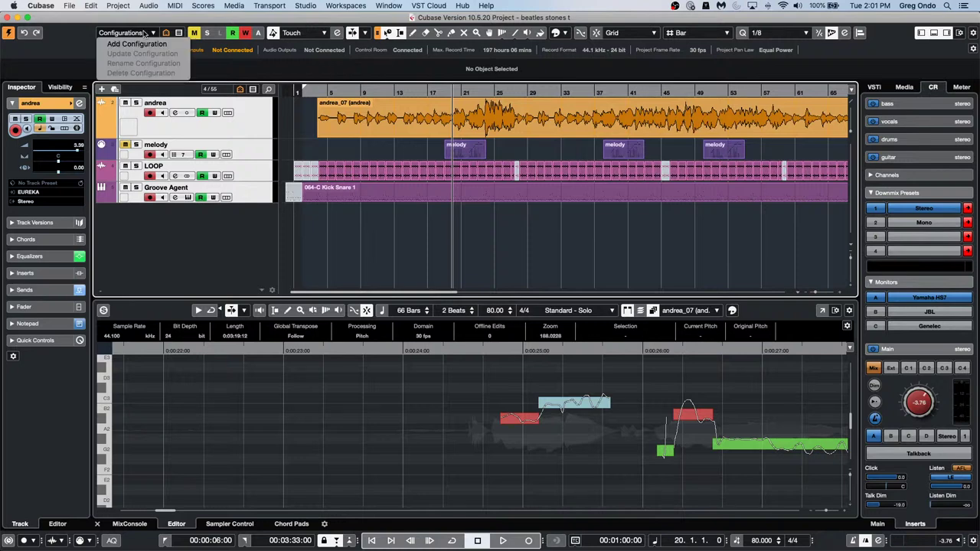
left_click(142, 44)
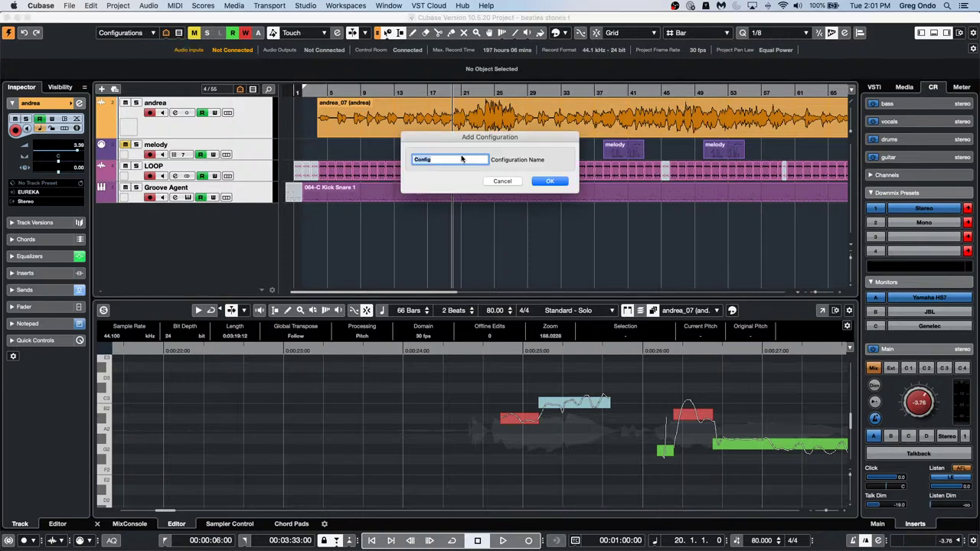
type("t")
left_click(550, 182)
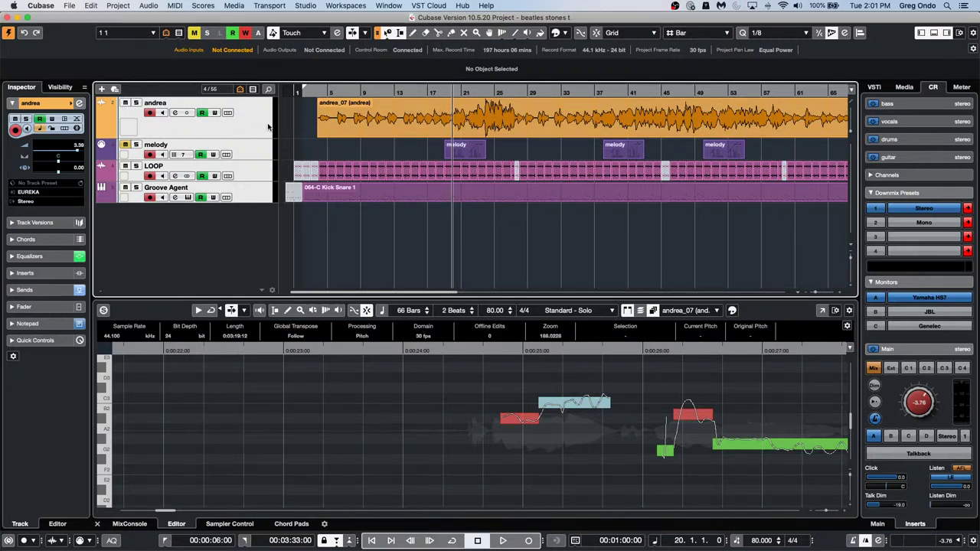
Select only the andrea track and make all tracks of the project visible again
left_click(265, 126)
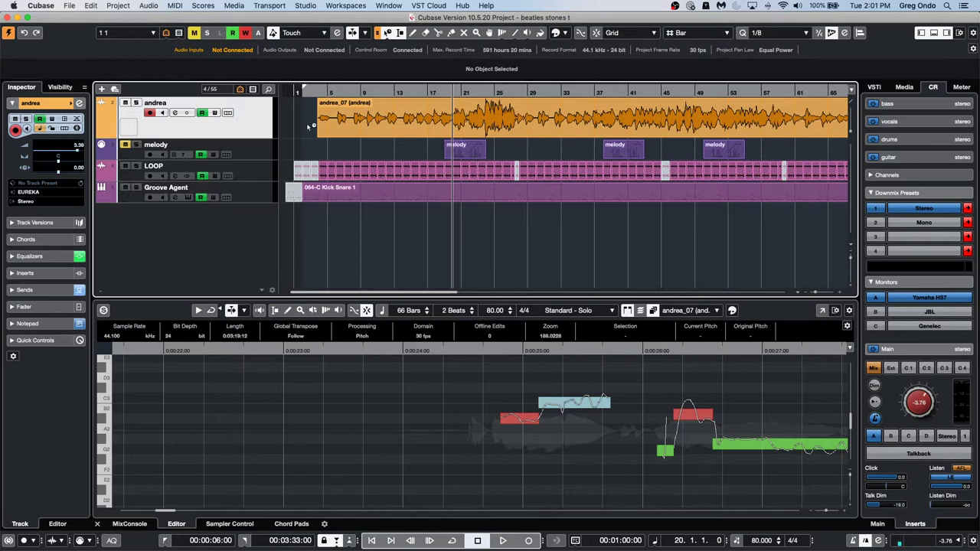
left_click(165, 33)
left_click(191, 44)
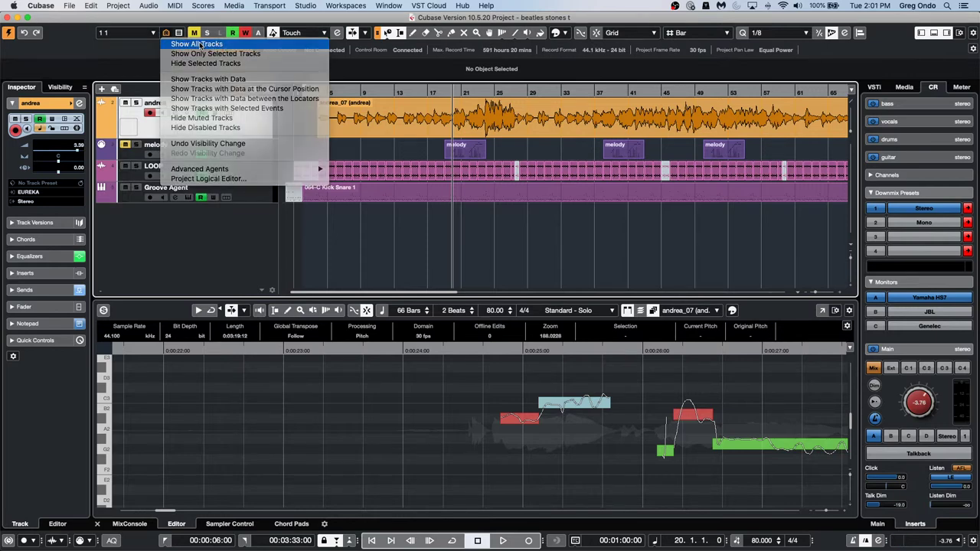
Select the four adjacent tracks from J-50 1 through strings in the track list
scroll(306, 208, "down", 5)
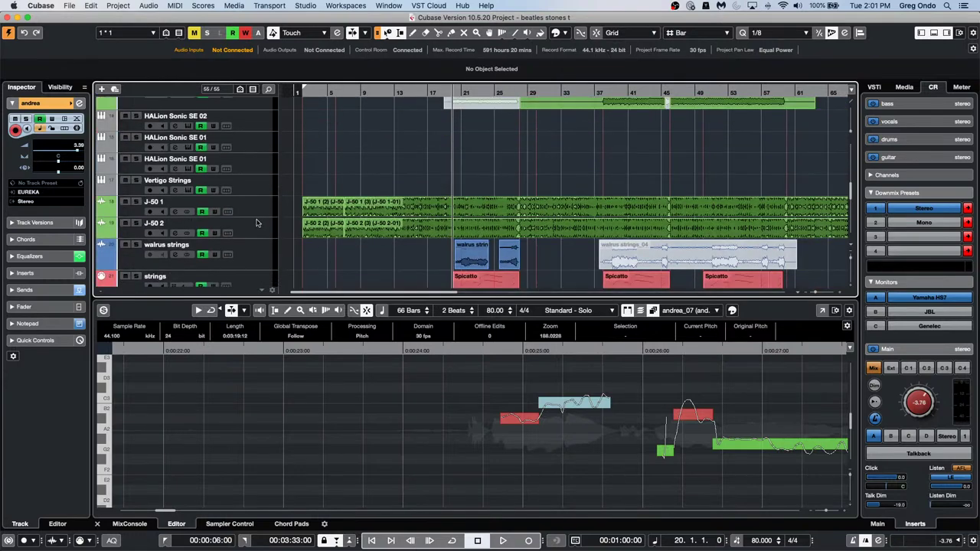
left_click(262, 285)
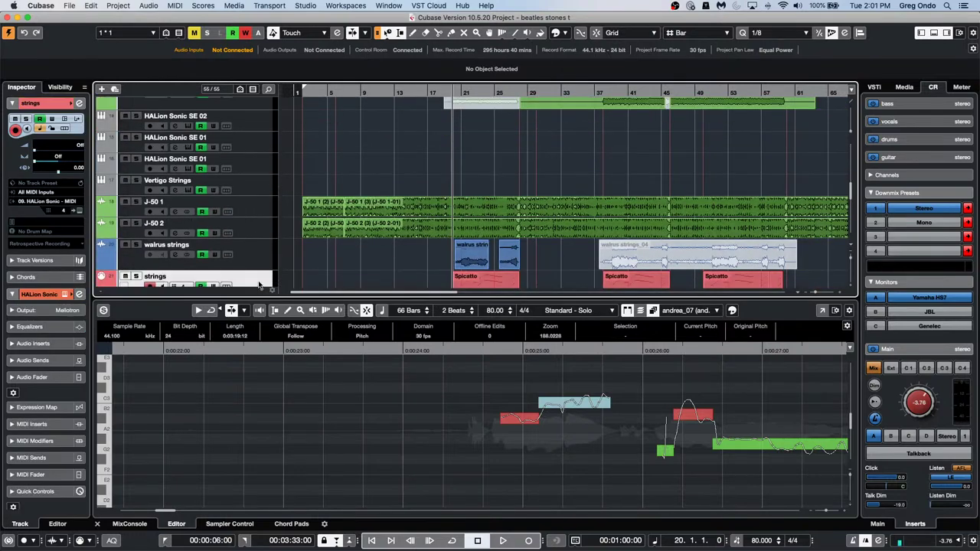
left_click(266, 206, "shift")
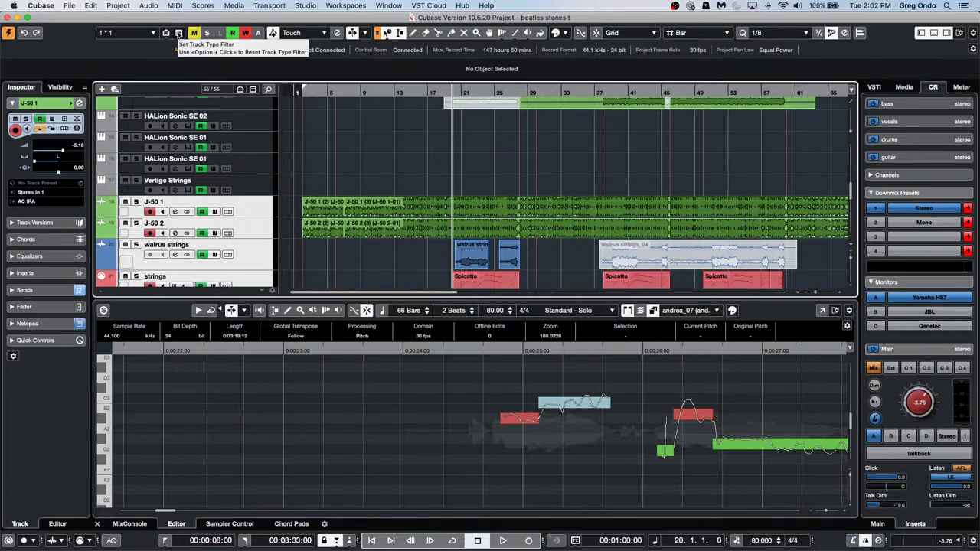
Show only the selected tracks and save this view as a track visibility configuration named 2
left_click(179, 35)
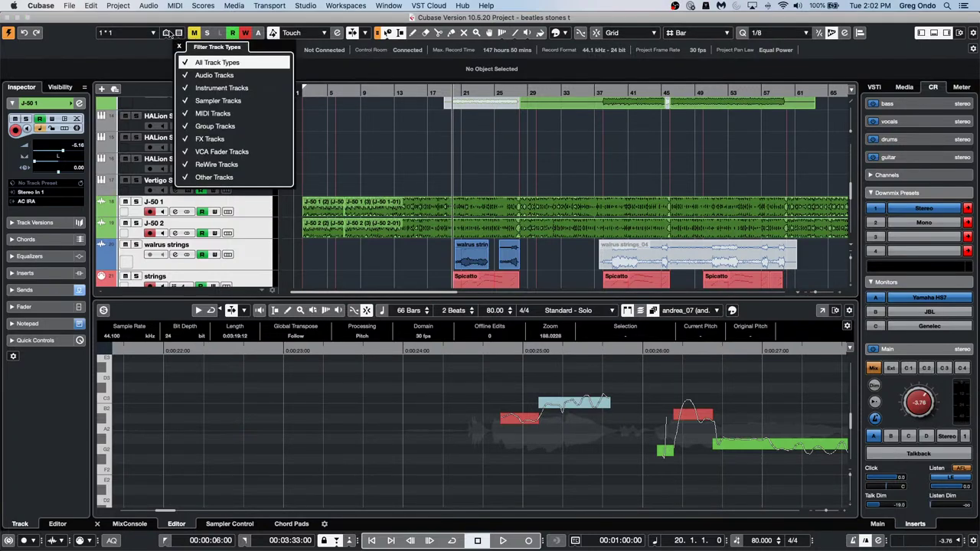
left_click(179, 35)
left_click(155, 33)
left_click(165, 33)
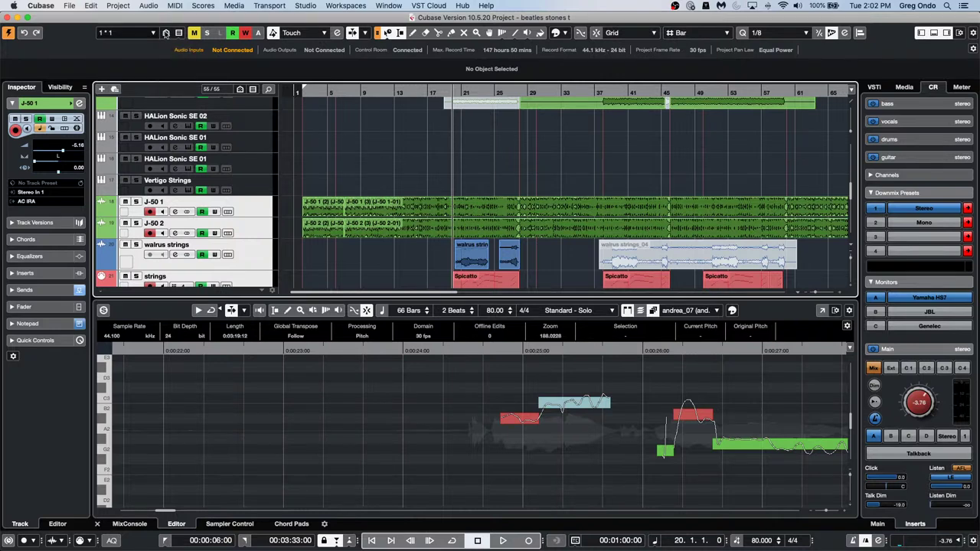
left_click(165, 33)
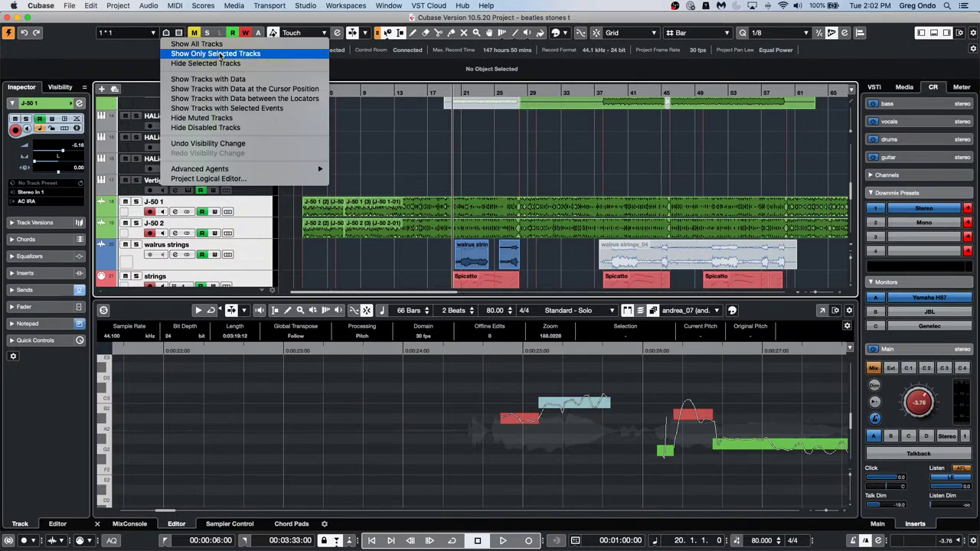
left_click(220, 54)
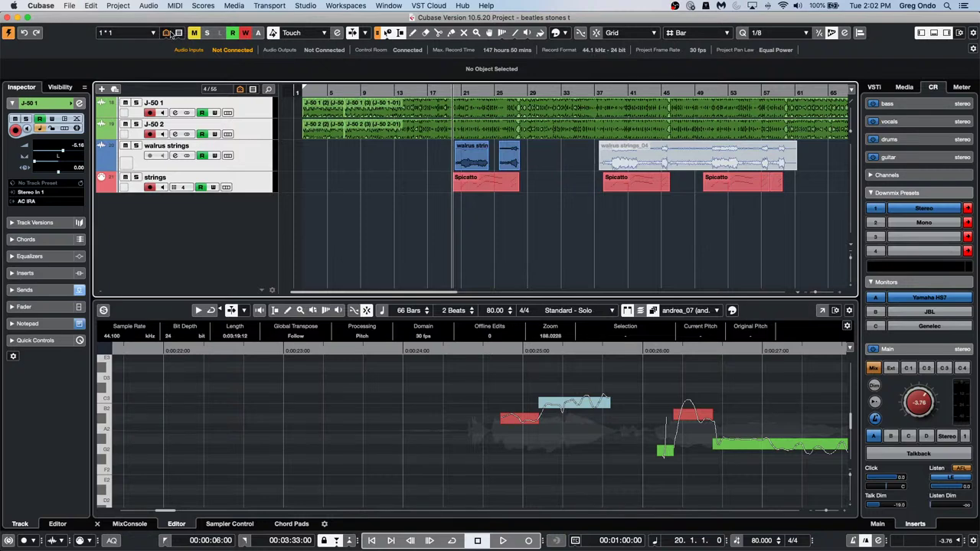
left_click(150, 35)
left_click(134, 60)
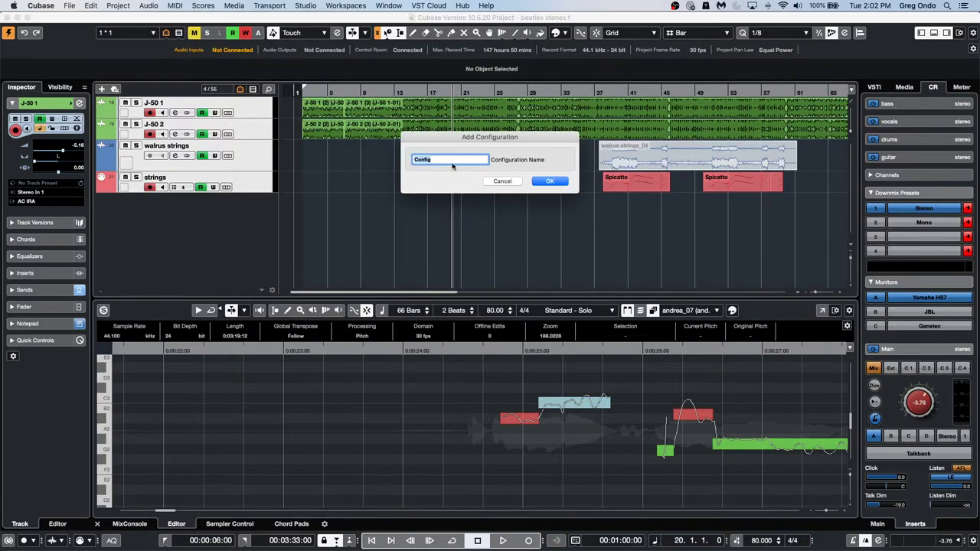
type("2")
key("Return")
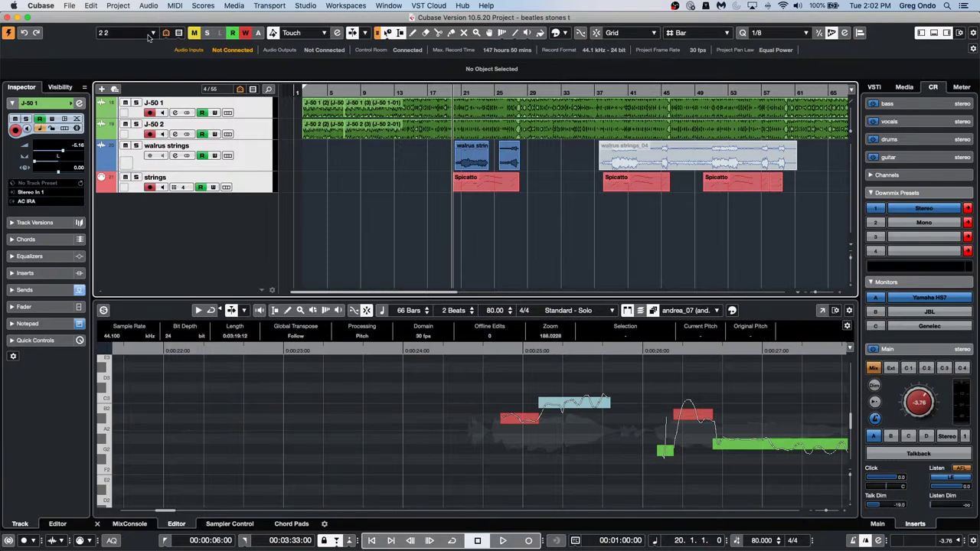
Select only the J-50 1 track and display the MixConsole in the lower zone to compare its channels with the track list
left_click(260, 110)
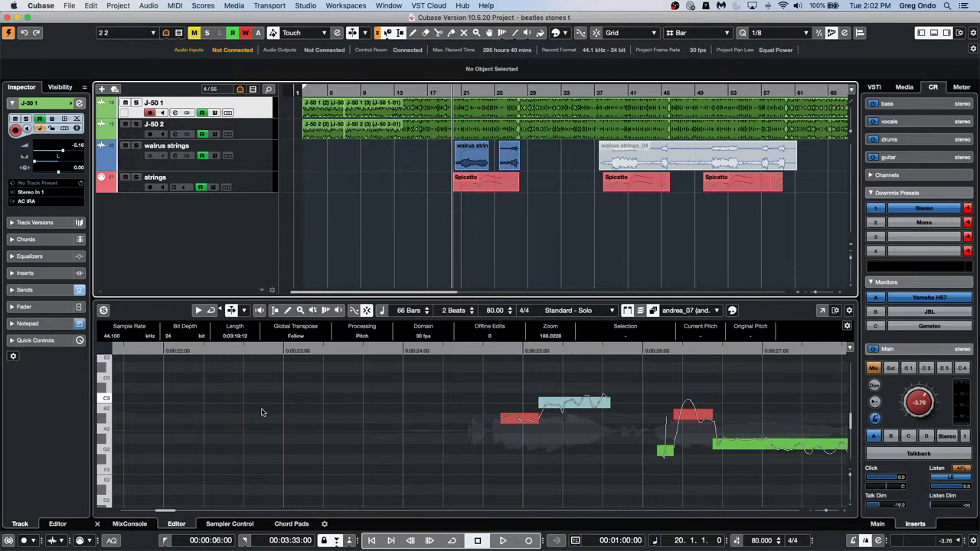
left_click(129, 525)
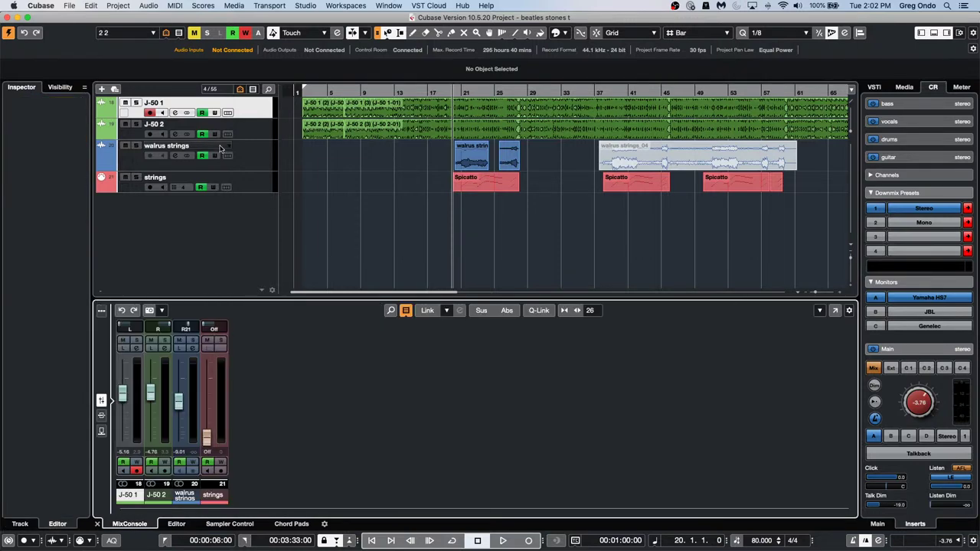
left_click(167, 401)
left_click(135, 406)
left_click(256, 129)
left_click(256, 114)
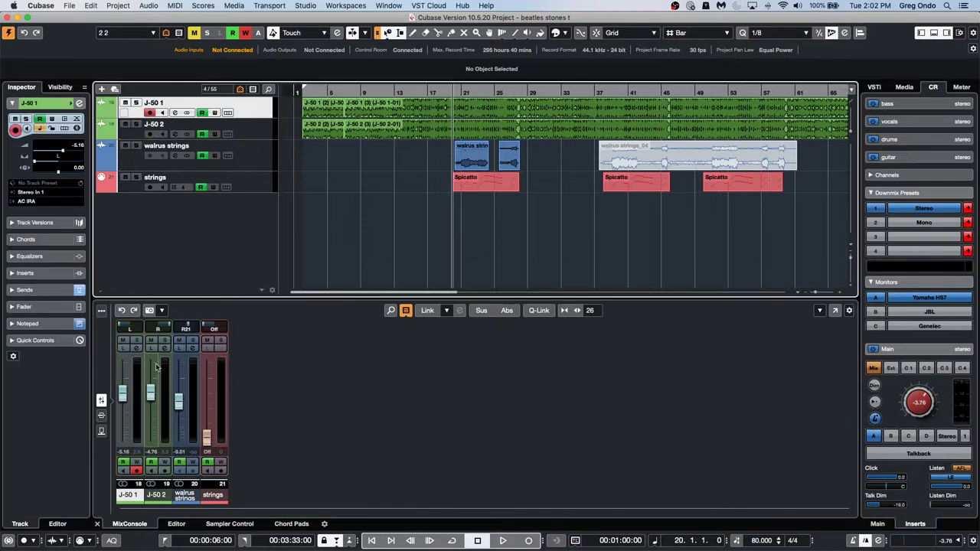
Recall track visibility configuration 1 and switch the selection between the andrea and melody tracks
left_click(136, 33)
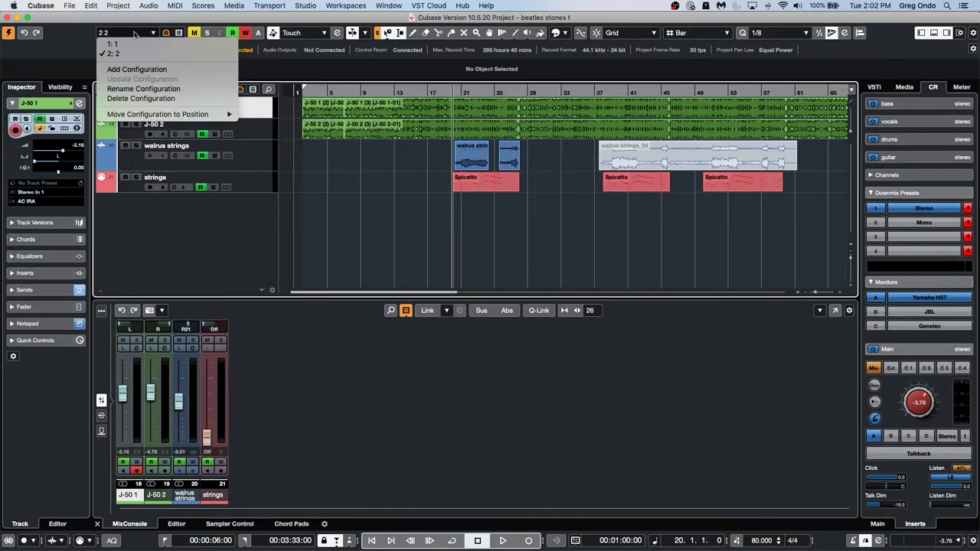
left_click(141, 44)
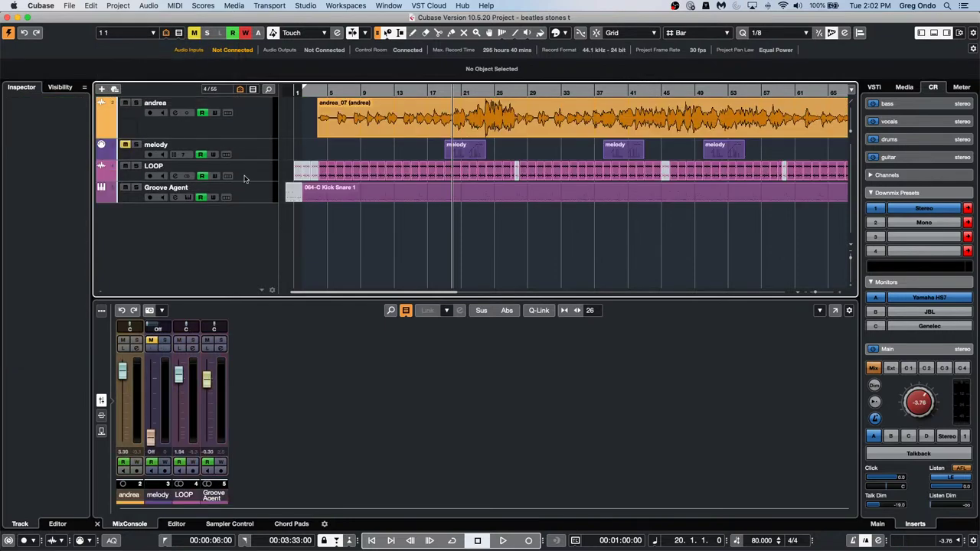
left_click(256, 134)
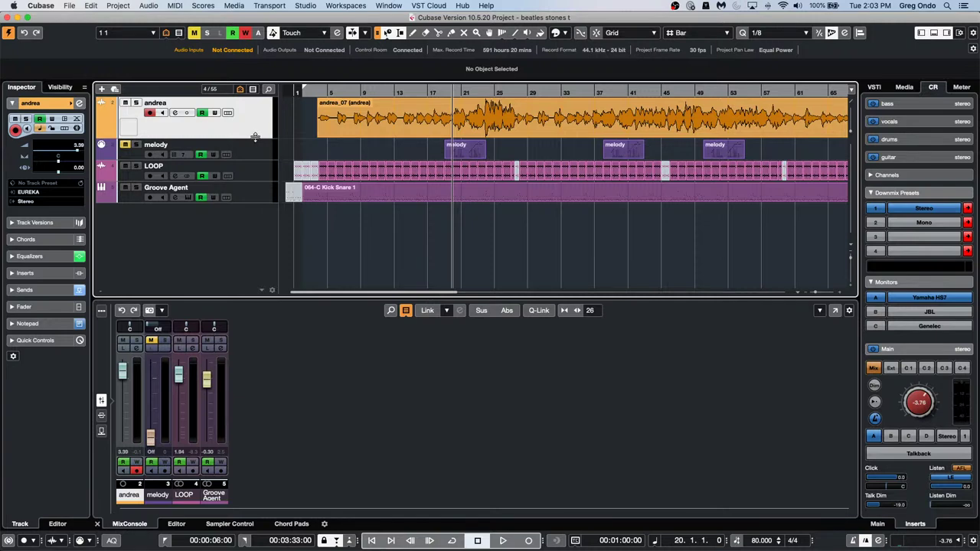
left_click(247, 156)
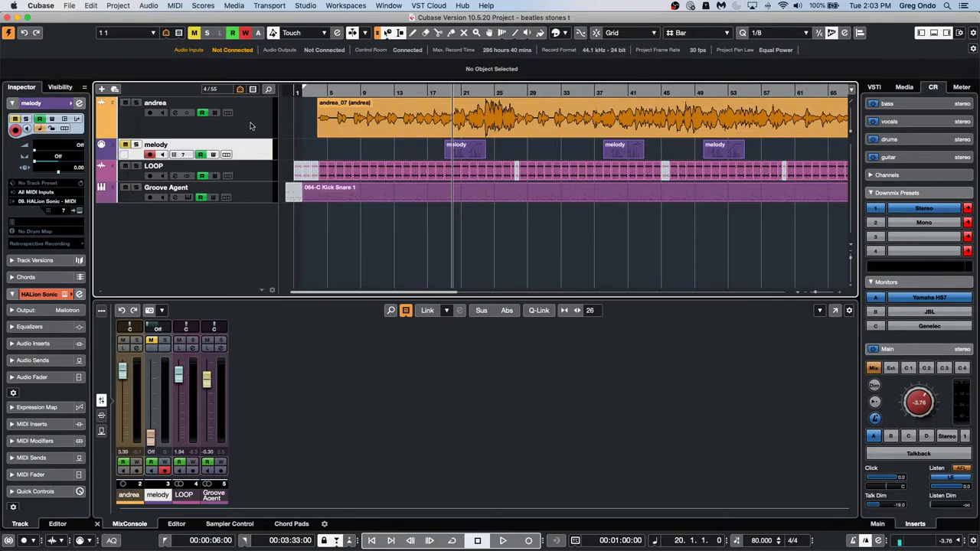
left_click(249, 126)
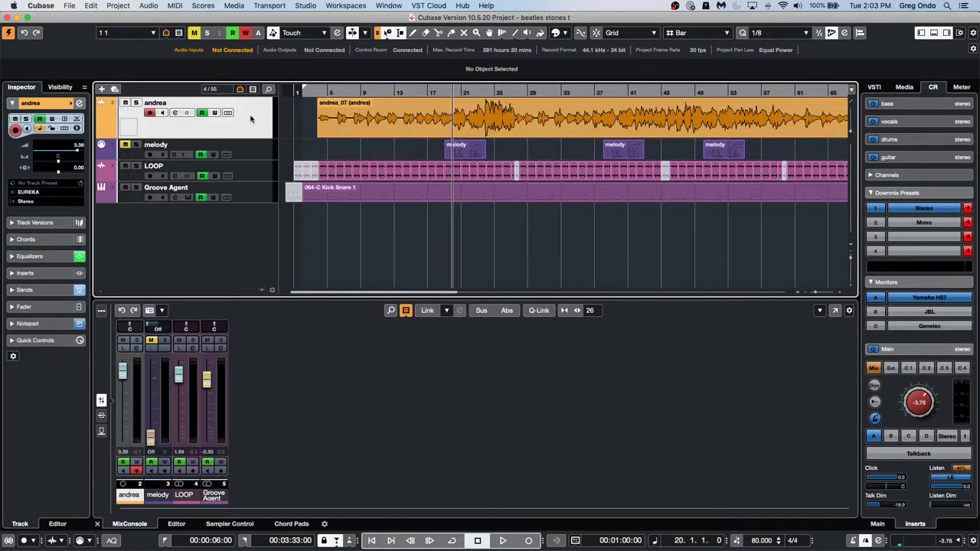
Recall track visibility configuration 2 and select the J-50 1 track
left_click(115, 32)
left_click(121, 55)
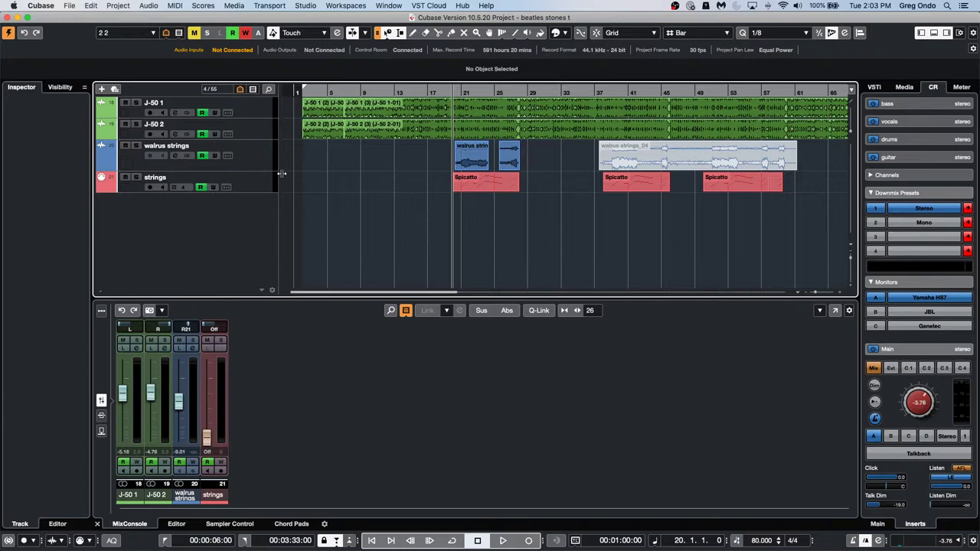
left_click(261, 115)
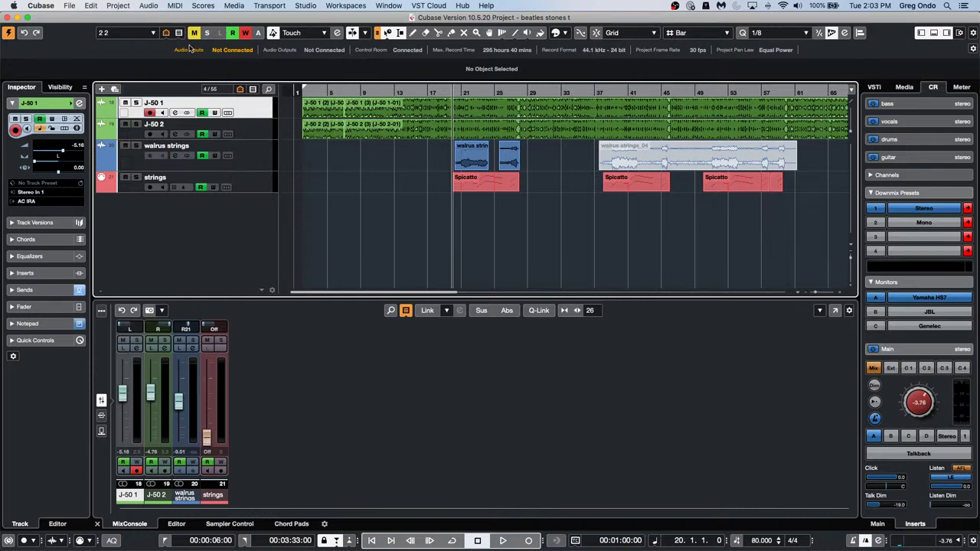
Recall track visibility configuration 1 and step the selection repeatedly down and up through its tracks, ending on andrea
left_click(125, 33)
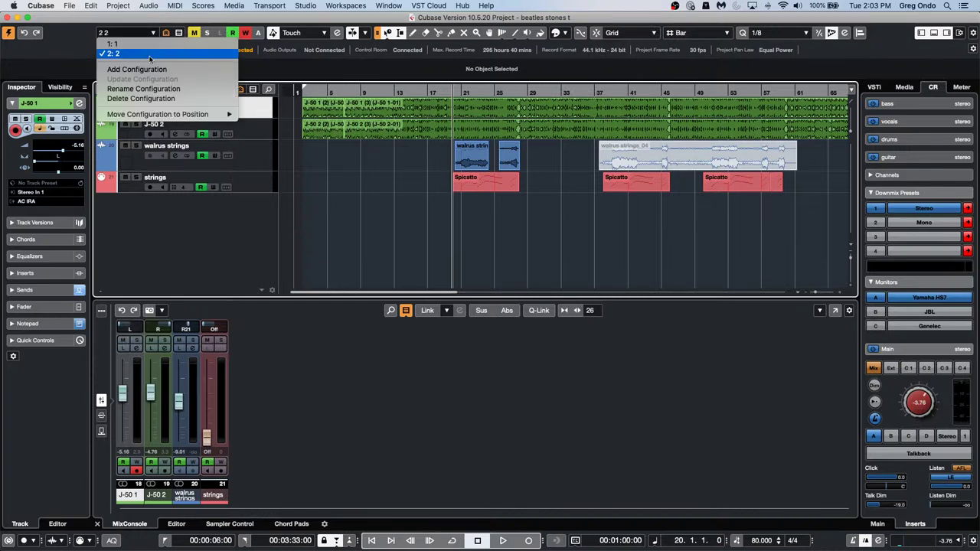
left_click(154, 46)
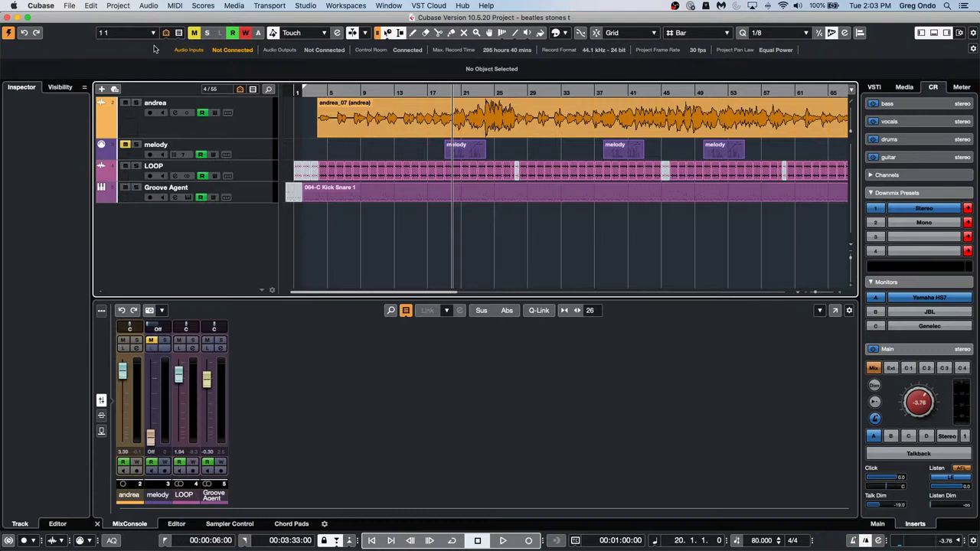
key("Down")
key("Down")
key("Down")
key("Down")
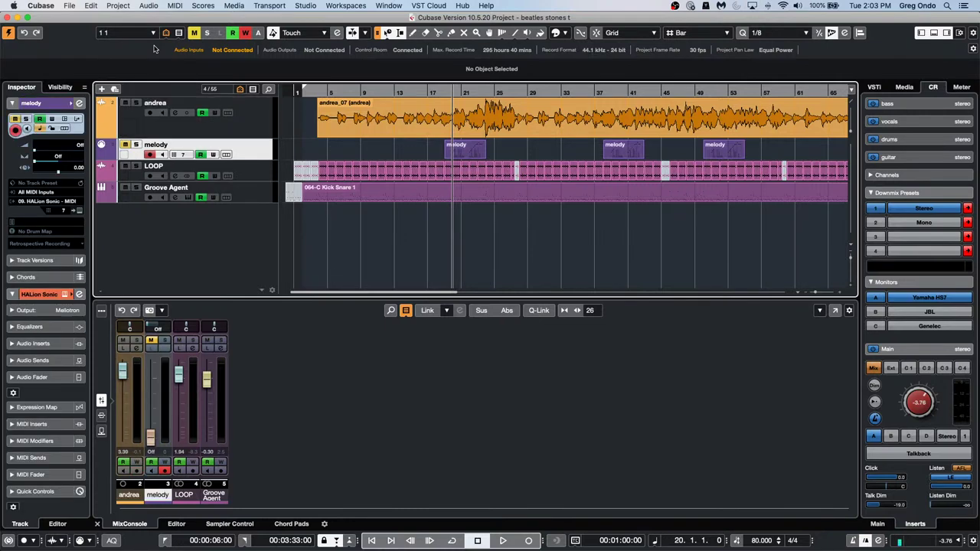
key("Up")
key("Up")
key("Up")
key("Down")
key("Down")
key("Down")
key("Up")
key("Up")
key("Up")
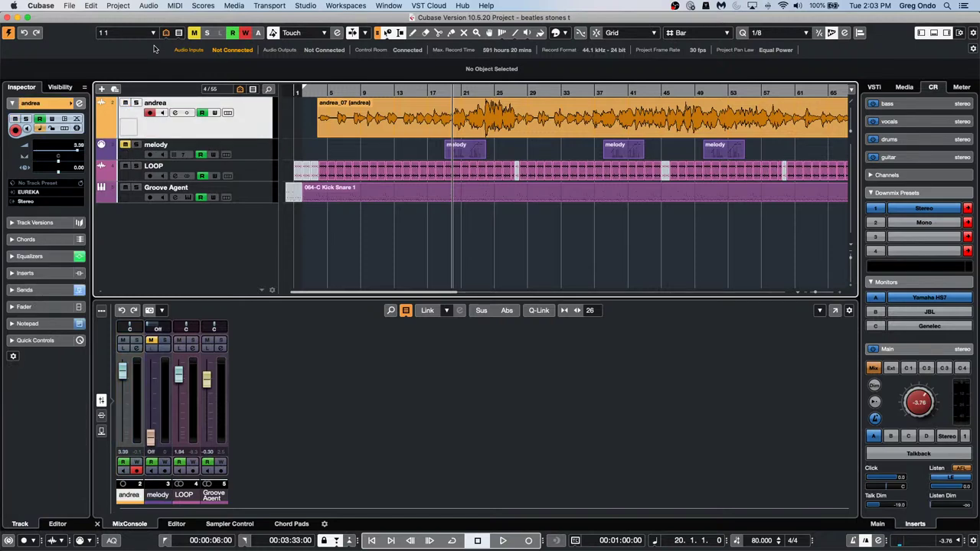
key("Down")
key("Down")
key("Down")
key("Up")
key("Up")
key("Up")
Recall track visibility configuration 2, select J-50 1, and step the selection down through its tracks and back up
left_click(137, 33)
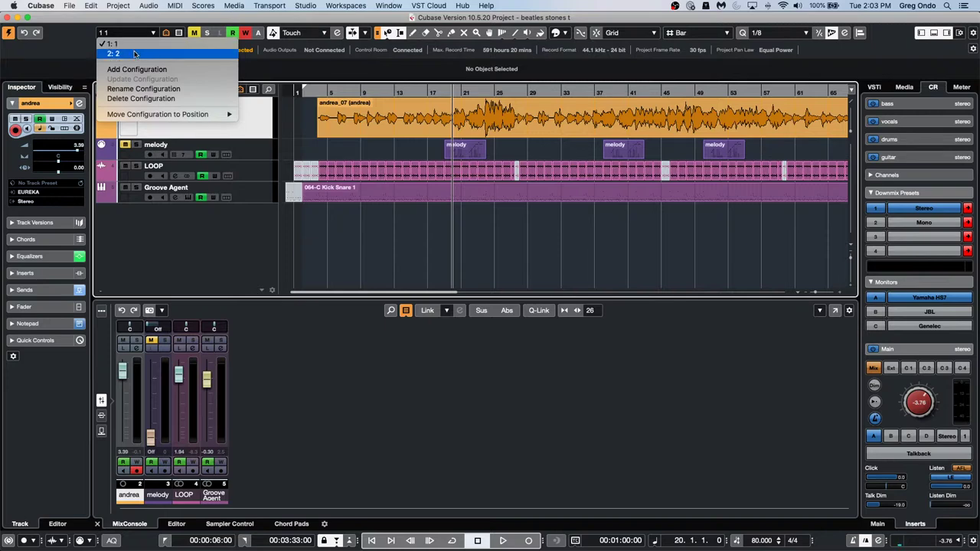
left_click(135, 54)
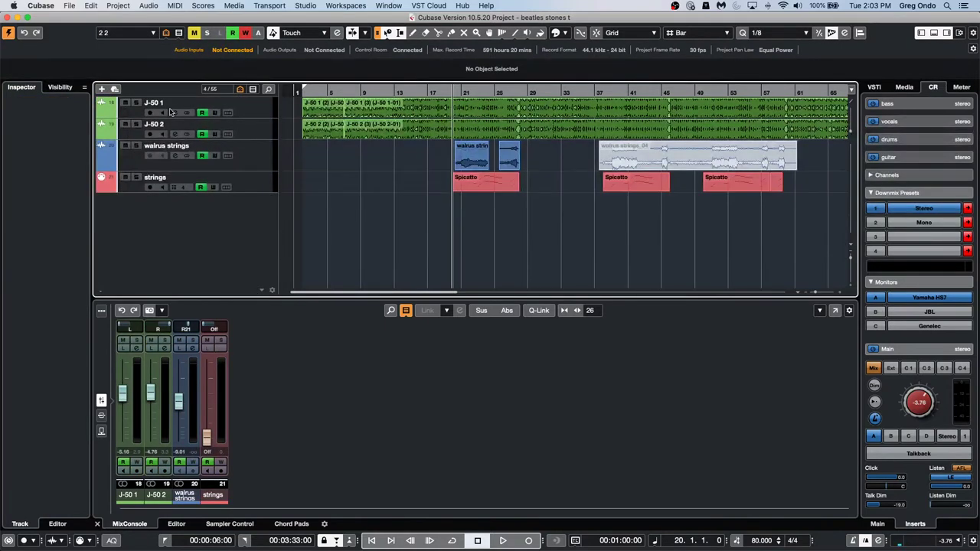
left_click(171, 113)
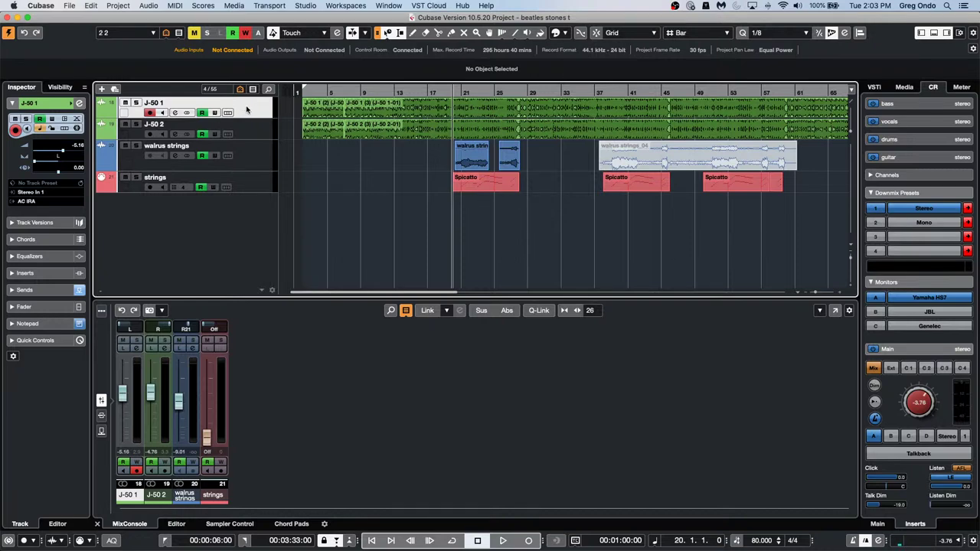
left_click(144, 33)
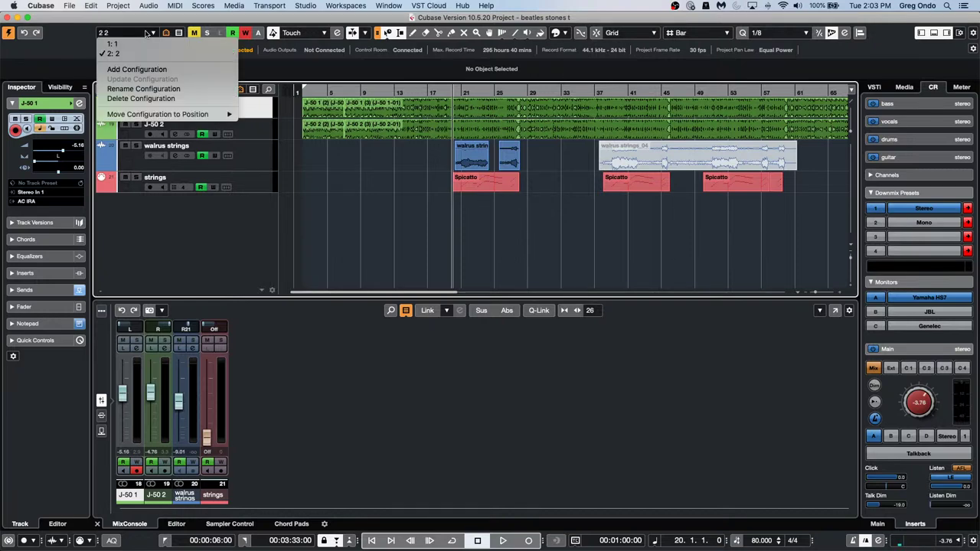
left_click(302, 152)
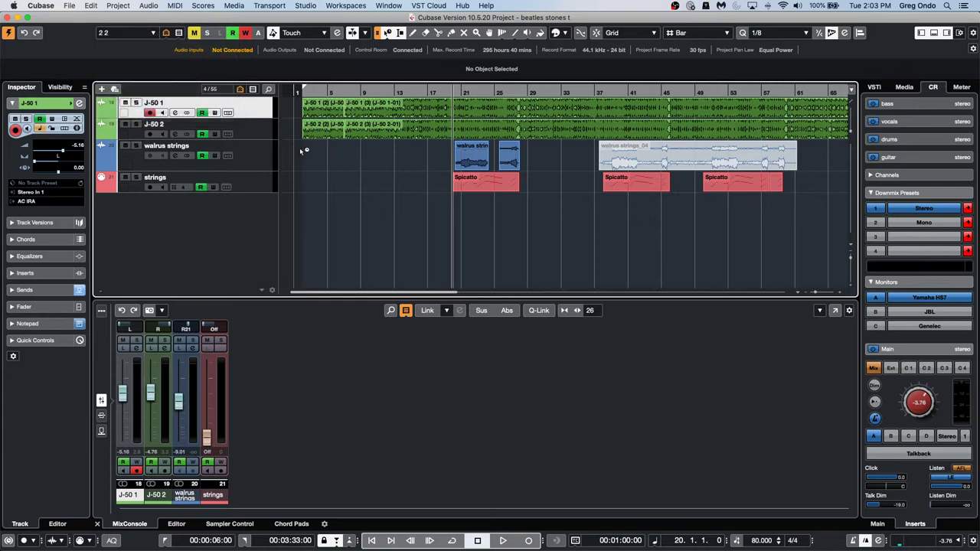
key("Down")
key("Down")
key("Down")
key("Up")
key("Up")
key("Up")
Make all tracks of the project visible again
left_click(154, 33)
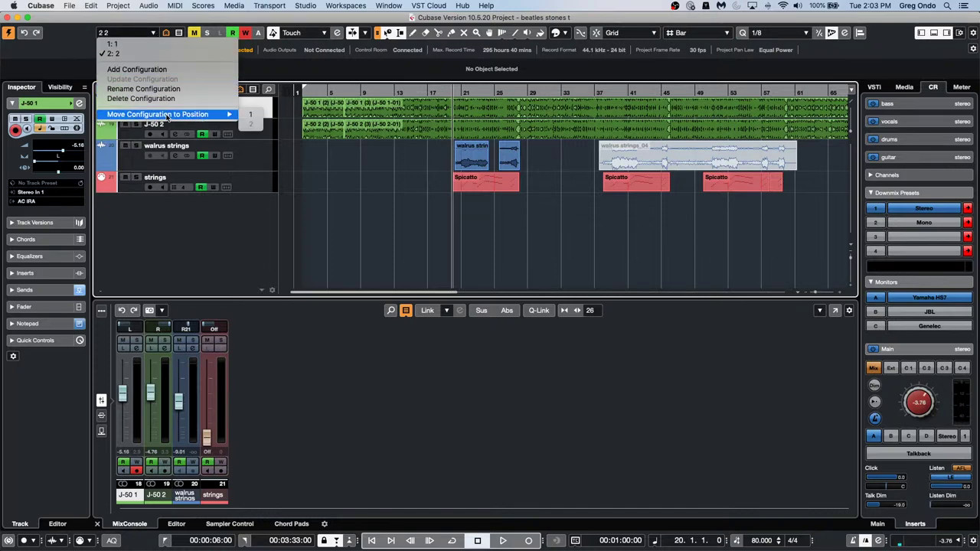
left_click(164, 32)
left_click(166, 32)
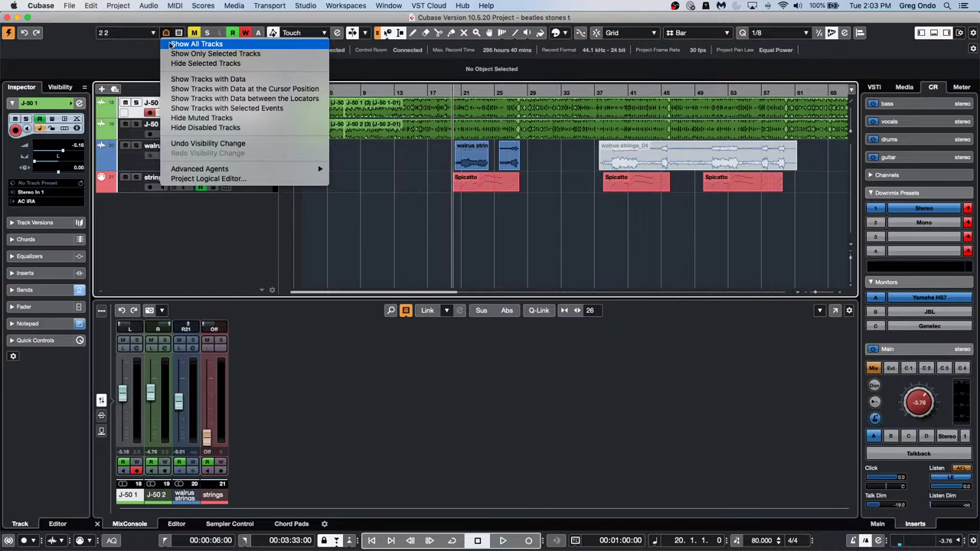
left_click(173, 45)
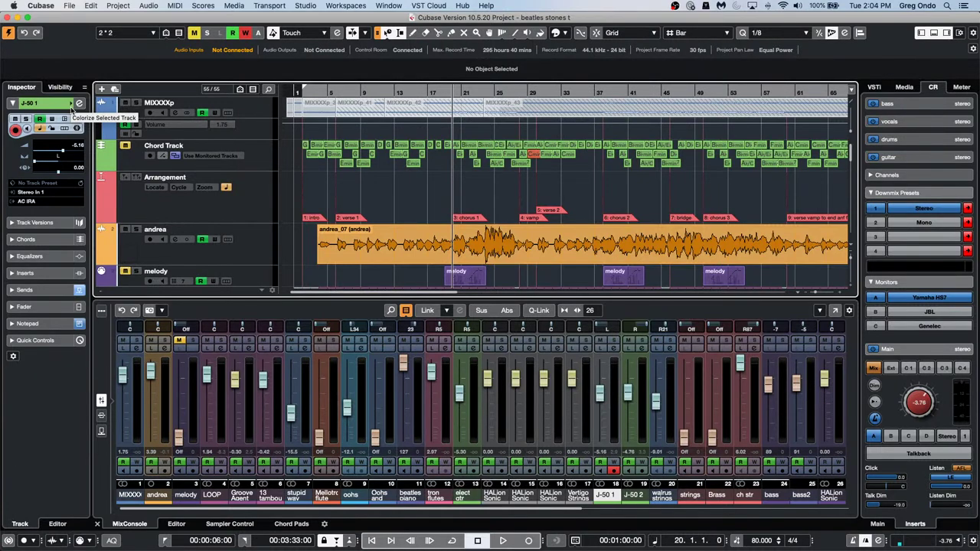
Open the audio mixdown export settings and examine the available sample rates
left_click(69, 6)
mouse_move(145, 153)
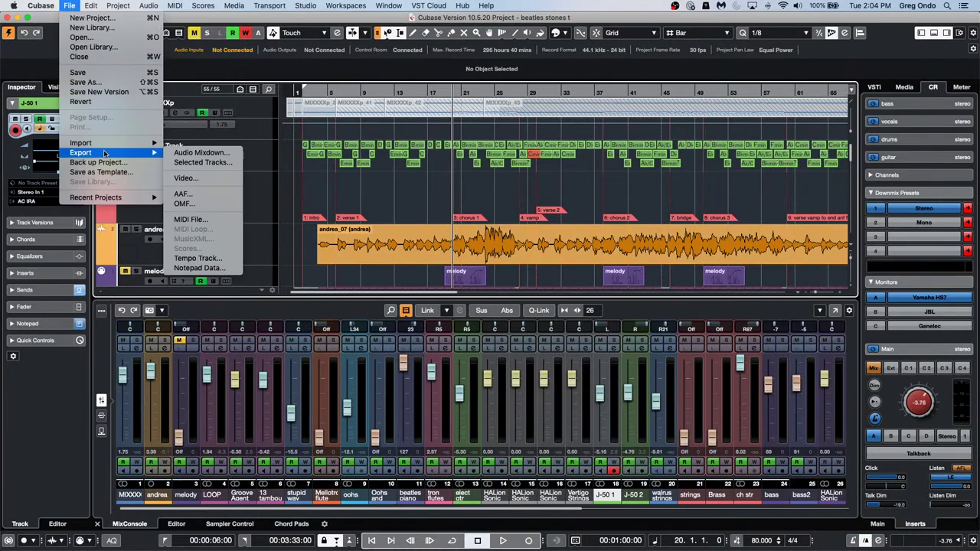
left_click(225, 154)
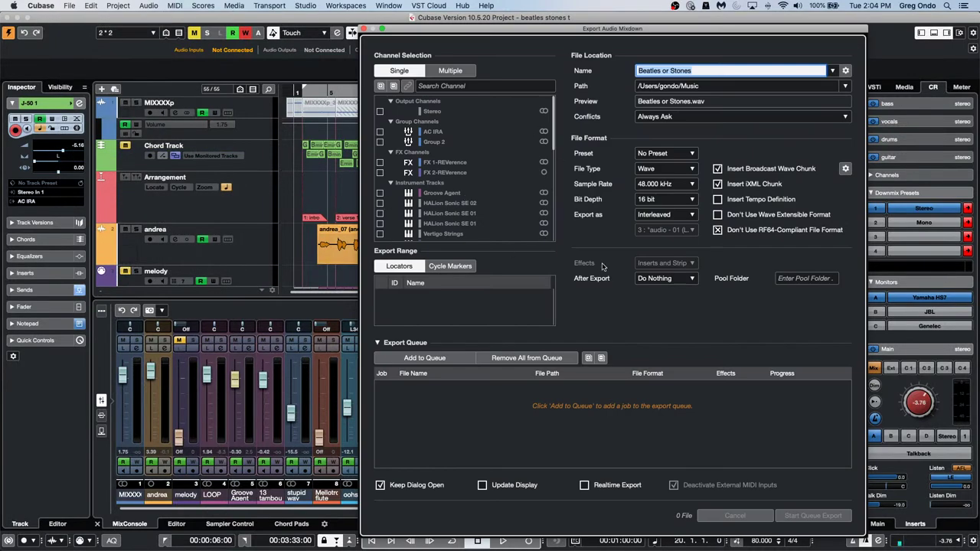
left_click(687, 187)
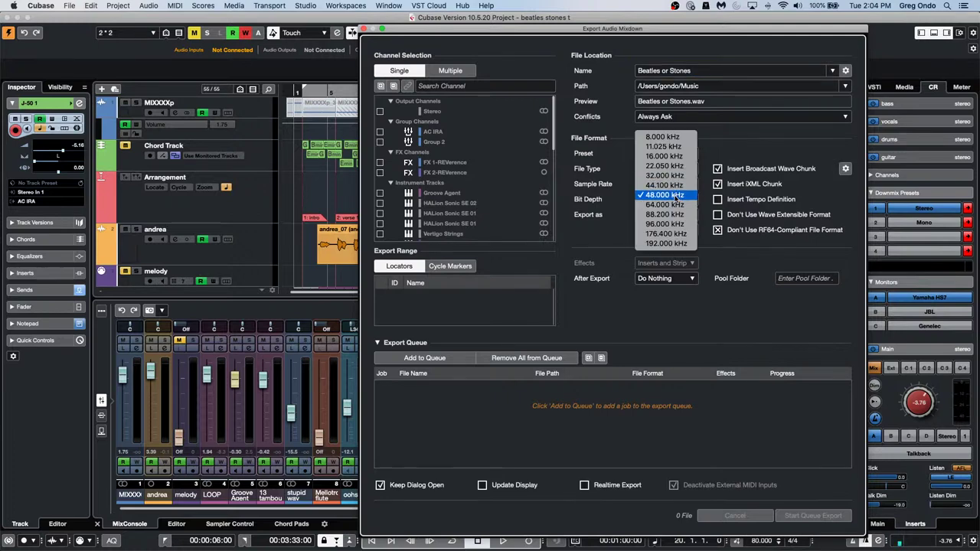
left_click(620, 167)
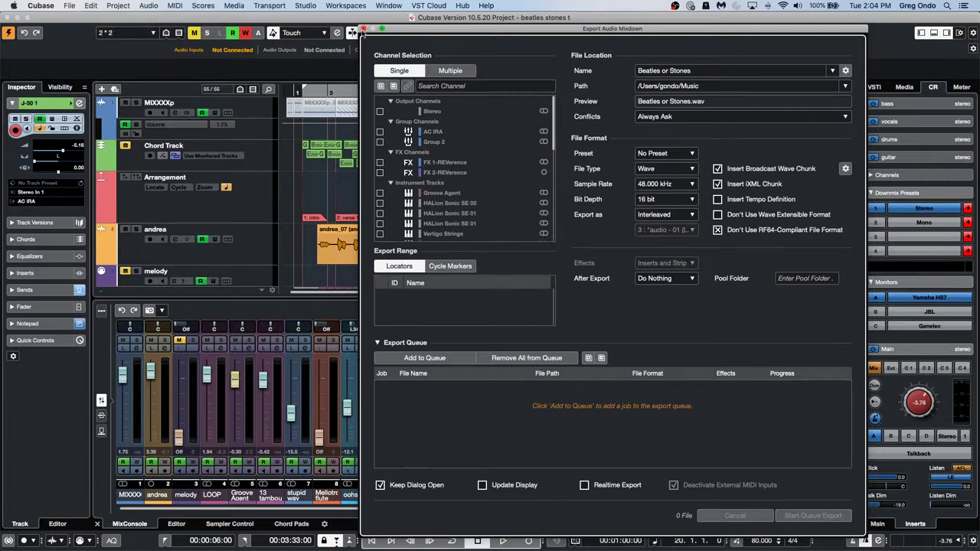
Close the audio mixdown export settings and add one stereo HALion Sonic SE instrument track below the Chord Track
left_click(365, 29)
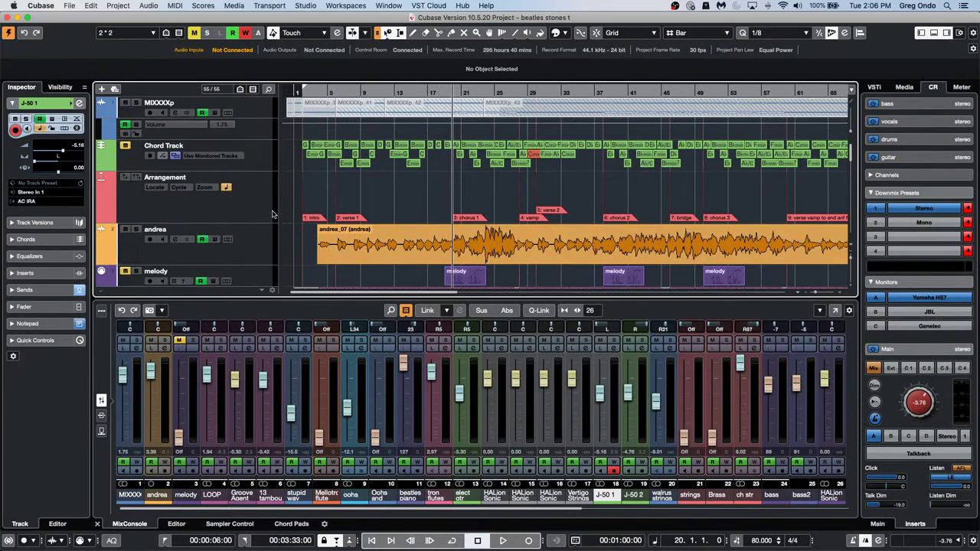
right_click(264, 160)
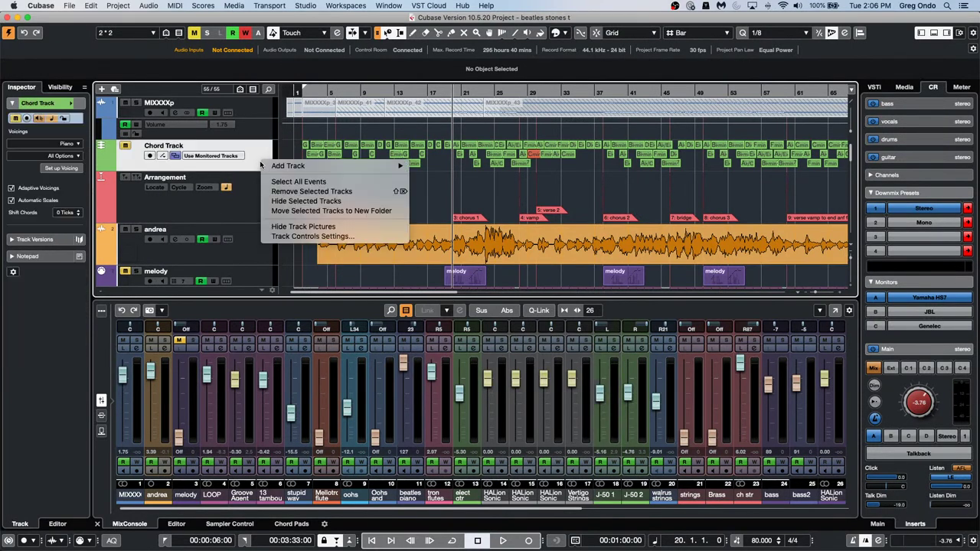
mouse_move(341, 168)
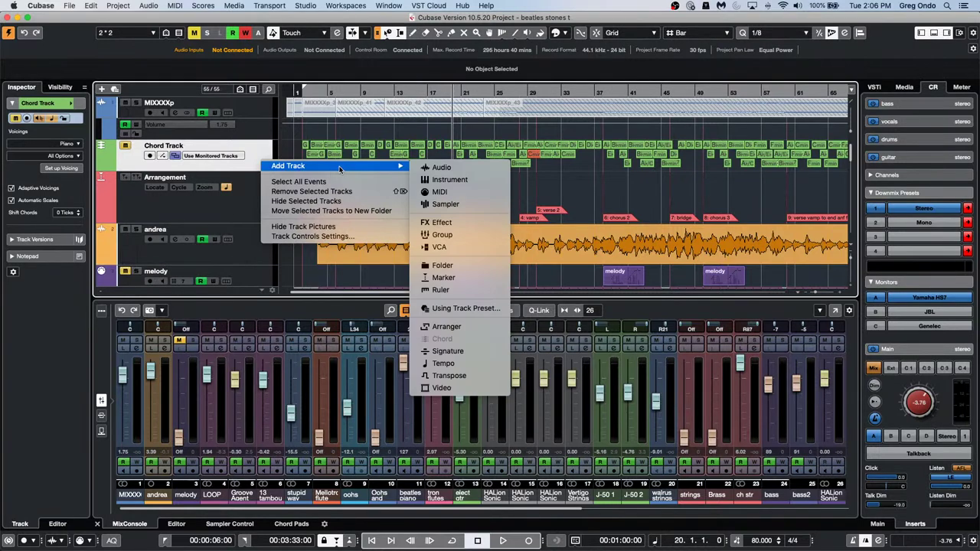
left_click(480, 180)
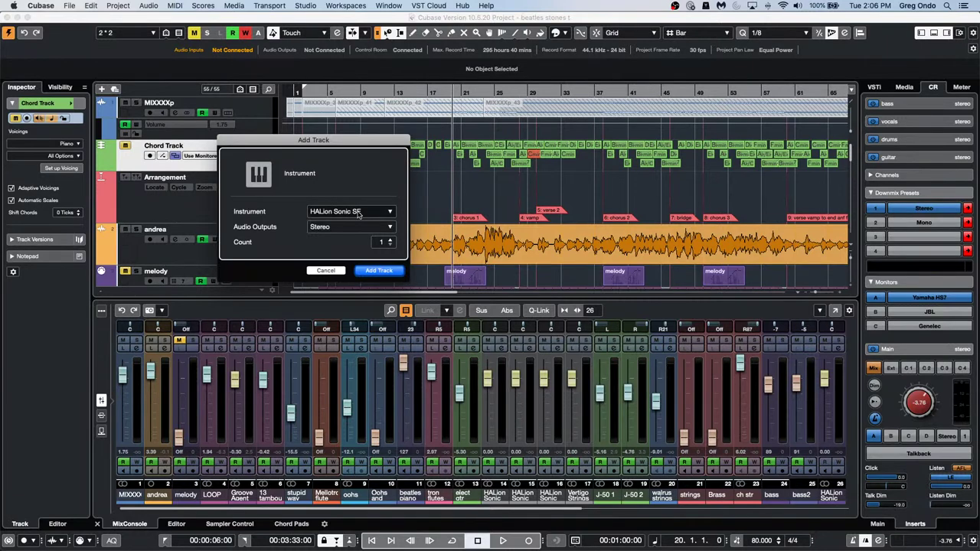
left_click(378, 271)
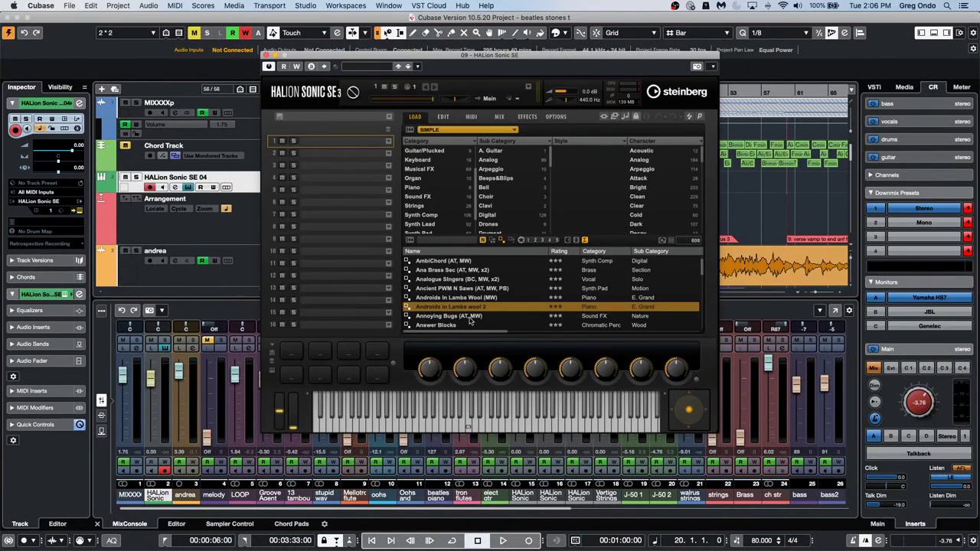
Load the Toy Circus preset from the Organ category into HALion Sonic SE and raise the Control Room level to 5.27
scroll(474, 320, "up", 3)
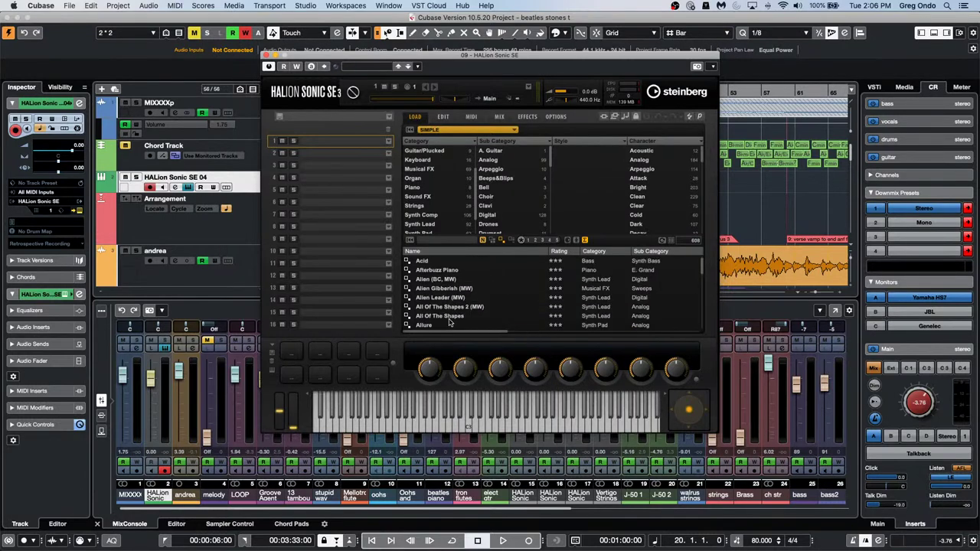
left_click(437, 161)
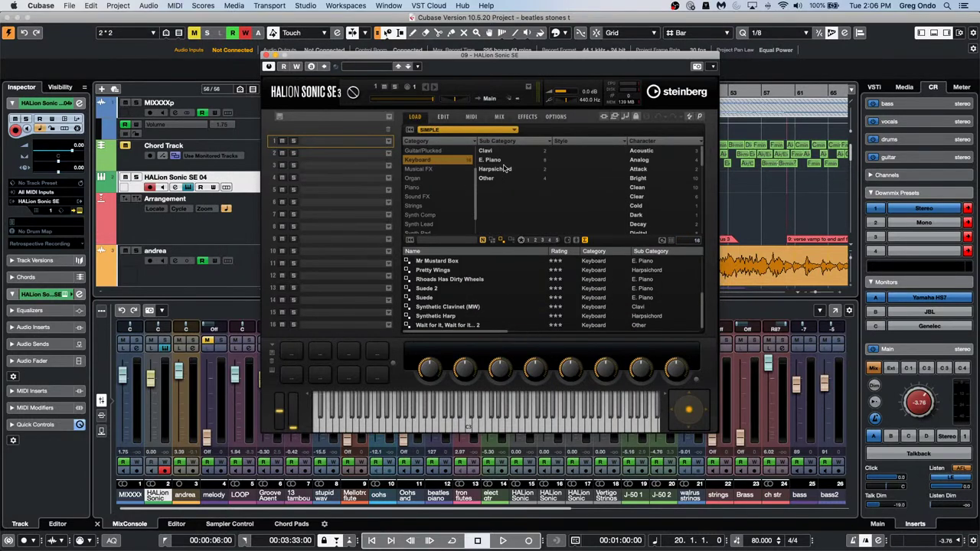
left_click(508, 170)
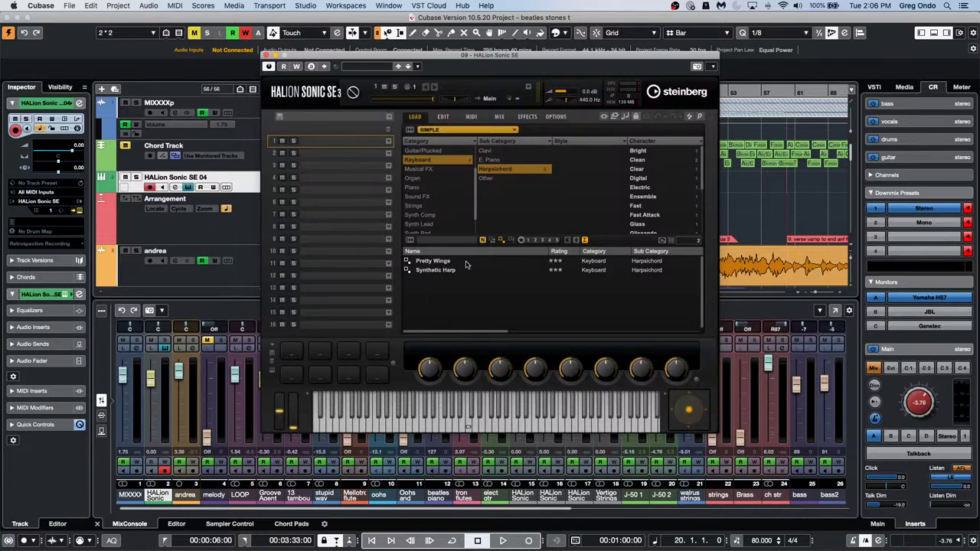
left_click(504, 151)
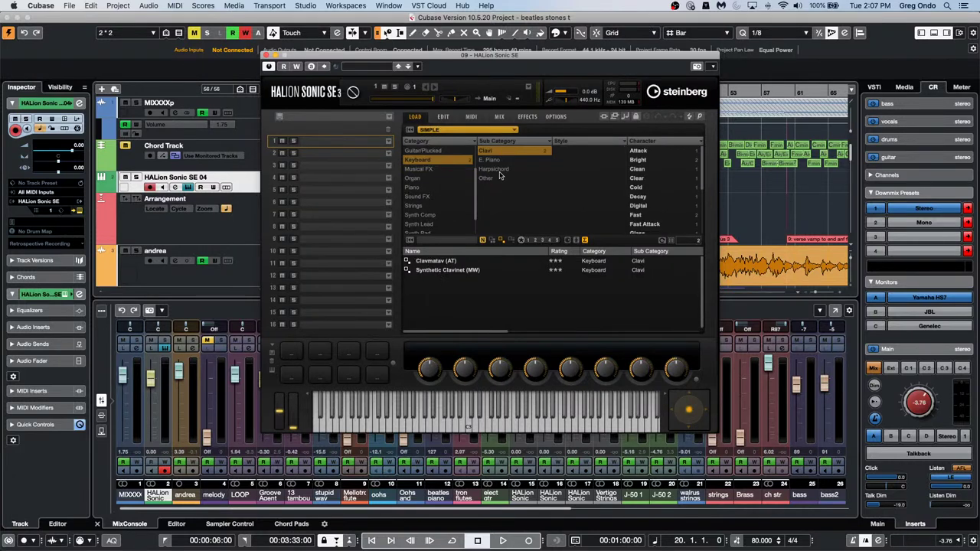
left_click(427, 179)
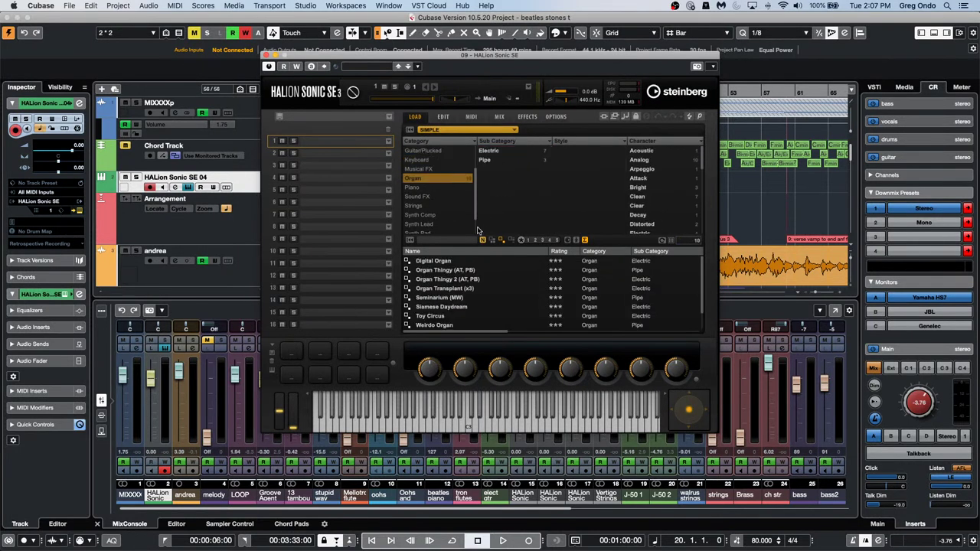
scroll(479, 294, "down", 2)
scroll(479, 295, "up", 2)
scroll(485, 298, "down", 2)
scroll(485, 297, "up", 2)
left_click(441, 317)
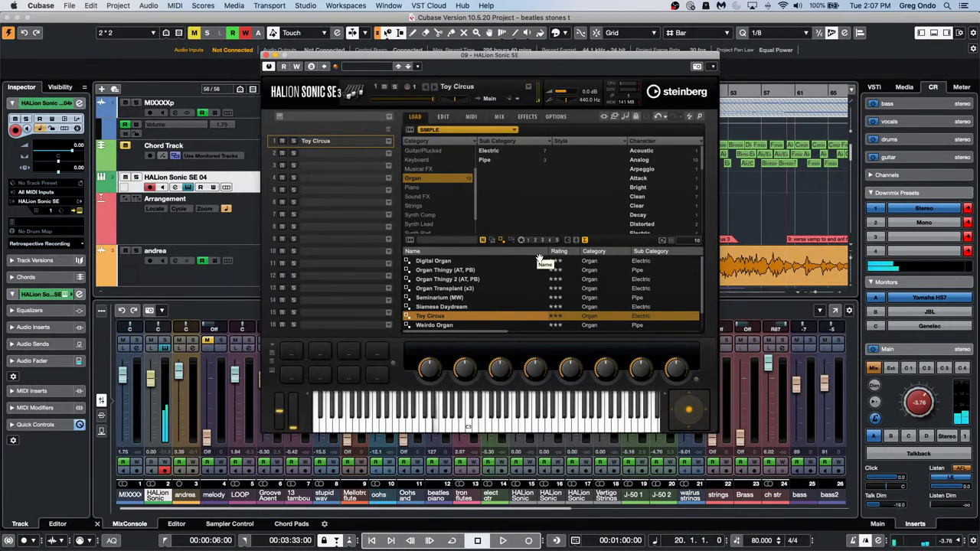
left_click_drag(928, 402, 927, 370)
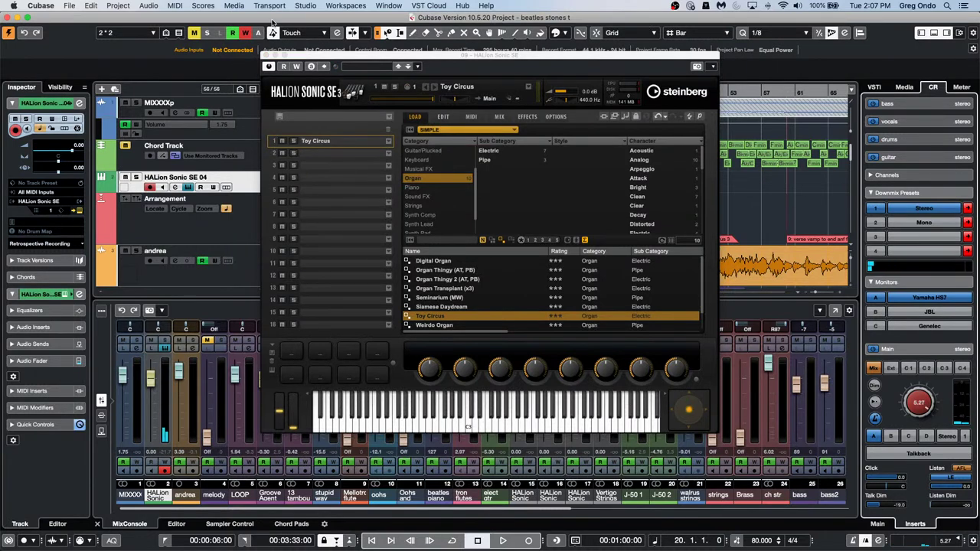
left_click(266, 56)
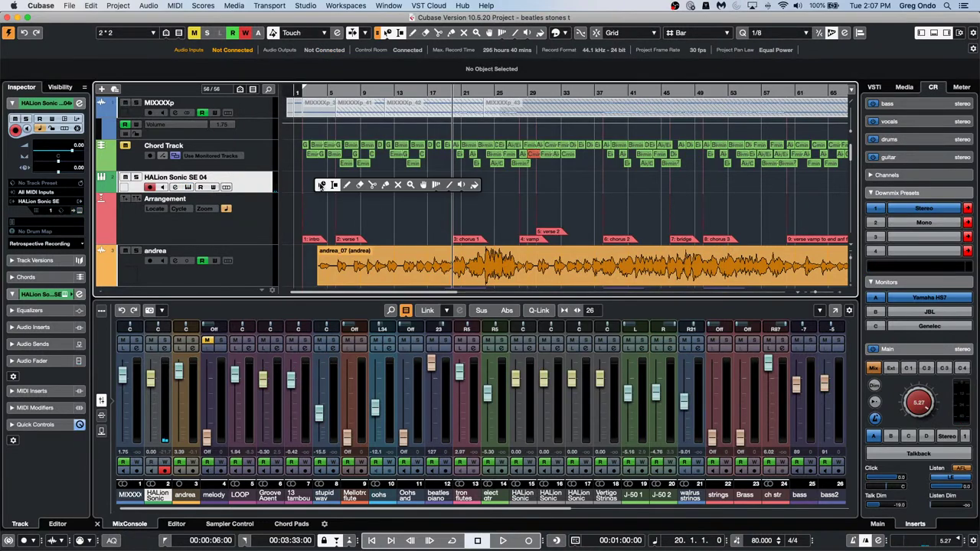
Draw a MIDI part about 13 bars long from bar 2 on HALion Sonic SE 04 and switch the selection tool to Normal Sizing
key("8")
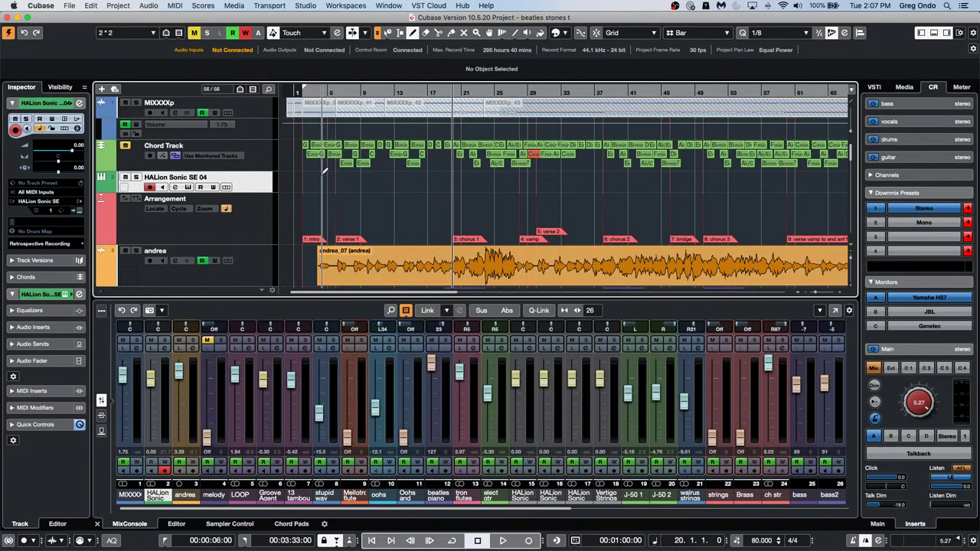
left_click(296, 197)
left_click_drag(410, 183, 305, 183)
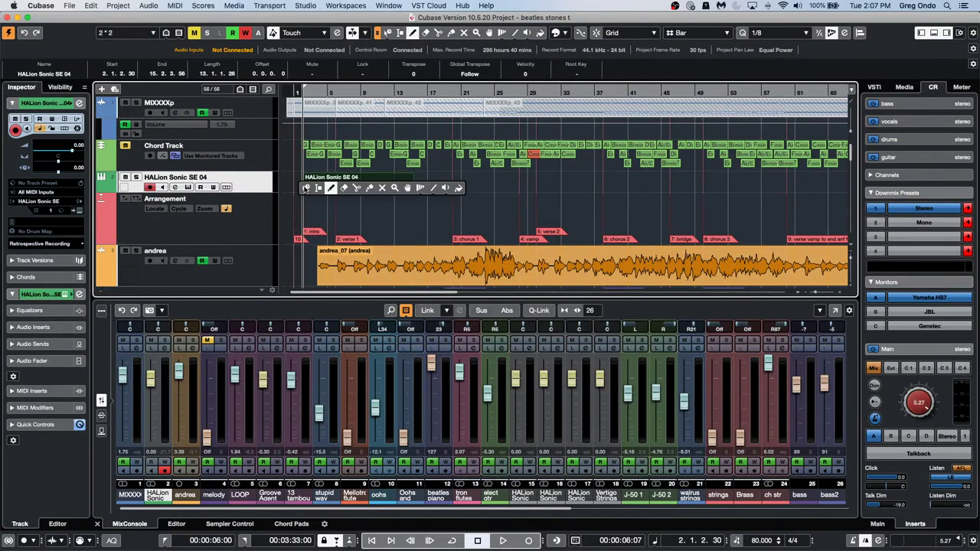
key("1")
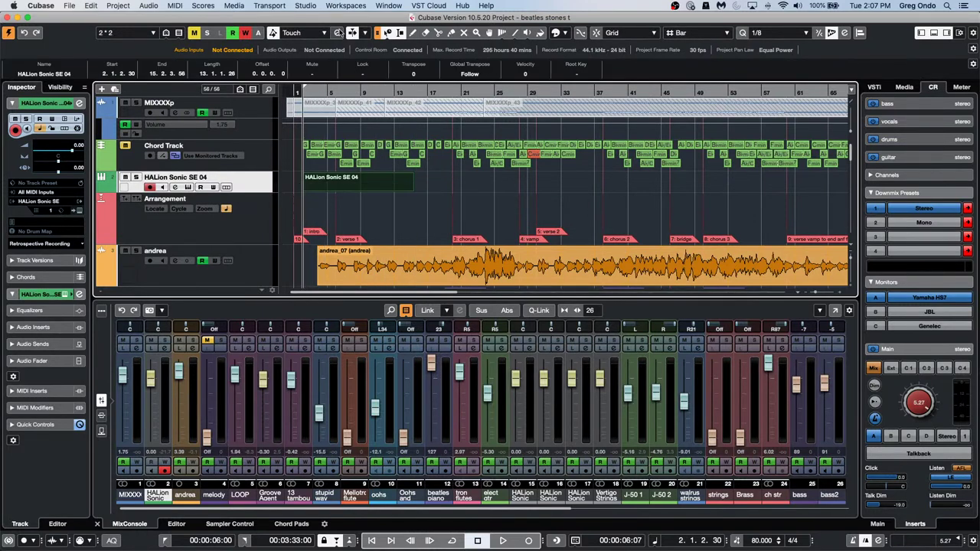
left_click(387, 34)
left_click(389, 44)
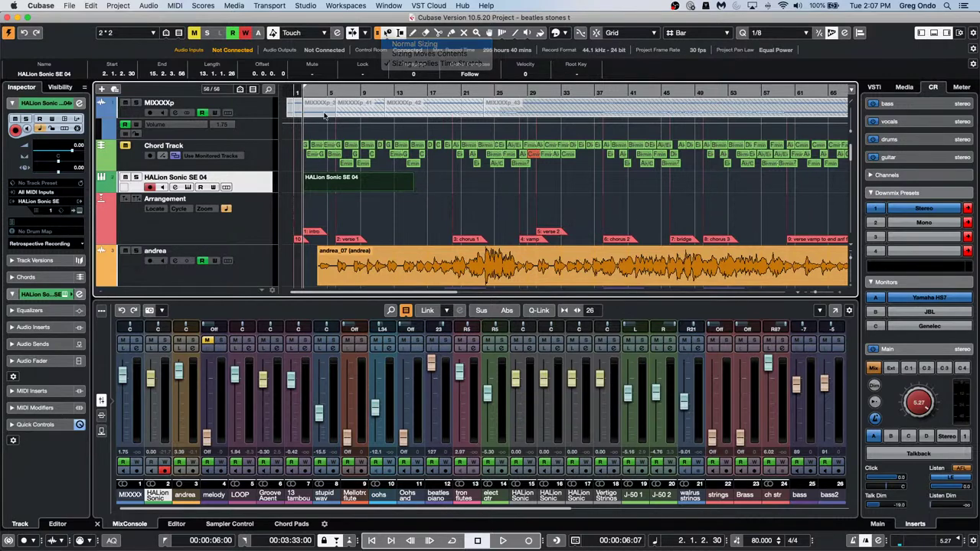
Open the new MIDI part in the Key Editor and enable Snap Live Input in the Scale Assistant
double_click(324, 191)
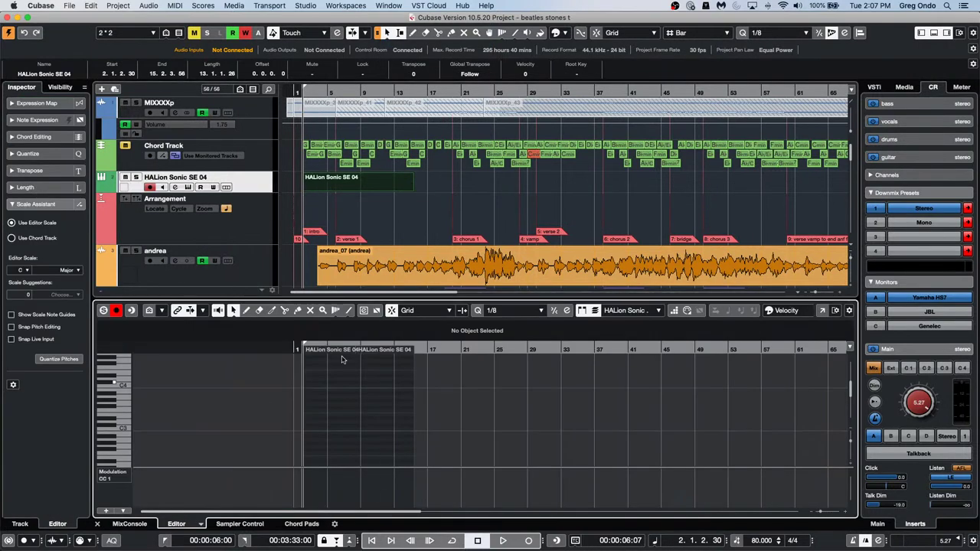
left_click_drag(298, 350, 313, 373)
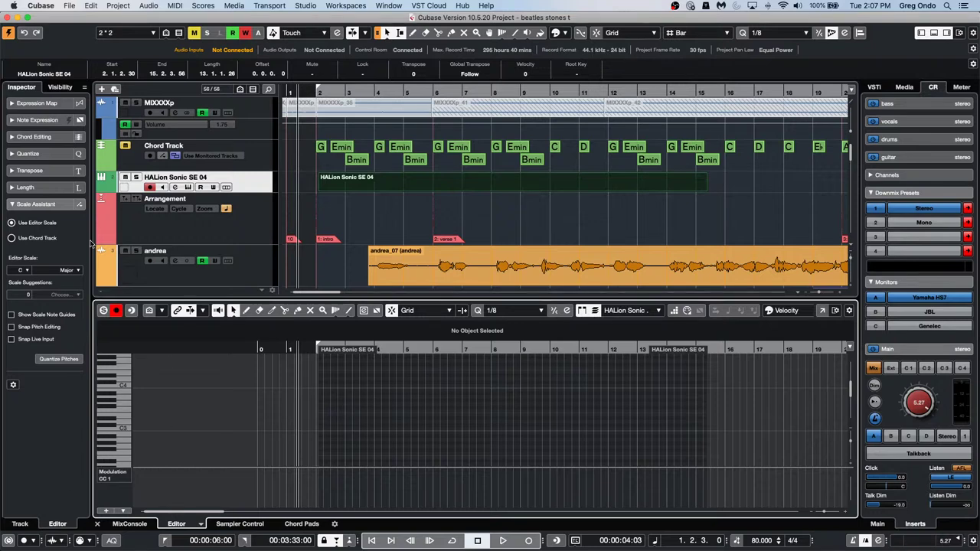
left_click(12, 340)
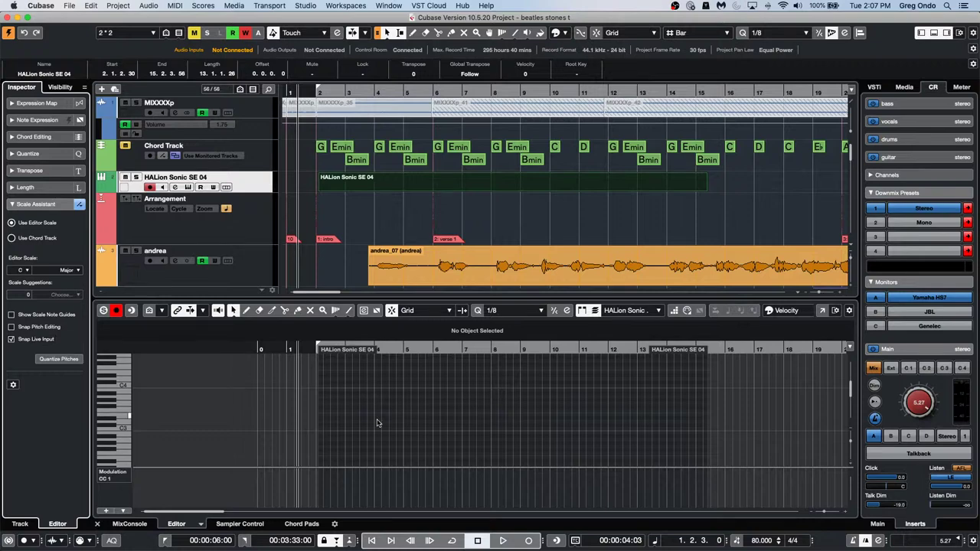
Turn on step input in the Key Editor and set the quantize value to 1/4
left_click(411, 348)
left_click_drag(412, 348, 375, 365)
left_click(674, 311)
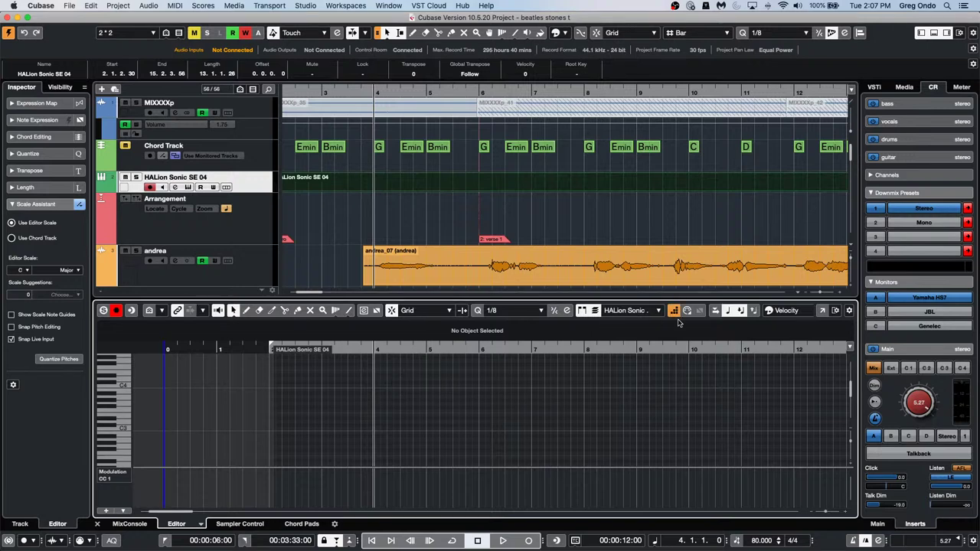
left_click(517, 312)
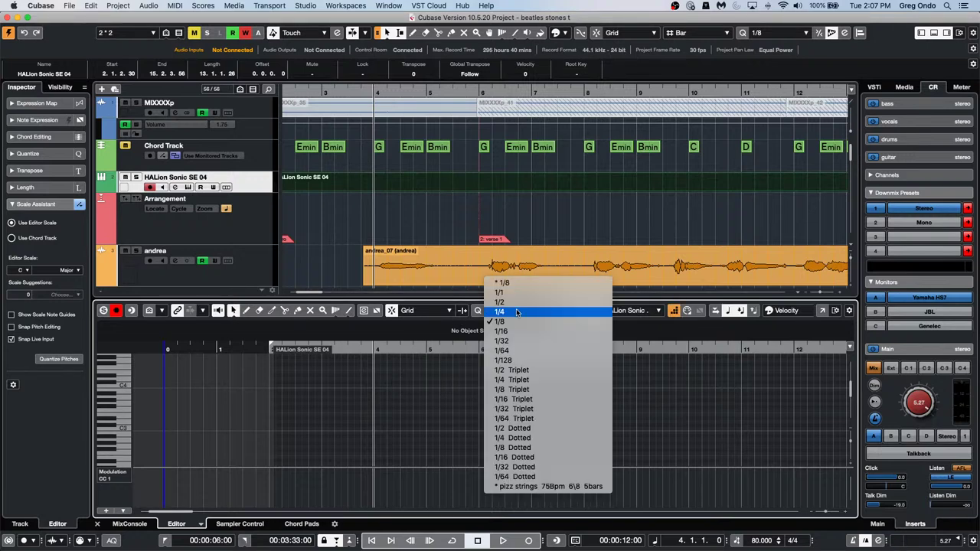
left_click(517, 300)
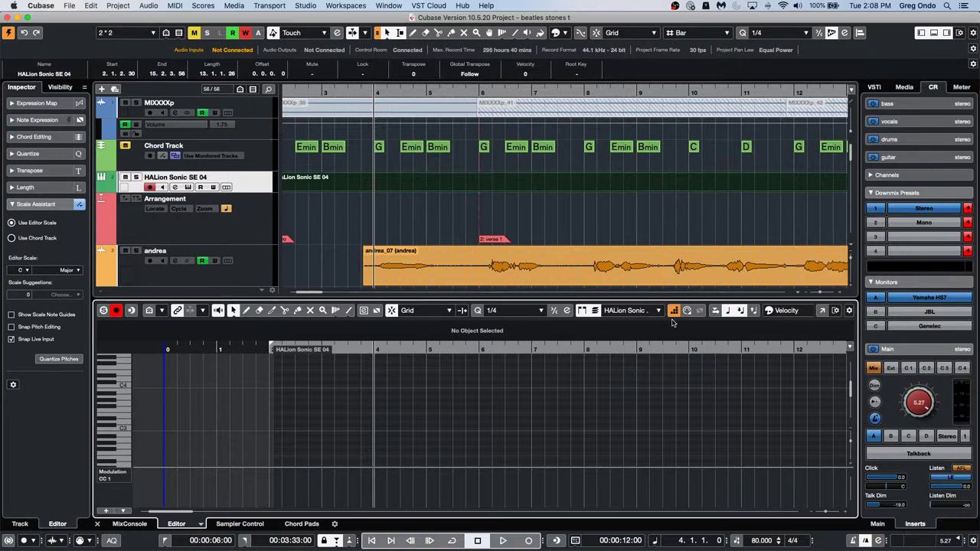
Set the editor scale to D Major and step-enter a rising and falling run of notes from bar 2 to bar 8
left_click(26, 271)
left_click(25, 297)
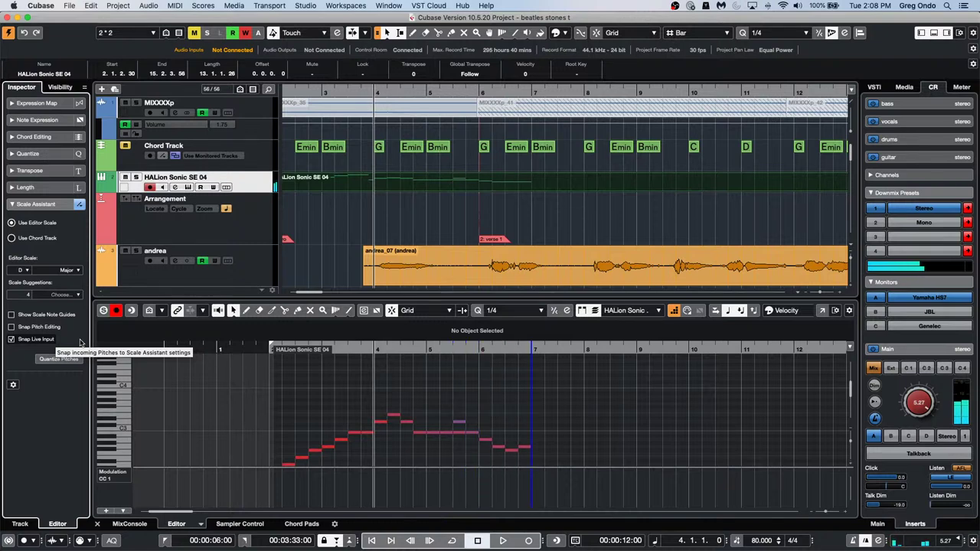
key("space")
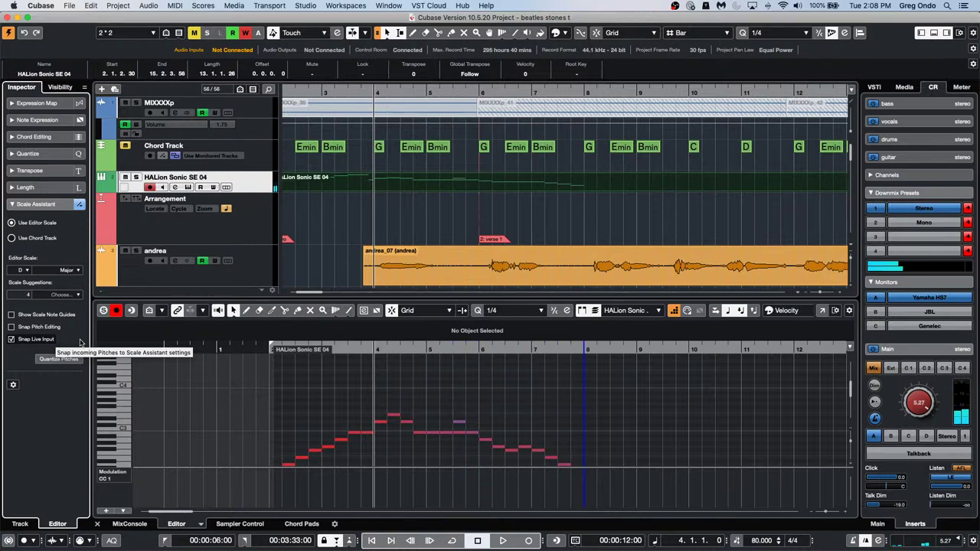
scroll(310, 441, "down", 5)
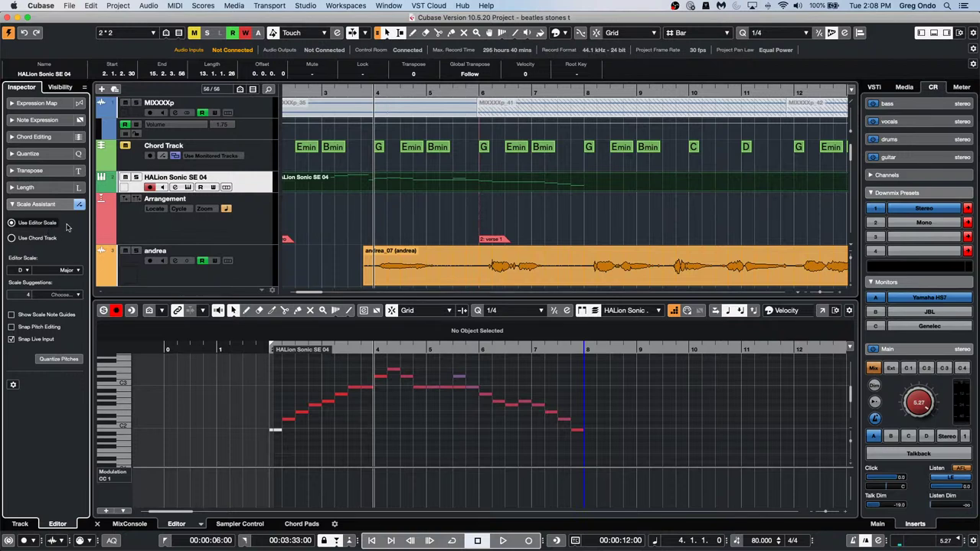
left_click(7, 17)
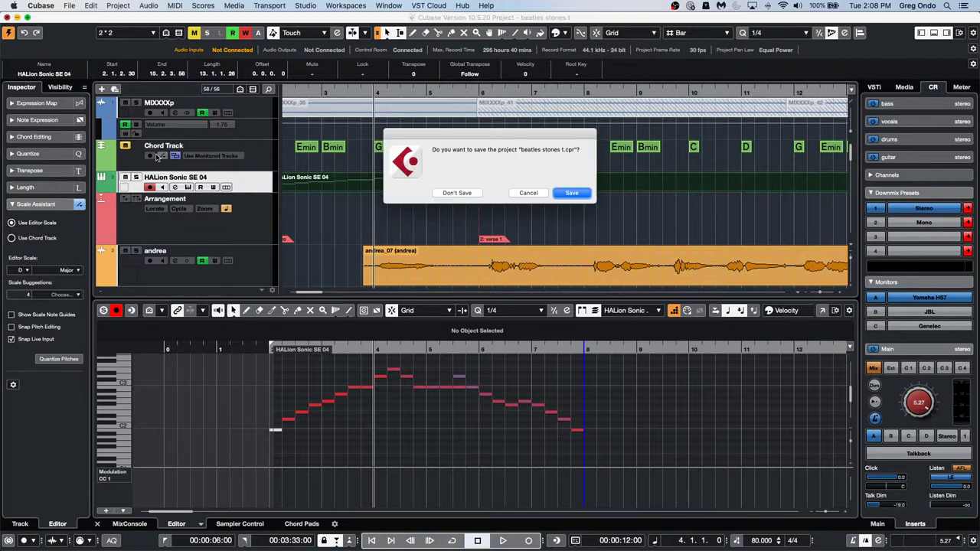
left_click(529, 193)
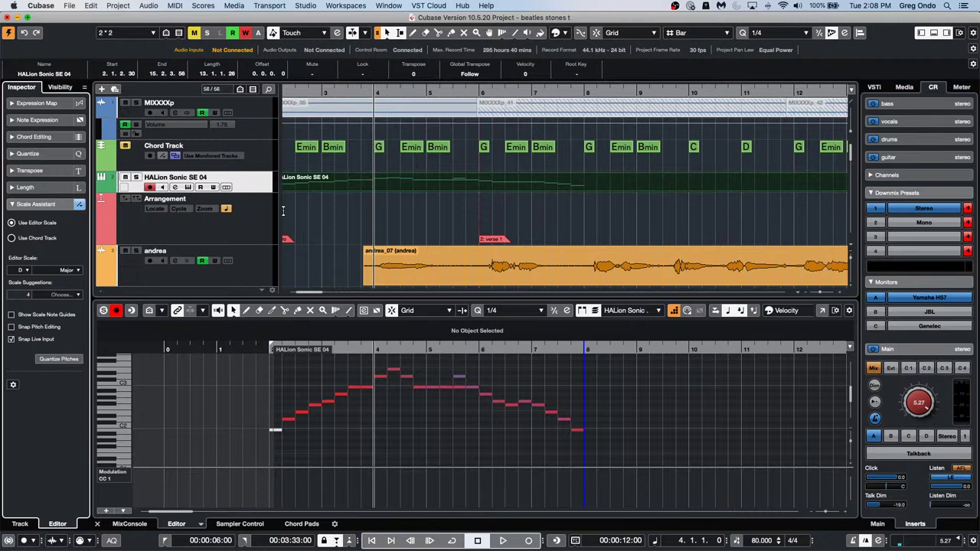
Open the HALion Sonic SE 04 track's local Input Transformer, activate Module 1 and set its function to Filter
left_click(250, 185)
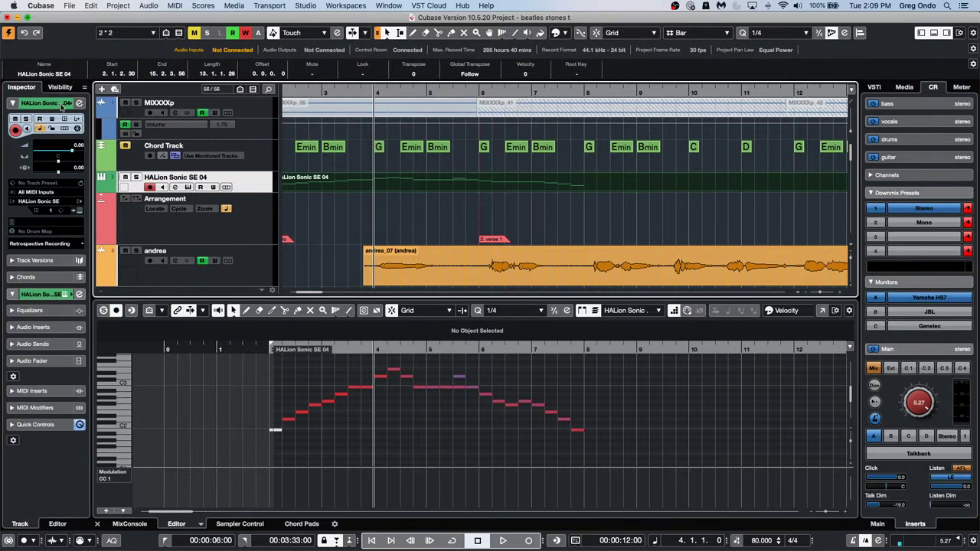
left_click(77, 119)
left_click(90, 147)
left_click(306, 177)
left_click(399, 360)
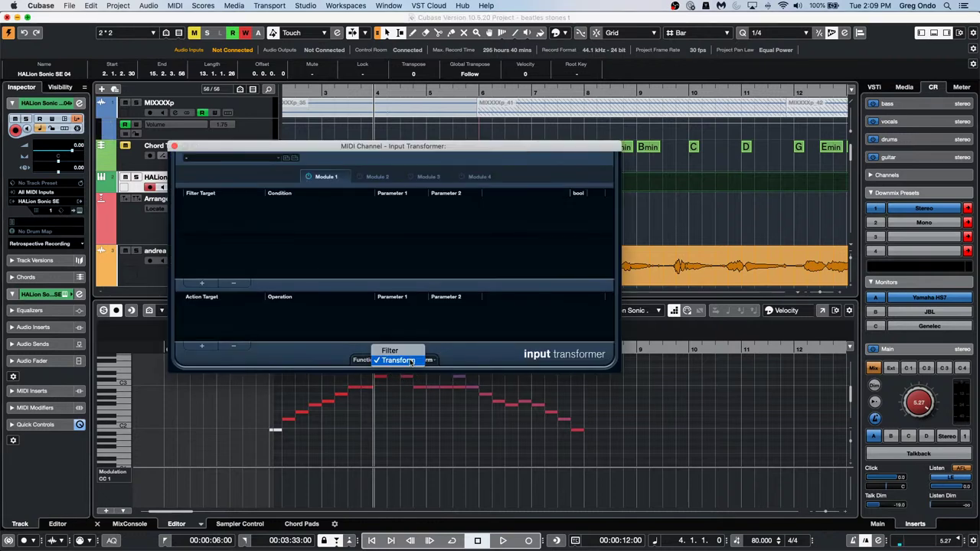
left_click(392, 346)
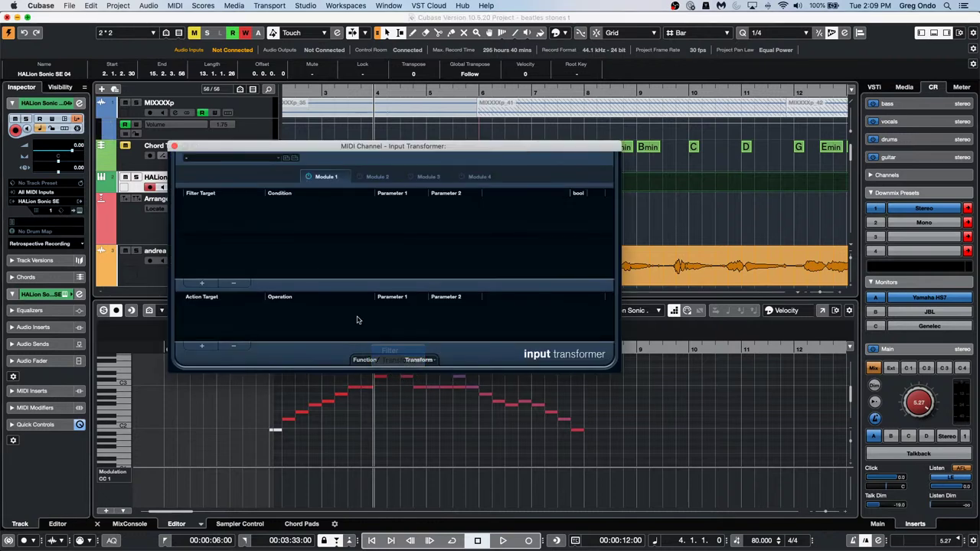
Add a filter condition to Module 1 for Type Is Unequal Note
left_click(202, 283)
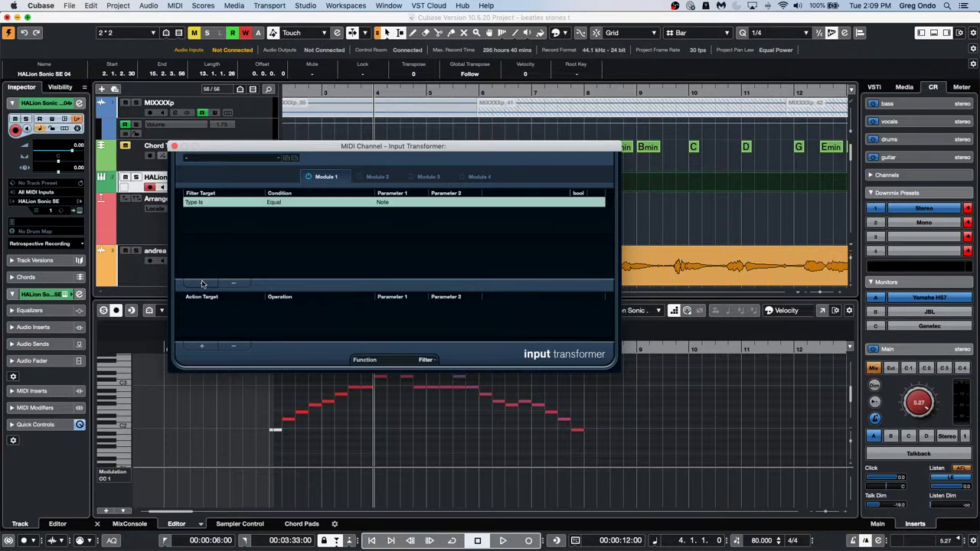
left_click(271, 205)
left_click(287, 219)
Add a second filter condition to Module 1 with Value 1 as its target and review the available comparison options
left_click(201, 283)
left_click(200, 212)
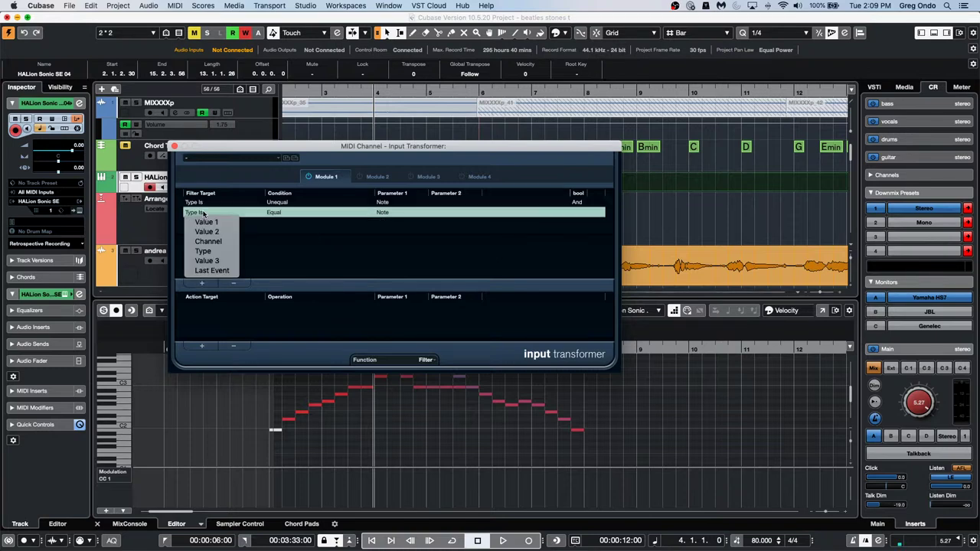
left_click(206, 222)
left_click(277, 212)
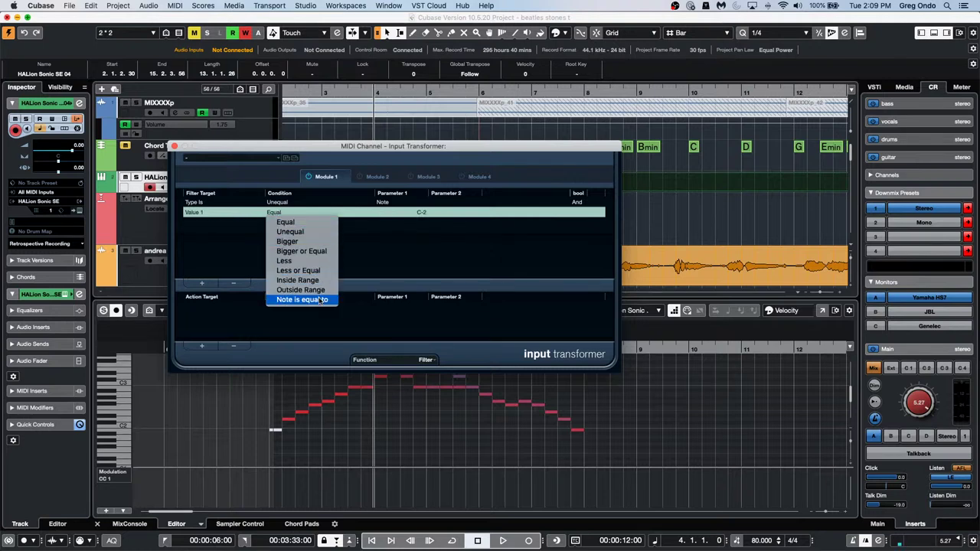
left_click(347, 246)
left_click(289, 213)
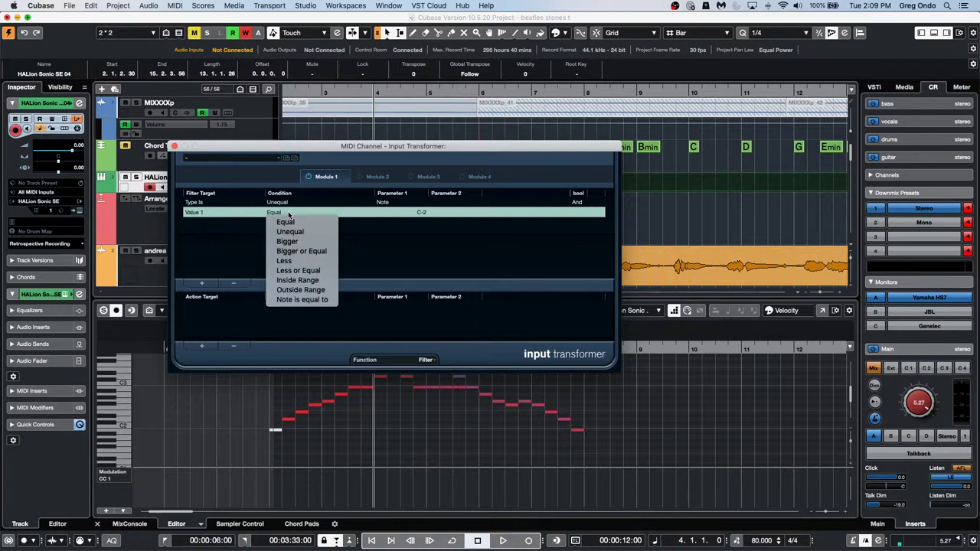
left_click(203, 288)
Add a Value 1 action with the operation Set to fixed value and try entering d as its first parameter
left_click(204, 348)
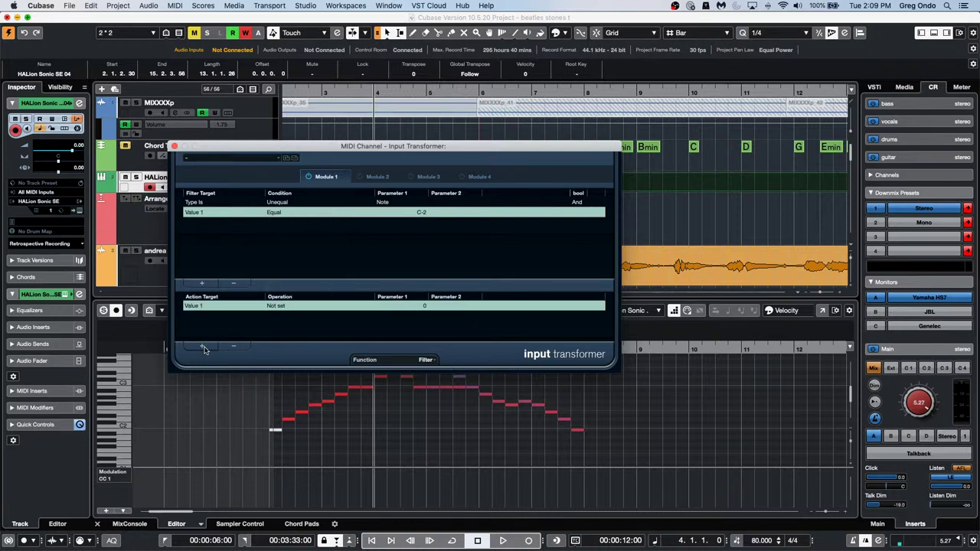
left_click(204, 305)
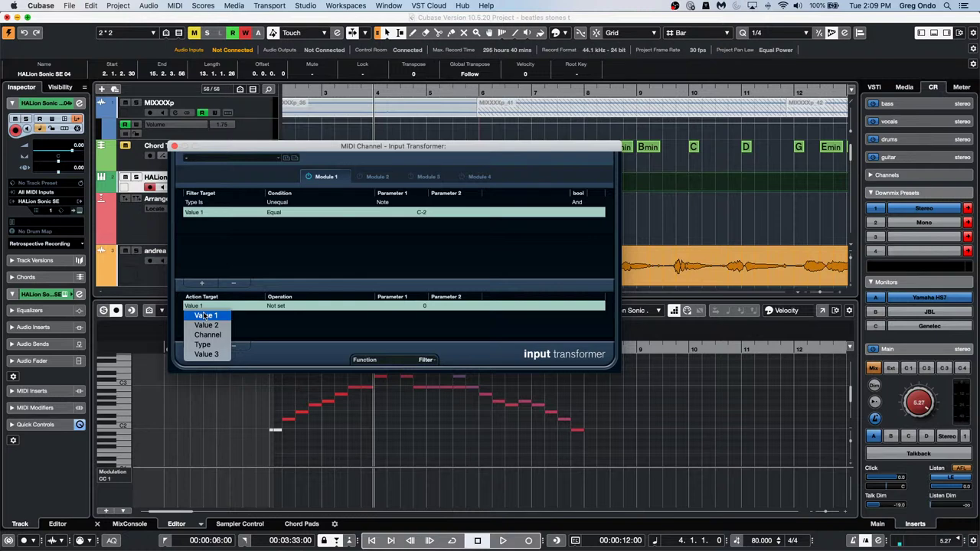
left_click(282, 305)
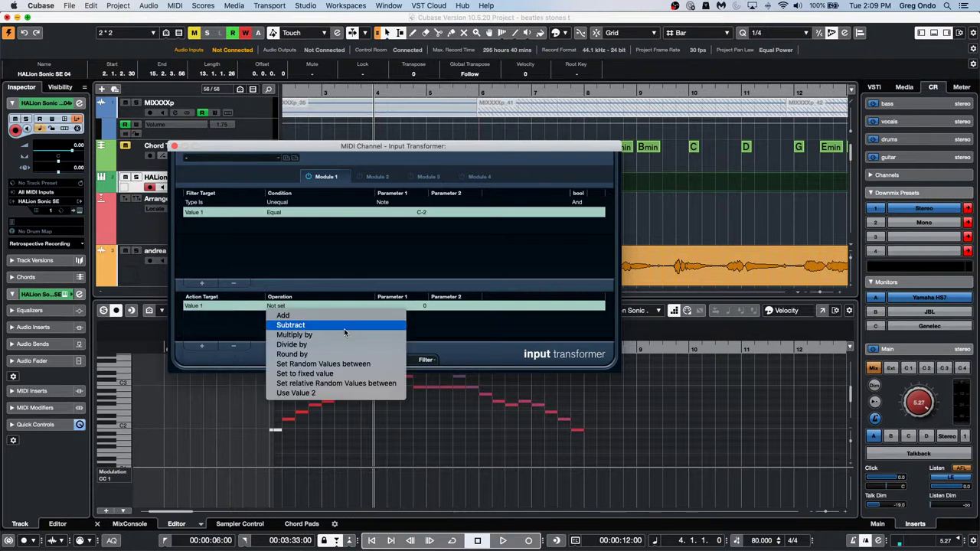
left_click(457, 330)
left_click(274, 307)
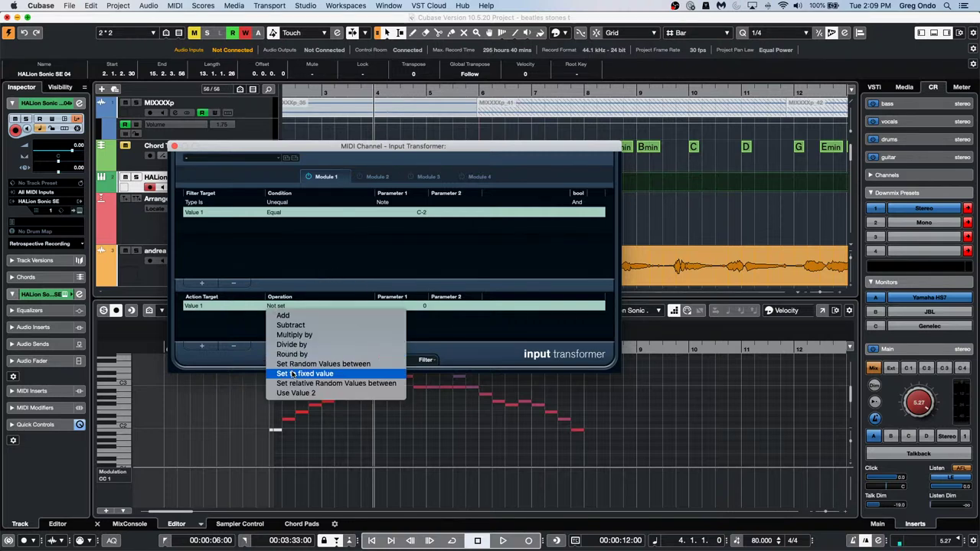
left_click(305, 374)
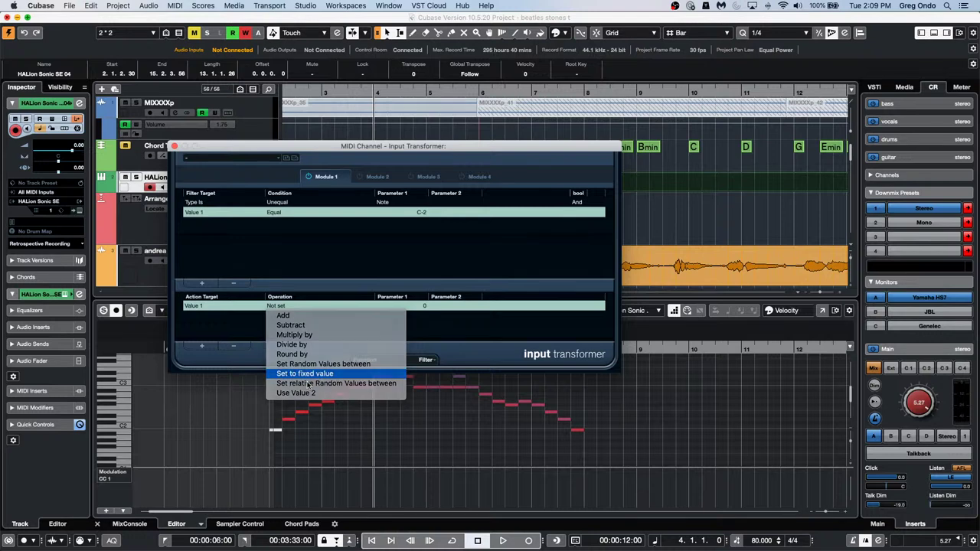
left_click(411, 307)
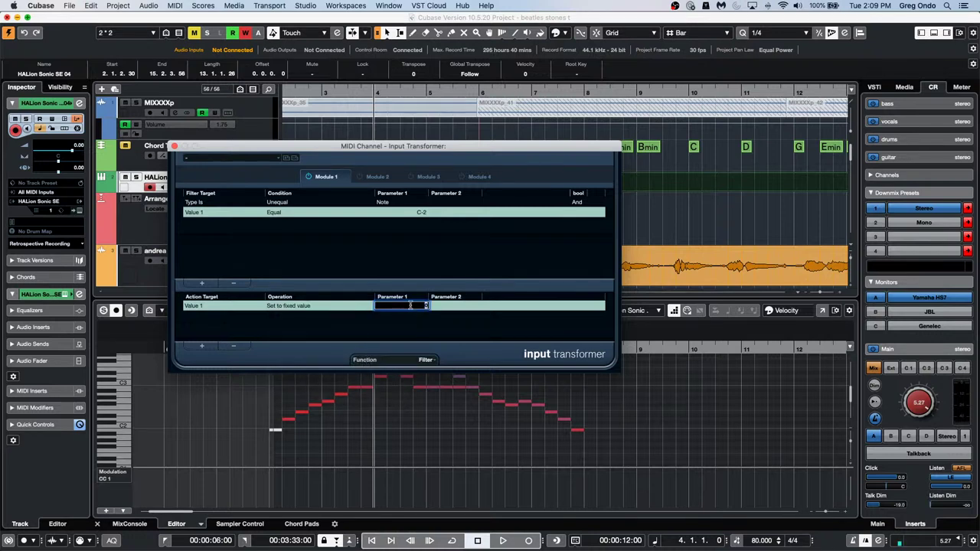
type("d")
left_click(307, 306)
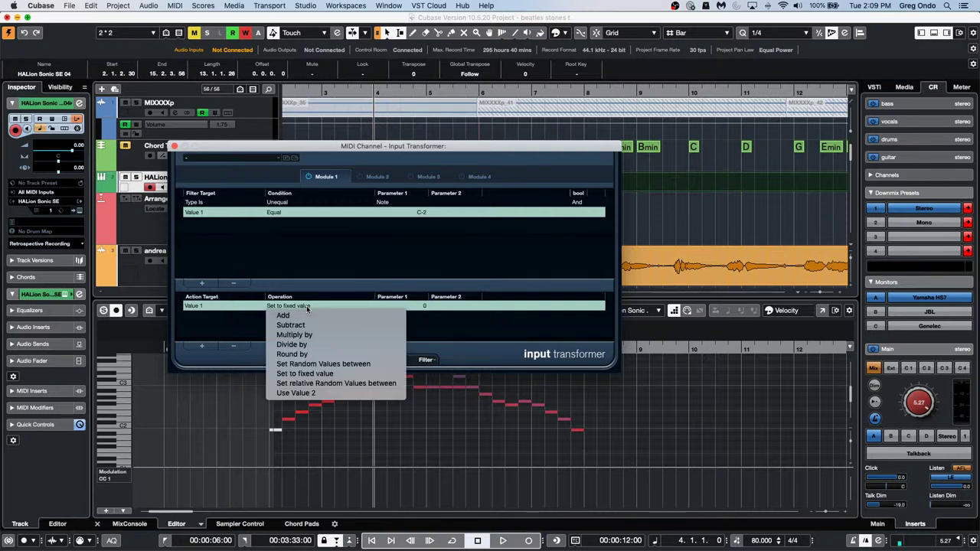
left_click(225, 344)
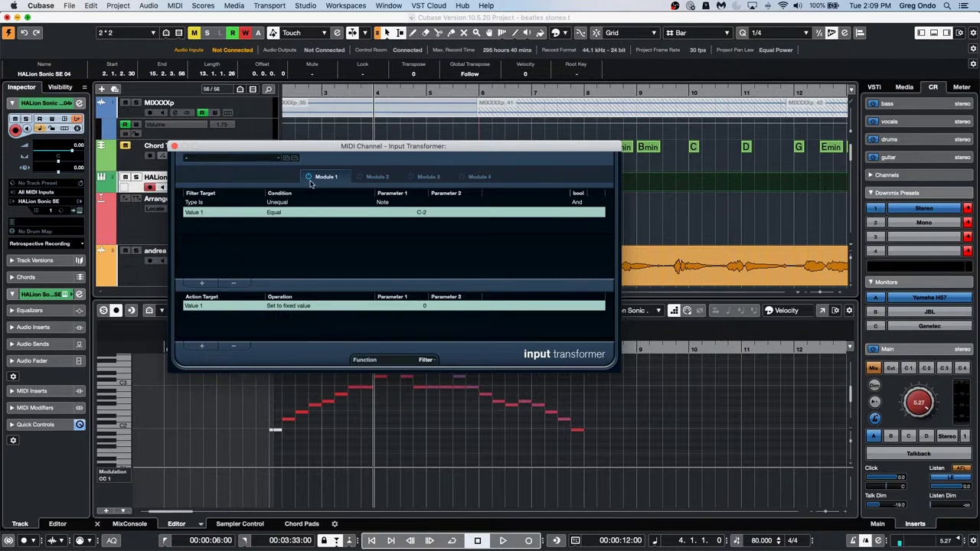
Remove the Value 1 condition and the action from Module 1, and set the Type Is Note condition to Equal
left_click(233, 282)
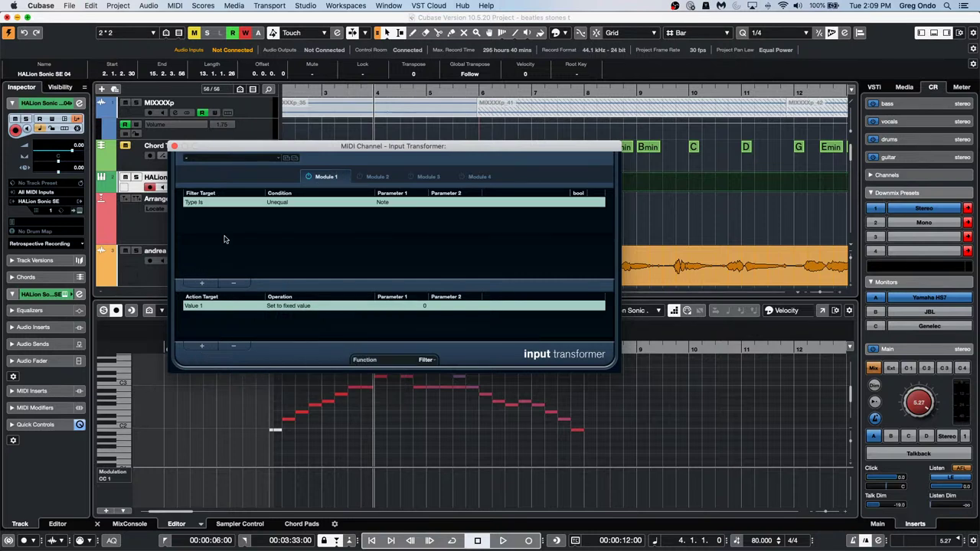
left_click(233, 346)
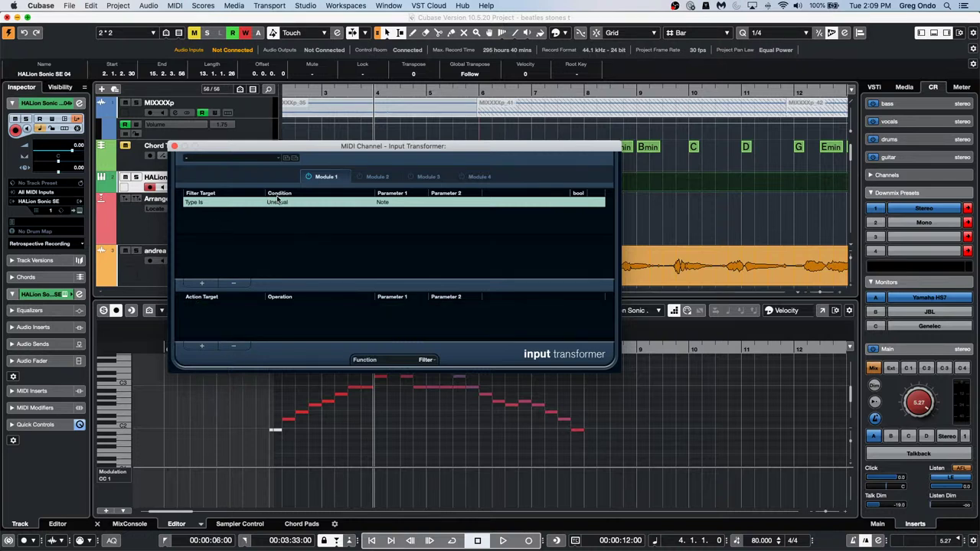
left_click(395, 201)
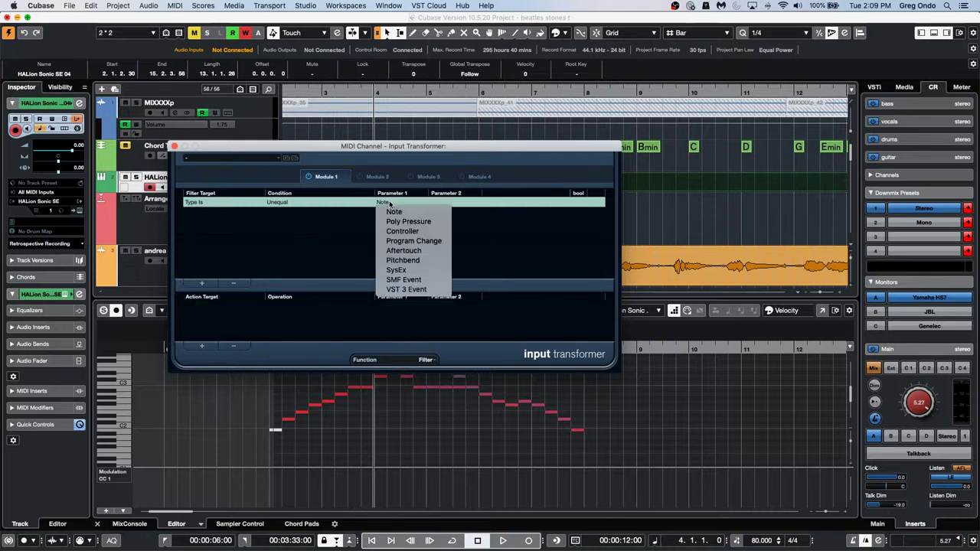
left_click(285, 204)
left_click(284, 212)
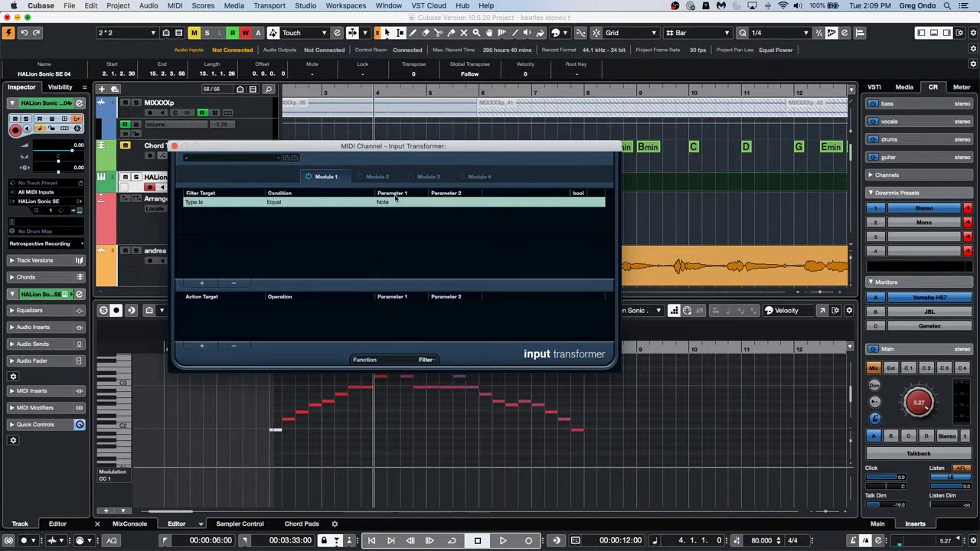
Add a second filter condition to Module 1 targeting Value 1 with the condition Outside Range
left_click(201, 284)
left_click(213, 213)
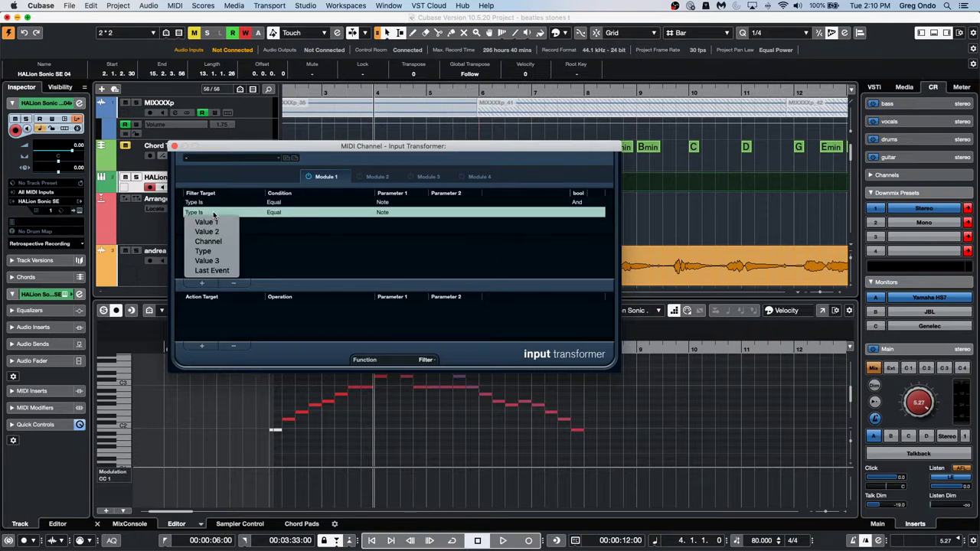
left_click(207, 222)
left_click(269, 212)
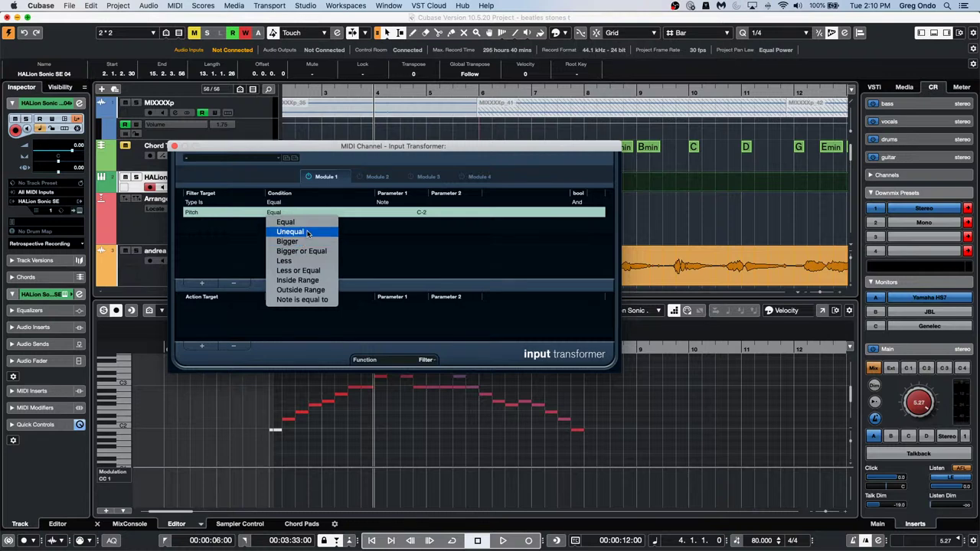
left_click(326, 291)
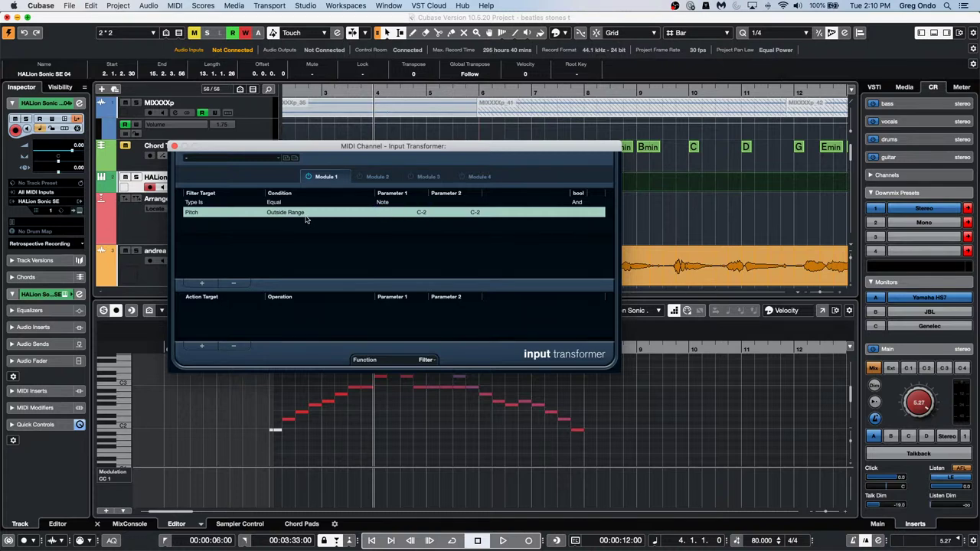
Add an action to Module 1 with Value 2 as its target and review the available operations
left_click(201, 346)
left_click(200, 306)
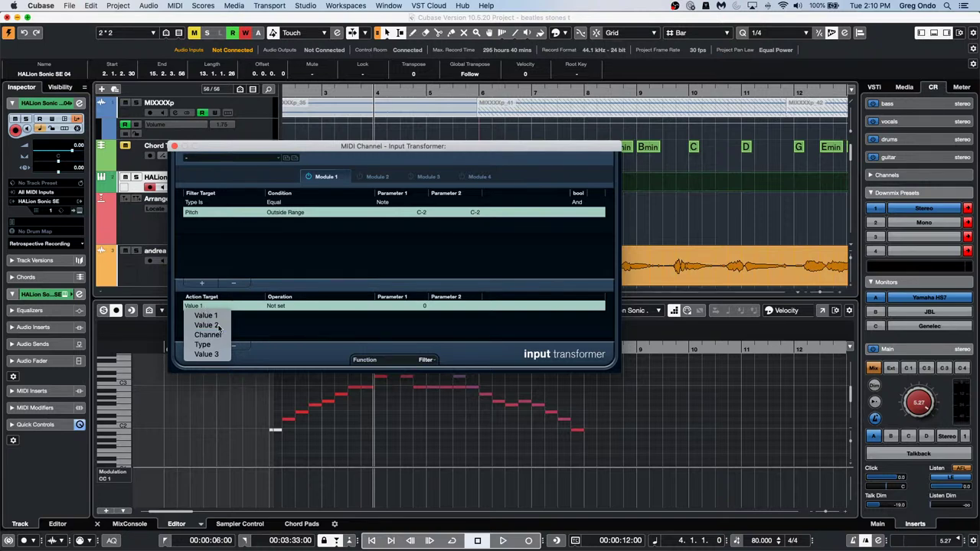
left_click(205, 324)
left_click(281, 305)
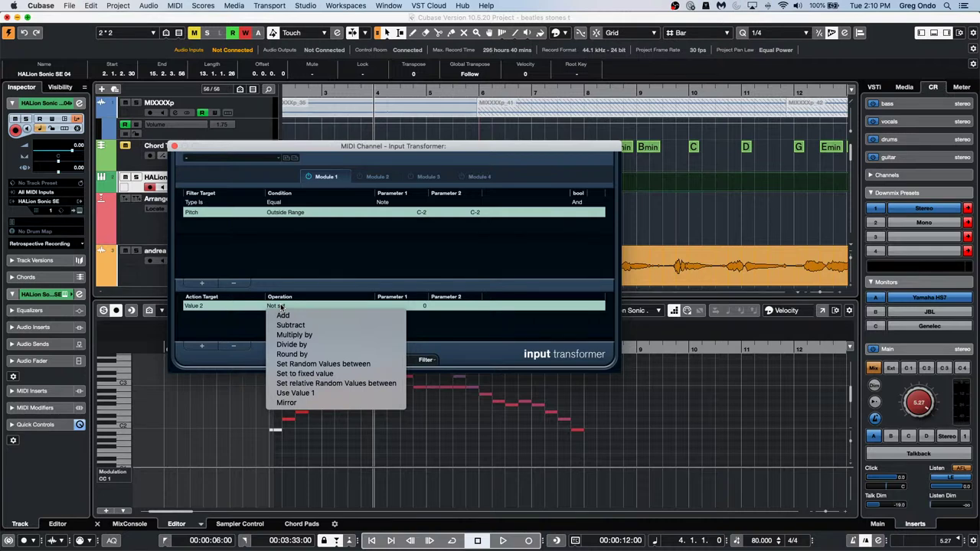
left_click(257, 348)
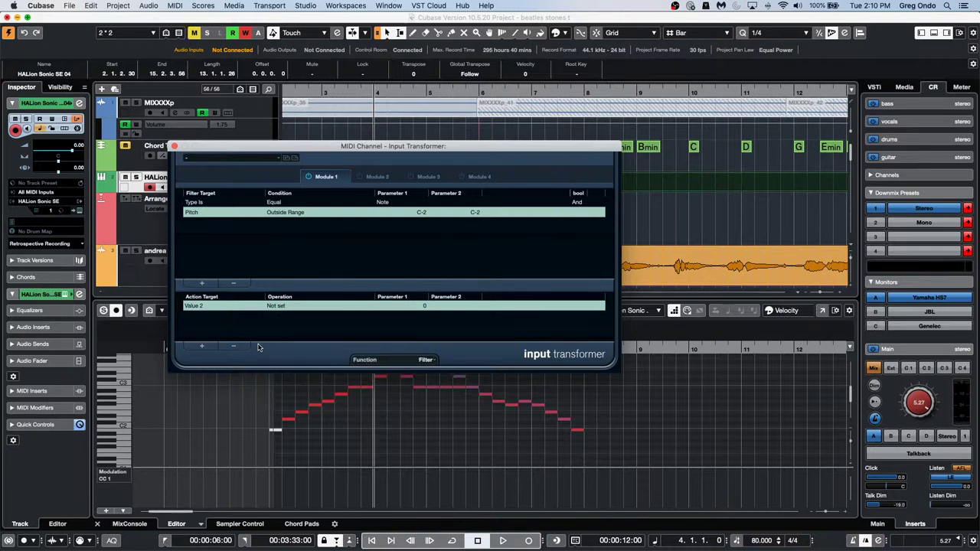
Close the Input Transformer and bring the Key Editor into focus to show its Scale Assistant settings
left_click(175, 146)
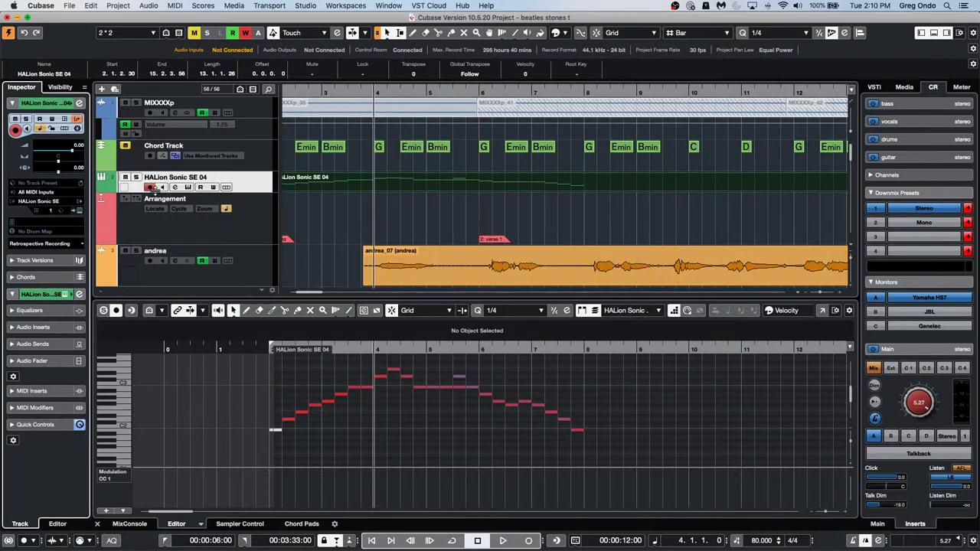
left_click(259, 189)
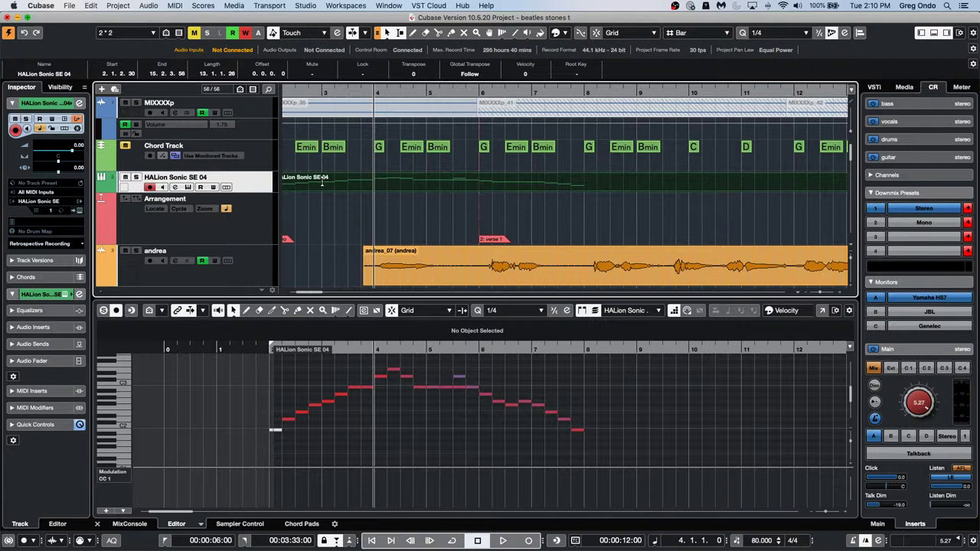
left_click(360, 431)
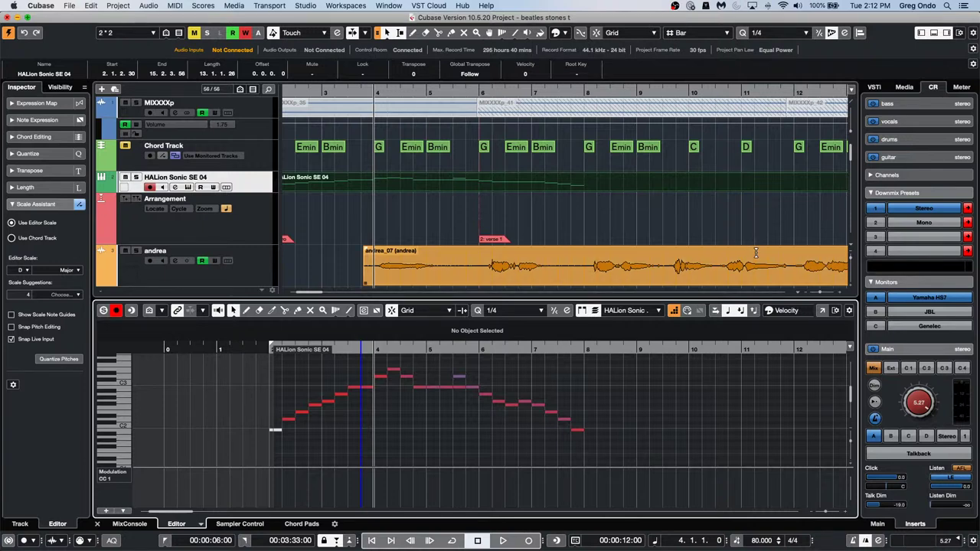
View the Loops & Samples content sets, and check the project's media in the Pool window before closing it
left_click(905, 87)
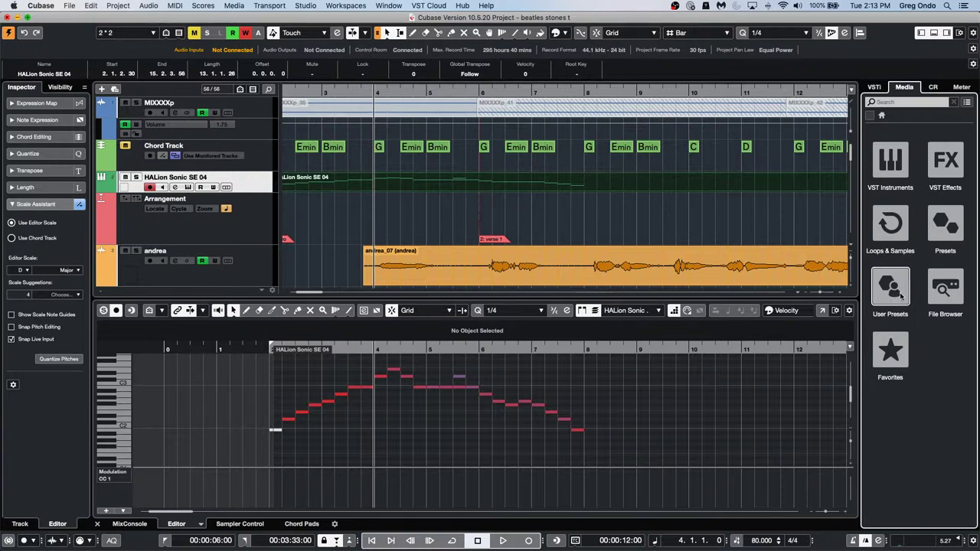
left_click(906, 223)
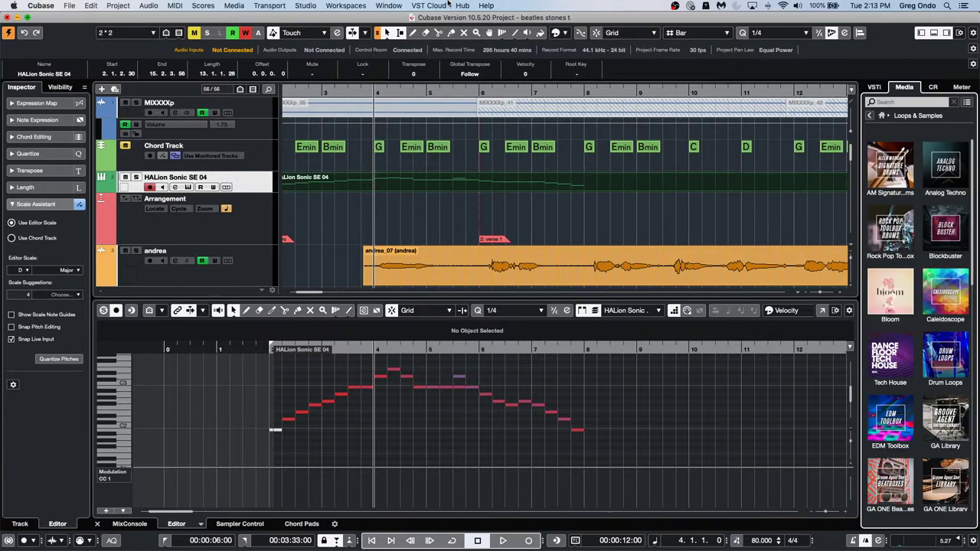
left_click(233, 5)
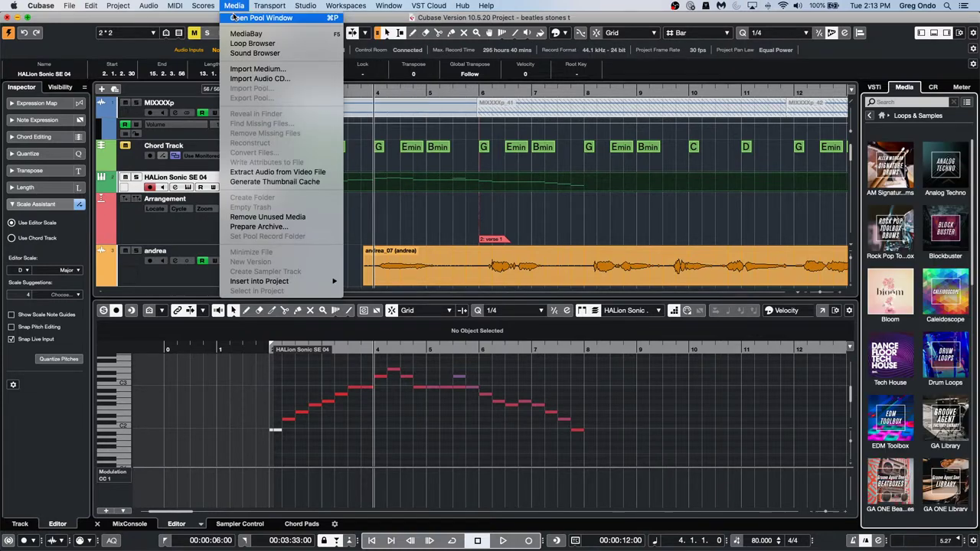
left_click(235, 16)
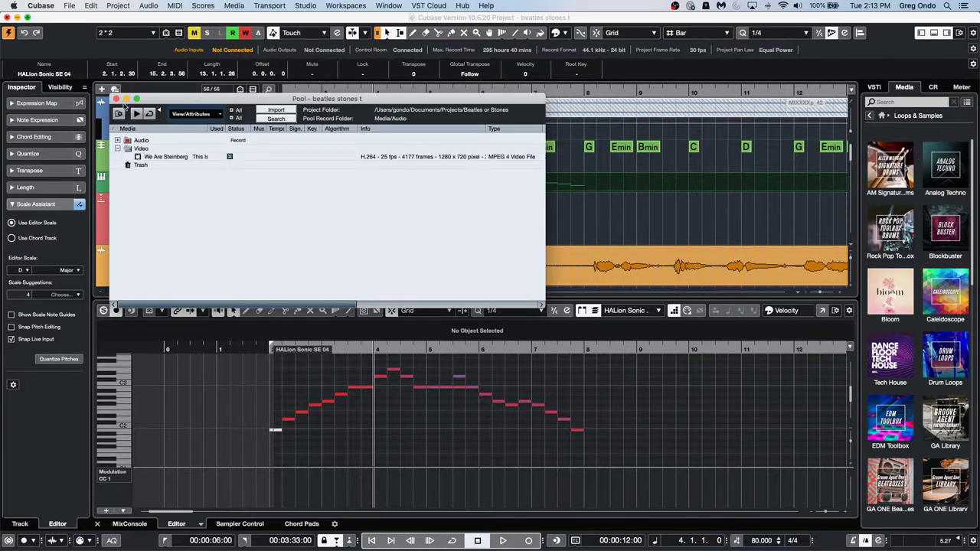
left_click(116, 99)
In MediaBay, collapse the Users folder, browse VST Sound to the VST3 Presets folder of Dark Planet, and close MediaBay
left_click(233, 6)
left_click(243, 34)
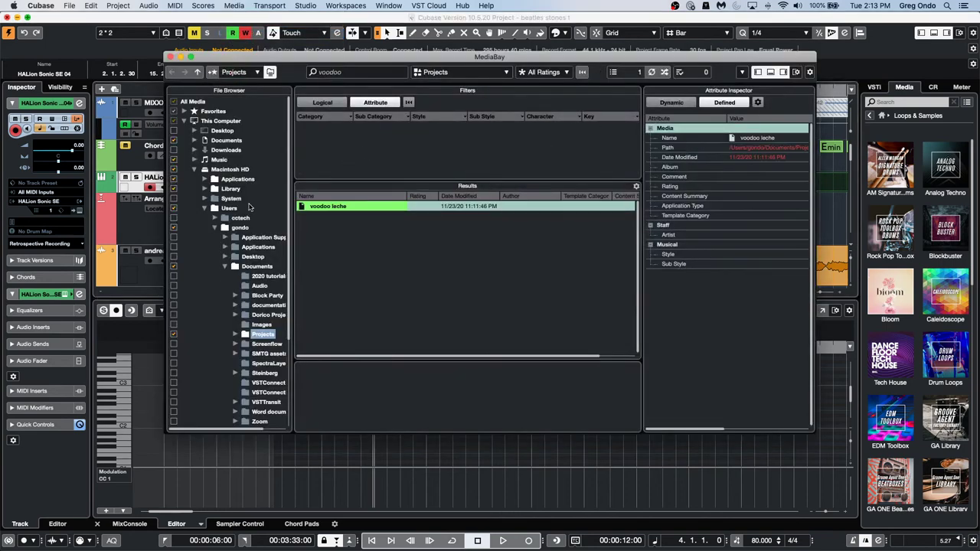
left_click(205, 209)
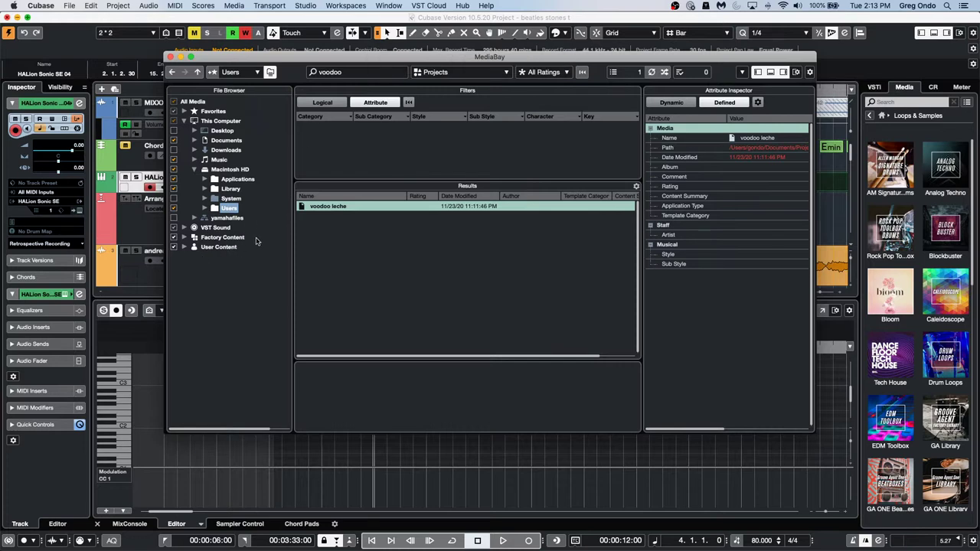
left_click(193, 228)
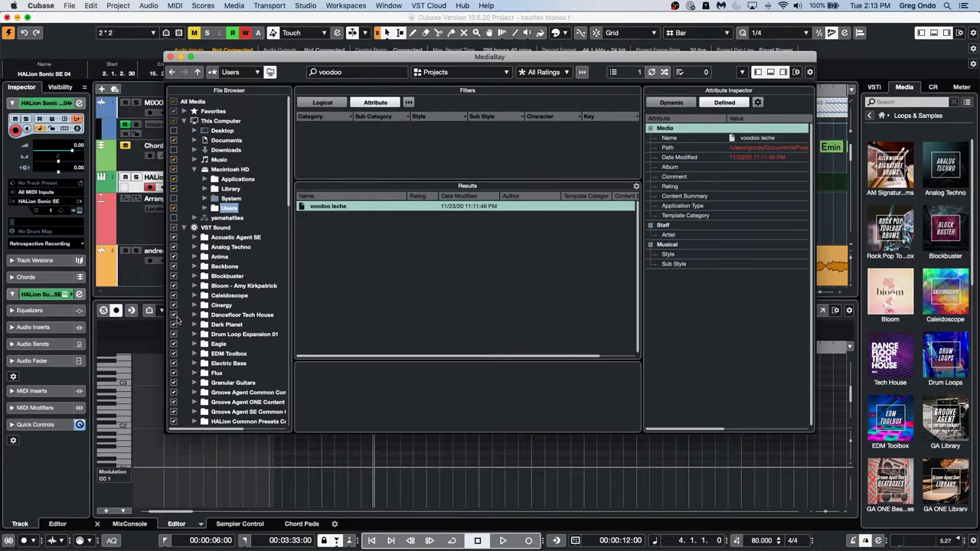
left_click(194, 326)
left_click(253, 335)
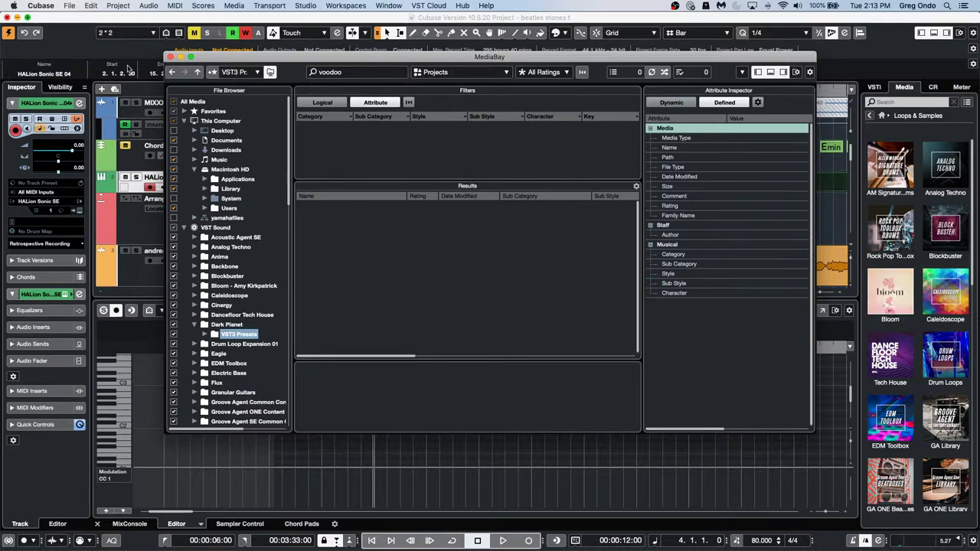
left_click(172, 58)
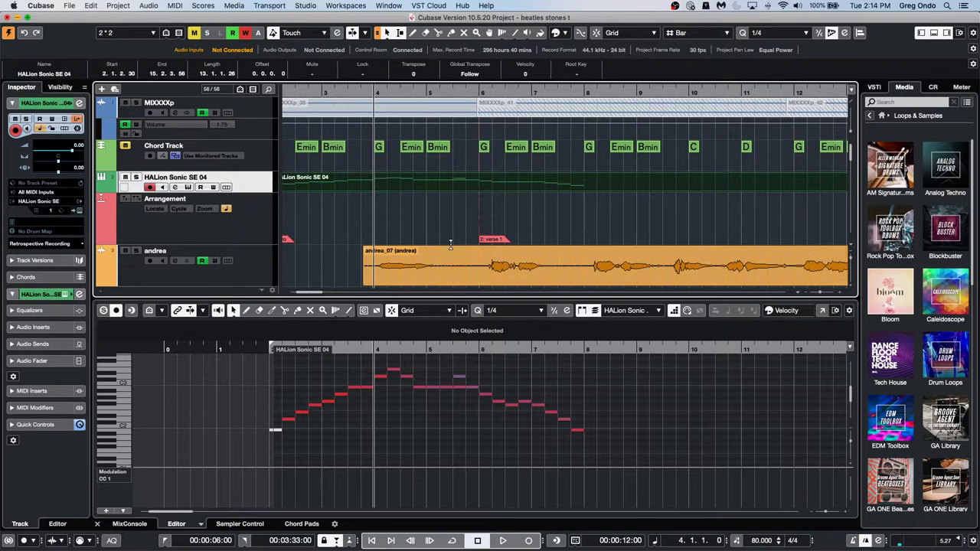
Create a new empty project, using the existing November 24 2020 folder in Hangouts as its location
left_click_drag(371, 93, 375, 74)
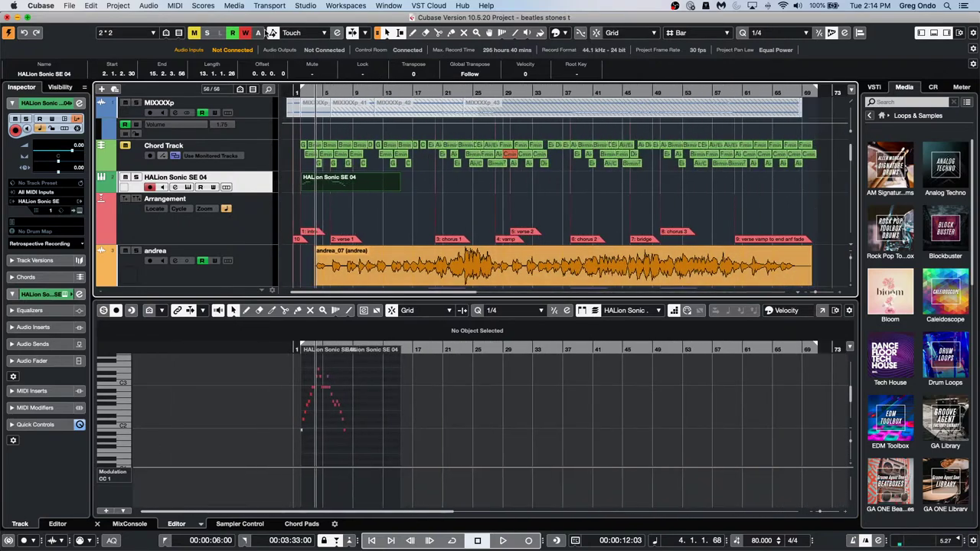
left_click(69, 5)
left_click(86, 19)
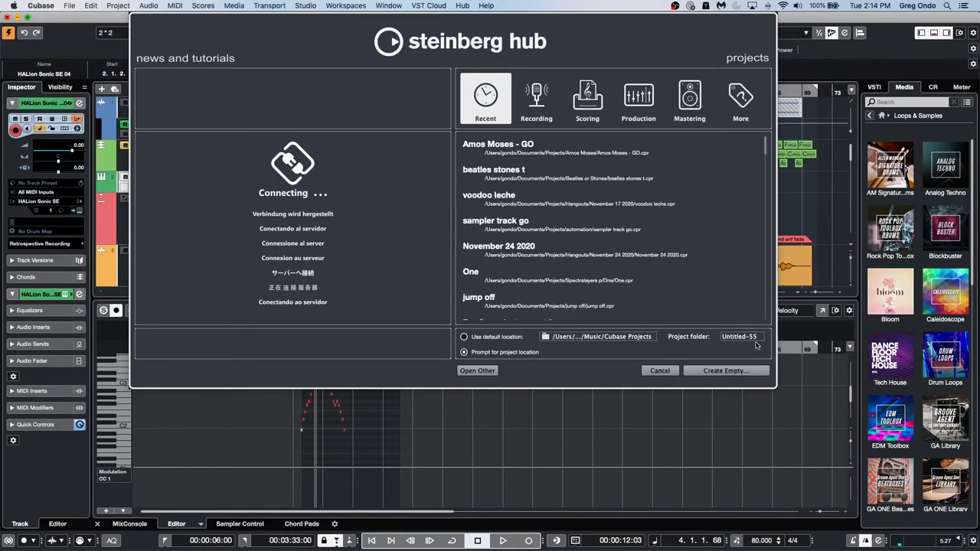
left_click(726, 371)
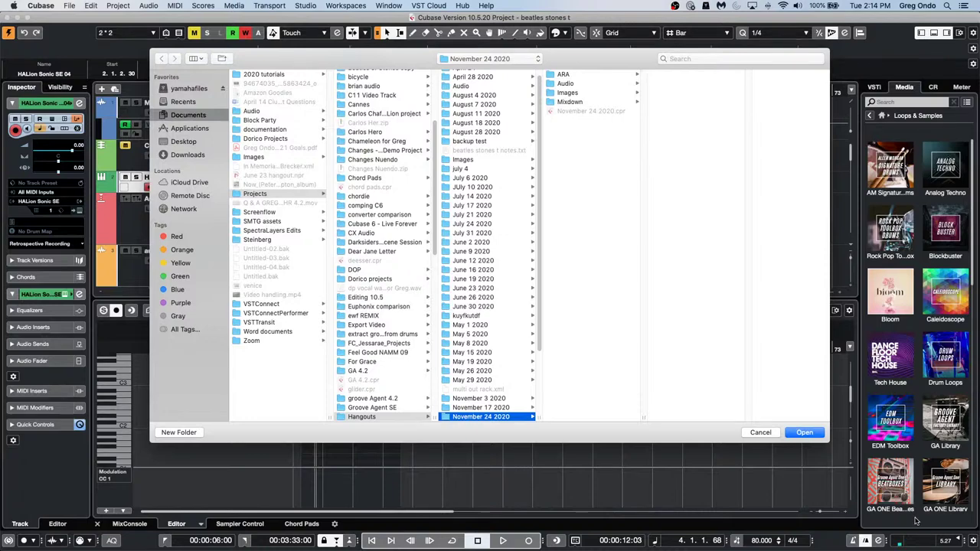
left_click(806, 433)
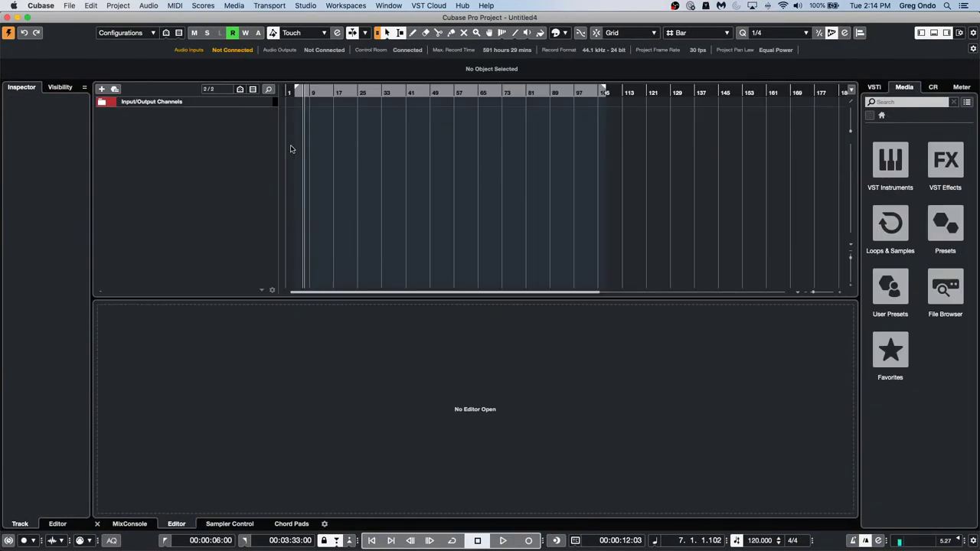
Review the track types that can be added, and check the Favorites folders in the media browser before returning to its home view
right_click(194, 122)
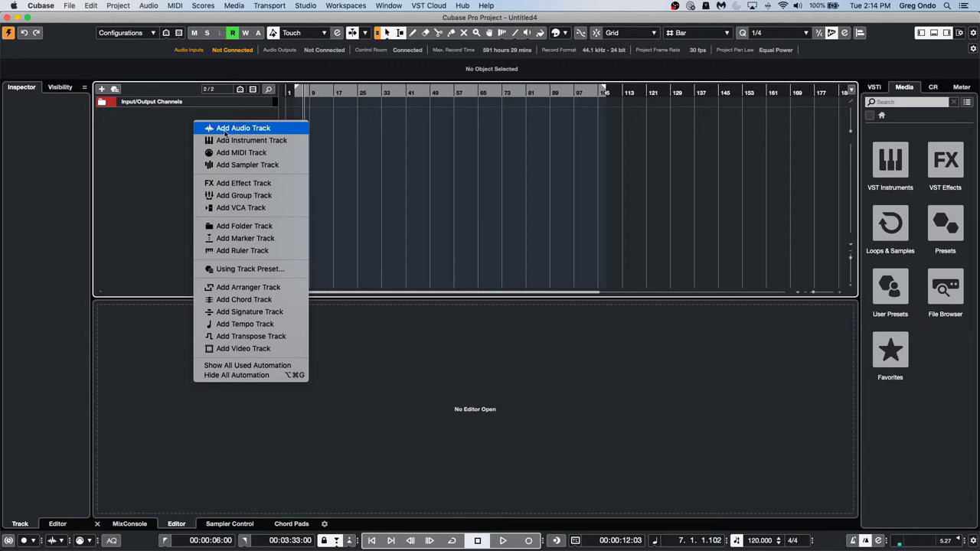
left_click(893, 231)
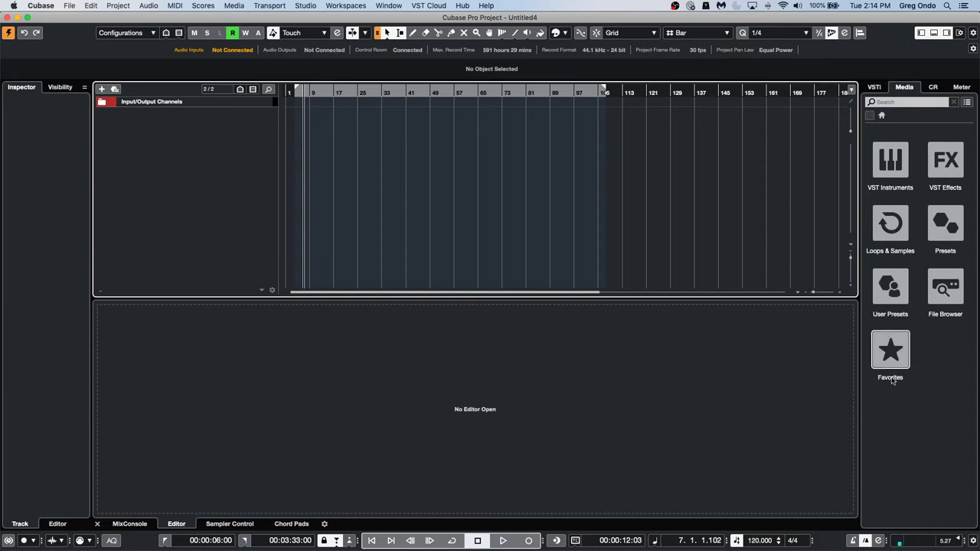
left_click(893, 350)
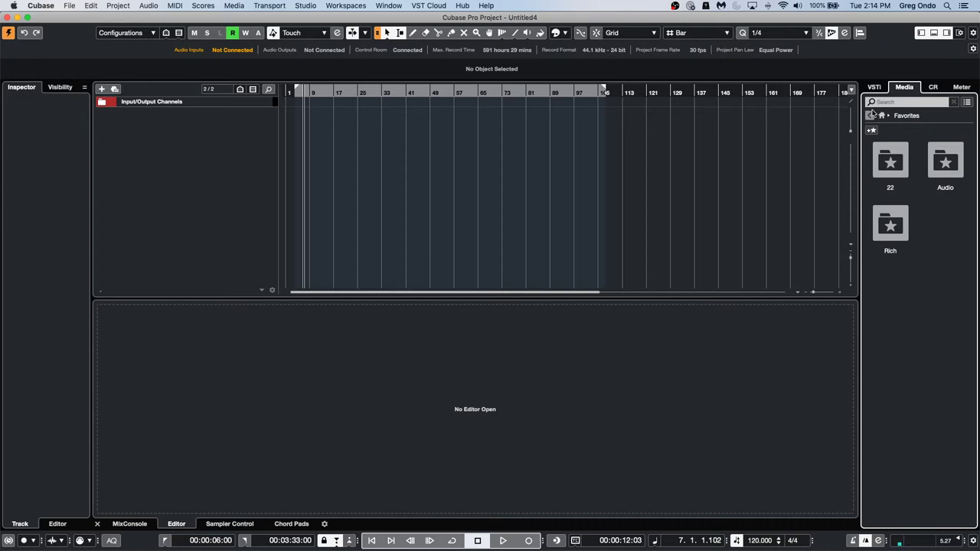
left_click(870, 115)
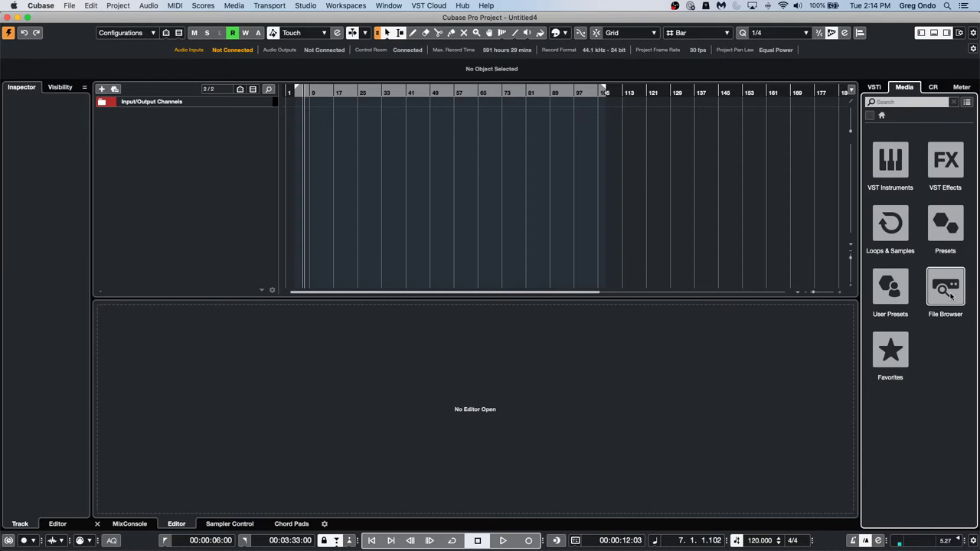
In the media File Browser, expand Documents, select the Projects folder and look through its project folders
left_click(950, 294)
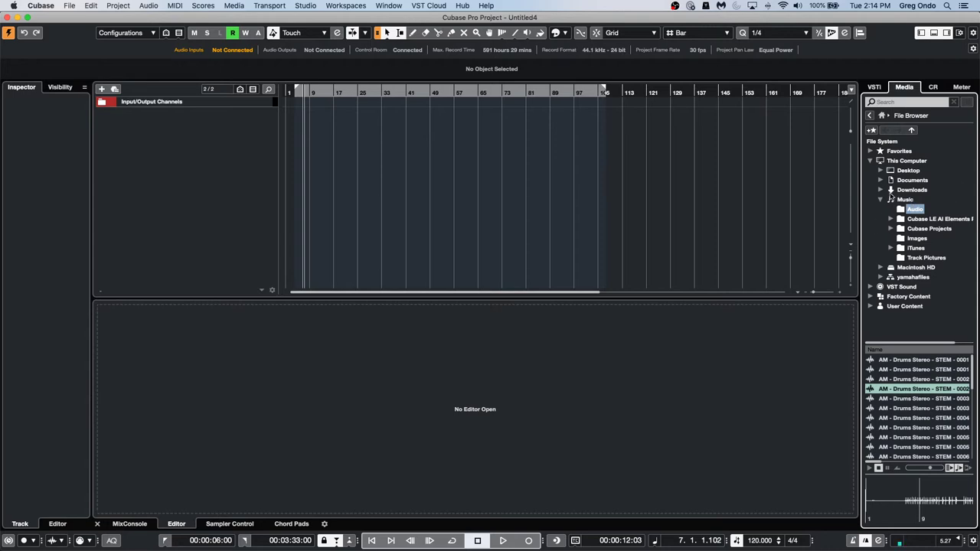
left_click(881, 180)
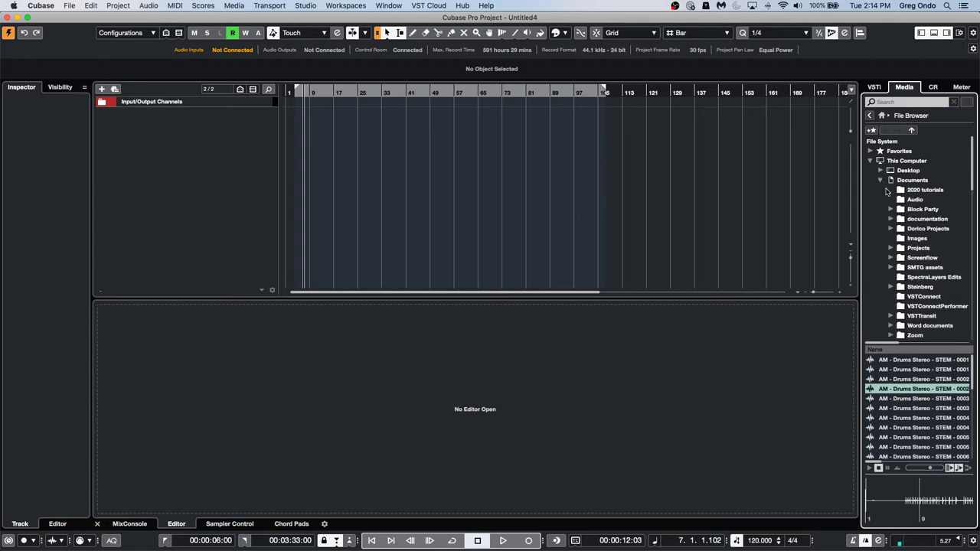
scroll(928, 302, "down", 2)
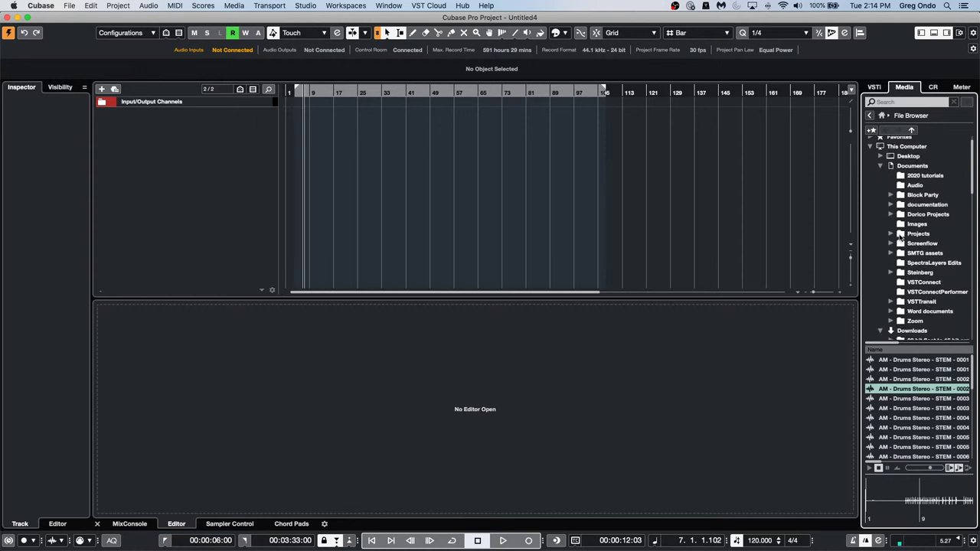
left_click(911, 234)
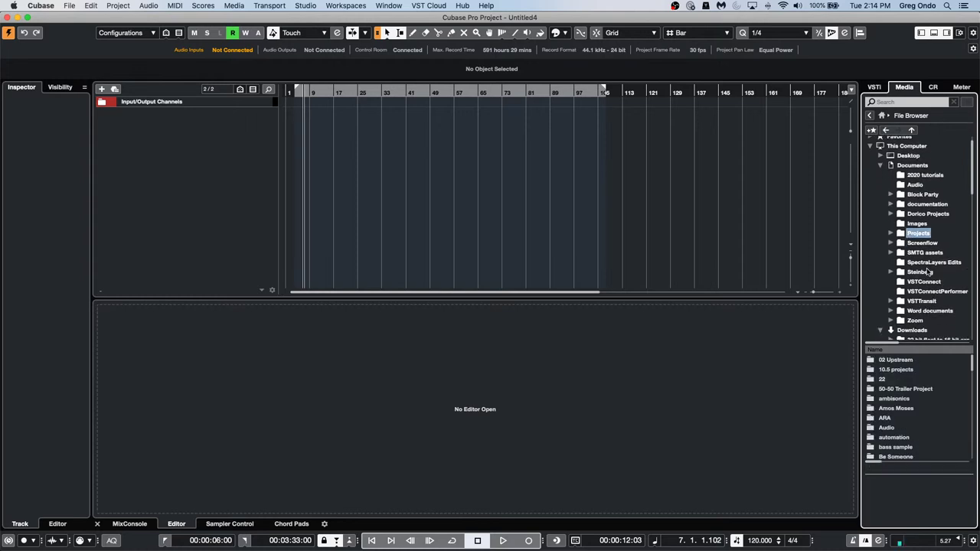
scroll(936, 392, "down", 5)
scroll(937, 392, "down", 10)
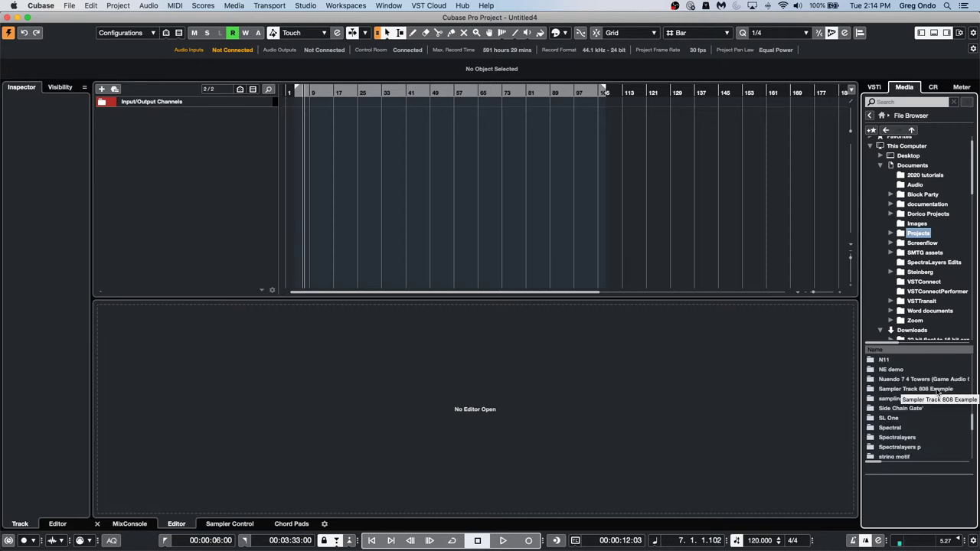
scroll(937, 392, "up", 2)
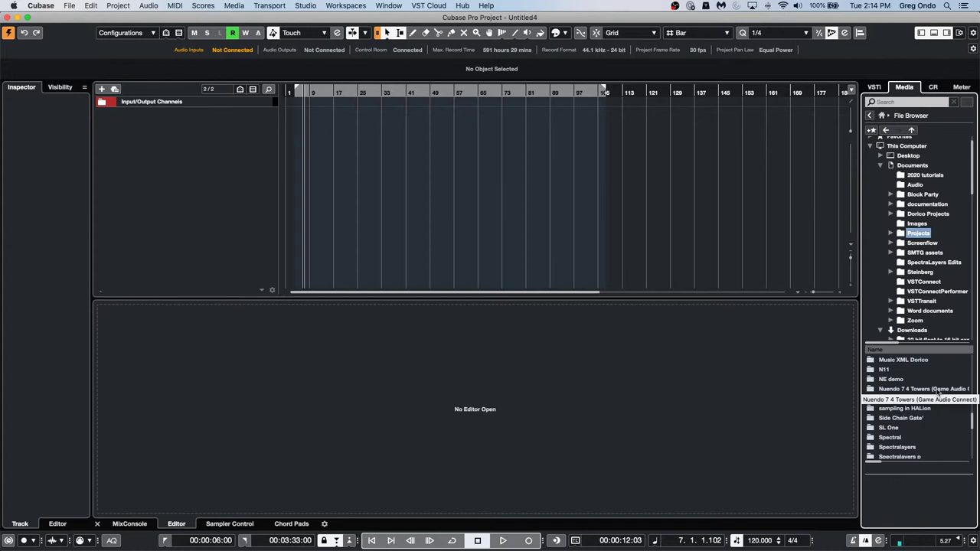
scroll(938, 392, "up", 6)
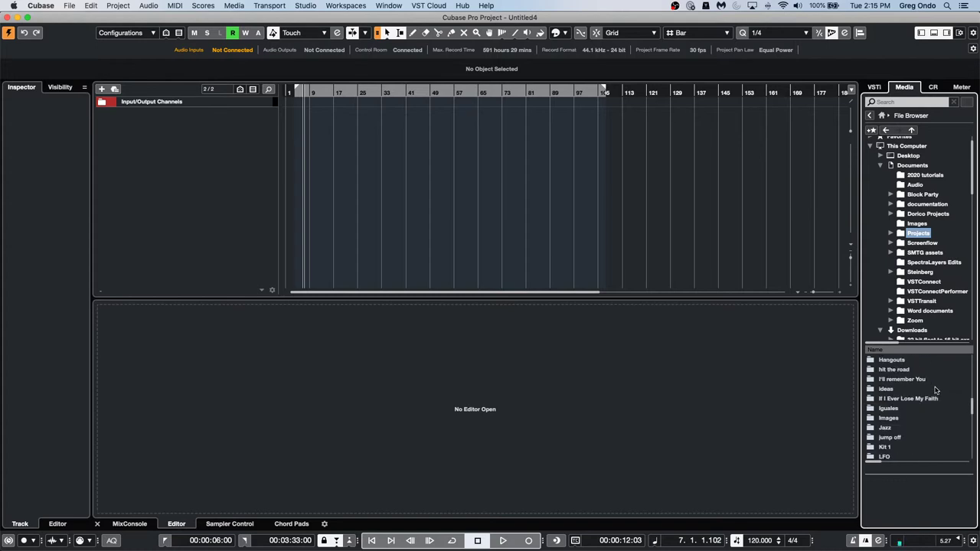
scroll(936, 391, "up", 8)
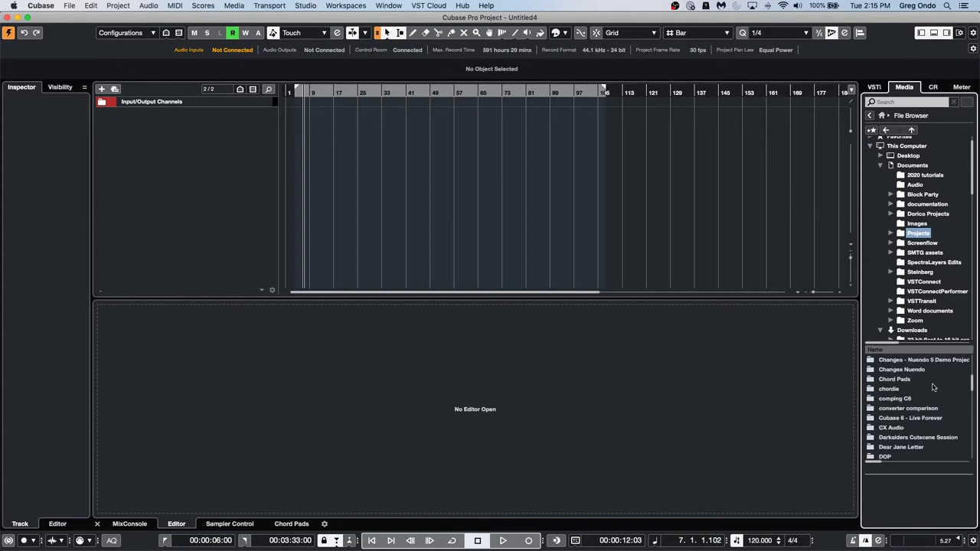
Open the Audio folder of the Changes - Nuendo 5 Demo Project folder
left_click(940, 363)
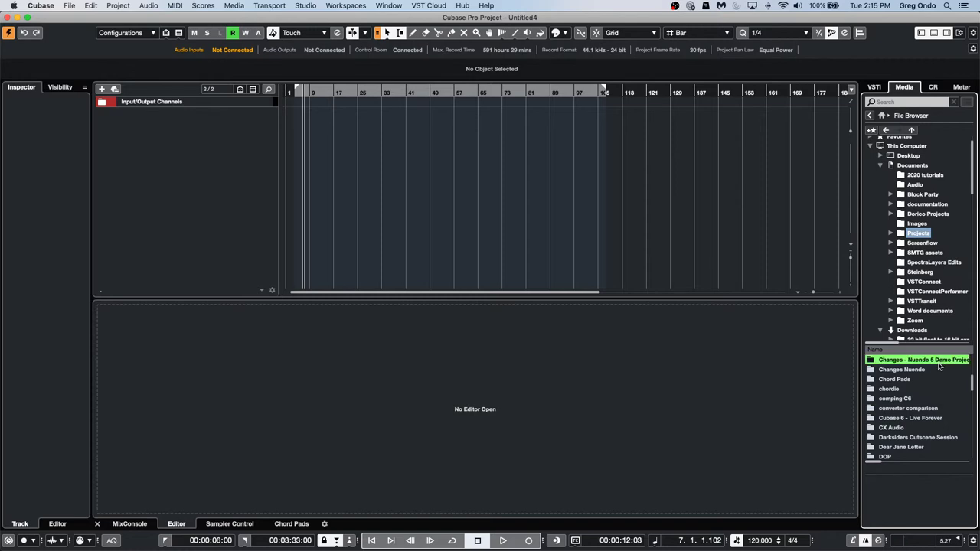
double_click(939, 364)
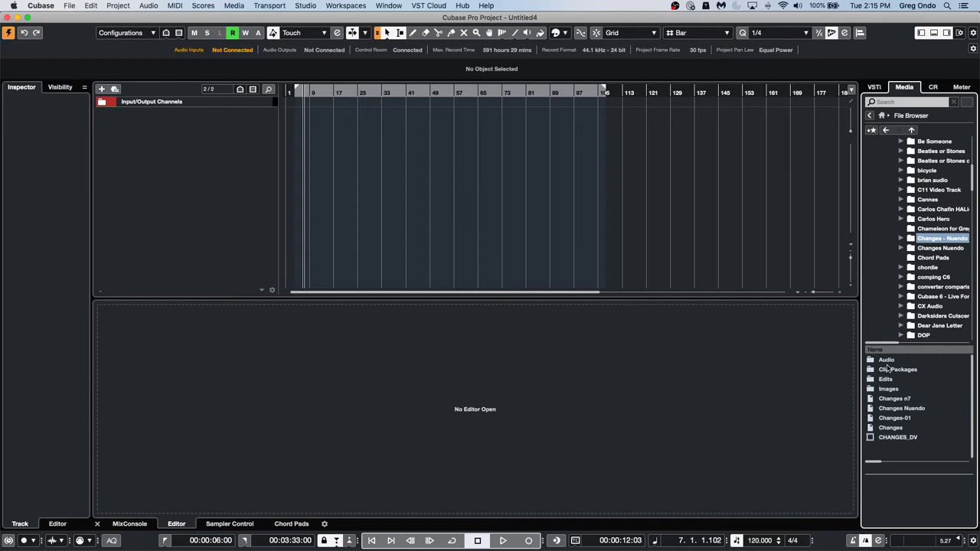
left_click(896, 361)
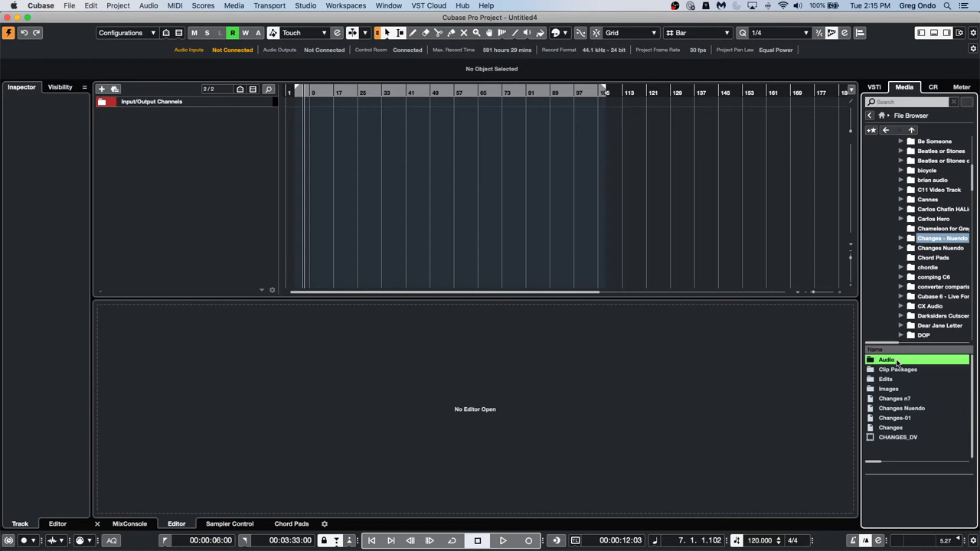
double_click(890, 360)
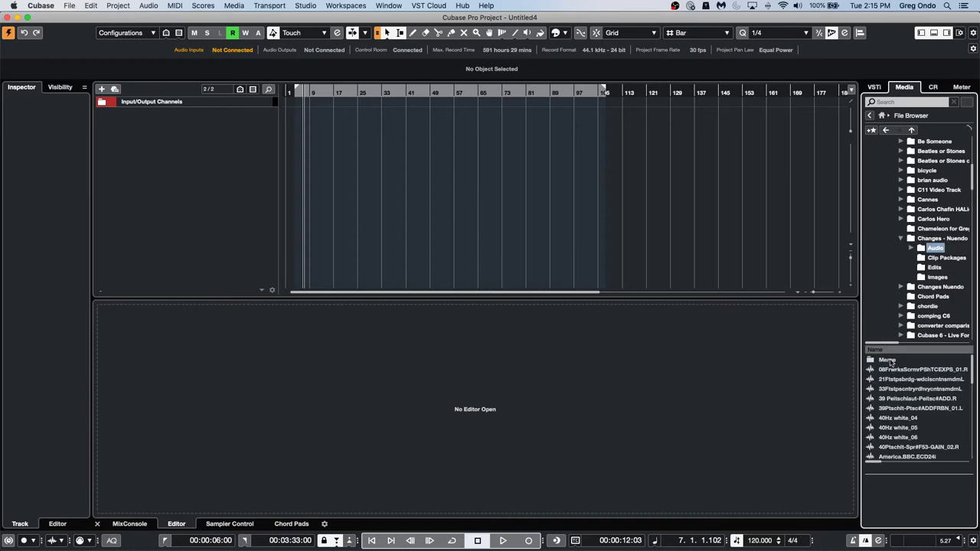
Audition two audio files and import 32FtstpscntryrdhvycntnsslwL onto a new track near bar 6, copying the file to the project folder
left_click(938, 410)
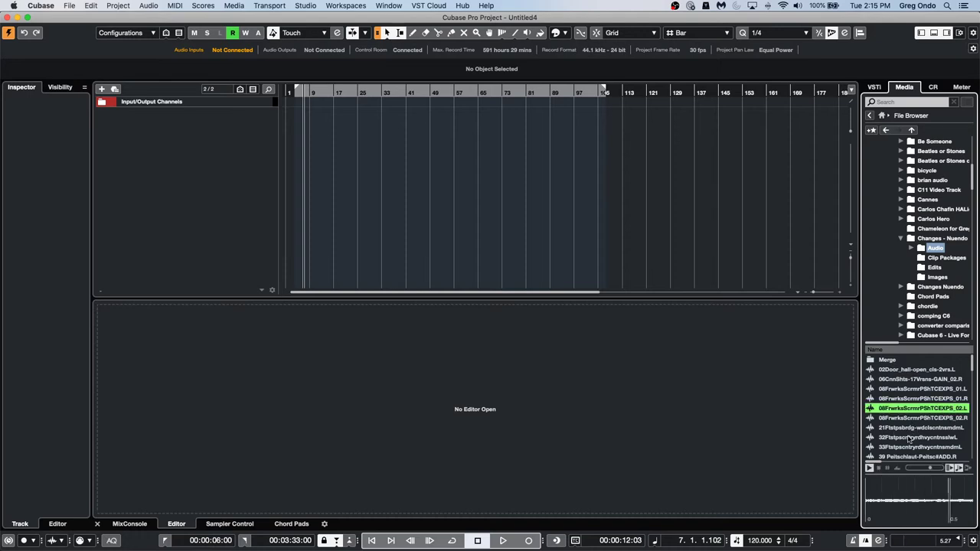
left_click(925, 438)
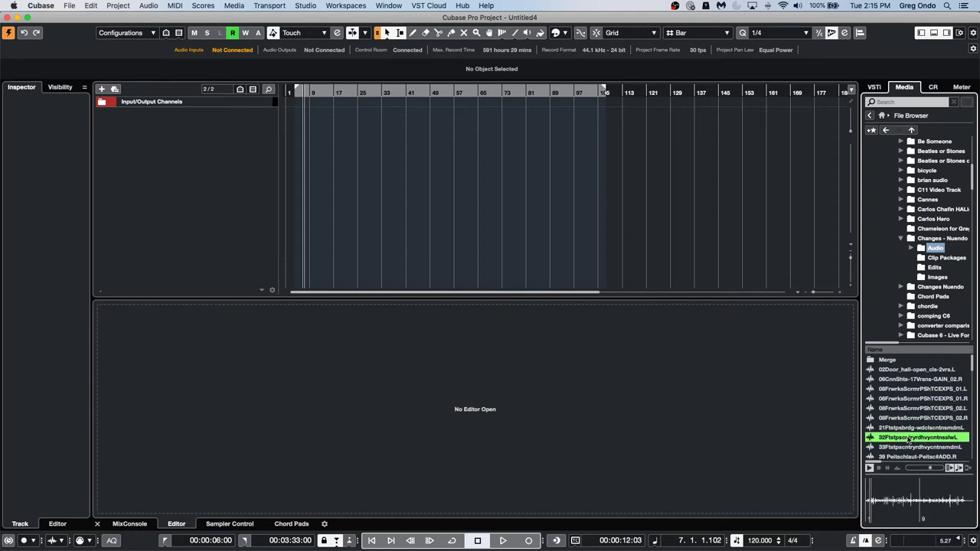
left_click_drag(925, 440, 308, 138)
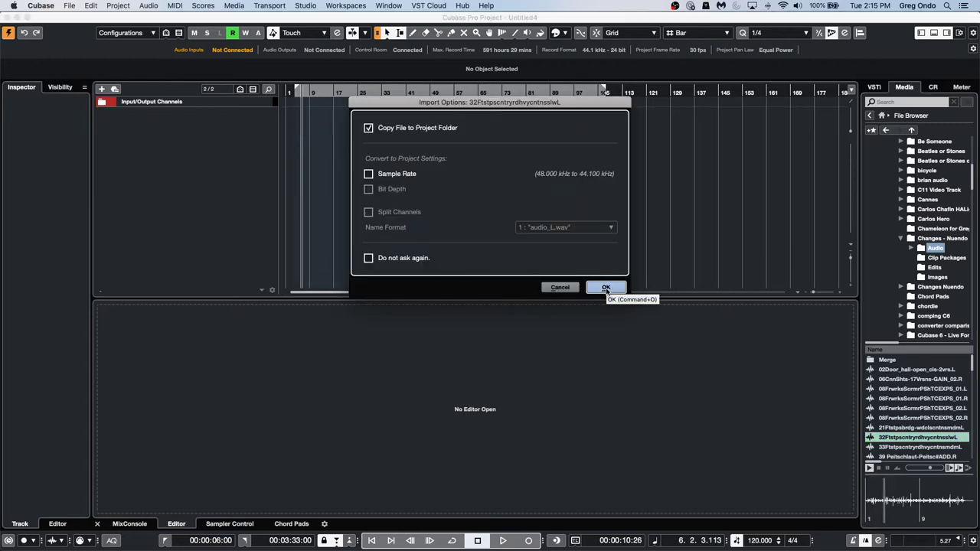
left_click(605, 288)
Enlarge the new audio track's height and raise the footsteps event's volume to 5.60 dB
left_click_drag(246, 126, 246, 181)
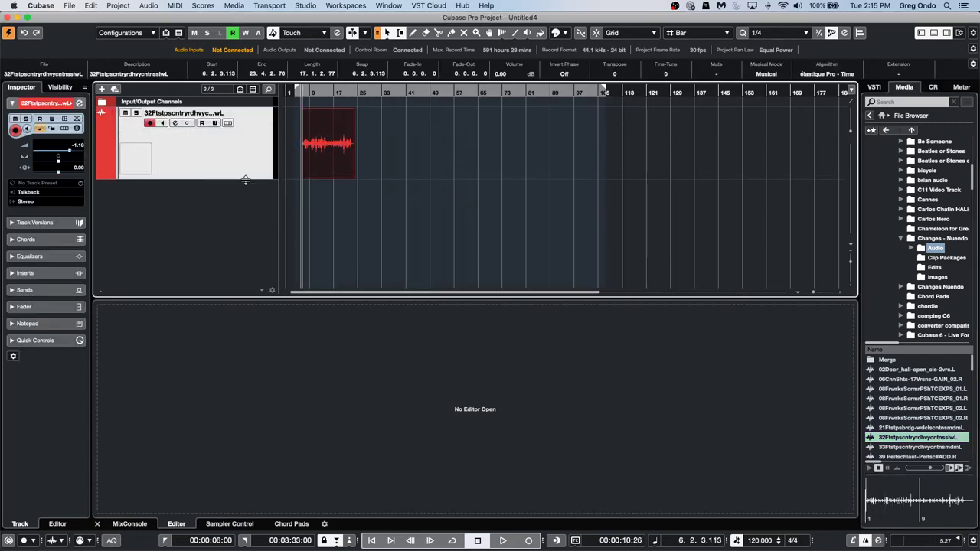
left_click_drag(320, 92, 301, 120)
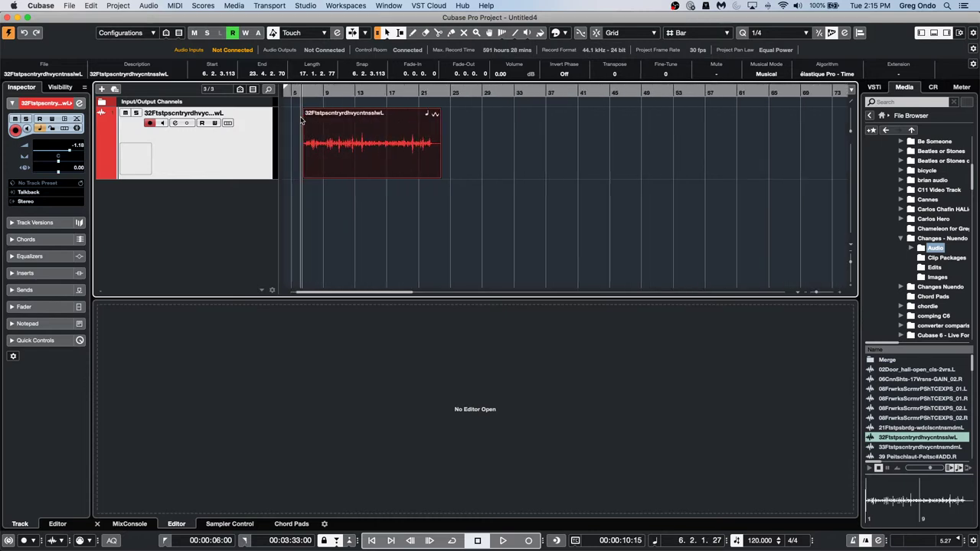
left_click_drag(373, 110, 373, 64)
left_click_drag(306, 91, 307, 96)
Play the footsteps event from its start and again from around bar 13, and stop playback
key("space")
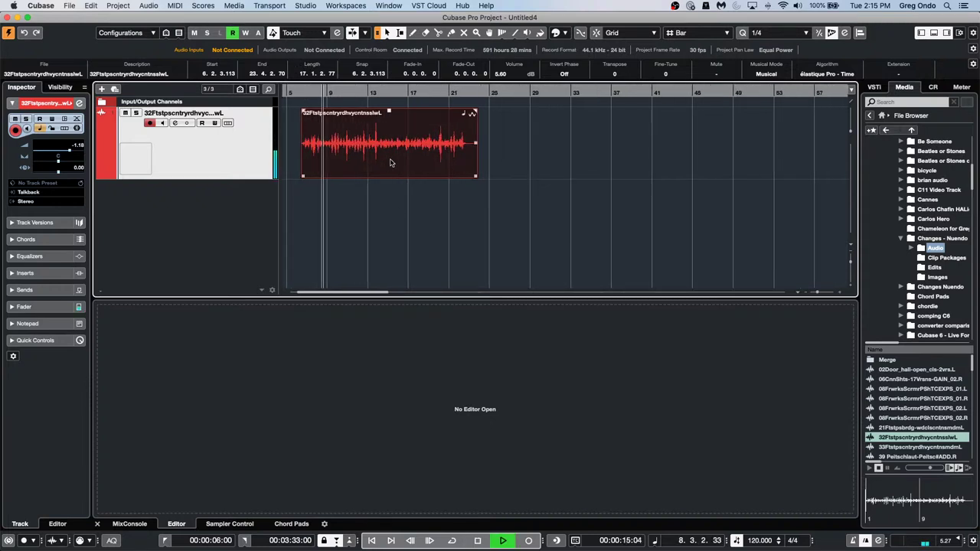
left_click(368, 95)
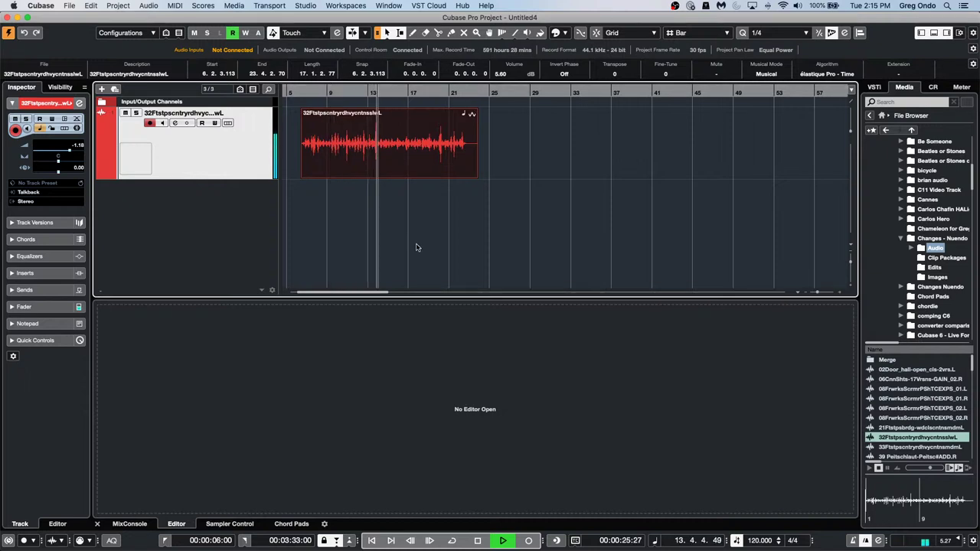
left_click(330, 130)
key("space")
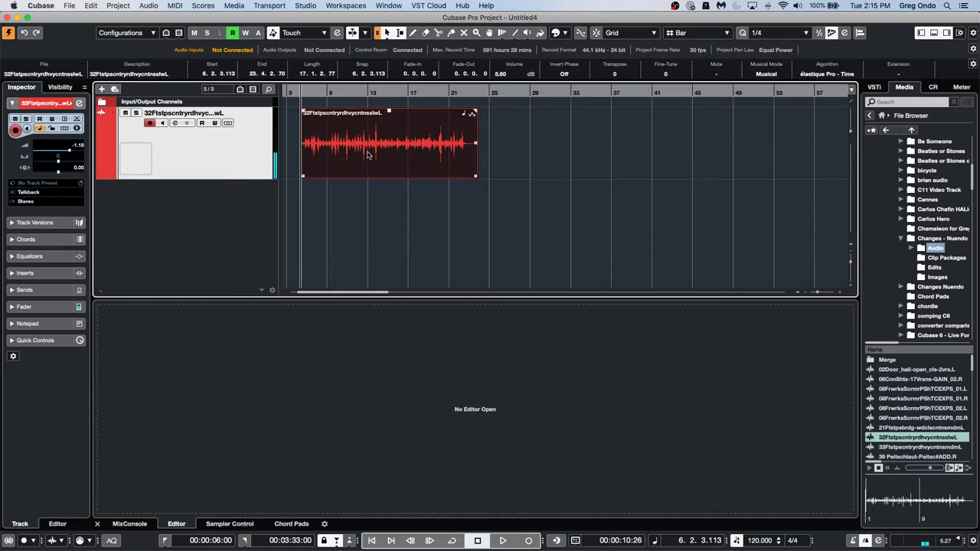
Apply the SpectraLayers extension to the footsteps event and open its editor in a separate window
left_click(149, 5)
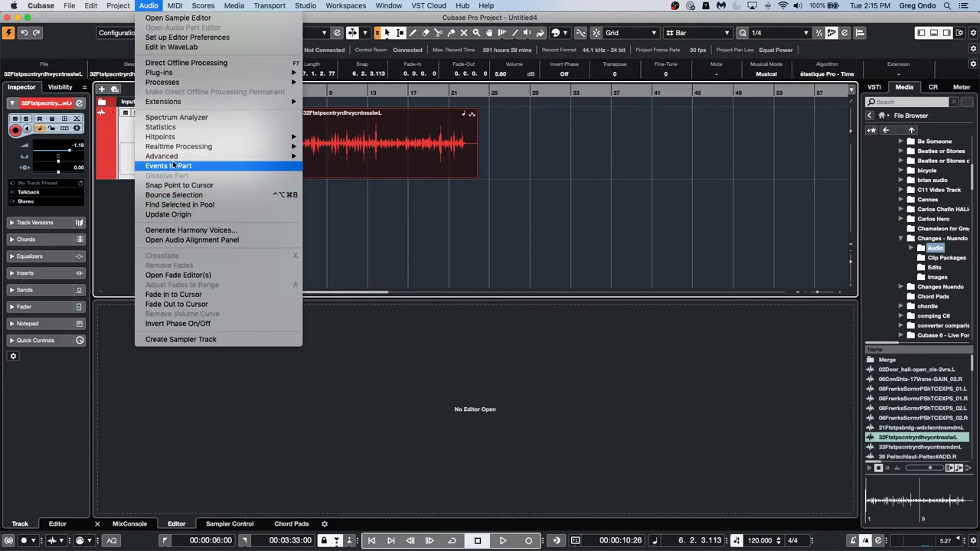
mouse_move(181, 103)
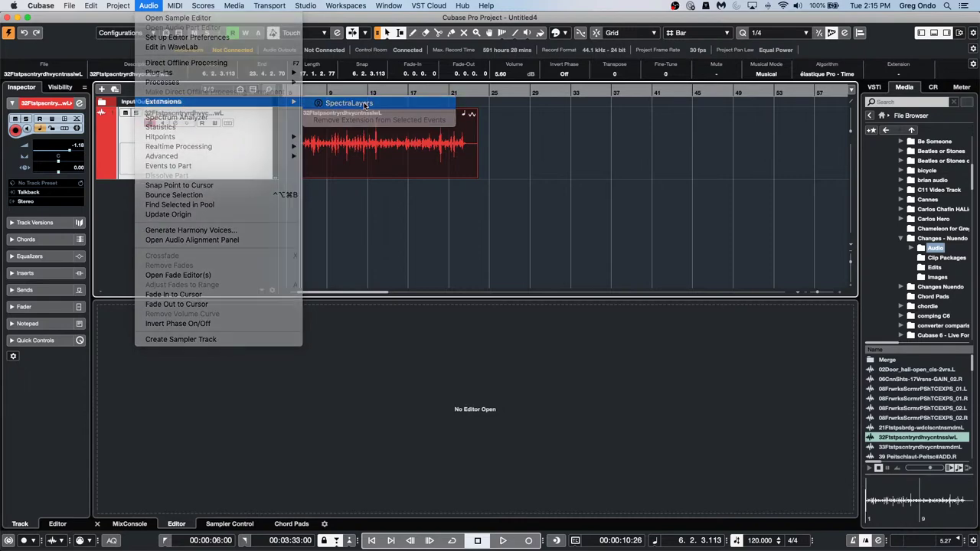
left_click(364, 104)
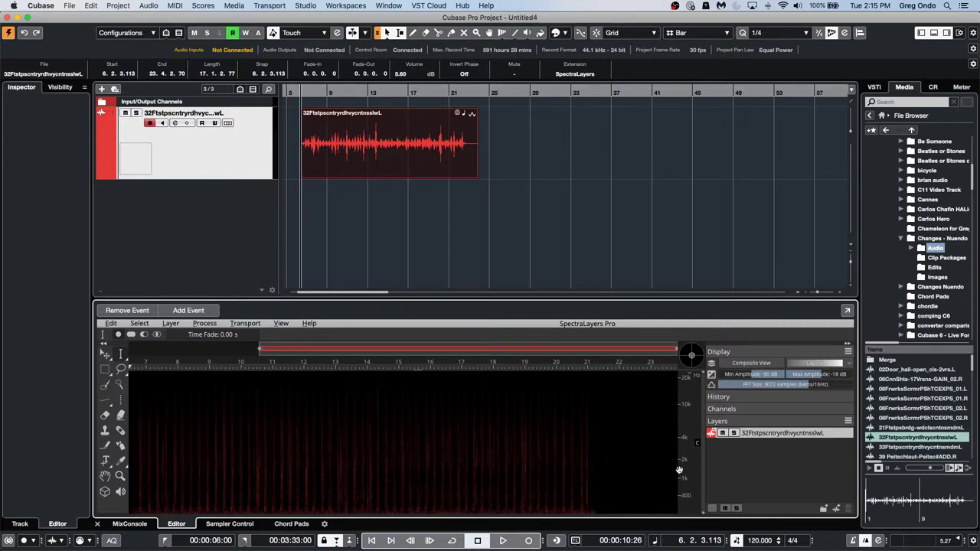
left_click(846, 310)
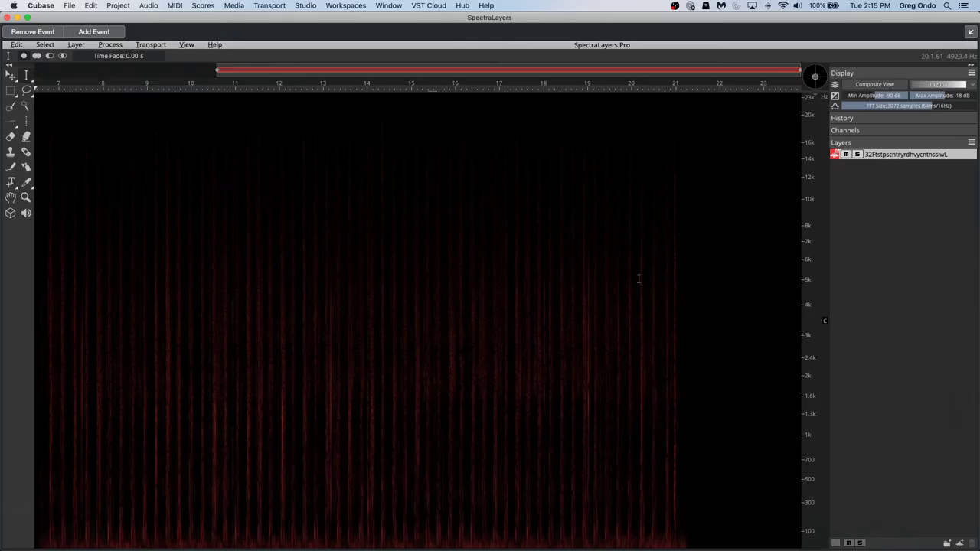
Switch the footsteps spectrogram to a purple-to-green color map and examine individual footsteps around bars 14 to 15
scroll(414, 332, "up", 10)
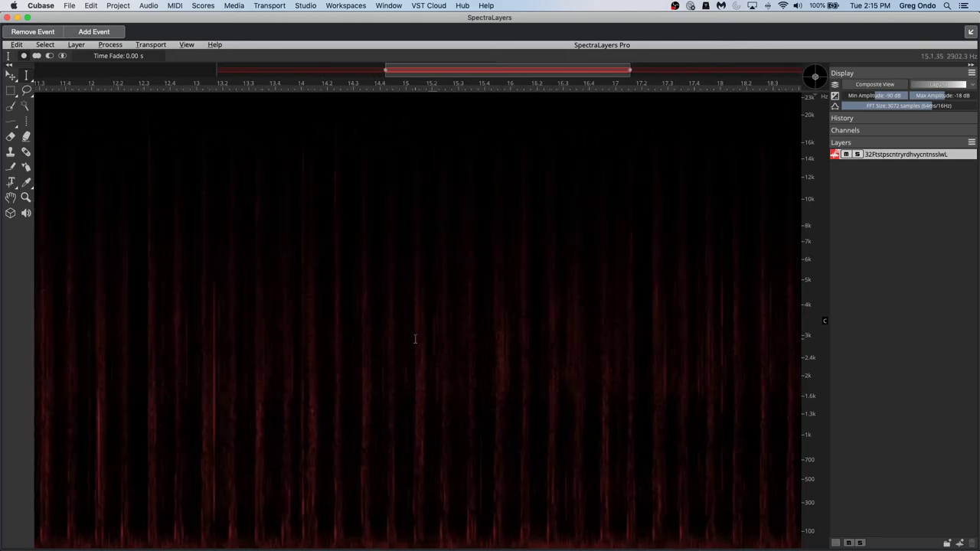
left_click(877, 85)
scroll(335, 257, "up", 5)
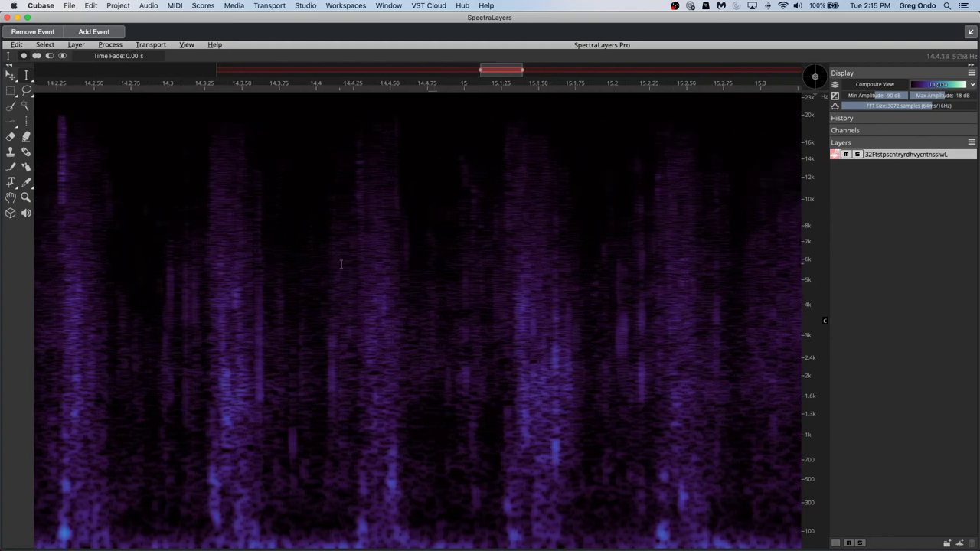
Erase a rectangular selection around the bright footstep sound near 14.4.50, from about 150 to 900 Hz, and close the SpectraLayers editor
left_click(10, 93)
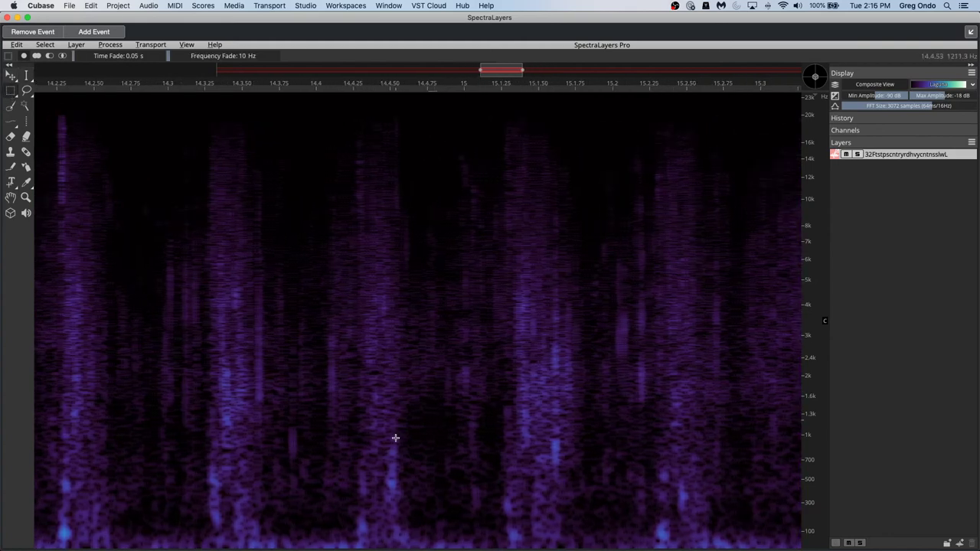
left_click_drag(380, 443, 400, 524)
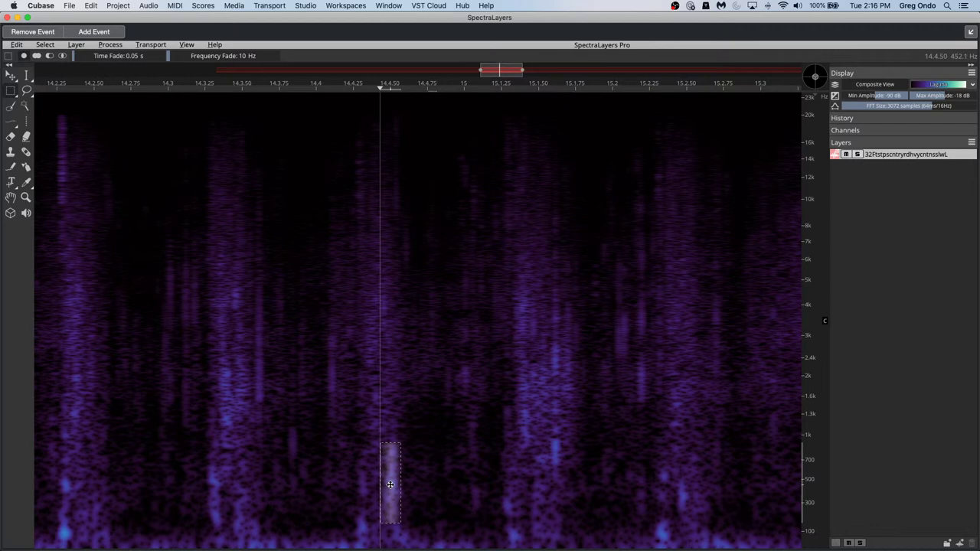
left_click(12, 91)
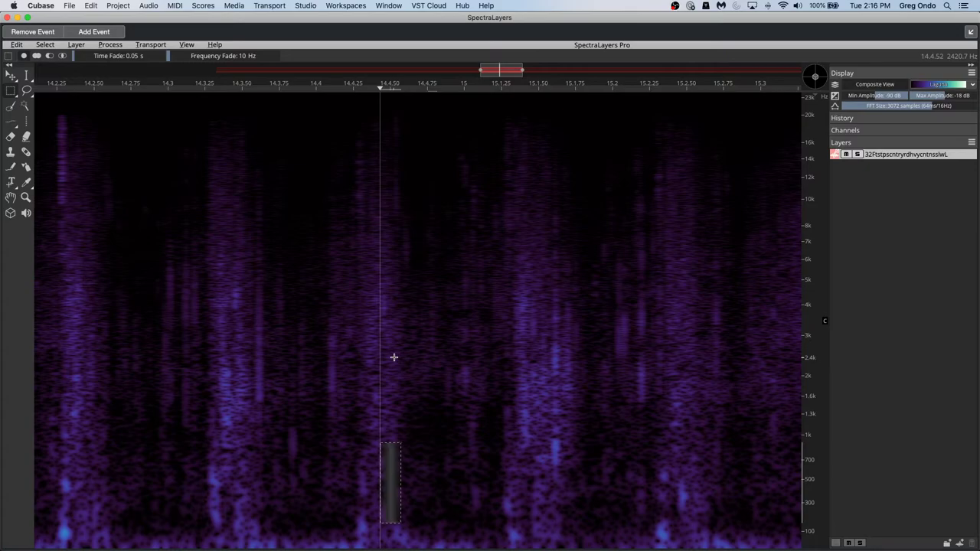
key("super+w")
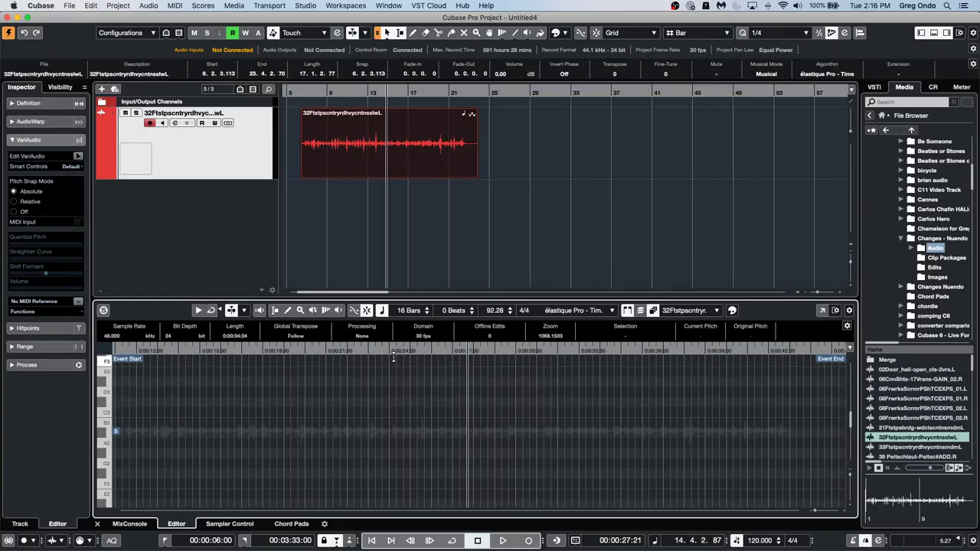
Load the la2a external plug-in into the first insert slot of the footsteps track
left_click(397, 225)
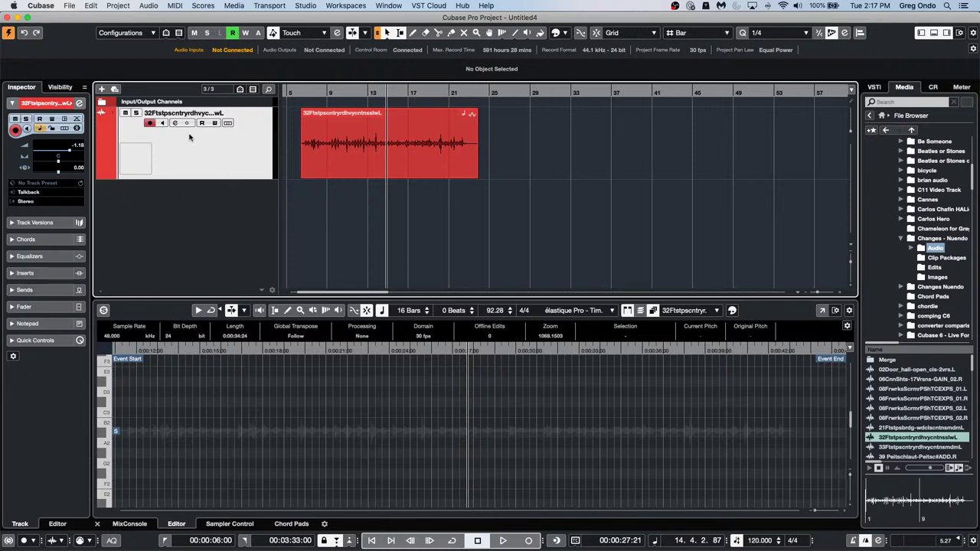
left_click(48, 283)
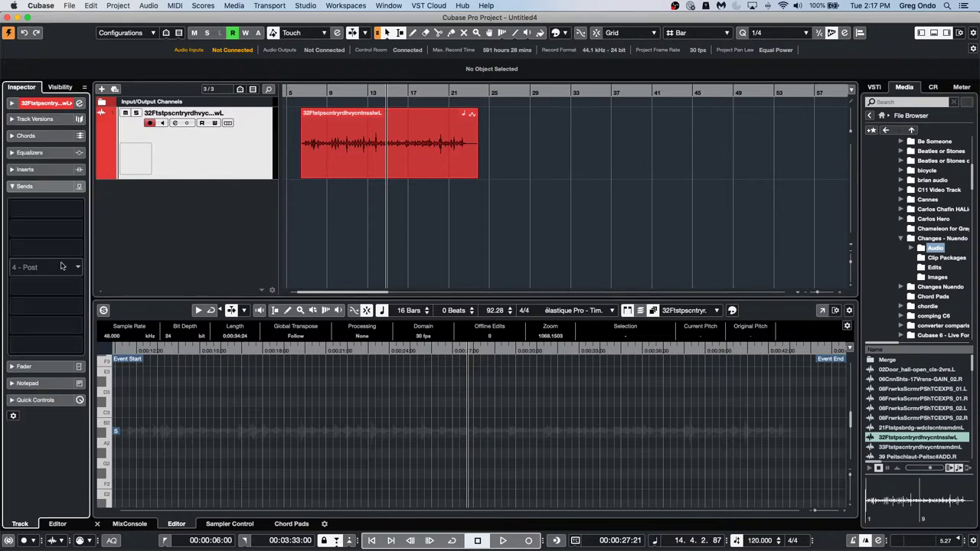
left_click(68, 214)
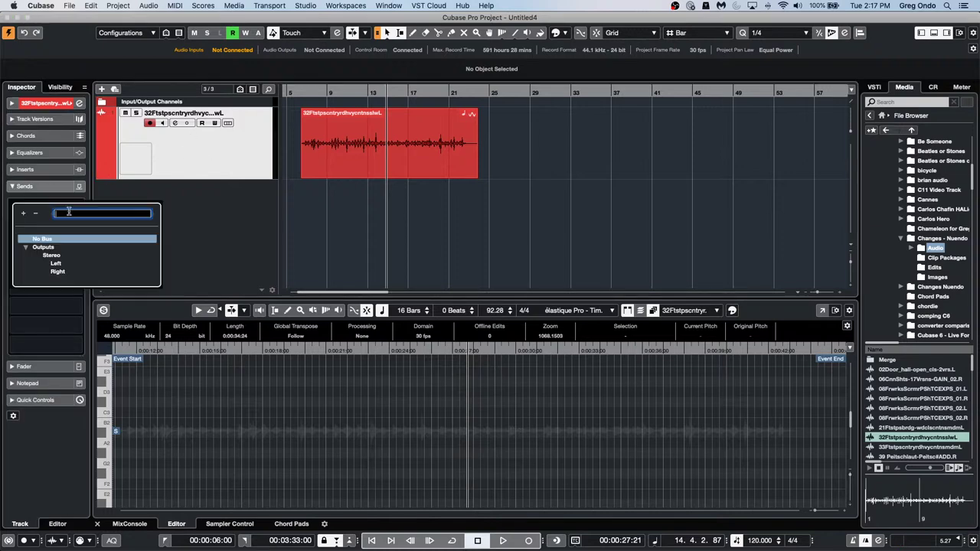
left_click(26, 171)
left_click(26, 171)
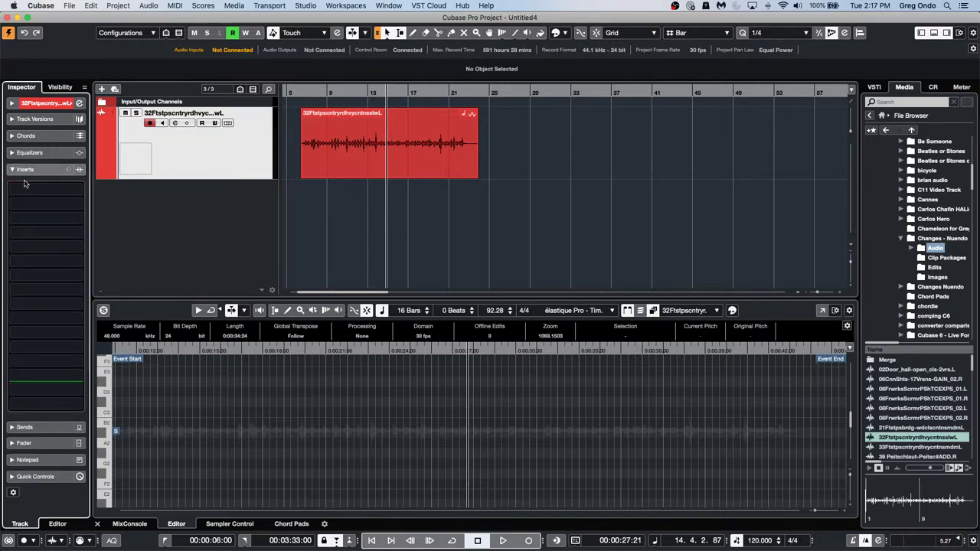
left_click(34, 195)
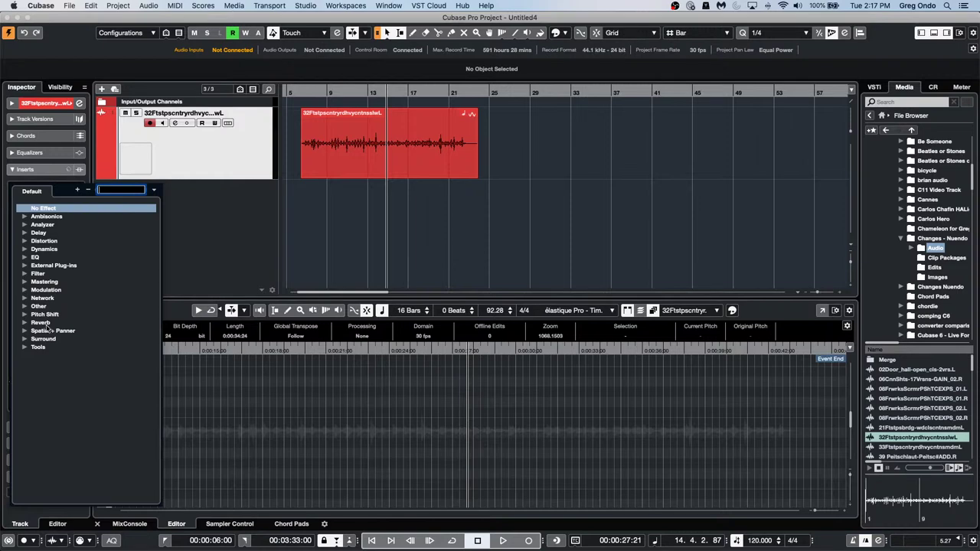
left_click(24, 266)
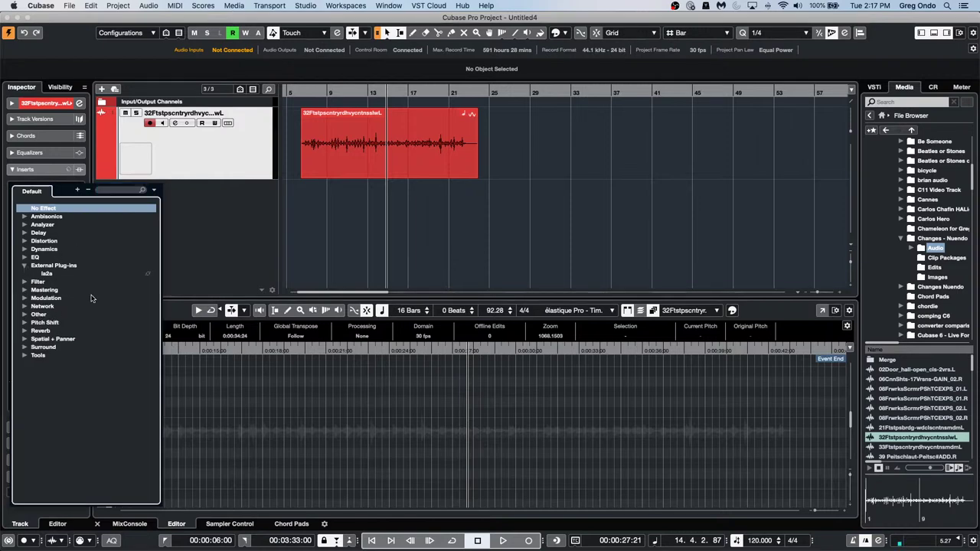
left_click(49, 275)
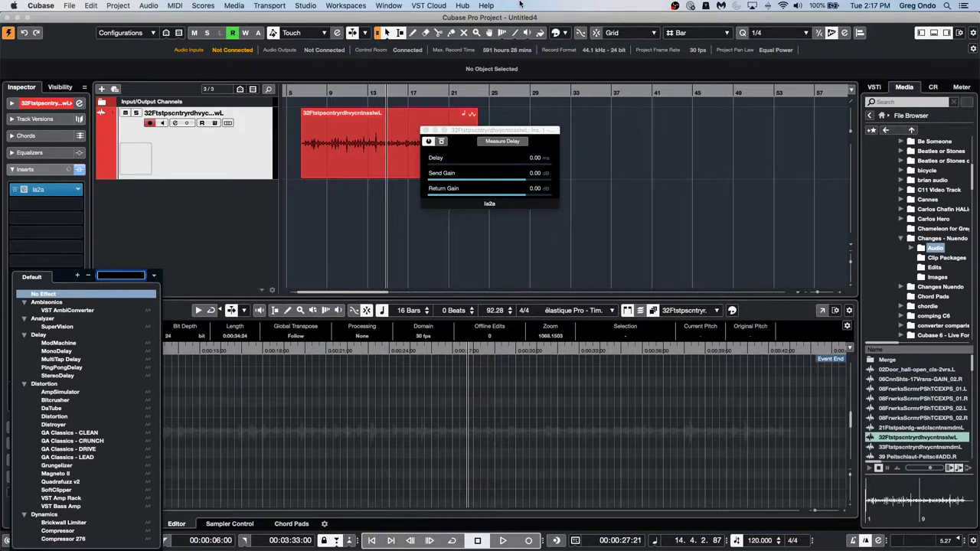
Measure the delay of the la2a external plug-in
left_click(518, 144)
left_click(517, 144)
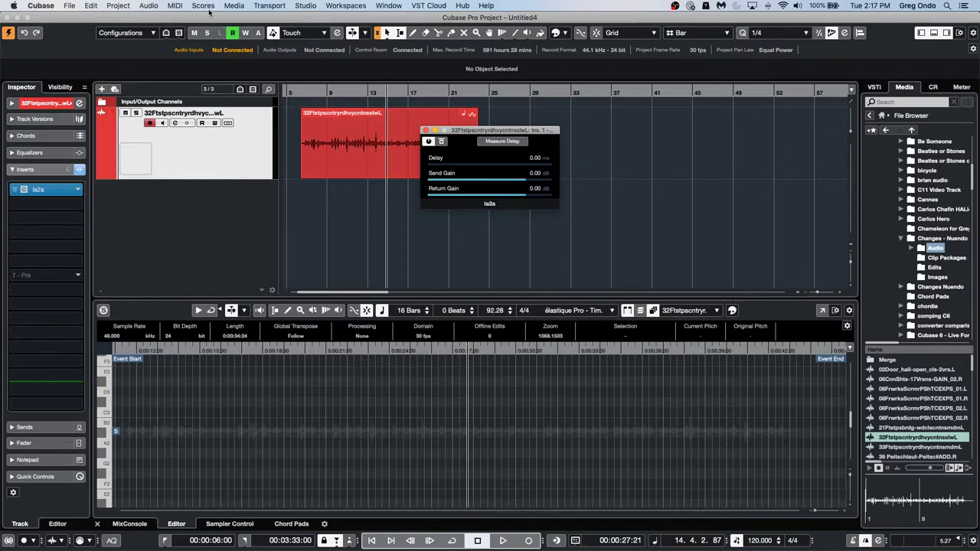
left_click(176, 6)
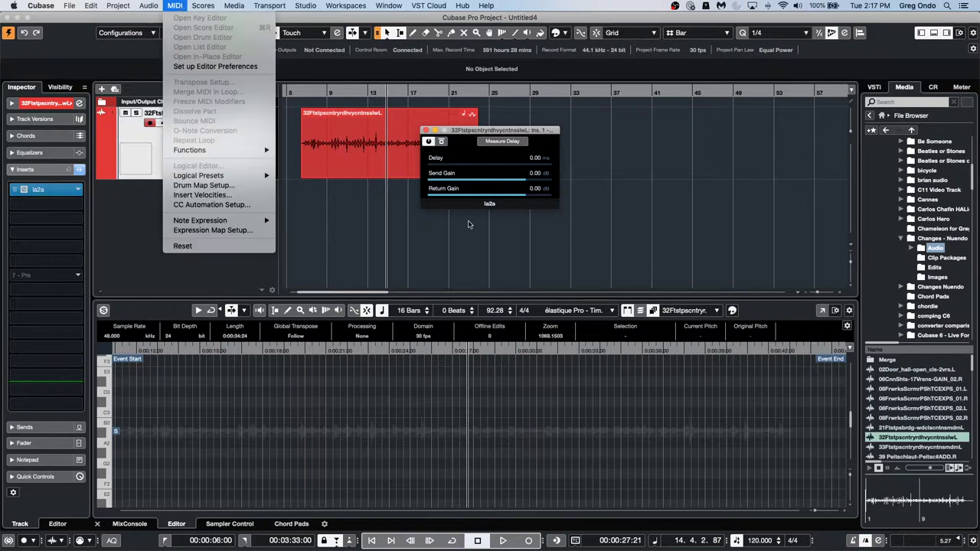
left_click(517, 141)
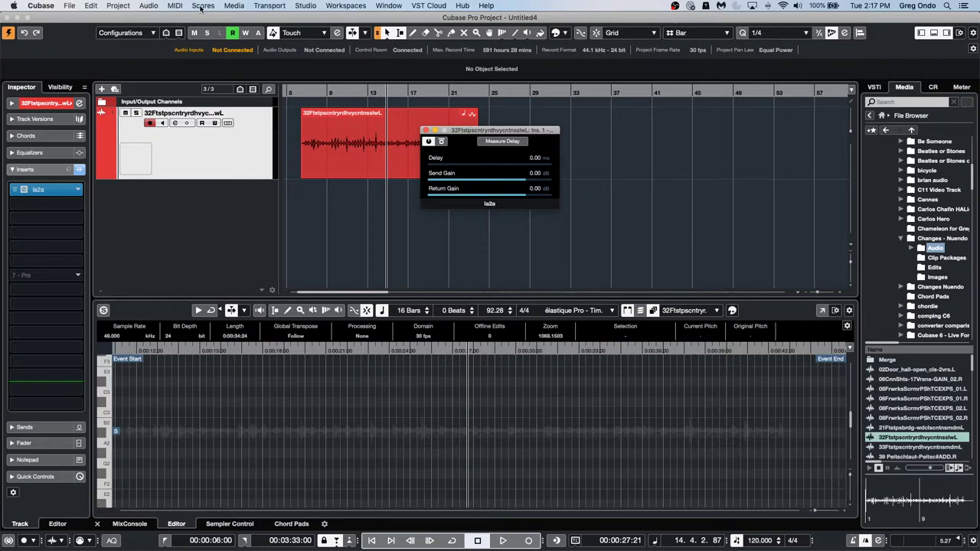
Open the Project Logical Editor, review the filter target and media type options of its first condition, and close the editor
left_click(149, 6)
mouse_move(120, 8)
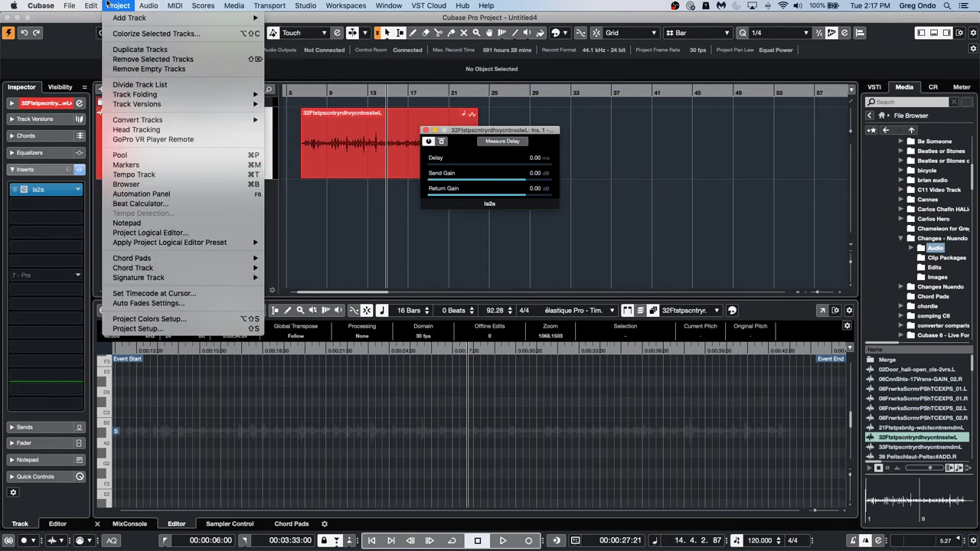
mouse_move(183, 243)
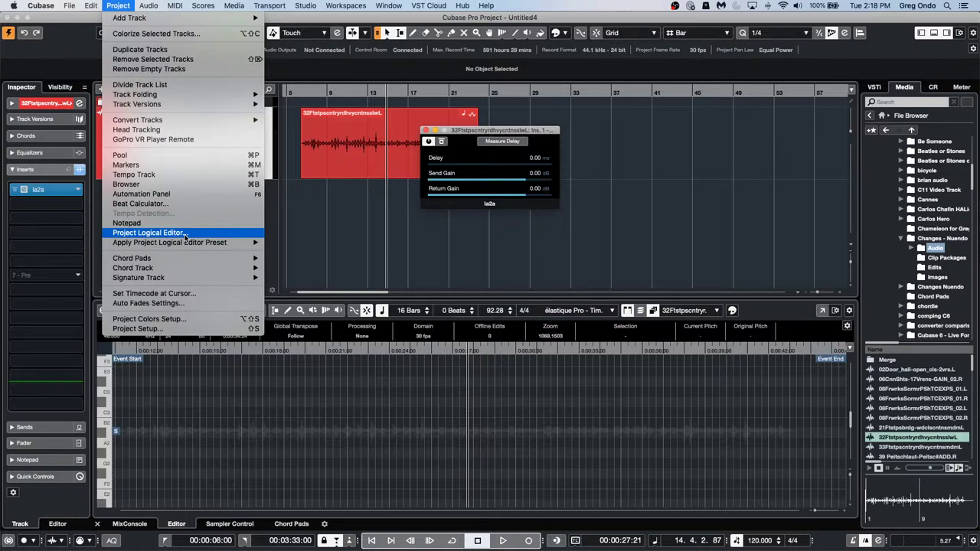
left_click(185, 236)
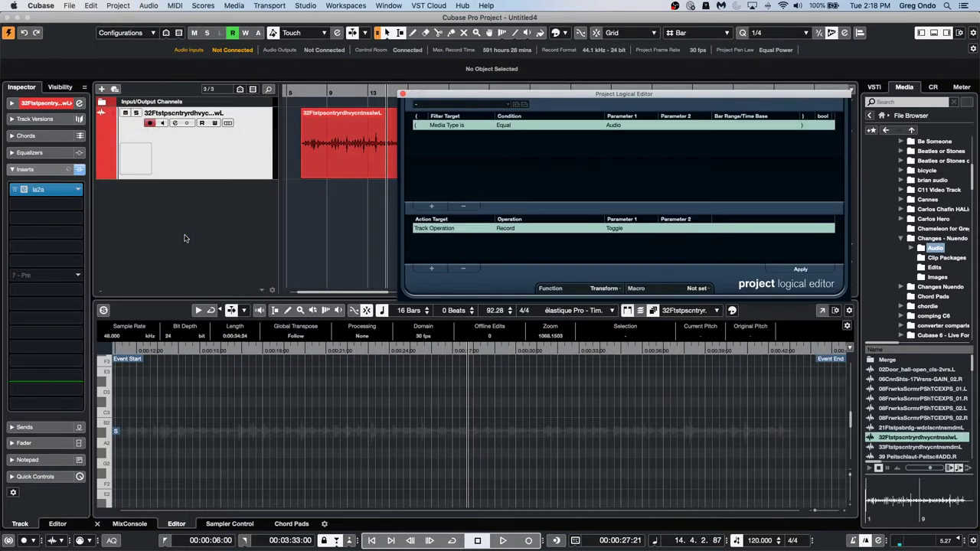
left_click_drag(500, 89, 268, 131)
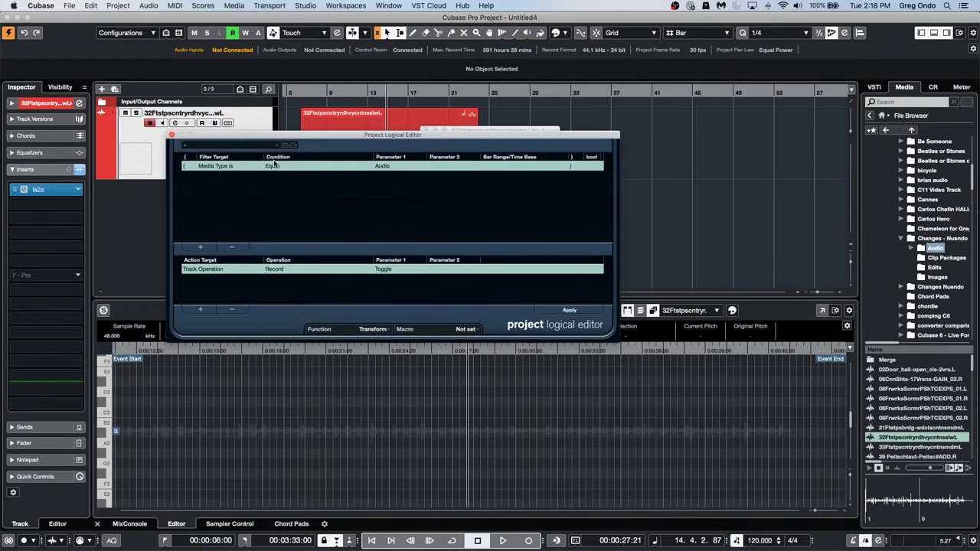
left_click(220, 167)
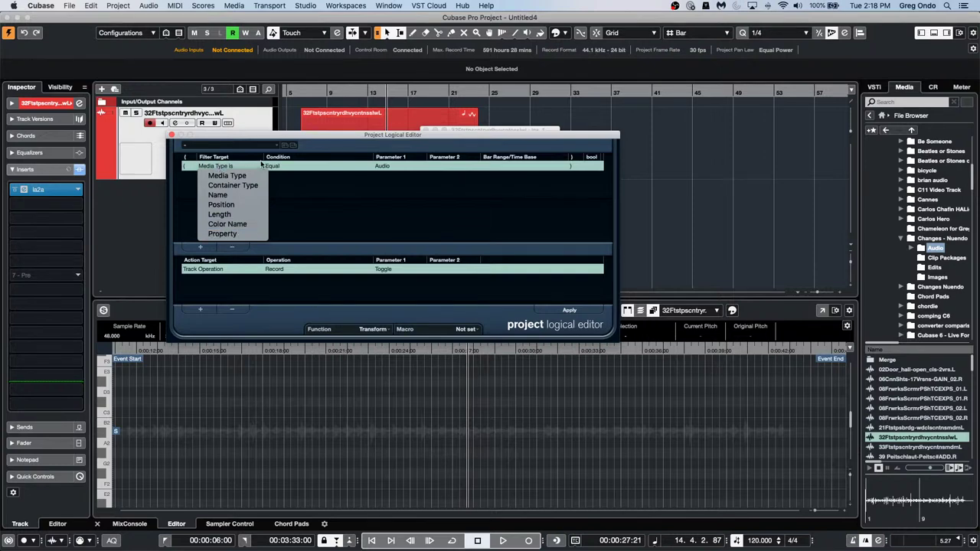
left_click(299, 163)
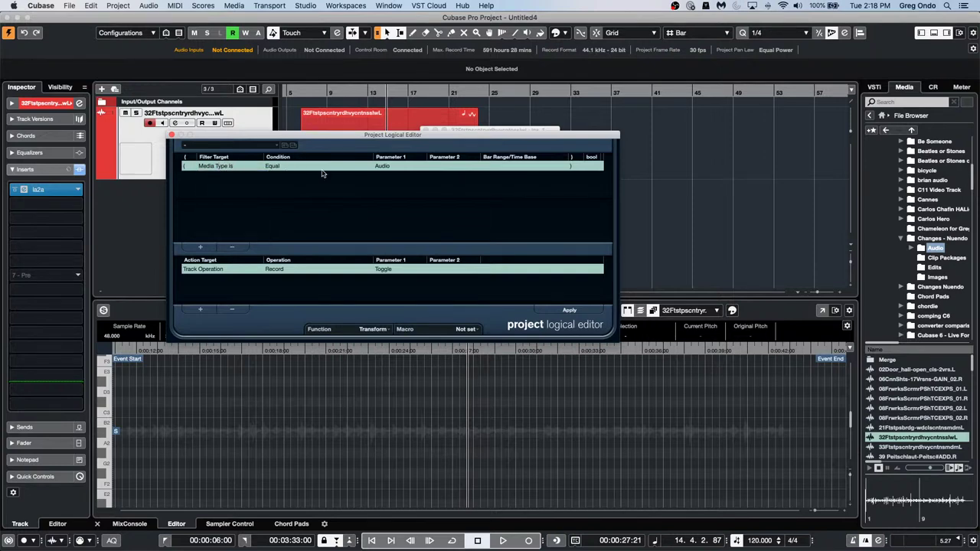
left_click(379, 167)
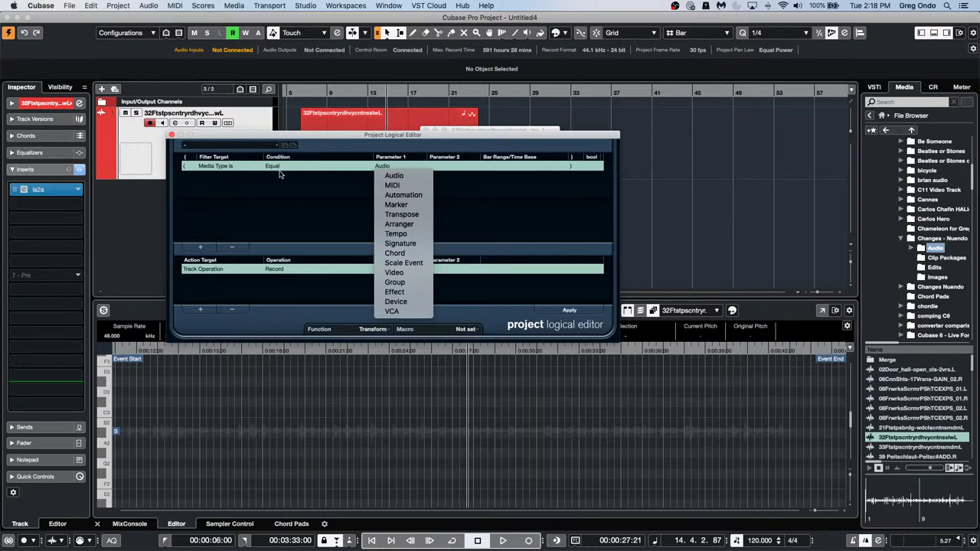
left_click(172, 137)
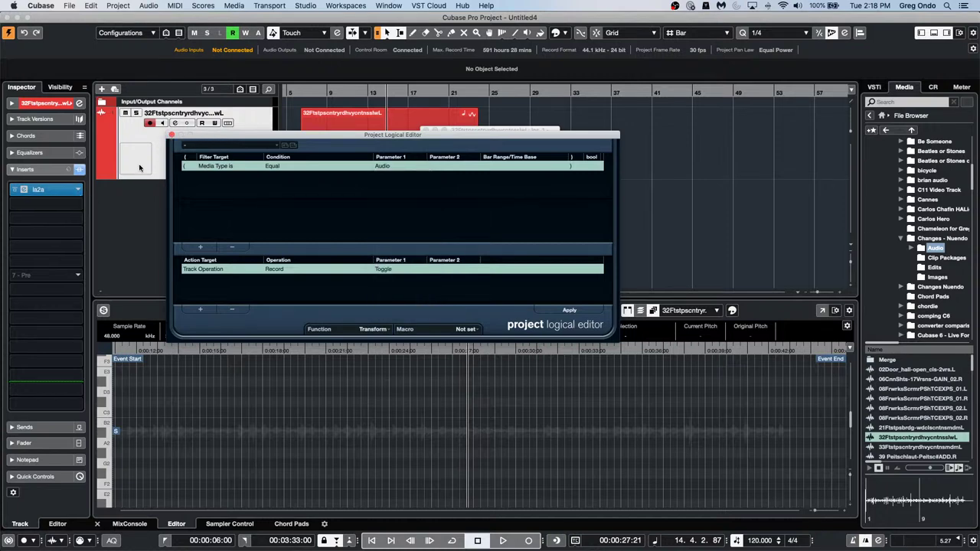
left_click(173, 135)
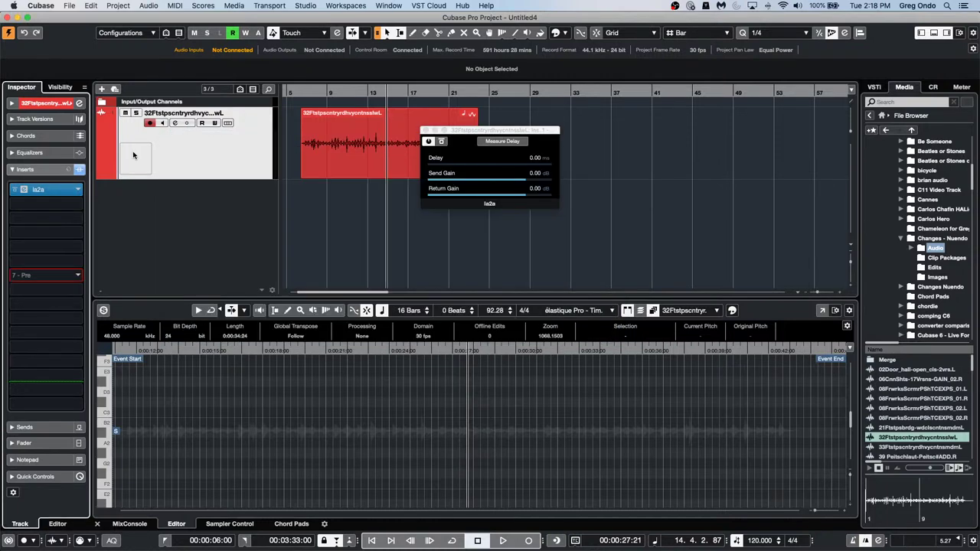
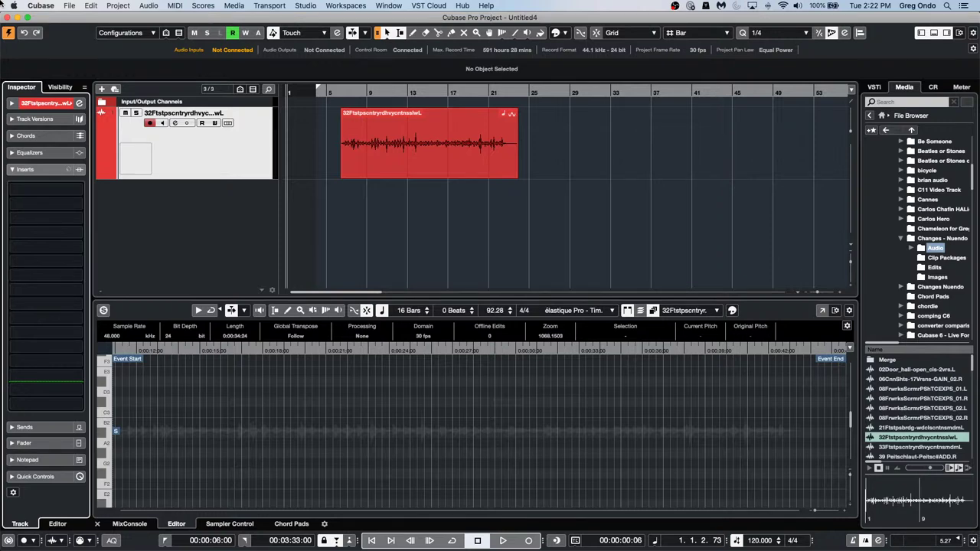
left_click(42, 5)
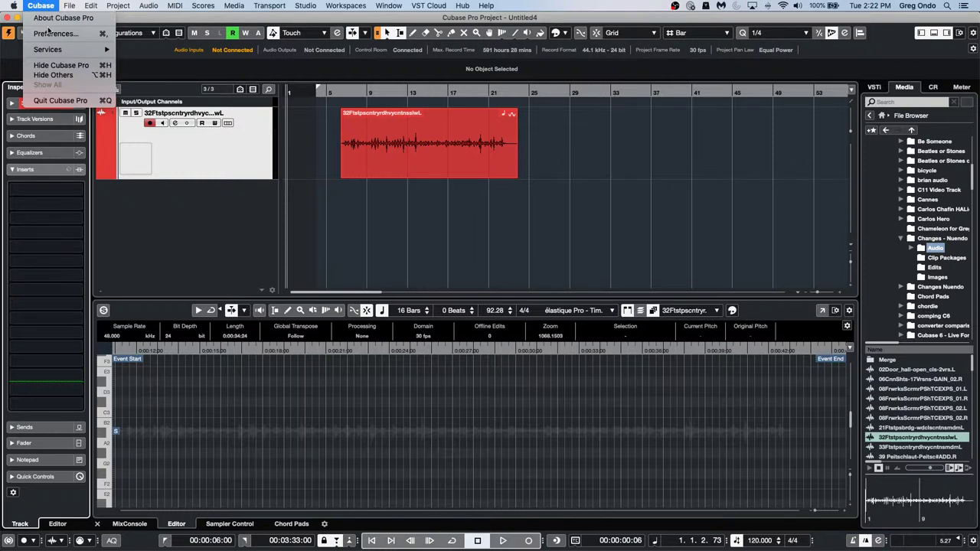
left_click(453, 234)
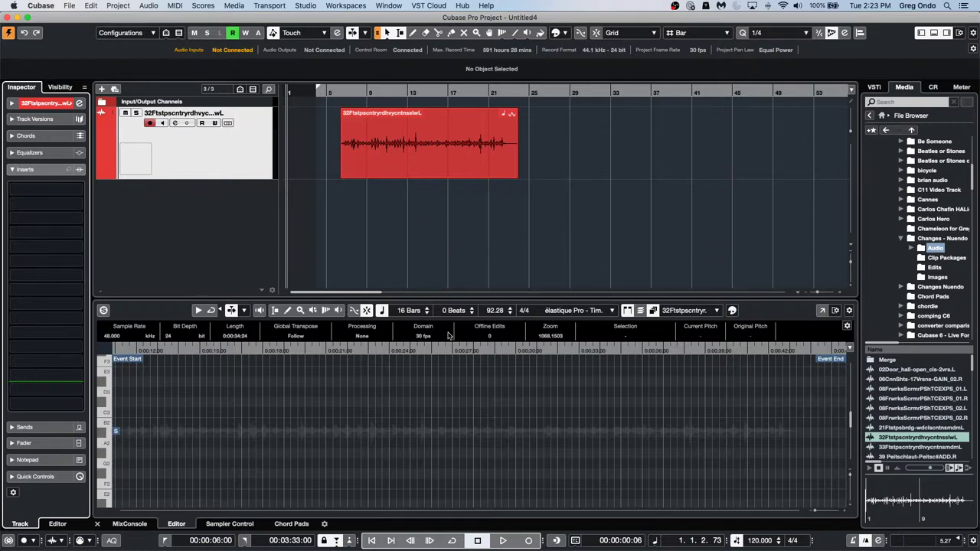
Select the footsteps event and review its available élastique time-stretch algorithms without changing the current one
left_click(431, 153)
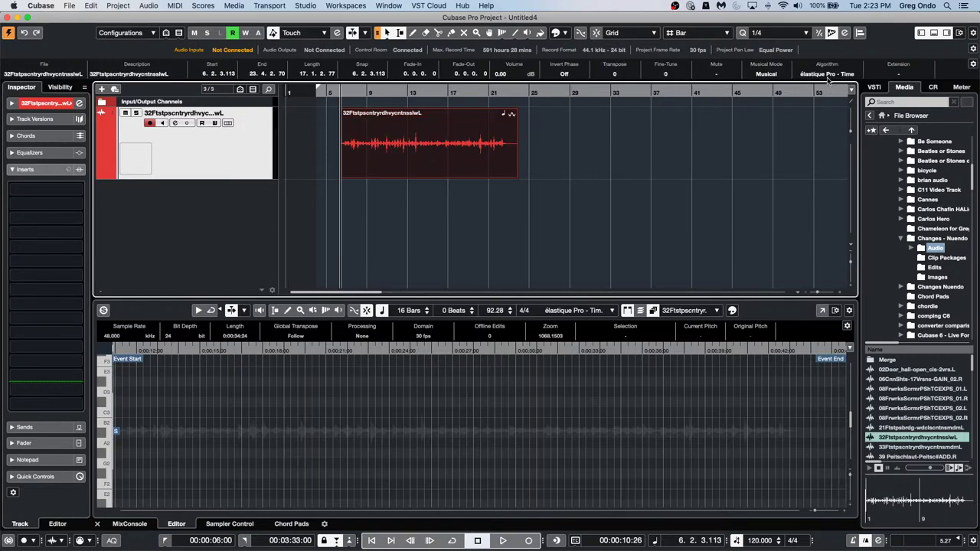
left_click(821, 75)
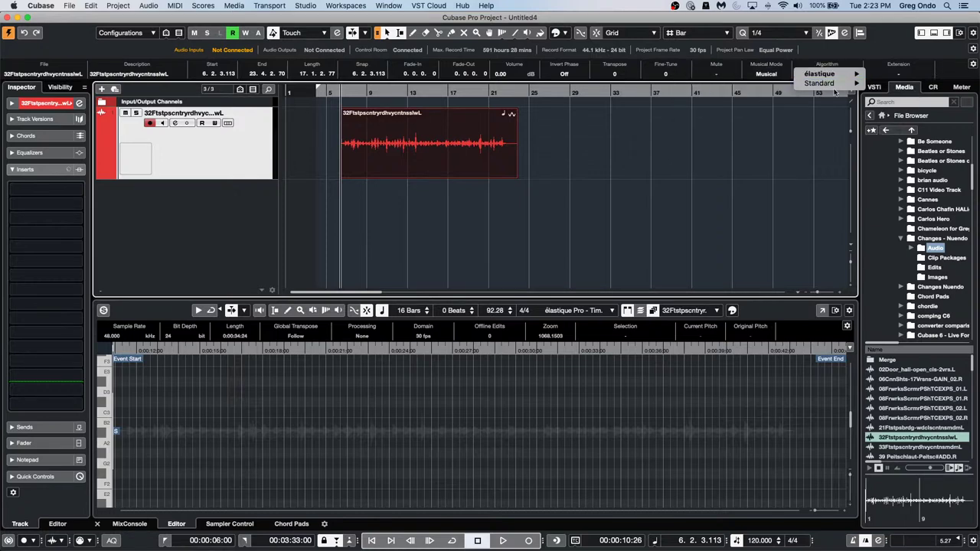
mouse_move(835, 88)
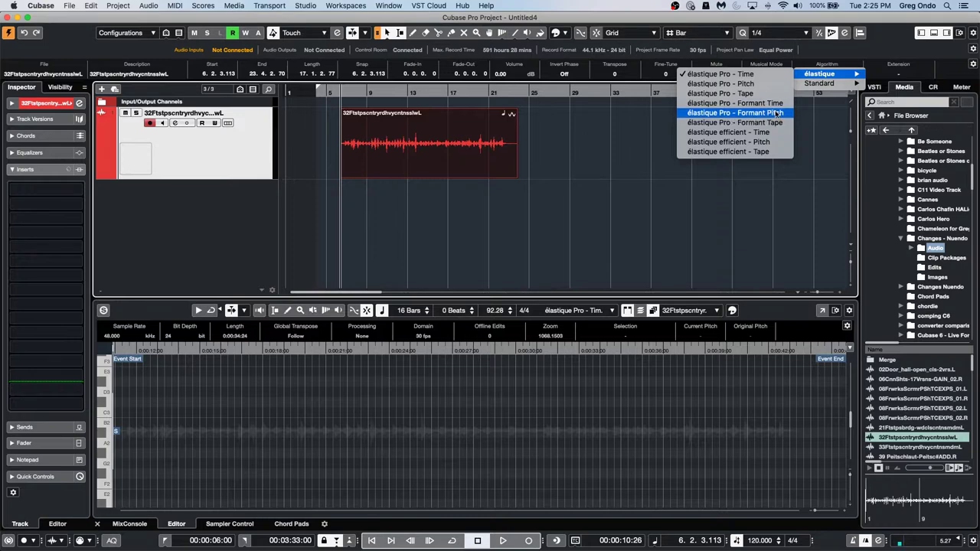
left_click(630, 139)
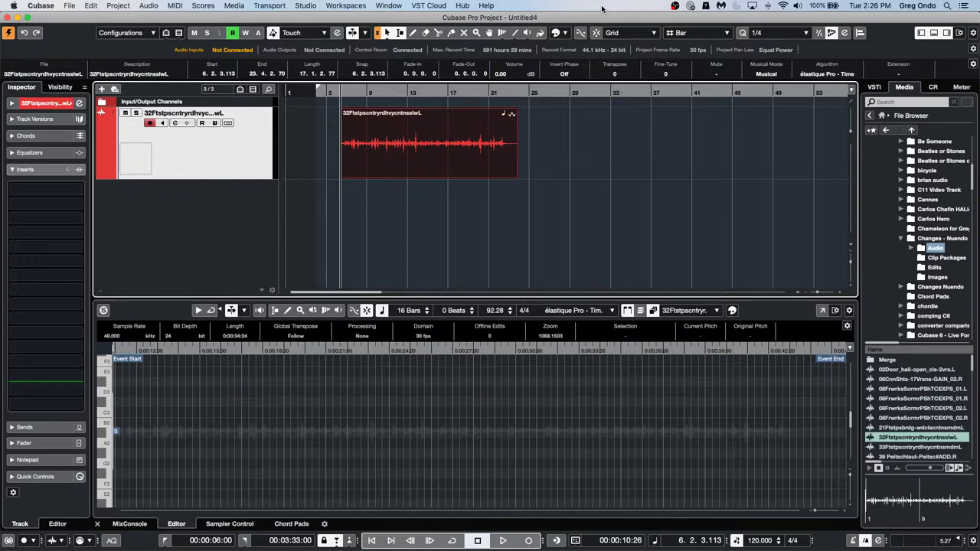
Launch Cubase Pro 10.5 and bring up the Steinberg Hub
mouse_move(428, 536)
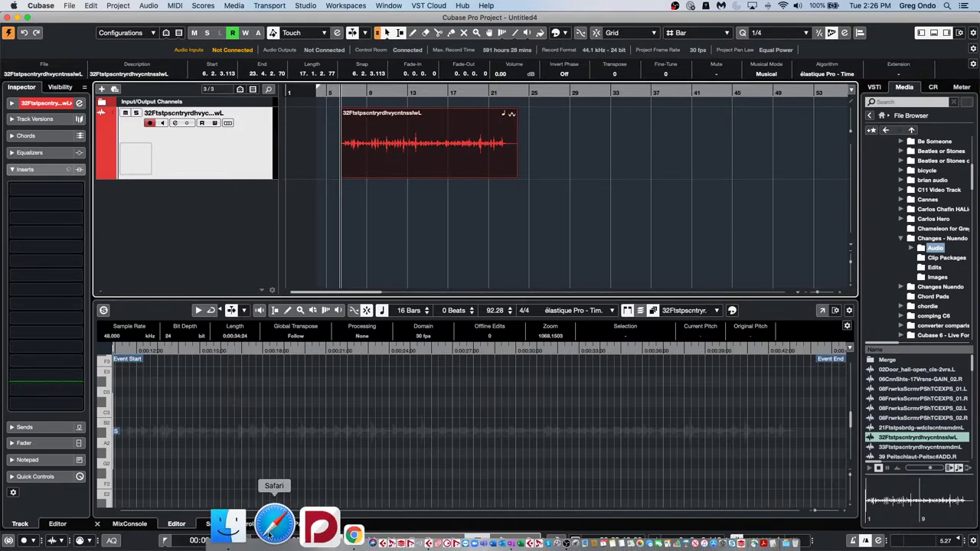
left_click(304, 525)
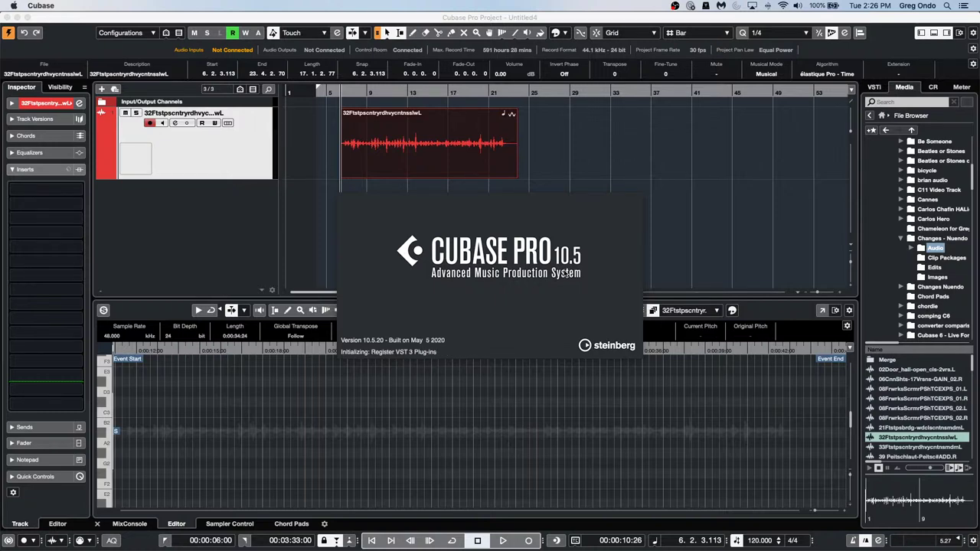
left_click(600, 267)
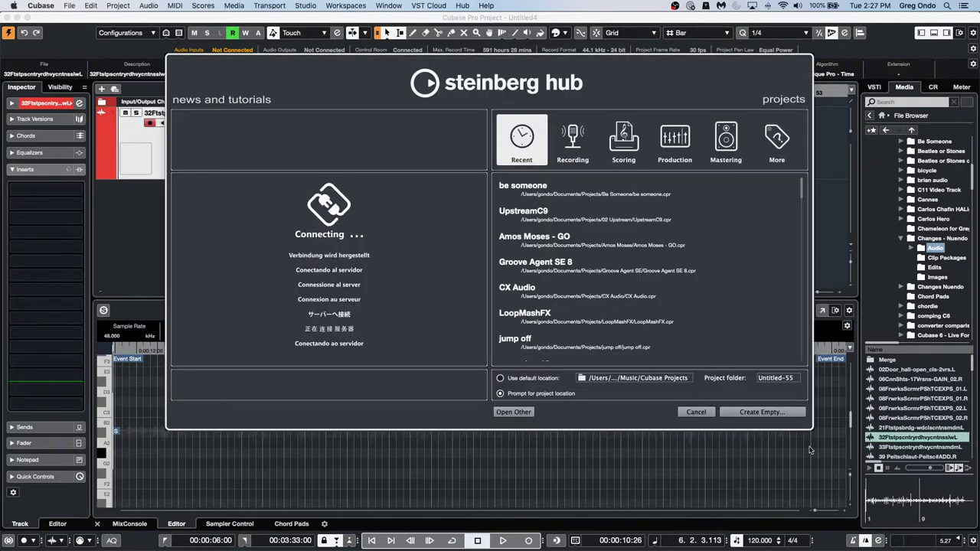
Create an empty project in the November 3 2020 folder and add one stereo audio track to it
left_click(770, 418)
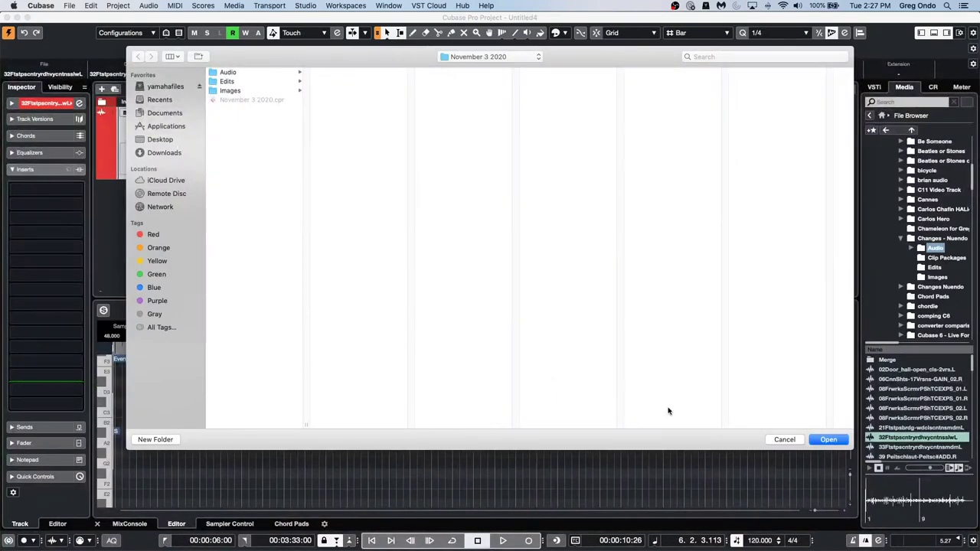
left_click(828, 440)
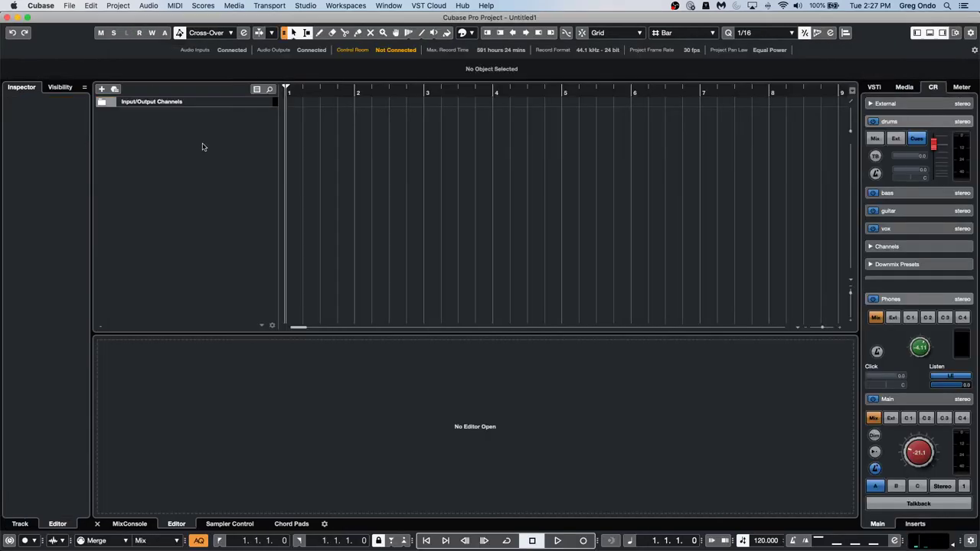
right_click(204, 146)
left_click(236, 150)
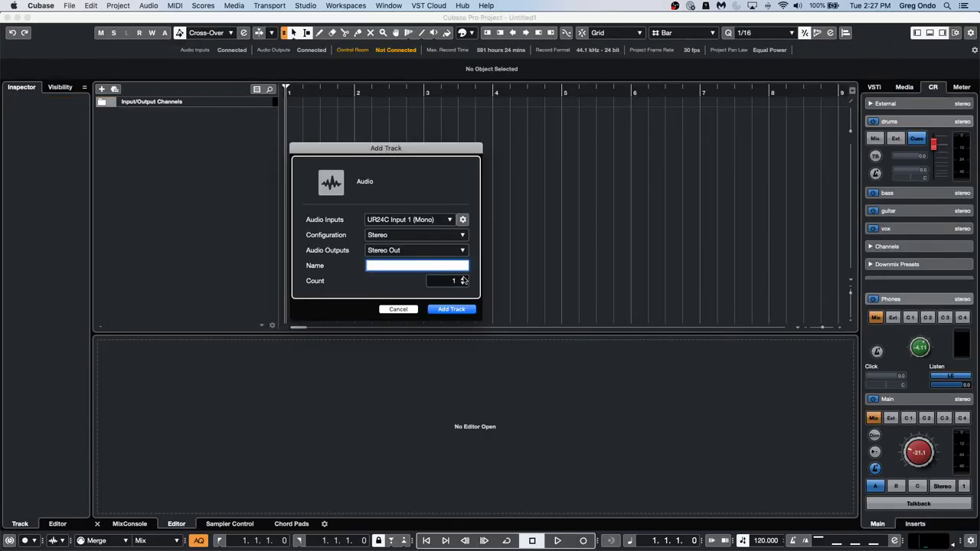
left_click(454, 310)
right_click(351, 120)
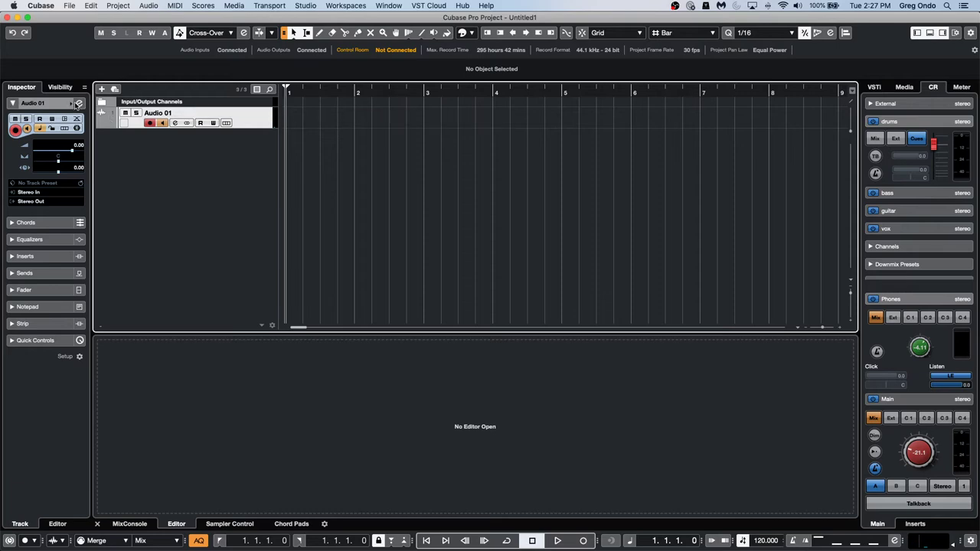
Examine the Equalizer in the new audio track's channel settings, and close the project
left_click(78, 103)
left_click(561, 204)
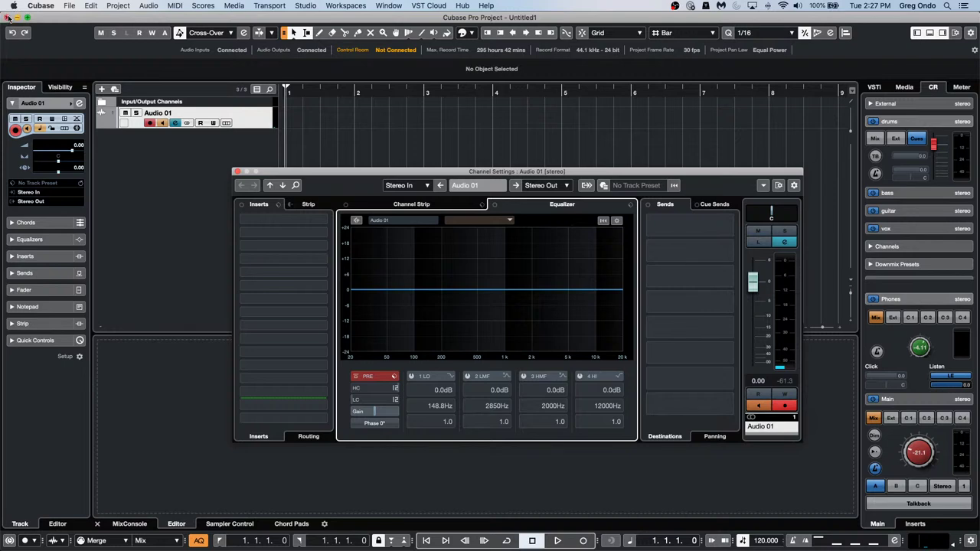
left_click(6, 17)
left_click(480, 194)
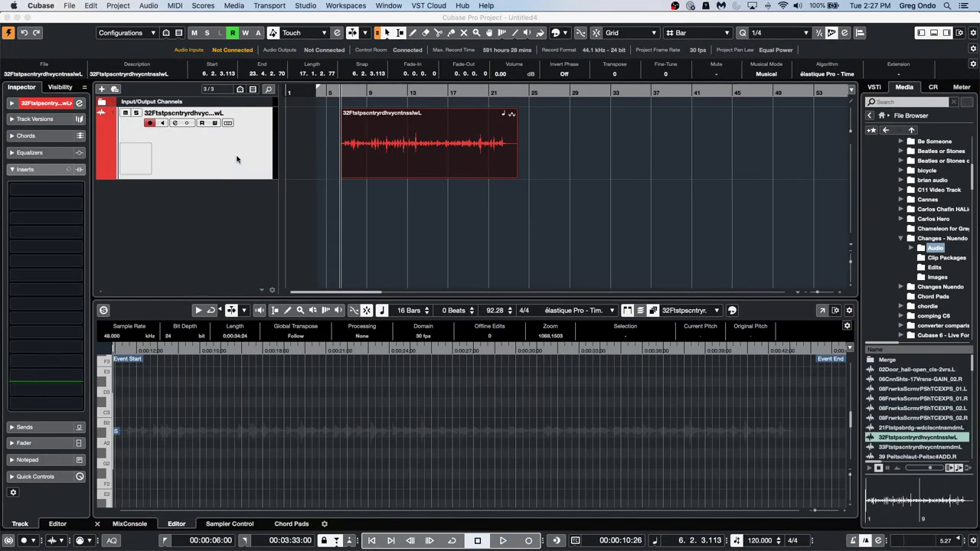
Check the version details of the running Cubase 10.5 instance, quit it, and return to the Untitled4 project
left_click(236, 159)
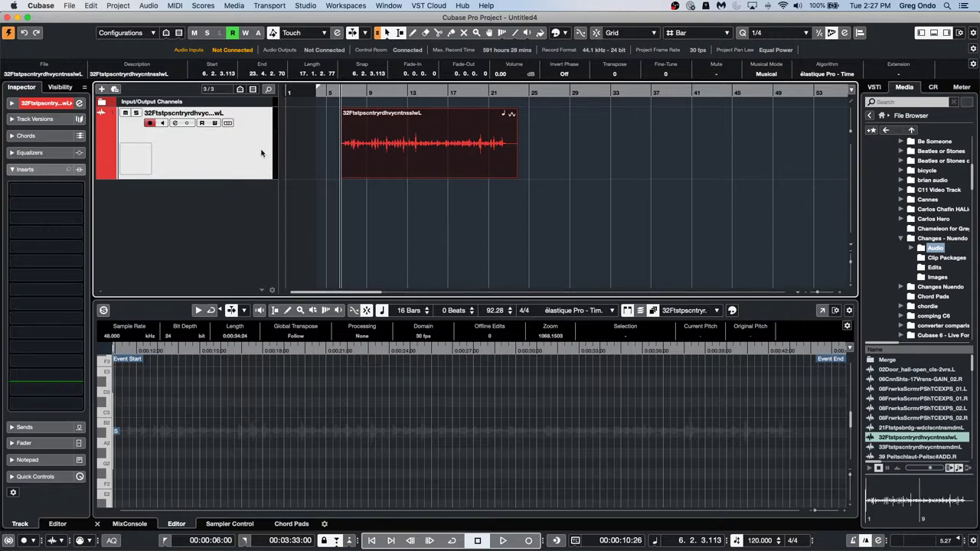
key("super+Tab")
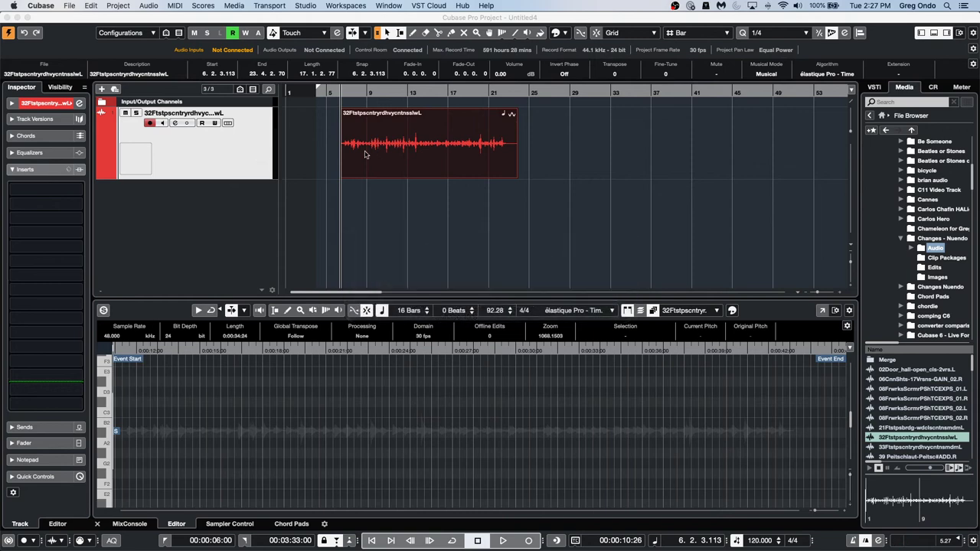
left_click(41, 6)
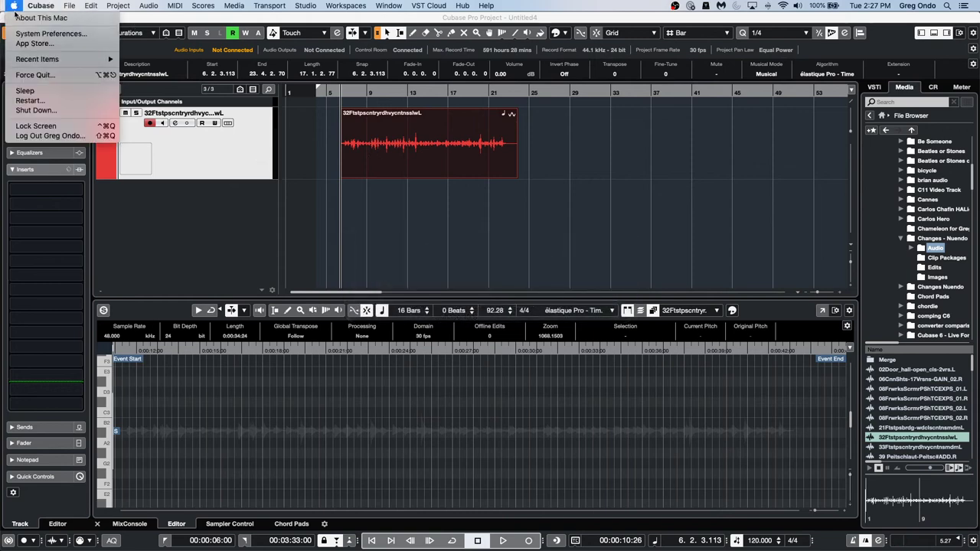
left_click(43, 22)
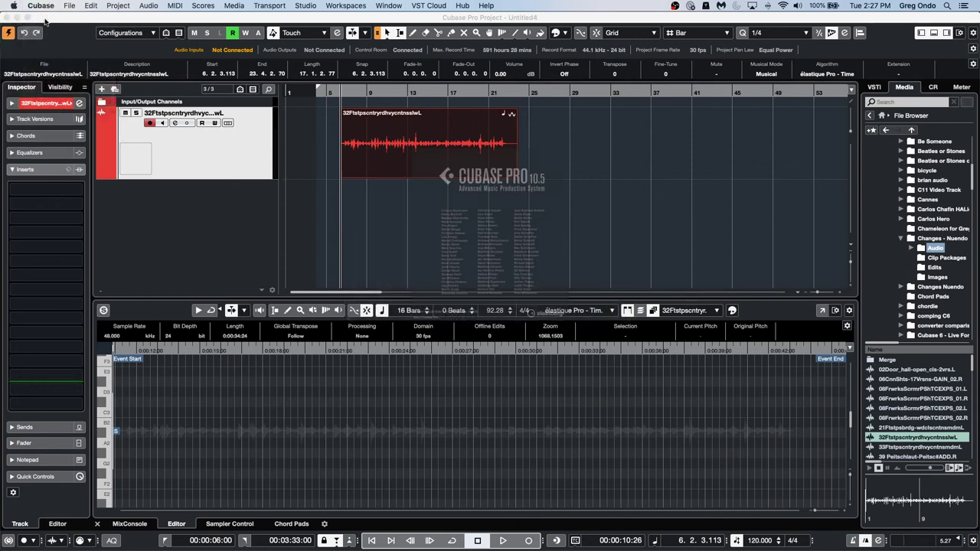
left_click(424, 155)
left_click(41, 5)
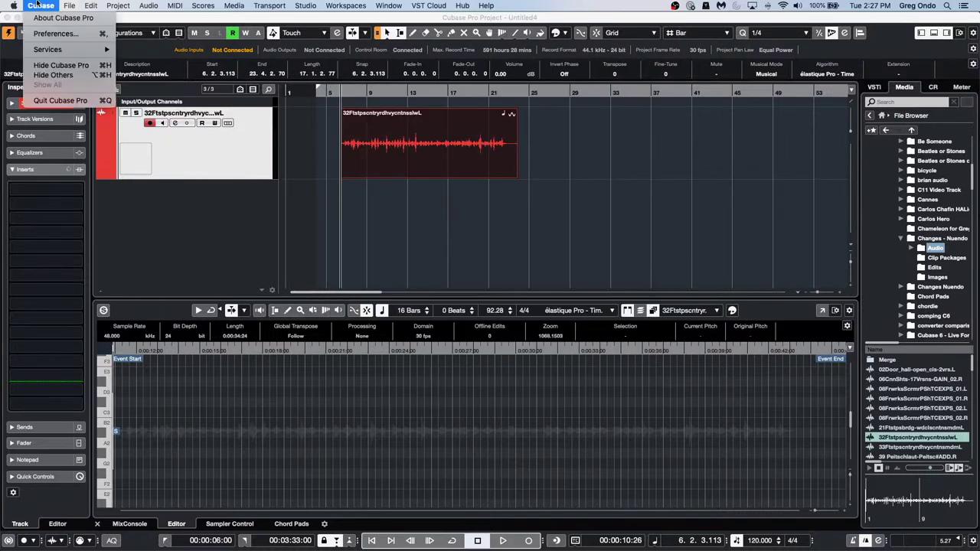
left_click(68, 101)
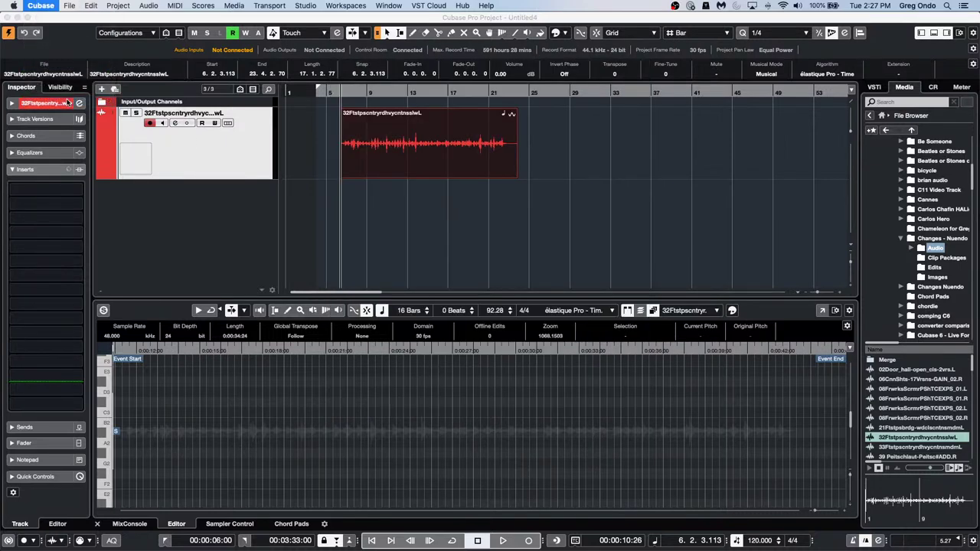
left_click(369, 200)
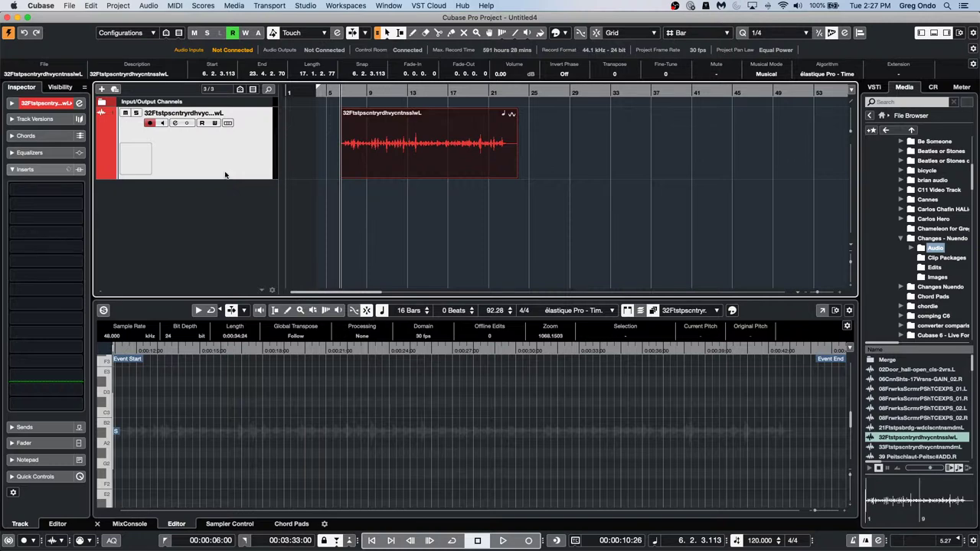
Open the footsteps track's channel Equalizer and enable the 3 HMF band at 2.65 kHz with 0 dB gain
left_click(79, 102)
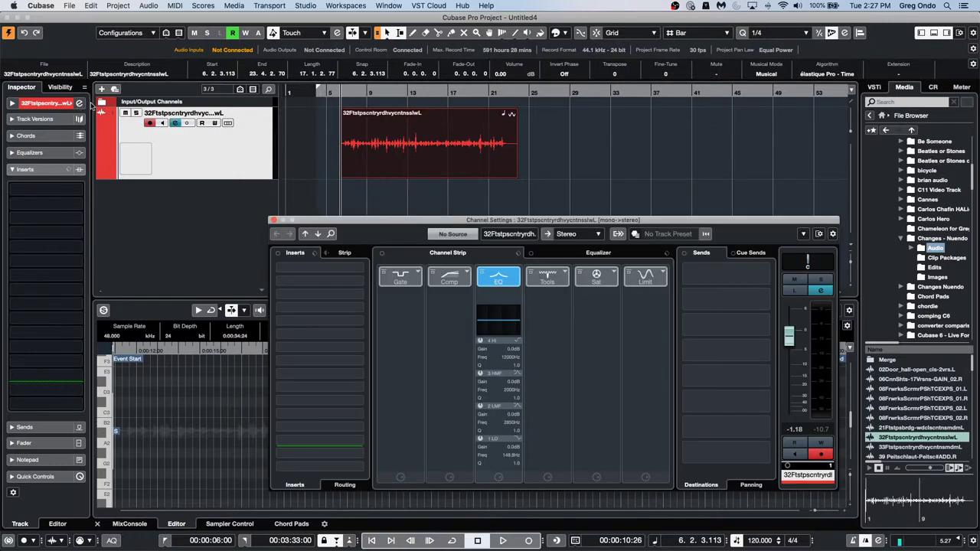
left_click(580, 255)
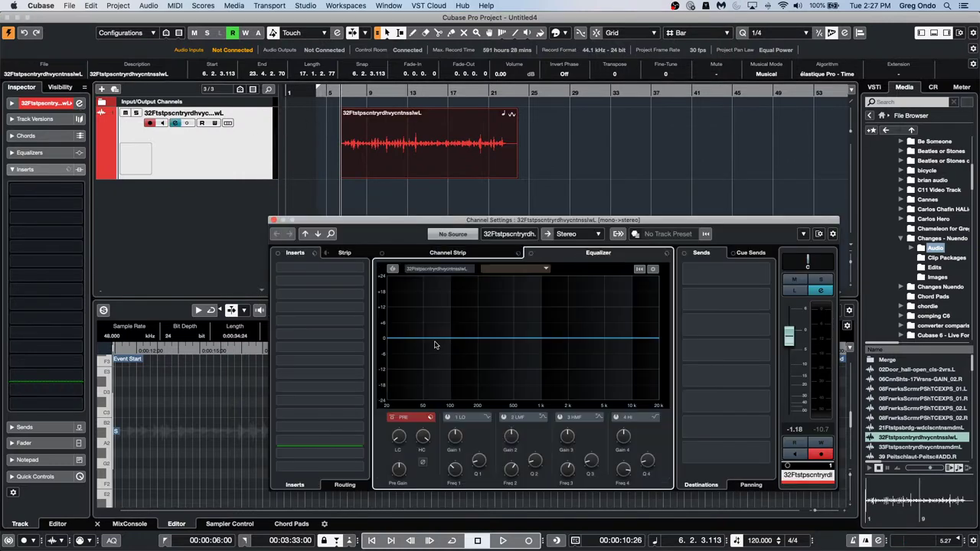
left_click_drag(539, 320, 580, 339)
Play back the footsteps event to examine its spectrum in the Equalizer, and stop playback
key("h")
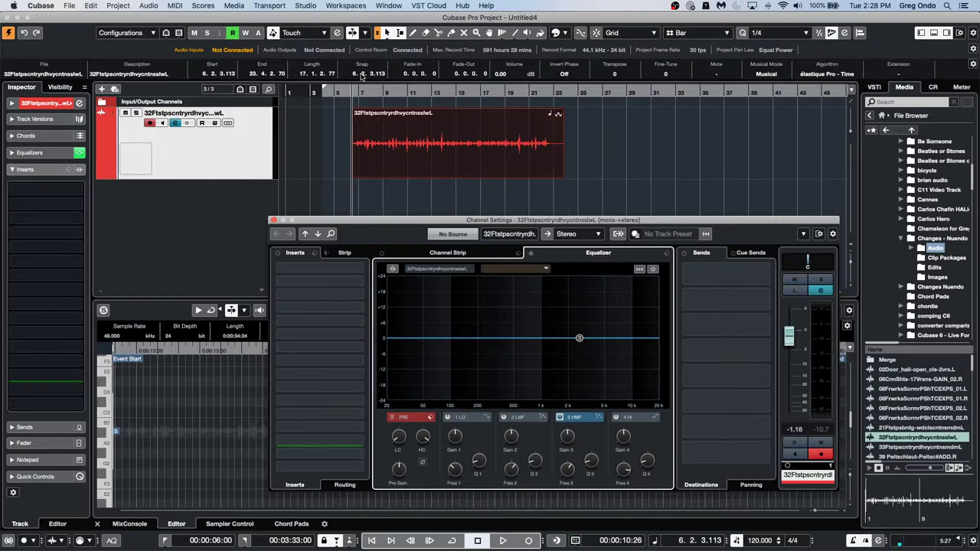
key("space")
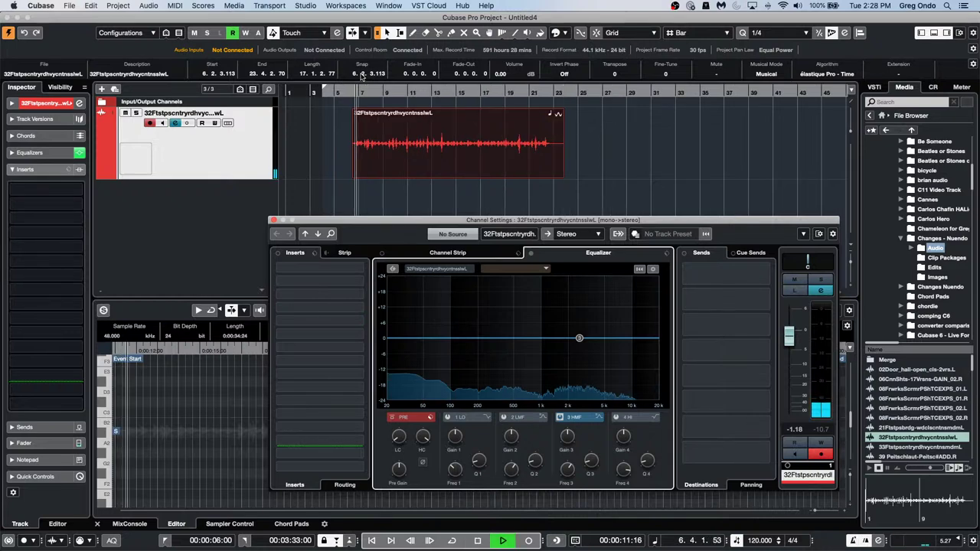
key("space")
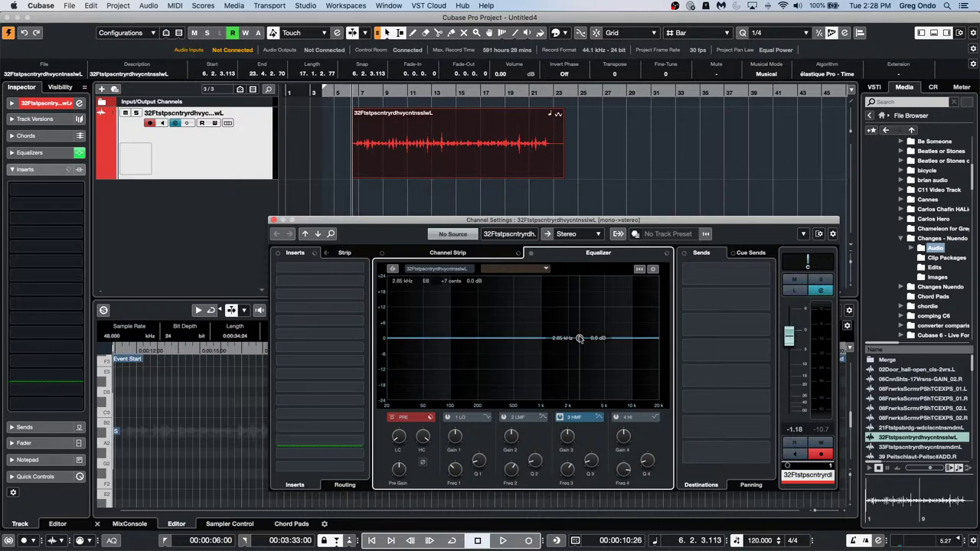
Move the Equalizer's 3 HMF band to about 500 Hz with about 4 dB of boost, and close the channel settings
left_click_drag(579, 338, 516, 329)
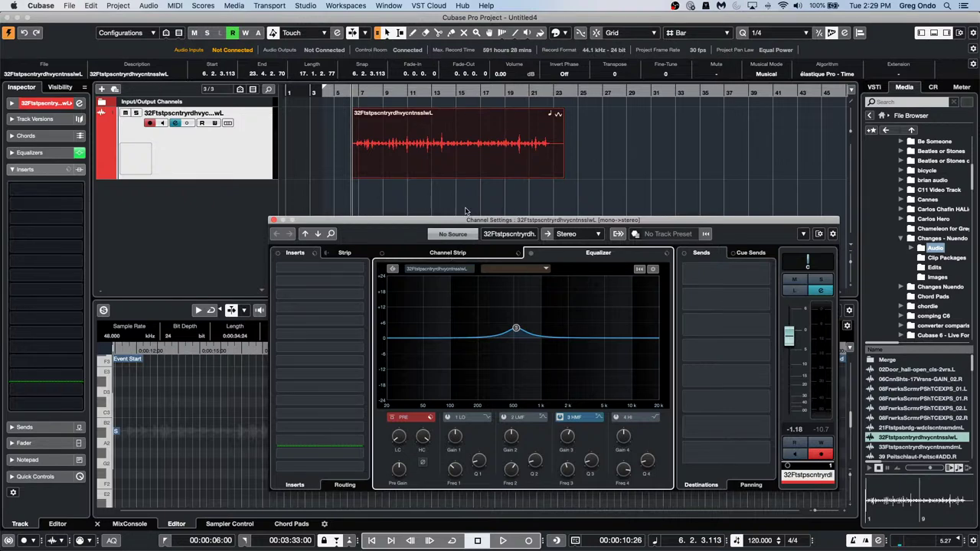
left_click(275, 220)
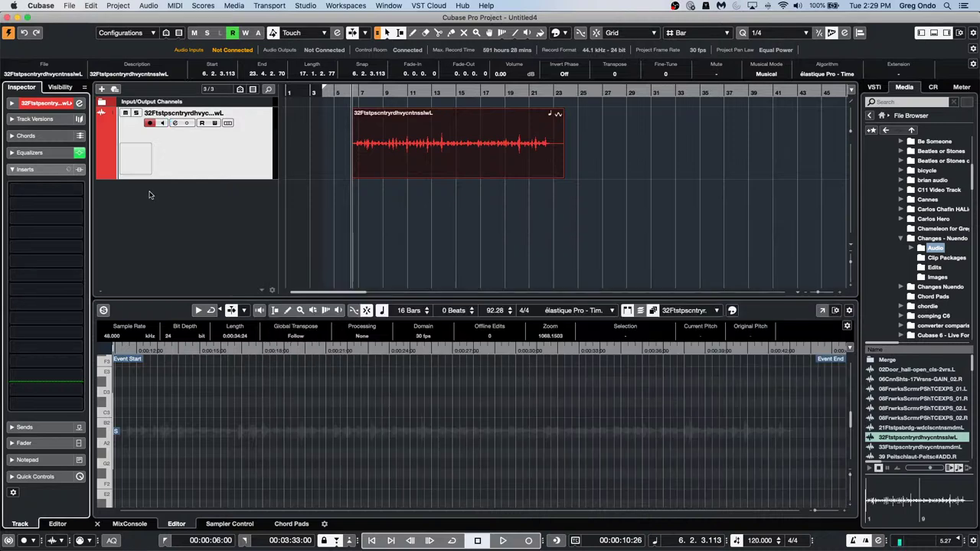
Bring up the Studio commands
left_click(305, 4)
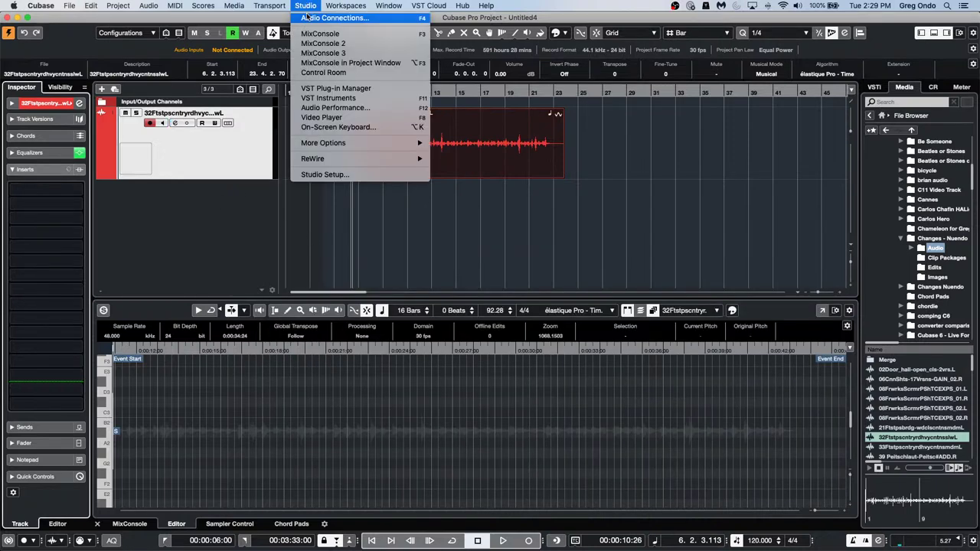
Add a 5.1 output bus in the Audio Connections
left_click(307, 17)
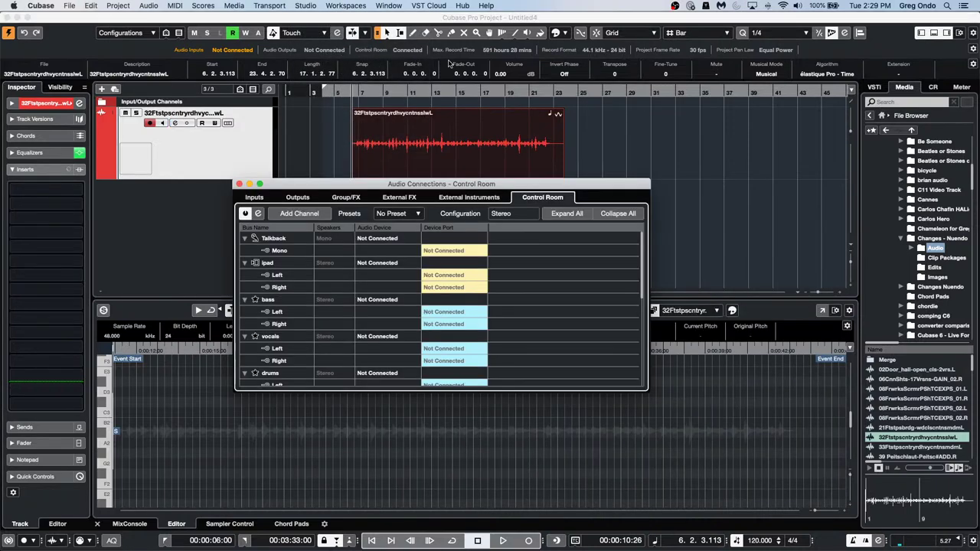
left_click(299, 199)
right_click(283, 275)
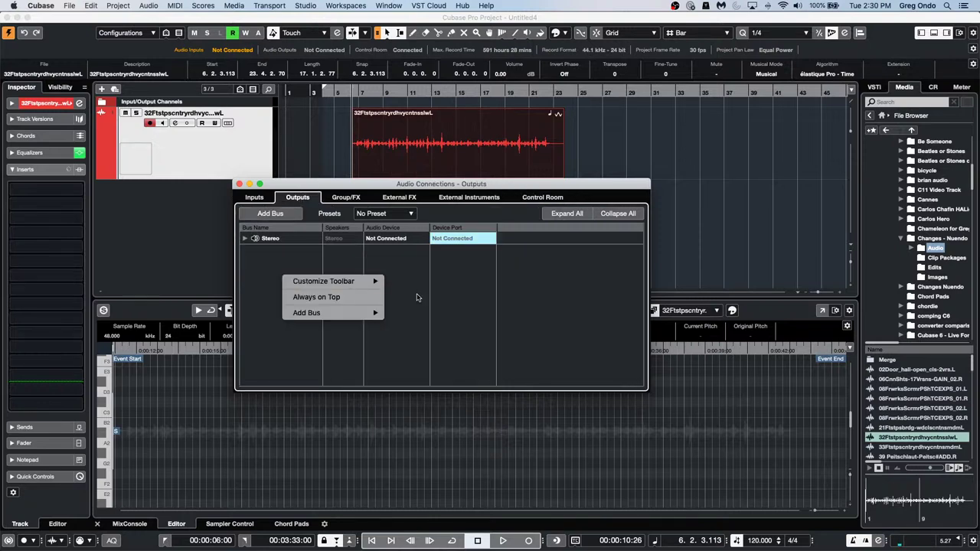
mouse_move(346, 312)
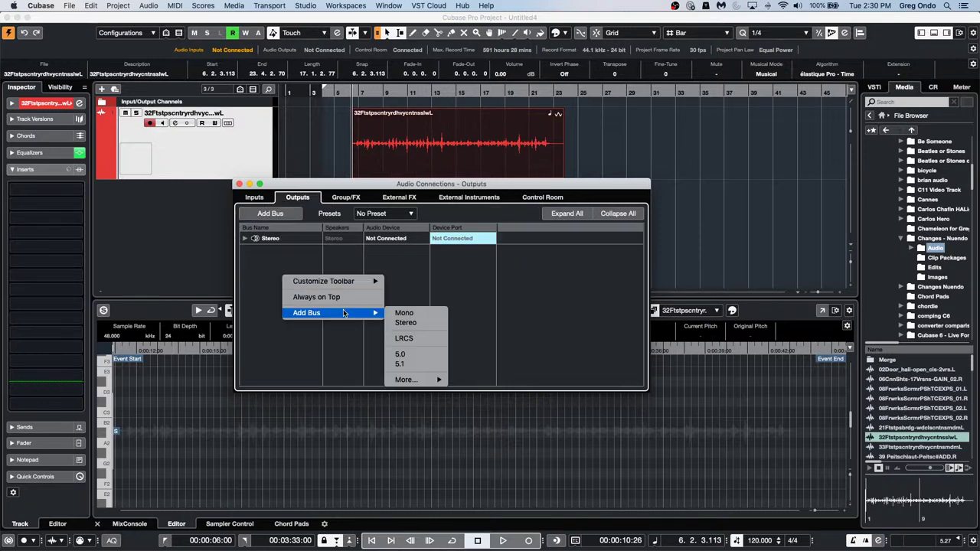
left_click(426, 362)
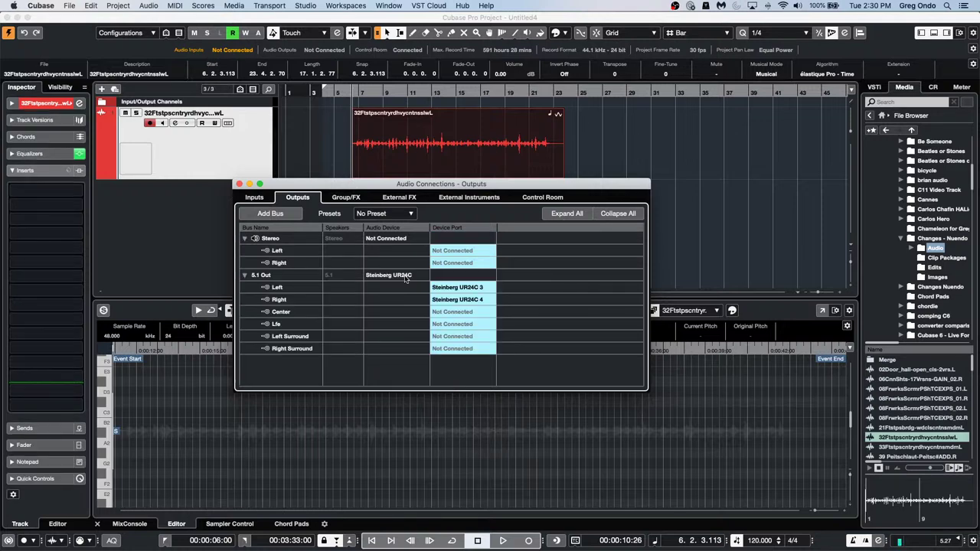
left_click(239, 184)
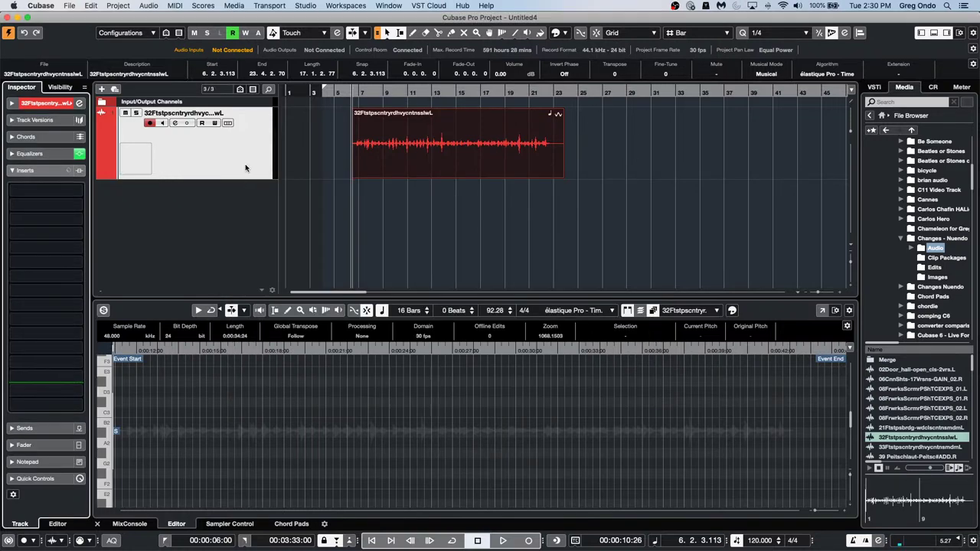
Add a stereo audio track with its audio output routed to 5.1 Out
right_click(176, 217)
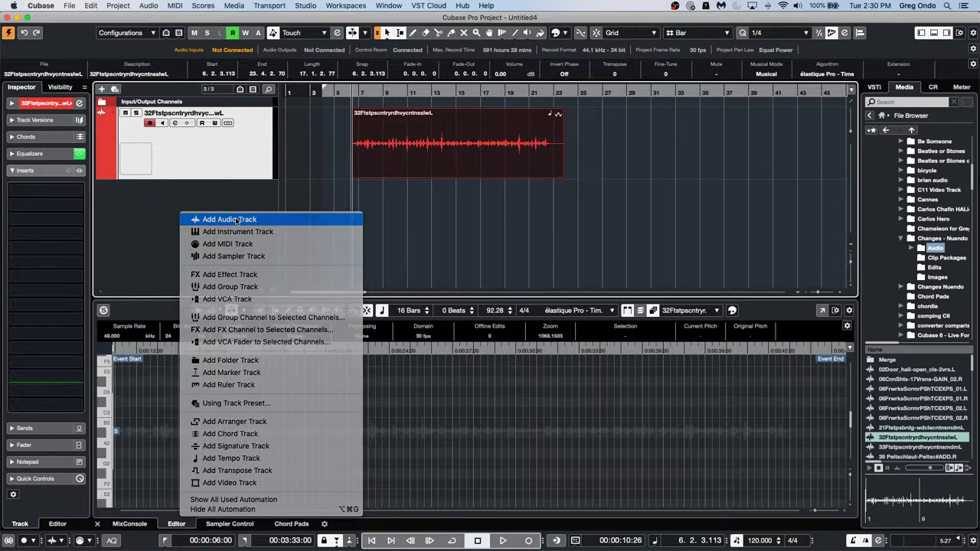
left_click(237, 220)
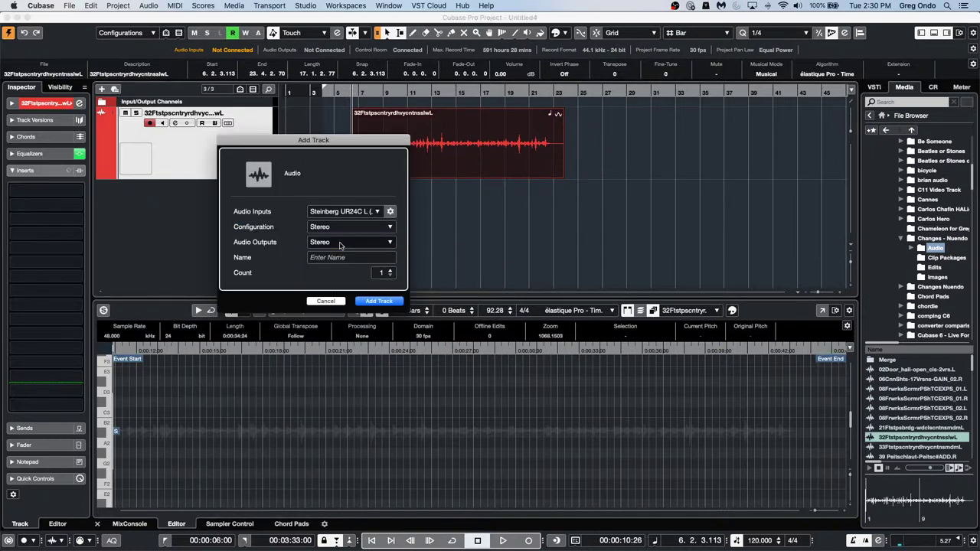
left_click(341, 245)
left_click(348, 314)
left_click(377, 301)
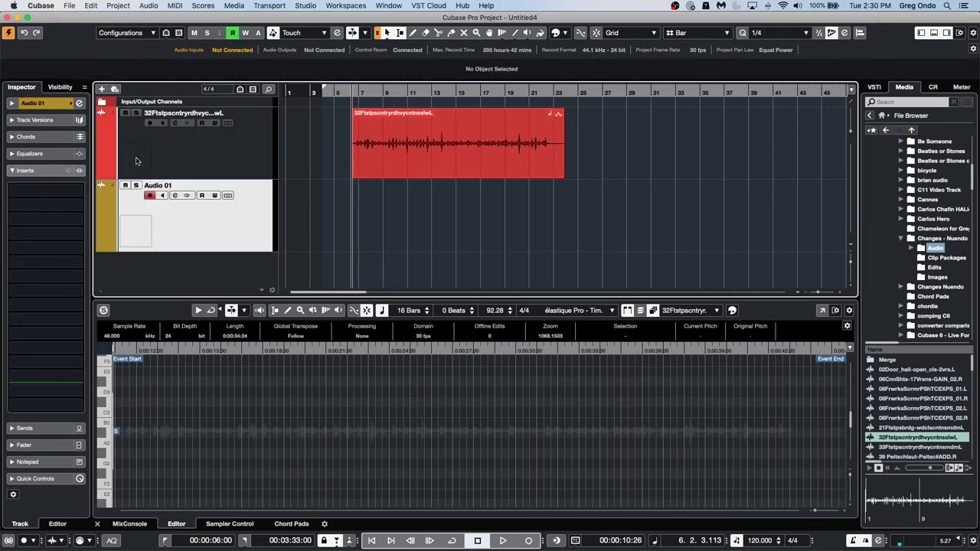
Move Audio 01's surround pan from the front to near the centre of the 5.1 field in the MultiPanner
left_click(175, 196)
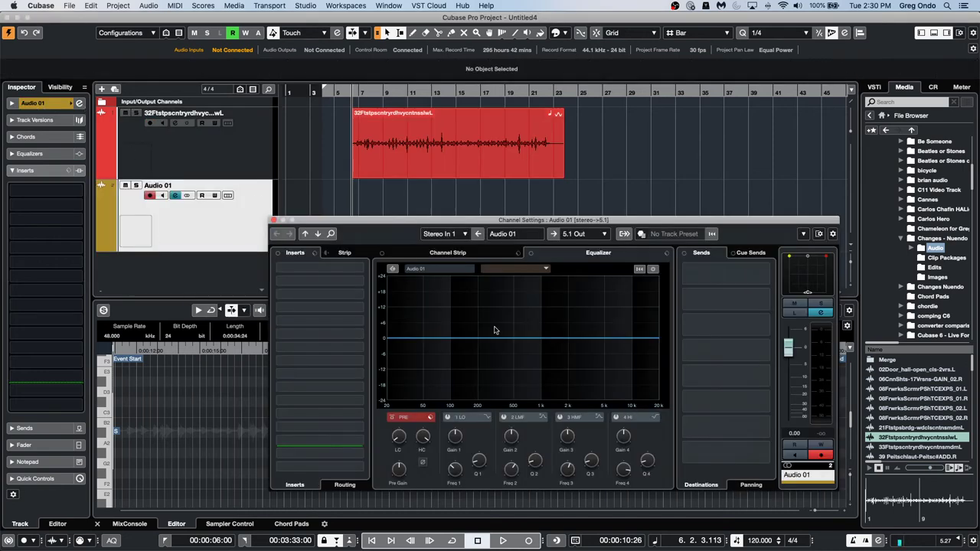
double_click(804, 280)
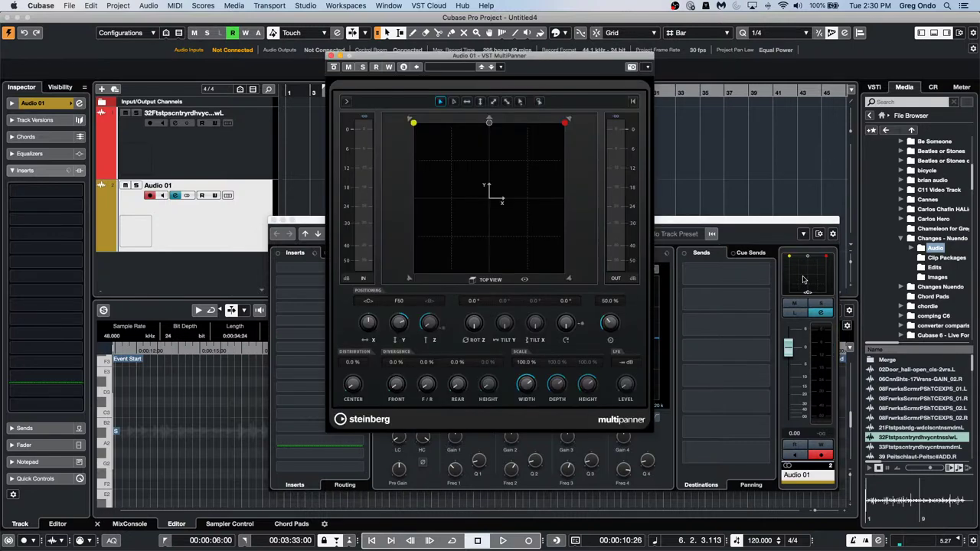
left_click_drag(517, 152, 513, 191)
left_click(330, 58)
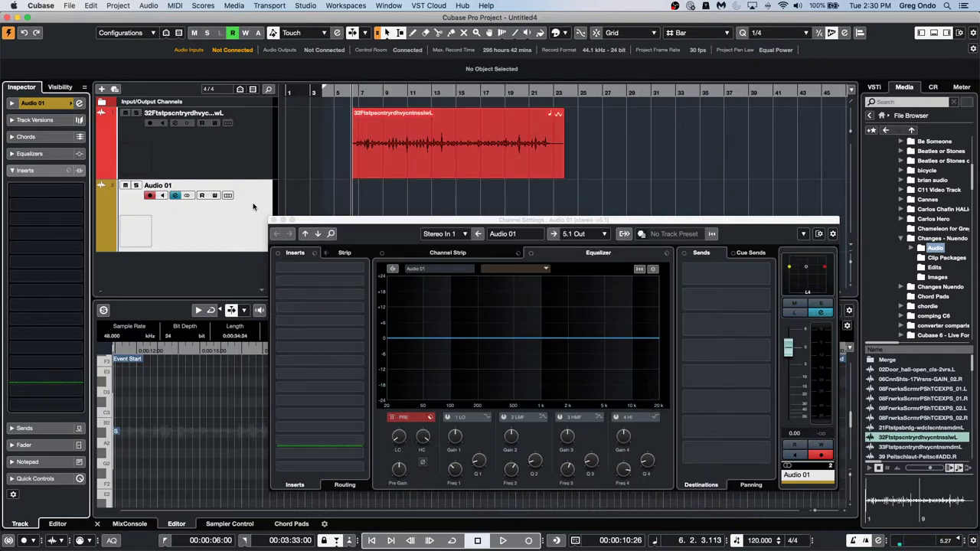
left_click(275, 221)
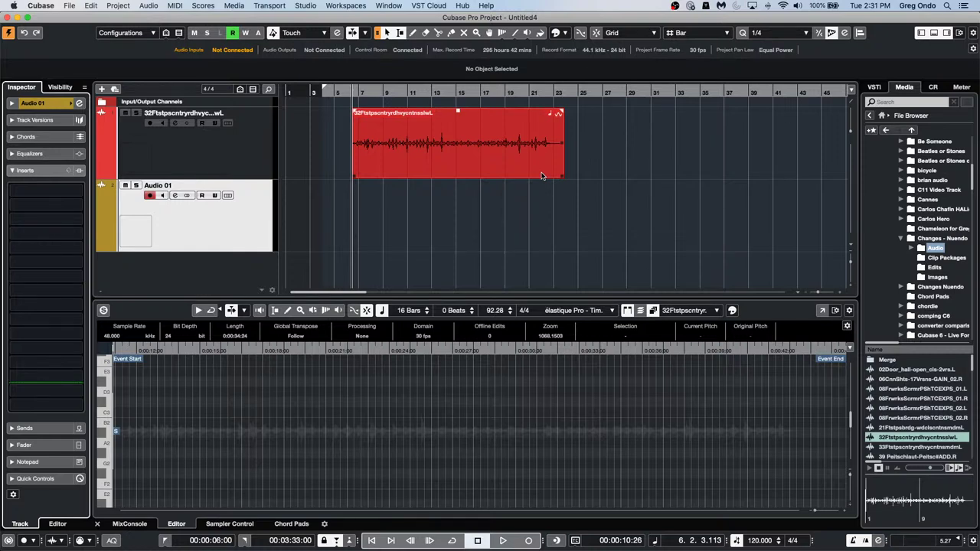
Turn off Enable Record on Selected Audio Track in the Project & MixConsole editing preferences
left_click(172, 172)
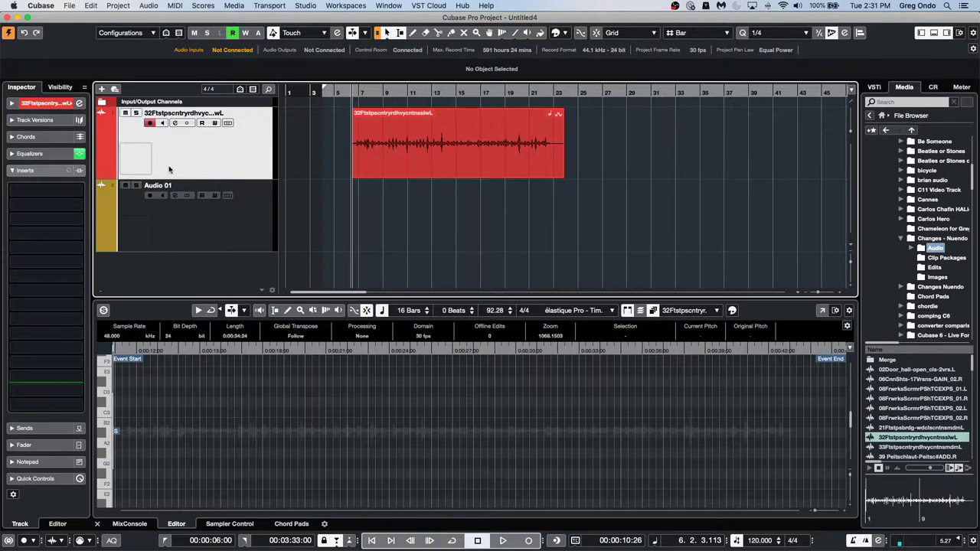
left_click(177, 215)
left_click(69, 5)
mouse_move(30, 6)
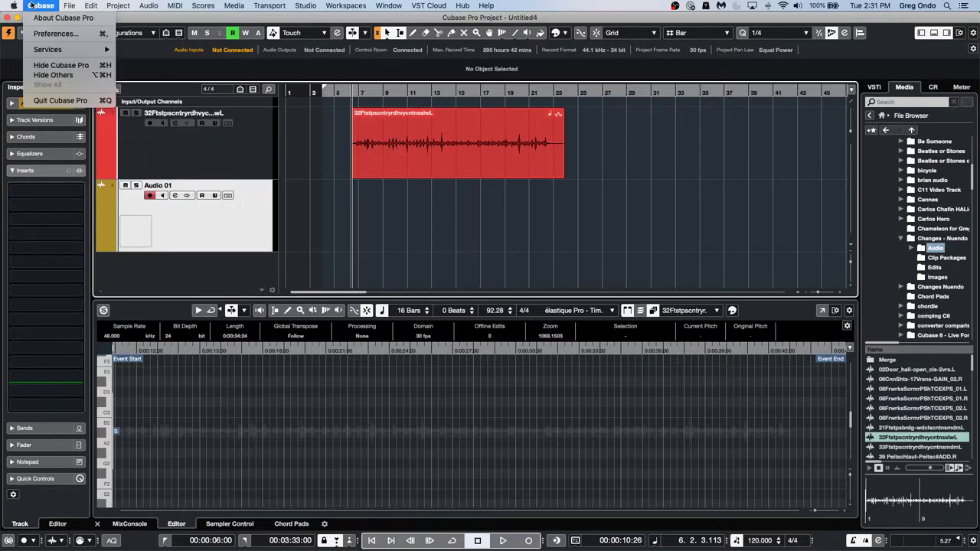
left_click(55, 33)
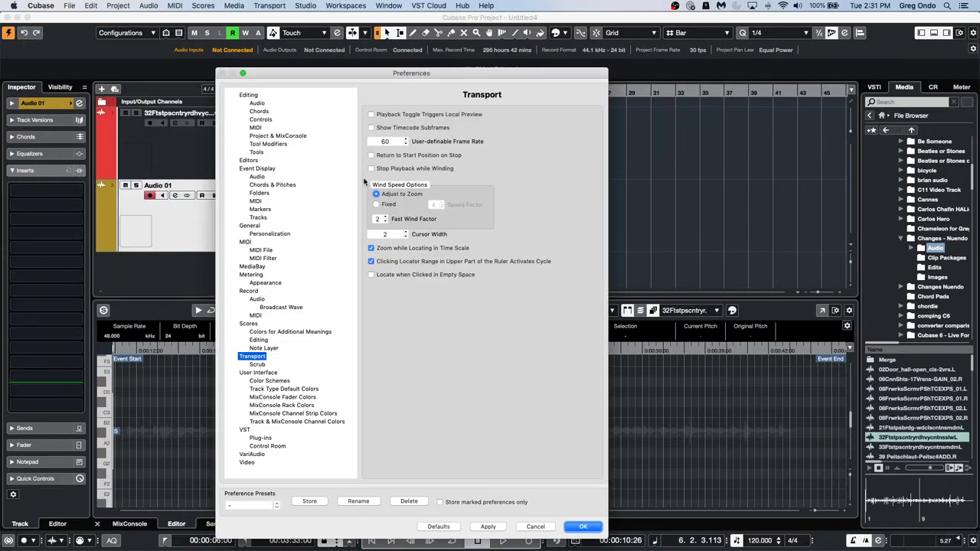
left_click(253, 97)
left_click(263, 136)
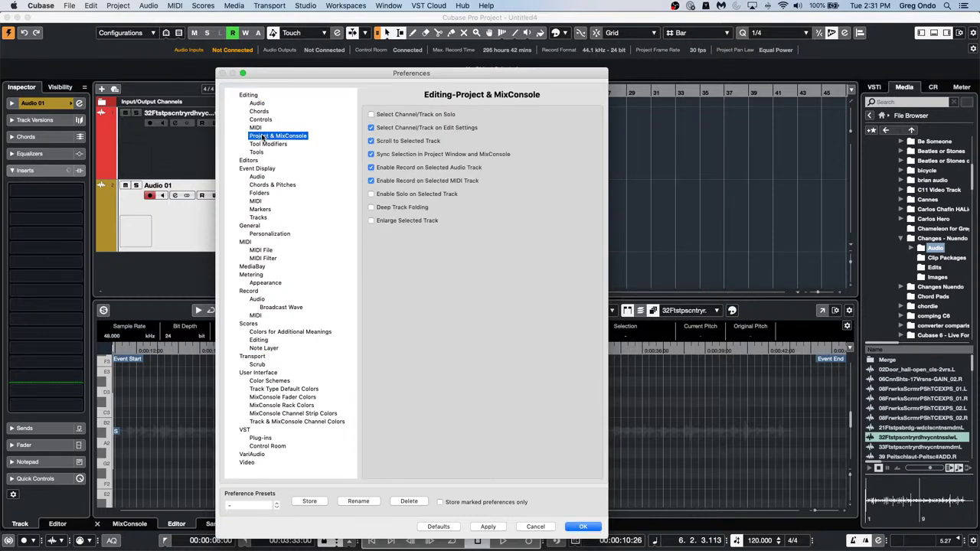
left_click(372, 168)
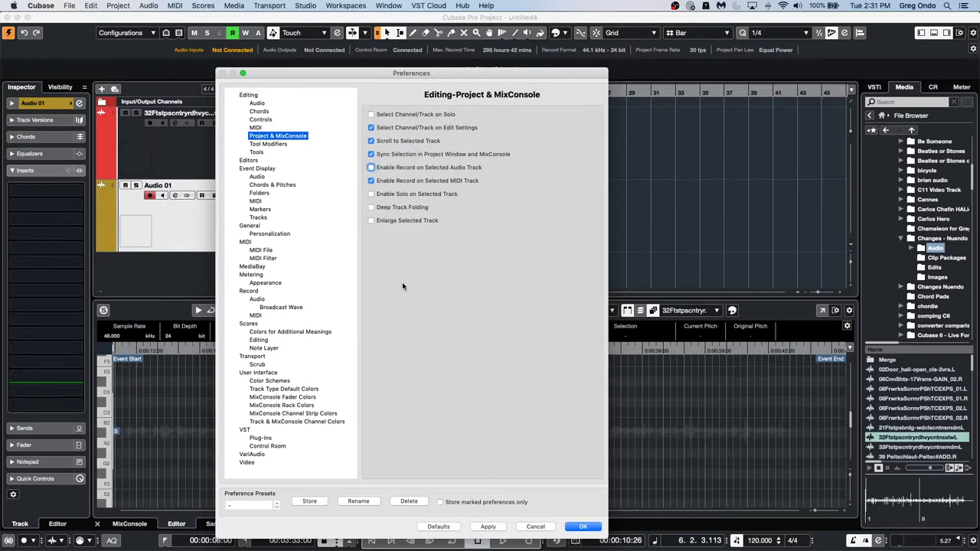
left_click(579, 528)
Select the two audio tracks alternately to check how record arming responds to track selection
left_click(208, 162)
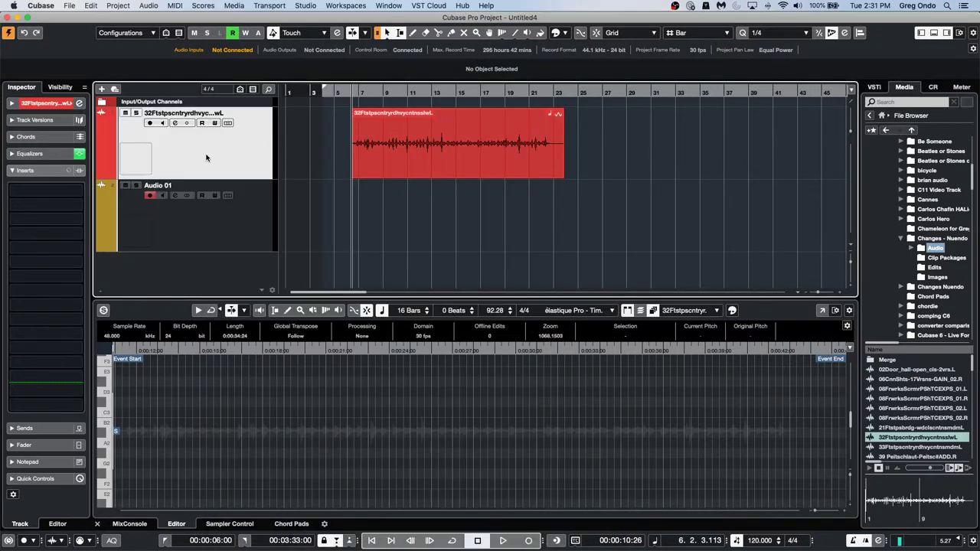
left_click(204, 234)
left_click(182, 145)
left_click(222, 218)
left_click(206, 166)
Turn Enable Record on Selected Audio Track back on in the Project & MixConsole preferences
left_click(64, 6)
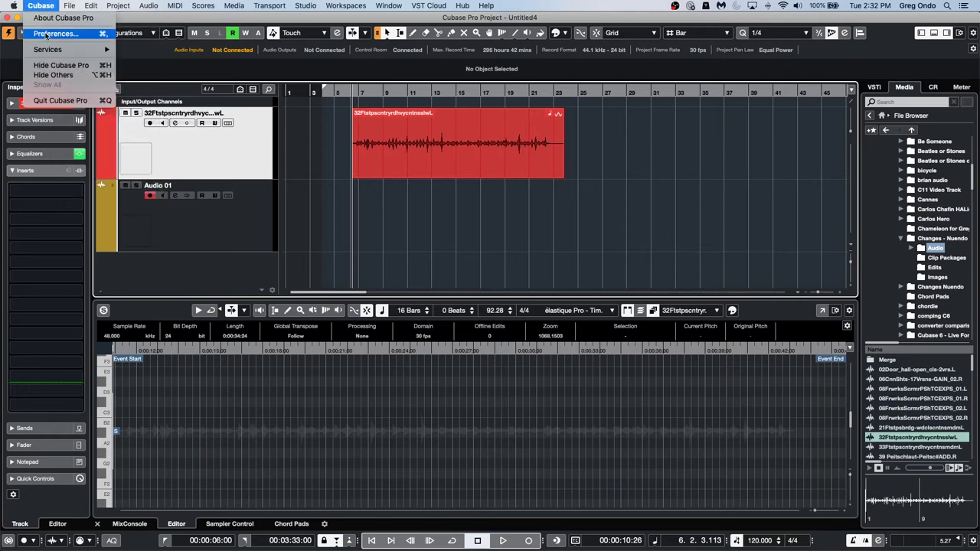
left_click(46, 29)
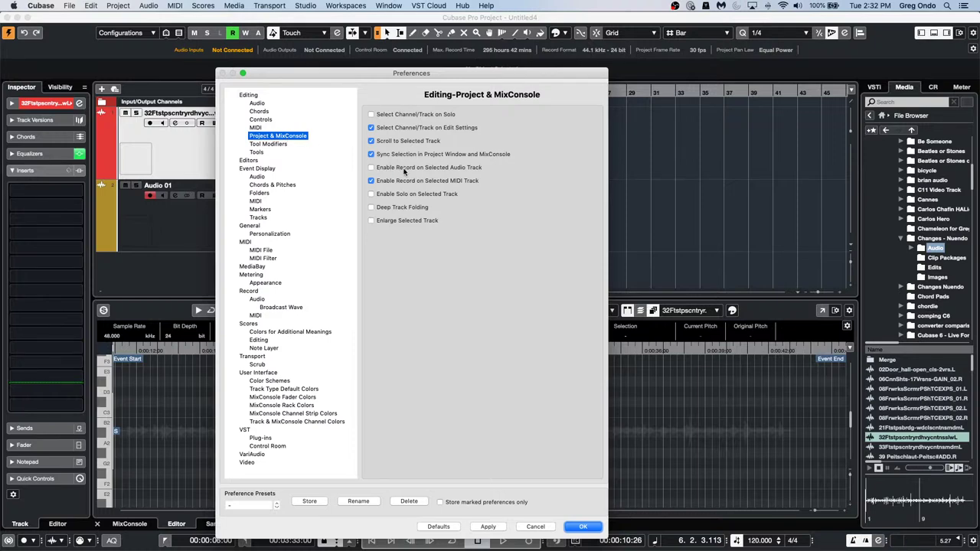
left_click(371, 168)
left_click(581, 527)
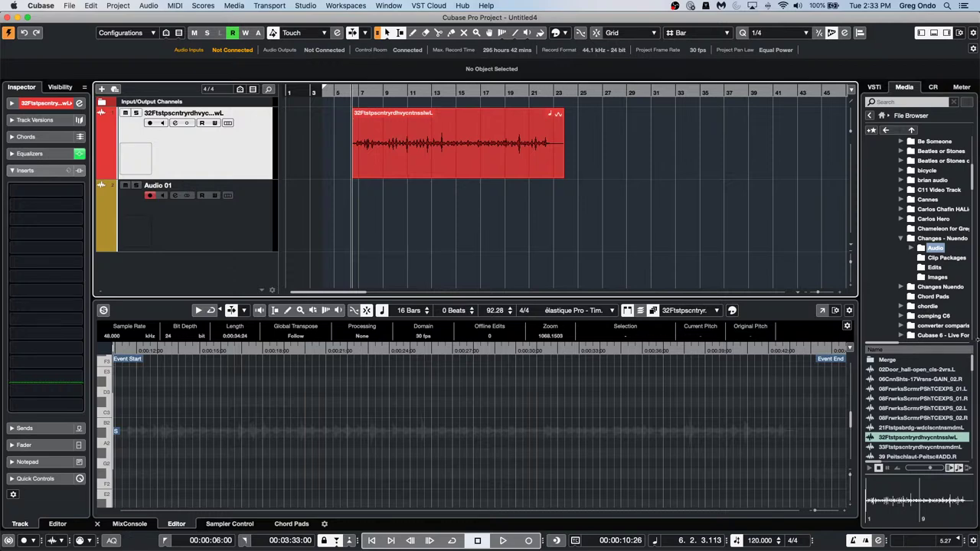
Examine the export path choices in the Export Audio Mixdown settings, including browsing for a custom folder, without exporting
left_click(72, 6)
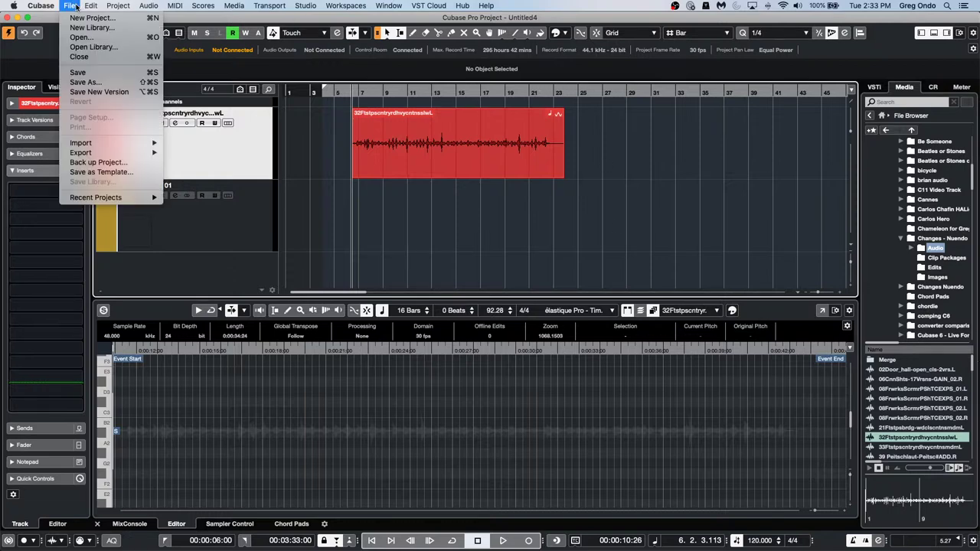
mouse_move(52, 8)
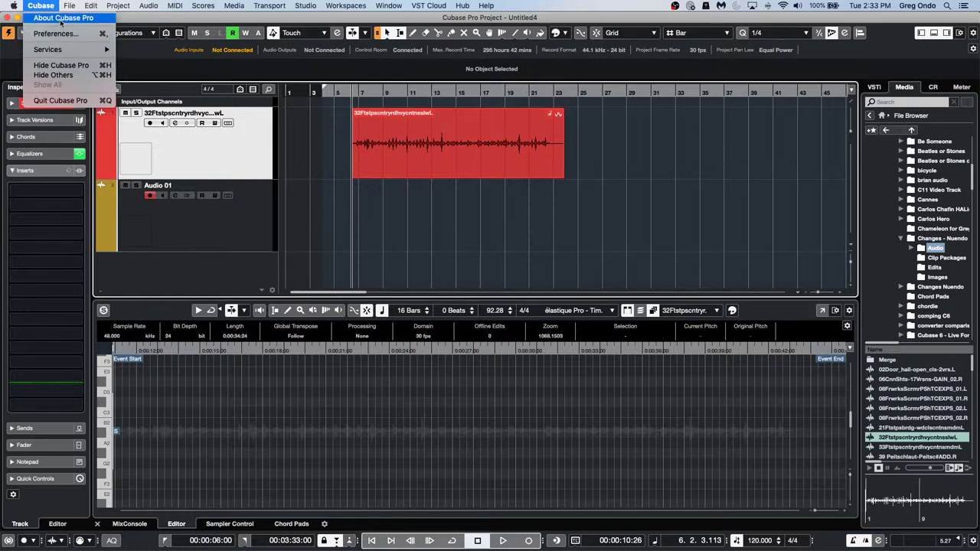
mouse_move(153, 152)
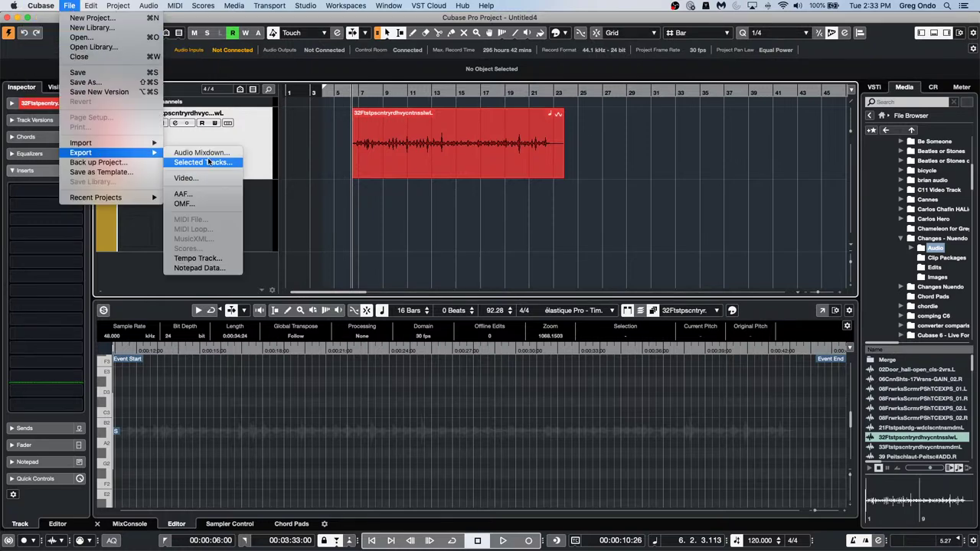
left_click(214, 156)
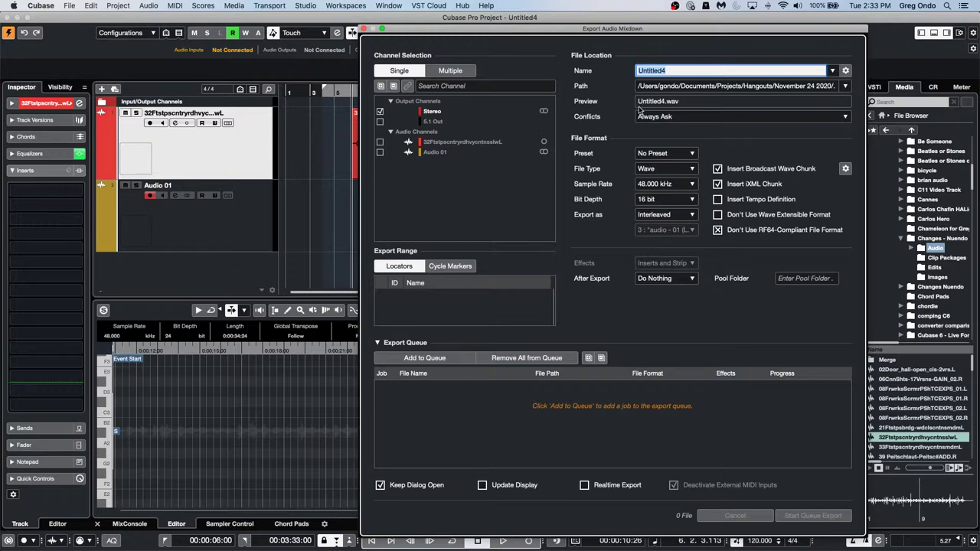
left_click(845, 86)
left_click(864, 97)
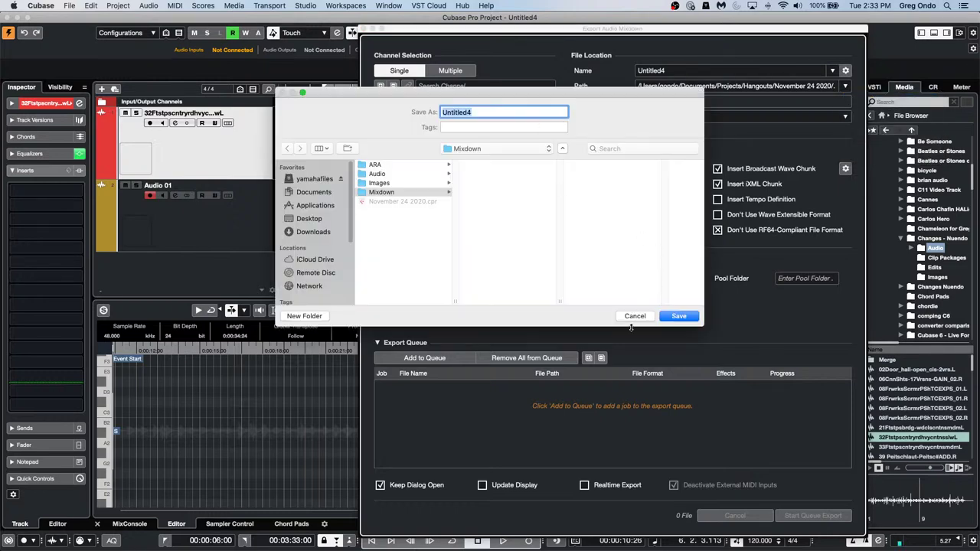
left_click(635, 317)
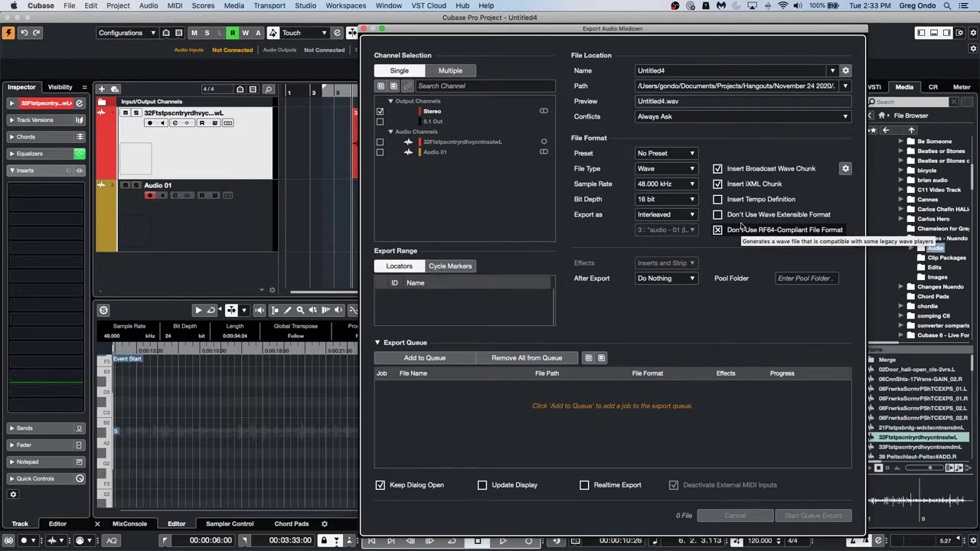
left_click(846, 87)
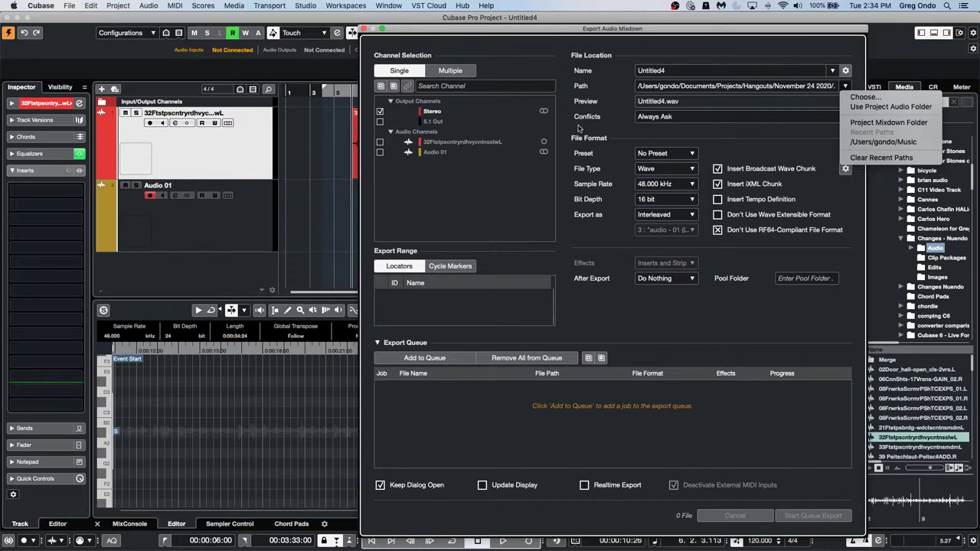
left_click(364, 29)
left_click(364, 29)
Trim the end of the audio event on the first track to about bar 16
left_click(529, 166)
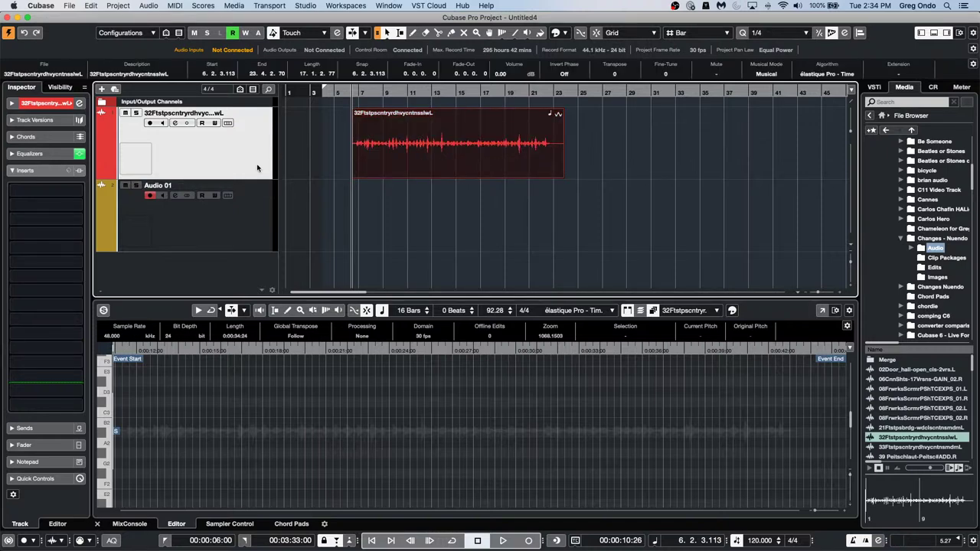
mouse_move(563, 179)
mouse_move(563, 178)
left_mouse_down()
mouse_move(477, 176)
mouse_move(479, 166)
left_mouse_up()
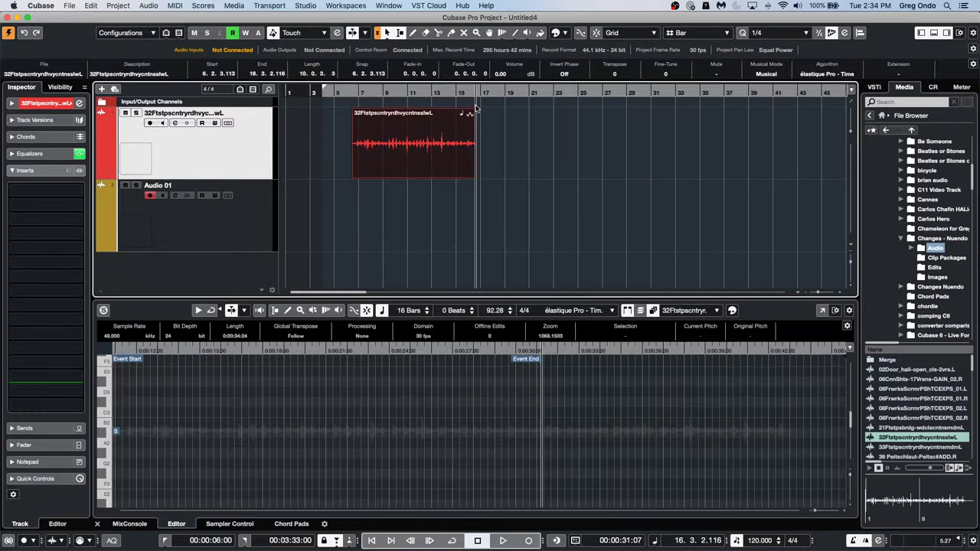
Try a fade-out about 7 bars long on the shortened audio event and undo it
left_click_drag(472, 111, 397, 110)
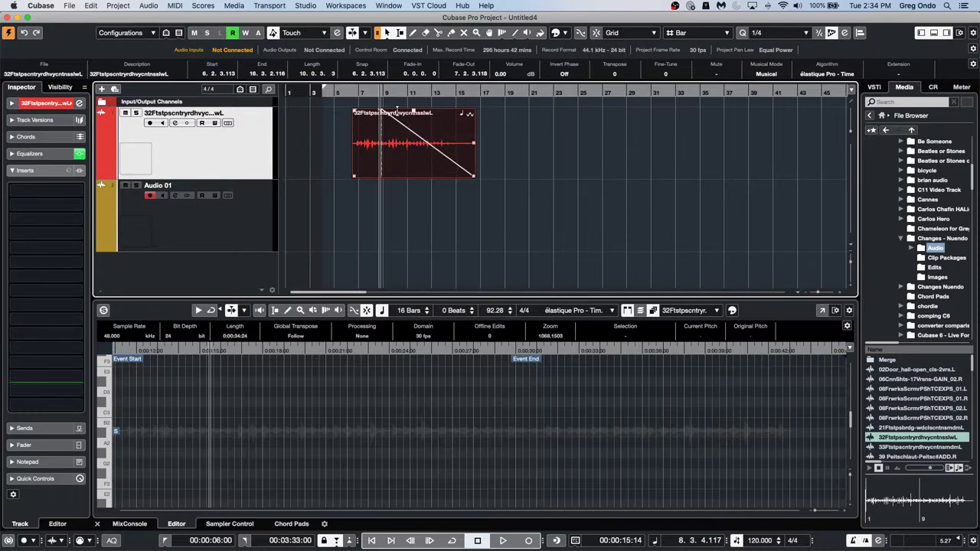
left_click(415, 111)
key("super+z")
key("shift+super+z")
key("super+z")
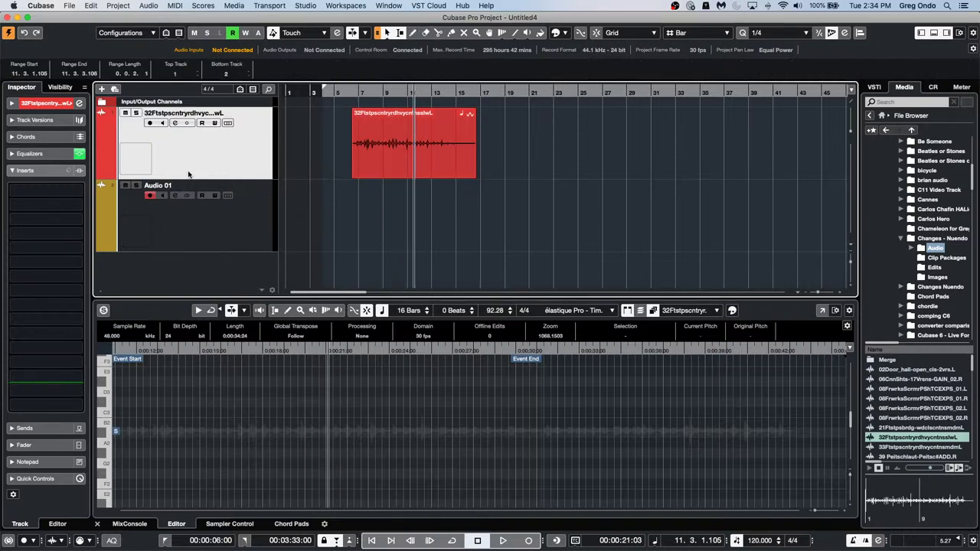
Set the first audio track's record folder to a new folder named "december 1 2020" inside Hangouts
right_click(210, 142)
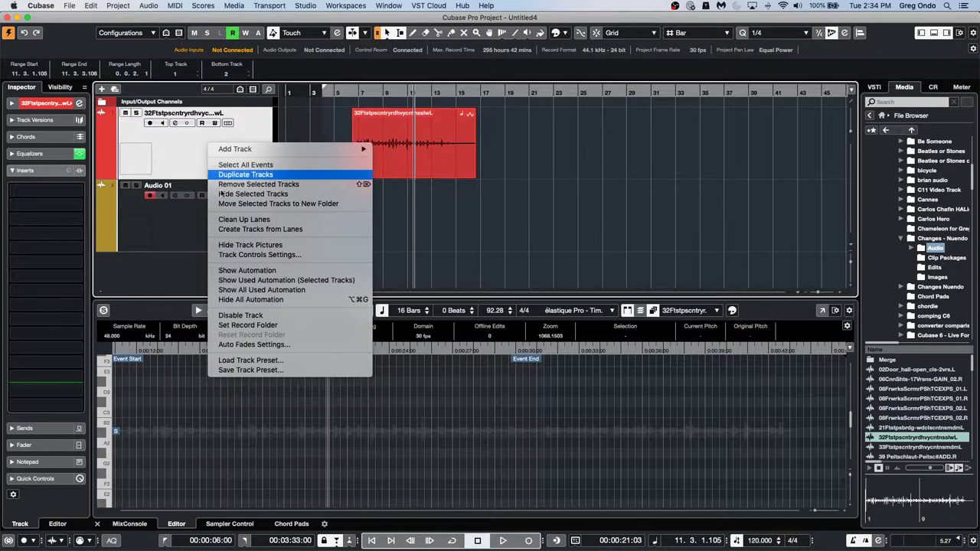
left_click(300, 326)
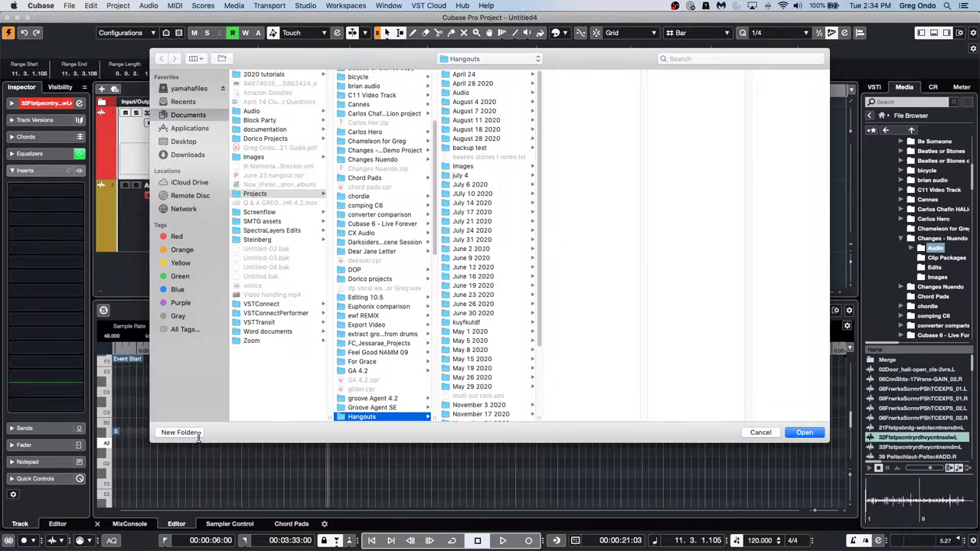
left_click(181, 432)
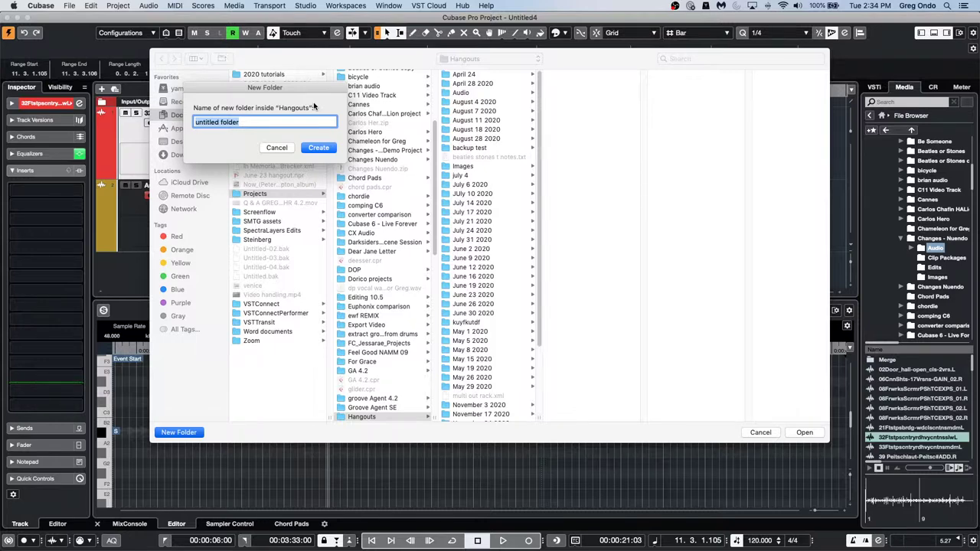
triple_click(266, 122)
type("ecember 1 2020")
key("Return")
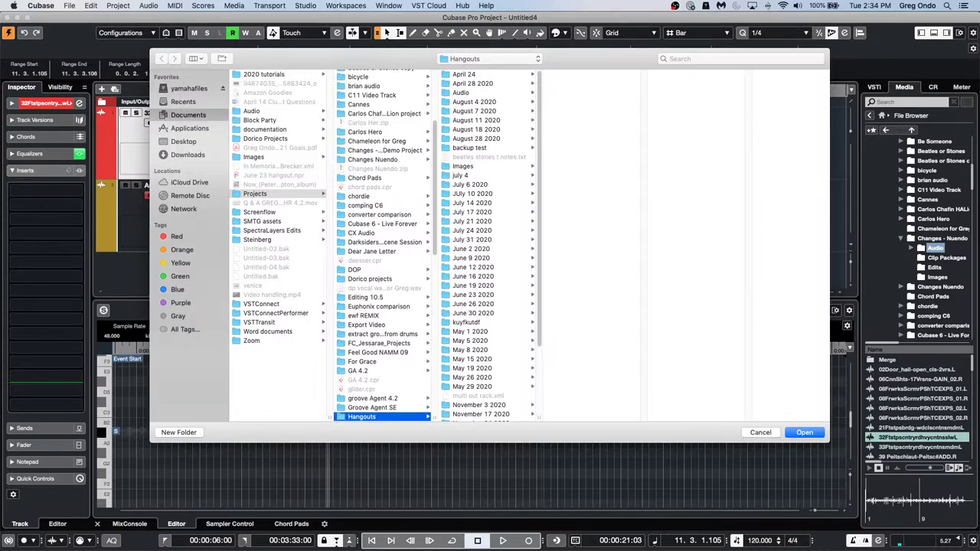
left_click(804, 433)
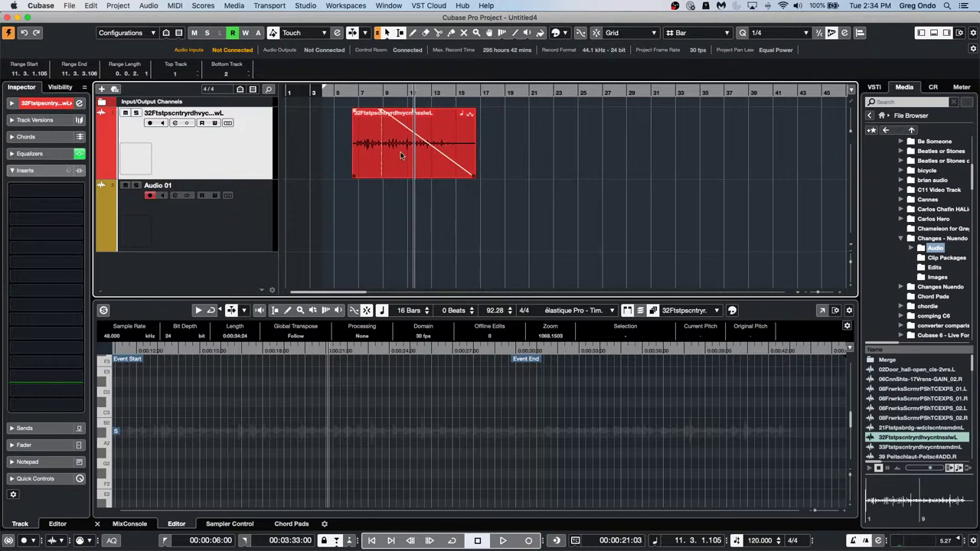
Bounce the audio event on the first track and replace the original event with the bounced version
left_click(400, 156)
left_click(203, 5)
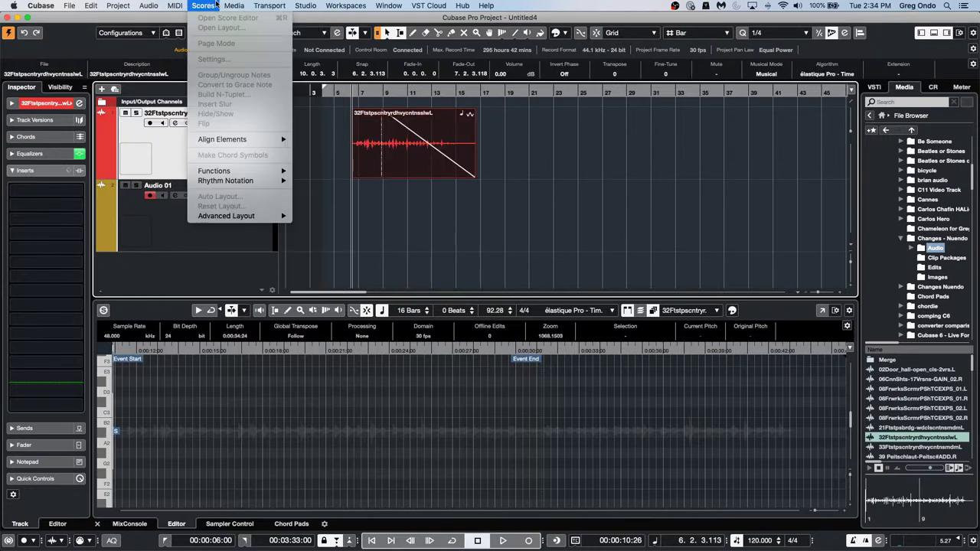
mouse_move(176, 6)
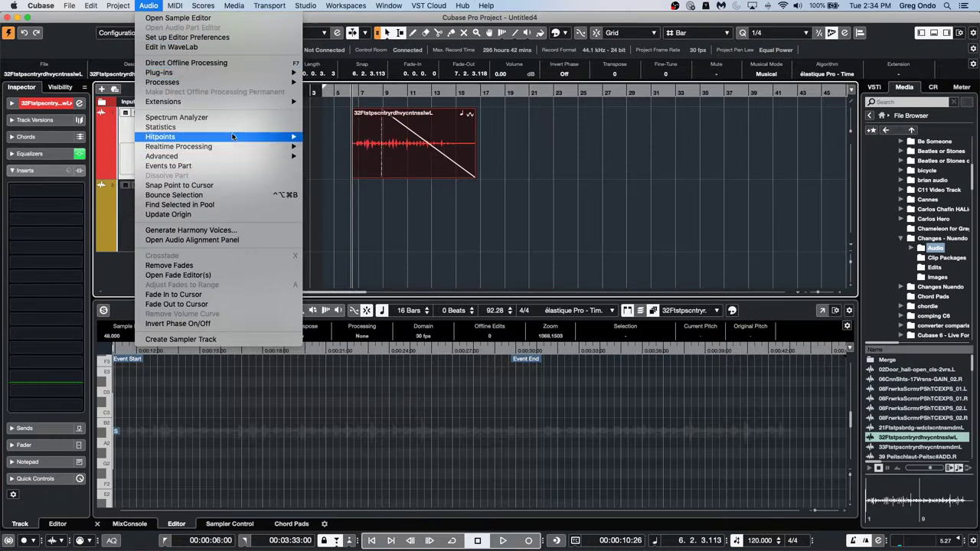
left_click(234, 196)
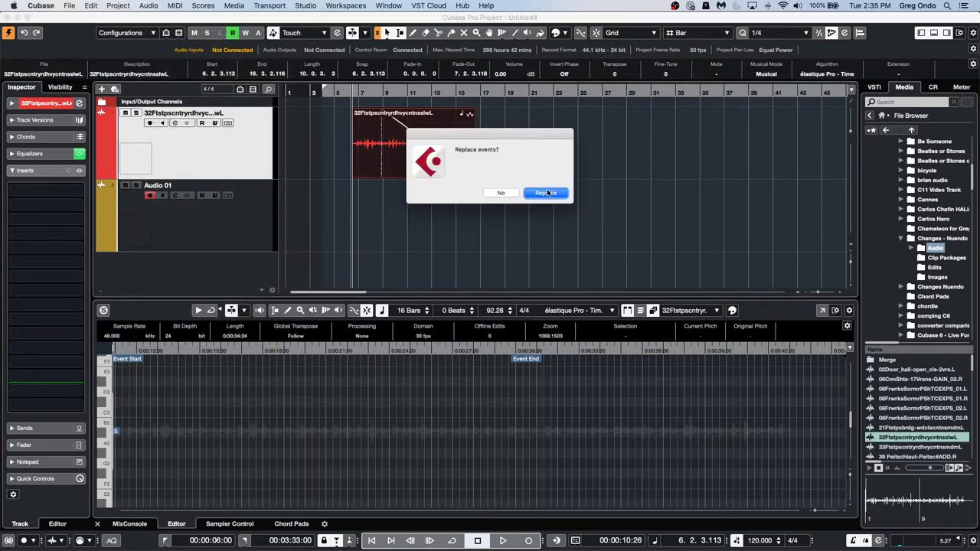
left_click(547, 193)
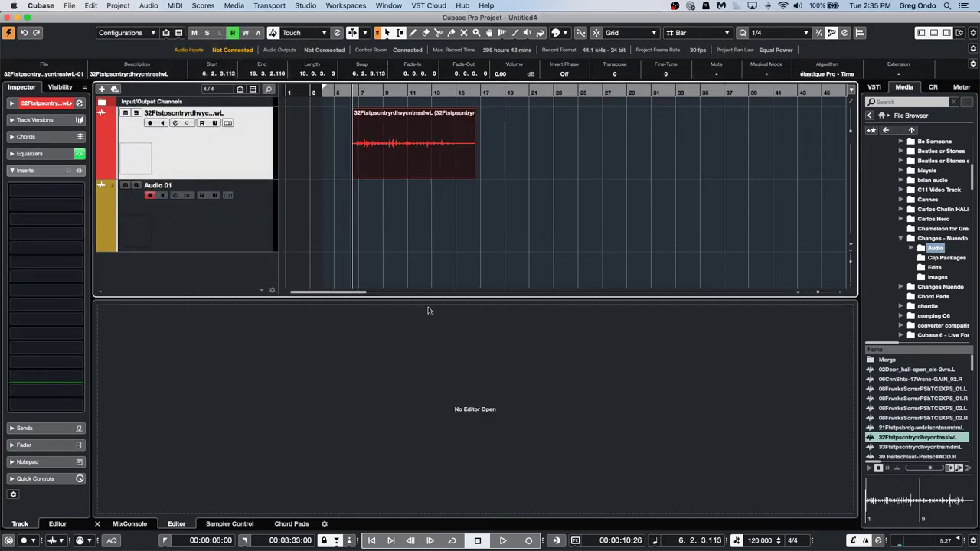
Switch to Finder and check Documents, Projects, Hangouts, "december 1 2020" for the bounced audio file, closing the window when done
mouse_move(322, 549)
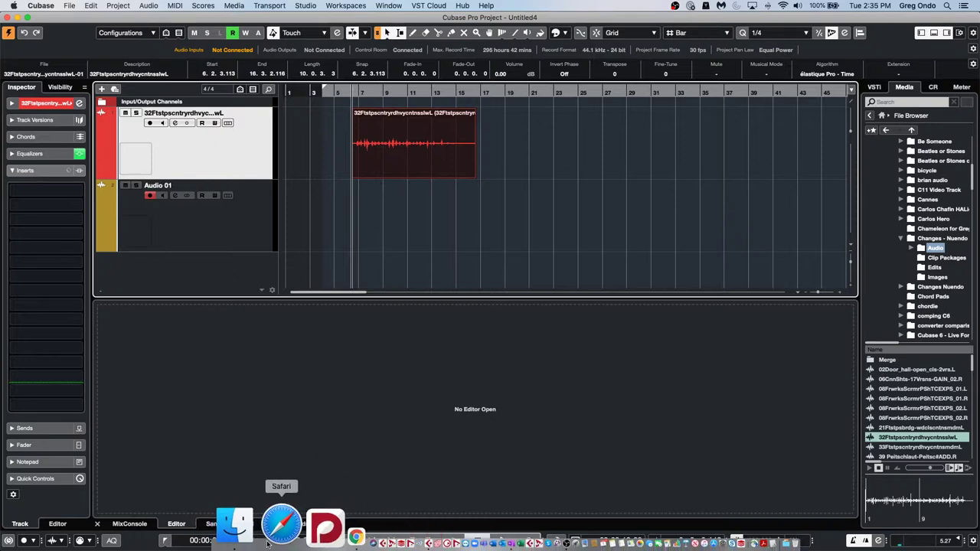
left_click(249, 534)
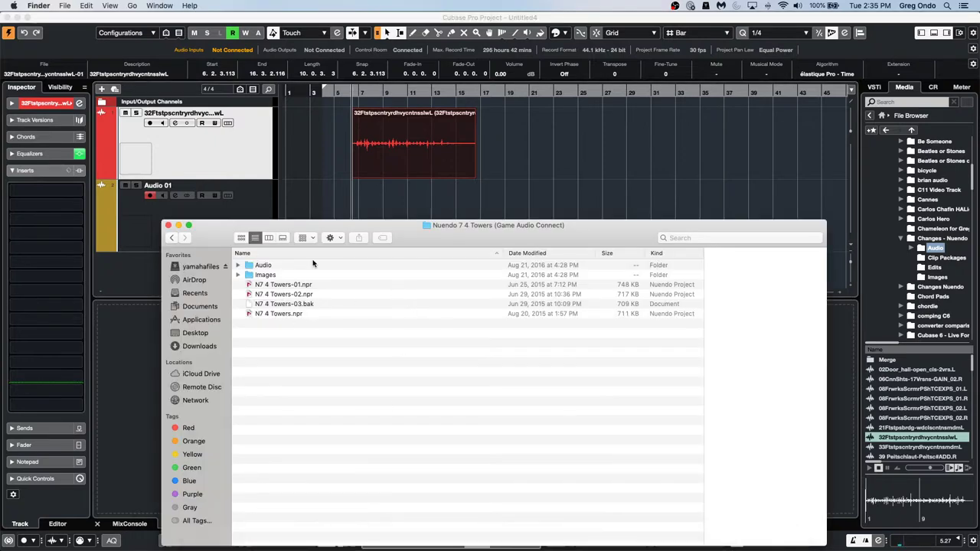
left_click(217, 308)
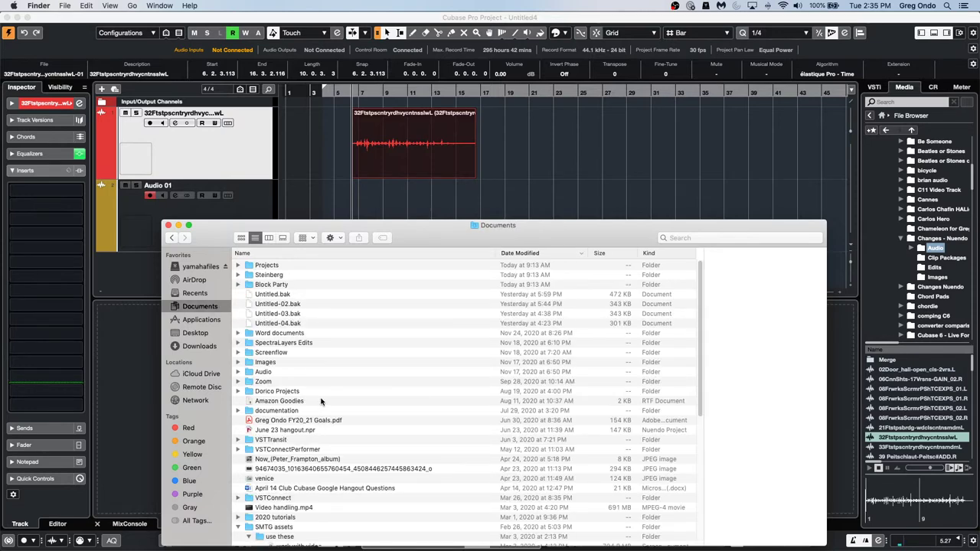
left_click(282, 267)
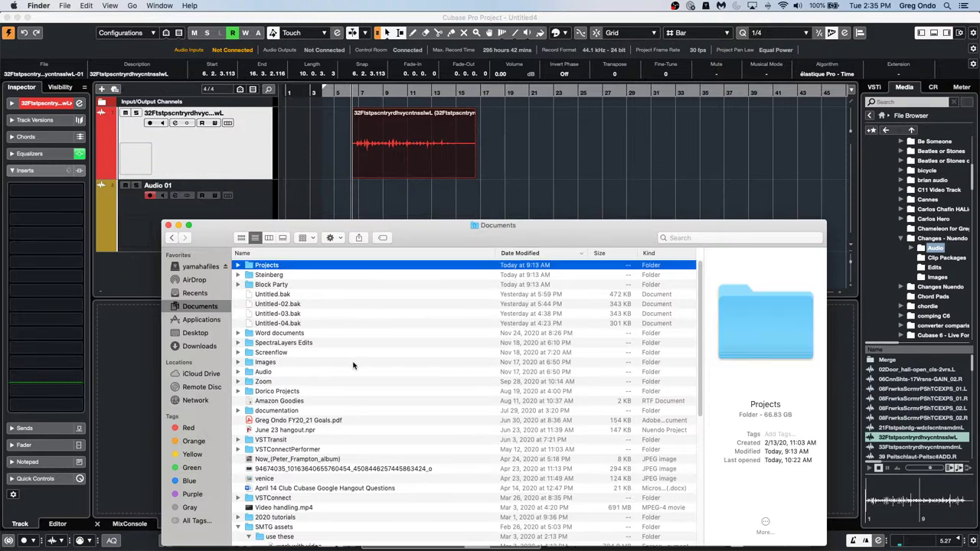
double_click(264, 268)
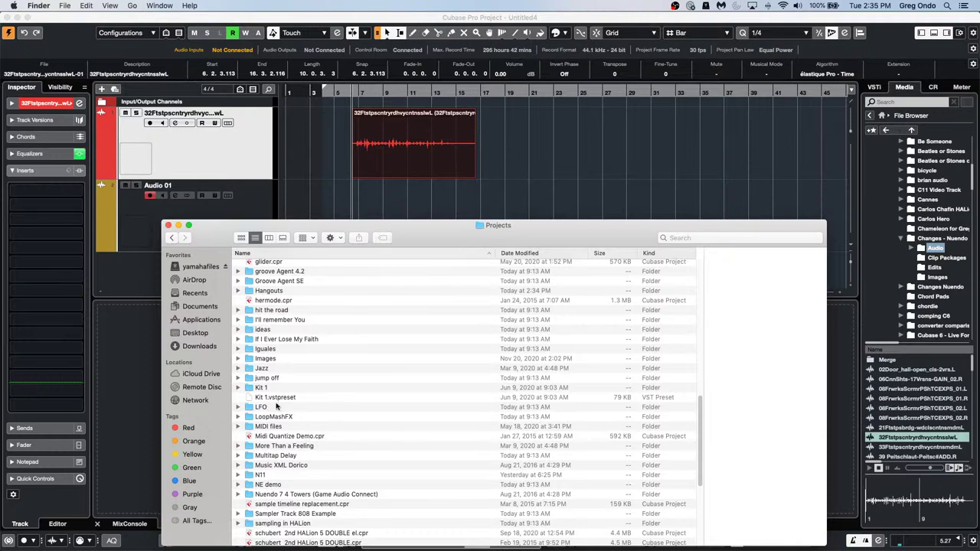
left_click(264, 291)
double_click(264, 291)
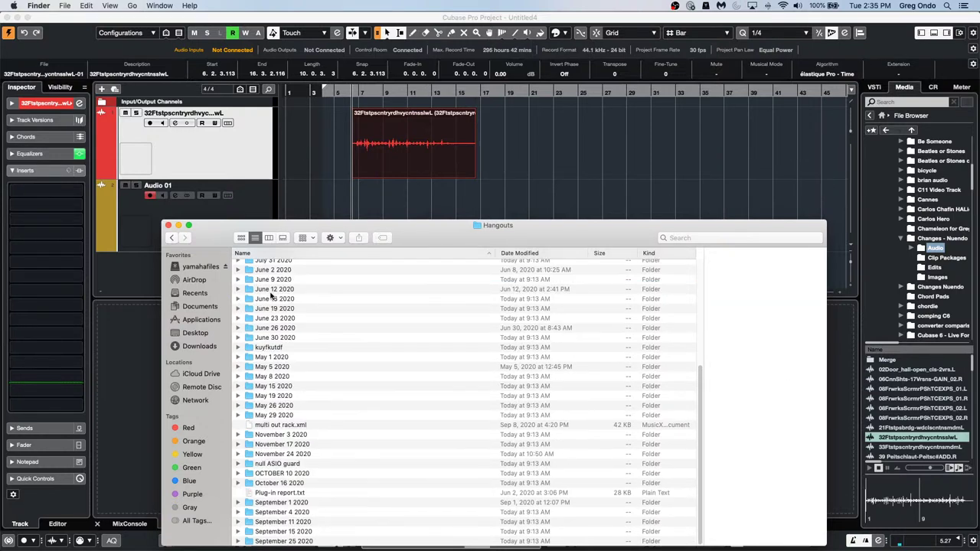
scroll(285, 313, "up", 5)
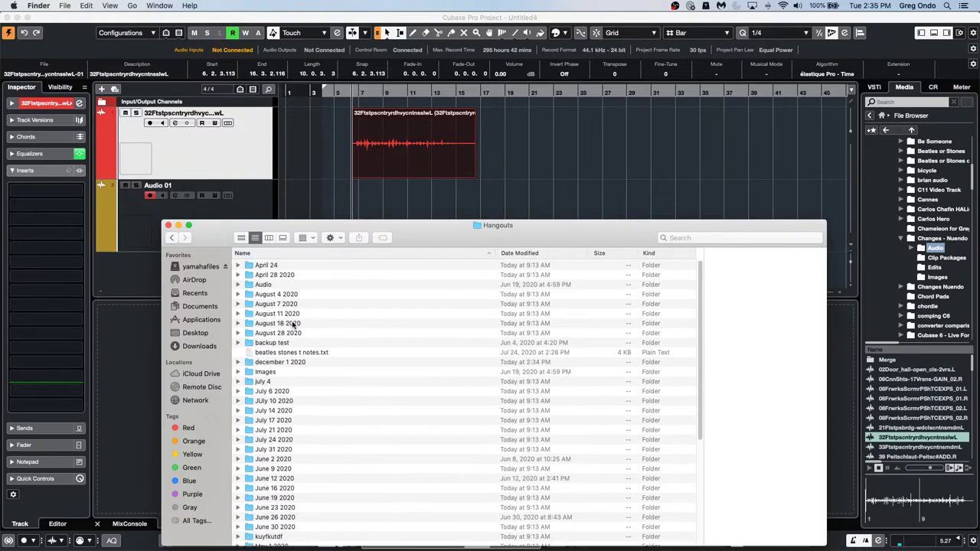
double_click(301, 363)
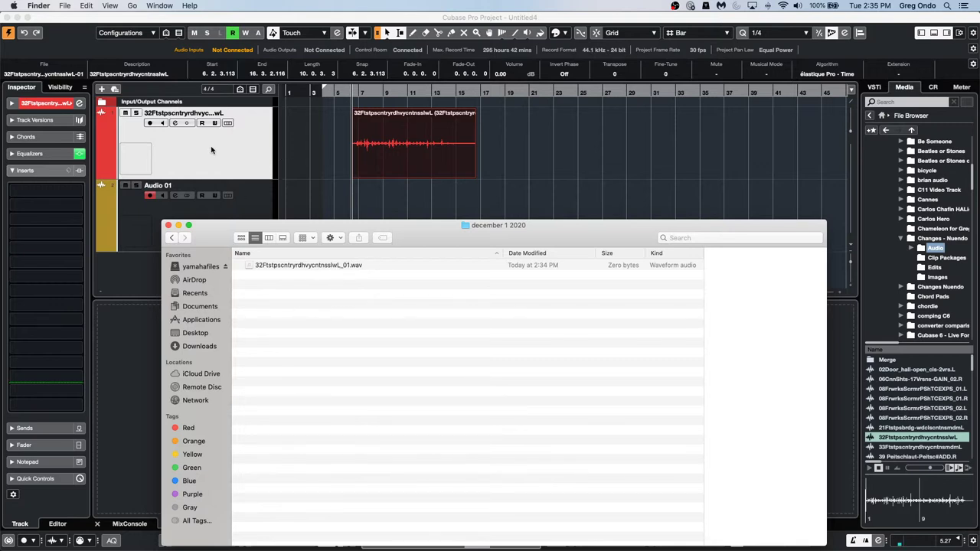
left_click(168, 225)
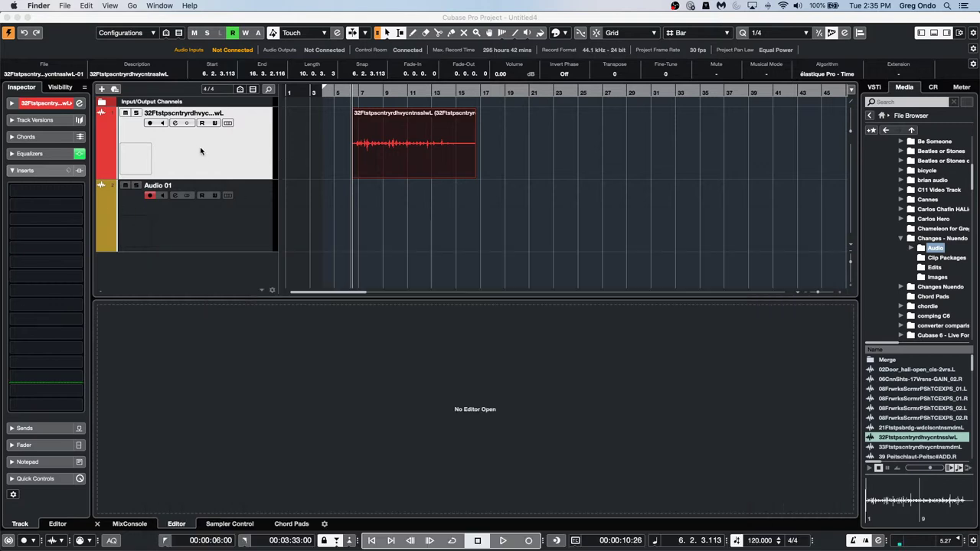
right_click(206, 156)
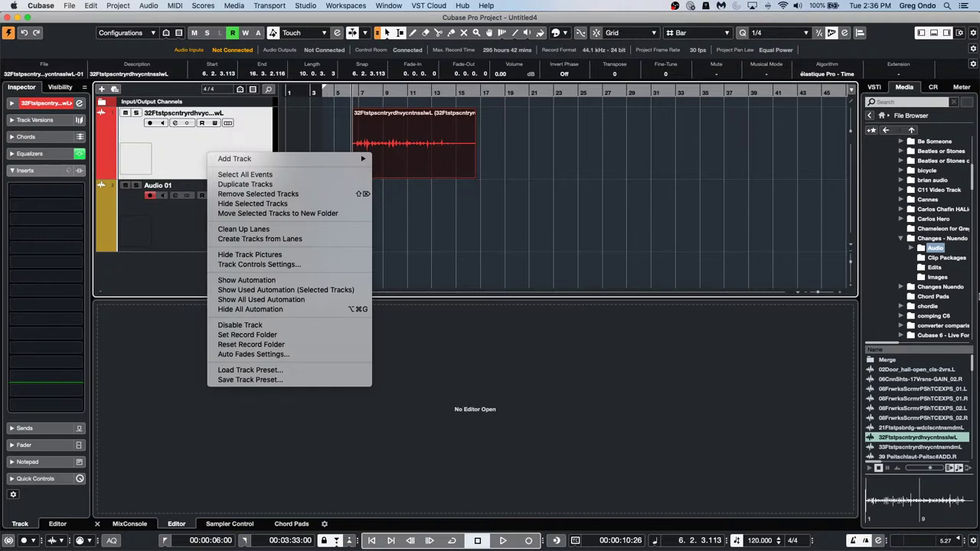
left_click(453, 137)
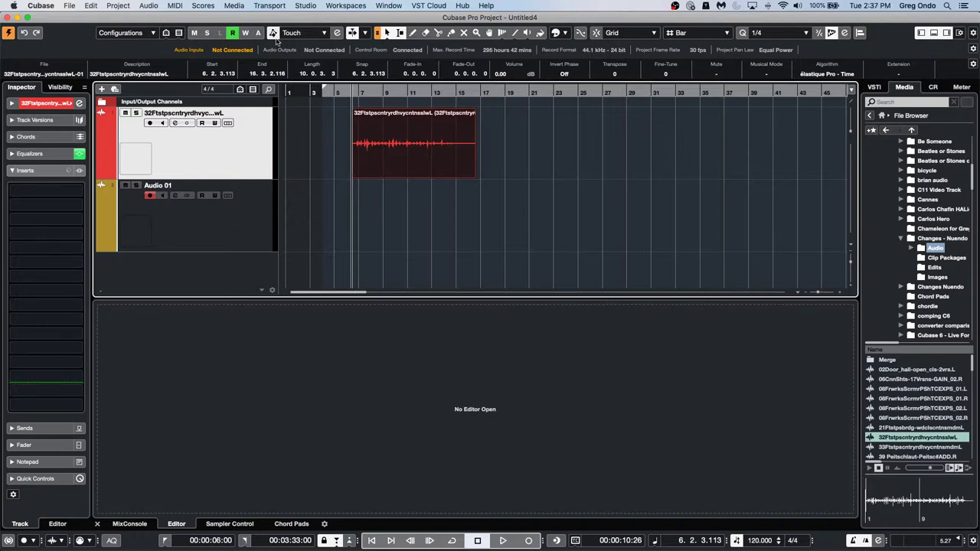
In the External FX audio connections, assign Send Bus 1 of la2a to the Steinberg UR24C audio device
left_click(305, 6)
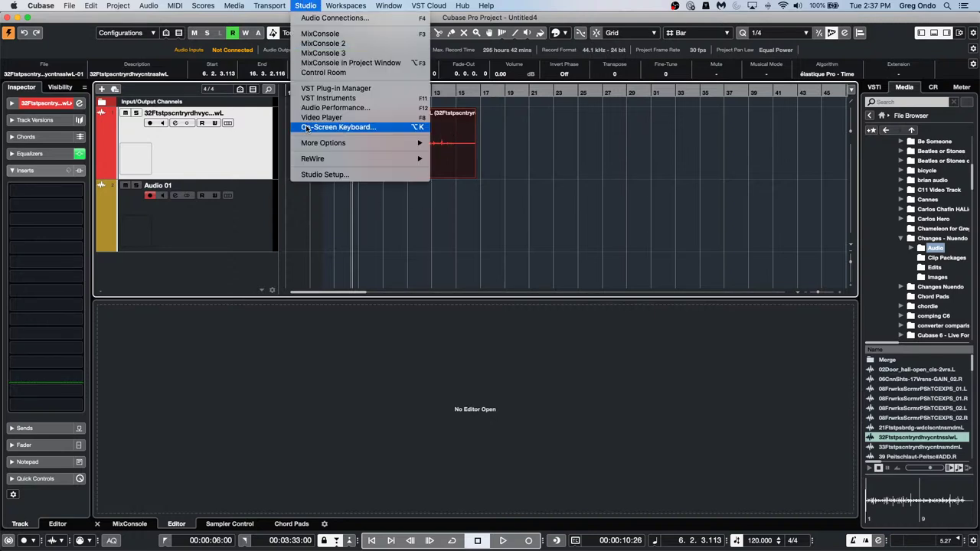
left_click(317, 18)
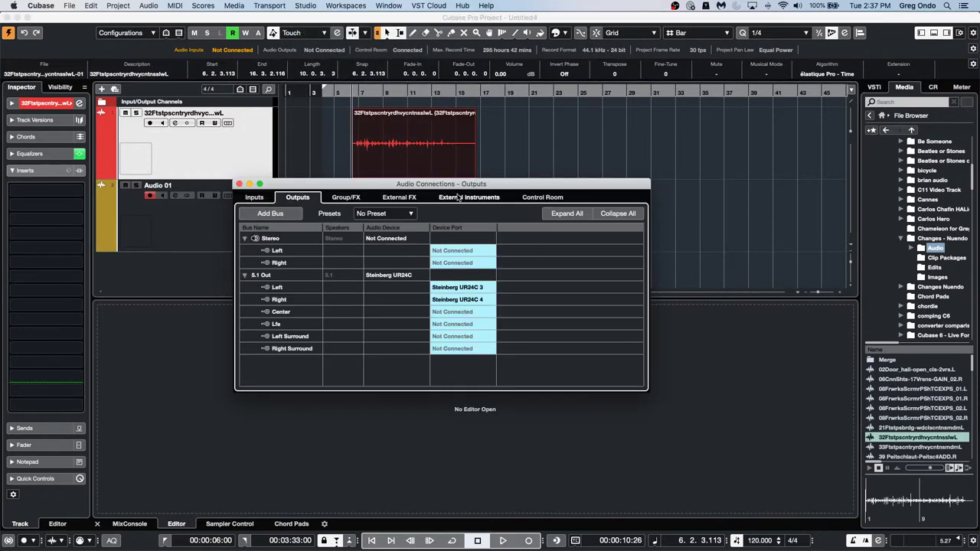
left_click(406, 199)
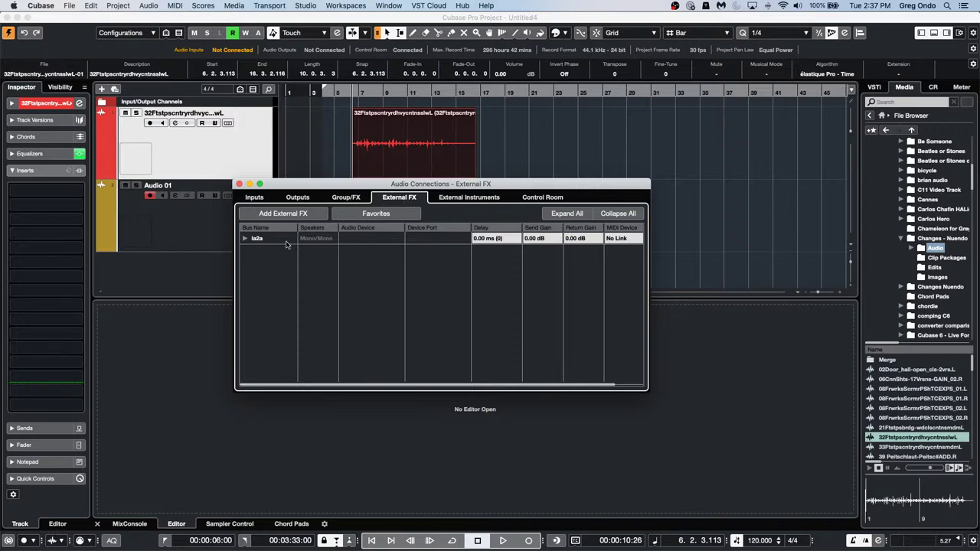
left_click(245, 239)
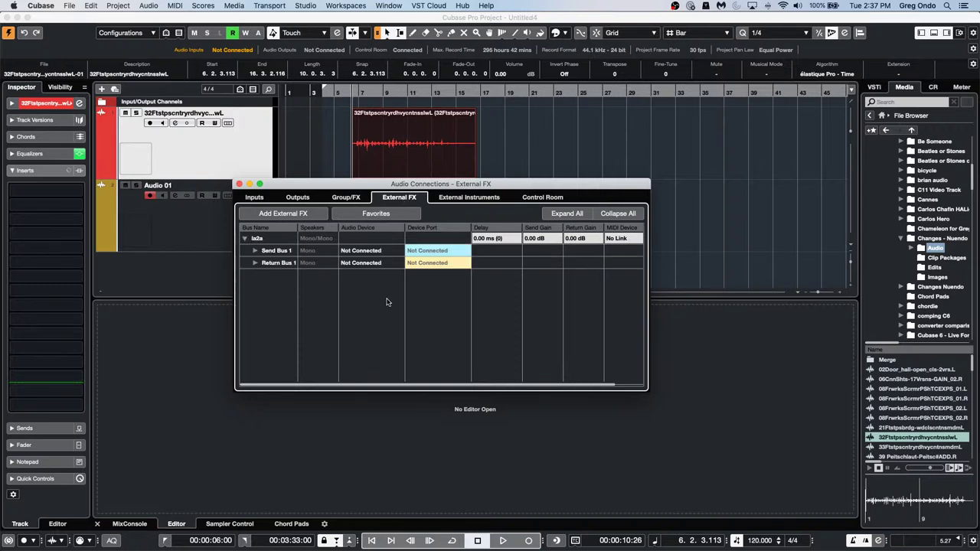
left_click(365, 252)
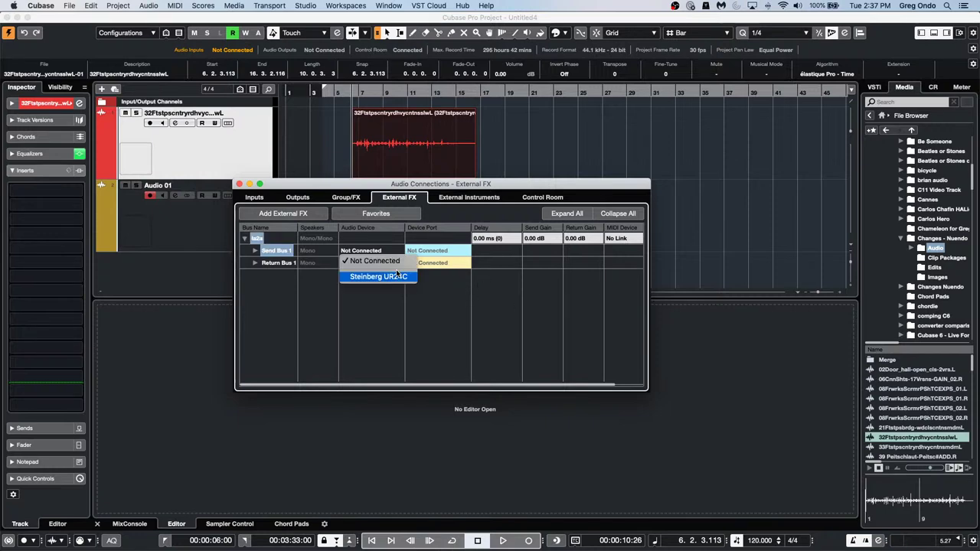
left_click(380, 278)
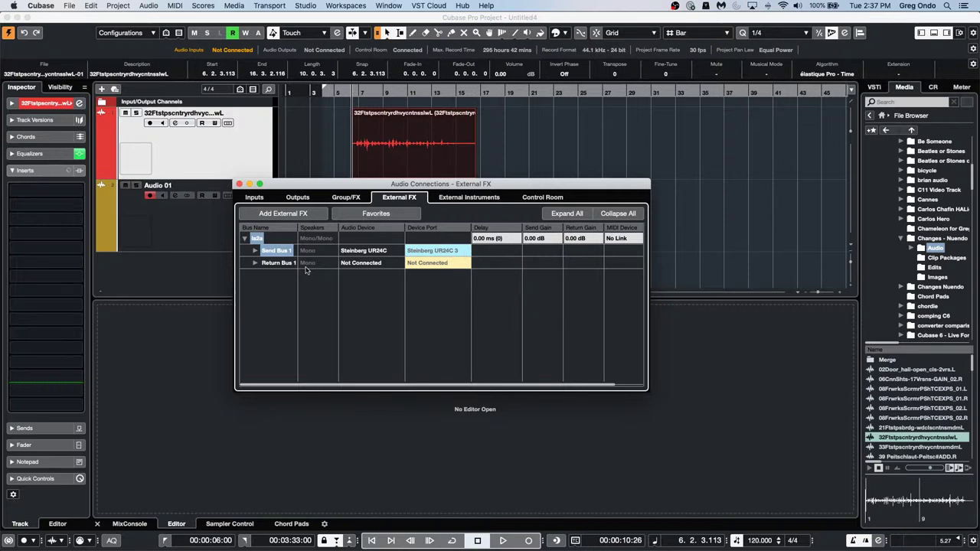
Assign the mono return of la2a's Return Bus 1 to Steinberg UR24C L and close the audio connections
left_click(255, 250)
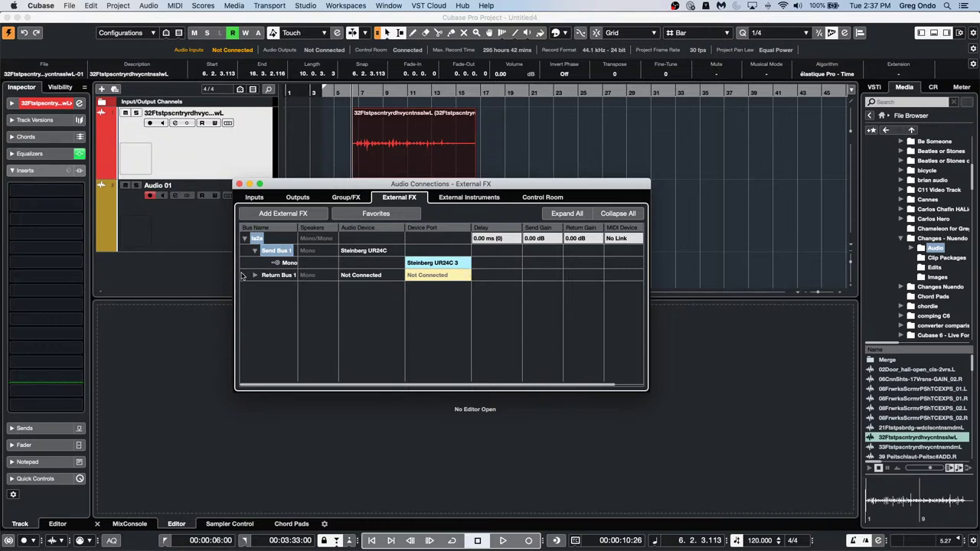
left_click(254, 275)
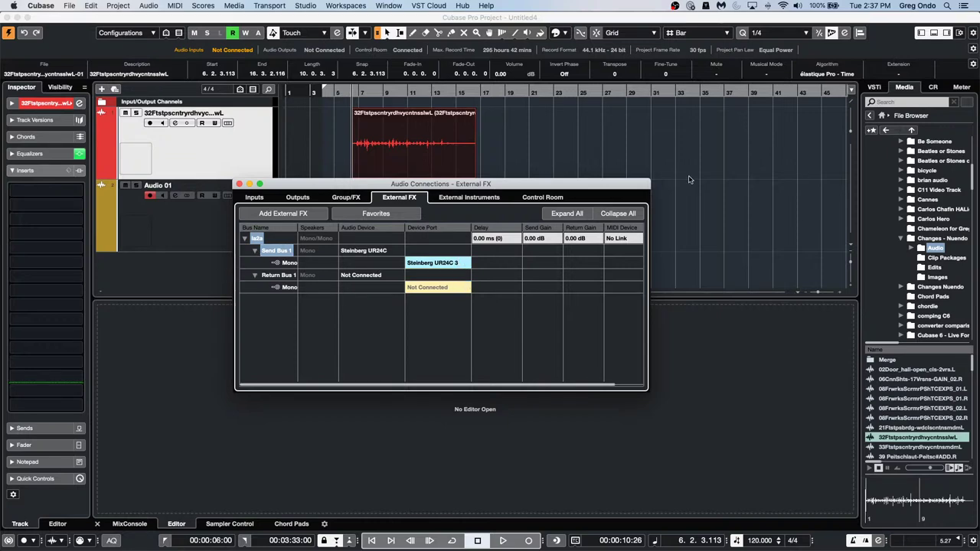
left_click(432, 288)
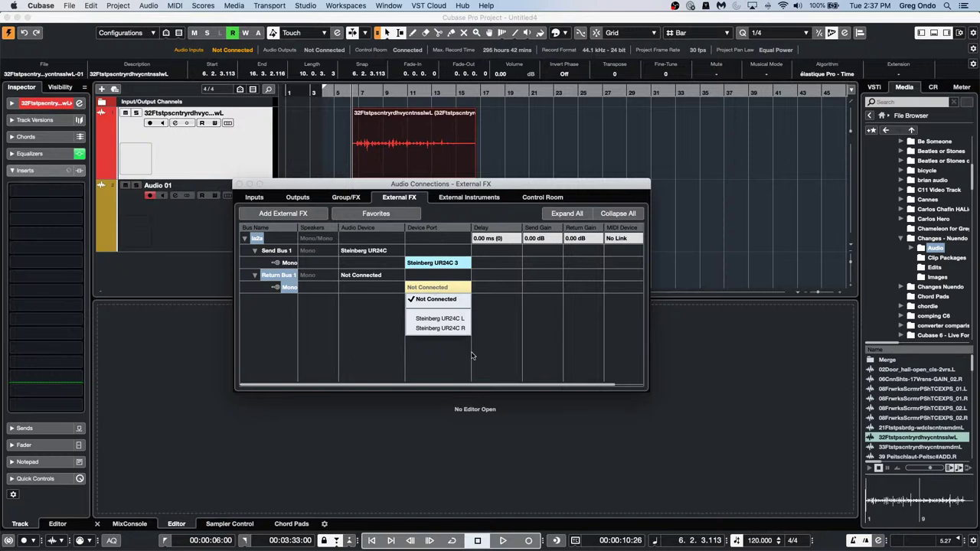
left_click(467, 319)
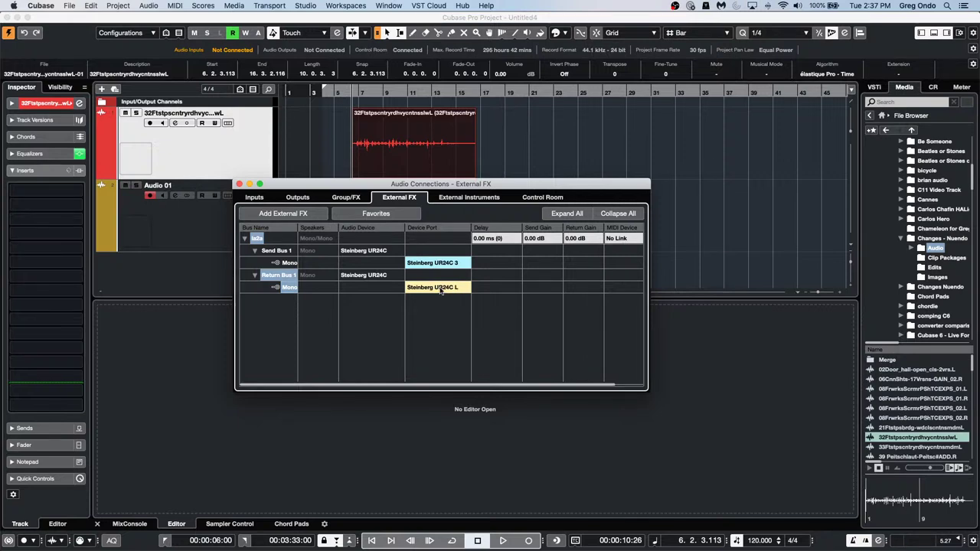
left_click(418, 167)
left_click(565, 151)
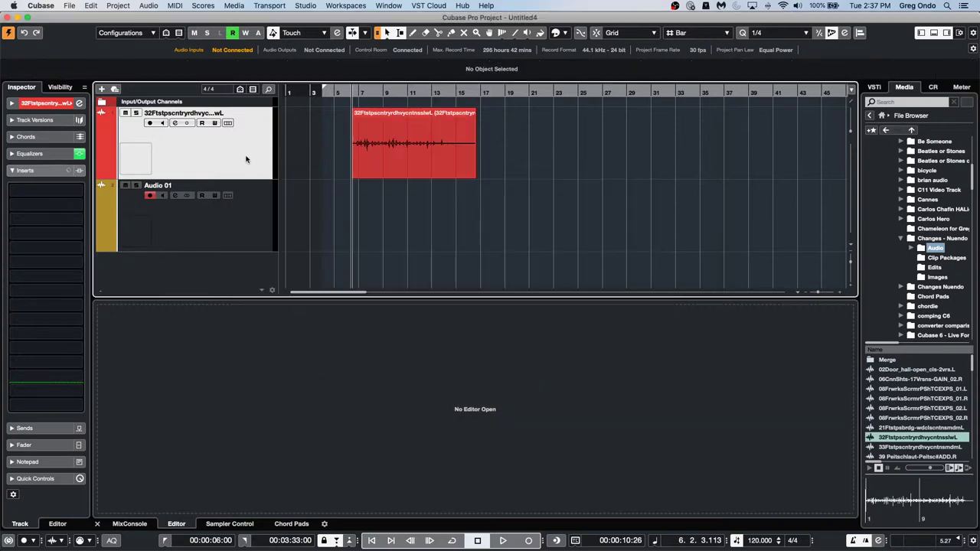
Insert the external plug-in la2a in the first audio track's first insert slot and measure its loop delay
left_click(52, 189)
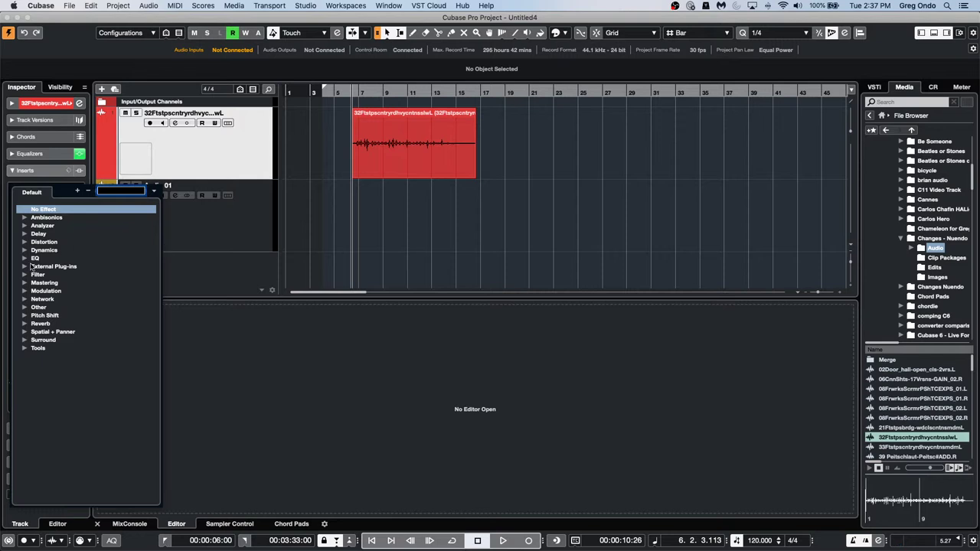
left_click(25, 267)
left_click(49, 275)
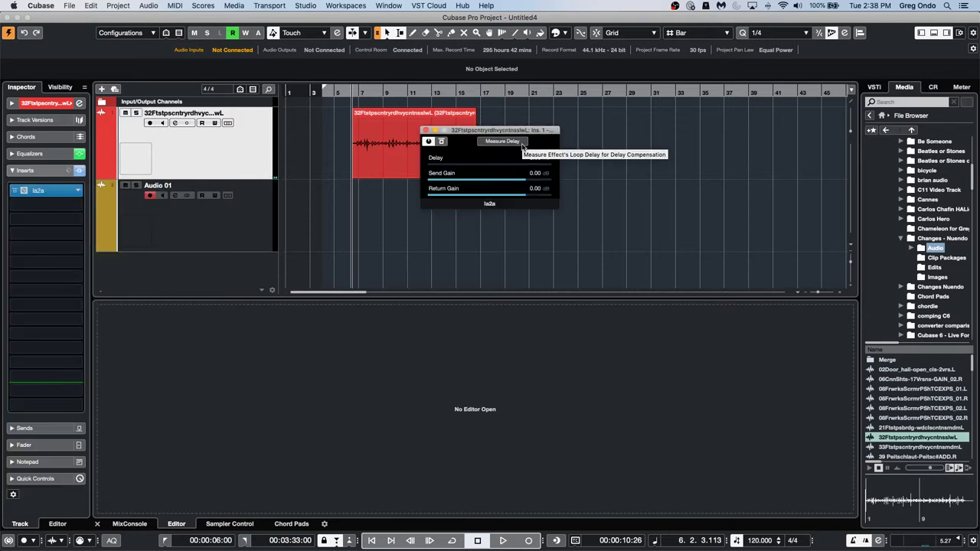
left_click(523, 142)
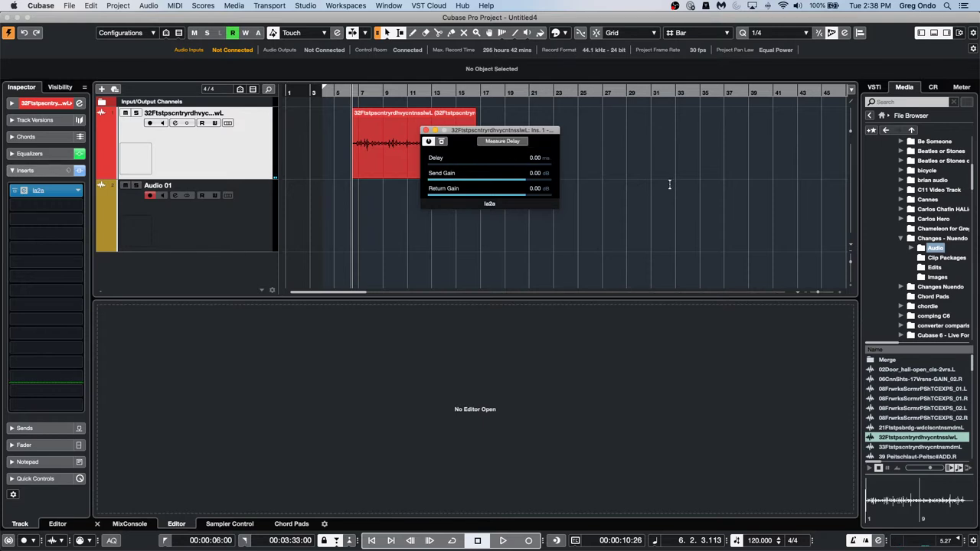
Review the Steinberg UR24C ports and latency in Studio Setup, cancel without changes, and close the la2a plug-in window
left_click(304, 6)
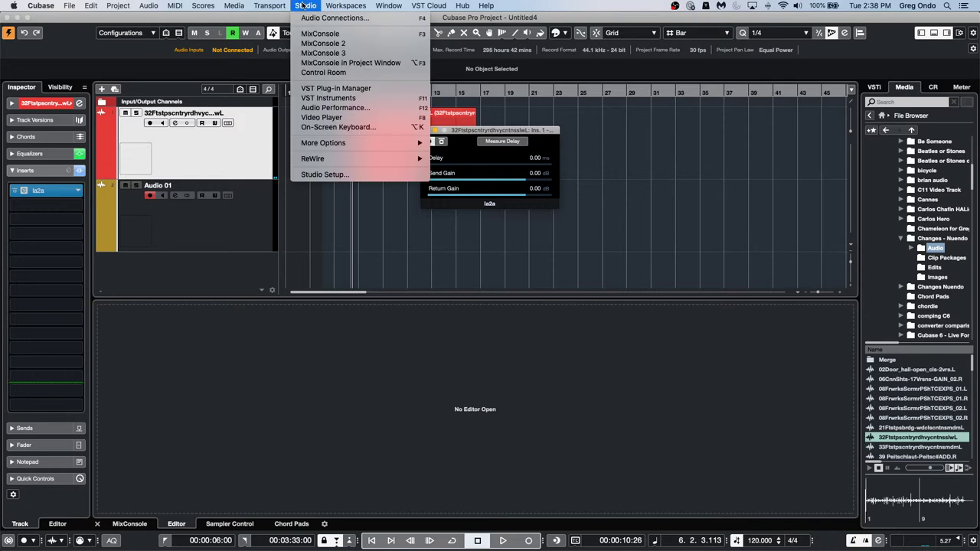
left_click(362, 175)
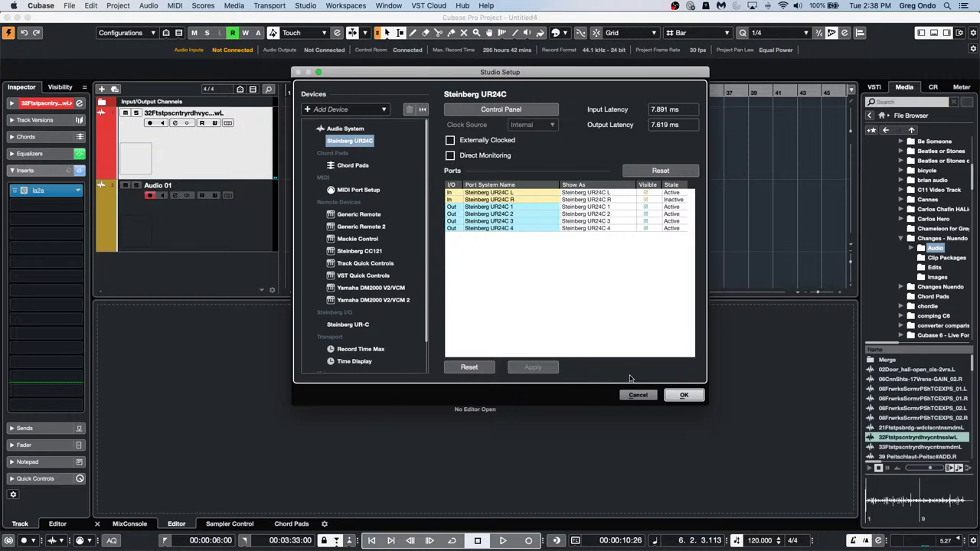
left_click(646, 397)
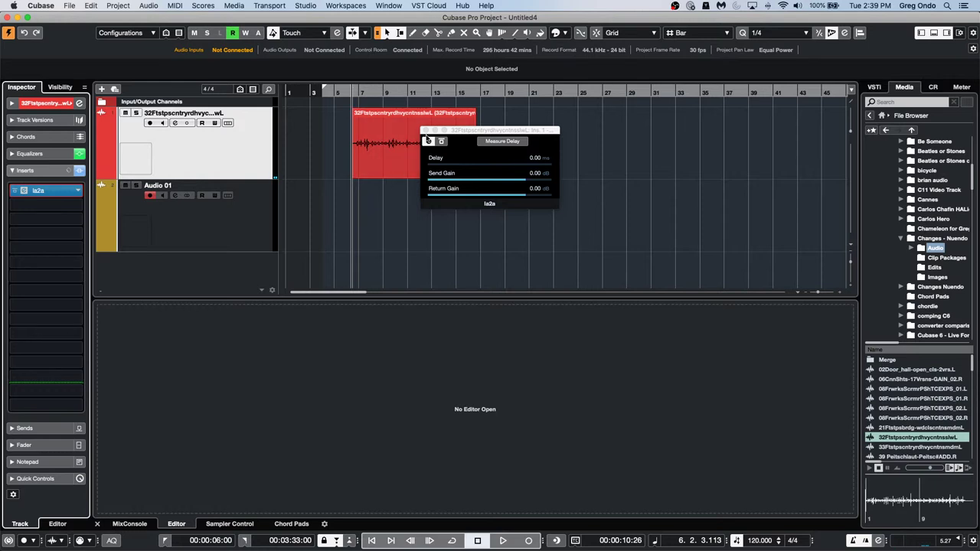
left_click(426, 130)
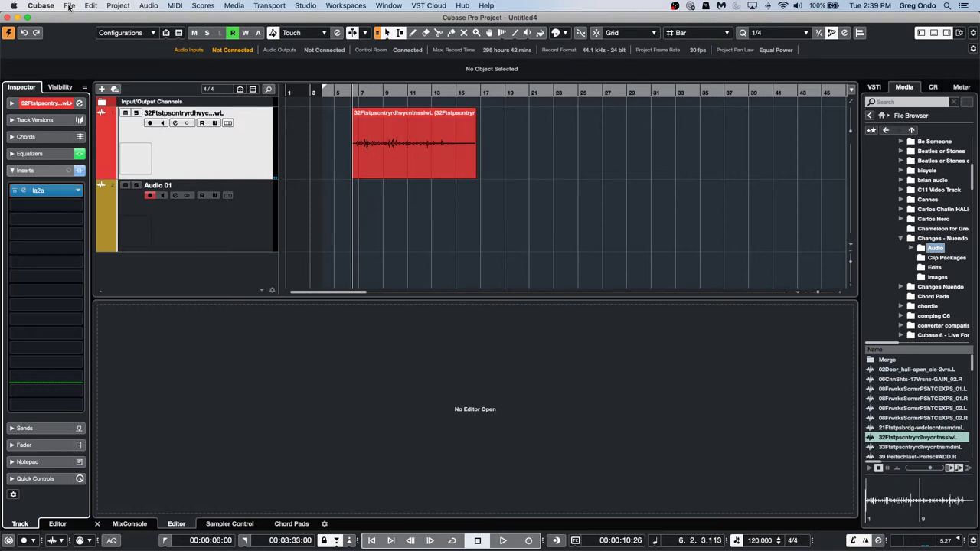
Open the recent project Amos Moses - GO.cpr
left_click(70, 7)
mouse_move(106, 199)
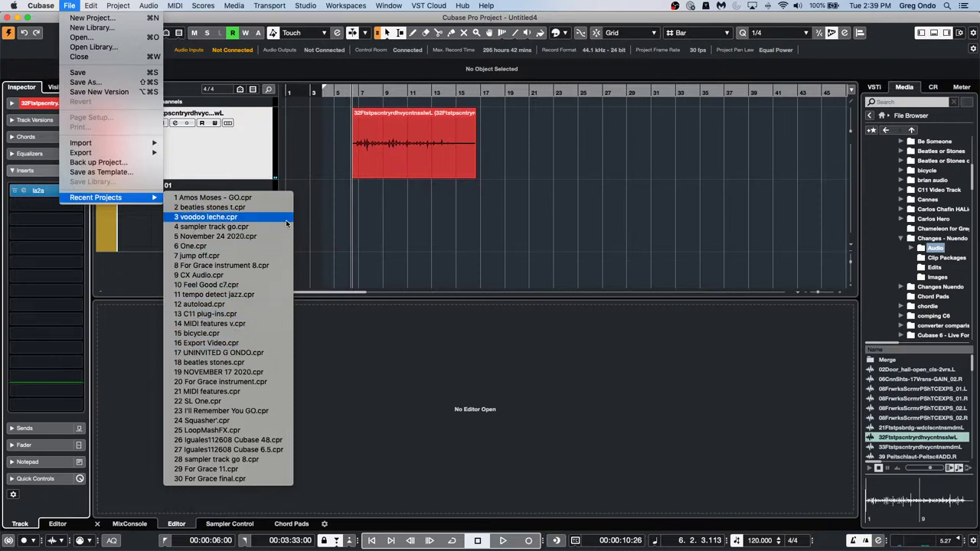
left_click(281, 200)
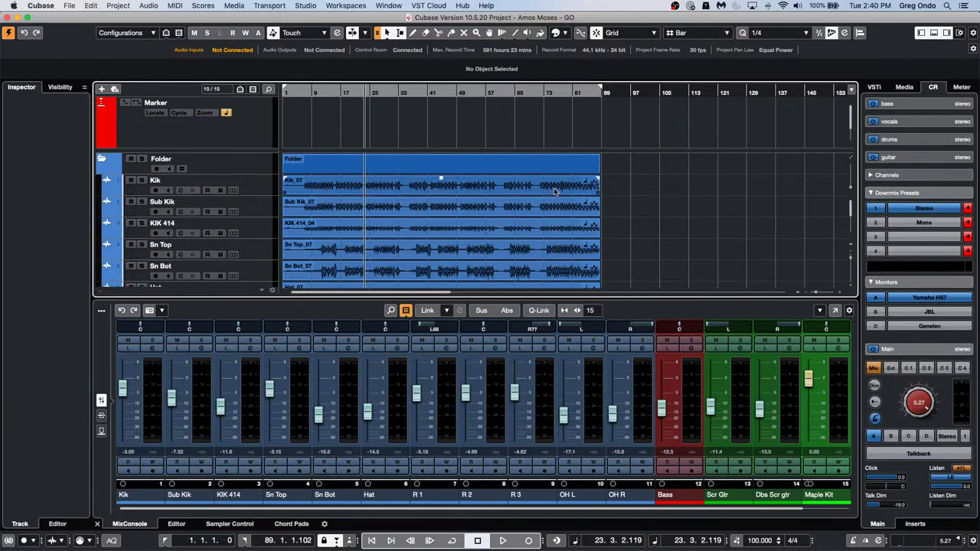
Enlarge the track area, select the Kik track, and play from bar 7 with the Control Room level lowered to -4.24
left_click(306, 95)
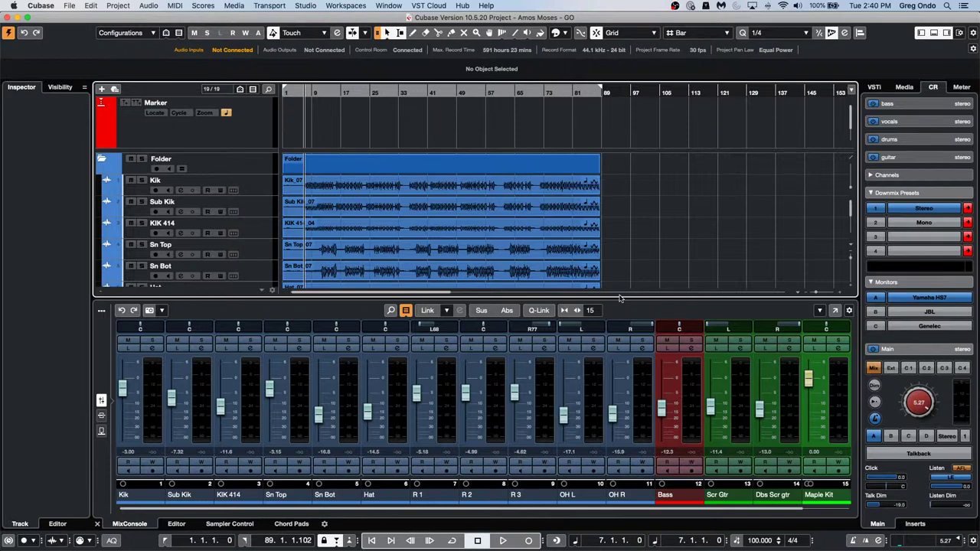
left_click_drag(619, 299, 620, 332)
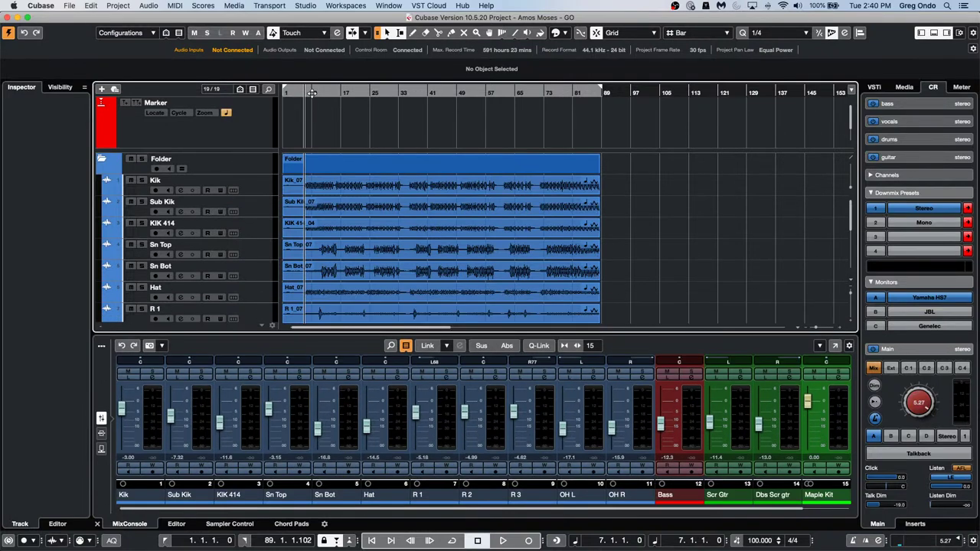
scroll(686, 271, "down", 1)
scroll(686, 272, "up", 1)
left_click(252, 186)
key("space")
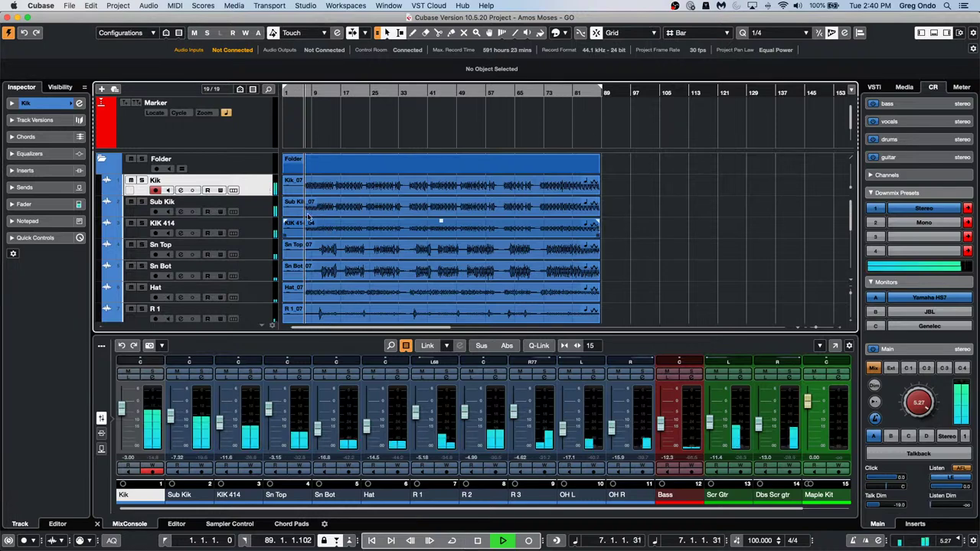
mouse_move(922, 389)
left_mouse_down()
mouse_move(929, 397)
mouse_move(920, 406)
left_mouse_up()
key("space")
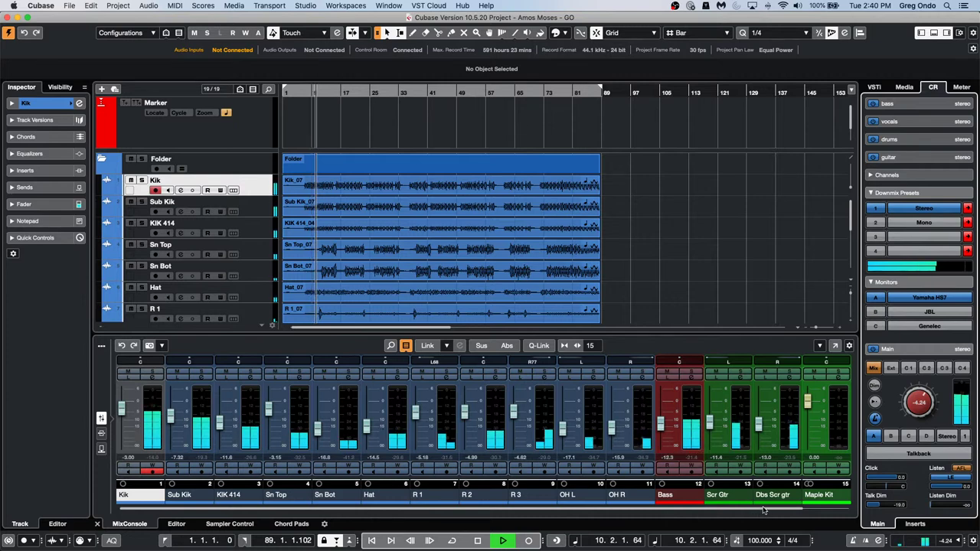
Examine the Stereo Out channel strip and its compressor during playback, close the channel settings and stop playback
left_click(823, 508)
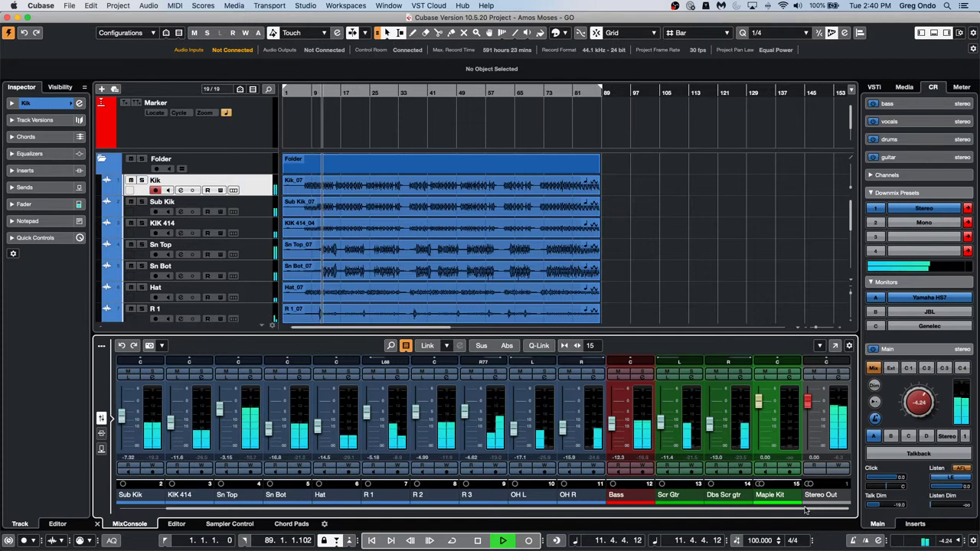
left_click_drag(824, 508, 750, 509)
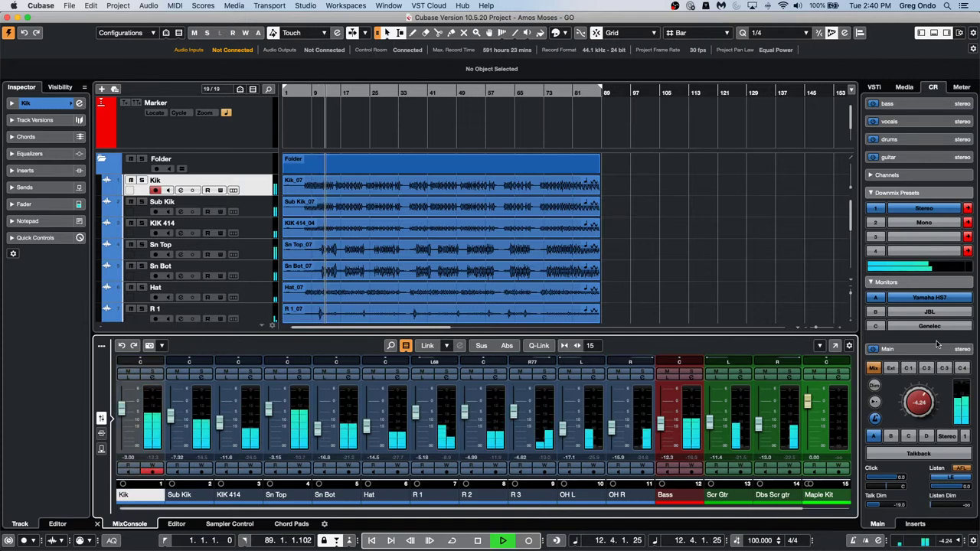
left_click_drag(793, 516, 804, 515)
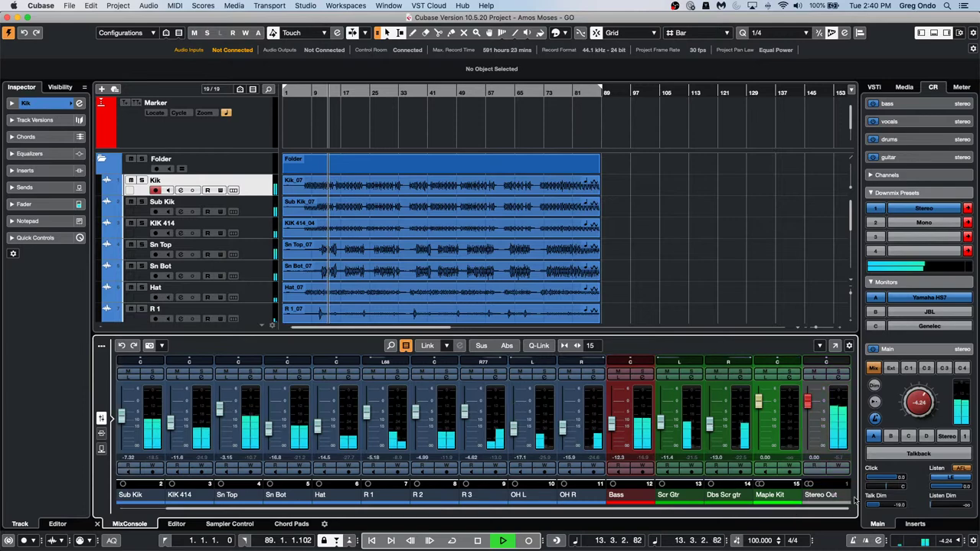
left_click(848, 382)
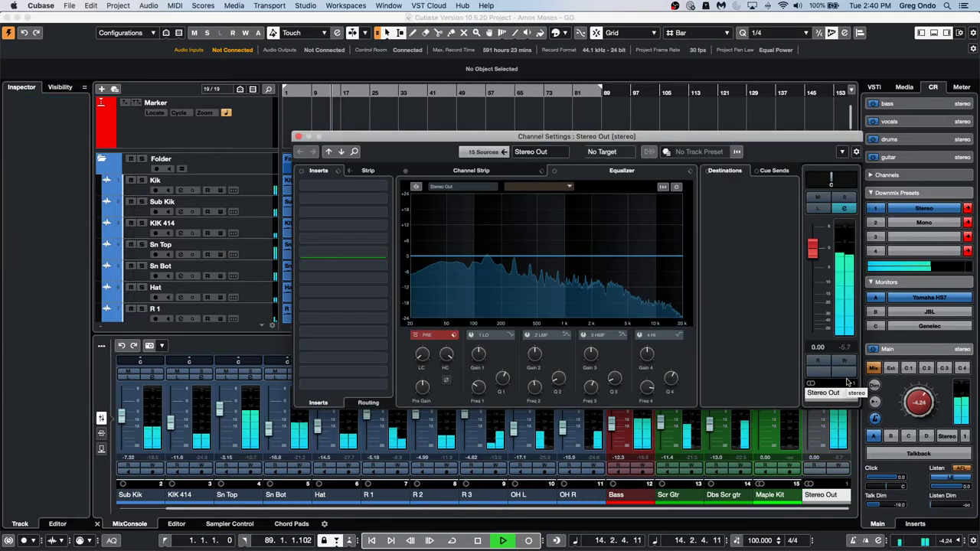
left_click(463, 170)
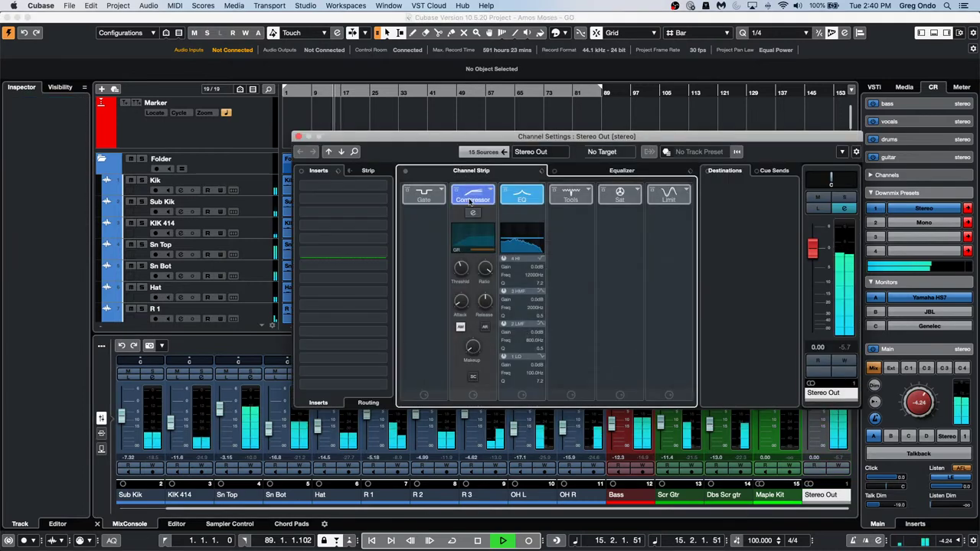
left_click(473, 212)
left_click(405, 188)
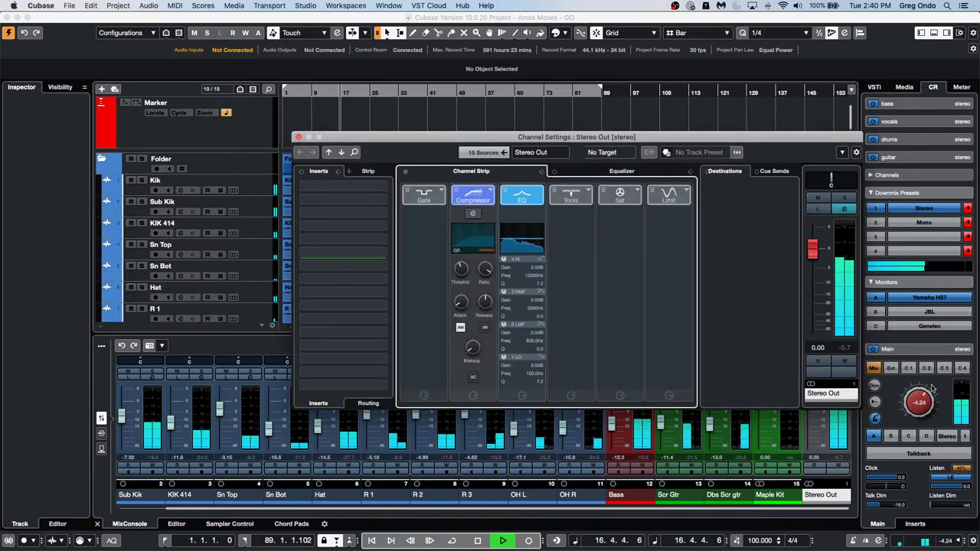
key("Escape")
key("space")
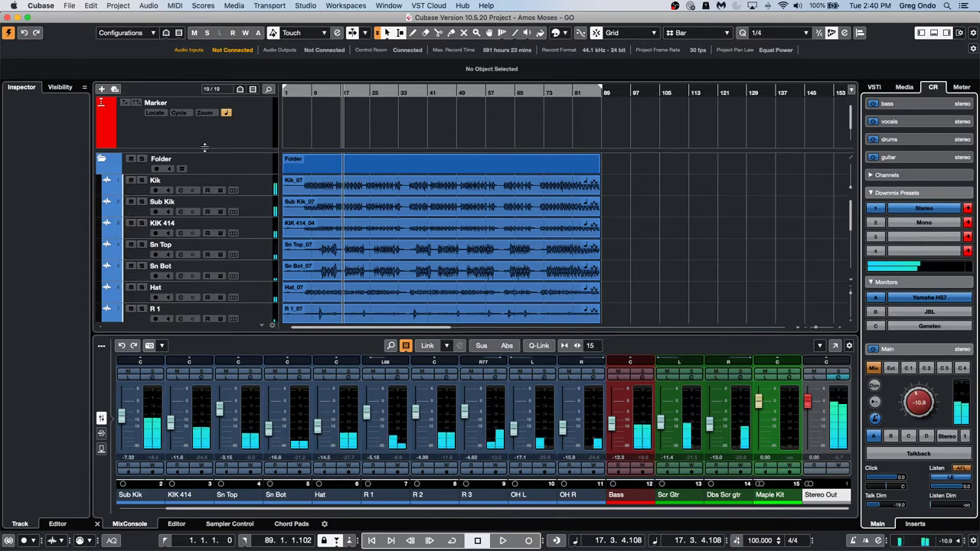
Open the Kik_07 event for sample editing and display its hitpoint settings
left_click(264, 188)
double_click(338, 193)
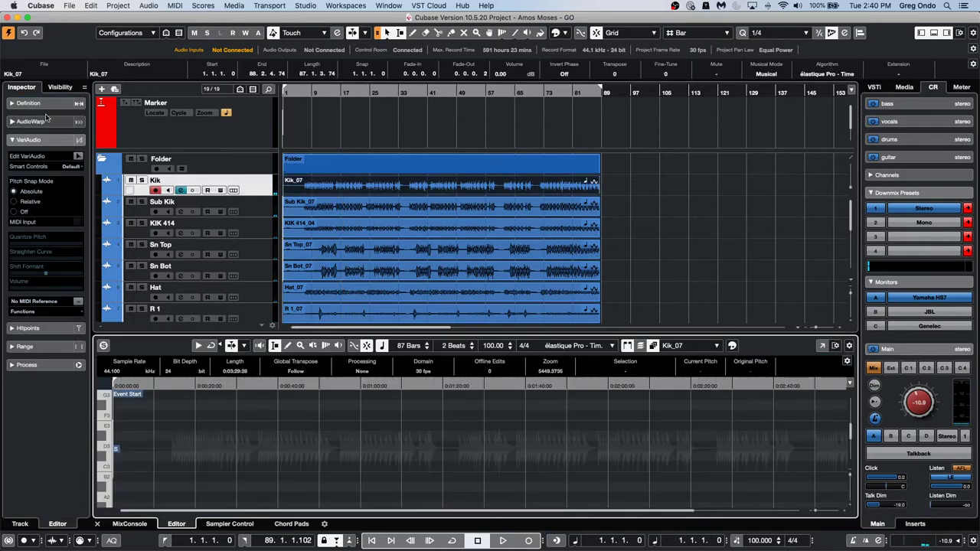
left_click(28, 328)
scroll(243, 226, "down", 5)
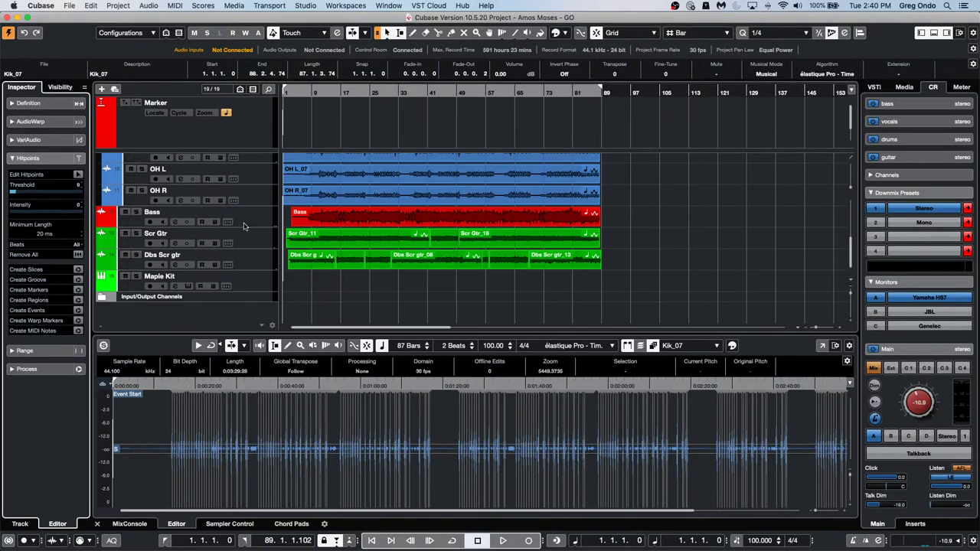
Select the Maple Kit track as the target, enable hitpoint editing for Kik_07 and set the threshold to 9
left_click(253, 282)
scroll(500, 274, "up", 5)
scroll(501, 274, "up", 3)
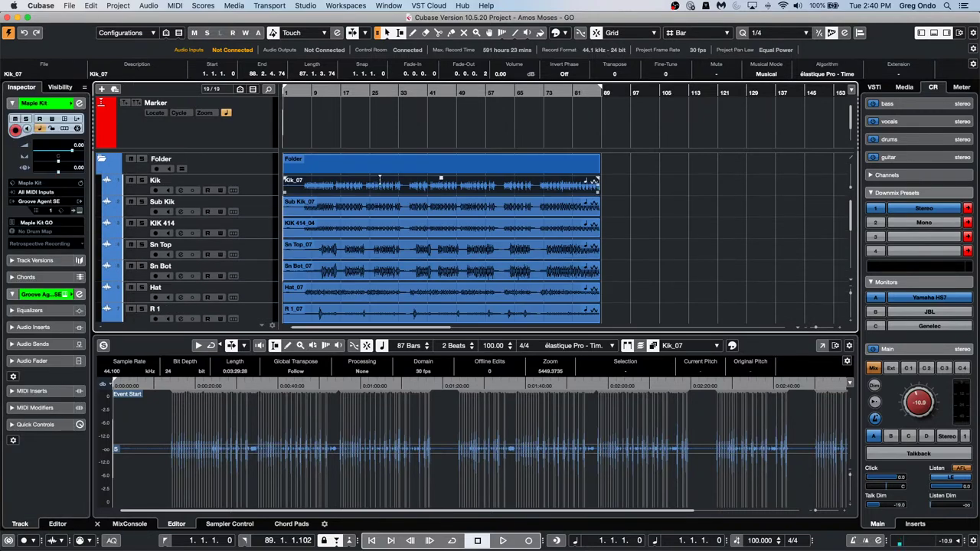
left_click_drag(169, 385, 169, 406)
left_click(78, 174)
left_click_drag(24, 192, 17, 193)
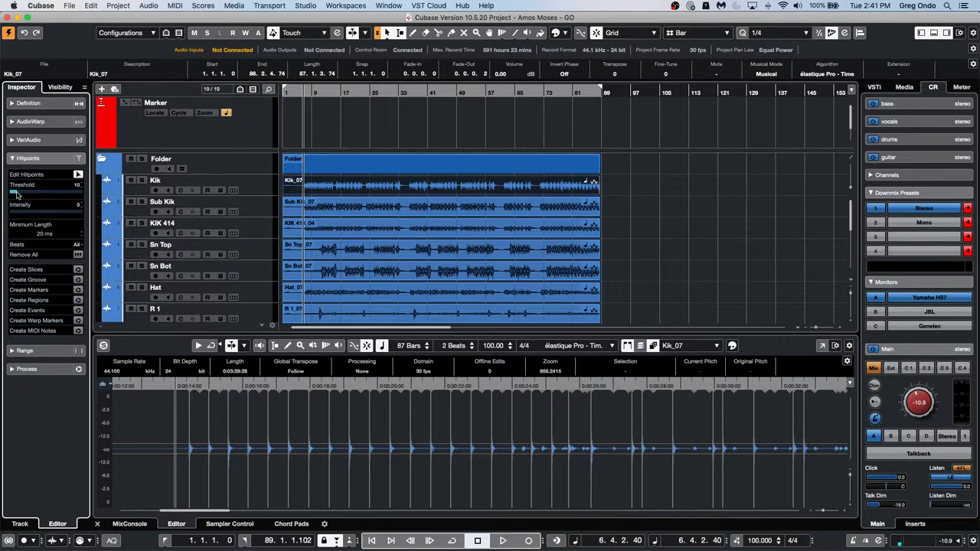
Convert the Kik_07 hitpoints to MIDI notes on the first selected track, using Dynamic Velocity, pitch D1 and length 1/8
left_click(78, 331)
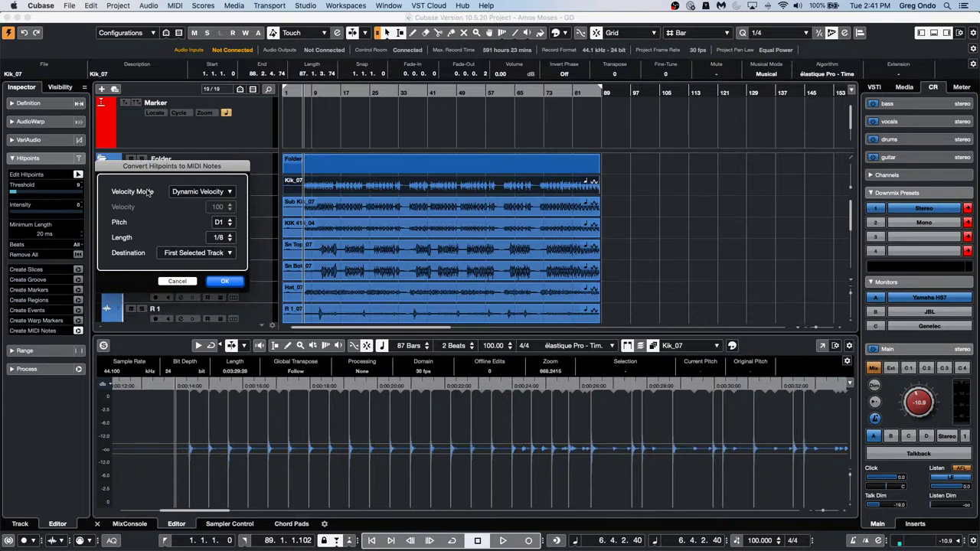
left_click_drag(213, 168, 565, 210)
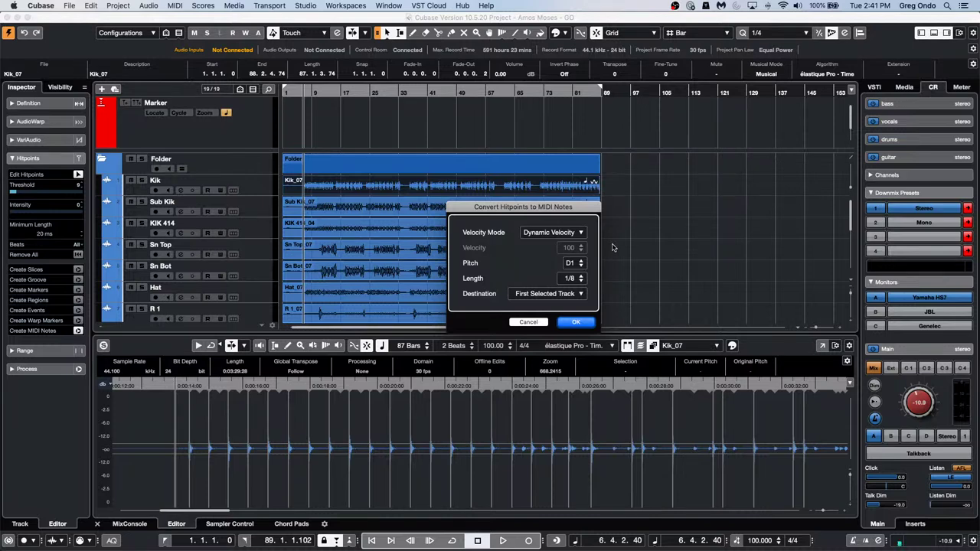
left_click(581, 233)
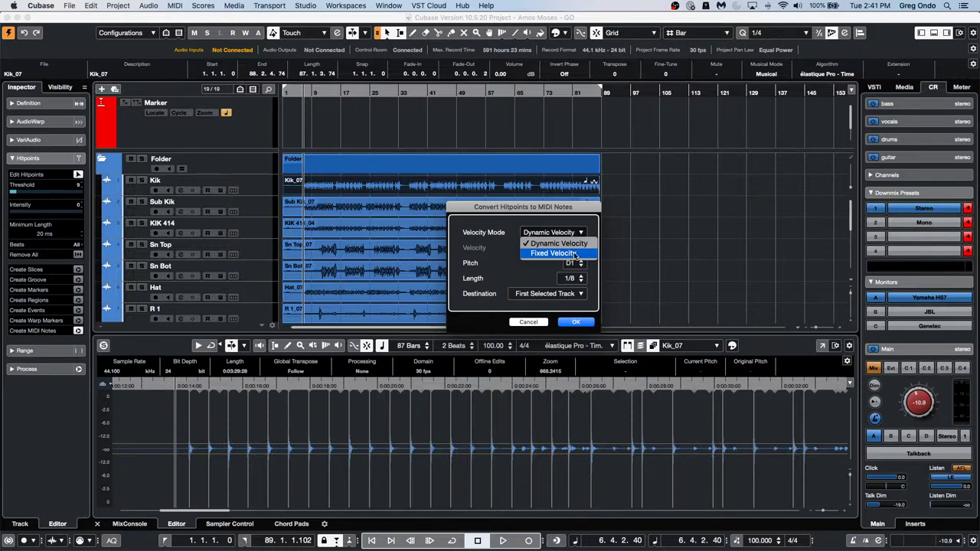
left_click(574, 248)
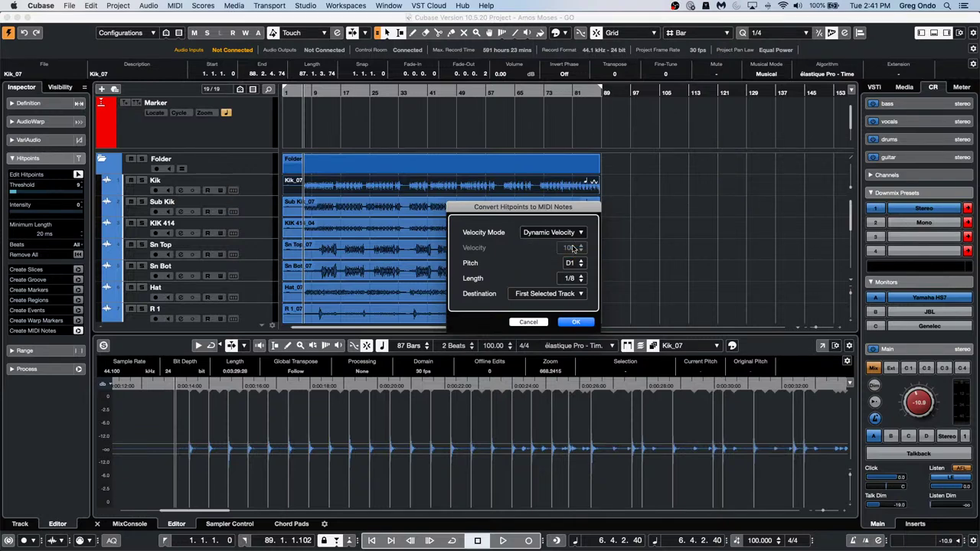
left_click(577, 322)
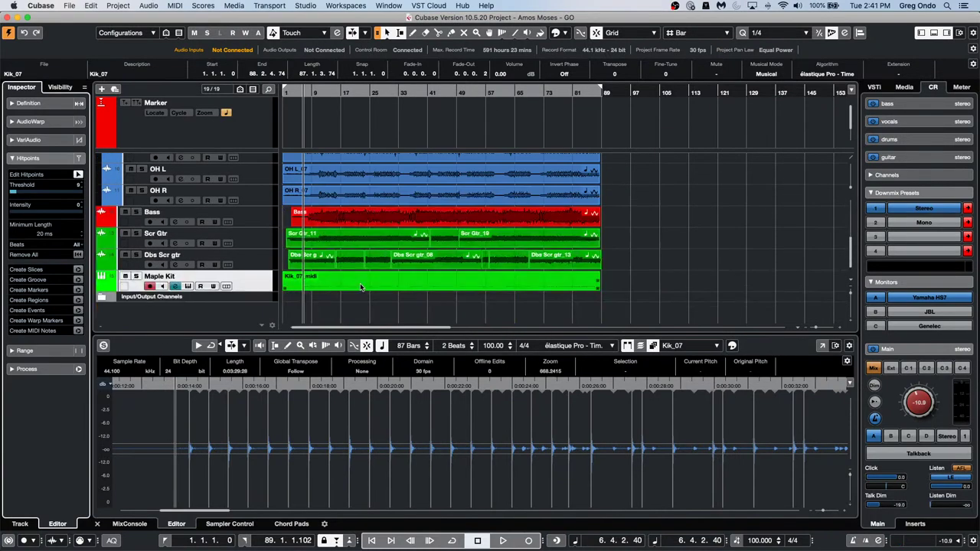
Inspect the Kik_07_midi notes and velocities in a separate Key Editor window with an enlarged velocity lane, closing it when done
left_click(361, 288)
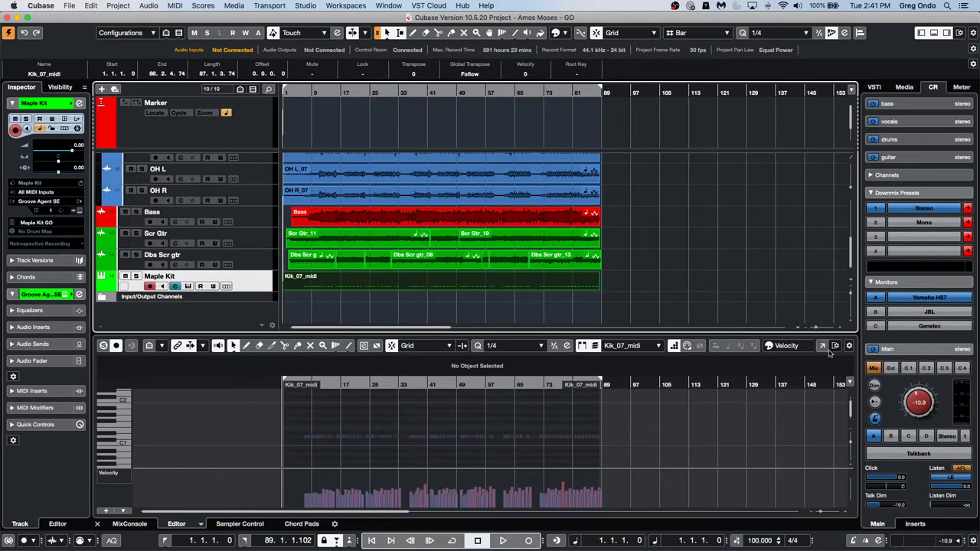
left_click(823, 347)
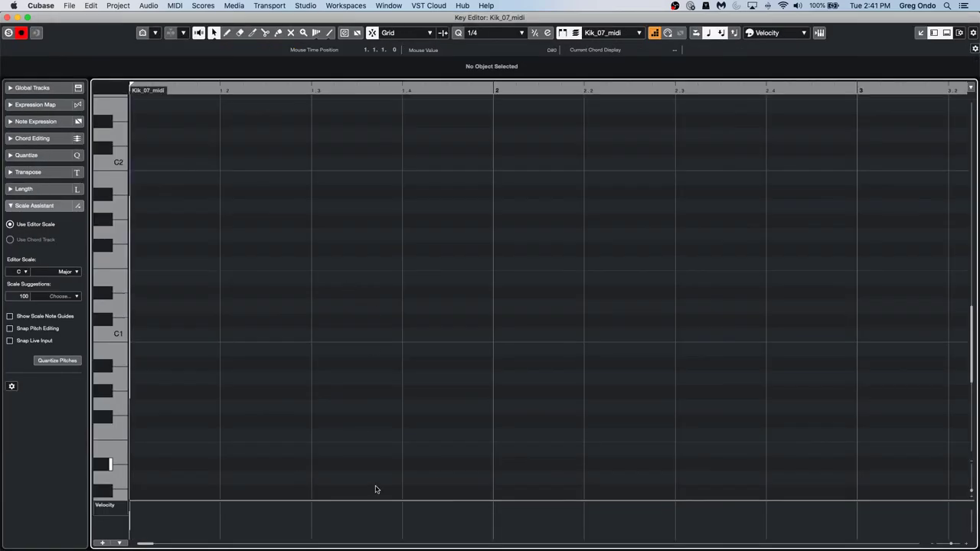
left_click_drag(358, 90, 359, 69)
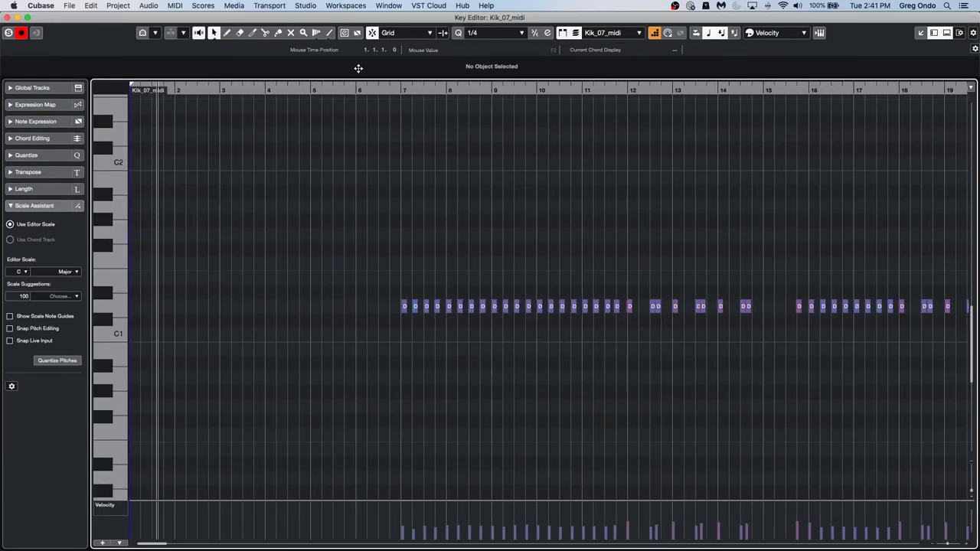
left_click_drag(467, 501, 462, 395)
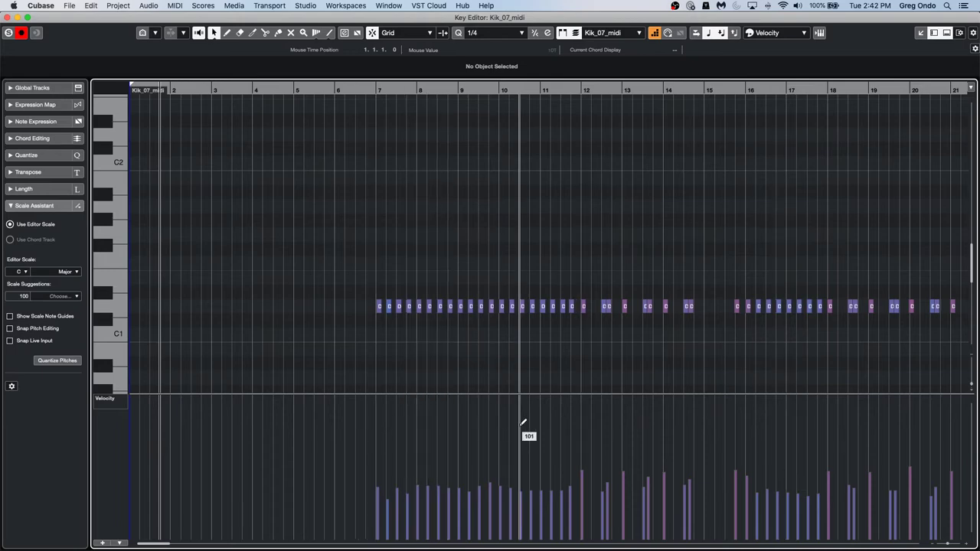
left_click(6, 16)
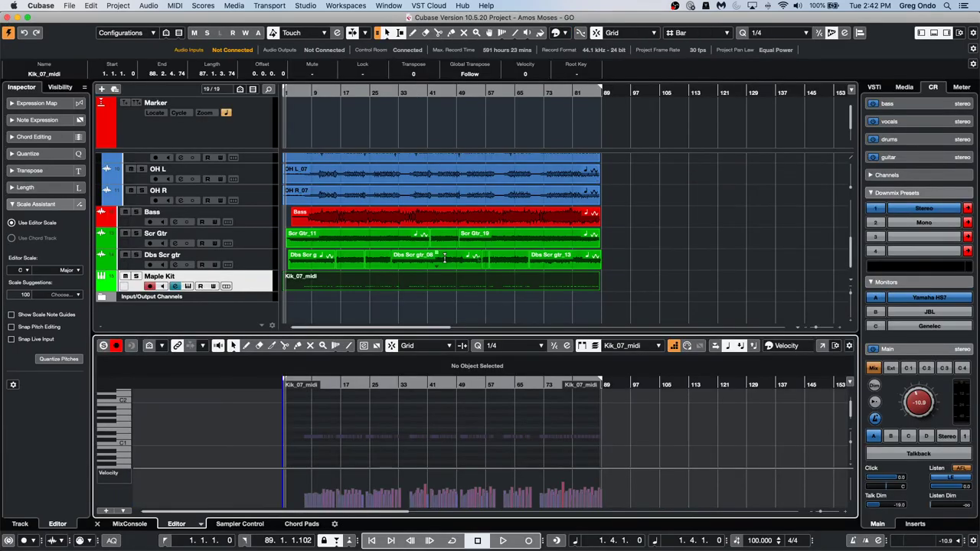
Deselect the MIDI part and reopen the Kik_07 audio event in the sample editor with its hitpoint settings
left_click(369, 312)
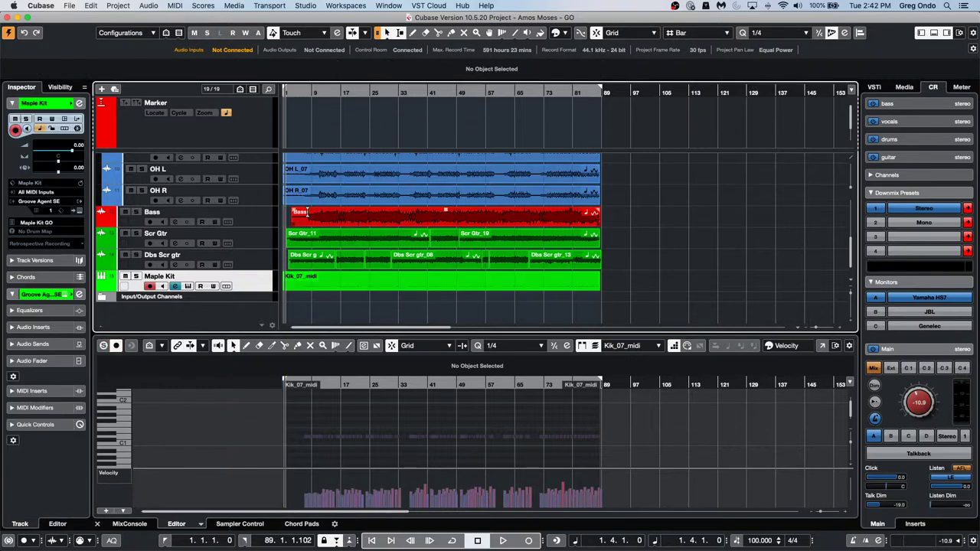
scroll(349, 198, "up", 6)
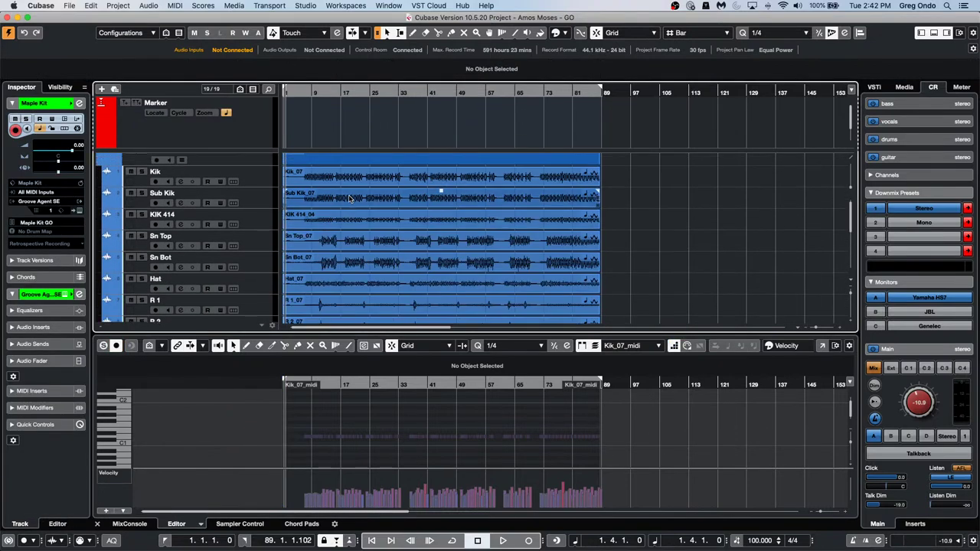
scroll(350, 198, "up", 1)
left_click(352, 188)
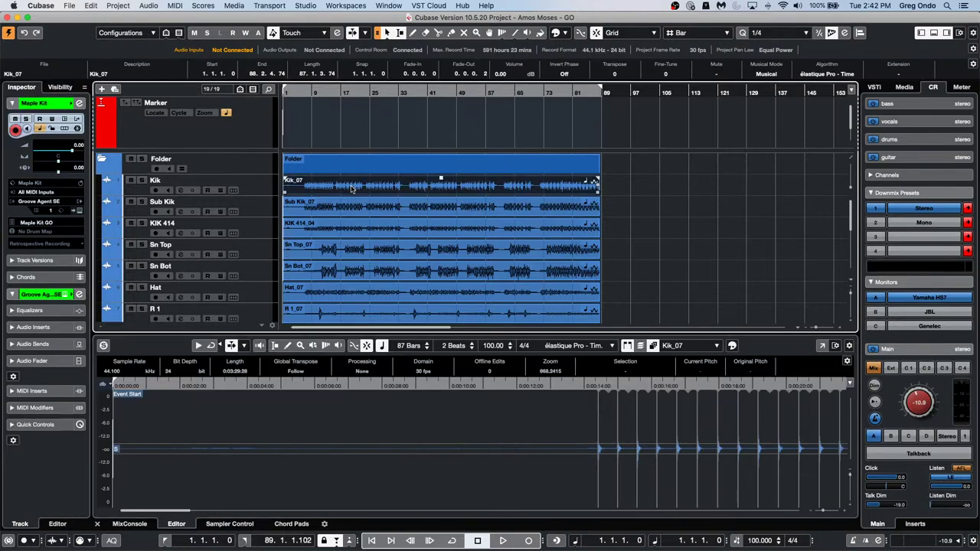
double_click(352, 189)
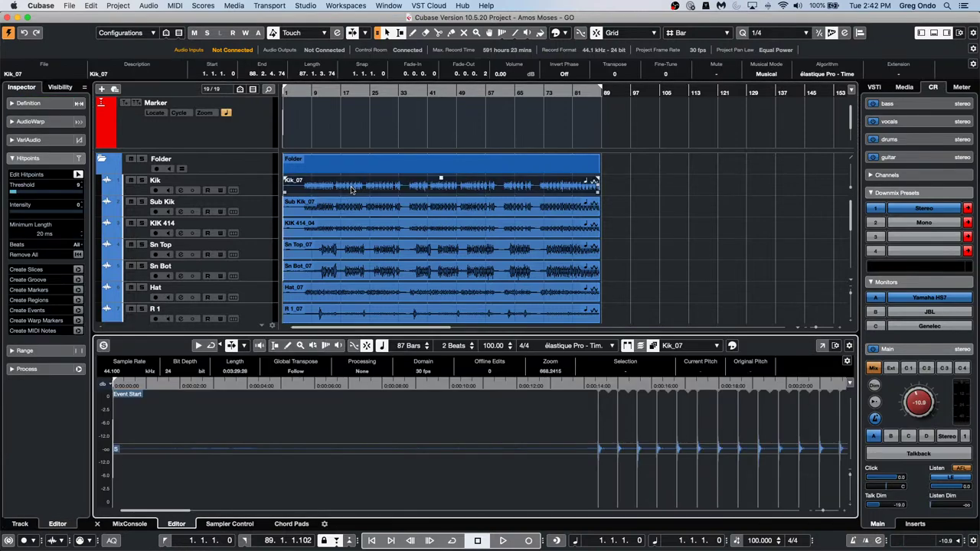
Review the velocity modes for converting the Kik_07 hitpoints to MIDI notes, leaving the conversion dialog without applying it
left_click(78, 331)
left_click(546, 233)
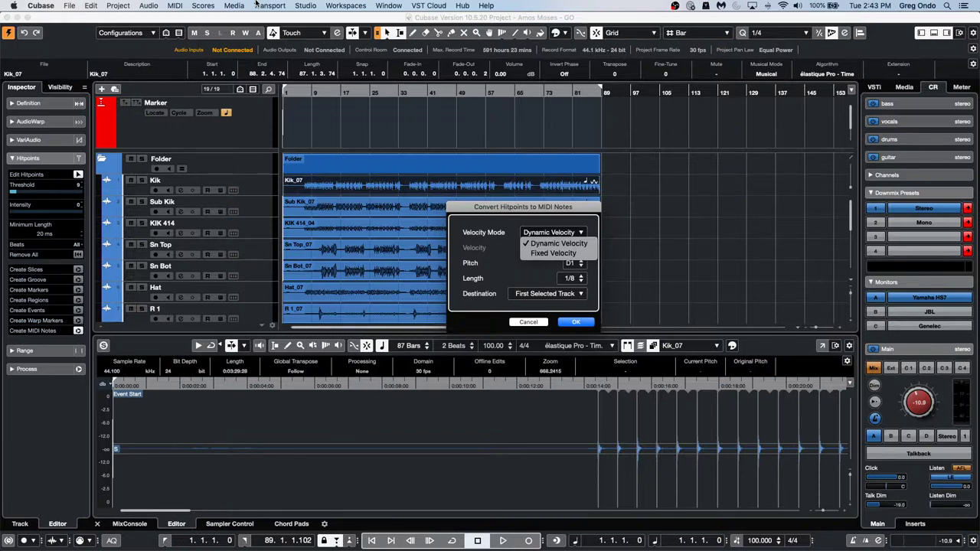
left_click(791, 142)
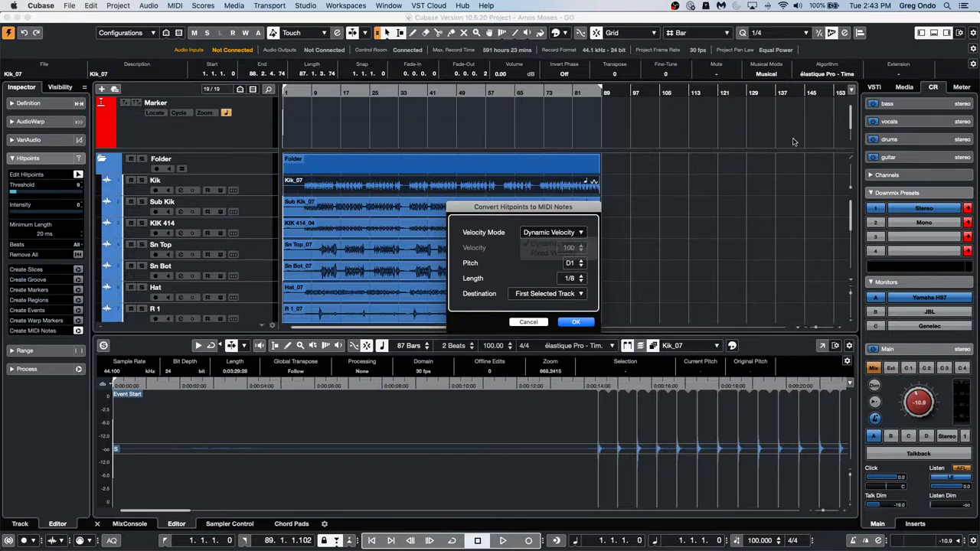
left_click(527, 323)
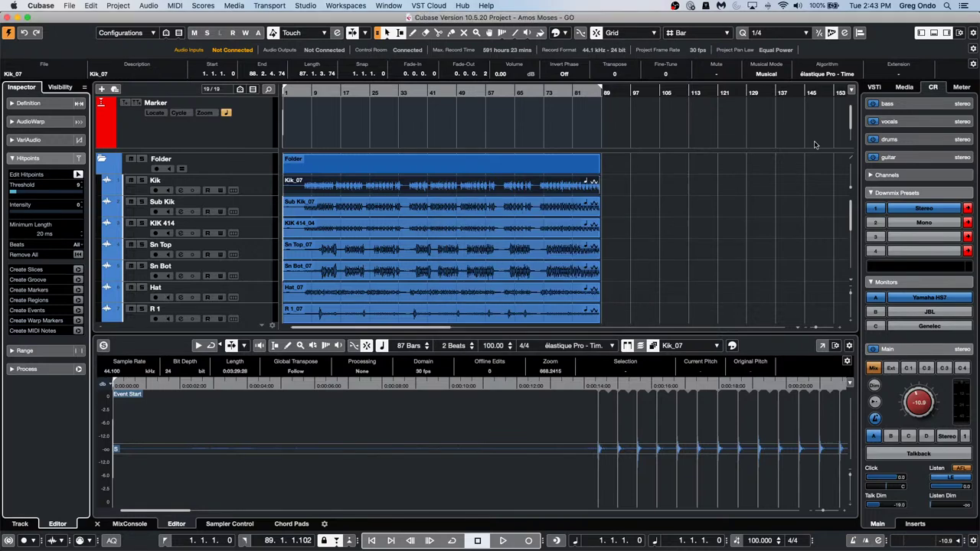
Look through the élastique time-stretch algorithms available for the Kik_07 event without changing the selection
left_click(820, 77)
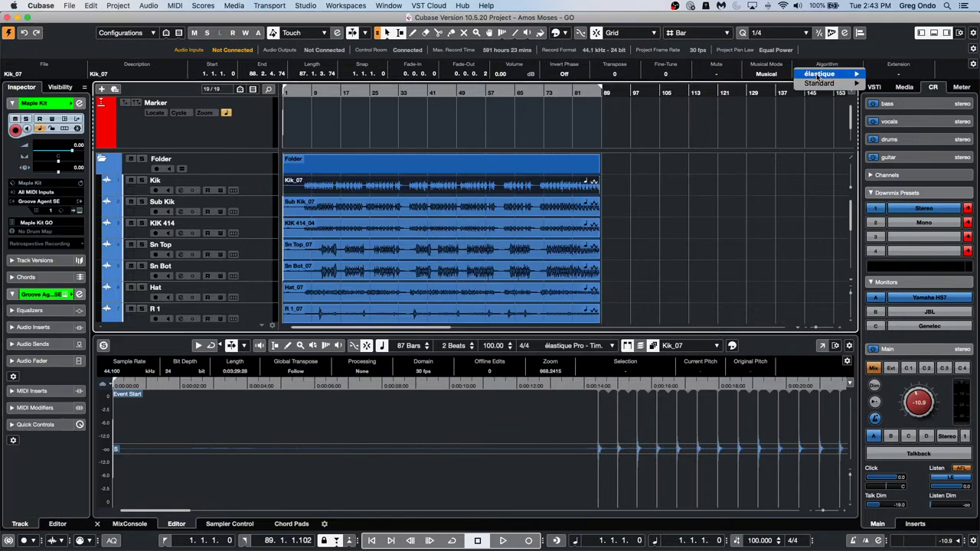
mouse_move(825, 77)
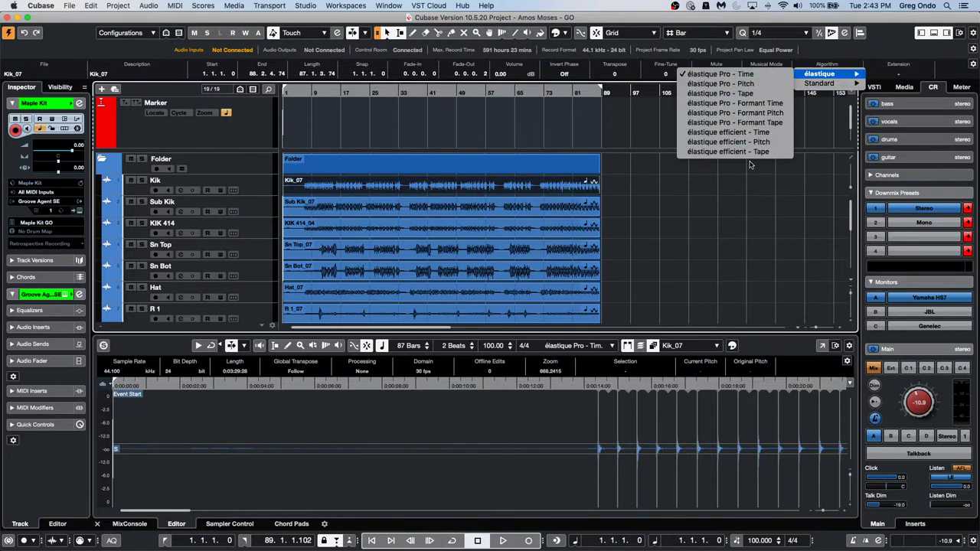
left_click(718, 237)
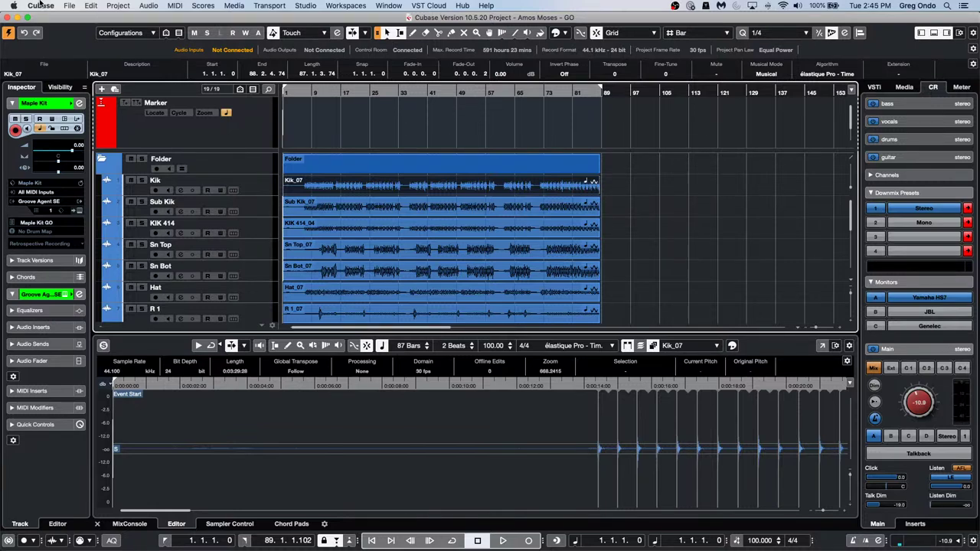
left_click(90, 5)
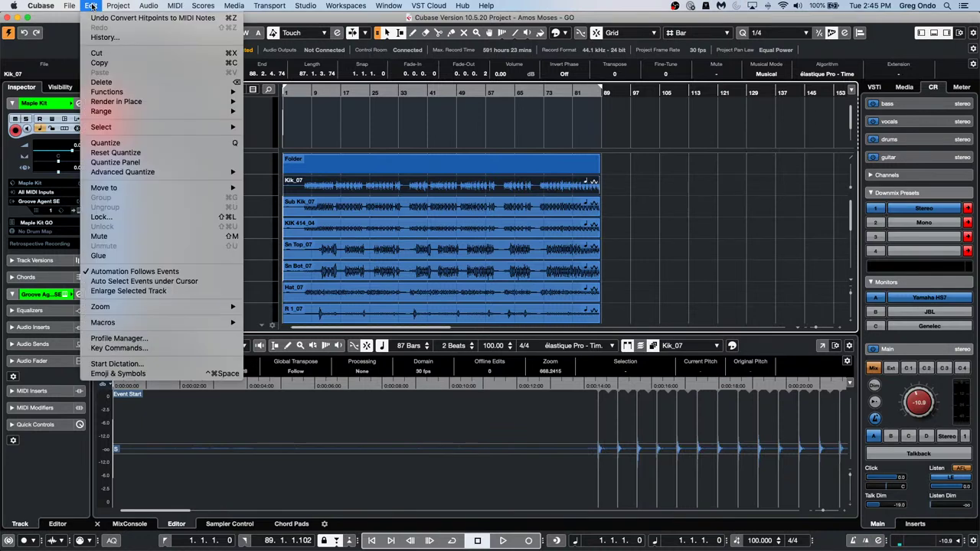
mouse_move(128, 306)
left_click(717, 255)
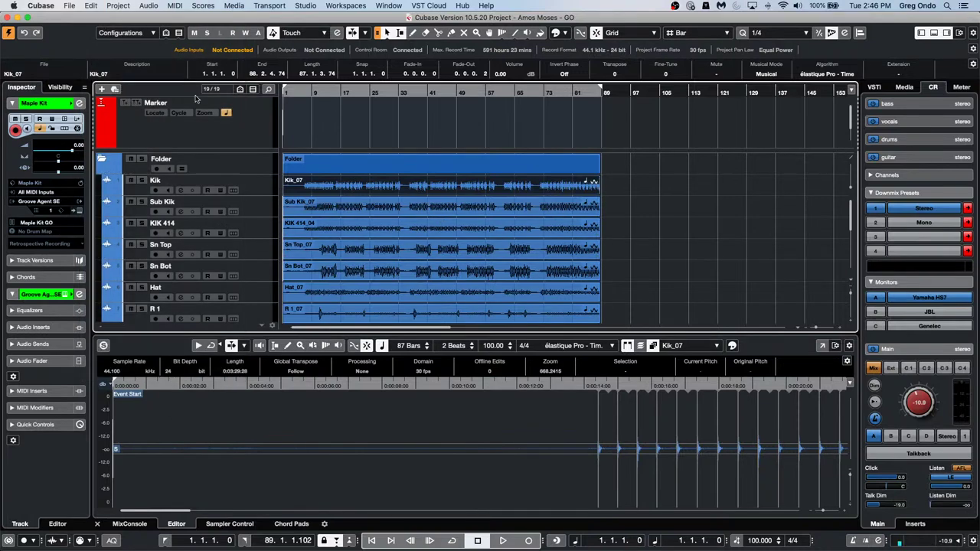
Examine the After Export options in the Export Audio Mixdown dialog, closing it without exporting
left_click(69, 6)
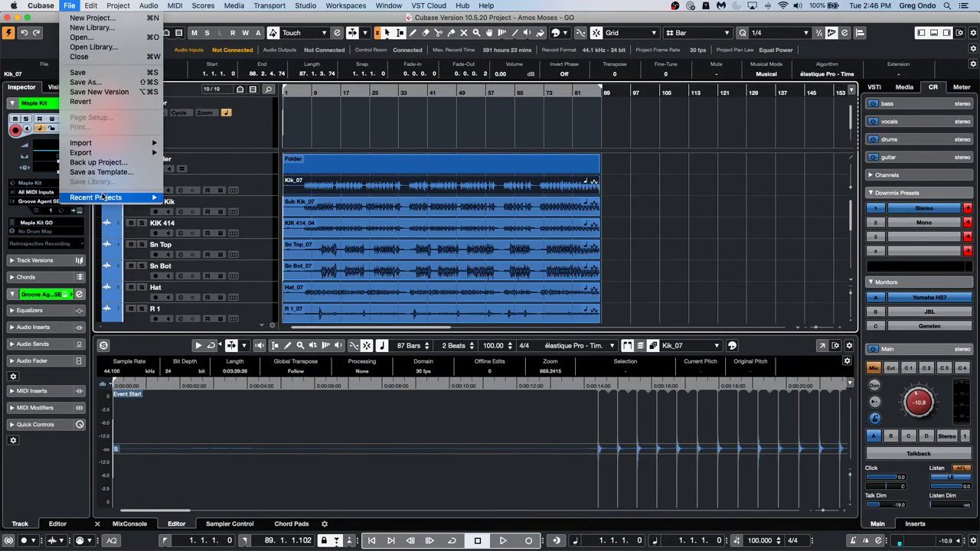
mouse_move(103, 201)
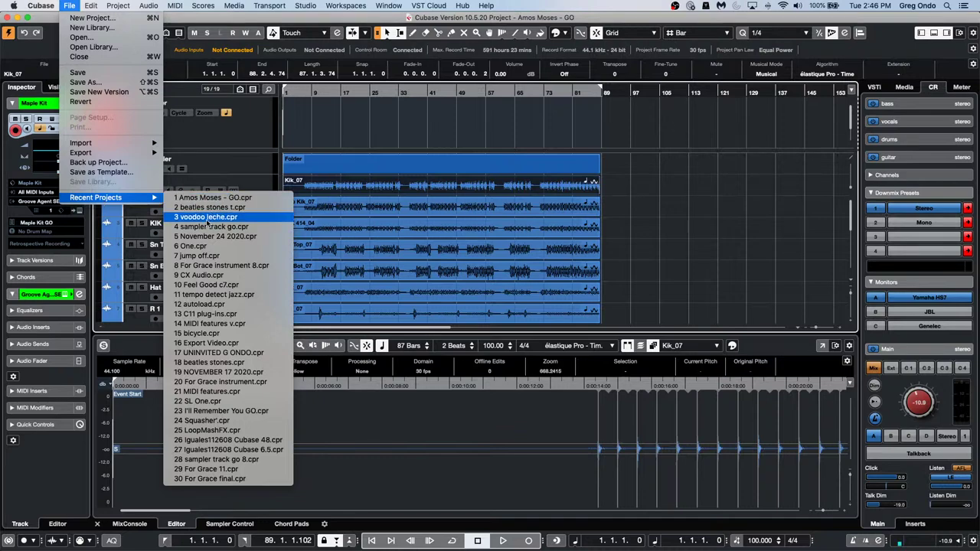
mouse_move(113, 156)
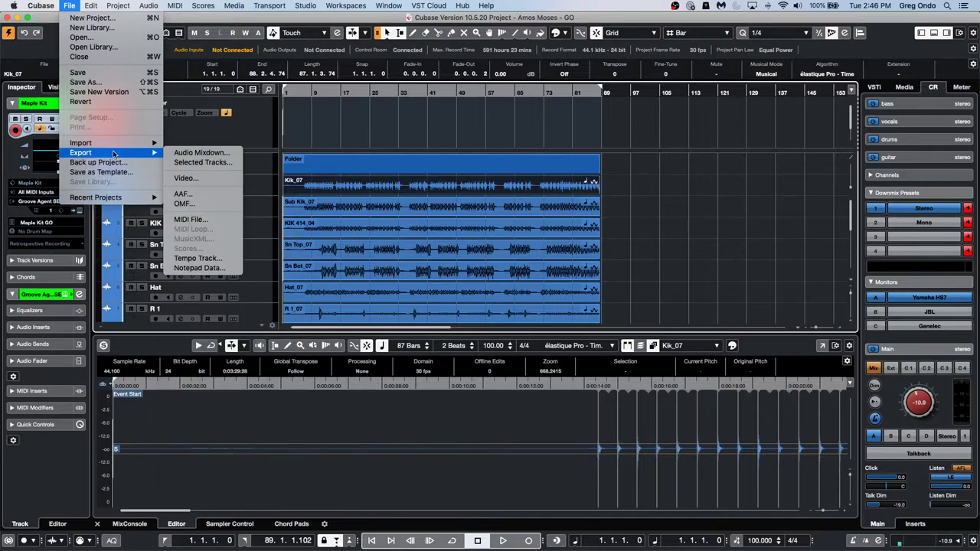
left_click(201, 153)
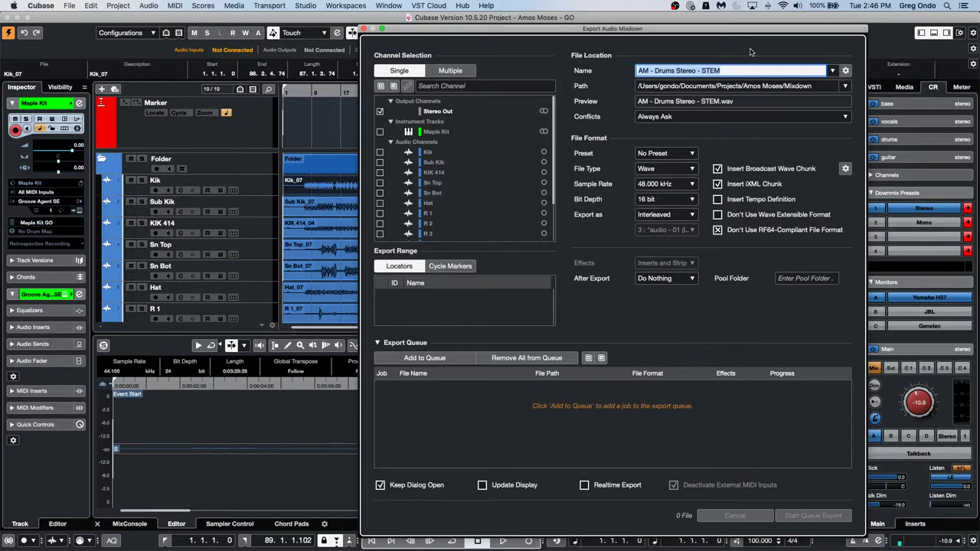
left_click(674, 279)
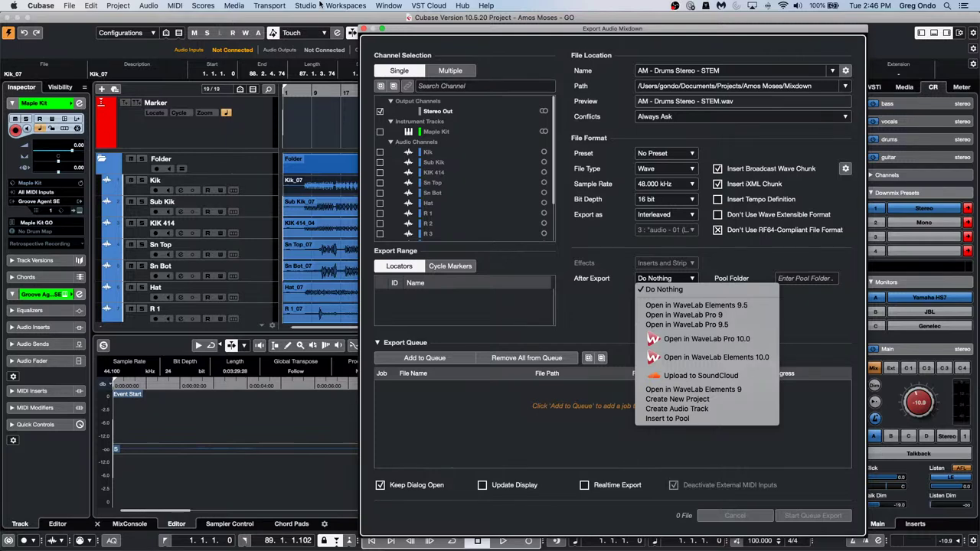
left_click(364, 29)
left_click(364, 29)
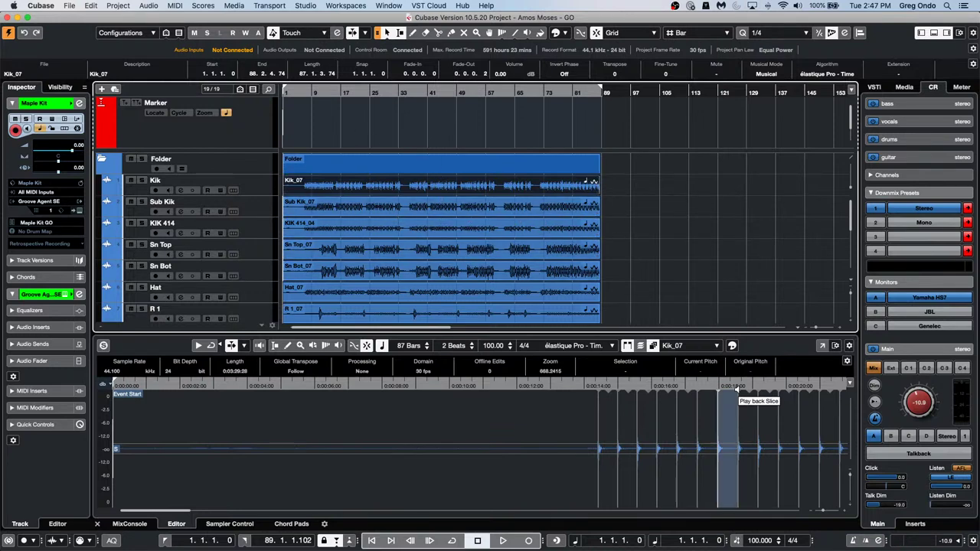
left_click(70, 6)
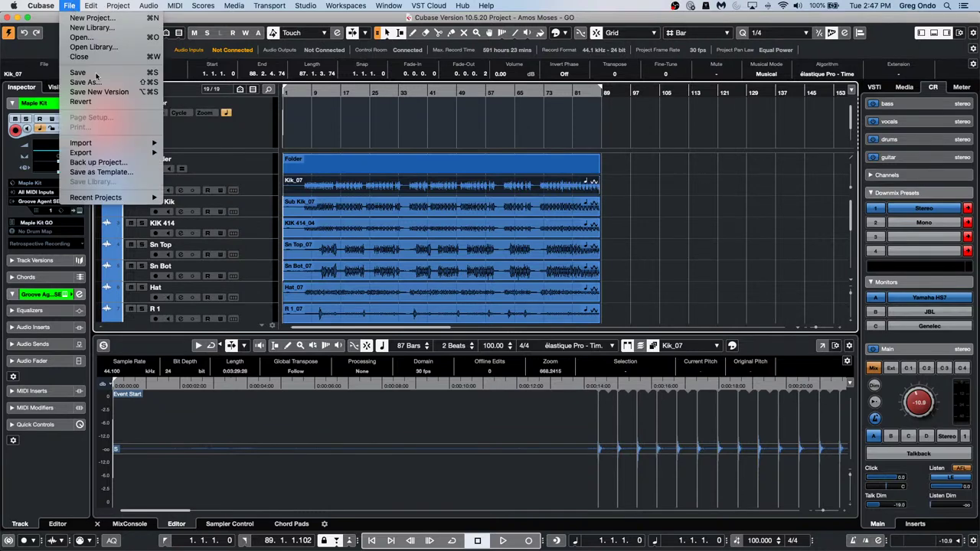
left_click(157, 274)
Switch to WaveLab Elements 10.0 from the Applications folder, reopening it after the crash report, and load the last files
mouse_move(273, 536)
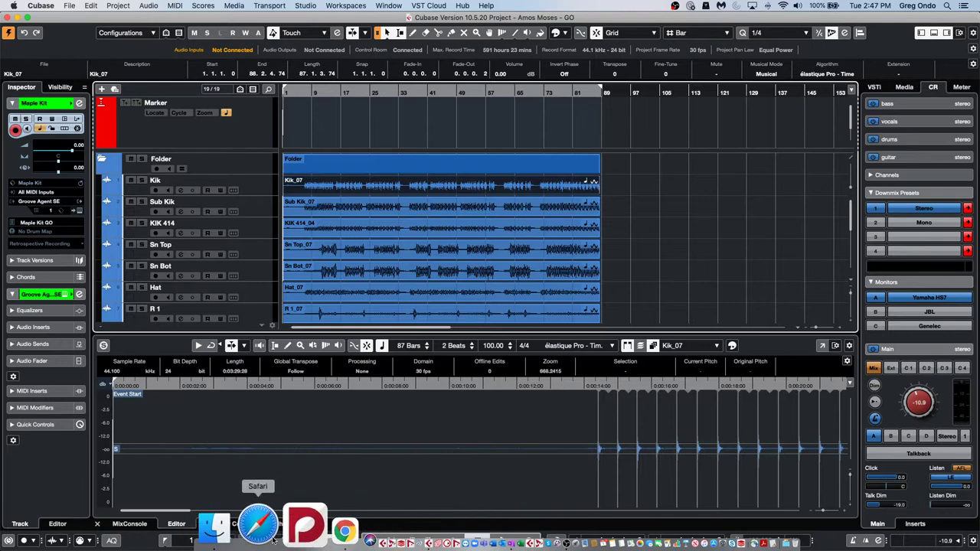
left_click(263, 539)
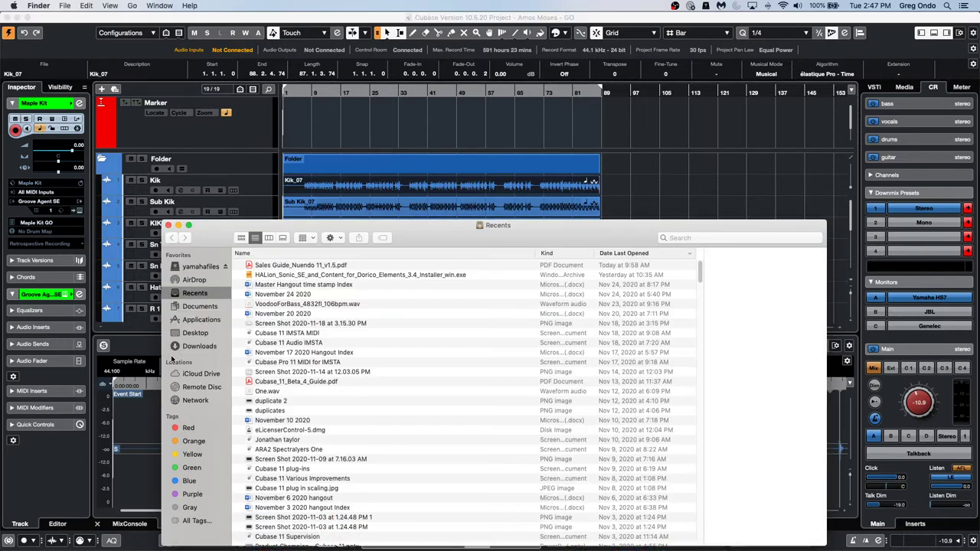
left_click(201, 319)
scroll(305, 405, "down", 10)
scroll(305, 404, "down", 5)
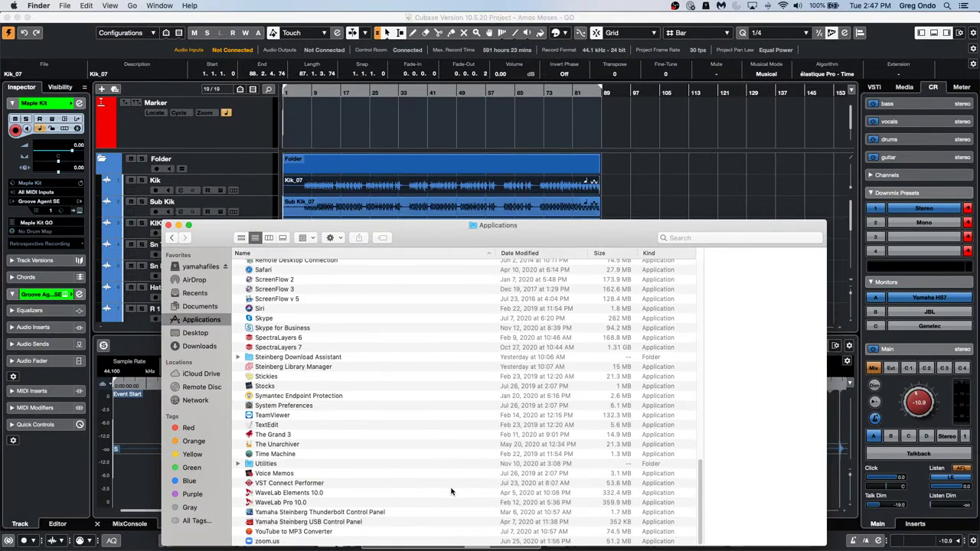
left_click(314, 494)
double_click(314, 494)
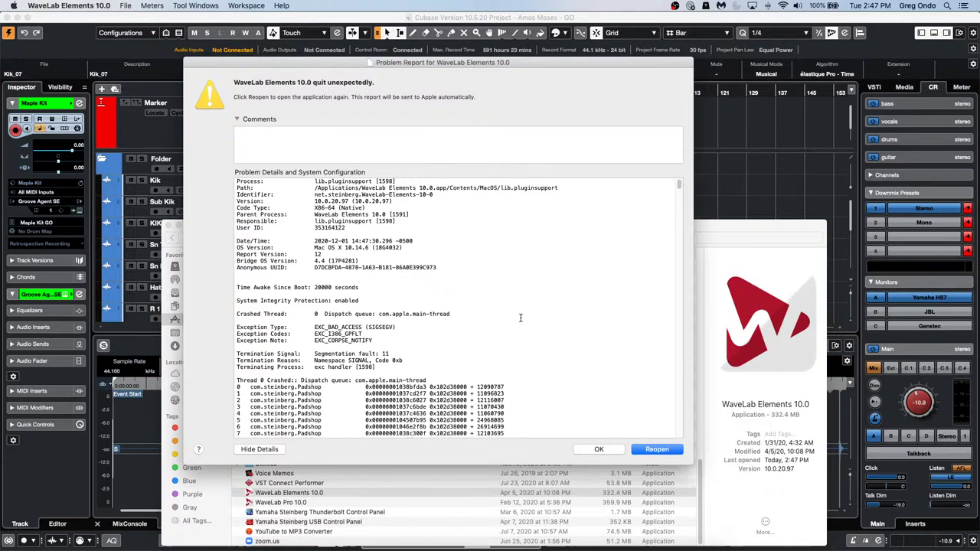
left_click(669, 452)
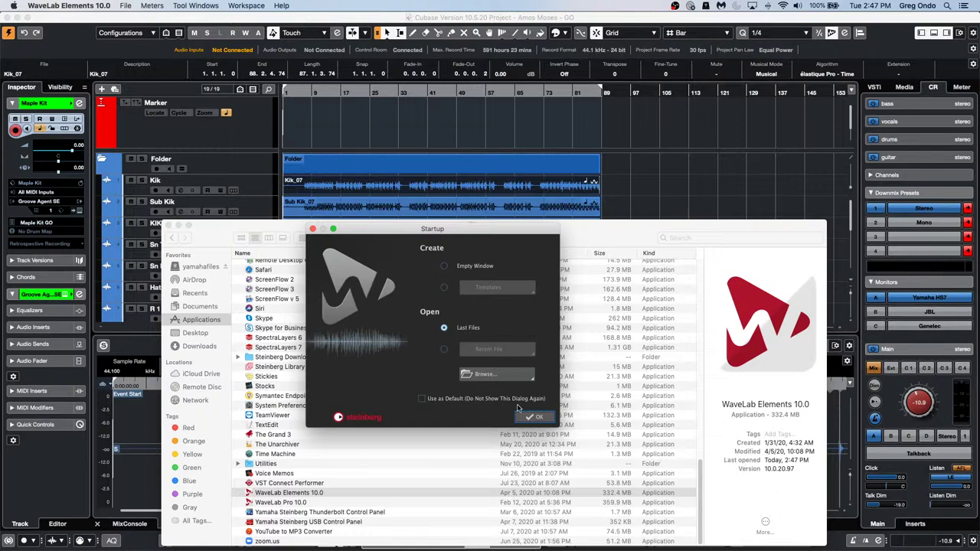
left_click(534, 418)
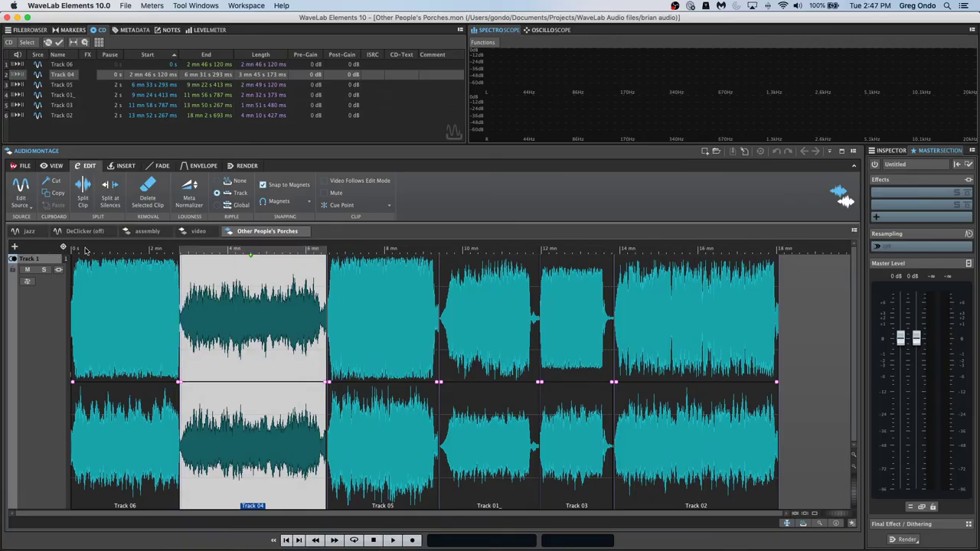
Look over the Other People's Porches montage, including its file information and clip editing tools
mouse_move(131, 249)
left_mouse_down()
mouse_move(127, 295)
mouse_move(133, 264)
left_mouse_up()
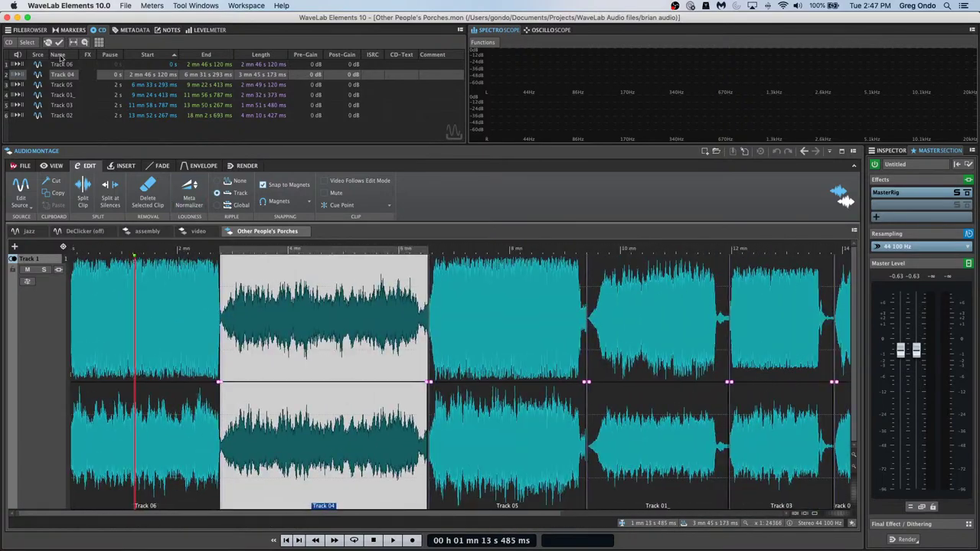
left_click(24, 166)
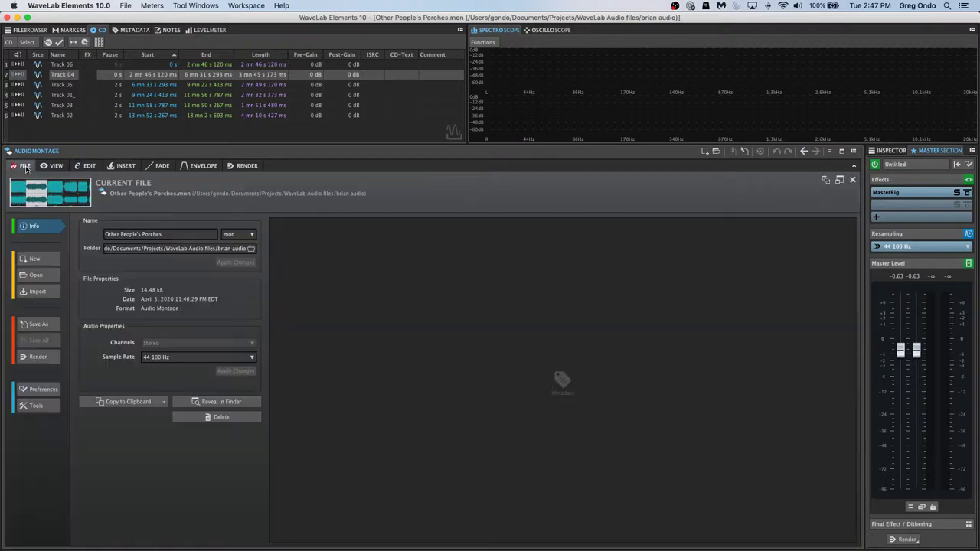
left_click(89, 166)
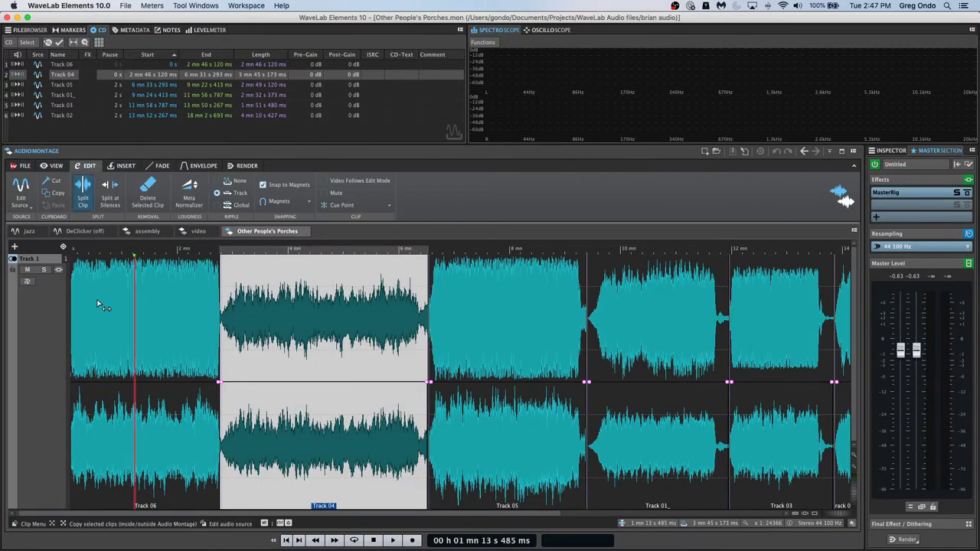
Audition the DeClicker (off) file from about 28.9 s and inspect the MasterRig effect's equalizer, closing its window when done
left_click(83, 231)
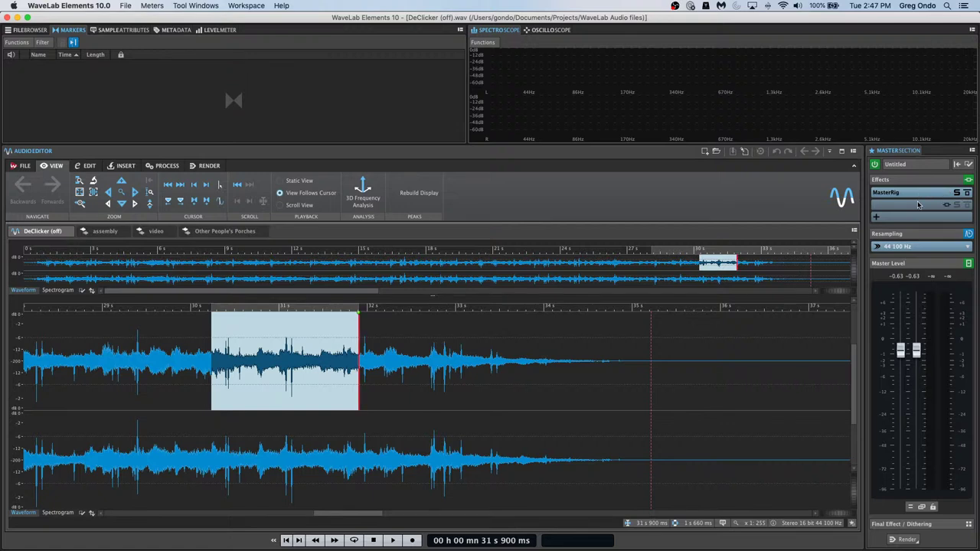
left_click(92, 362)
key("space")
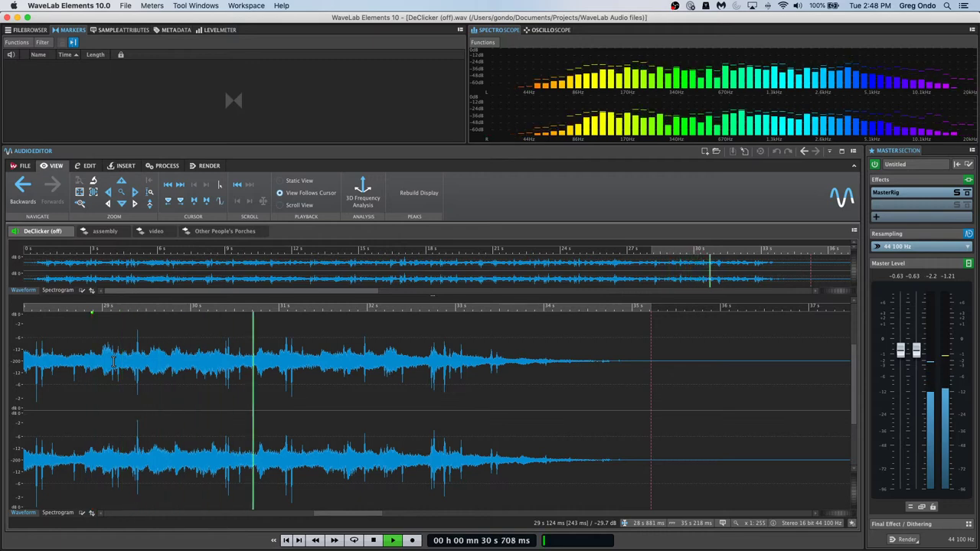
key("space")
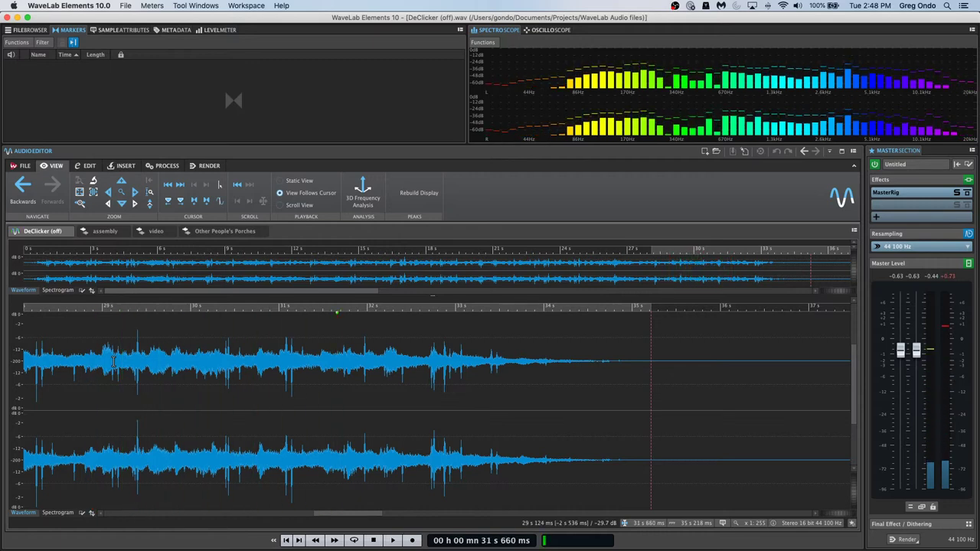
left_click(928, 192)
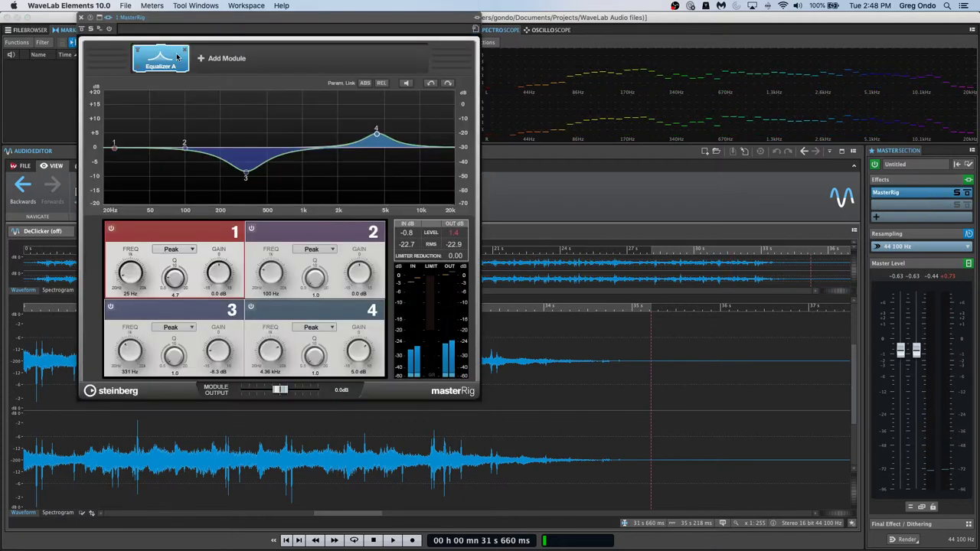
left_click(79, 17)
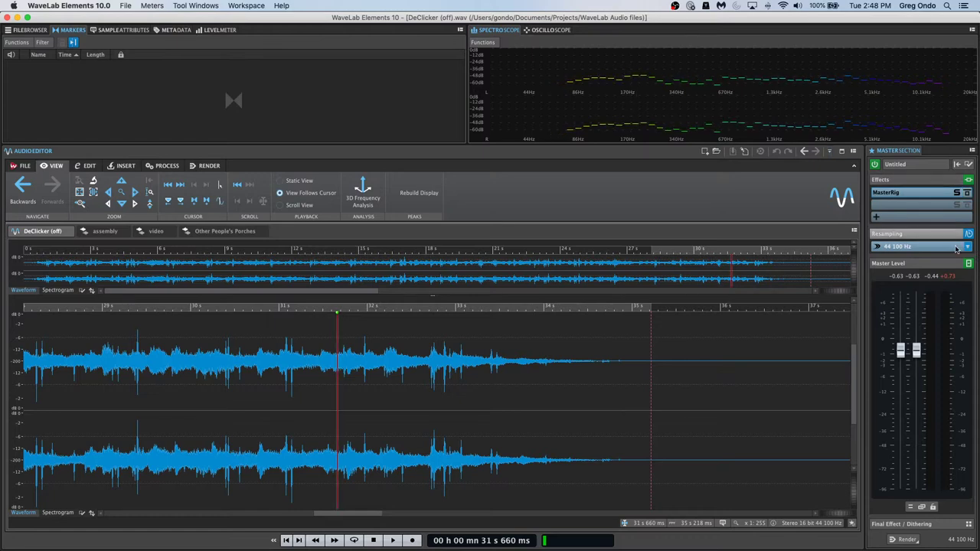
Insert RestoreRig in the second master section effect slot and enable its DeBuzzer and DeClicker modules
left_click(916, 206)
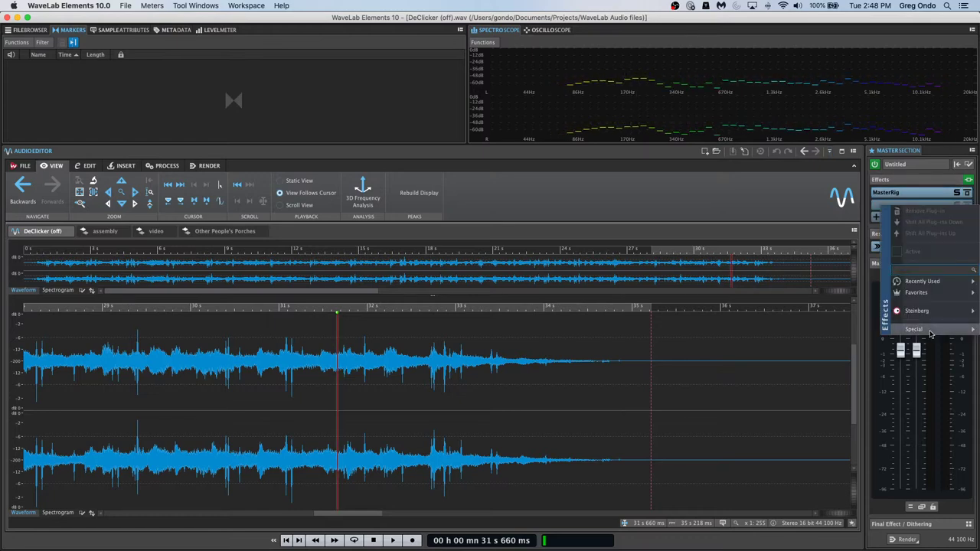
mouse_move(912, 311)
mouse_move(868, 359)
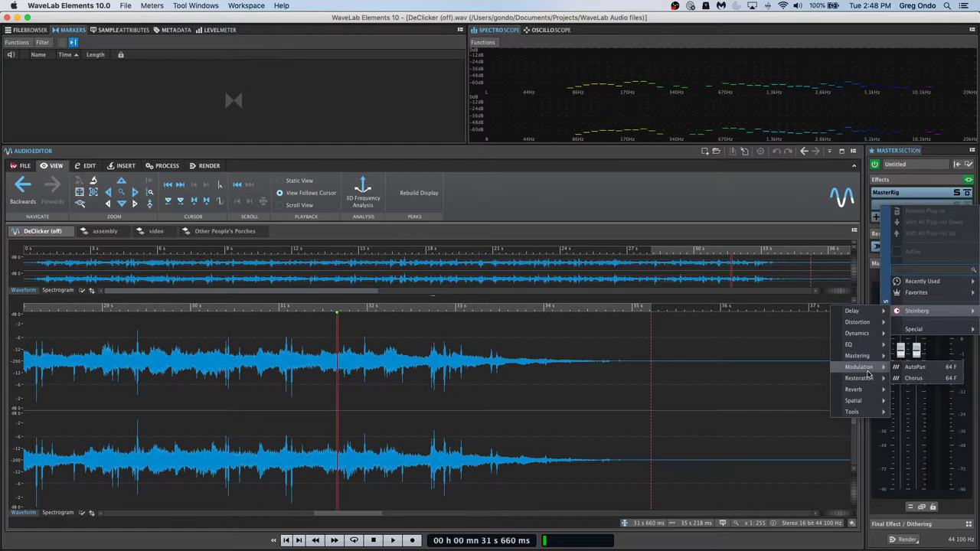
mouse_move(870, 379)
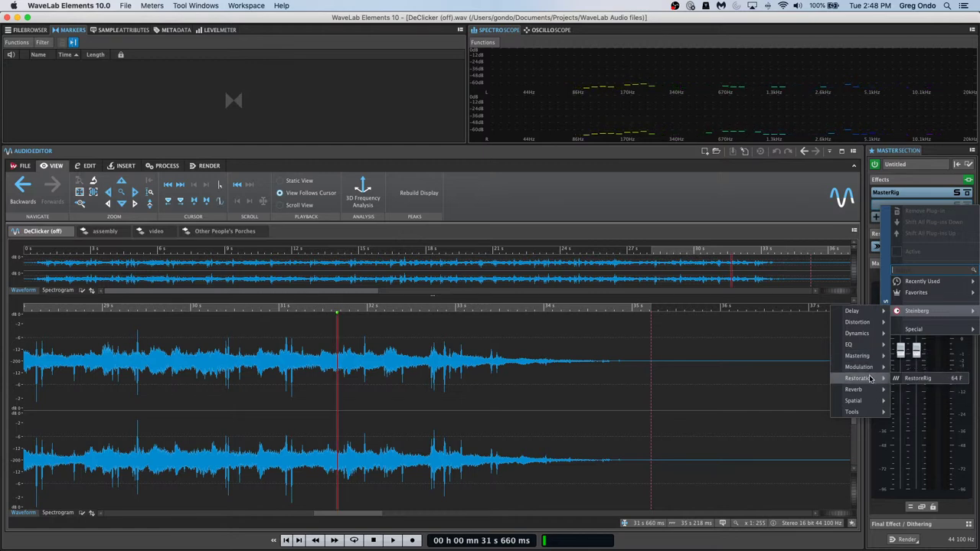
left_click(917, 378)
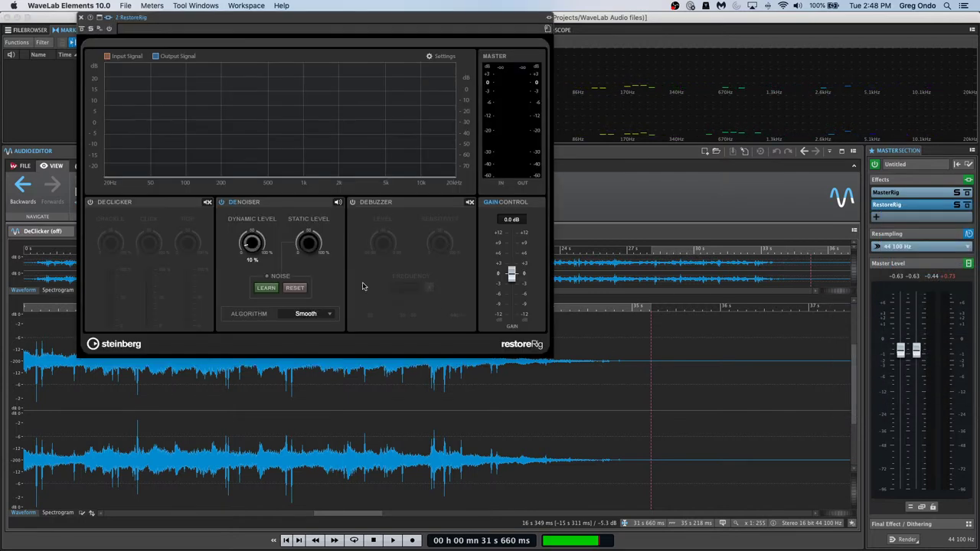
left_click(352, 202)
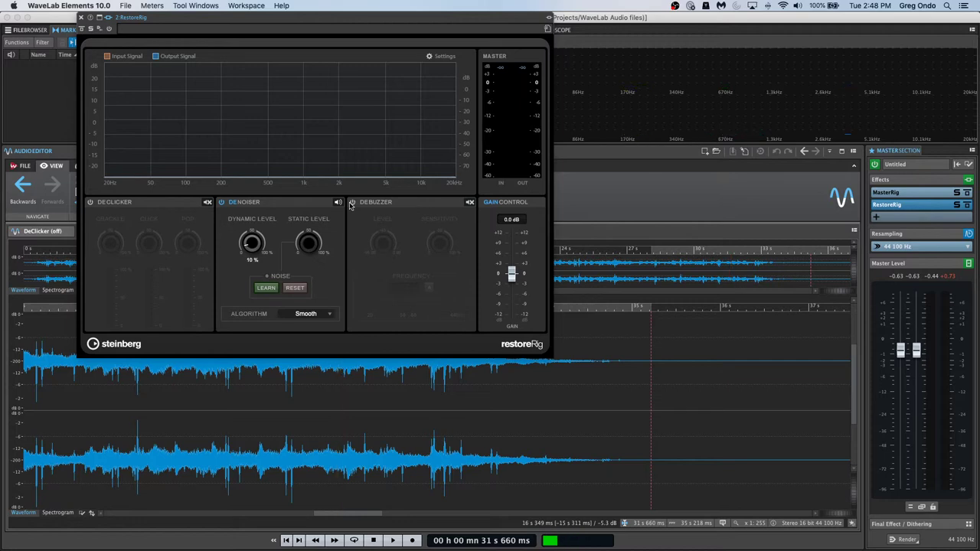
left_click(91, 203)
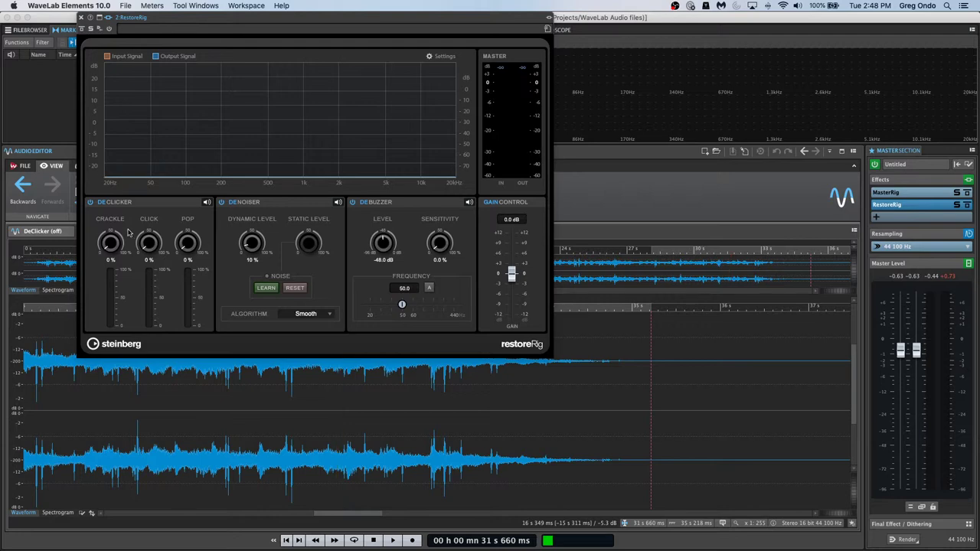
Set the RestoreRig DeClicker's Crackle to 62% and Click to 66% while auditioning from about 28.8 s, and close the effect window
left_click_drag(110, 243, 112, 218)
left_click(82, 394)
left_click(148, 243)
key("space")
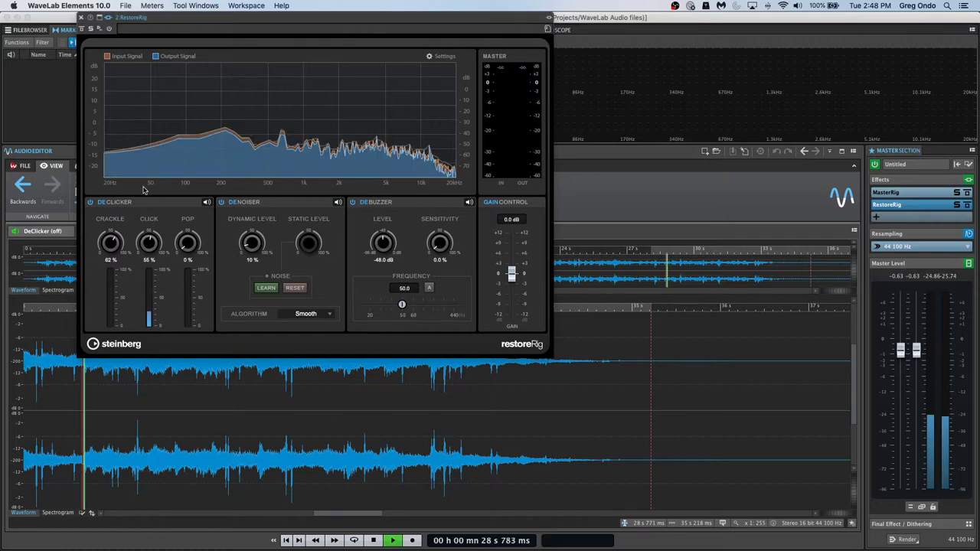
left_click_drag(155, 243, 156, 236)
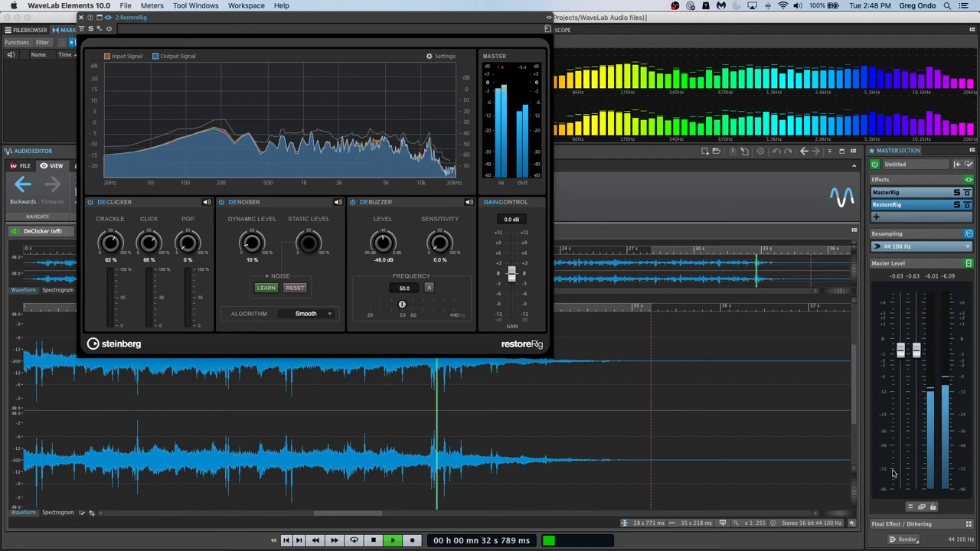
key("space")
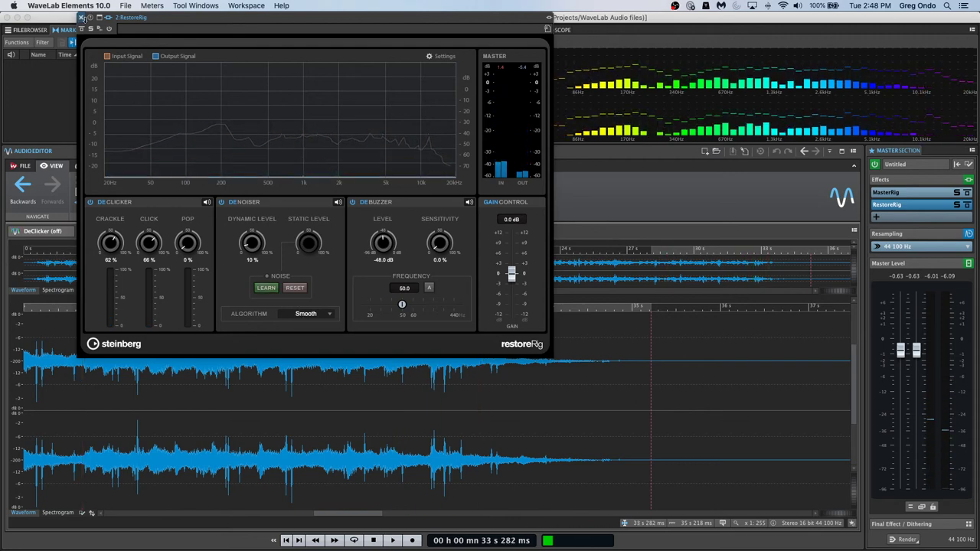
left_click(80, 17)
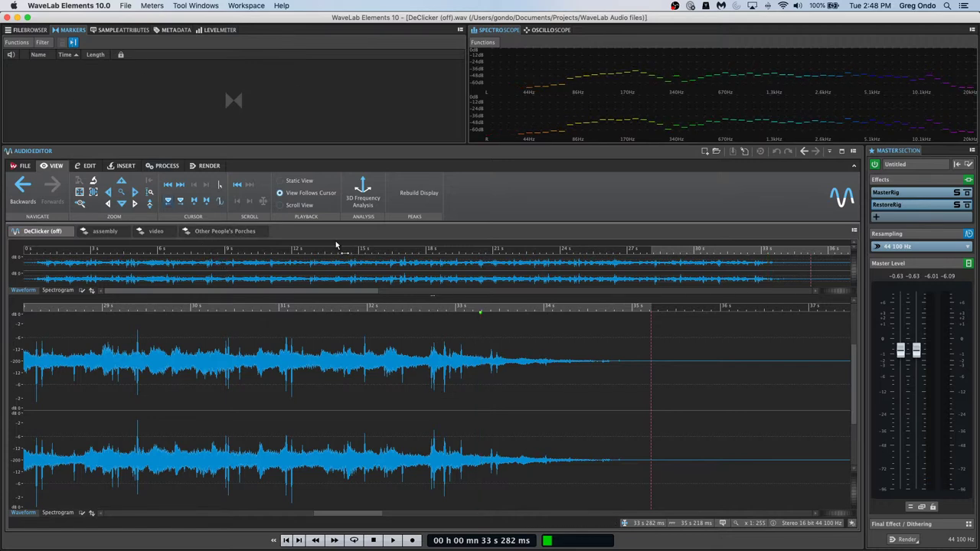
View the assembly montage, then show the whole Other People's Porches montage with all its tracks
left_click(104, 232)
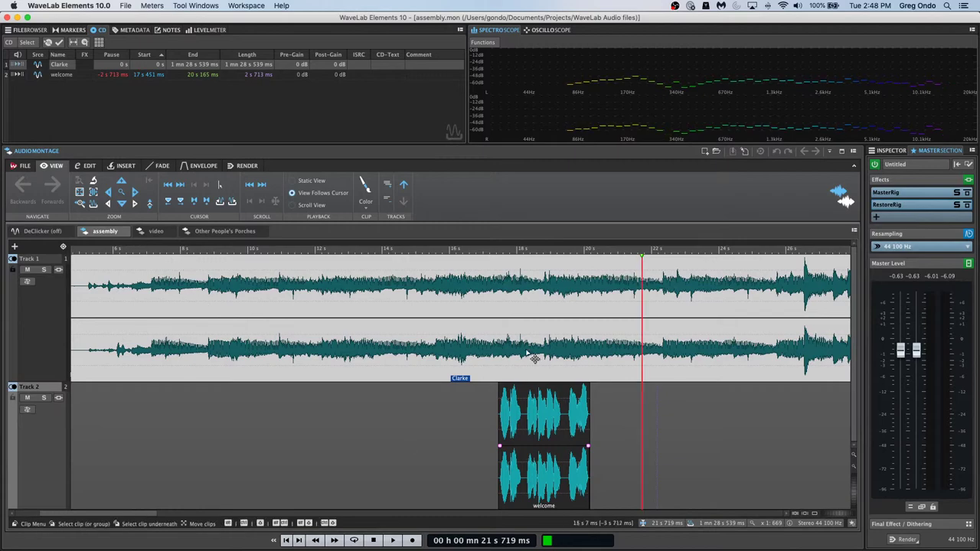
left_click(222, 232)
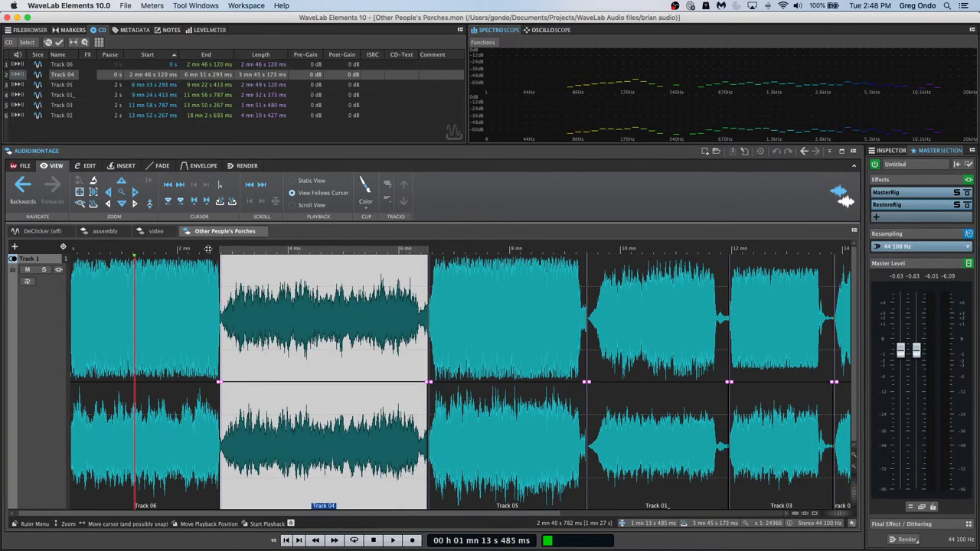
left_click_drag(198, 250, 199, 237)
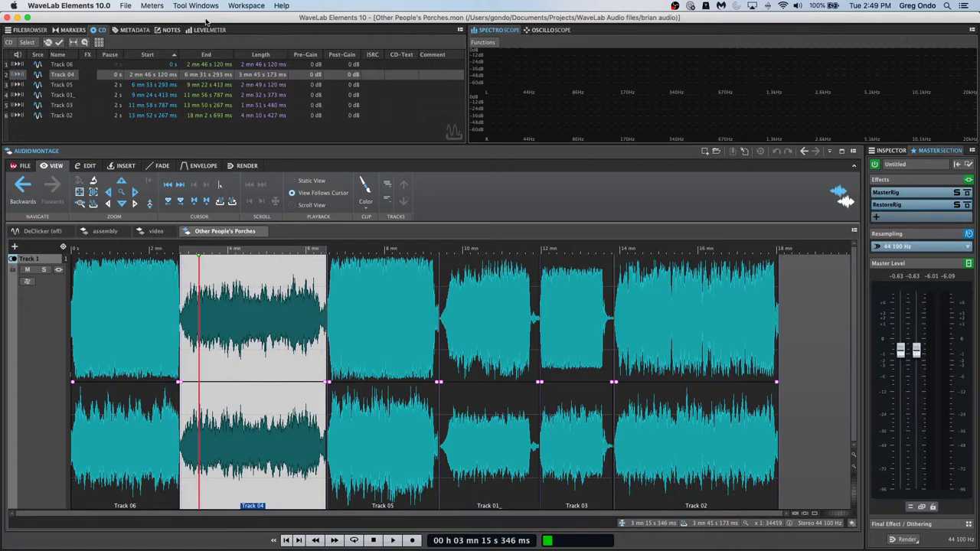
Examine the Other People's Porches metadata editor, including the ID3 / iTunes and CART fields, and close it
left_click(132, 31)
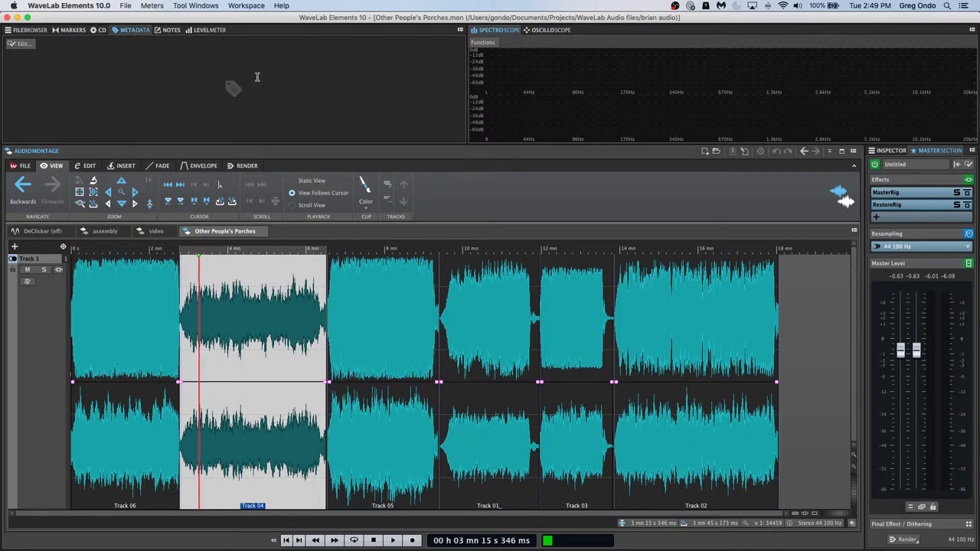
left_click(256, 366)
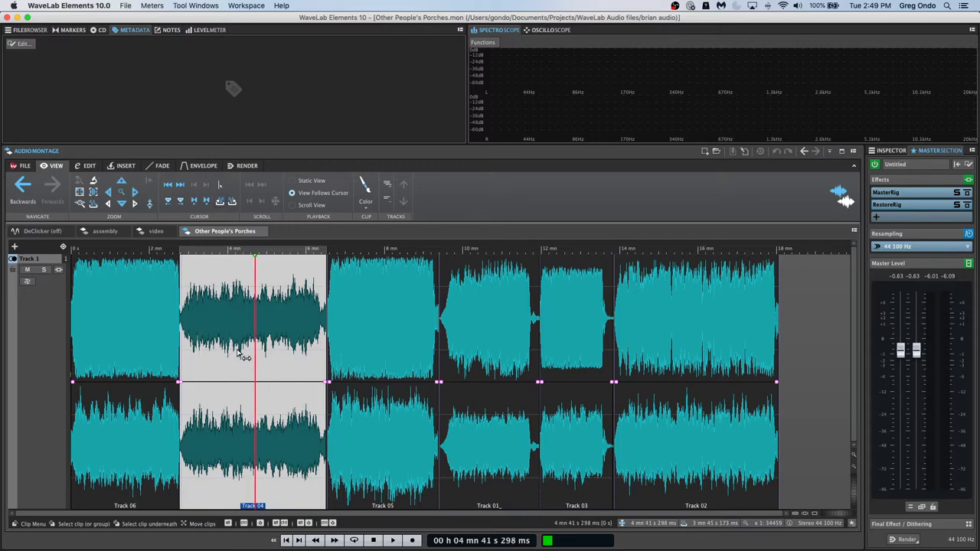
left_click(24, 44)
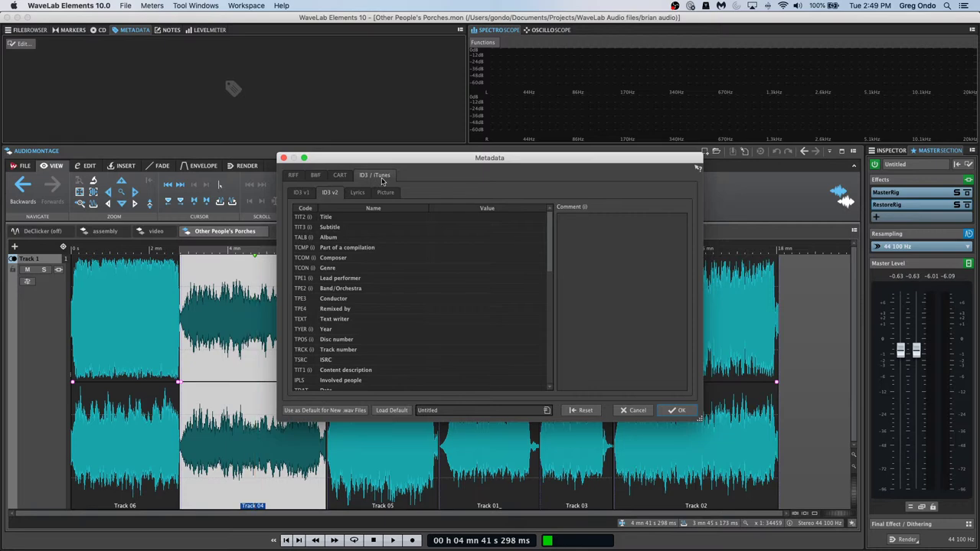
left_click(342, 176)
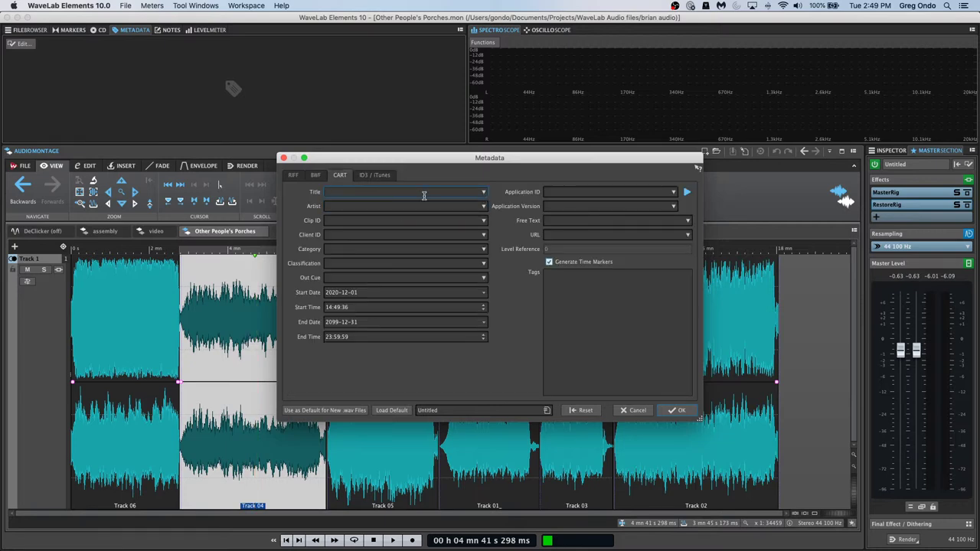
left_click(683, 411)
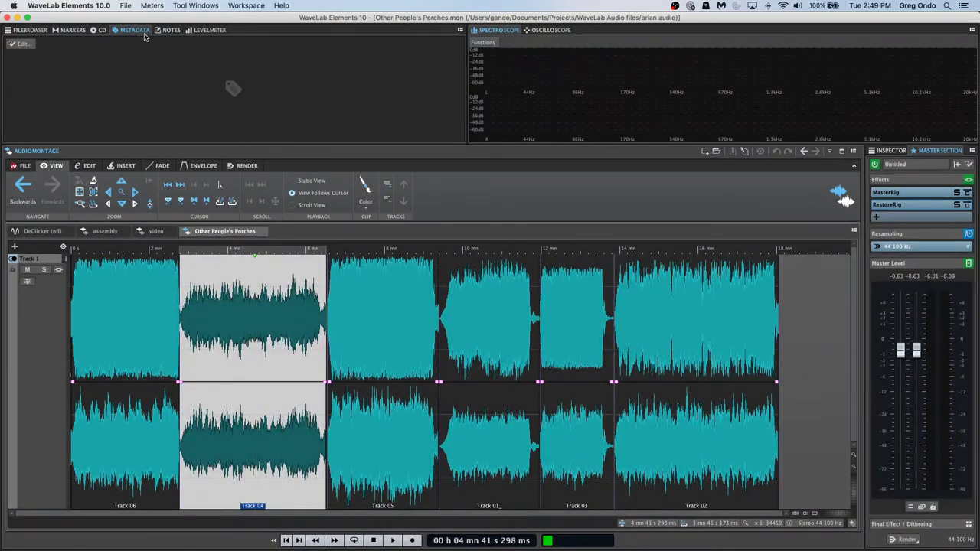
Quit WaveLab Elements, close the Applications folder window and return to the Amos Moses - GO project in Cubase
left_click(65, 6)
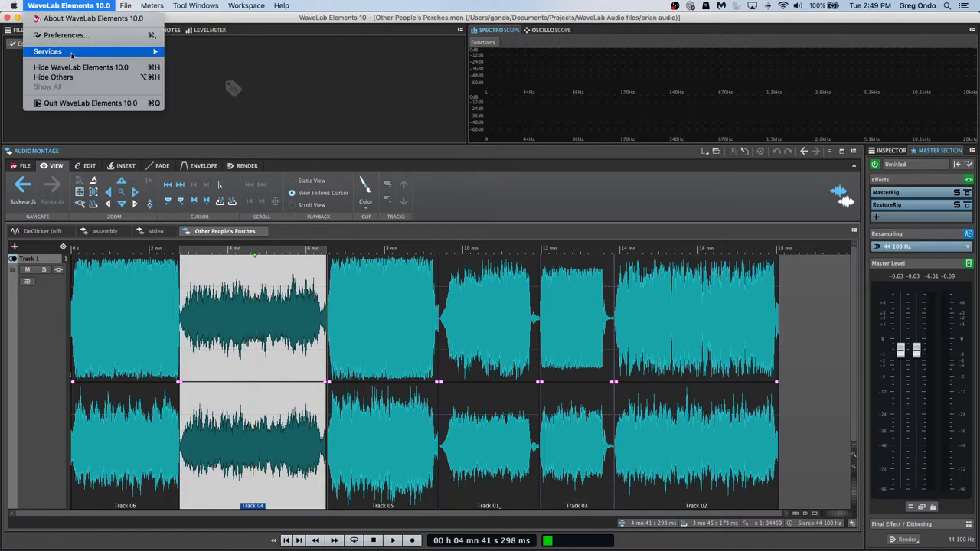
left_click(86, 104)
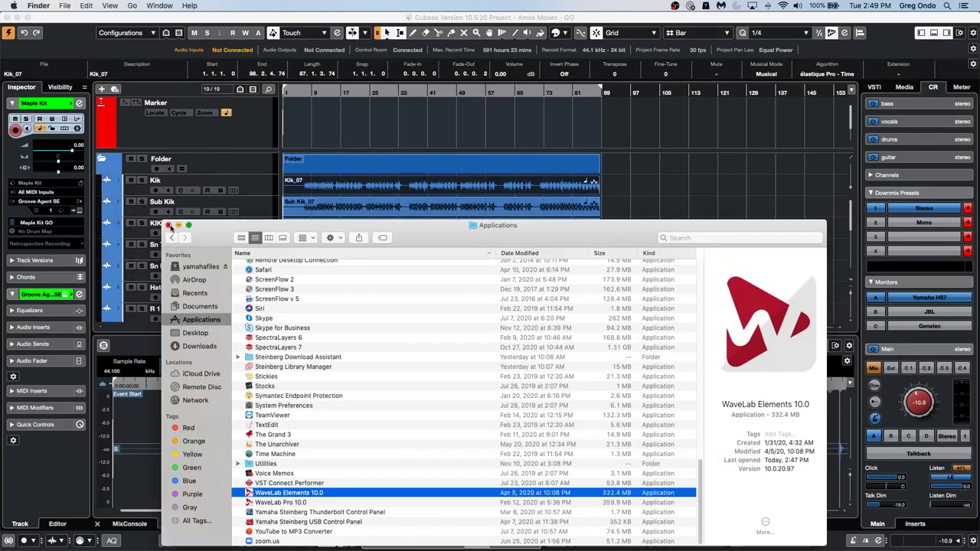
left_click(172, 226)
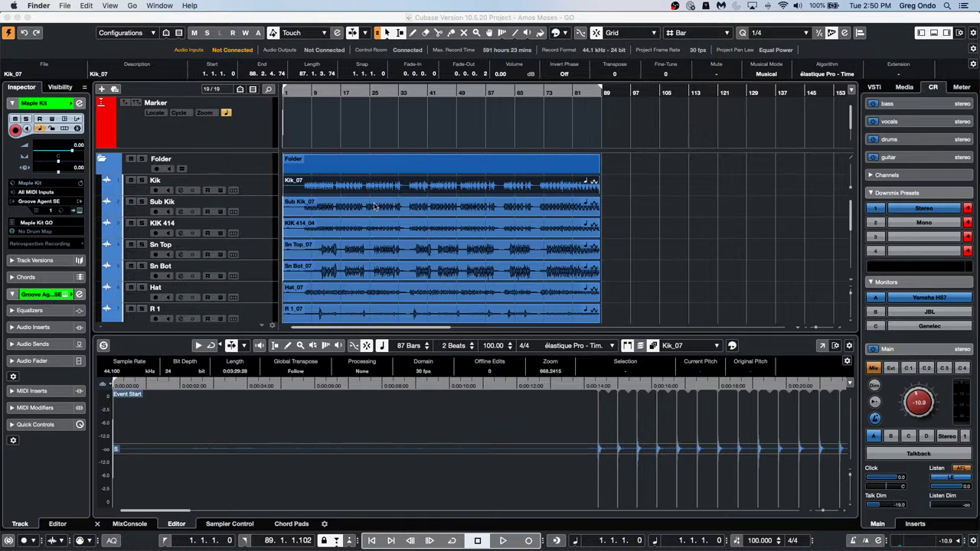
scroll(375, 207, "down", 5)
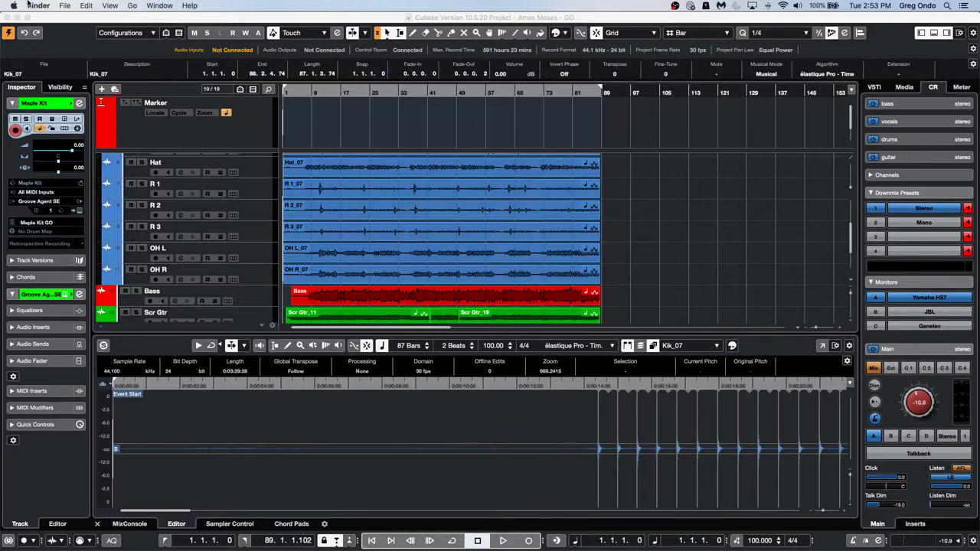
left_click(345, 141)
left_click(40, 6)
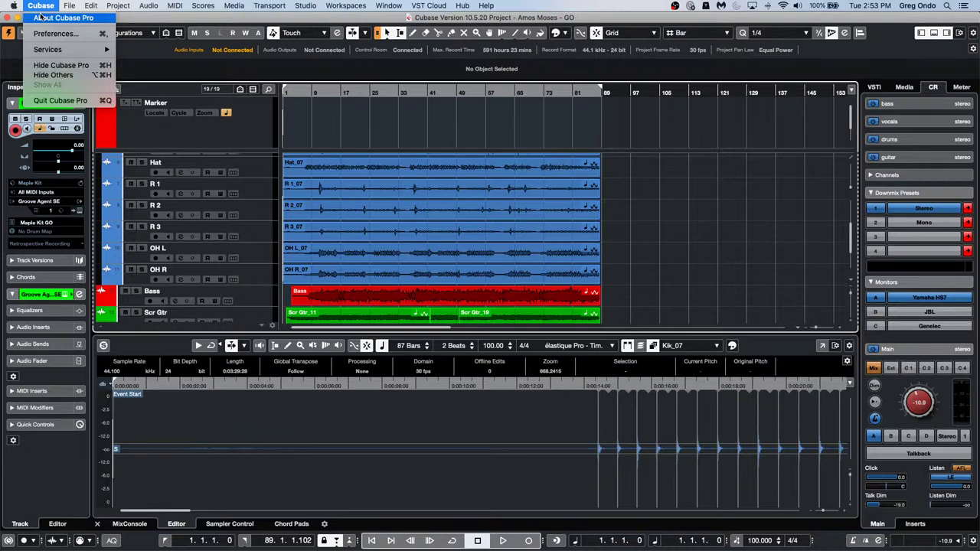
left_click(40, 17)
left_click(406, 214)
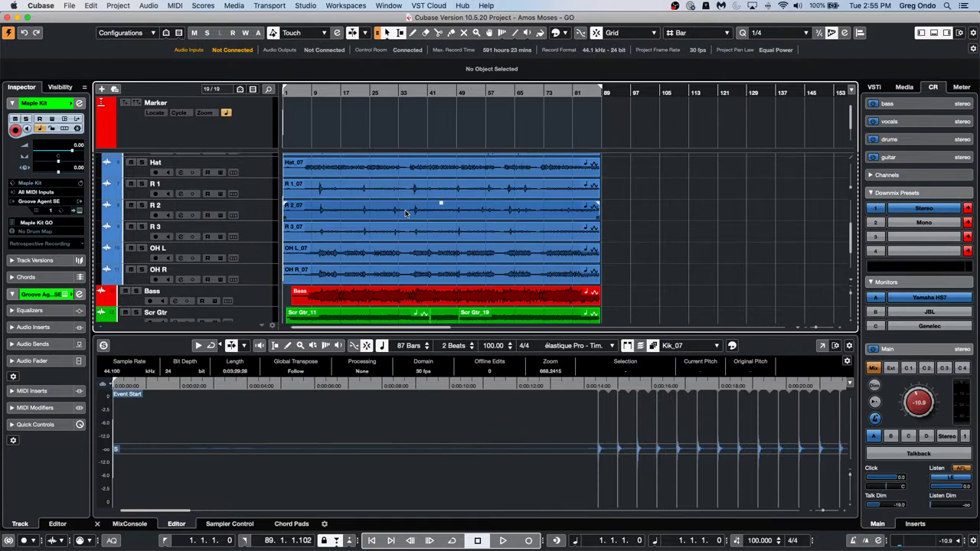
Open the Cubase preferences, look over the Project & MixConsole options and the available preference presets, and close the dialog
left_click(90, 6)
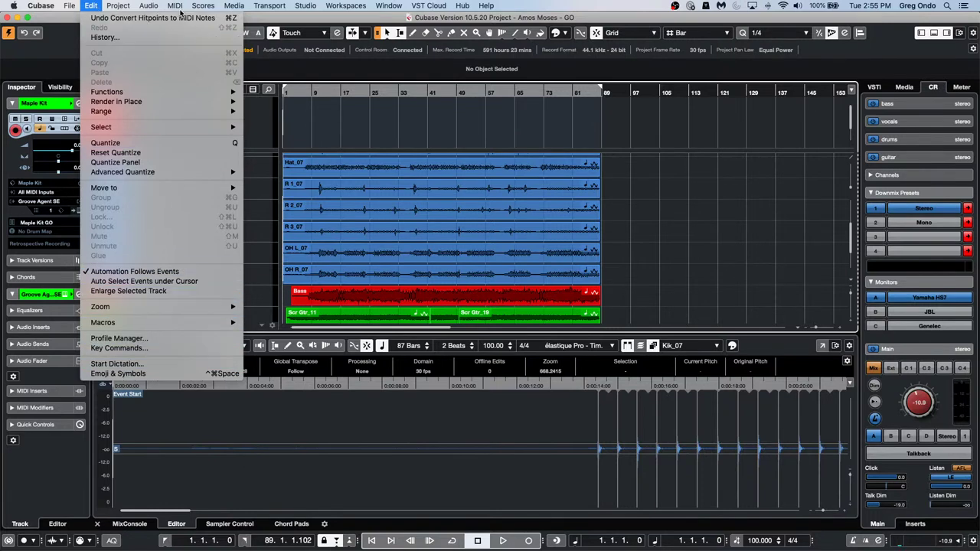
mouse_move(118, 5)
mouse_move(41, 5)
left_click(36, 36)
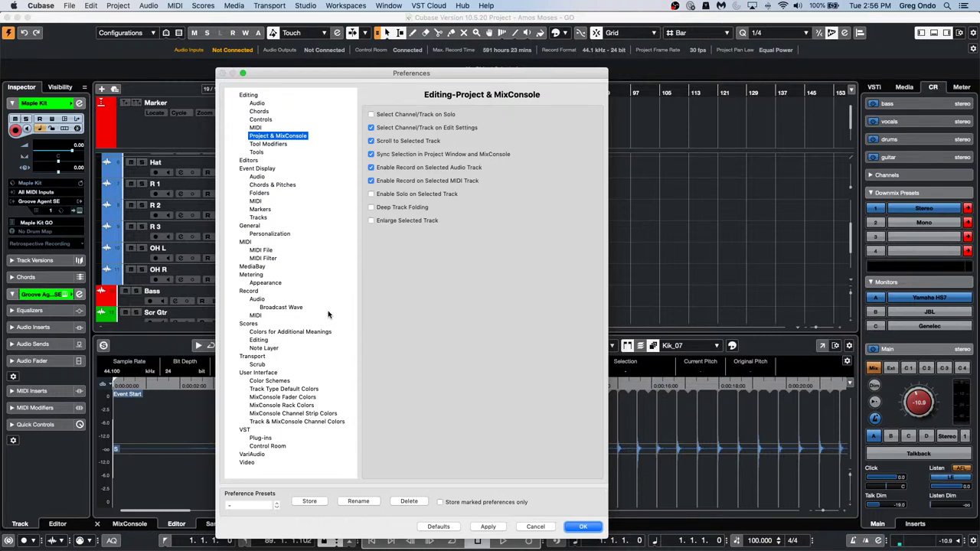
left_click(277, 505)
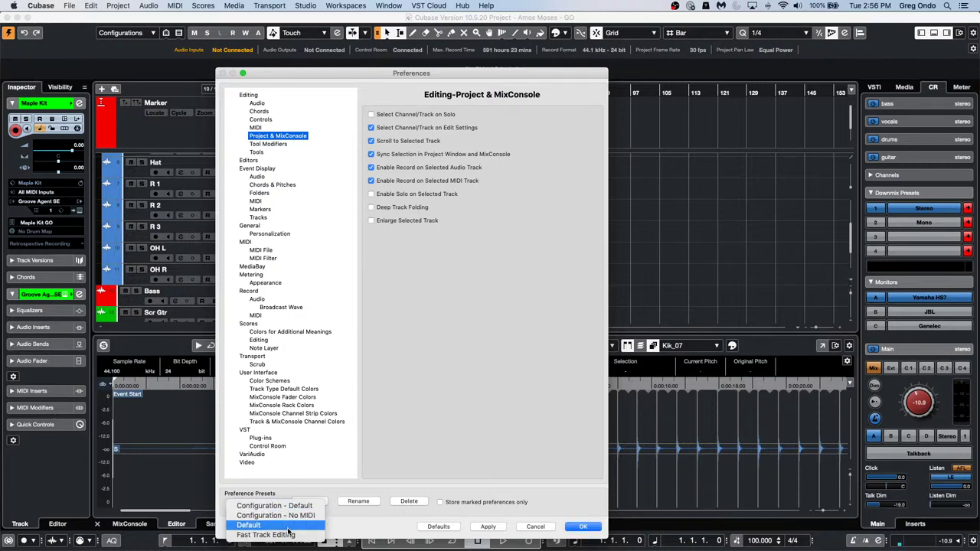
left_click(336, 471)
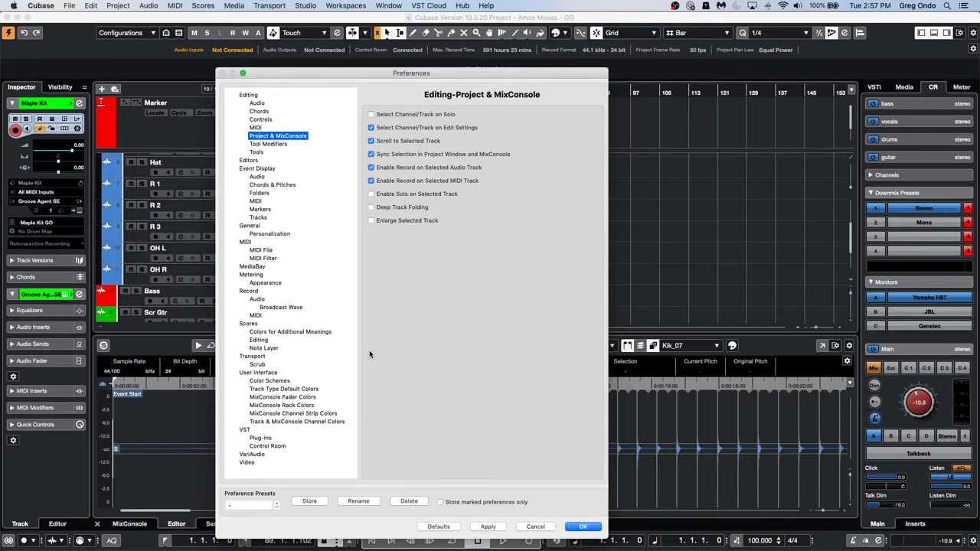
left_click(582, 527)
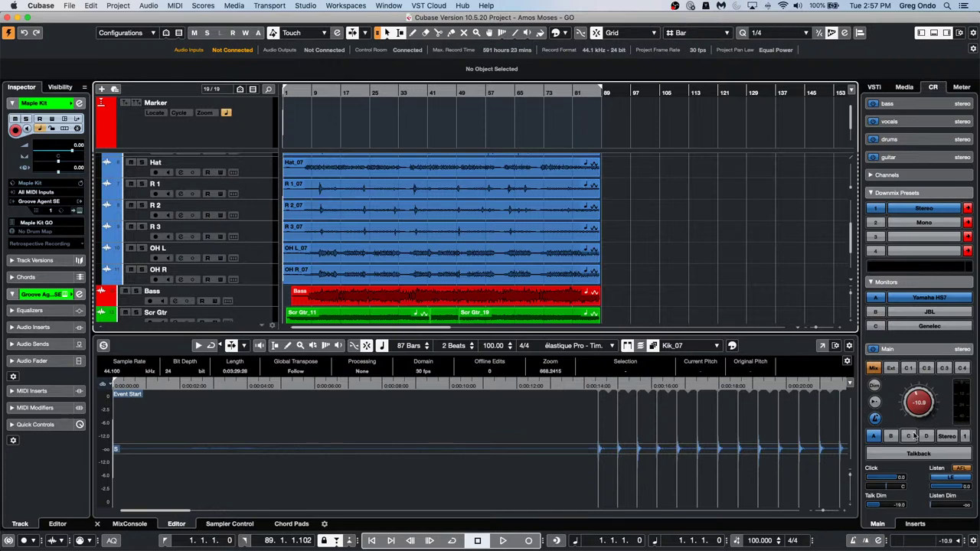
Inspect the Control Room audio connections, expanding the JBL monitor's channels, and close the window
left_click(304, 6)
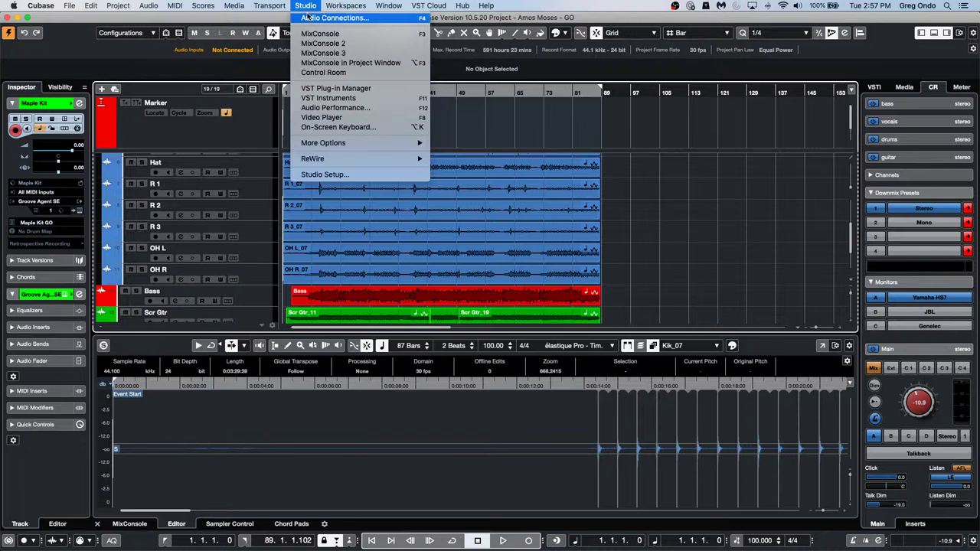
left_click(304, 18)
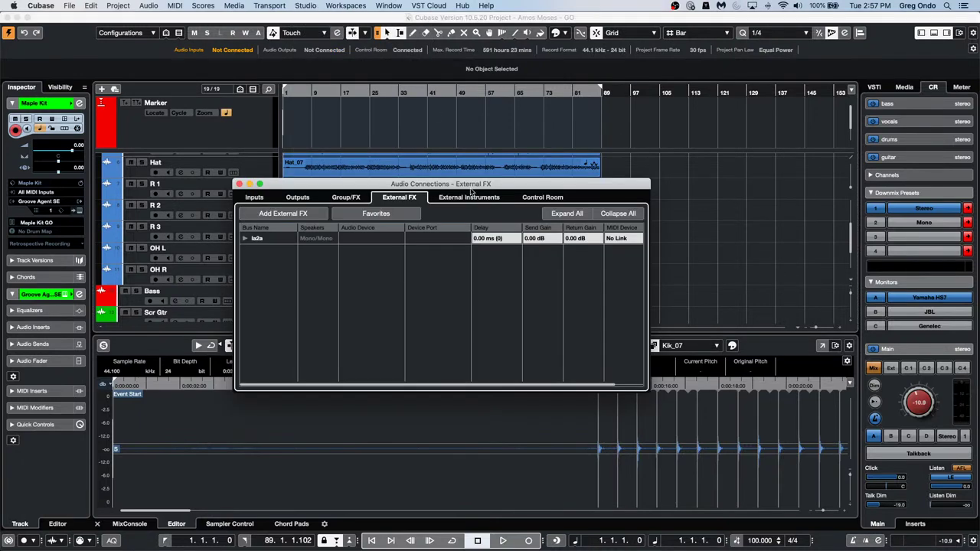
left_click(545, 197)
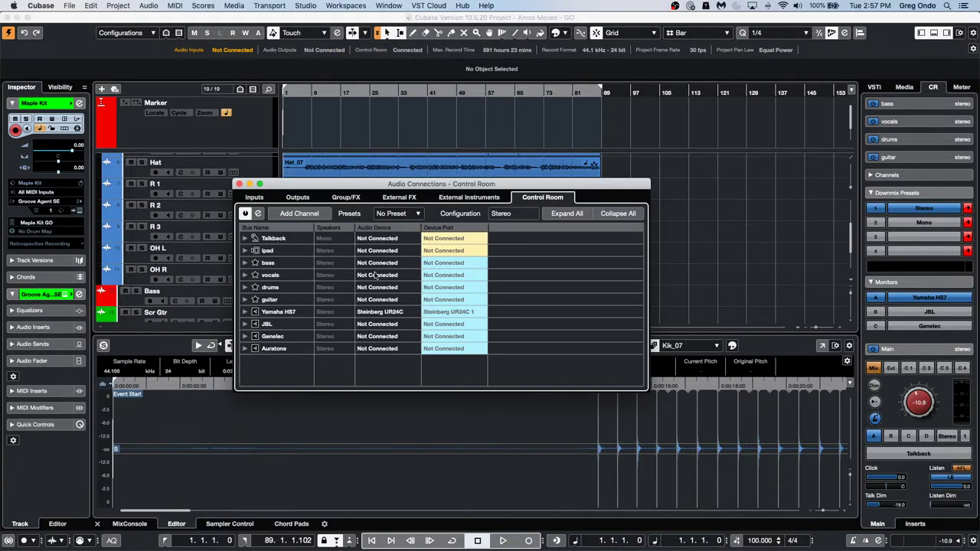
left_click(246, 324)
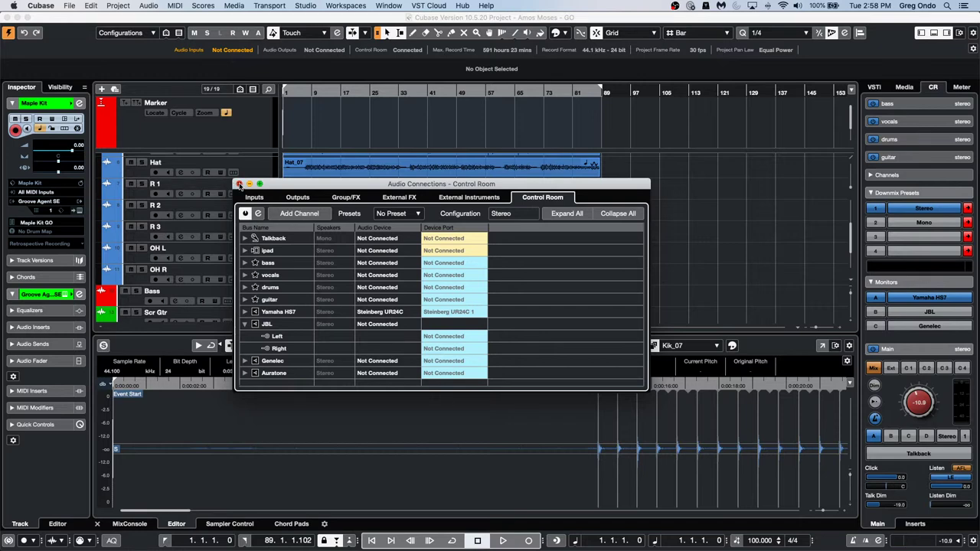
left_click(238, 184)
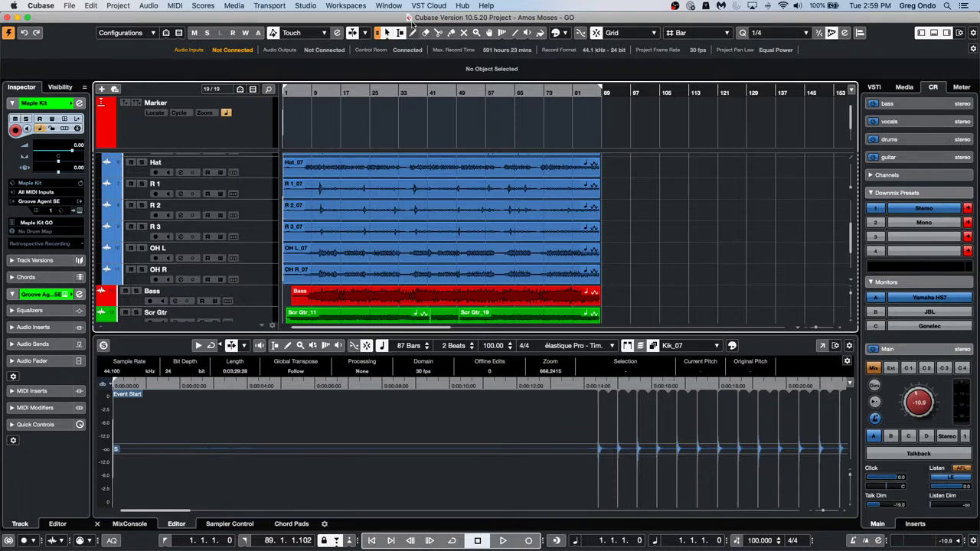
Open the project's Pool window, enlarge it and look through its columns from the media names to the file paths
left_click(306, 5)
mouse_move(235, 5)
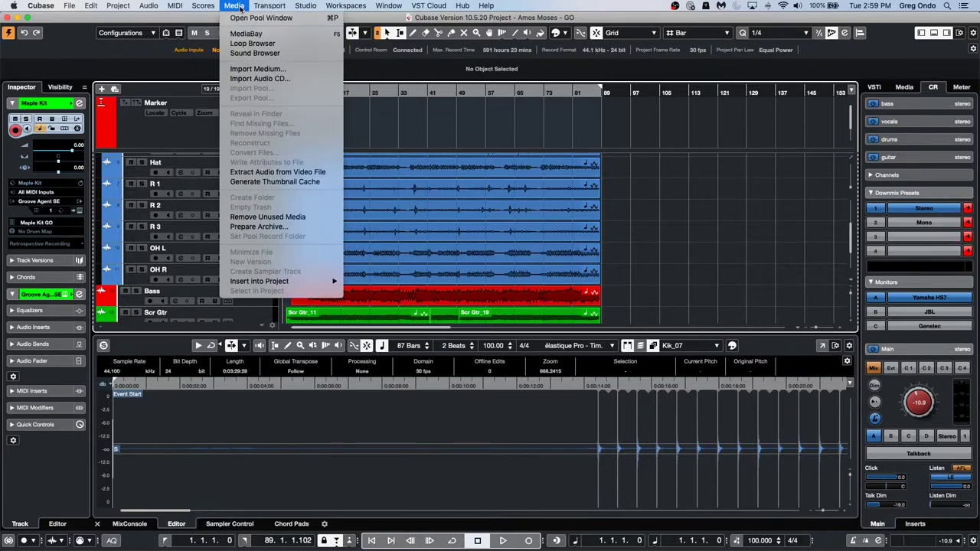
left_click(242, 18)
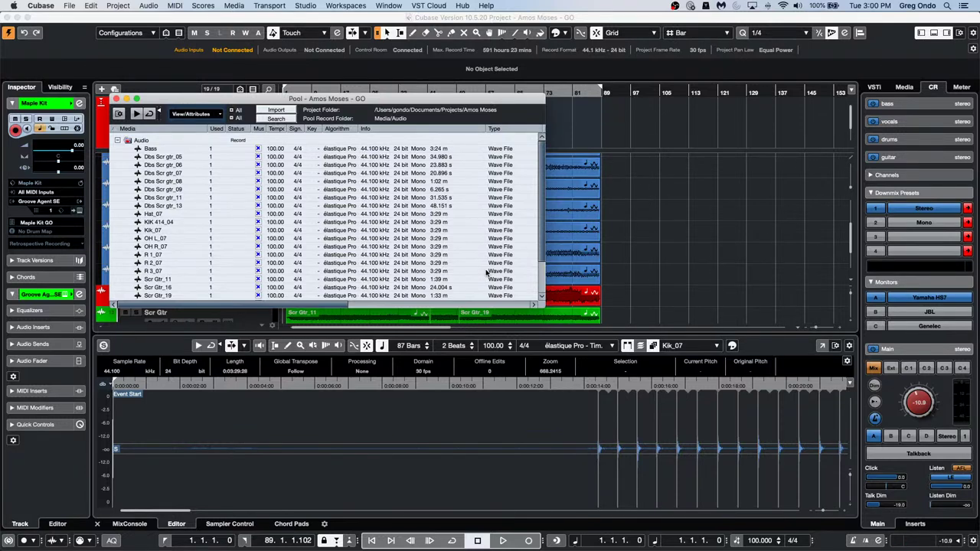
left_click_drag(543, 307, 757, 408)
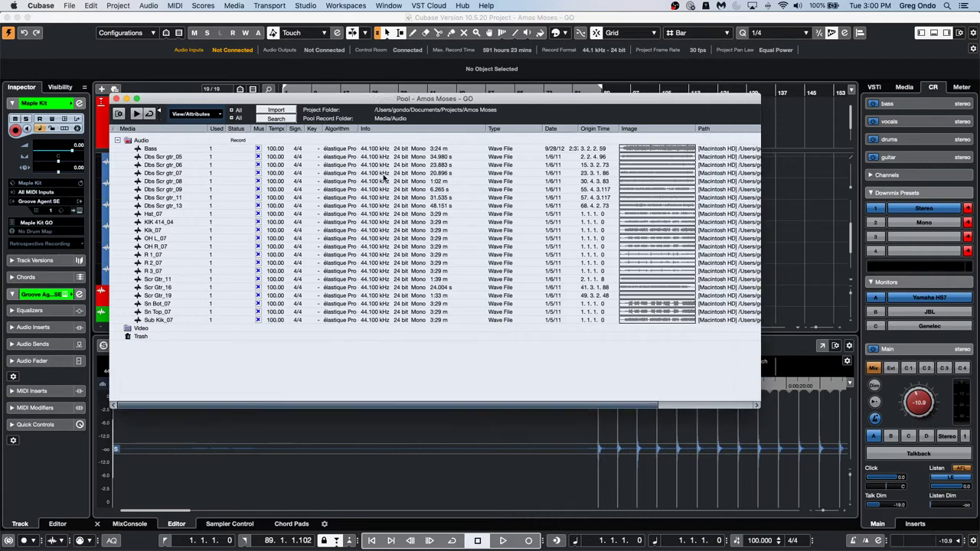
left_click_drag(617, 406, 543, 396)
scroll(467, 394, "right", 5)
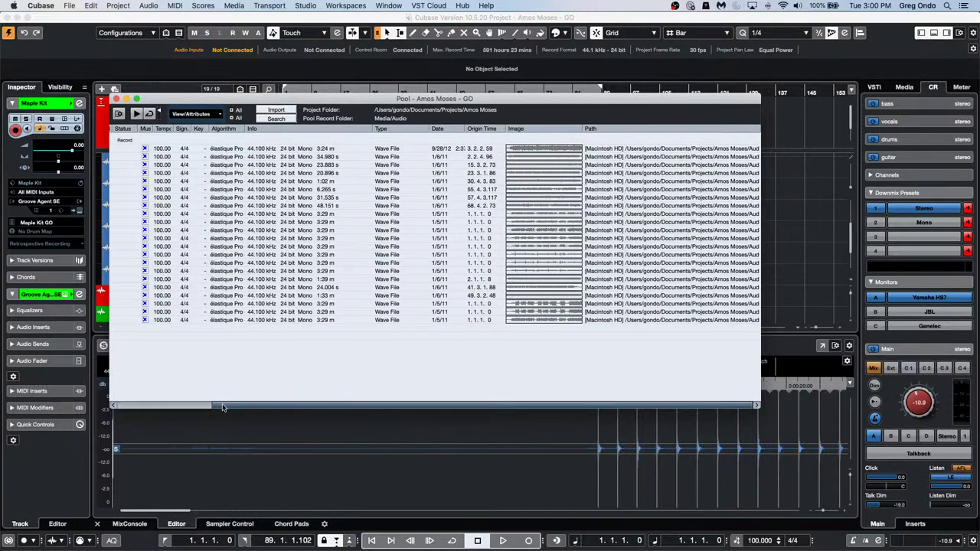
left_click_drag(223, 407, 122, 408)
Look over the commands available for the Dbs Scr gtr_05 clip in the Pool and the clips' file path column
left_click(170, 156)
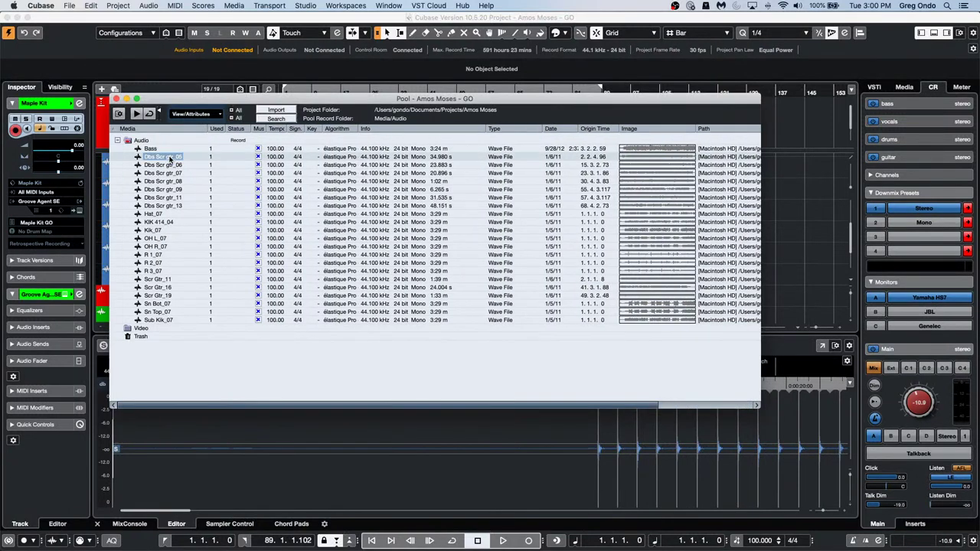
right_click(170, 158)
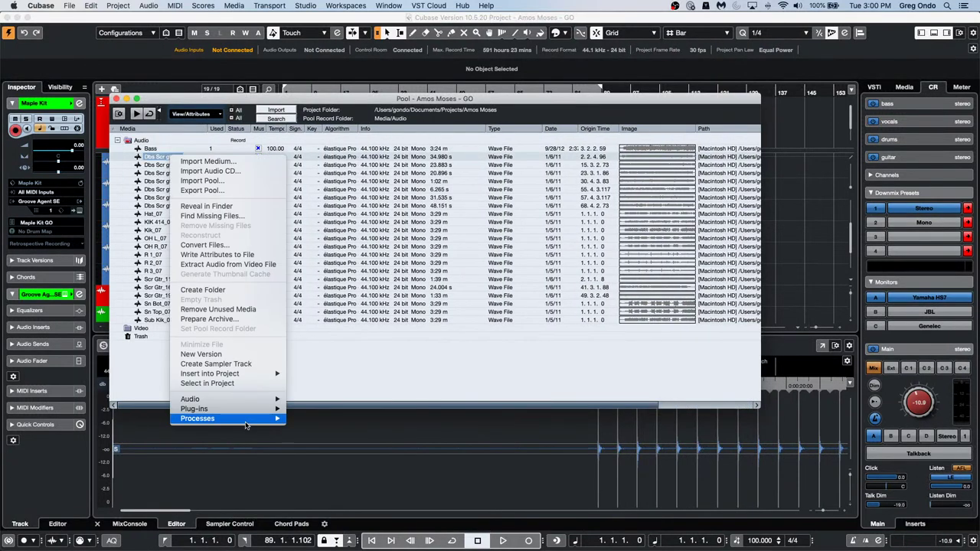
mouse_move(242, 373)
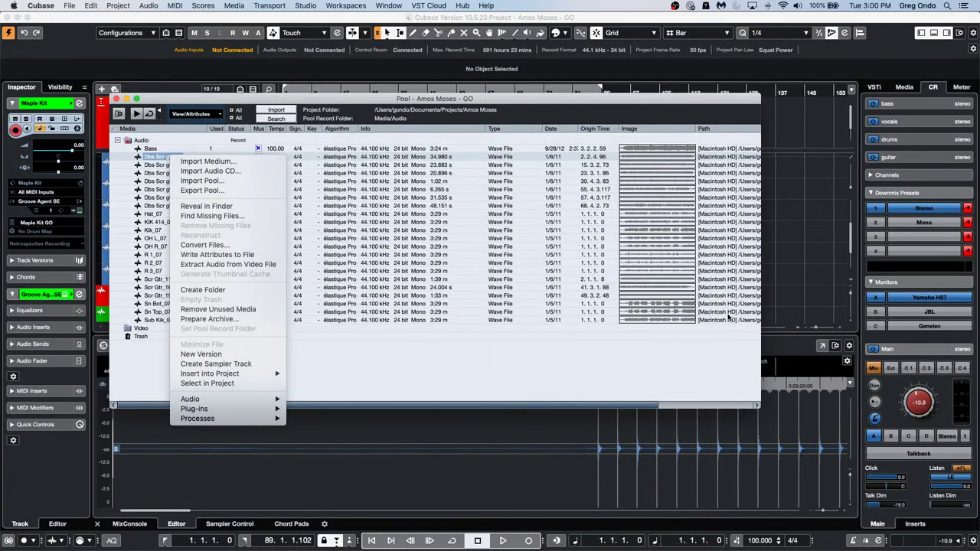
left_click(644, 408)
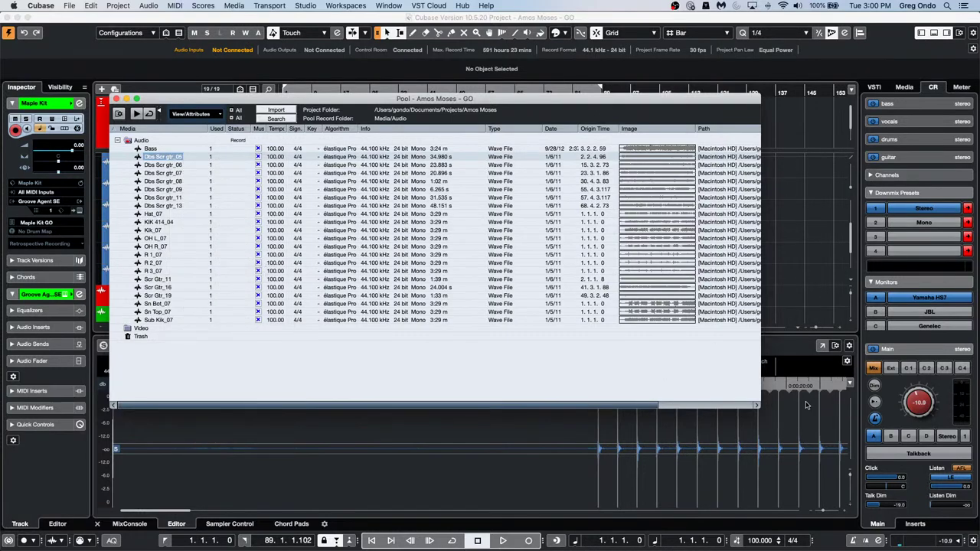
left_click_drag(648, 409, 754, 405)
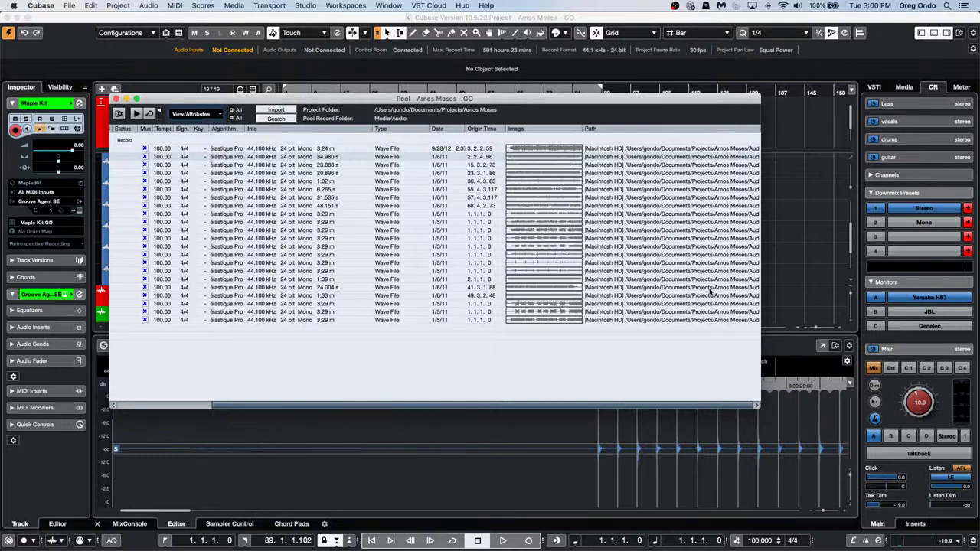
left_click_drag(260, 406, 165, 407)
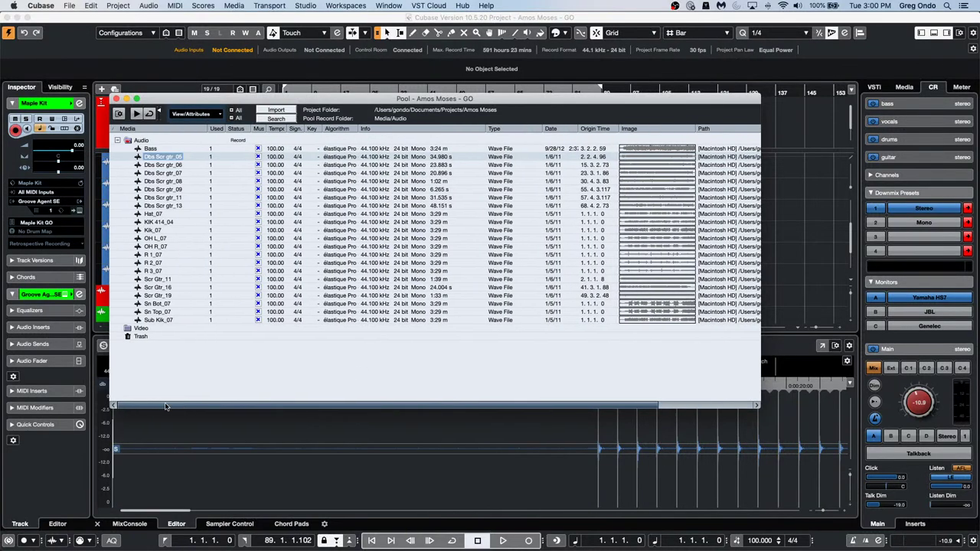
Reveal the R 2_07 clip's audio file in Finder and close the Finder window
left_click(162, 264)
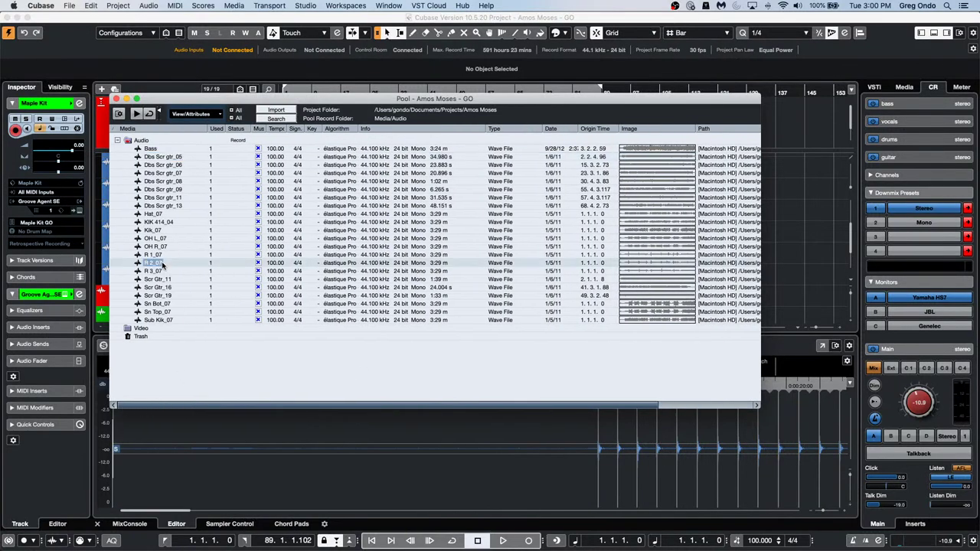
right_click(162, 264)
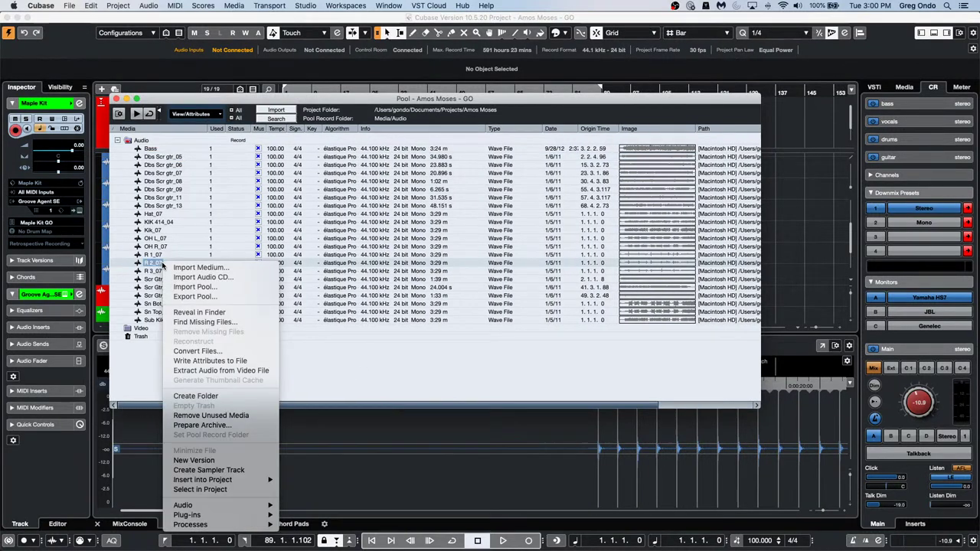
left_click(233, 313)
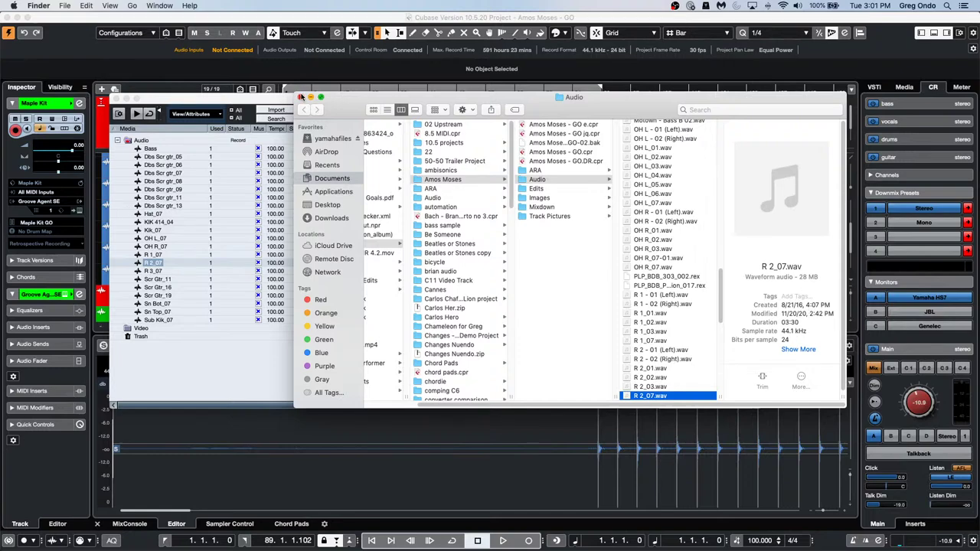
left_click(301, 97)
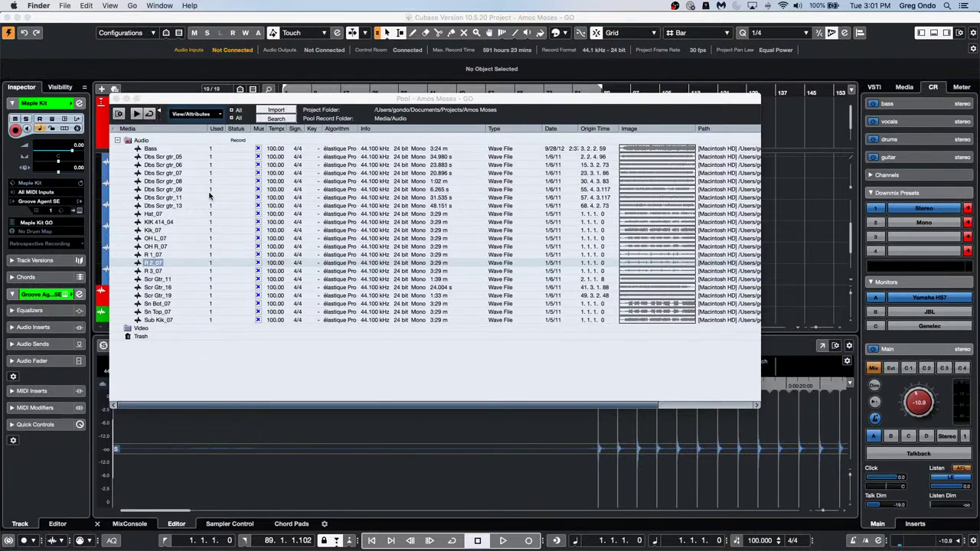
Reveal the R 3_07 clip's audio file in Finder, then close the Finder and Pool windows
left_click(161, 272)
right_click(160, 272)
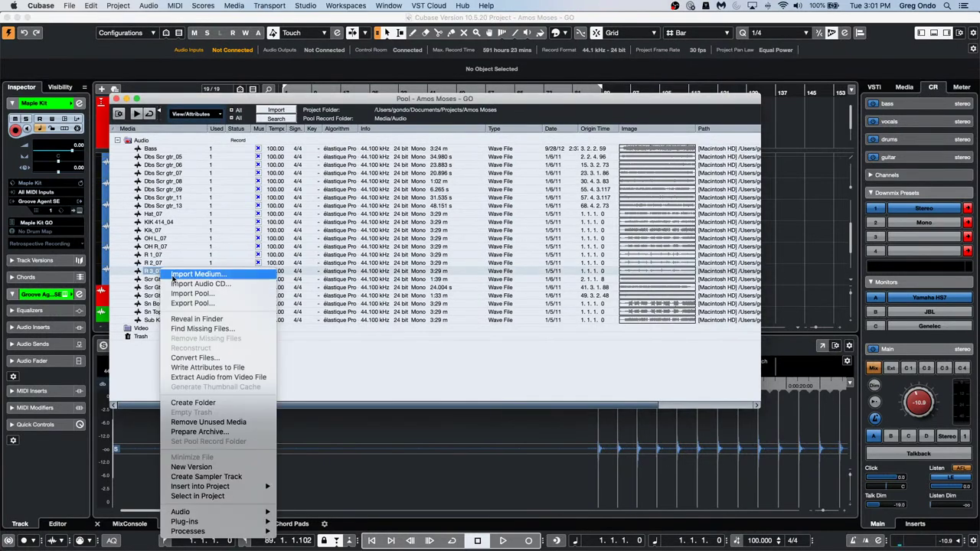
left_click(229, 319)
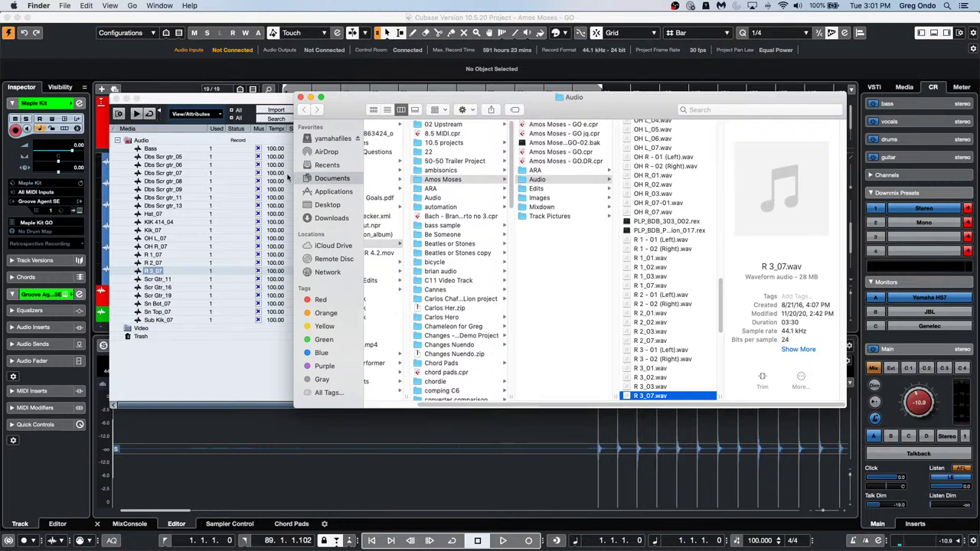
left_click(300, 97)
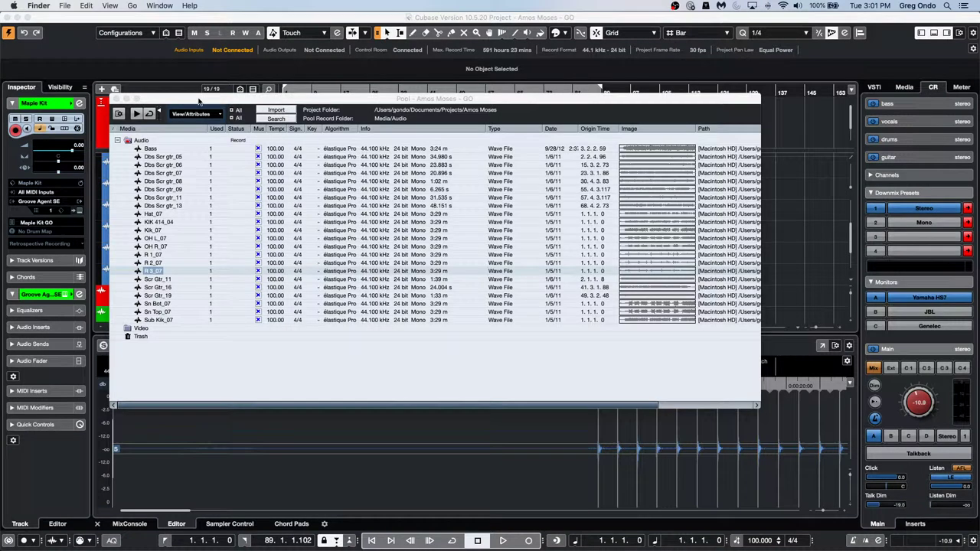
left_click(116, 99)
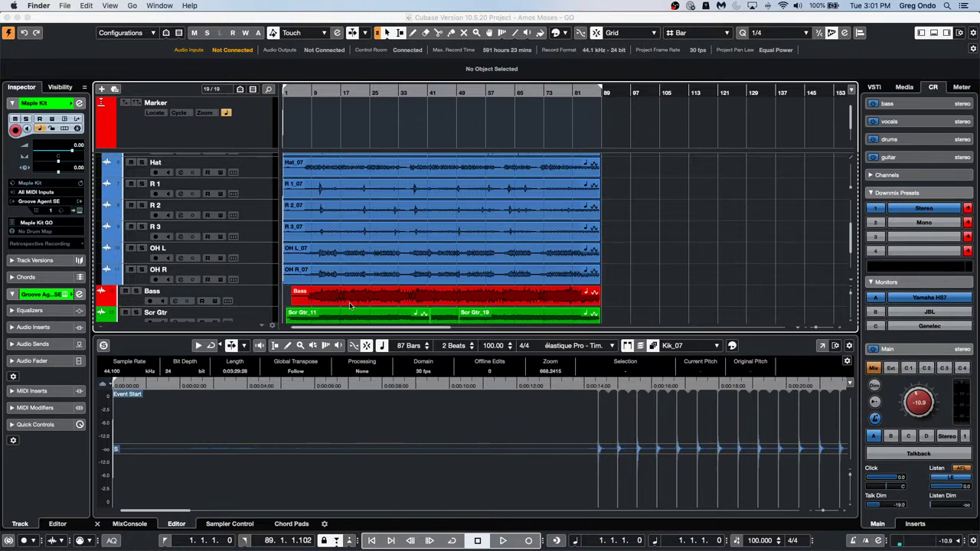
Add an instrument track with No VST Instrument below the OH R track
left_click(257, 277)
right_click(257, 277)
mouse_move(353, 280)
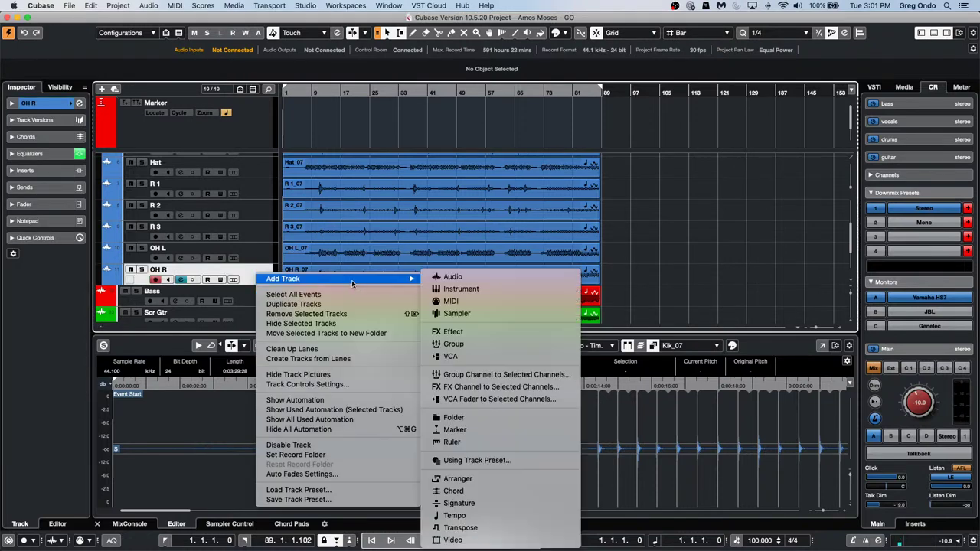
left_click(479, 289)
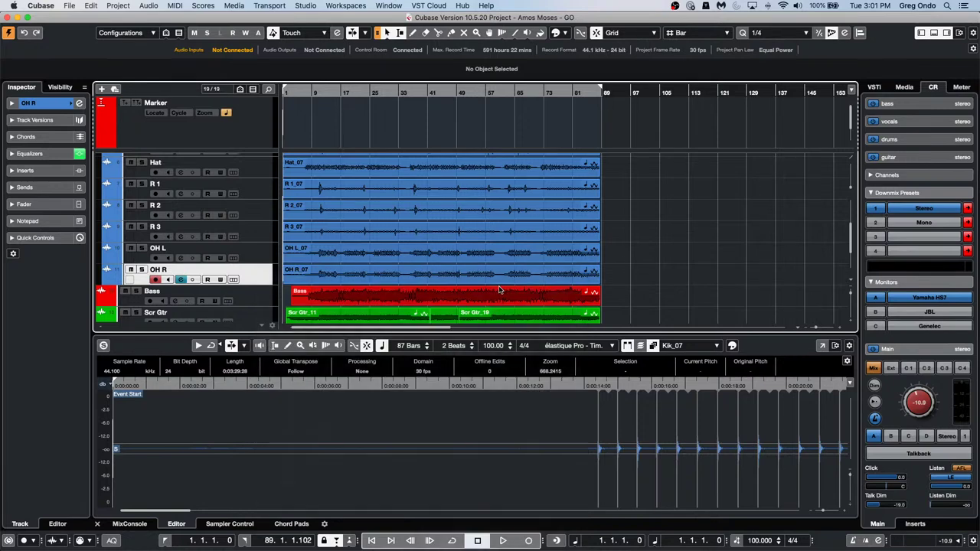
left_click(337, 213)
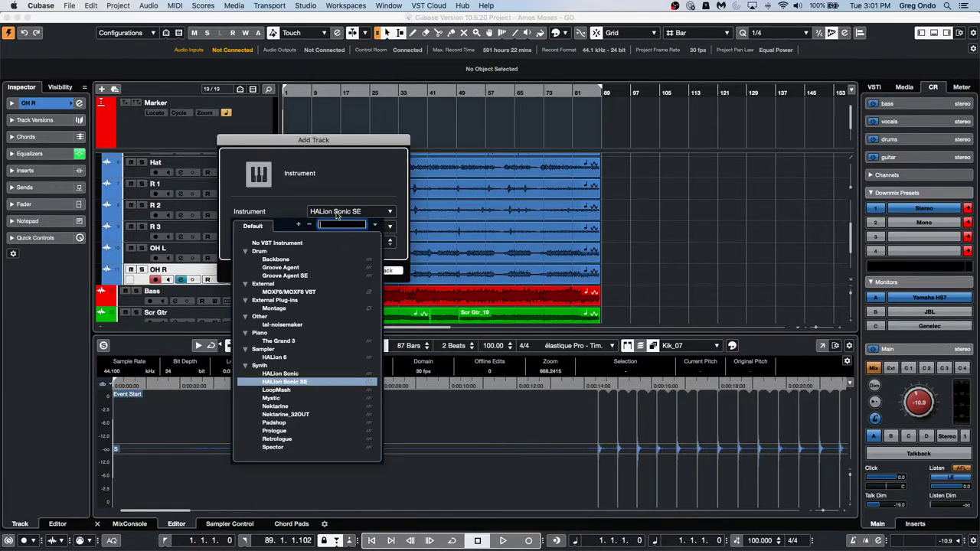
left_click(299, 242)
left_click(378, 270)
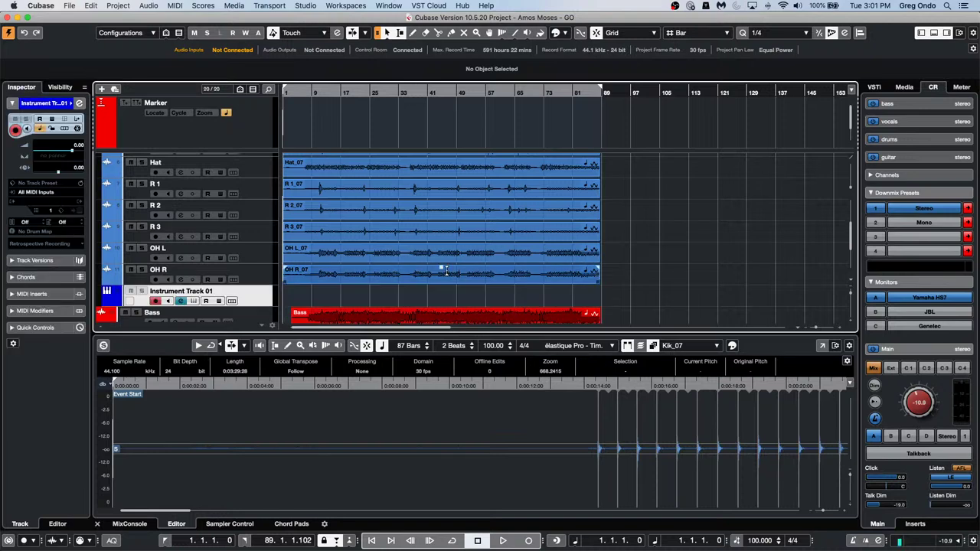
Draw a MIDI part from bar 16 to bar 59 on Instrument Track 01 and open it in the Key Editor with step input off
right_click(342, 304)
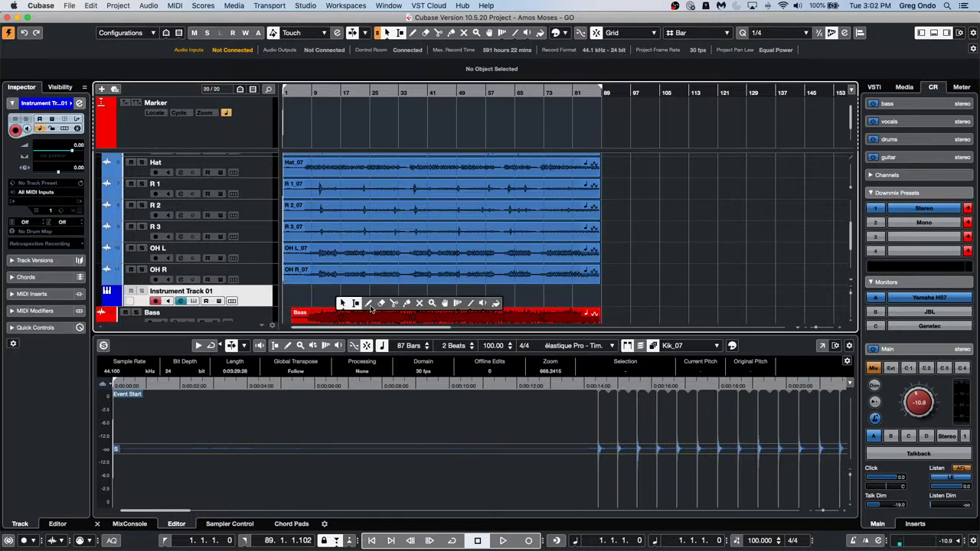
left_click(369, 304)
left_click_drag(342, 293, 493, 295)
key("1")
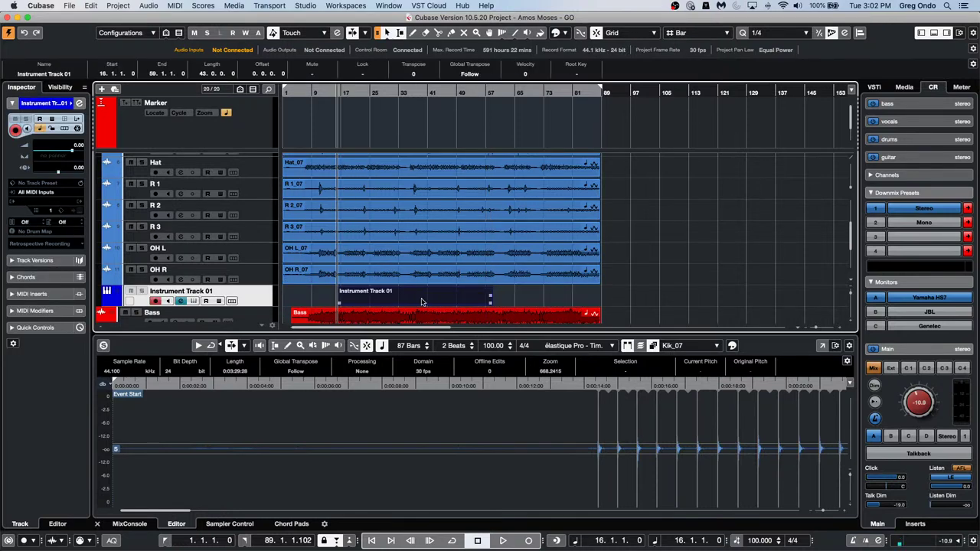
double_click(368, 294)
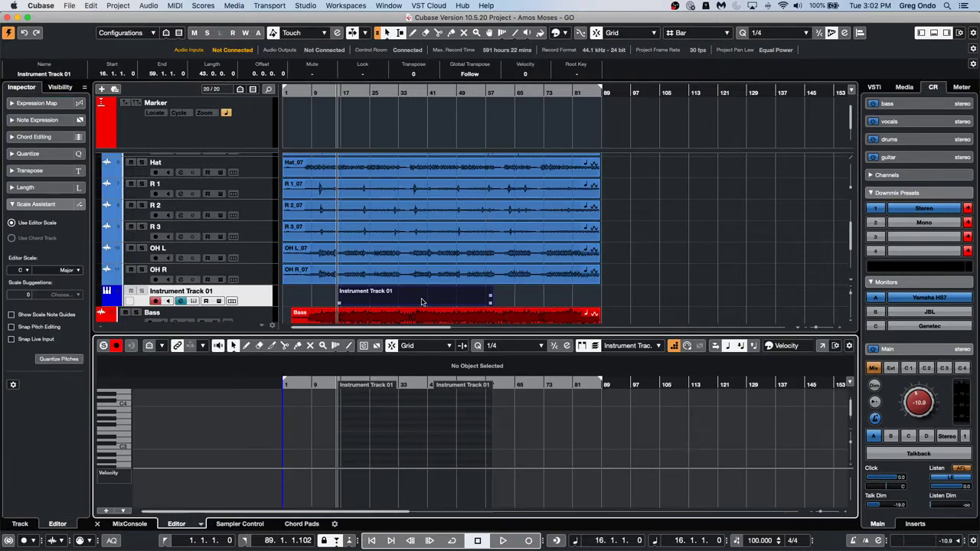
left_click(673, 347)
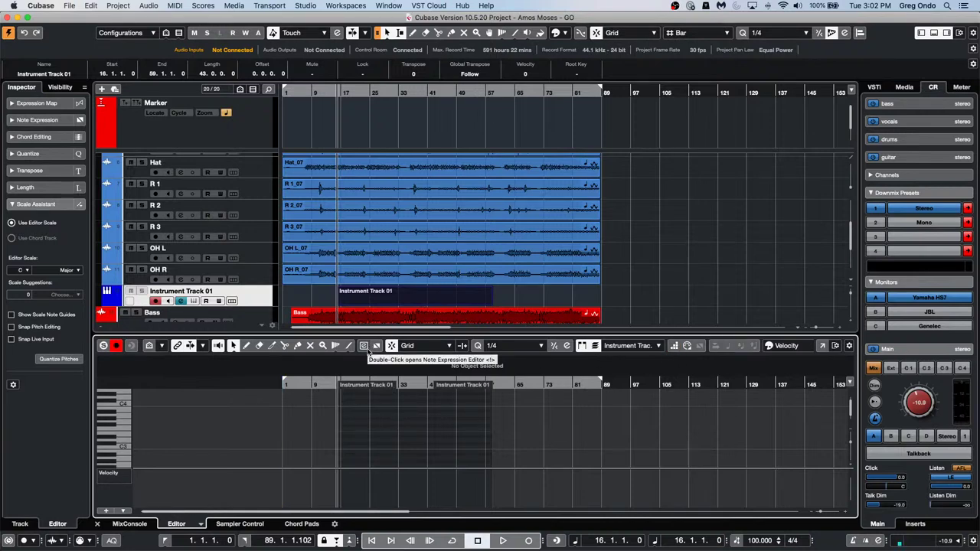
Draw three long overlapping notes in the part, rising from C3 up to C4
right_click(380, 427)
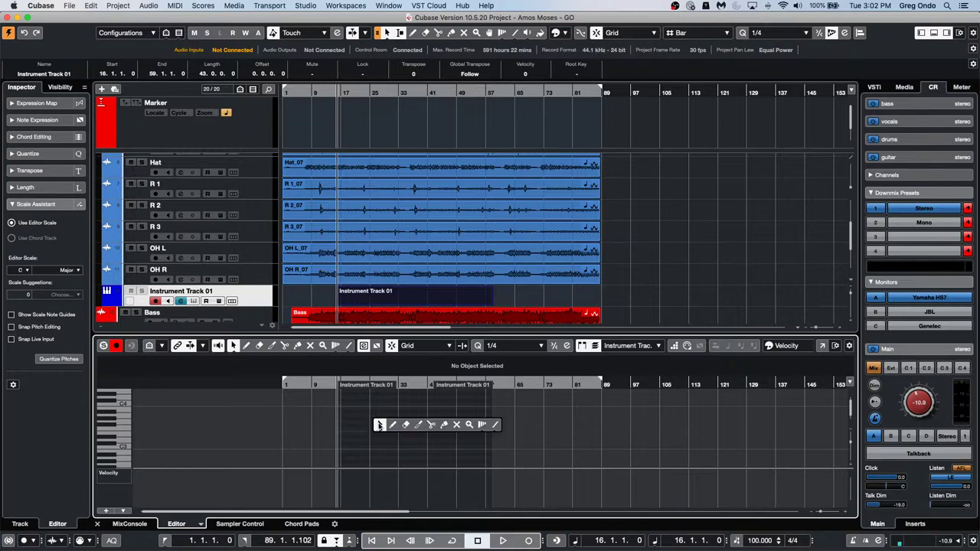
left_click(394, 426)
left_click_drag(359, 447, 459, 447)
left_click_drag(396, 421, 464, 421)
left_click_drag(412, 404, 486, 403)
right_click(414, 416)
left_click(416, 416)
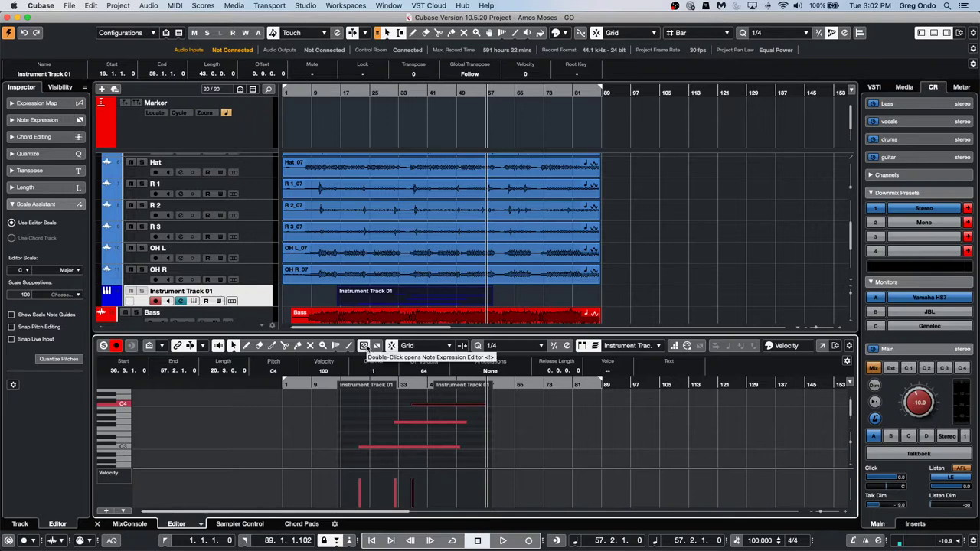
Open the Note Expression editor on the long C3 note that starts at bar 22
left_click(410, 437)
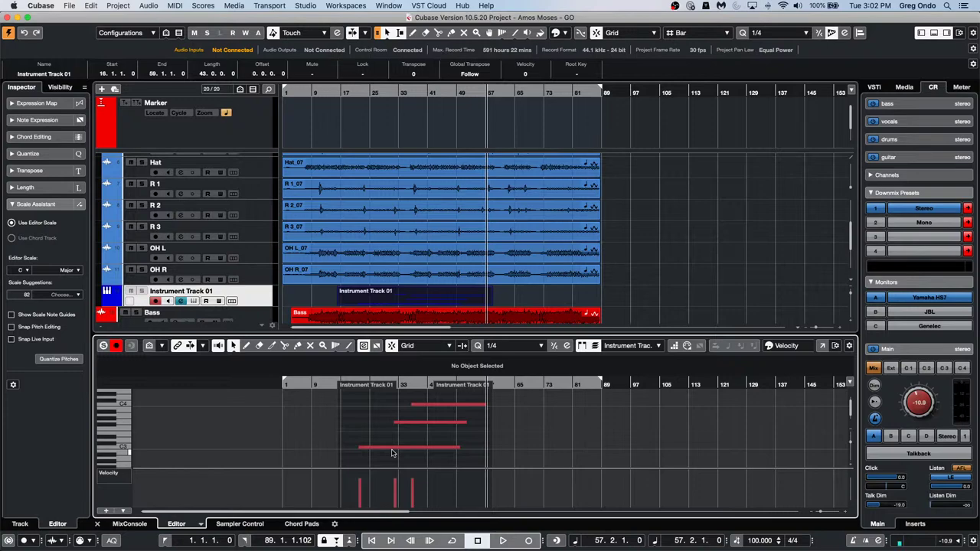
left_click(392, 452)
double_click(394, 453)
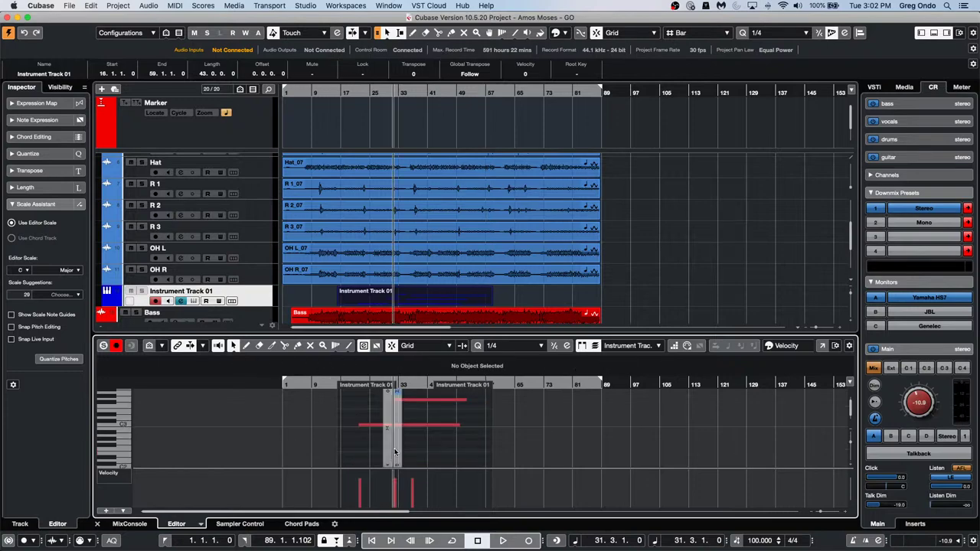
left_click(324, 385)
left_click_drag(325, 385, 334, 404)
left_click(562, 430)
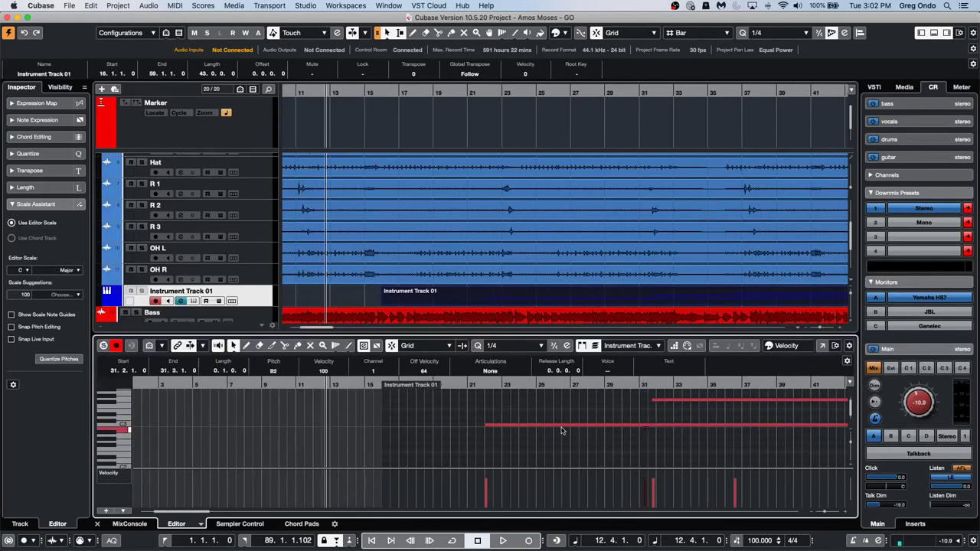
double_click(561, 426)
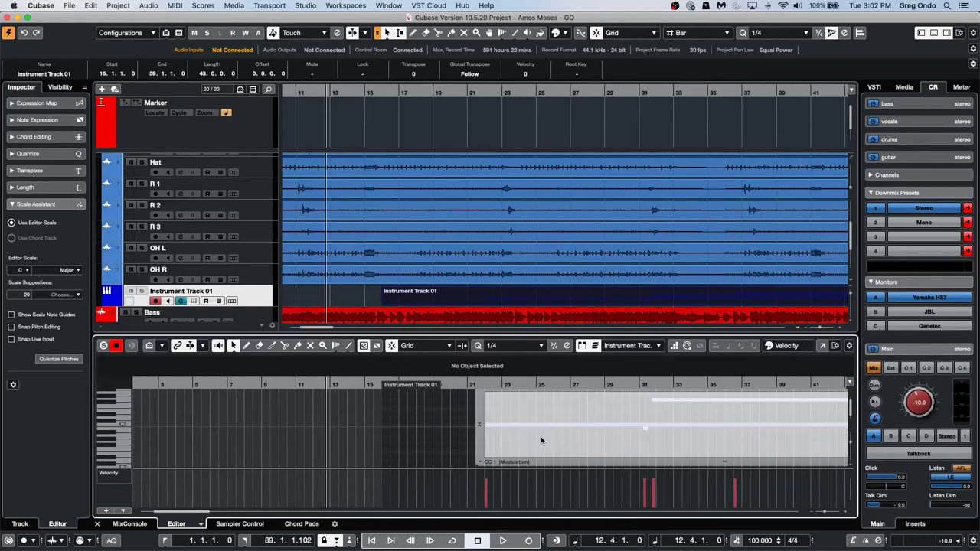
Draw CC 1 (Modulation) curves in the C3 note's expression editor and turn off opening that editor by double-click
right_click(541, 440)
left_click(555, 441)
mouse_move(558, 441)
left_mouse_down()
mouse_move(648, 417)
mouse_move(697, 430)
mouse_move(635, 419)
mouse_move(801, 423)
left_mouse_up()
left_click_drag(563, 404, 680, 437)
left_click(363, 347)
left_click(450, 406)
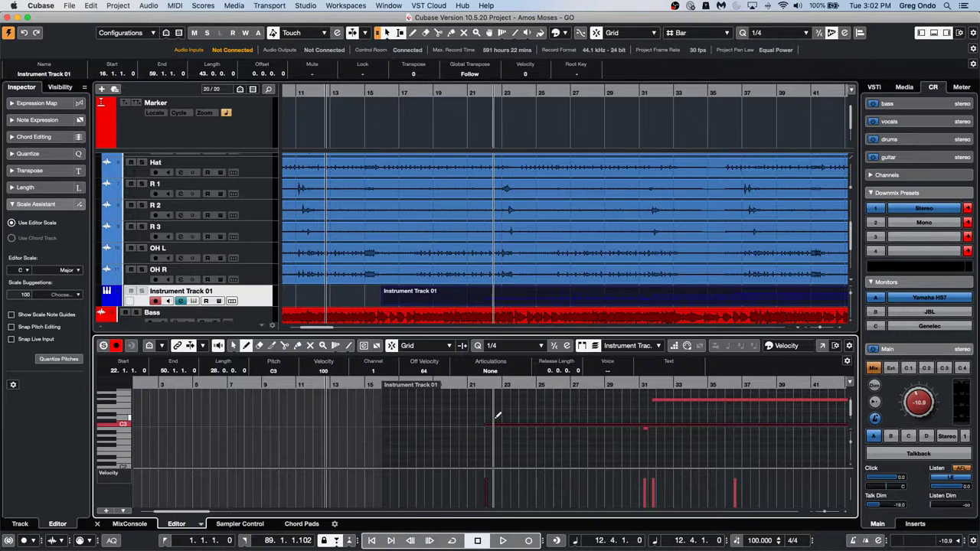
key("1")
left_click(553, 442)
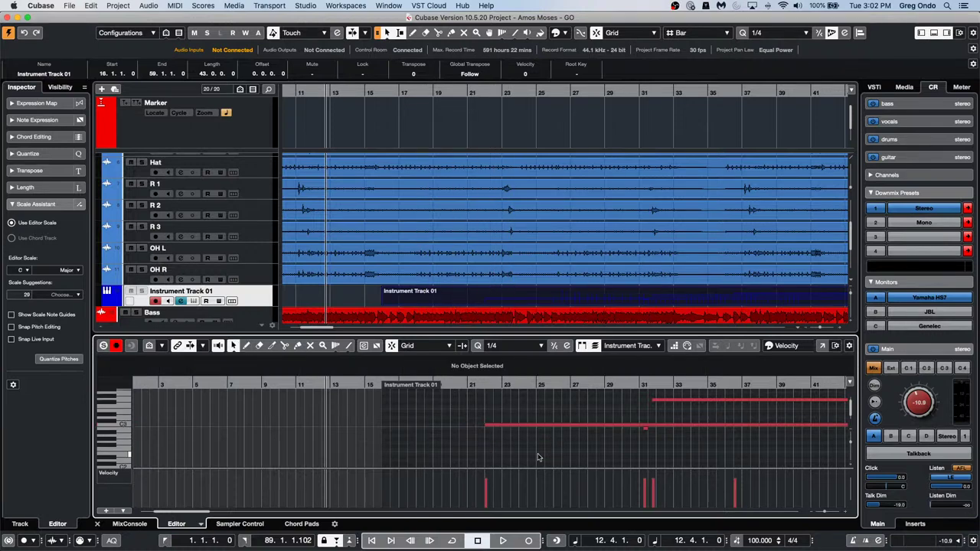
Draw several shorter notes around the C3 note between about bars 17 and 36, including B2, D#3, F#3 and E3
scroll(588, 433, "up", 1)
scroll(588, 433, "up", 1)
right_click(520, 408)
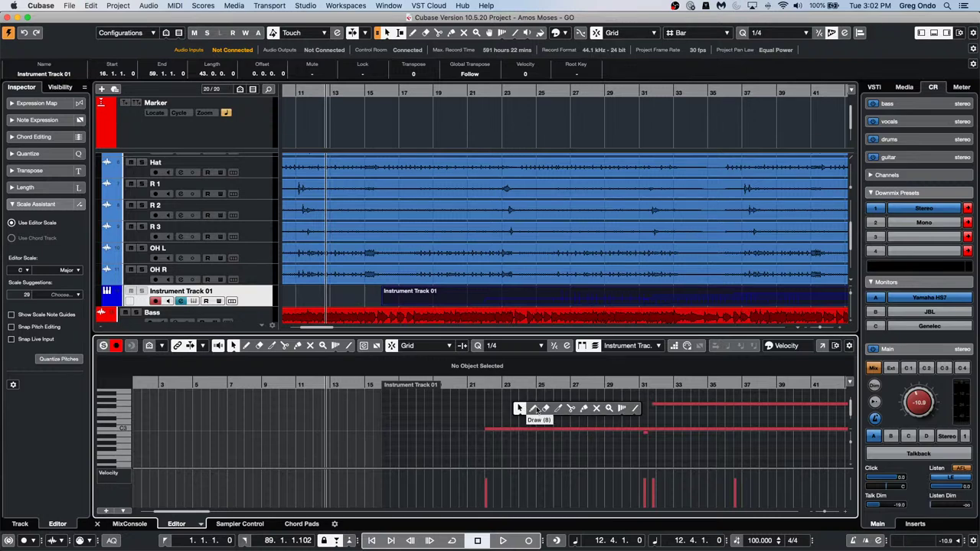
left_click(539, 408)
left_click_drag(504, 407, 569, 407)
left_click_drag(536, 453, 657, 448)
left_click_drag(676, 415, 740, 415)
mouse_move(404, 432)
left_mouse_down()
mouse_move(462, 450)
mouse_move(489, 416)
left_mouse_up()
right_click(451, 419)
left_click(452, 431)
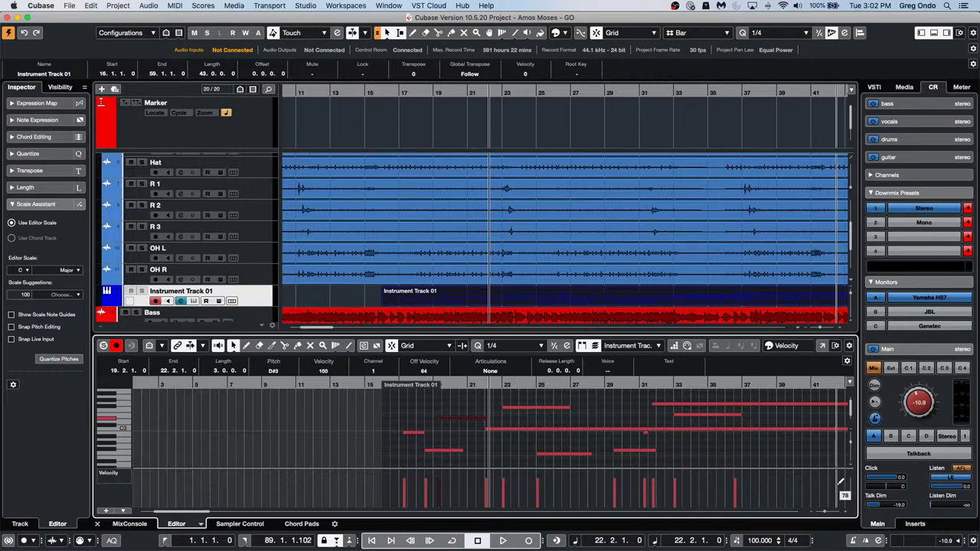
Delete the short B2 and D#3 notes that lie before the long C3 note
left_click_drag(850, 443, 853, 453)
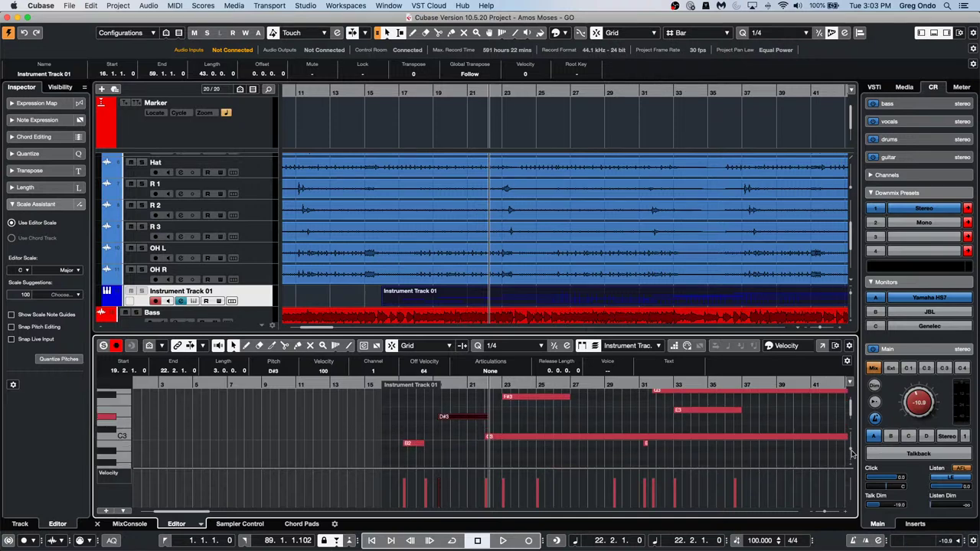
scroll(523, 430, "up", 1)
scroll(523, 430, "down", 1)
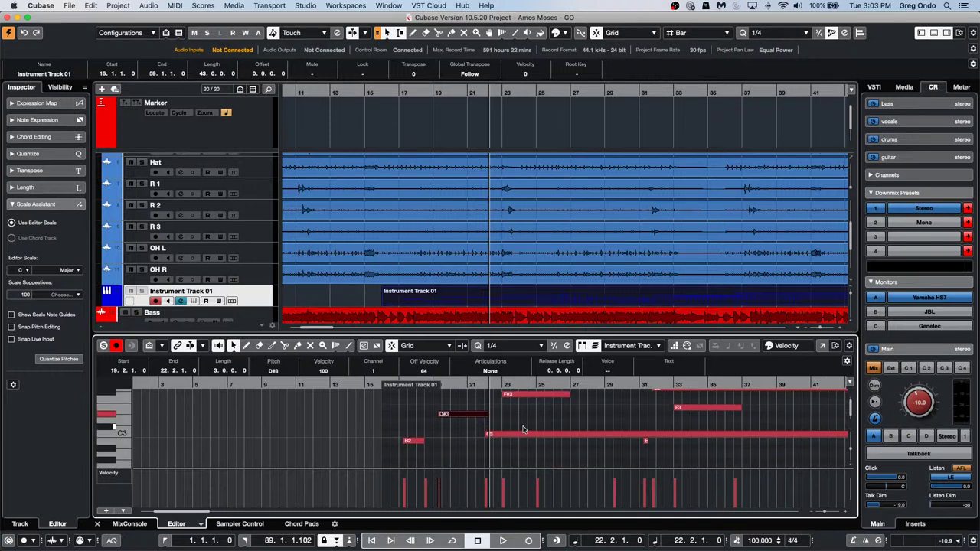
left_click(413, 441)
key("Delete")
left_click(461, 417)
key("Delete")
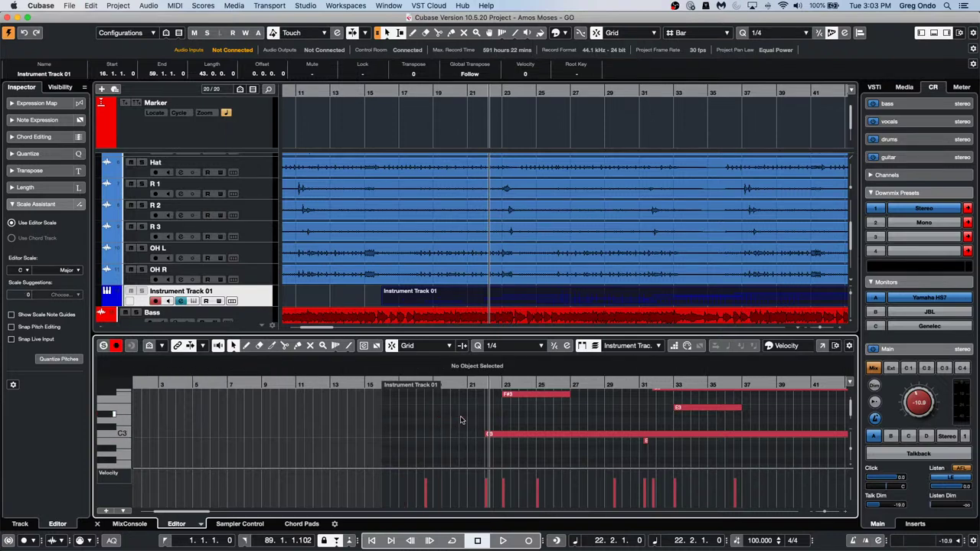
Undo the deletion of the short B2 and D#3 notes before the long C3 note, and delete them again one by one
key("super+z")
key("super+z")
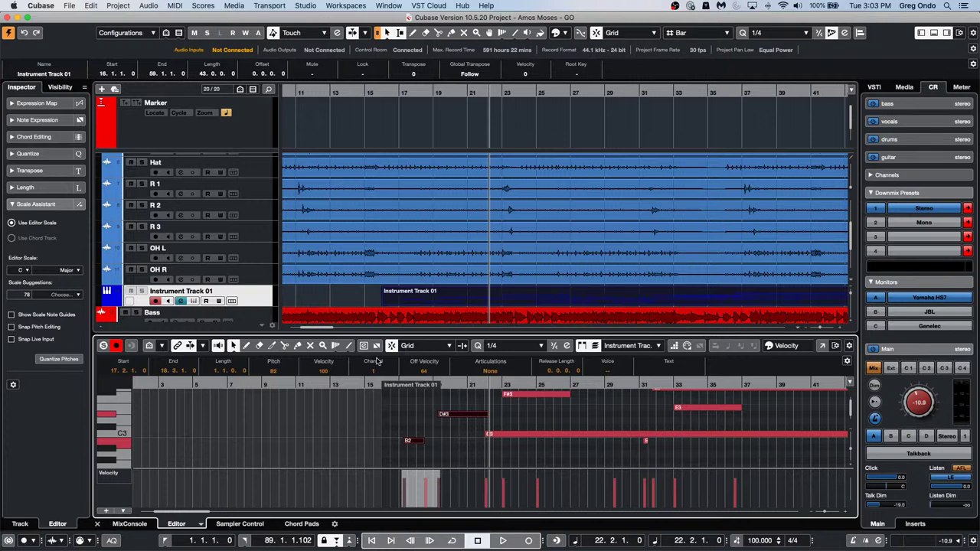
left_click(448, 437)
left_click(458, 418)
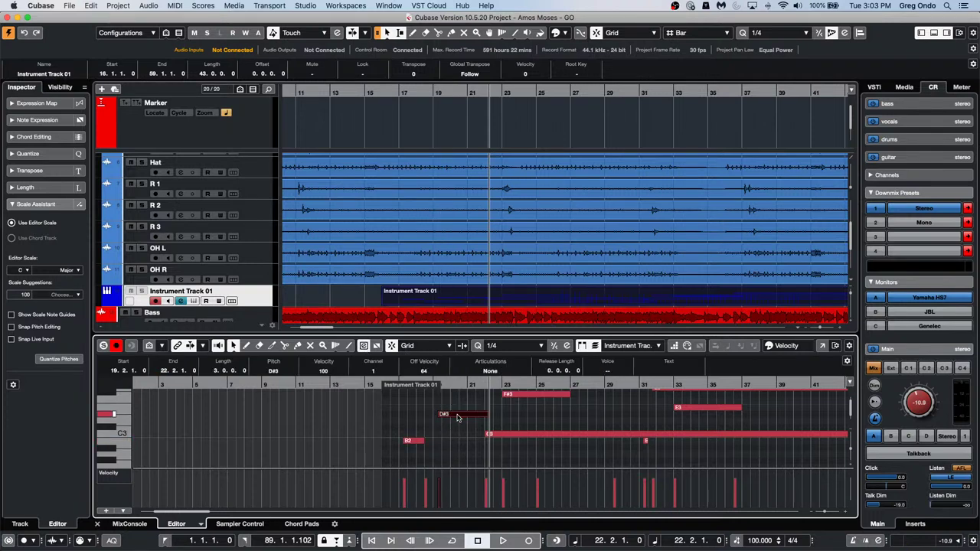
left_click(459, 434)
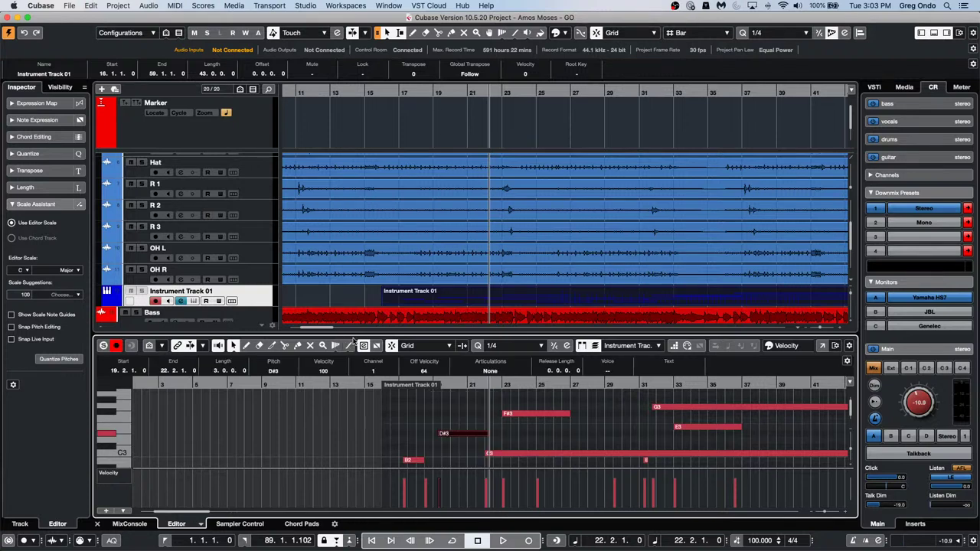
key("Delete")
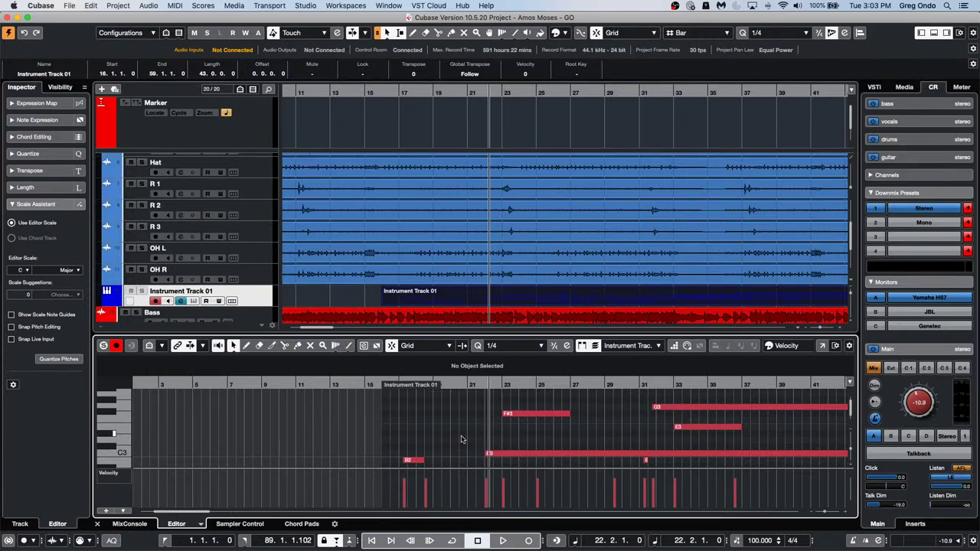
left_click(409, 461)
key("Delete")
Draw a D#3 note from 16.3 to 20.3, split it near its middle, and trim the second part's start to 19.4
right_click(402, 437)
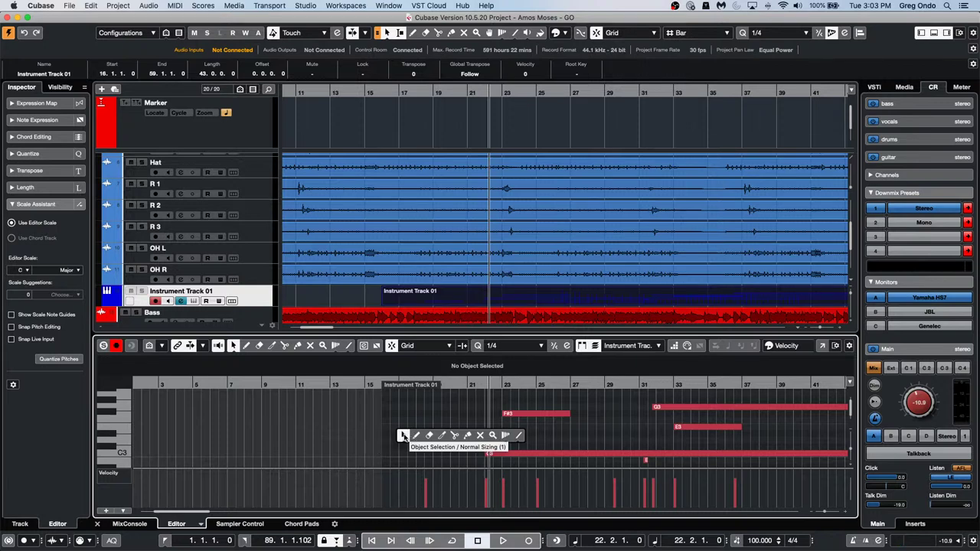
left_click(402, 436)
left_click_drag(398, 438, 462, 434)
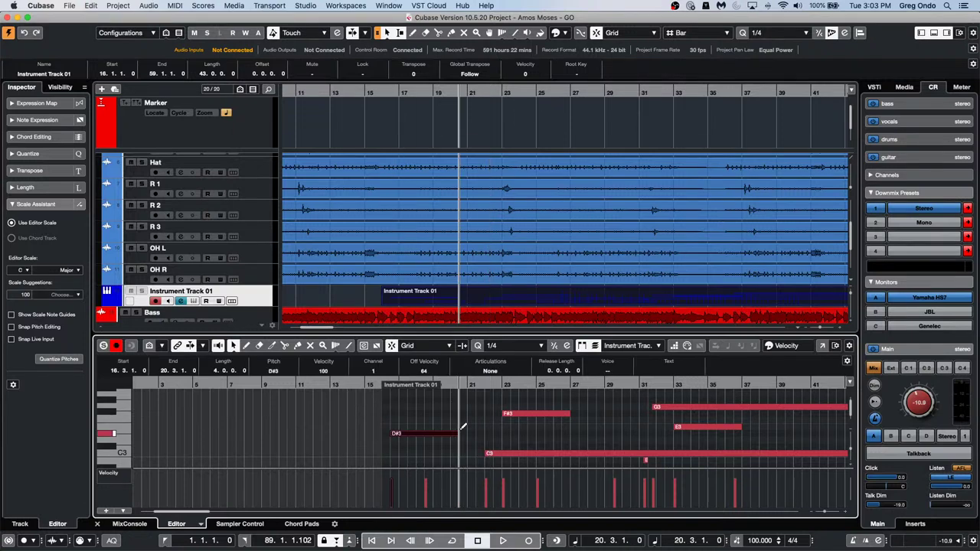
left_click(422, 434, "alt")
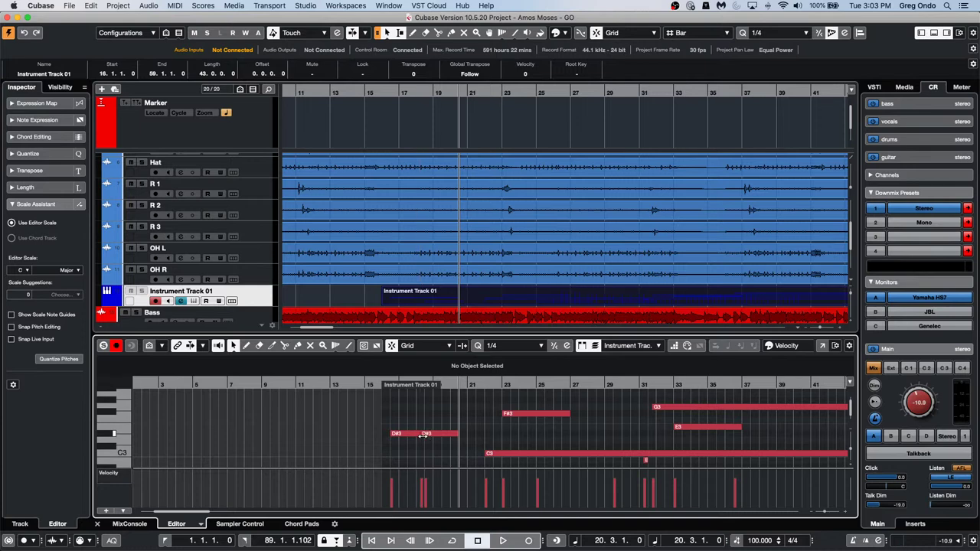
left_click_drag(423, 434, 448, 434)
Move the first part of the split D#3 note up to F#3, and delete both parts
left_click(434, 456)
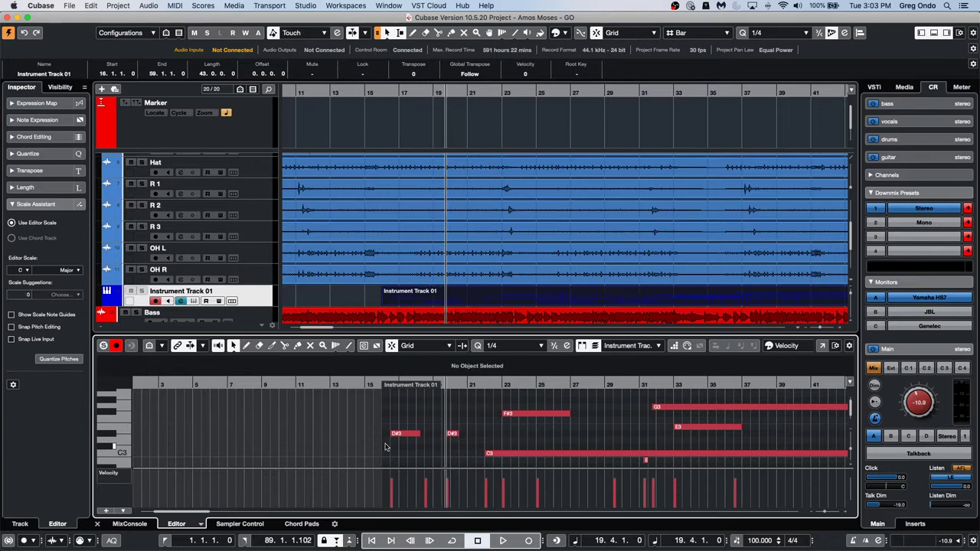
left_click_drag(405, 437, 411, 414)
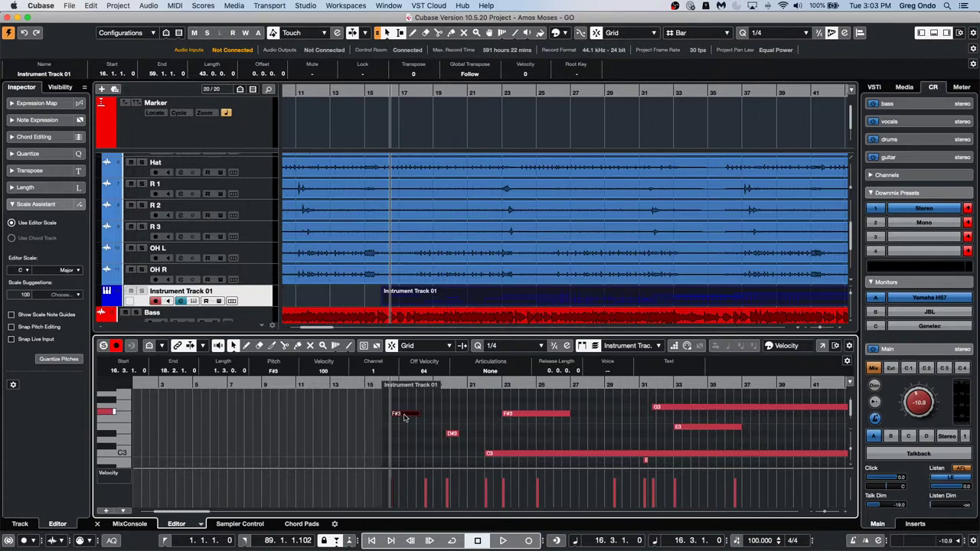
key("Delete")
left_click(456, 437)
key("Delete")
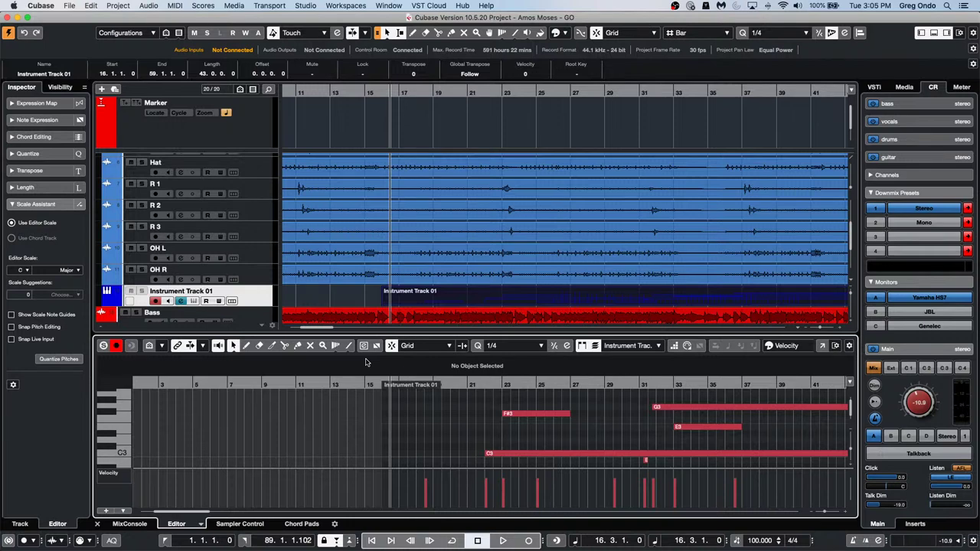
Open the Key Editor in its own window and draw short D#3, D3 and C#3 notes between about bars 26 and 42
mouse_move(317, 544)
left_click(823, 346)
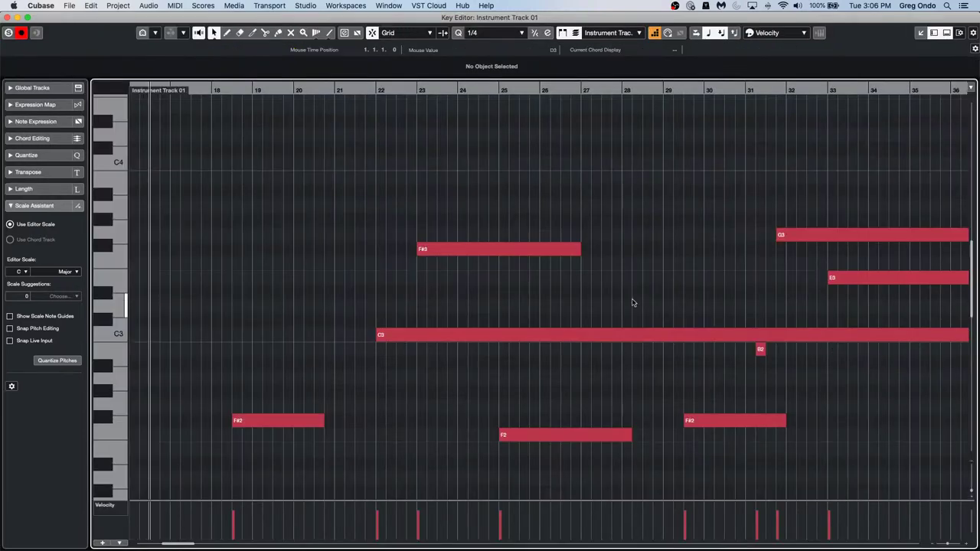
mouse_move(337, 86)
left_mouse_down()
mouse_move(339, 70)
mouse_move(339, 81)
left_mouse_up()
right_click(422, 291)
left_click(436, 291)
left_click(417, 292)
mouse_move(455, 292)
left_mouse_down()
mouse_move(597, 320)
mouse_move(626, 307)
left_mouse_up()
left_click(642, 291)
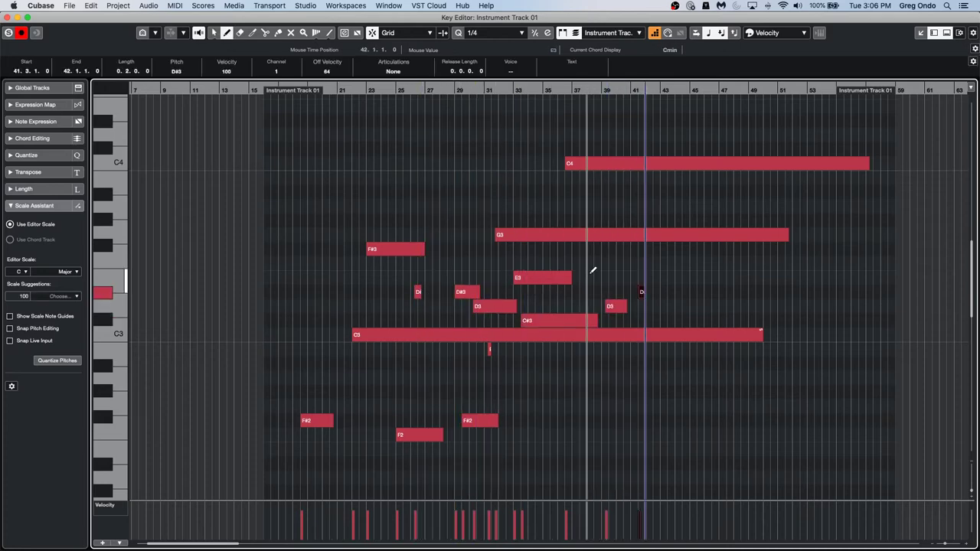
Mute the short D#3, D3, C#3 and E3 notes between about bars 26 and 42
right_click(422, 251)
left_click(500, 252)
mouse_move(399, 266)
left_mouse_down()
mouse_move(602, 291)
mouse_move(667, 320)
left_mouse_up()
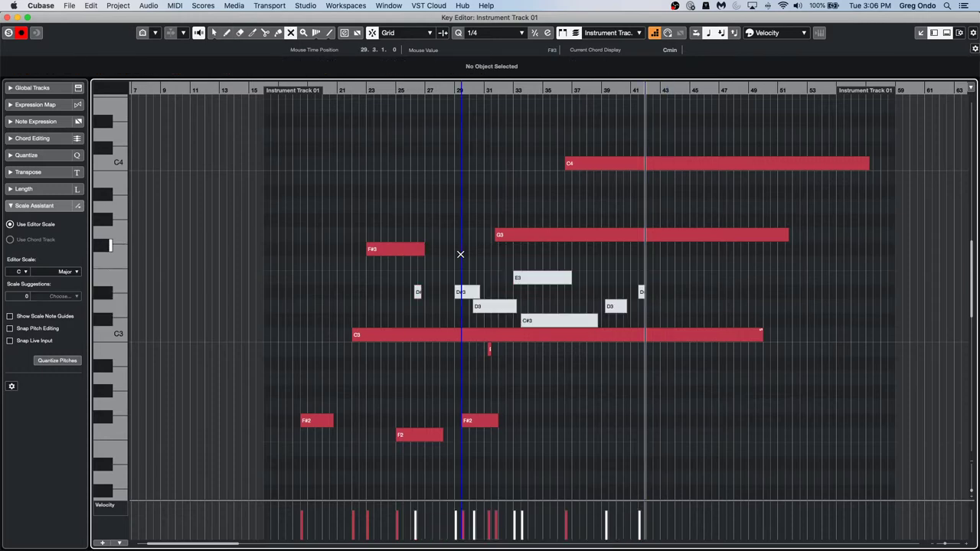
Open the Logical Editor, remove its existing filter and action lines, and set the function to Delete
left_click(154, 6)
mouse_move(171, 6)
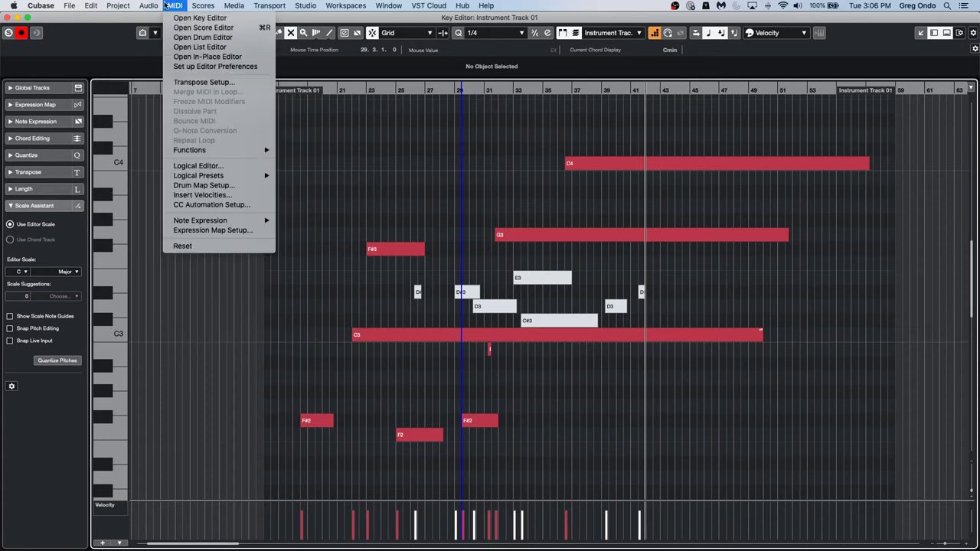
mouse_move(242, 181)
mouse_move(241, 151)
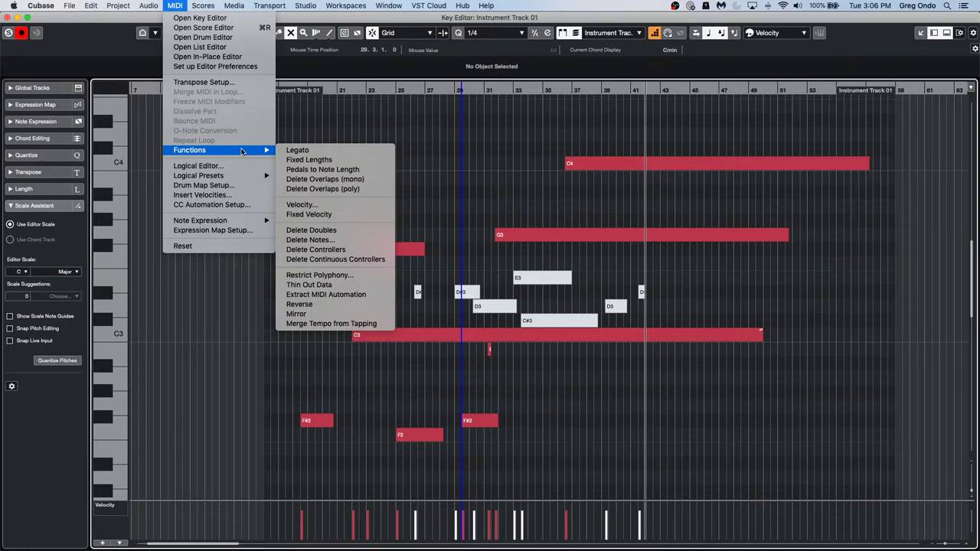
left_click(222, 166)
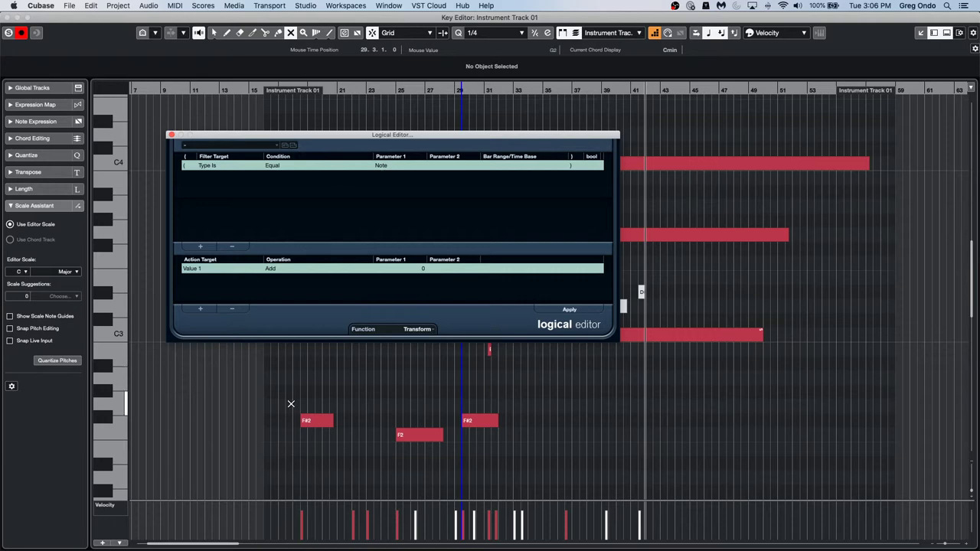
left_click(232, 310)
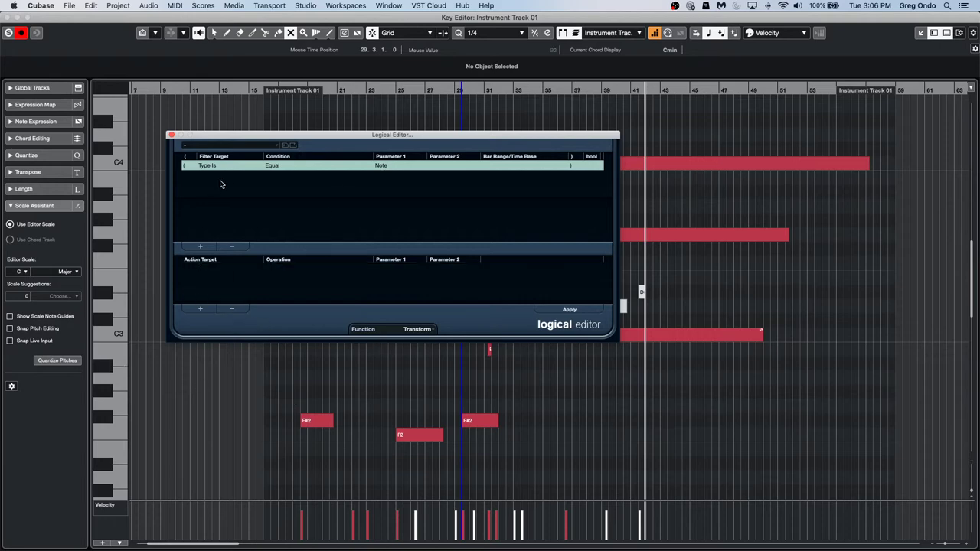
left_click(231, 246)
left_click(409, 329)
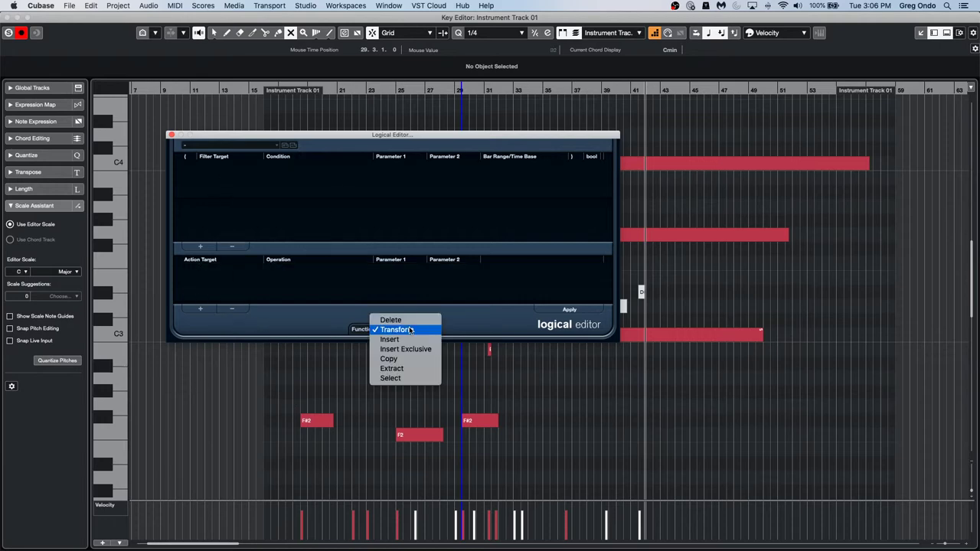
left_click(392, 320)
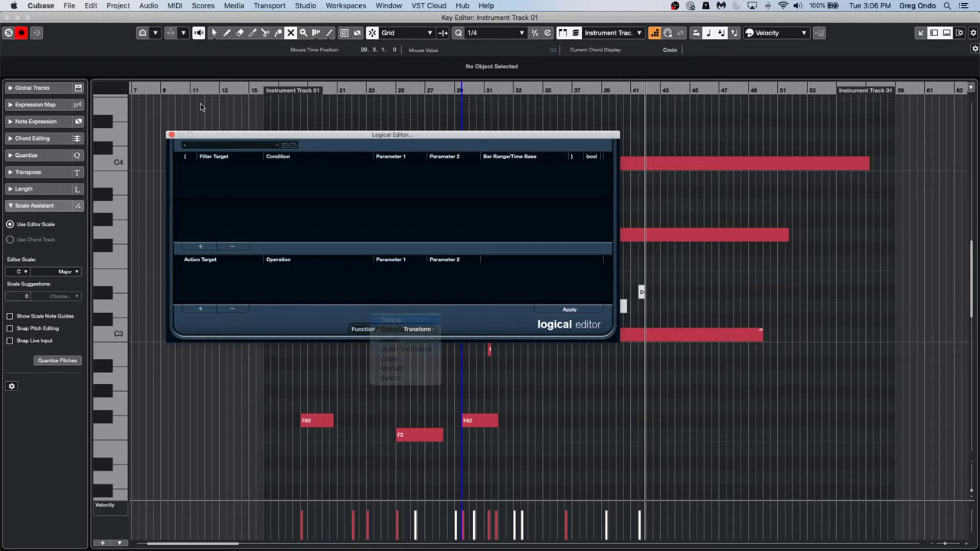
Add two filter conditions to the Logical Editor: Type Is Equal Note, and Property is set Event is muted
left_click(200, 247)
left_click(217, 166)
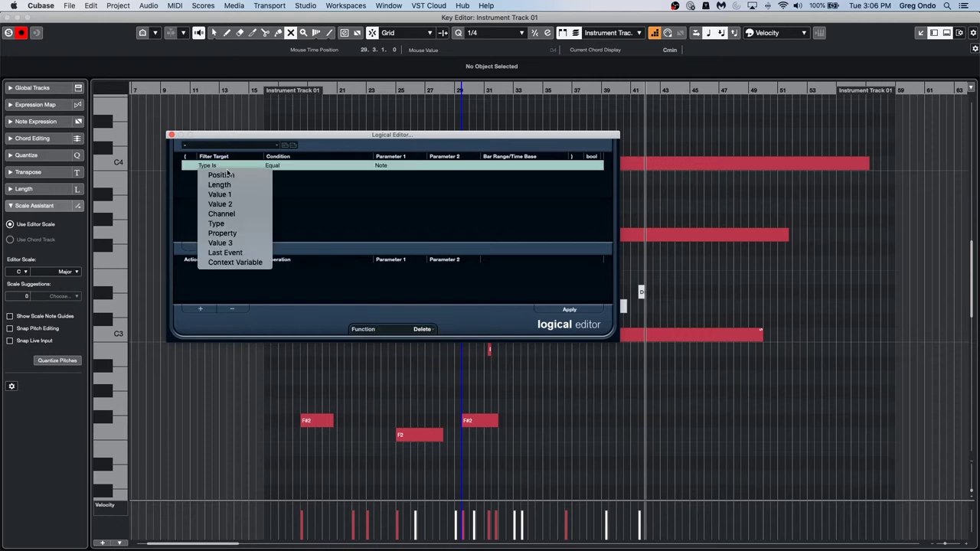
left_click(346, 183)
left_click(200, 246)
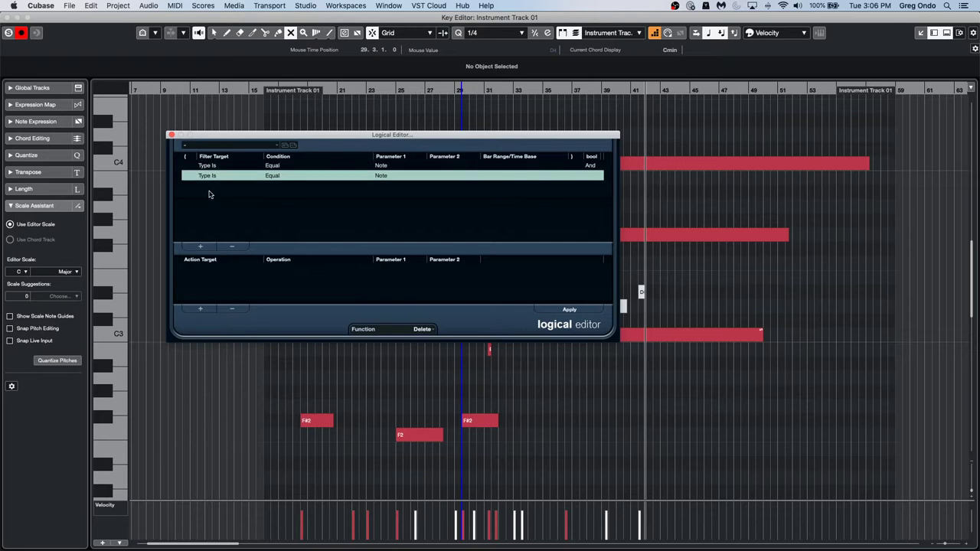
left_click(214, 177)
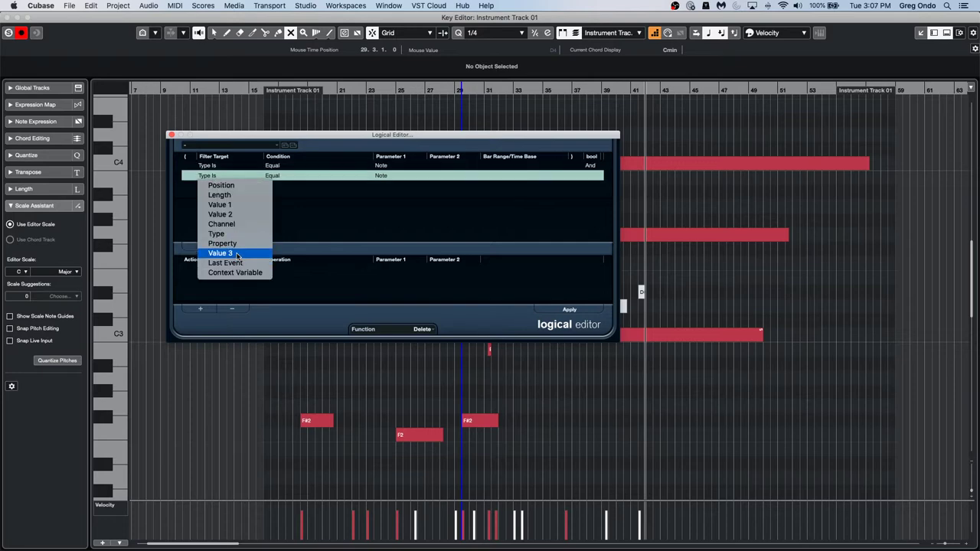
left_click(222, 244)
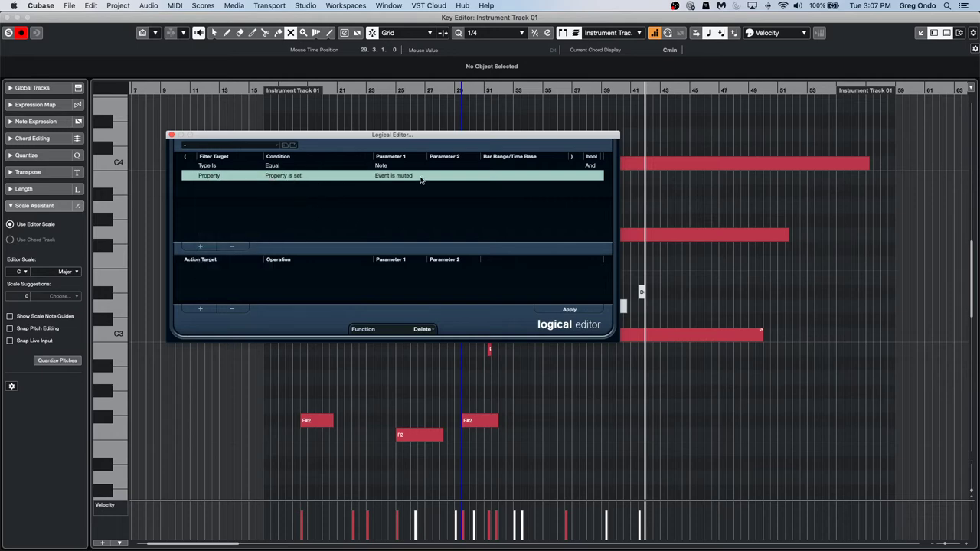
Turn off step input, move the Logical Editor clear of the notes, and apply its Delete function to the muted notes
left_click_drag(459, 137, 785, 273)
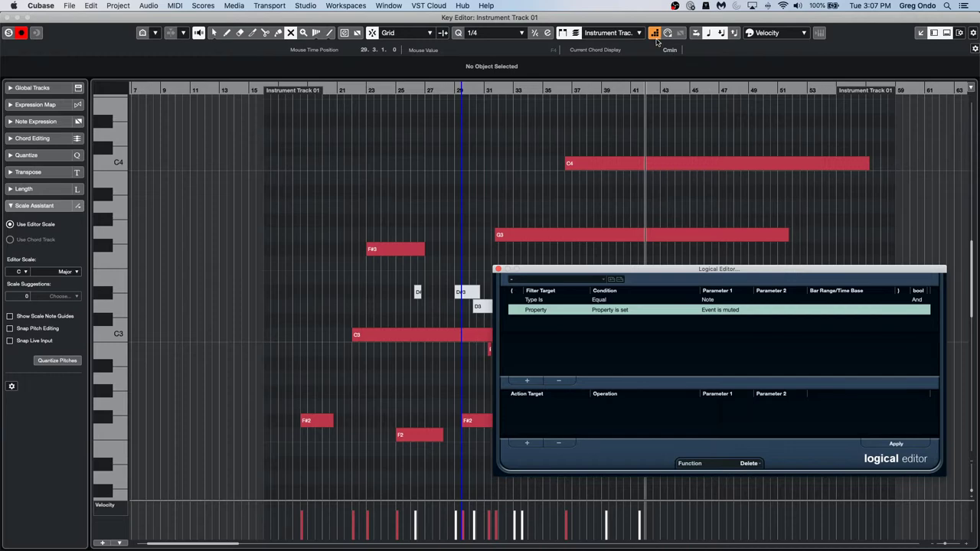
left_click(651, 137)
left_click_drag(651, 272, 625, 283)
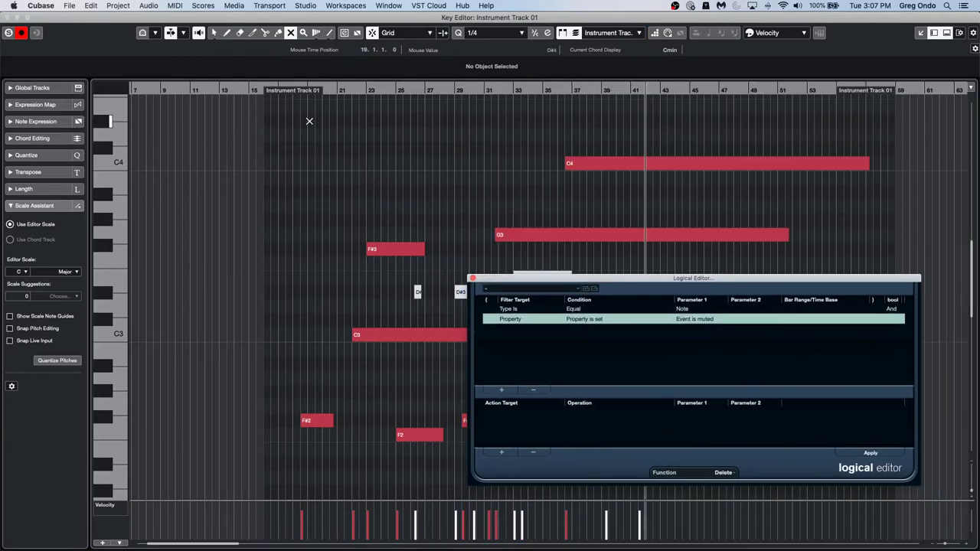
left_click_drag(218, 87, 220, 66)
left_click_drag(552, 280, 567, 195)
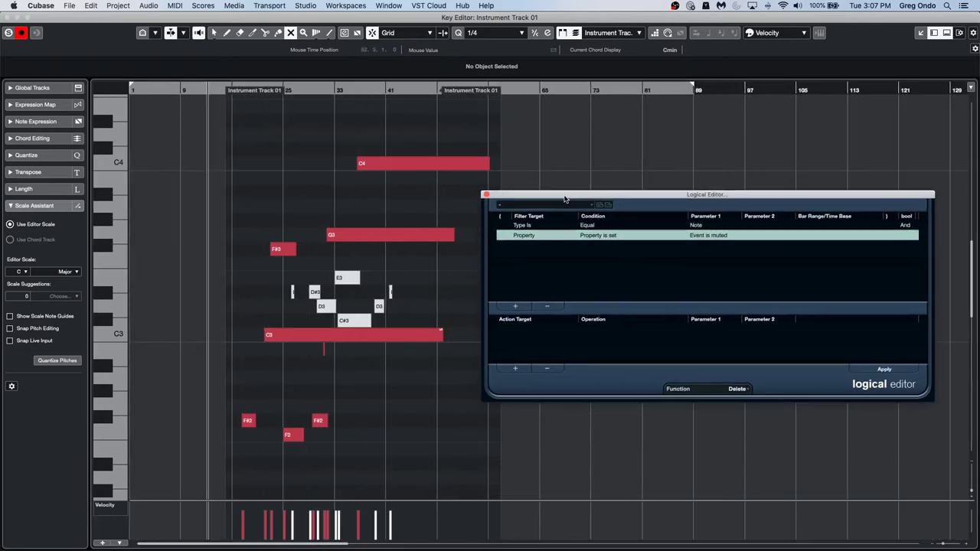
left_click(882, 370)
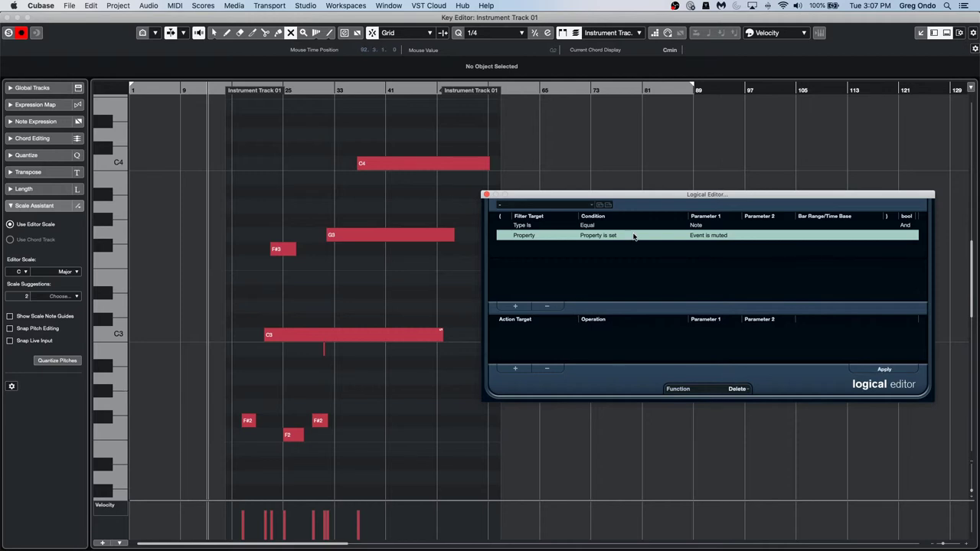
Browse the Logical Editor's standard set 1 presets, and undo the deletion of the muted notes
left_click(536, 206)
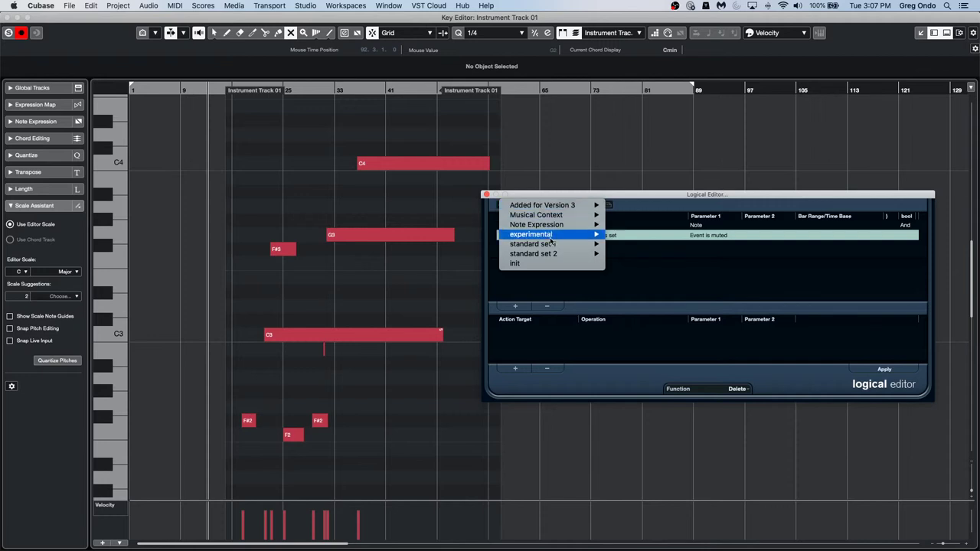
mouse_move(550, 253)
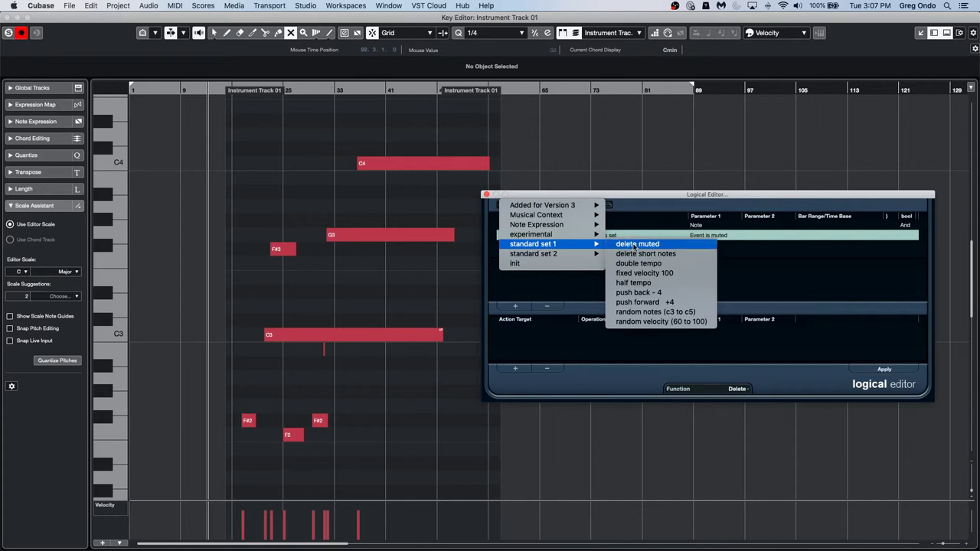
left_click(419, 264)
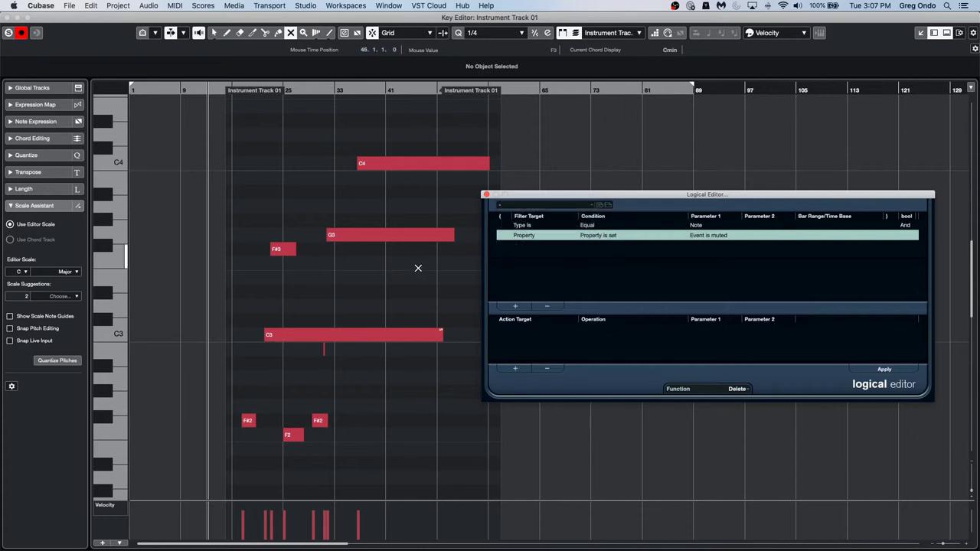
Load the standard set 1 delete muted preset in the Logical Editor, apply it, and close the editor
left_click(534, 205)
mouse_move(565, 245)
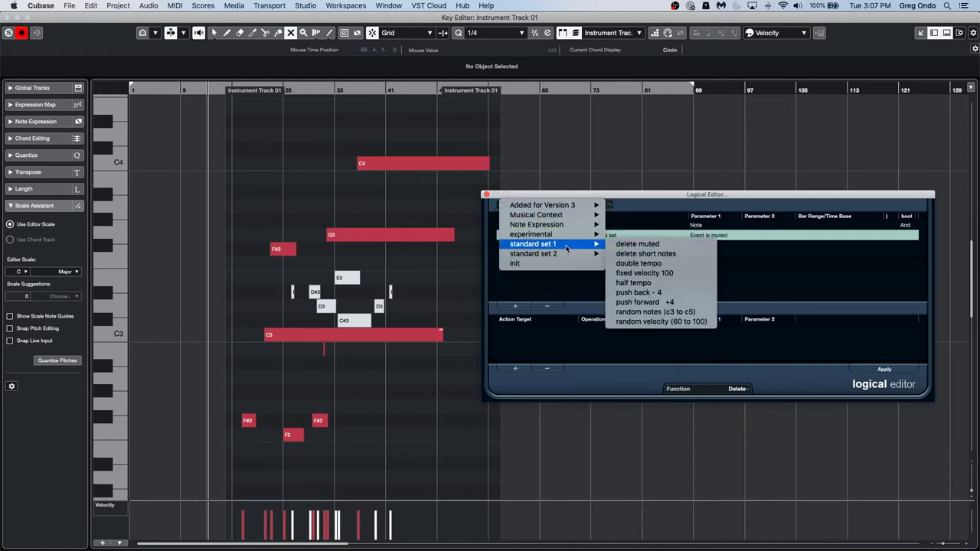
left_click(638, 244)
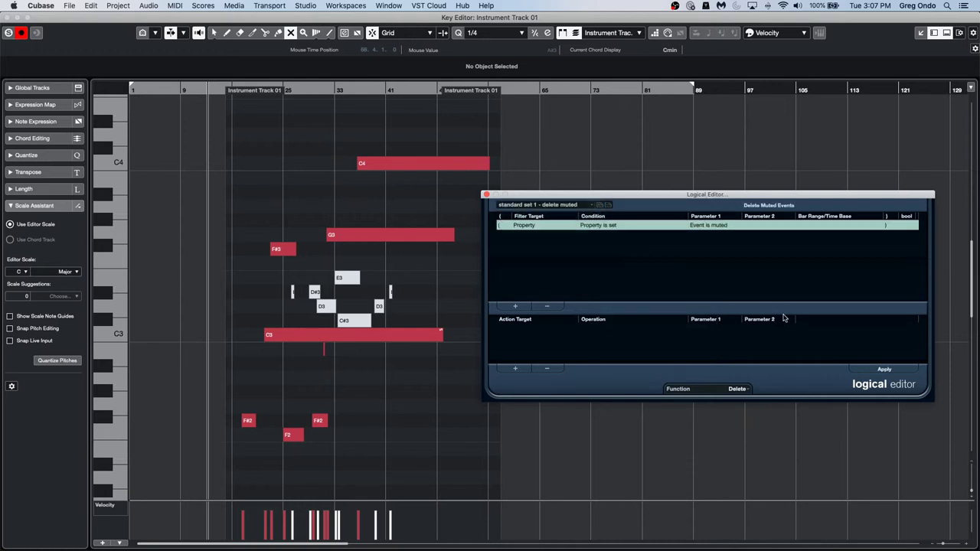
left_click(897, 370)
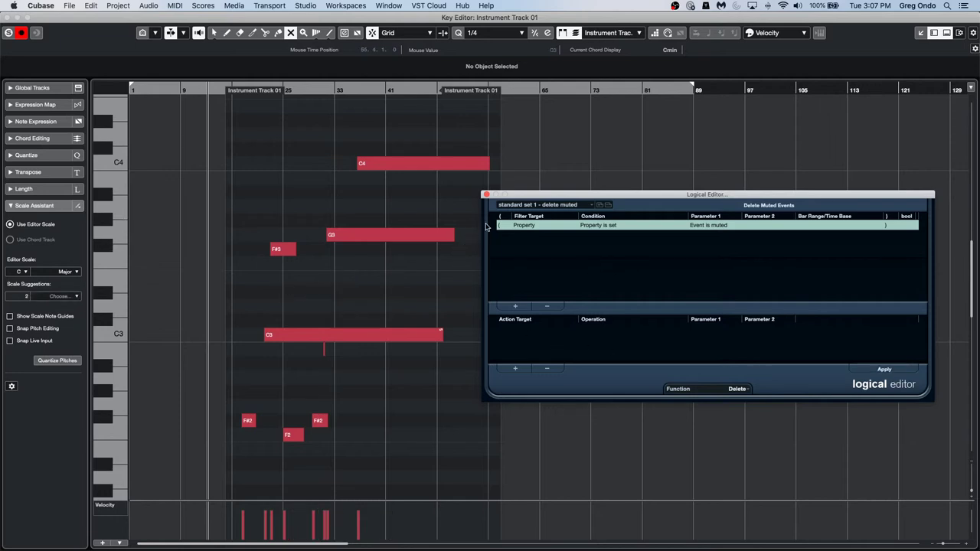
left_click(486, 196)
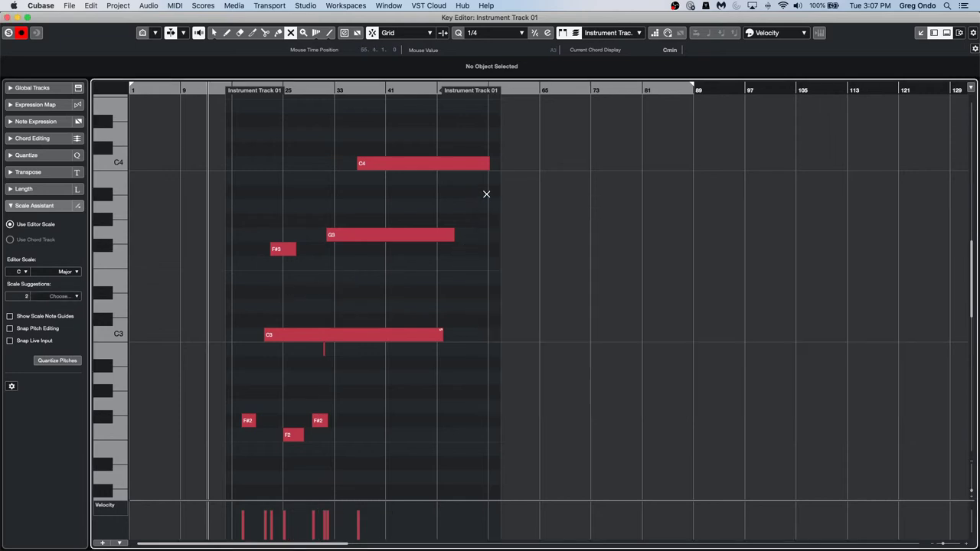
Find the delete muted command under Process Logical Preset in the Key Commands dialog, and close the dialog
left_click(93, 6)
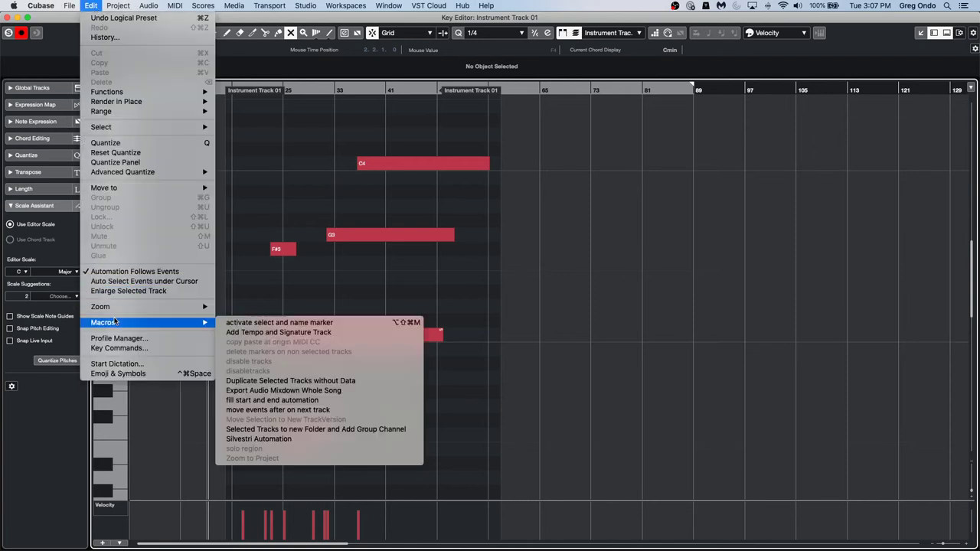
left_click(119, 349)
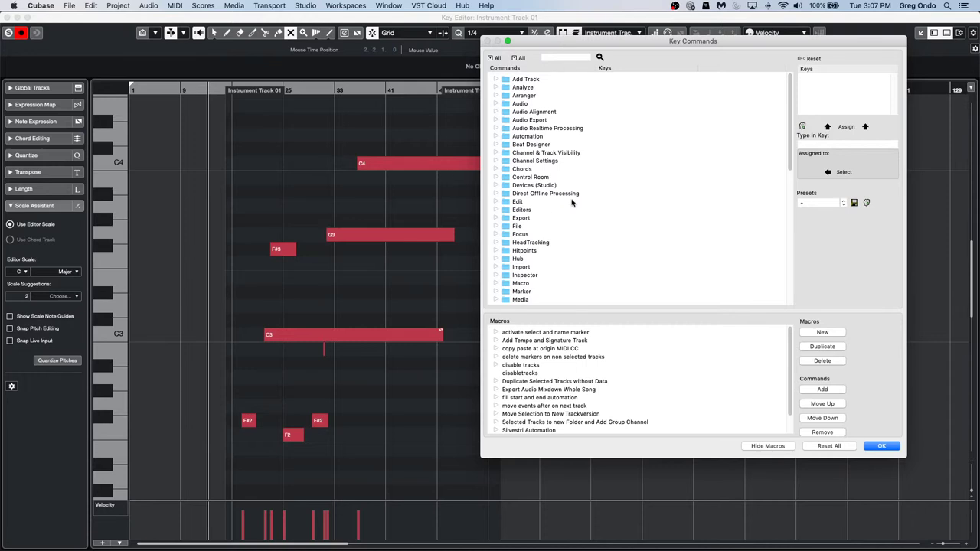
scroll(571, 203, "down", 5)
scroll(571, 203, "down", 1)
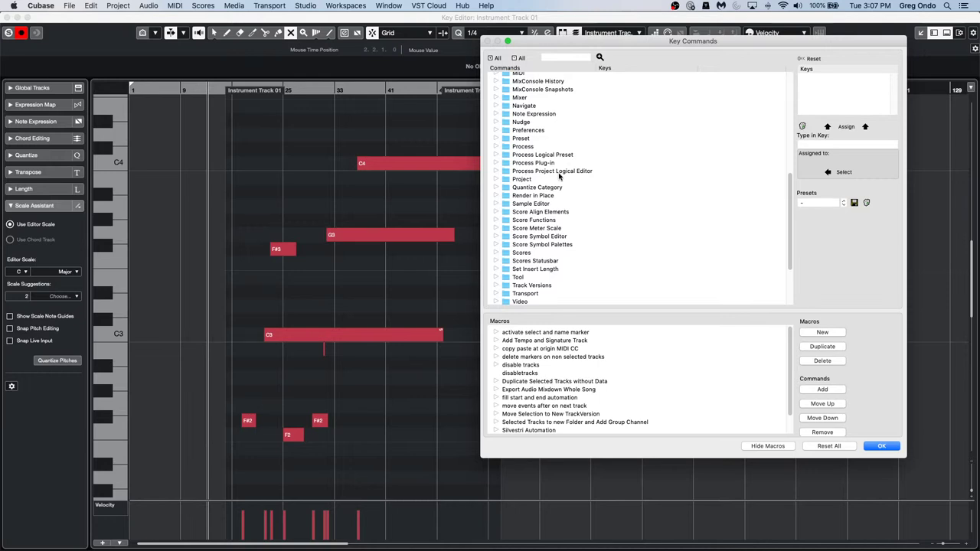
left_click(498, 156)
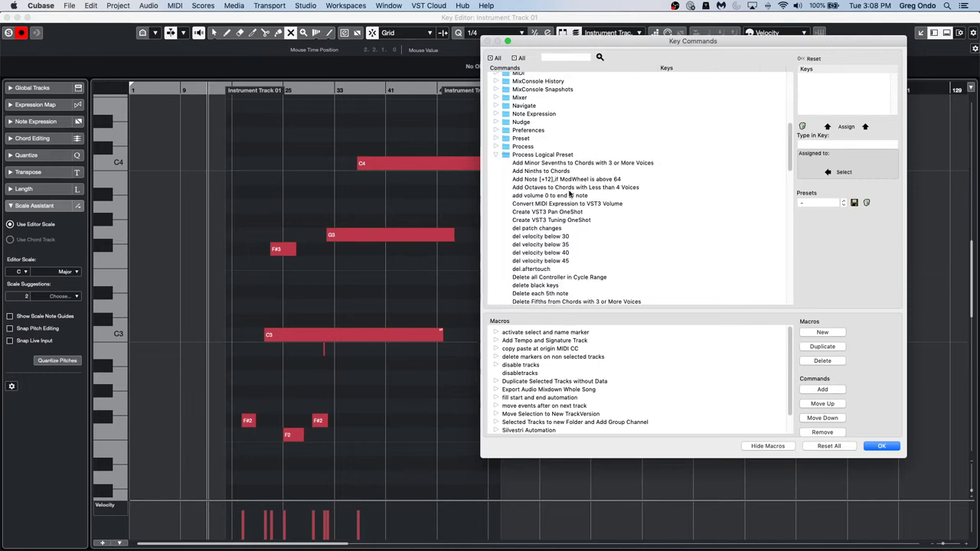
scroll(575, 261, "down", 3)
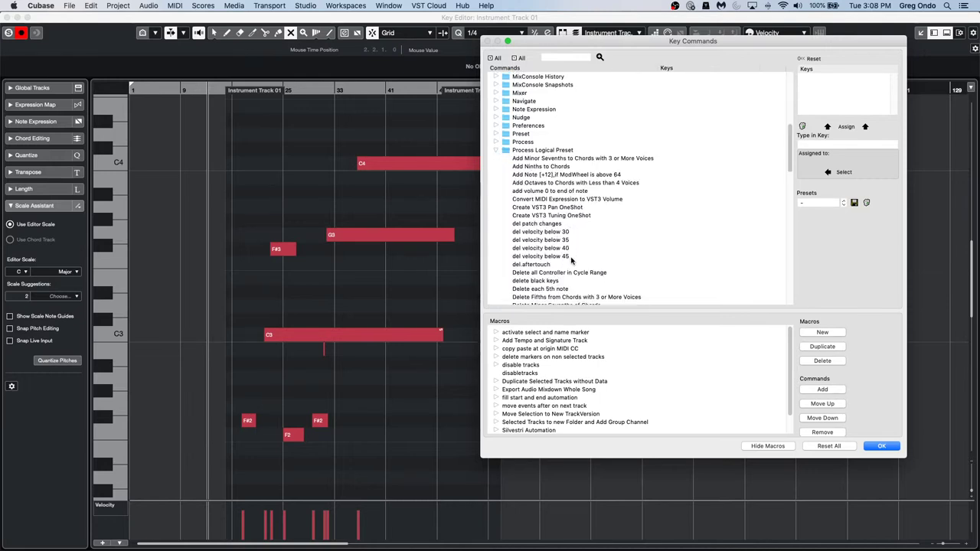
left_click(546, 267)
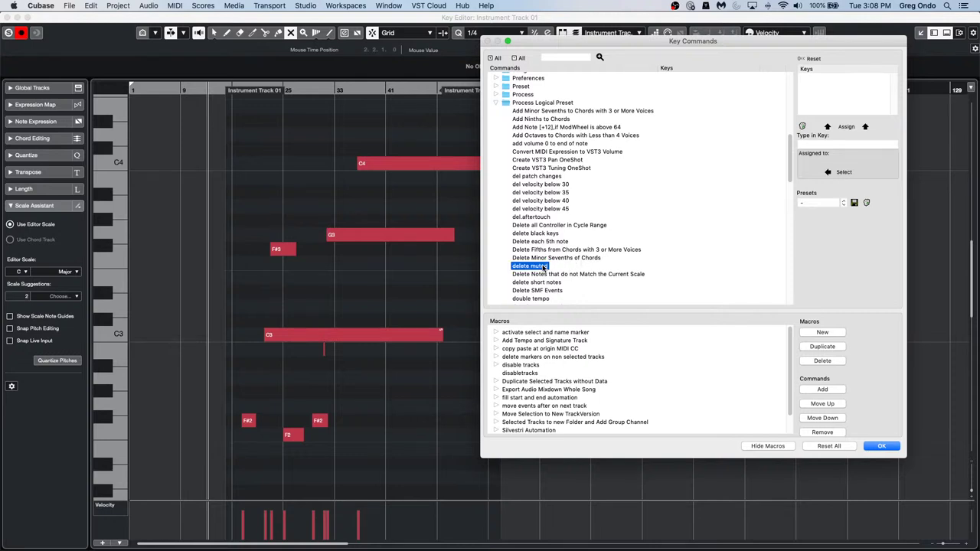
left_click(882, 446)
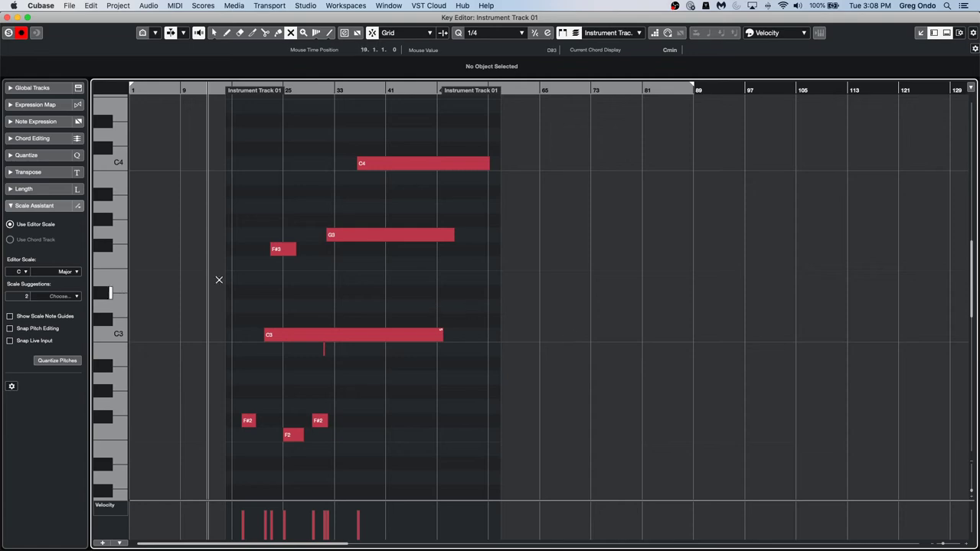
Close the separate Key Editor window, select the F#3 note in the lower zone editor, and switch its controller lane to Pitchbend
left_click(6, 18)
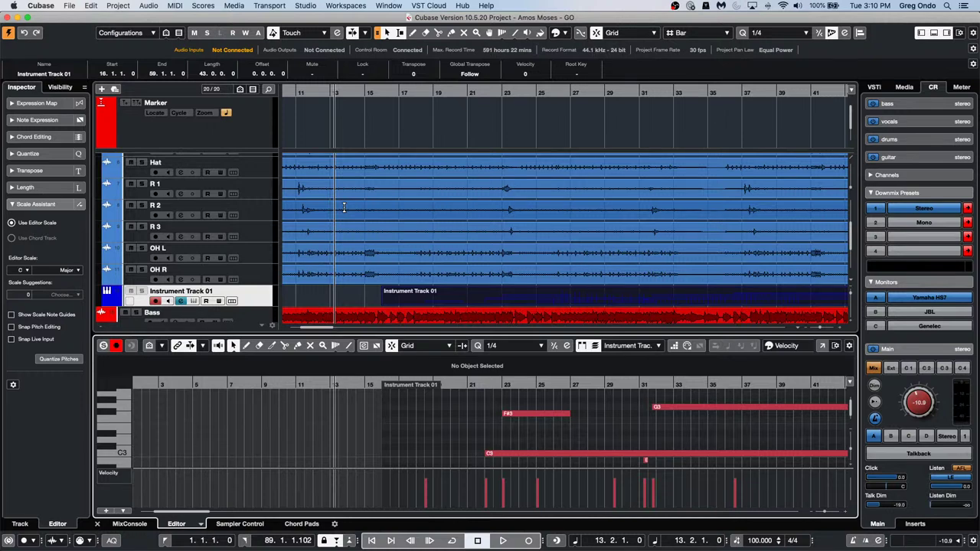
double_click(503, 304)
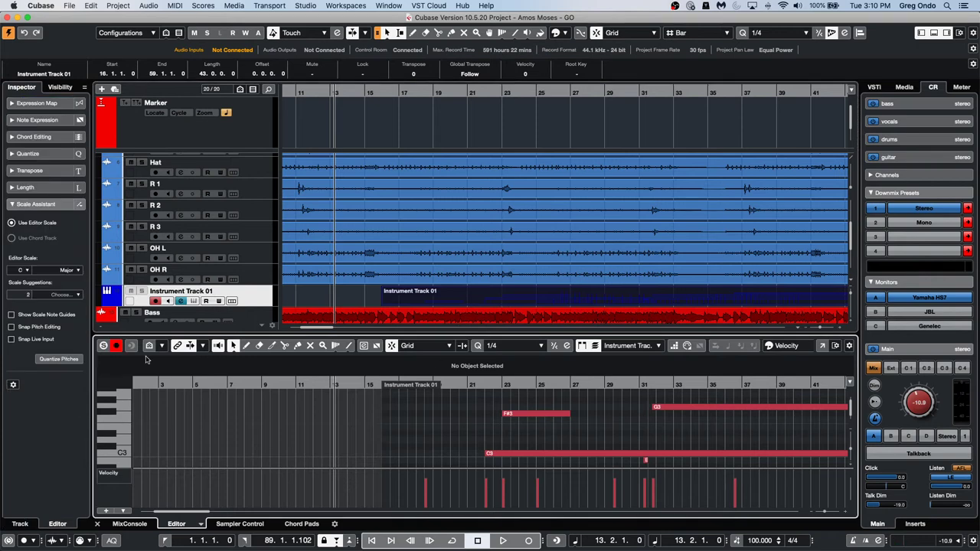
left_click(523, 413)
left_click(125, 475)
scroll(126, 476, "down", 3)
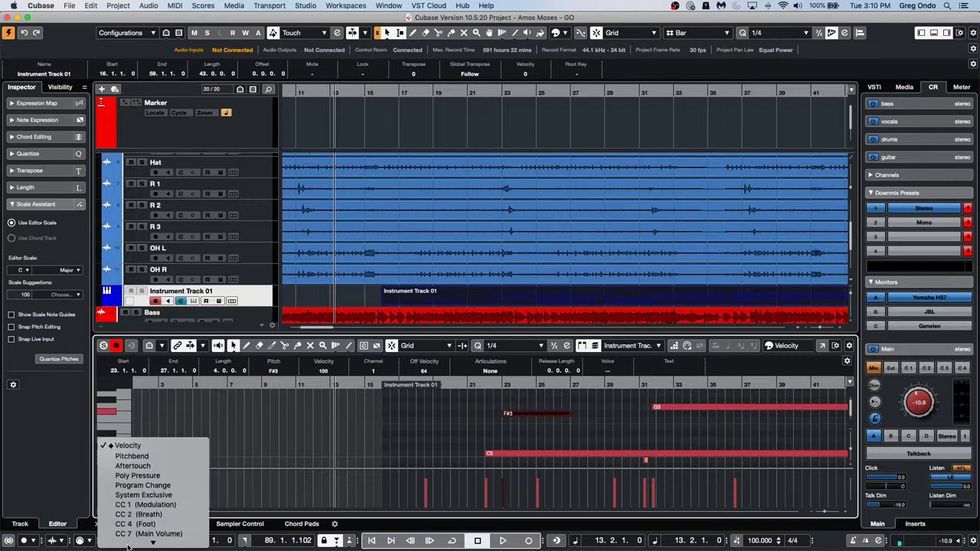
left_click(146, 446)
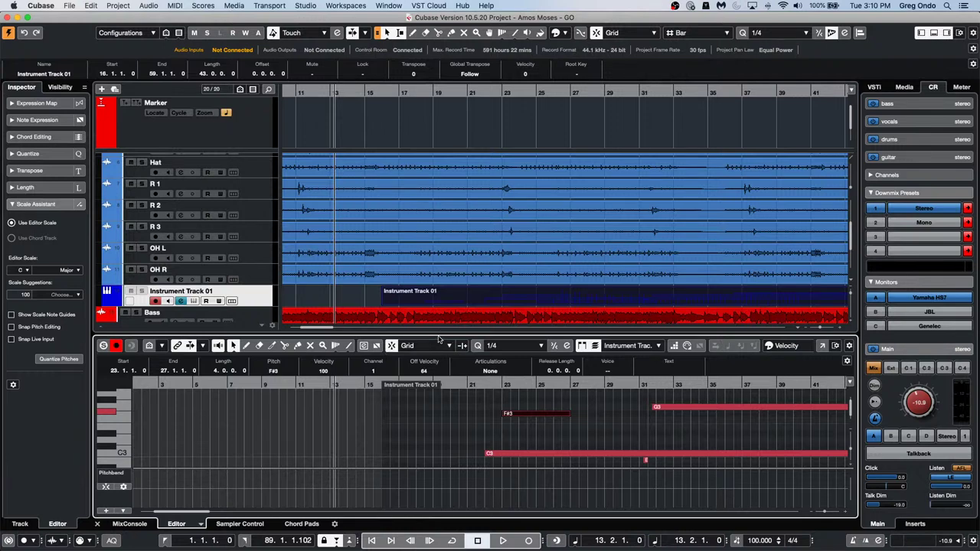
Enlarge the lower zone editor and make its Pitchbend lane taller
left_click_drag(440, 336, 441, 286)
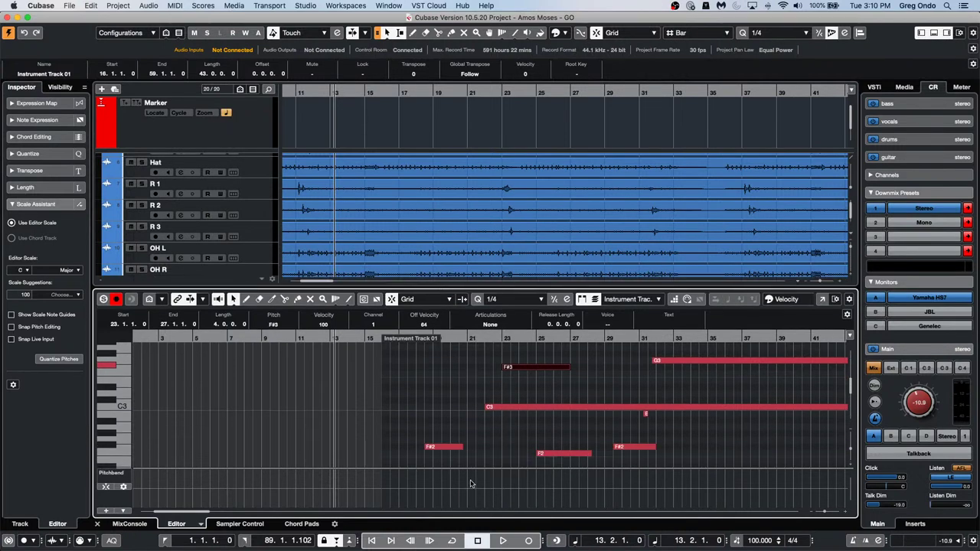
left_click_drag(475, 469, 467, 407)
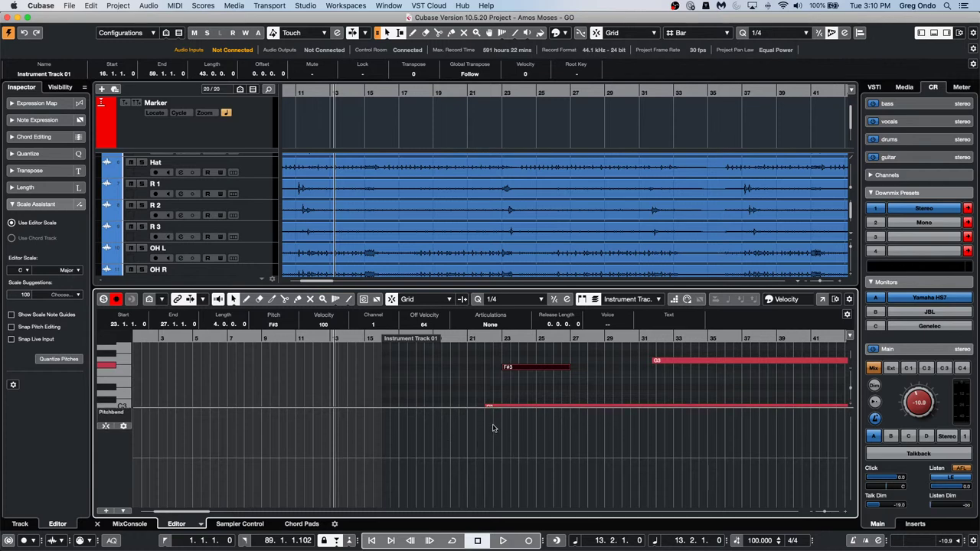
scroll(469, 389, "up", 1)
scroll(469, 389, "down", 2)
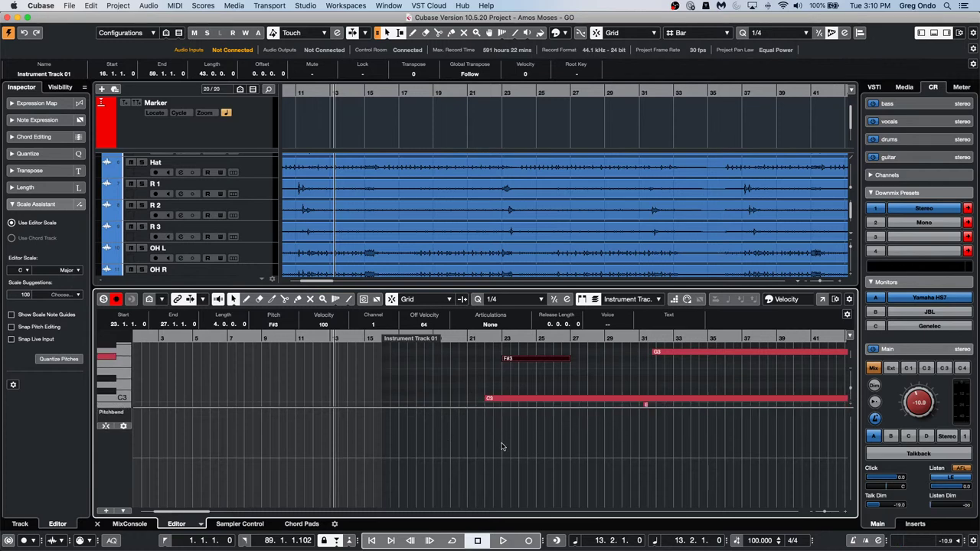
Show the semitones grid in the Pitchbend lane and draw a pitchbend event of about 0.29 at bar 23
right_click(504, 448)
left_click(483, 442)
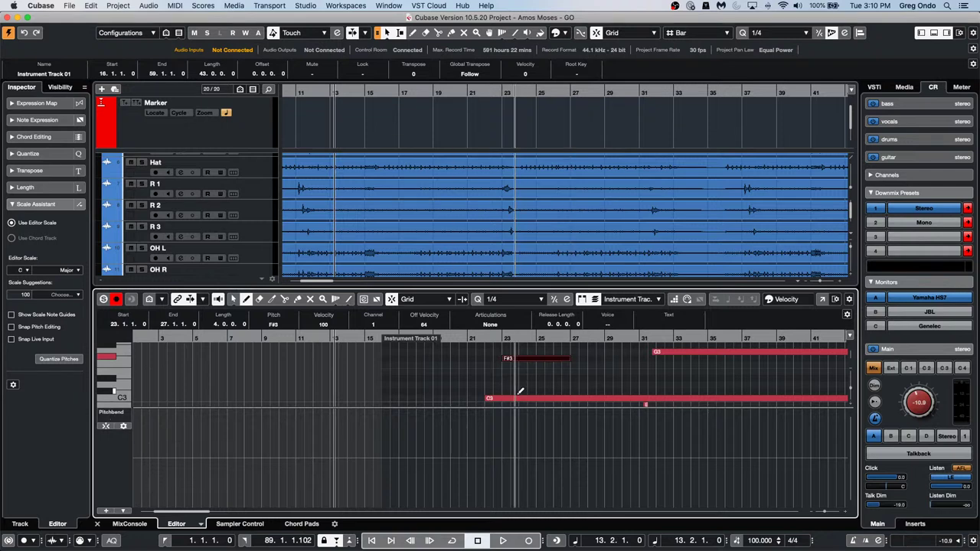
key("1")
left_click(503, 400)
right_click(503, 444)
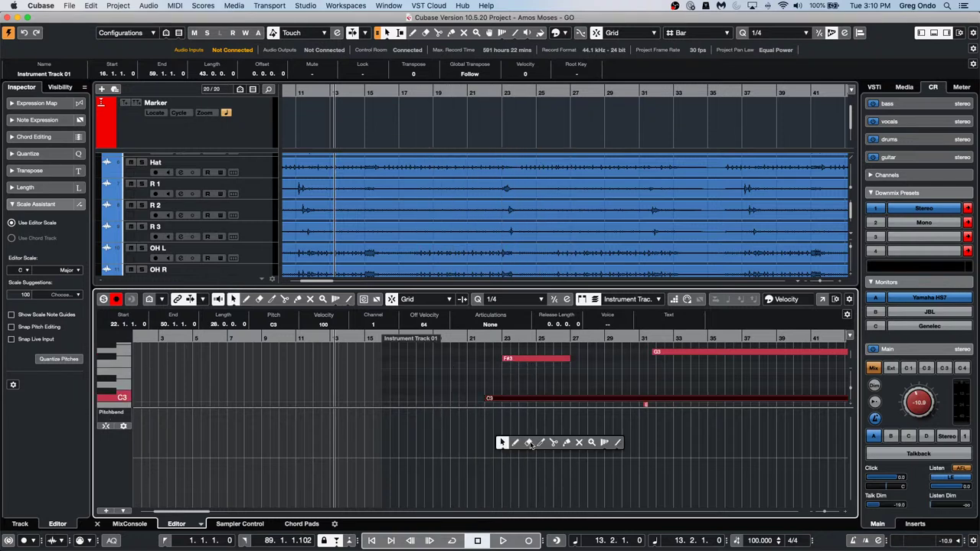
left_click(520, 444)
left_click(124, 426)
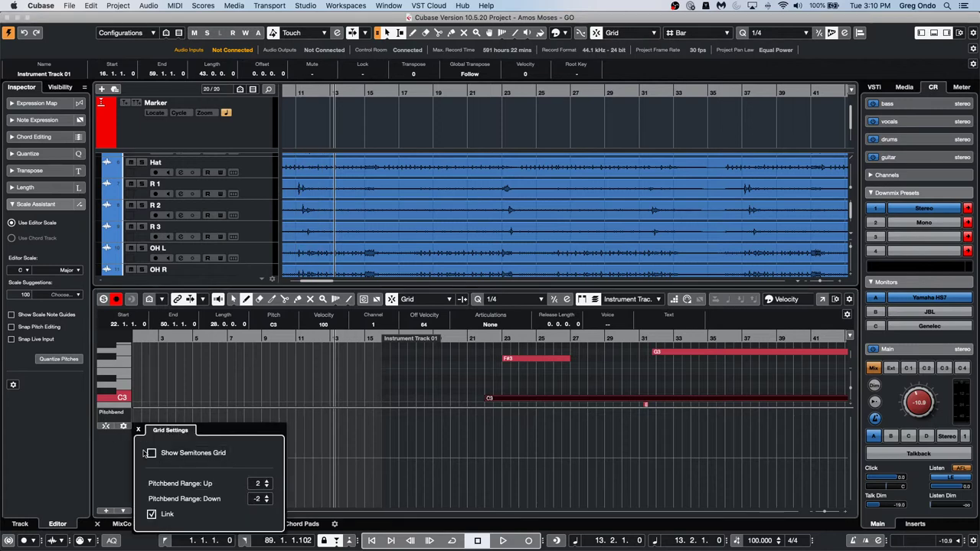
left_click(152, 453)
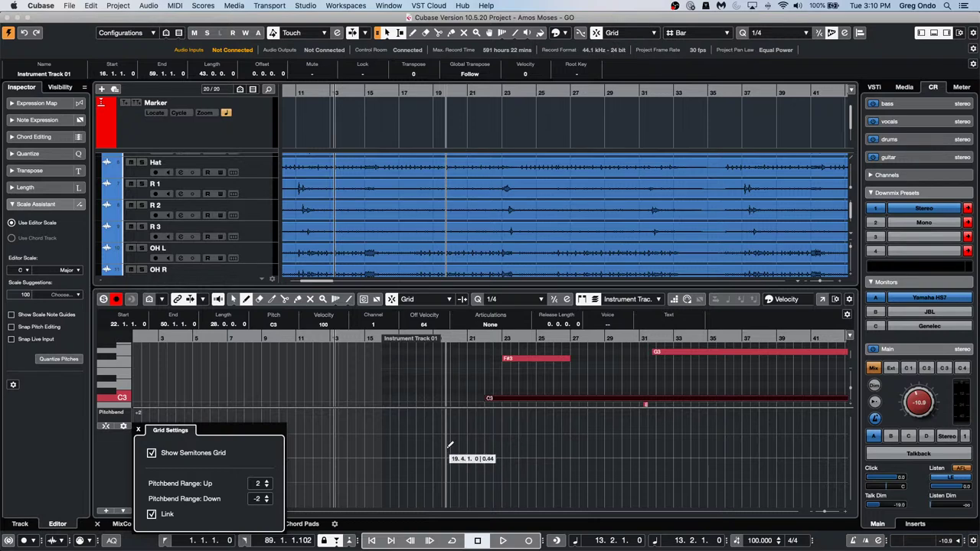
left_click(505, 452)
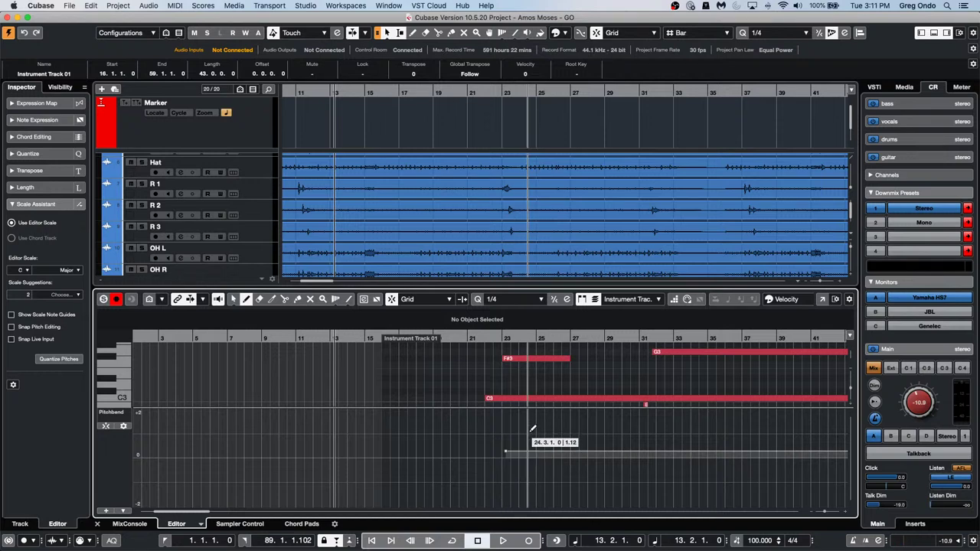
key("1")
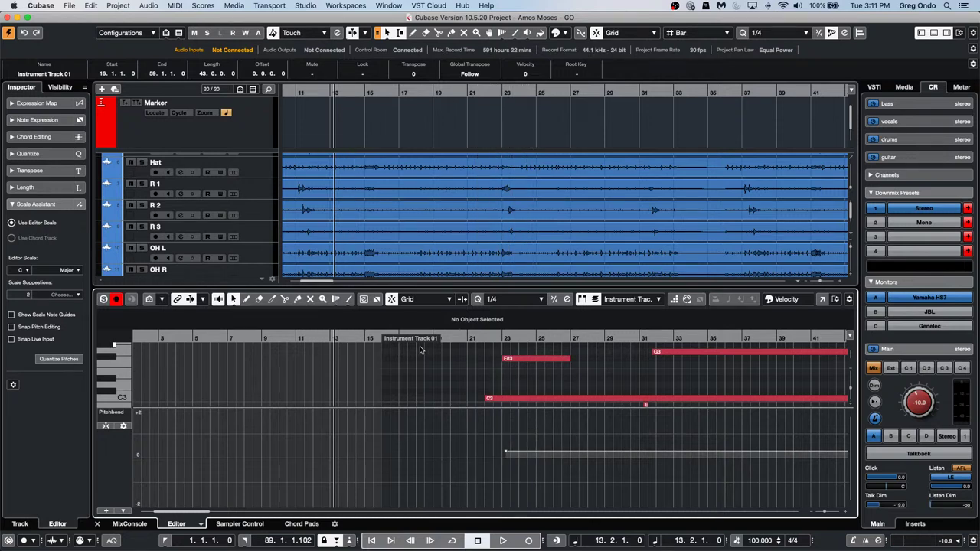
Delete the long C3 note and turn on Auto Select Controllers in the editor
left_click(507, 399)
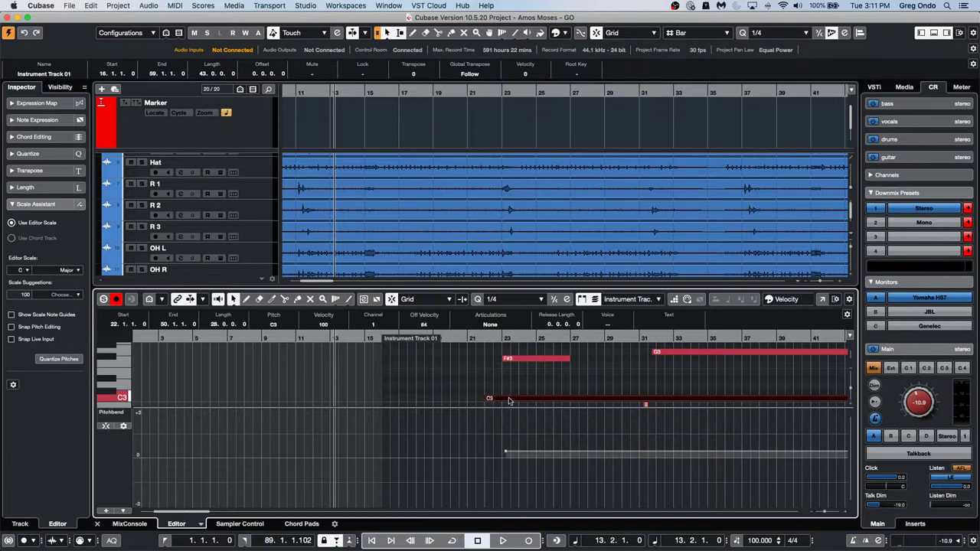
key("Delete")
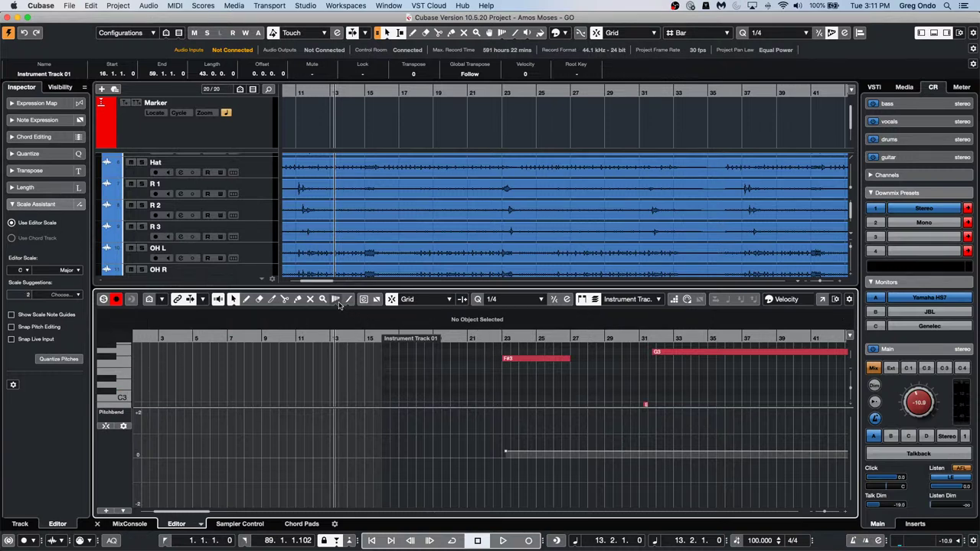
left_click(363, 299)
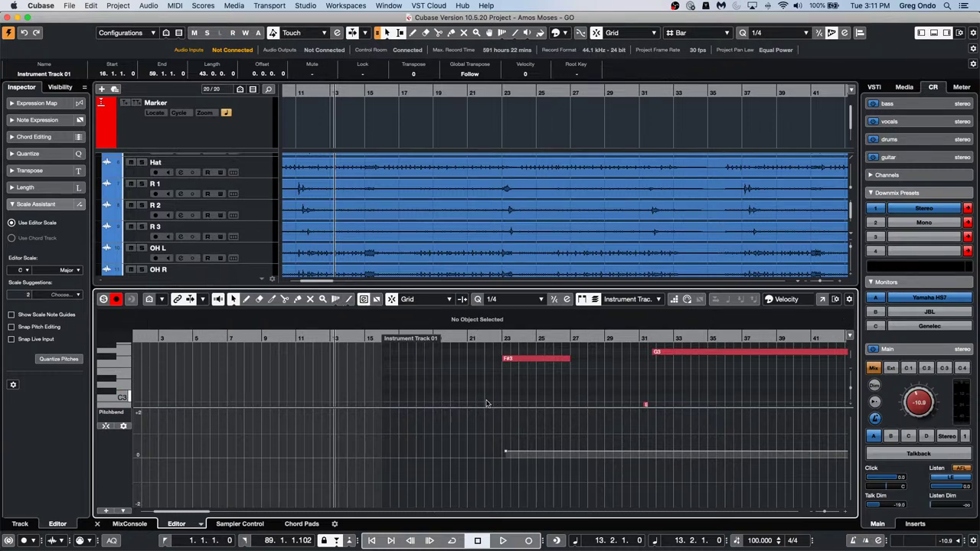
Draw a nearly flat Note Expression curve across the F#3 note, and close the note's expression editor
left_click(539, 365)
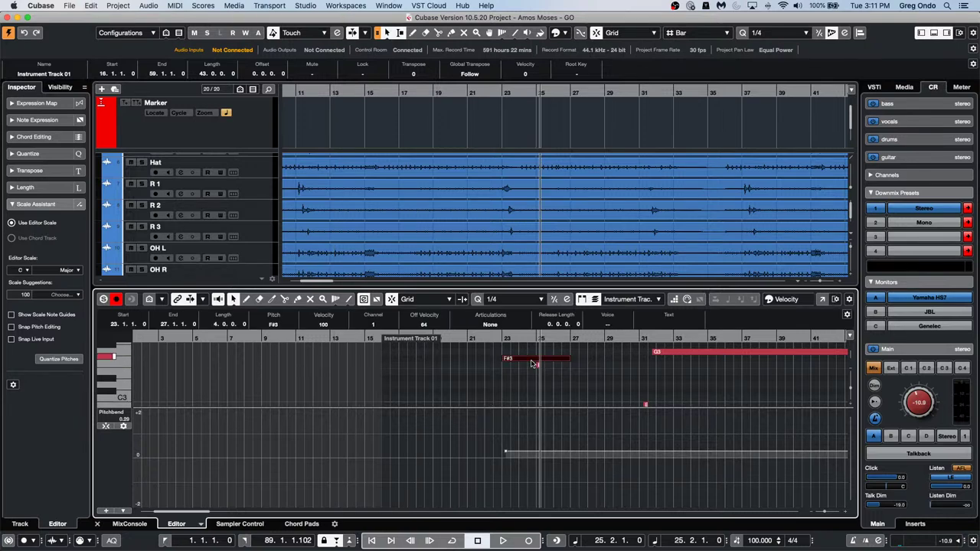
double_click(533, 365)
right_click(513, 380)
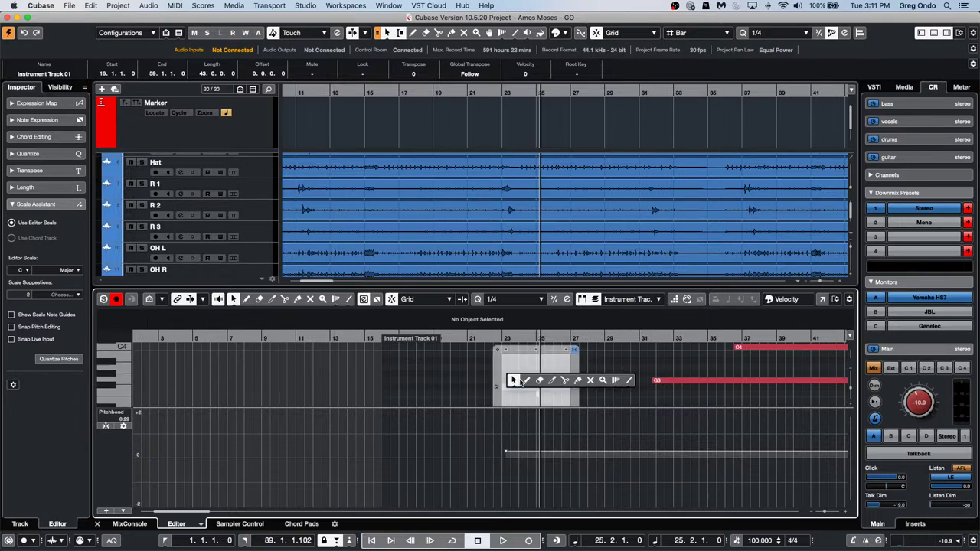
left_click(527, 382)
left_click_drag(504, 372, 528, 372)
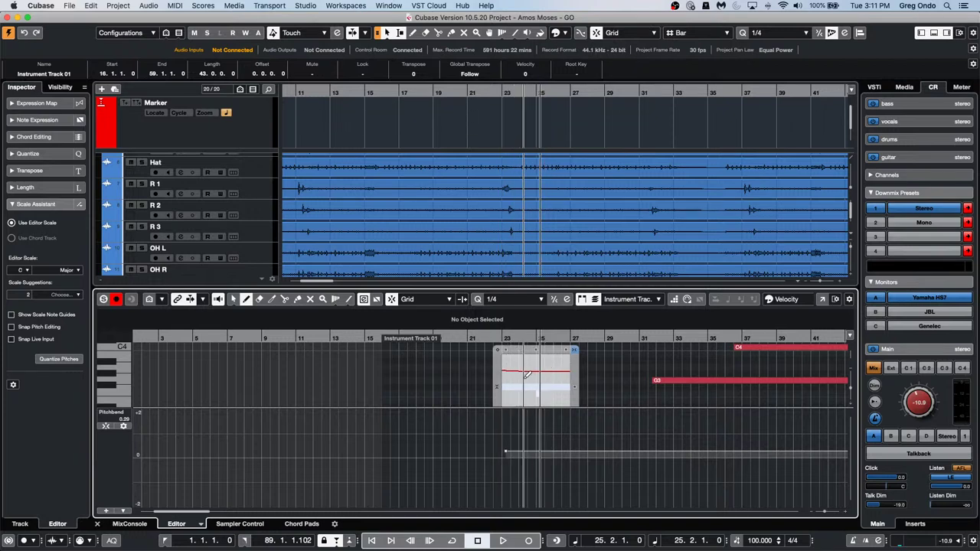
key("1")
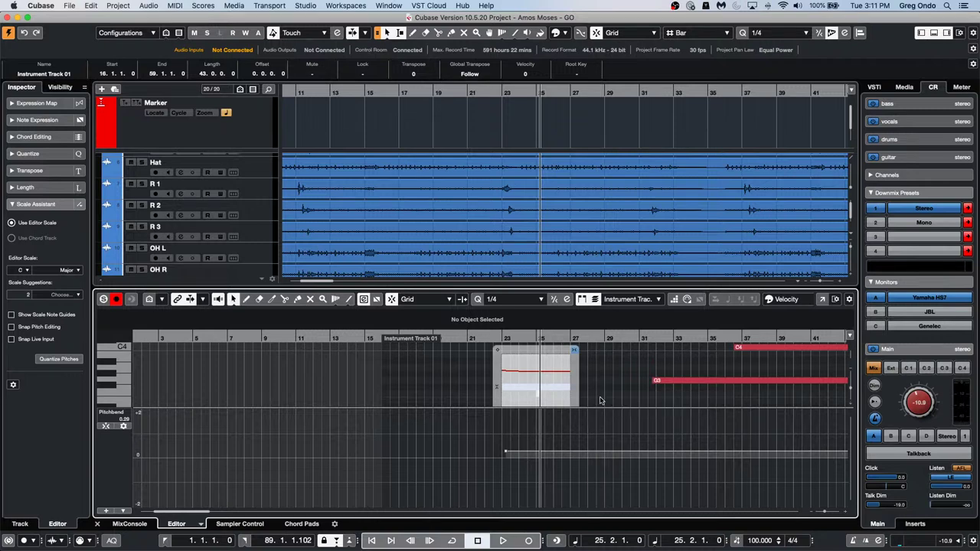
left_click(601, 401)
Draw a D3 note below the F#3 note, starting at bar 23 with a length of about 5.2.0.0
scroll(570, 397, "down", 4)
scroll(570, 397, "up", 3)
scroll(547, 394, "down", 1)
right_click(515, 391)
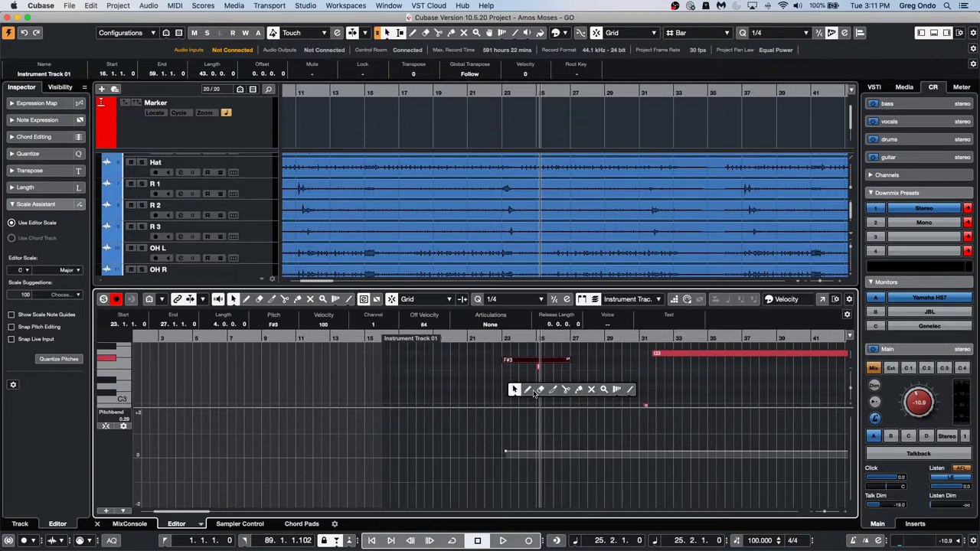
left_click(528, 389)
left_click_drag(507, 386, 592, 387)
key("1")
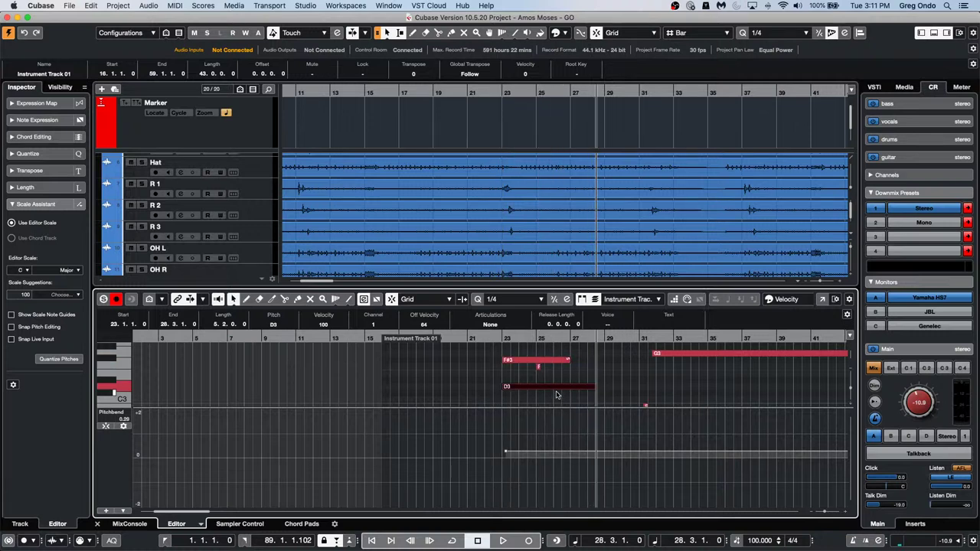
Open the D3 note's expression editor and show the Note Expression settings in the Inspector
double_click(547, 388)
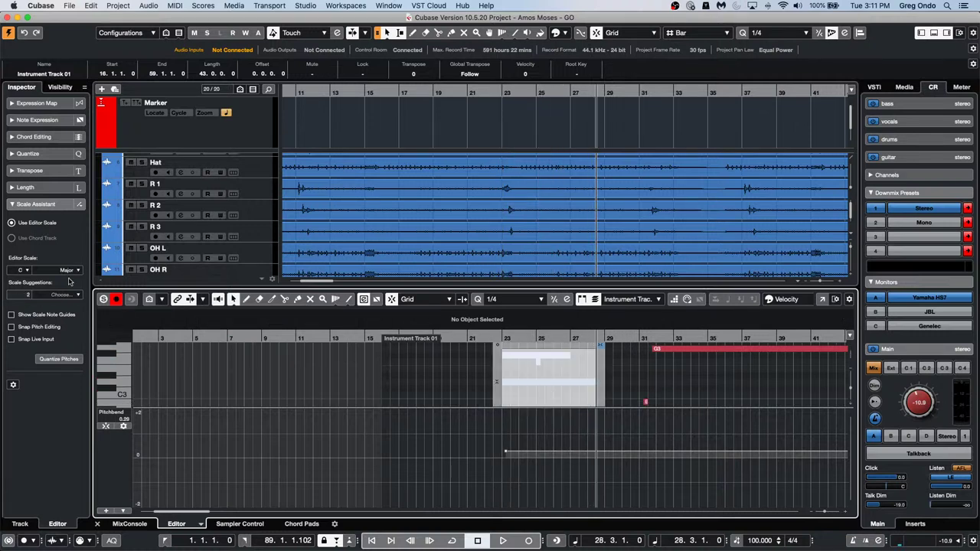
left_click(32, 103)
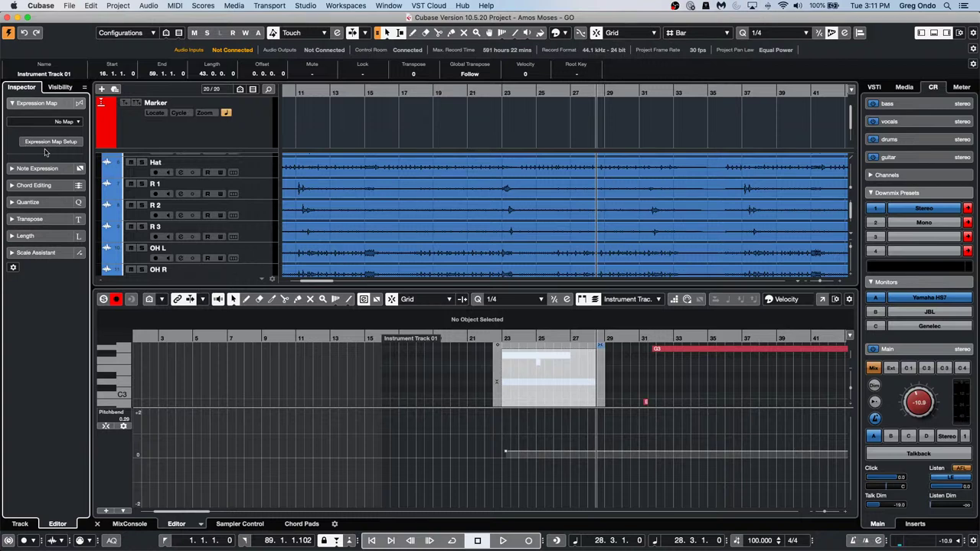
left_click(46, 168)
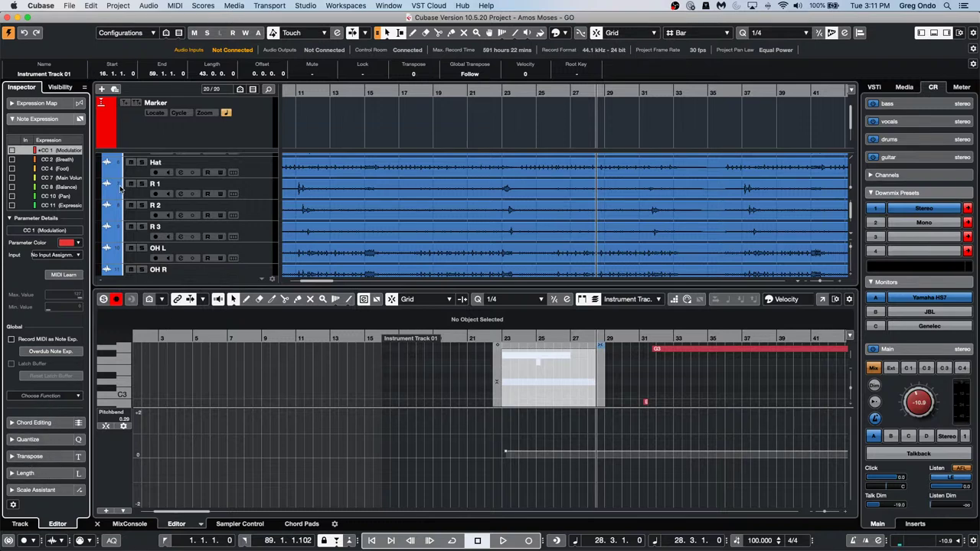
Show the MIDI Inserts of Instrument Track 01 in the Inspector
scroll(213, 192, "up", 2)
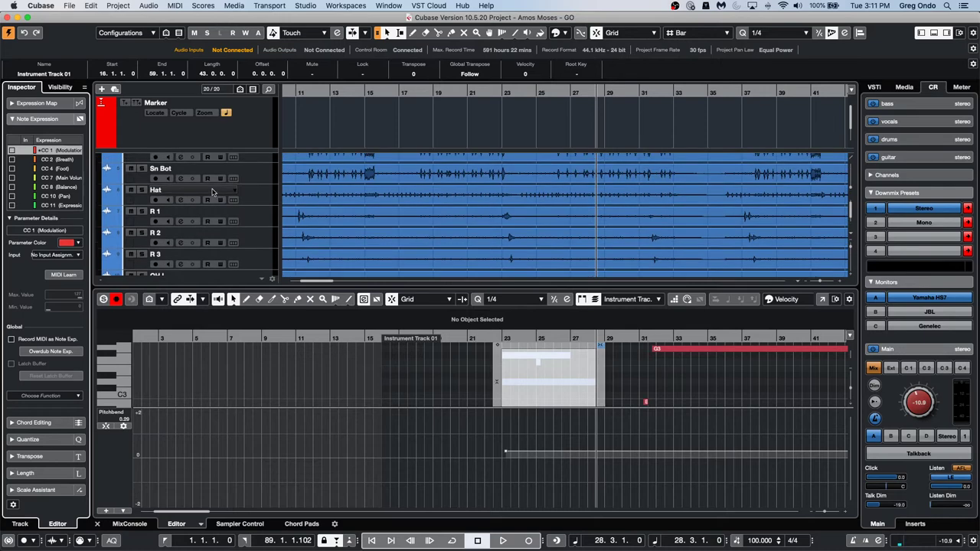
scroll(213, 192, "down", 5)
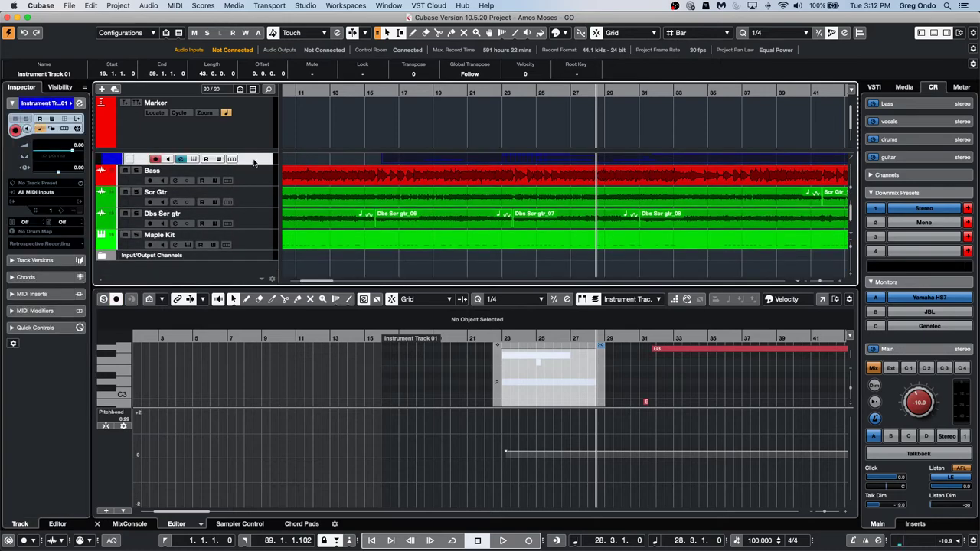
left_click(43, 294)
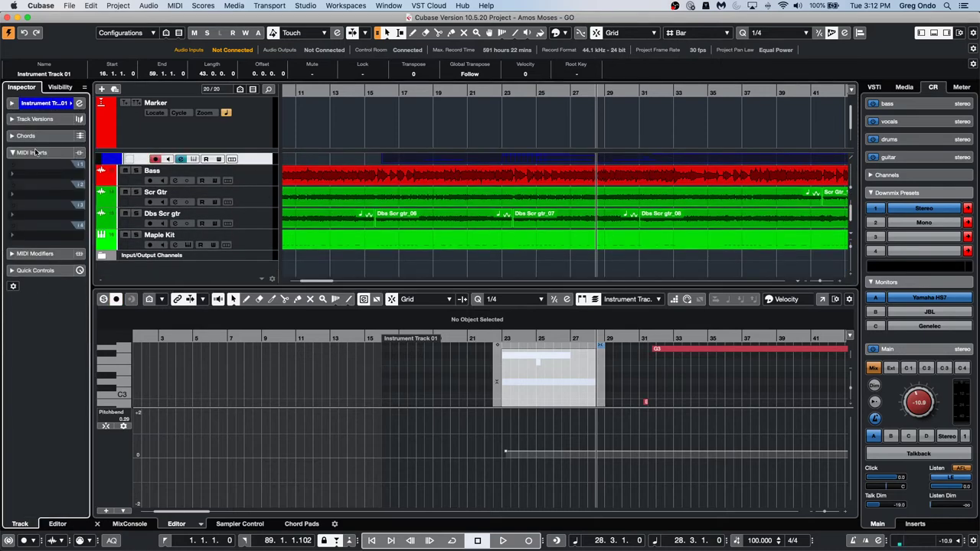
Insert Micro Tuner in the track's first MIDI insert slot, look through its tuning presets, and close its window
left_click(34, 176)
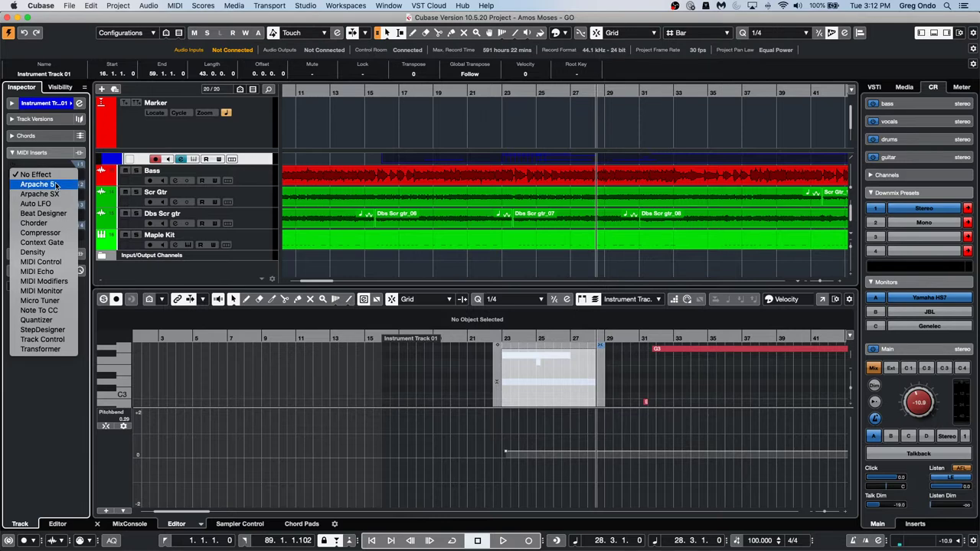
left_click(40, 300)
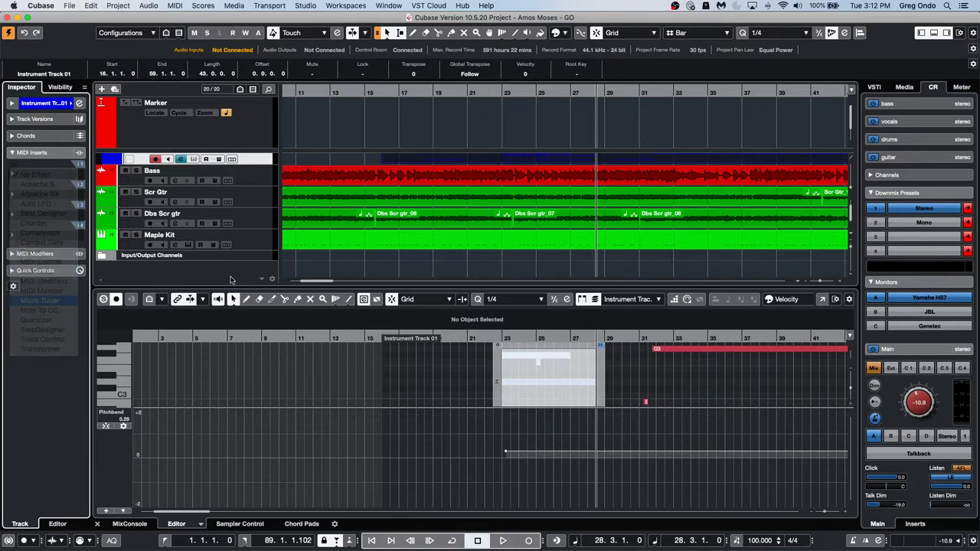
left_click(513, 132)
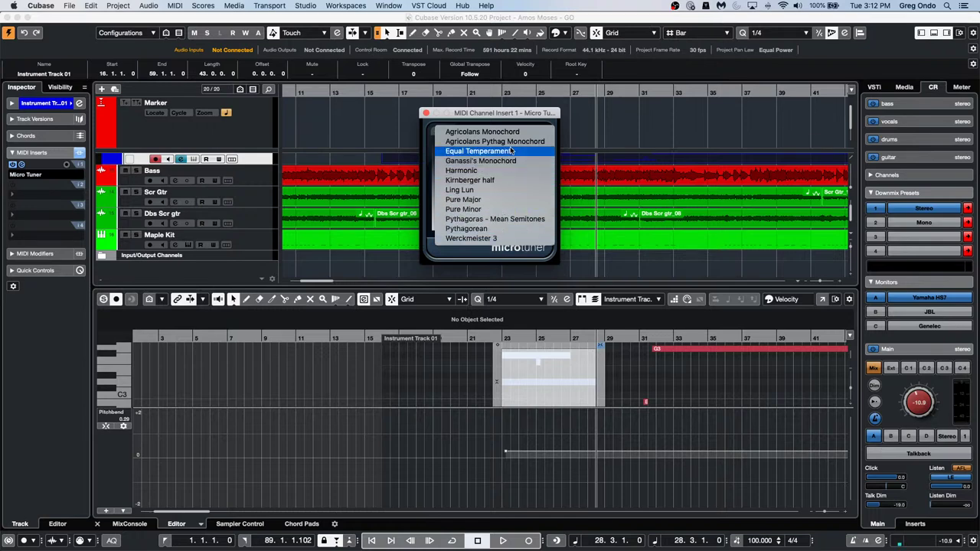
left_click(576, 137)
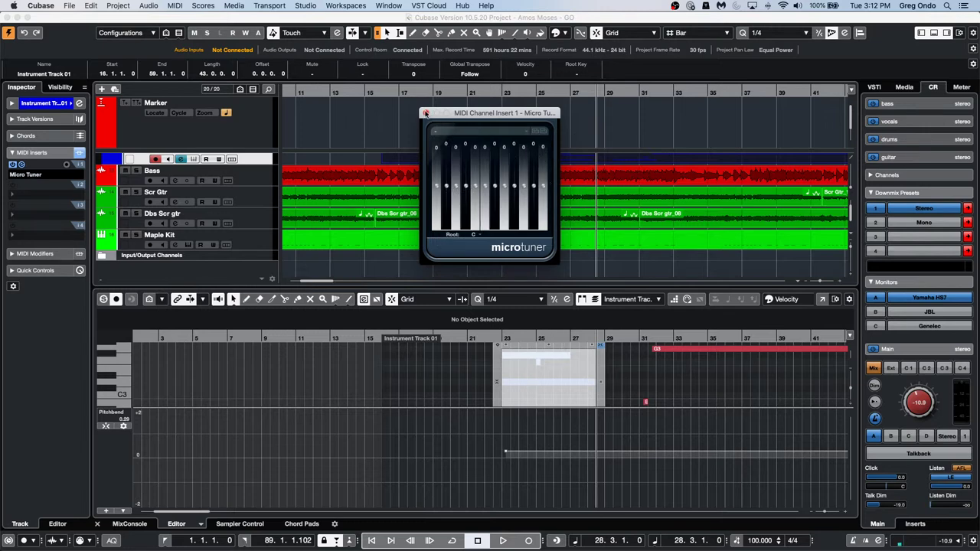
left_click(426, 113)
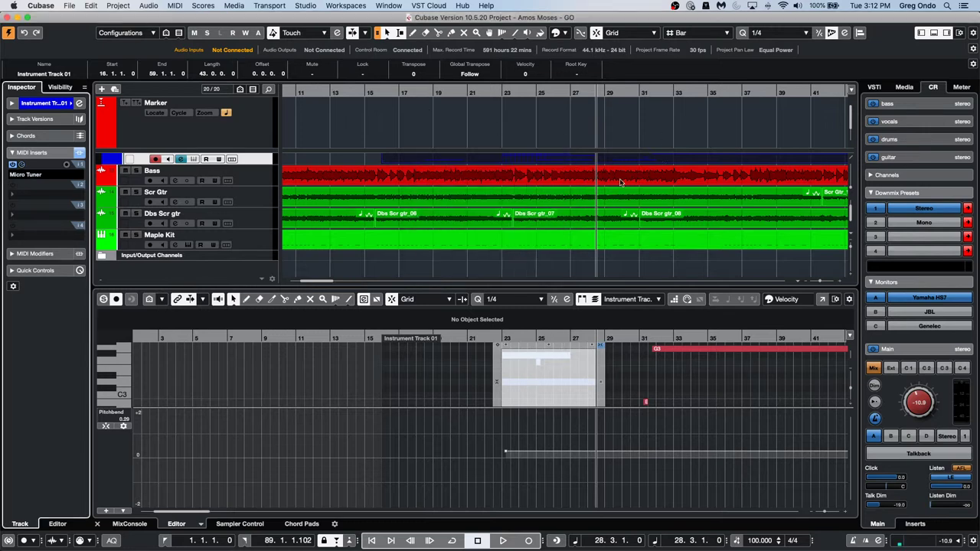
Add one instrument track using HALion 6 with its audio routed to Stereo Out
right_click(270, 161)
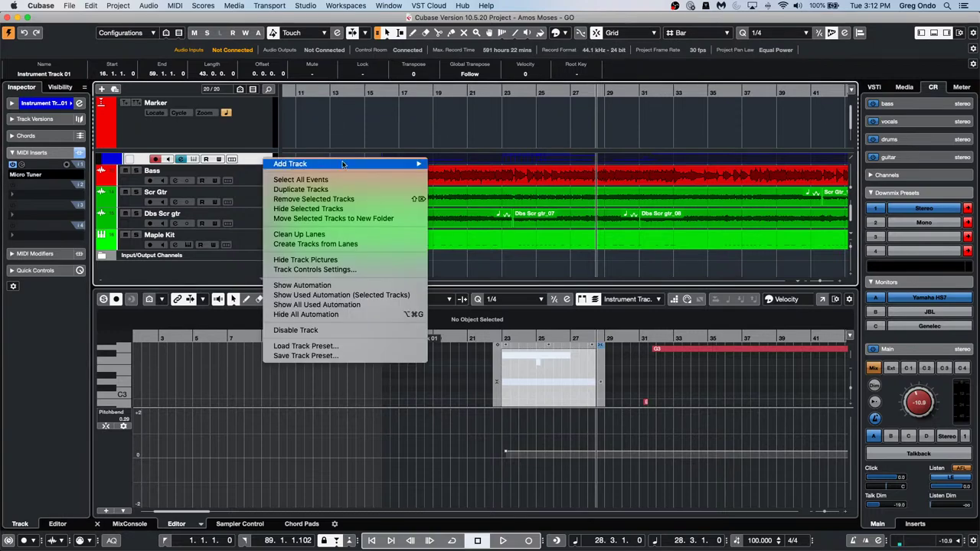
mouse_move(307, 164)
left_click(512, 177)
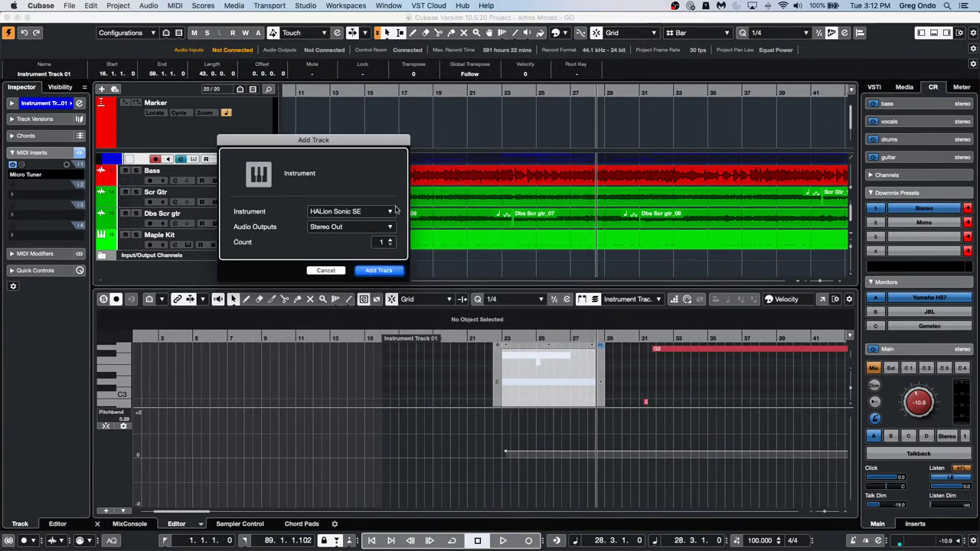
left_click(355, 213)
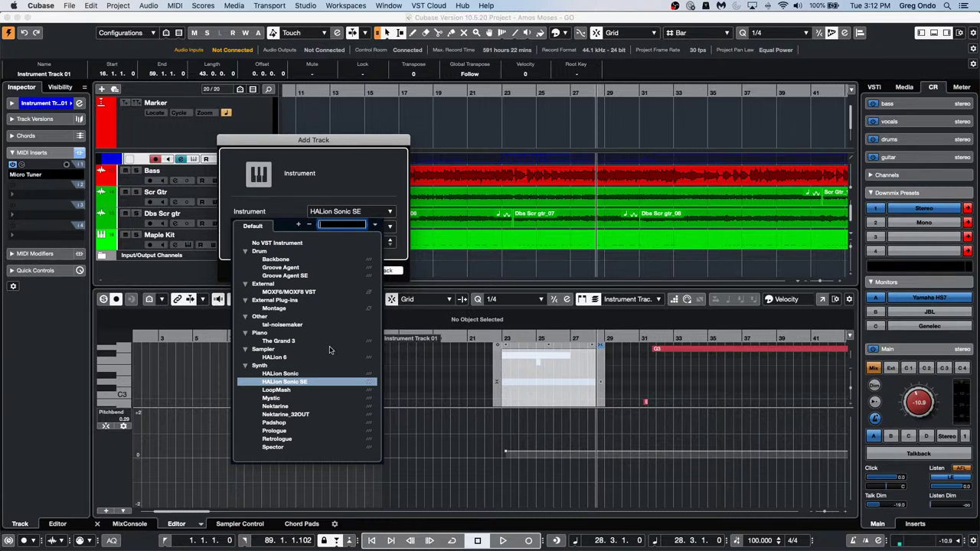
left_click(274, 358)
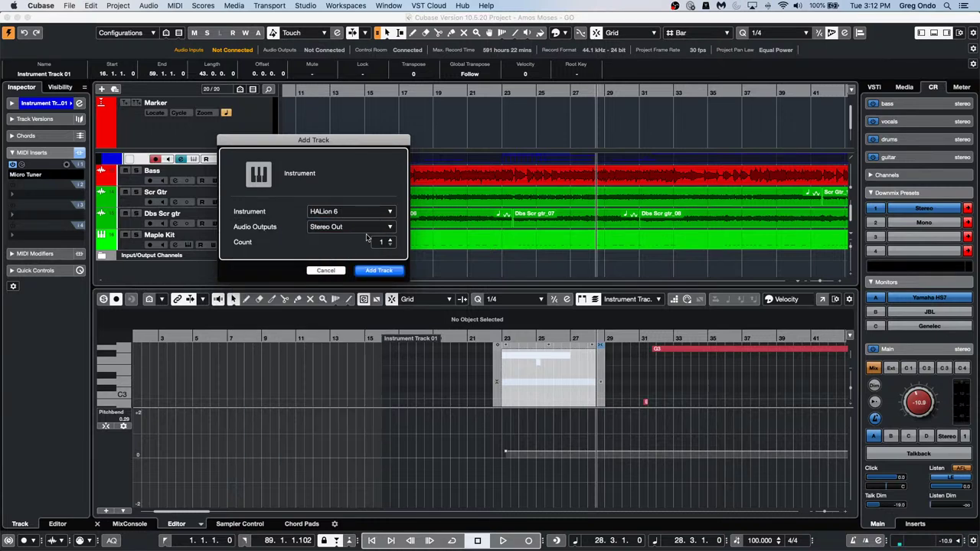
left_click(394, 269)
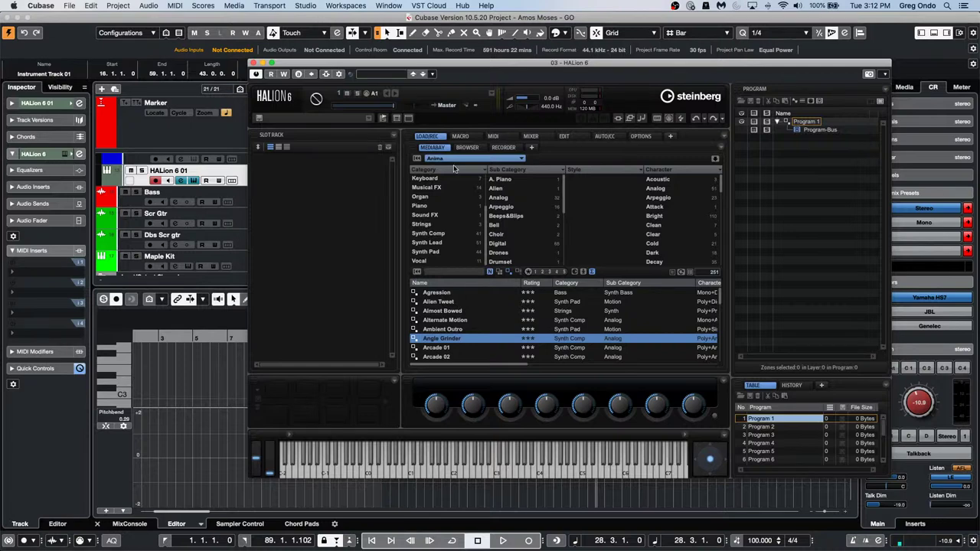
Load the Bansuri Air program from the World Instruments library in HALion 6
left_click(458, 158)
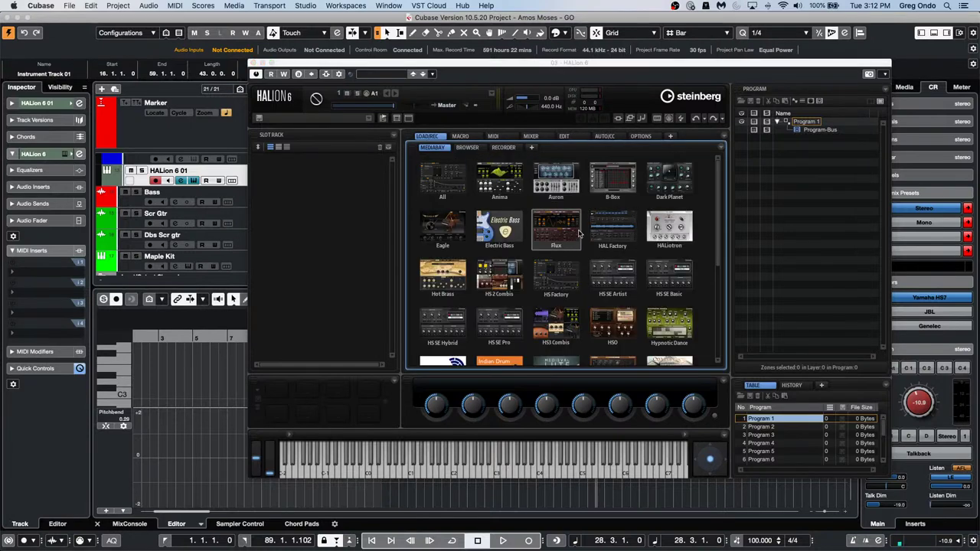
scroll(579, 233, "down", 2)
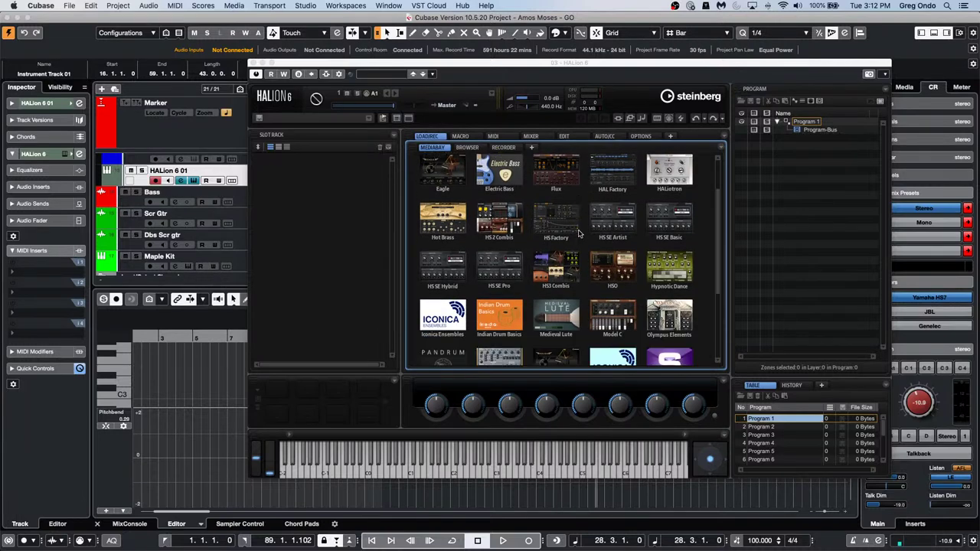
scroll(580, 233, "down", 1)
scroll(579, 233, "down", 2)
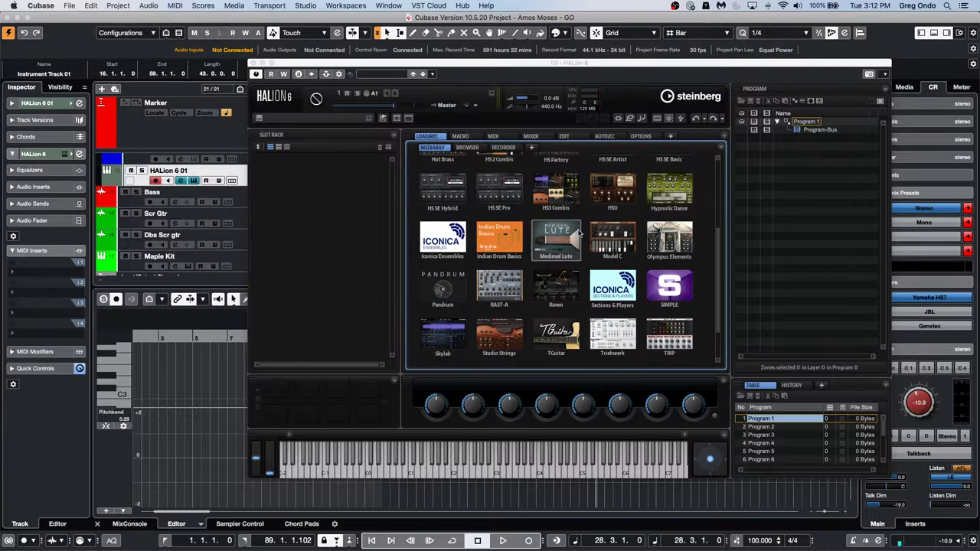
scroll(579, 233, "down", 2)
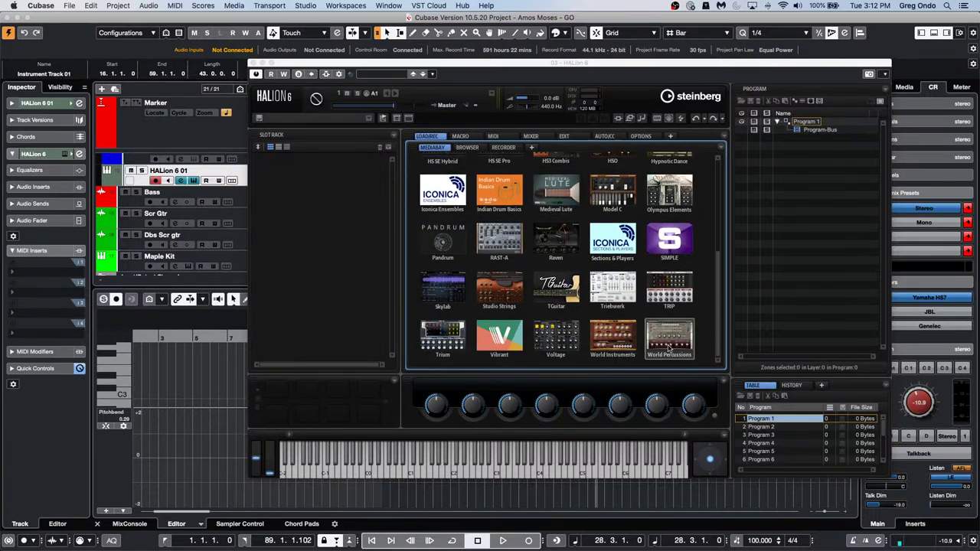
left_click(620, 329)
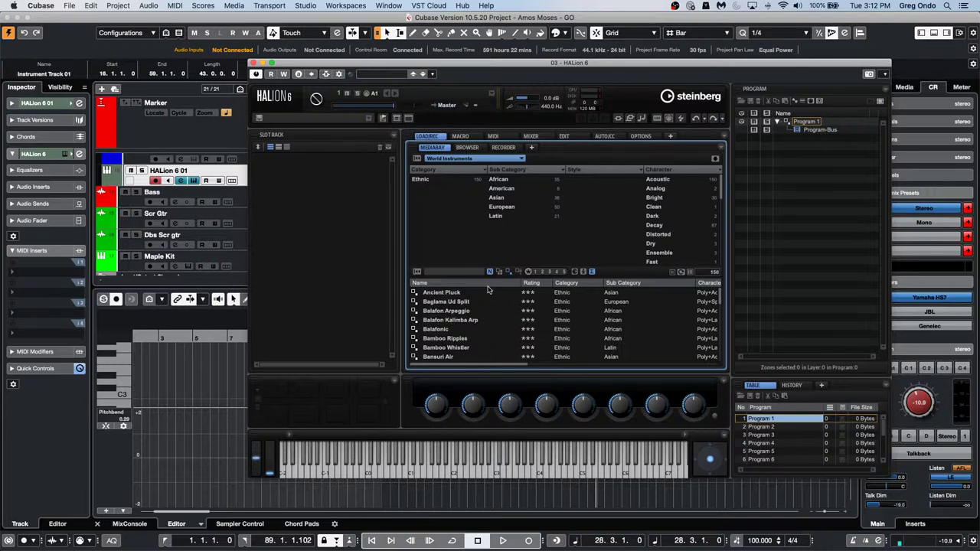
double_click(450, 358)
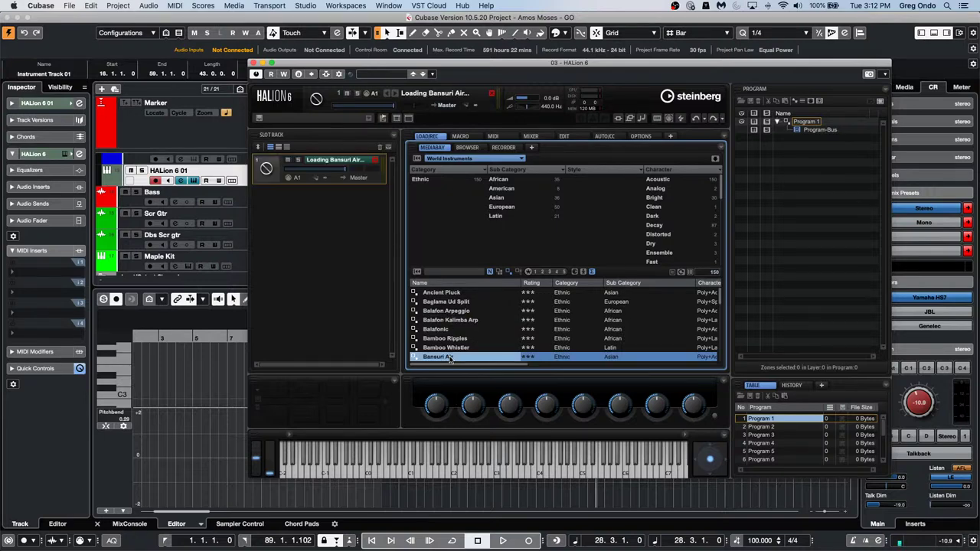
In Bansuri Air's macro settings, keep Oriental Scale on, switch off its E key, enable D# and G, and close the instrument
left_click(460, 136)
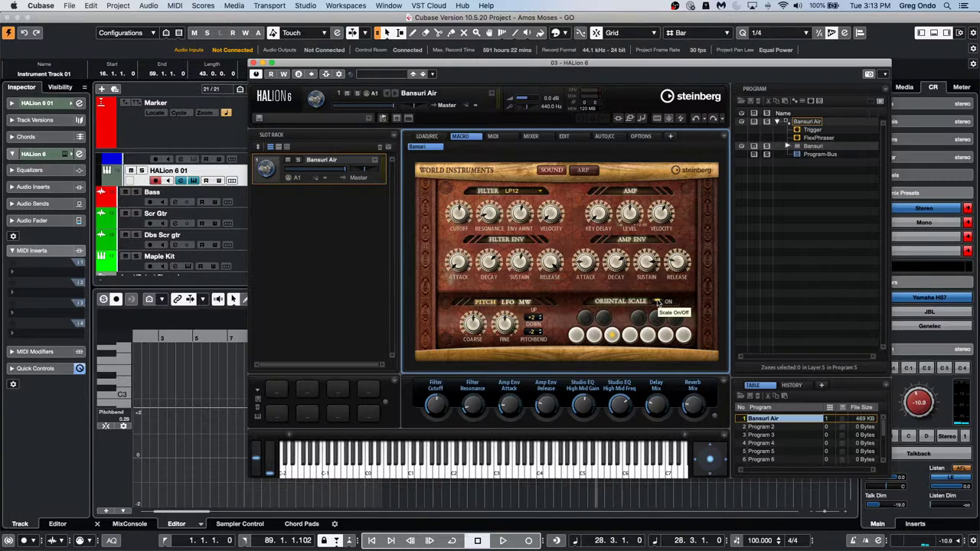
left_click(658, 303)
left_click(658, 303)
left_click(612, 334)
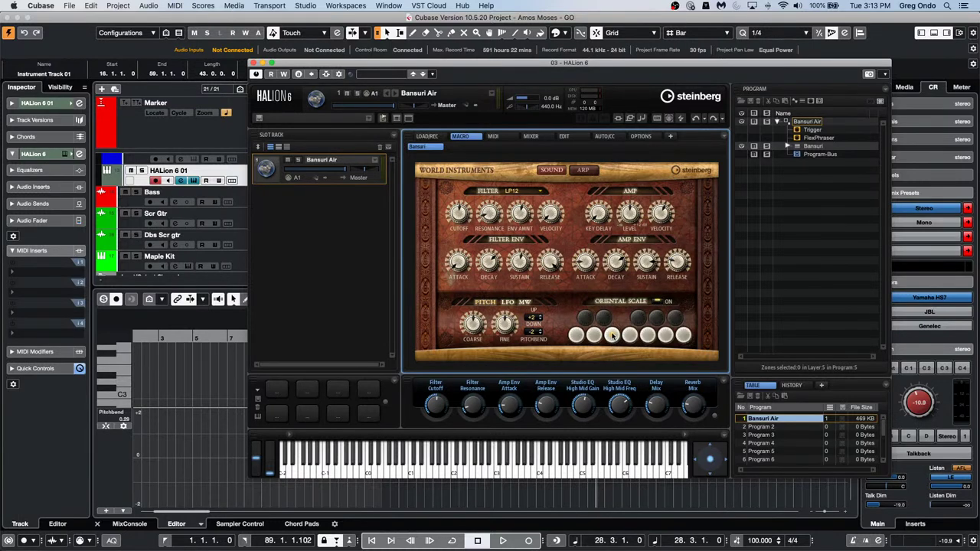
left_click(603, 318)
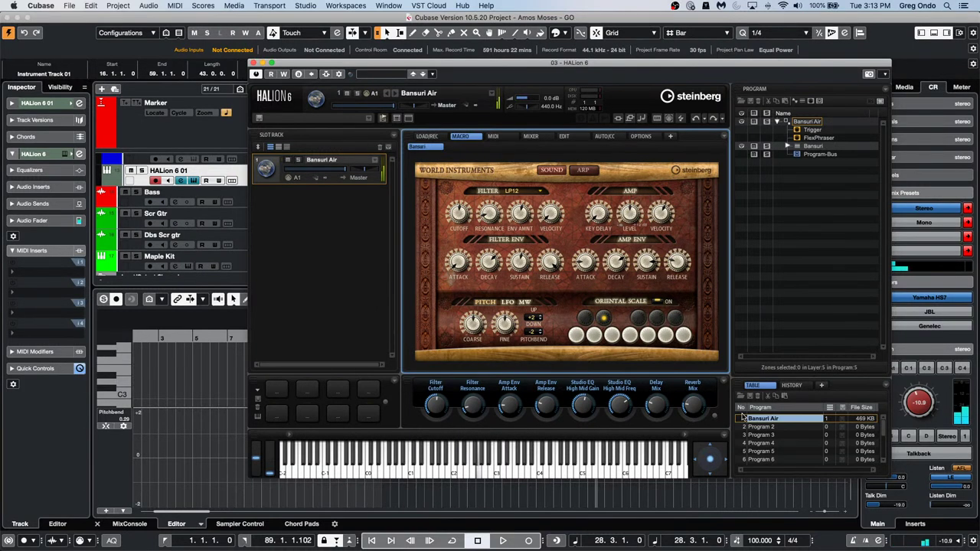
left_click(648, 335)
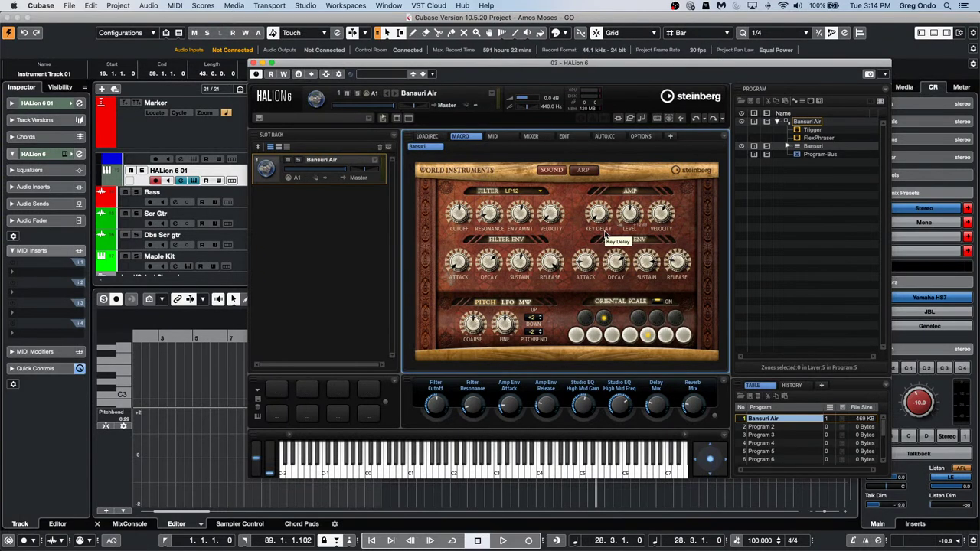
left_click(255, 65)
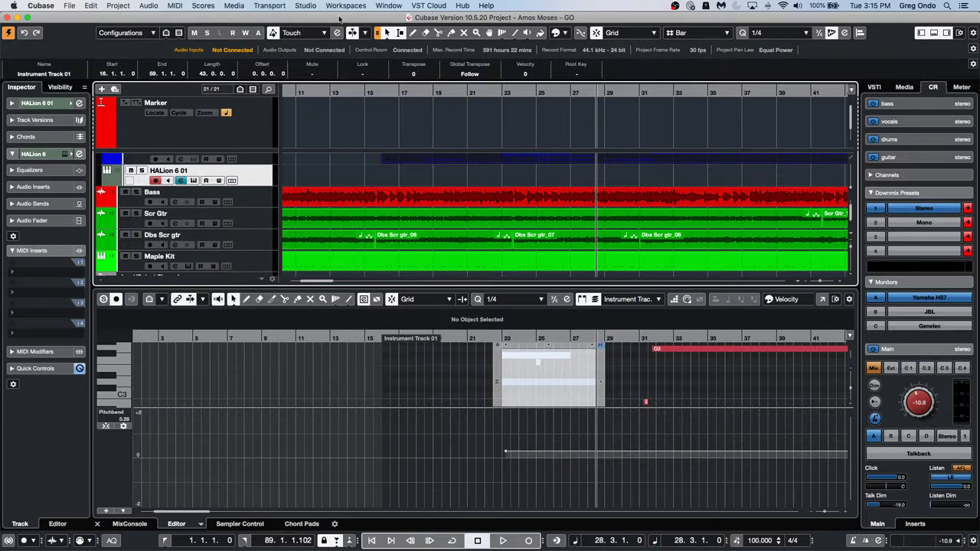
Examine the VST Plug-in Manager and its plug-in collection options, and close the manager
left_click(308, 7)
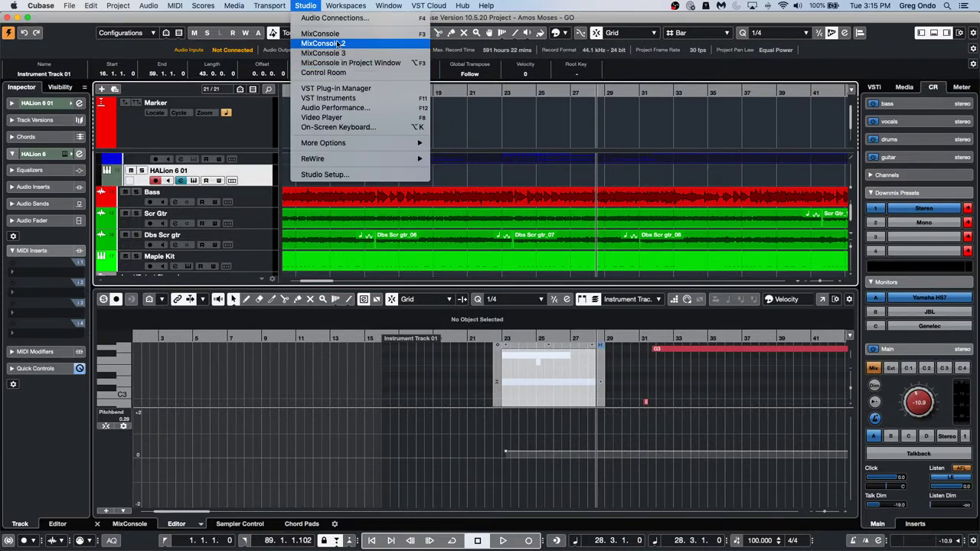
left_click(328, 89)
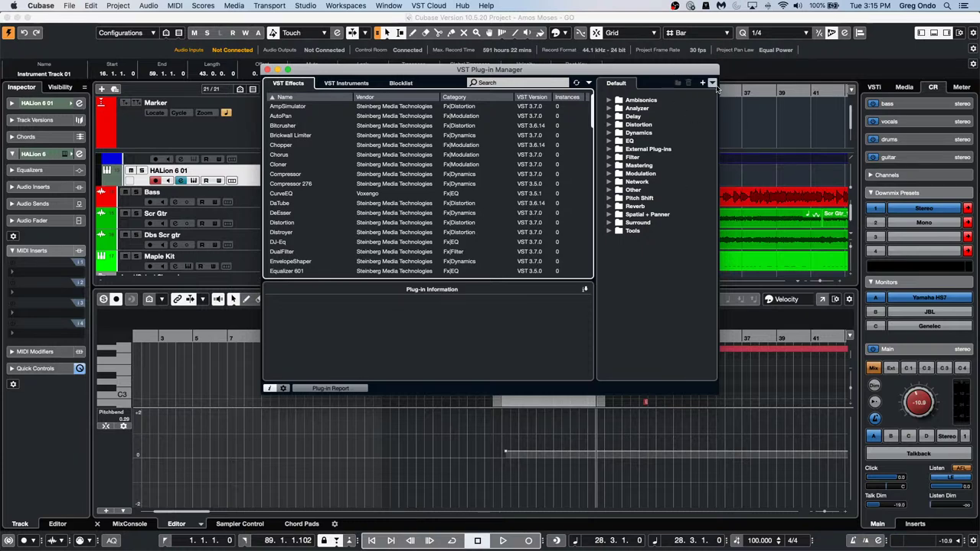
left_click(713, 84)
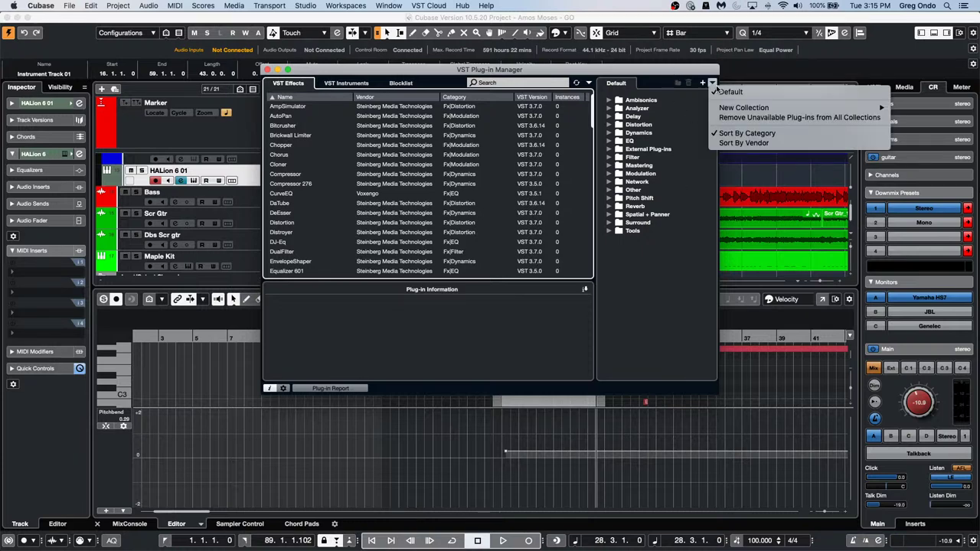
left_click(667, 118)
left_click(653, 85)
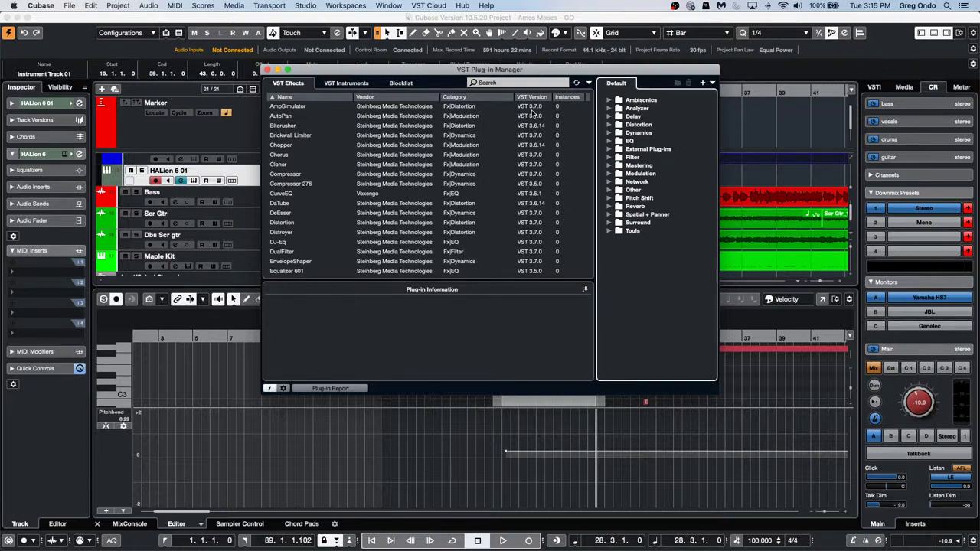
left_click(90, 6)
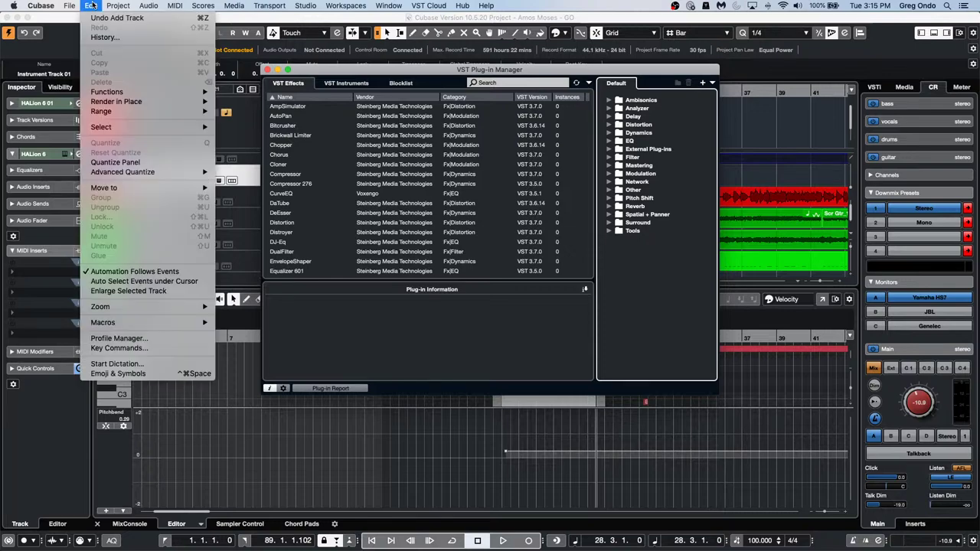
left_click(268, 70)
left_click(268, 71)
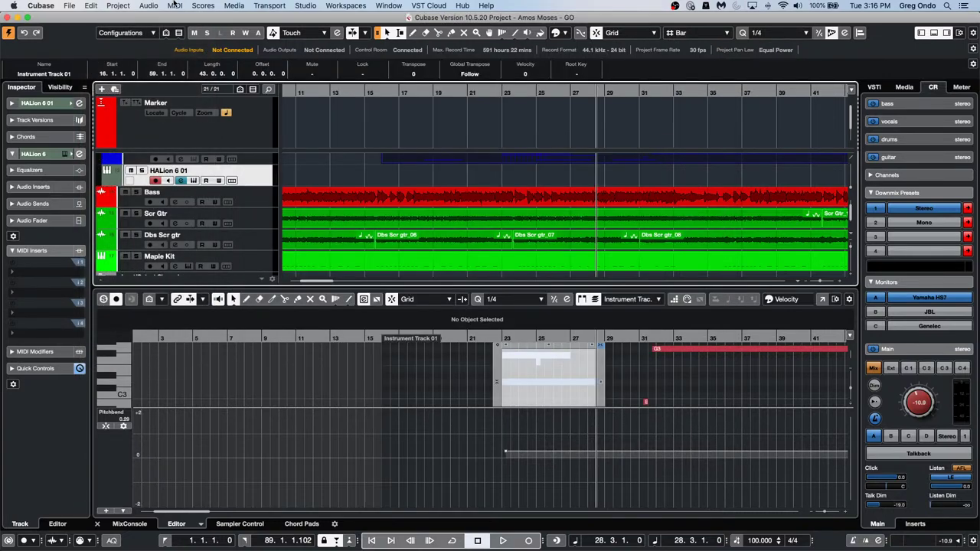
Examine the Profile Manager's options for creating, importing and exporting profiles, and close it
left_click(123, 5)
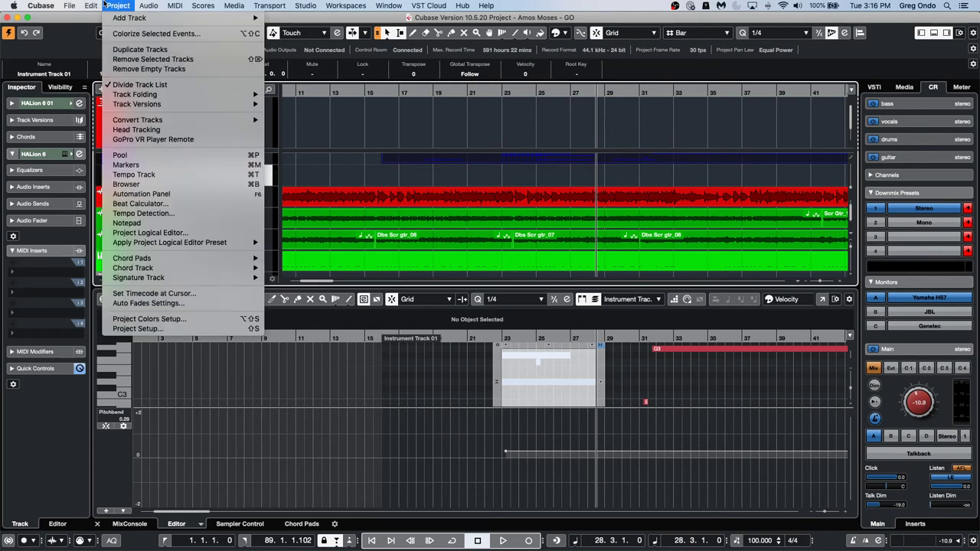
mouse_move(90, 5)
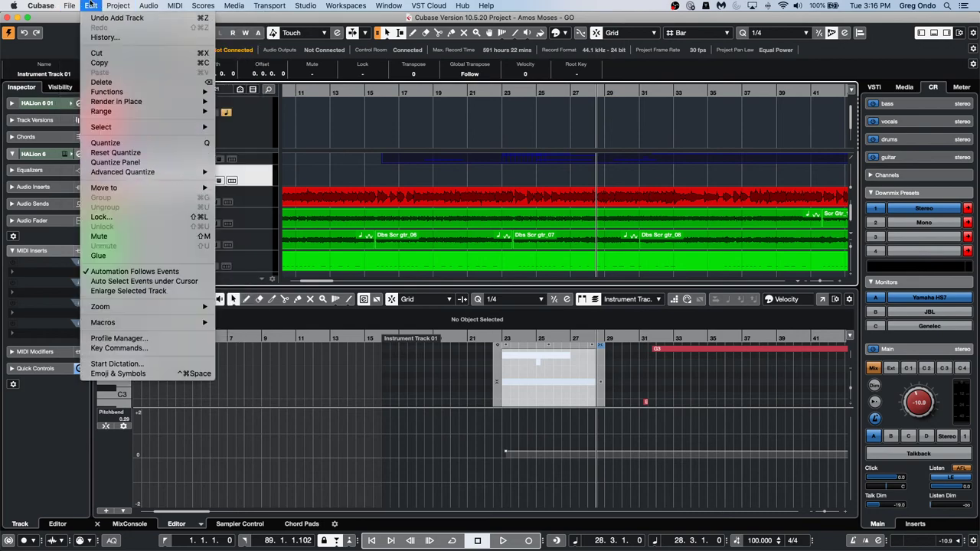
left_click(195, 341)
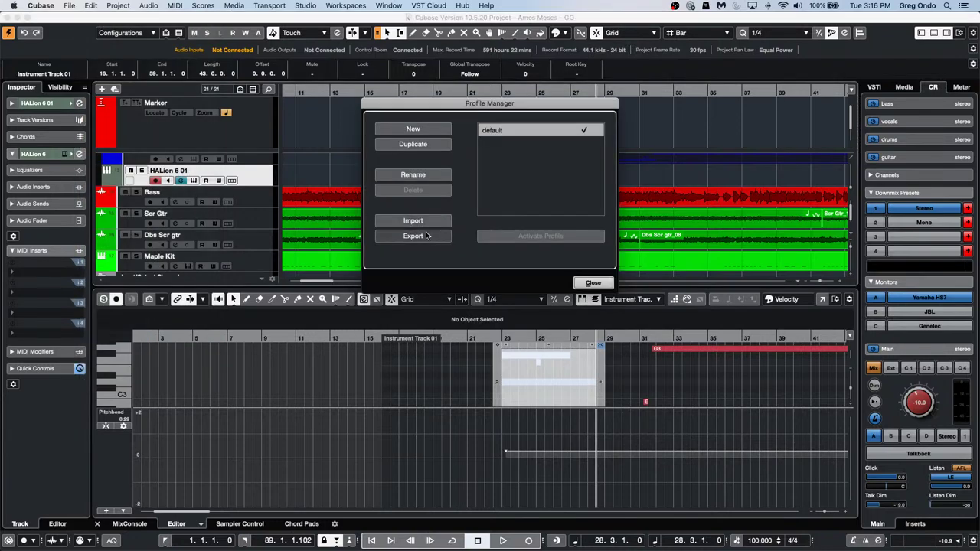
left_click(598, 283)
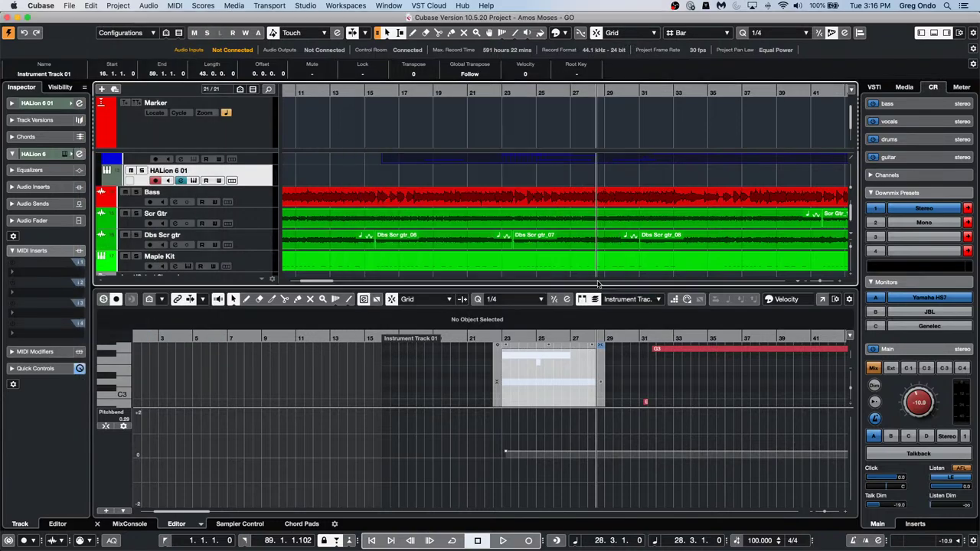
left_click(91, 6)
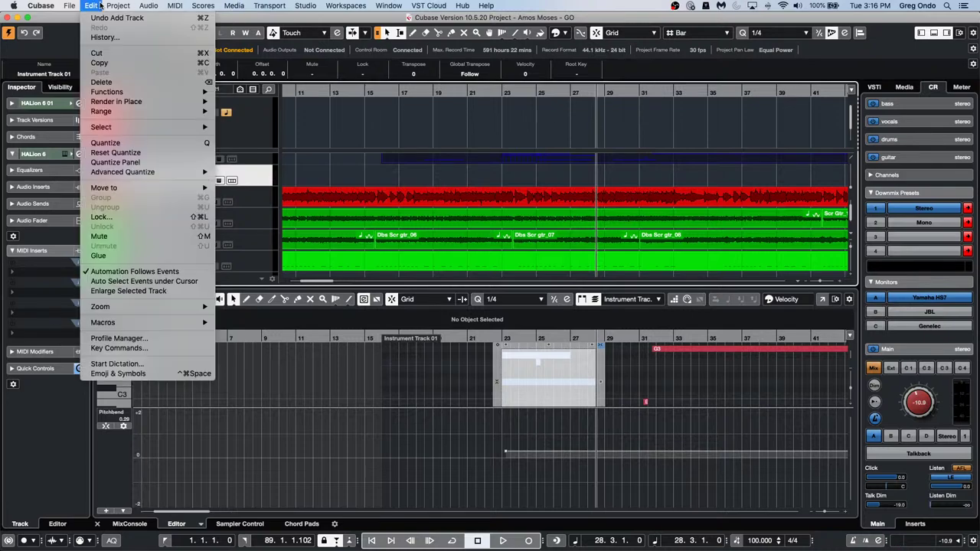
left_click(117, 338)
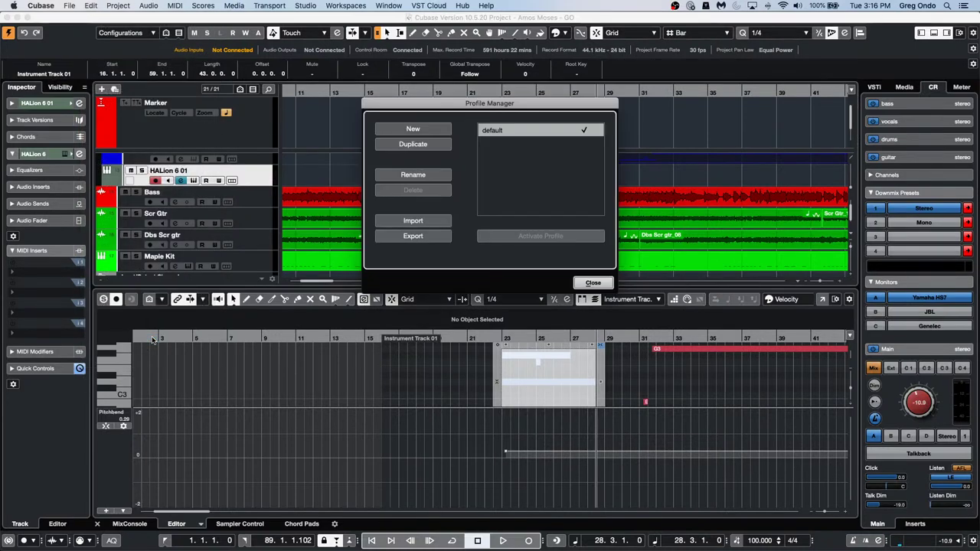
left_click(605, 283)
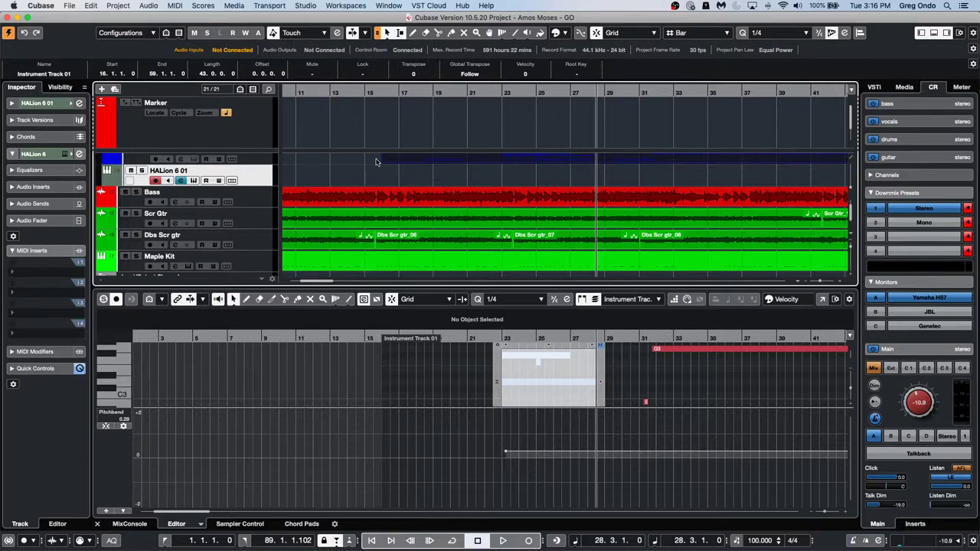
Revert the Amos Moses project to its last saved version and confirm discarding the changes
left_click_drag(448, 93, 450, 53)
left_click(70, 6)
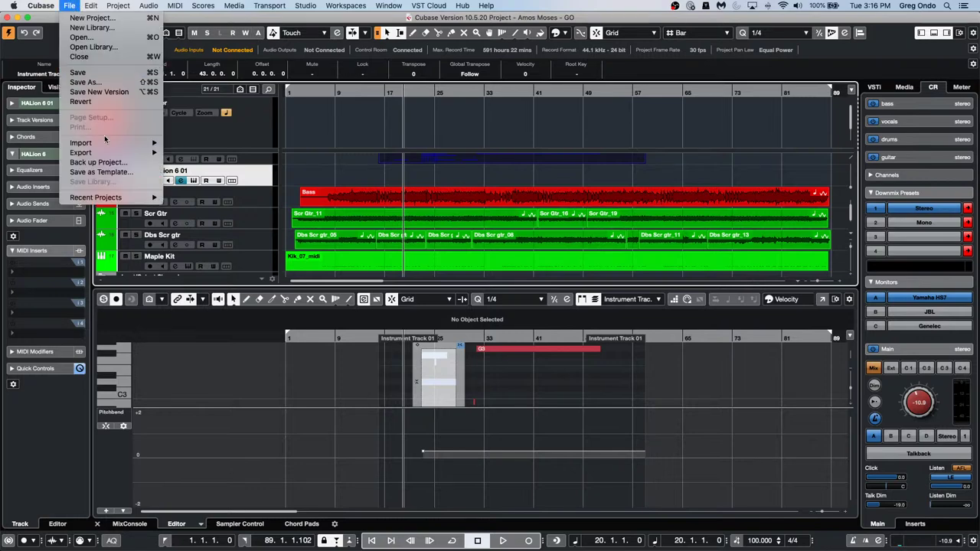
left_click(106, 103)
key("Return")
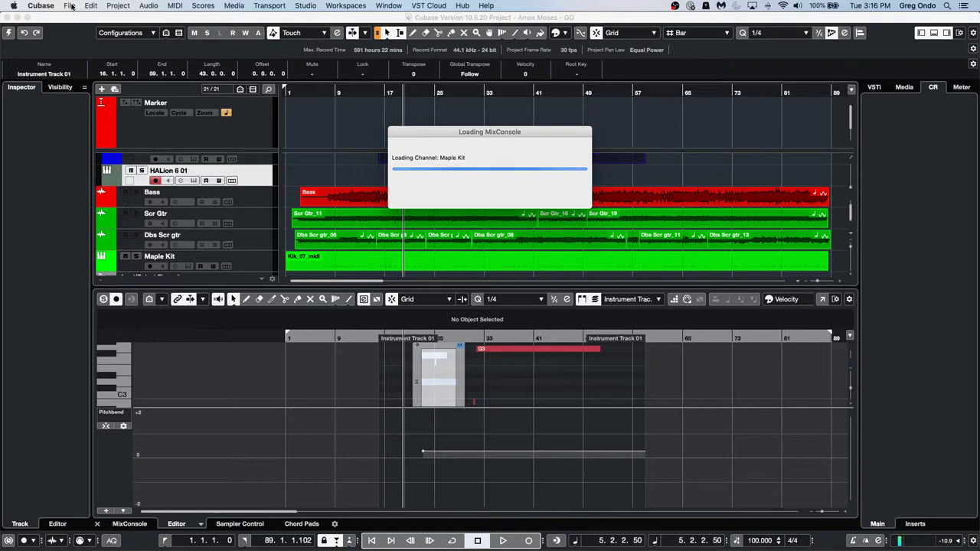
Enable Stop Playback while Winding in the Transport preferences and accept the change
left_click(71, 6)
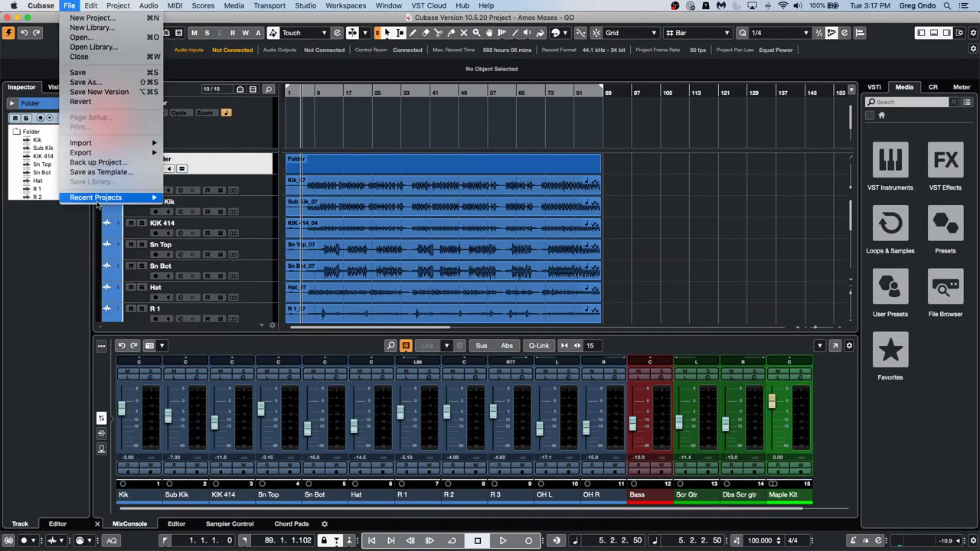
mouse_move(45, 5)
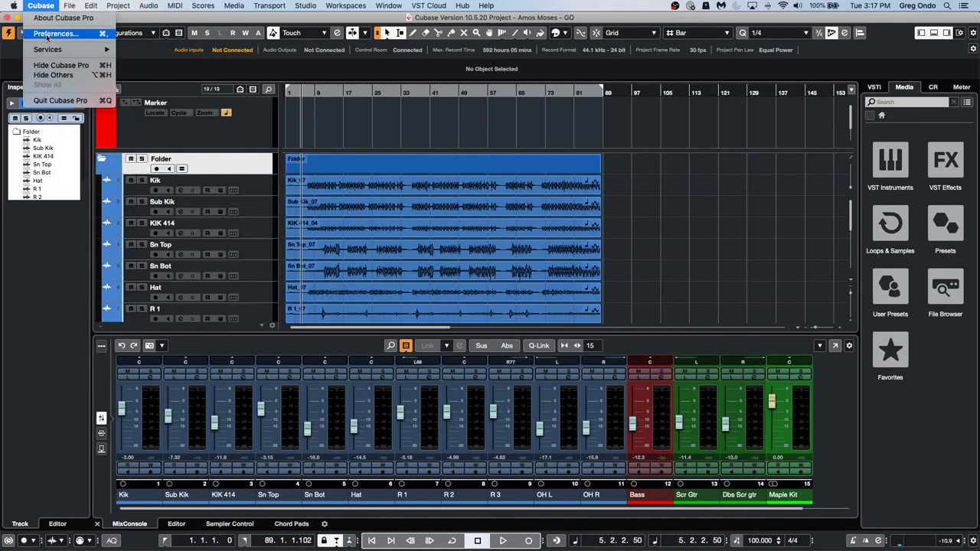
left_click(49, 34)
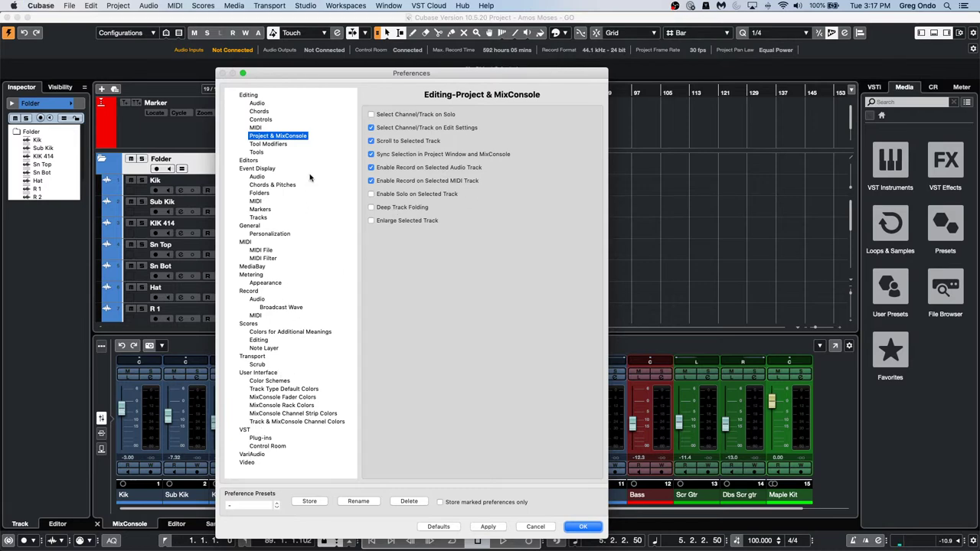
left_click(263, 358)
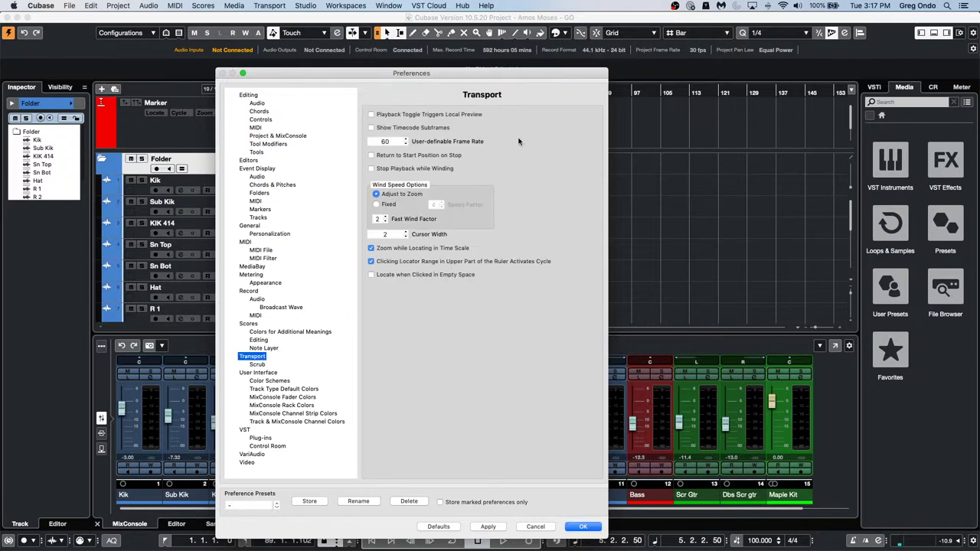
left_click(371, 168)
left_click(582, 528)
Play the project from bar 49 and rewind during playback to test the winding behavior
left_click_drag(462, 93, 443, 94)
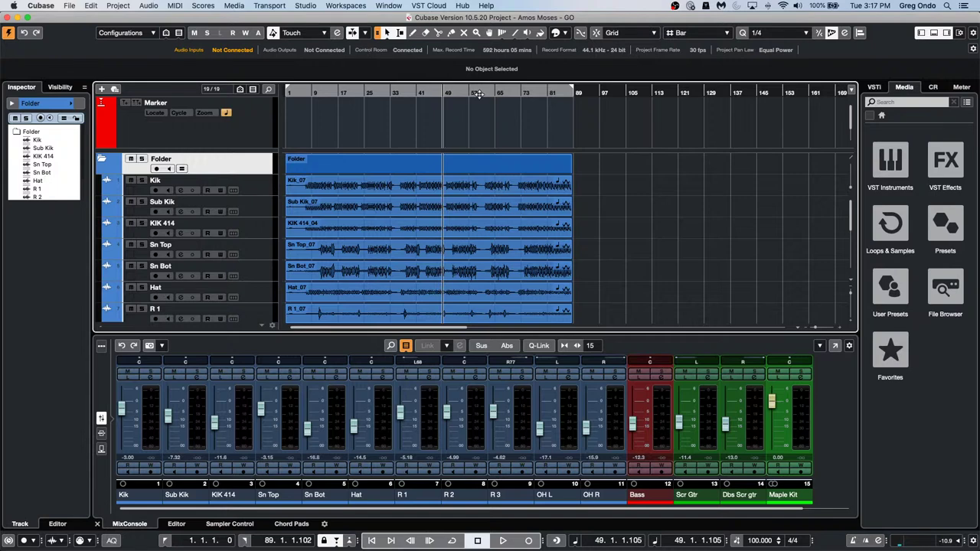
key("space")
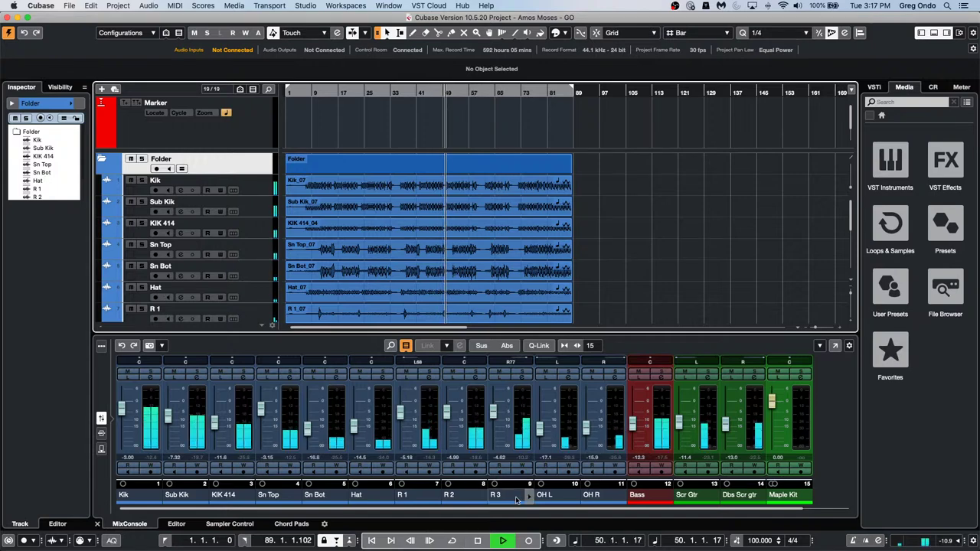
left_click(413, 542)
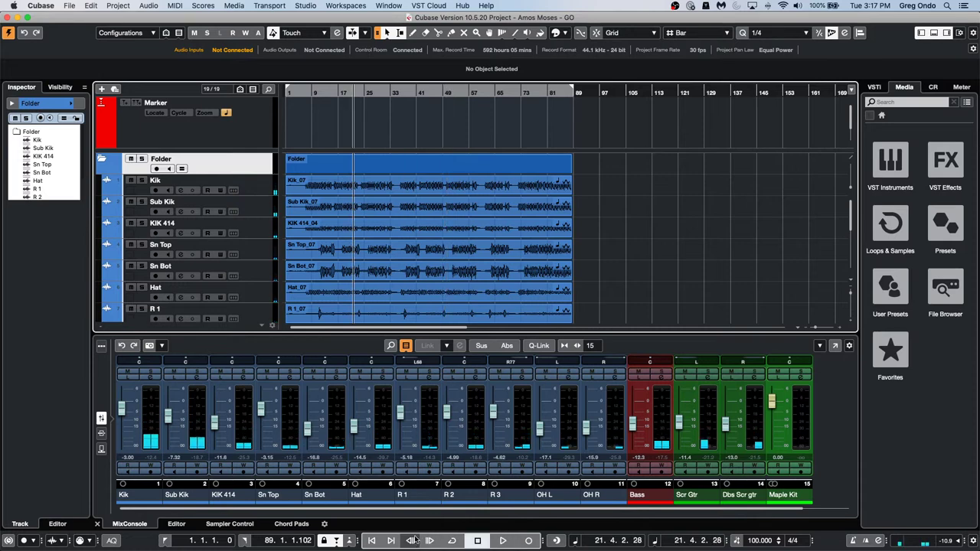
Disable Stop Playback while Winding in the Transport preferences and apply the change
left_click(44, 6)
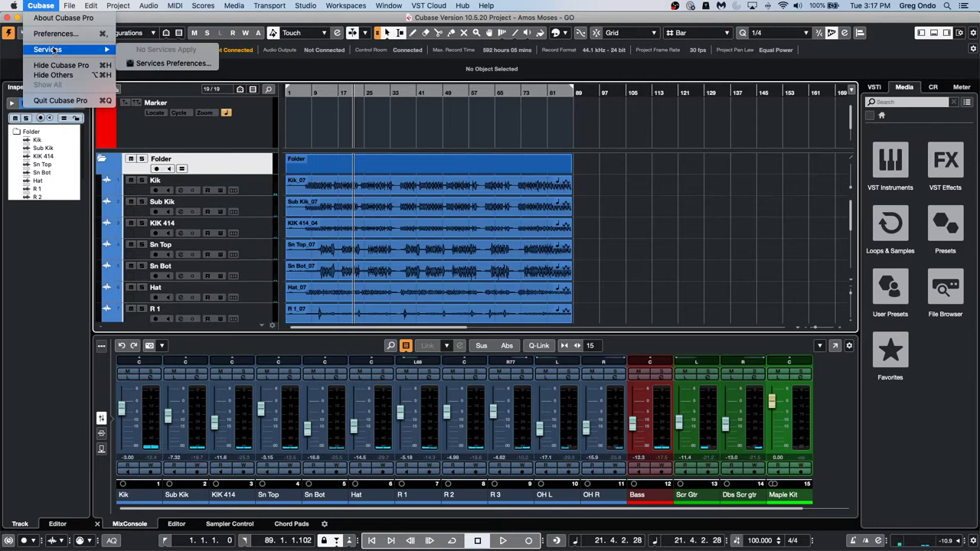
left_click(55, 34)
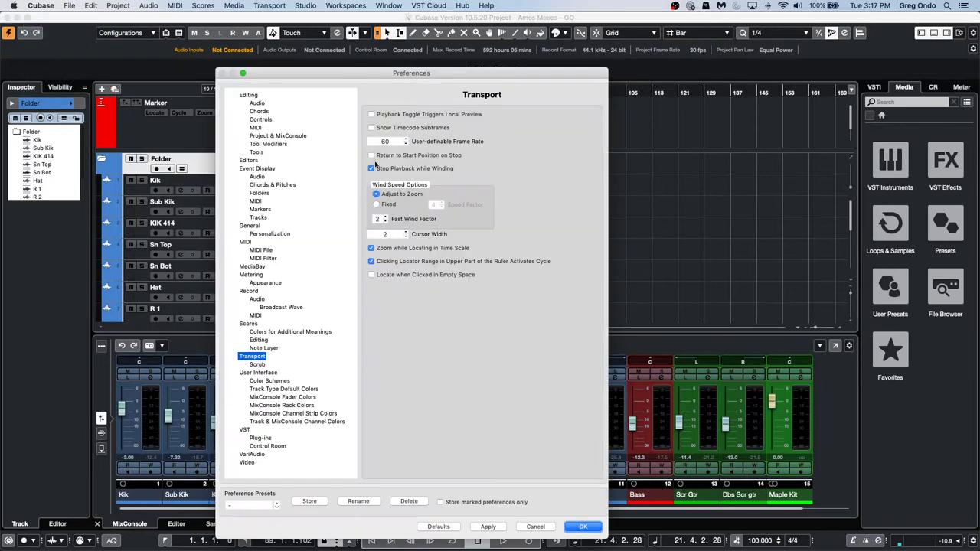
left_click(371, 168)
left_click(496, 528)
left_click(582, 528)
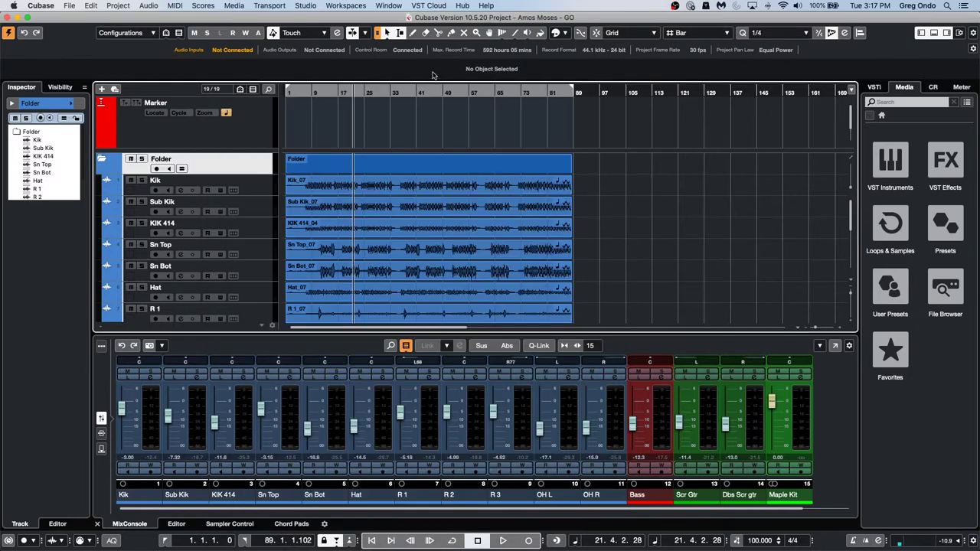
Play from about bar 60, alternately rewind and fast-forward during playback, and stop the transport
left_click(478, 92)
key("space")
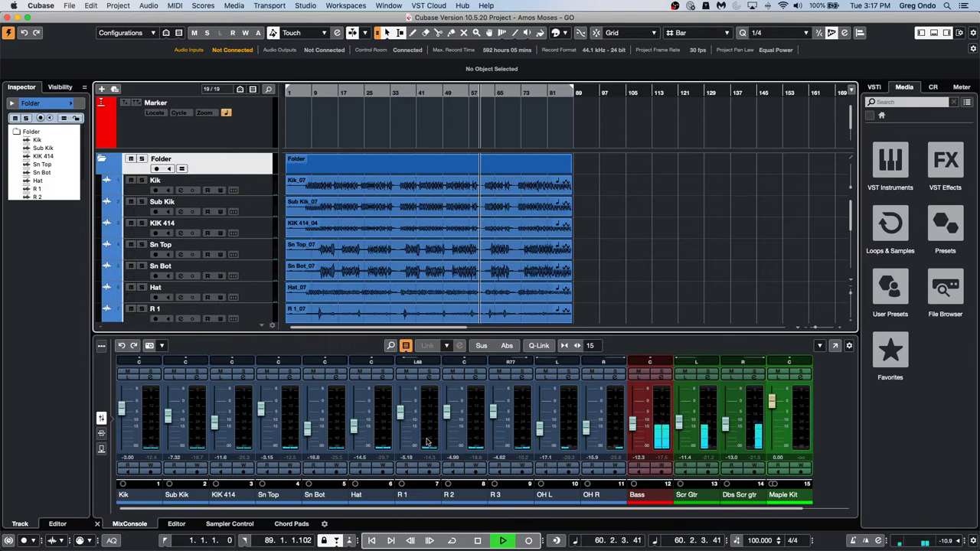
left_click(412, 541)
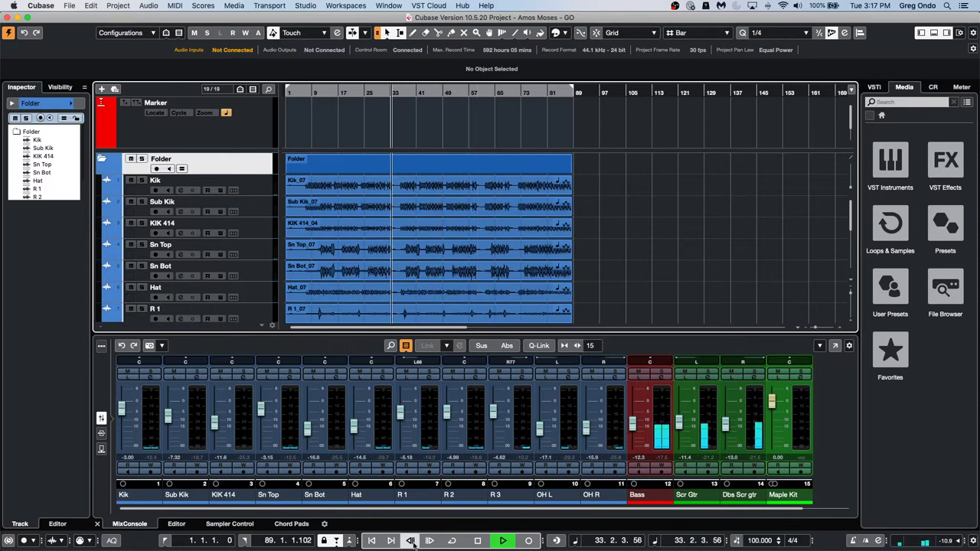
left_click(428, 540)
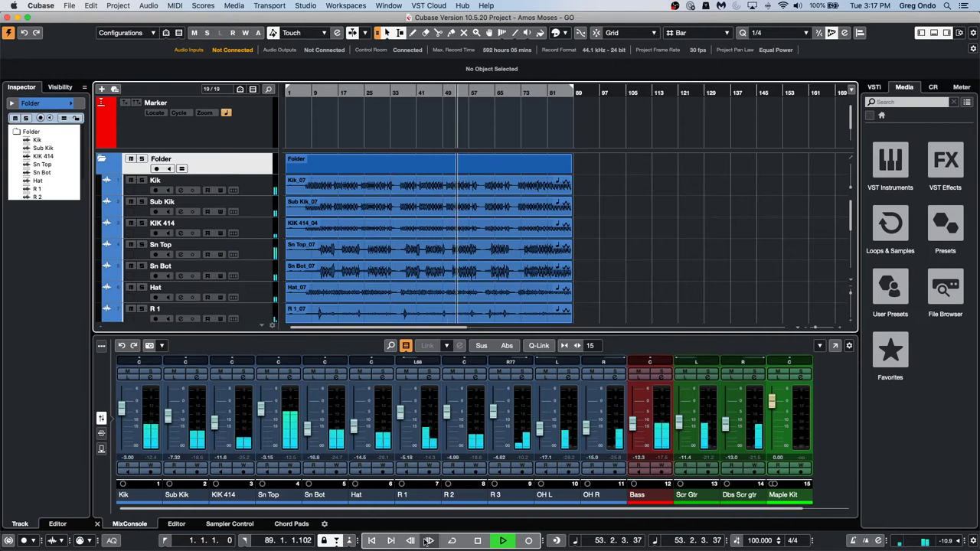
left_click(412, 540)
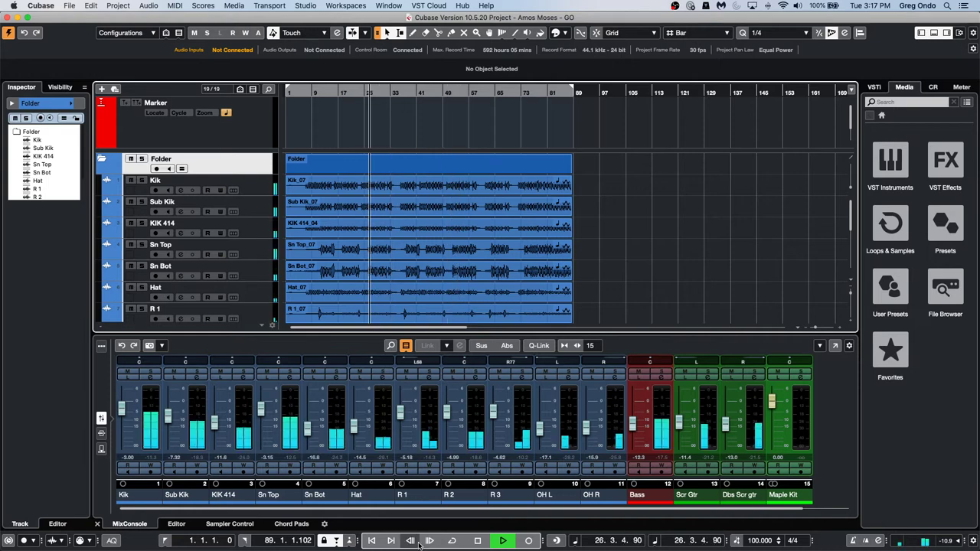
left_click(429, 541)
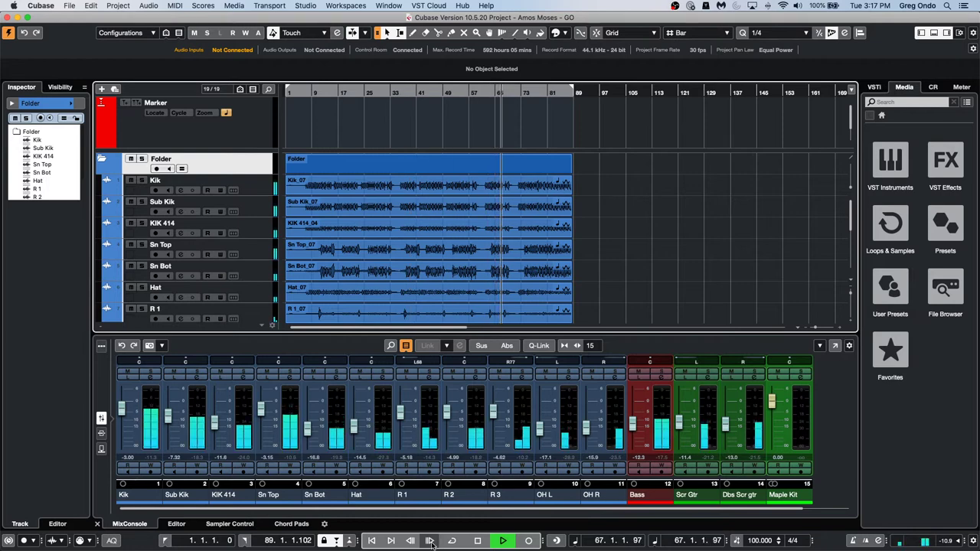
key("space")
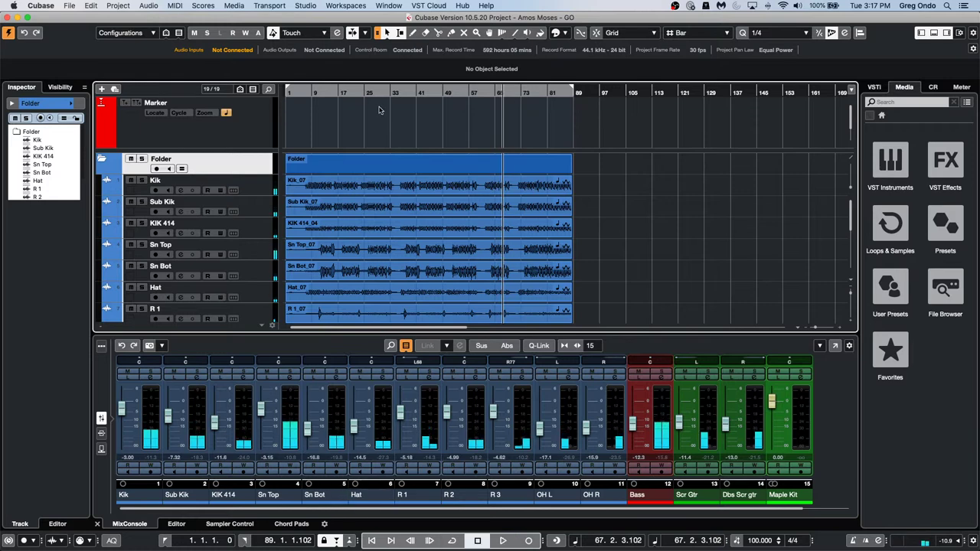
Enable Locate when Clicked in Empty Space in the Transport preferences and accept the change
left_click(72, 6)
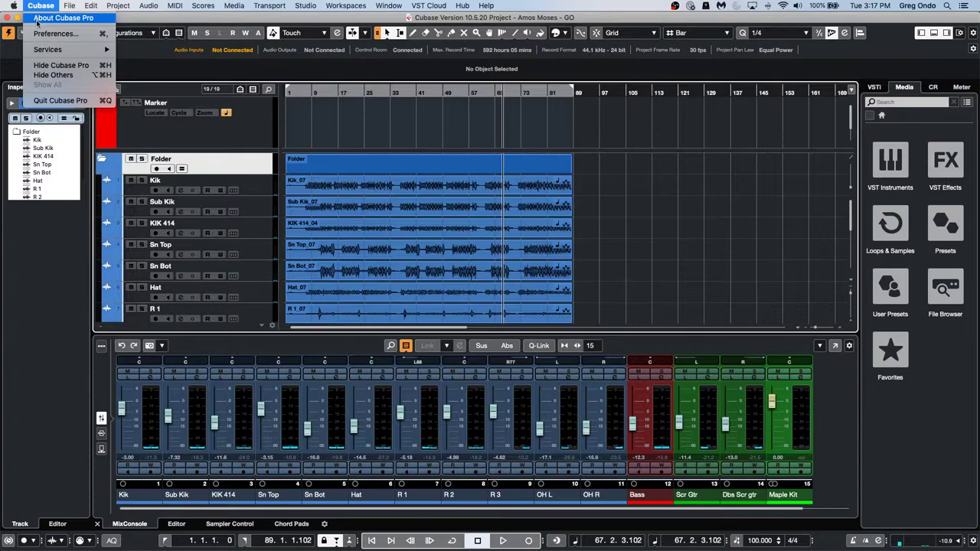
left_click(55, 34)
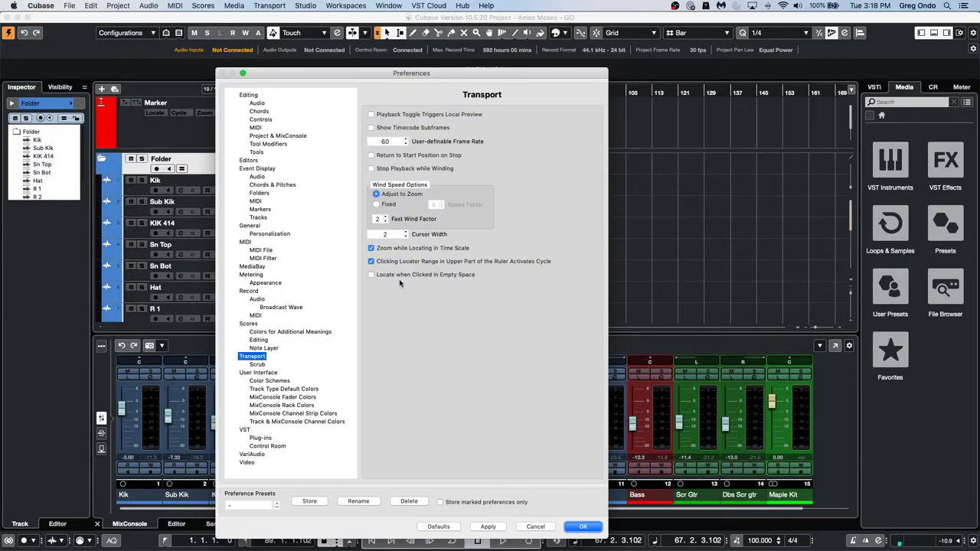
left_click(371, 275)
left_click(583, 526)
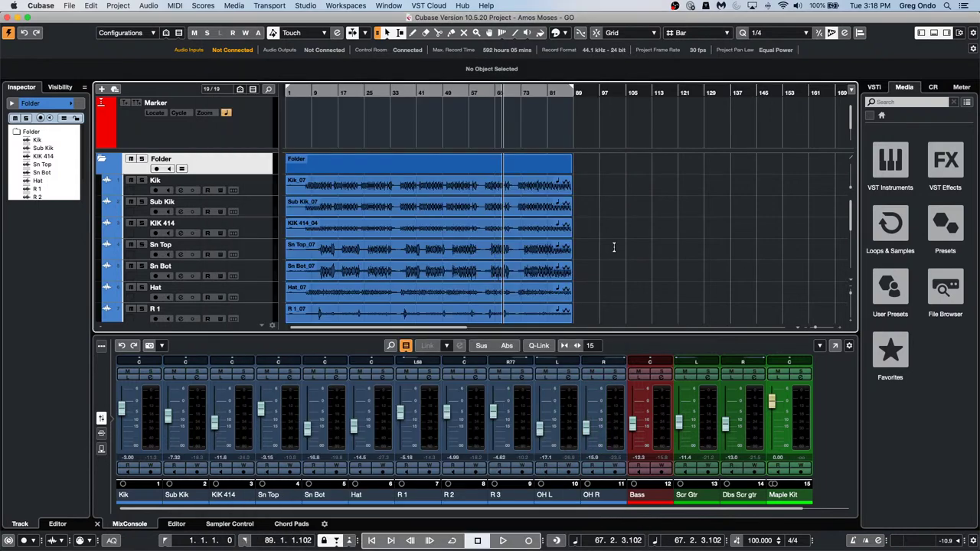
Test locating the project cursor from various empty spots in the event display, comparing with a selection on the Sn Top event
left_click(639, 256)
left_click(496, 257)
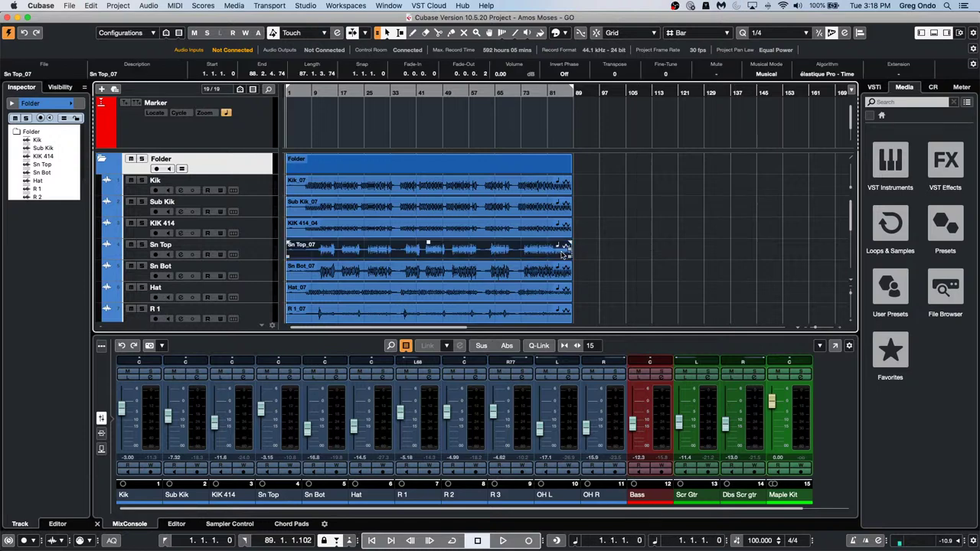
left_click(720, 233)
left_click(637, 236)
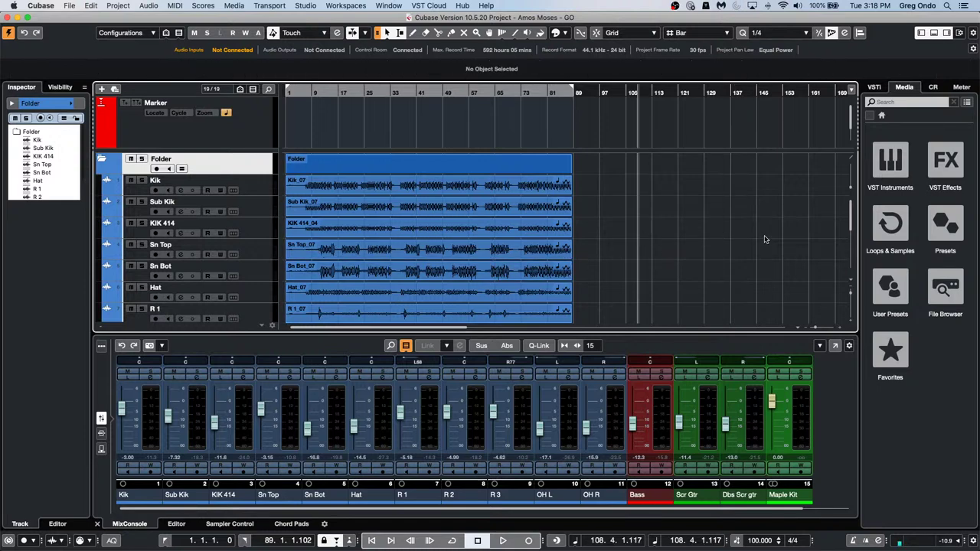
left_click(794, 264)
left_click(631, 260)
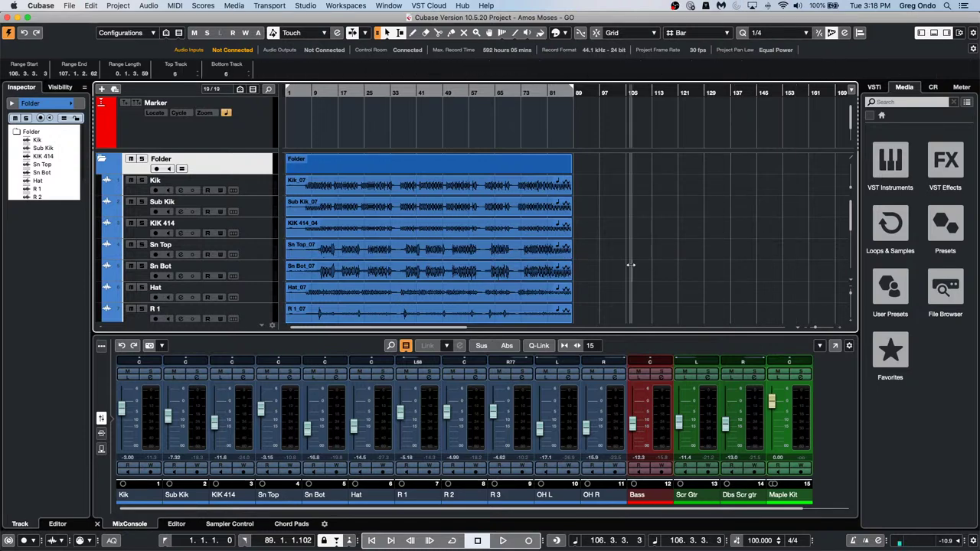
left_click(589, 281)
left_click(385, 136)
left_click(751, 198)
left_click(647, 234)
left_click(773, 262)
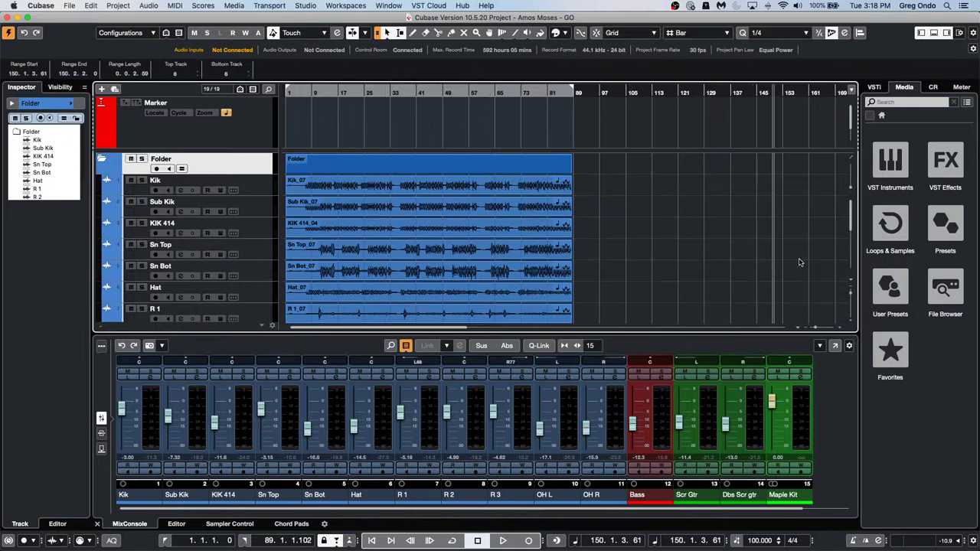
left_click(727, 265)
left_click(651, 270)
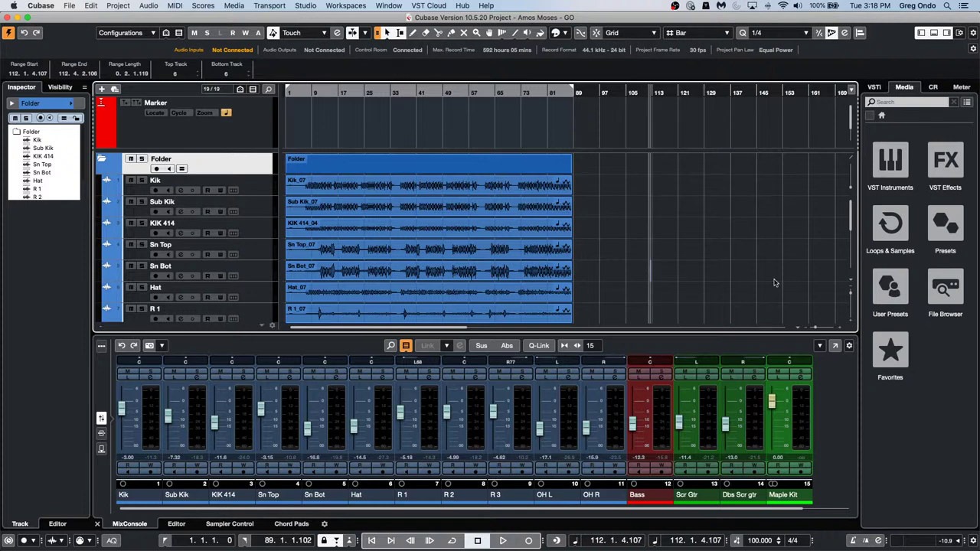
left_click(641, 270)
left_click(598, 265)
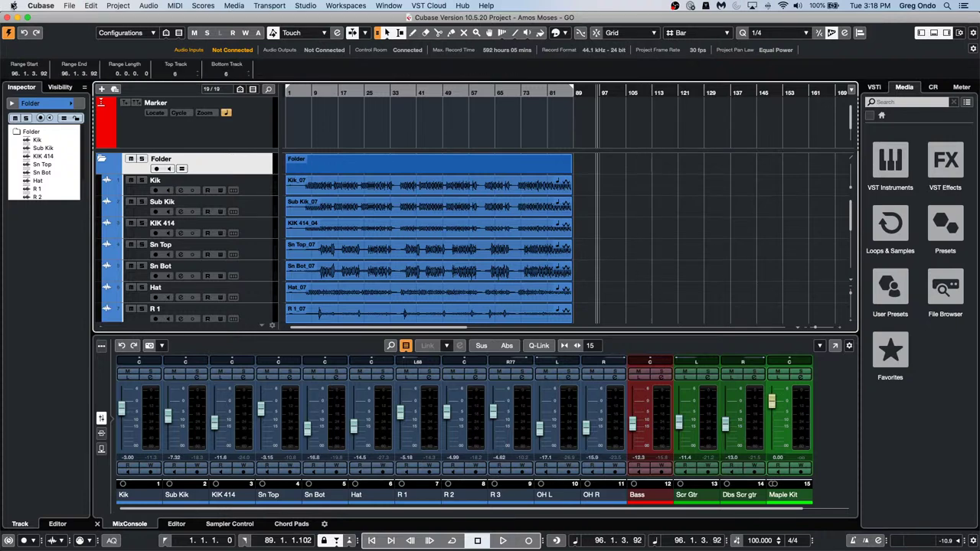
Disable Locate when Clicked in Empty Space in the Transport preferences, apply it, and retest on an empty spot near bar 98
left_click(13, 5)
mouse_move(42, 6)
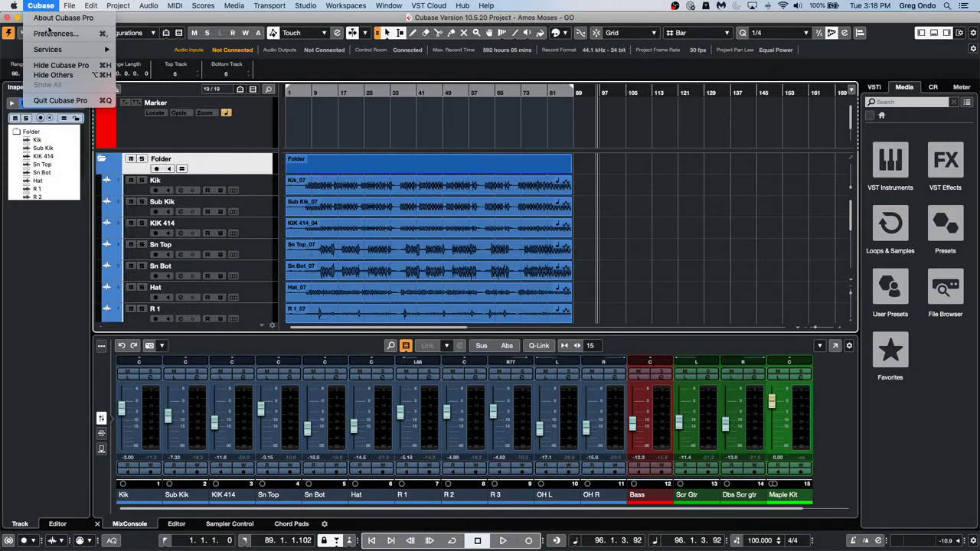
left_click(54, 34)
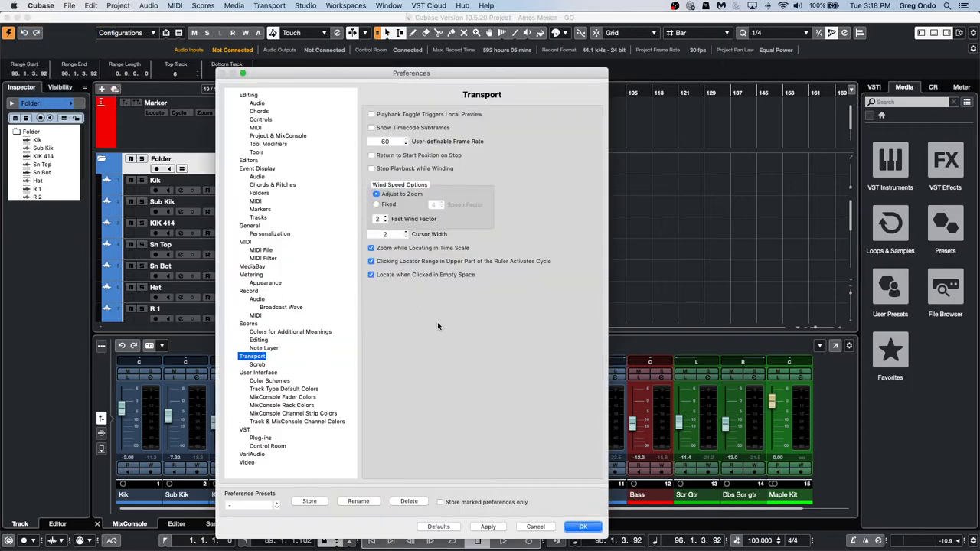
left_click(371, 274)
left_click(490, 527)
left_click(582, 527)
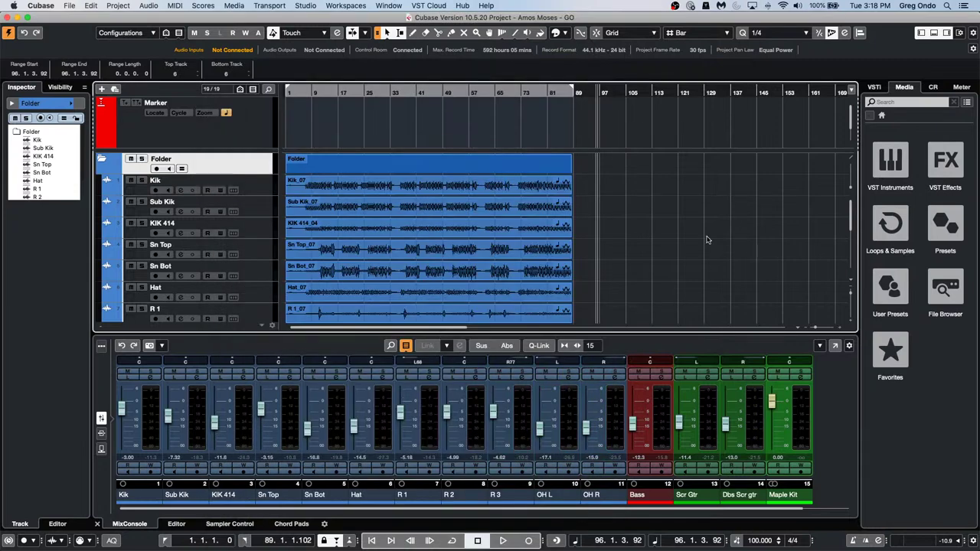
left_click(602, 198)
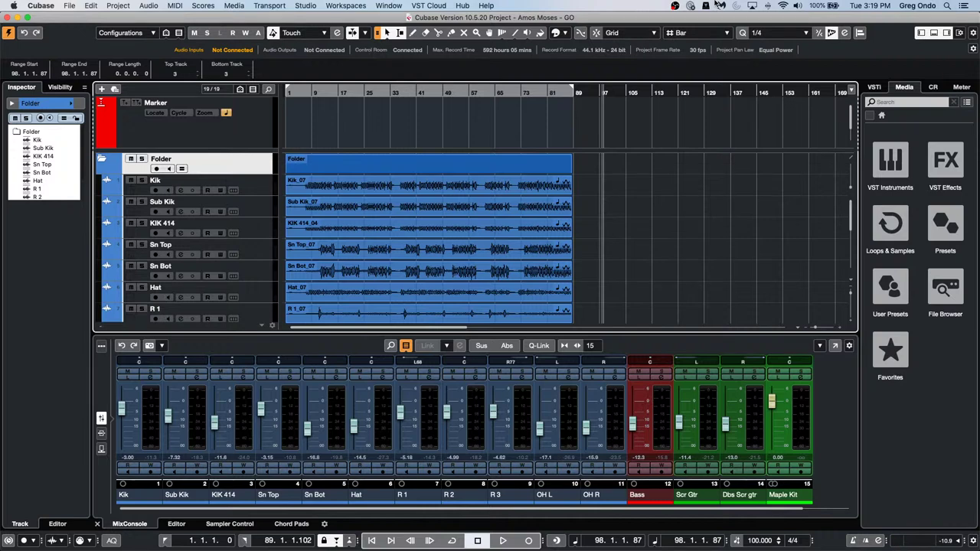
right_click(706, 234)
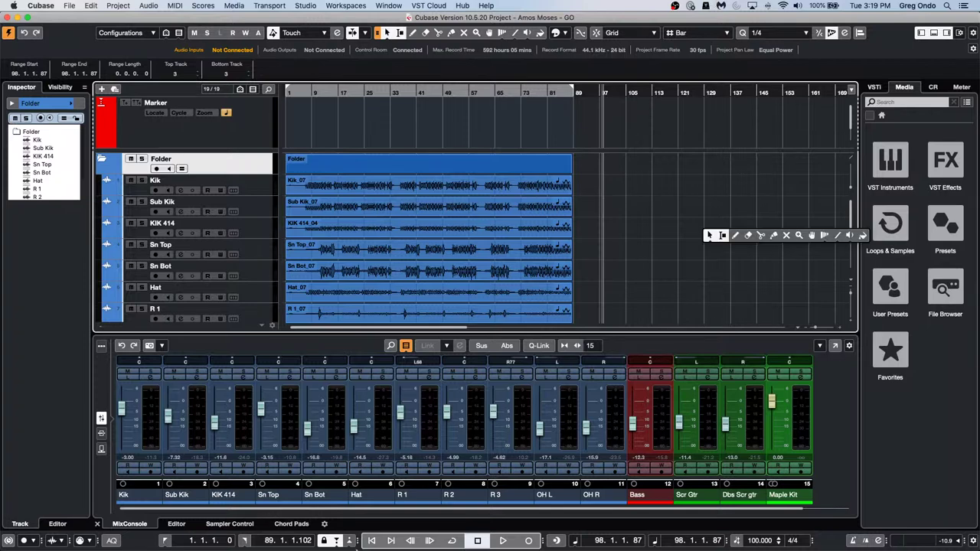
left_click(680, 244)
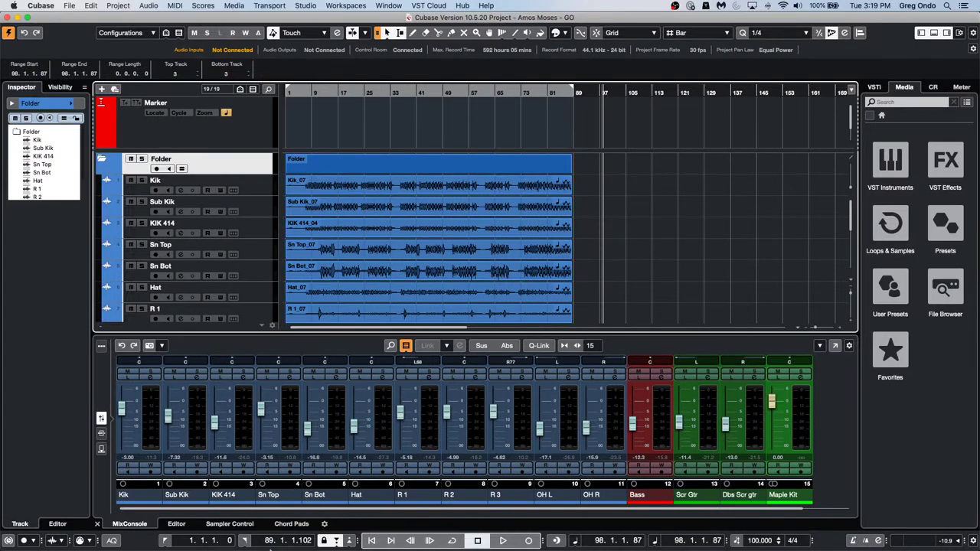
Switch to Safari, search the web for "cubase video play", and look through the results
mouse_move(252, 547)
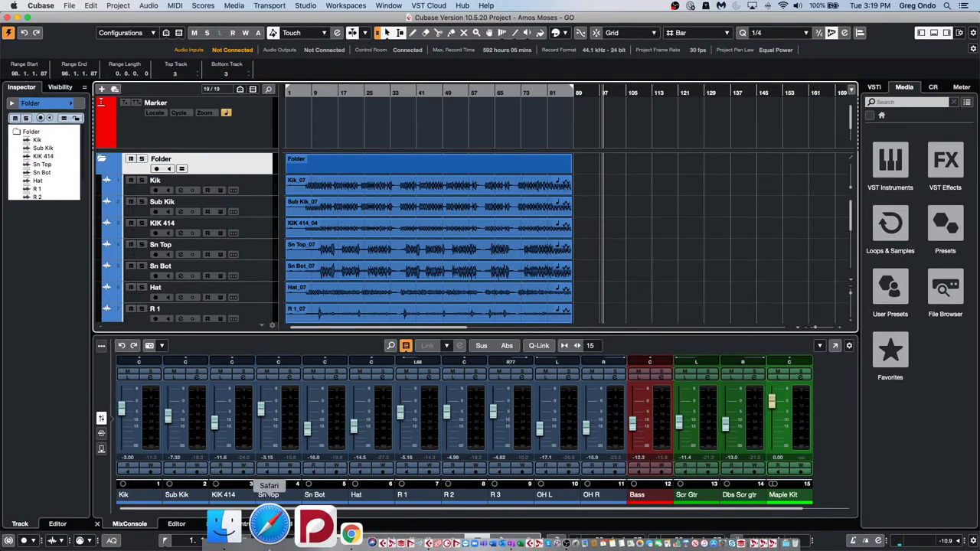
left_click(260, 527)
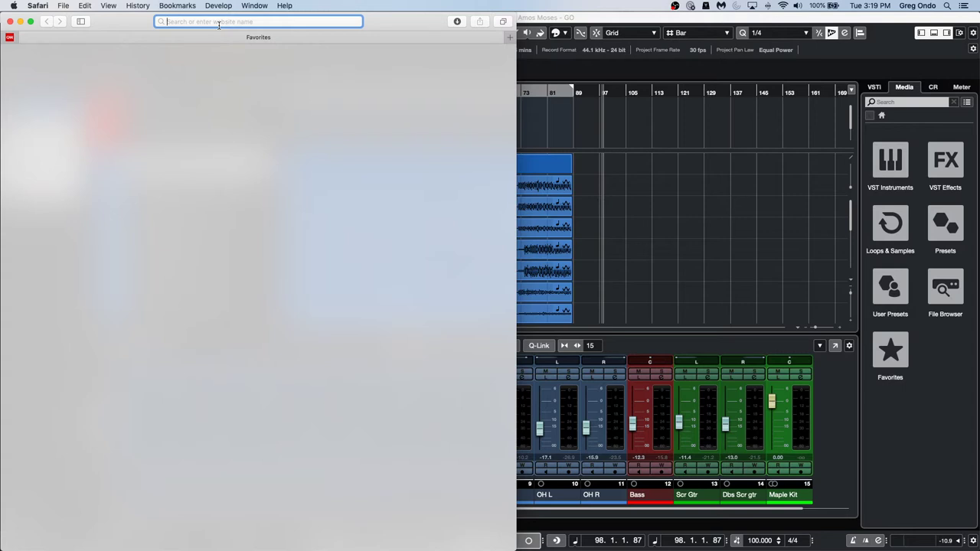
type("cubase v")
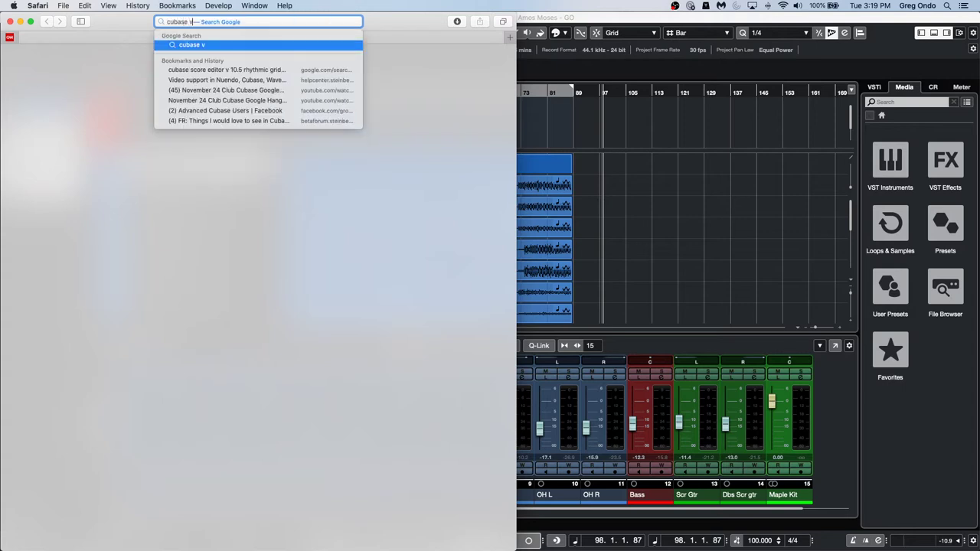
type("ideo play")
key("Return")
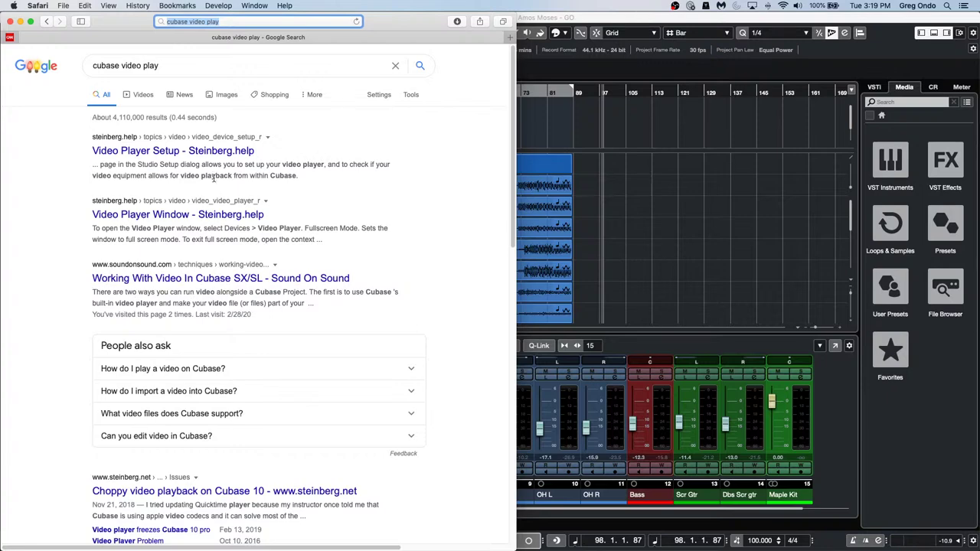
scroll(230, 123, "down", 1)
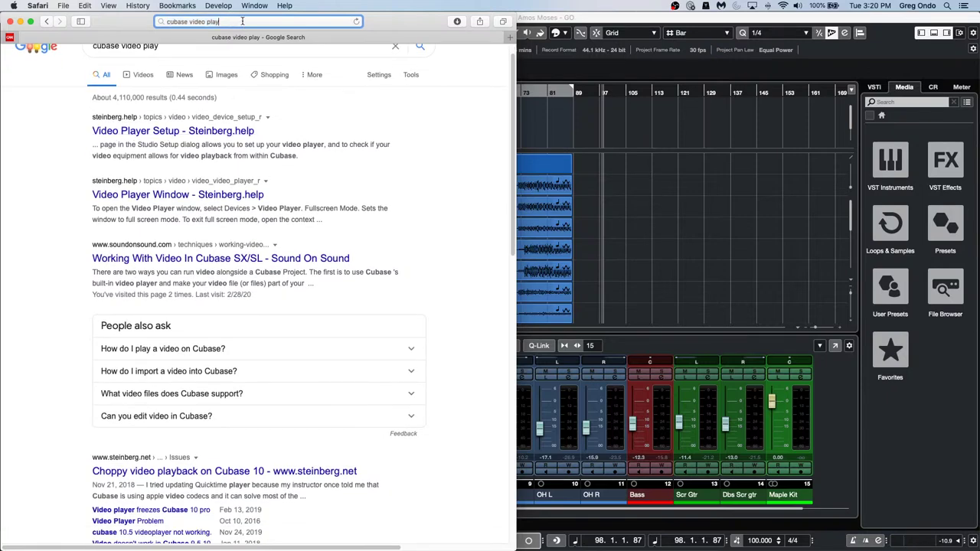
Search the web for "video settings for cubase nuendo", open Steinberg's video support article and examine its supported video formats
type("v")
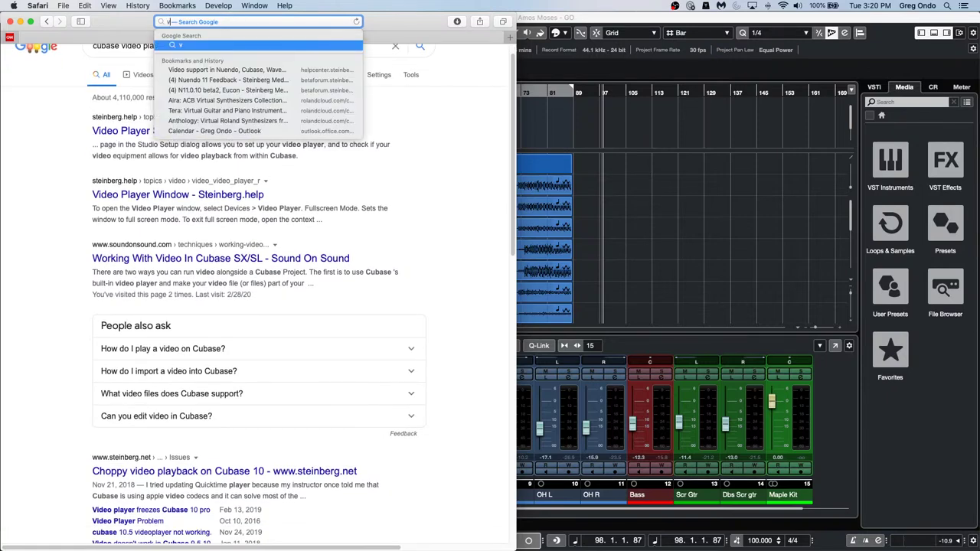
type("ideo ")
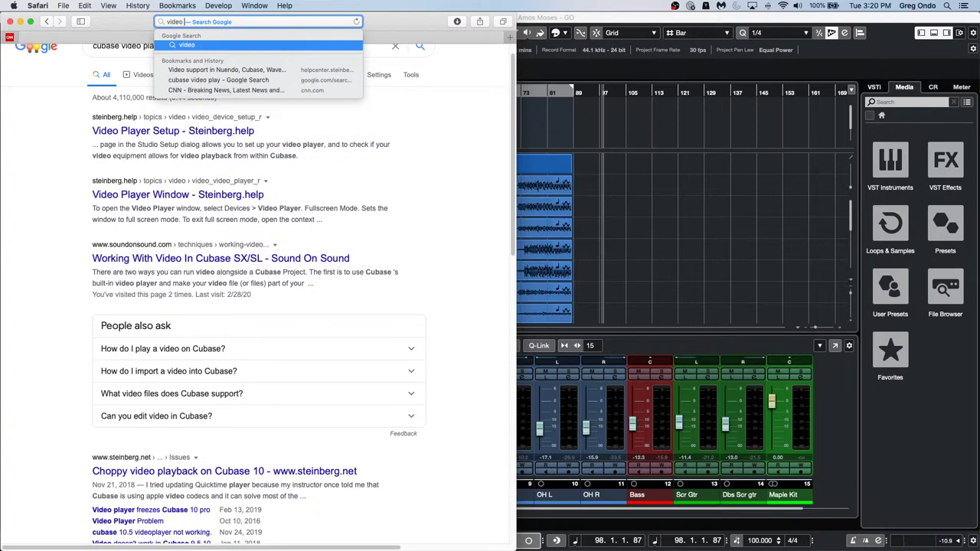
type("settin")
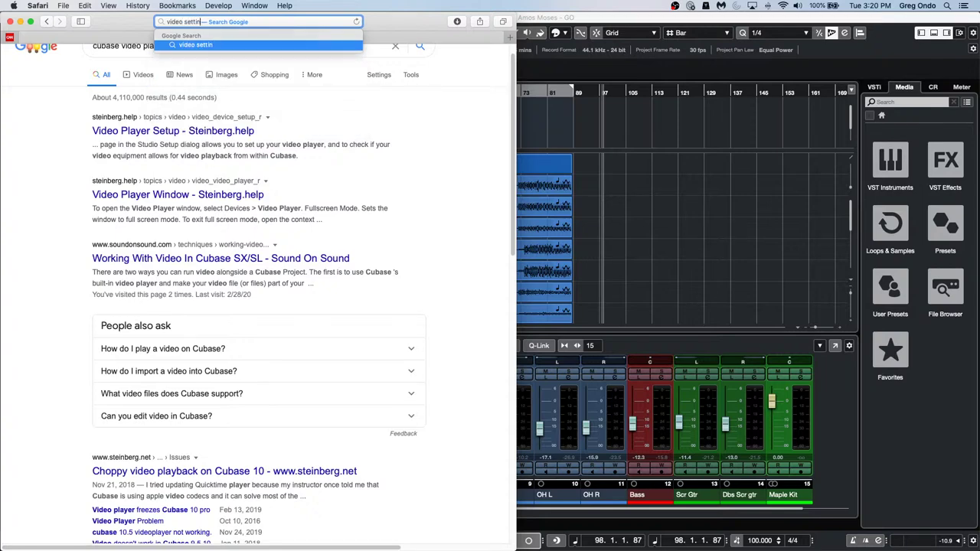
type("gs for cubase nu")
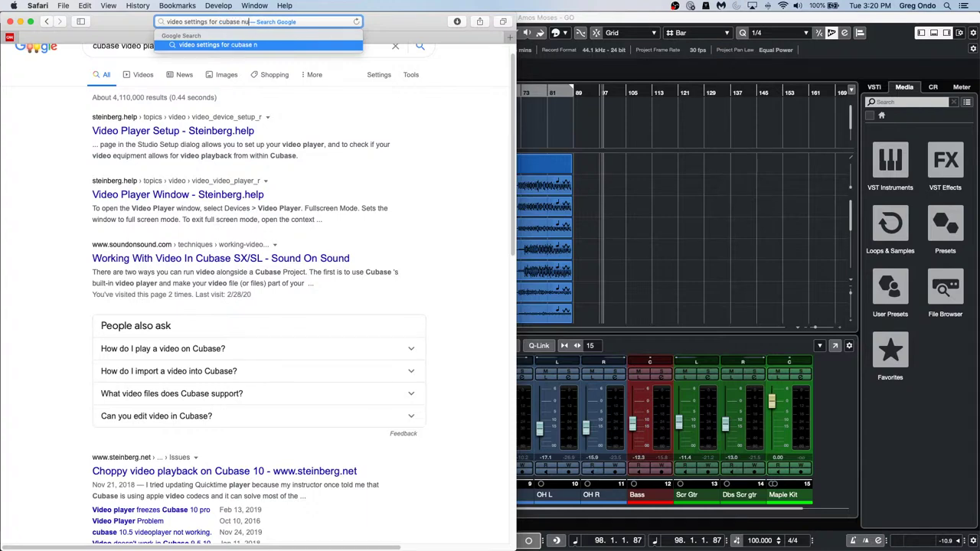
type("endo")
key("Return")
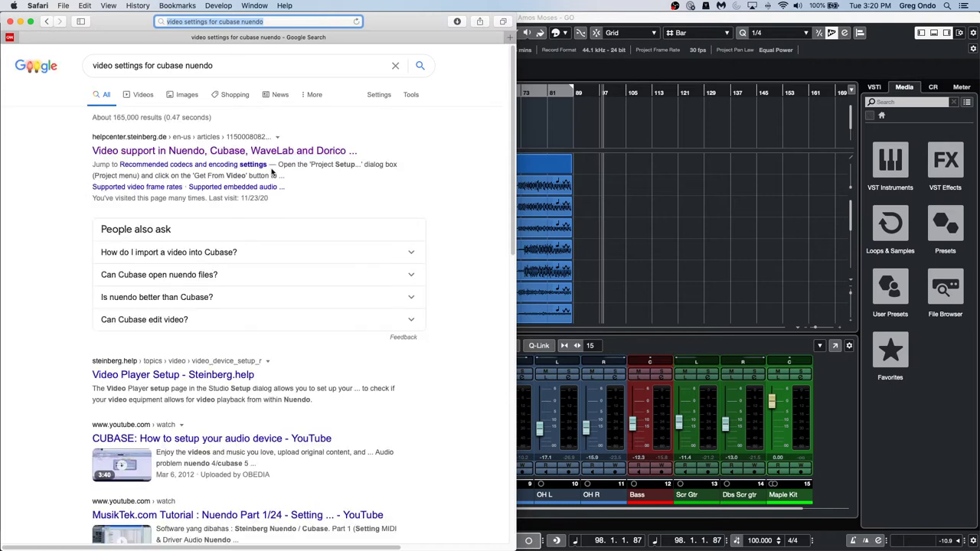
left_click(197, 152)
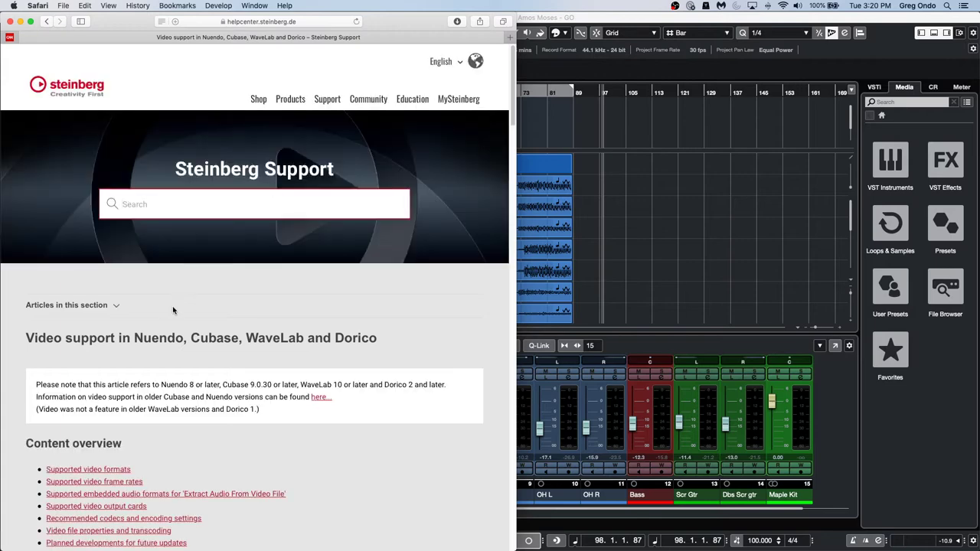
scroll(220, 289, "down", 5)
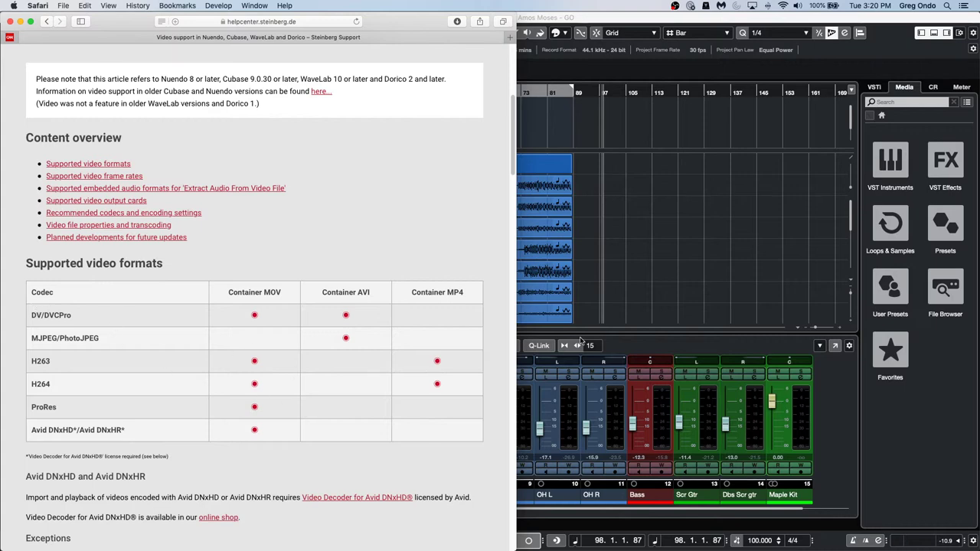
Switch to Cubase and show the Nudge Palette in the project window's toolbar
left_click(711, 298)
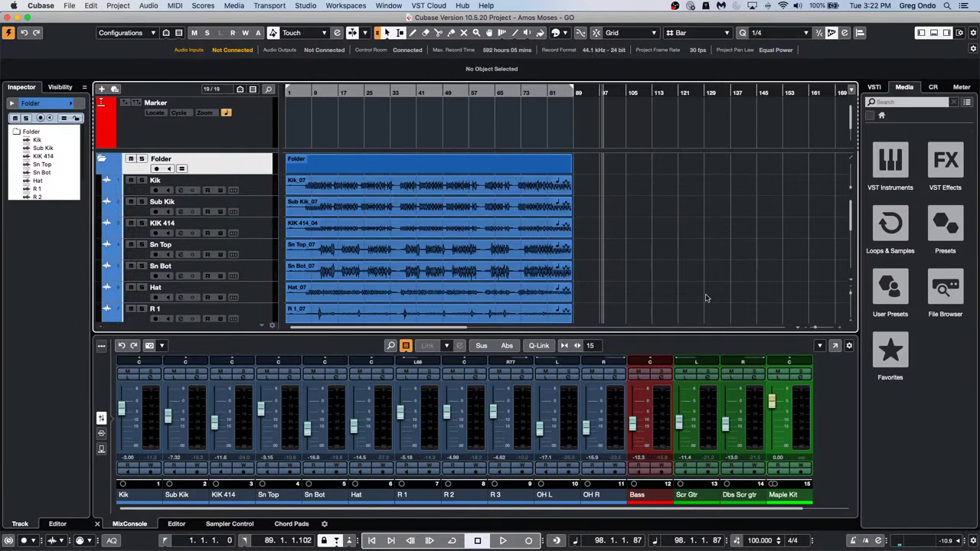
right_click(976, 33)
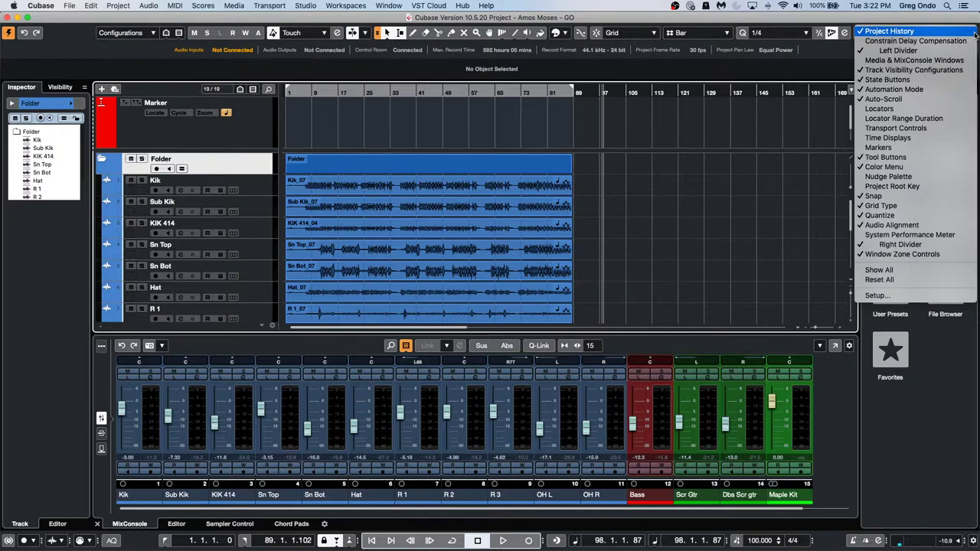
left_click(906, 177)
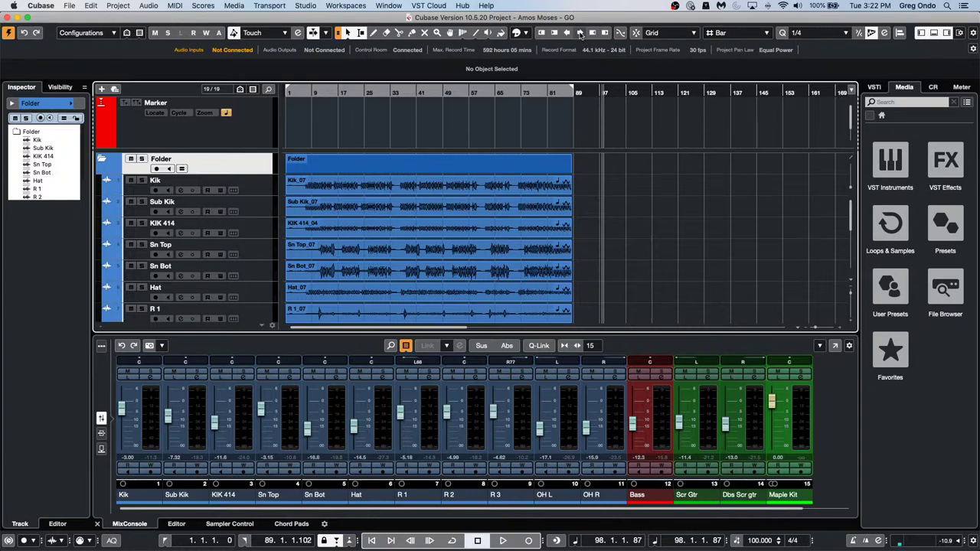
Select a range on the Sub Kik track from about bar 61 to bar 71 and crop the event to it
left_click_drag(584, 246, 585, 245)
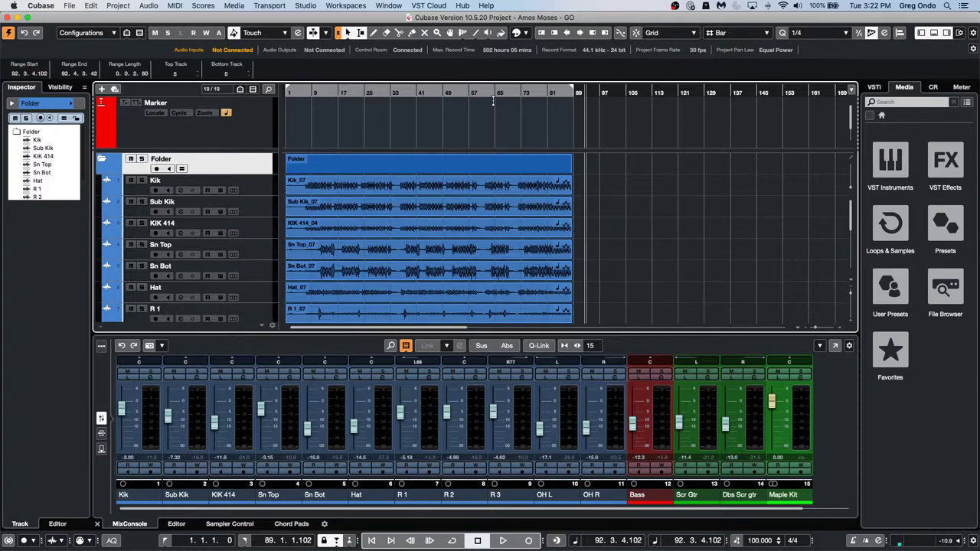
left_click_drag(450, 92, 444, 113)
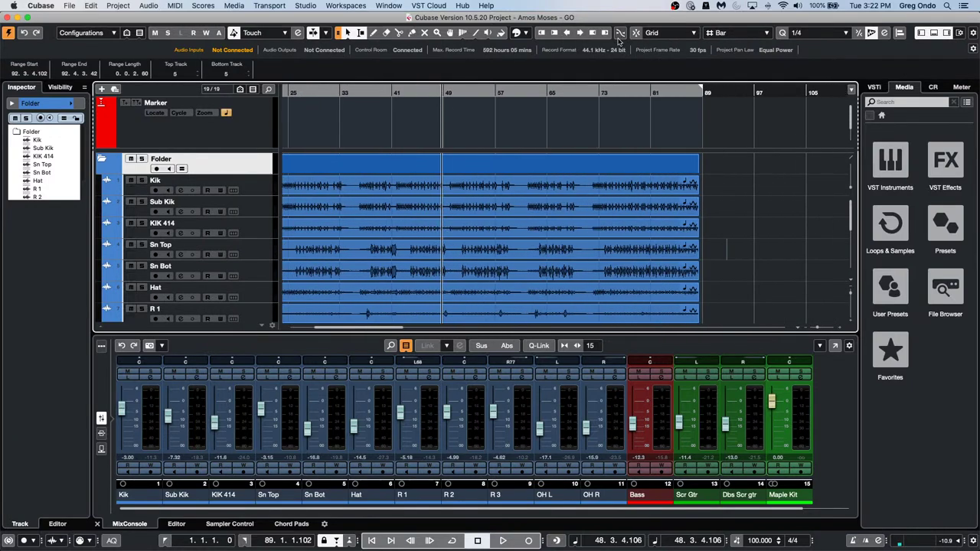
right_click(561, 201)
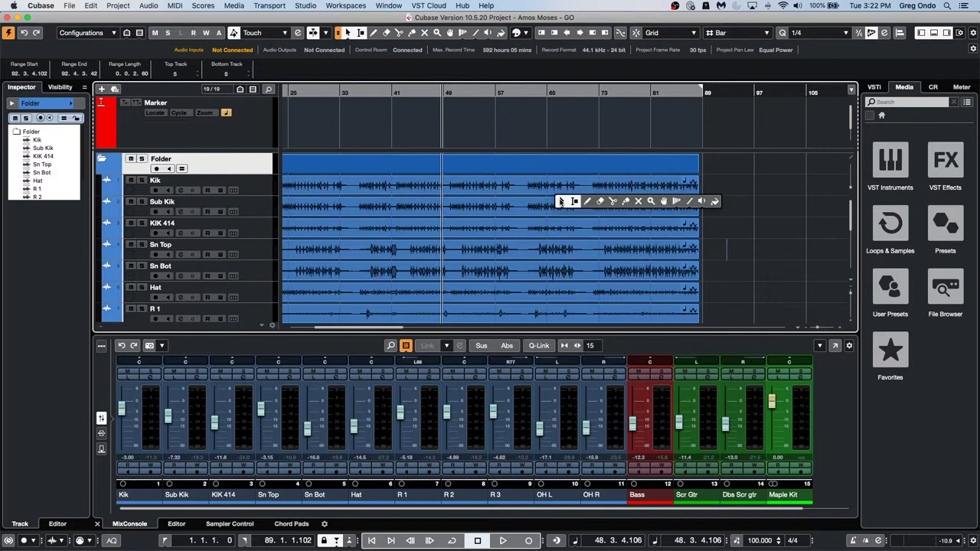
left_click(614, 203)
right_click(614, 203)
left_click(614, 203)
left_click_drag(523, 205, 586, 205)
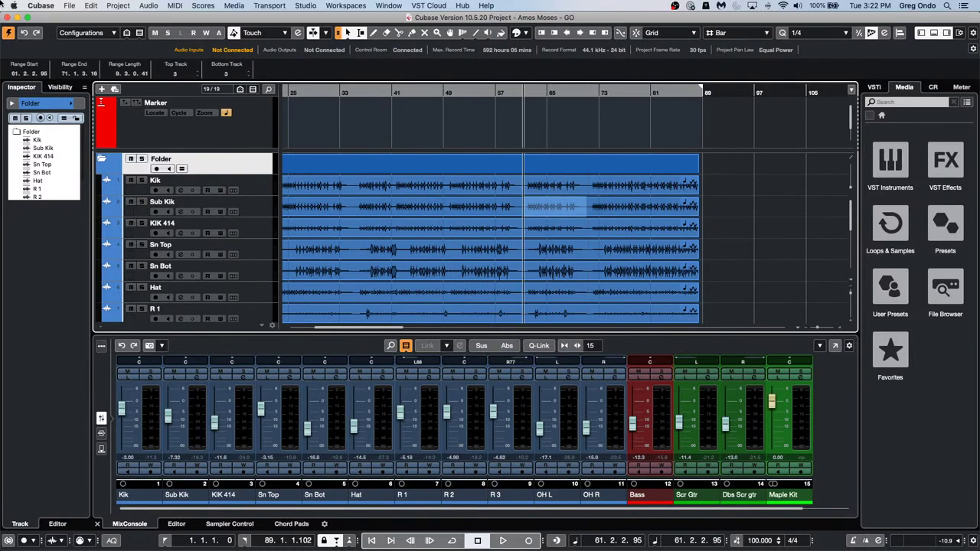
left_click(69, 6)
mouse_move(95, 5)
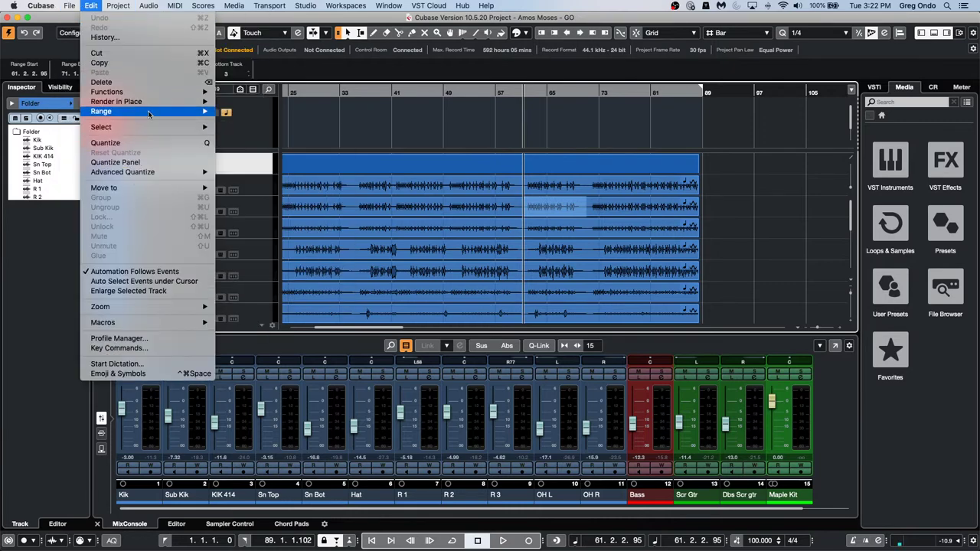
mouse_move(148, 112)
left_click(244, 172)
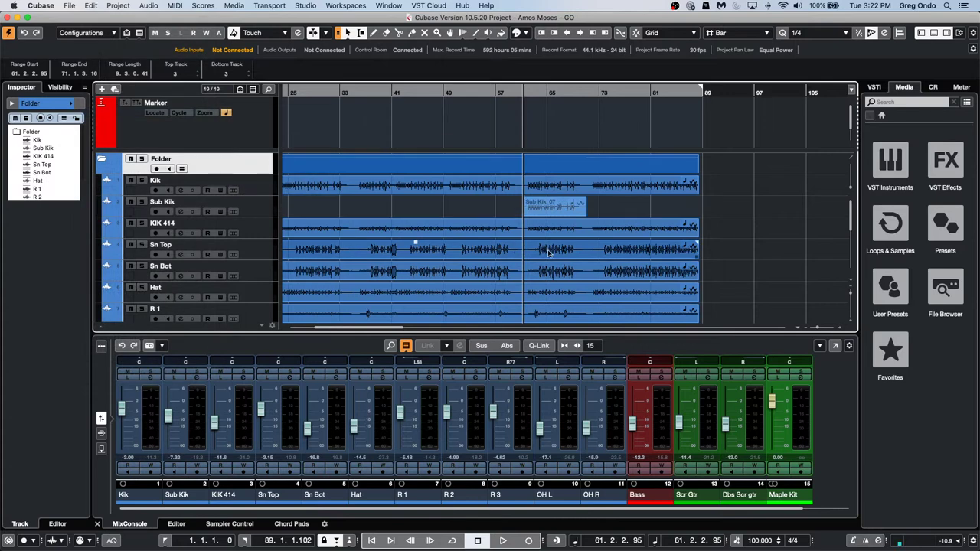
left_click(605, 204)
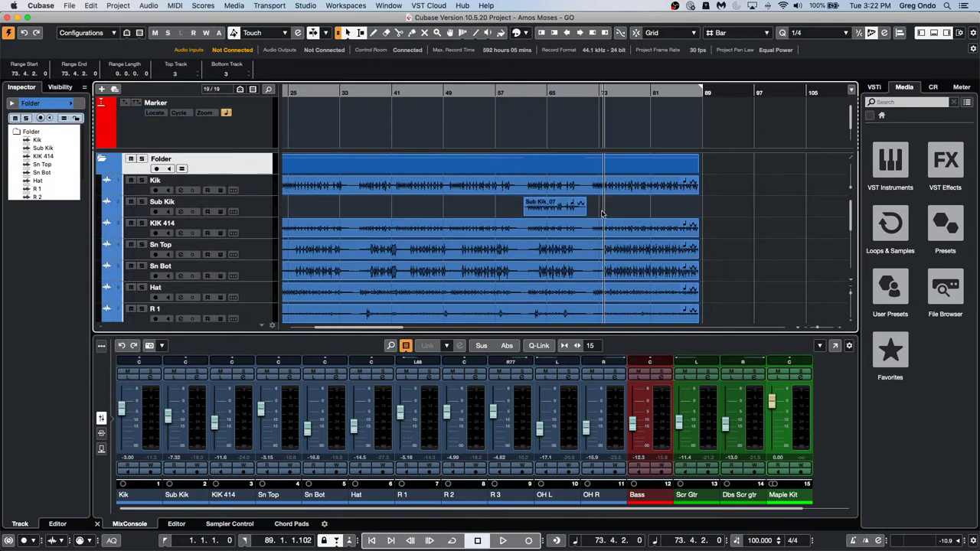
Nudge the cropped Sub Kik event right in one-bar increments until it starts at 73.2.2.95
left_click(560, 212)
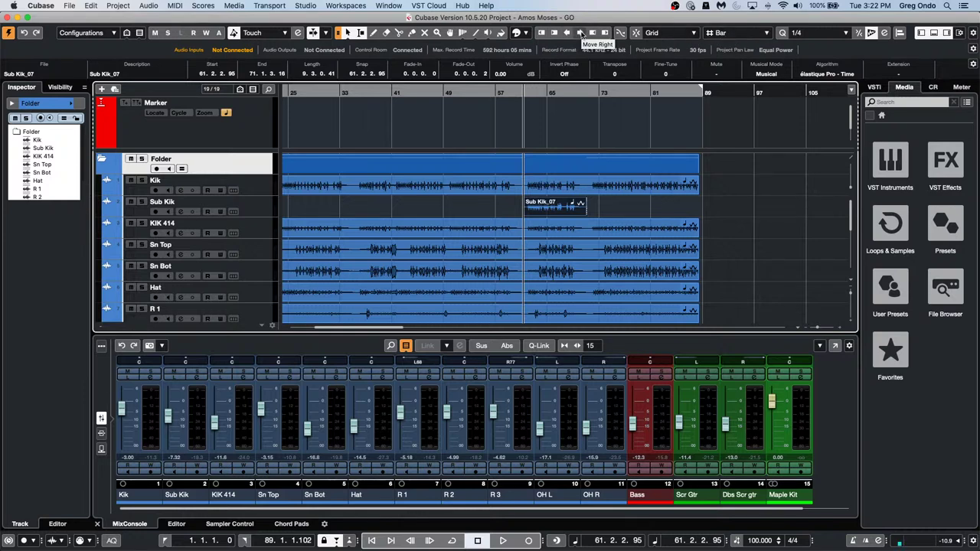
left_click(579, 32)
left_click(580, 33)
left_click(579, 33)
left_click(580, 33)
left_click(580, 33)
left_click(580, 33)
left_click(579, 33)
Move the Sub Kik event's start to 73.1.1.0 on the grid and increase the Sub Kik track's height
left_click_drag(597, 95, 597, 141)
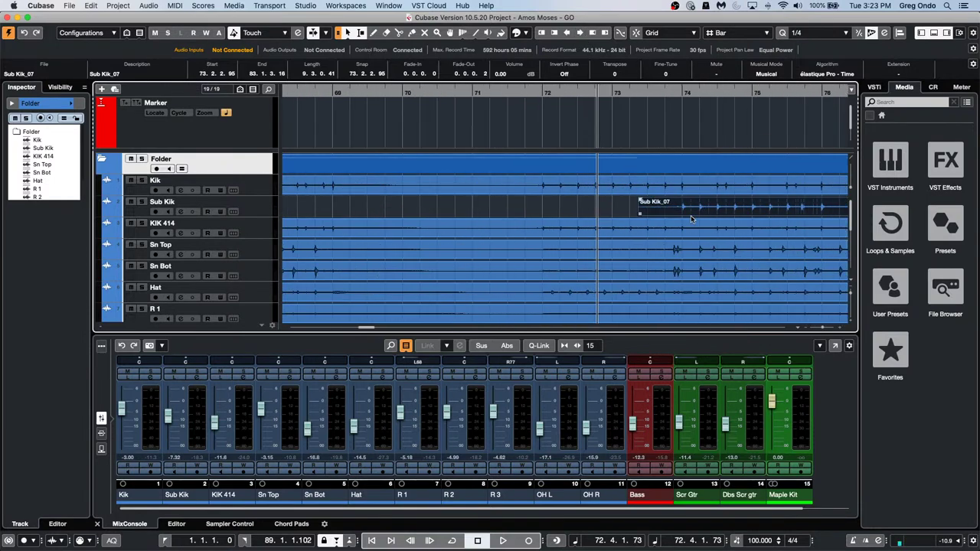
mouse_move(691, 216)
left_mouse_down()
mouse_move(622, 216)
mouse_move(673, 213)
left_mouse_up()
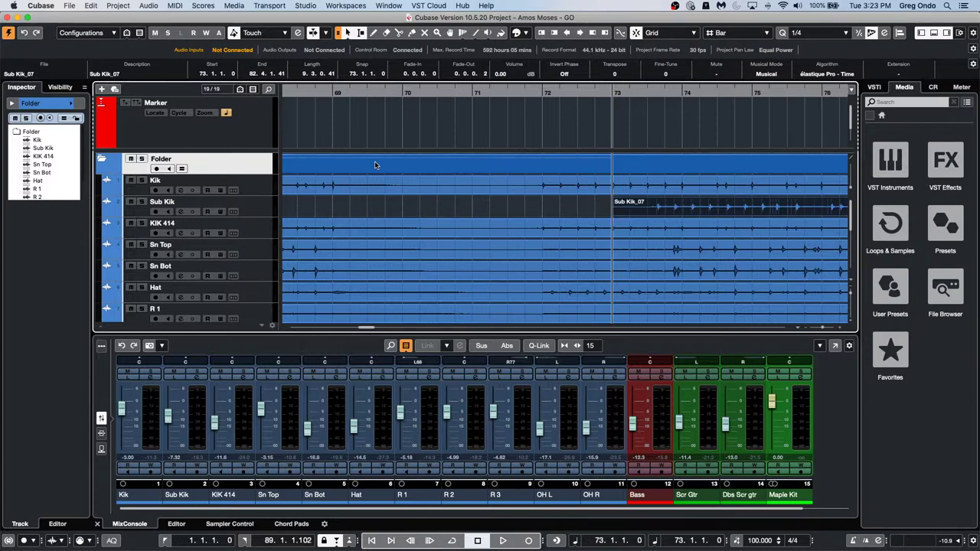
left_click_drag(248, 219, 247, 267)
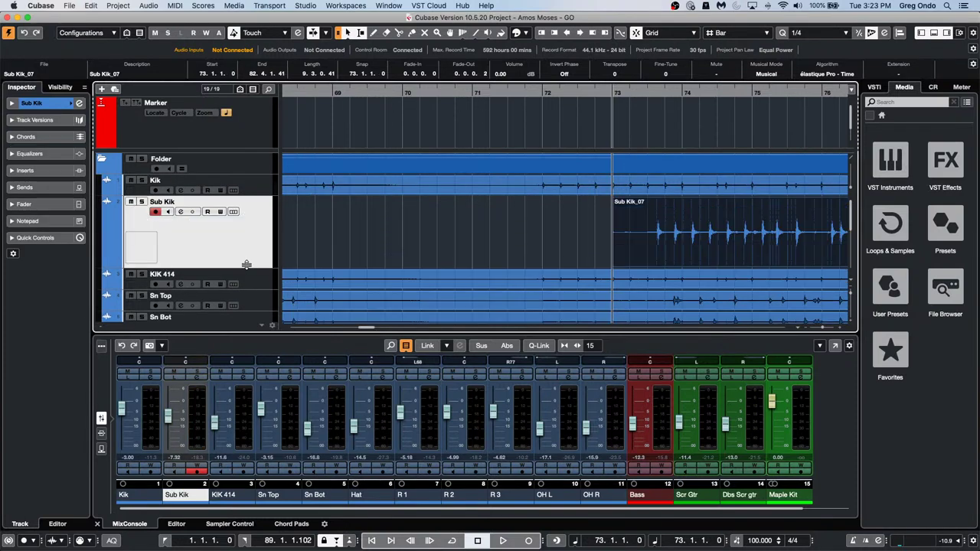
Nudge the Sub Kik event right bar by bar until it starts at bar 82
left_click(431, 98)
key("g")
key("g")
key("g")
key("g")
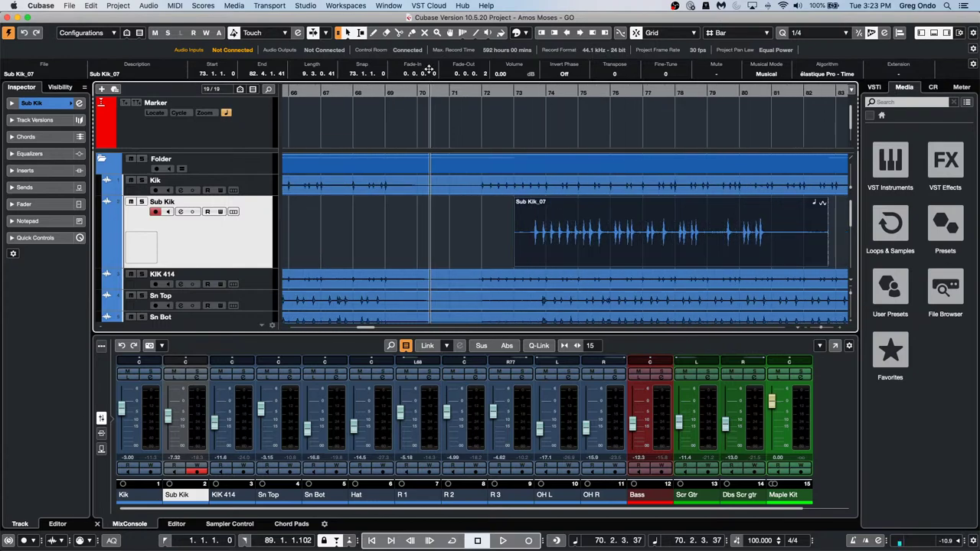
left_click(580, 33)
left_click(581, 33)
left_click(581, 33)
left_click(581, 33)
left_click(581, 33)
left_click(580, 33)
left_click(580, 33)
left_click(581, 32)
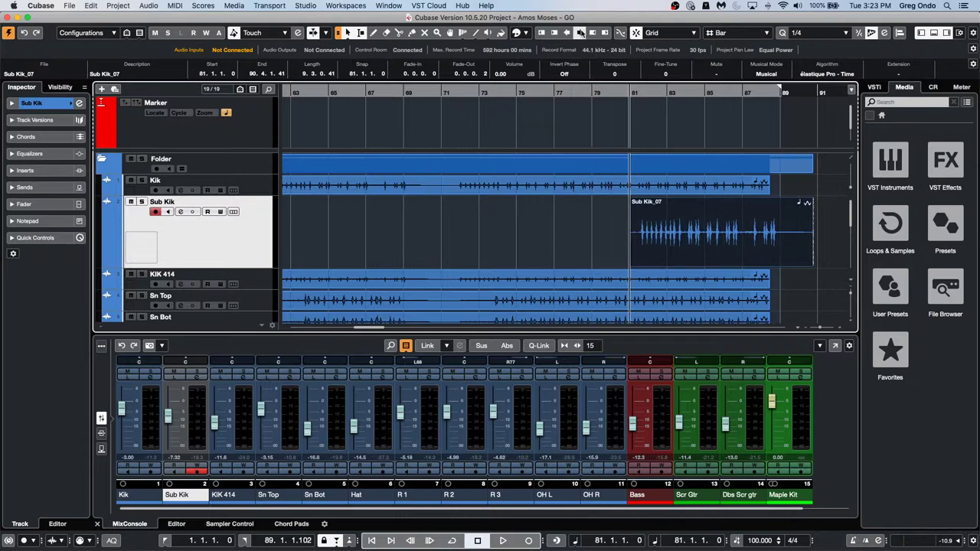
left_click(580, 33)
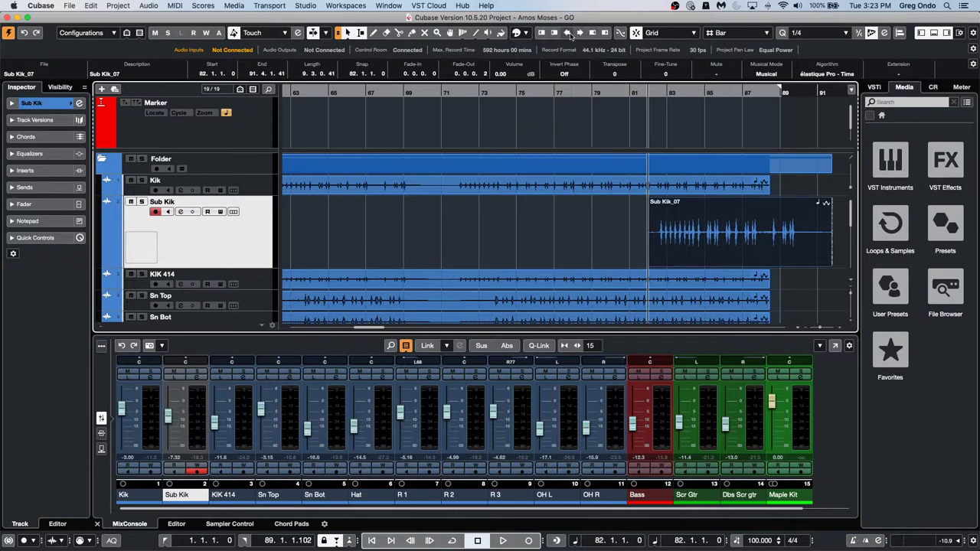
Nudge the Sub Kik event back left and slightly right by bars so that it starts at bar 79
left_click(568, 33)
left_click(568, 33)
left_click(568, 33)
left_click(568, 33)
left_click(568, 33)
left_click(580, 33)
left_click(581, 33)
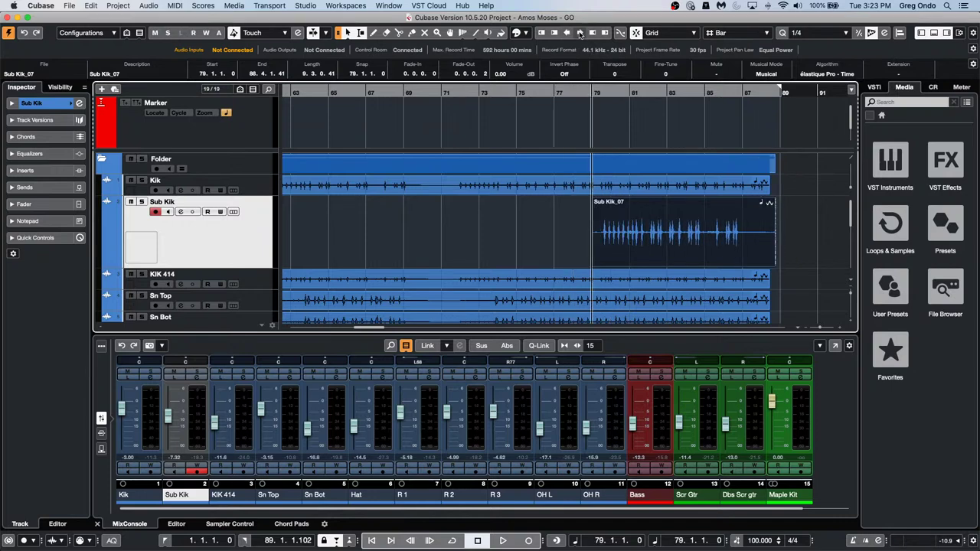
Set the grid type to Beat and nudge the Sub Kik event right until it starts at 83.2.1.0
left_click(743, 34)
left_click(721, 54)
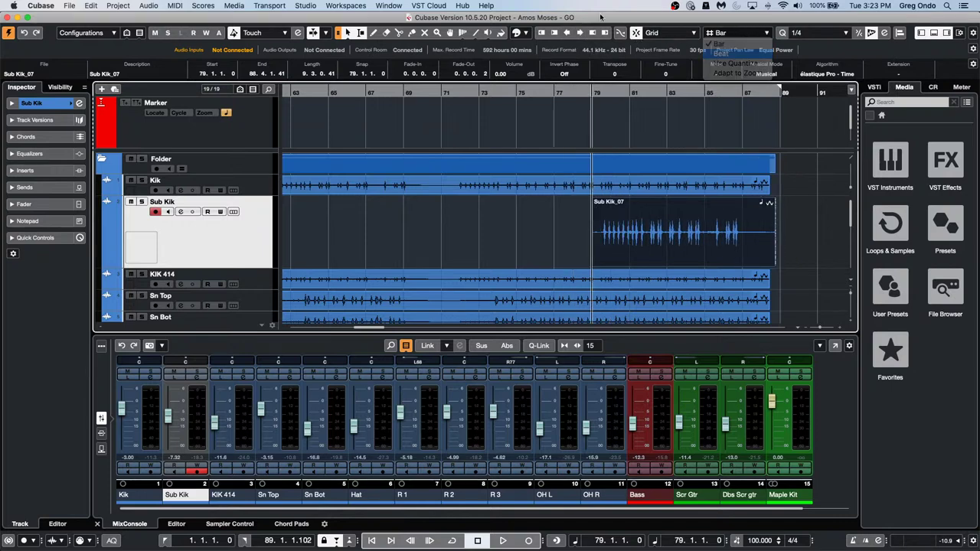
double_click(580, 33)
double_click(580, 33)
double_click(580, 33)
triple_click(580, 33)
triple_click(580, 33)
double_click(580, 33)
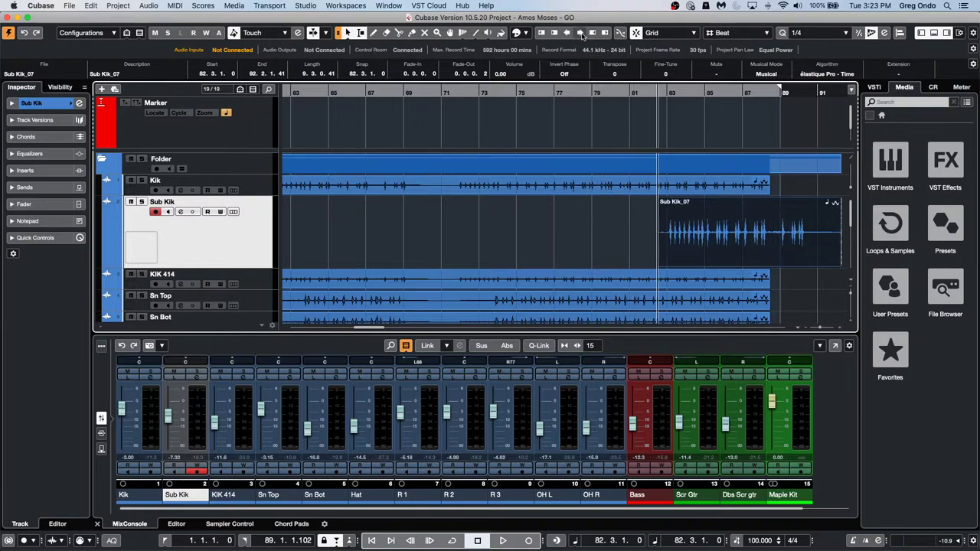
triple_click(581, 33)
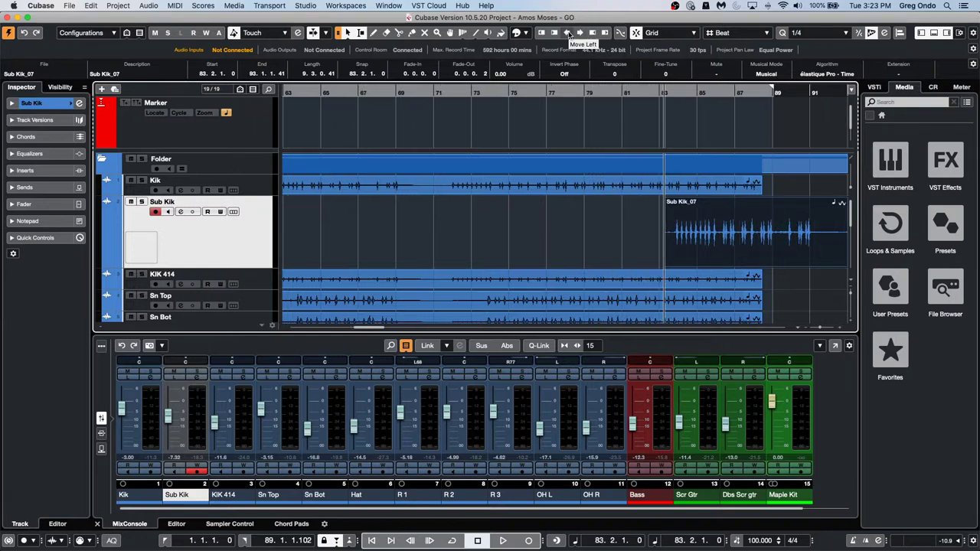
Nudge the Sub Kik event left in single beats until it starts at 80.2.1.0
triple_click(569, 33)
double_click(568, 33)
triple_click(568, 33)
triple_click(568, 33)
left_click(568, 33)
Set the grid type to Use Quantize and the quantize value to 1/4 Triplet
left_click(724, 33)
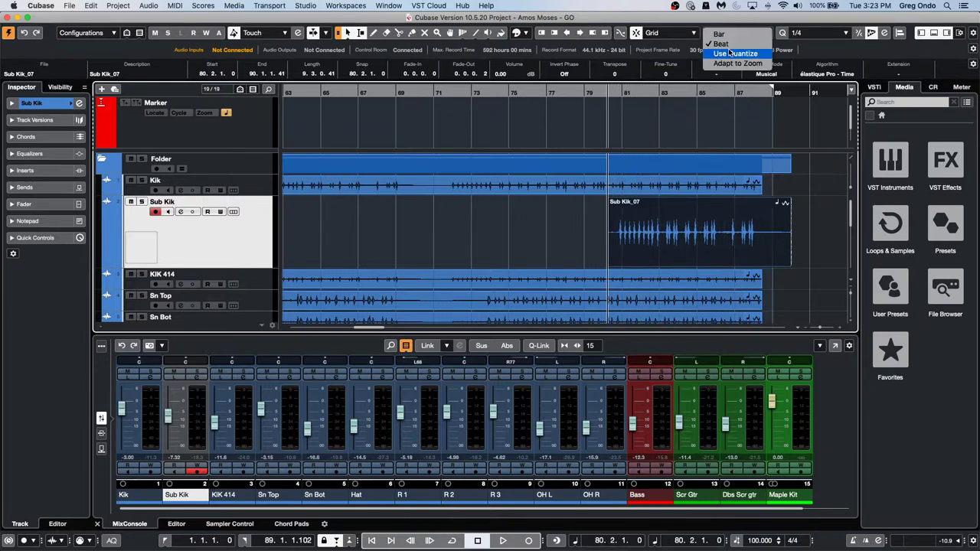
left_click(729, 49)
left_click(800, 33)
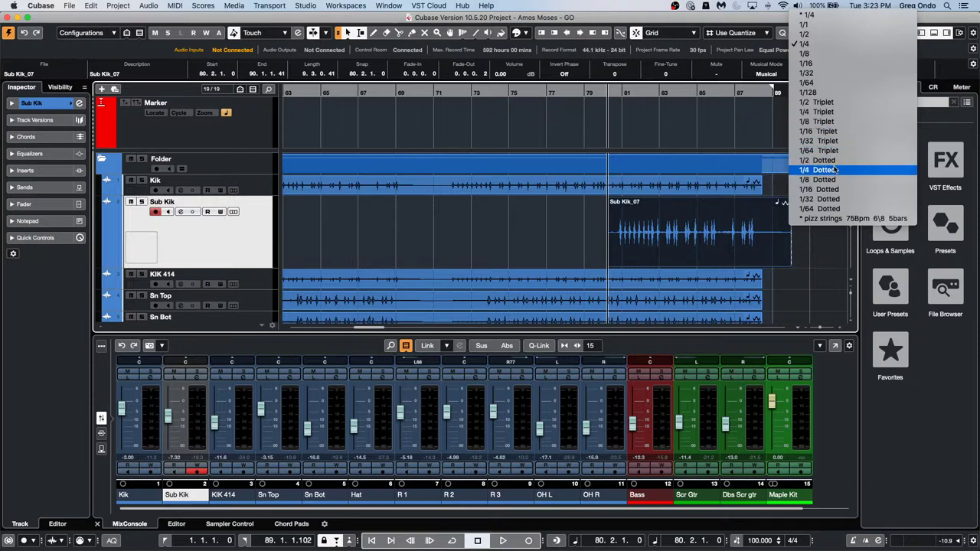
left_click(789, 111)
Nudge the Sub Kik event right and then left by quarter-note triplets so that it starts at 80.3.2.40
left_click(581, 33)
left_click(581, 33)
left_click(580, 33)
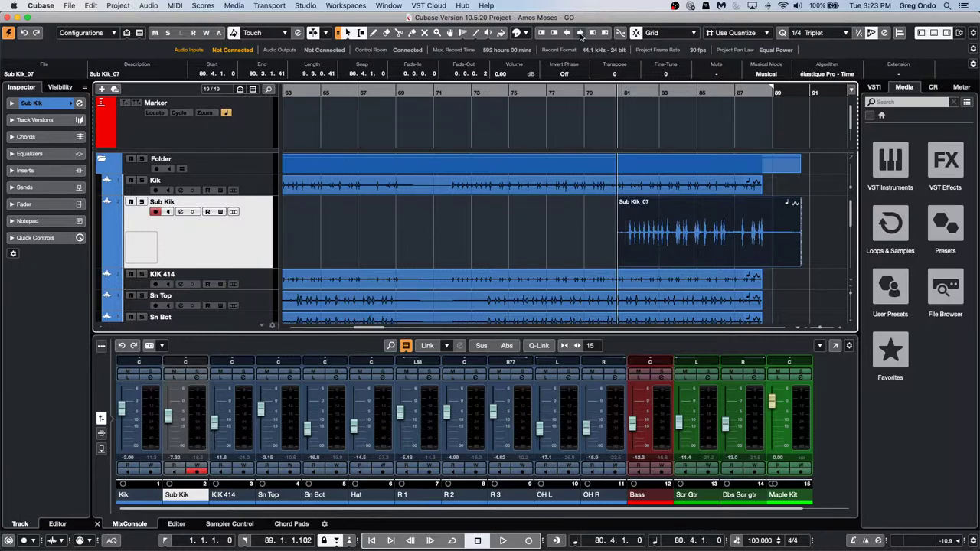
left_click(580, 33)
left_click(568, 33)
left_click(567, 33)
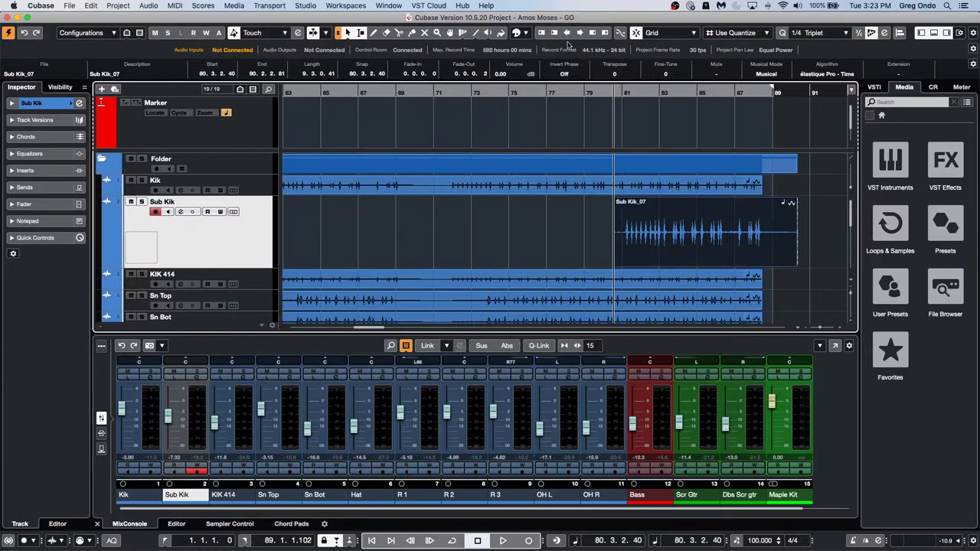
Change the project ruler's time format to Seconds and set the grid increment to 100 ms
right_click(561, 92)
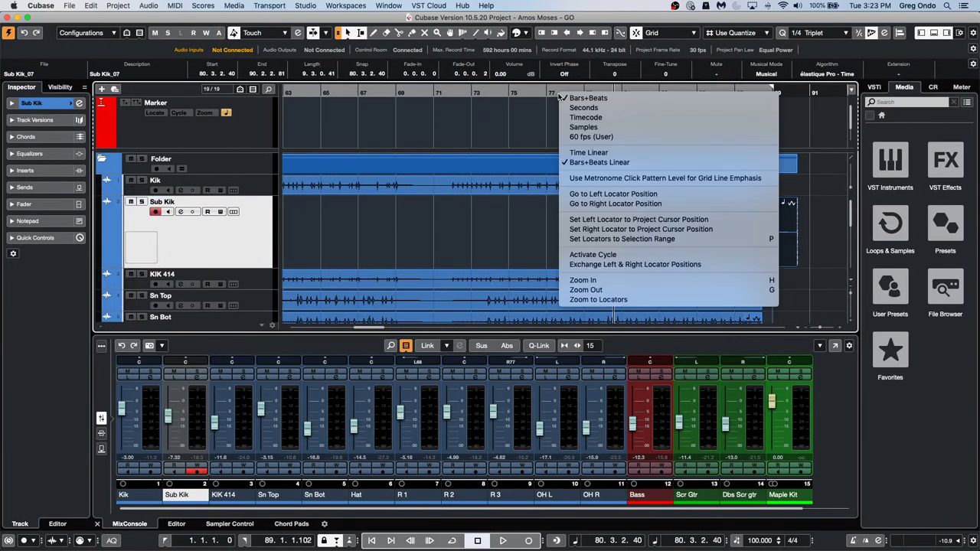
left_click(603, 107)
left_click(733, 34)
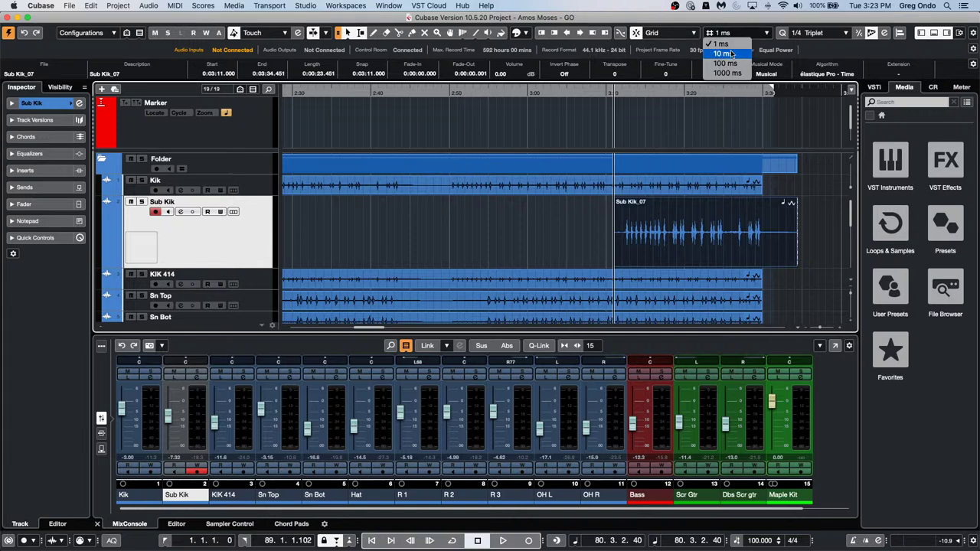
left_click(728, 63)
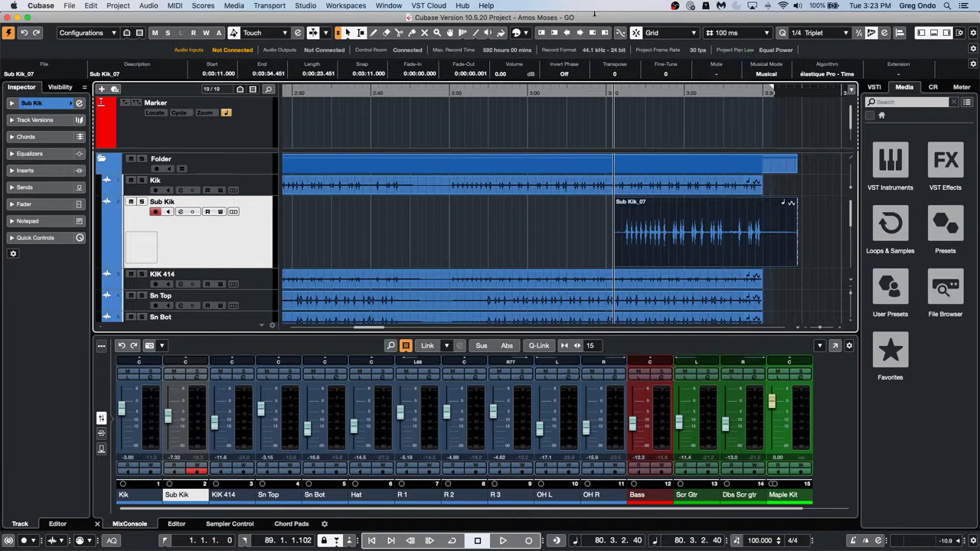
Nudge the Sub Kik event right and then left in 100 ms increments so that it starts at 0:03:11.200
left_click(580, 32)
left_click(580, 33)
left_click(581, 33)
left_click(581, 33)
left_click(580, 33)
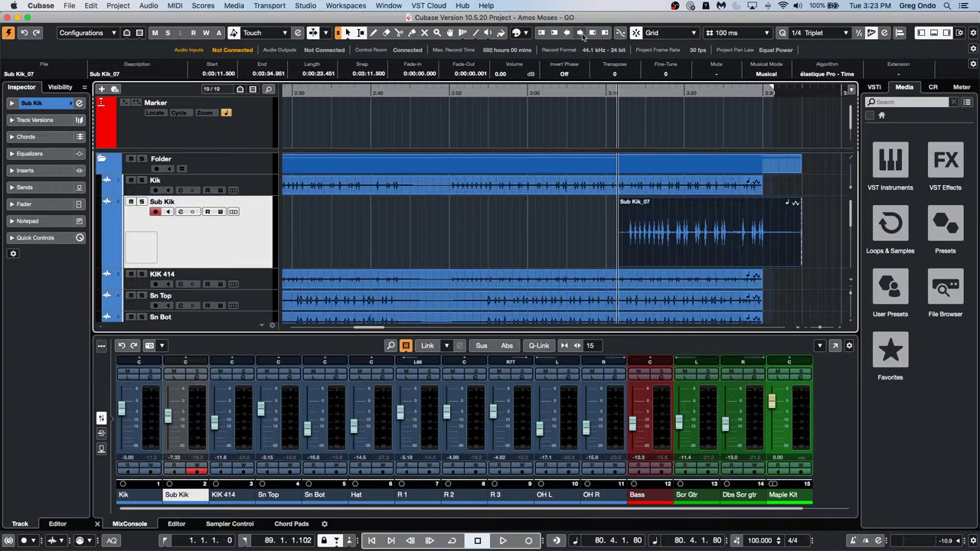
left_click(569, 33)
left_click(569, 33)
left_click(569, 33)
Set the grid increment to 1000 ms and nudge the Sub Kik event left and then right so that it starts at 0:03:02.200
left_click(736, 33)
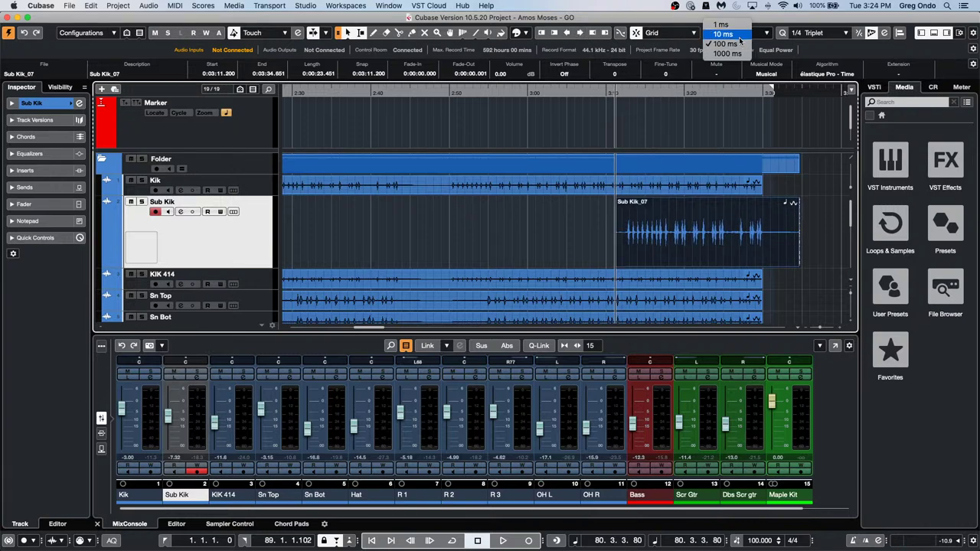
left_click(738, 53)
left_click(569, 33)
left_click(569, 33)
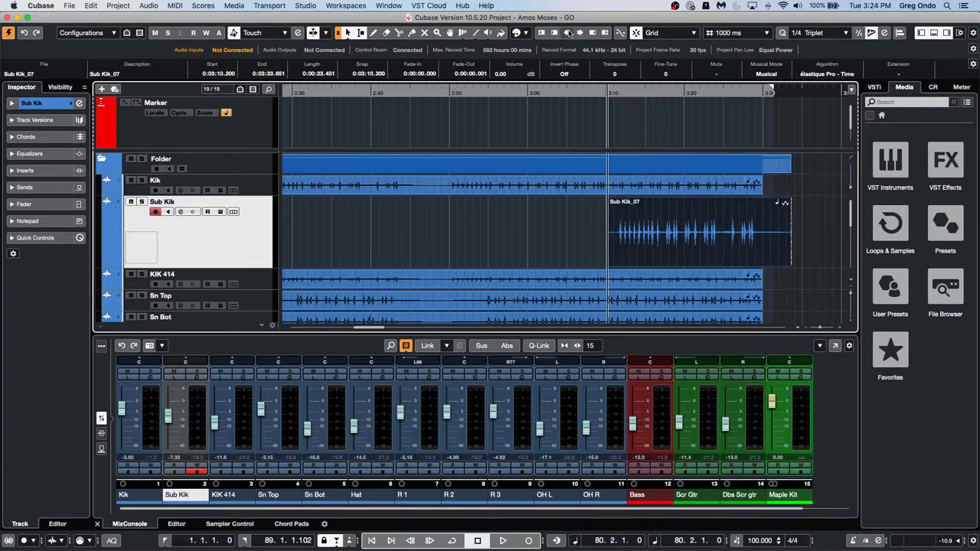
left_click(569, 33)
left_click(569, 33)
left_click(568, 33)
left_click(569, 33)
left_click(569, 33)
left_click(569, 33)
left_click(569, 33)
left_click(569, 33)
left_click(569, 33)
left_click(569, 33)
left_click(579, 33)
left_click(579, 33)
left_click(579, 33)
left_click(579, 33)
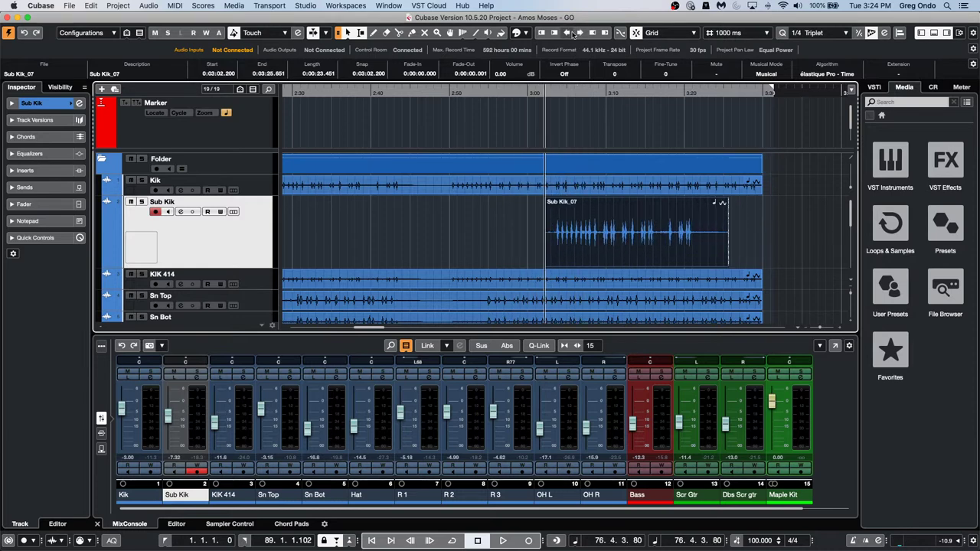
Change the project ruler's time format to Timecode and set the grid increment to 1 frame
right_click(503, 93)
left_click(530, 115)
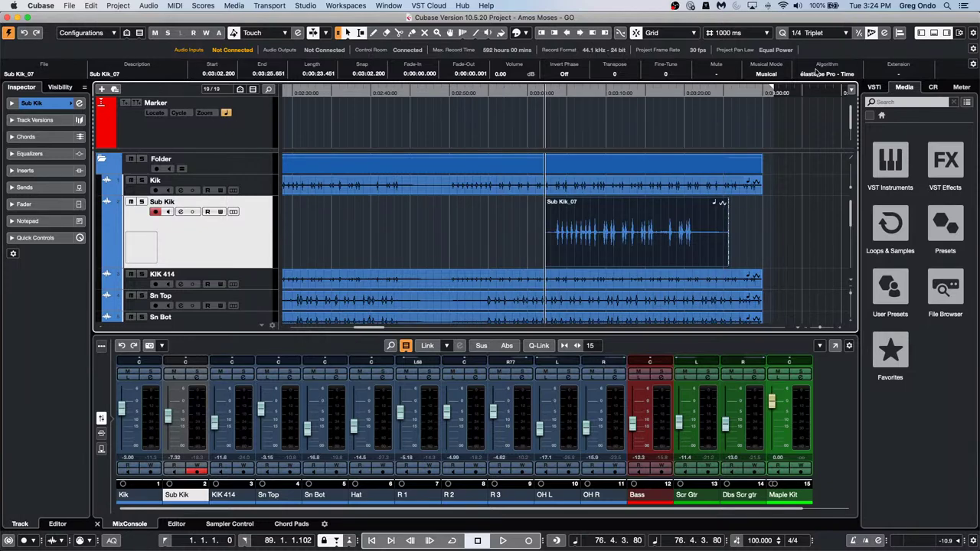
left_click(736, 33)
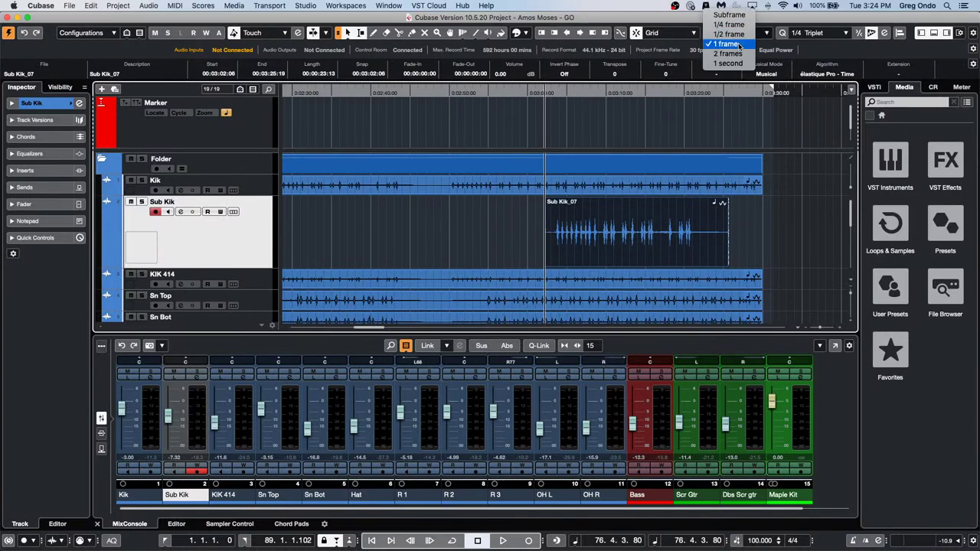
left_click(728, 44)
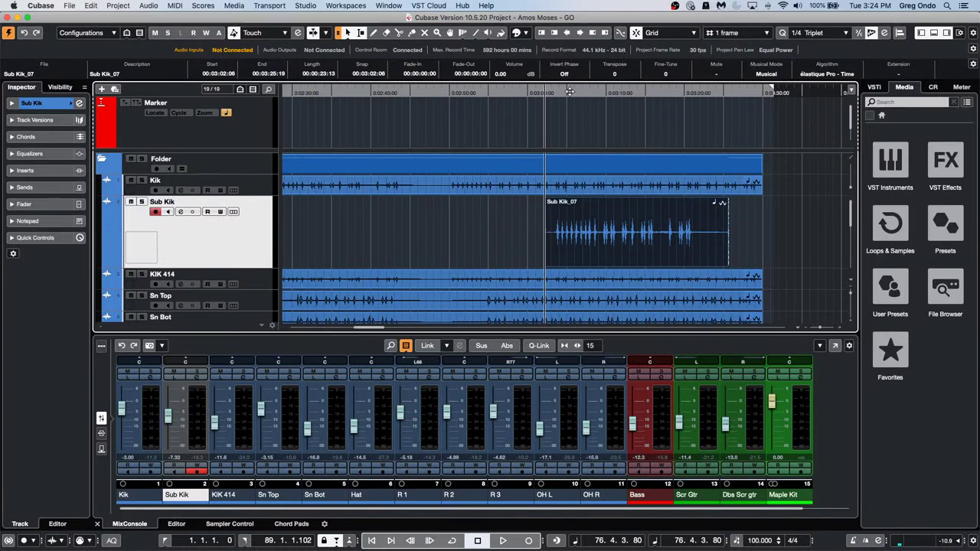
Nudge the Sub Kik event left six frames and right two frames so that it starts at 0:03:02:02
left_click(568, 33)
left_click(568, 33)
left_click(568, 33)
left_click(569, 33)
left_click(568, 33)
left_click(568, 32)
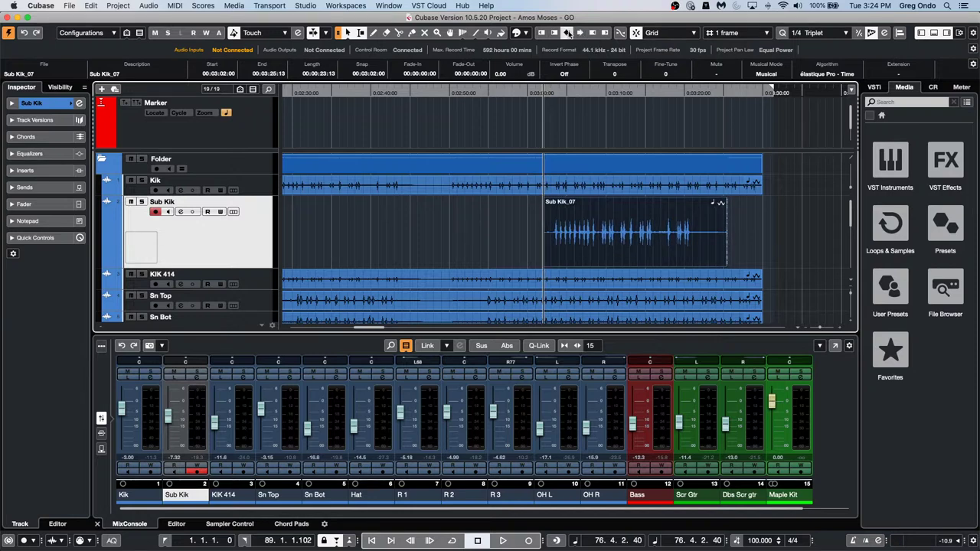
left_click(580, 33)
left_click(580, 33)
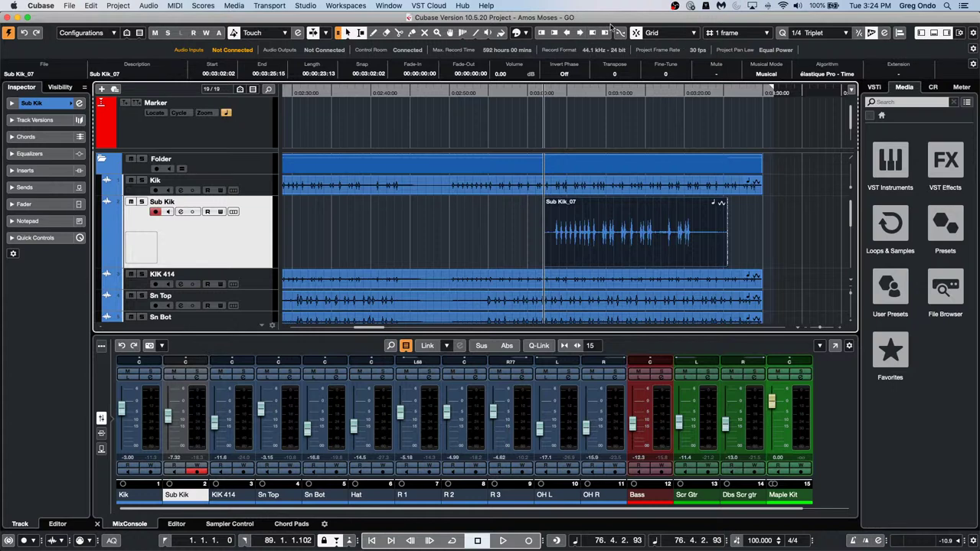
Change the project ruler's time format back to Bars+Beats
left_click(740, 33)
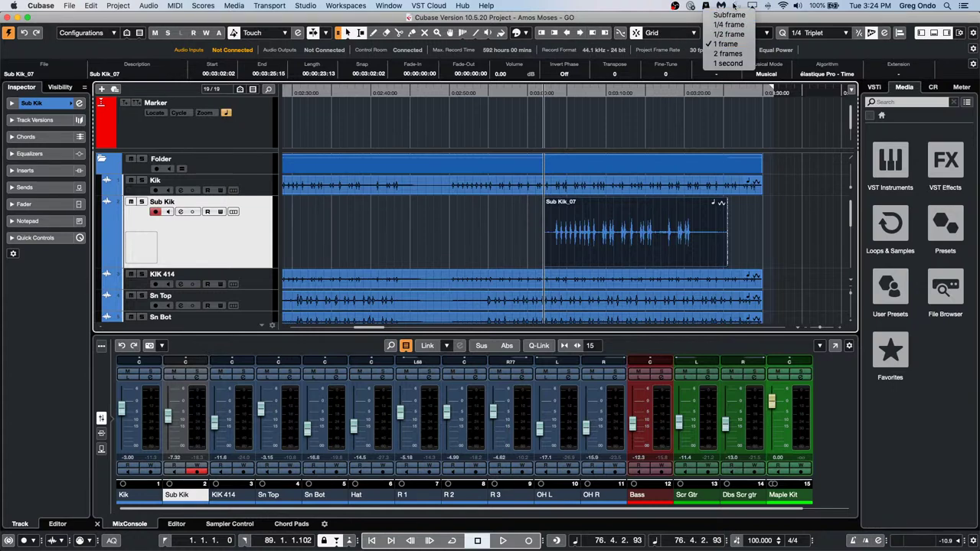
right_click(570, 92)
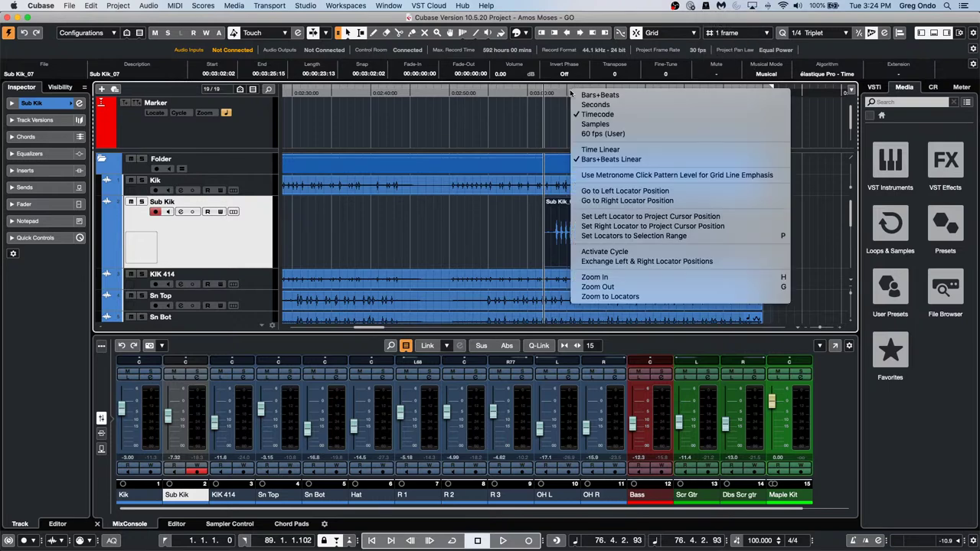
left_click(573, 94)
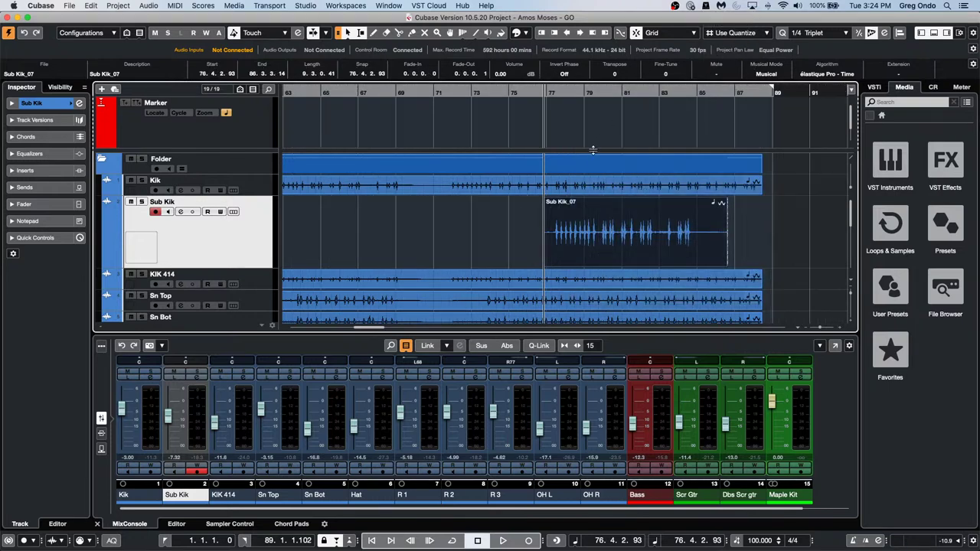
Switch the grid type to Adapt to Zoom and back to Use Quantize
left_click(735, 32)
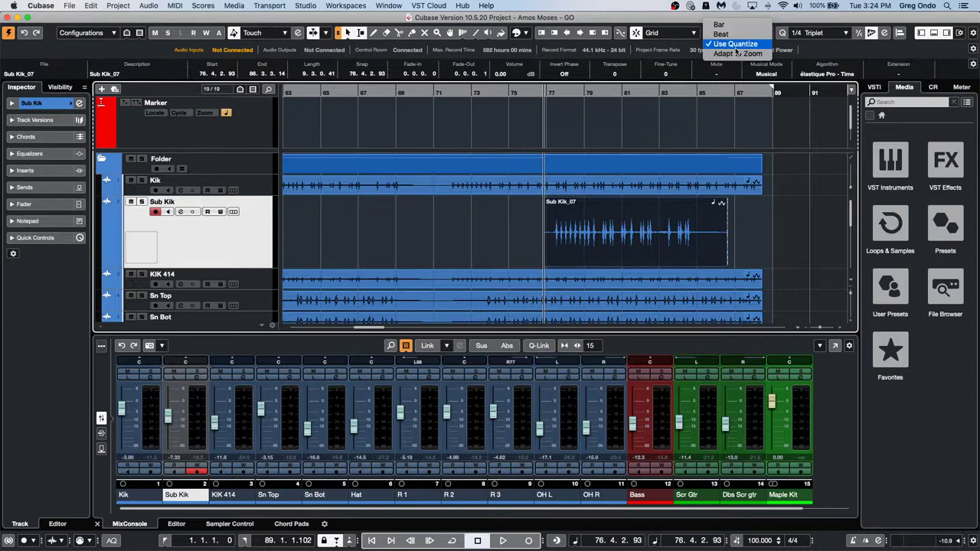
left_click(736, 54)
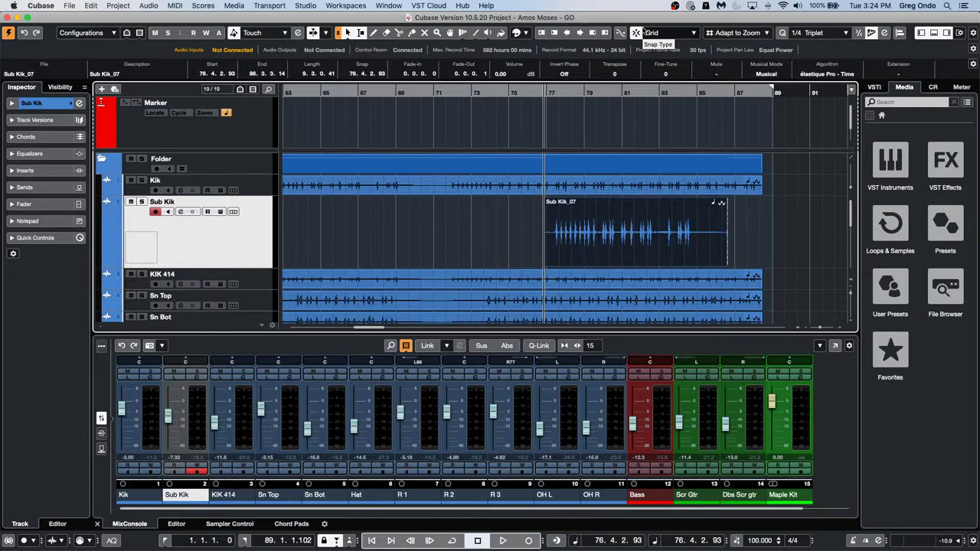
left_click(732, 33)
left_click(732, 33)
left_click(810, 34)
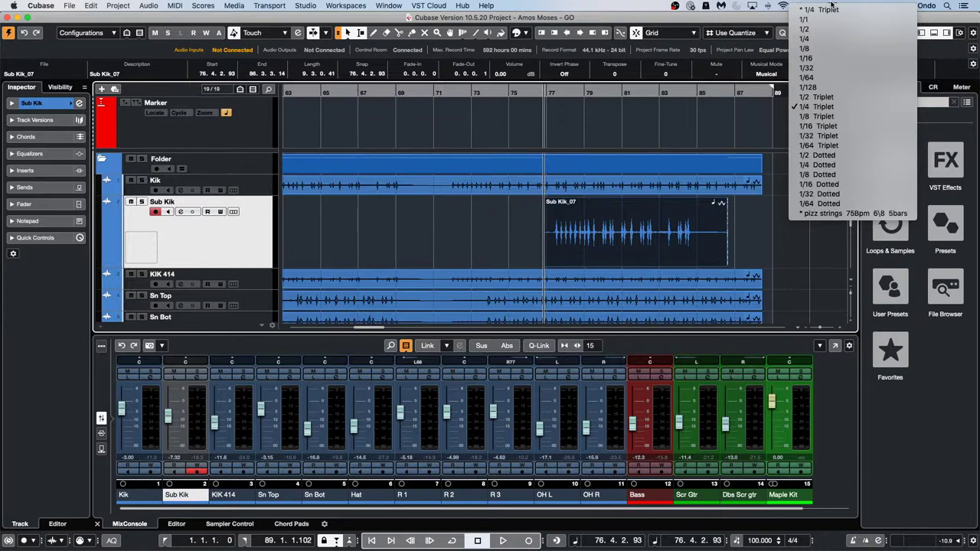
left_click(590, 118)
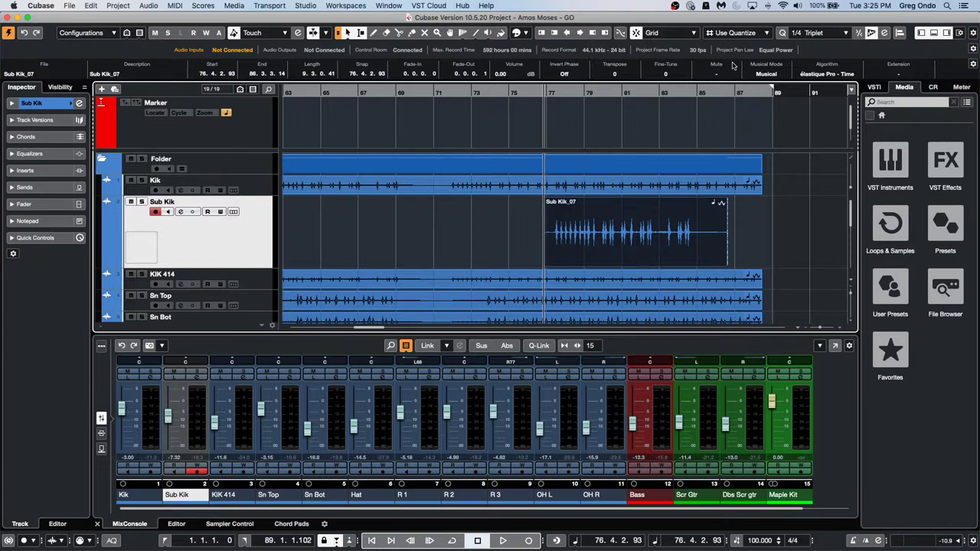
Examine the Sub Kik track's basic settings and its Sends section
right_click(239, 243)
left_click(220, 244)
left_click(61, 104)
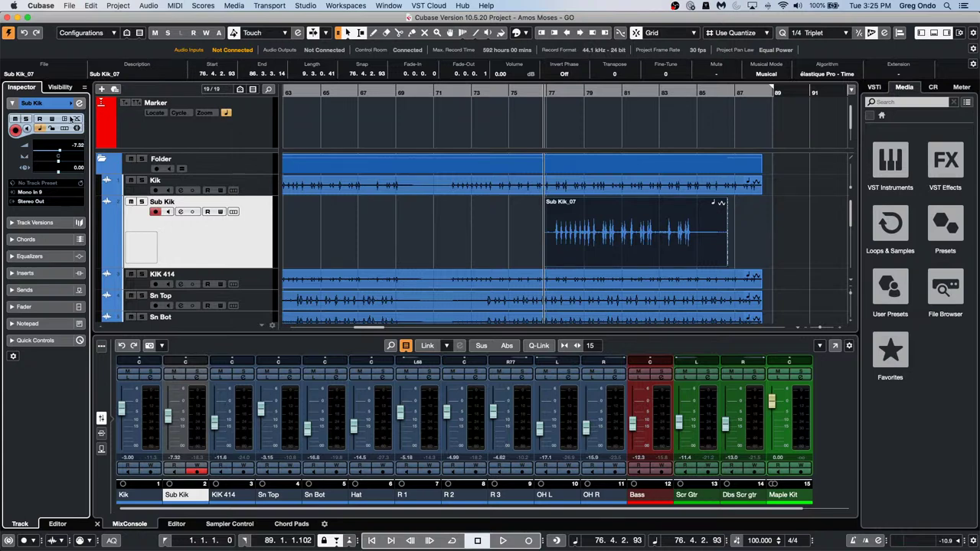
left_click(48, 292)
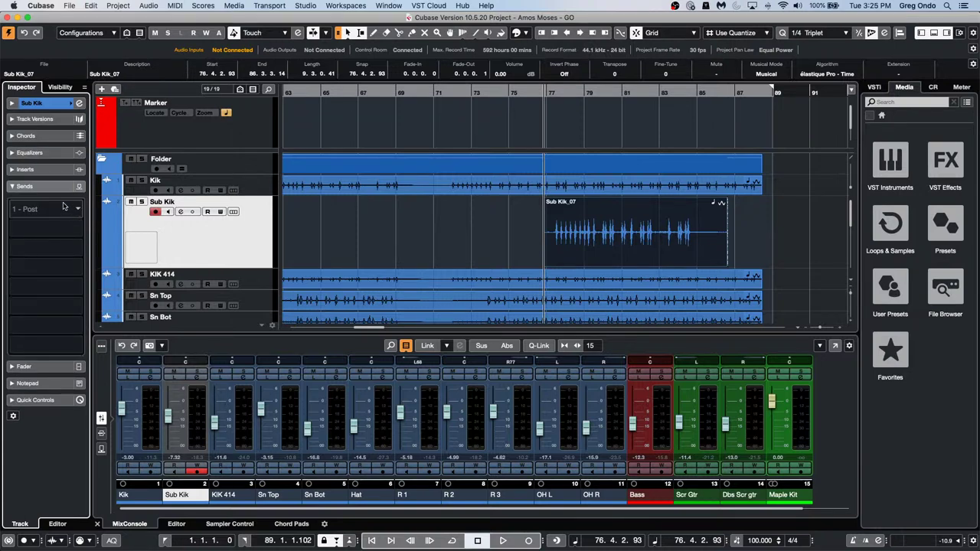
Add a MIDI track below the Sub Kik track and increase its track height
right_click(223, 245)
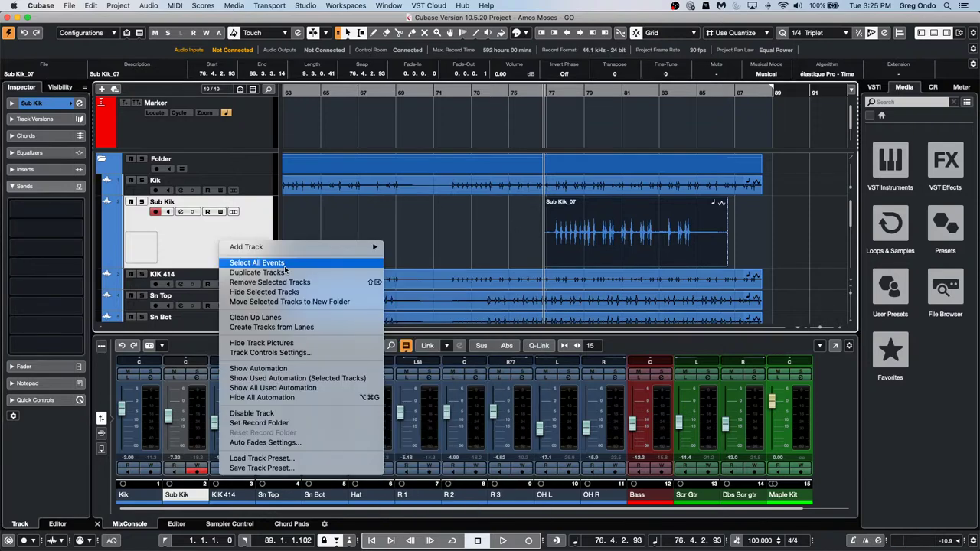
mouse_move(302, 248)
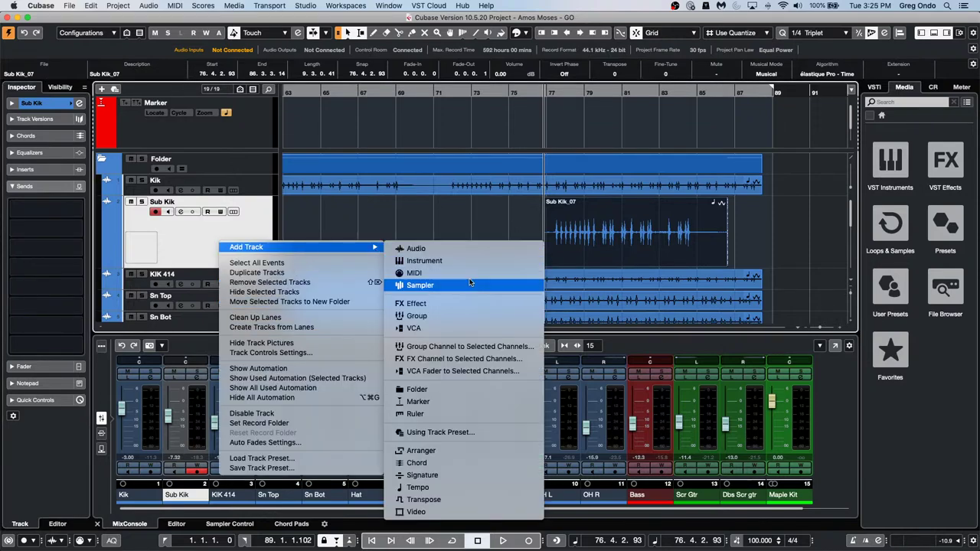
left_click(490, 274)
left_click(398, 260)
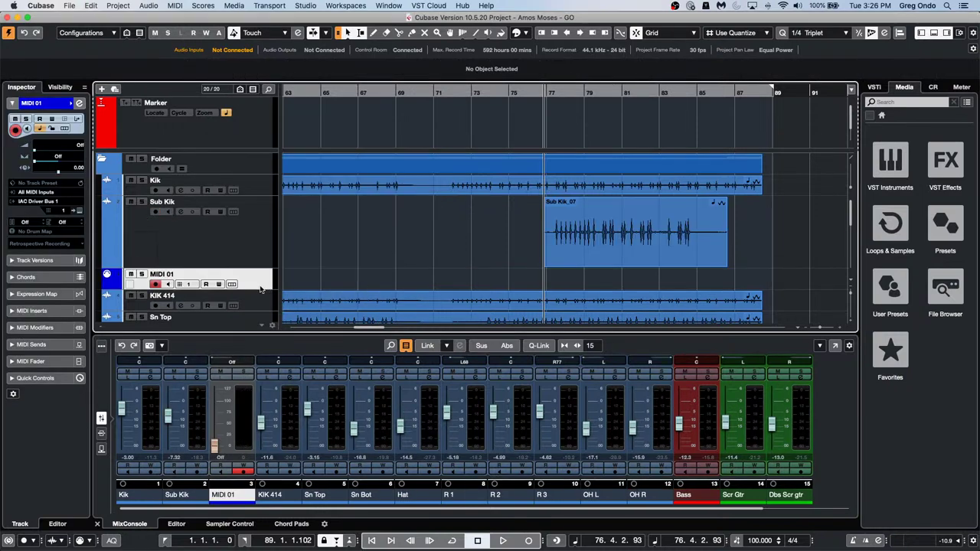
left_click_drag(260, 289, 261, 311)
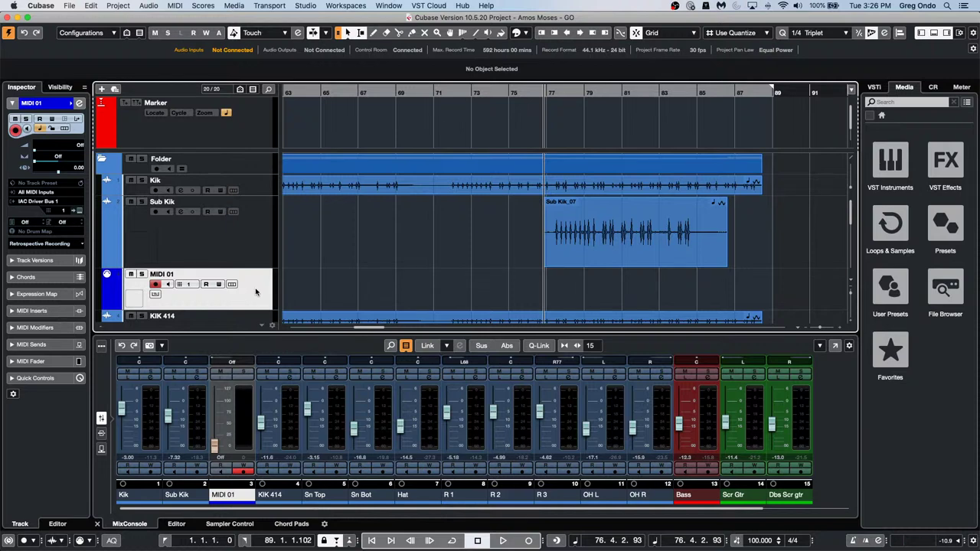
Load MIDI Monitor into the MIDI 01 track's first insert slot, check the incoming MIDI events and close its window
left_click(46, 327)
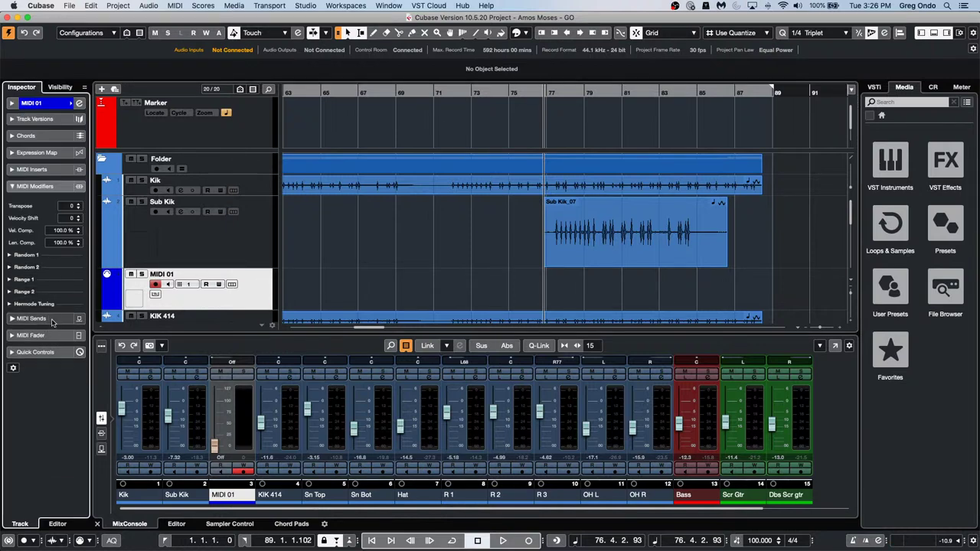
left_click(52, 320)
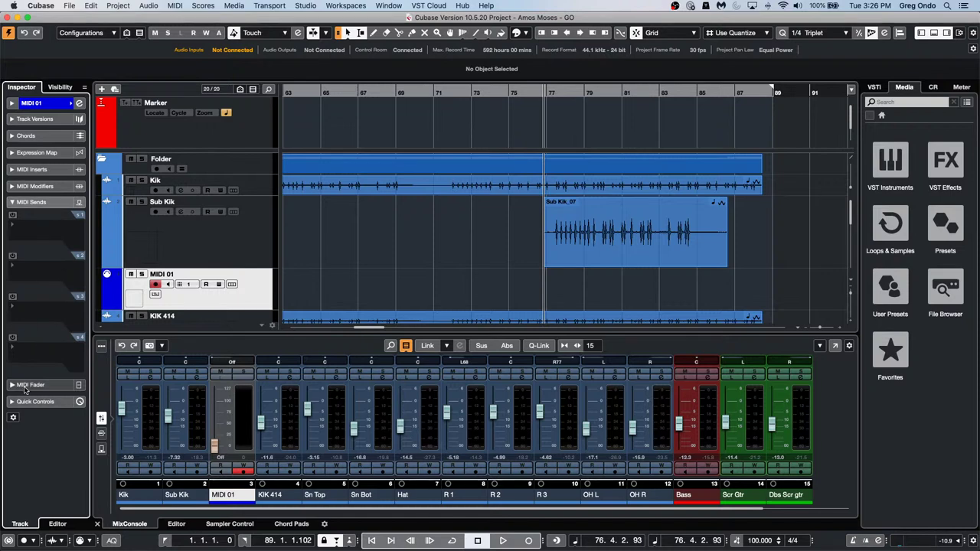
left_click(42, 170)
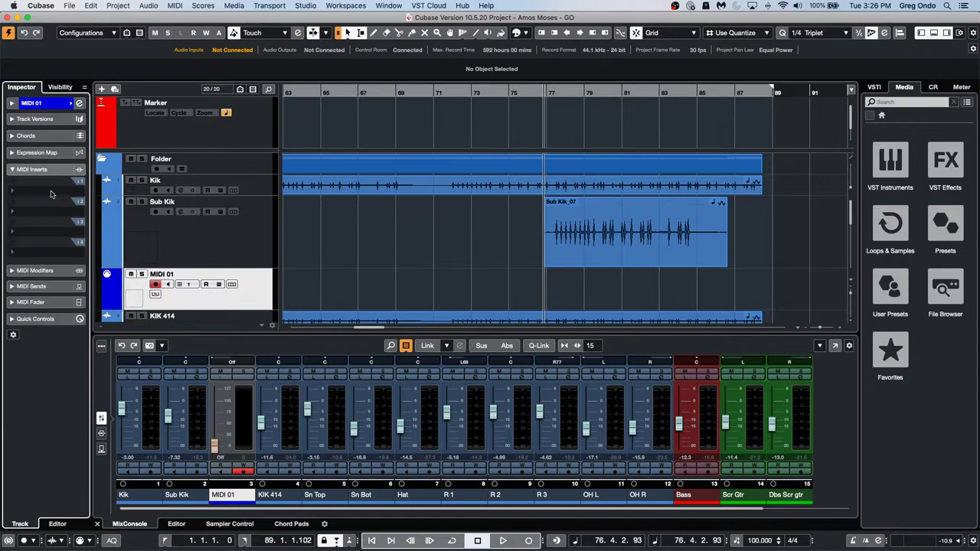
left_click(50, 194)
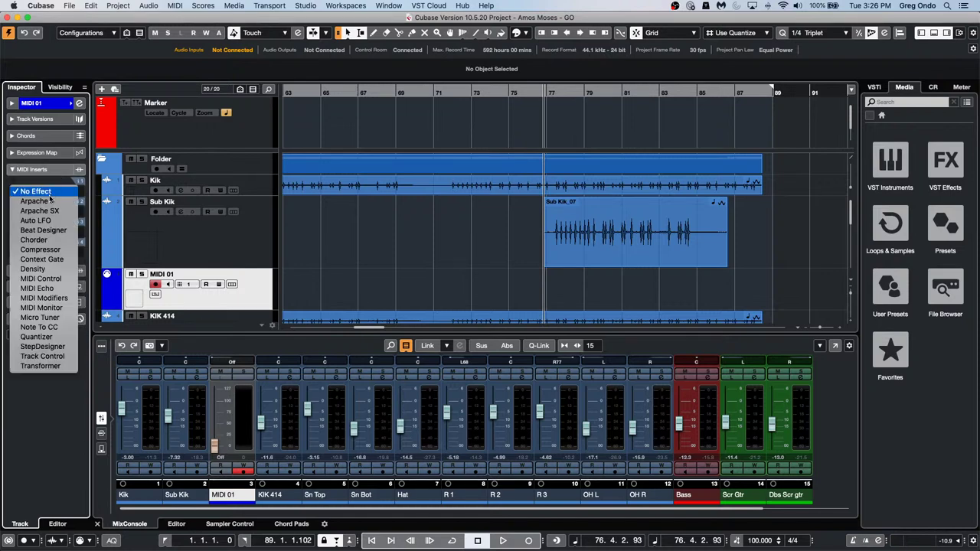
left_click(38, 308)
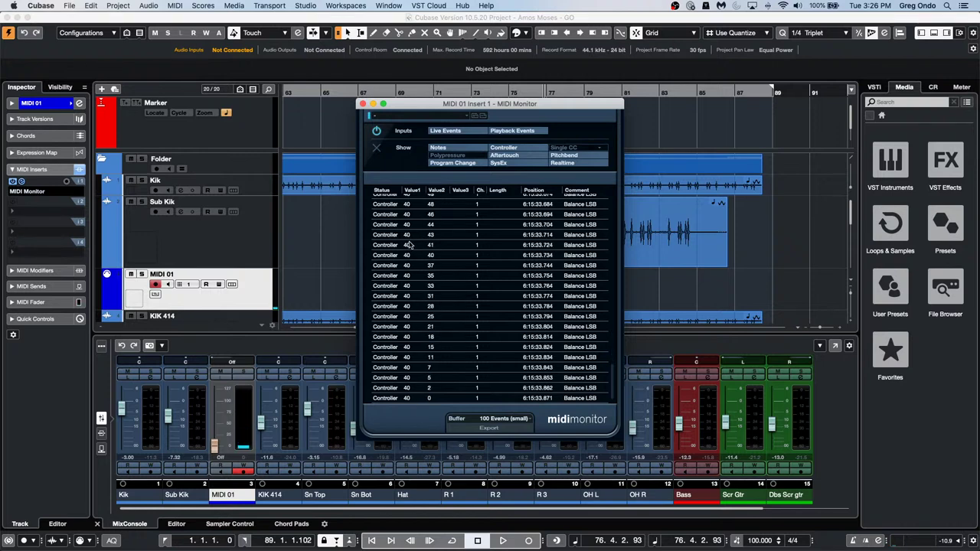
left_click(363, 103)
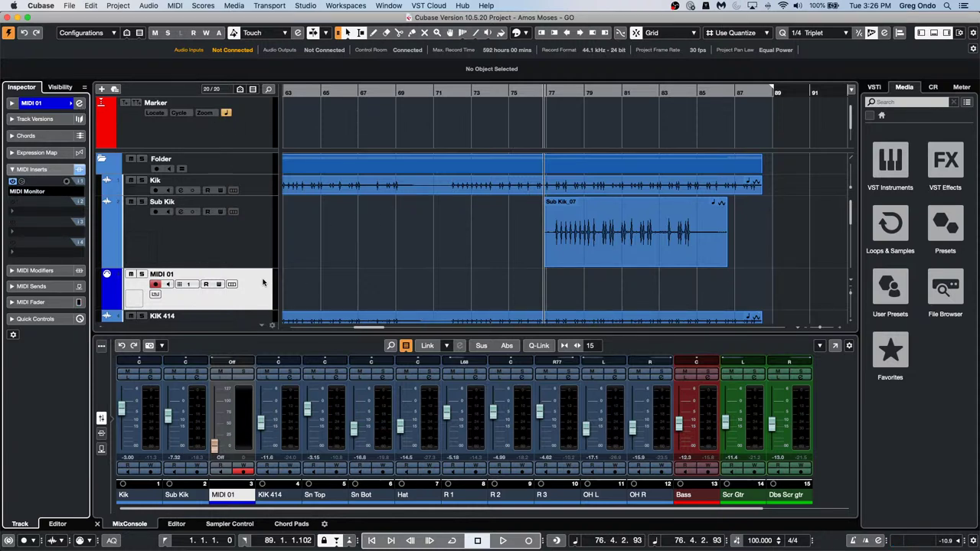
View the MIDI 01 track's channel settings and basic track settings, and open its Input Transformer
left_click(79, 104)
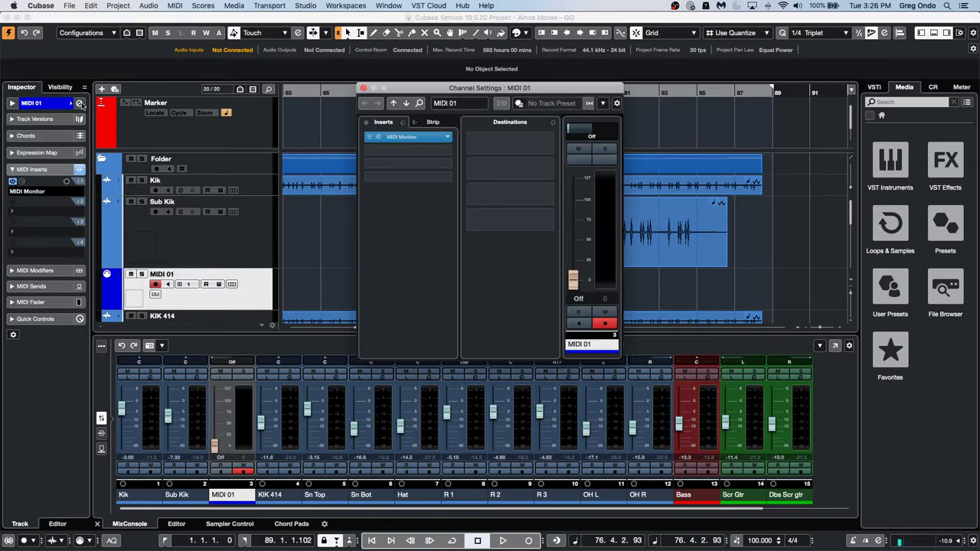
left_click(365, 89)
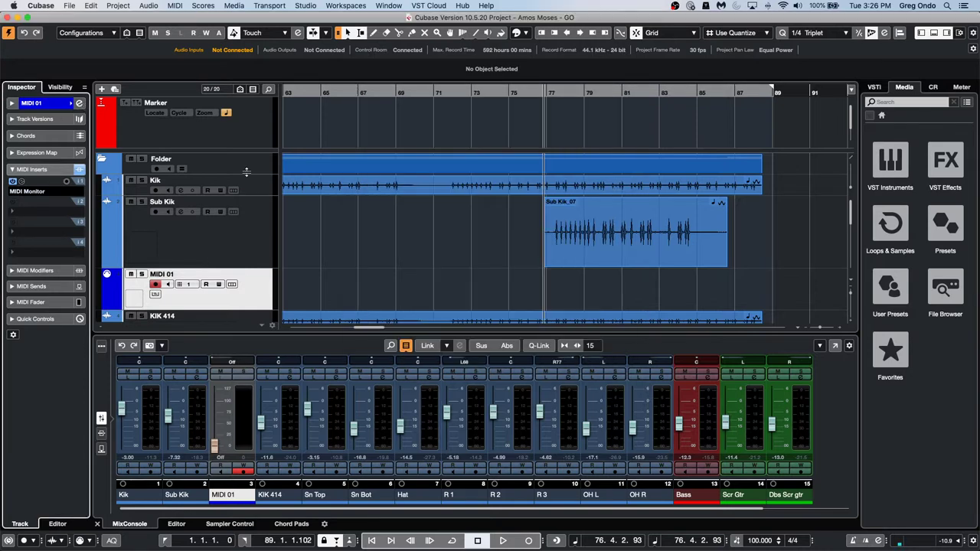
left_click(60, 106)
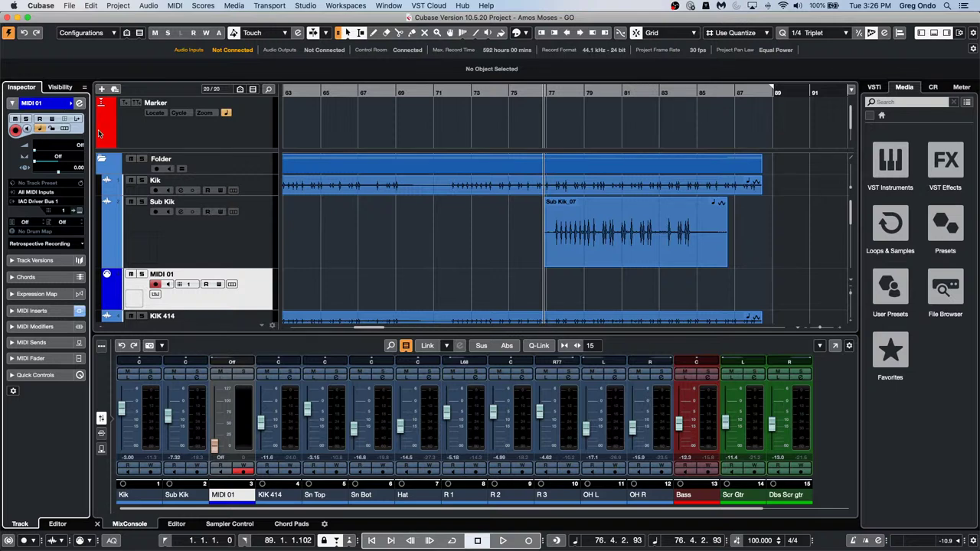
double_click(45, 103)
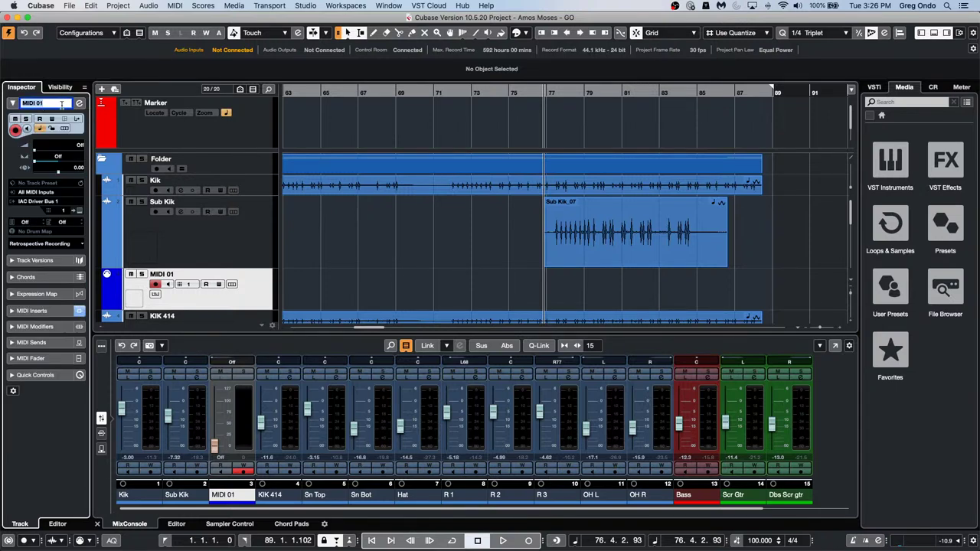
left_click(79, 120)
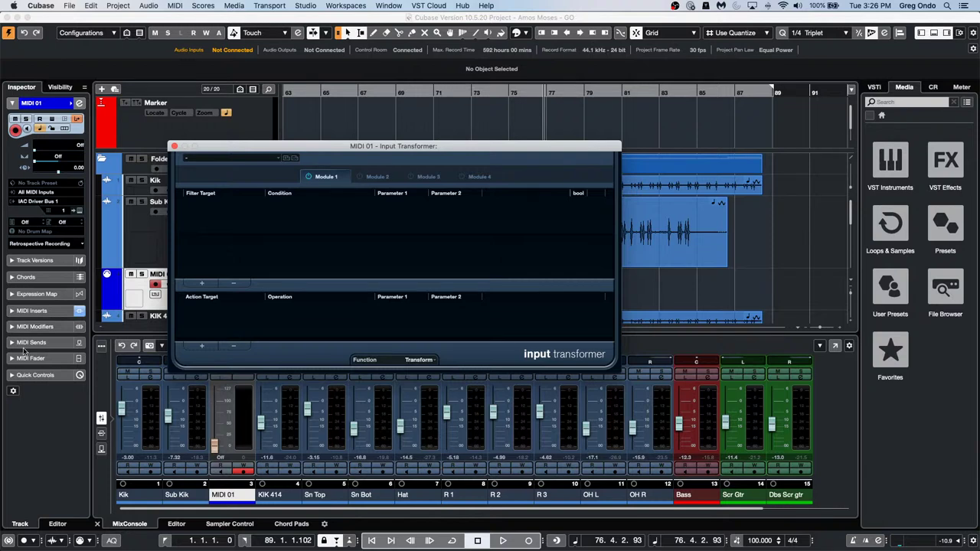
Reopen the MIDI Monitor insert on the MIDI 01 track to examine the incoming controller events
left_click(50, 313)
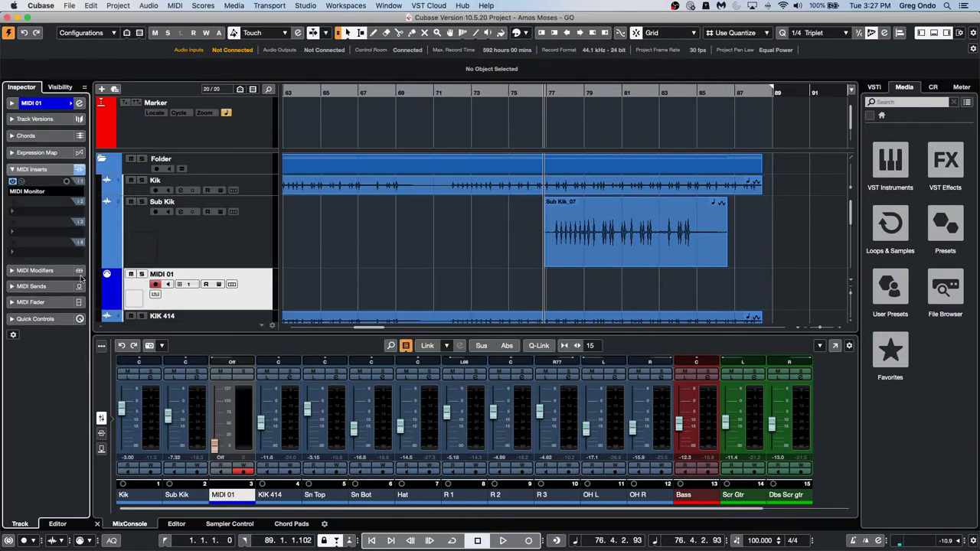
left_click(22, 182)
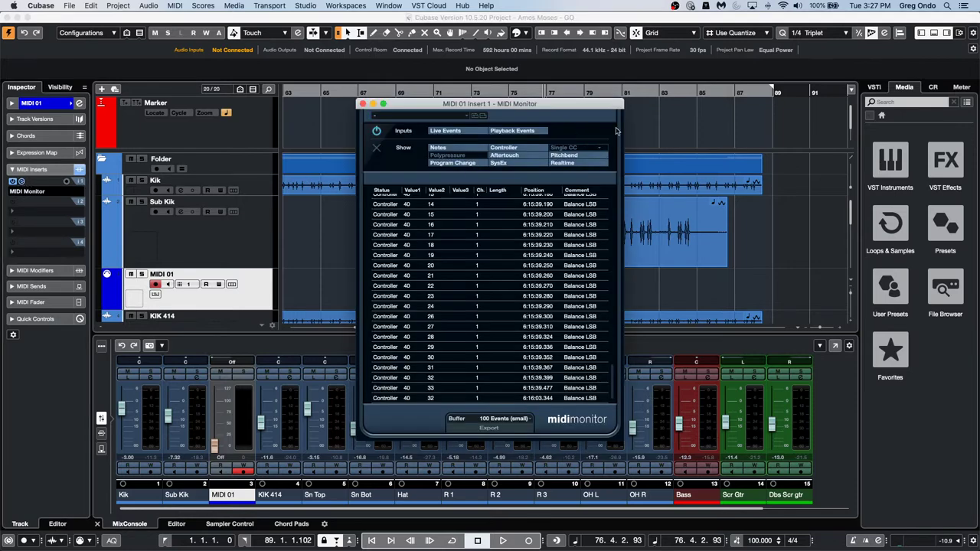
Move the MIDI Monitor window clear of the track area and open the MIDI 01 track's local Input Transformer
left_click_drag(594, 107, 931, 126)
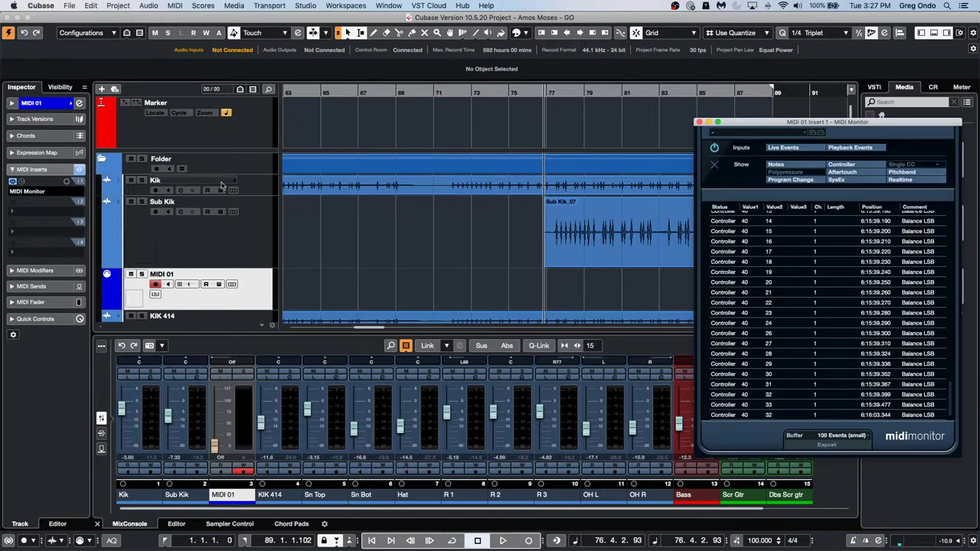
left_click(54, 106)
left_click(78, 121)
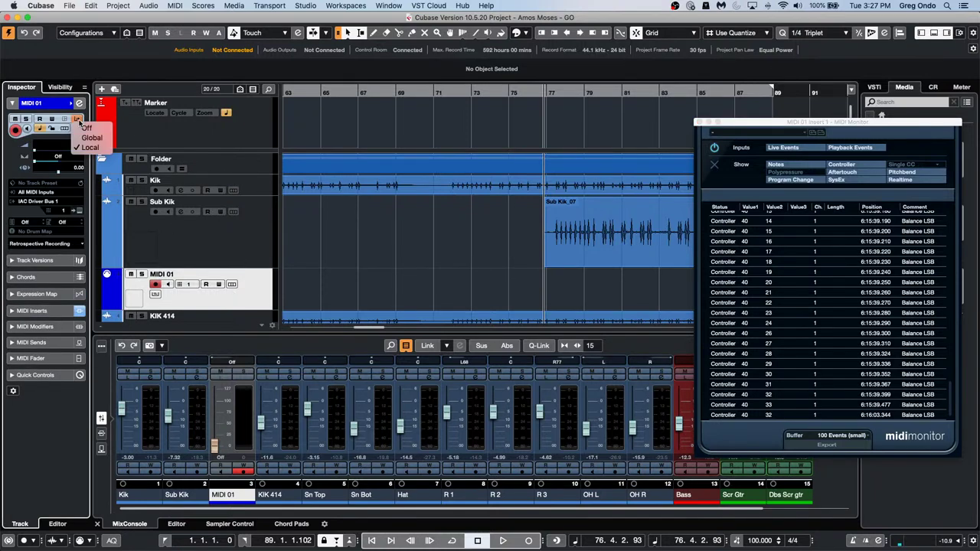
left_click(86, 143)
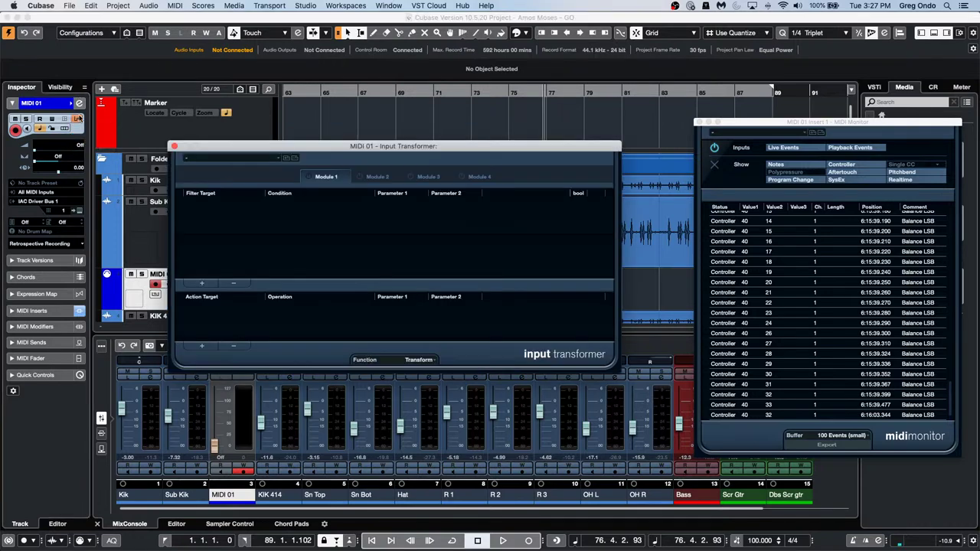
left_click(78, 120)
left_click(92, 147)
Add a filter condition in Module 1 of the Input Transformer so that Type Is Equal Controller
left_click(201, 284)
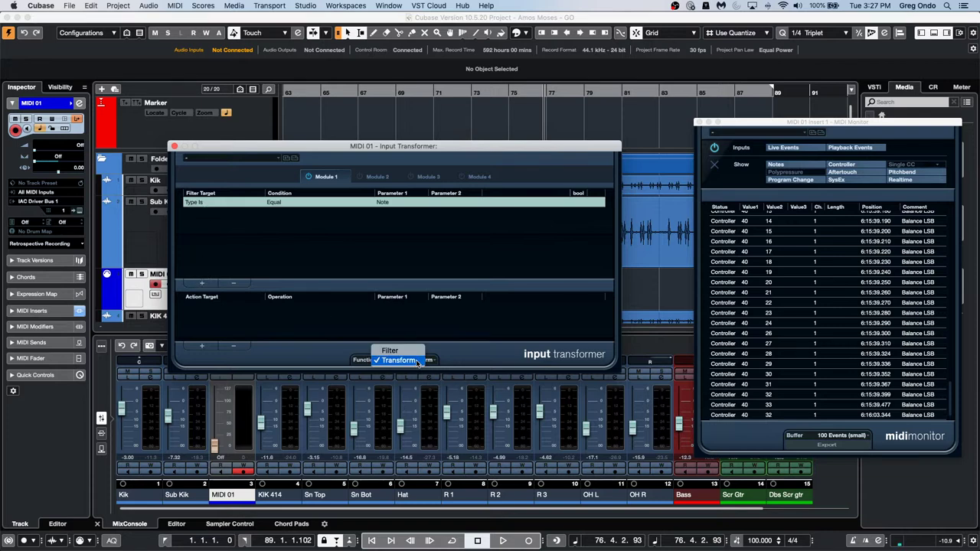
left_click(212, 203)
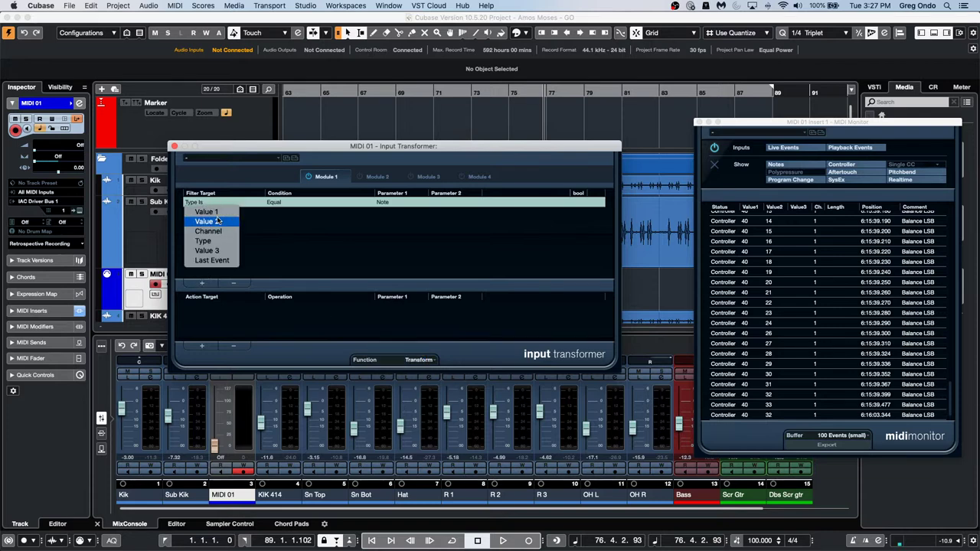
left_click(402, 207)
left_click(404, 203)
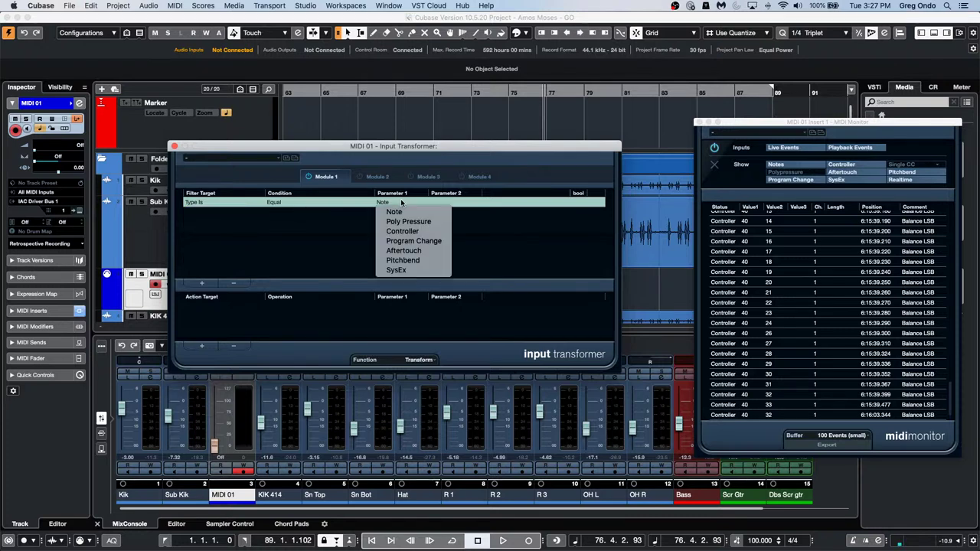
left_click(417, 236)
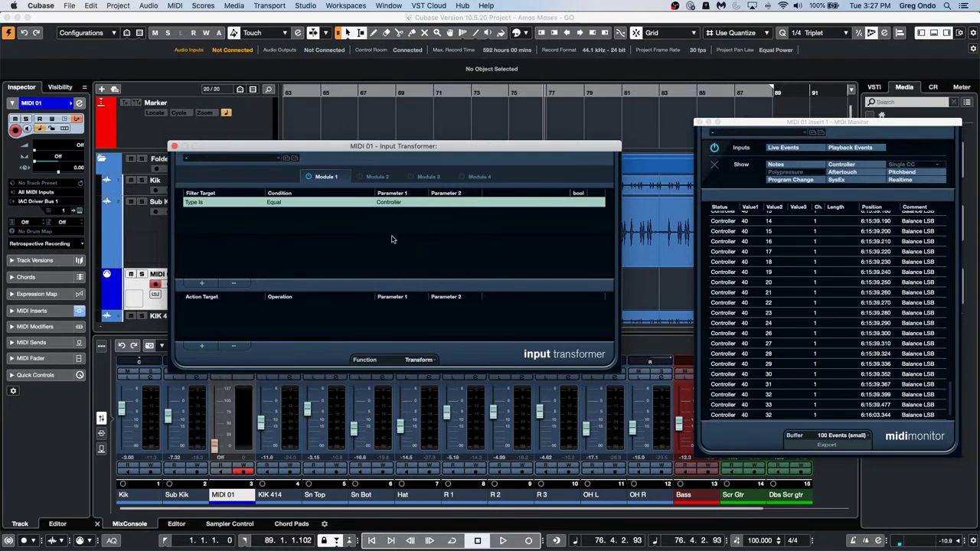
Add an action to the Input Transformer that subtracts 39 from Value 1
left_click(202, 346)
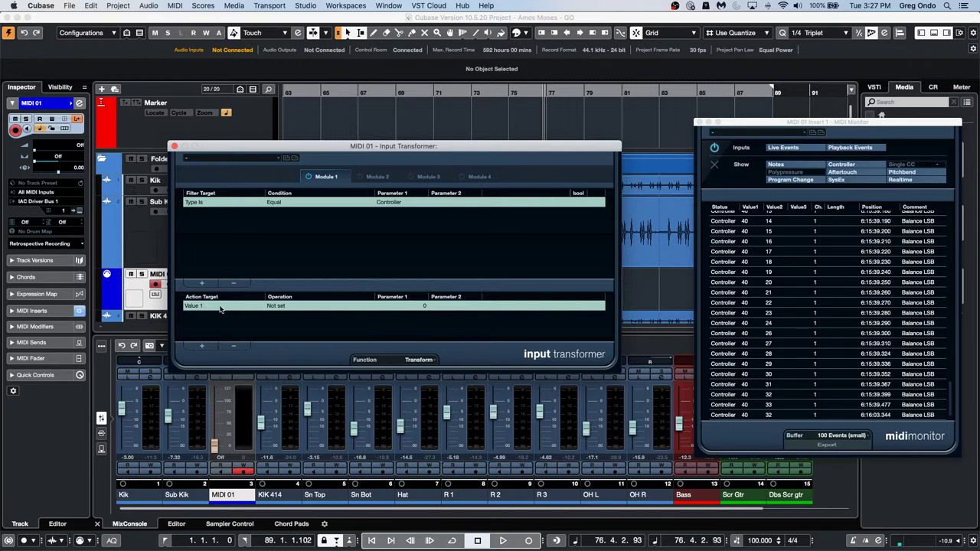
left_click(277, 307)
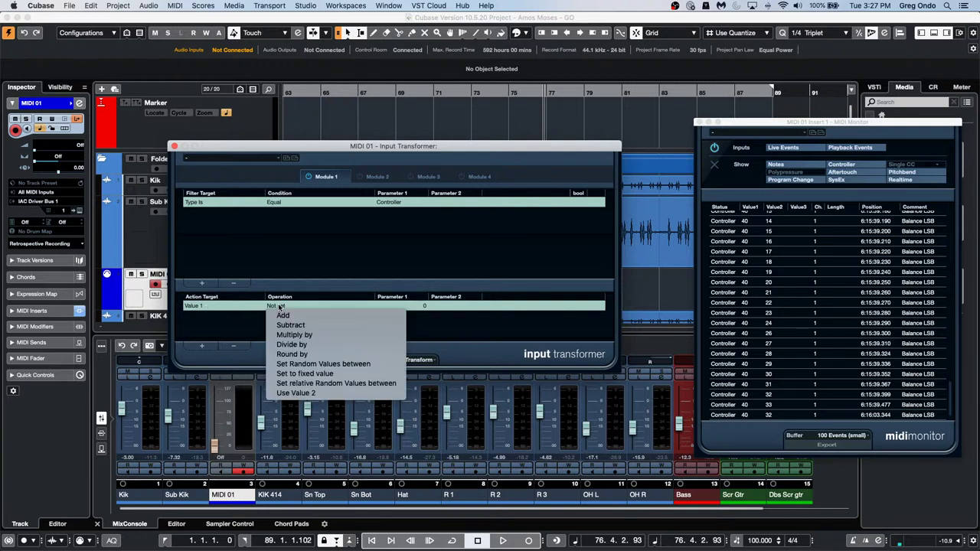
left_click(314, 323)
left_click(411, 310)
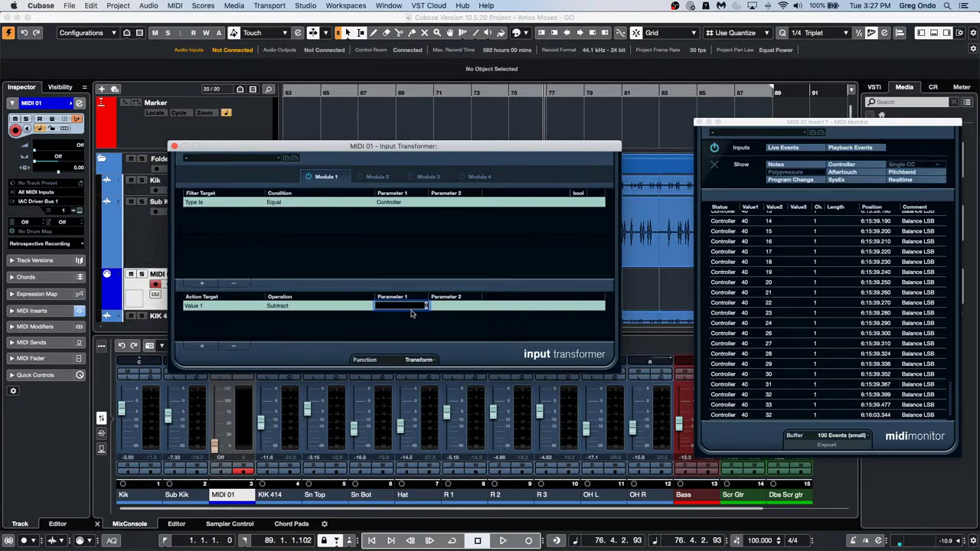
type("39")
key("Return")
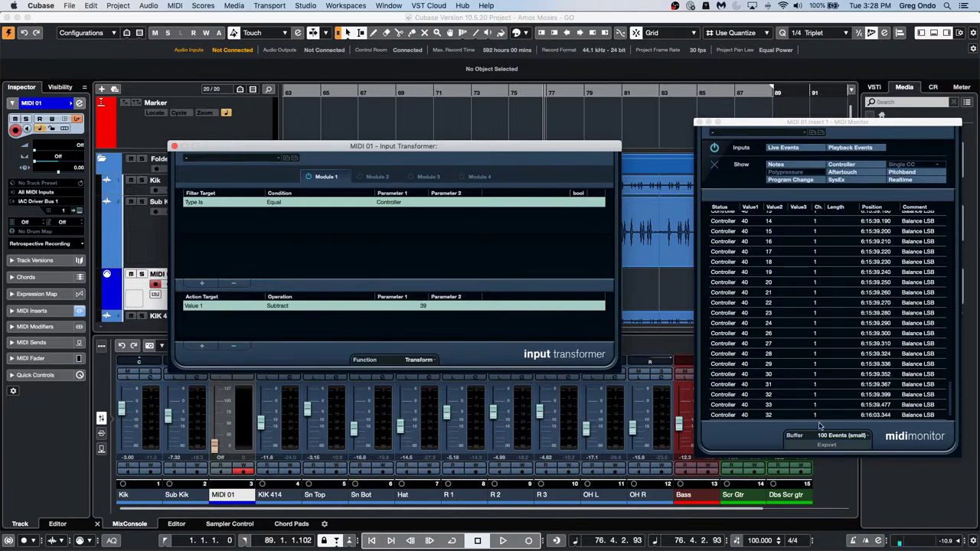
Set the MIDI Monitor buffer to 1000 Events (medium) and load the Live Note Events preset
left_click(776, 427)
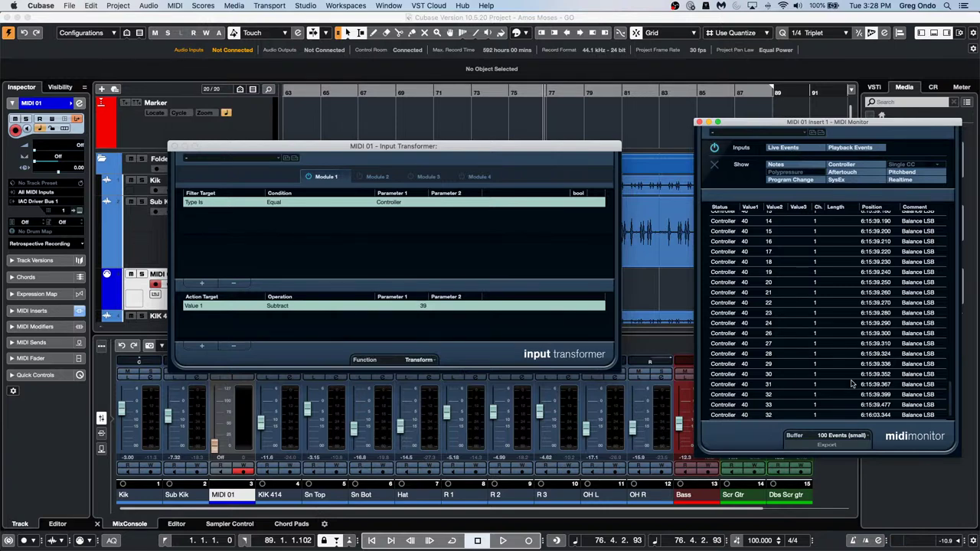
left_click(862, 437)
left_click(861, 438)
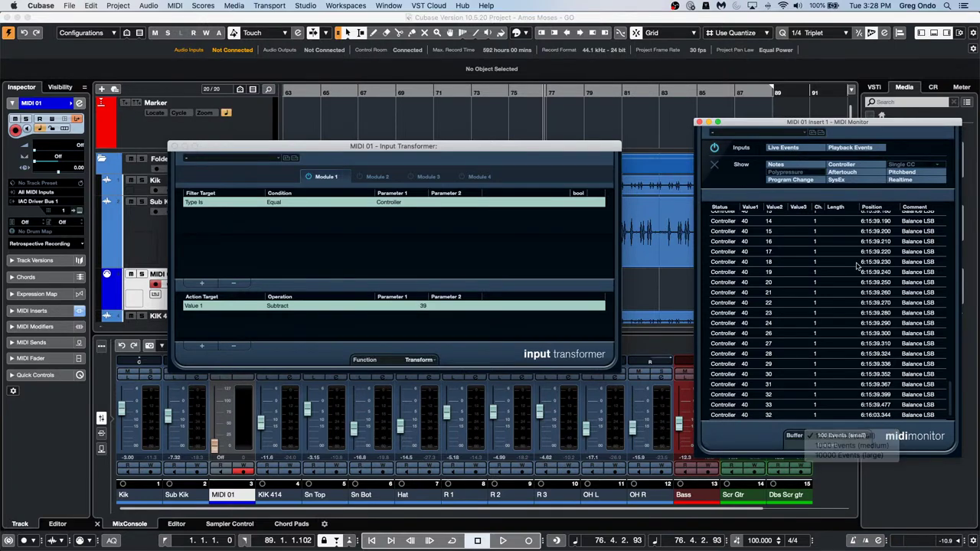
left_click(722, 135)
left_click(722, 143)
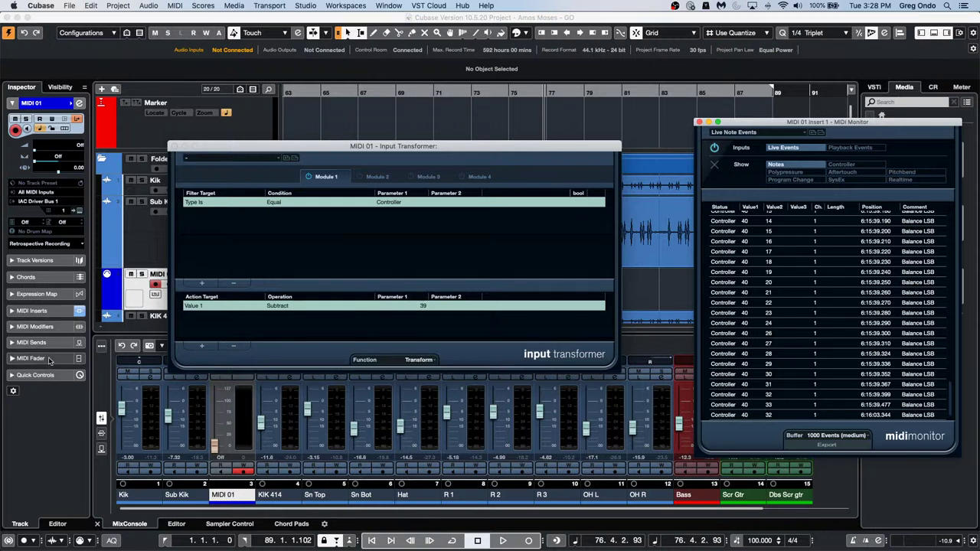
Clear the MIDI 01 track's first MIDI insert slot and load a fresh MIDI Monitor into it
left_click(47, 310)
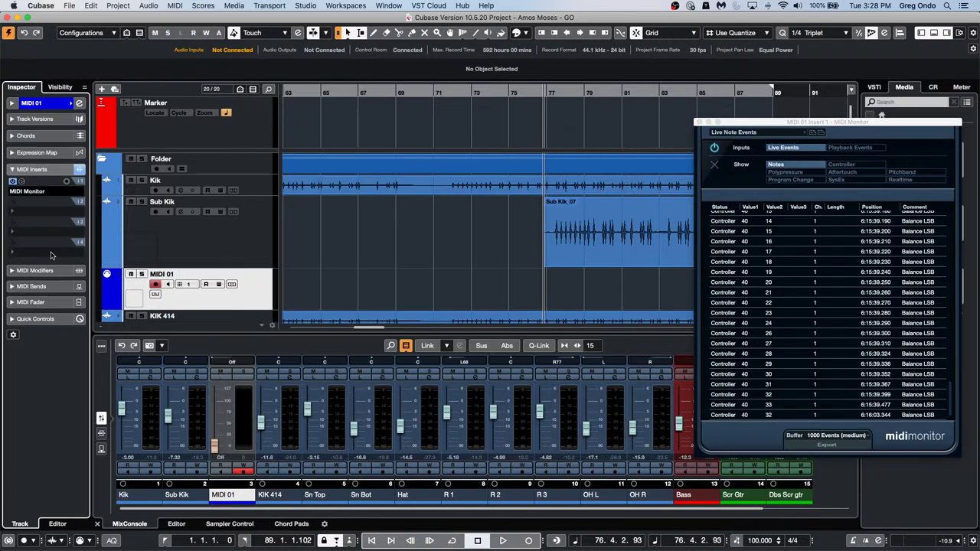
left_click(31, 191)
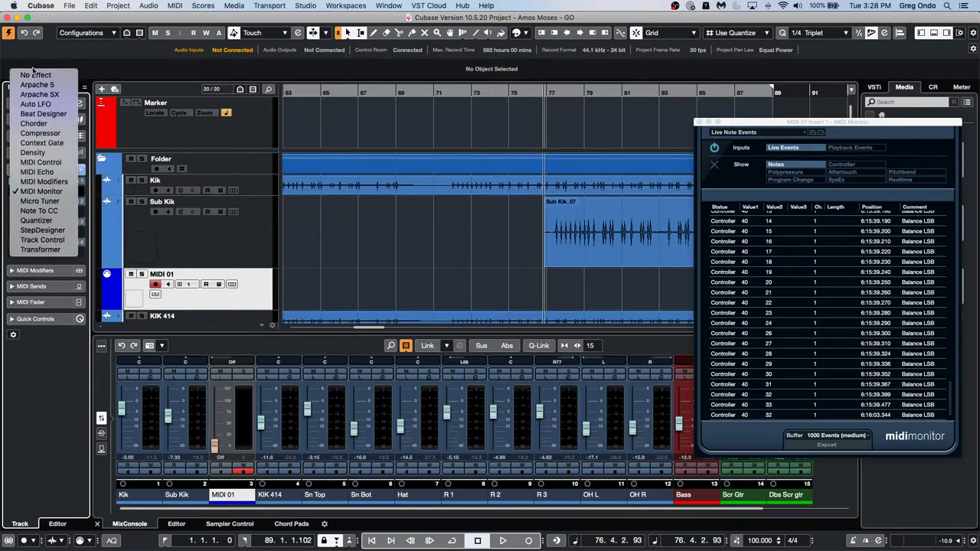
left_click(35, 74)
left_click(35, 190)
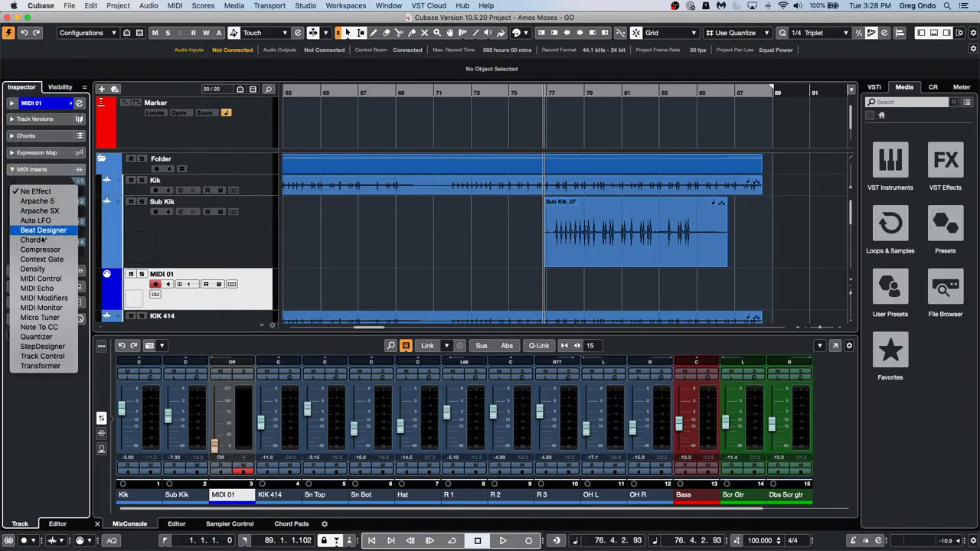
left_click(41, 307)
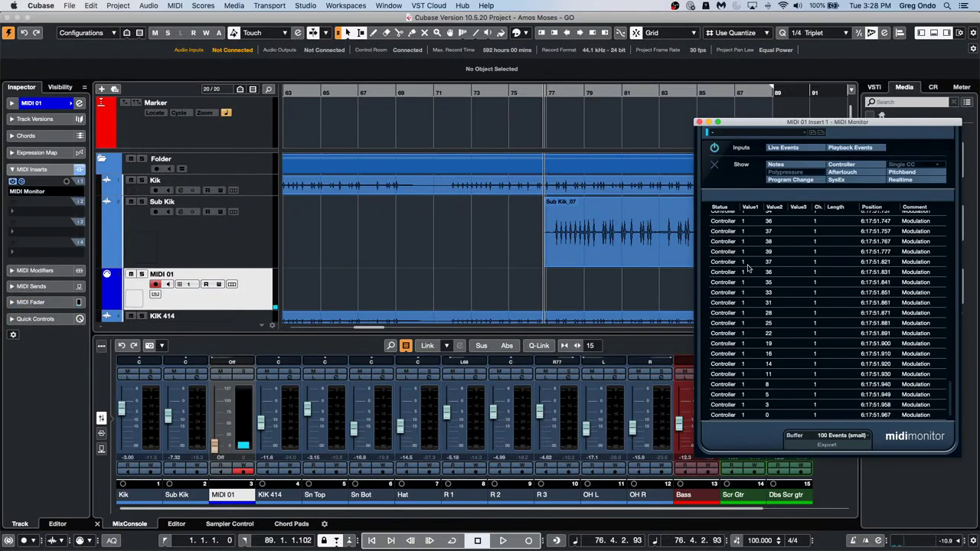
Reopen the MIDI 01 track's local Input Transformer to review its controller rule against the incoming events, and close it
left_click(60, 104)
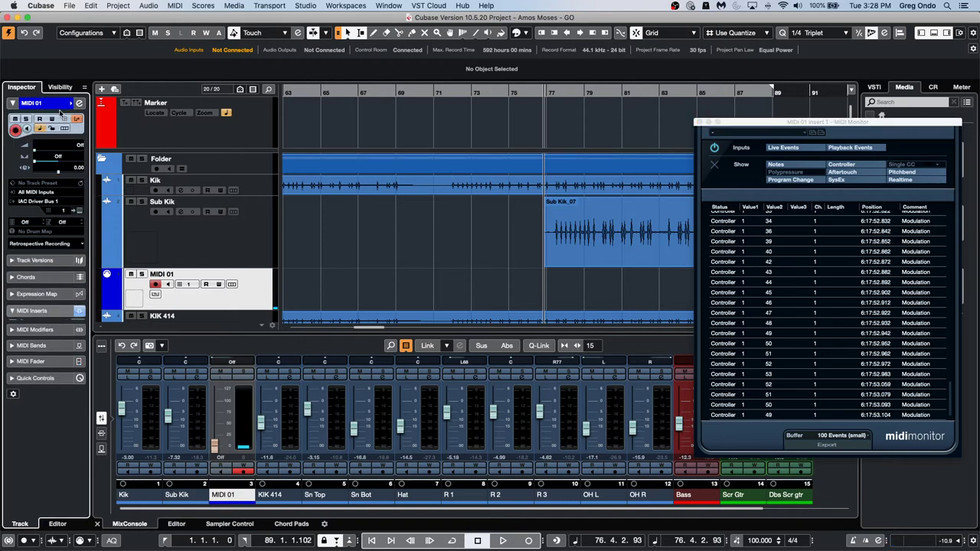
left_click(77, 120)
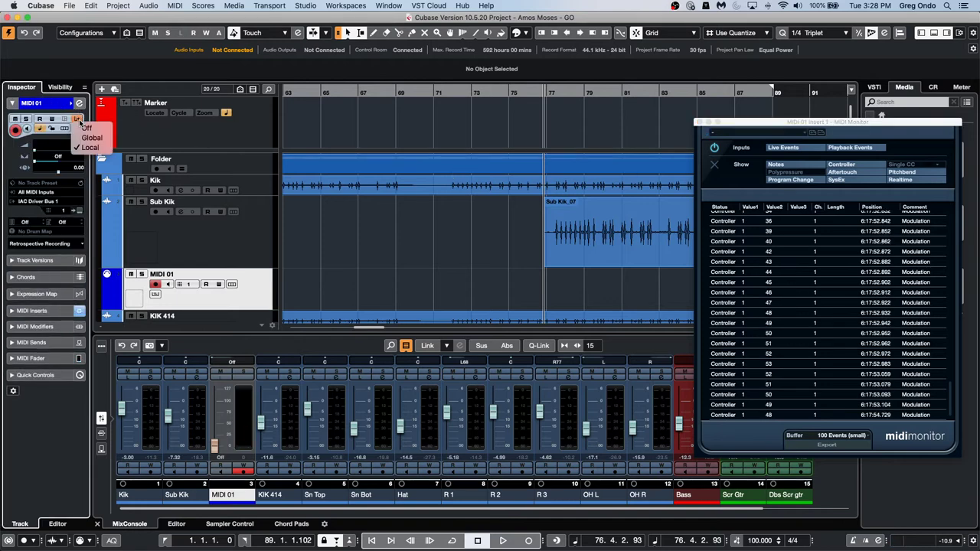
left_click(105, 150)
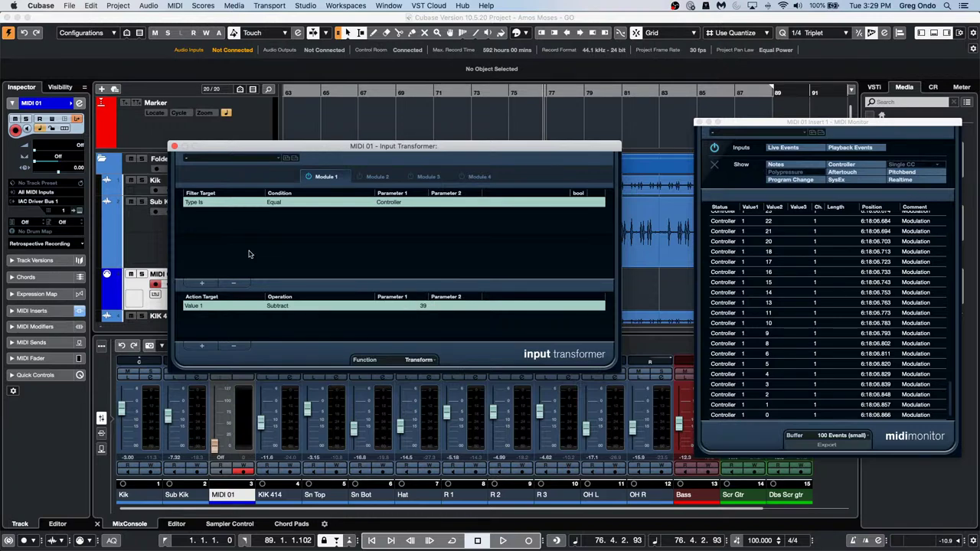
left_click(174, 146)
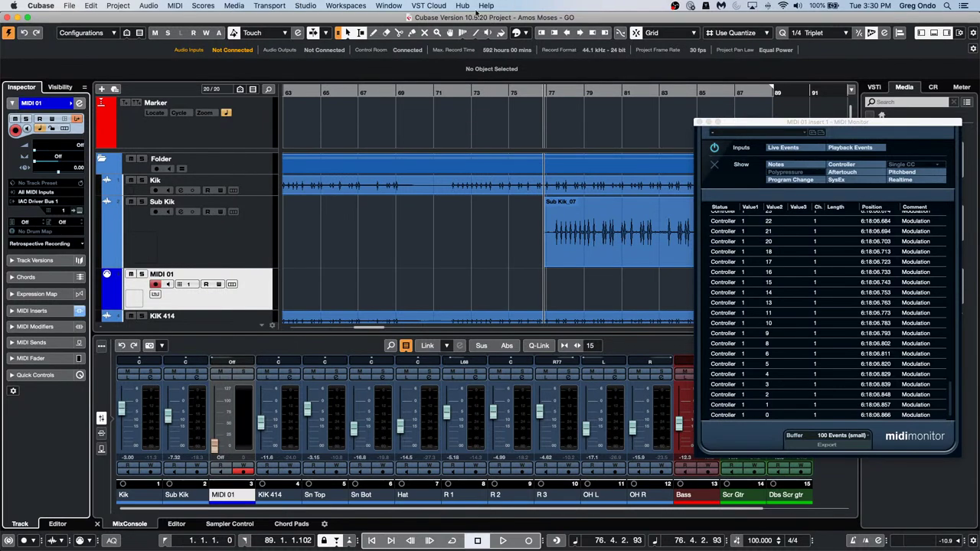
Draw an empty MIDI part on the MIDI 01 track from about bar 48 to bar 81
left_click_drag(396, 90, 399, 65)
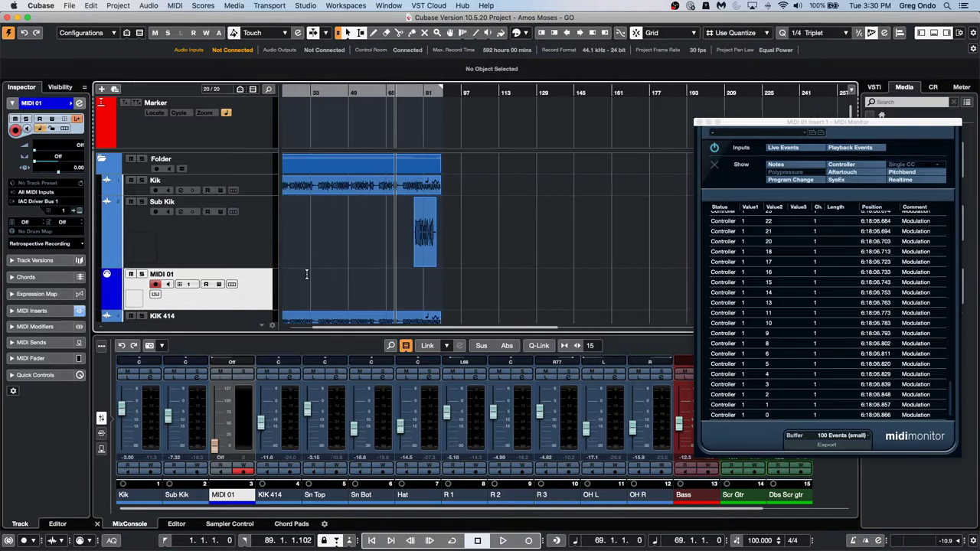
right_click(342, 285)
left_click(369, 292)
mouse_move(349, 289)
left_mouse_down()
mouse_move(441, 283)
mouse_move(425, 284)
left_mouse_up()
right_click(373, 287)
left_click(375, 288)
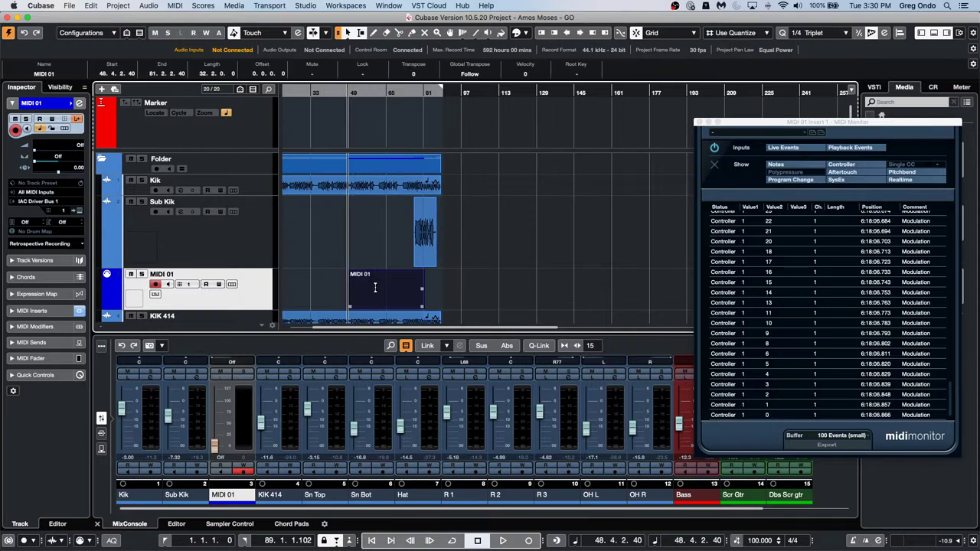
Open the new MIDI part in the Key Editor with step input turned off, and close the MIDI Monitor window
double_click(375, 298)
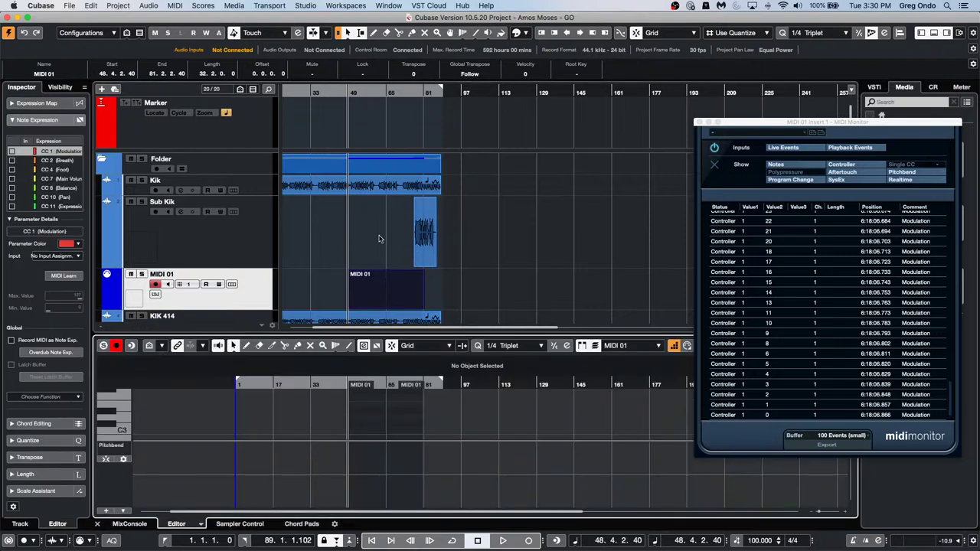
left_click(674, 345)
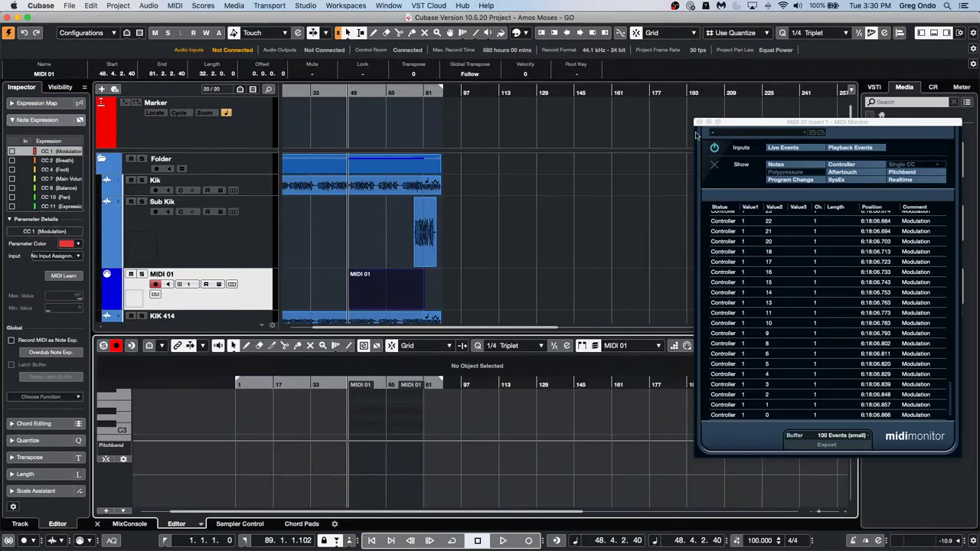
left_click(700, 123)
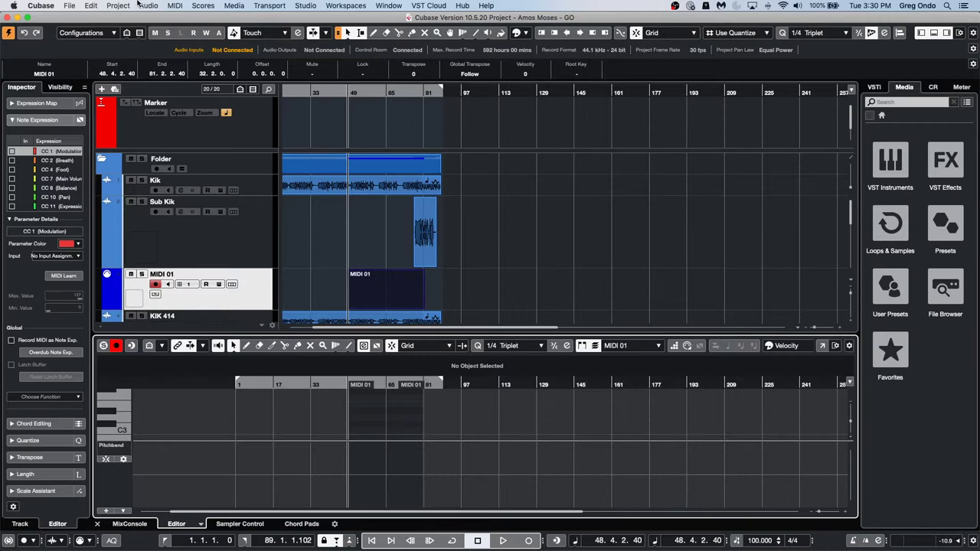
Open the MIDI 01 part in the Score Editor and switch the score to Page Mode
left_click(174, 6)
mouse_move(193, 7)
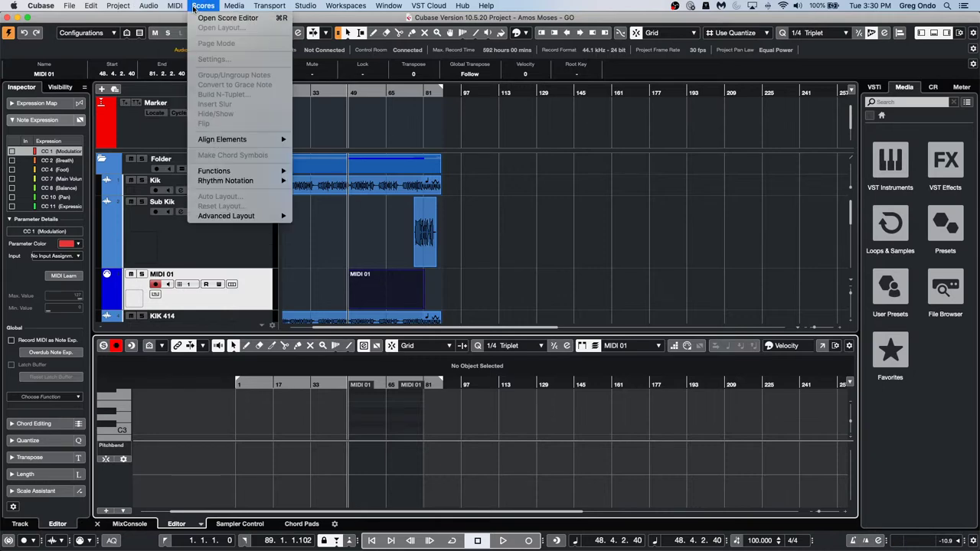
left_click(228, 18)
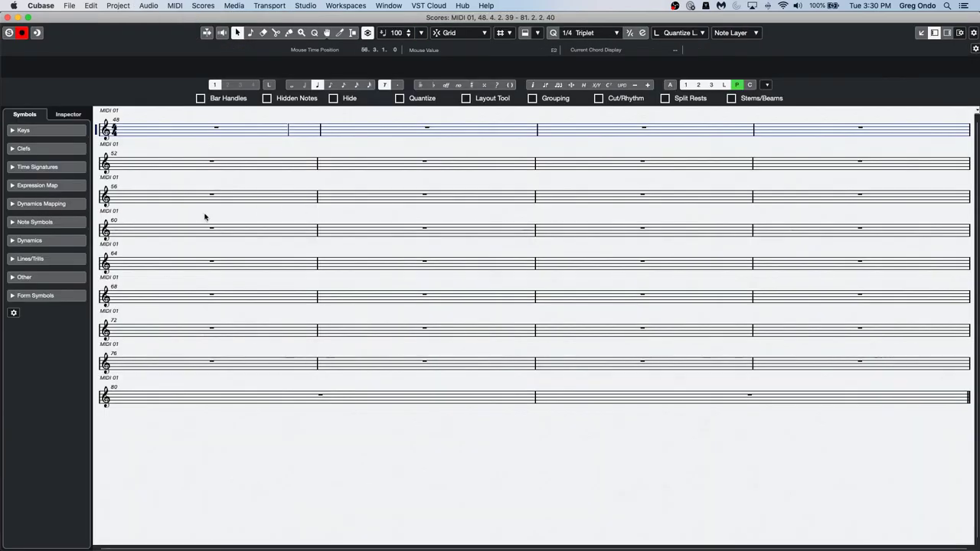
left_click(238, 6)
mouse_move(205, 8)
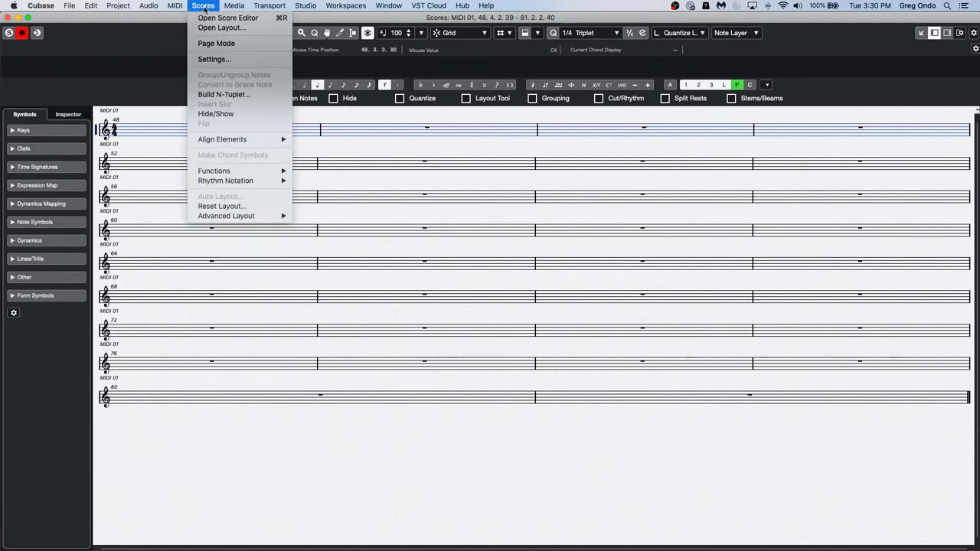
left_click(216, 44)
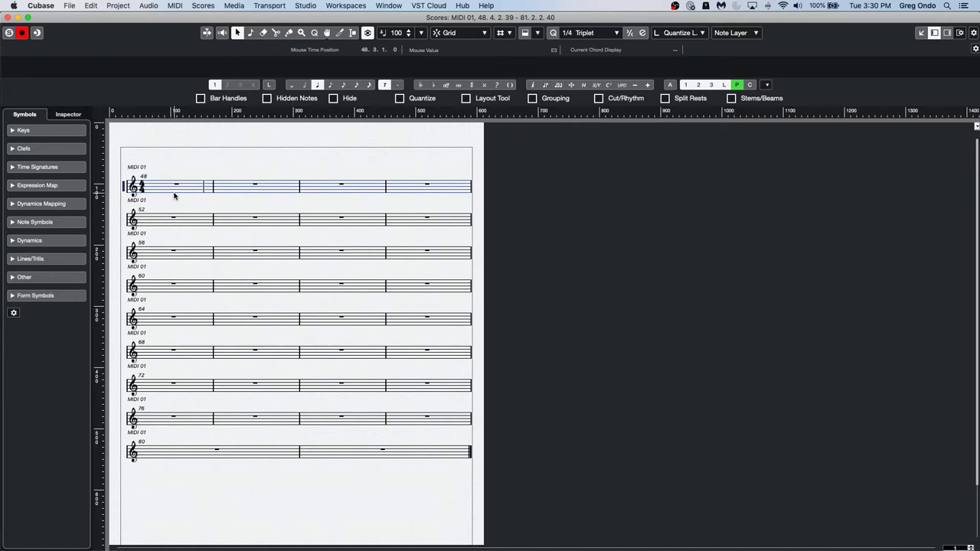
key("h")
key("h")
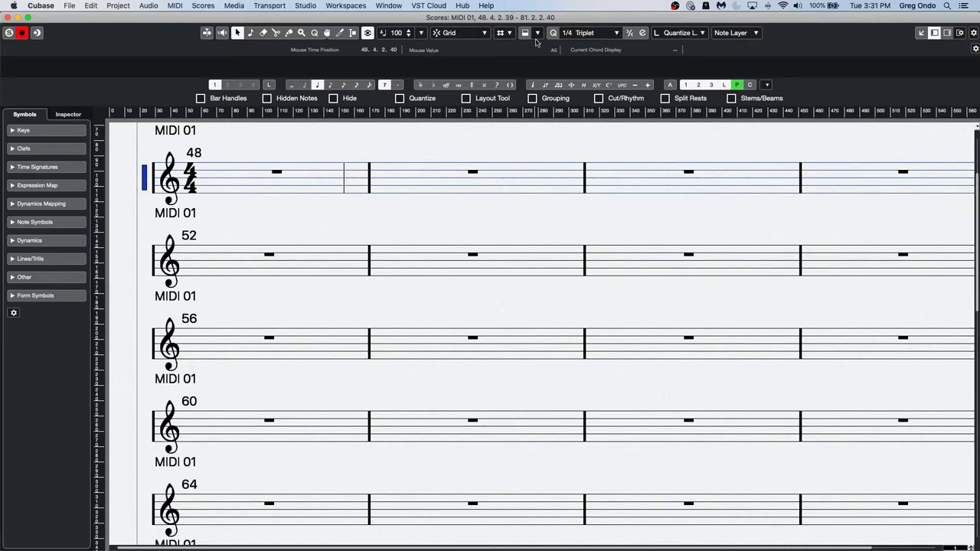
Set the Score Editor's quantize value to 1/8 Triplet and activate the note insertion tool
left_click(593, 33)
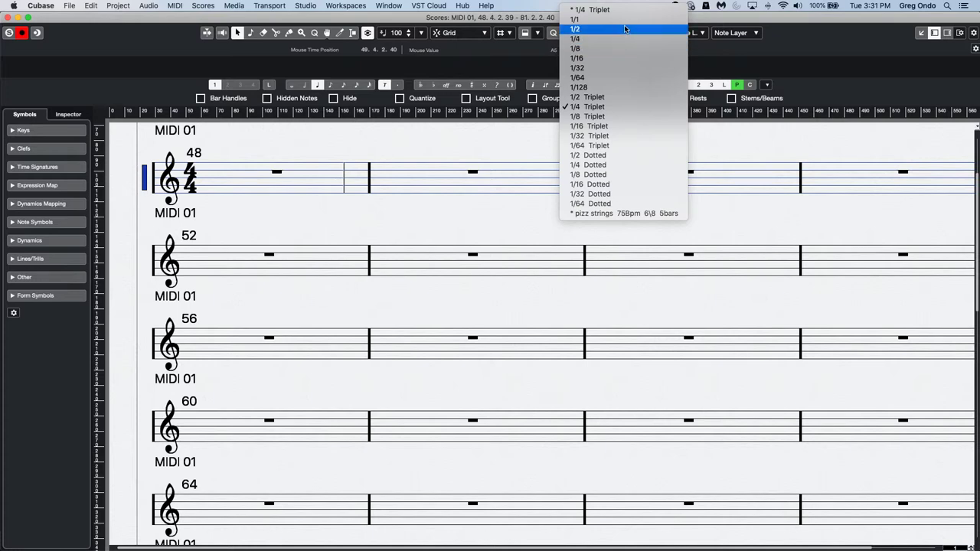
left_click(616, 116)
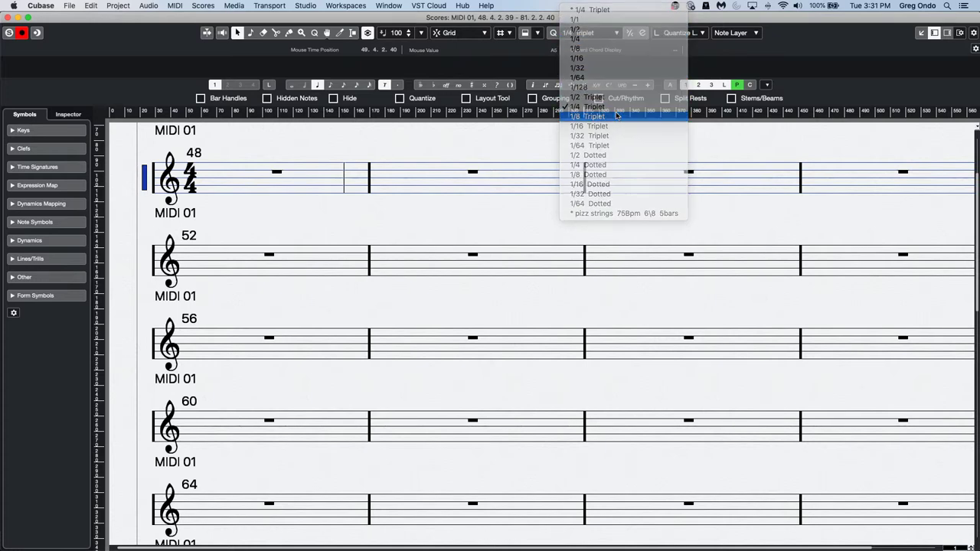
right_click(226, 176)
left_click(239, 174)
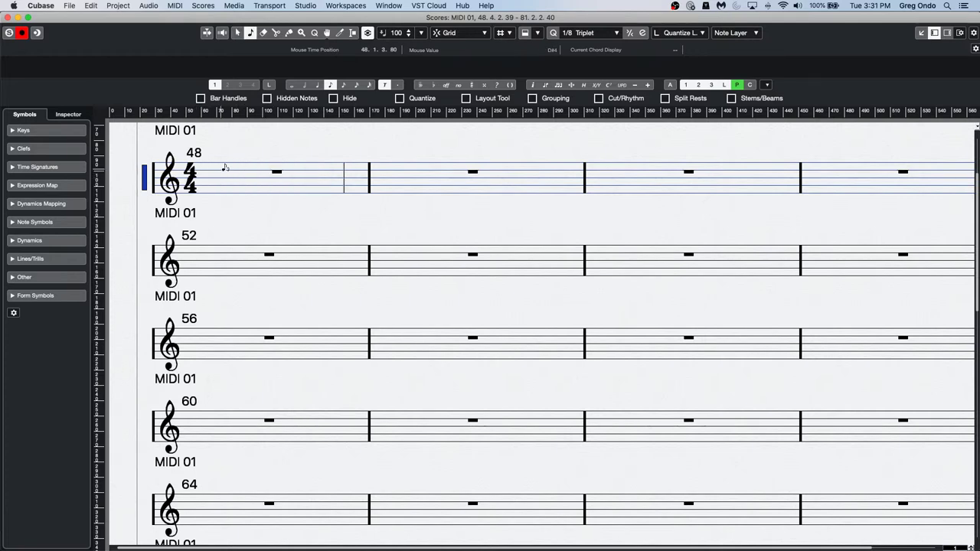
Try inserting 1/8 triplet notes at the start of bar 50 and on beat 3 of bar 49
mouse_move(227, 159)
left_mouse_down()
mouse_move(257, 162)
mouse_move(193, 162)
mouse_move(201, 156)
mouse_move(213, 178)
mouse_move(289, 176)
mouse_move(260, 178)
mouse_move(245, 162)
mouse_move(274, 169)
mouse_move(202, 178)
mouse_move(333, 178)
mouse_move(230, 178)
mouse_move(628, 142)
mouse_move(593, 124)
left_mouse_up()
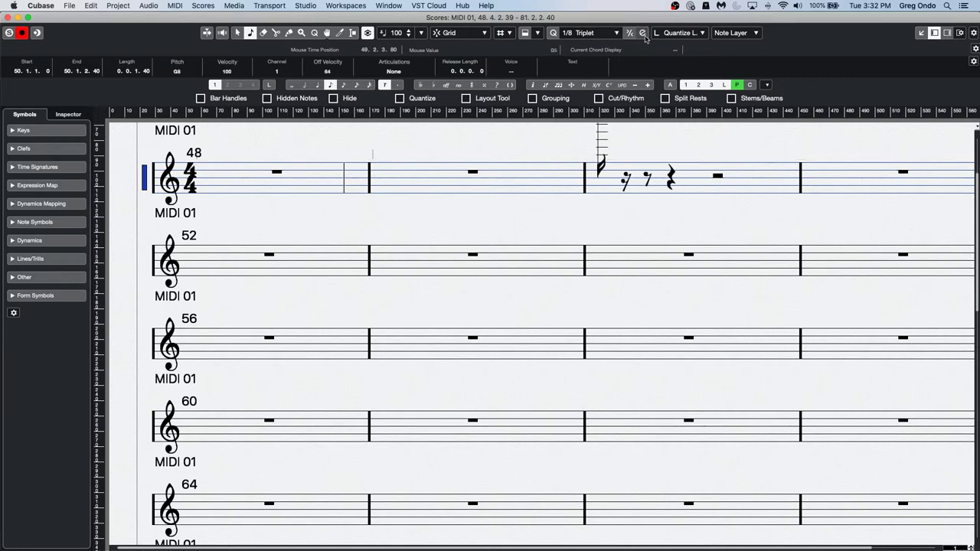
left_click(259, 158)
left_click_drag(259, 158, 467, 158)
Set the quantize value to 1/16 Triplet, try a note on beat 2 of bar 49, and undo the trial notes
left_click(591, 33)
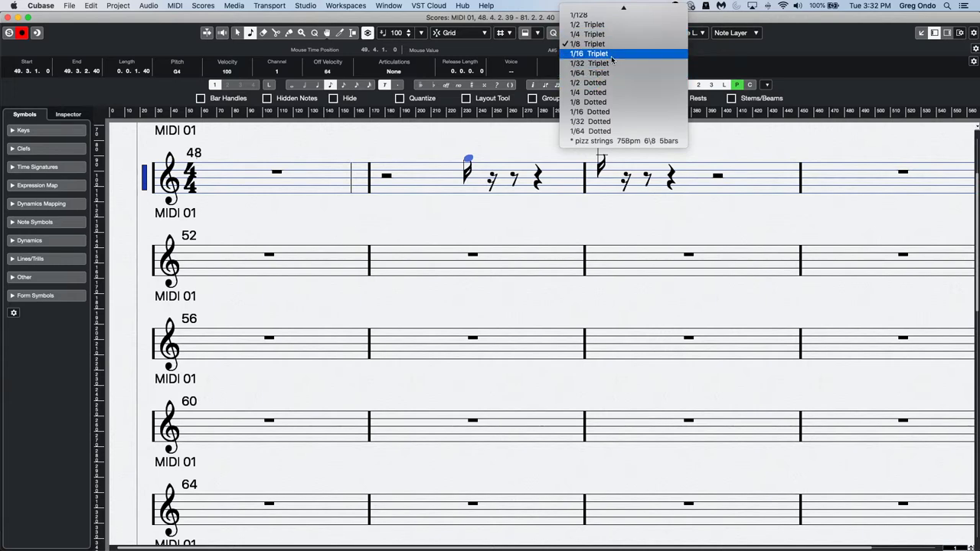
left_click(611, 55)
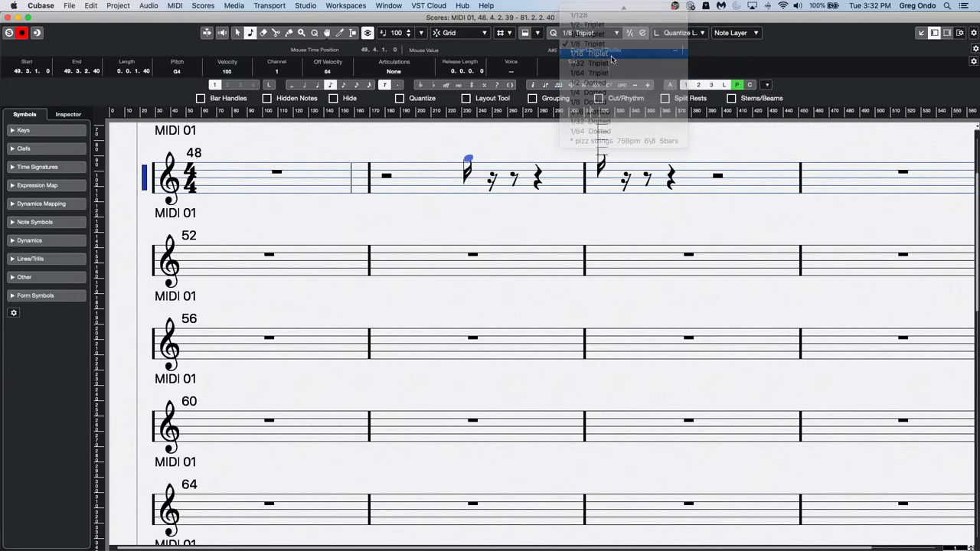
left_click(232, 157)
mouse_move(232, 159)
left_mouse_down()
mouse_move(278, 162)
mouse_move(246, 157)
left_mouse_up()
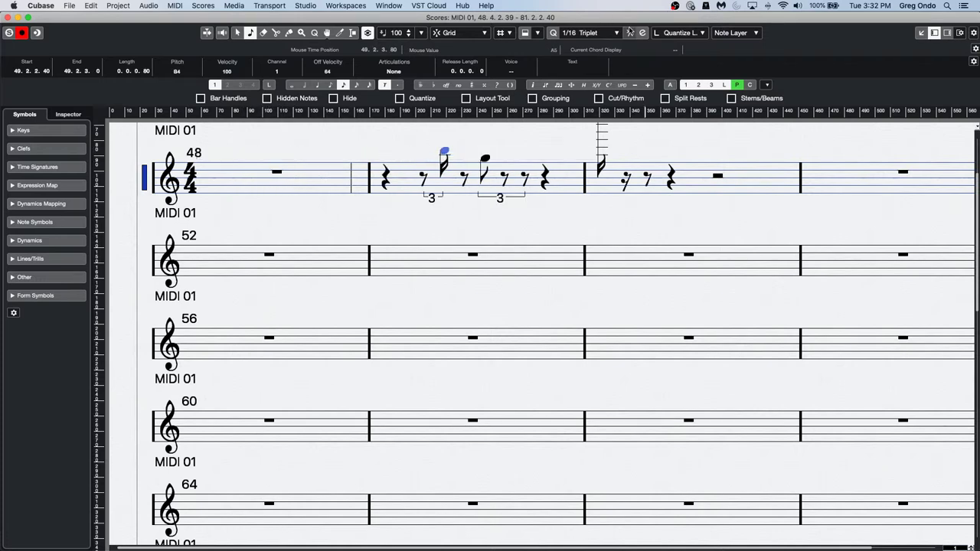
key("super+z")
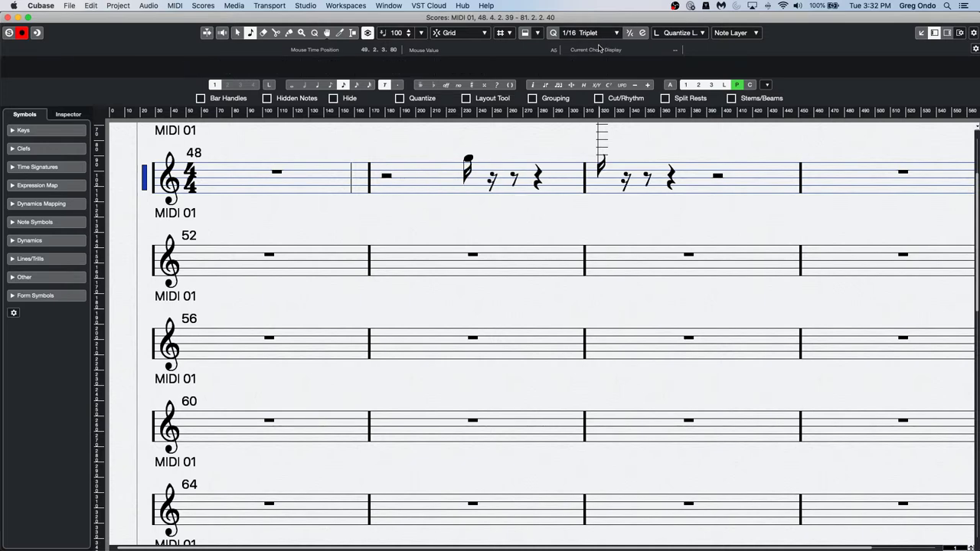
Set the quantize value to 1/4, insert a quarter note at the start of bar 49, and view the length quantize options
left_click(589, 32)
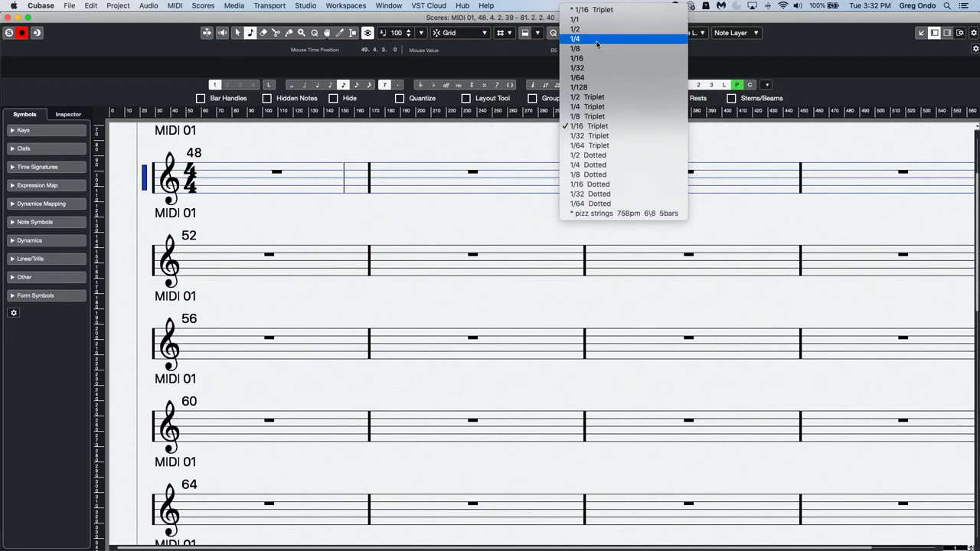
left_click(595, 37)
left_click_drag(205, 163, 390, 6)
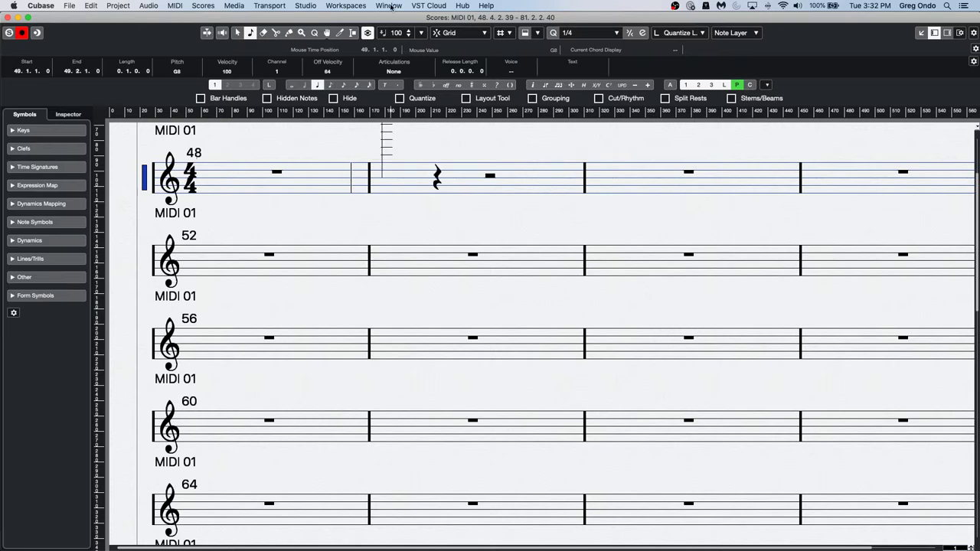
left_click(668, 33)
left_click(669, 33)
left_click(668, 32)
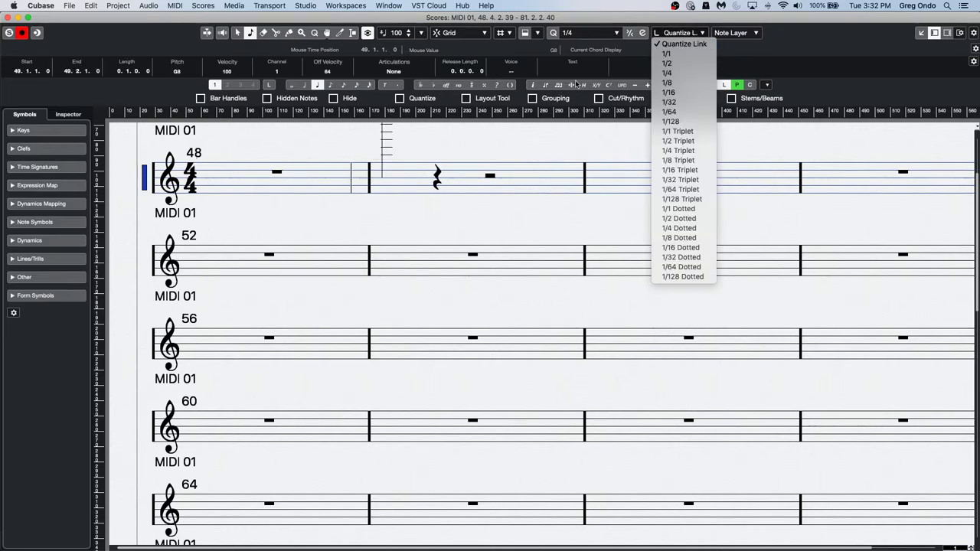
Delete the quarter note in bar 49 and enter the 1/8 triplet notes B3 and D4 on beat 2 of bar 48
left_click(581, 33)
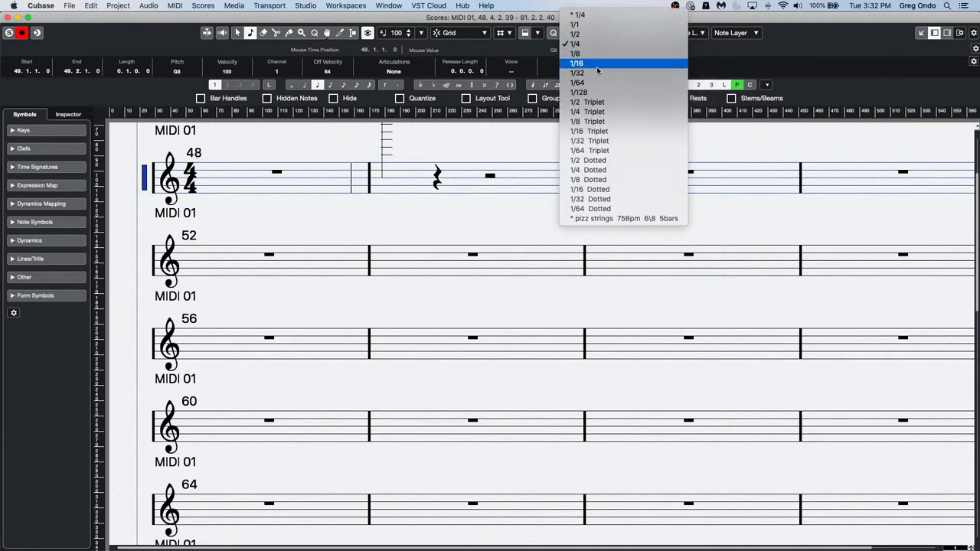
left_click(656, 122)
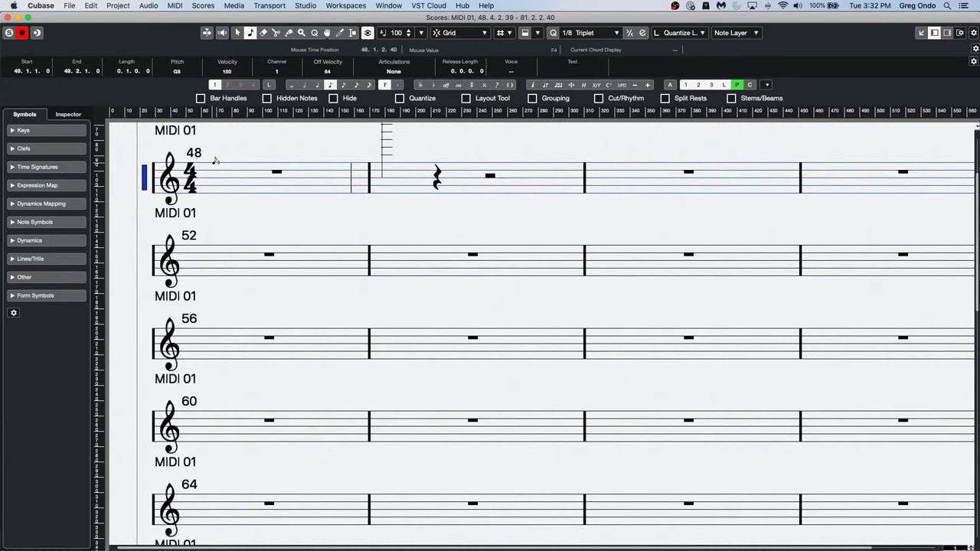
key("Delete")
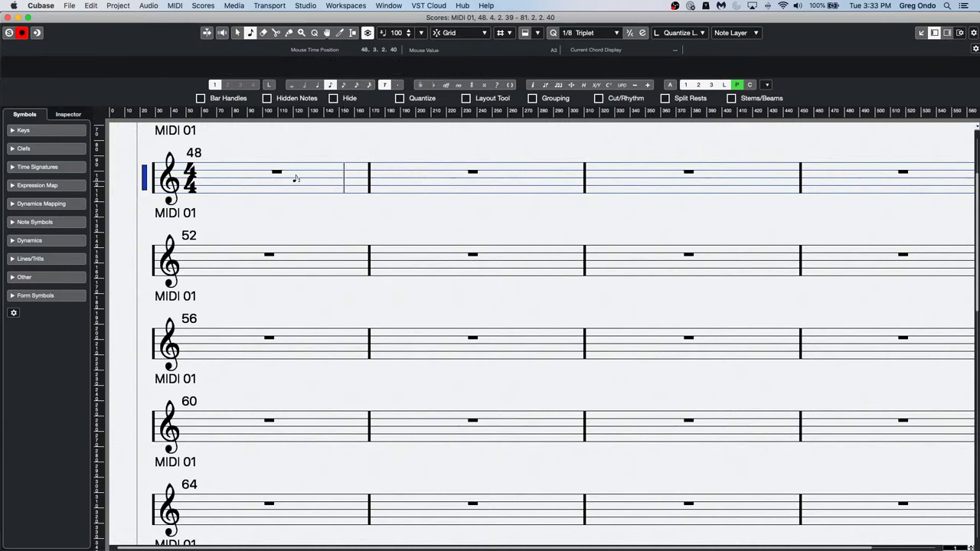
mouse_move(215, 157)
left_mouse_down()
mouse_move(245, 163)
mouse_move(245, 176)
mouse_move(285, 175)
left_mouse_up()
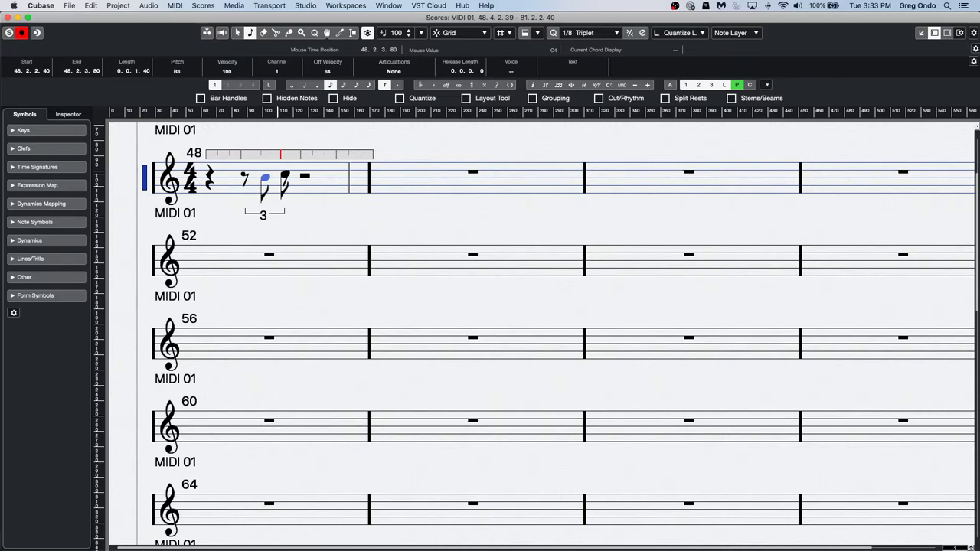
left_click_drag(284, 175, 280, 170)
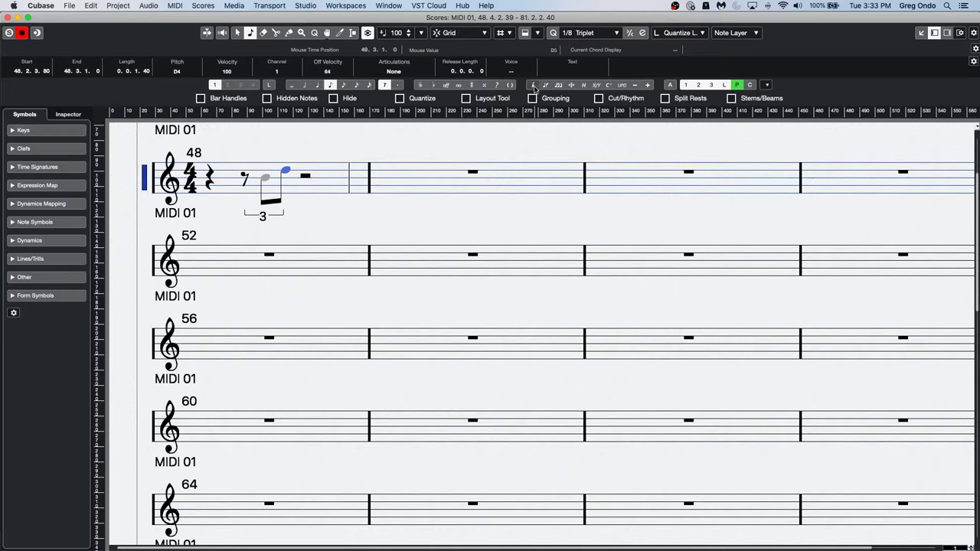
Set the quantize value to 1/8, insert an eighth note D4 at the end of bar 48, and deselect it with the selection tool
left_click(596, 33)
scroll(596, 46, "up", 5)
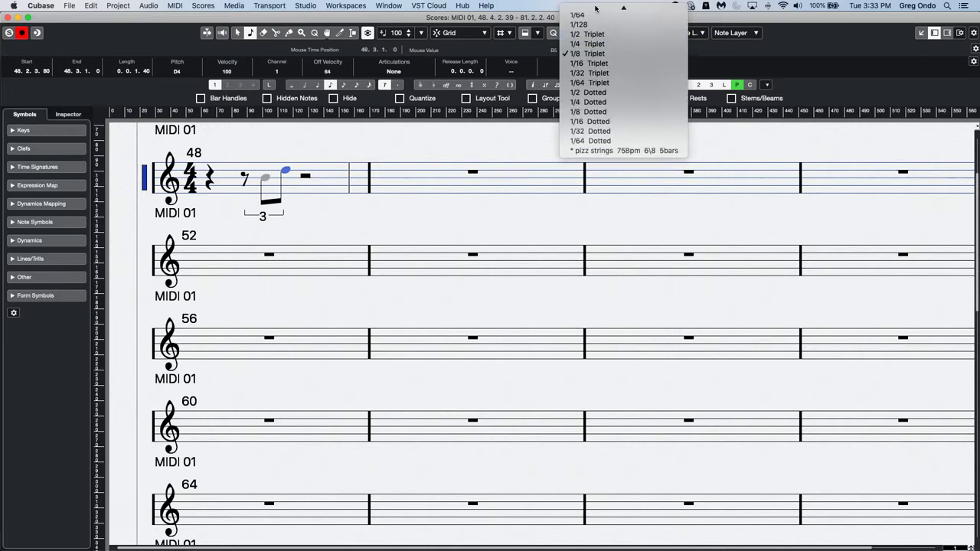
left_click(597, 49)
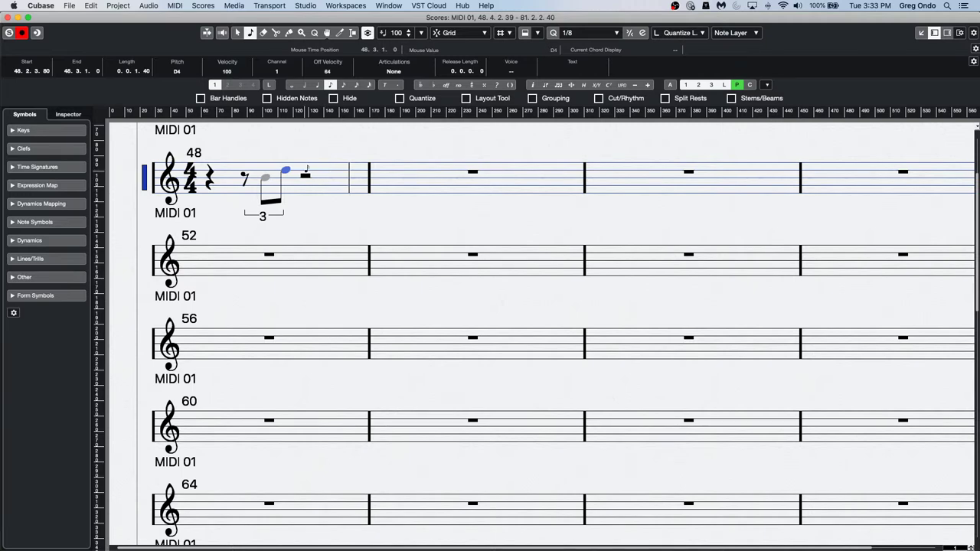
left_click(306, 173)
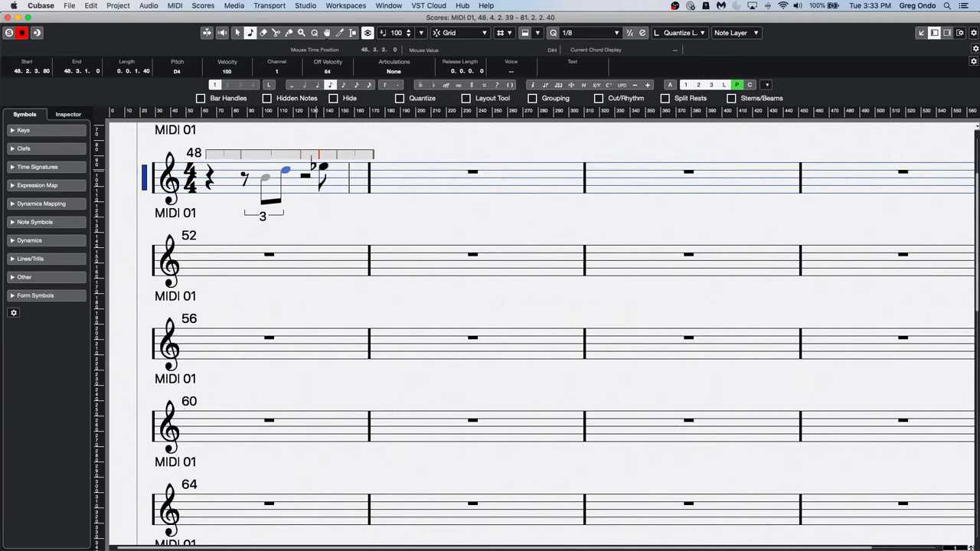
mouse_move(308, 173)
left_mouse_down()
mouse_move(358, 174)
mouse_move(333, 174)
mouse_move(358, 174)
mouse_move(342, 170)
mouse_move(359, 170)
mouse_move(352, 166)
left_mouse_up()
right_click(332, 220)
left_click(334, 222)
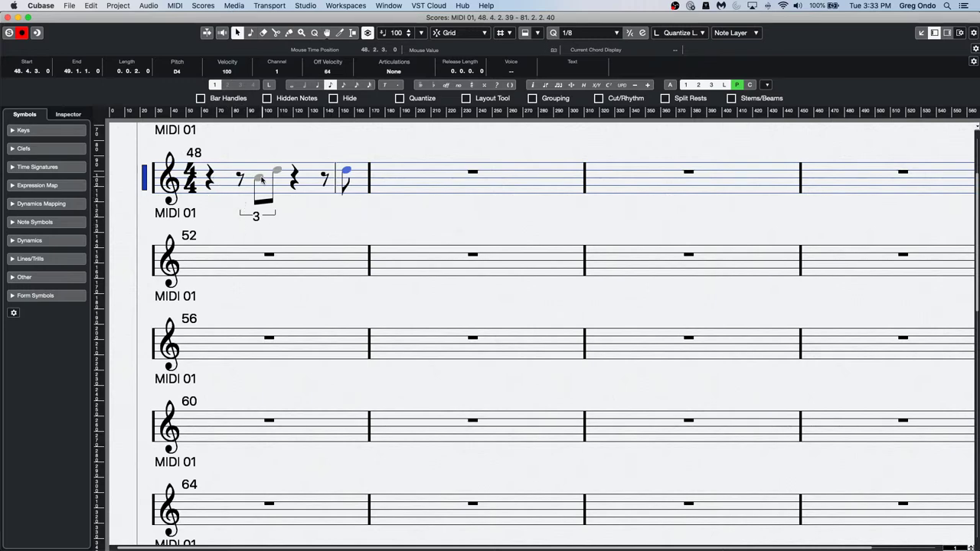
left_click(235, 204)
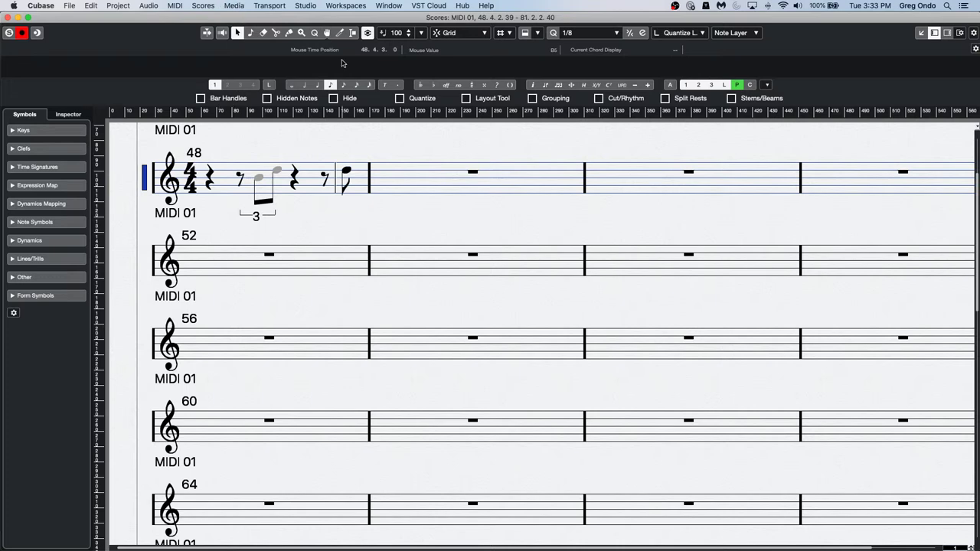
Set the quantize value to 1/4 Dotted, insert a dotted quarter note E4 on beat 4 of bar 49, and undo it
left_click(573, 33)
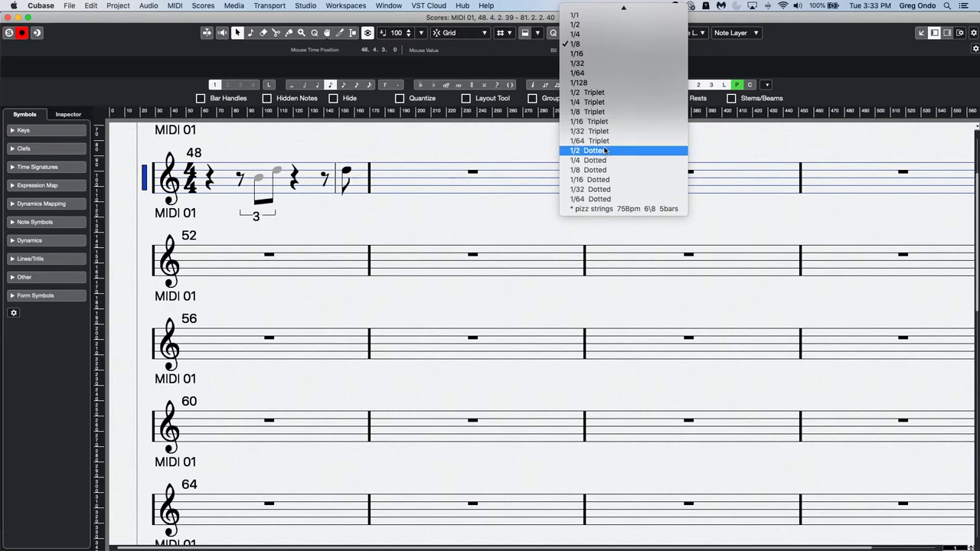
left_click(609, 160)
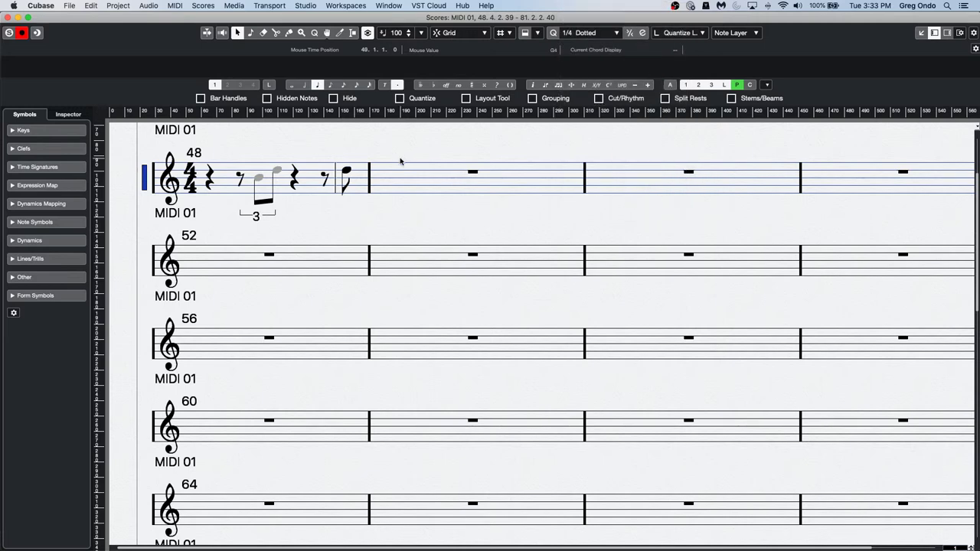
right_click(386, 164)
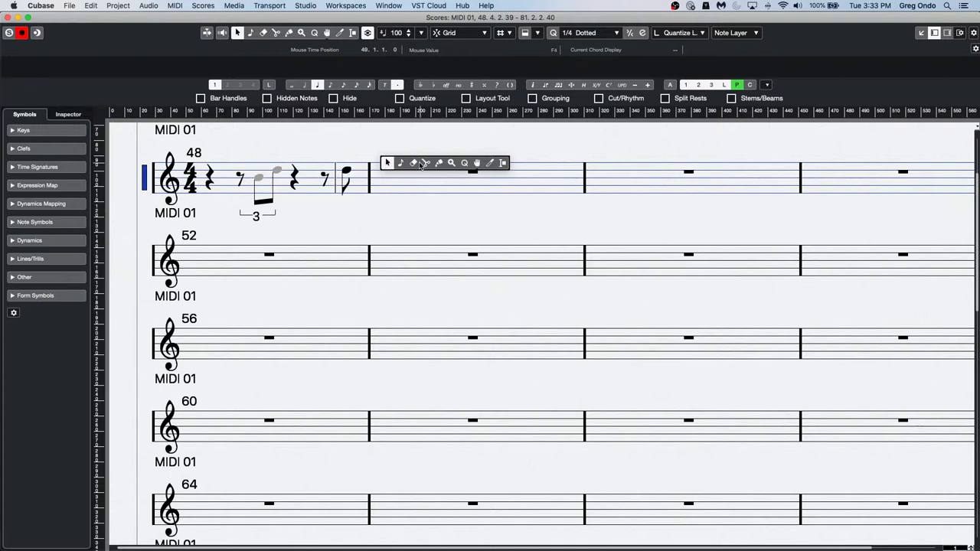
left_click(402, 163)
left_click(380, 161)
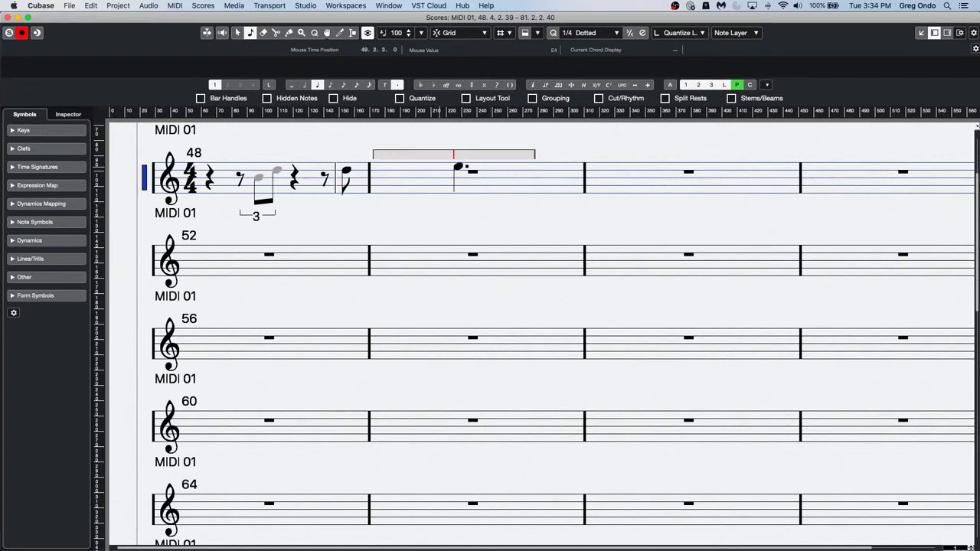
left_click(536, 165)
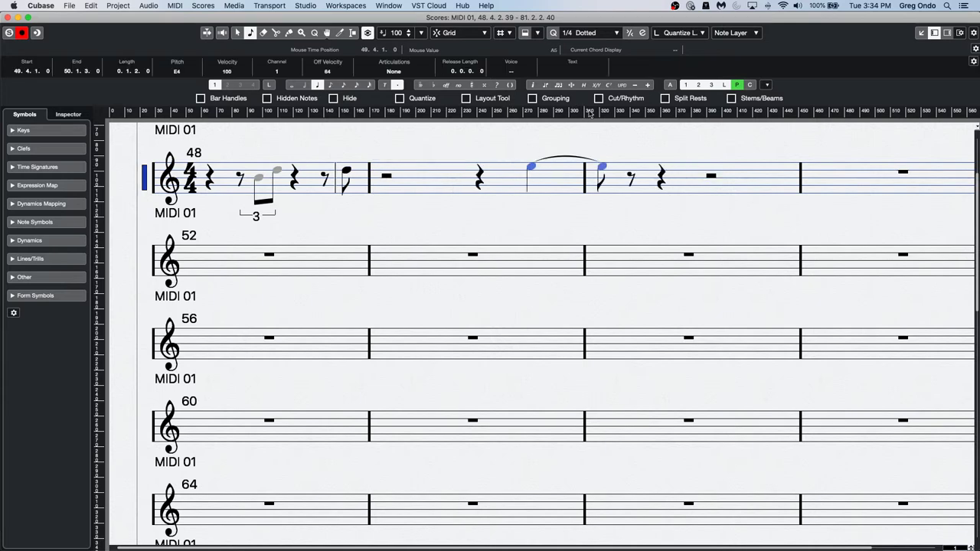
key("super+z")
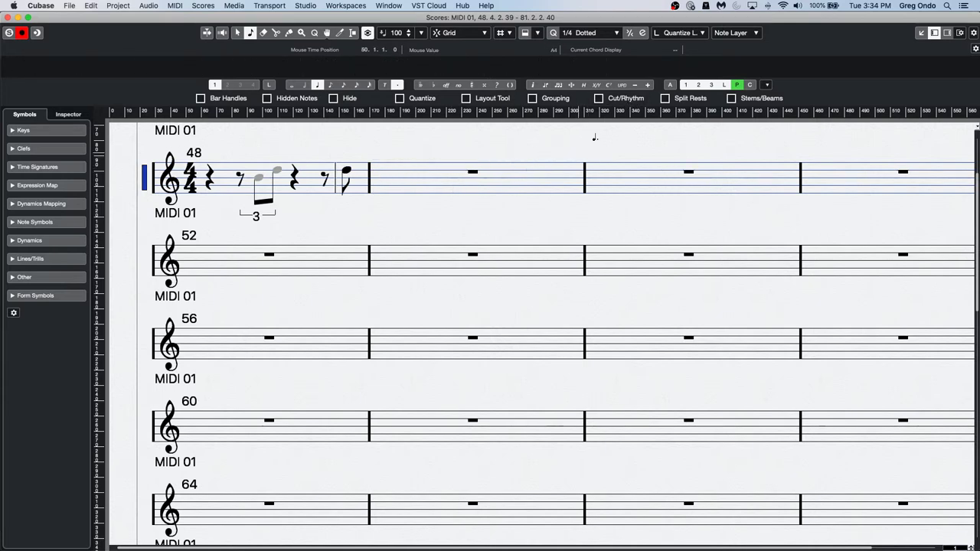
Set the quantize value to 1/8 Triplet and insert a triplet note at the start of bar 50
left_click(591, 33)
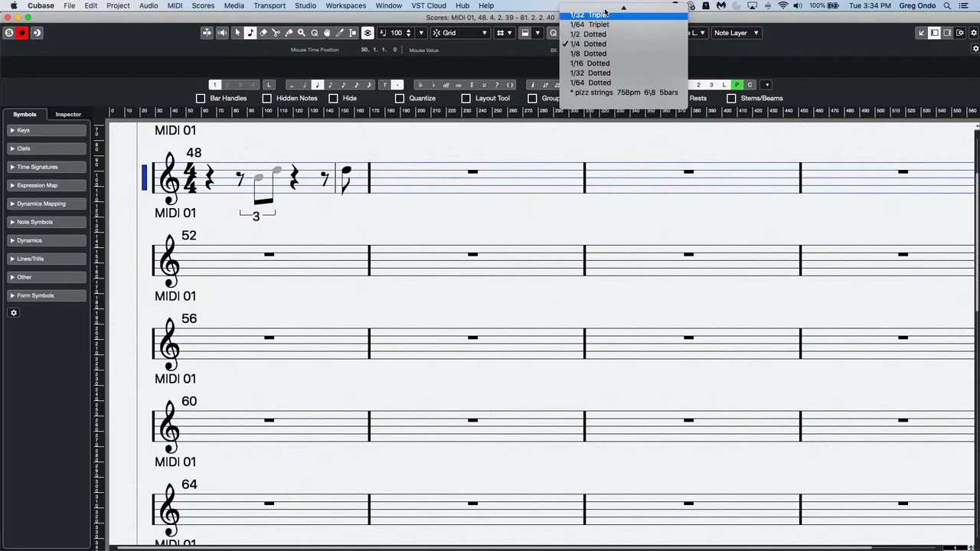
left_click(616, 72)
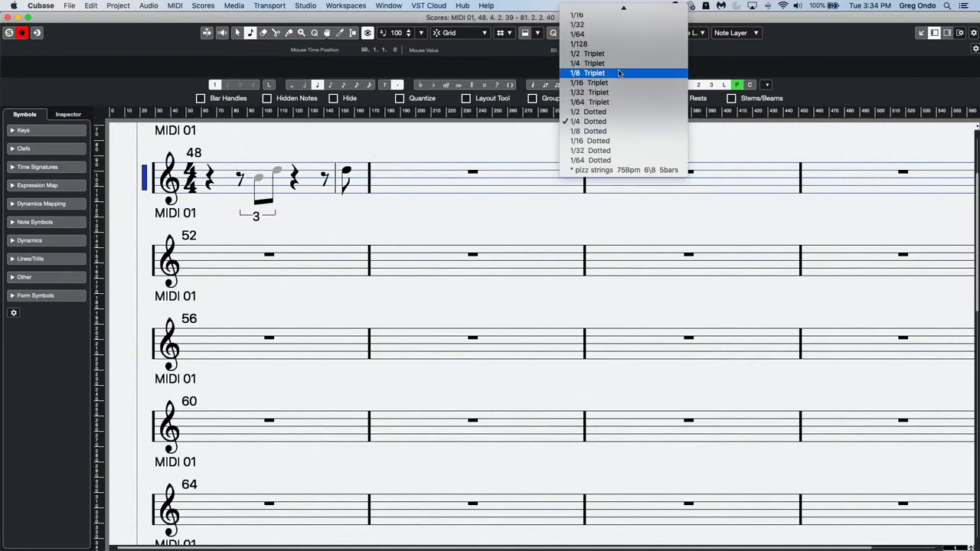
left_click_drag(380, 164, 598, 157)
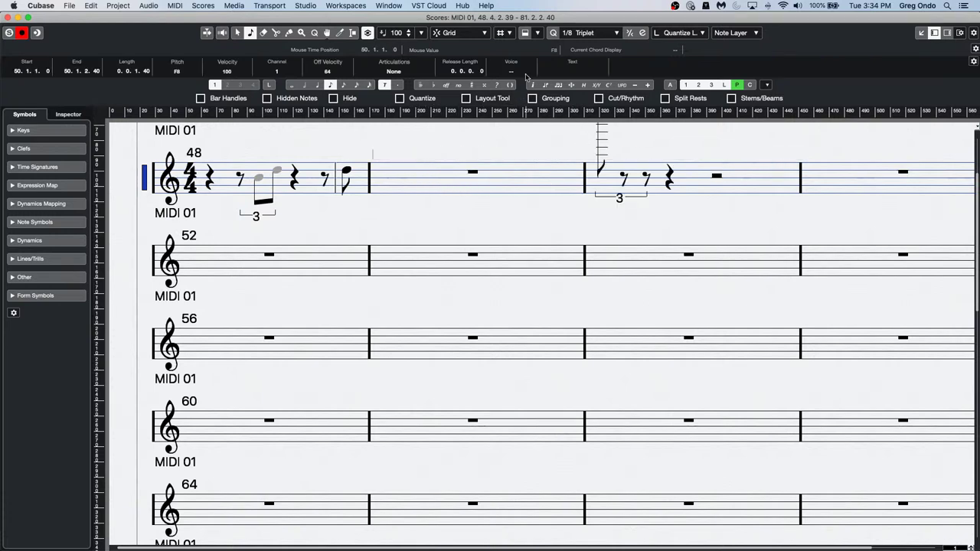
Set the quantize value to 1/8, delete the triplet note in bar 50, and try an eighth note G3 in bar 49 before removing it
left_click(599, 33)
scroll(600, 33, "up", 5)
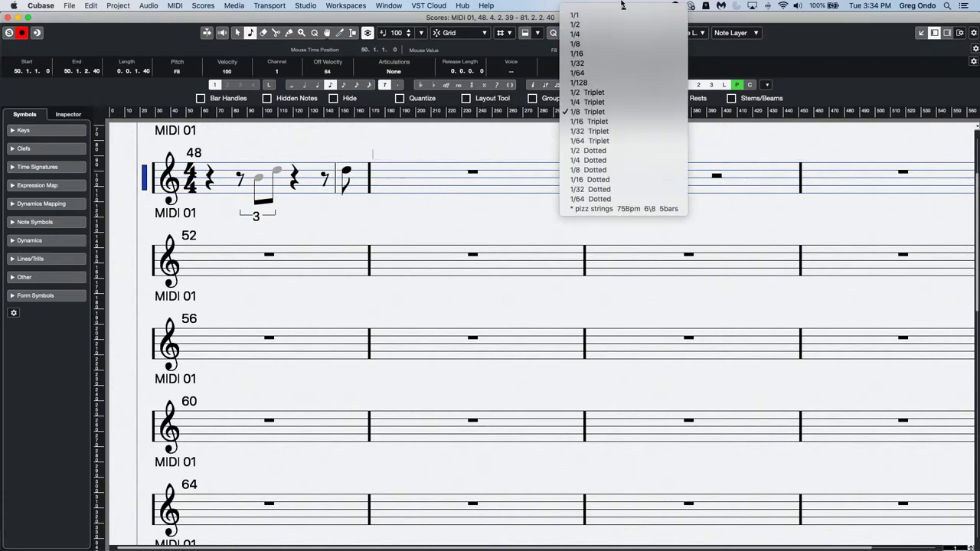
left_click(600, 44)
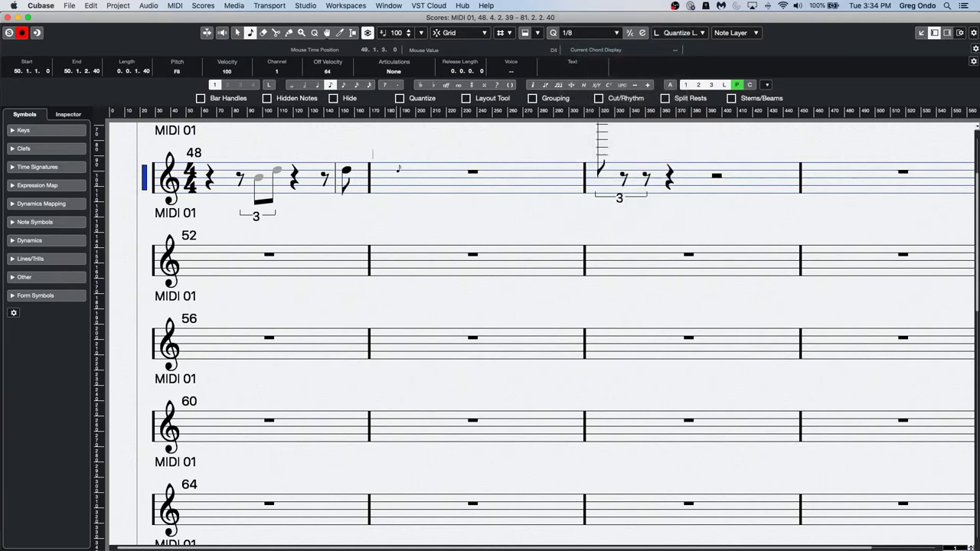
key("Delete")
mouse_move(383, 179)
left_mouse_down()
mouse_move(512, 182)
mouse_move(386, 182)
left_mouse_up()
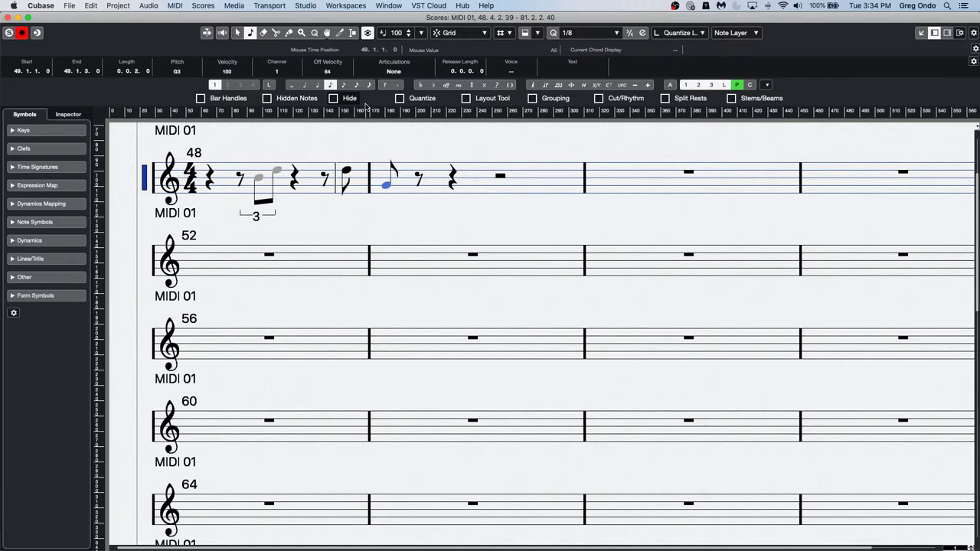
key("Delete")
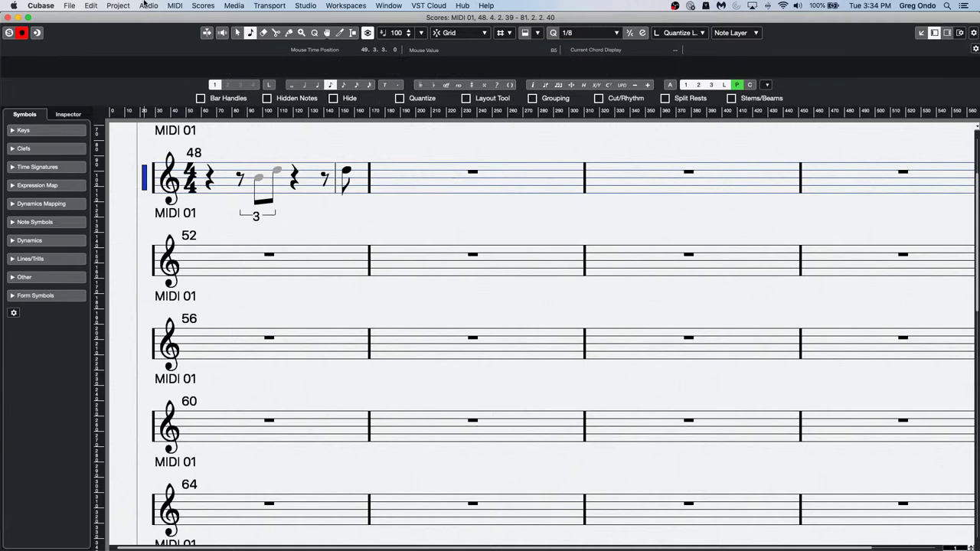
left_click(116, 5)
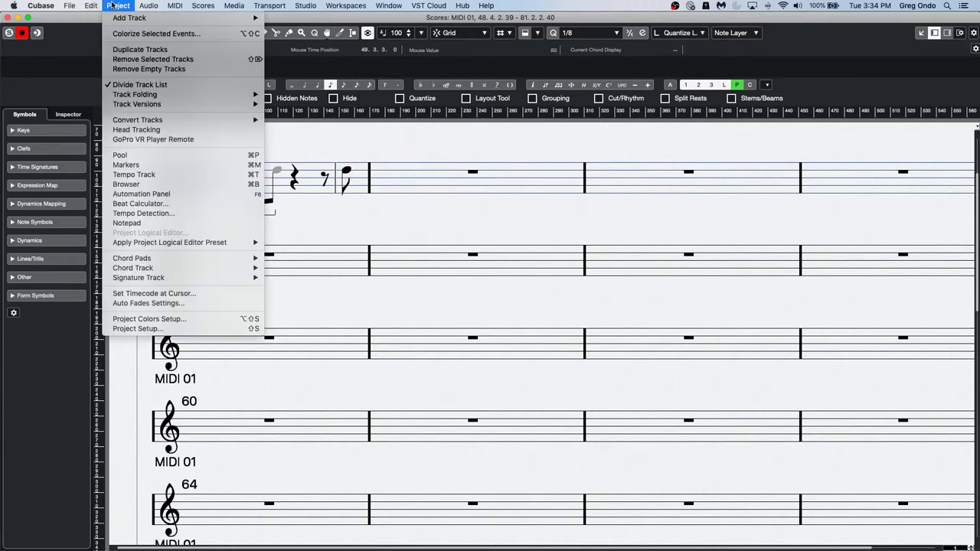
left_click(528, 287)
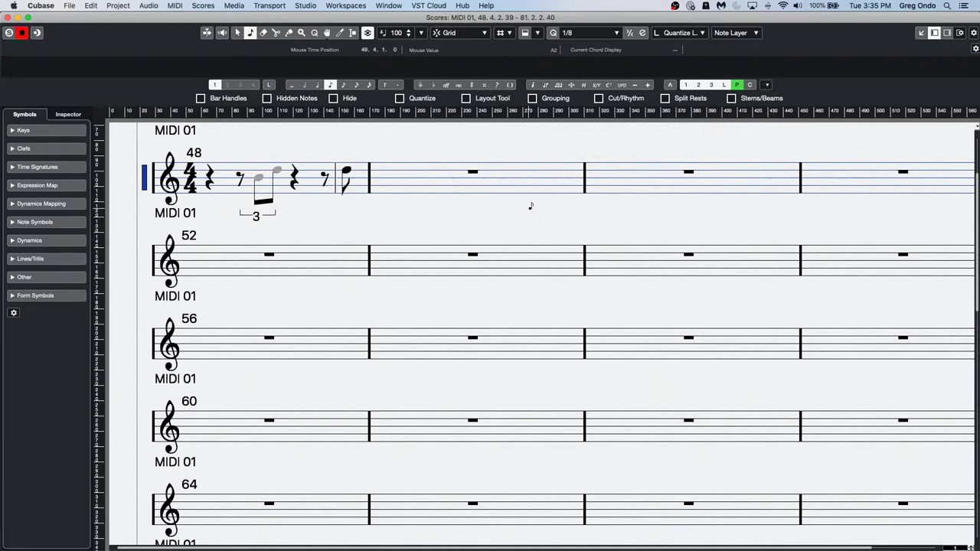
Close the Score Editor and select the Sub Kik track in the project
left_click(9, 17)
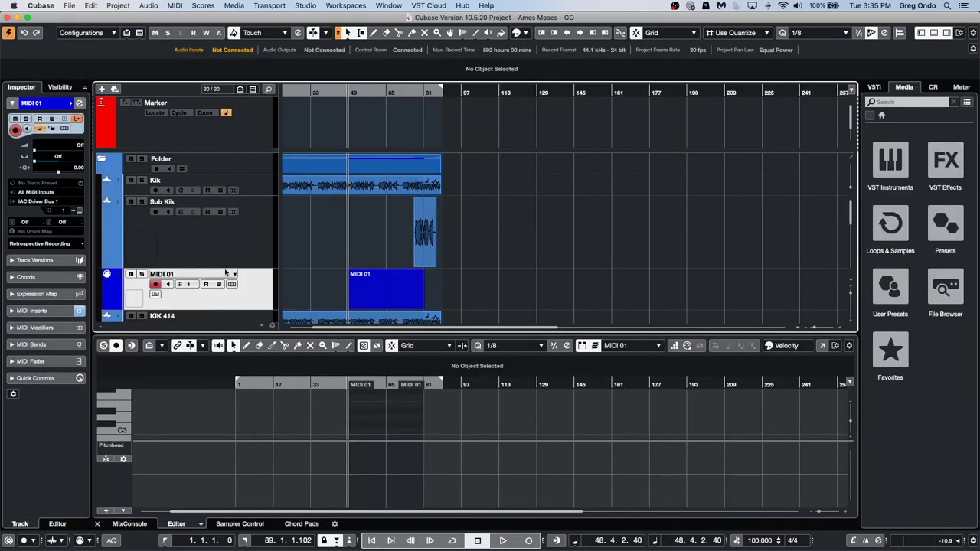
left_click(213, 253)
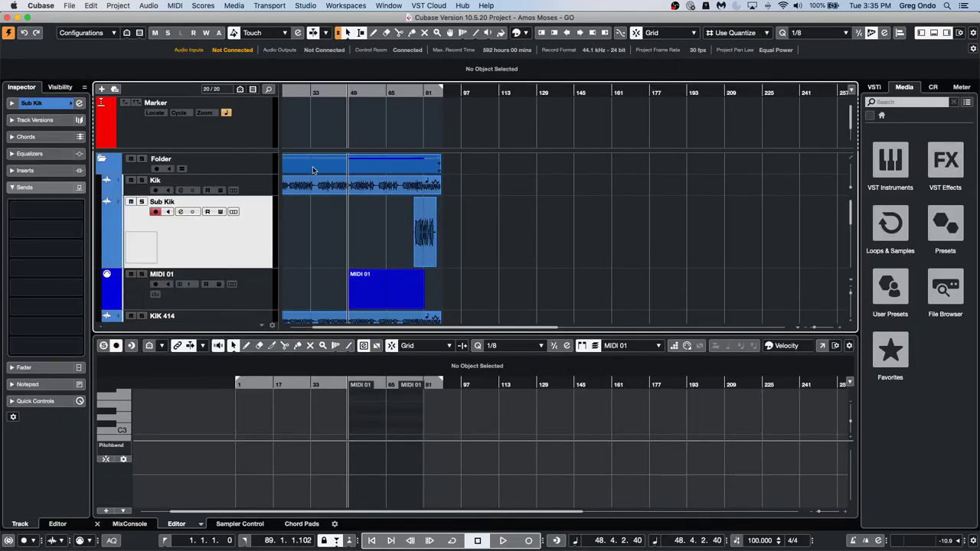
Select the Kik track, inspect its Track Versions section and collapse that section again
left_click(259, 190)
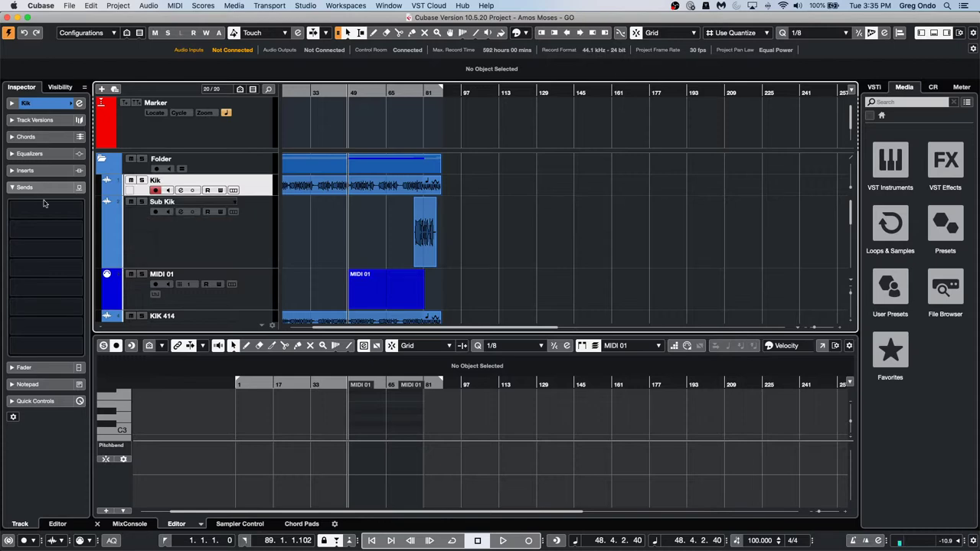
left_click(34, 120)
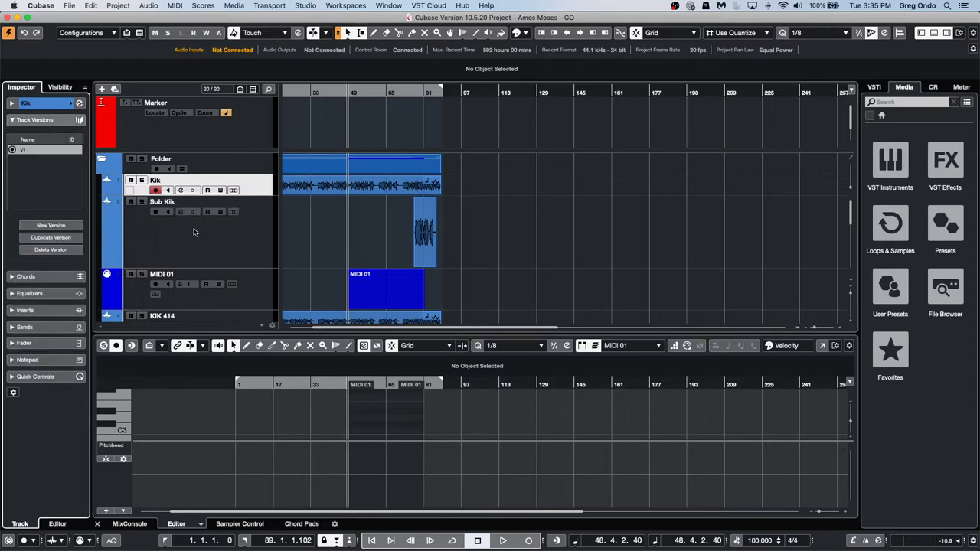
left_click(245, 185)
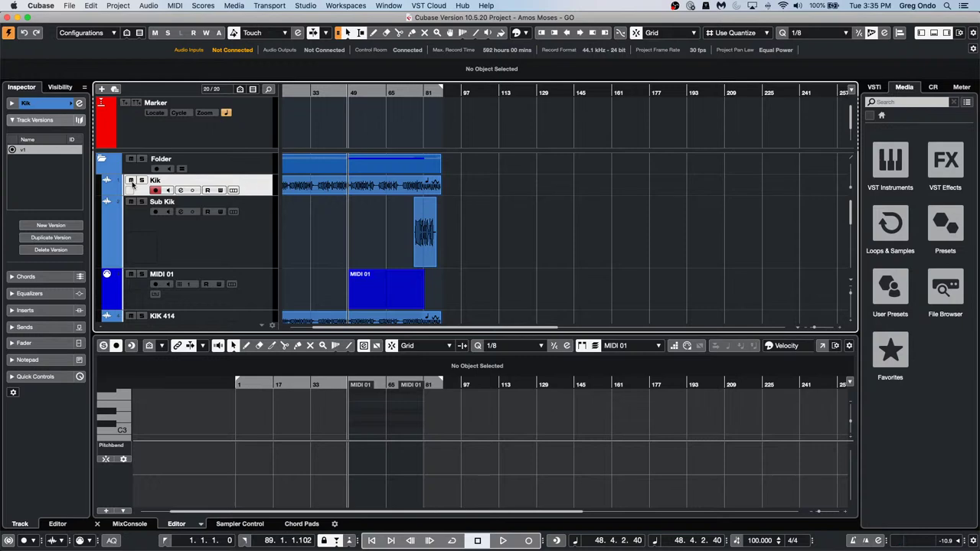
left_click(53, 142)
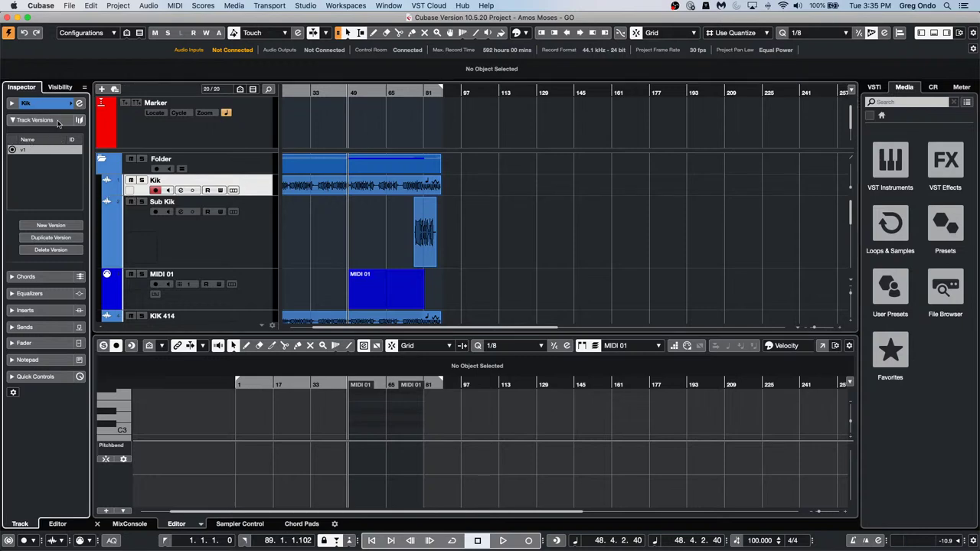
left_click(38, 121)
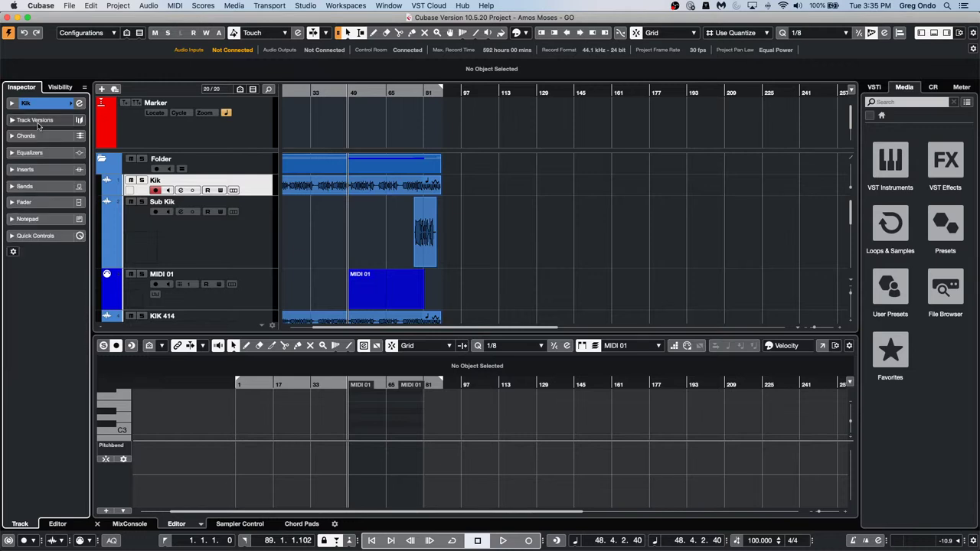
Insert the Squasher dynamics effect in the Kik track's first insert slot
left_click(46, 170)
left_click(59, 191)
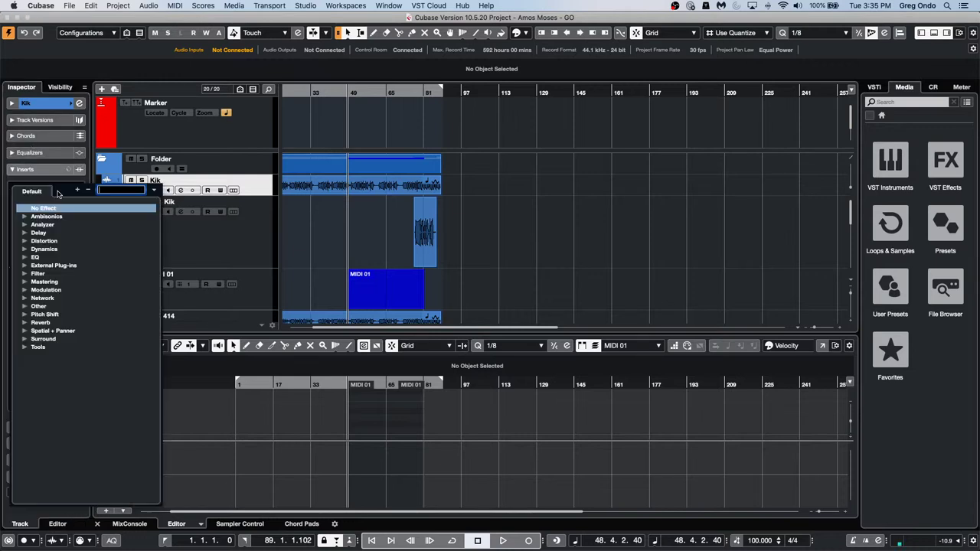
left_click(24, 250)
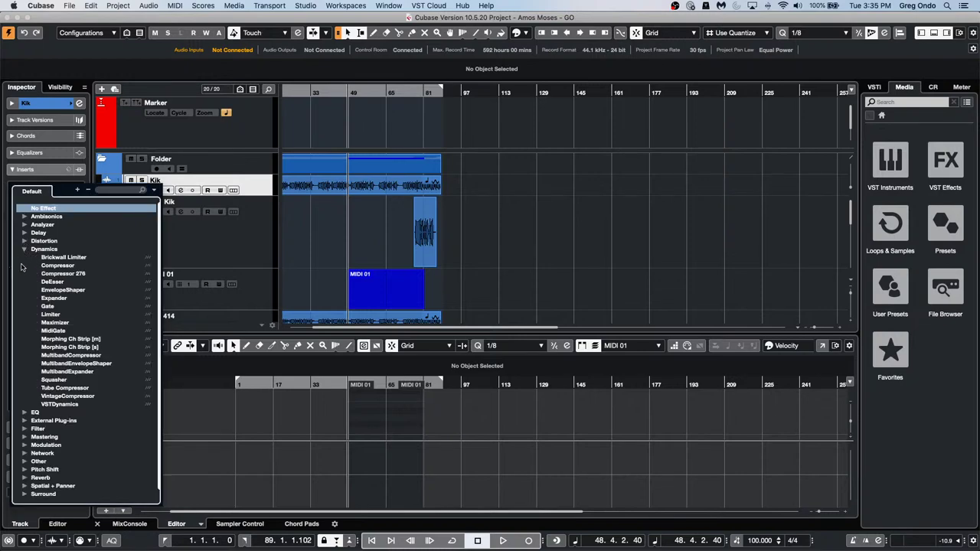
left_click(59, 382)
Load the Kick Drum 01 preset in Squasher and reposition its window so the track list is uncovered
left_click(243, 108)
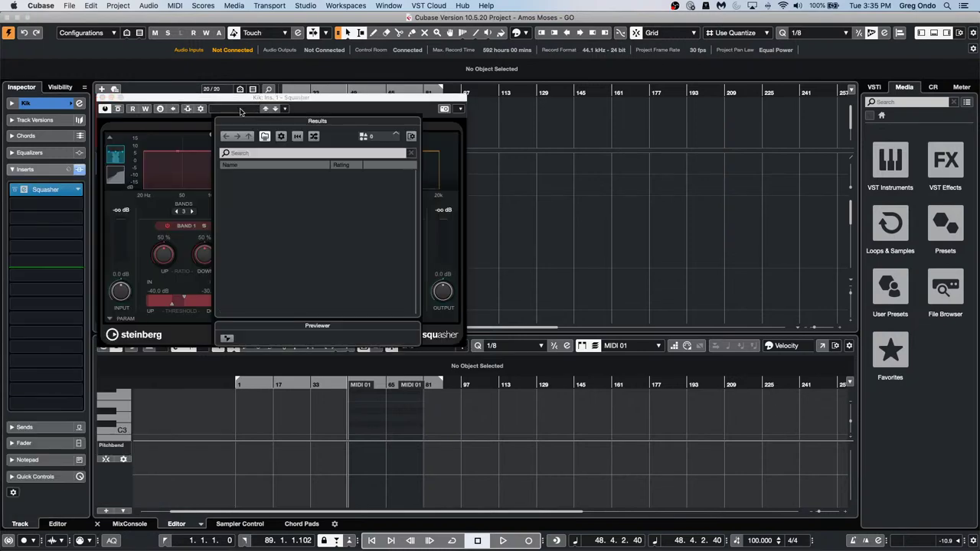
left_click(252, 215)
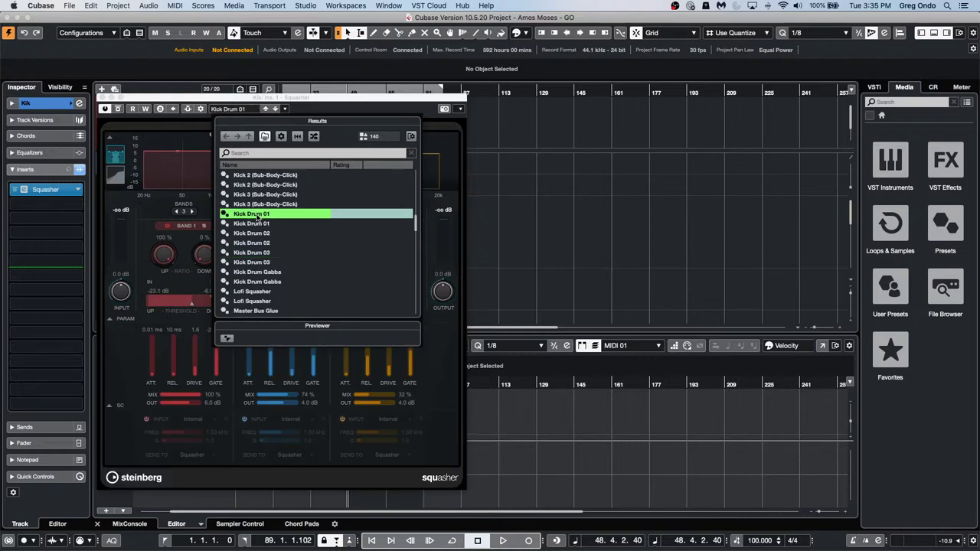
left_click(633, 263)
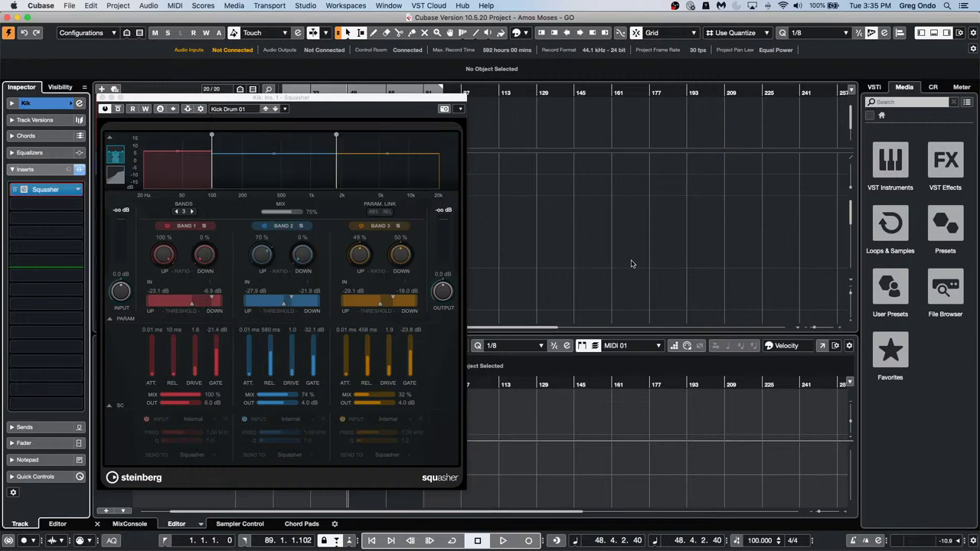
left_click_drag(224, 97, 609, 78)
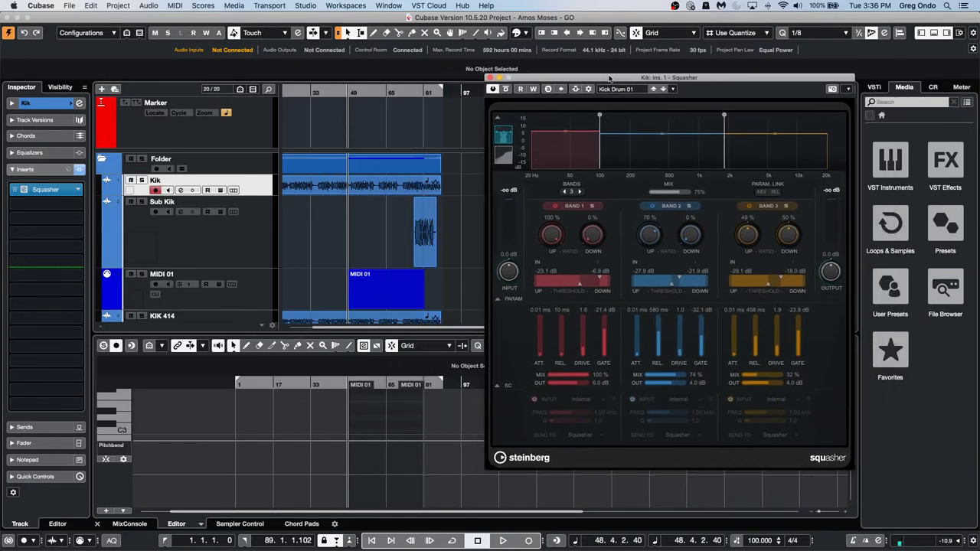
Show the automation track for Squasher's RatioUp1 parameter under the Kik track and enlarge its height
right_click(553, 236)
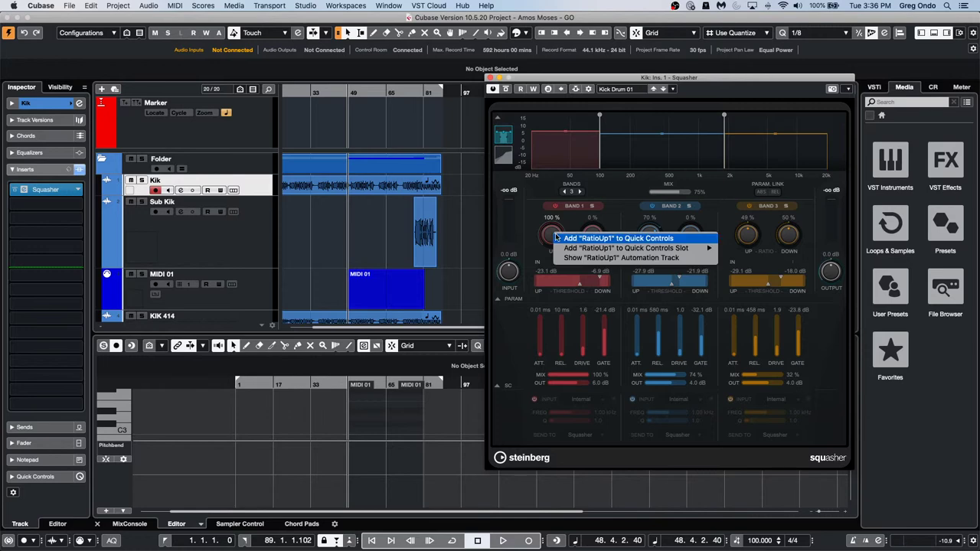
left_click(653, 260)
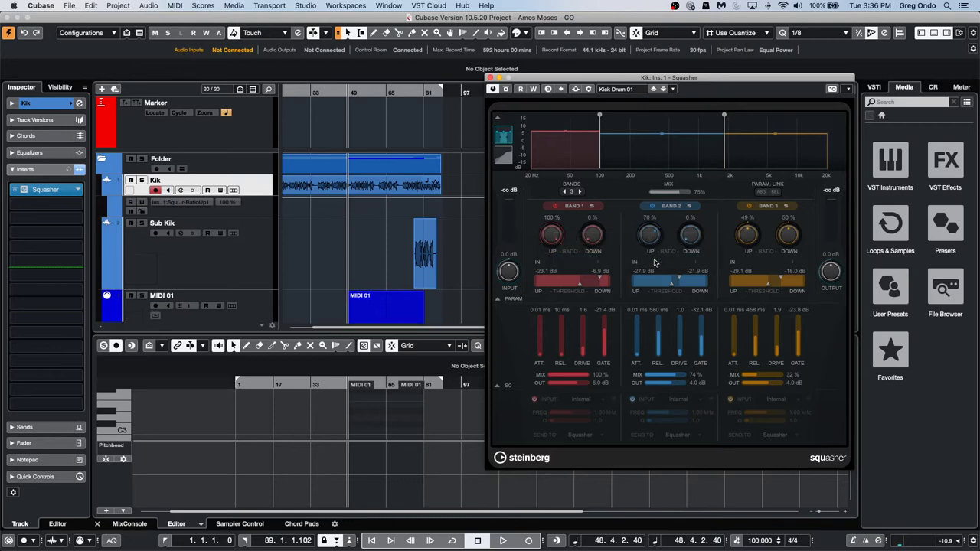
left_click_drag(210, 220, 211, 265)
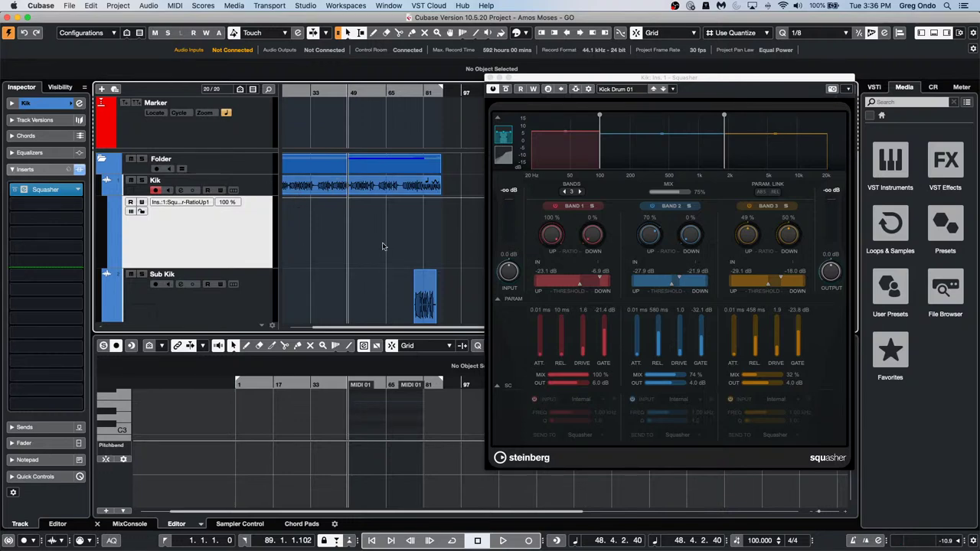
Show automation tracks for Squasher's RatioDown1 and Mix1 parameters
right_click(603, 235)
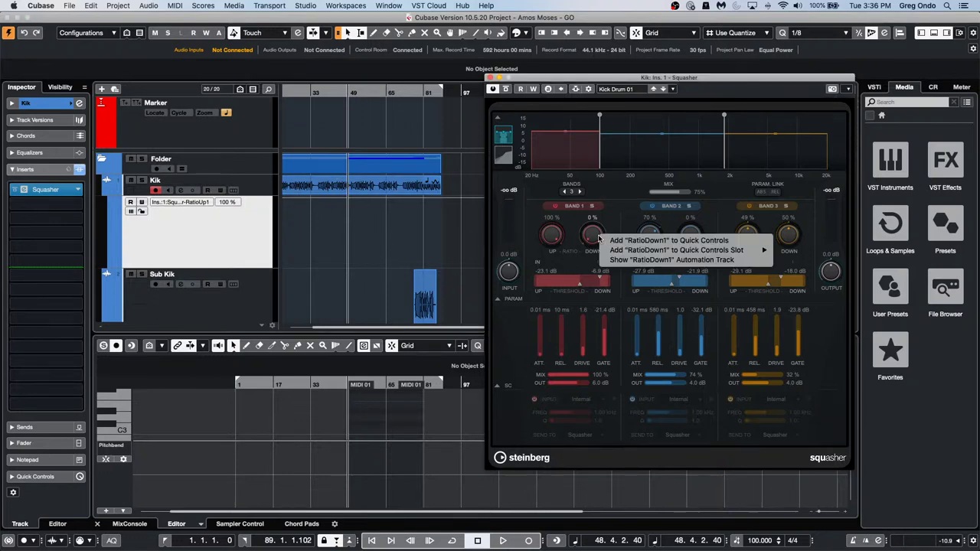
left_click(712, 261)
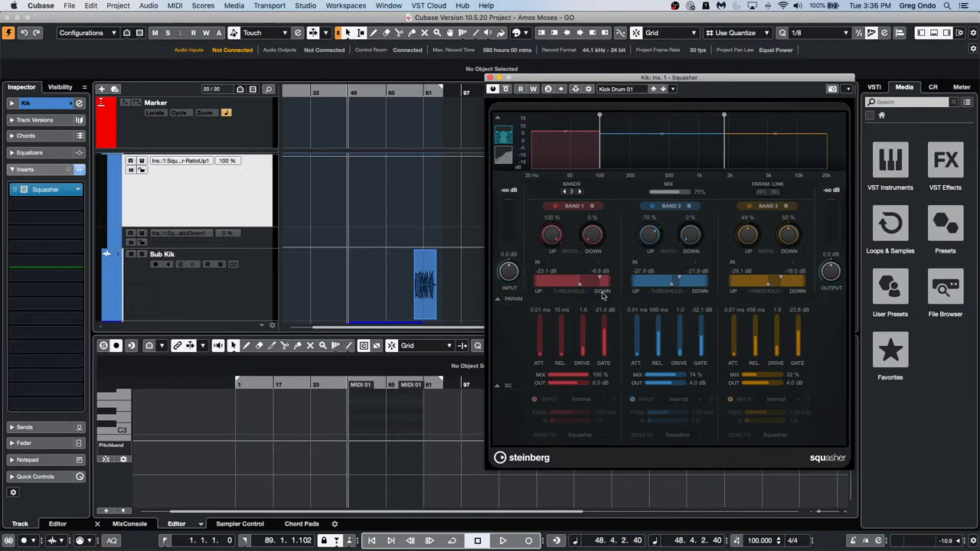
right_click(578, 376)
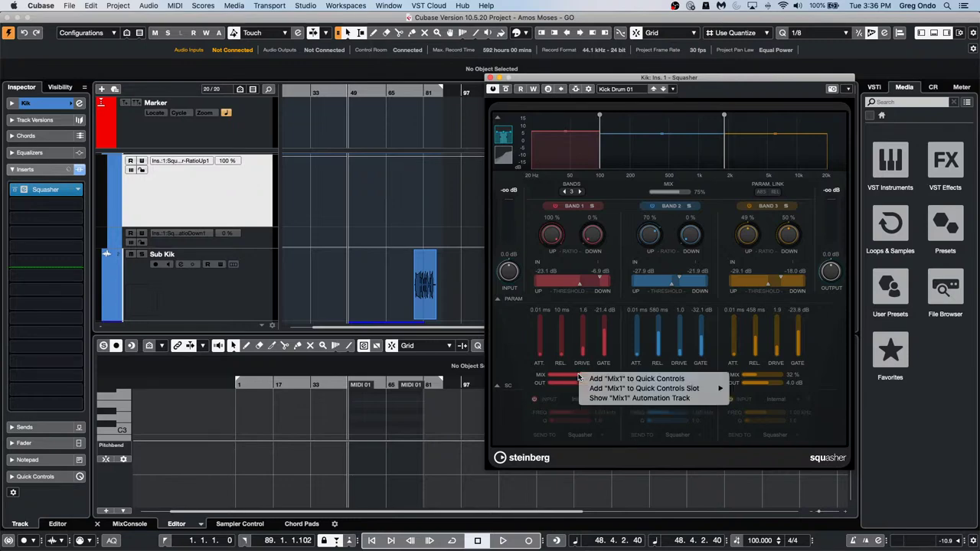
left_click(652, 399)
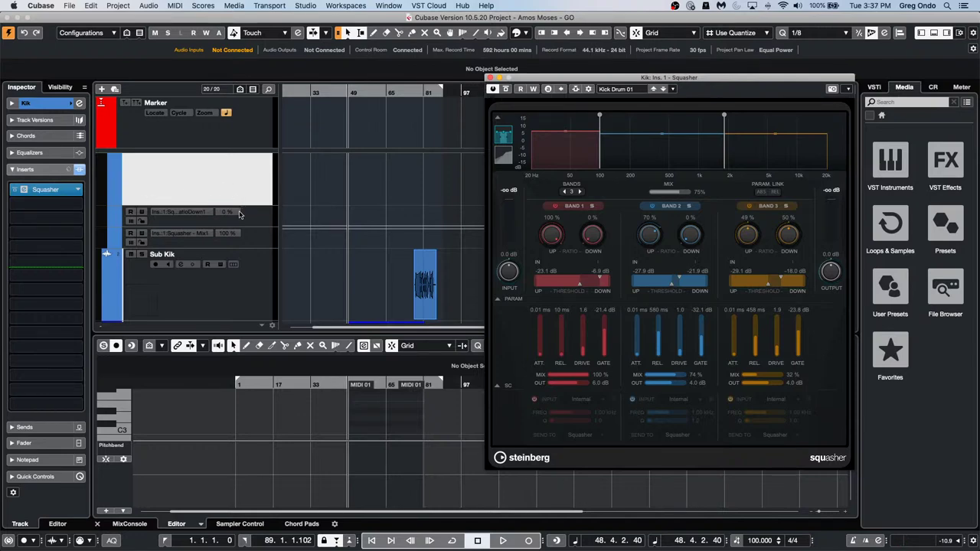
Select the MIDI 01 track, open its Local Input Transformer and move the window clear of the Squasher window
scroll(238, 245, "down", 5)
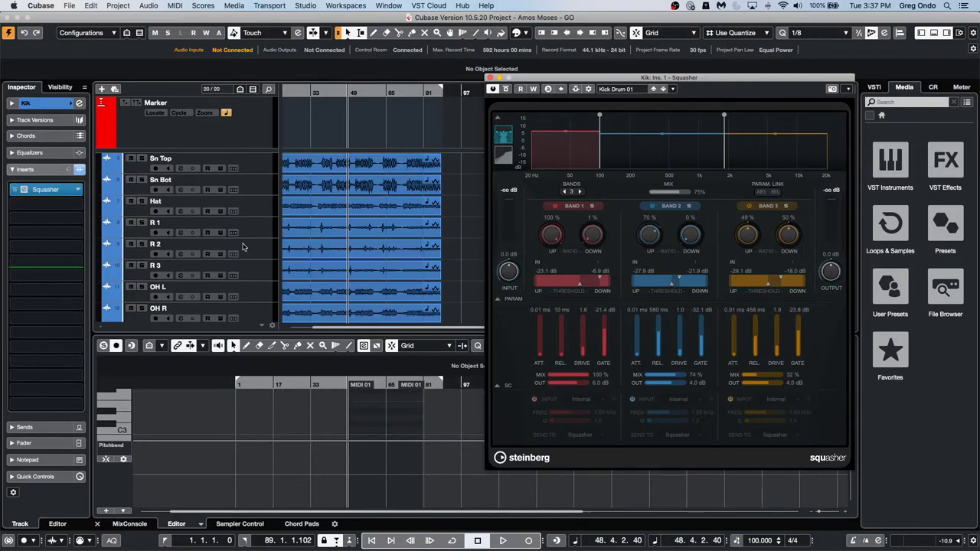
scroll(243, 246, "up", 2)
left_click(241, 246)
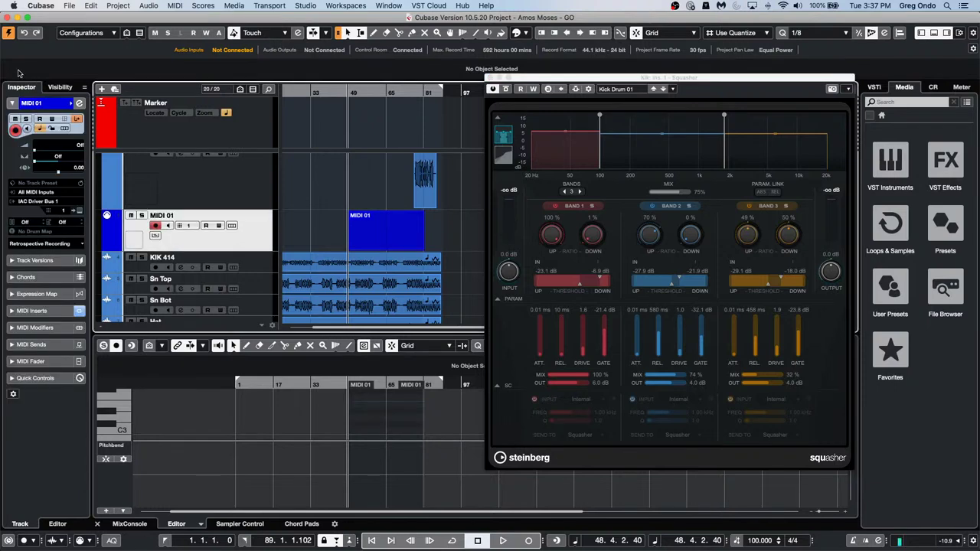
left_click(76, 121)
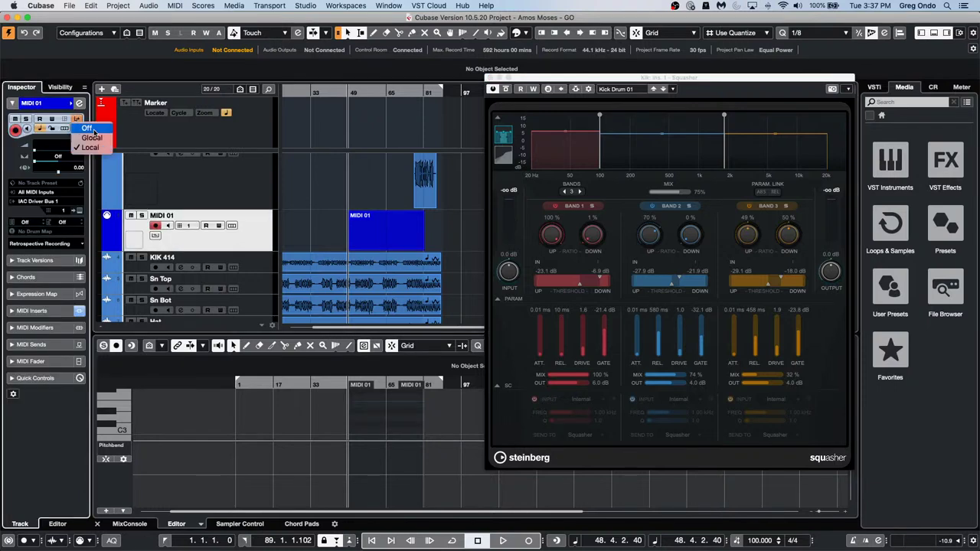
left_click(90, 147)
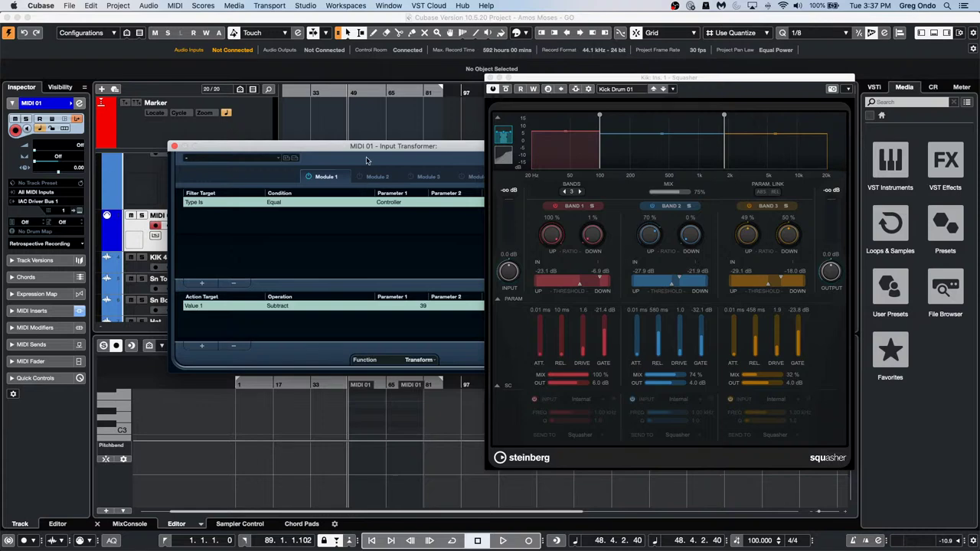
left_click_drag(354, 150, 220, 123)
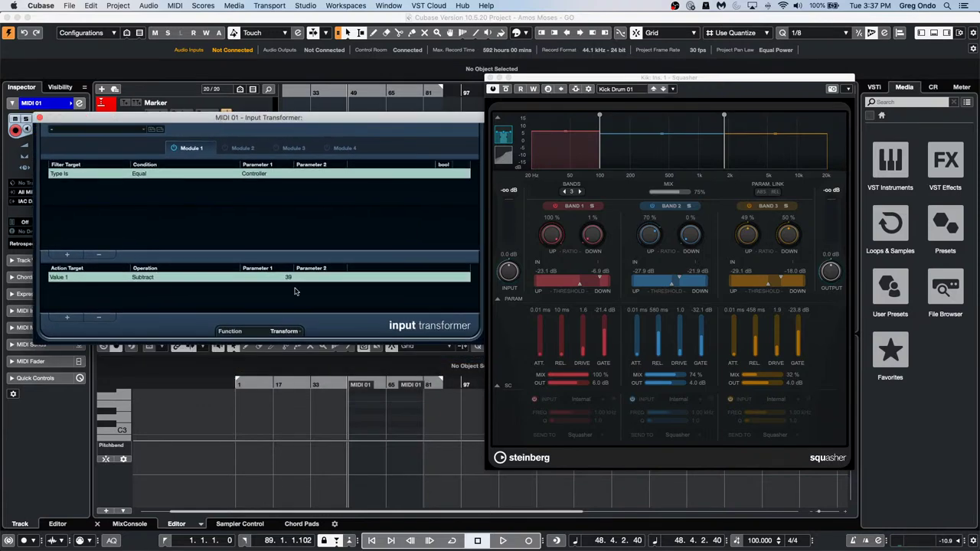
Look through the Input Transformer's preset categories and delete the existing action and filter lines from Module 1
left_click(108, 130)
mouse_move(111, 131)
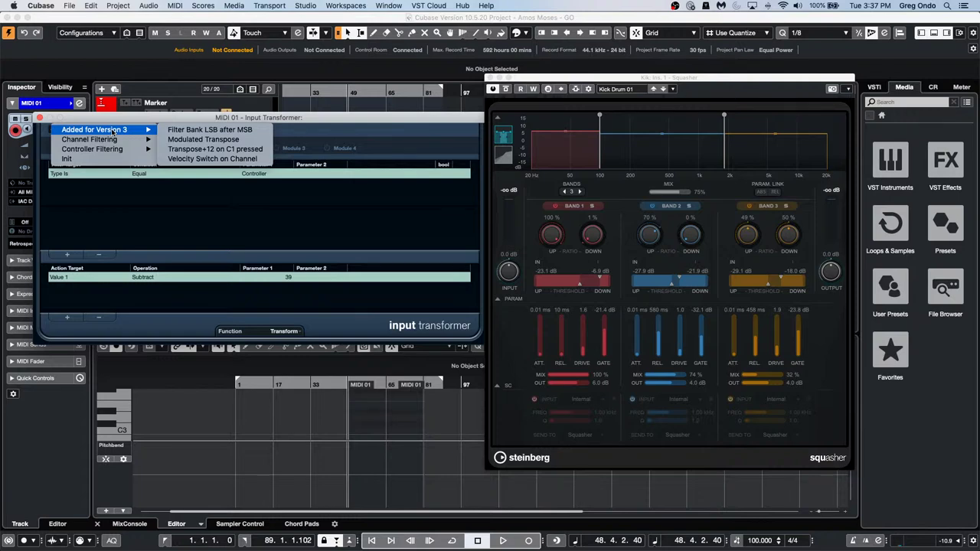
mouse_move(107, 152)
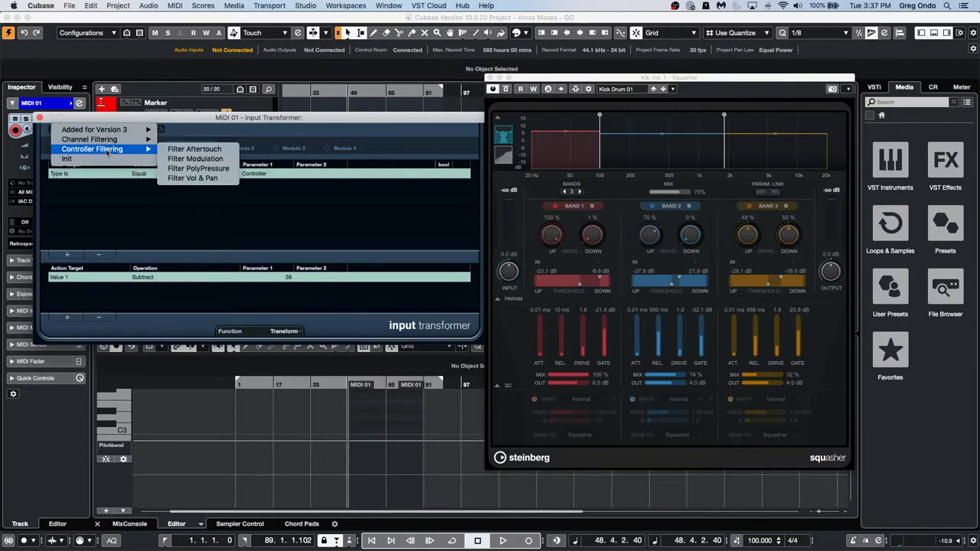
left_click(274, 213)
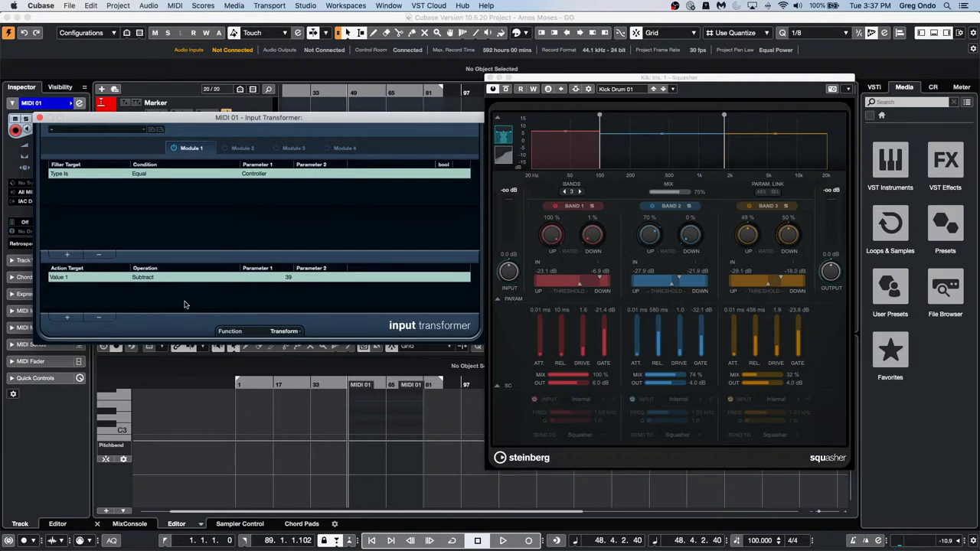
left_click(97, 318)
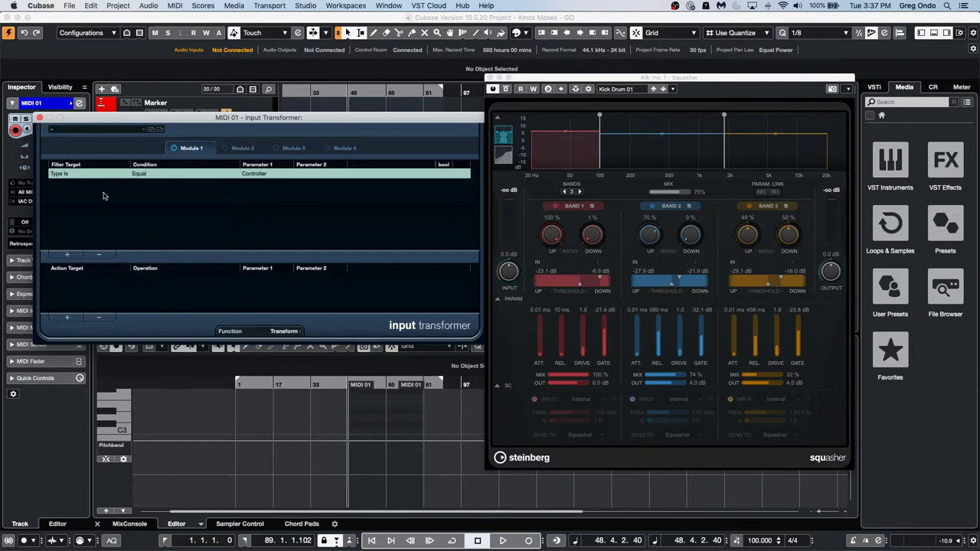
left_click(98, 254)
left_click(287, 331)
left_click(287, 332)
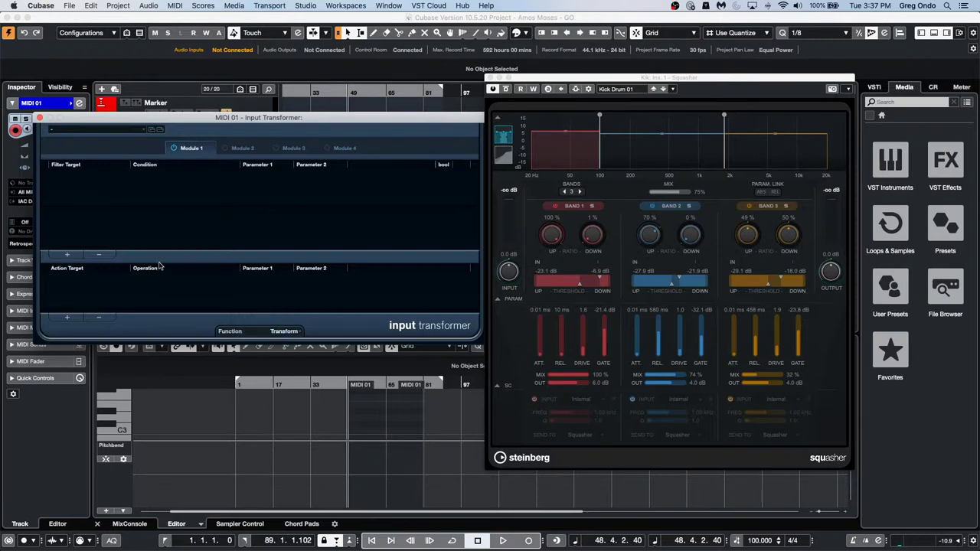
Add a filter line to Module 1 and set its filter target to Value 2
left_click(67, 255)
left_click(71, 173)
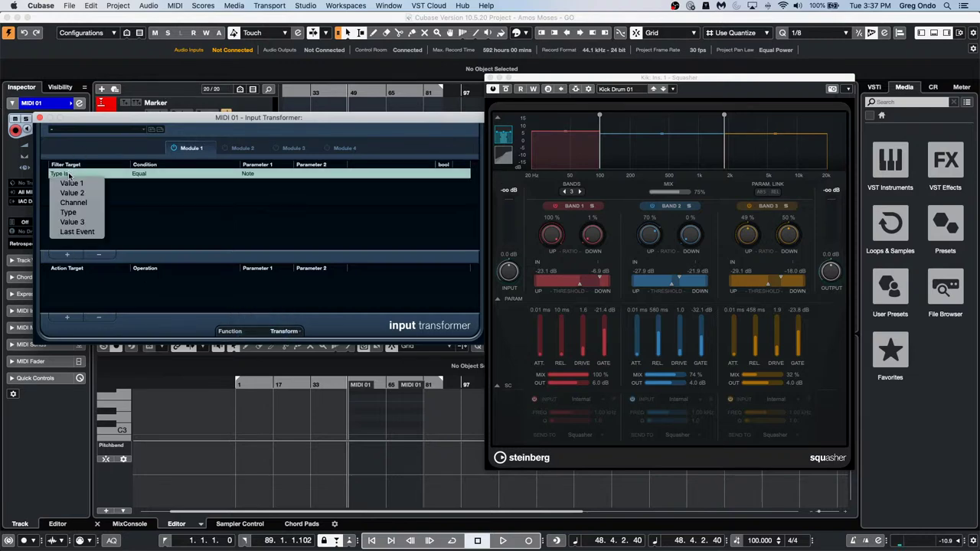
left_click(85, 195)
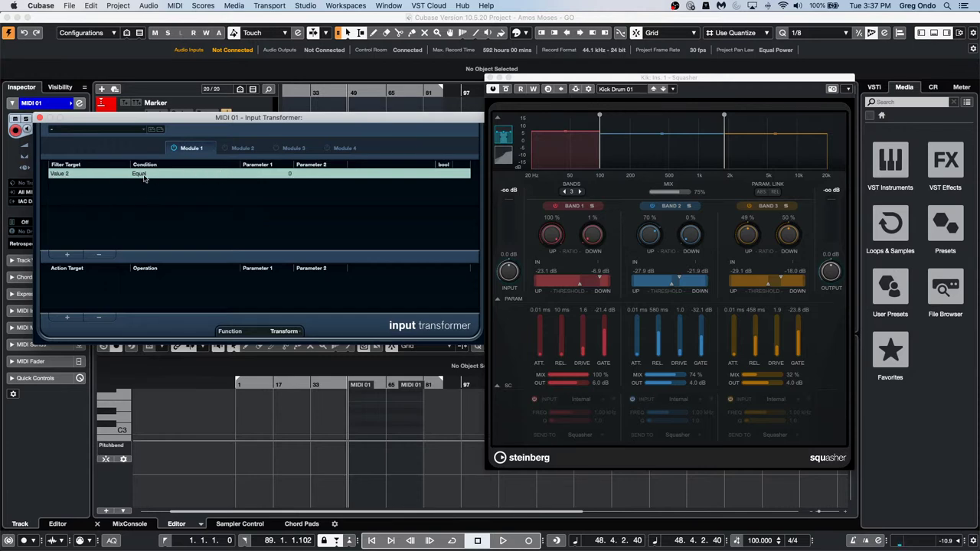
Add an action line with Type as its target and Controller as Parameter 1
left_click(68, 318)
left_click(68, 277)
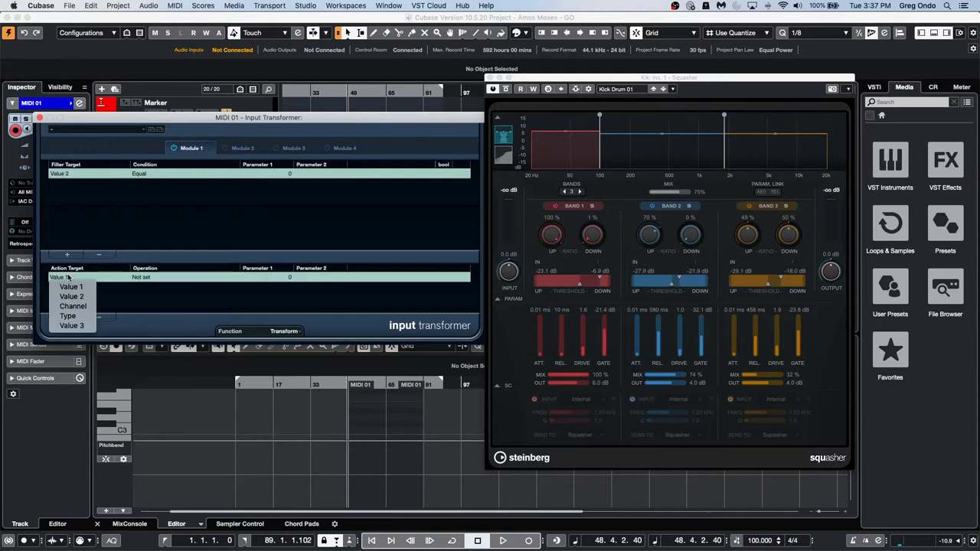
left_click(71, 316)
left_click(276, 277)
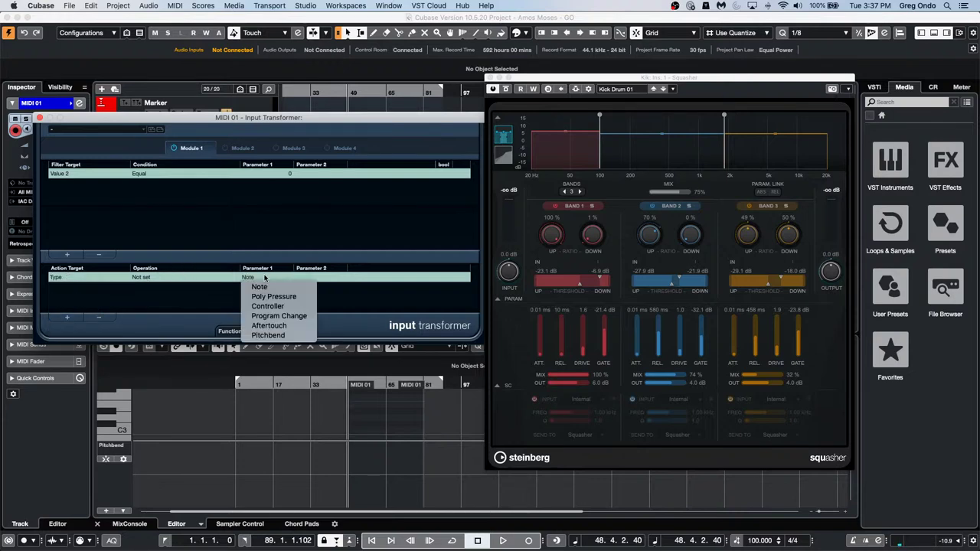
left_click(282, 307)
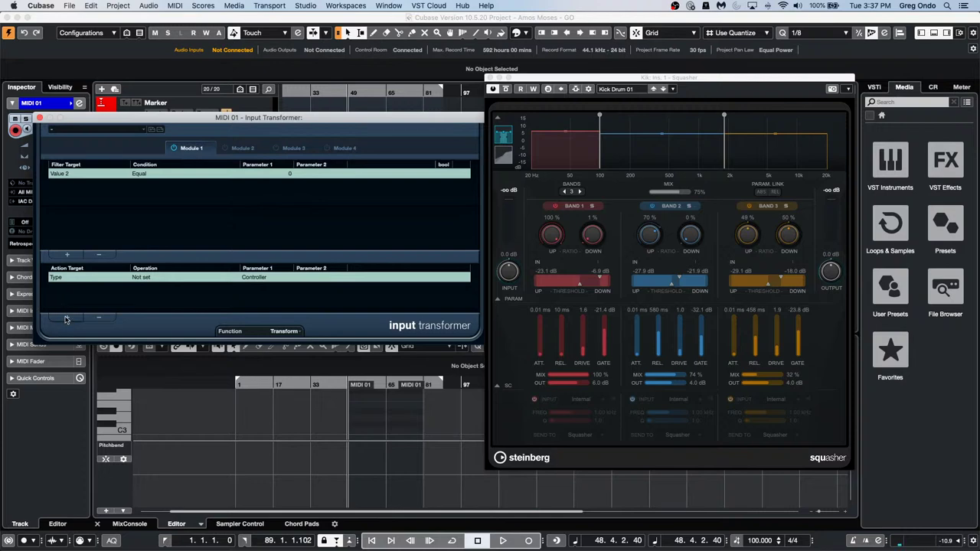
Add a second action line to Module 1 that sets Value 1 to the fixed value 11 (CC 11 Expression)
left_click(68, 319)
left_click(71, 288)
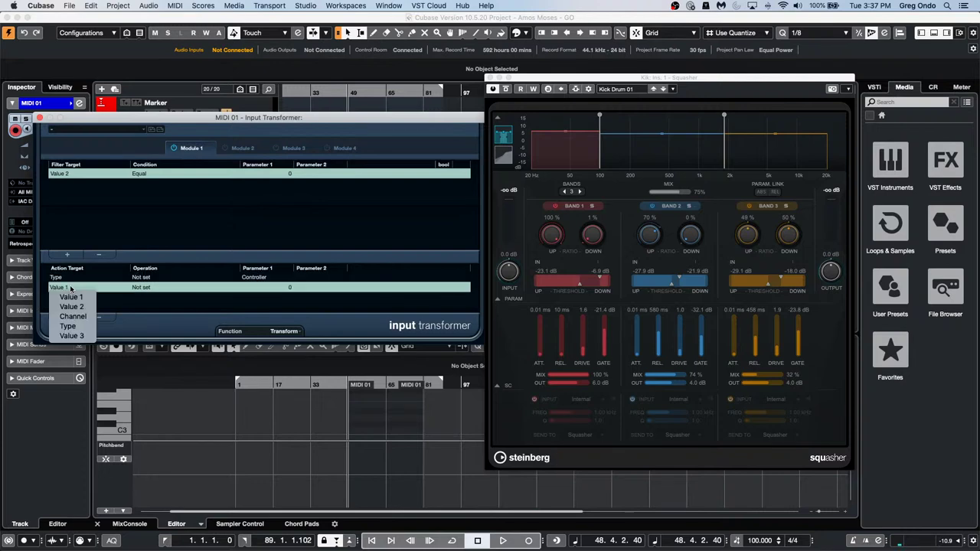
left_click(70, 297)
left_click(143, 288)
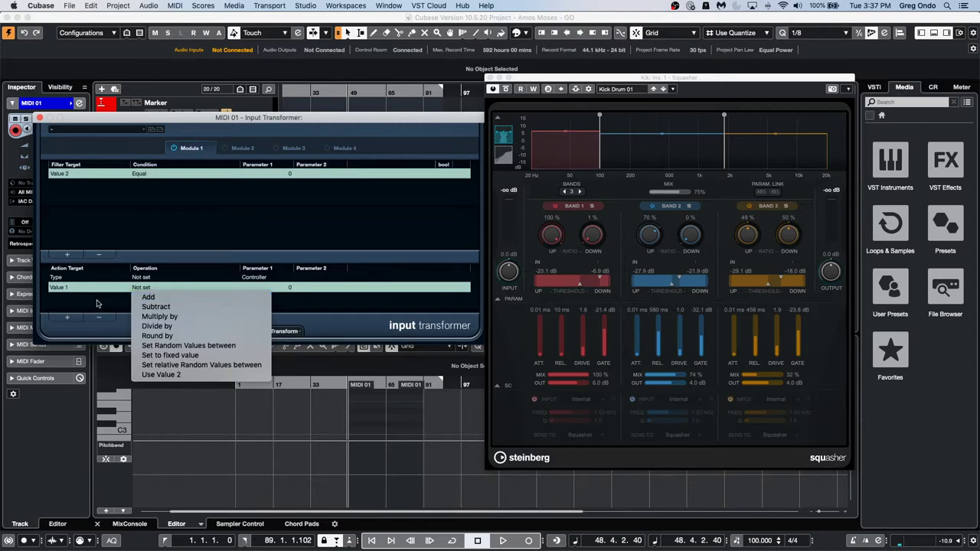
left_click(179, 355)
left_click(280, 288)
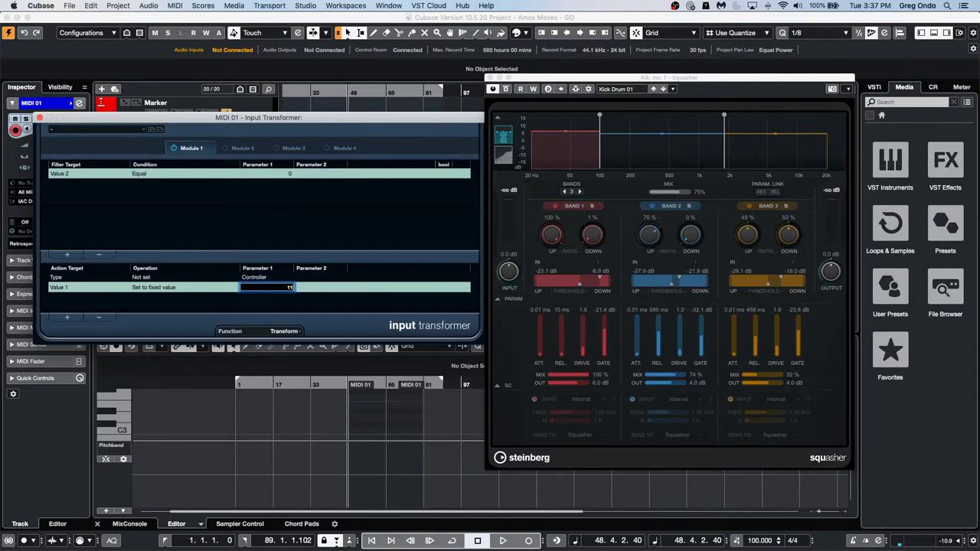
key("Return")
Move the Input Transformer and Squasher windows aside and bring the MIDI 01 track back into focus
left_click_drag(198, 117, 518, 112)
left_click_drag(543, 74, 781, 184)
left_click_drag(444, 117, 500, 86)
left_click(142, 215)
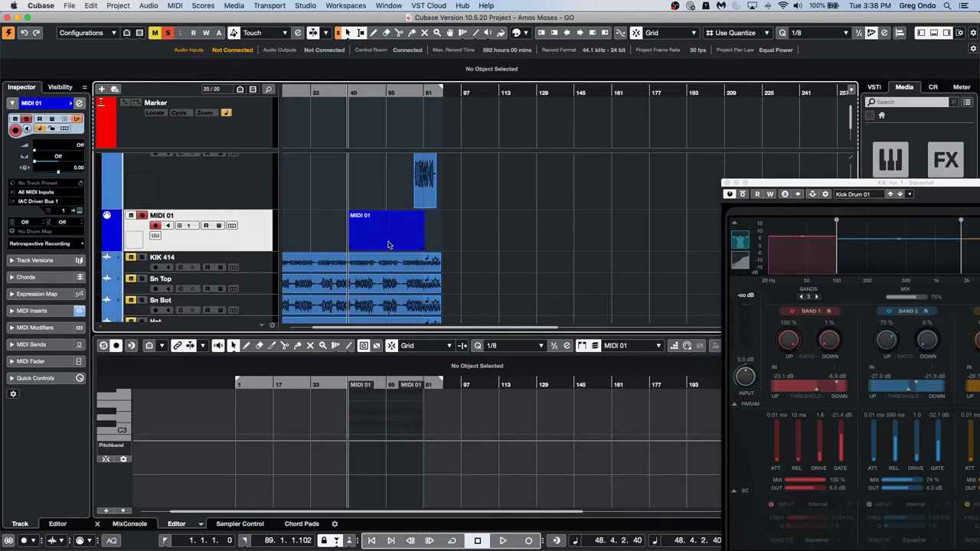
Play the project while switching the MIDI 01 controller lane to CC 11 (Expression), and stop playback
left_click(503, 541)
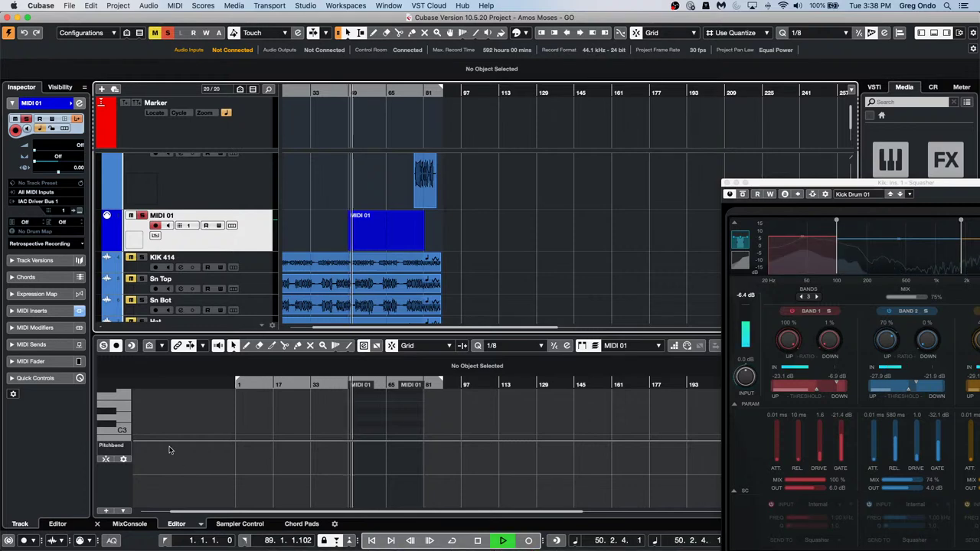
left_click(109, 445)
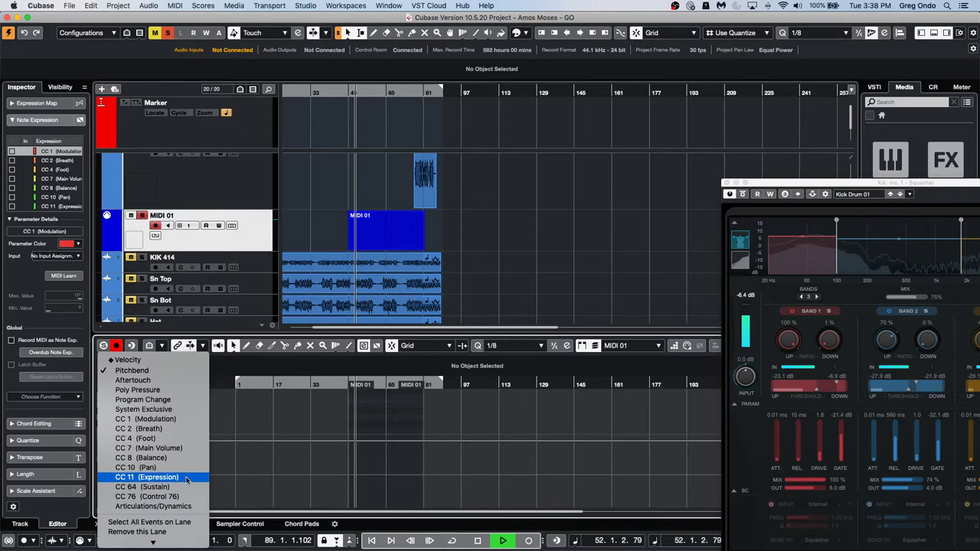
left_click(186, 475)
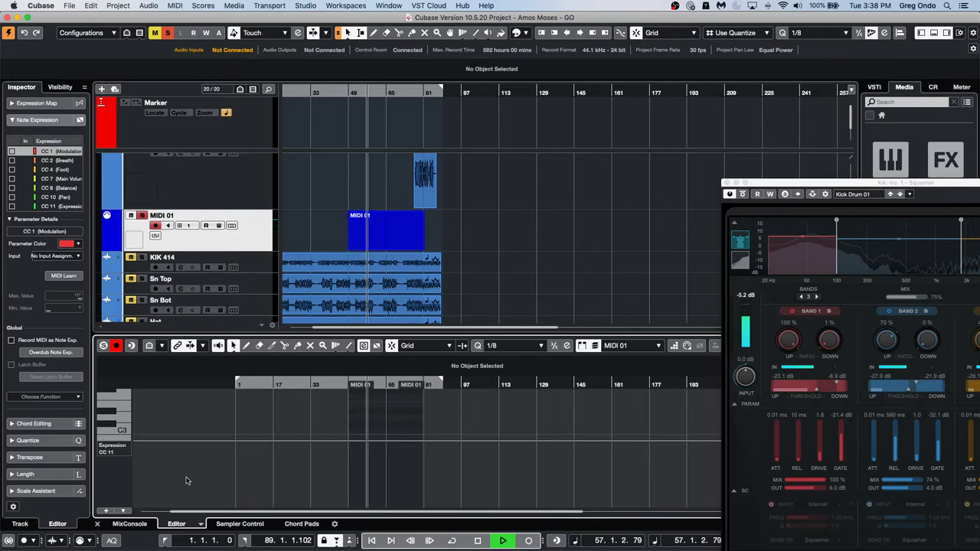
key("space")
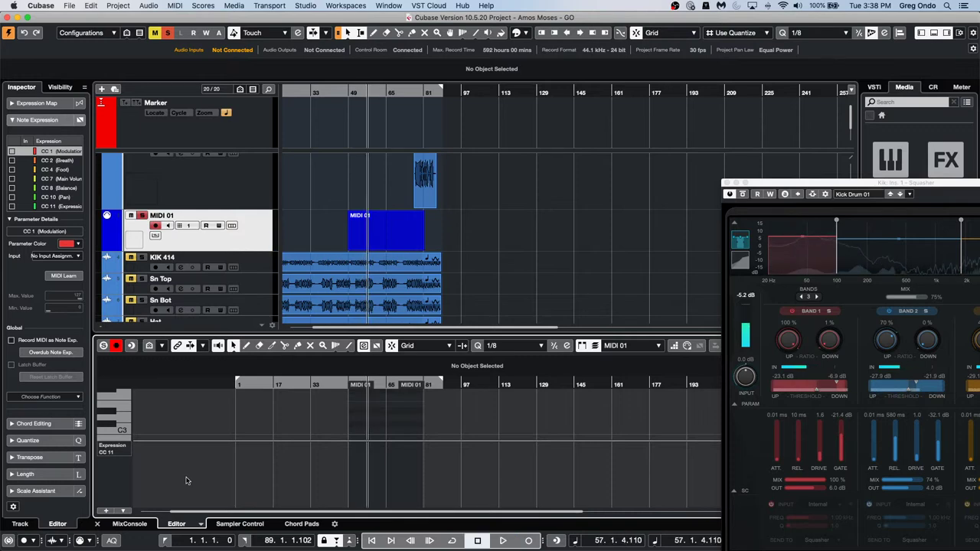
Switch the controller lane of the MIDI 01 editor to Velocity and locate near bar 48
left_click(125, 449)
mouse_move(106, 550)
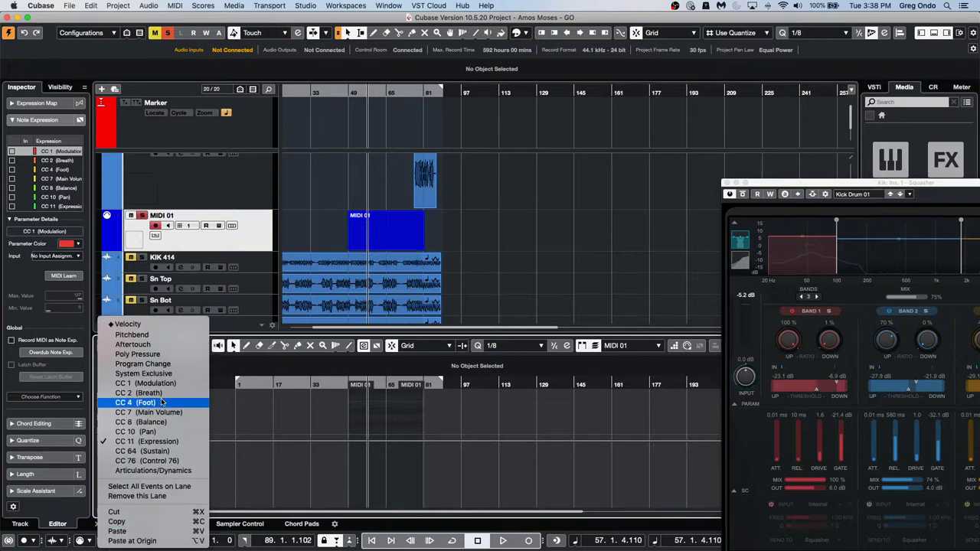
left_click(150, 325)
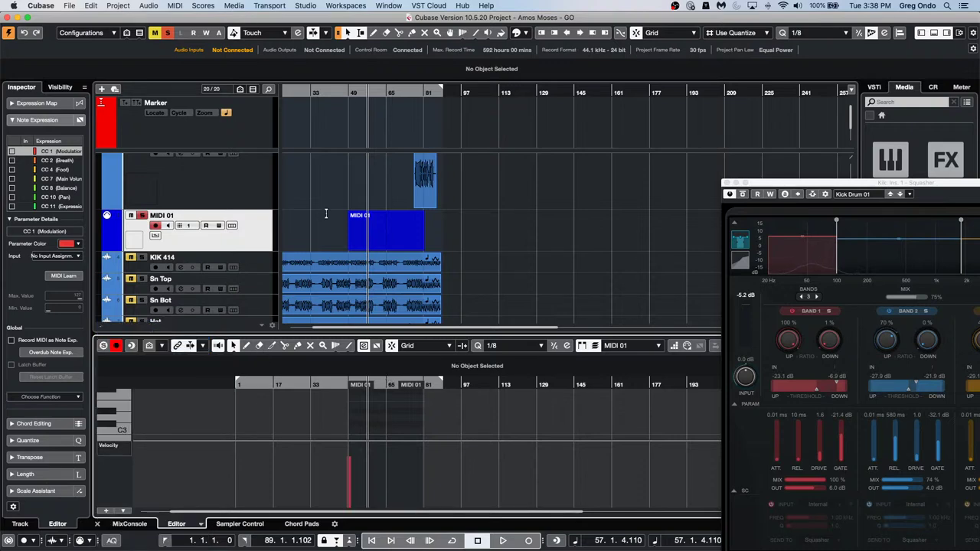
left_click_drag(351, 95, 340, 141)
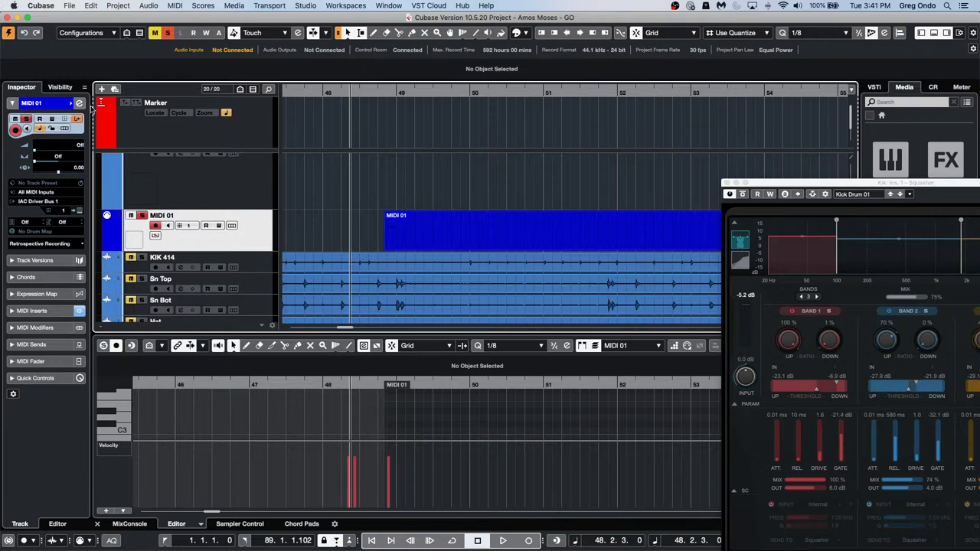
Reopen MIDI 01's Local Input Transformer, reposition its window and check the condition of the Value 2 filter line
left_click(76, 119)
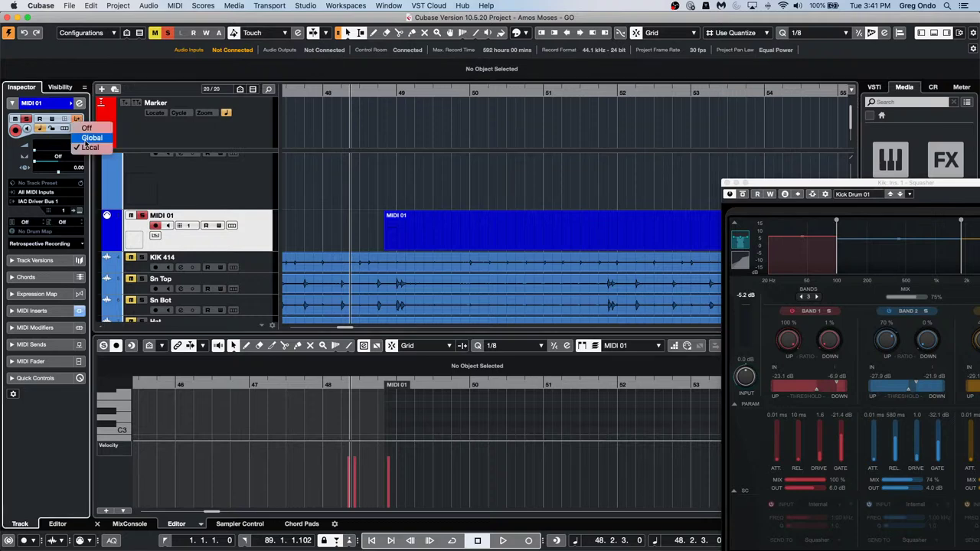
left_click(79, 121)
left_click(79, 120)
left_click(100, 149)
left_click_drag(560, 75, 284, 98)
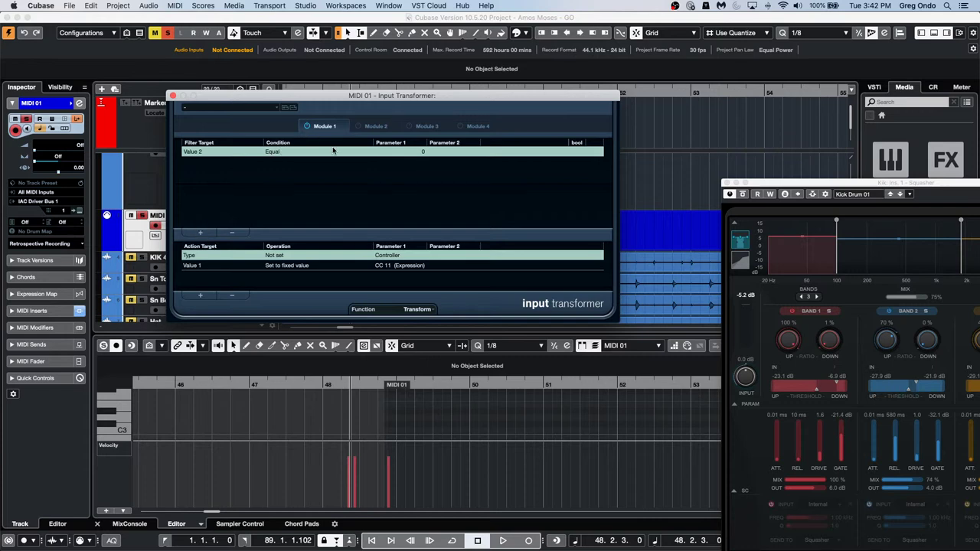
left_click(274, 153)
left_click(282, 161)
Select the MIDI 01 part in the project and open the Logical Editor for it
left_click(184, 9)
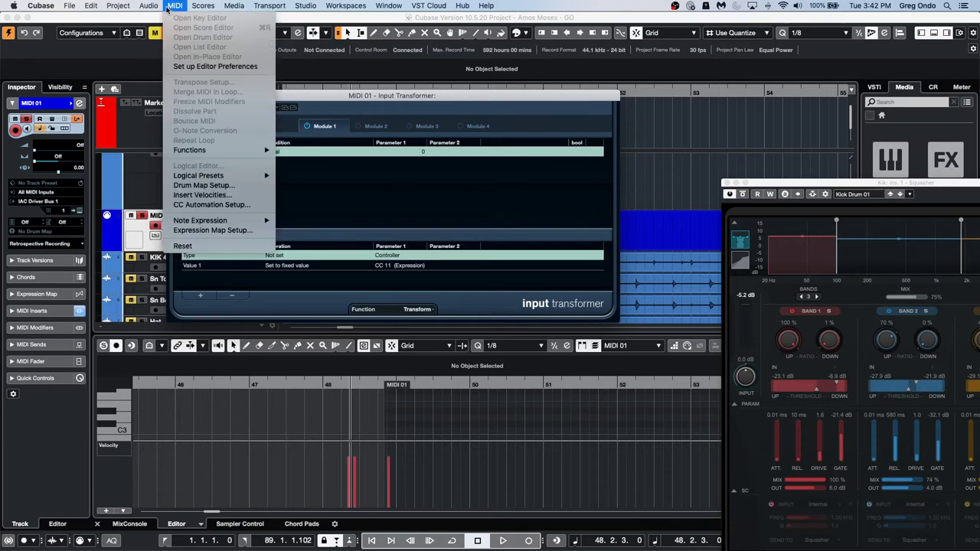
mouse_move(158, 14)
left_click(687, 314)
left_click(674, 244)
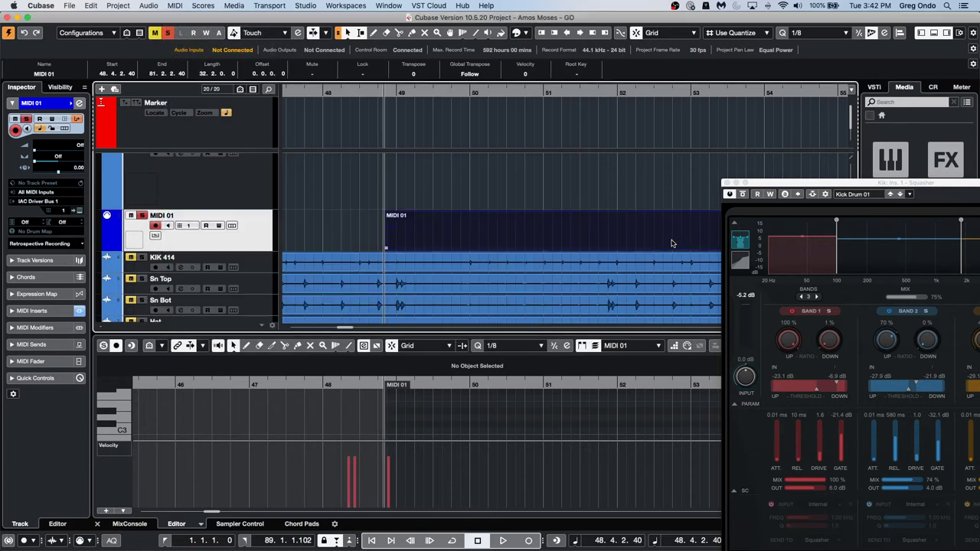
left_click(149, 6)
mouse_move(174, 6)
left_click(197, 165)
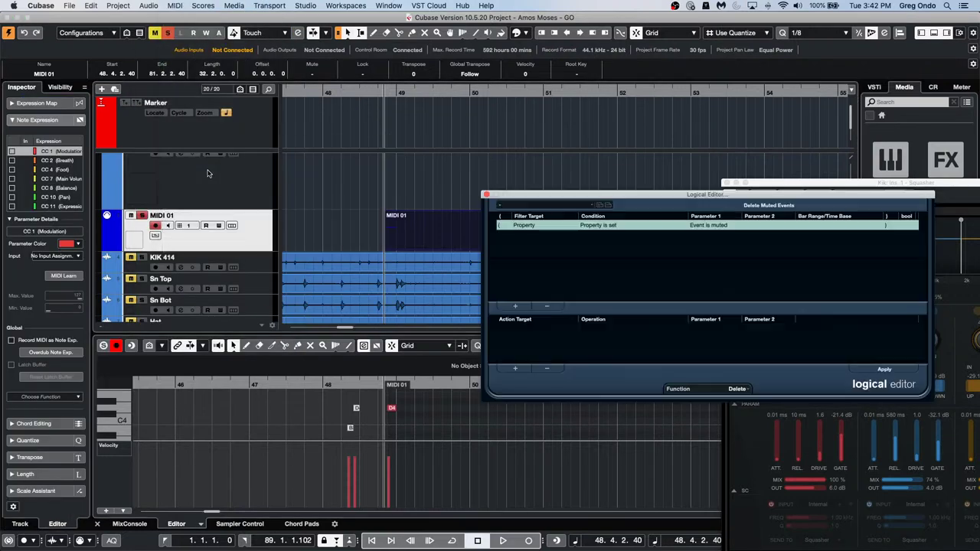
Load the experimental preset "insert midi volume for velocity", examine its Value 1 action line and close the Logical Editor
left_click(566, 206)
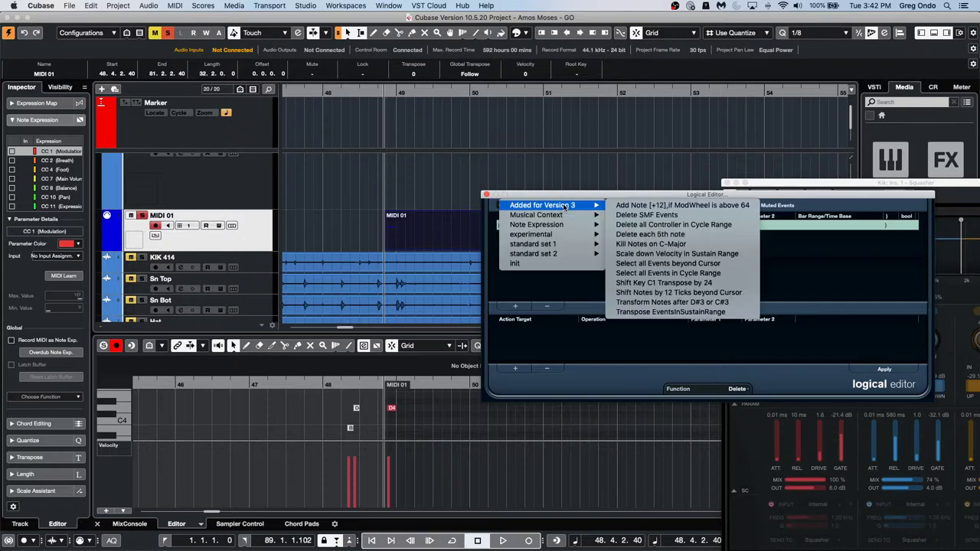
mouse_move(561, 258)
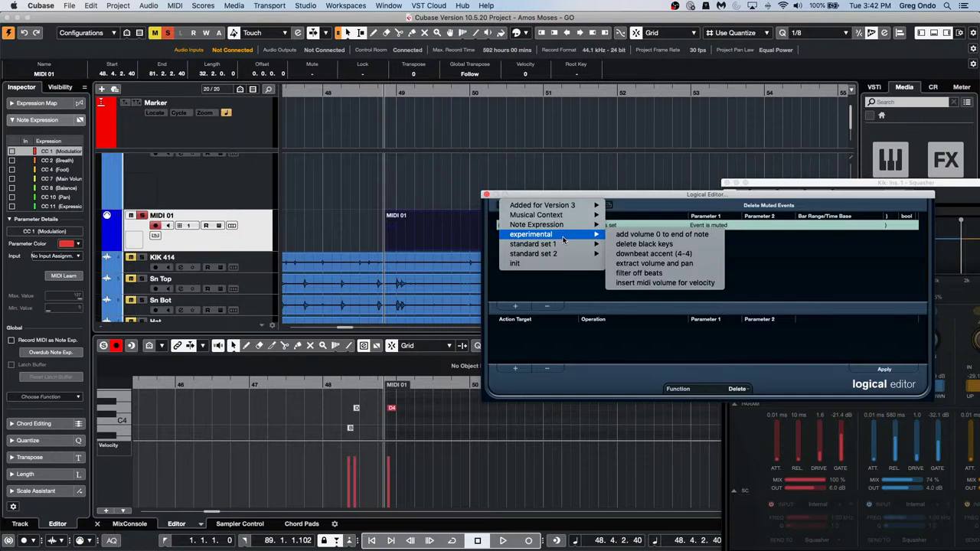
left_click(626, 284)
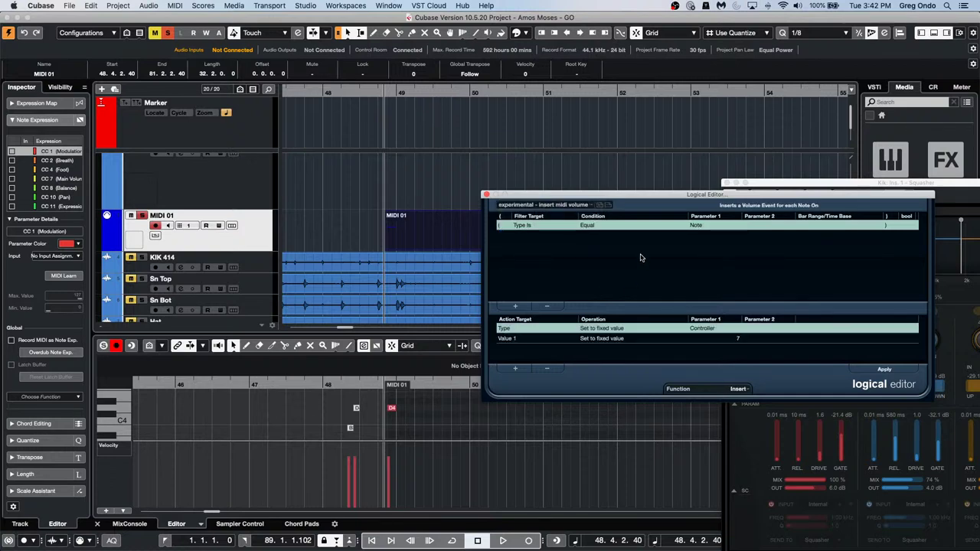
left_click_drag(570, 197, 374, 113)
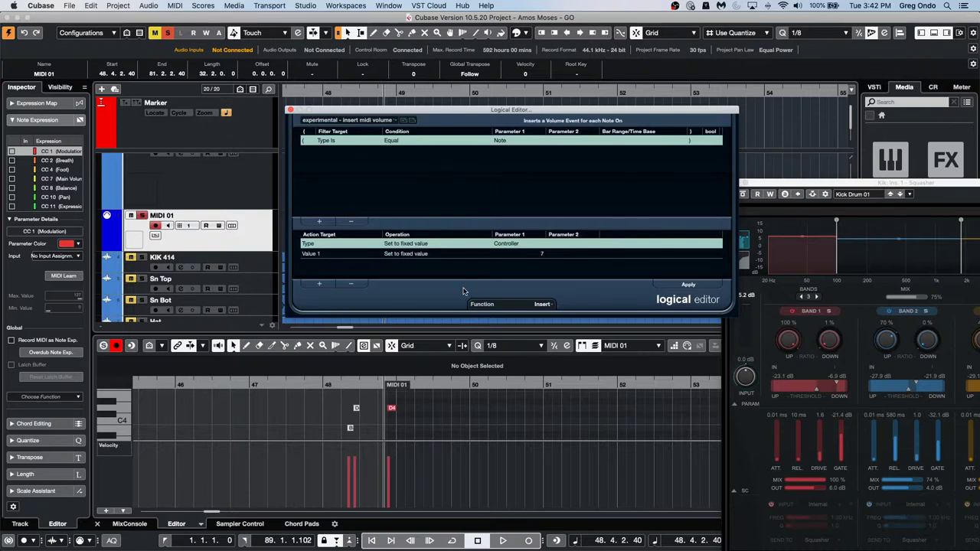
left_click(545, 258)
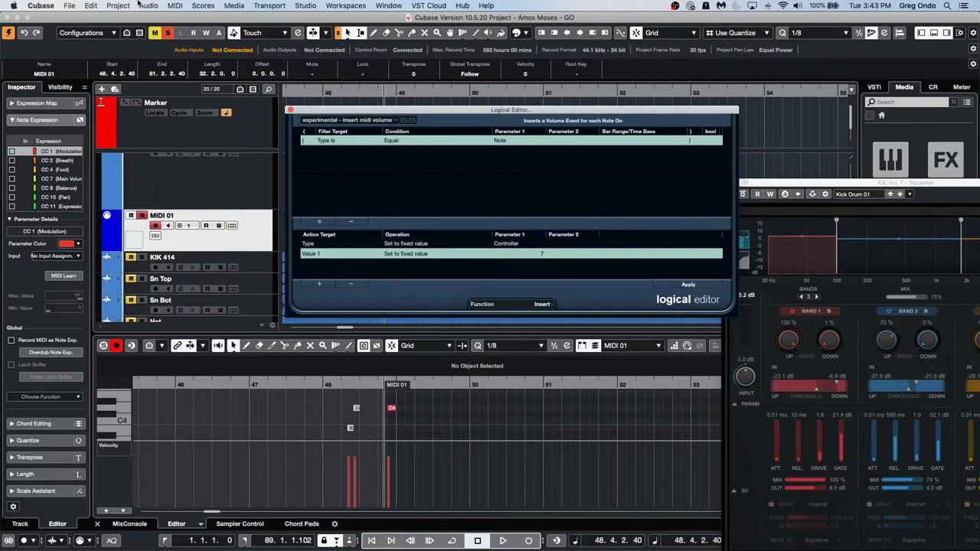
left_click(291, 109)
Show the Snap MIDI Parts to Bars option in the Record-MIDI preferences, leave it enabled and close the preferences
left_click(40, 5)
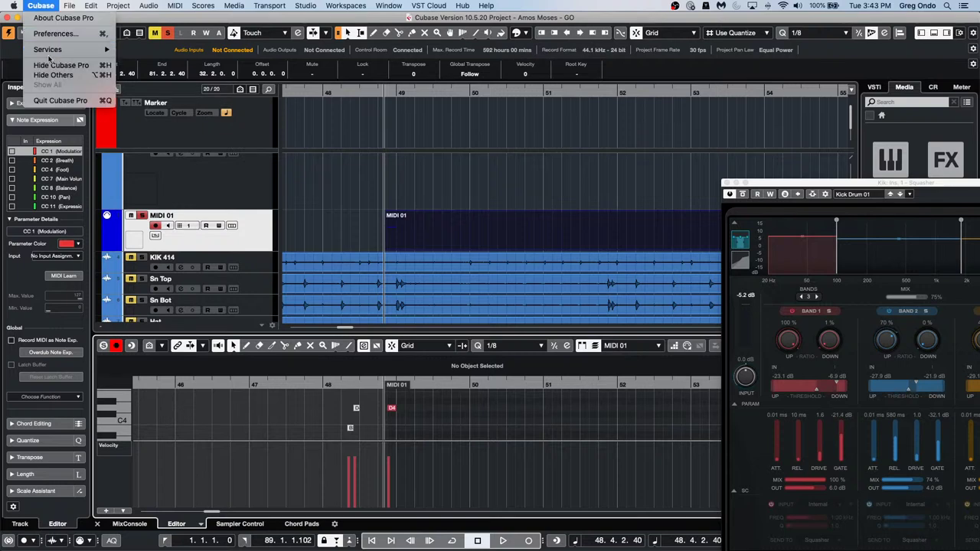
left_click(55, 34)
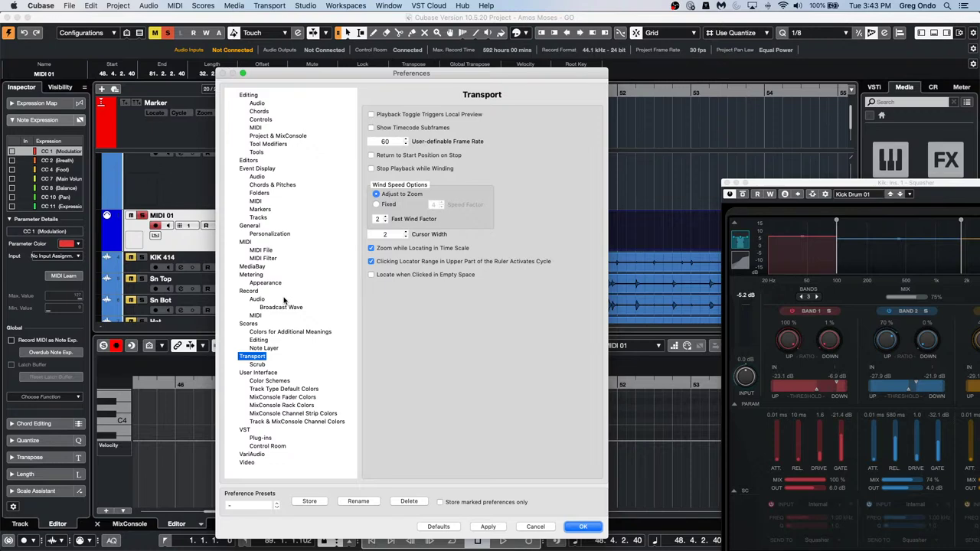
left_click(256, 316)
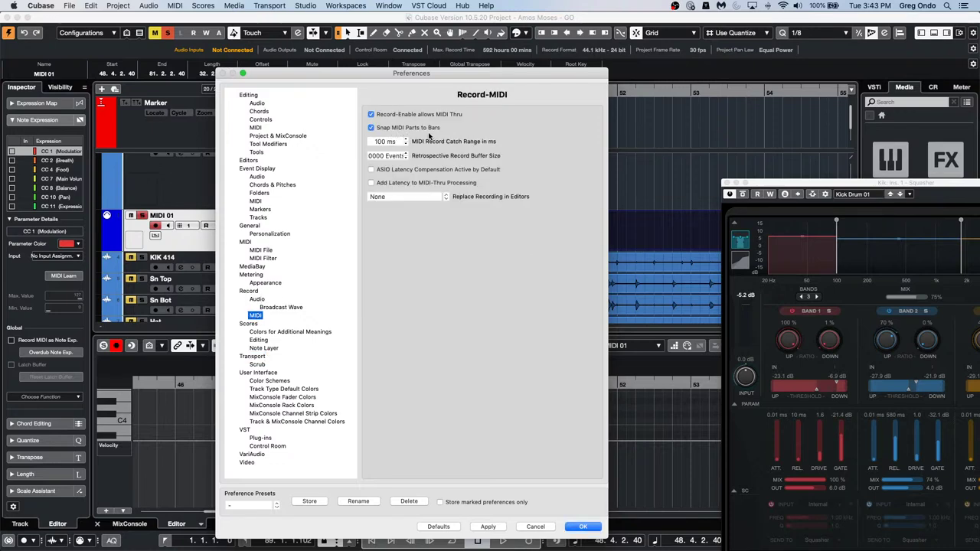
left_click(371, 128)
left_click(371, 128)
left_click(372, 128)
left_click(372, 128)
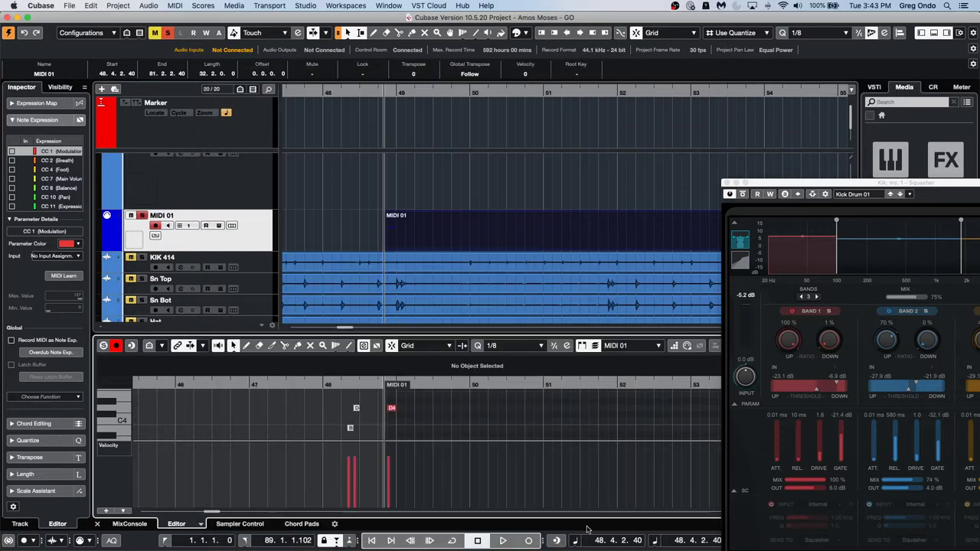
left_click(587, 528)
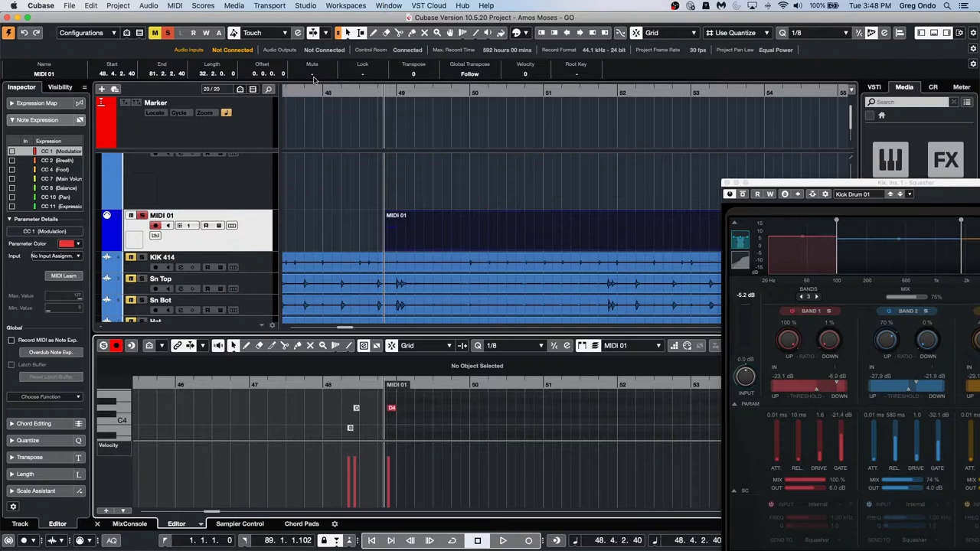
Set the left locator to bar 5 and the right locator to bar 6, and activate cycle mode
left_click_drag(315, 92, 229, 64)
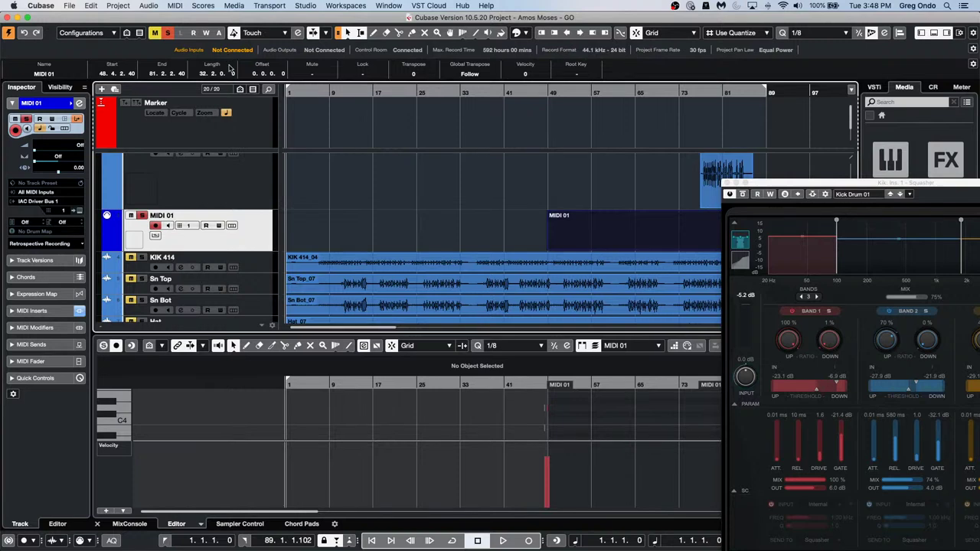
left_click_drag(300, 93, 310, 133)
left_click(346, 93, "super")
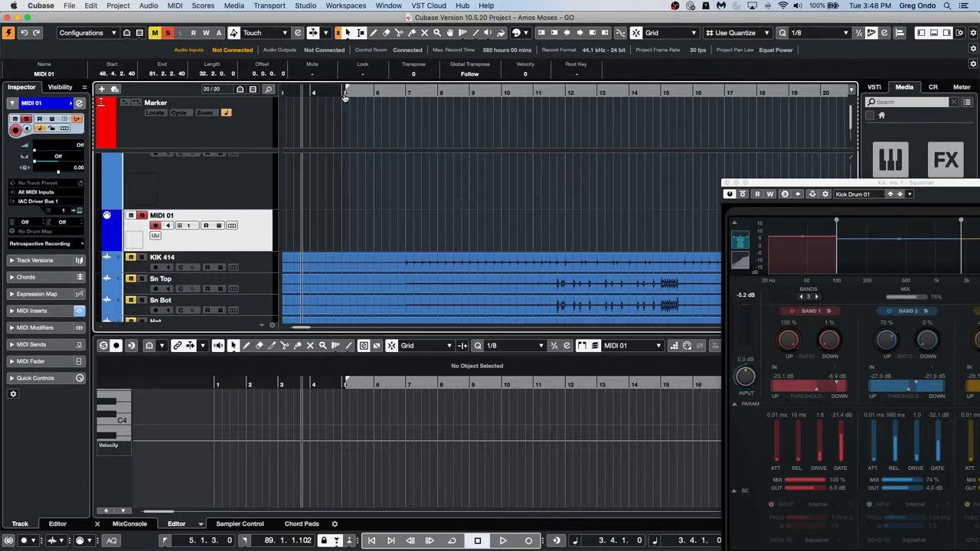
left_click(375, 94, "alt")
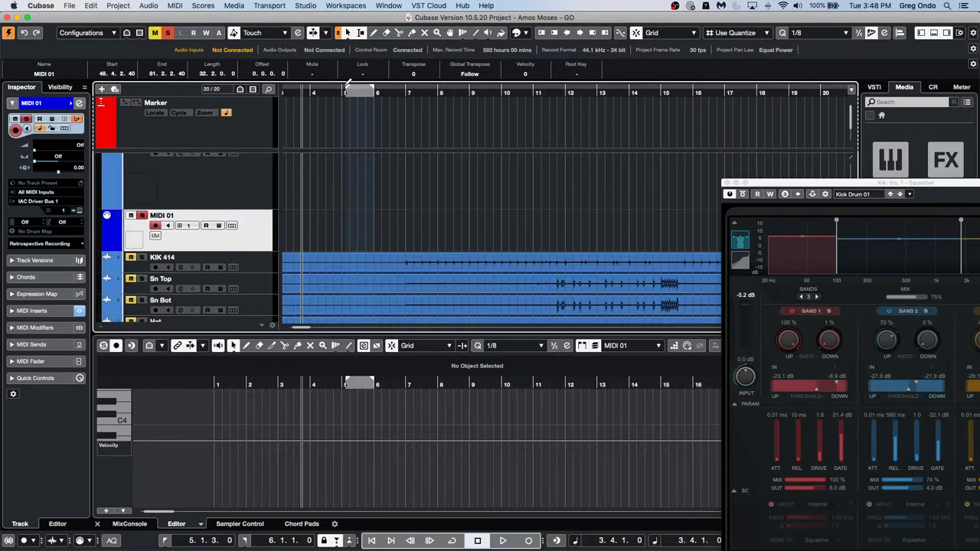
left_click_drag(346, 90, 341, 104)
left_click(355, 90)
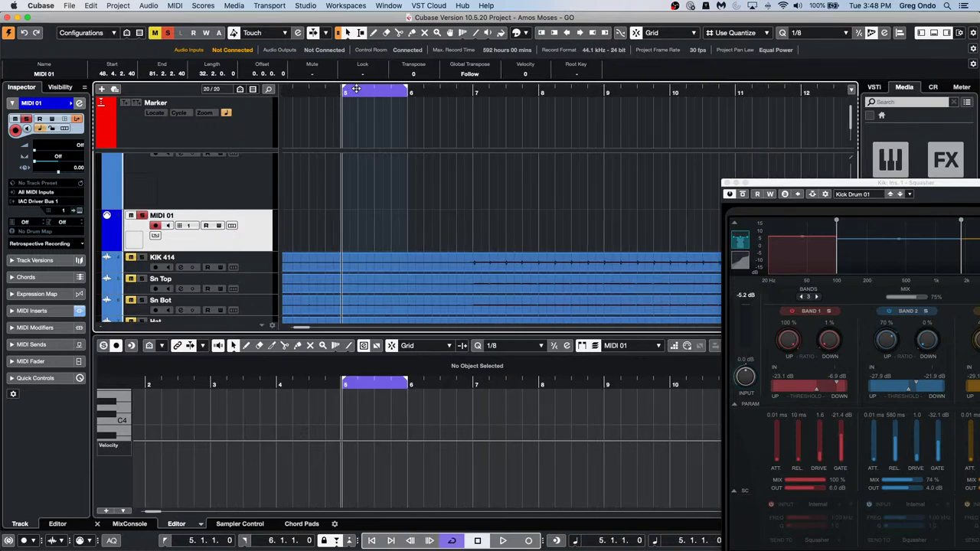
Open Export Audio Mixdown and add the Stereo Out job named AM - Drums Stereo - STEM to the export queue
left_click(91, 6)
mouse_move(77, 5)
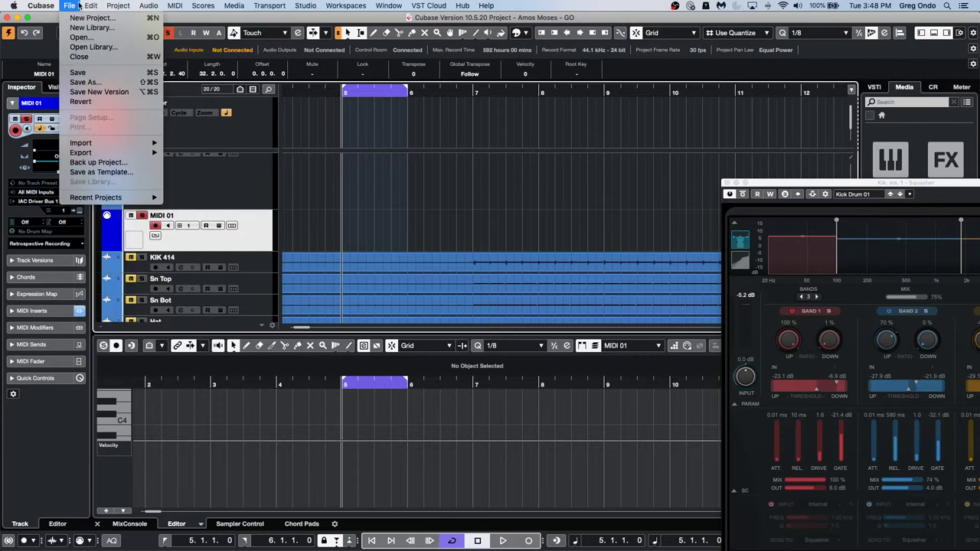
mouse_move(108, 152)
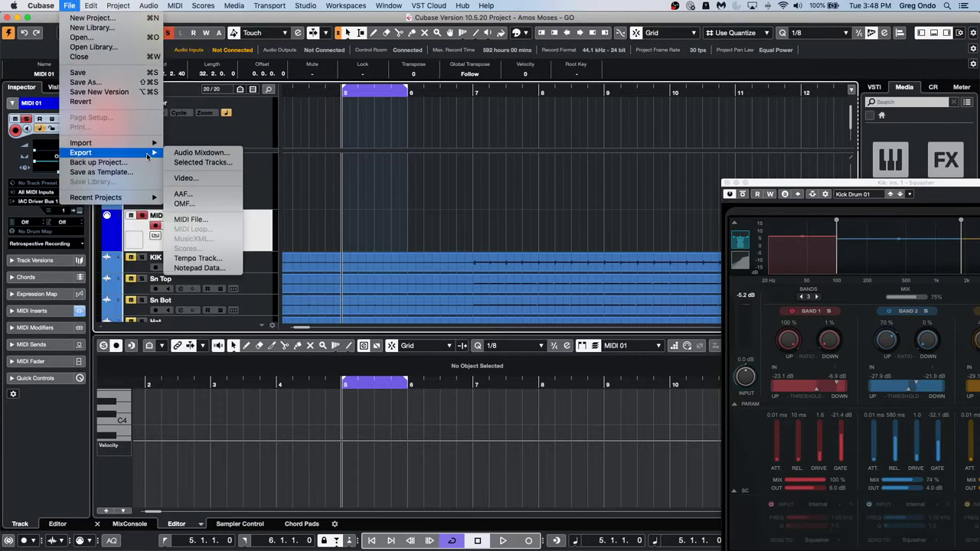
left_click(203, 153)
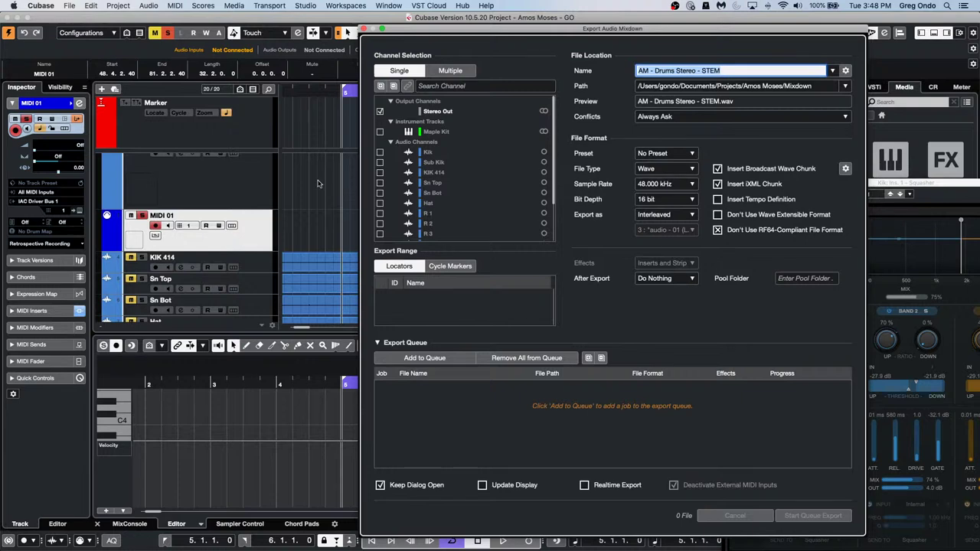
left_click(484, 37)
left_click_drag(400, 32, 531, 49)
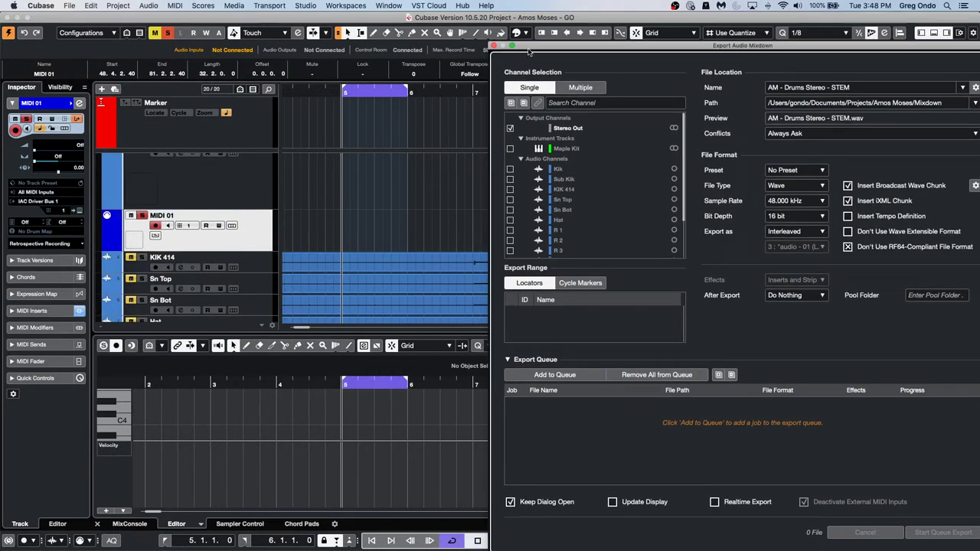
left_click(582, 375)
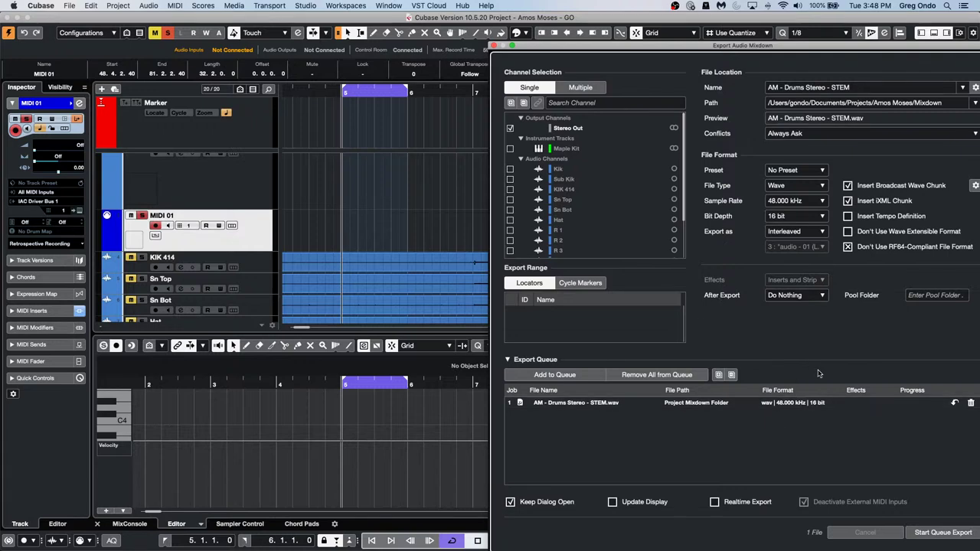
Add two more Stereo Out jobs named AM - Drums Stereo - STEM to the export queue, one as AIFF and one as MPEG 1 Layer 3
left_click_drag(724, 46, 614, 30)
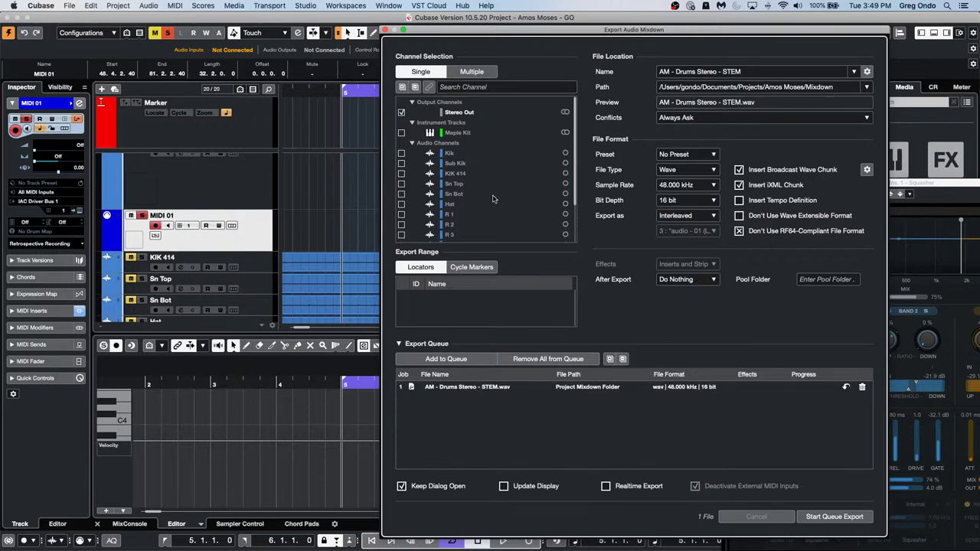
left_click(696, 170)
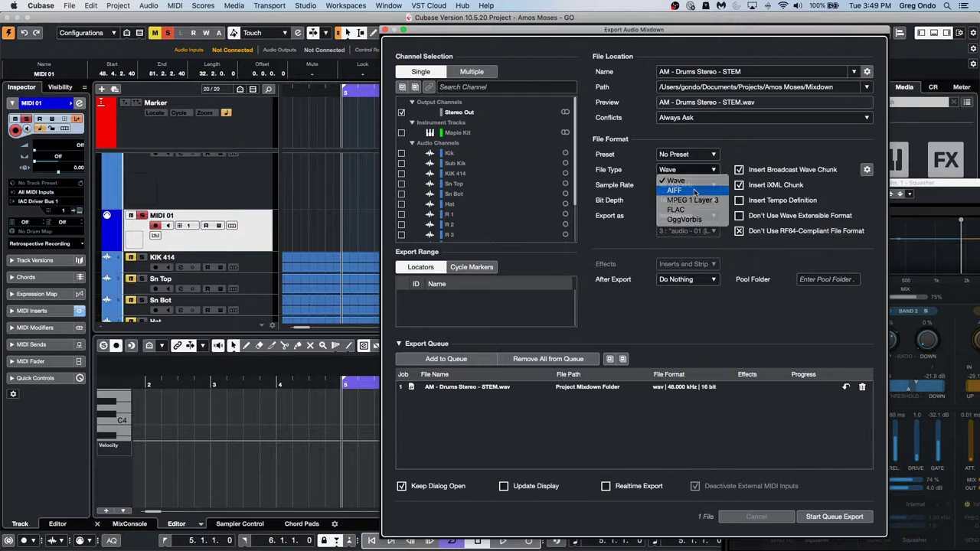
left_click(694, 191)
left_click(482, 360)
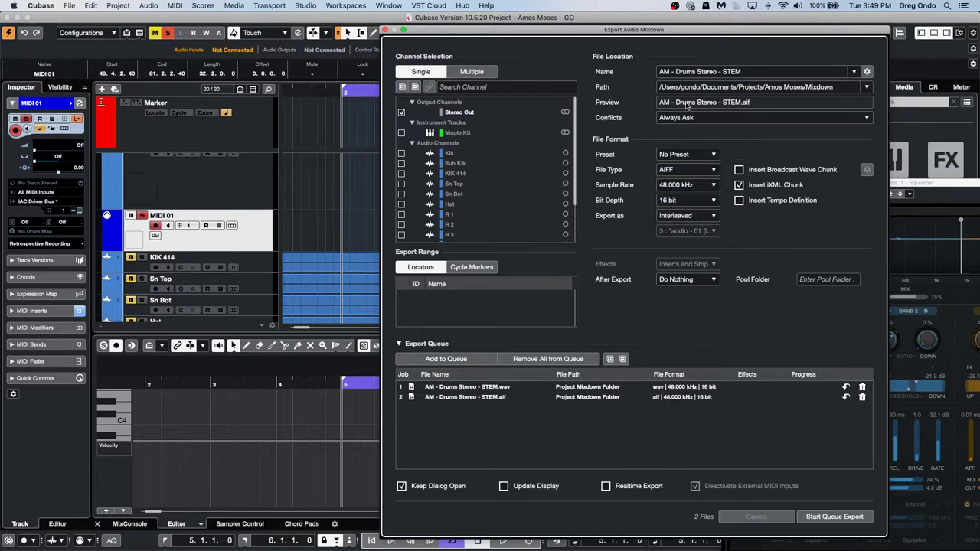
left_click(684, 170)
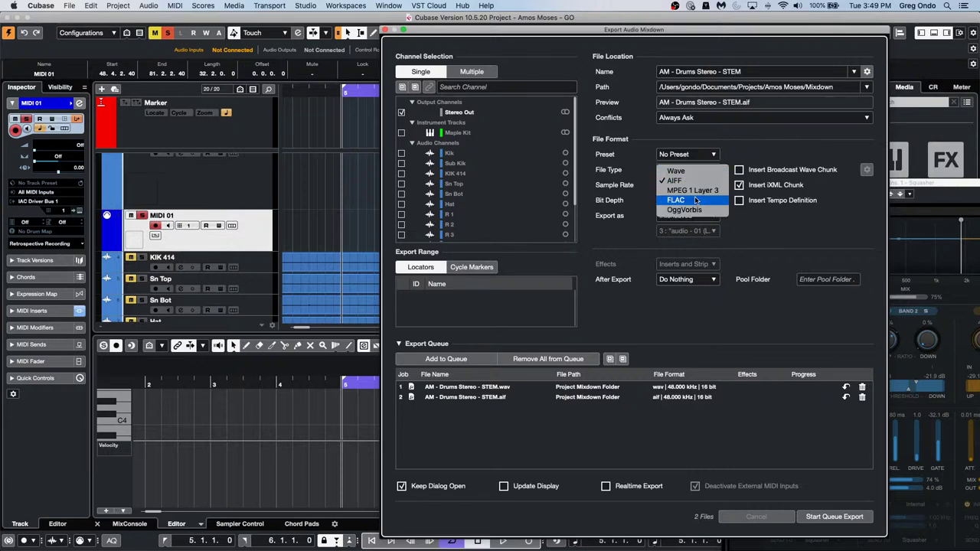
left_click(693, 190)
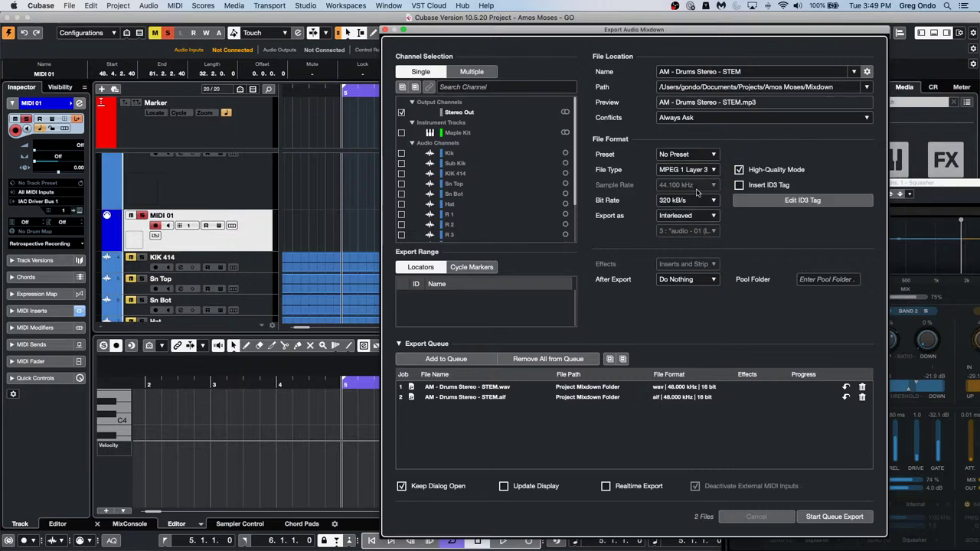
left_click(448, 358)
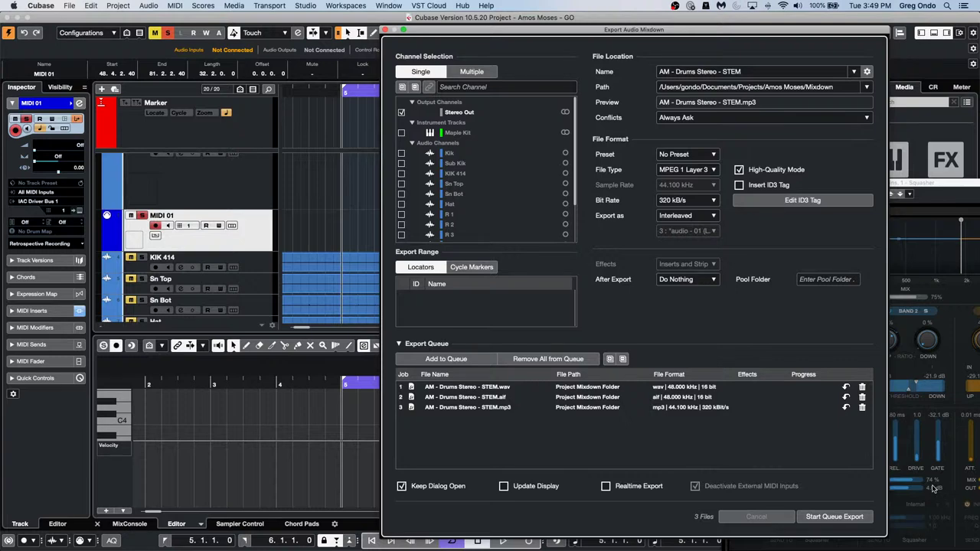
Recall the queued WAV job's settings and examine the available File Format presets
left_click(458, 391)
left_click(687, 154)
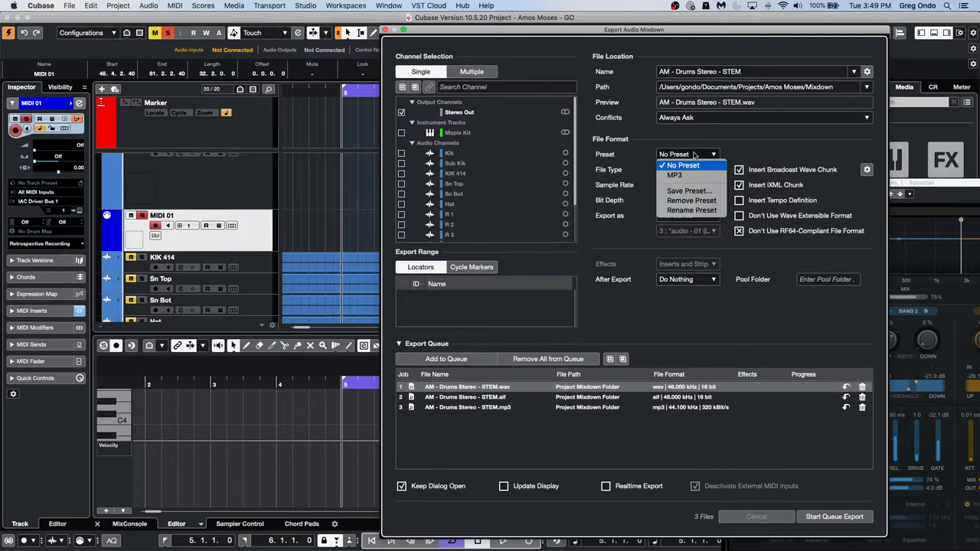
left_click(685, 316)
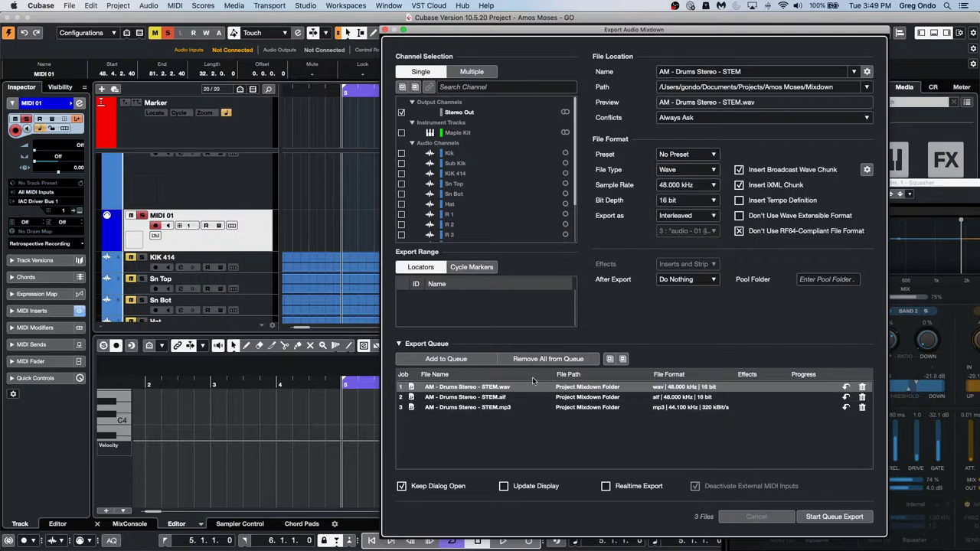
Remove the AIFF job from the export queue and update the remaining MP3 job with the current settings
left_click(507, 399)
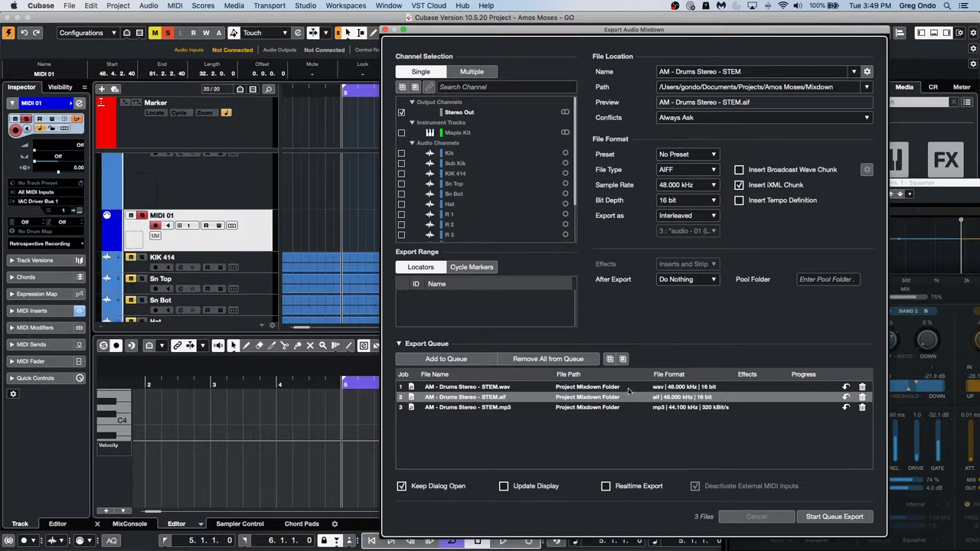
left_click(863, 398)
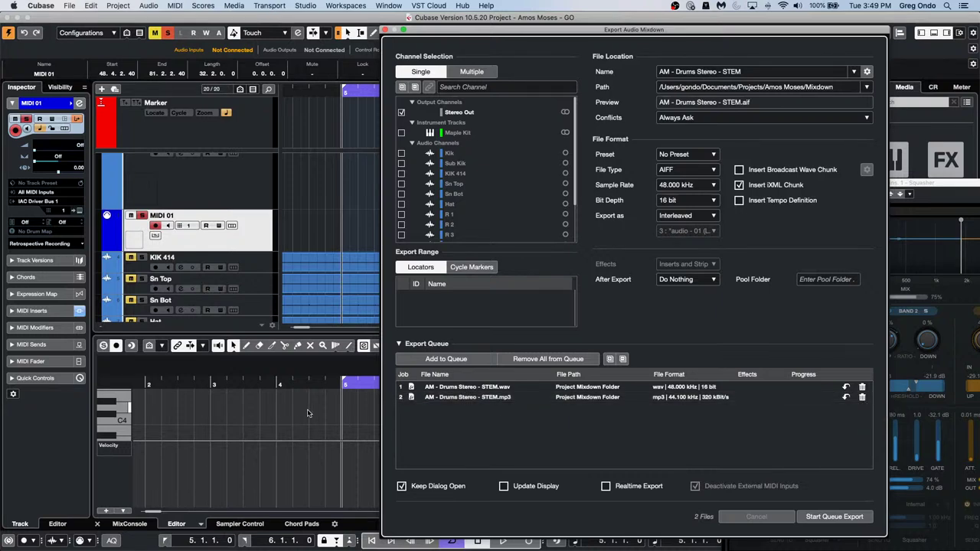
left_click(845, 398)
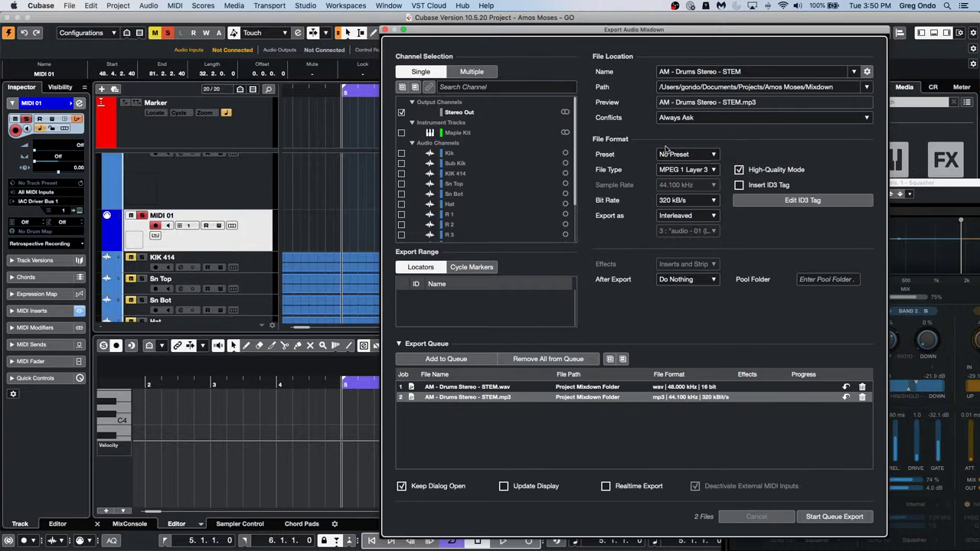
left_click(847, 399)
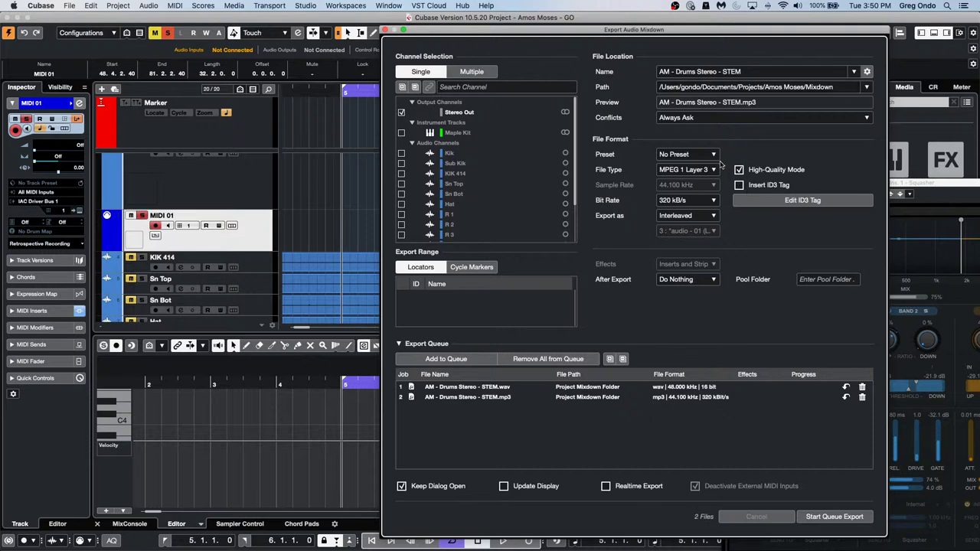
left_click(686, 154)
left_click(756, 287)
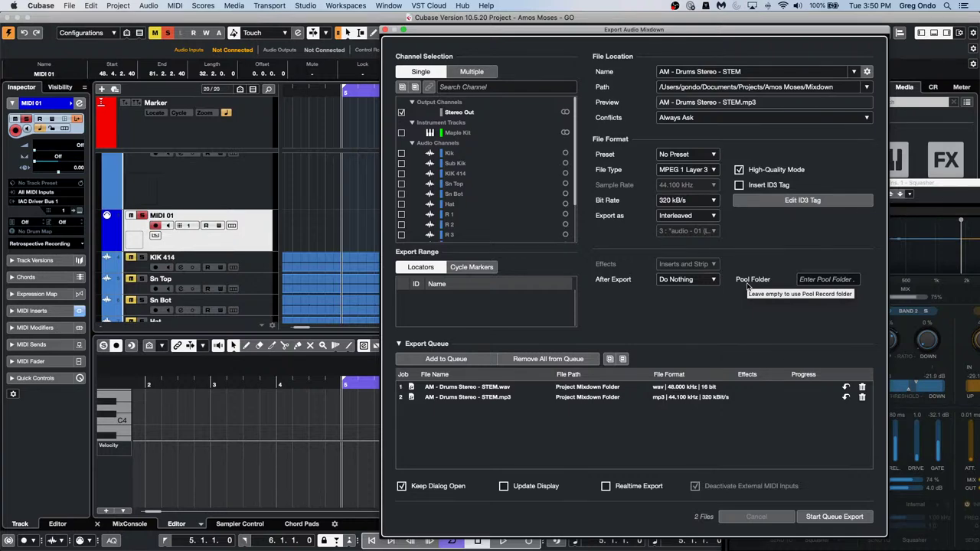
left_click(858, 405)
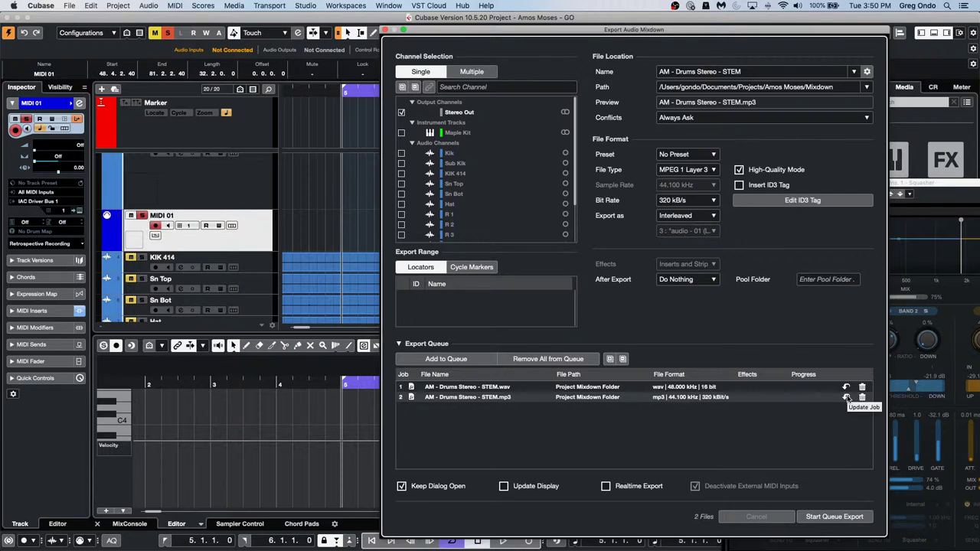
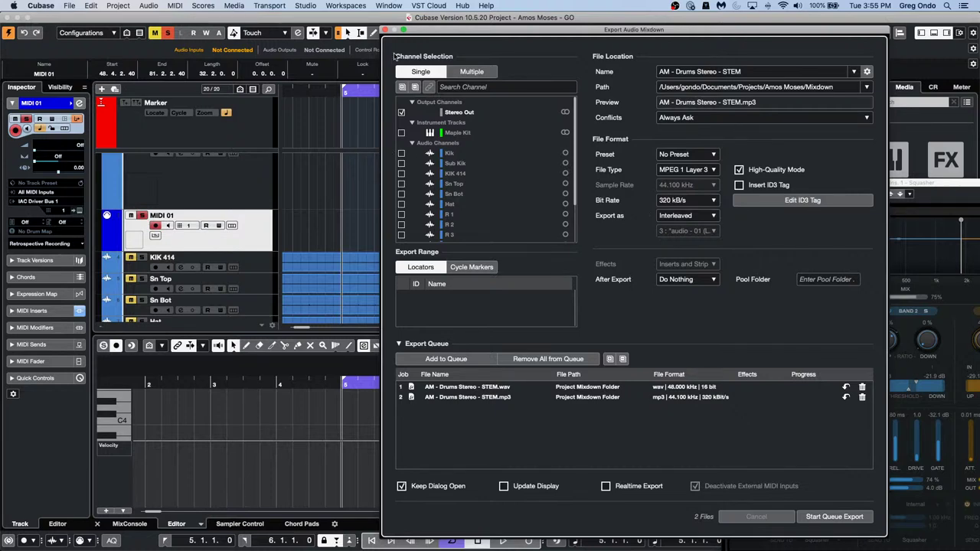
Close the Export Audio Mixdown dialog and the Squasher plug-in window
left_click(385, 30)
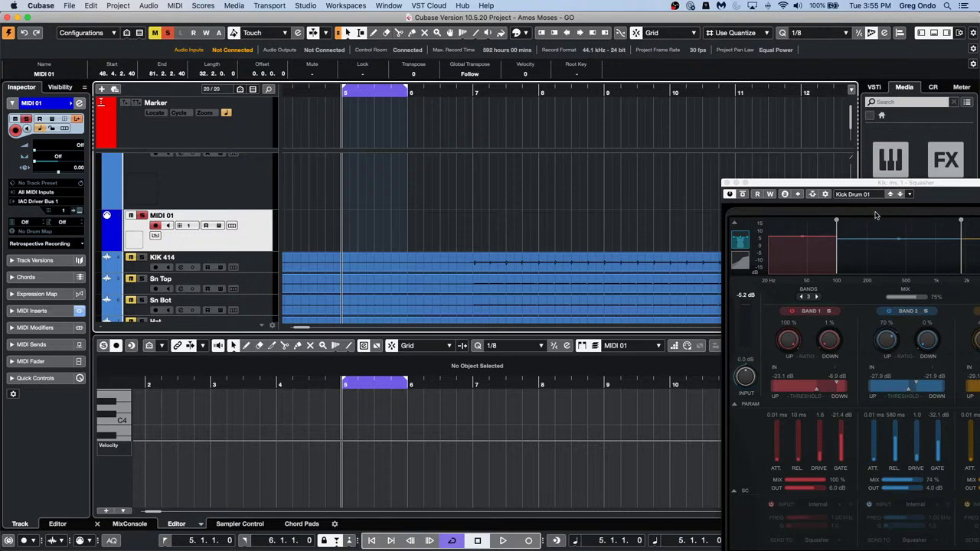
left_click(728, 184)
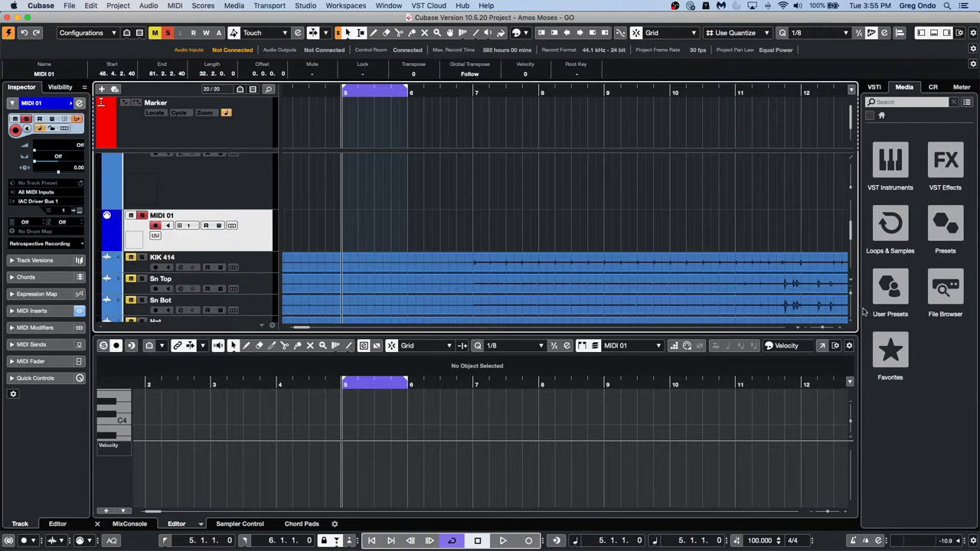
left_click_drag(860, 311, 978, 274)
Open the recent project "beatles stones t"
left_click(69, 6)
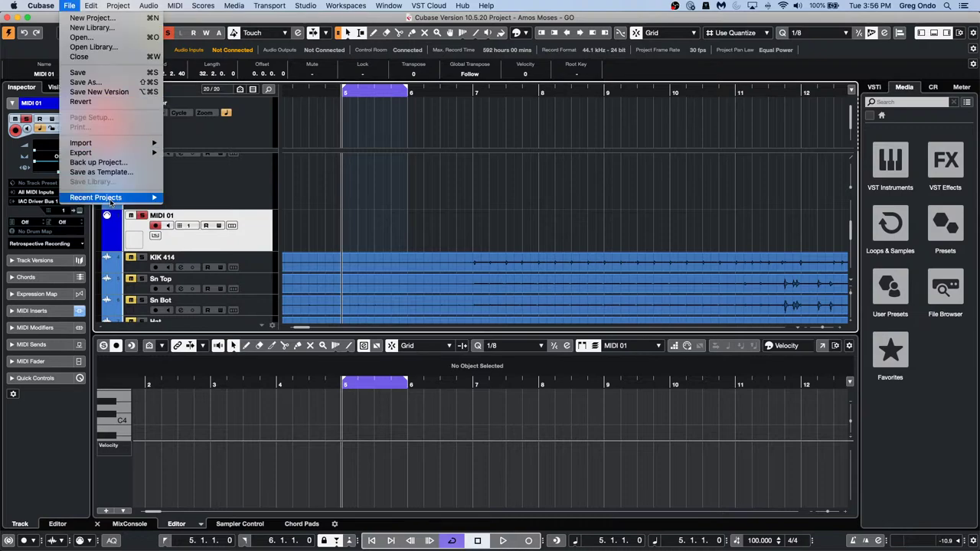
mouse_move(149, 197)
left_click(250, 207)
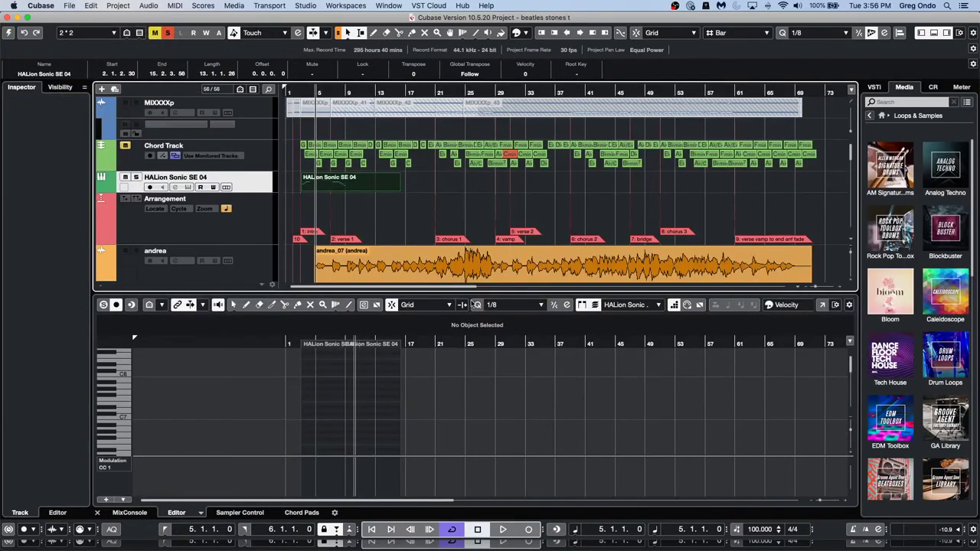
Open the Mellotron flute part at bar 13 in the Key Editor, and turn off Step Input and cursor linking with the project
scroll(410, 211, "down", 3)
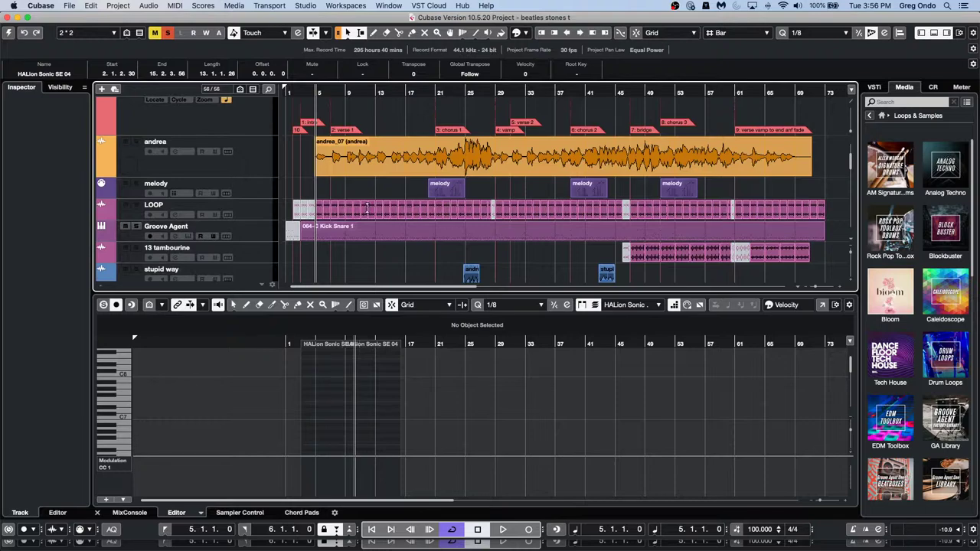
scroll(424, 243, "down", 4)
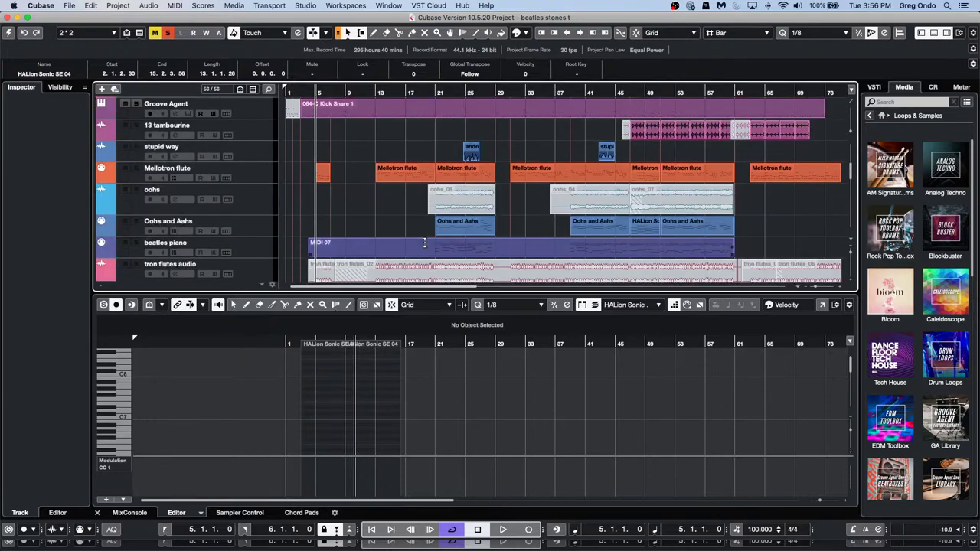
left_click(411, 176)
double_click(411, 176)
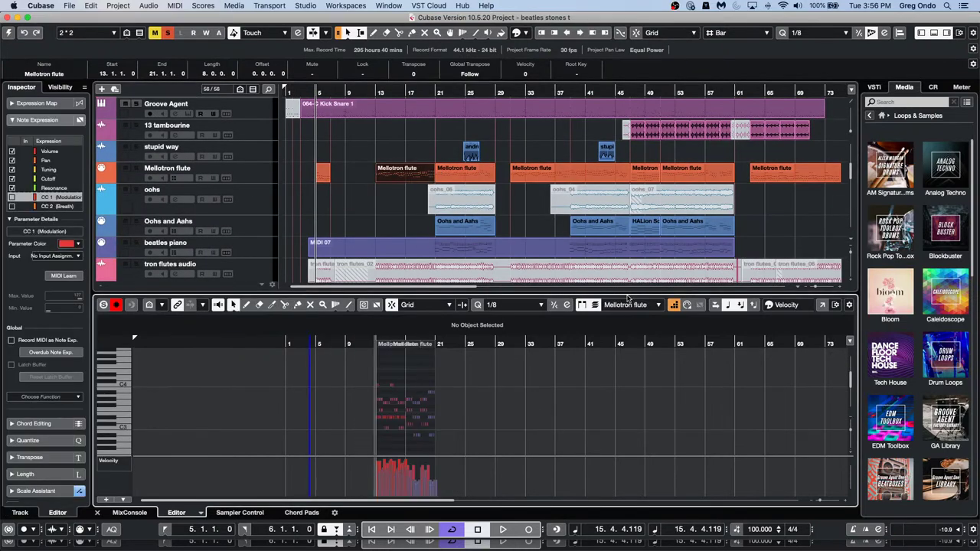
left_click(674, 305)
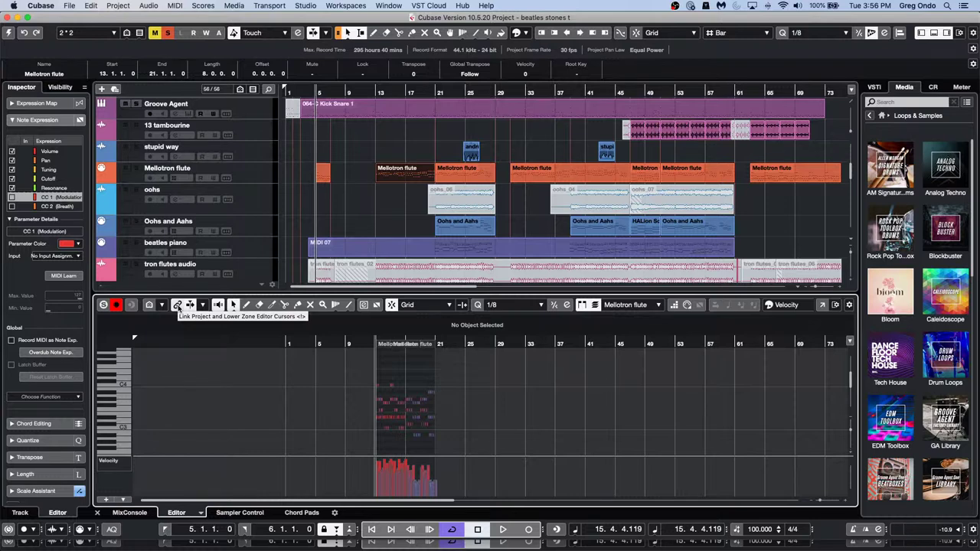
left_click(178, 305)
Activate the beatles stones t project and start playback
key("space")
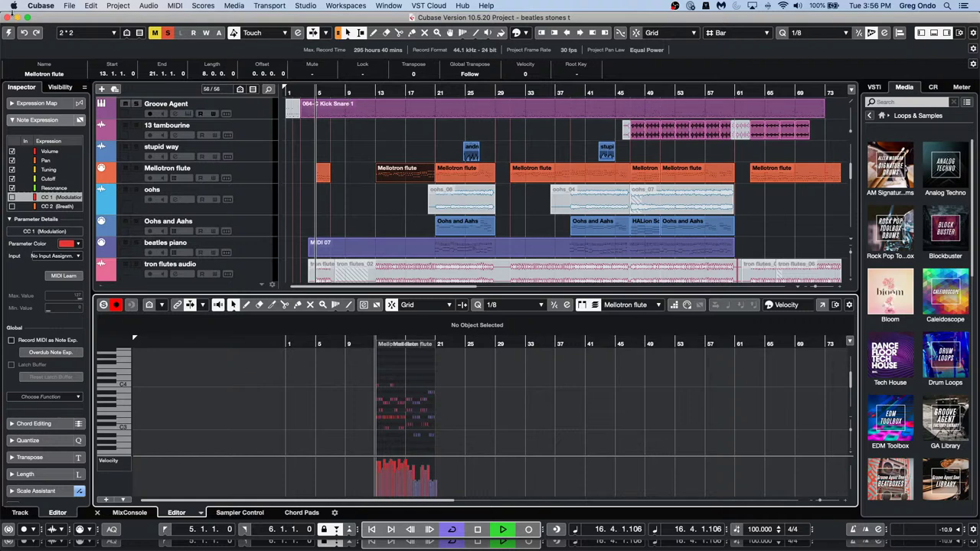
left_click(9, 33)
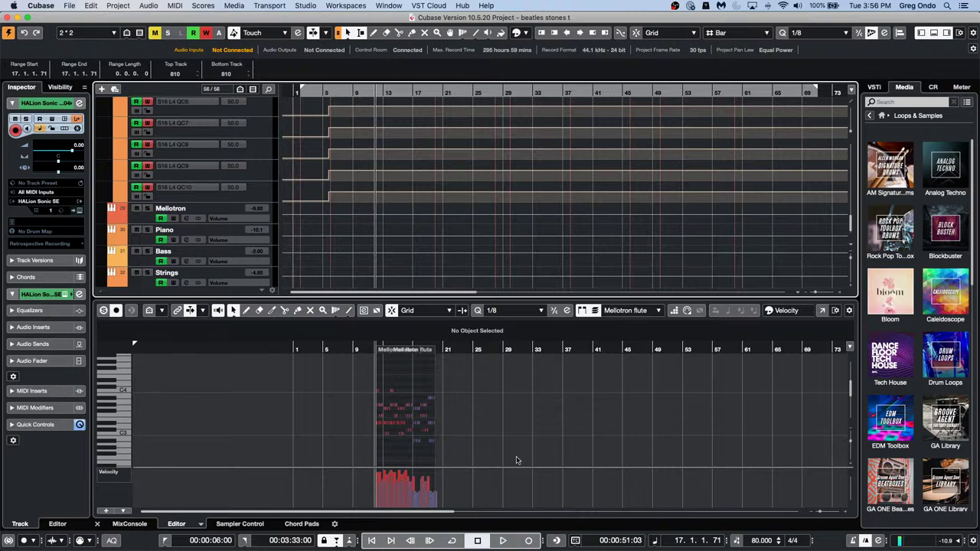
key("space")
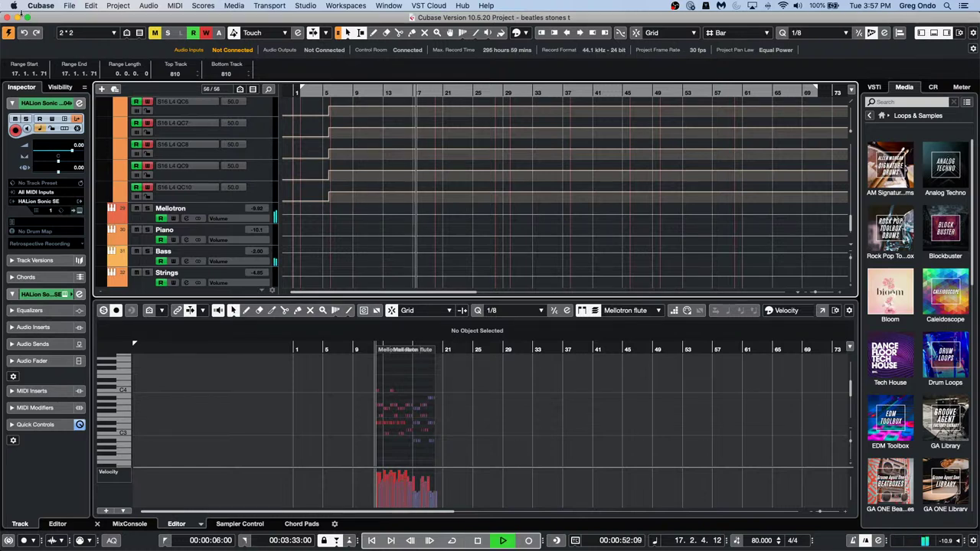
Zoom in on the arrangement and the Key Editor separately during playback to compare their unlinked time views
scroll(440, 196, "up", 10)
scroll(441, 195, "up", 15)
scroll(442, 195, "up", 15)
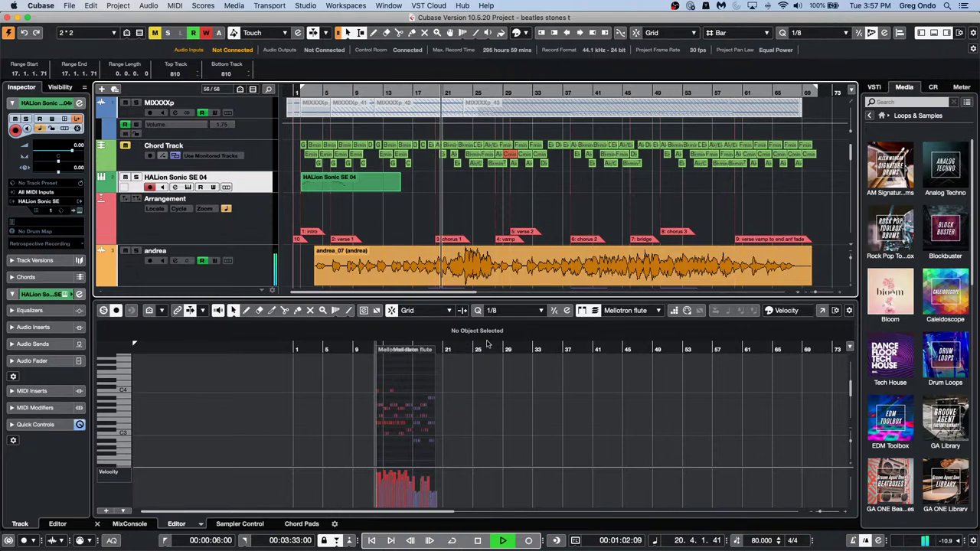
key("h")
key("h")
left_click(483, 426)
key("h")
key("h")
key("h")
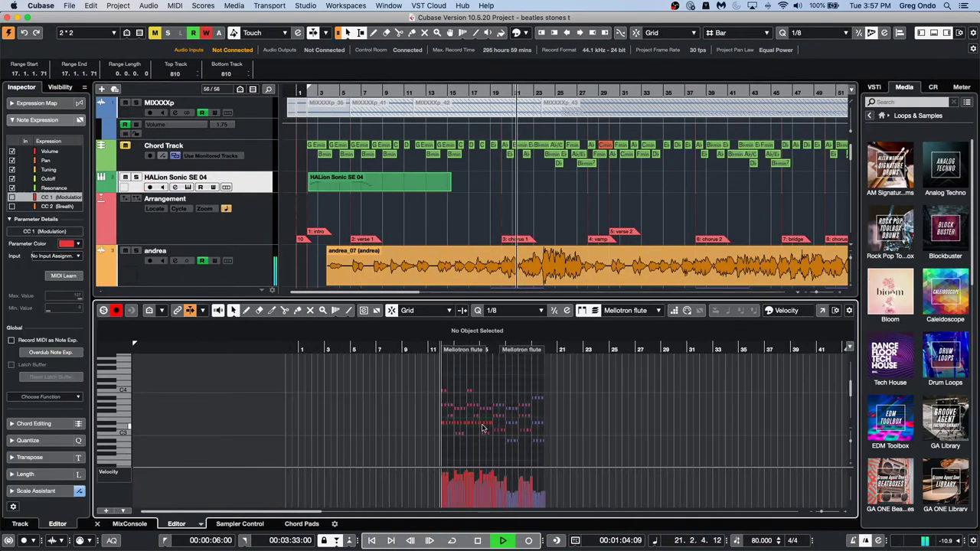
key("h")
key("h")
key("h")
key("h")
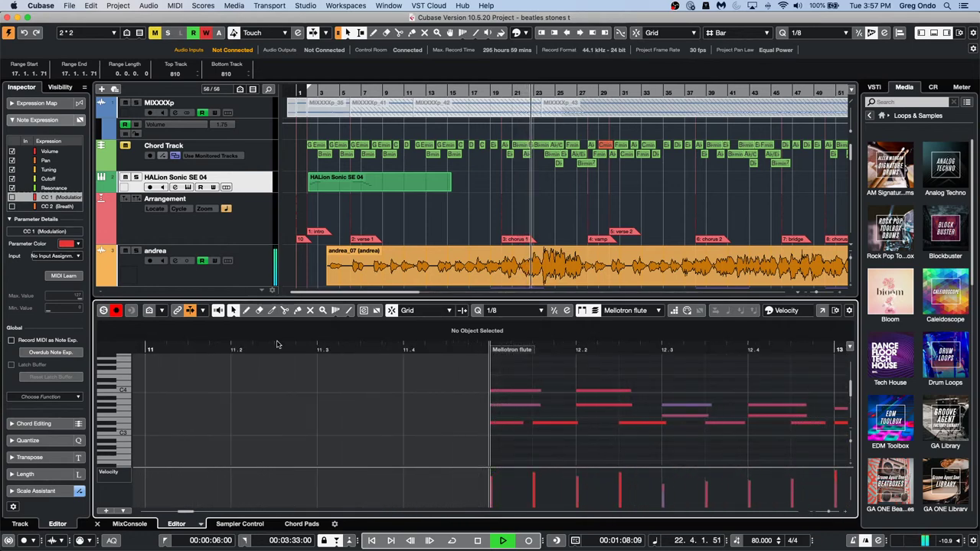
Link the project and lower zone editor cursors, and zoom in to examine how both timelines follow each other
key("shift+f")
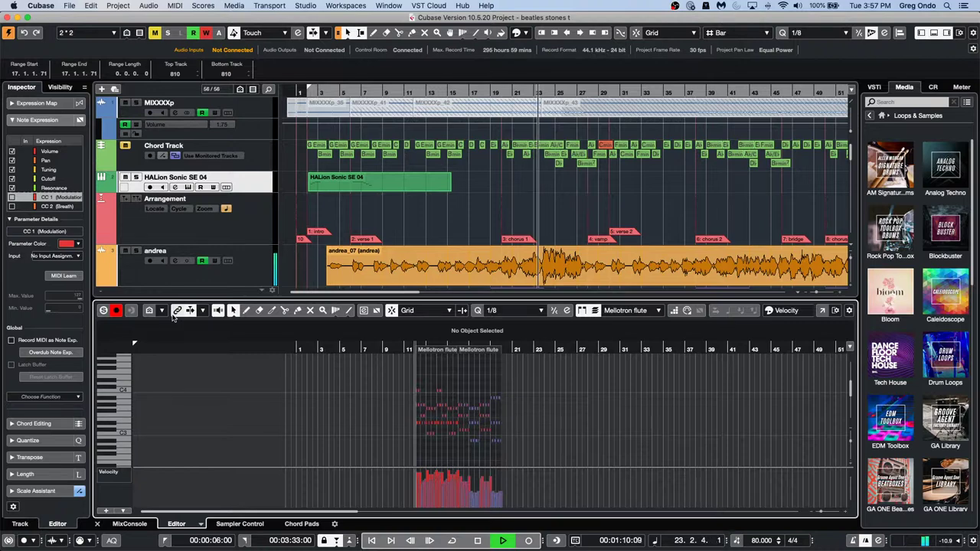
key("h")
key("h")
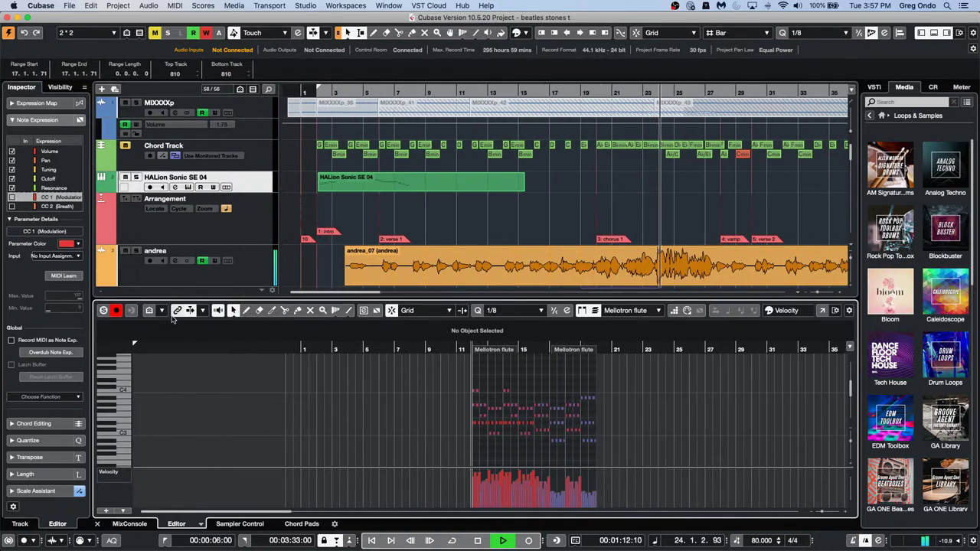
key("h")
key("h")
key("h")
key("h")
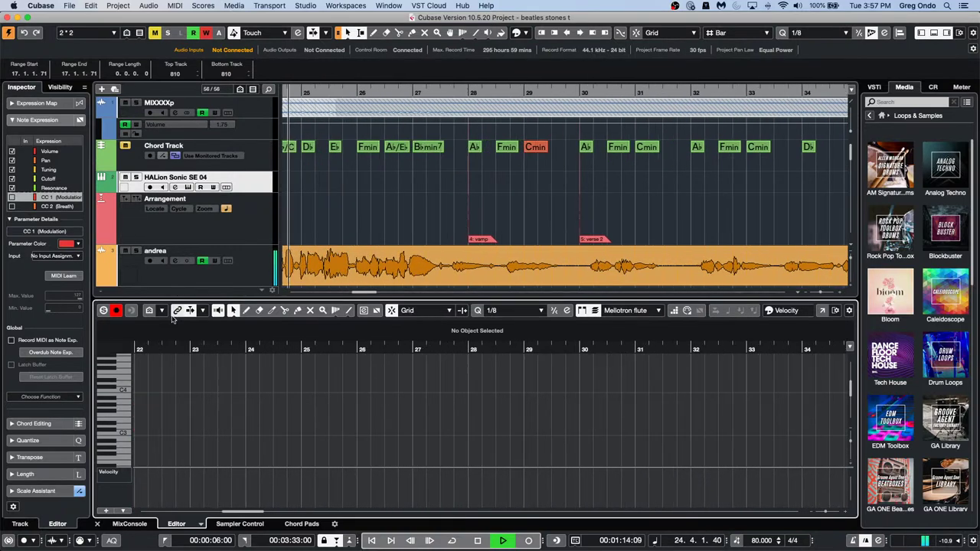
Open the Mellotron flute part that starts at bar 30 in the linked Key Editor and show its first notes in close-up
scroll(573, 198, "down", 5)
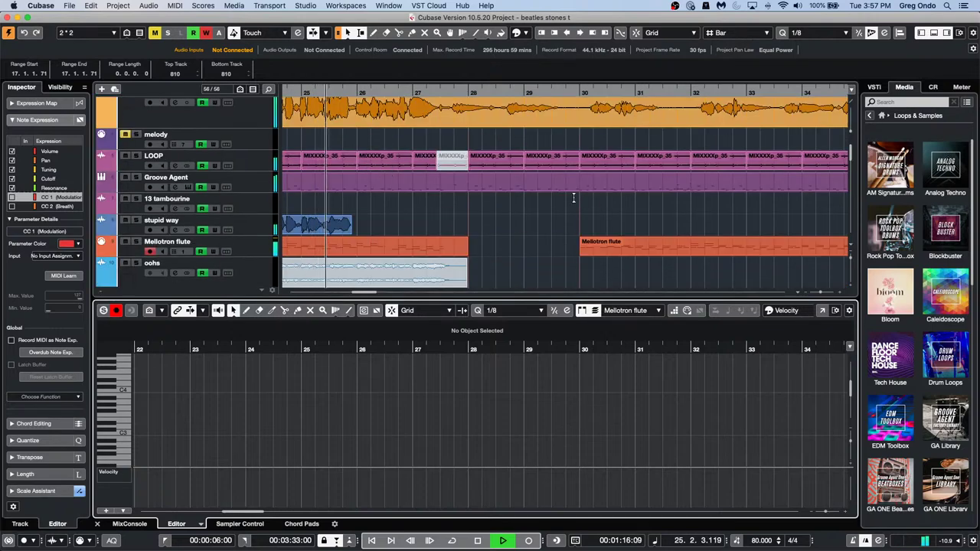
left_click(665, 254)
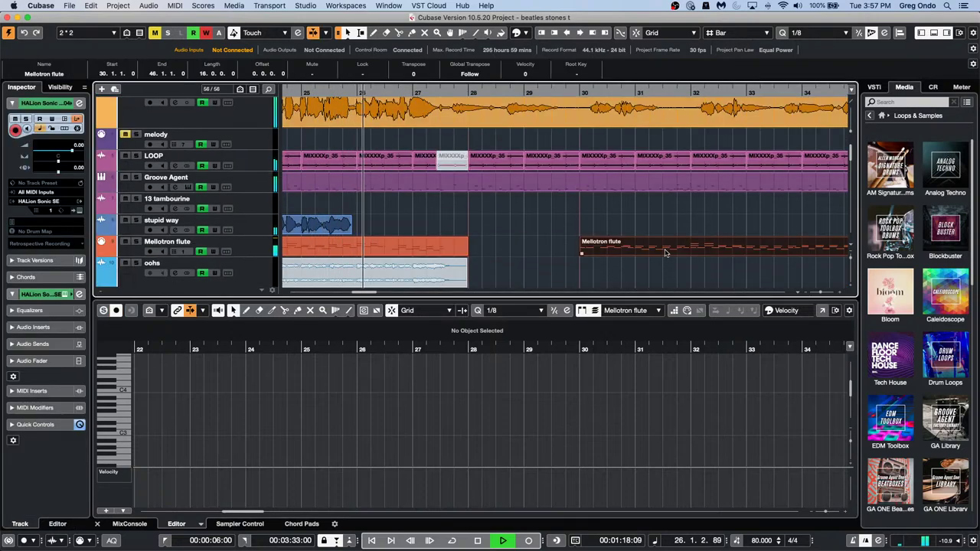
double_click(666, 254)
key("h")
key("h")
key("h")
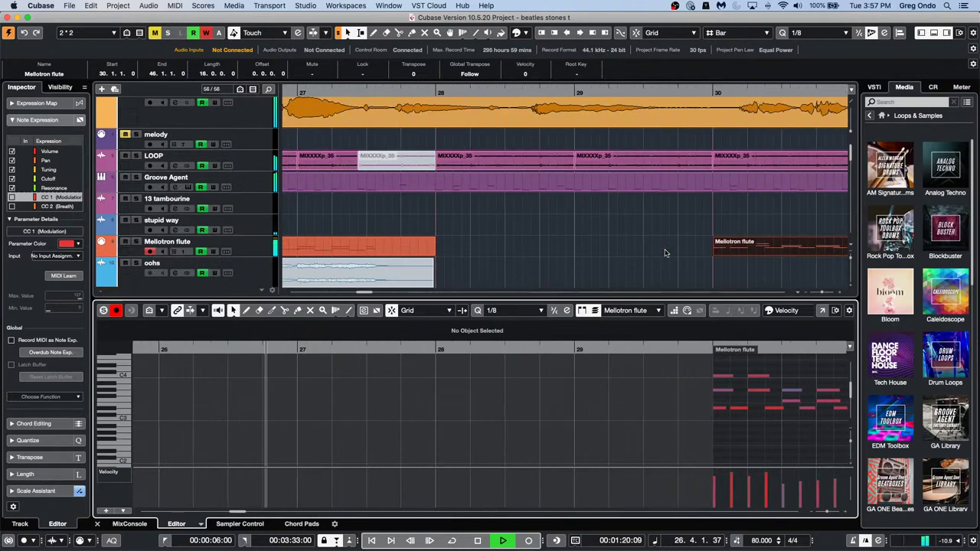
Zoom the linked timelines out and back in to examine how the arrangement and Key Editor follow each other around the flute part
key("h")
key("g")
key("g")
key("g")
key("g")
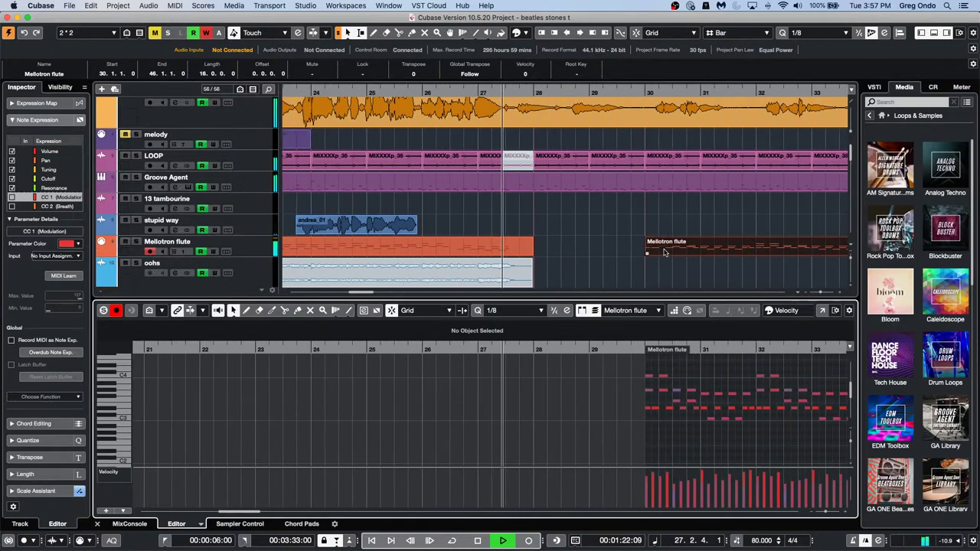
key("g")
key("g")
key("g")
key("g")
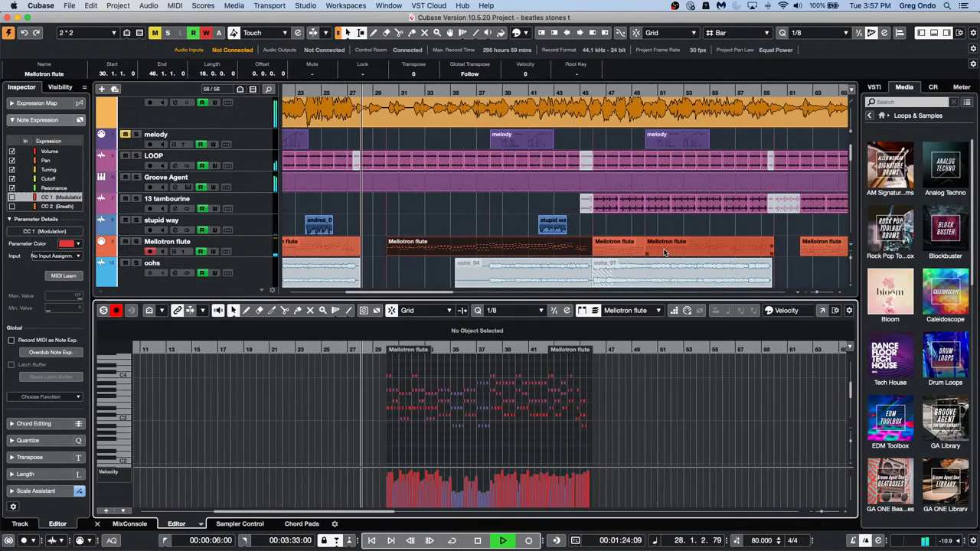
key("h")
key("h")
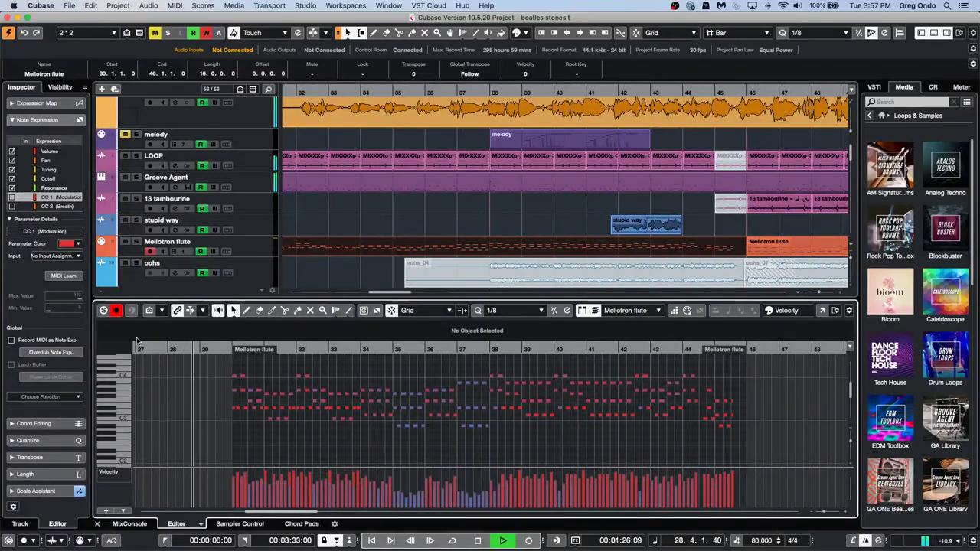
Unlink the Key Editor from the project view, set its auto-scroll to Stationary Cursor, and show the flute notes around bar 32 in close-up
left_click(162, 310)
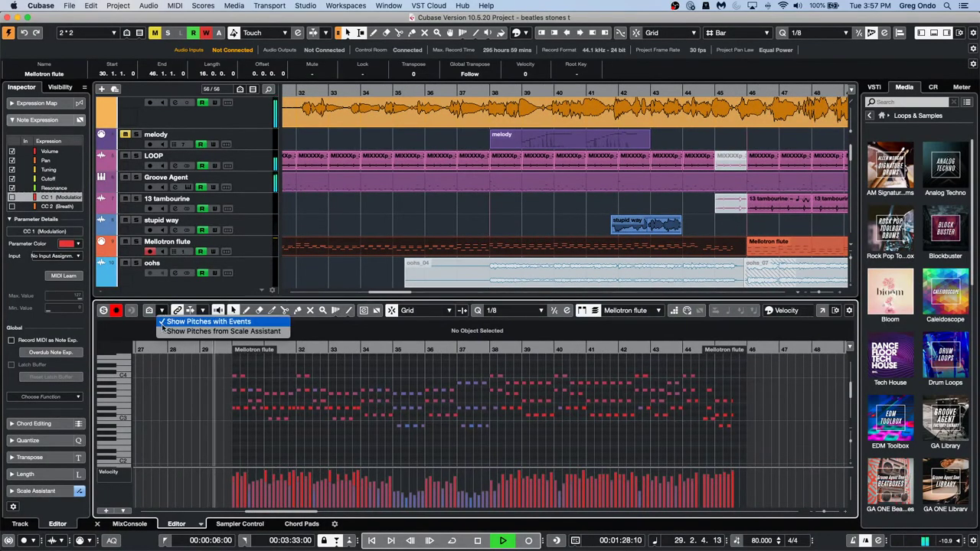
left_click(202, 310)
left_click(202, 310)
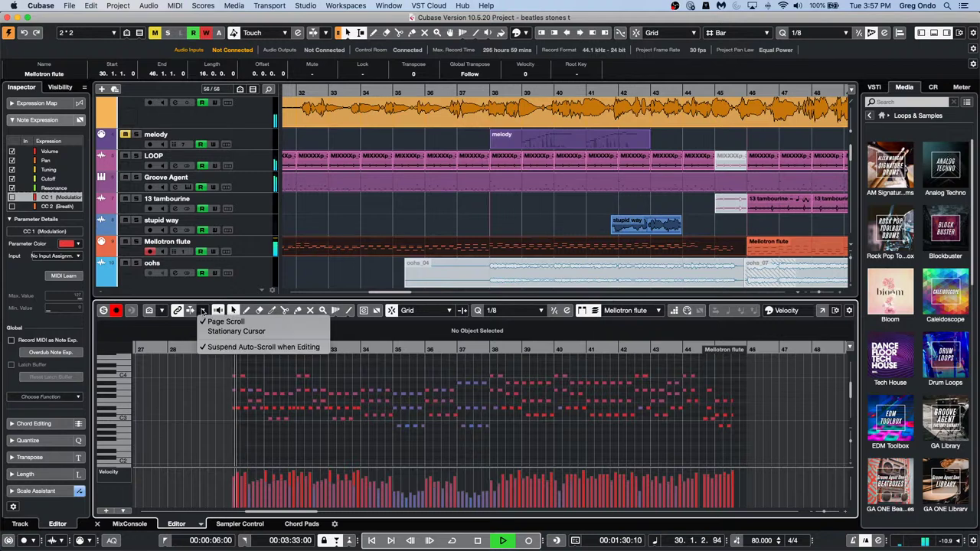
left_click(223, 330)
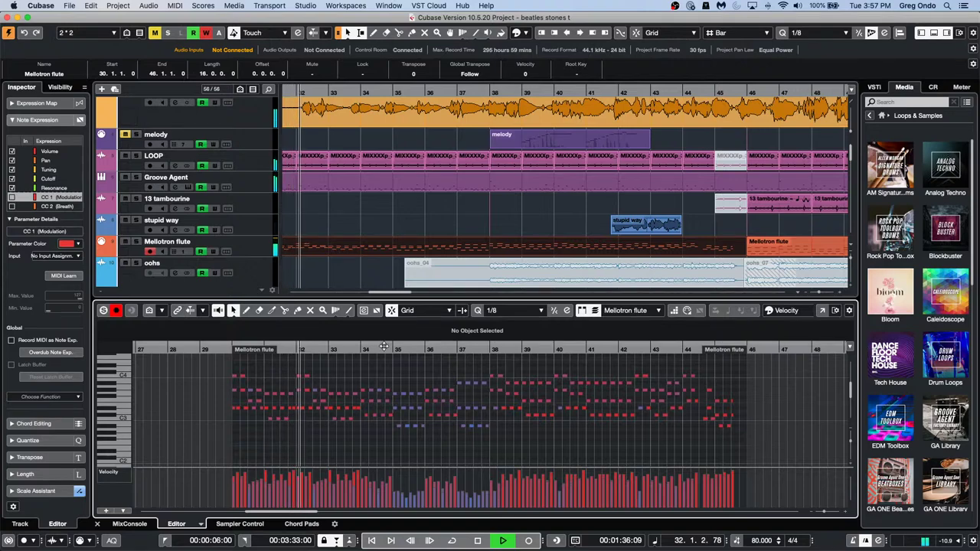
key("h")
key("h")
key("h")
key("h")
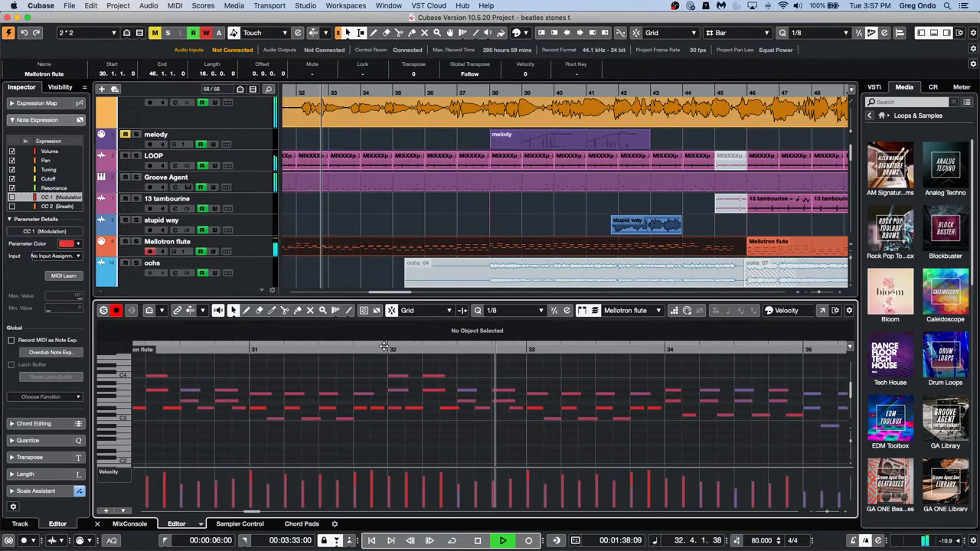
key("h")
key("h")
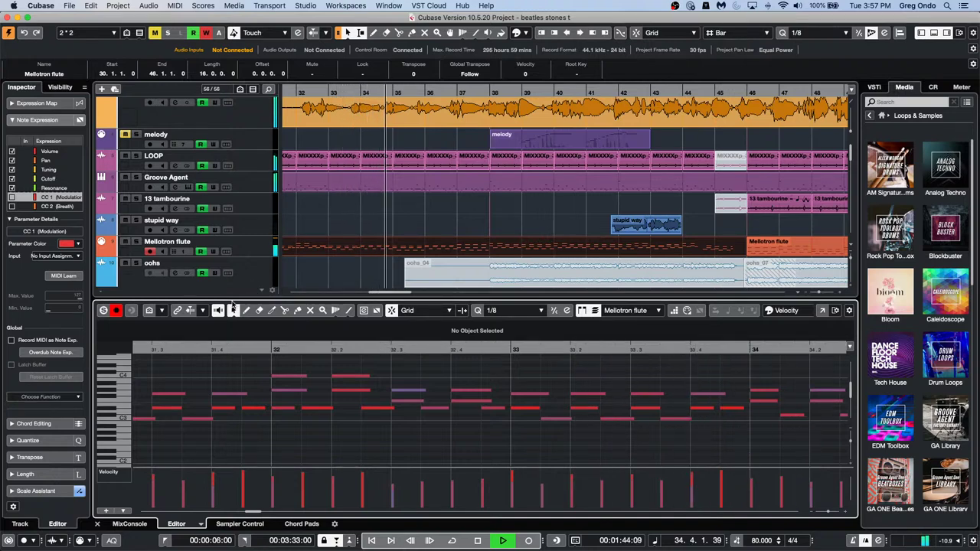
Set the Key Editor's auto-scroll to Page Scroll and turn off Suspend Auto-Scroll when Editing
left_click(203, 310)
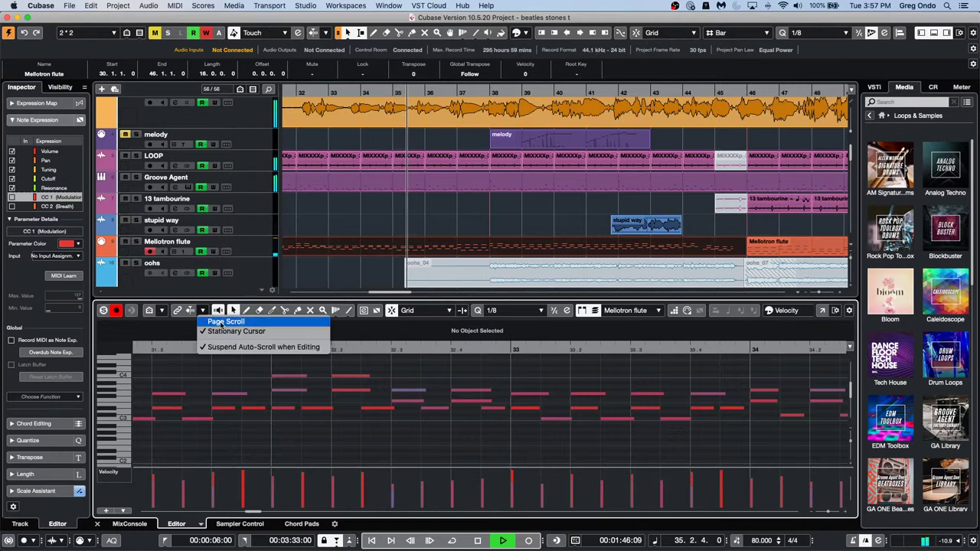
left_click(222, 322)
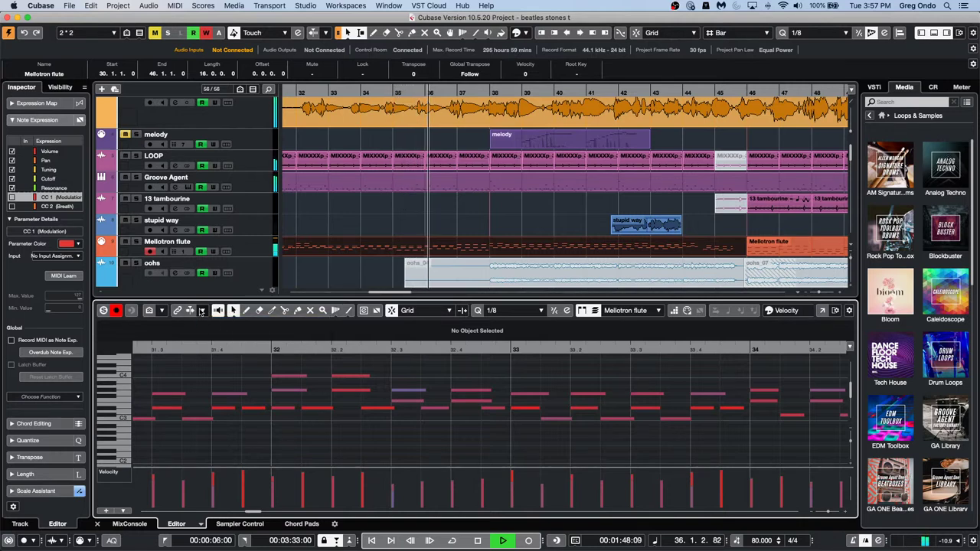
left_click(202, 312)
left_click(226, 348)
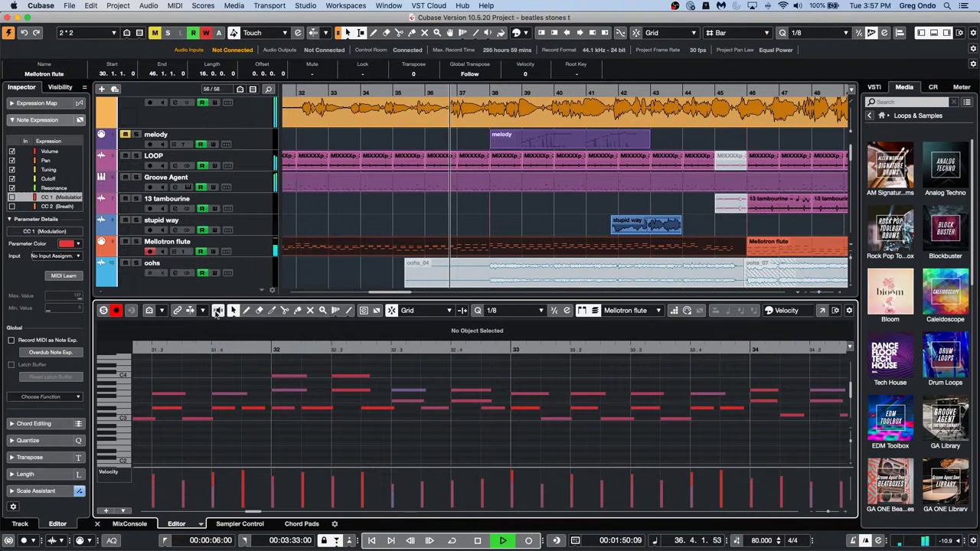
Try Stationary Cursor in the Key Editor with playback moved to about bar 32.3, and return to Page Scroll
left_click(203, 311)
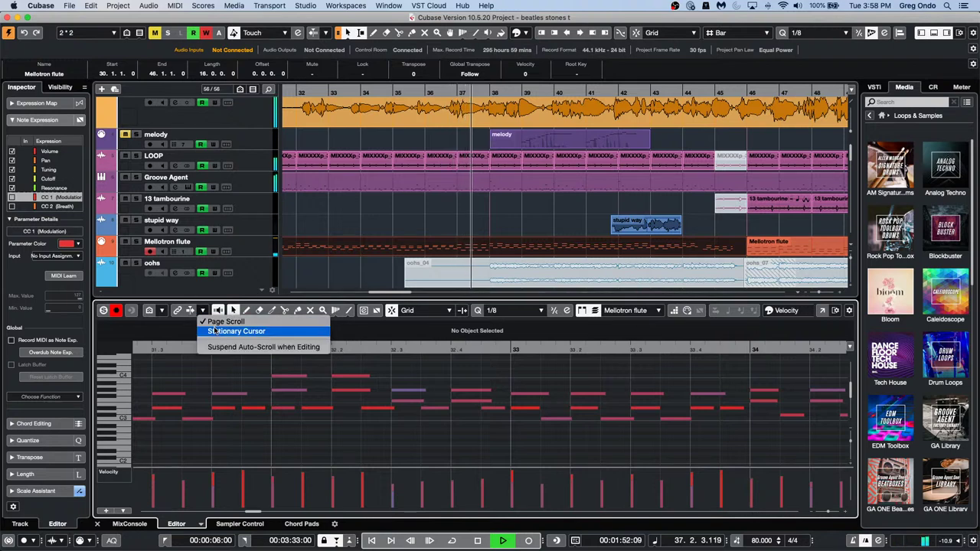
left_click(236, 331)
left_click(383, 347)
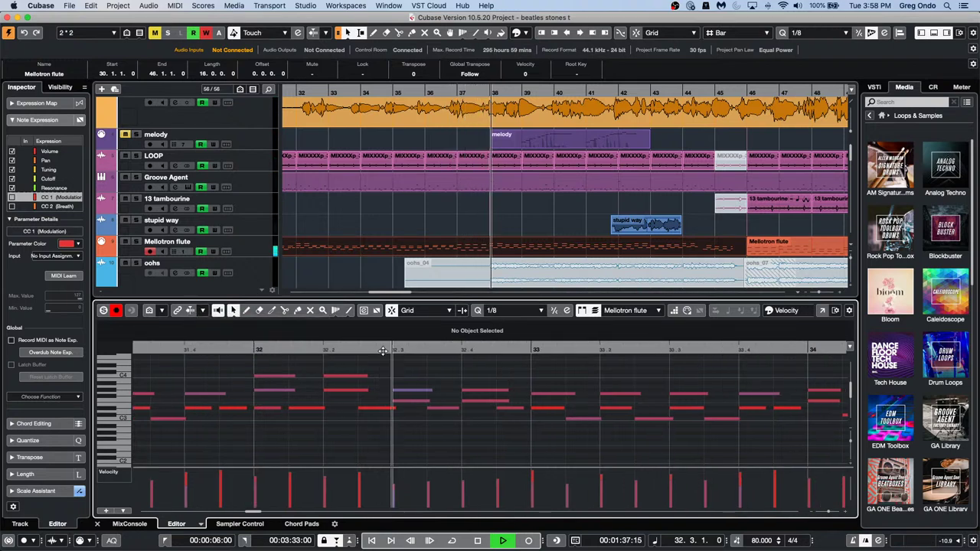
left_click(203, 311)
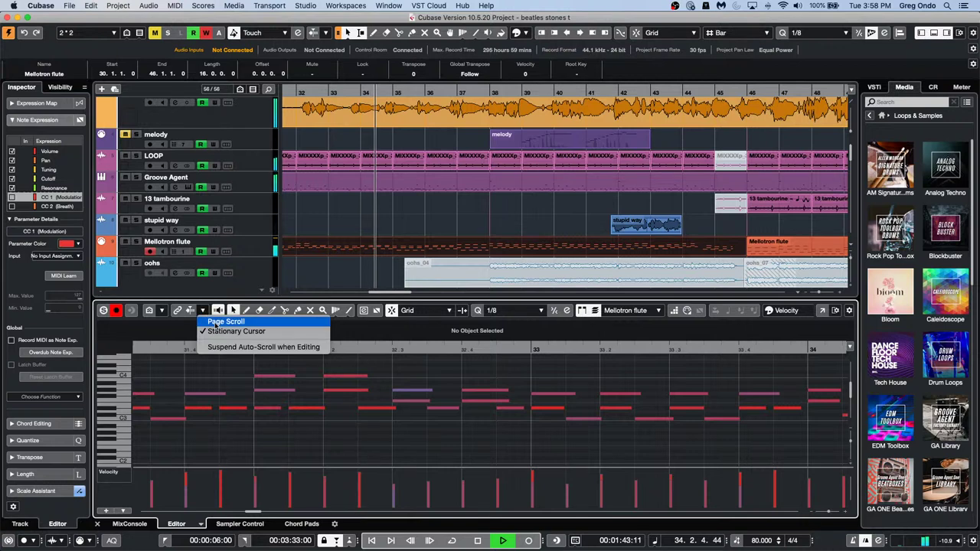
left_click(216, 325)
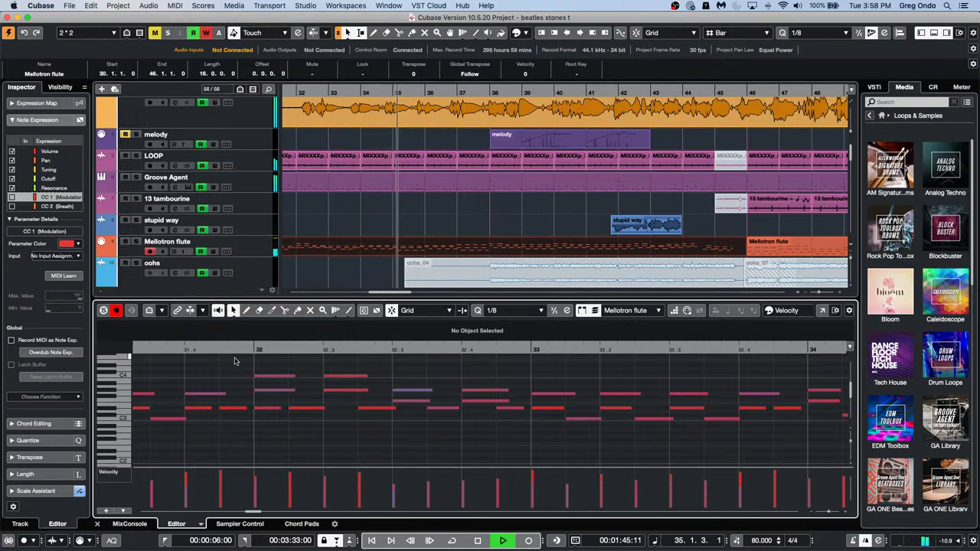
Turn on auto-scroll in the Key Editor with the Stationary Cursor option and show more bars of the flute part
left_click(190, 311)
left_click(203, 311)
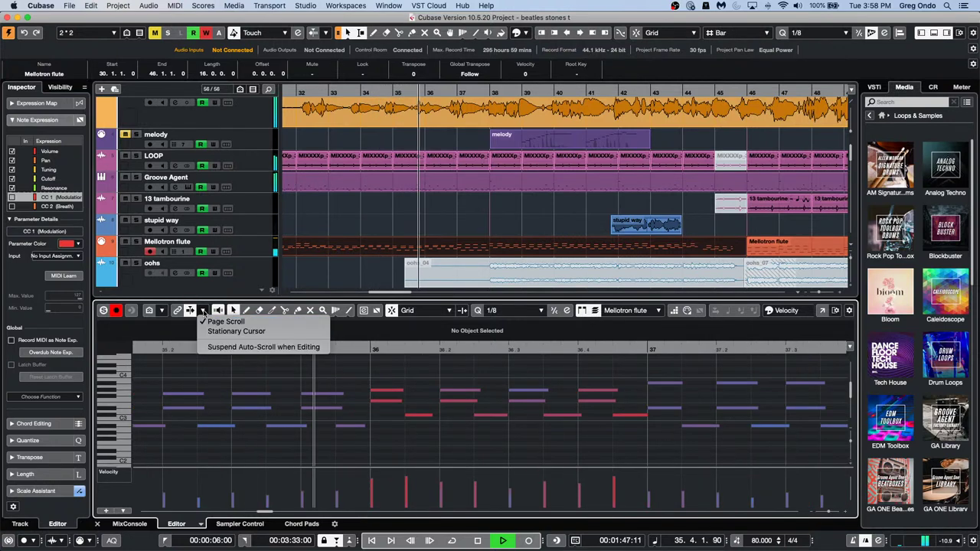
left_click(217, 333)
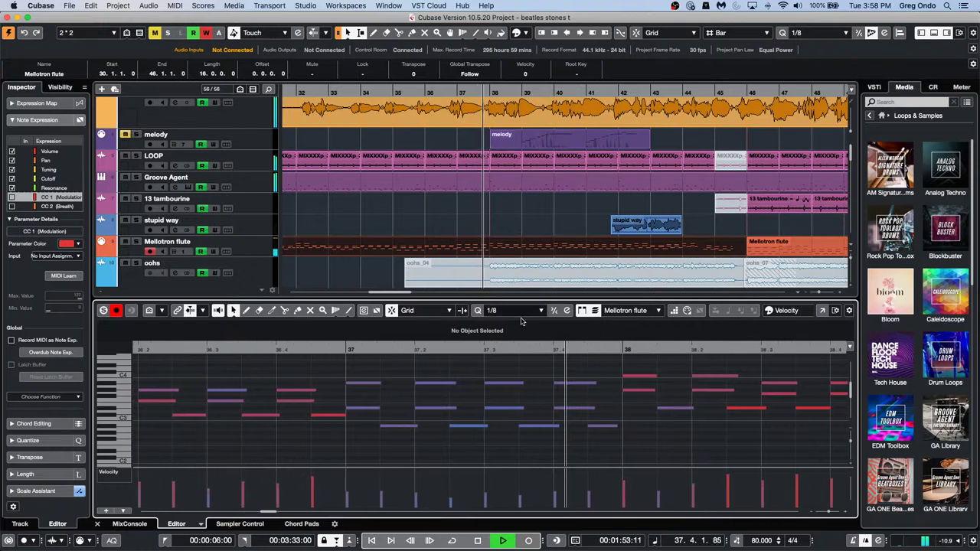
key("g")
key("g")
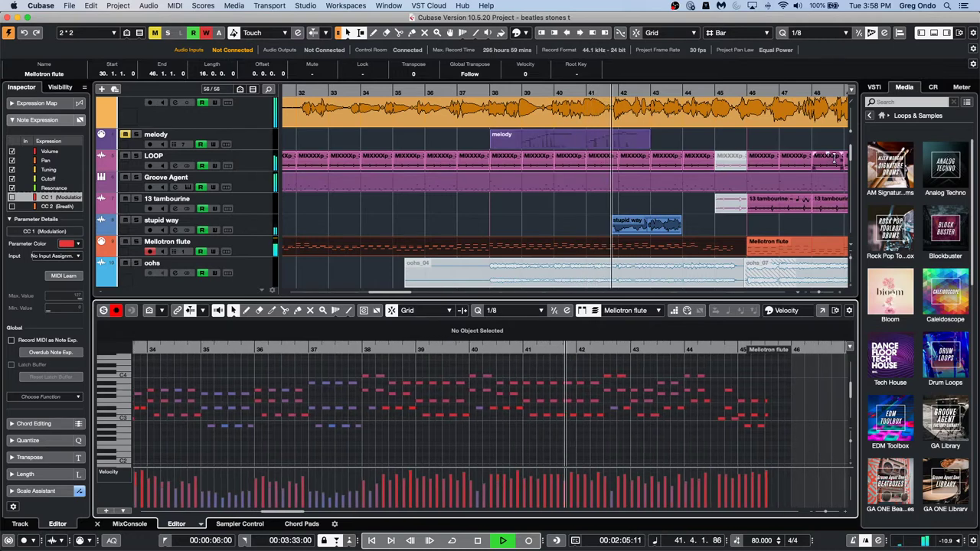
Move playback to about bar 34 and examine how the unlinked Key Editor scrolls past its stationary cursor at different magnifications
left_click(372, 93)
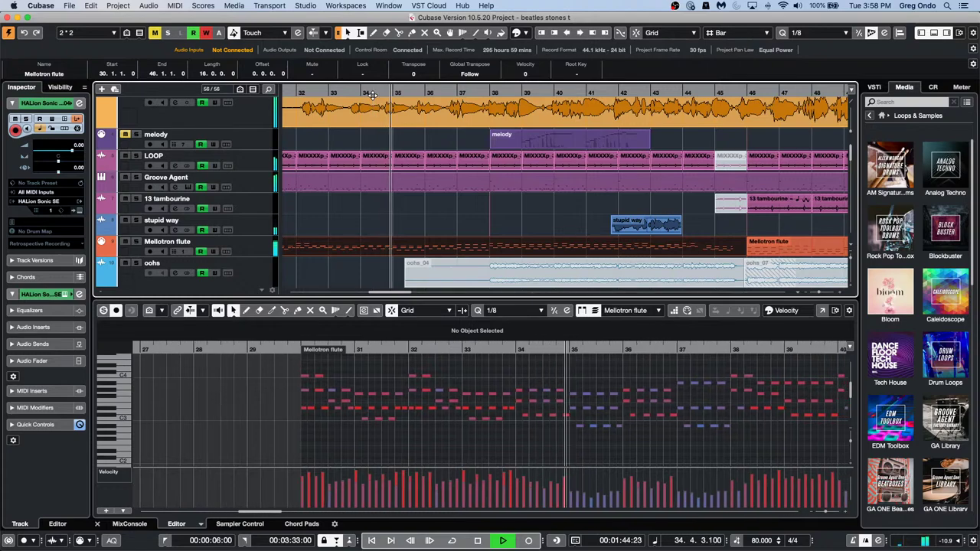
left_click(178, 311)
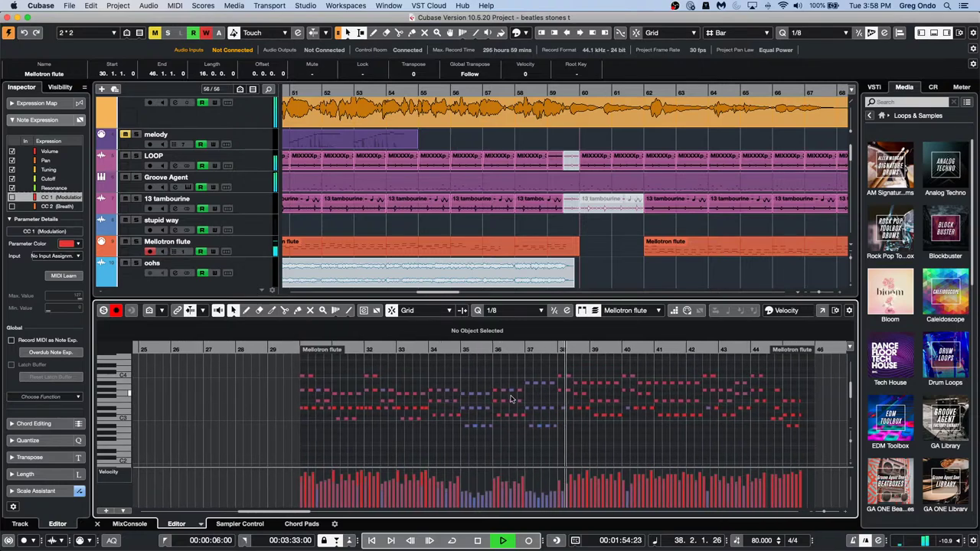
left_click(203, 311)
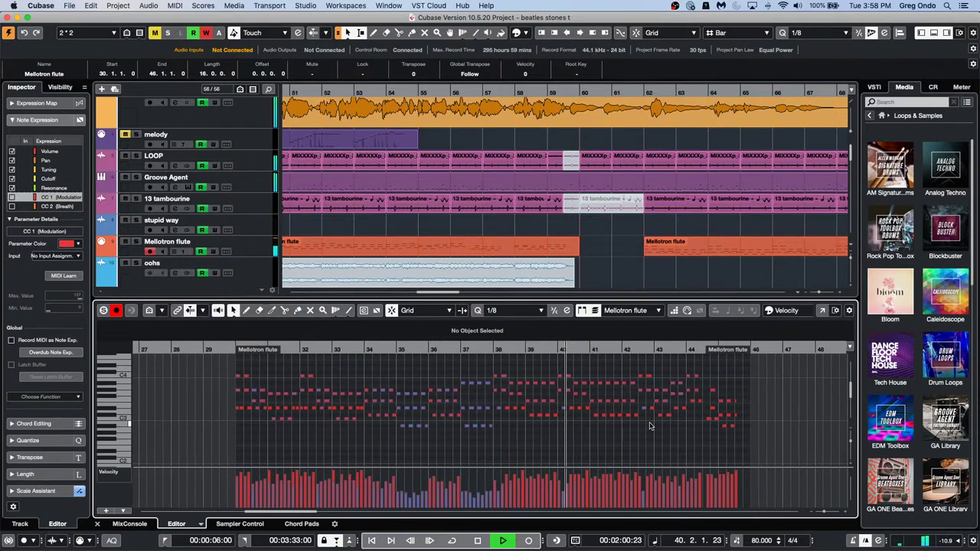
key("h")
key("h")
key("h")
key("h")
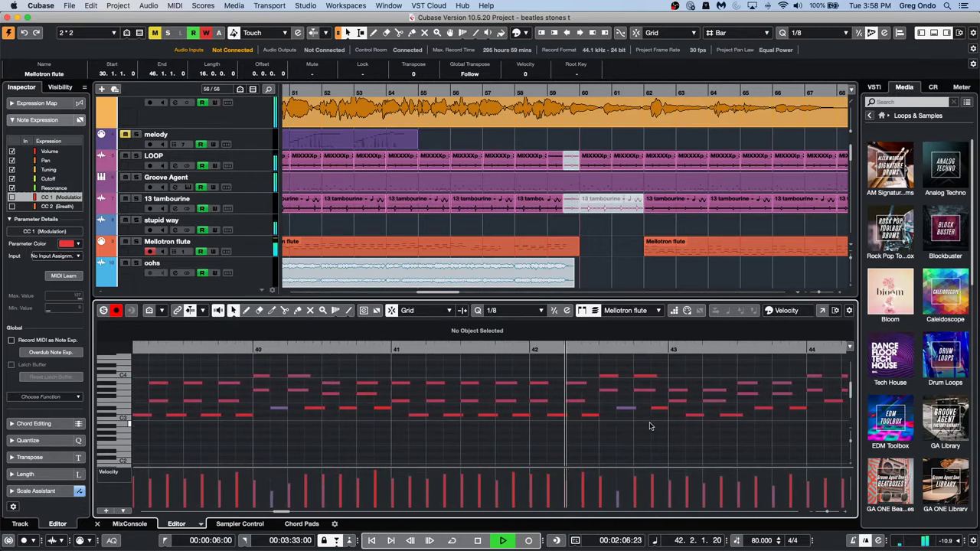
Link the project and Key Editor timelines again, and restart playback from about bar 21
left_click(177, 311)
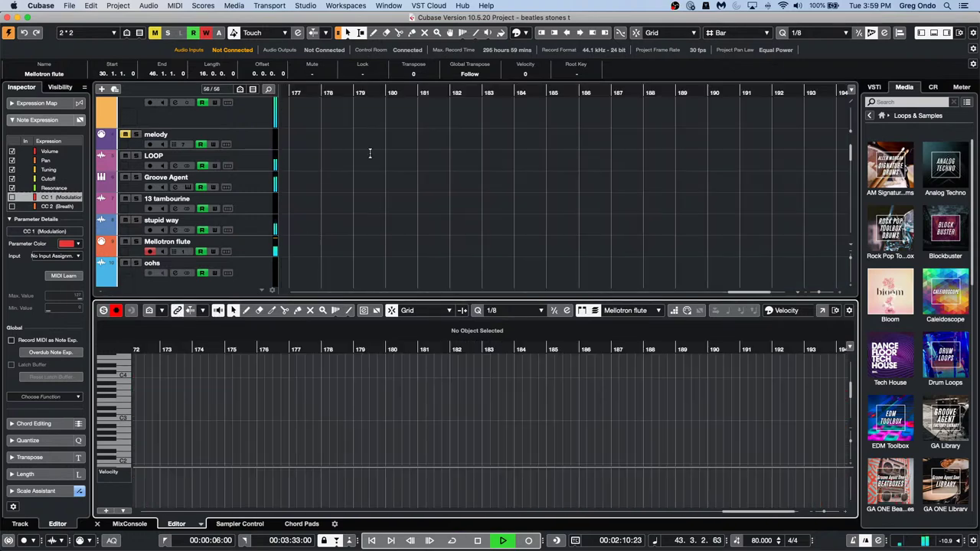
key("space")
scroll(356, 153, "up", 5)
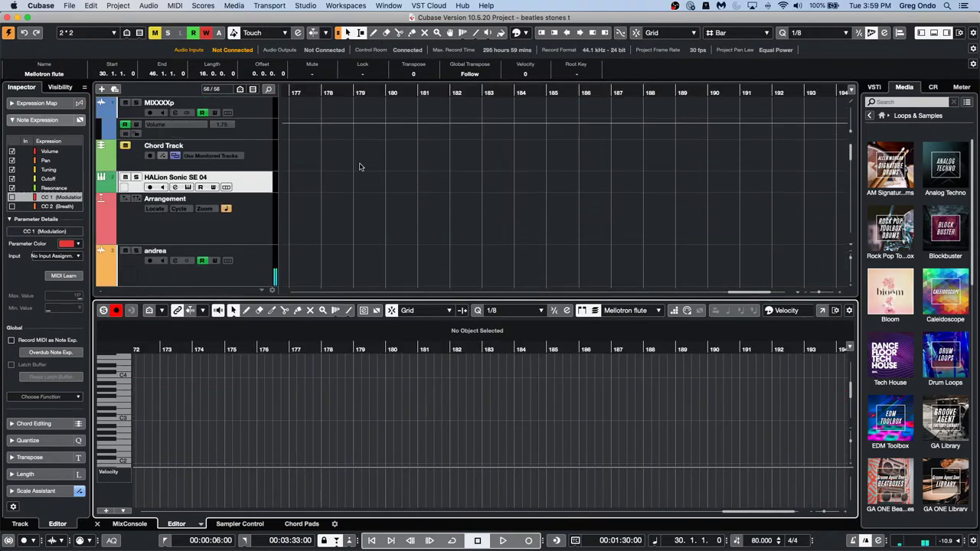
left_click_drag(342, 91, 579, 91)
key("space")
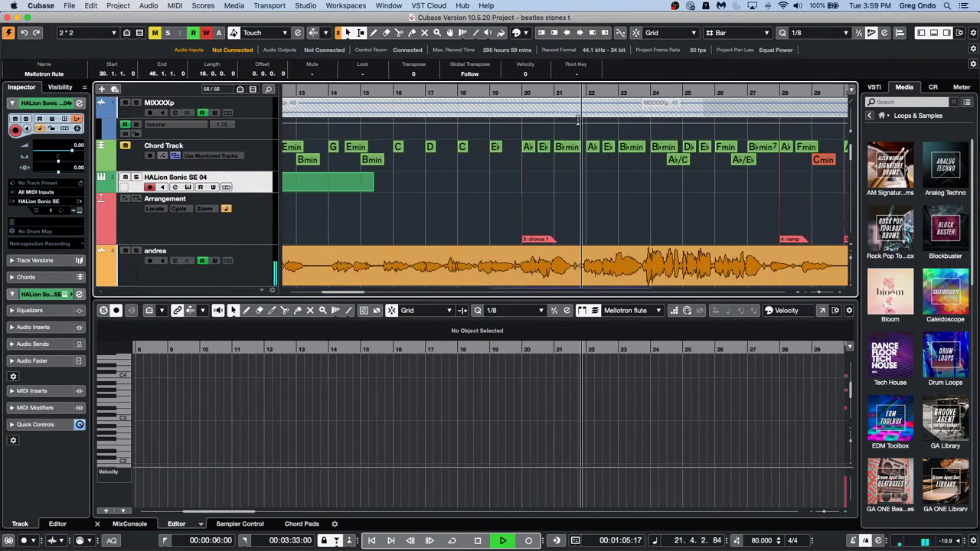
Zoom the linked timelines out to locate the flute part, and examine both views in close-up around bar 35
scroll(605, 145, "down", 8)
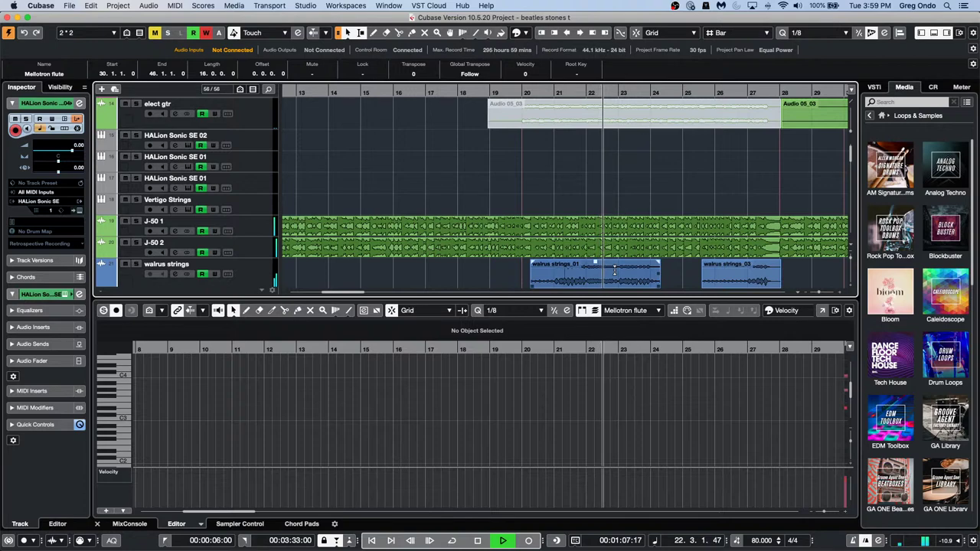
key("g")
key("g")
key("g")
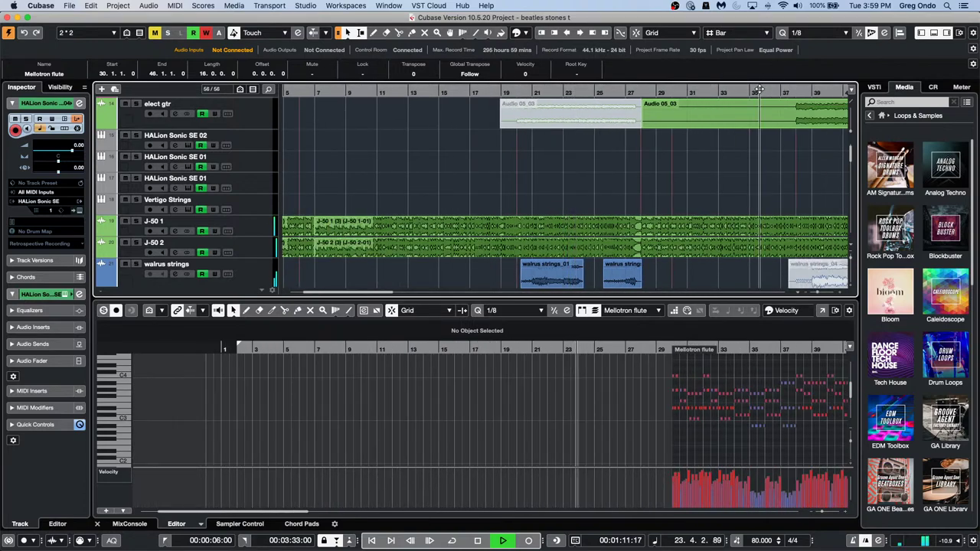
left_click_drag(756, 90, 772, 144)
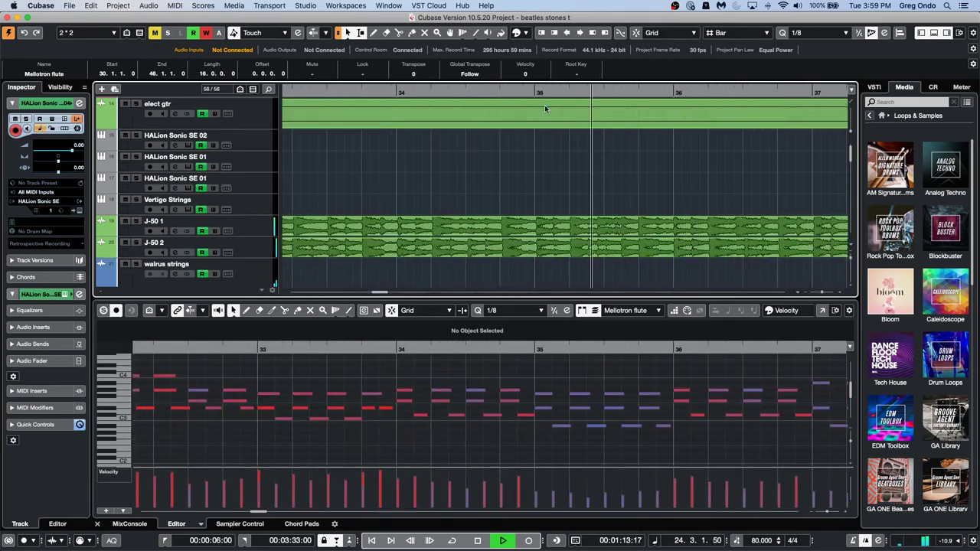
Unlink the two timelines, set the project window's auto-scroll to Page Scroll during playback, and stop playback
left_click(190, 314)
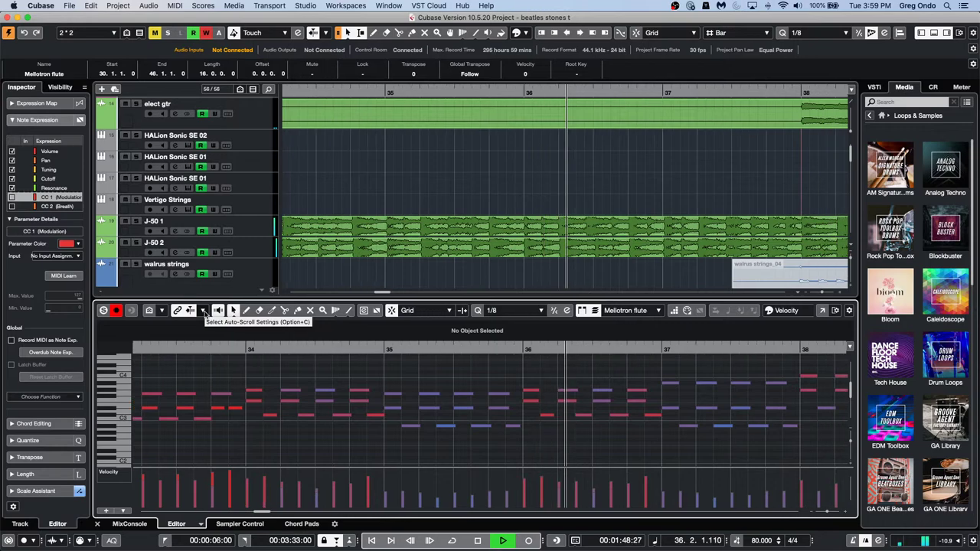
left_click(203, 310)
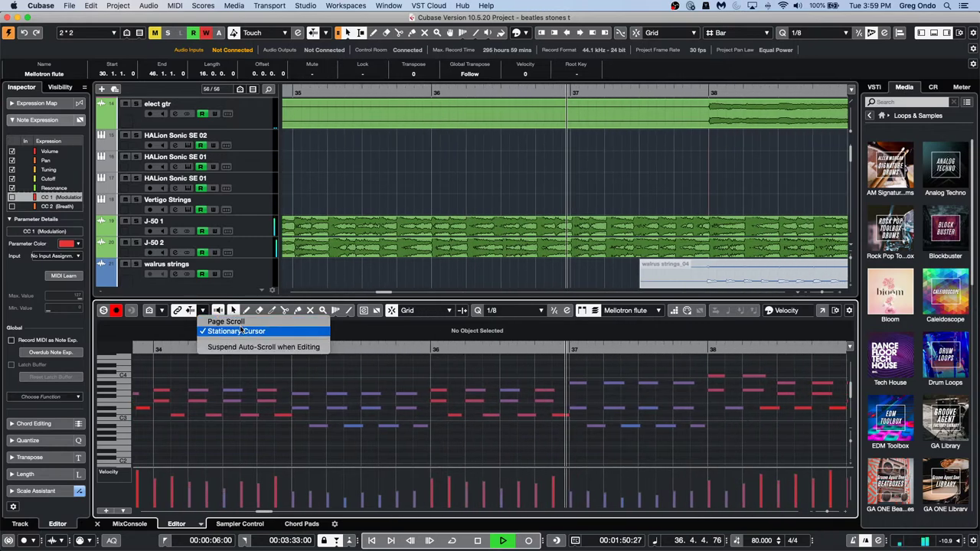
left_click(471, 191)
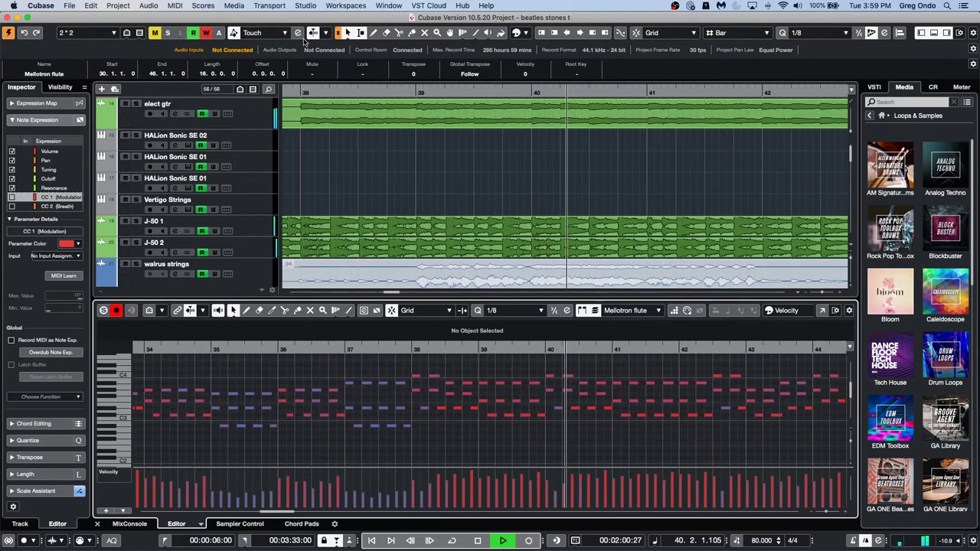
left_click(326, 33)
left_click(335, 43)
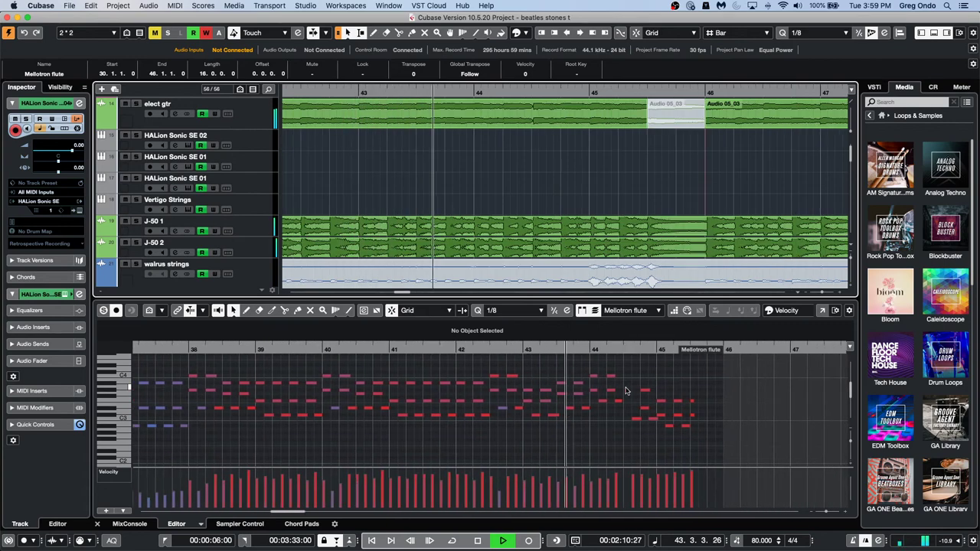
key("space")
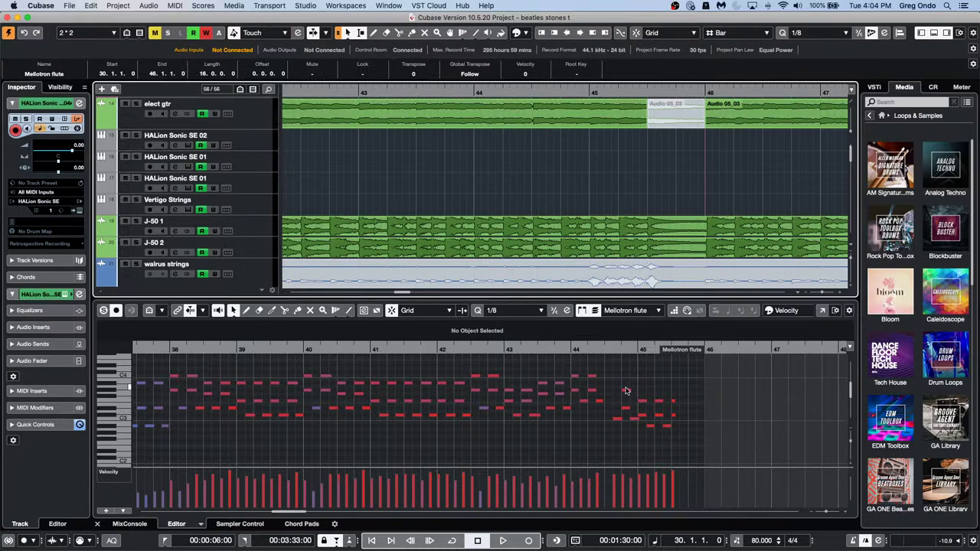
Expand the flute track's MIDI Modifiers and set the Random 1 target to Velocity
left_click(626, 389)
left_click(53, 409)
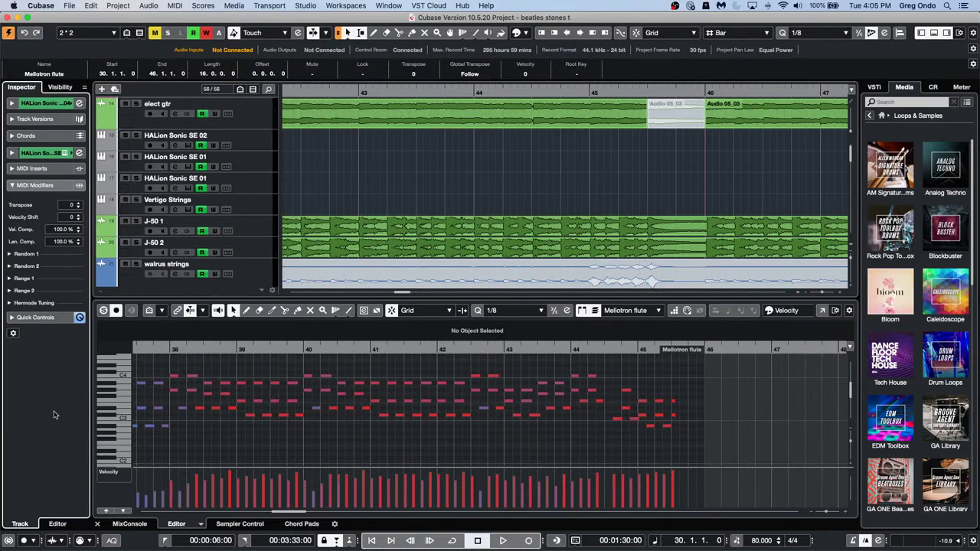
right_click(48, 185)
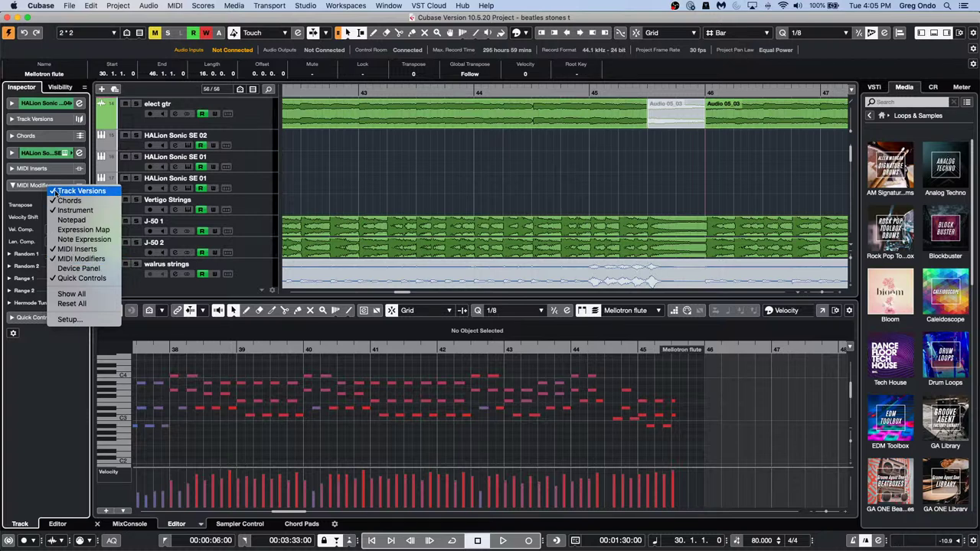
left_click(31, 182)
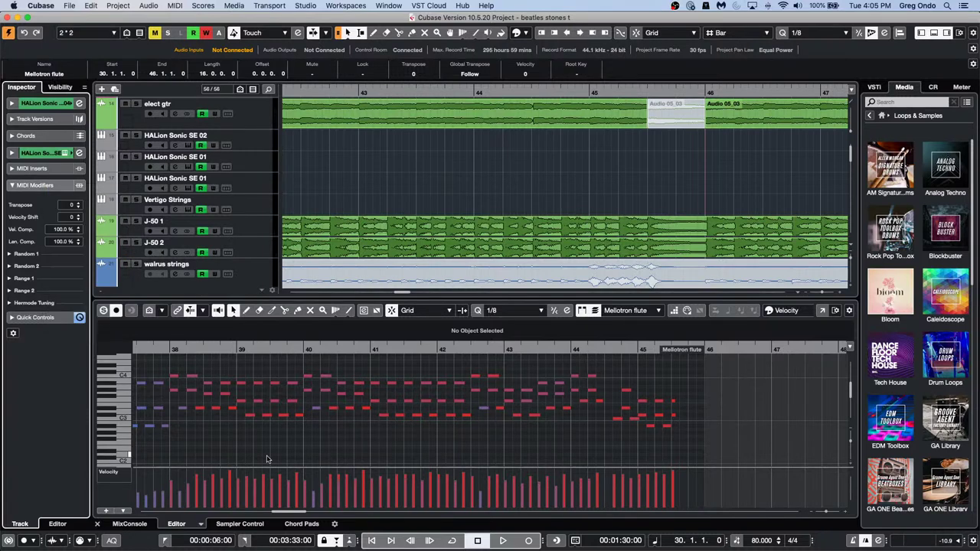
left_click(27, 253)
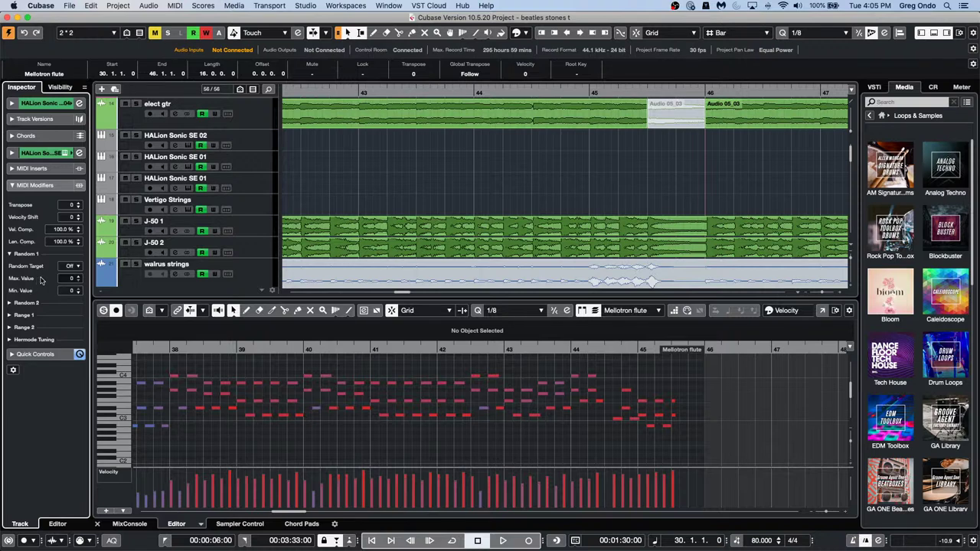
left_click(75, 267)
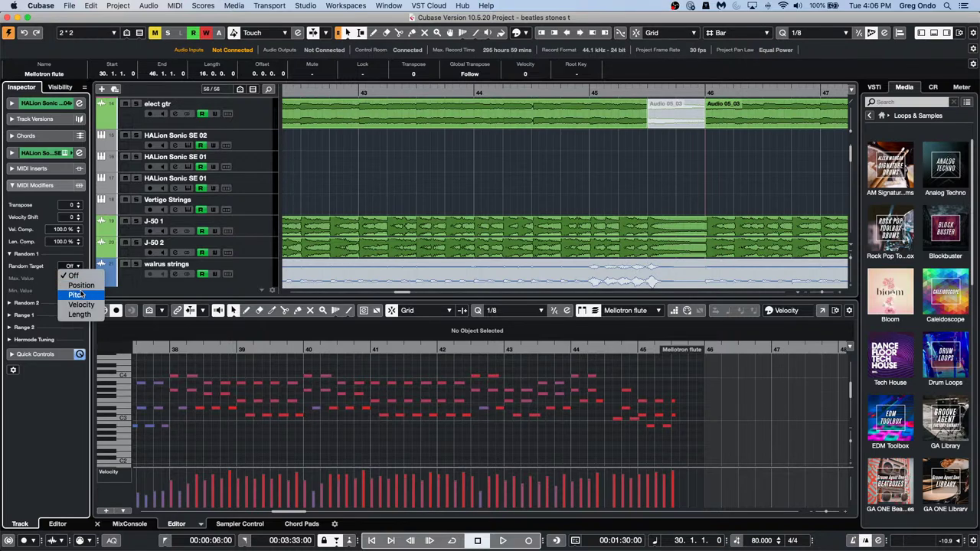
left_click(81, 305)
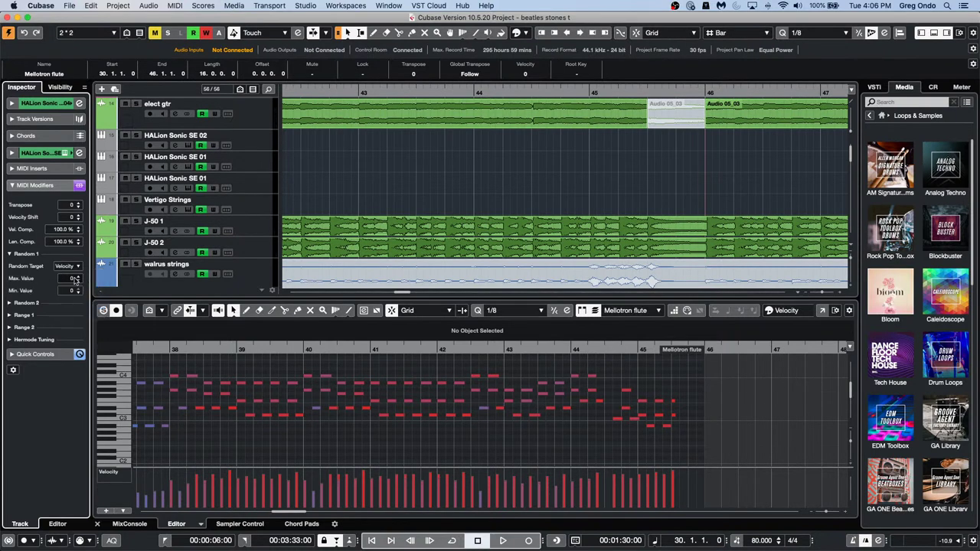
Set both the maximum and minimum values of the Random 1 modifier to 80
left_click(75, 279)
type("80")
left_click(70, 291)
key("Return")
left_click(70, 291)
type("80")
key("Return")
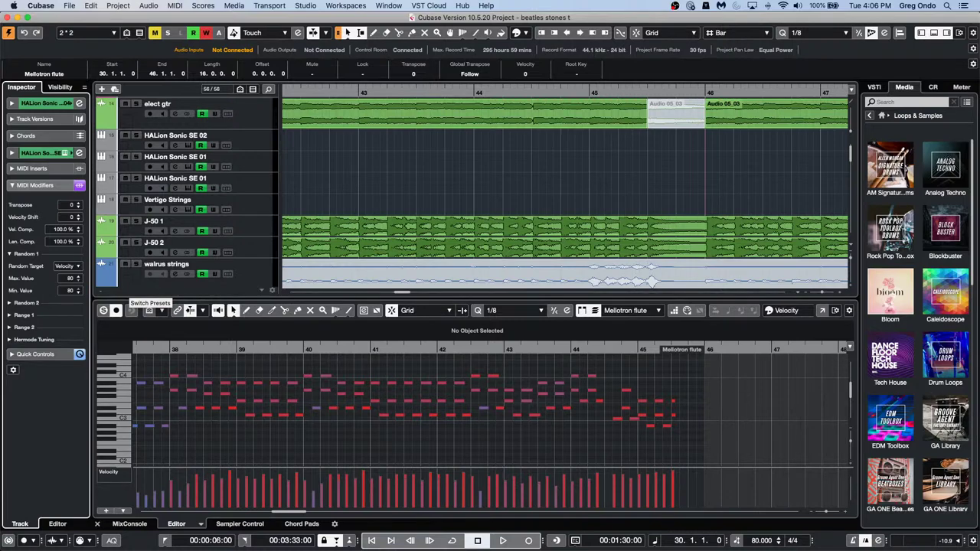
Freeze the MIDI Modifiers of the flute track into its notes
left_click(201, 7)
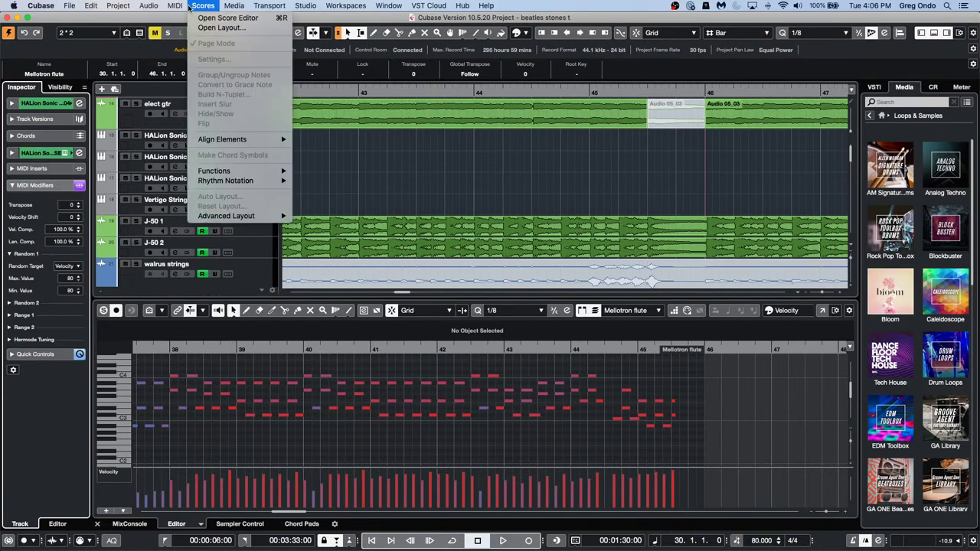
mouse_move(148, 6)
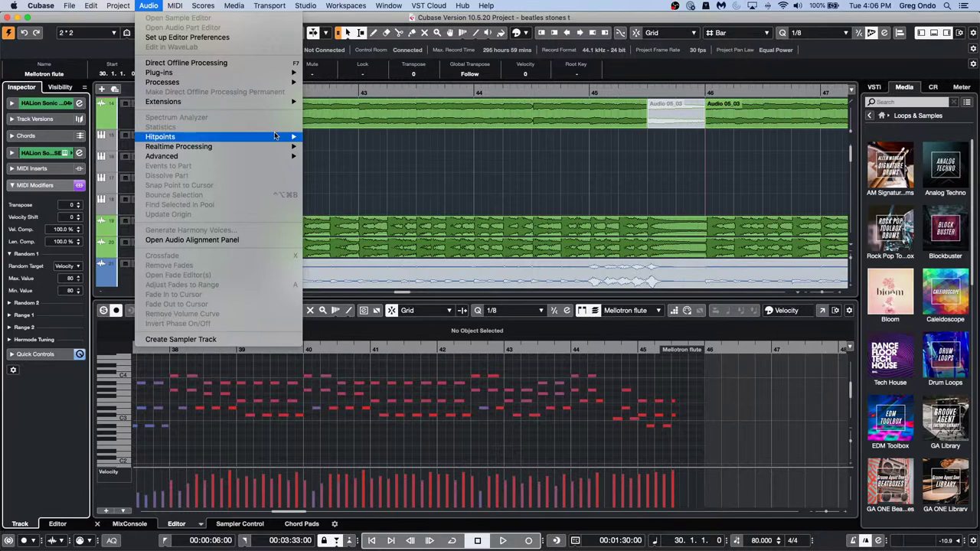
mouse_move(249, 83)
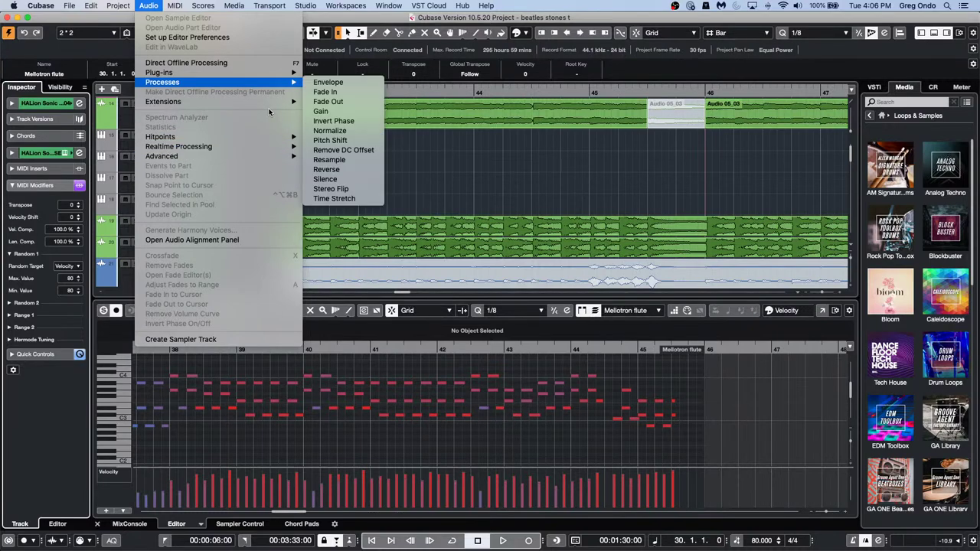
left_click(313, 297)
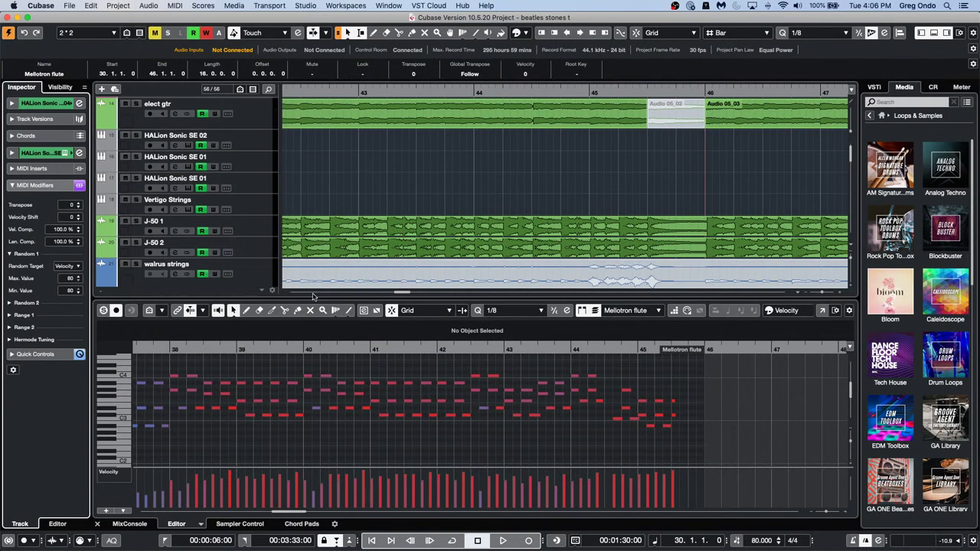
left_click(203, 6)
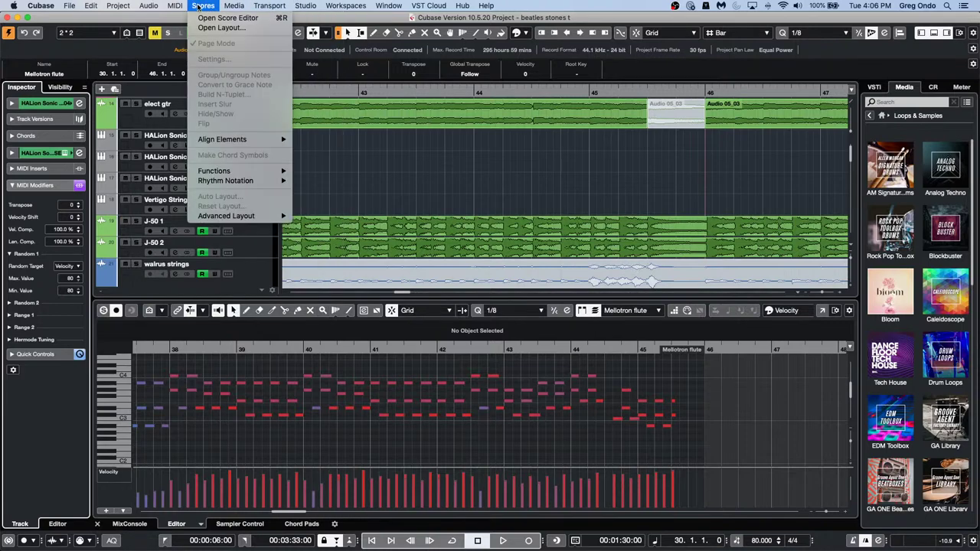
mouse_move(175, 6)
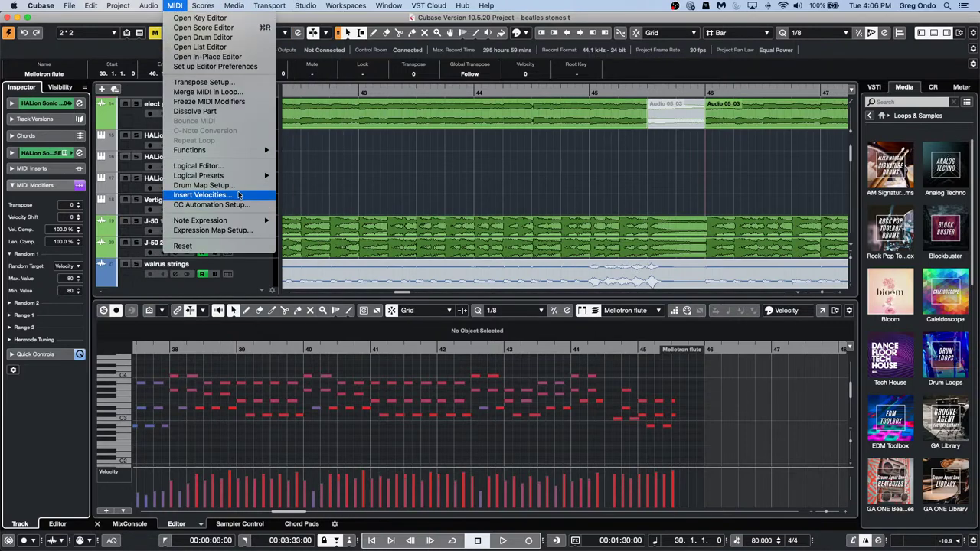
left_click(238, 102)
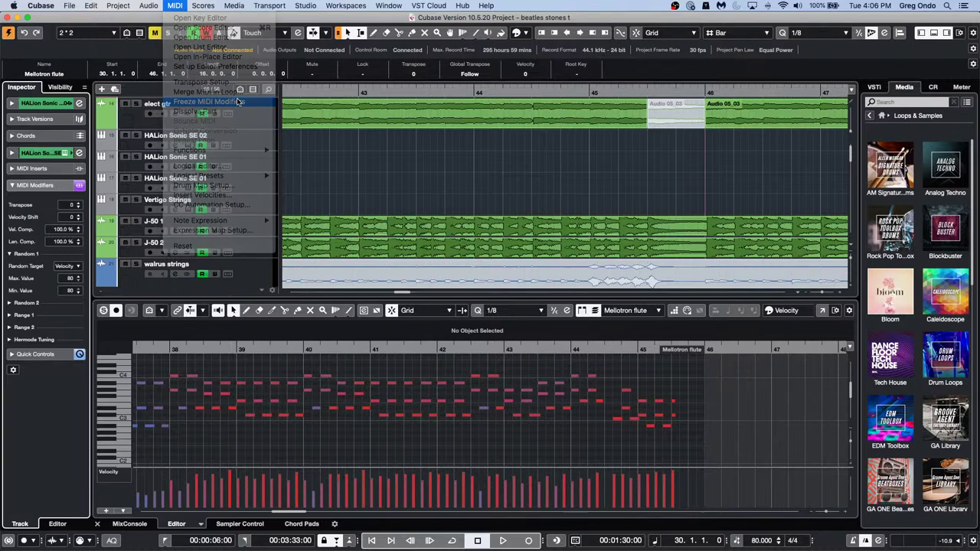
Select the flute notes from bar 41 to the end of the part and open the Logical Editor for them
left_click_drag(376, 435, 741, 373)
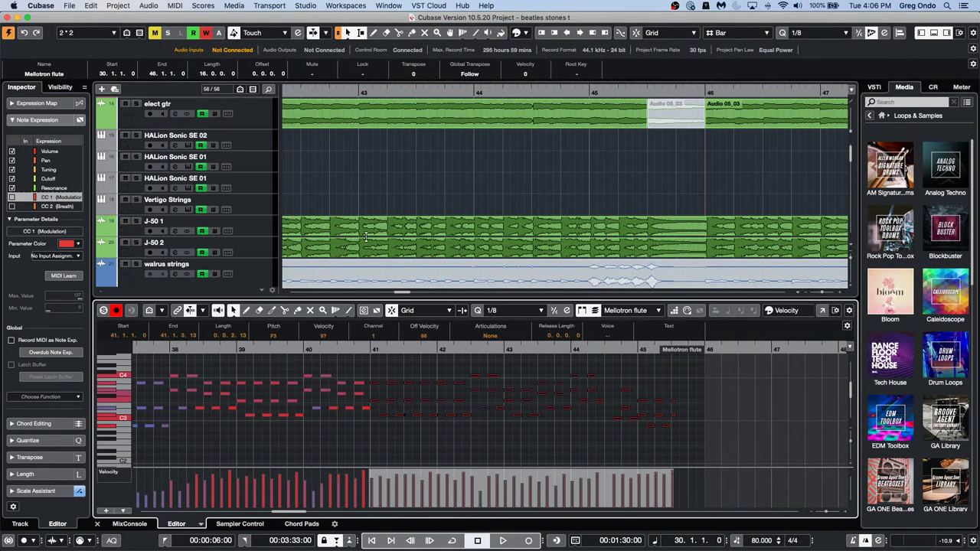
left_click(145, 6)
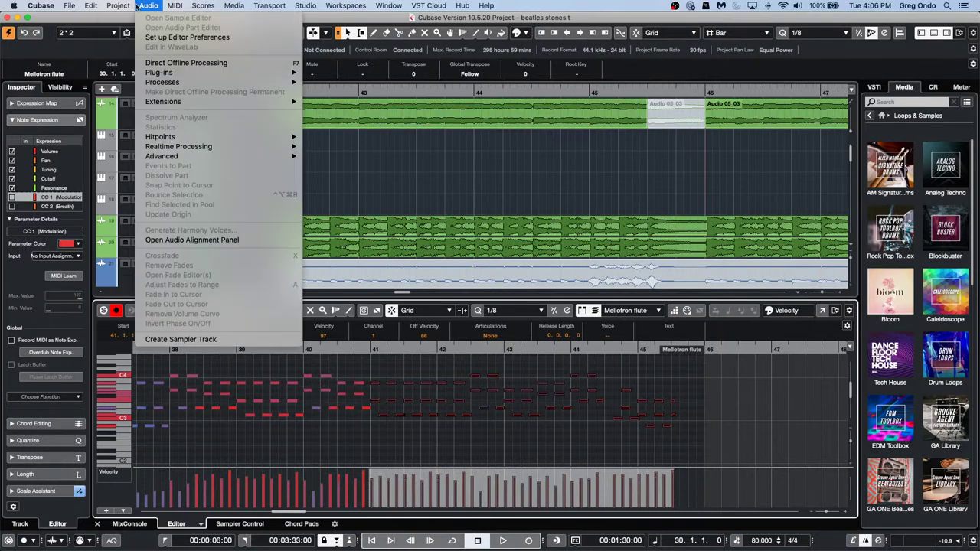
mouse_move(174, 6)
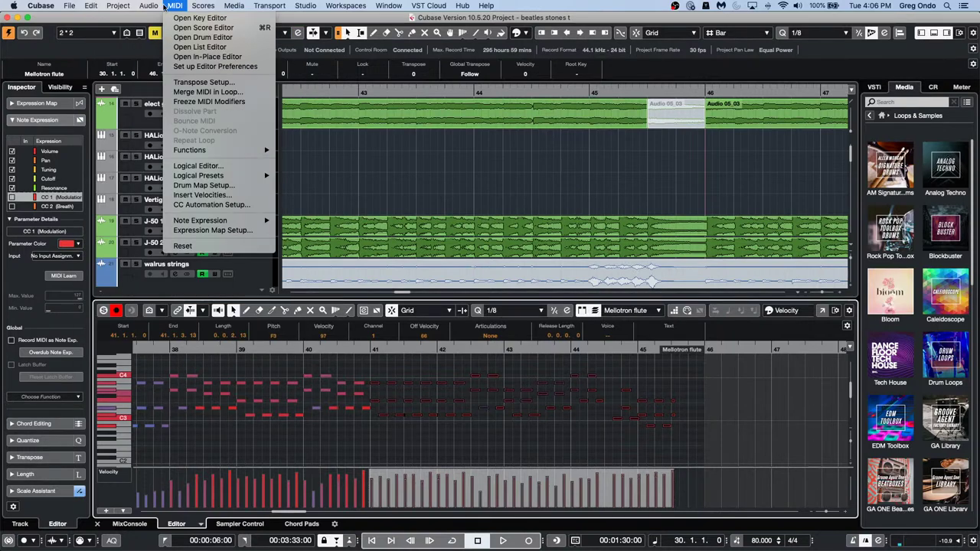
left_click(245, 169)
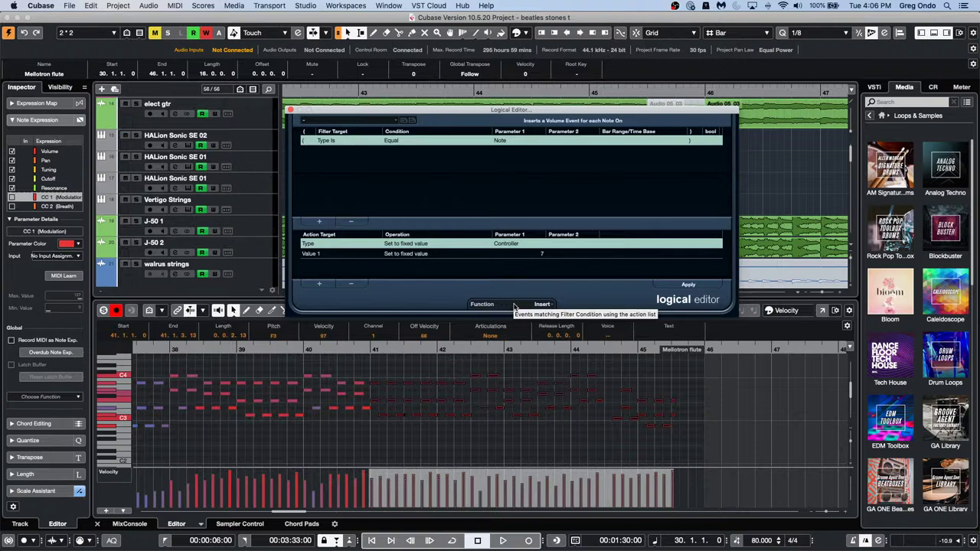
Set the Logical Editor function to Transform and remove both existing action lines
left_click(543, 304)
left_click(540, 299)
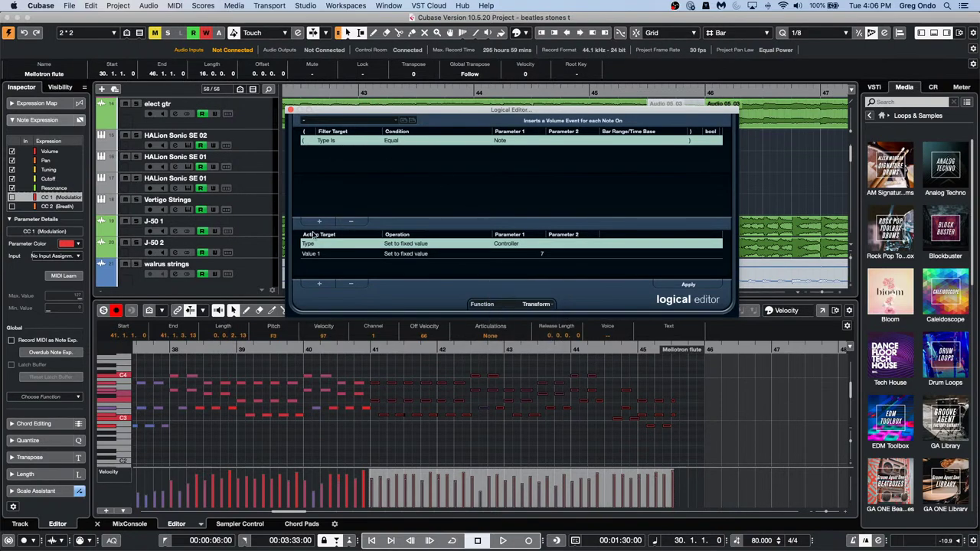
left_click(351, 284)
left_click(351, 284)
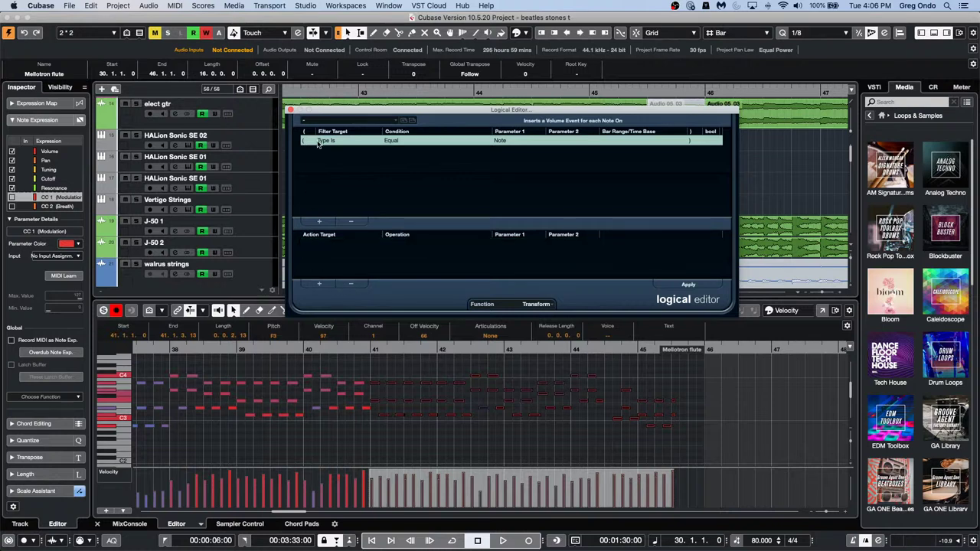
Add an action line targeting Value 2 with the operation Set Random Values between
left_click(319, 284)
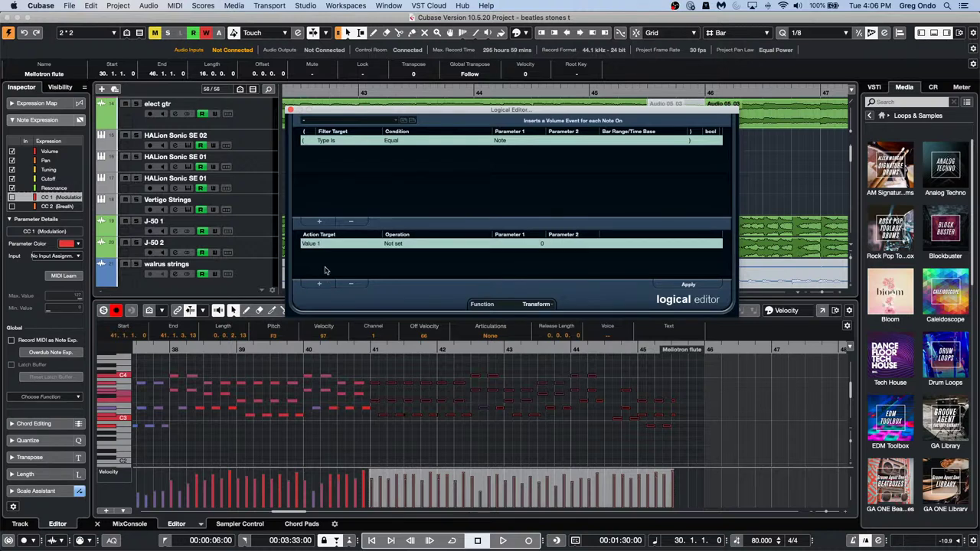
left_click(321, 243)
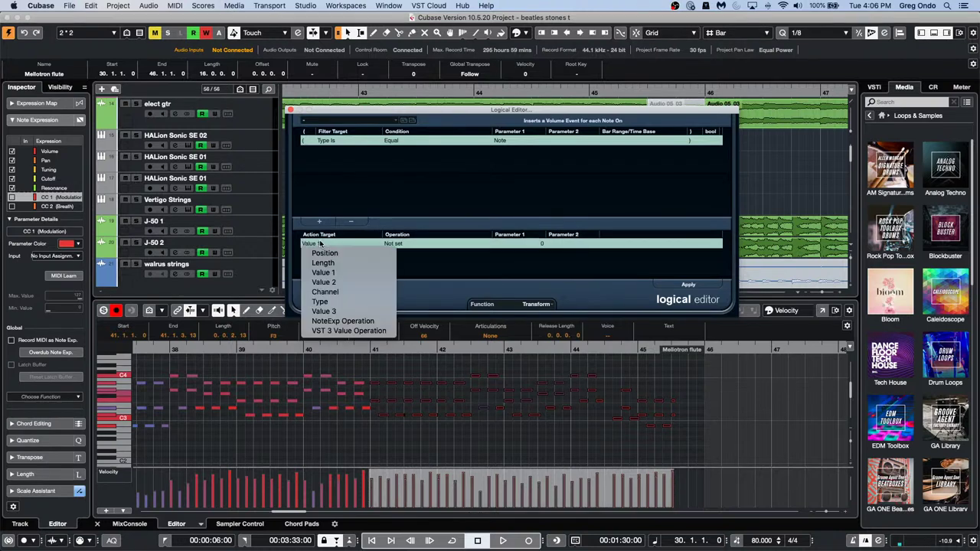
key("Return")
left_click(398, 244)
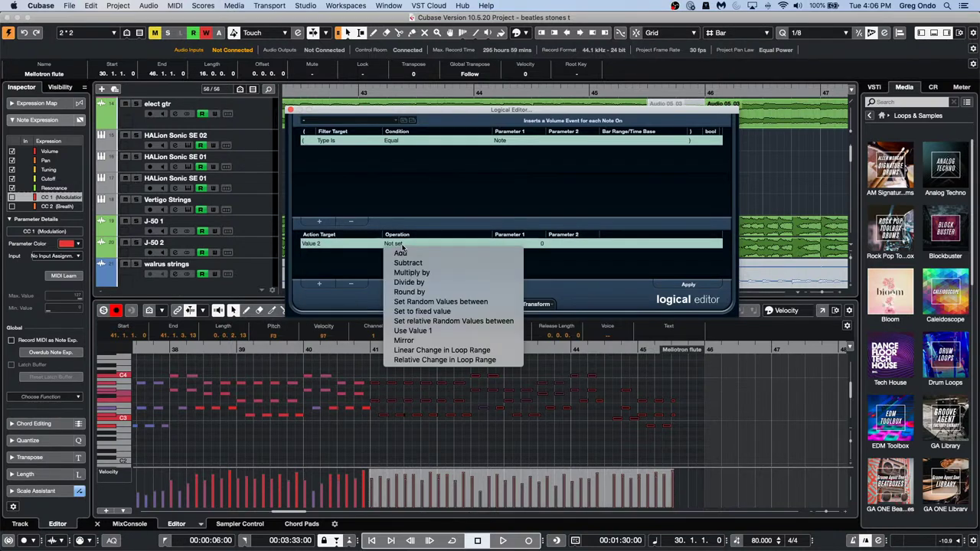
left_click(483, 305)
Set the random value range of the Value 2 action to 40 through 120
left_click(539, 244)
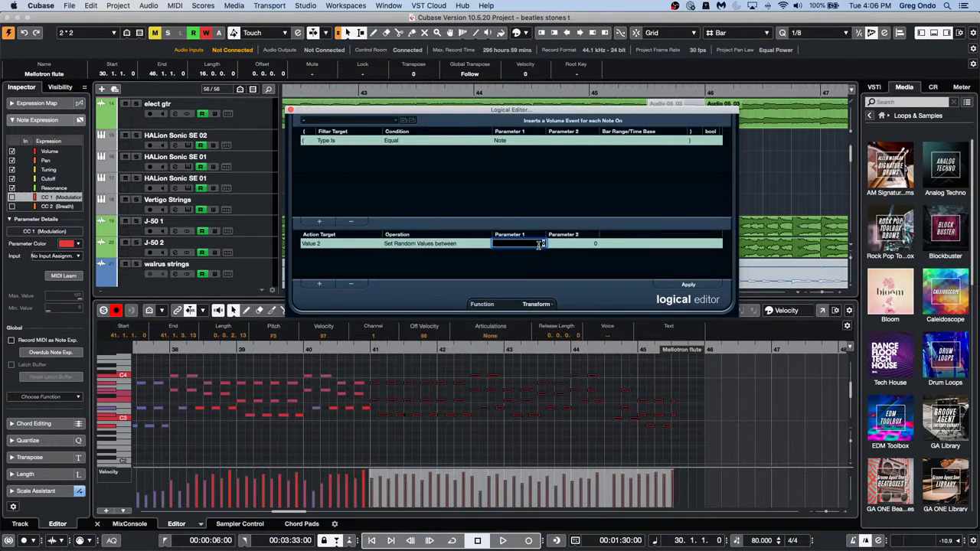
type("80")
key("Tab")
type("12")
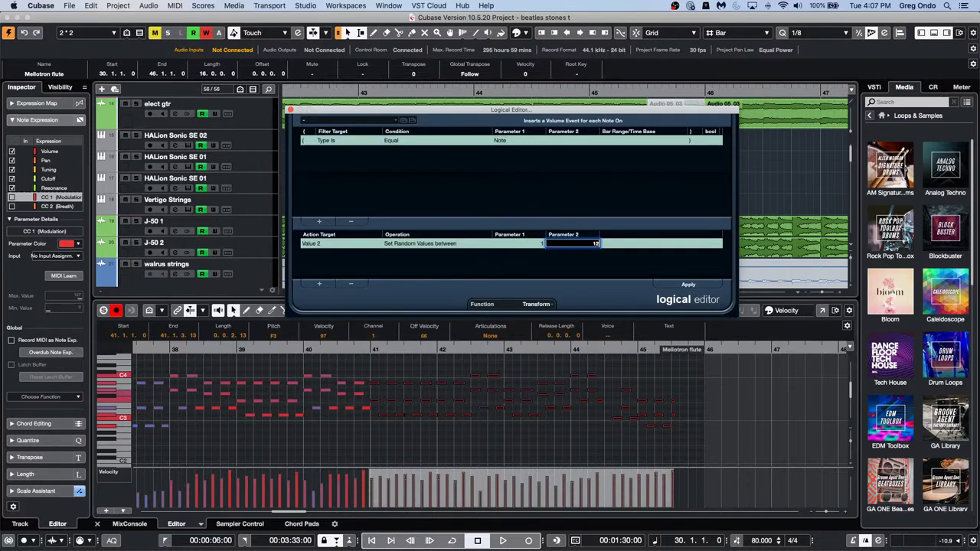
type("0")
key("Return")
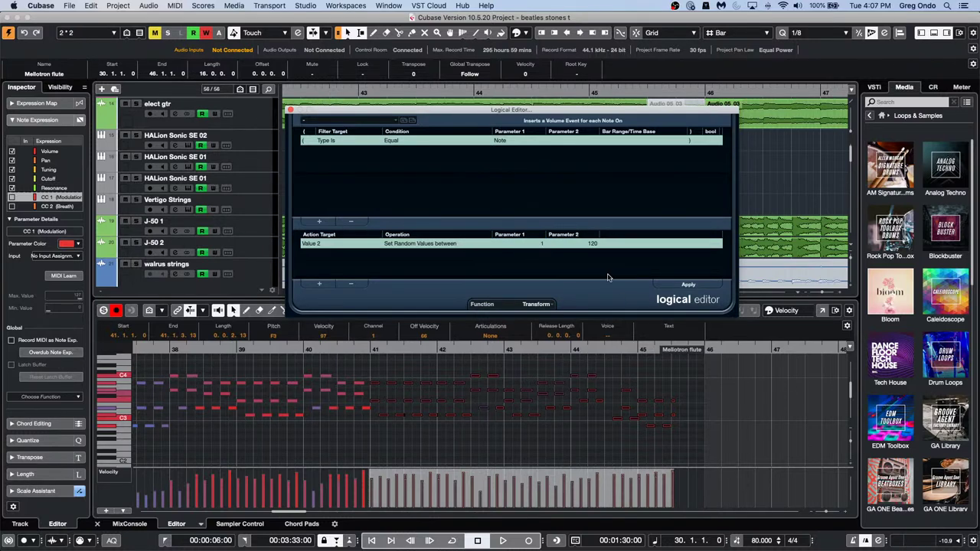
left_click(539, 245)
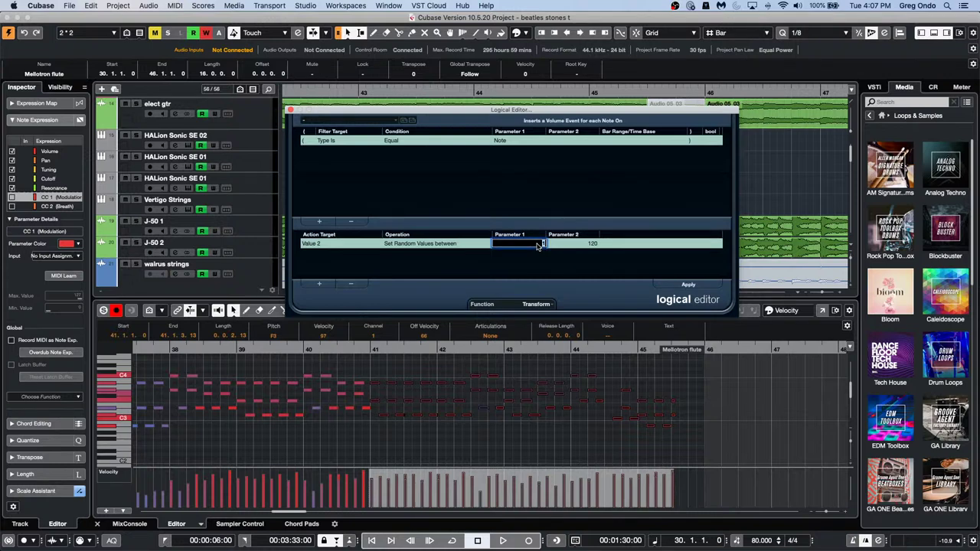
type("40")
key("Return")
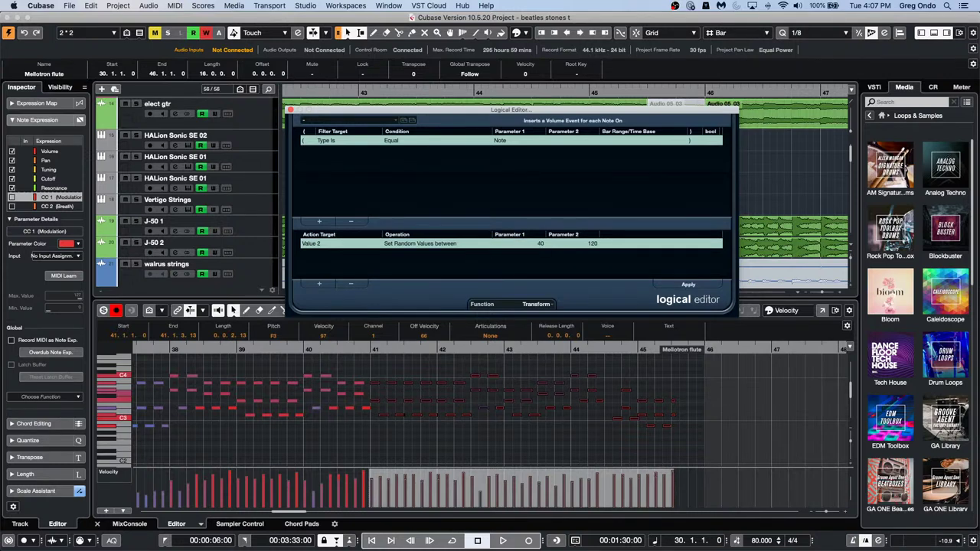
Apply the velocity randomization to the selected flute notes several times, and close the Logical Editor
left_click(693, 287)
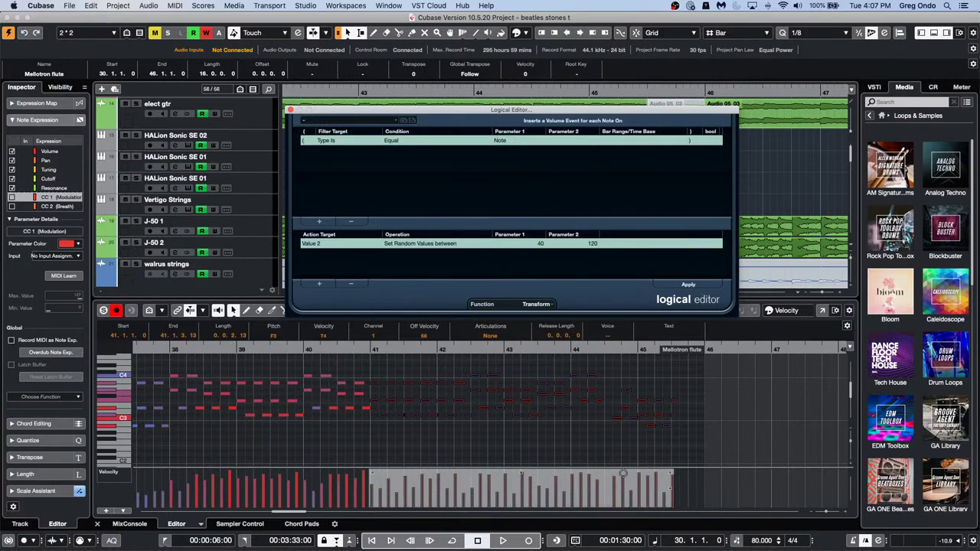
left_click(690, 286)
left_click(690, 286)
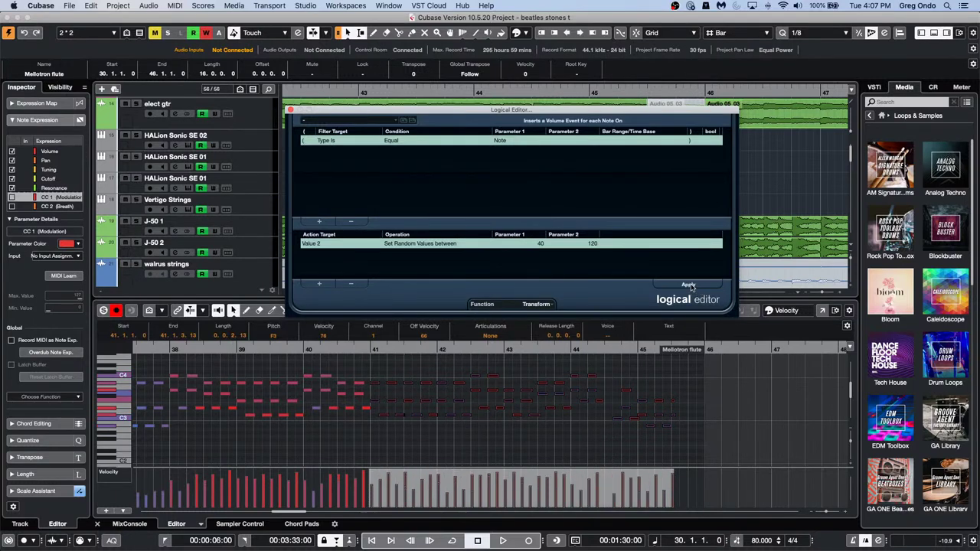
left_click(690, 285)
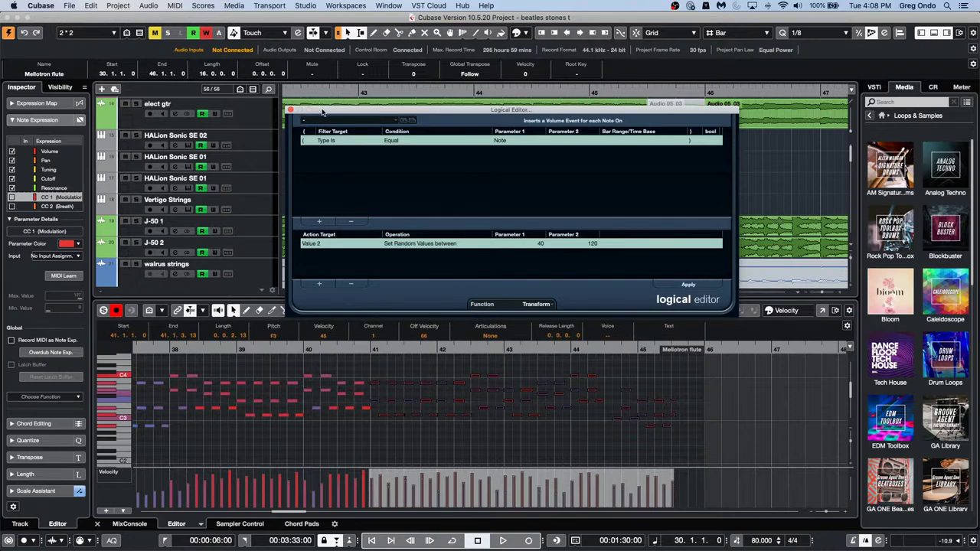
left_click(291, 110)
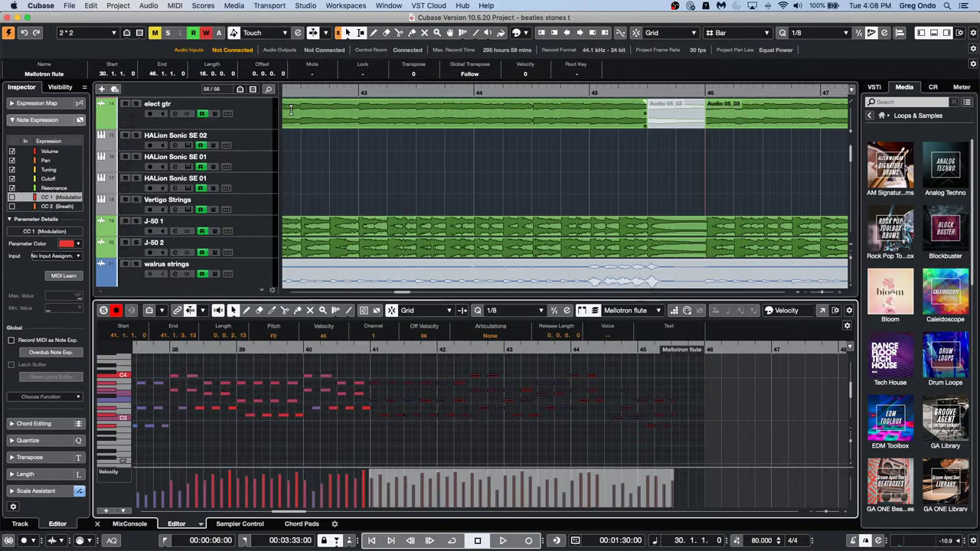
Select the J-50 2 track and open the Project & MixConsole page of the editing preferences
left_click(246, 254)
left_click(41, 6)
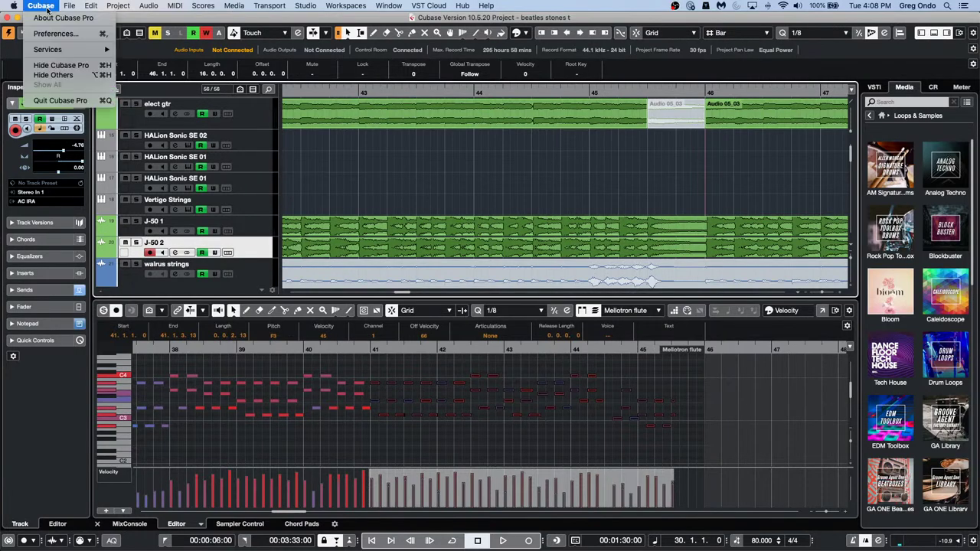
left_click(56, 34)
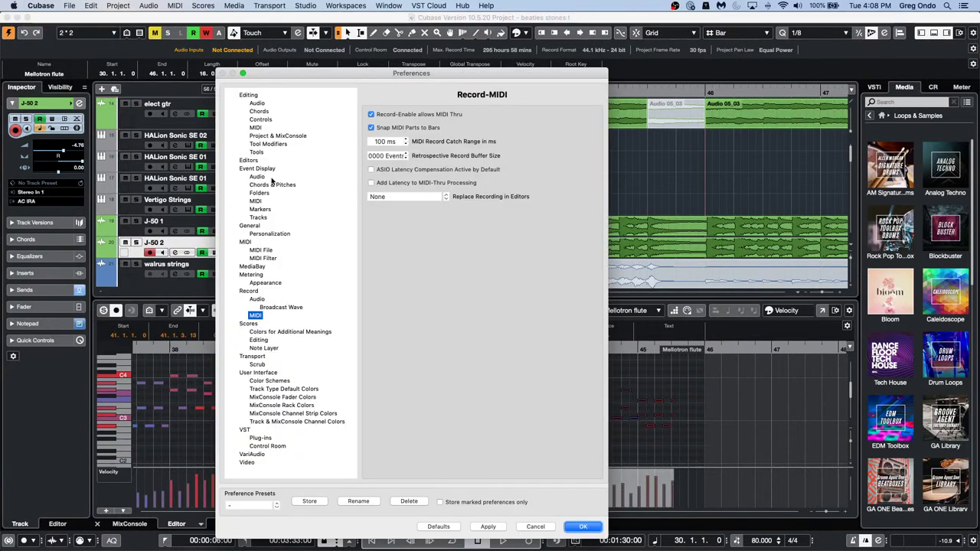
left_click(278, 136)
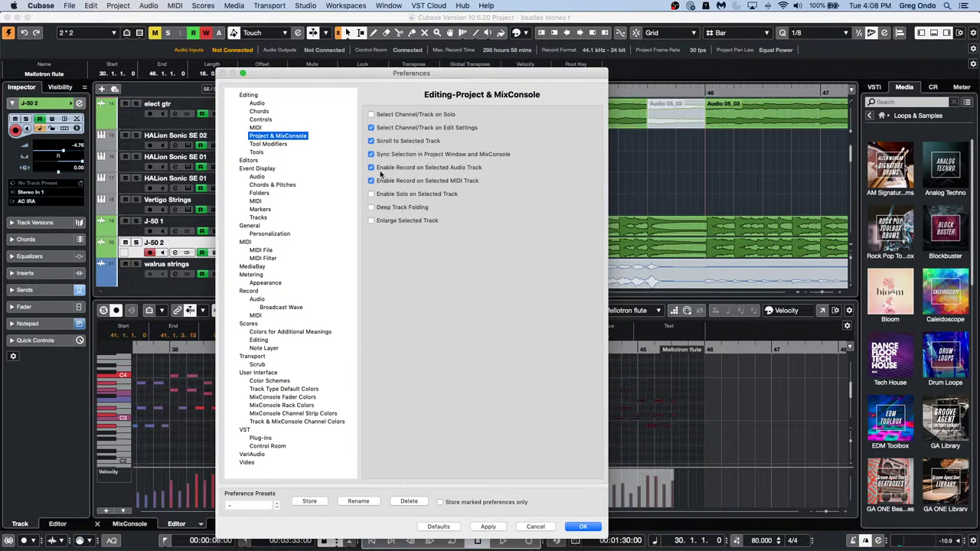
Accept the preferences, open the project comping-01.cpr from the comping C6 folder, activate it, and dismiss the missing files dialog
left_click(582, 529)
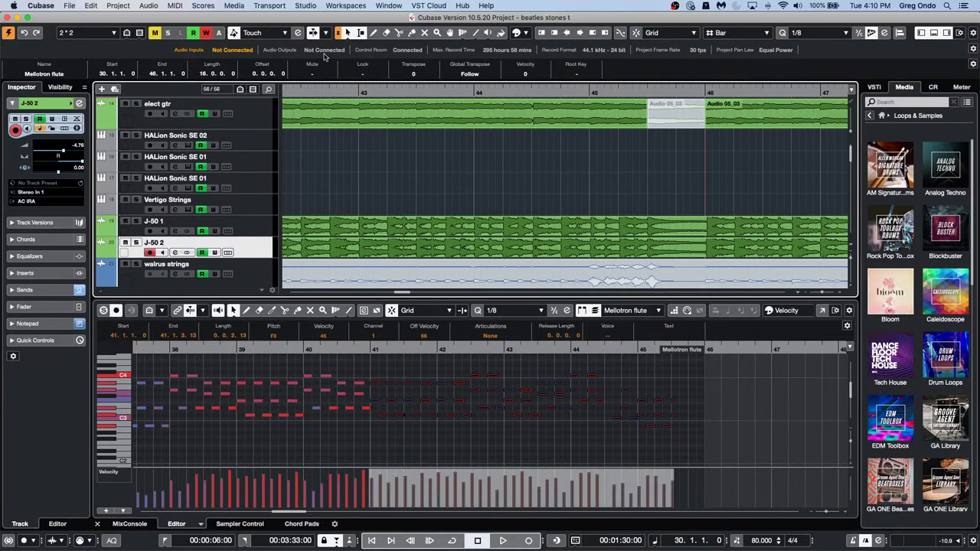
left_click(69, 5)
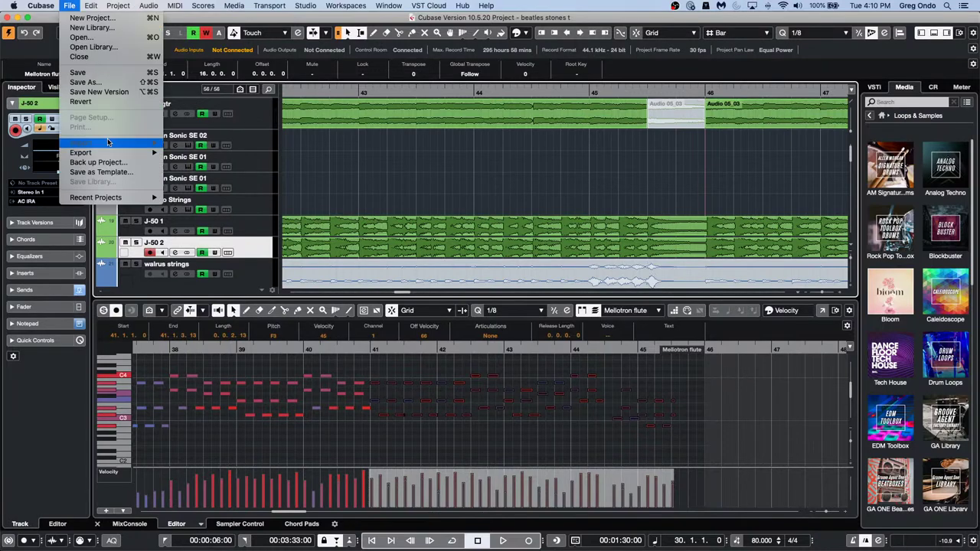
mouse_move(111, 152)
left_click(89, 36)
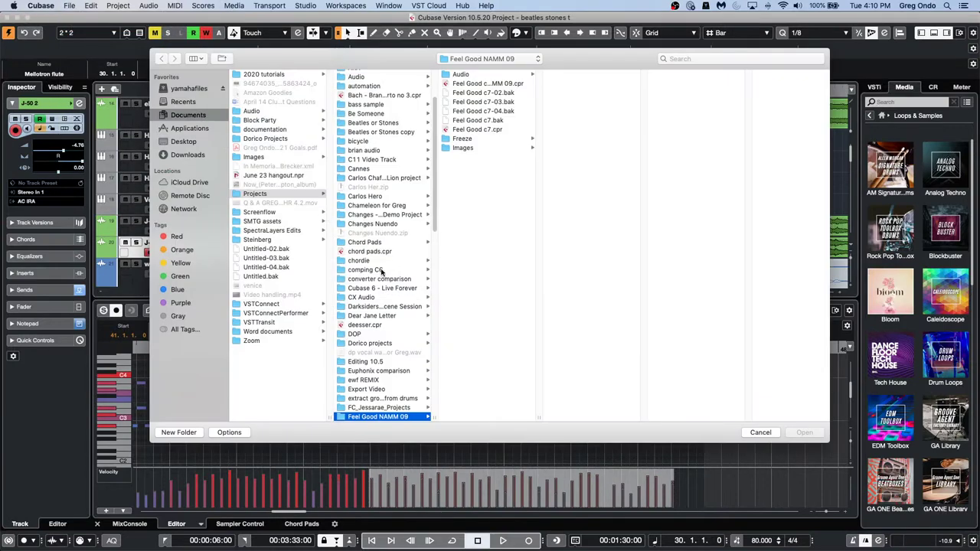
left_click(380, 272)
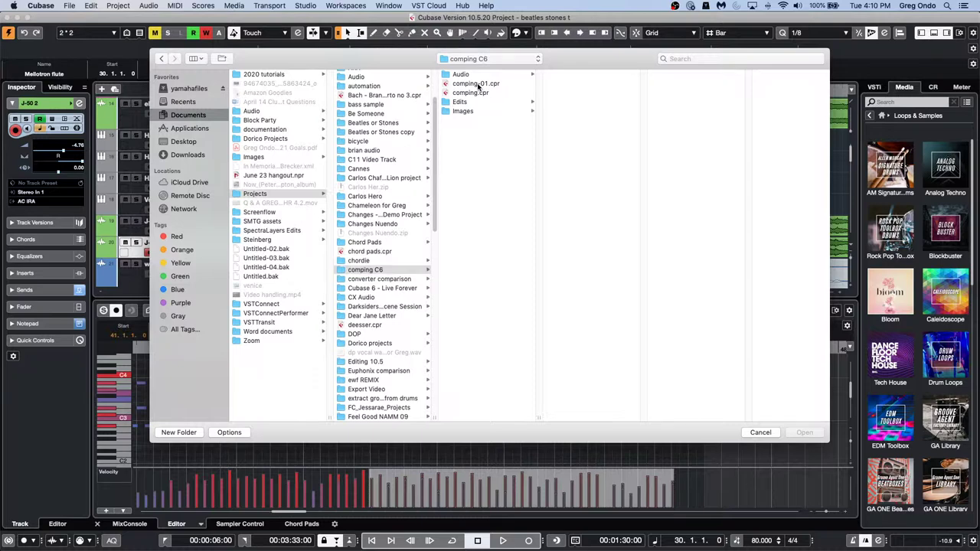
double_click(477, 84)
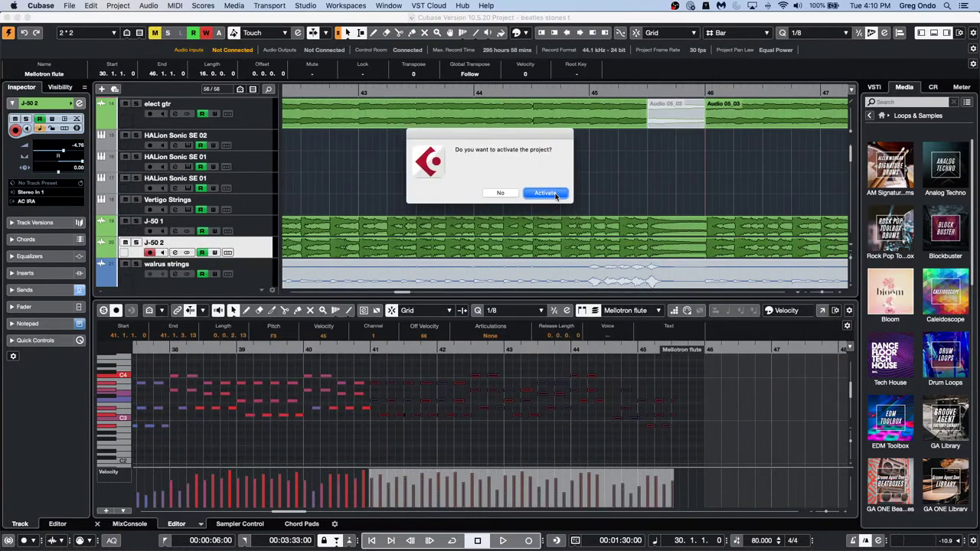
key("Return")
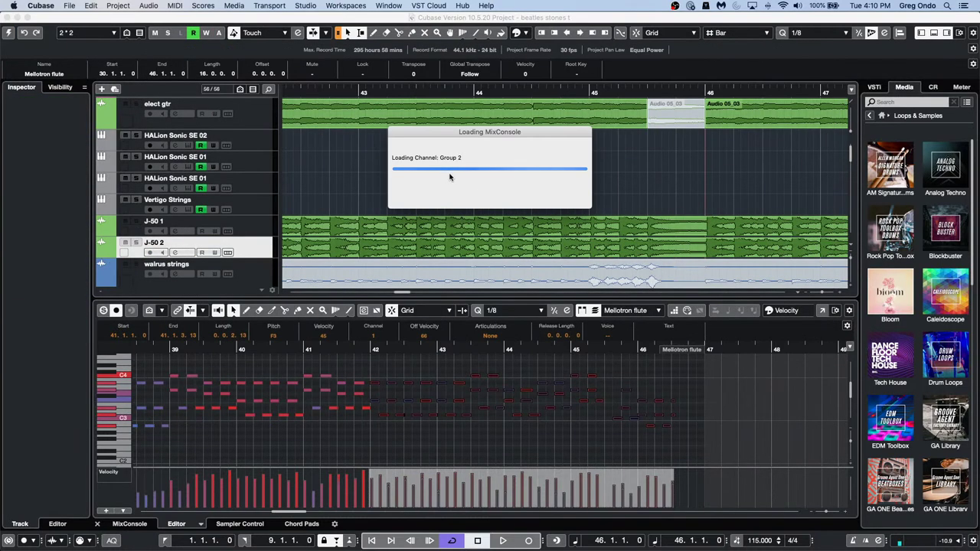
left_click(647, 244)
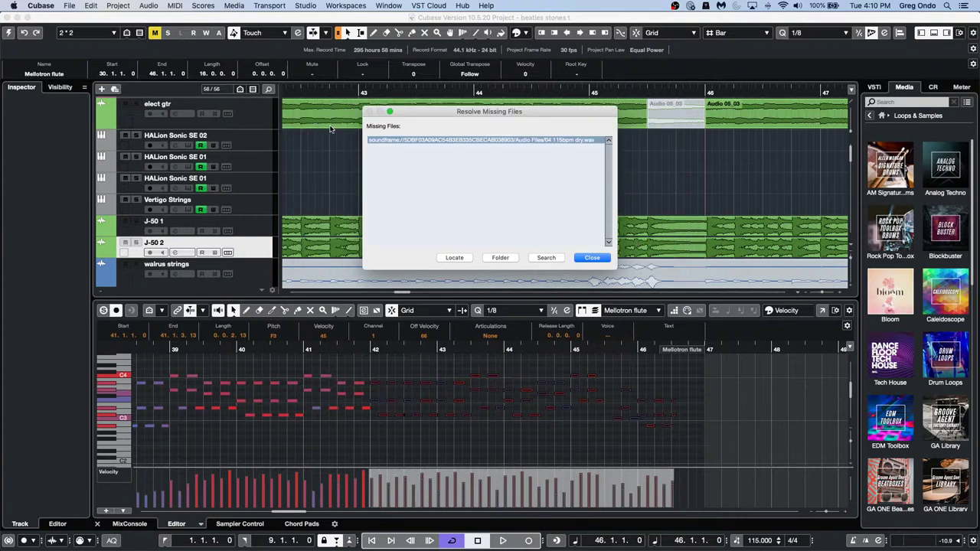
left_click(592, 258)
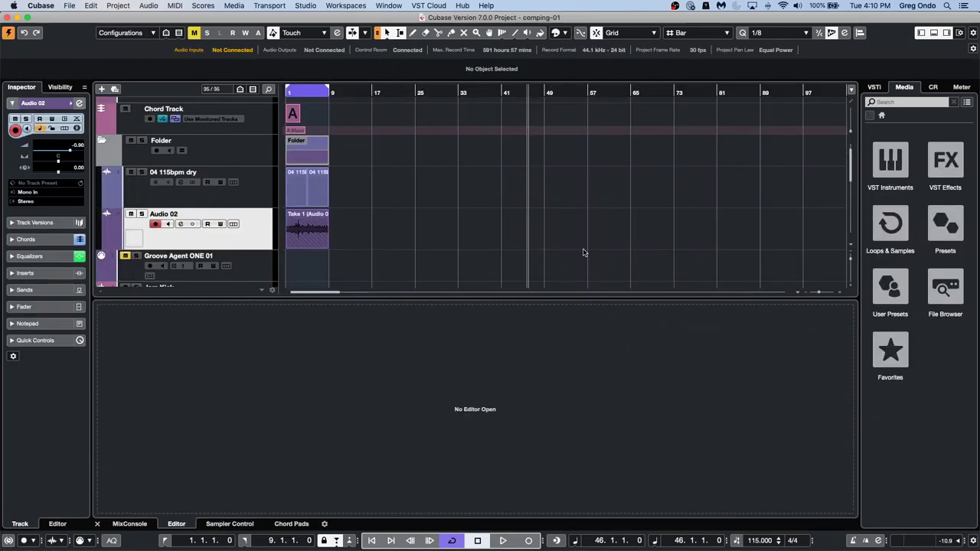
Show the take lanes of the Audio 02 track at a closer zoom and enlarge the project area to fit more lanes
left_click_drag(299, 93, 247, 147)
left_click(233, 224)
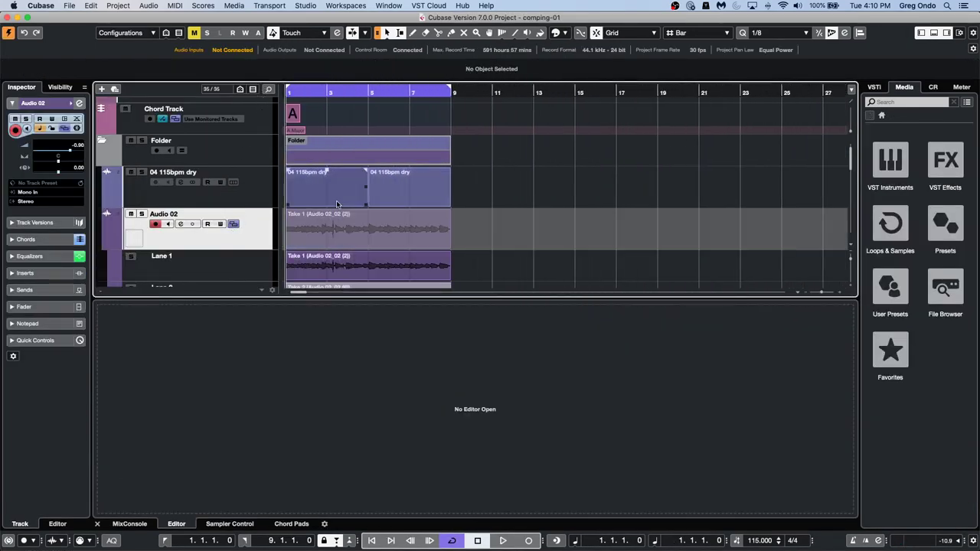
scroll(559, 208, "down", 2)
scroll(560, 210, "down", 3)
scroll(556, 220, "up", 2)
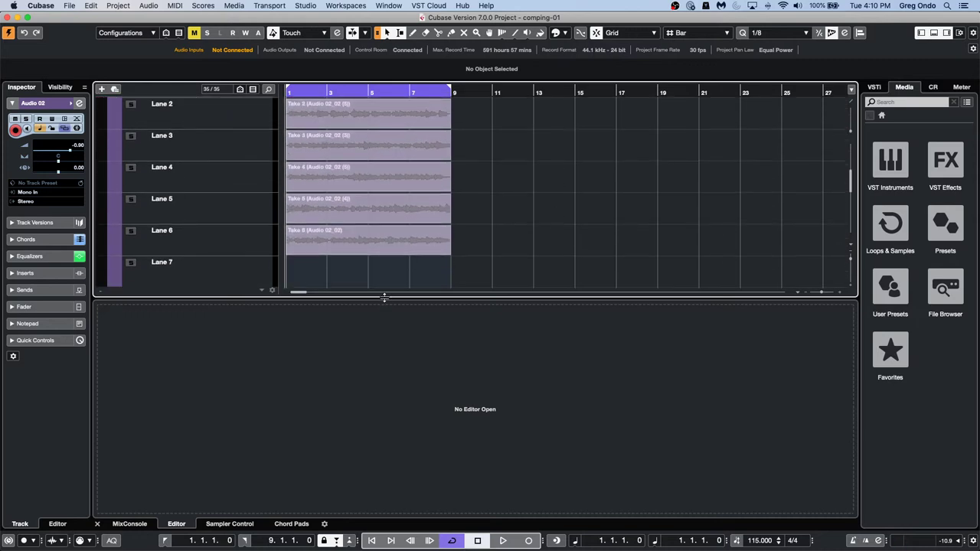
left_click_drag(384, 297, 376, 413)
left_click(443, 252)
scroll(443, 253, "up", 5)
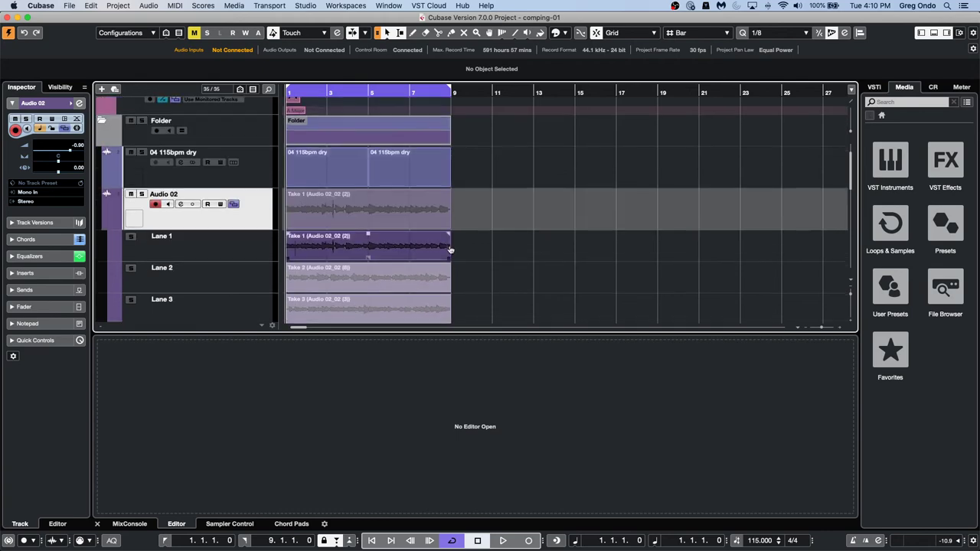
scroll(386, 239, "down", 4)
Comp takes: lane 2 for bar 1, lane 6 for bars 2–3, lane 3 for bar 4, lane 5 for bars 5–6, lane 4 for bars 7–8
right_click(386, 239)
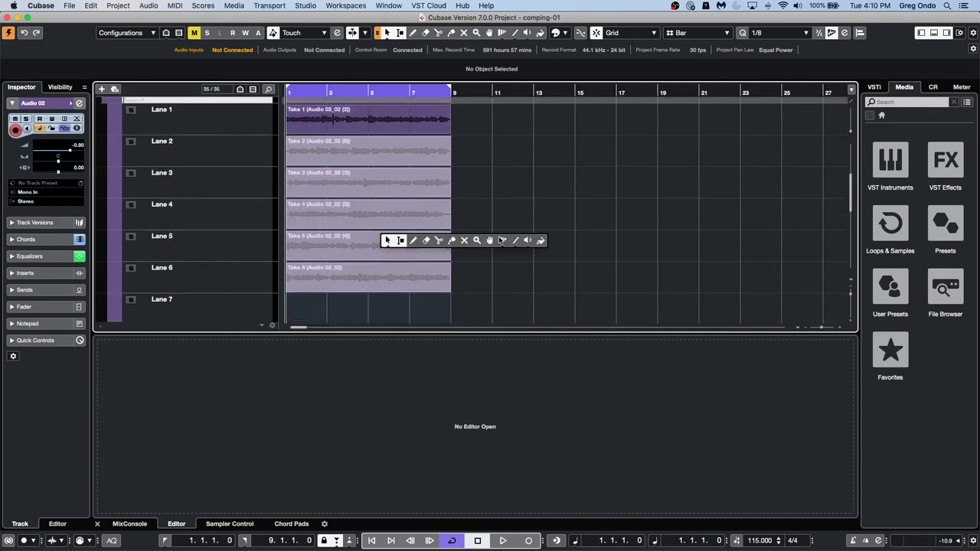
left_click(494, 238)
left_click_drag(311, 283, 405, 245)
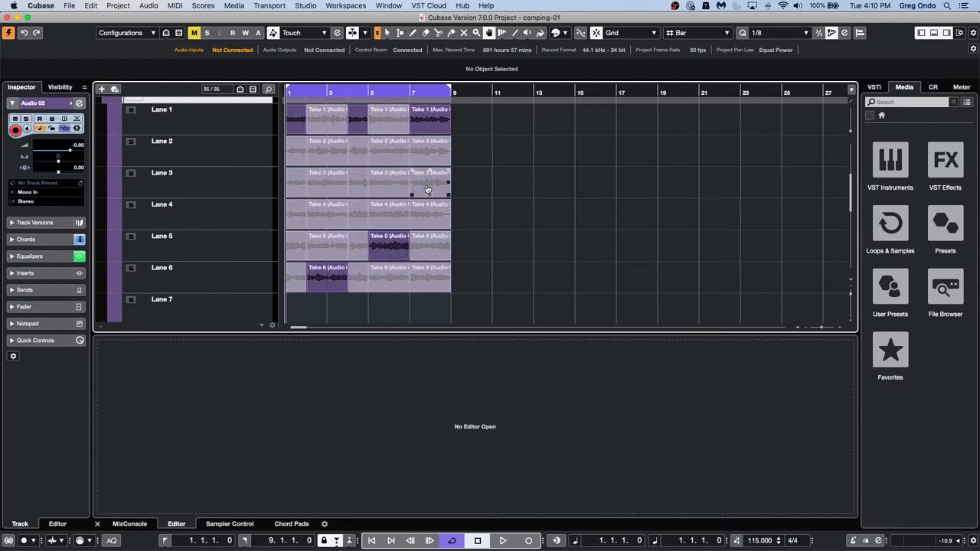
left_click(357, 186)
left_click(289, 158)
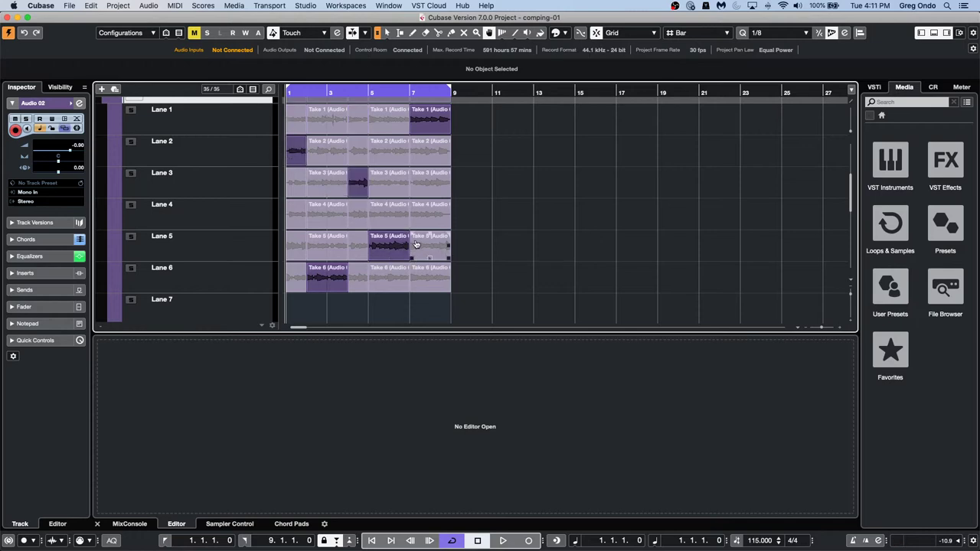
left_click(435, 228)
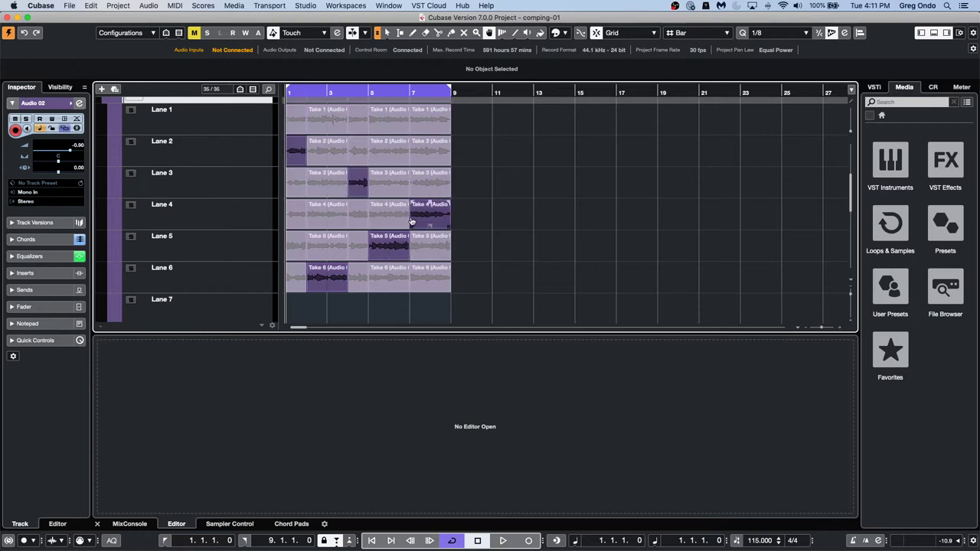
left_click(149, 6)
mouse_move(91, 6)
mouse_move(148, 6)
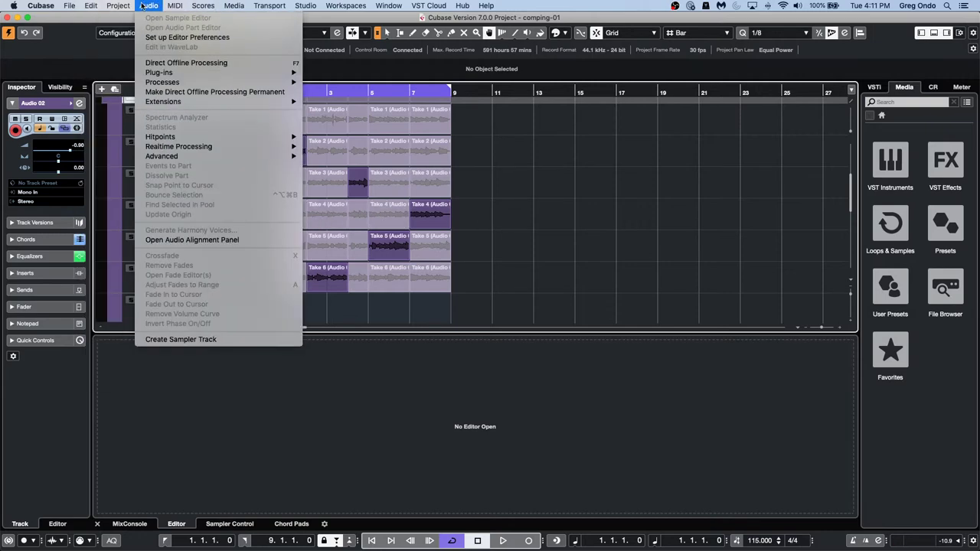
mouse_move(180, 156)
left_click(510, 198)
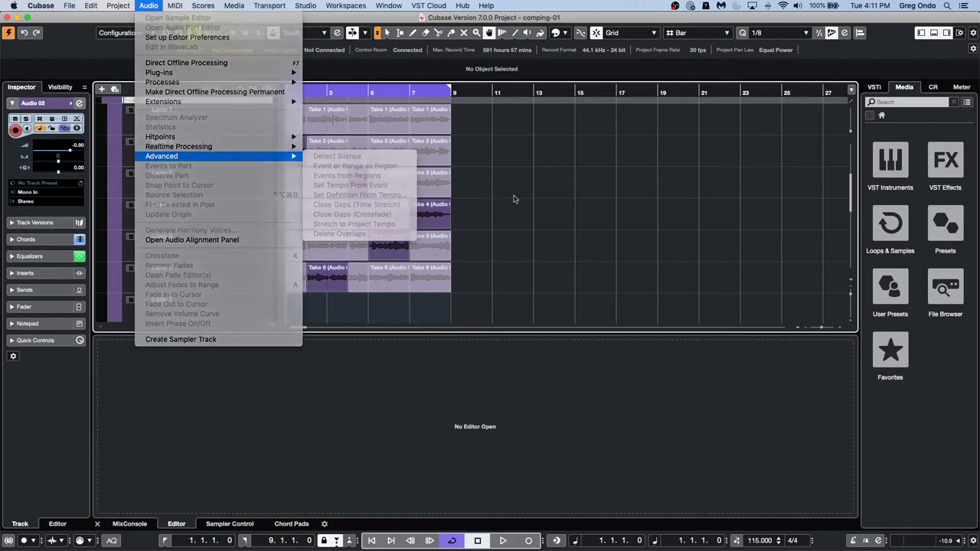
Select the take events across the lanes with the Object Selection tool, try Delete Overlaps on them, and undo it
right_click(320, 307)
left_click(320, 307)
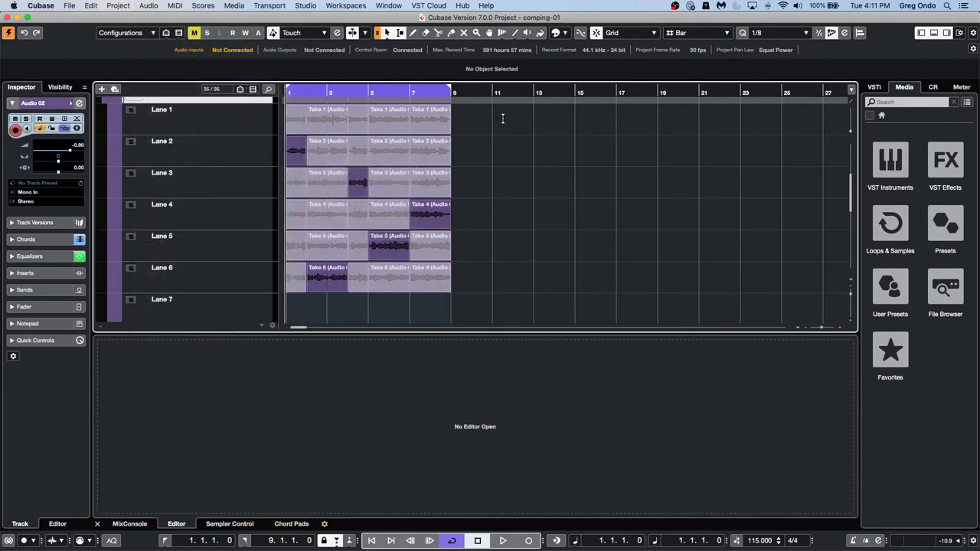
scroll(505, 142, "up", 2)
left_click_drag(516, 134, 258, 337)
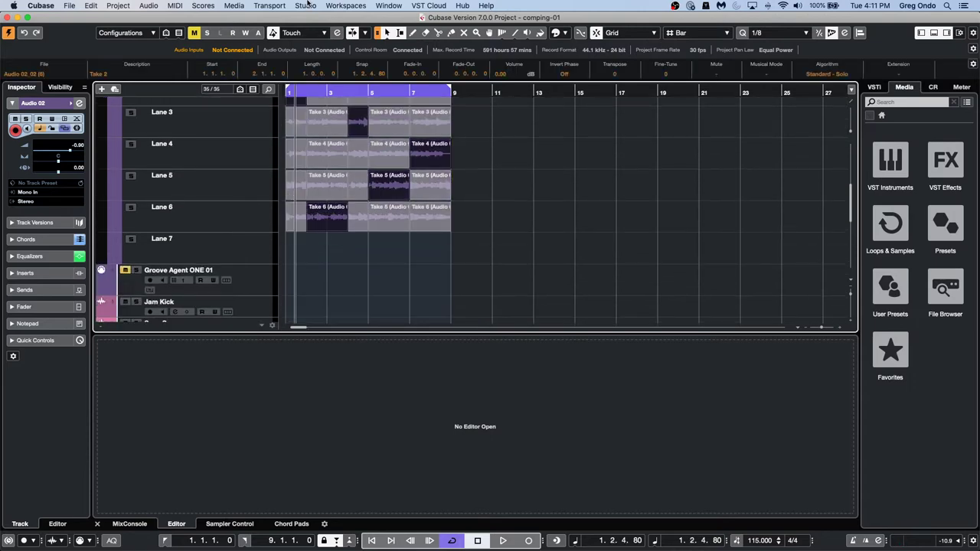
left_click(148, 6)
mouse_move(205, 156)
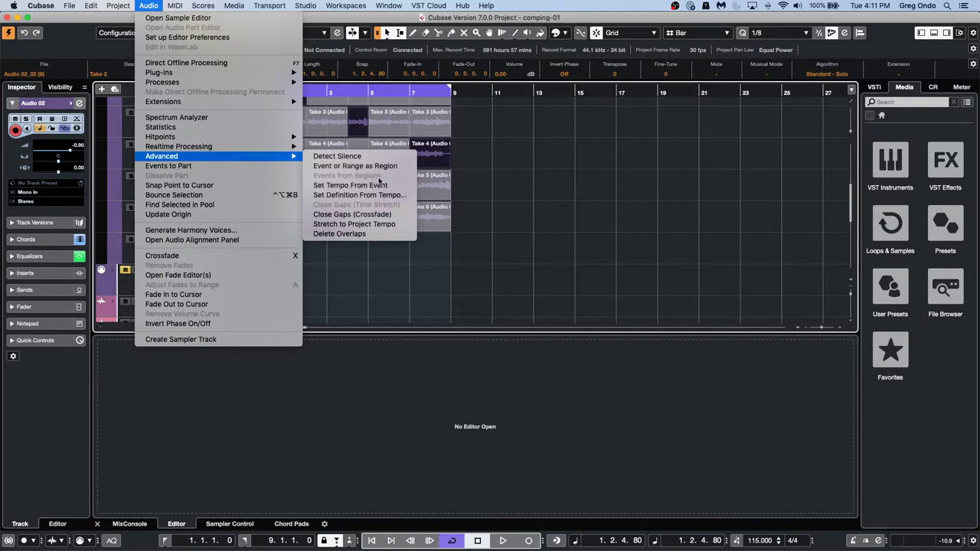
left_click(382, 233)
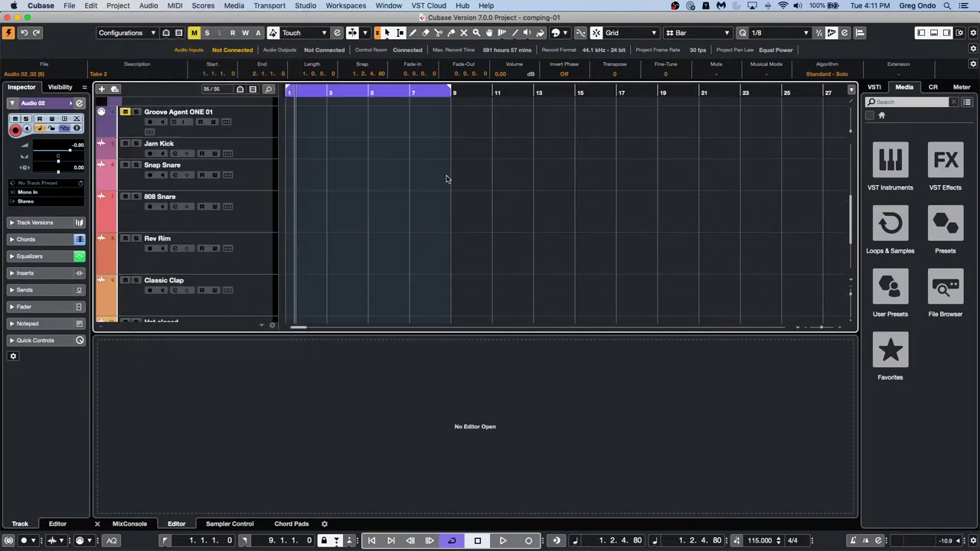
key("super+z")
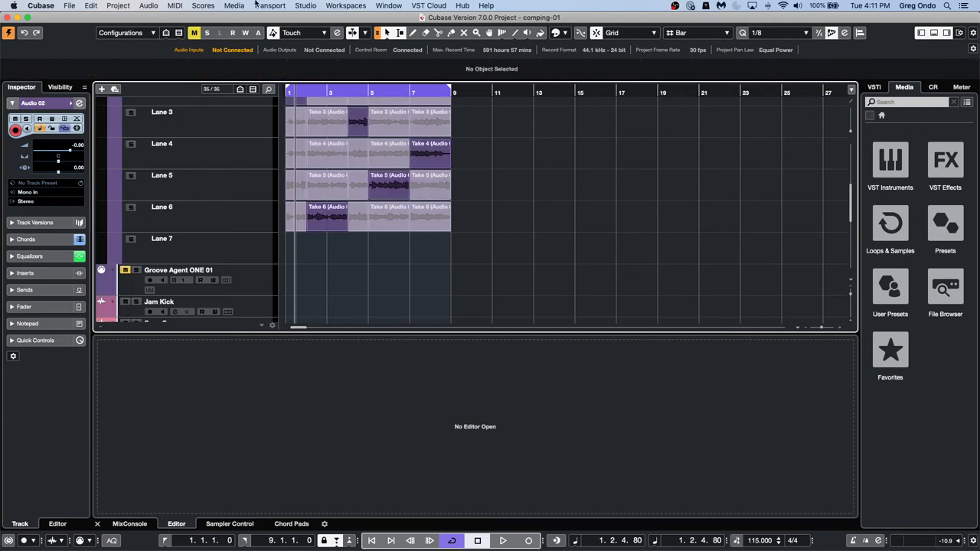
left_click(149, 5)
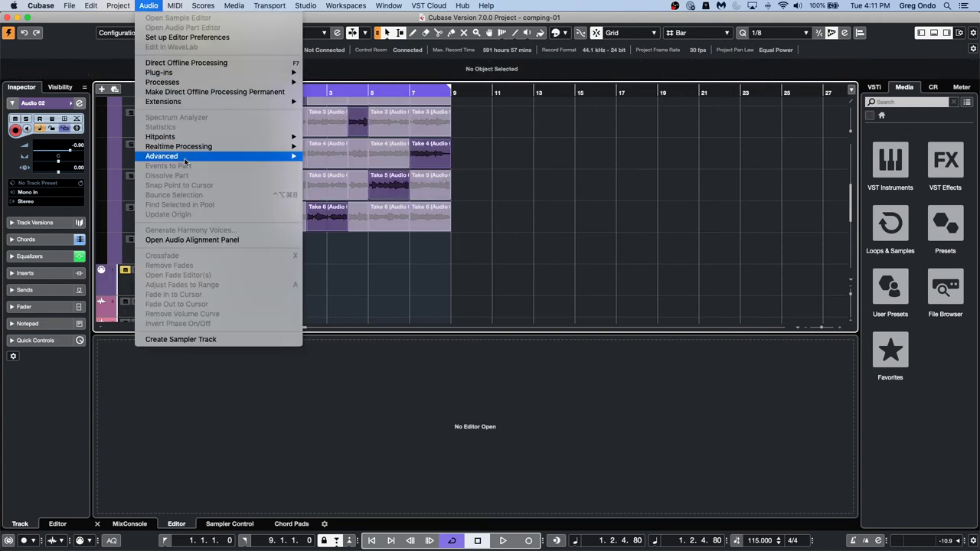
mouse_move(188, 160)
left_click(544, 288)
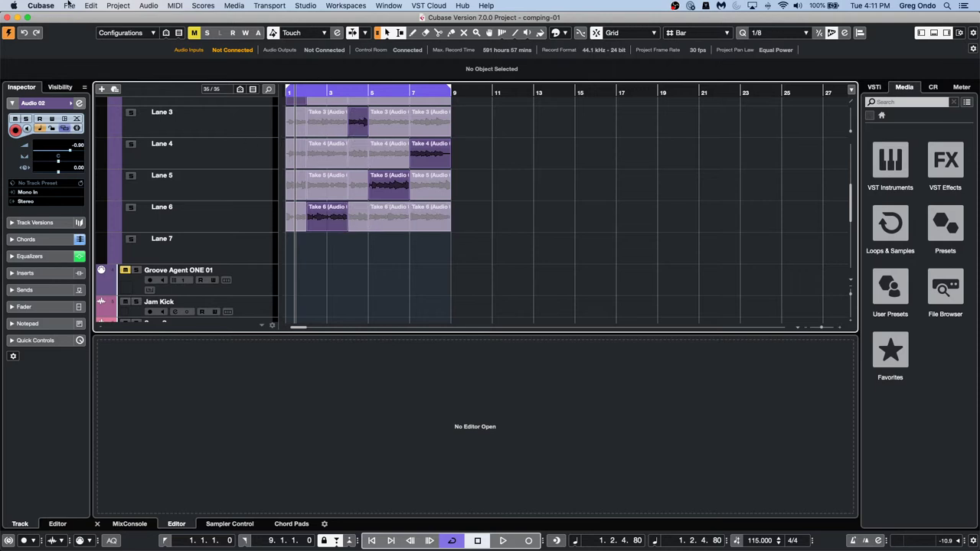
Enable Delete Overlaps in the Editing preferences and accept the change
left_click(42, 6)
left_click(52, 35)
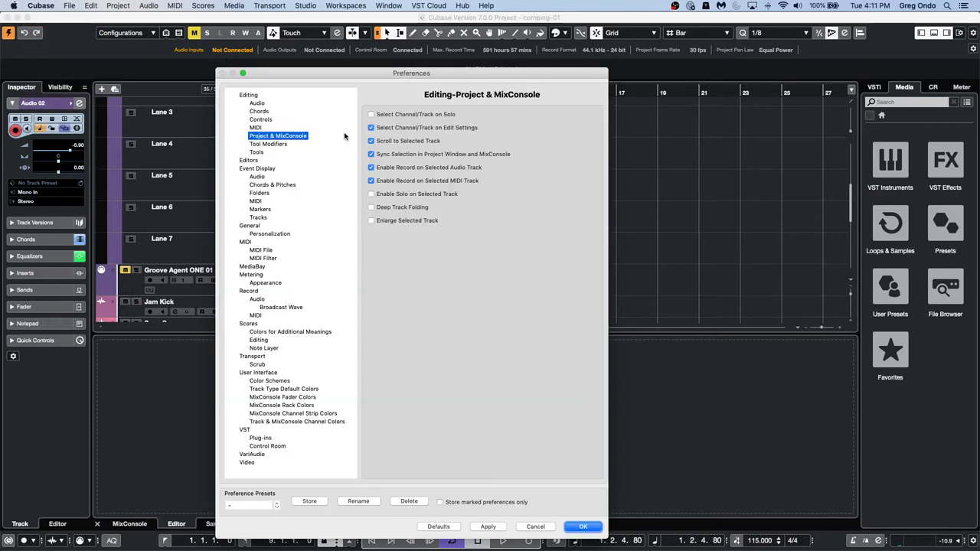
left_click(251, 95)
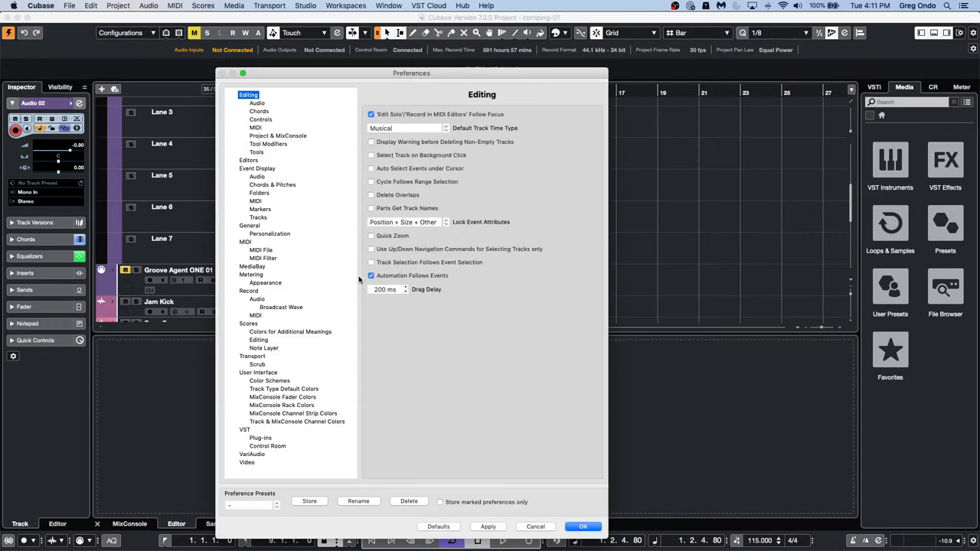
left_click(373, 195)
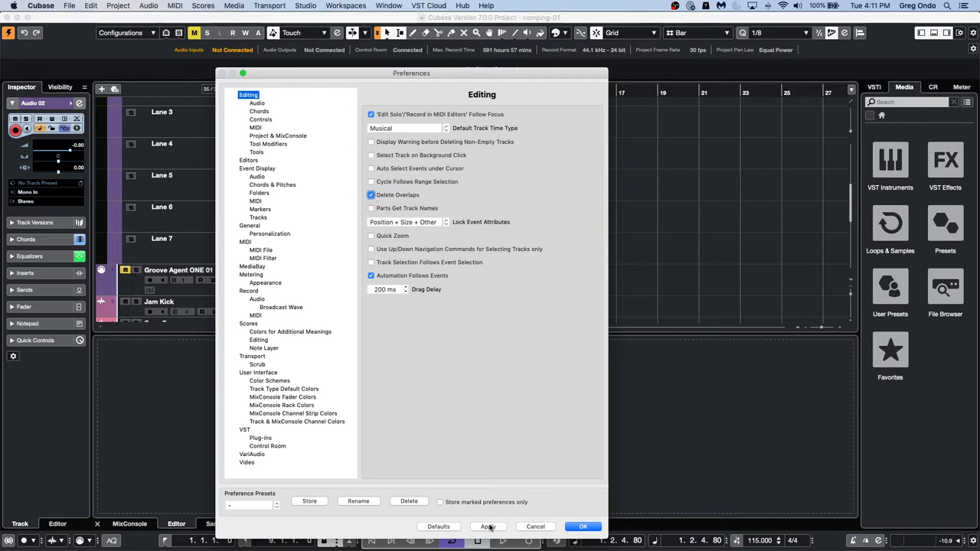
left_click(583, 527)
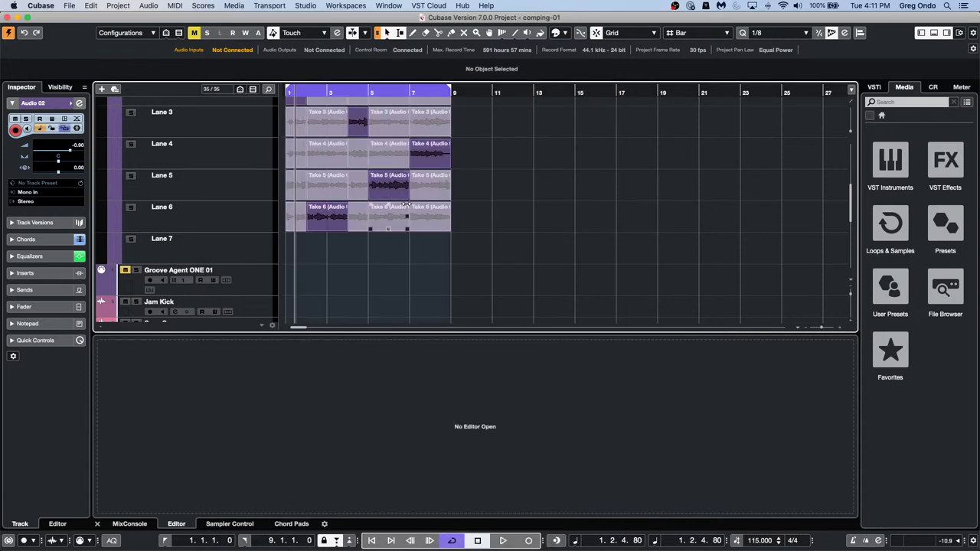
Resize comped take events in lanes 3 and 5 by moving their edges, extending some across the neighbouring takes
left_click_drag(411, 197, 429, 196)
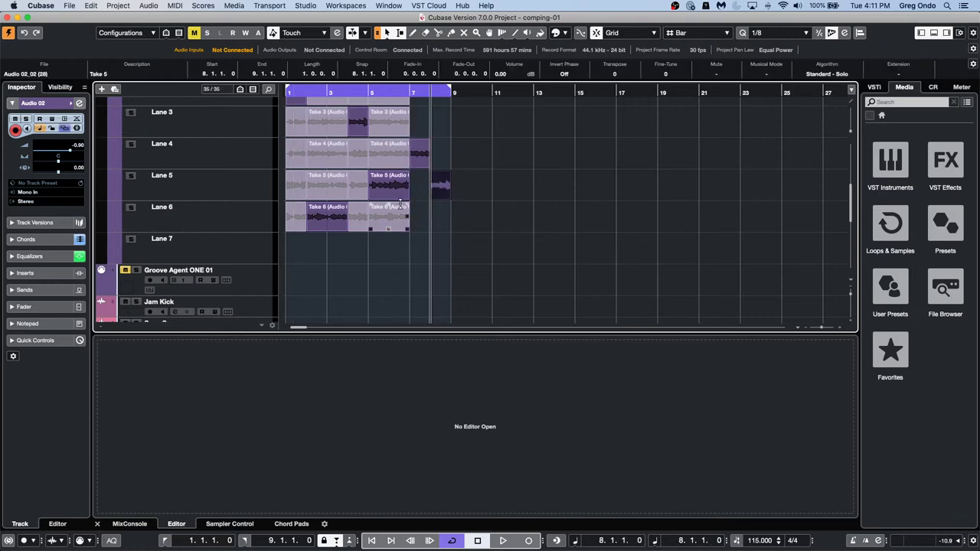
left_click_drag(411, 197, 388, 199)
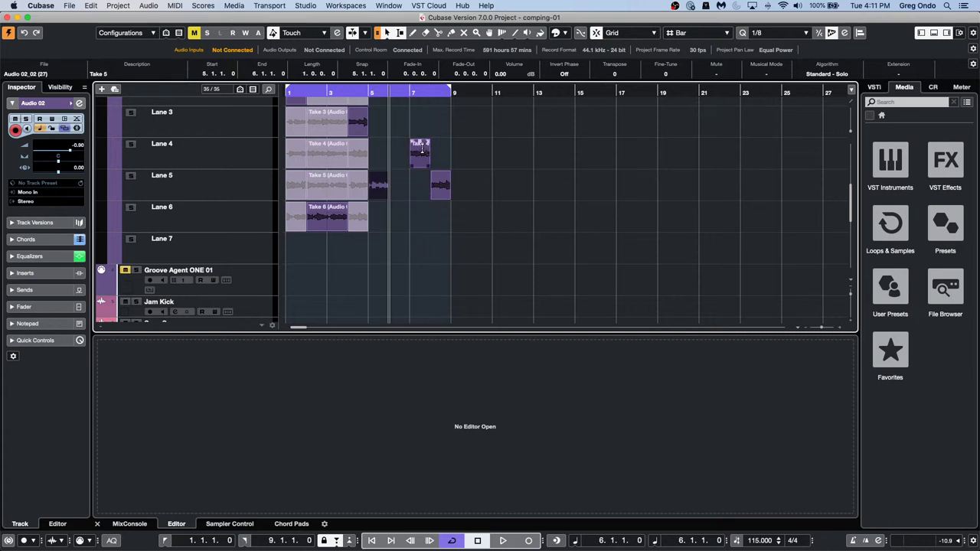
left_click_drag(366, 134, 363, 130)
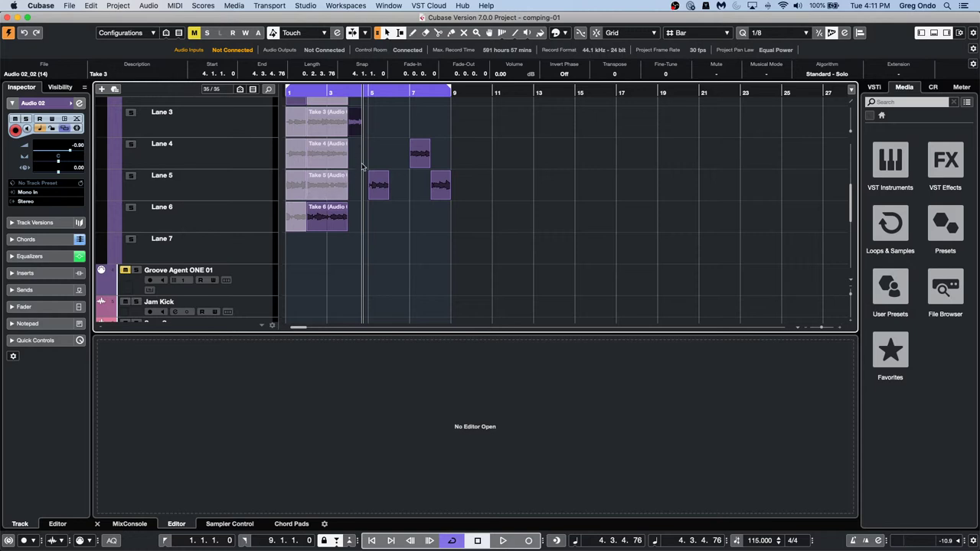
left_click_drag(362, 134, 377, 134)
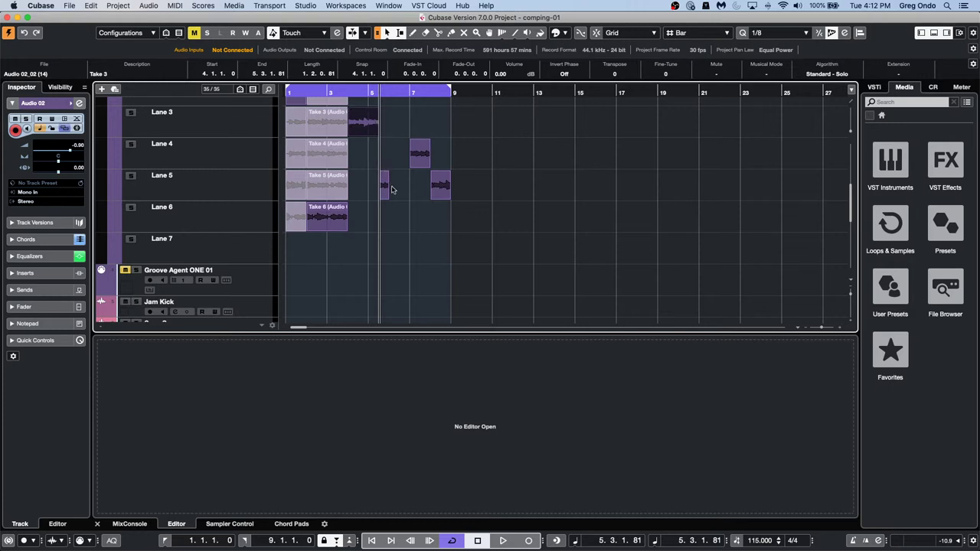
left_click_drag(381, 198, 309, 200)
Open the Editing page of the preferences to review the Delete Overlaps option
left_click(40, 6)
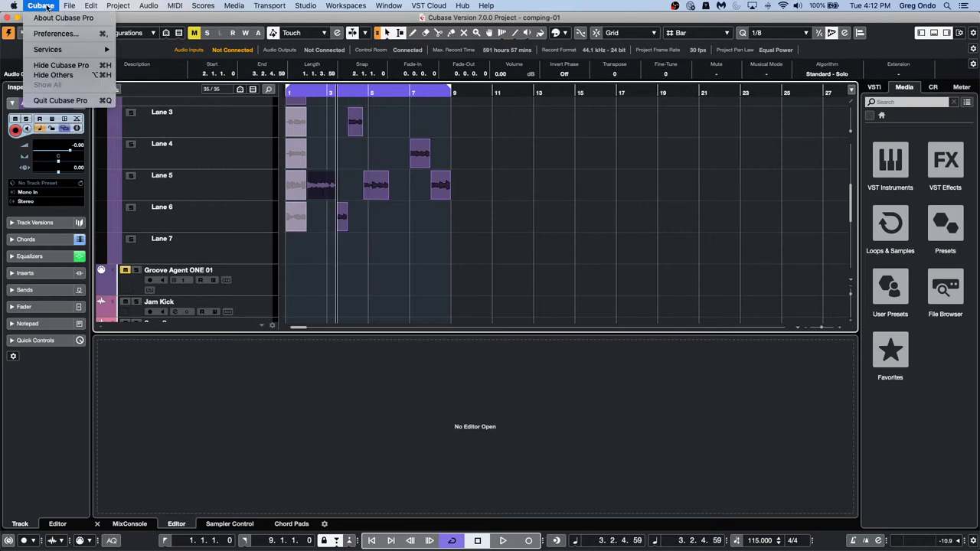
left_click(49, 33)
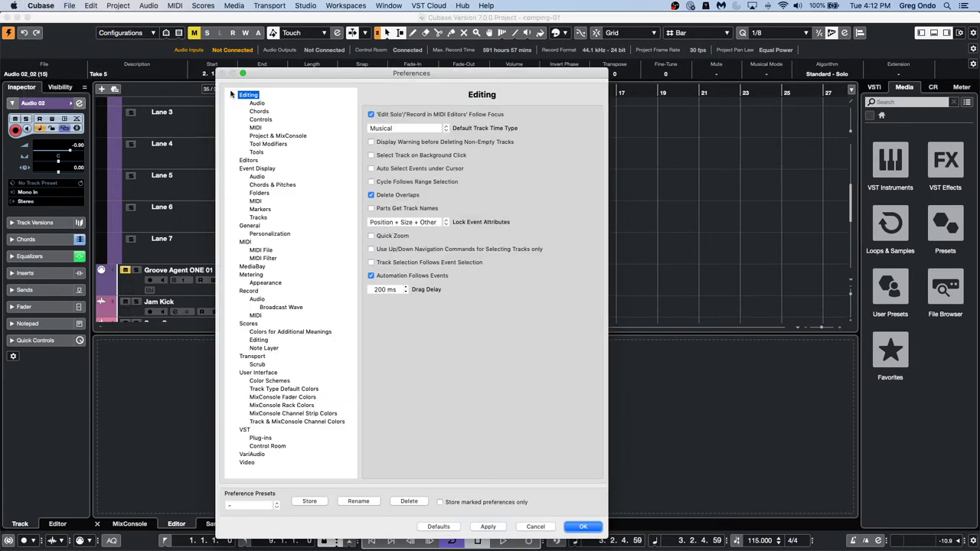
Turn off Delete Overlaps in the Editing preferences and apply the change
left_click(370, 195)
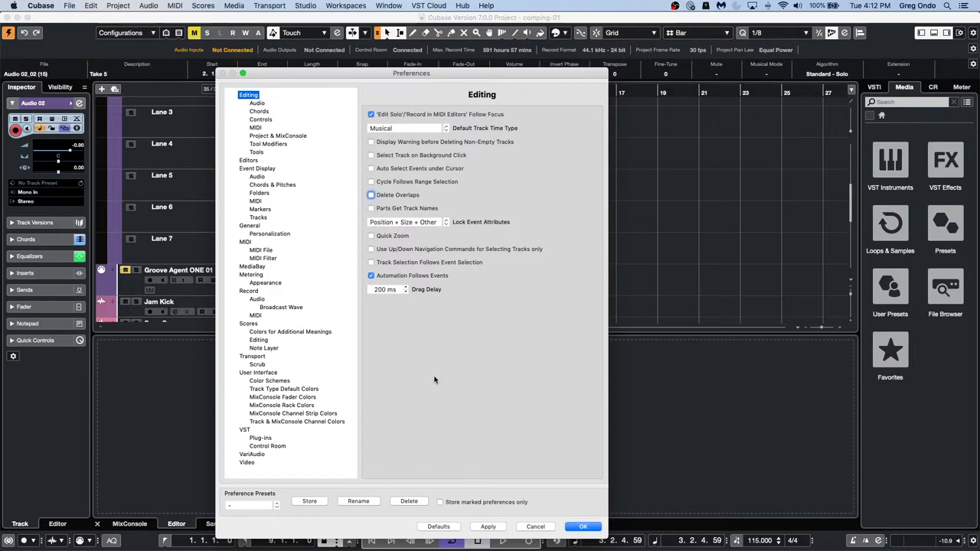
left_click(488, 527)
left_click(583, 527)
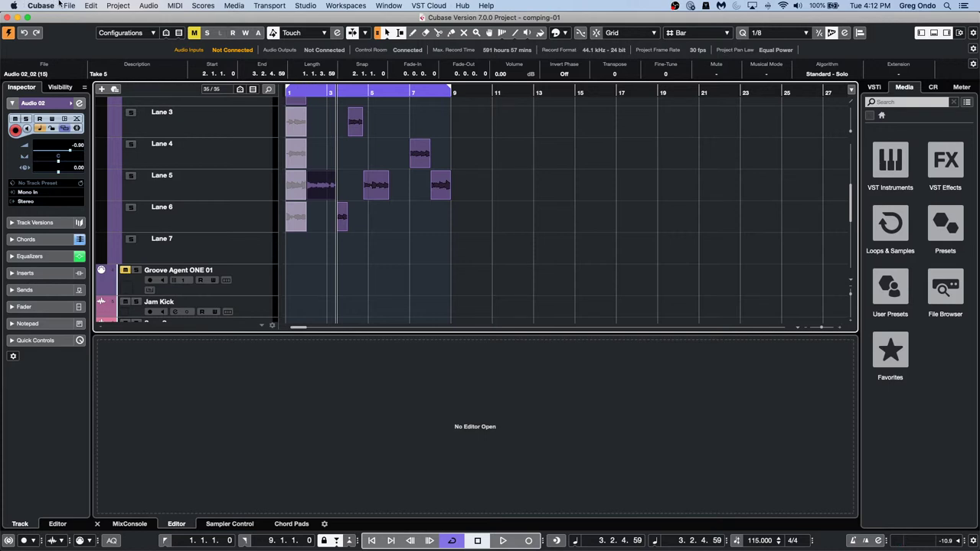
Switch to the "Amos Moses - GO" project and make it the active project
left_click(391, 6)
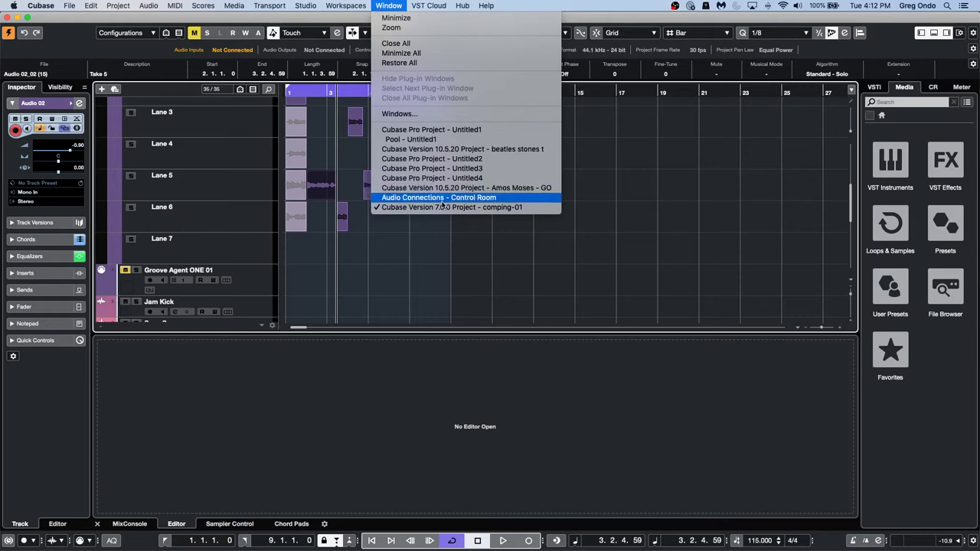
left_click(515, 188)
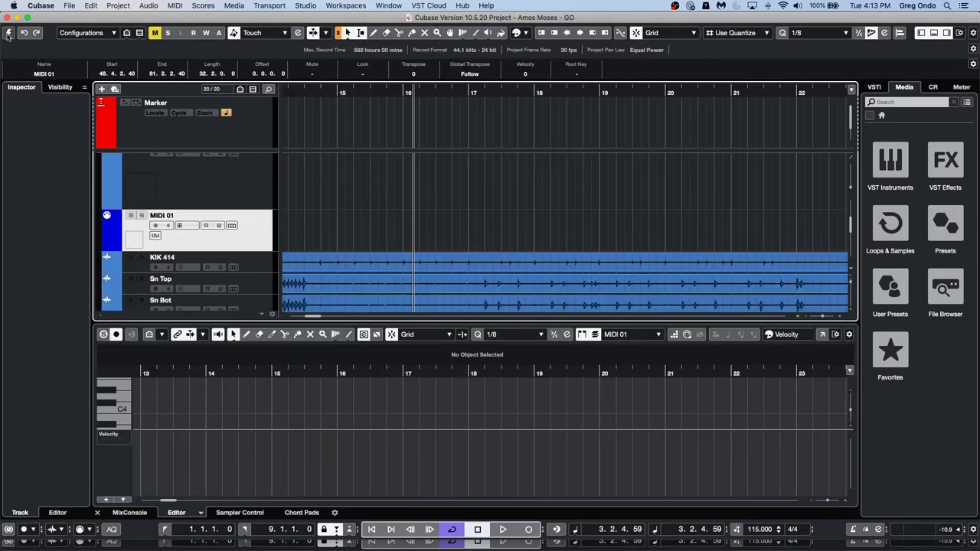
left_click(9, 34)
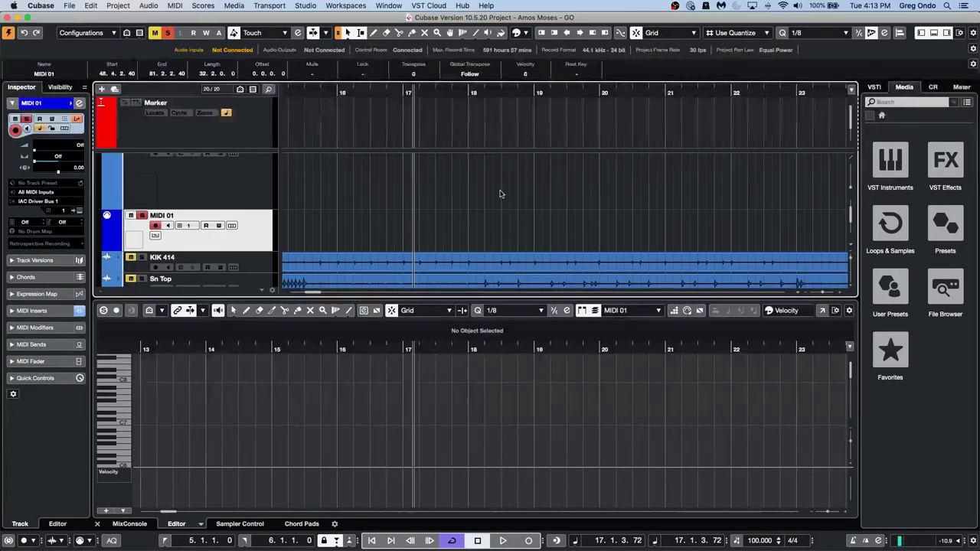
left_click_drag(330, 87, 252, 33)
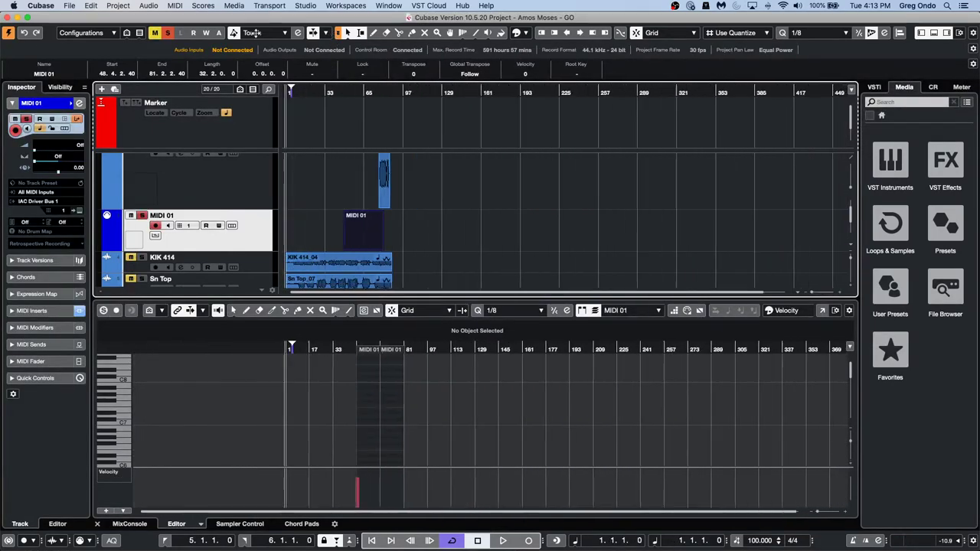
Revert the project to its previously saved version
left_click(54, 5)
mouse_move(69, 6)
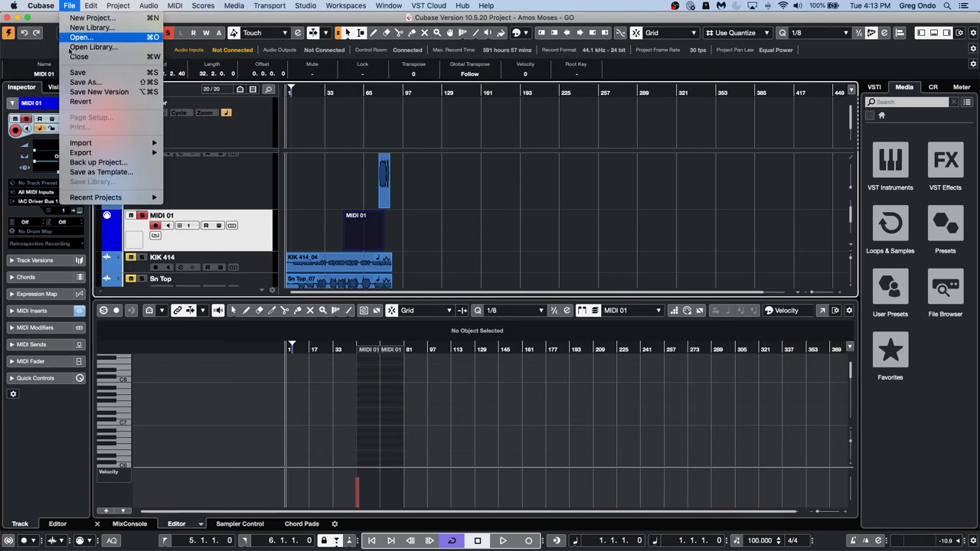
left_click(82, 102)
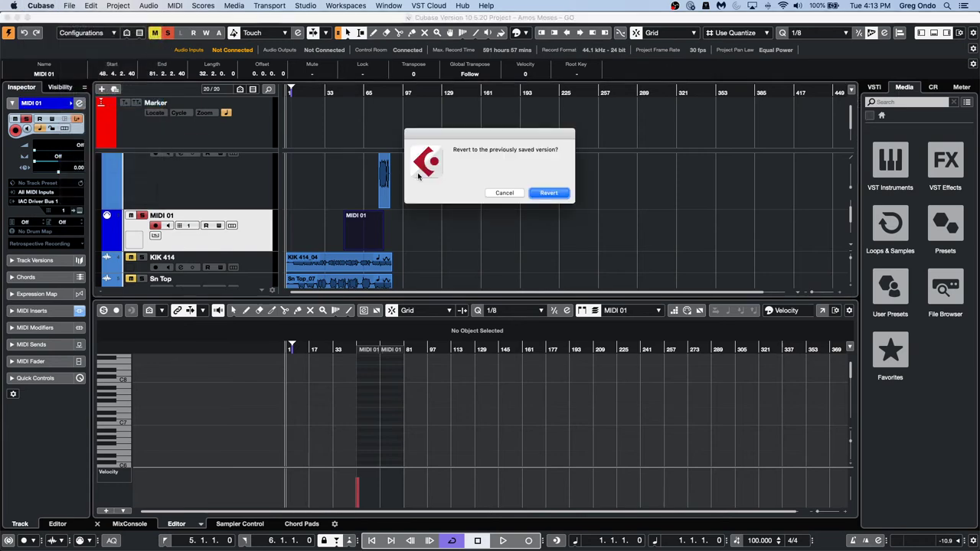
left_click(549, 193)
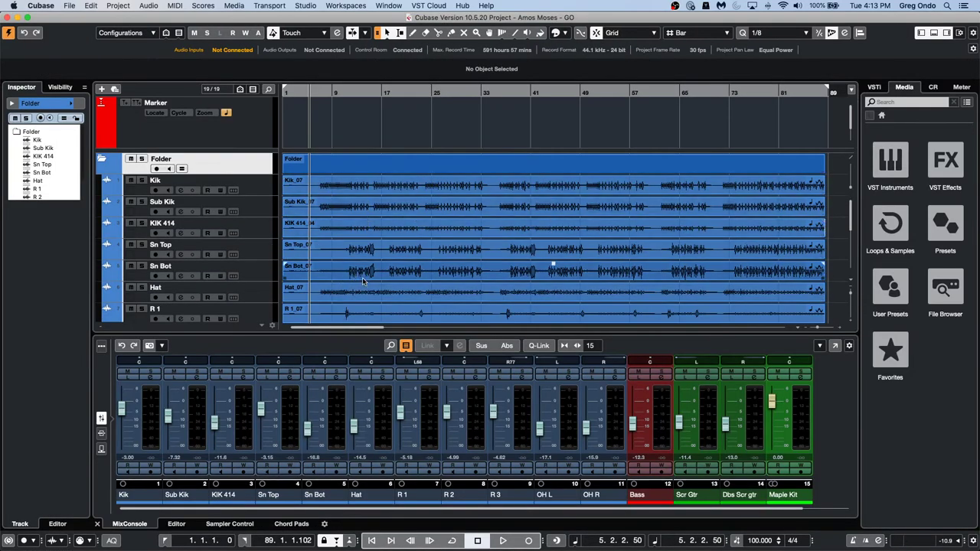
Solo the Hat track and audition it from bar 8
left_click(327, 92)
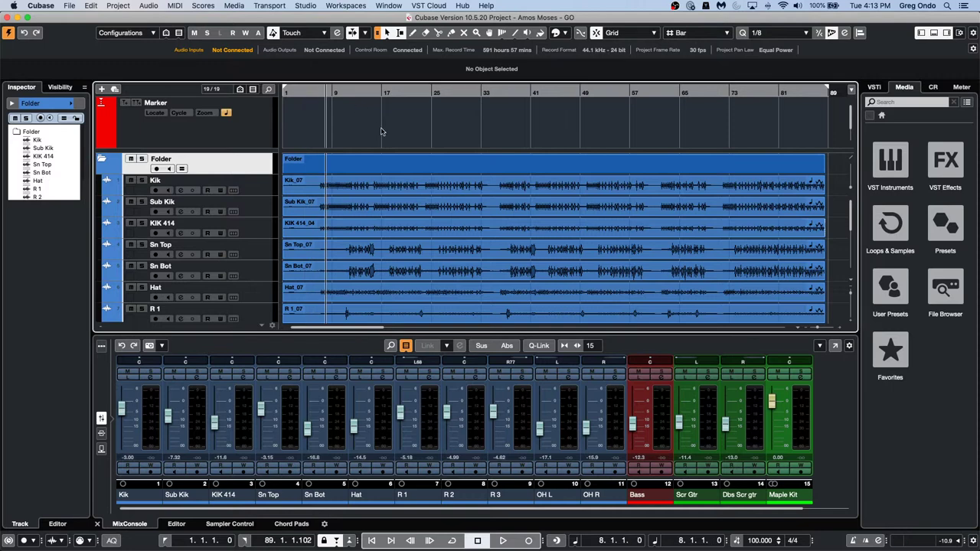
key("space")
left_click(141, 287)
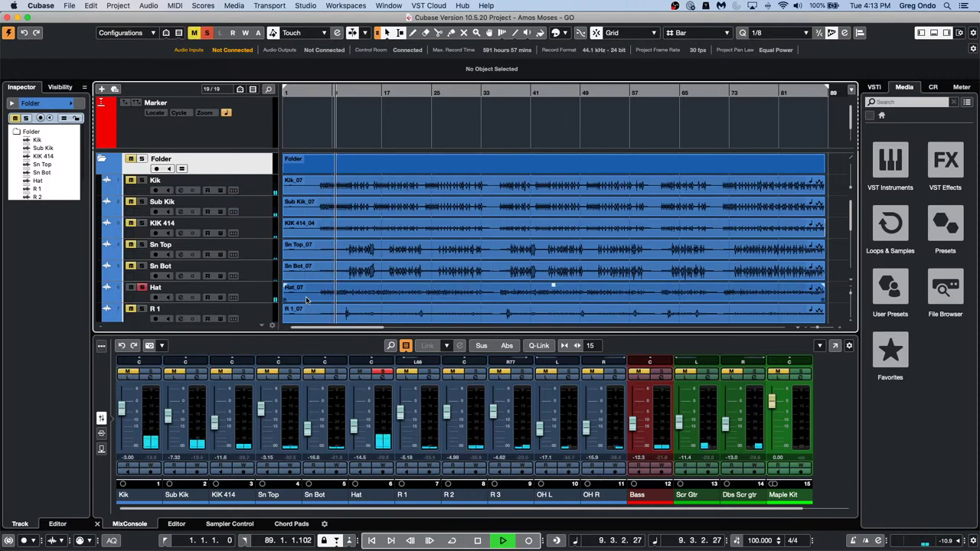
key("space")
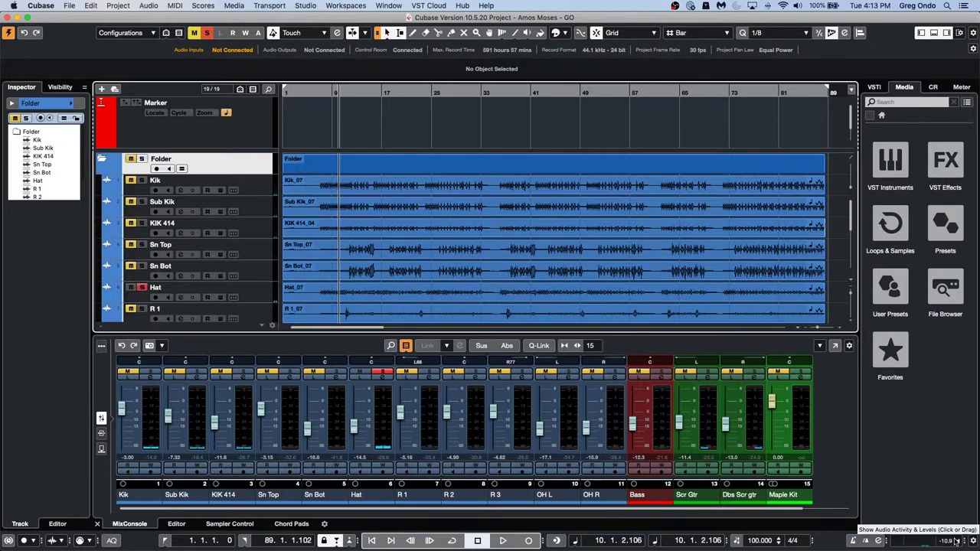
key("space")
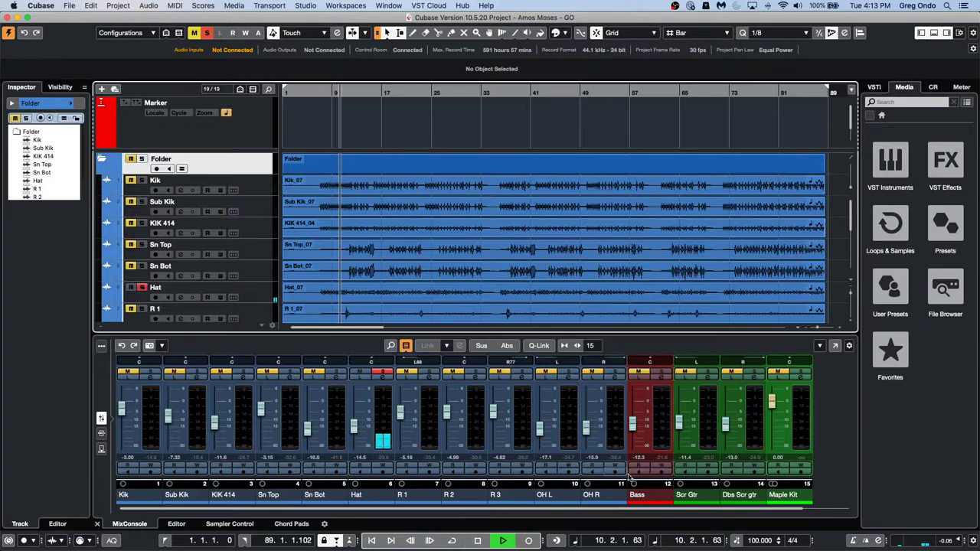
key("space")
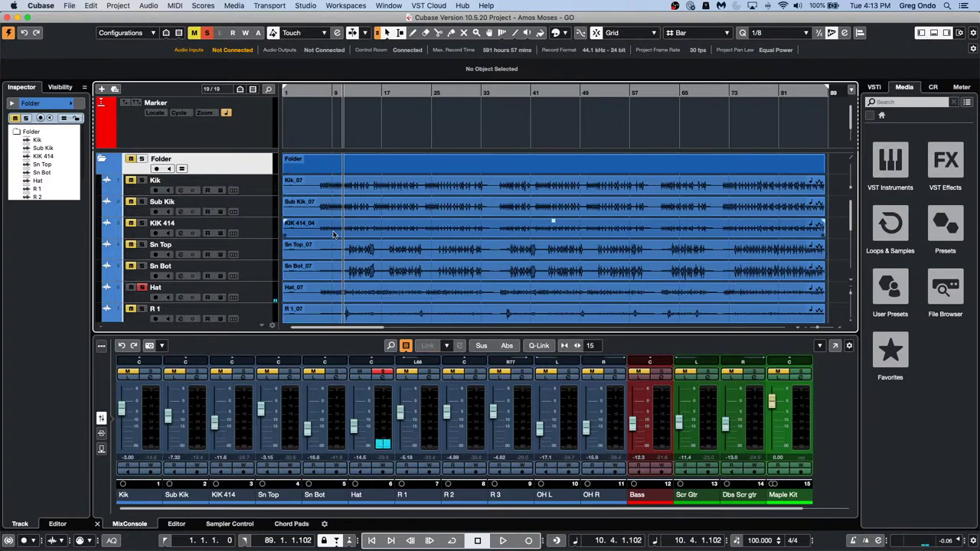
Open the Hat_07 event in the Sample Editor, set its hitpoint threshold to 15 and audition the slices
double_click(366, 294)
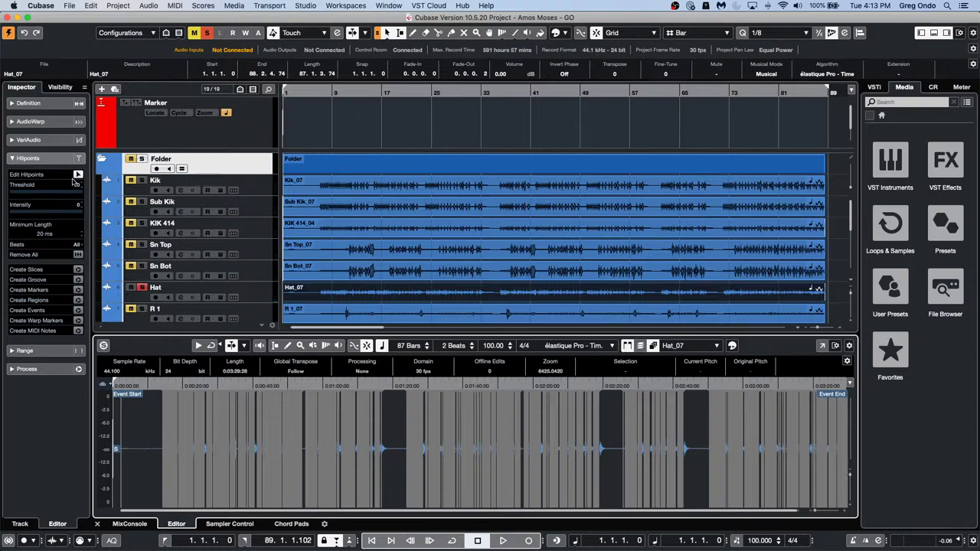
left_click(78, 175)
left_click(78, 176)
left_click(78, 176)
left_click(20, 191)
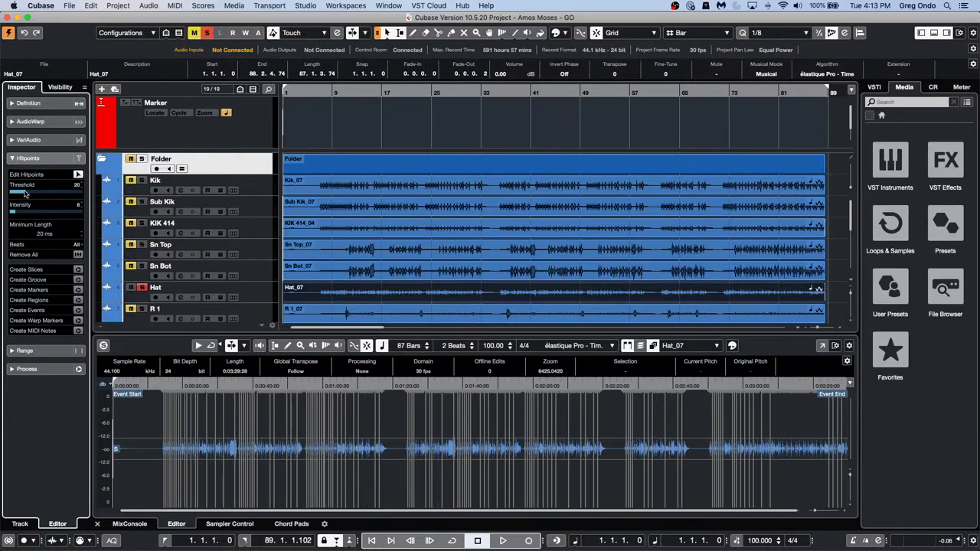
left_click_drag(157, 385, 158, 411)
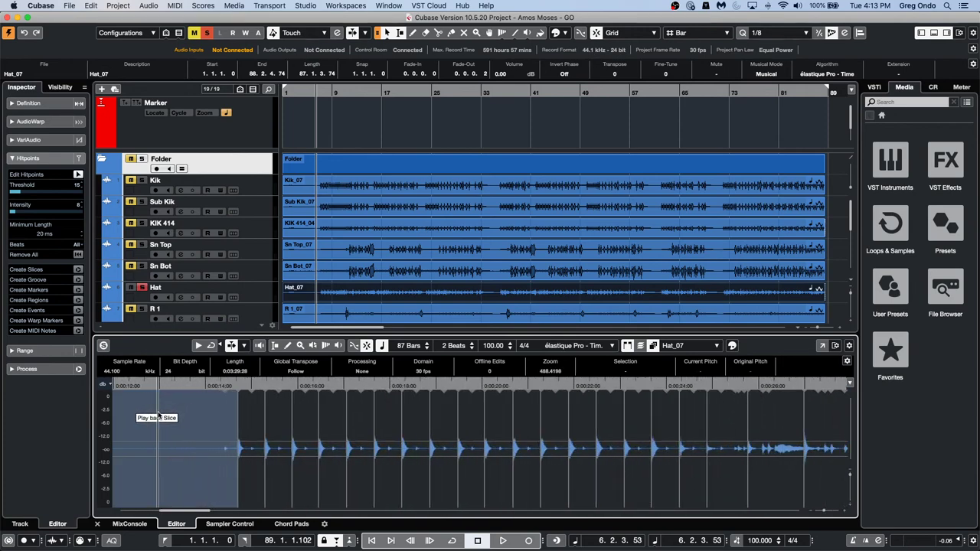
left_click(367, 442)
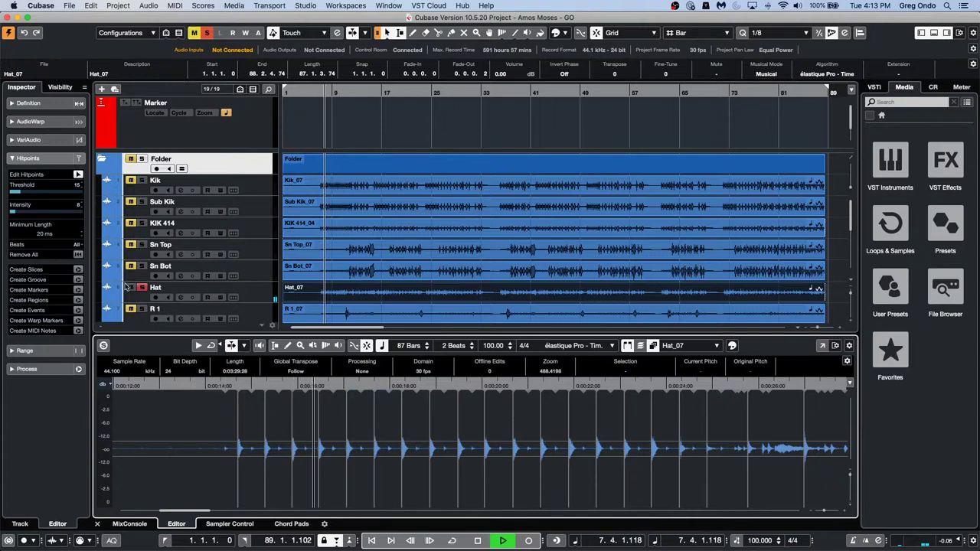
Cancel the hitpoint-to-MIDI conversion dialog and select the Maple Kit instrument track
left_click(78, 330)
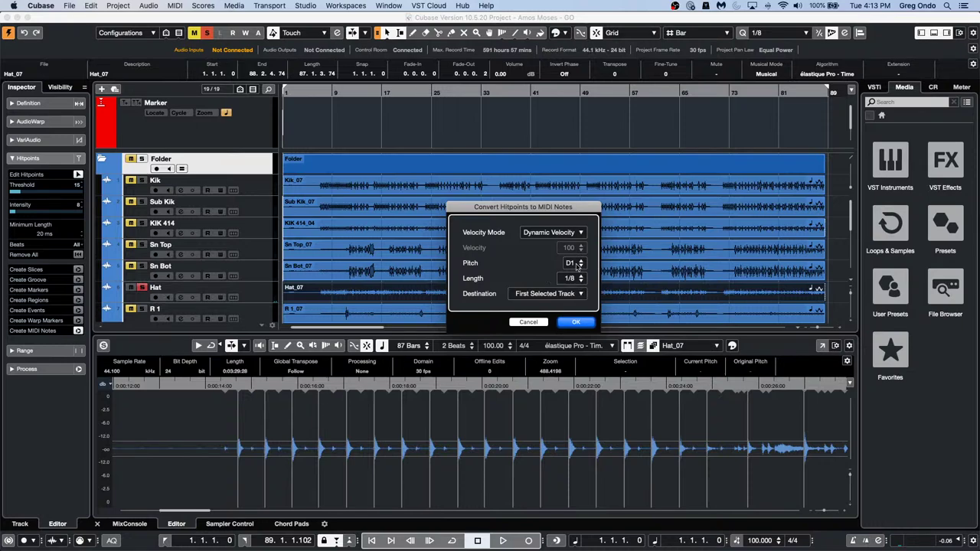
left_click(529, 322)
scroll(261, 282, "down", 6)
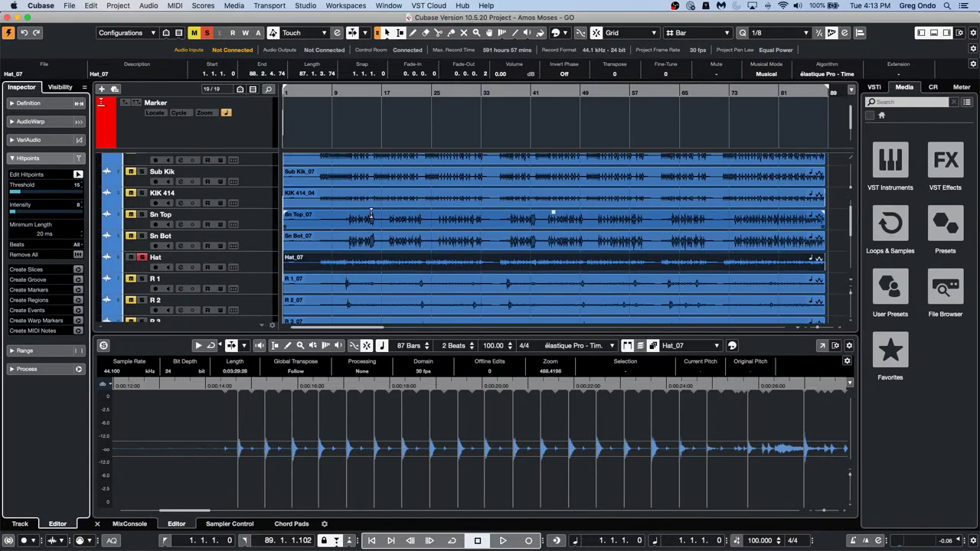
left_click(259, 282)
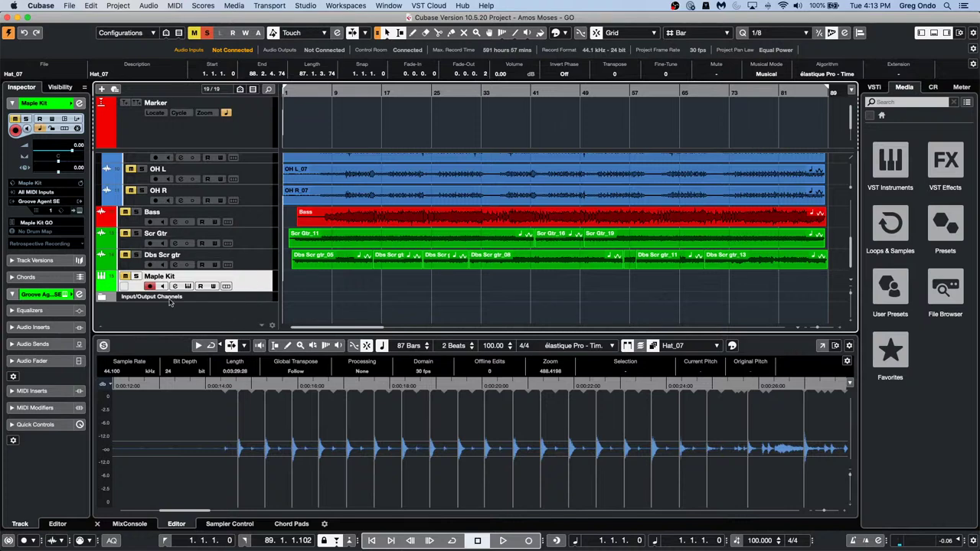
left_click(79, 103)
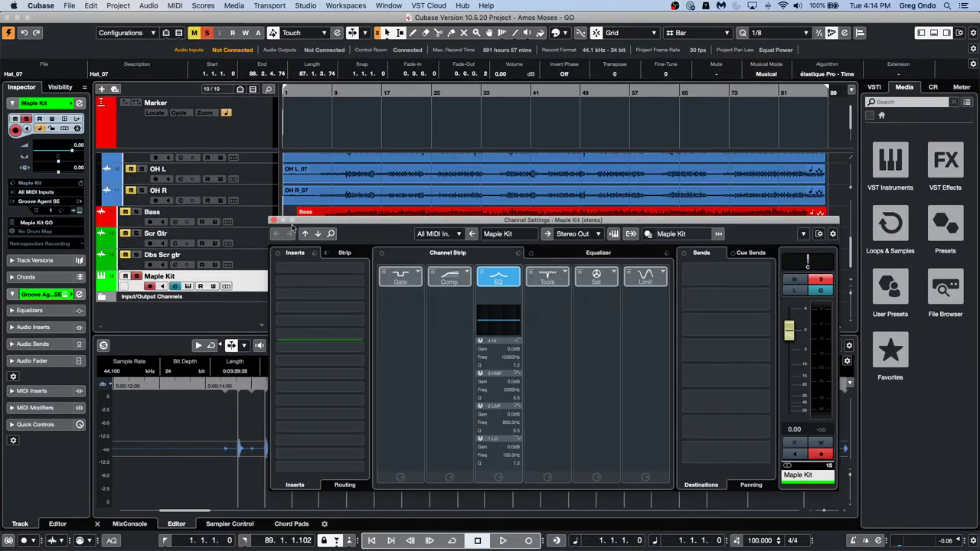
left_click(274, 220)
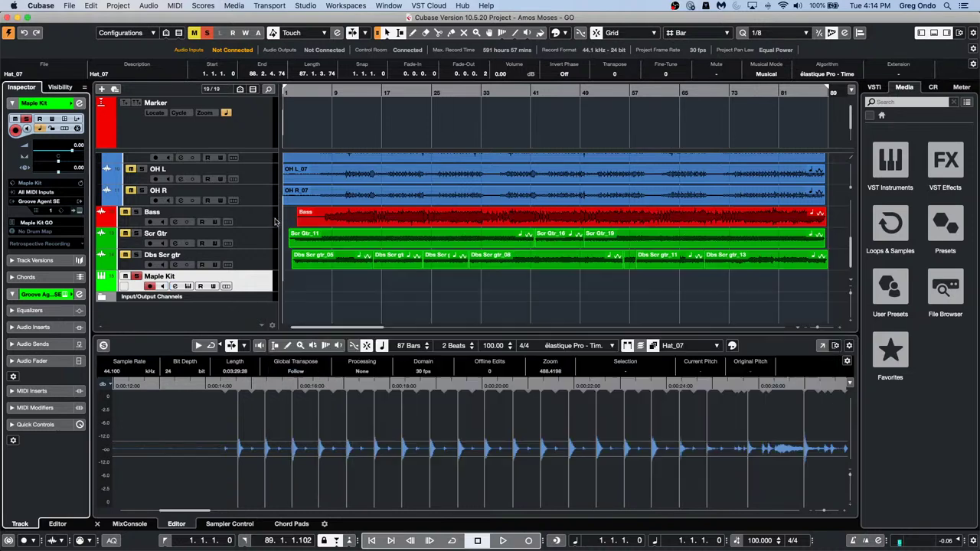
Open the Maple Kit's Groove Agent SE and audition its drum pads to find the closed hi-hat's note
left_click(79, 210)
left_click(490, 326)
left_click(524, 324)
left_click(572, 324)
left_click(619, 325)
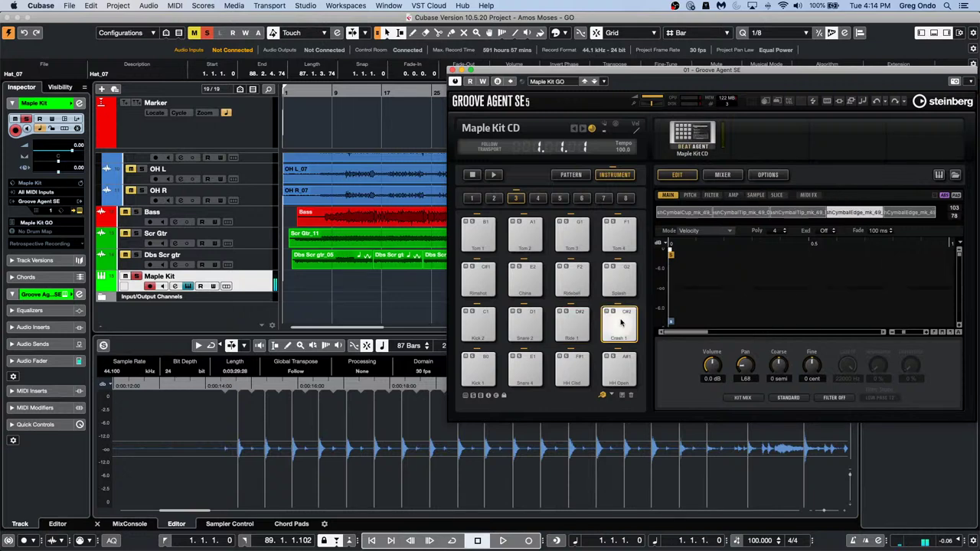
left_click(621, 375)
left_click(572, 372)
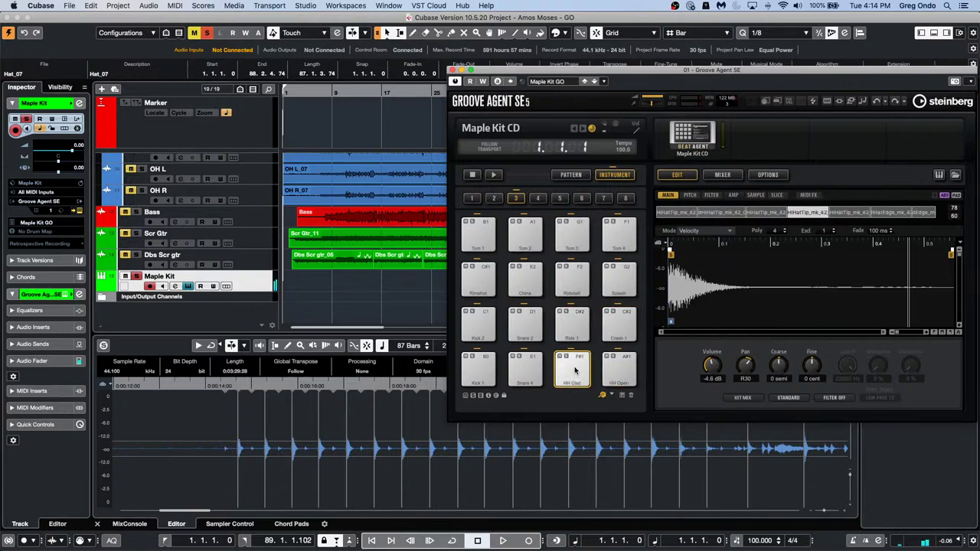
left_click(530, 367)
left_click(579, 374)
left_click(579, 374)
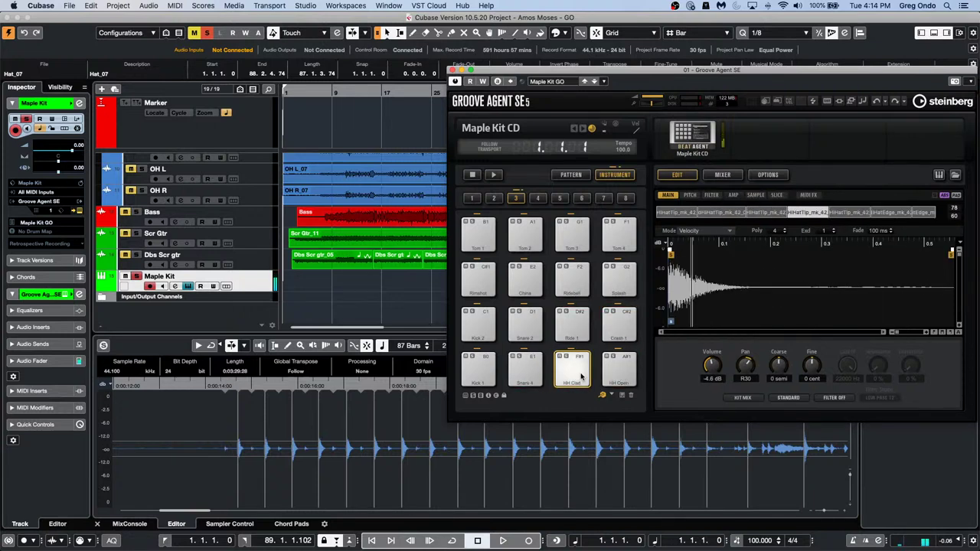
Convert the Hat_07 hitpoints to MIDI notes on the first selected track with dynamic velocity, pitch F#1 and length 1/8
scroll(335, 267, "up", 5)
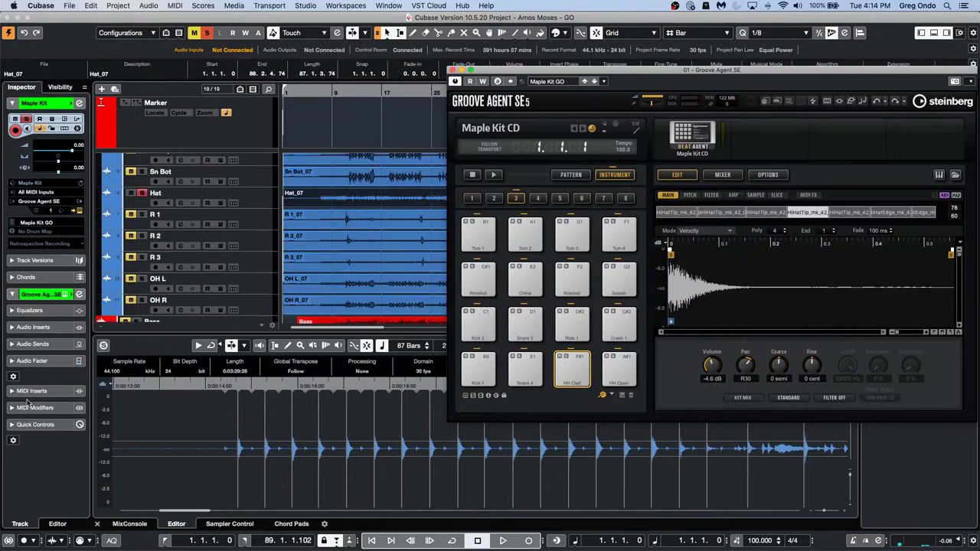
left_click(374, 205)
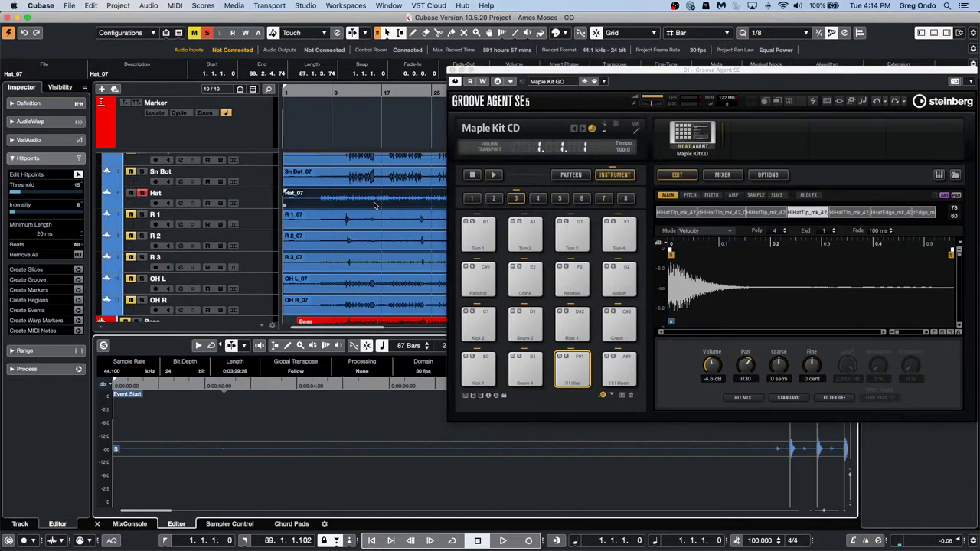
left_click(79, 331)
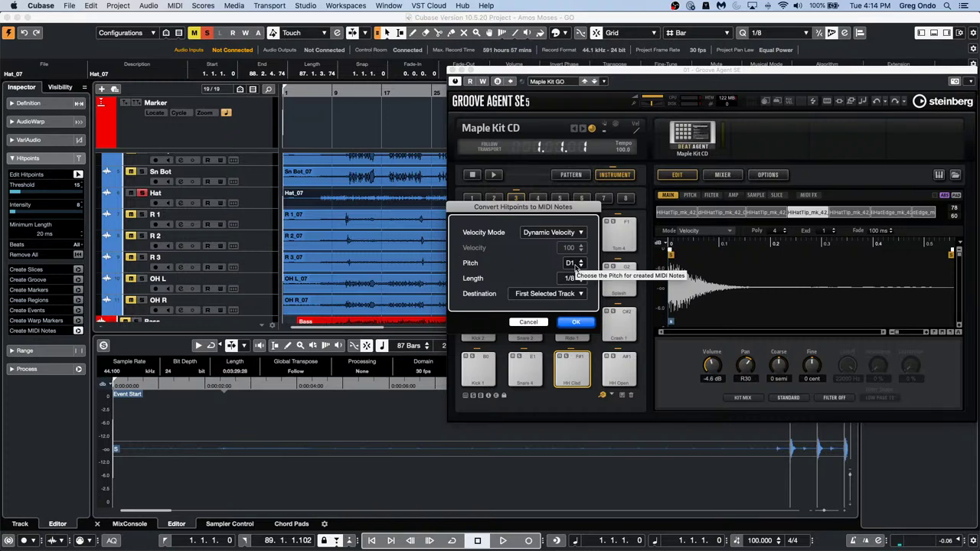
scroll(576, 264, "up", 4)
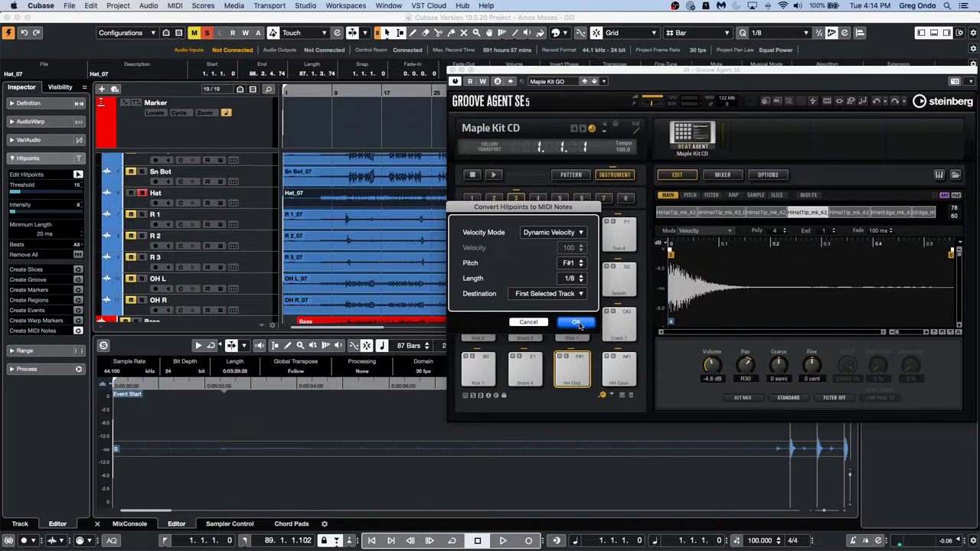
left_click(578, 323)
Select the Maple Kit track and play back its converted hi-hat MIDI part
scroll(335, 220, "down", 4)
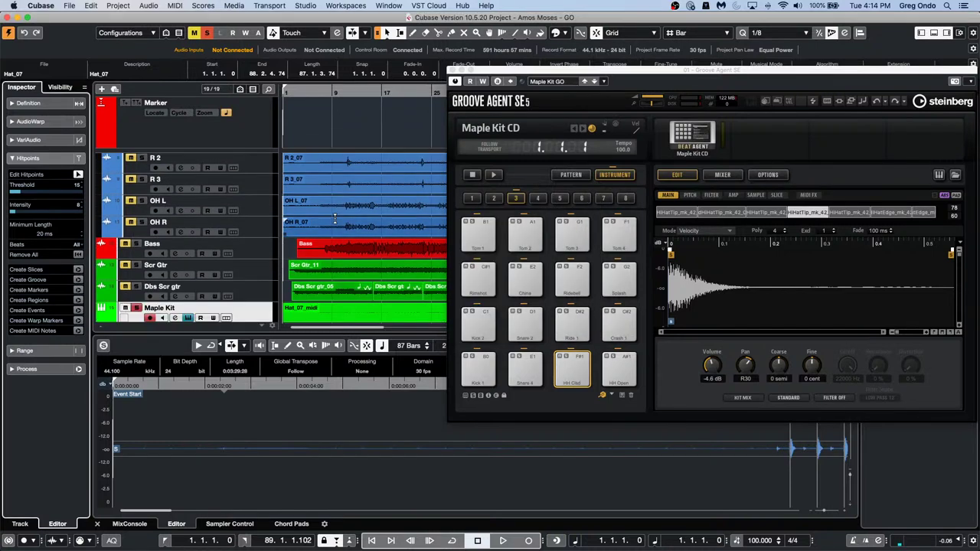
scroll(335, 220, "down", 2)
key("KP_Multiply")
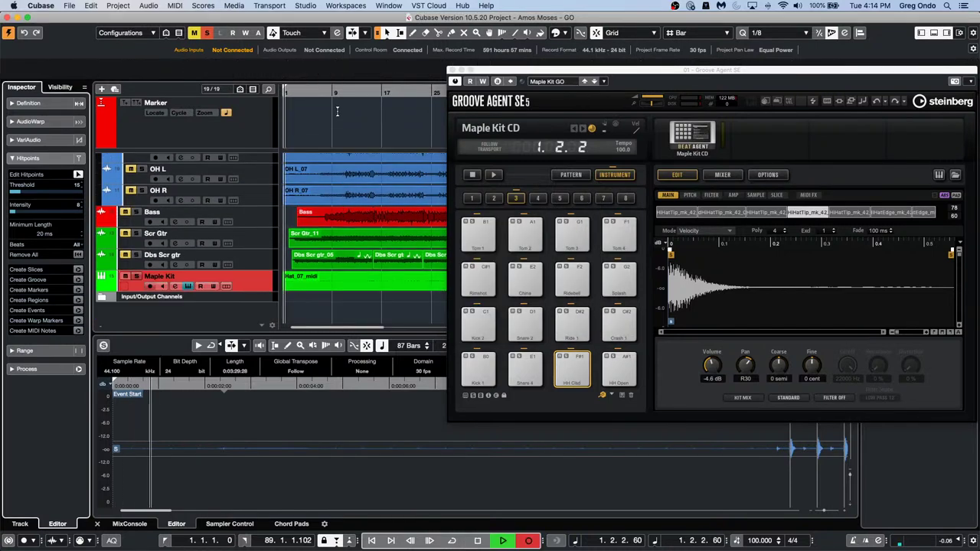
key("space")
left_click(156, 287)
key("space")
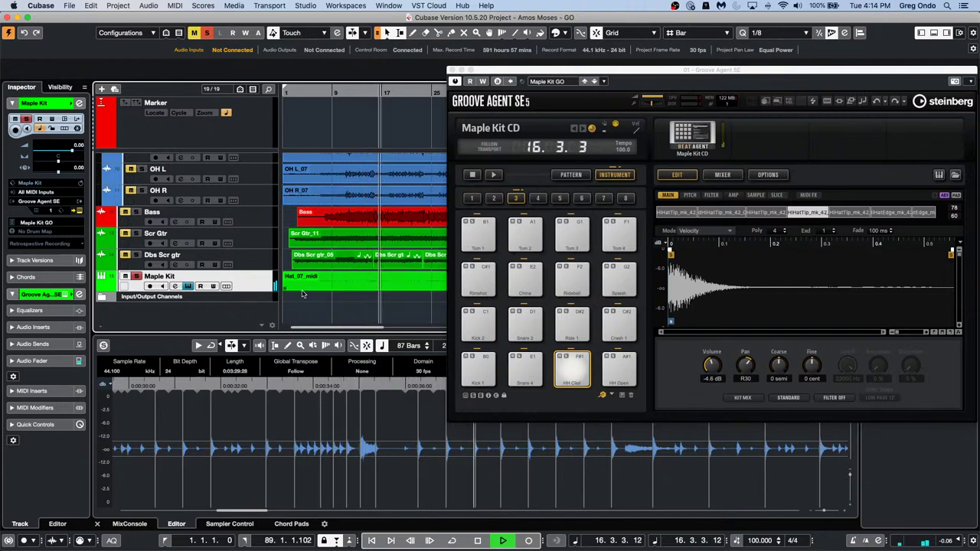
Solo the Kik, Sub Kik, KIK 414, Sn Top, Sn Bot and R 1 tracks to hear them with the Maple Kit hi-hat
scroll(161, 243, "up", 5)
scroll(157, 253, "up", 3)
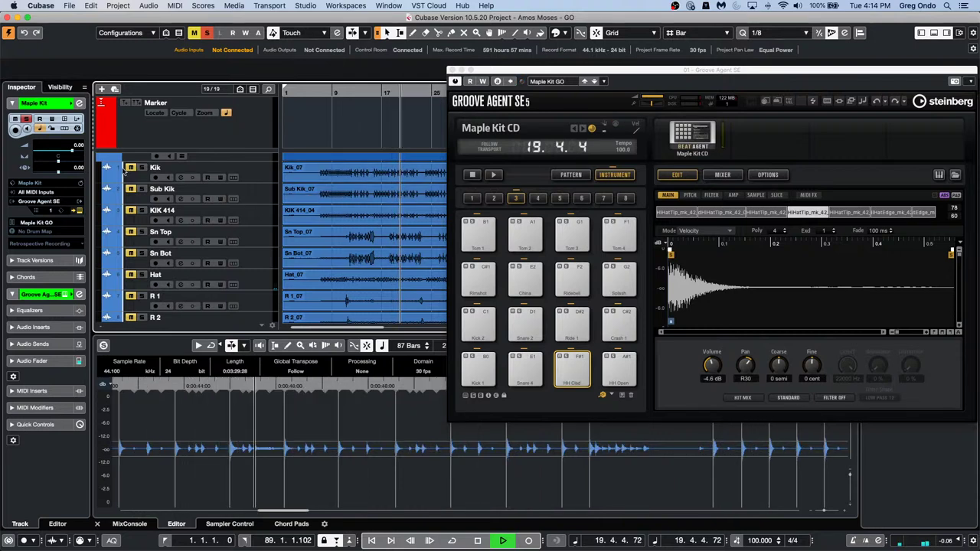
left_click(131, 211)
left_click(131, 232)
left_click(130, 254)
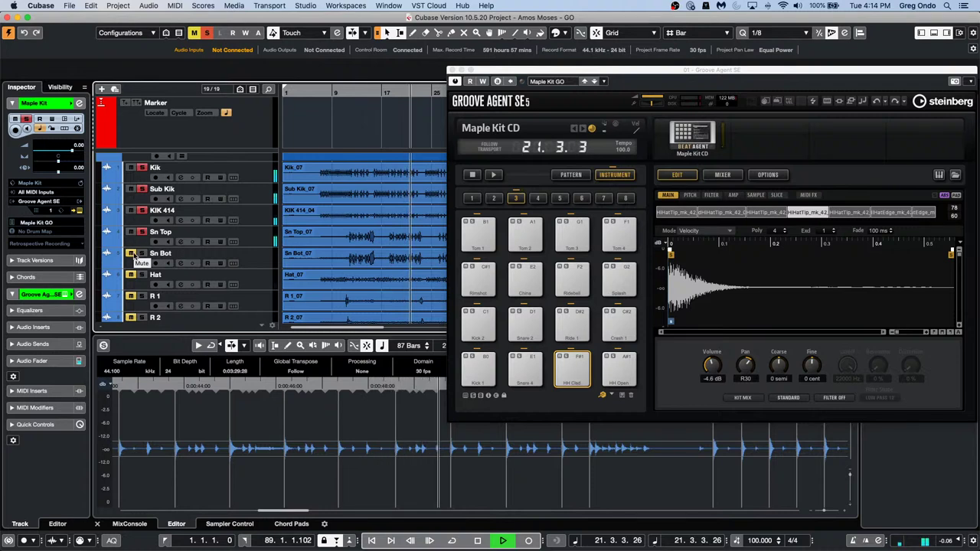
left_click(131, 296)
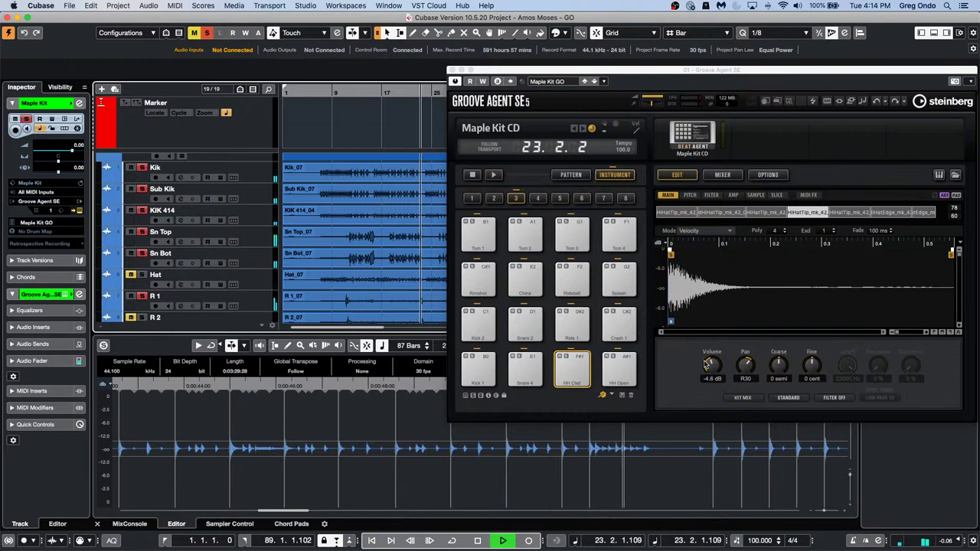
Raise the closed hi-hat pad's volume to 12.0 dB and briefly solo the recorded Hat track for comparison
left_click(579, 369)
left_click_drag(712, 366, 722, 299)
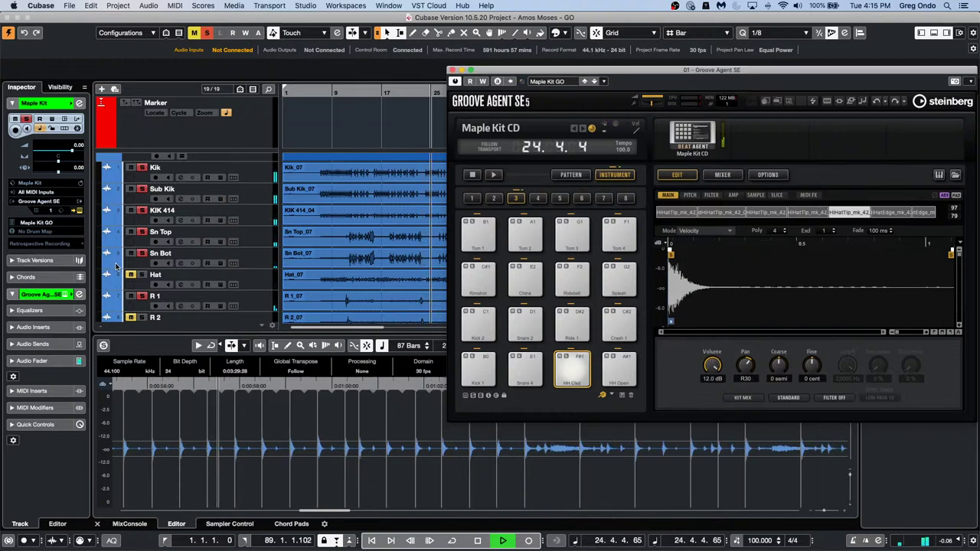
left_click(142, 275)
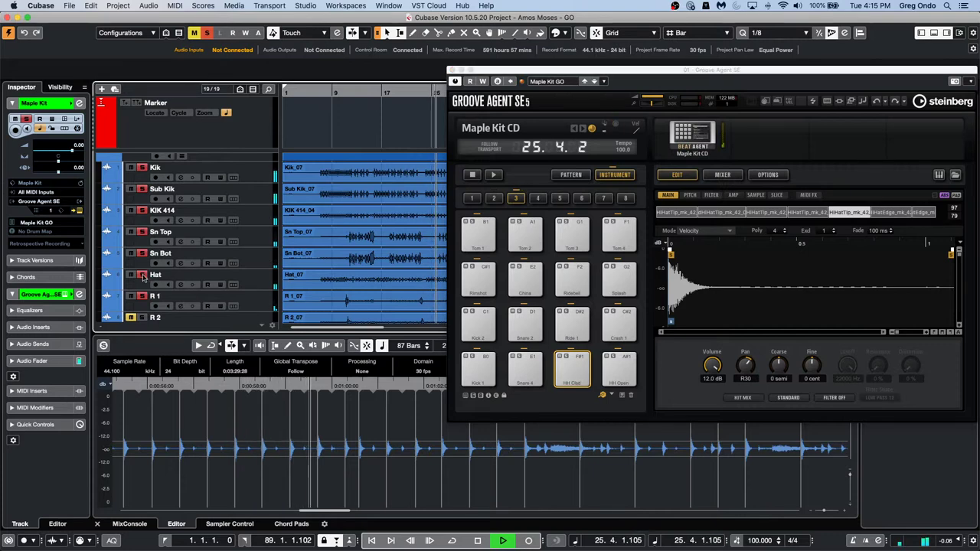
left_click(144, 276)
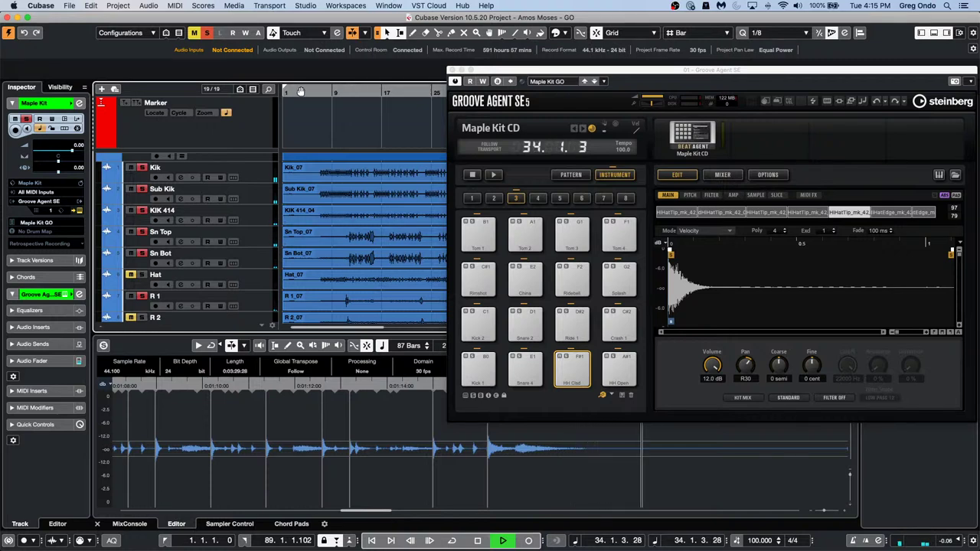
Replay from near the song's start, set the closed hi-hat pad's coarse tuning to -1 semitone and stop playback
left_click_drag(344, 93, 321, 95)
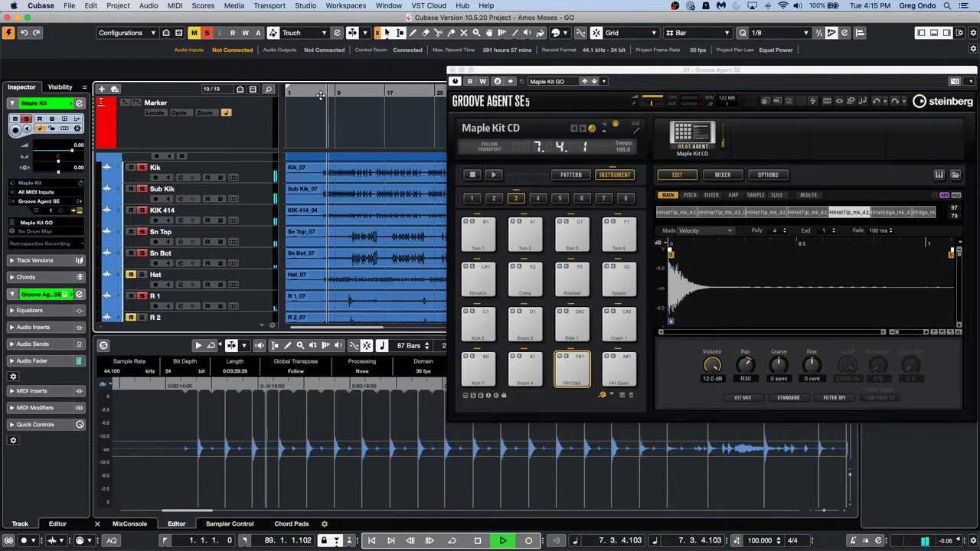
left_click_drag(779, 365, 772, 398)
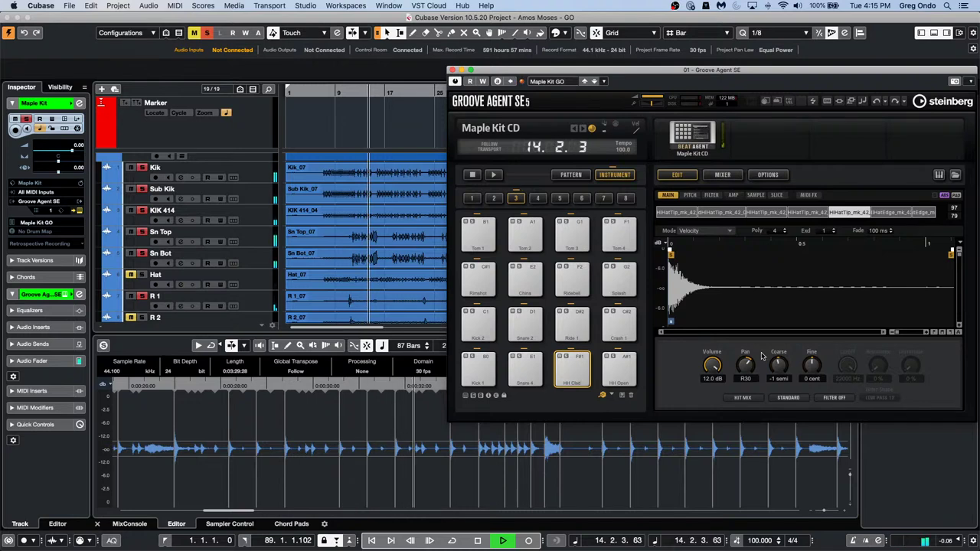
key("space")
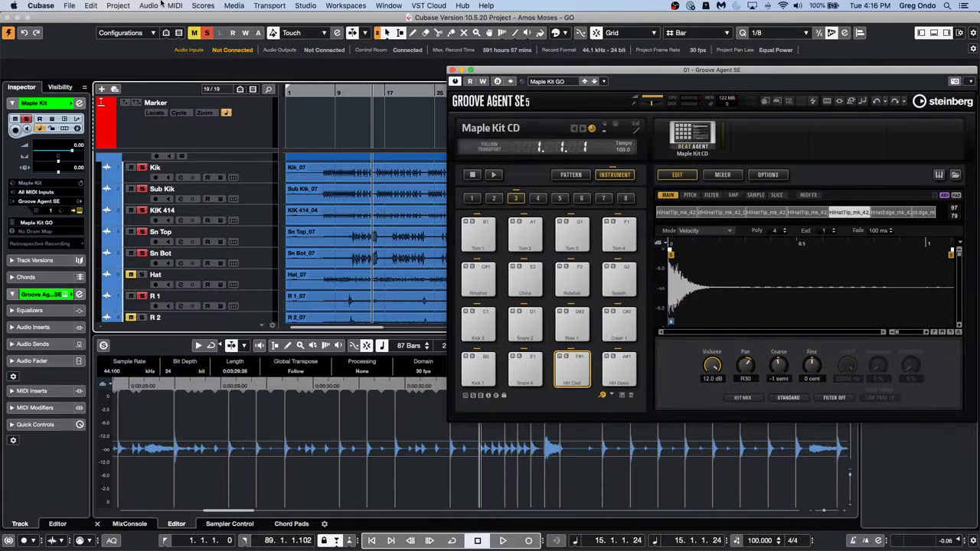
Set the audio mixdown export to the Wave file type at 48.000 kHz and close the export dialog
left_click(71, 6)
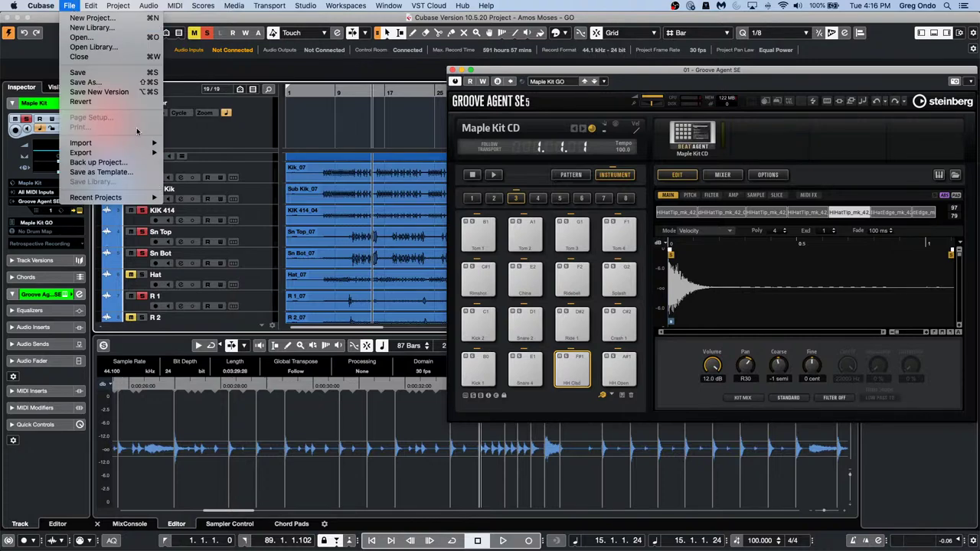
mouse_move(122, 152)
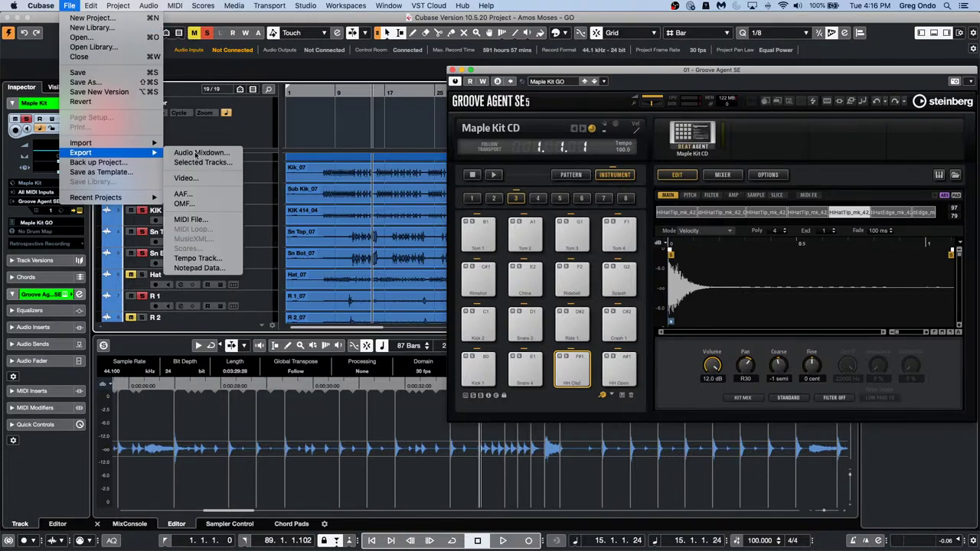
left_click(200, 152)
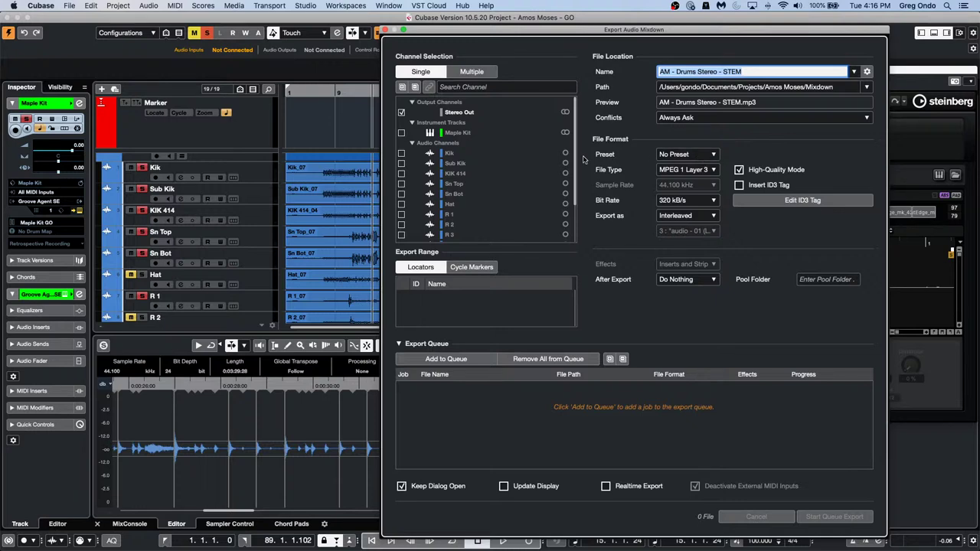
left_click(687, 169)
left_click(689, 163)
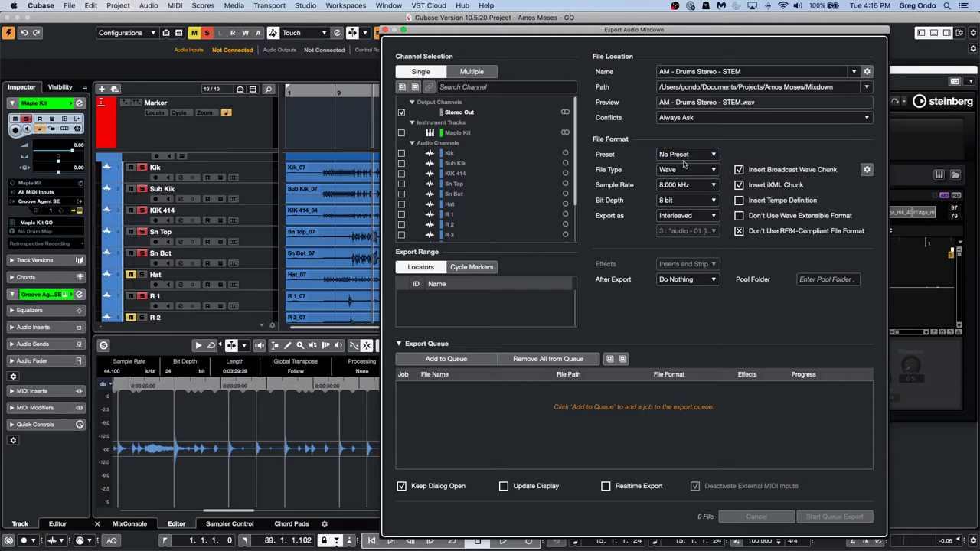
left_click(684, 187)
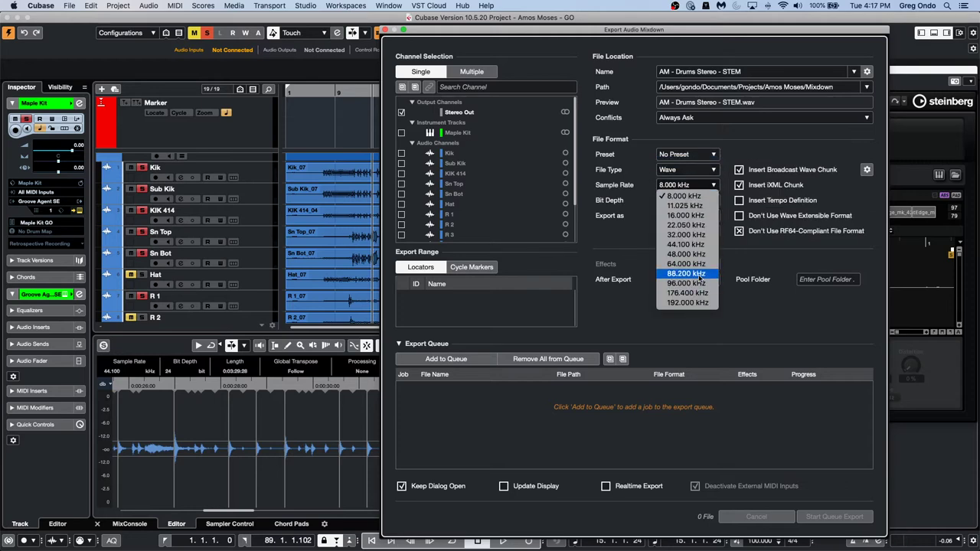
left_click(686, 254)
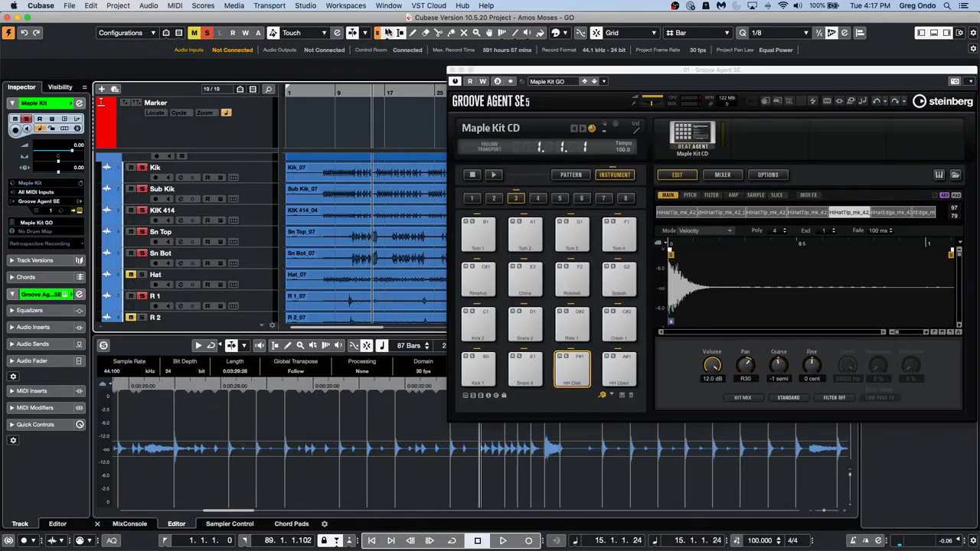
left_click(388, 30)
Close the Groove Agent window, apply the MP3 preset to the audio mixdown export settings and close the export dialog
left_click(453, 71)
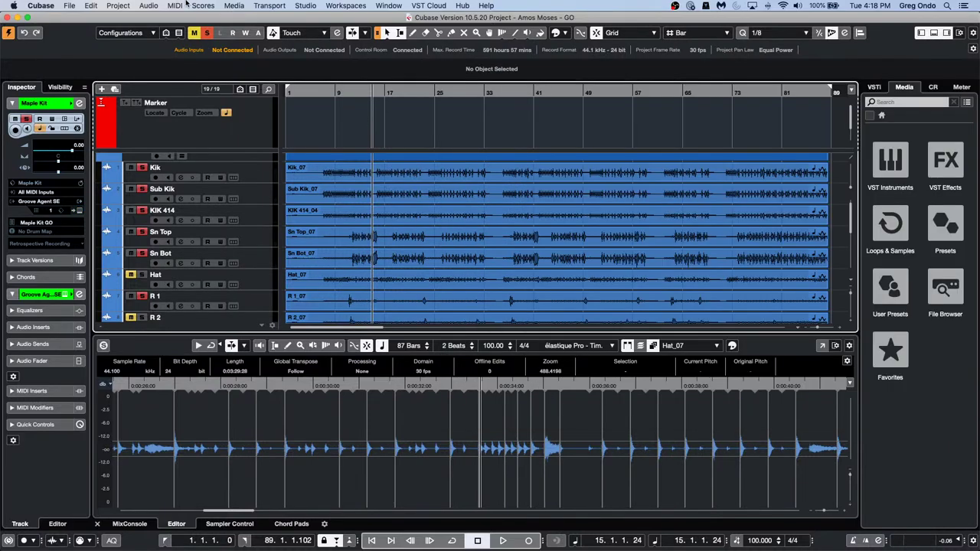
left_click(69, 5)
mouse_move(91, 200)
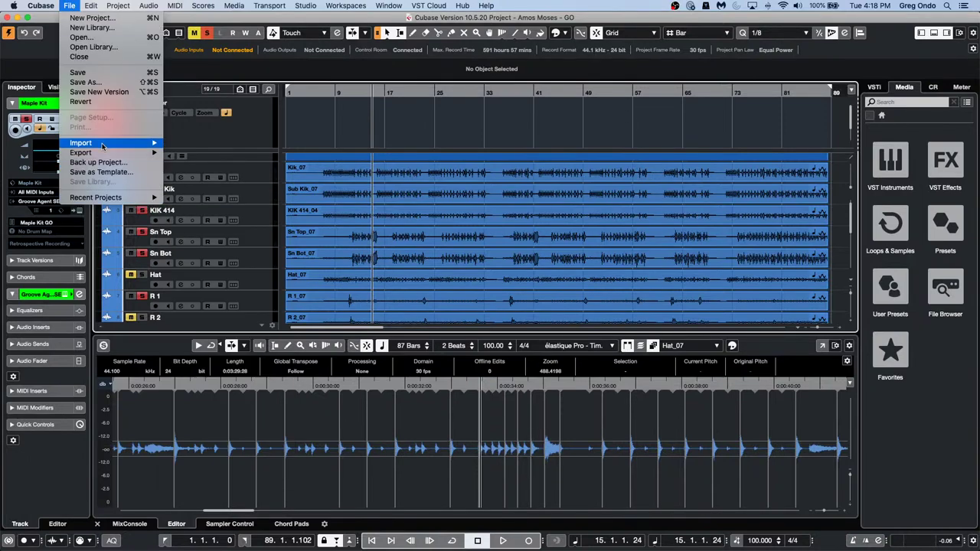
mouse_move(107, 154)
left_click(183, 152)
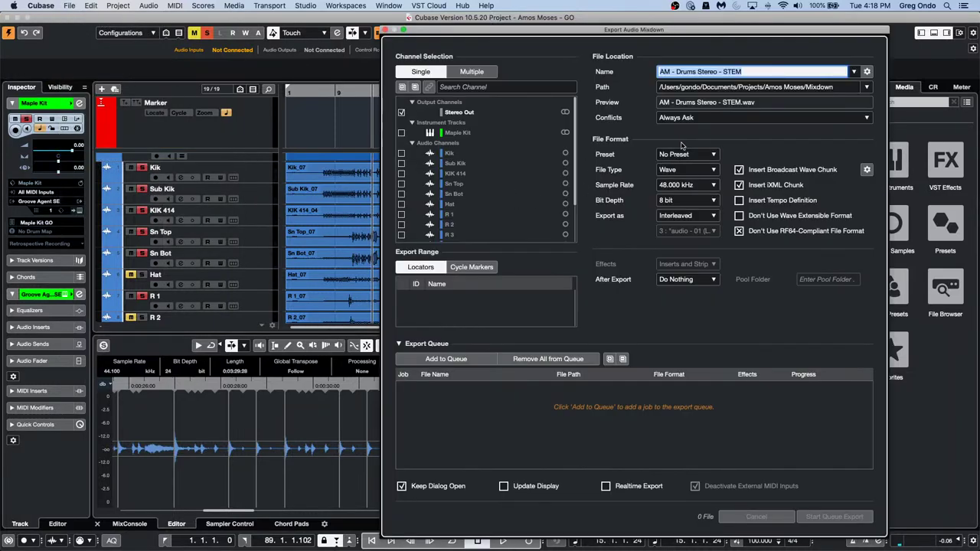
left_click(693, 153)
left_click(663, 122)
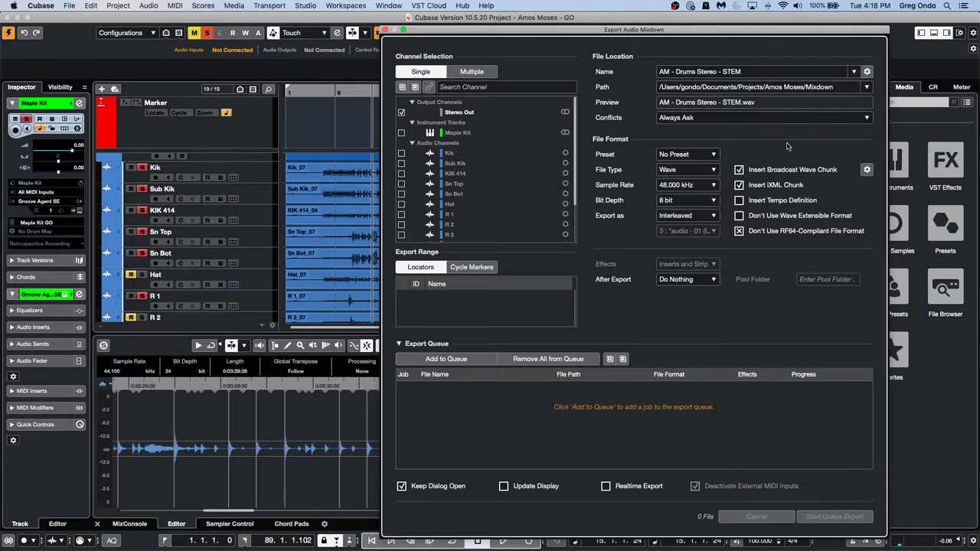
left_click(692, 153)
left_click(641, 158)
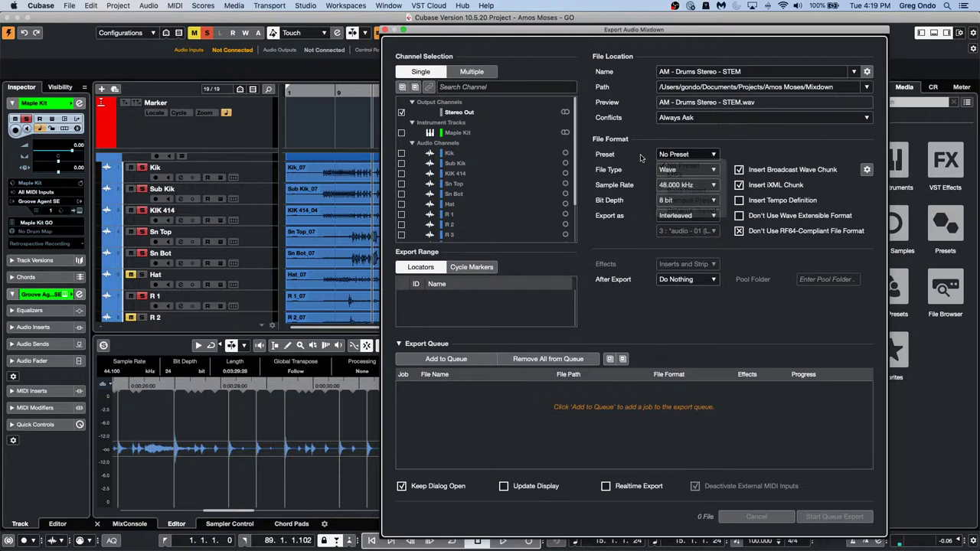
left_click(681, 155)
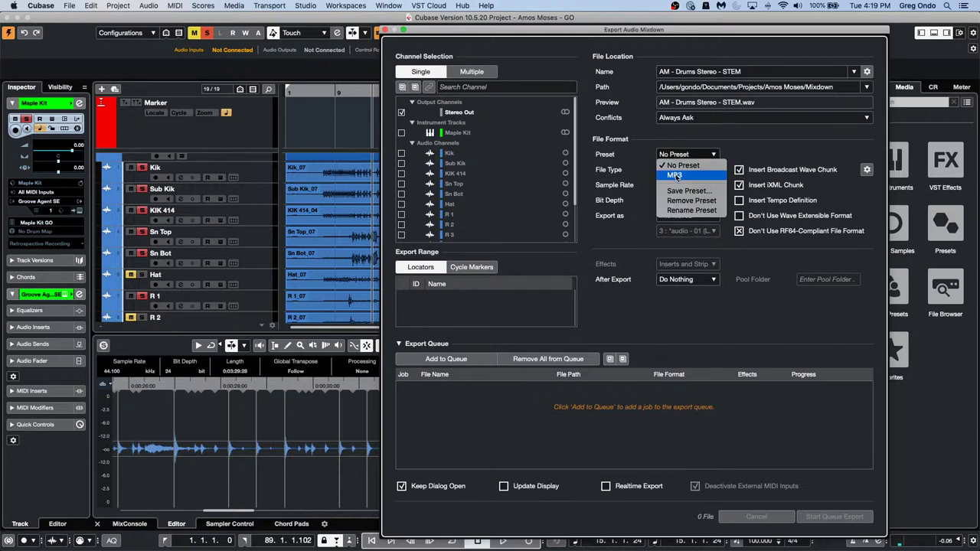
left_click(674, 175)
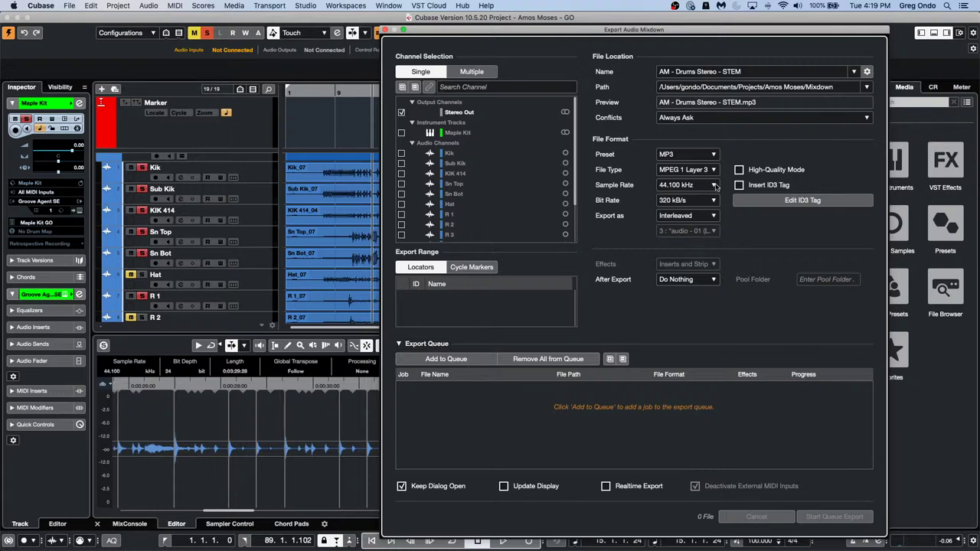
left_click(686, 156)
left_click(682, 155)
left_click(386, 30)
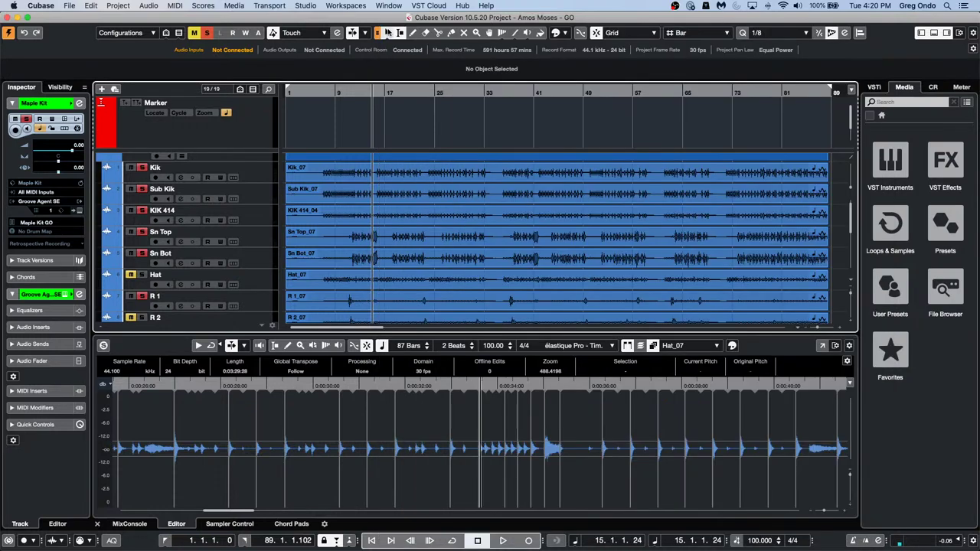
Add a stereo REV-X Hall effect track with the Create Inside Folder setup and close its plug-in window
right_click(258, 175)
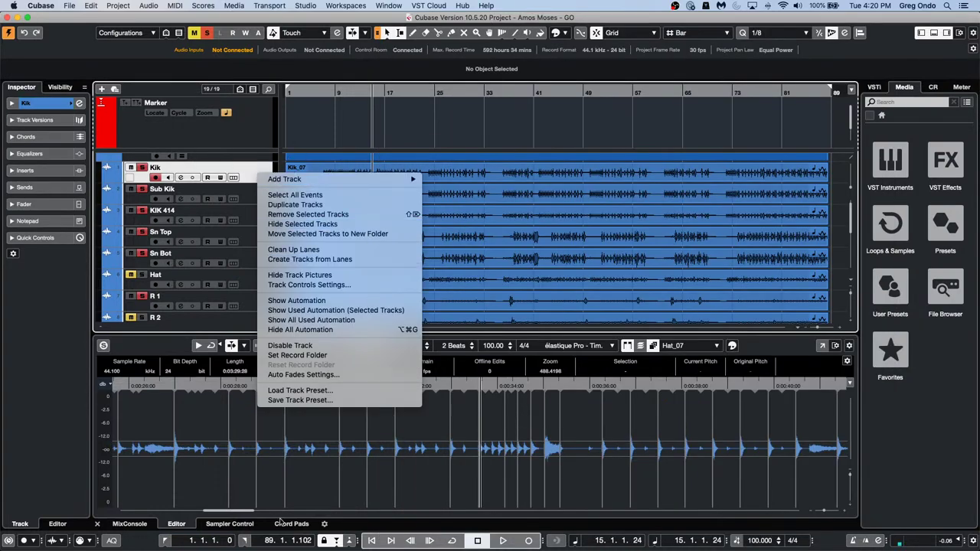
mouse_move(327, 181)
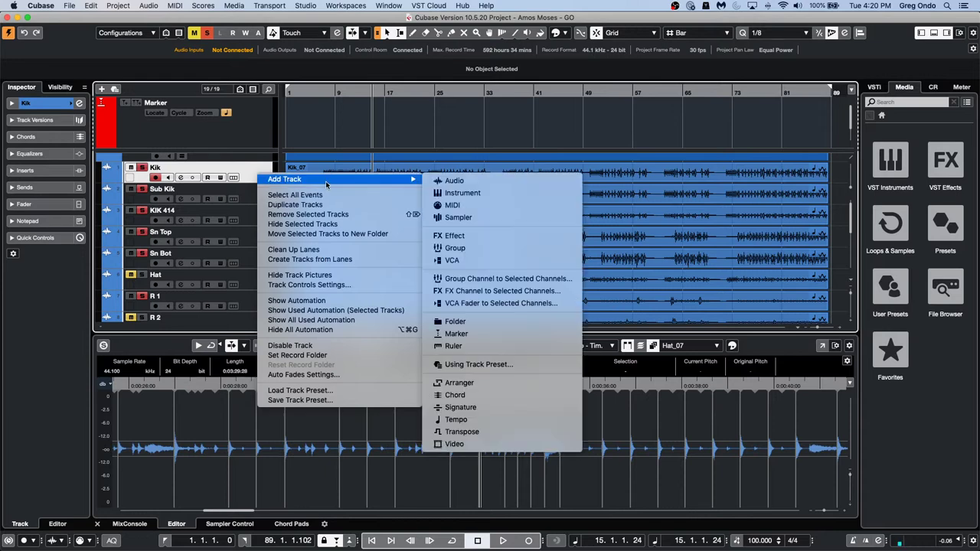
left_click(504, 239)
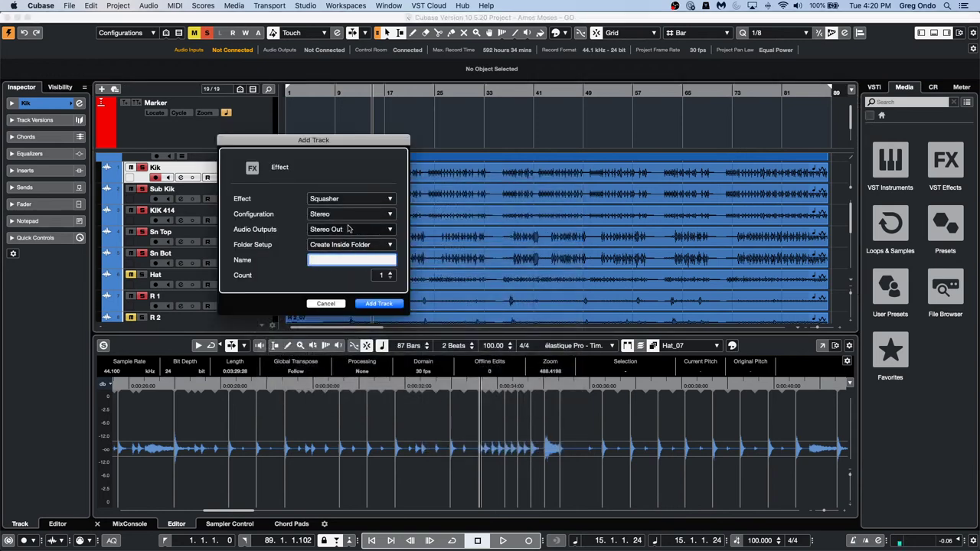
left_click(350, 200)
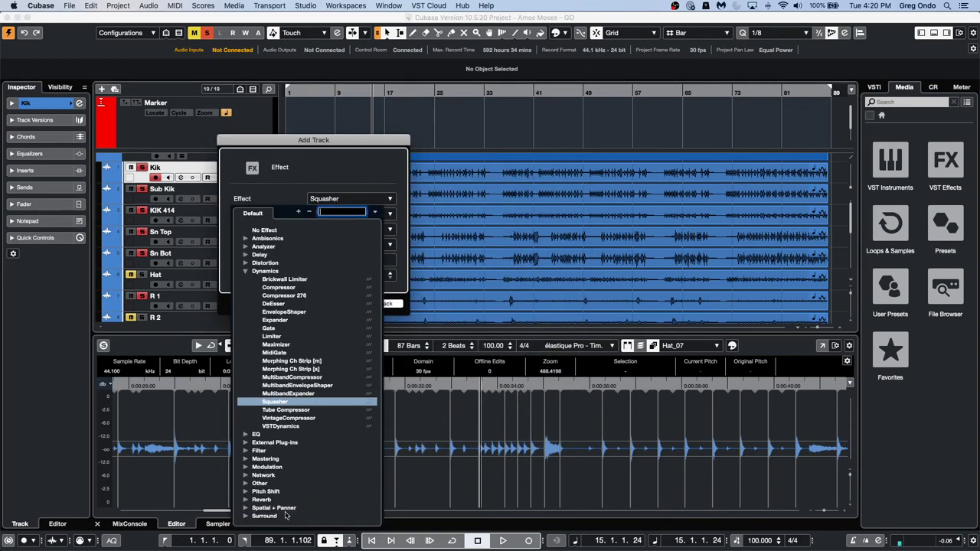
left_click(245, 500)
left_click(277, 507)
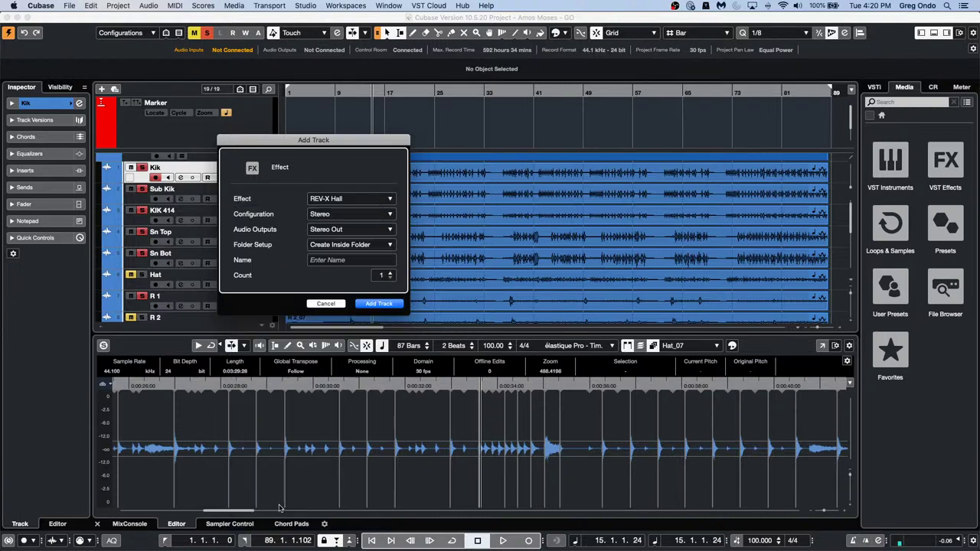
left_click(375, 305)
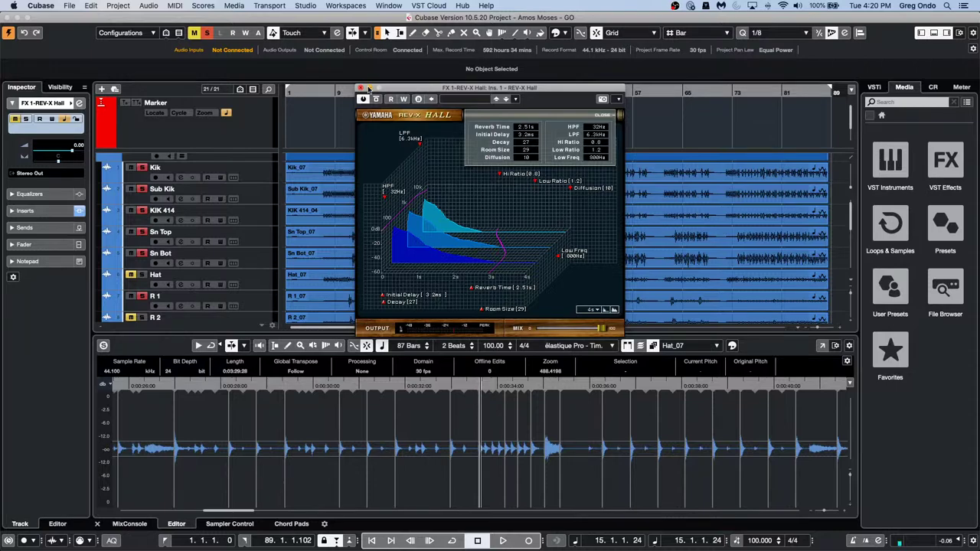
left_click(361, 88)
Add another stereo REV-X Hall effect track from the Kik track, using the Create Outside Folder setup
right_click(262, 179)
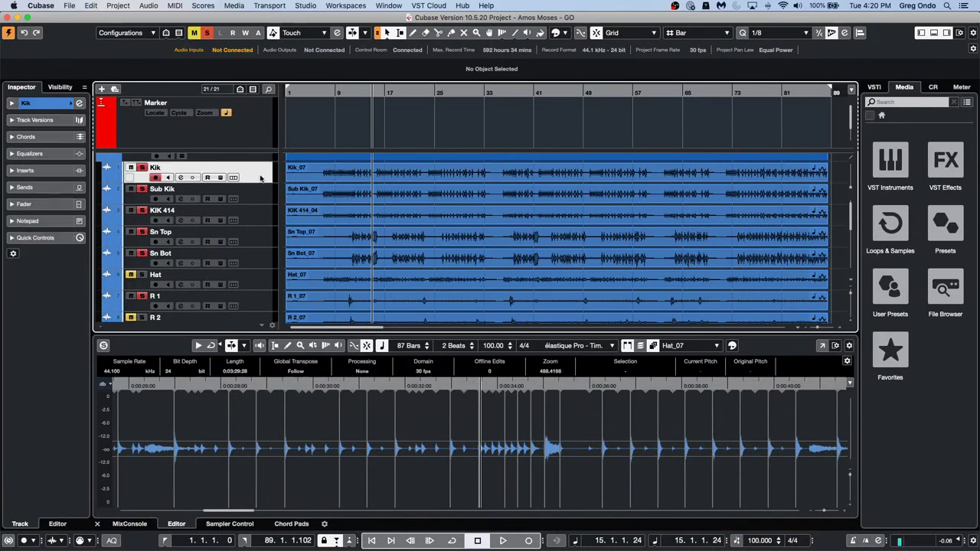
mouse_move(336, 181)
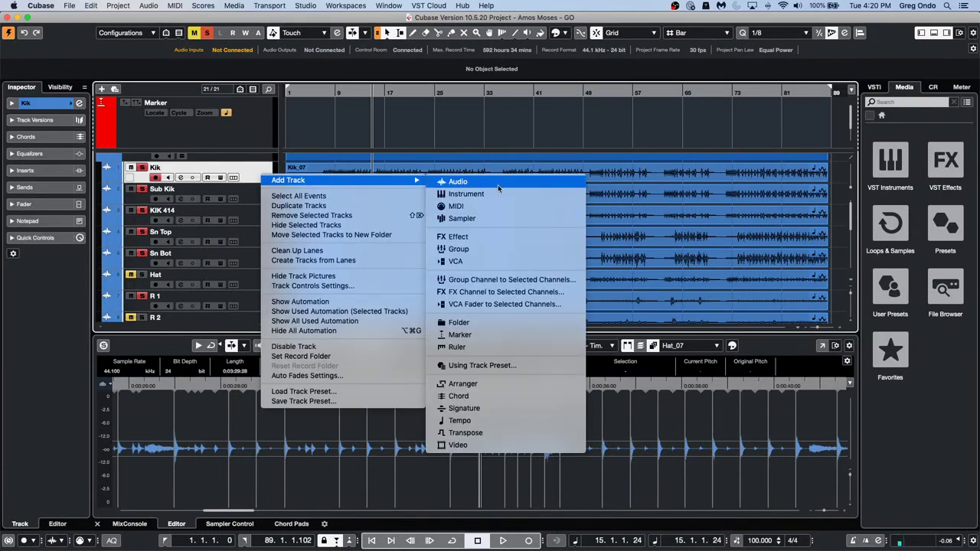
left_click(498, 236)
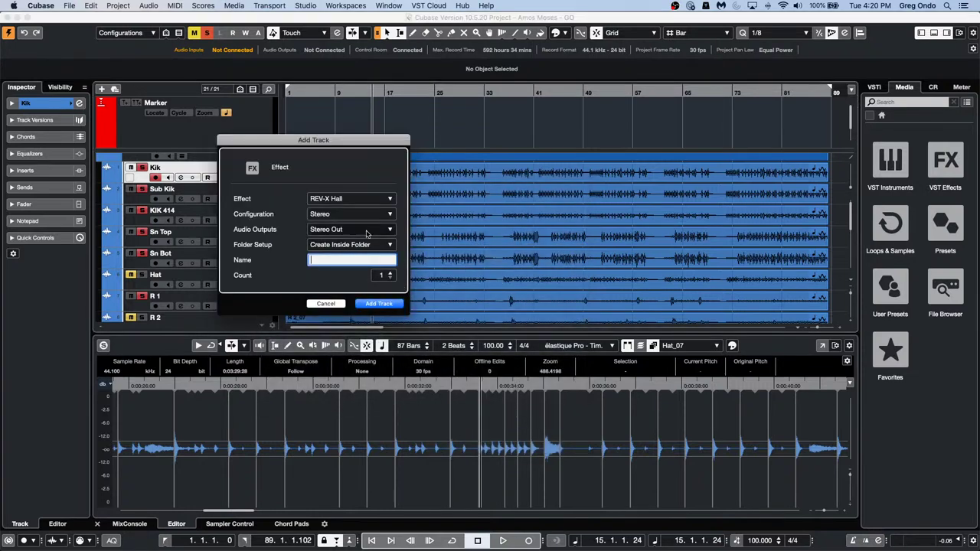
left_click(337, 245)
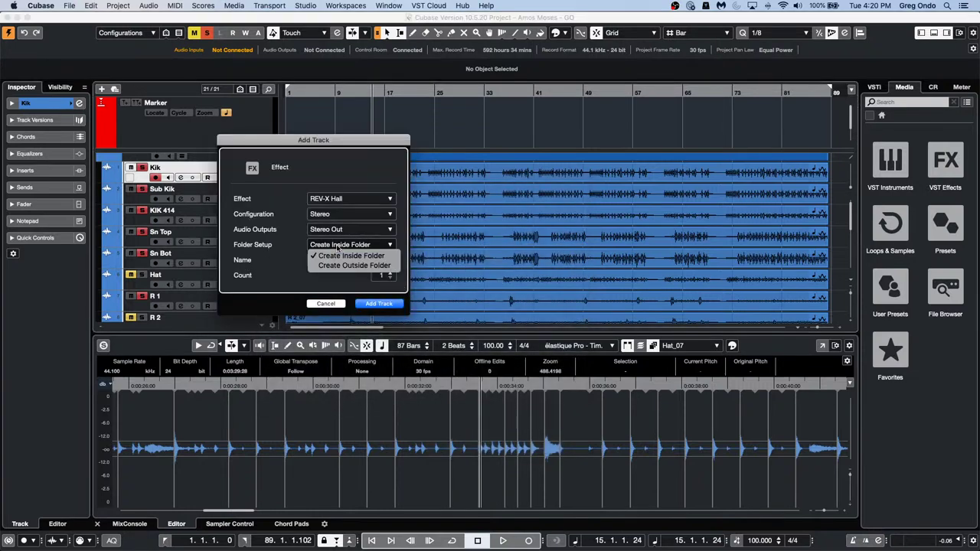
left_click(371, 266)
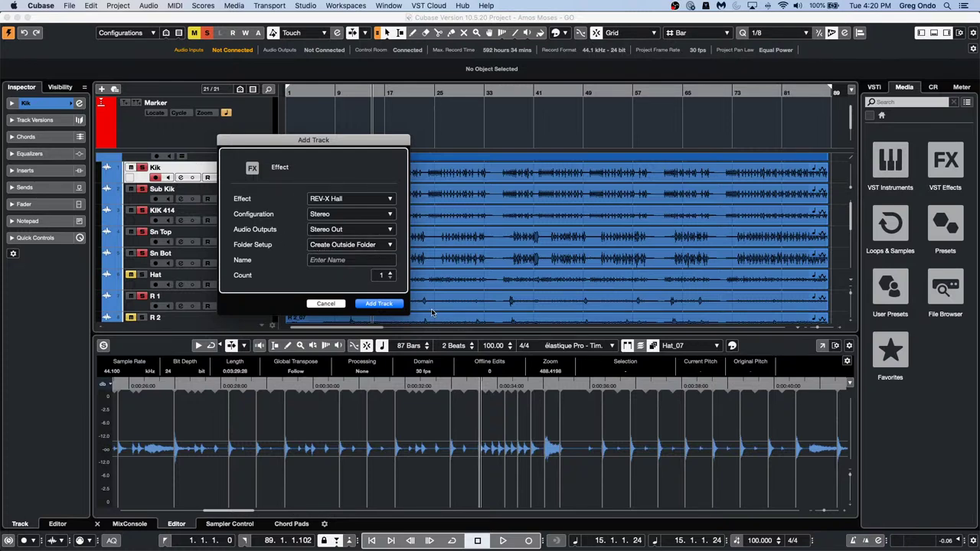
left_click(378, 304)
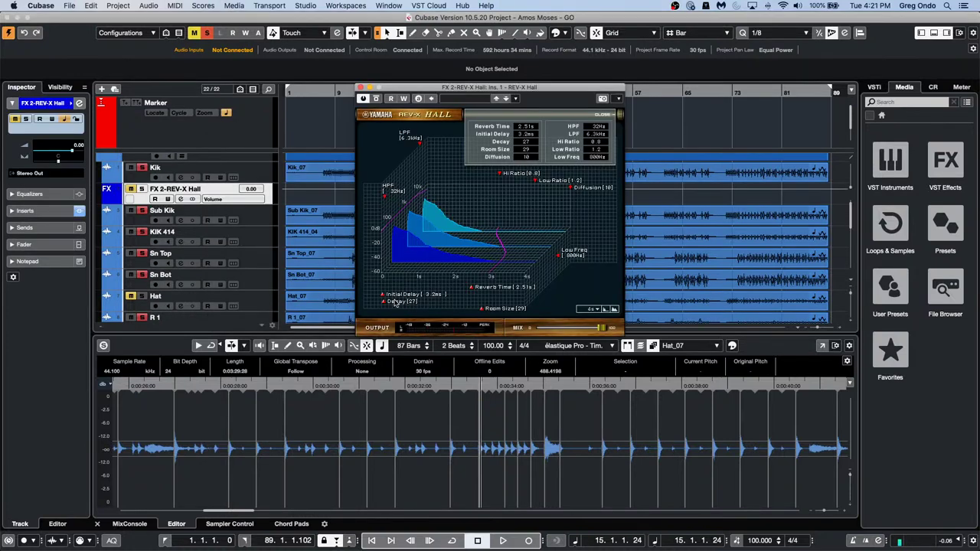
Add a stereo group channel for the Sub Kik, KIK 414 and Sn Top tracks, using the Create Outside Folder setup
left_click(247, 219)
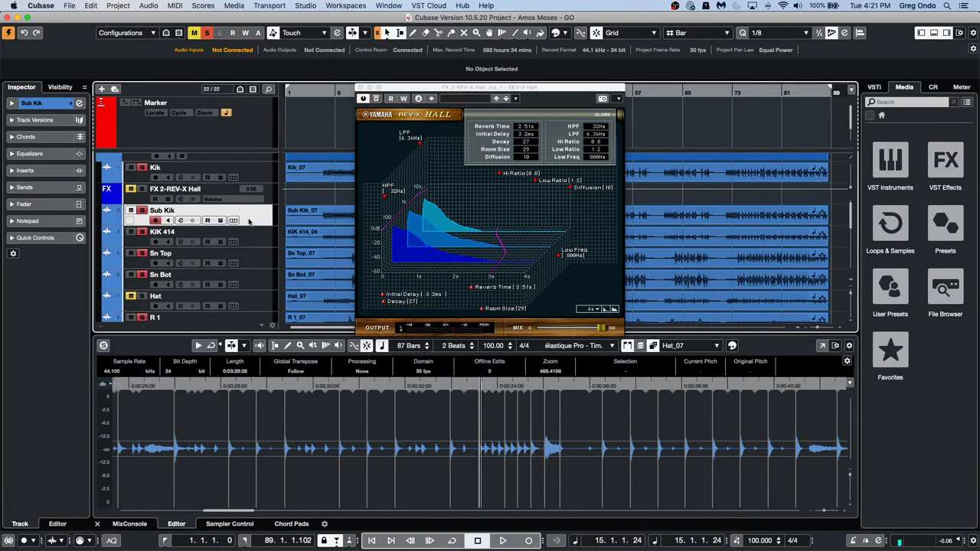
left_click(259, 260, "shift")
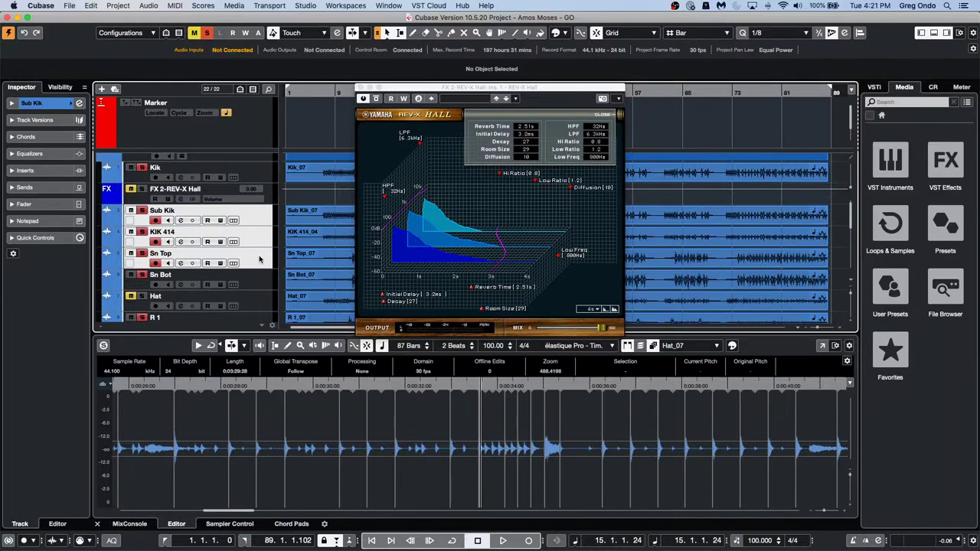
right_click(259, 259)
mouse_move(366, 273)
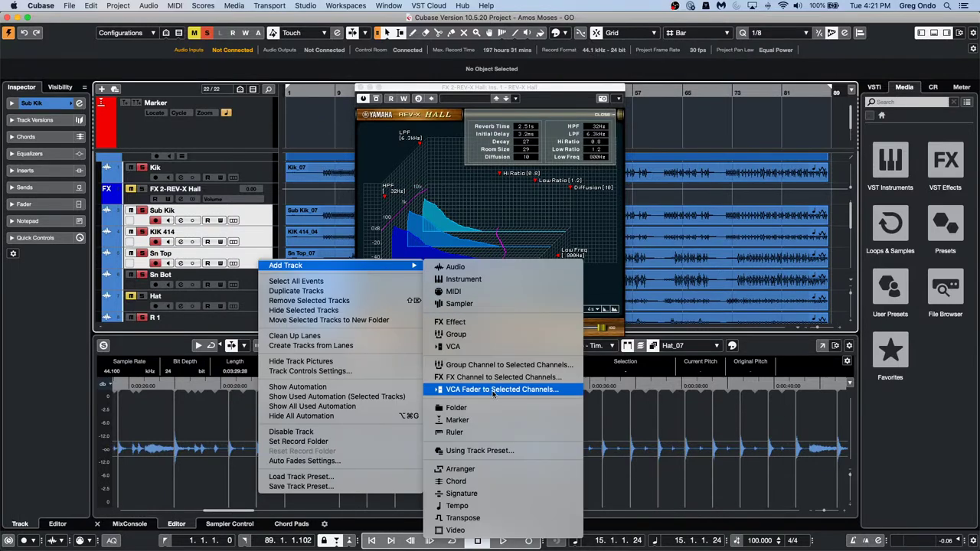
left_click(489, 364)
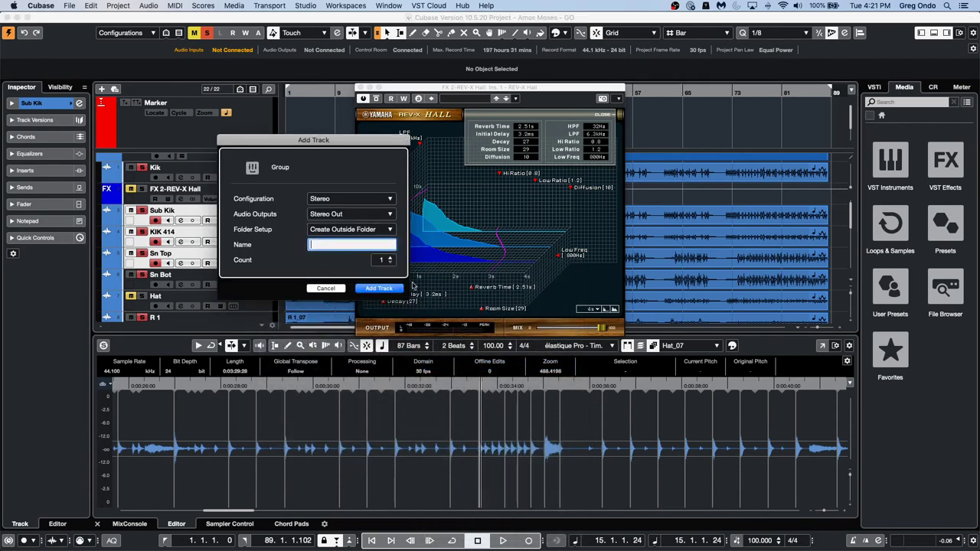
left_click(348, 230)
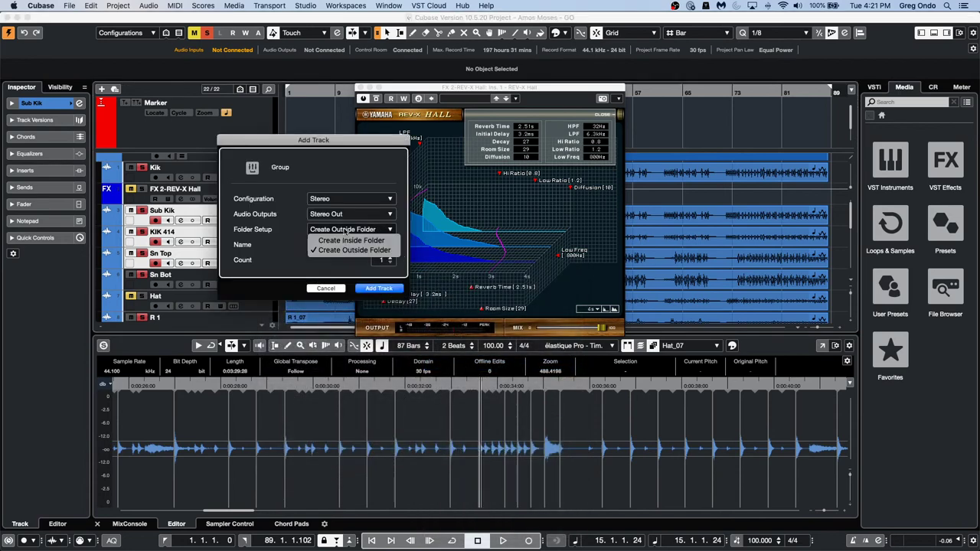
left_click(373, 250)
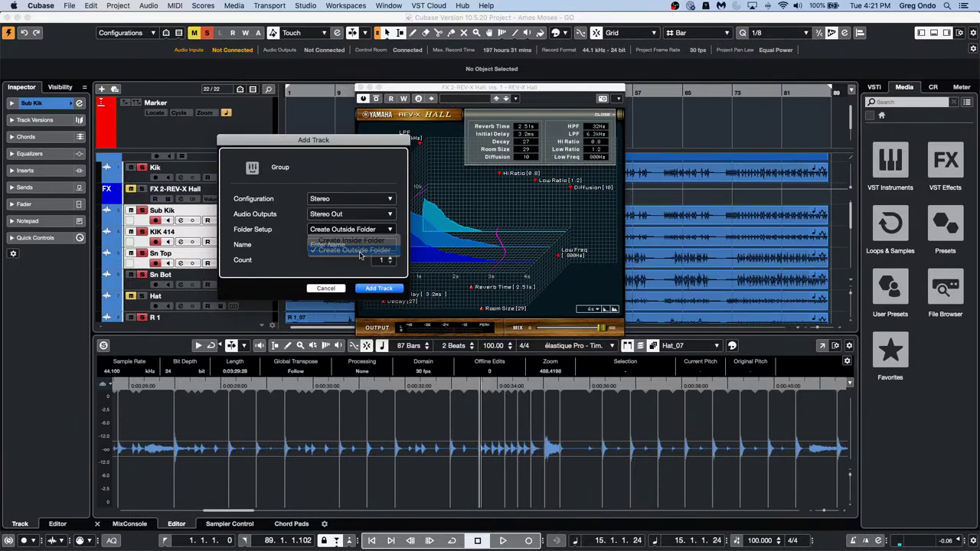
left_click(374, 291)
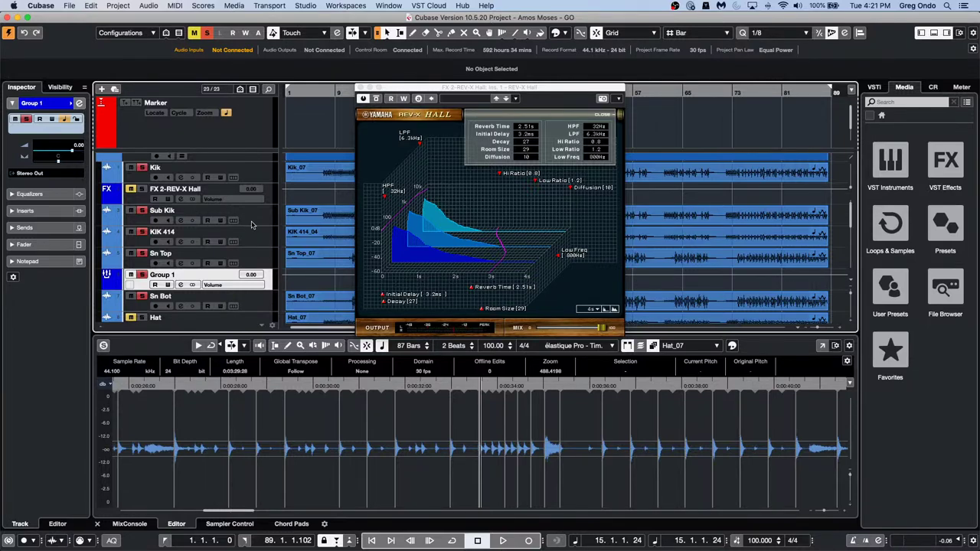
Show the add-track options for the Sn Top track, dismiss them and close the REV-X Hall plug-in window
right_click(258, 259)
mouse_move(390, 272)
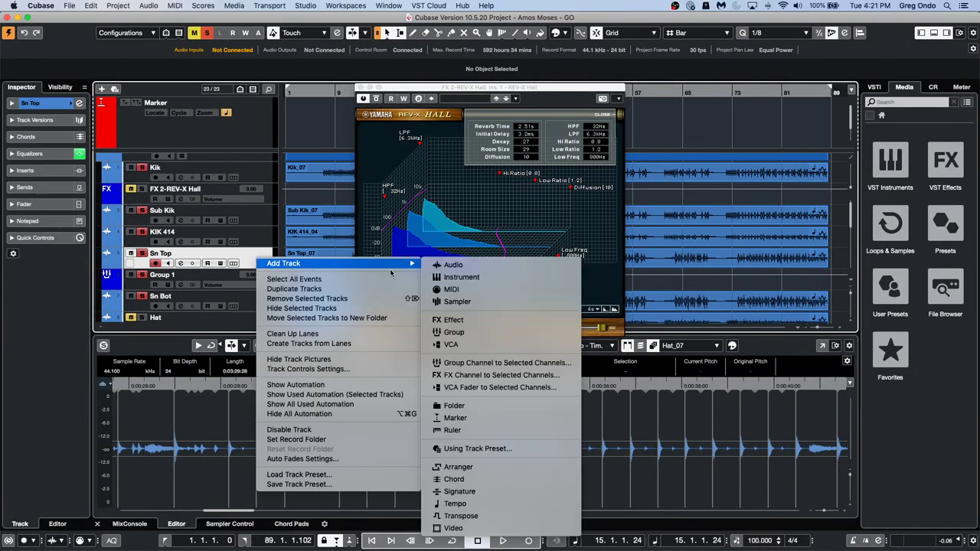
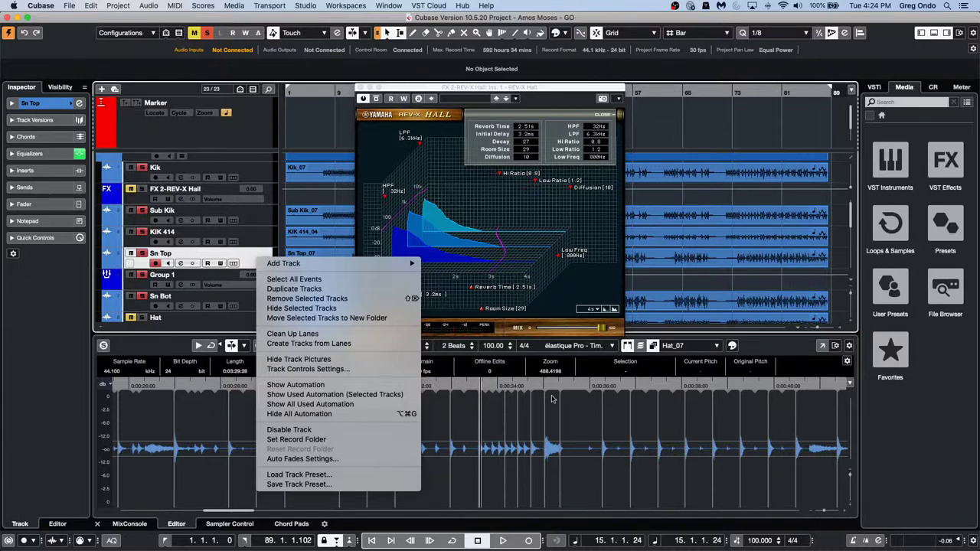
left_click(361, 95)
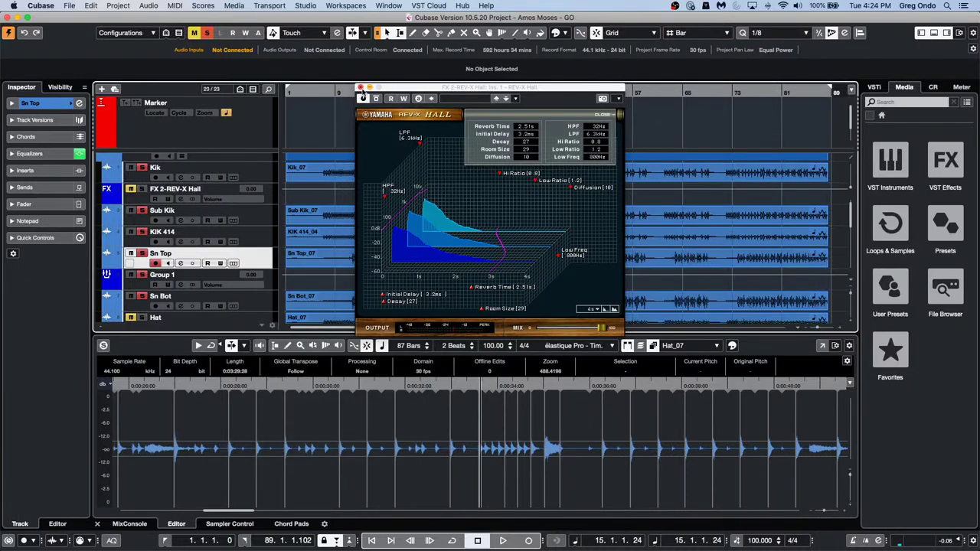
left_click(361, 89)
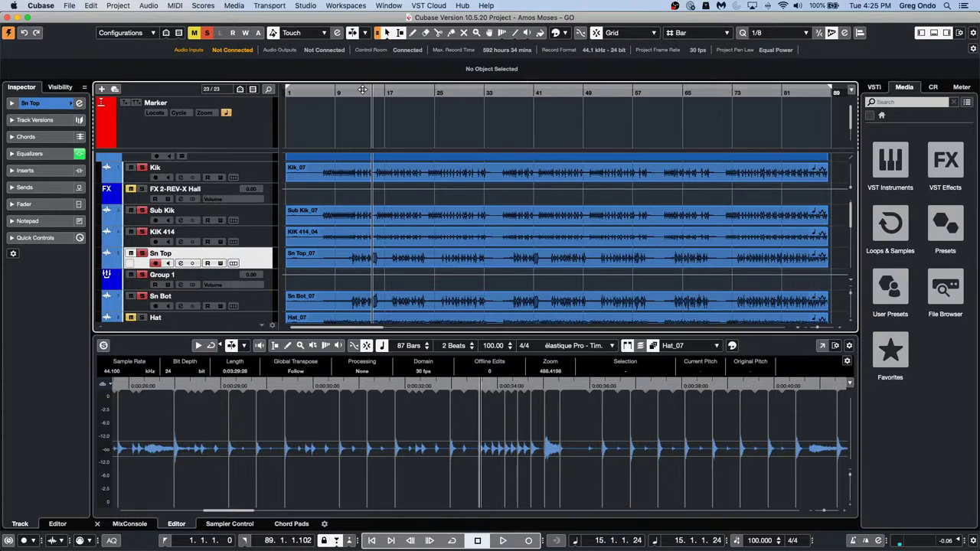
Hide the IAC Driver Bus 1 input port in the studio's MIDI Port Setup and confirm the change
left_click(354, 6)
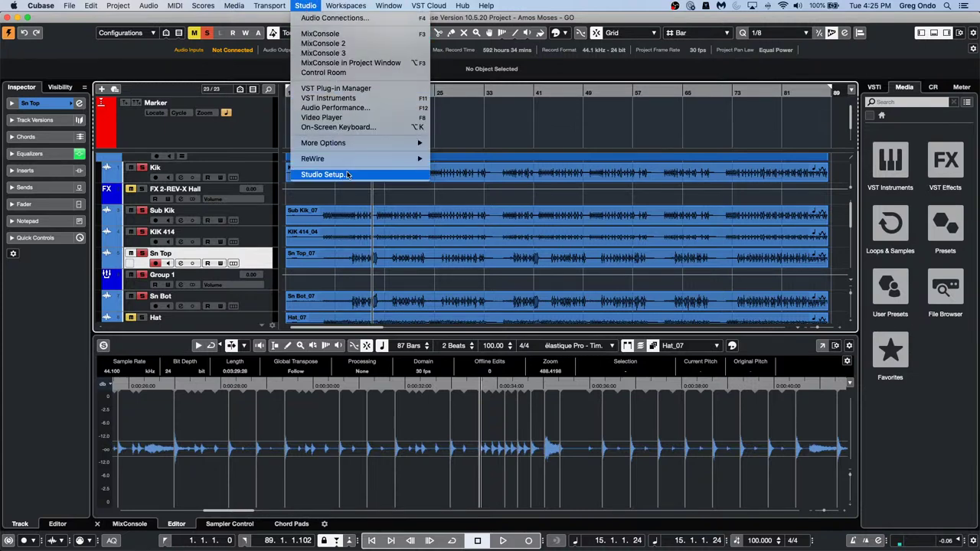
left_click(405, 177)
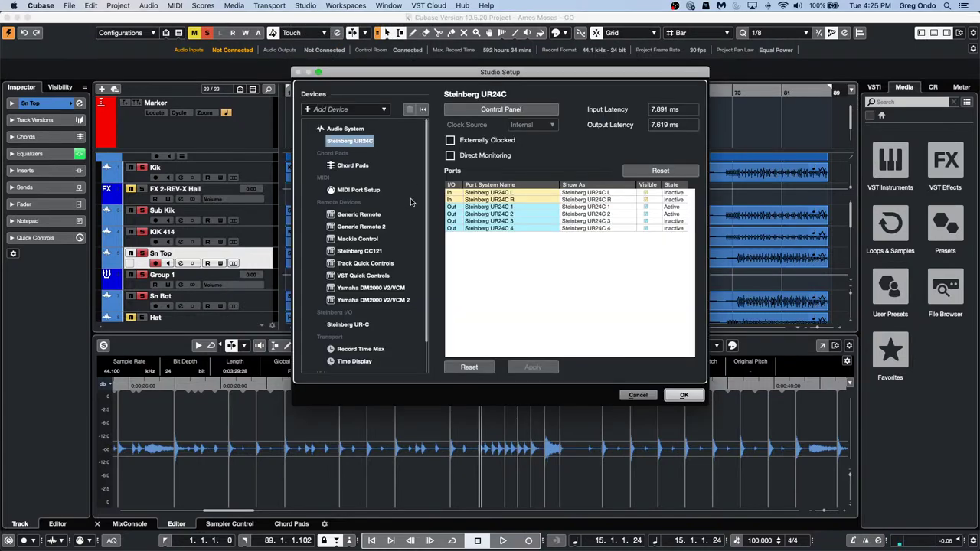
left_click(367, 189)
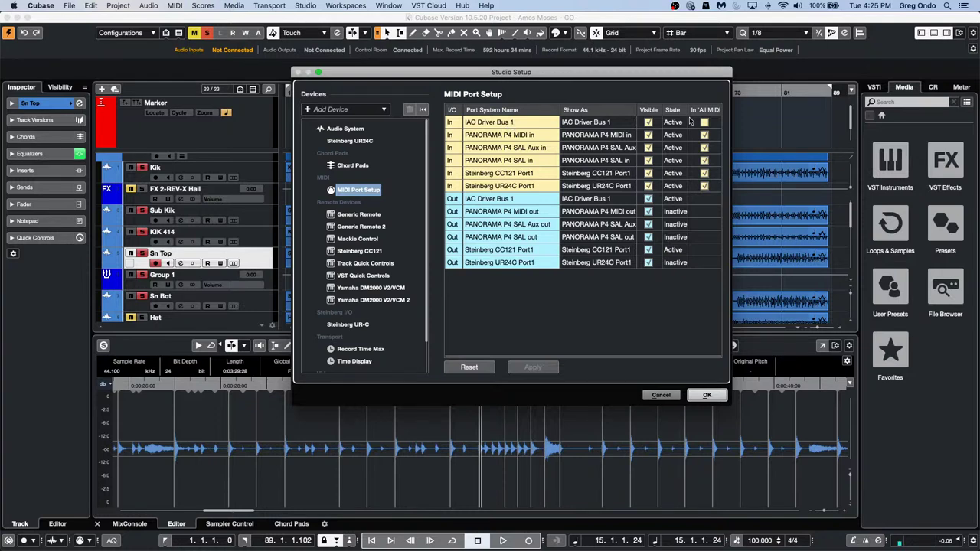
left_click(650, 122)
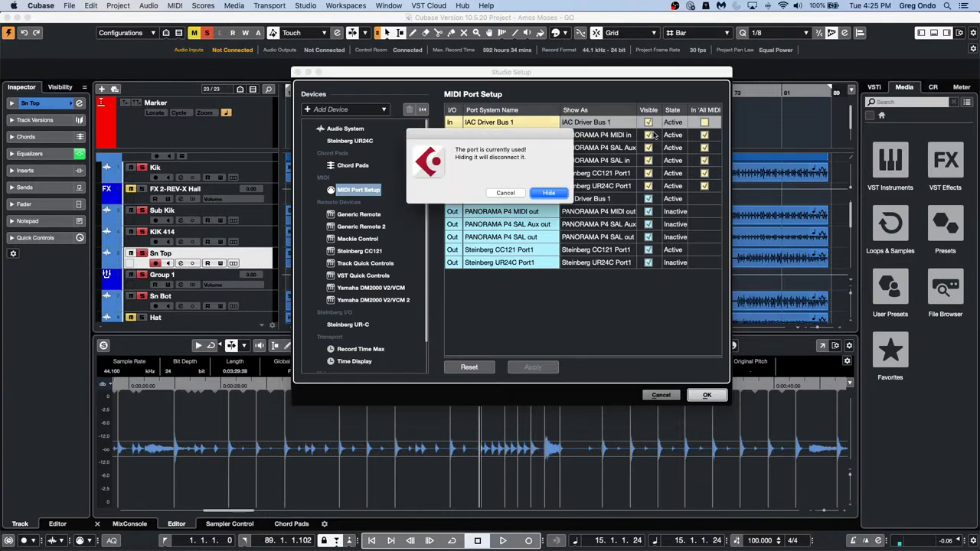
left_click(551, 194)
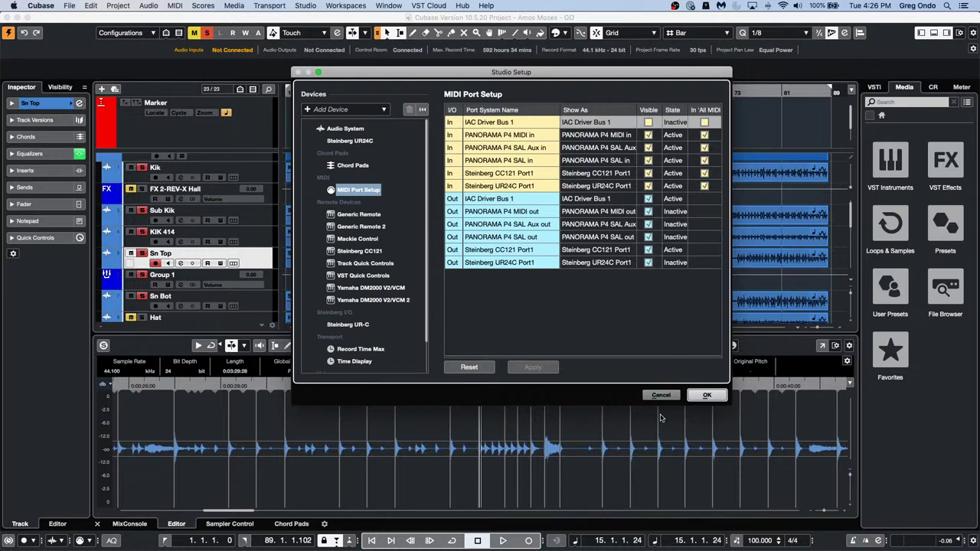
left_click(706, 396)
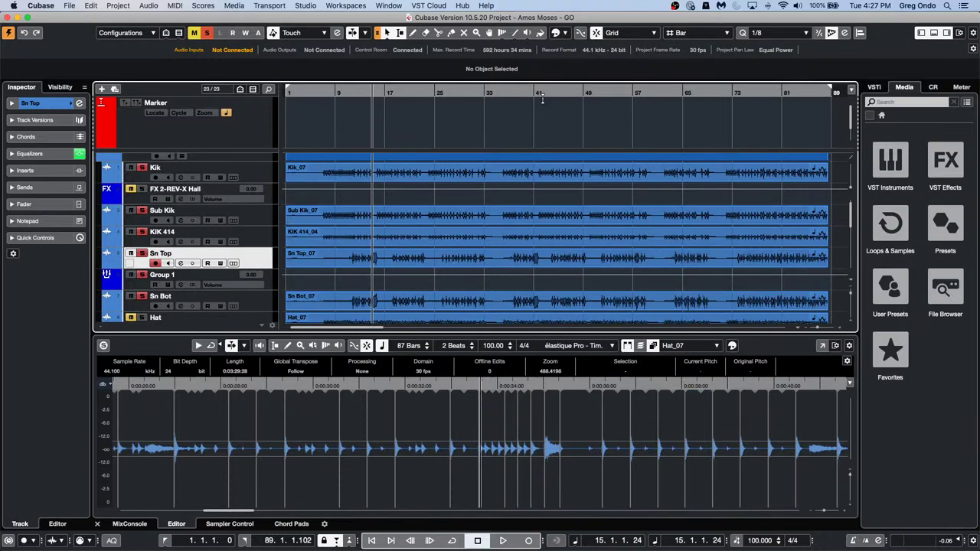
Open MediaBay and expand the Bloom content's Audio Files folder under VST Sound
left_click(298, 7)
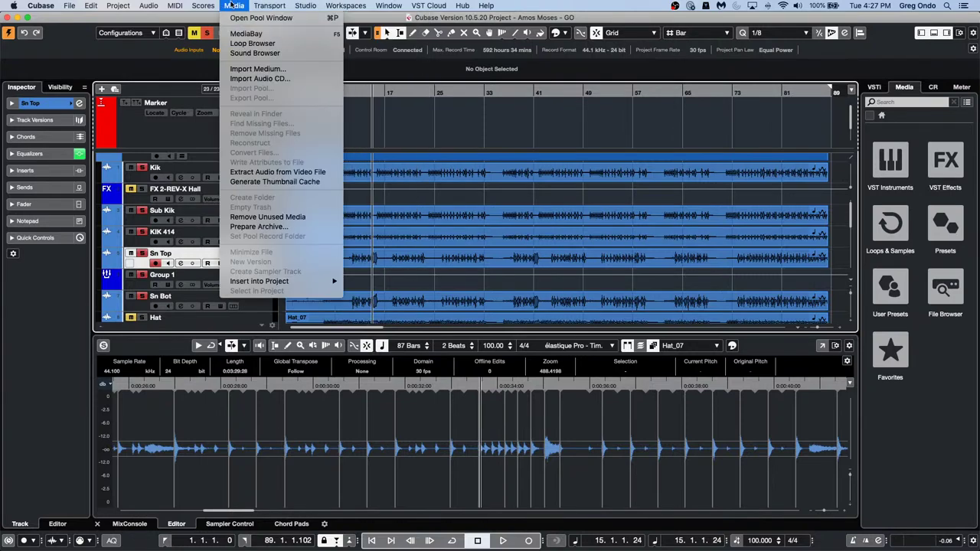
left_click(535, 272)
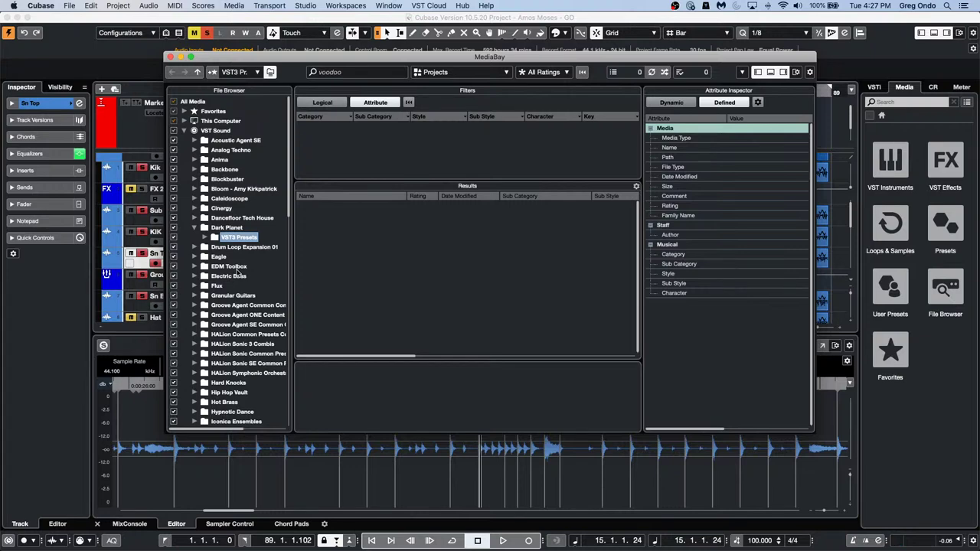
double_click(251, 189)
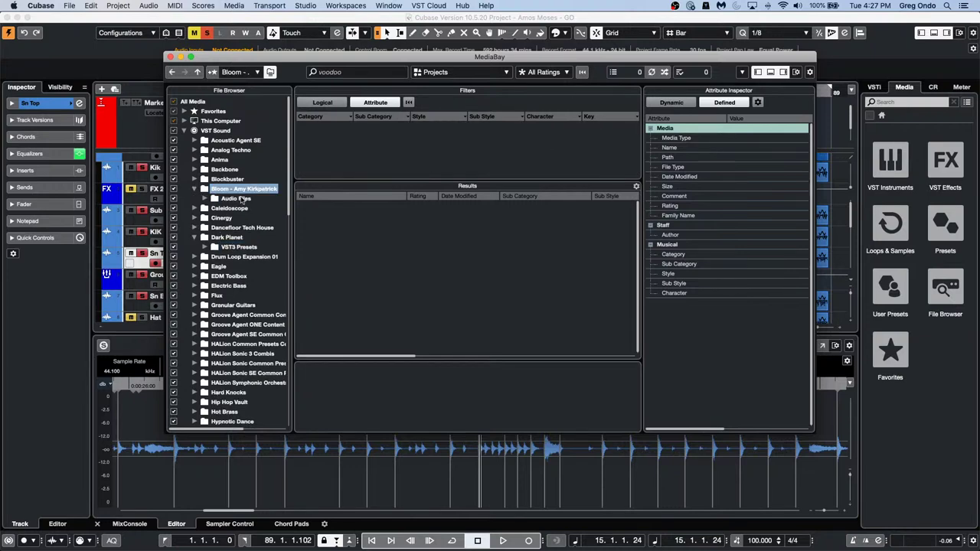
left_click(239, 199)
double_click(241, 201)
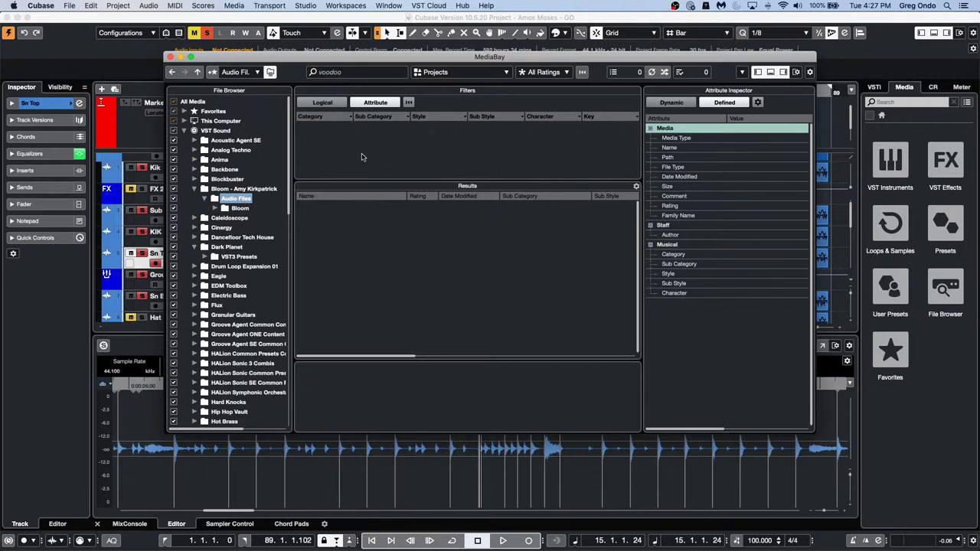
Clear the MediaBay search text, limit the media types to Audio Files and select Vocals_108_G#m_Adlibs_06_AKB
left_click(368, 73)
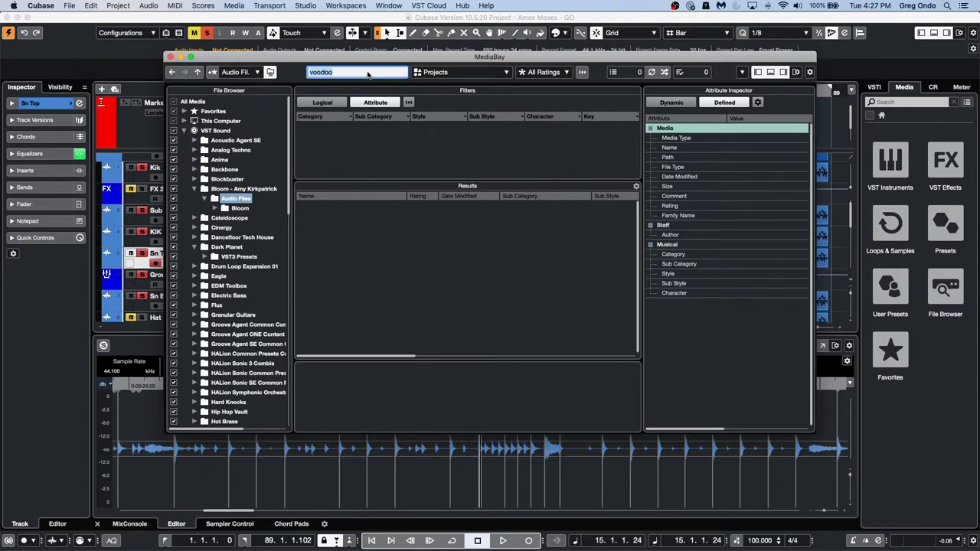
key("BackSpace")
left_click(445, 72)
left_click(433, 114)
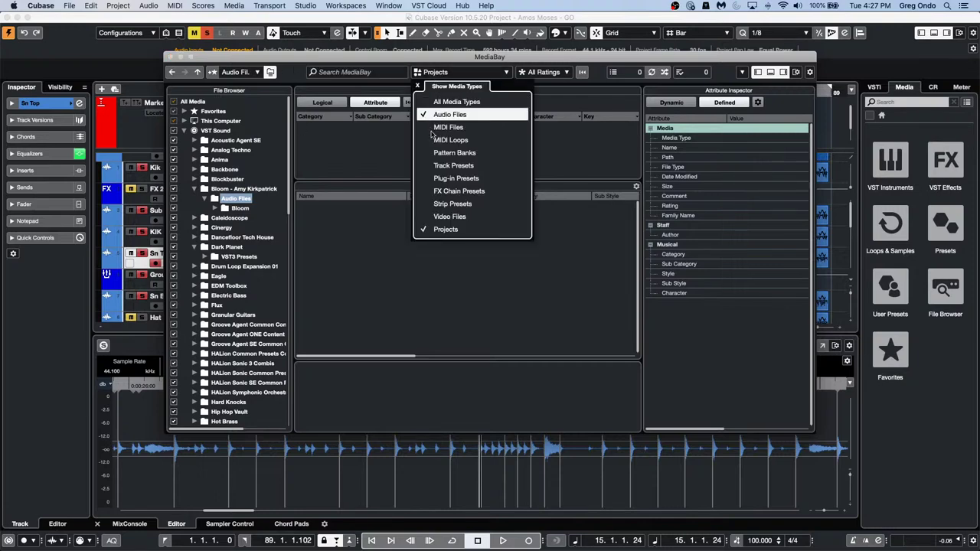
left_click(443, 230)
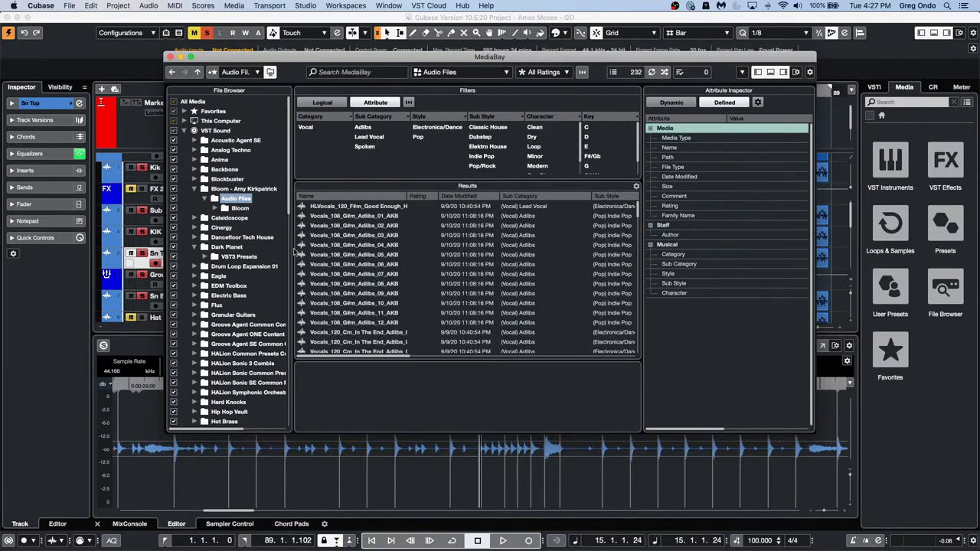
left_click(397, 264)
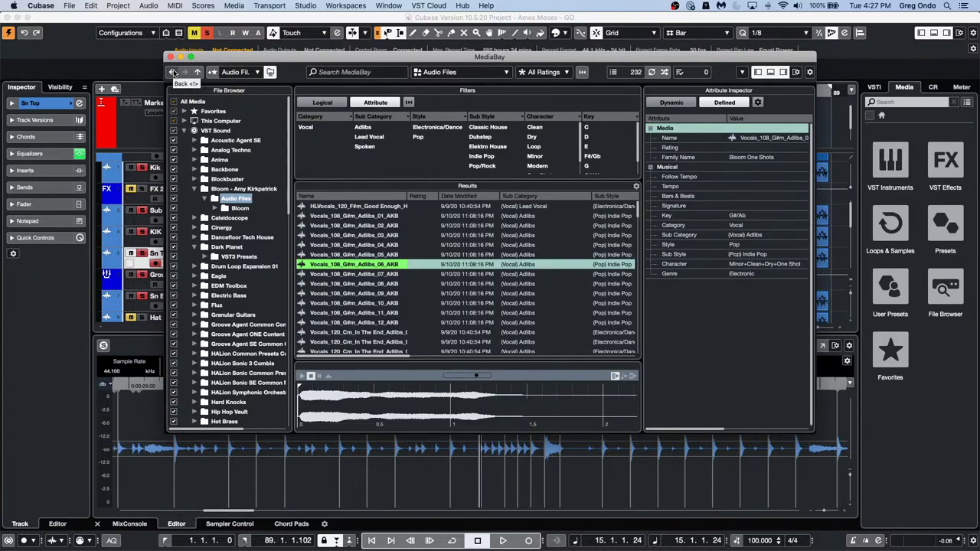
Open the Key Commands settings and search the commands for "back"
left_click(91, 6)
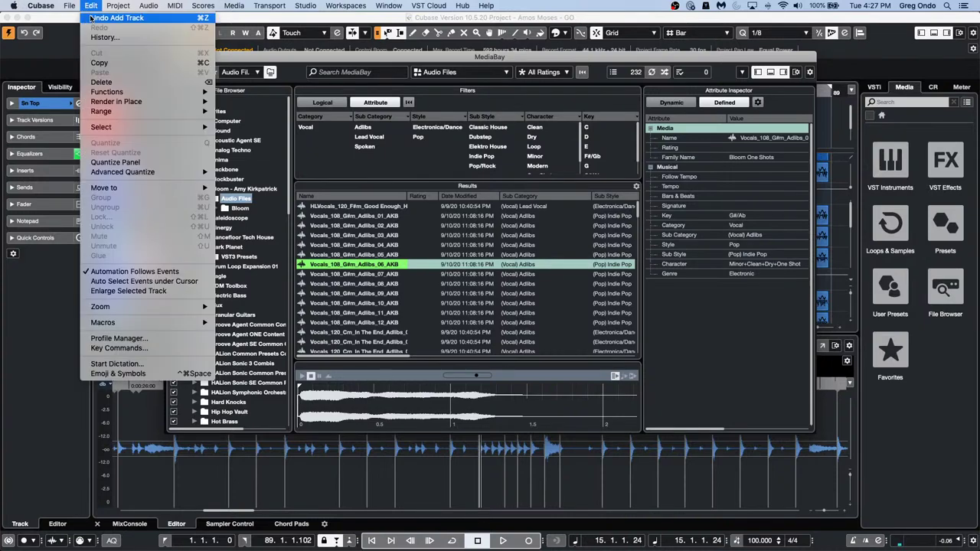
left_click(150, 347)
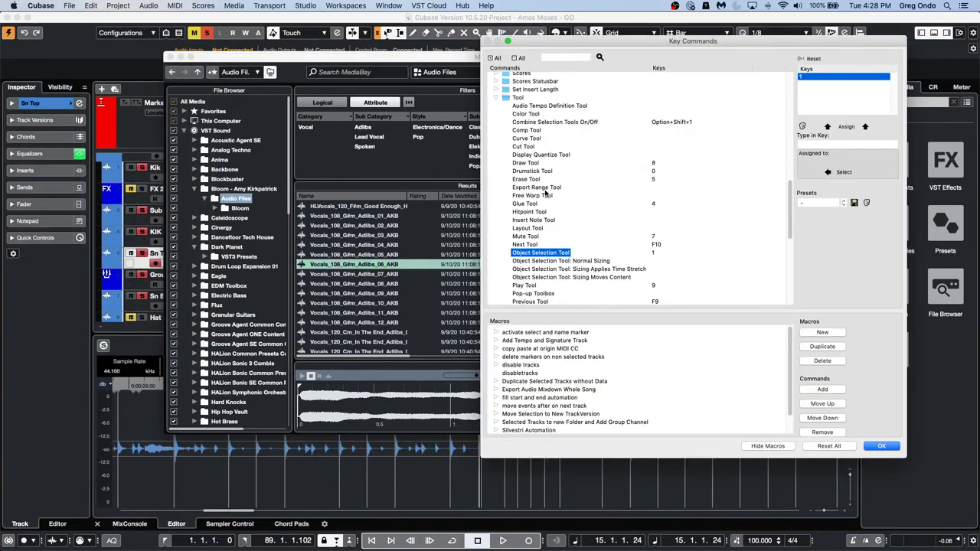
left_click(566, 57)
type("back")
scroll(567, 176, "up", 10)
scroll(567, 176, "down", 8)
scroll(566, 176, "up", 10)
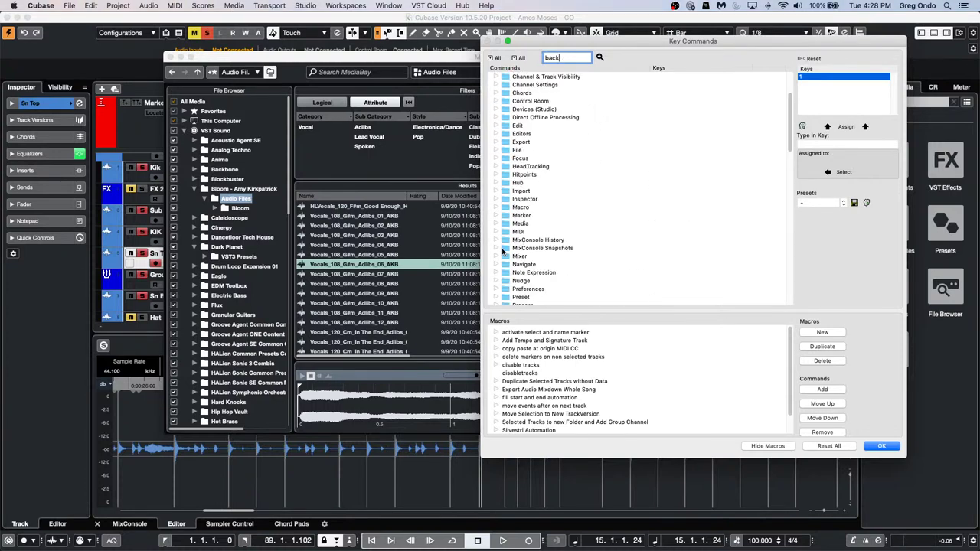
key("Return")
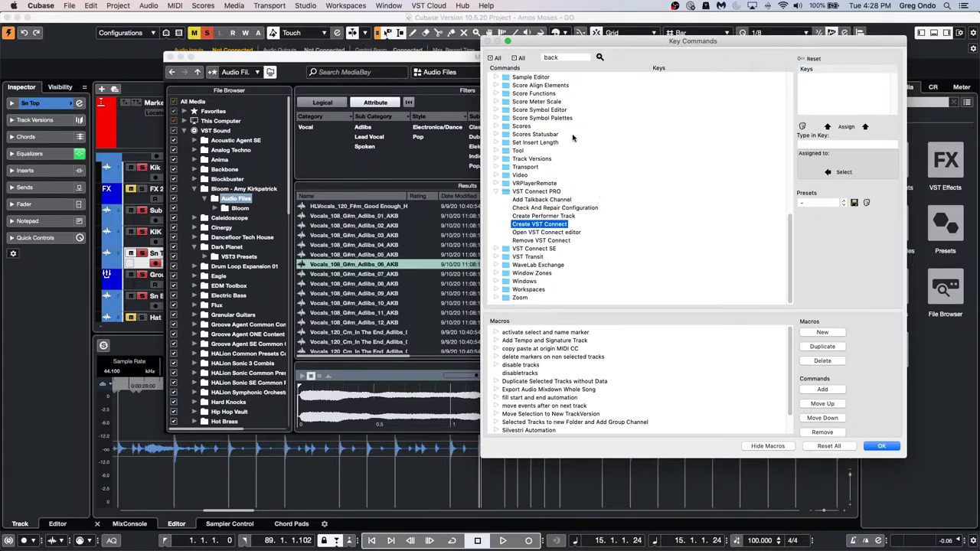
Find the Browse: Back command in the Media category of the key commands and select it
scroll(571, 153, "up", 12)
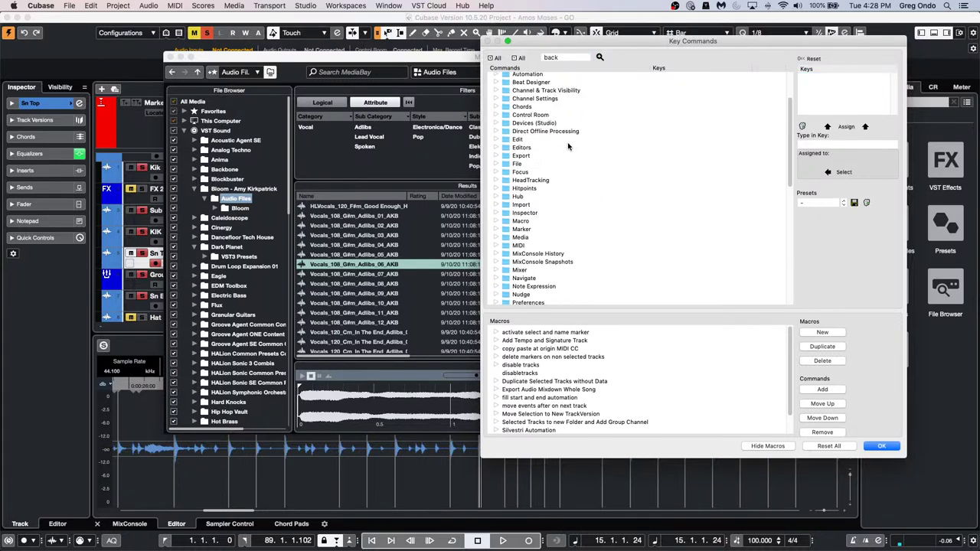
left_click(520, 237)
left_click(500, 238)
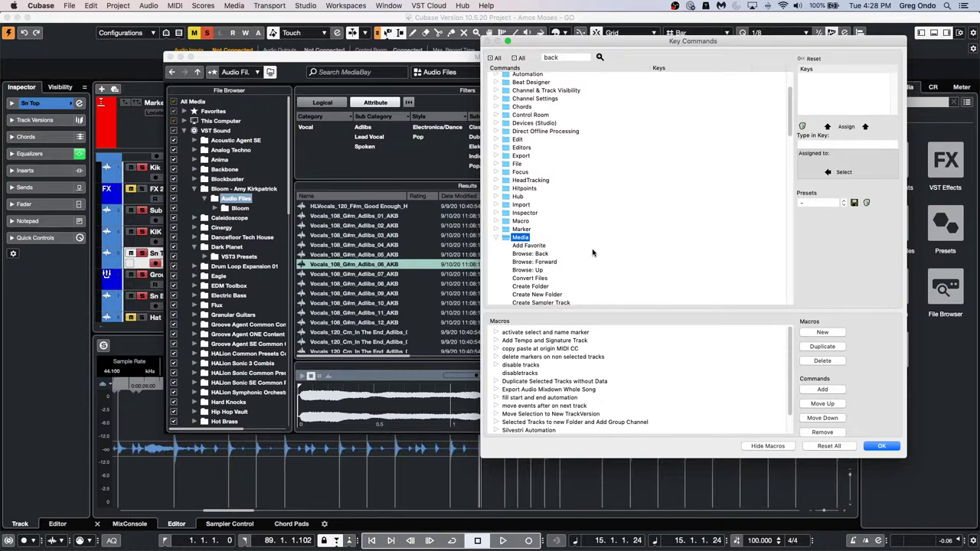
left_click(530, 253)
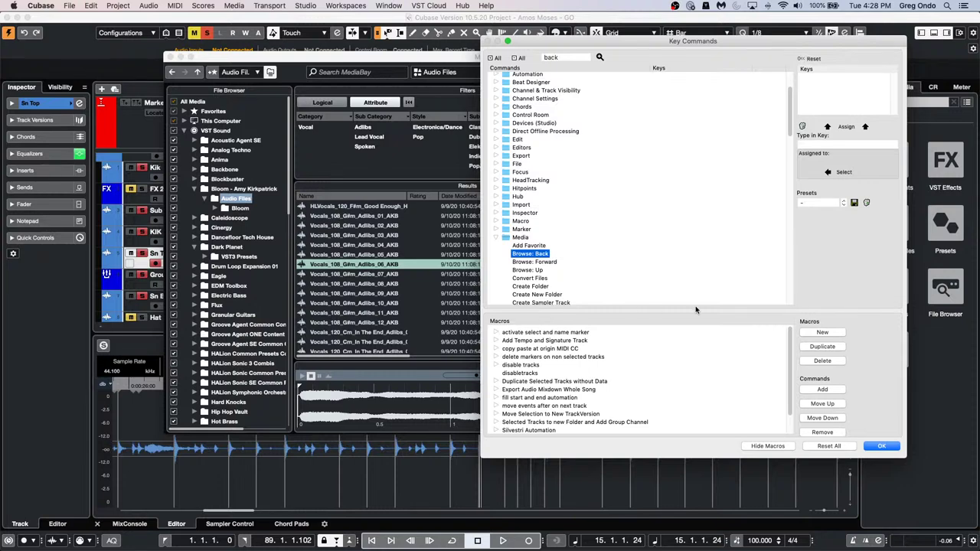
Assign Command+Option+Shift+Left to the Browse: Back command and confirm the key command settings
left_click(840, 145)
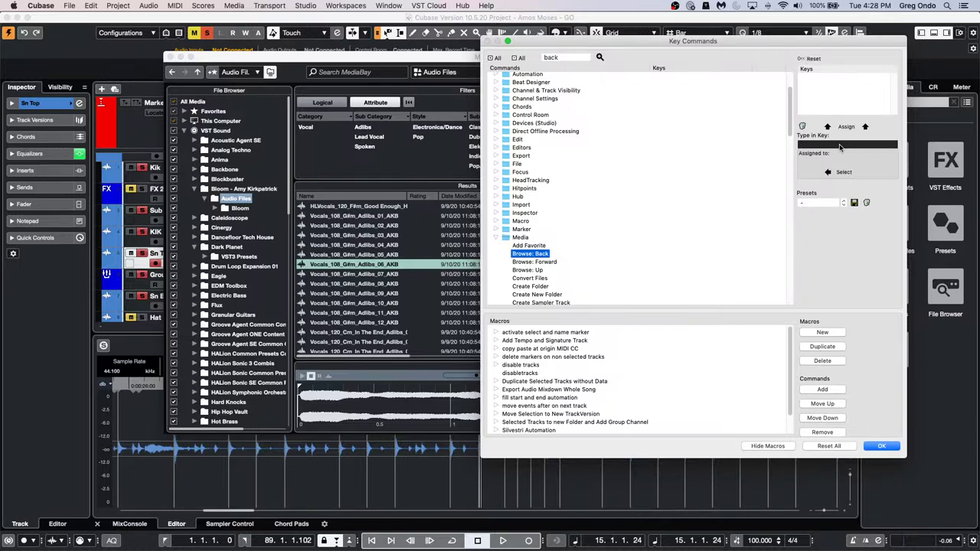
key("alt+super+Left")
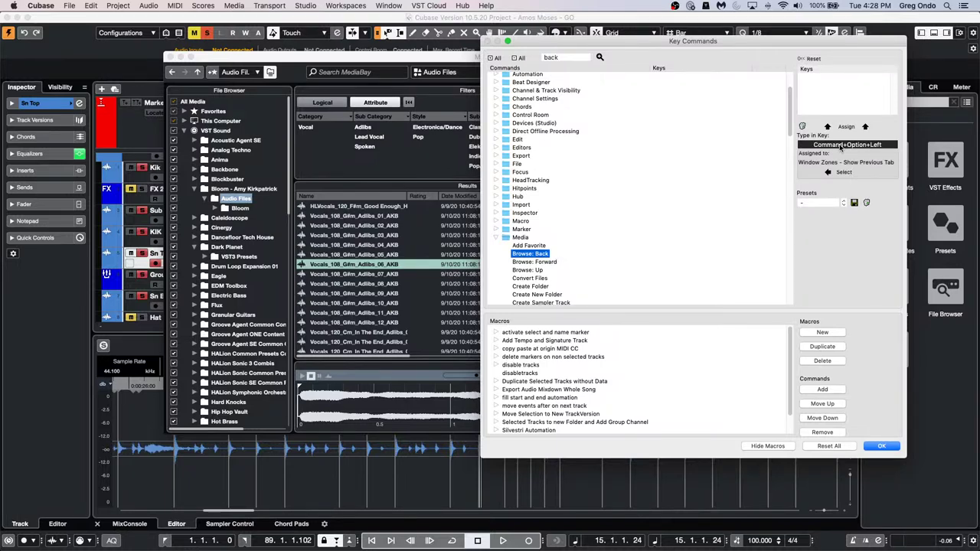
key("shift+super+Left")
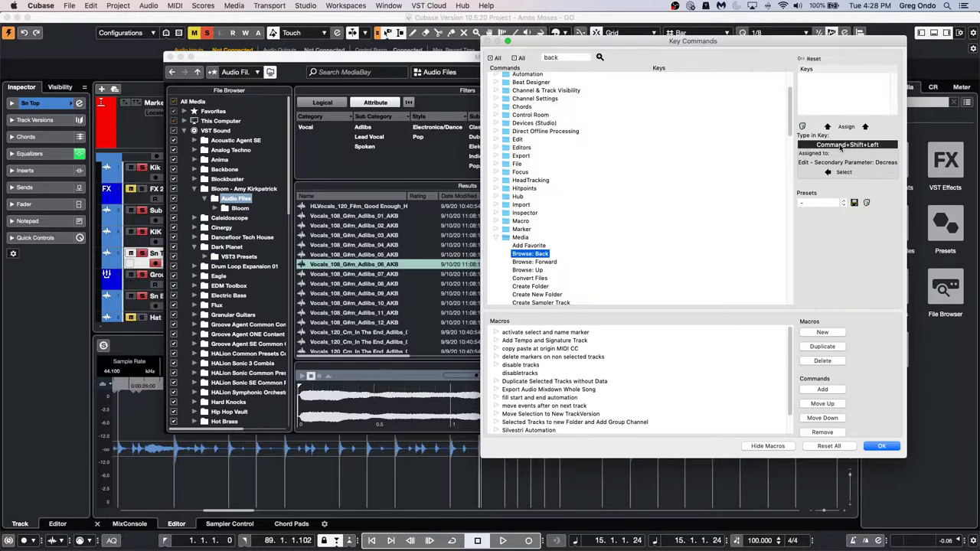
key("alt+shift+super+Left")
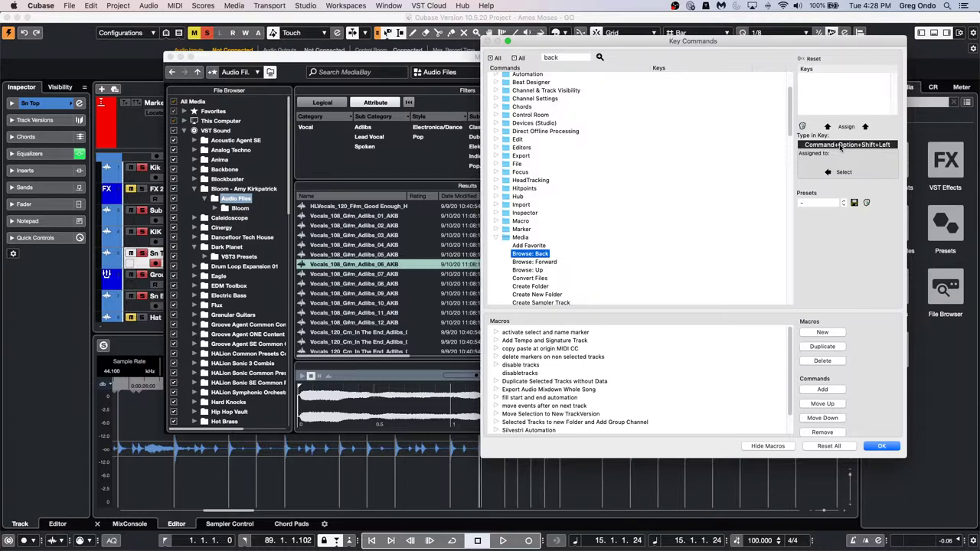
left_click(846, 127)
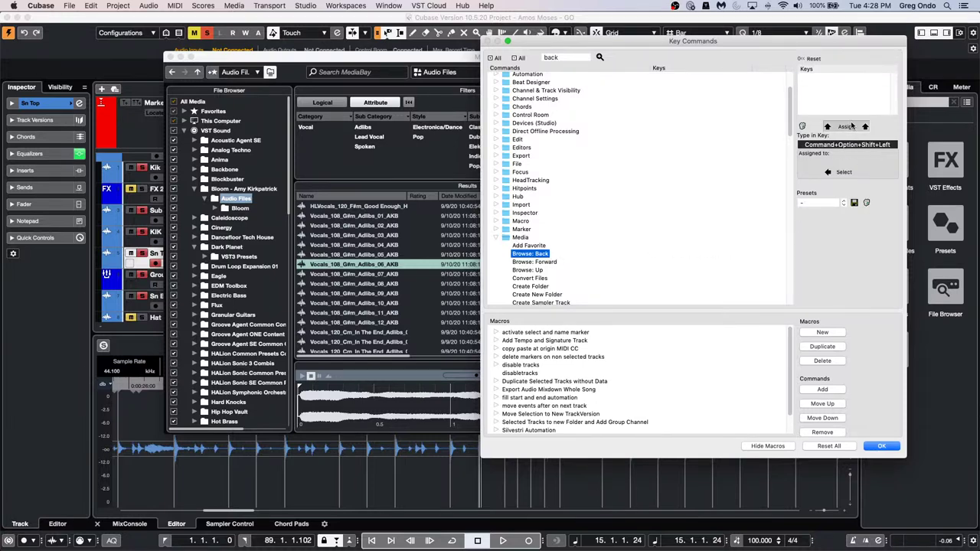
left_click(882, 446)
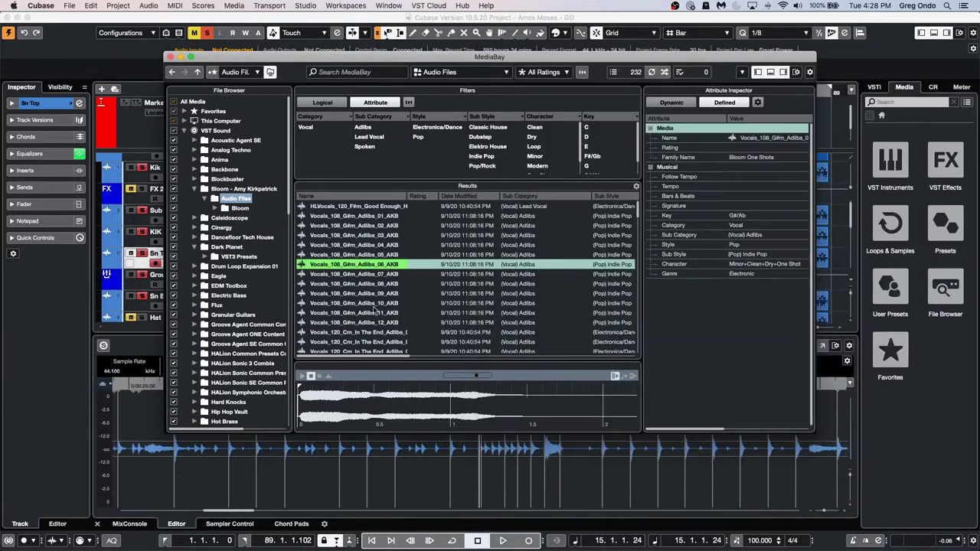
Test the new back shortcut in MediaBay, auditioning Vocals_108_G#m_Adlibs_09_AKB from the Bloom folder between the backward navigations
key("alt+shift+super+Left")
key("alt+shift+super+Left")
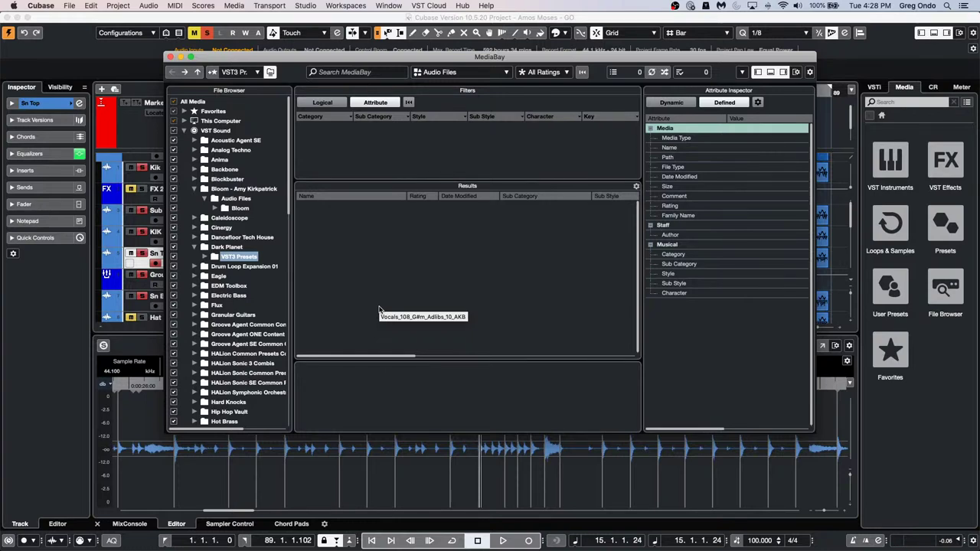
left_click(241, 210)
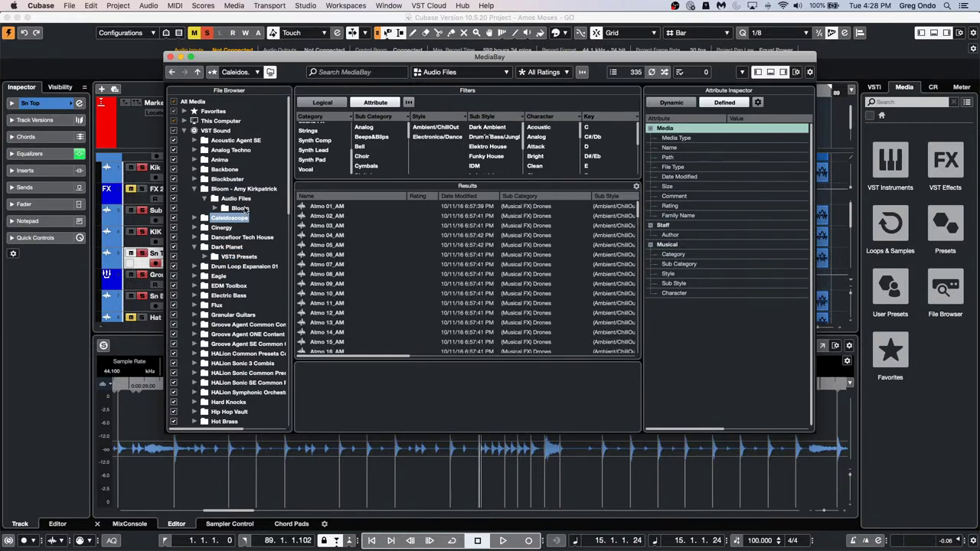
left_click(402, 295)
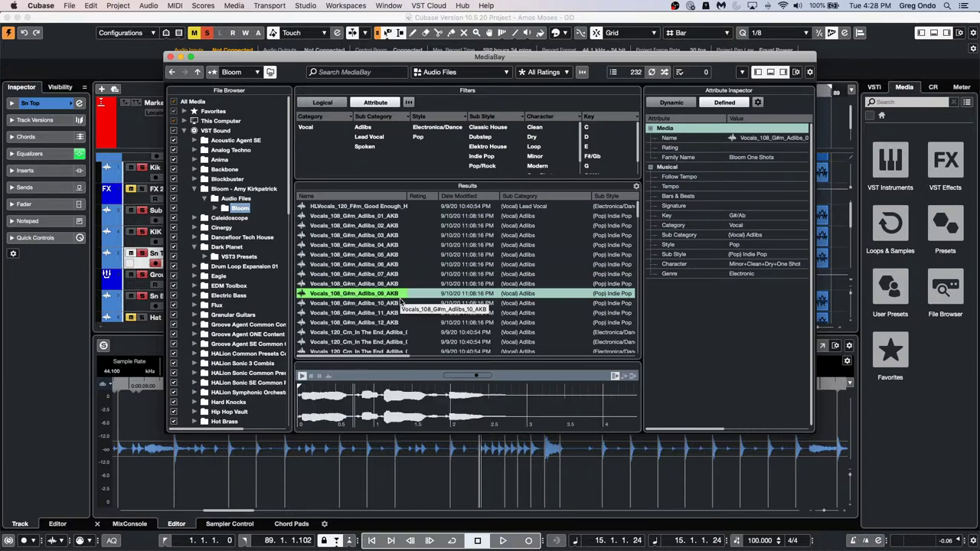
key("alt+shift+super+Left")
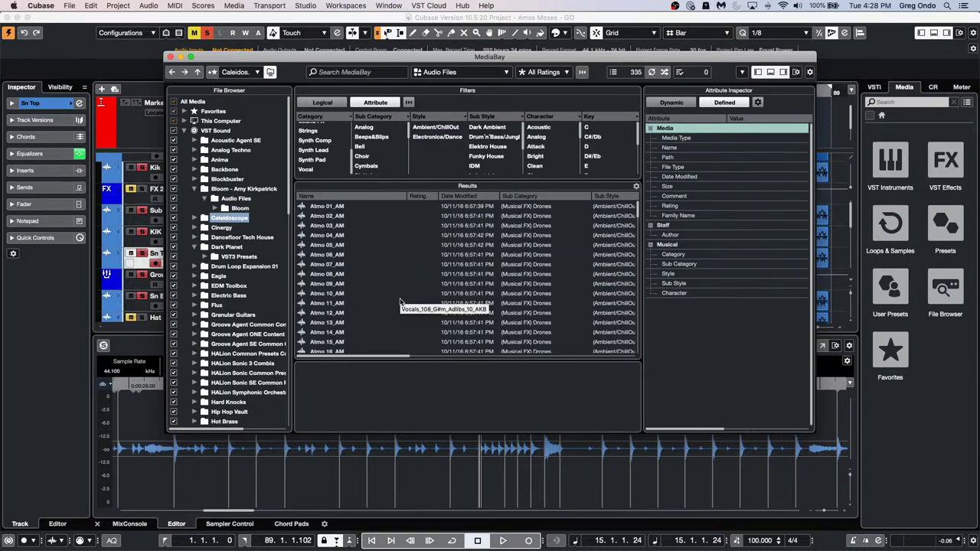
key("alt+shift+super+Left")
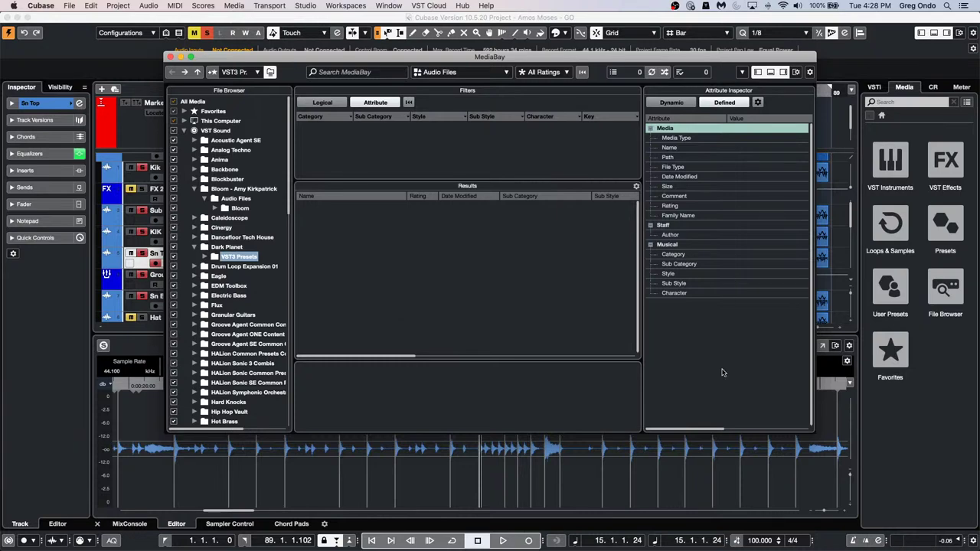
Browse the Media rack's Loops & Samples to the Bloom content and audition a Vocals_120_Cm_In The End harmony file
left_click(890, 224)
left_click(888, 294)
left_click(929, 397)
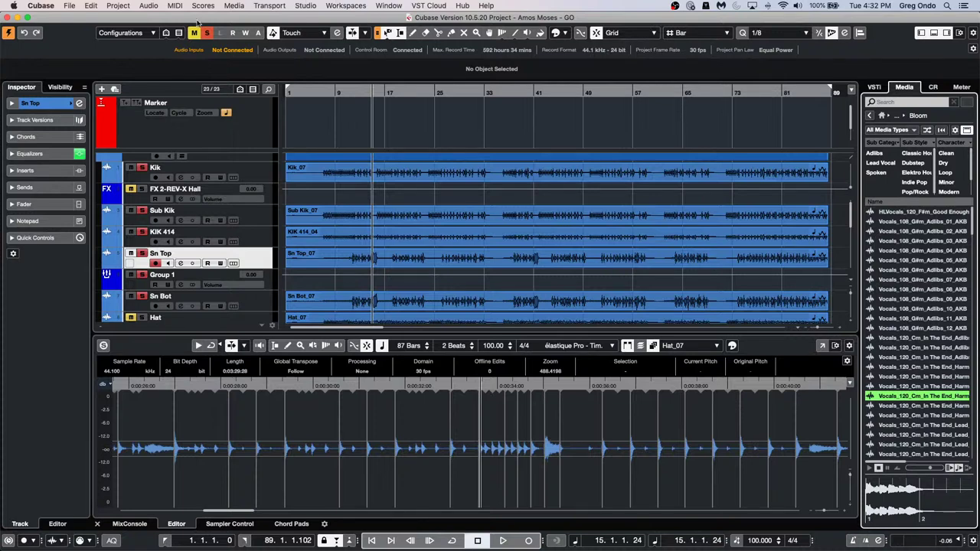
Open the Direct Offline Processing window and turn off Auto Apply
left_click(236, 5)
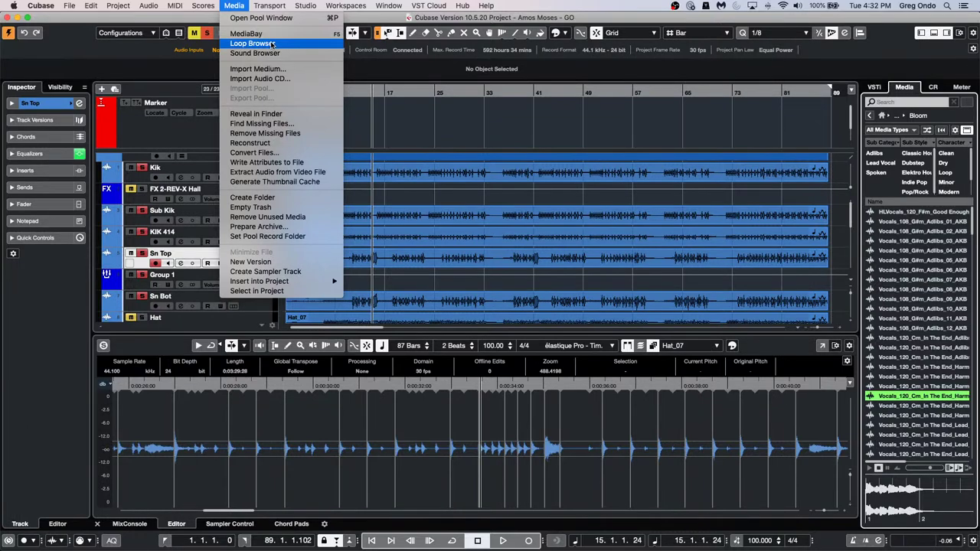
mouse_move(175, 6)
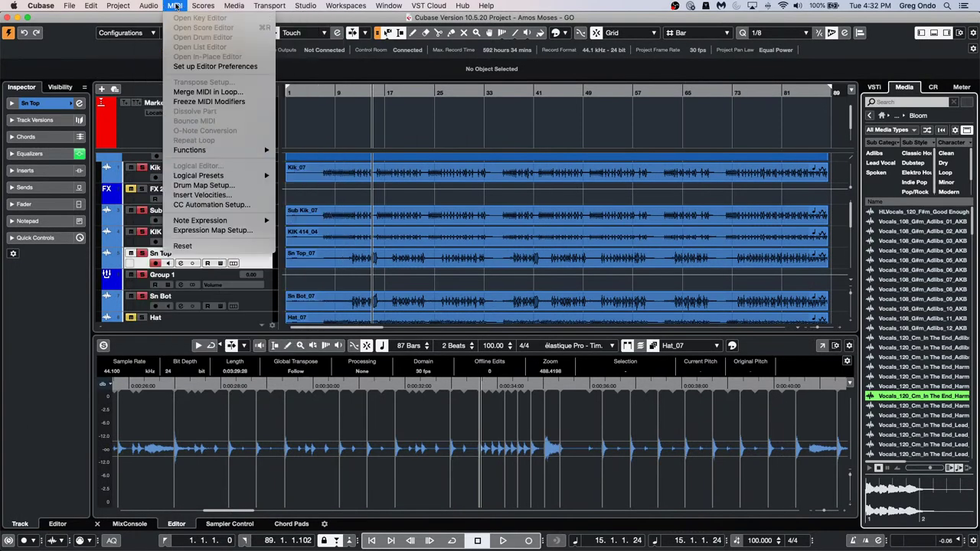
mouse_move(196, 87)
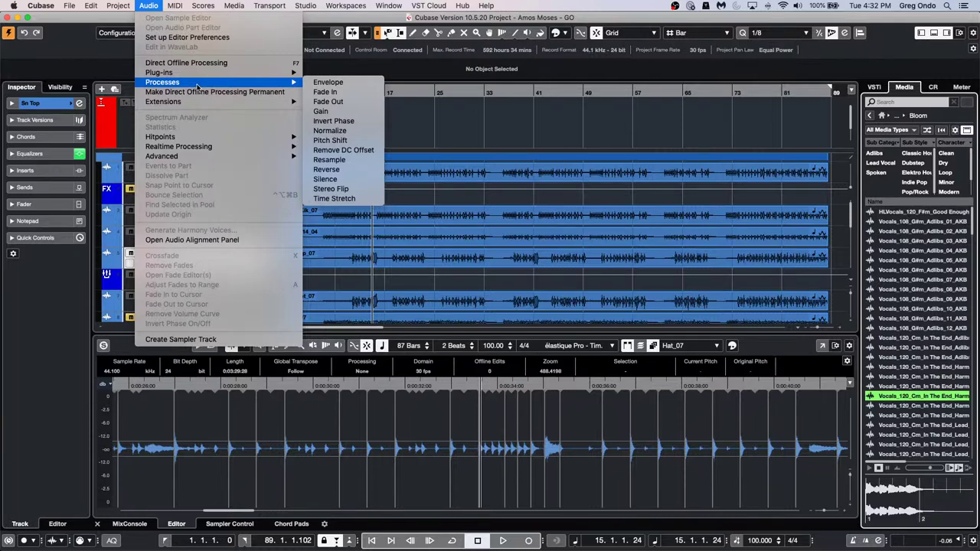
left_click(532, 464)
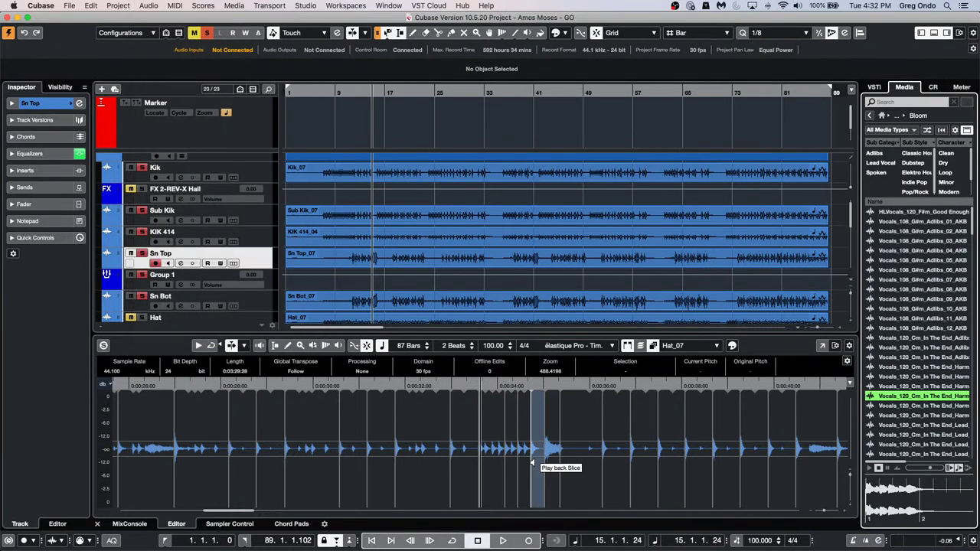
key("F7")
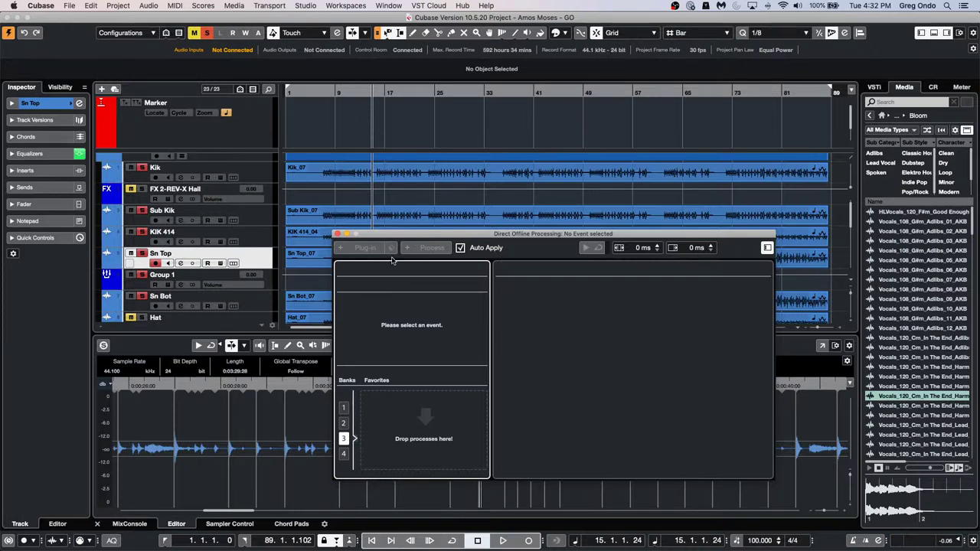
left_click(460, 249)
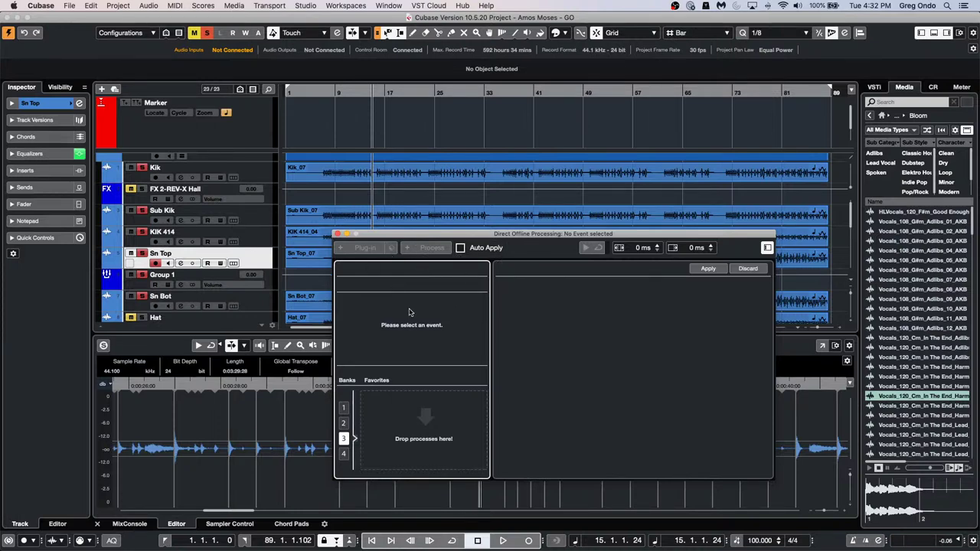
Load the Sub Kik_07 event with favorites bank 1 and choose a Normalize process set to Peak Normalization
left_click(330, 221)
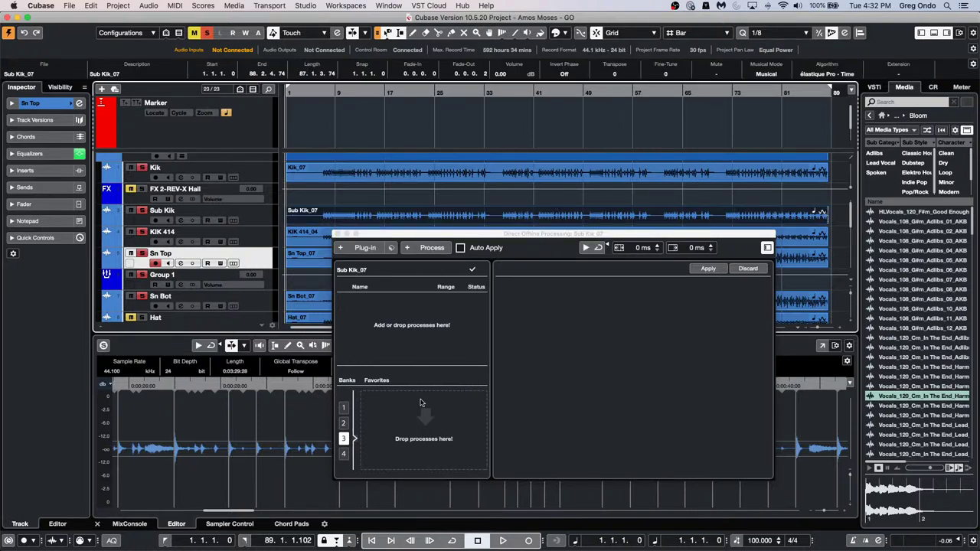
left_click(345, 409)
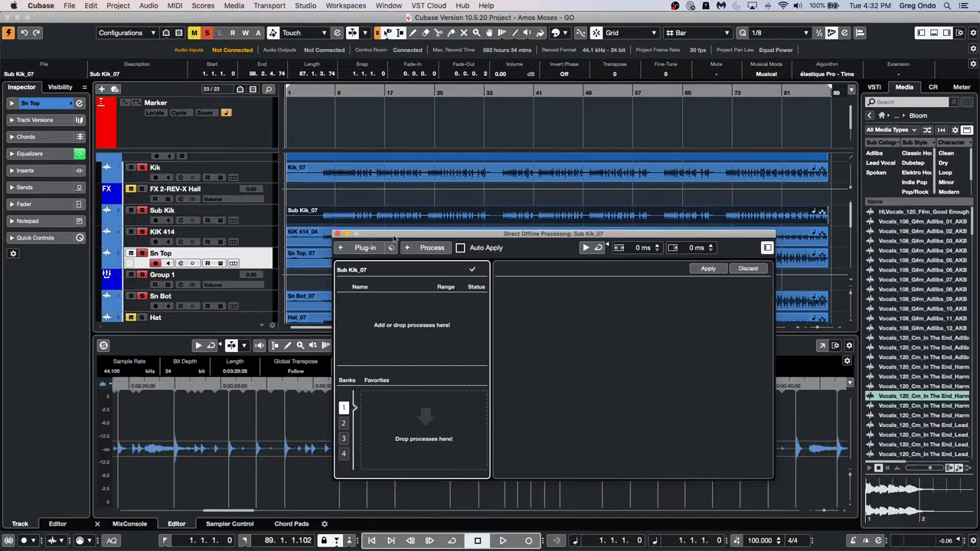
left_click(437, 249)
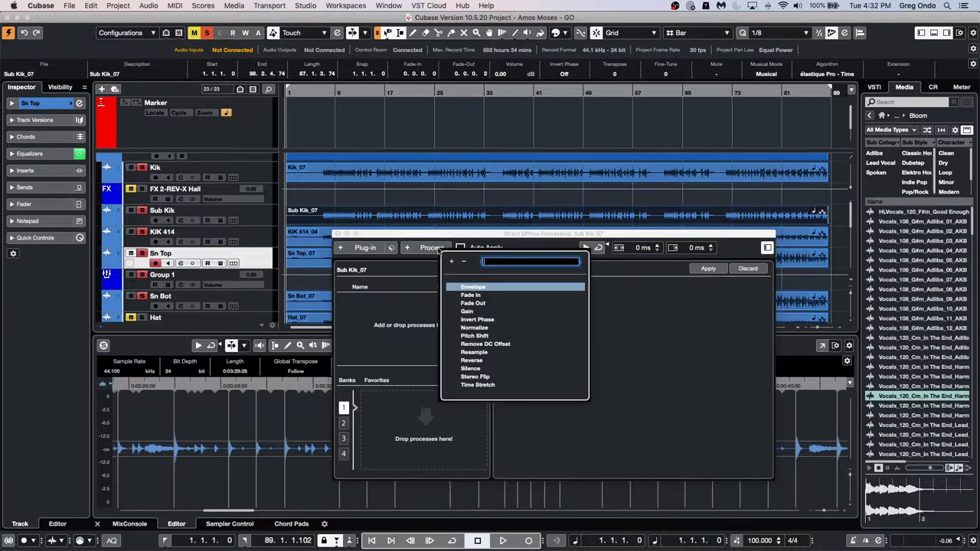
left_click(496, 327)
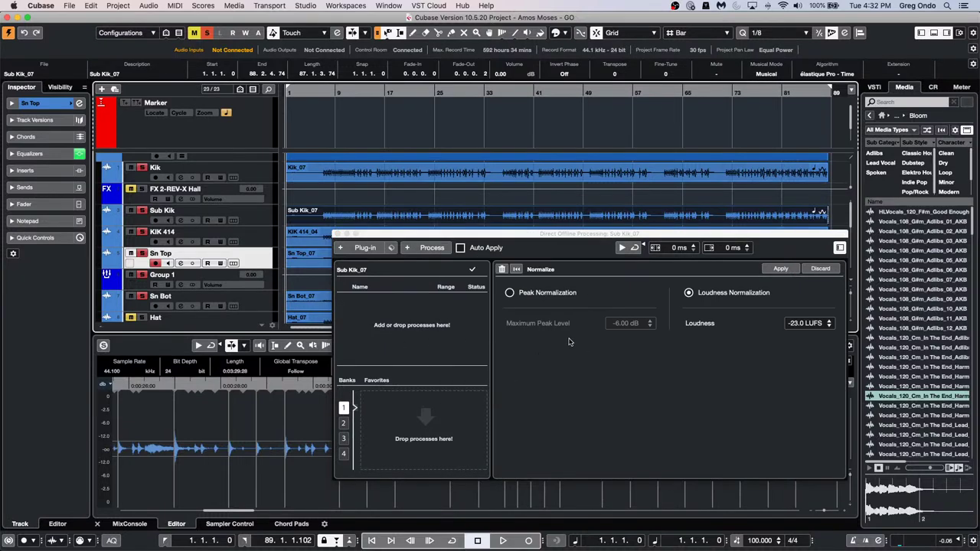
left_click(510, 296)
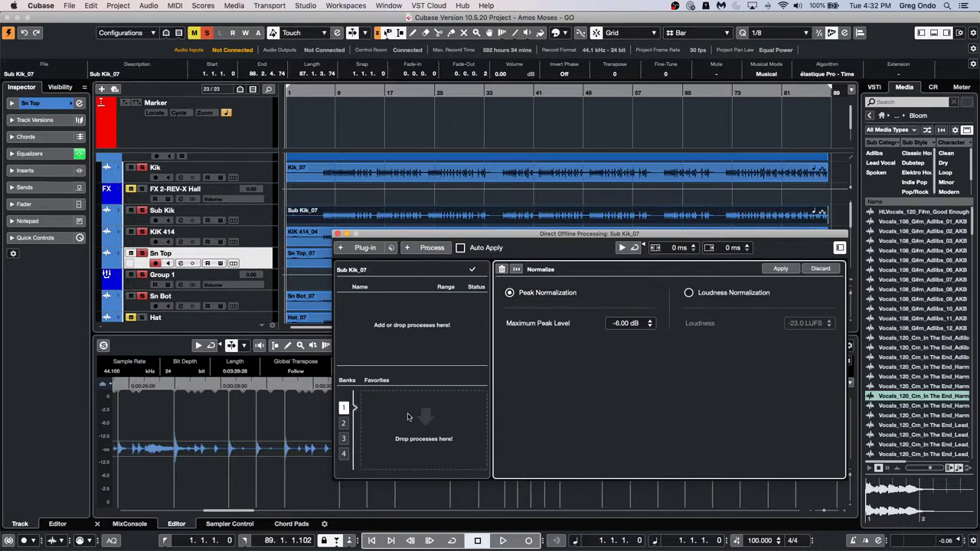
right_click(398, 410)
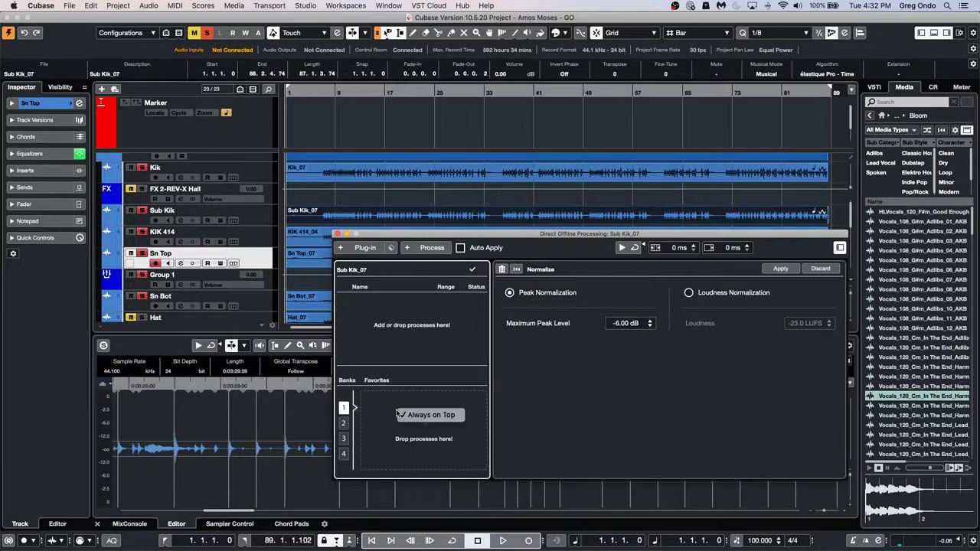
Turn Auto Apply on so Normalize is applied to Sub Kik_07, and save that process as a favorite in bank 1
left_click(433, 251)
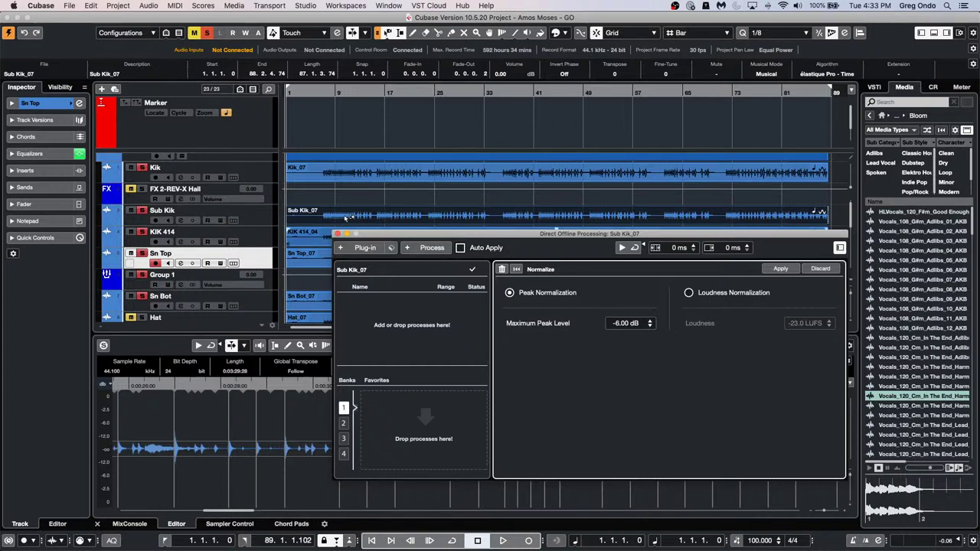
left_click(461, 248)
left_click_drag(377, 299, 390, 409)
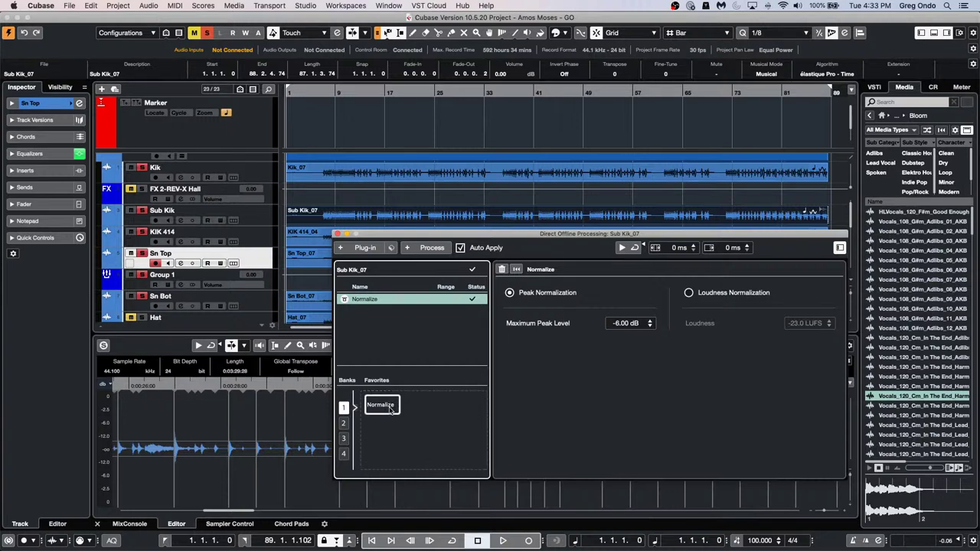
Add a Remove DC Offset process to Sub Kik_07 and save it as a favorite beside Normalize in bank 1
left_click(426, 249)
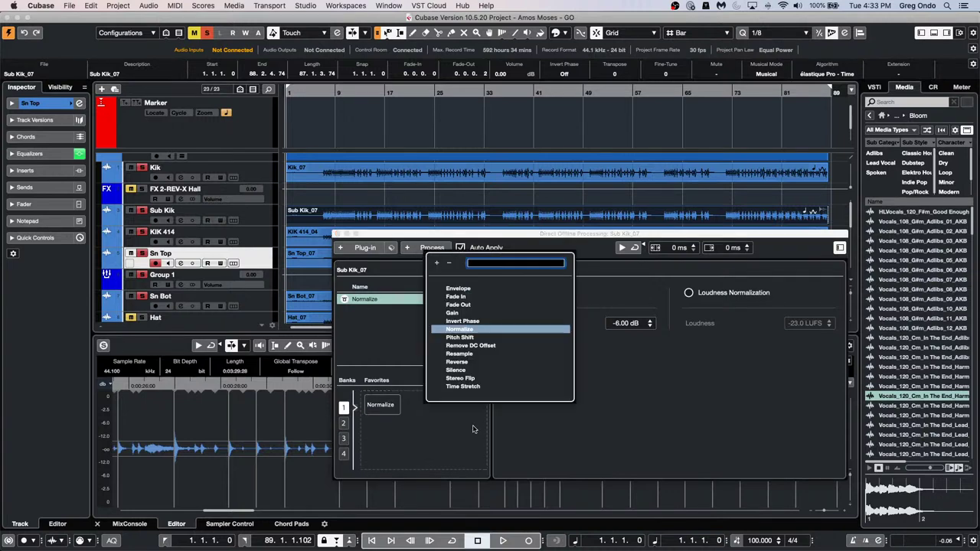
left_click(480, 345)
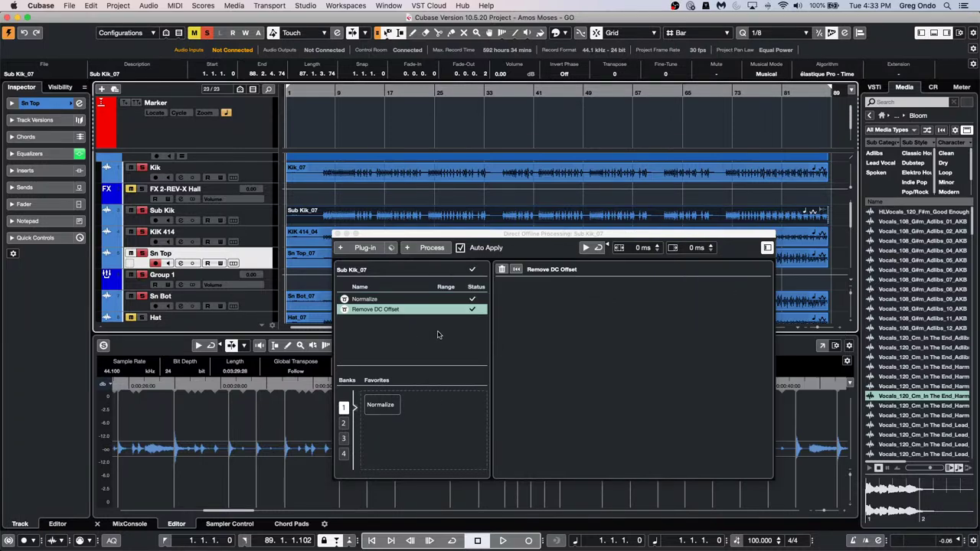
left_click_drag(374, 309, 427, 407)
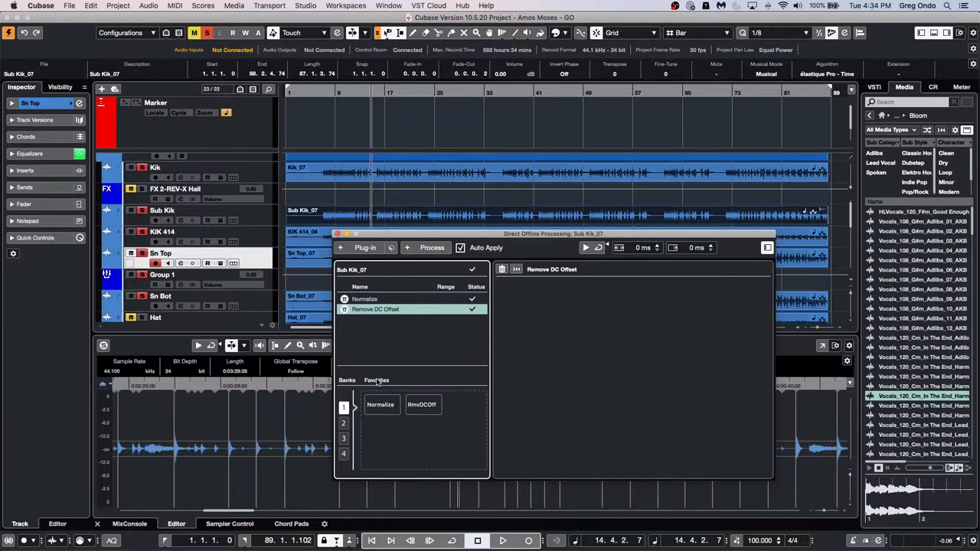
Delete the Remove DC Offset and Normalize processes from the Sub Kik_07 event
right_click(393, 309)
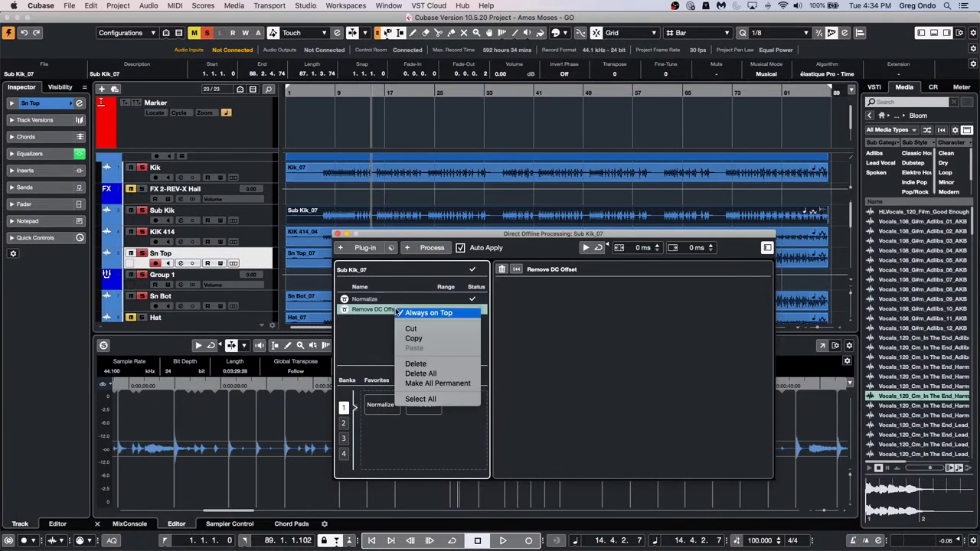
left_click(424, 365)
right_click(384, 298)
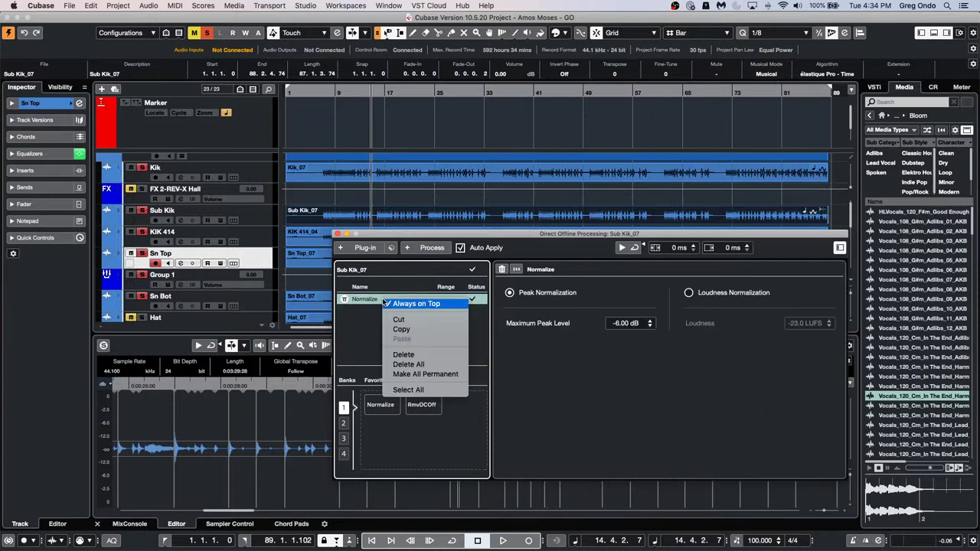
left_click(434, 354)
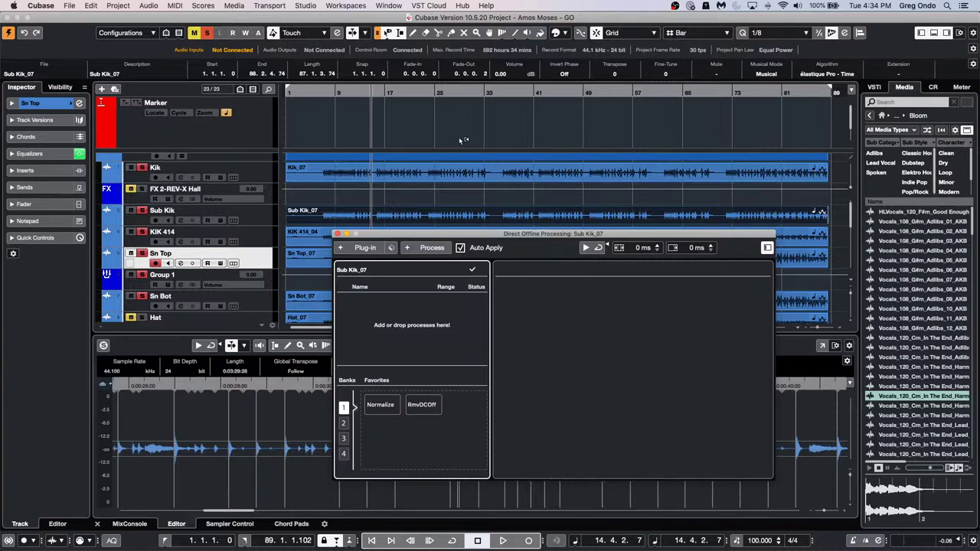
Review the Direct Offline Processing key commands and look through the macro list, including Silvestri Automation
left_click(339, 235)
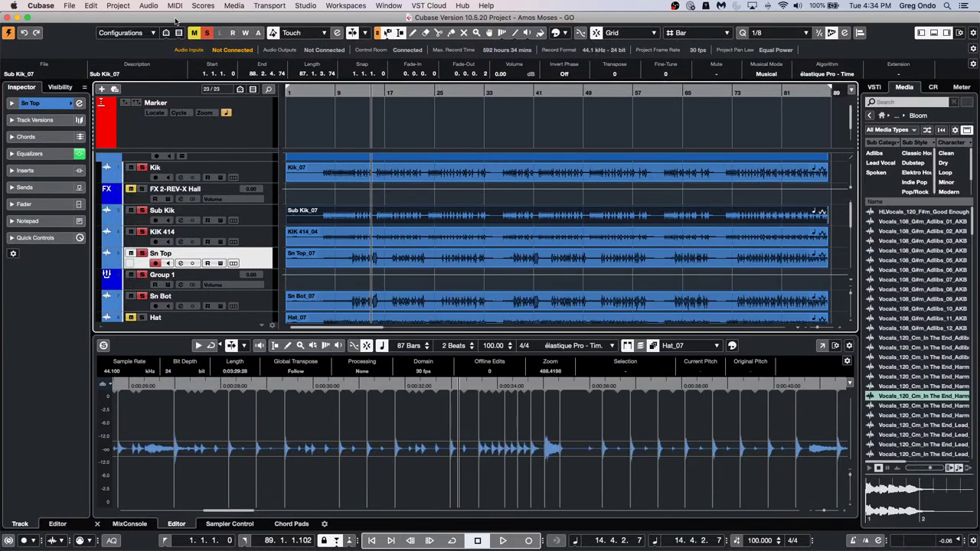
left_click(69, 5)
mouse_move(106, 5)
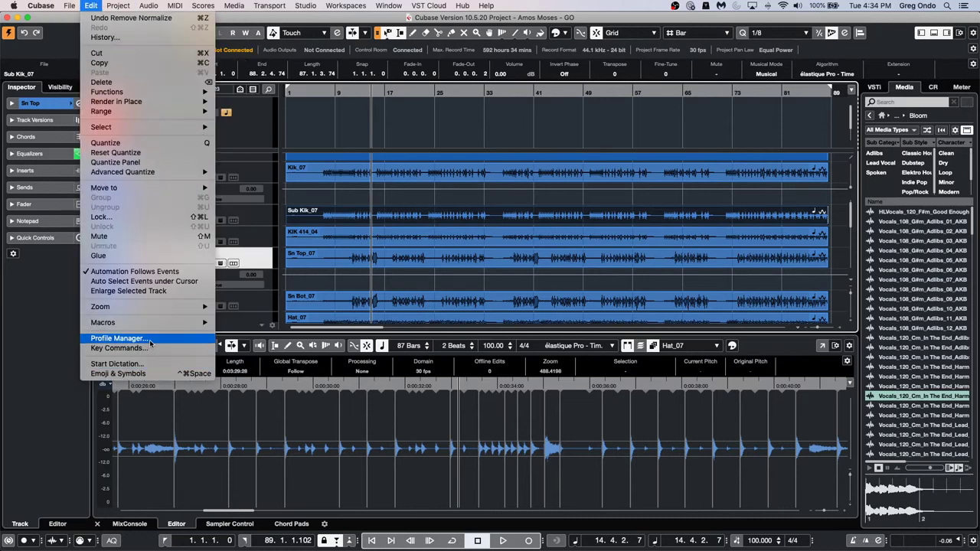
mouse_move(192, 322)
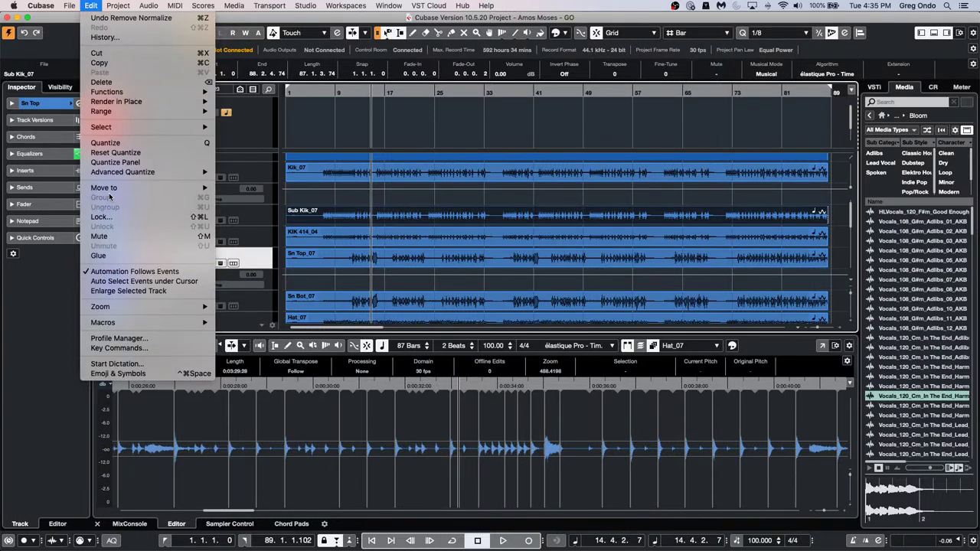
left_click(159, 350)
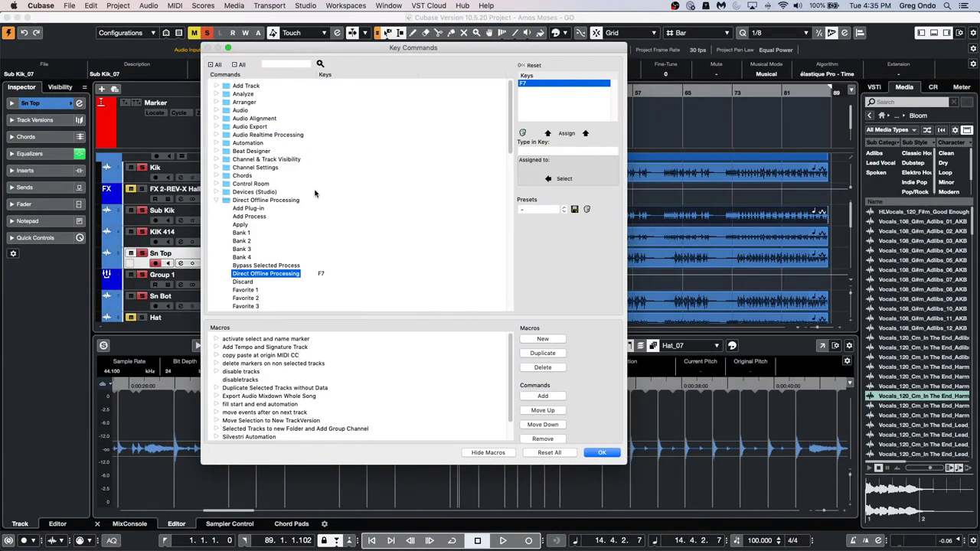
left_click(222, 200)
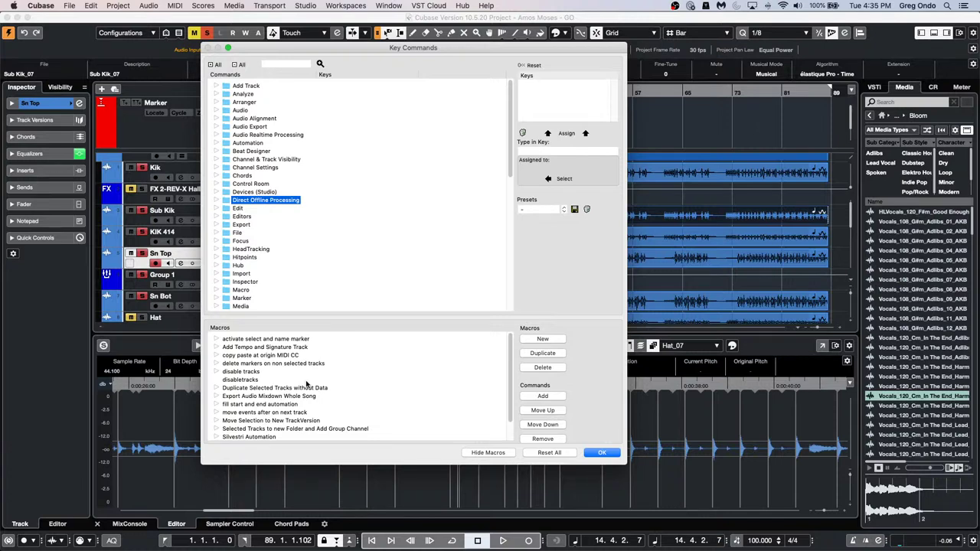
scroll(321, 375, "down", 2)
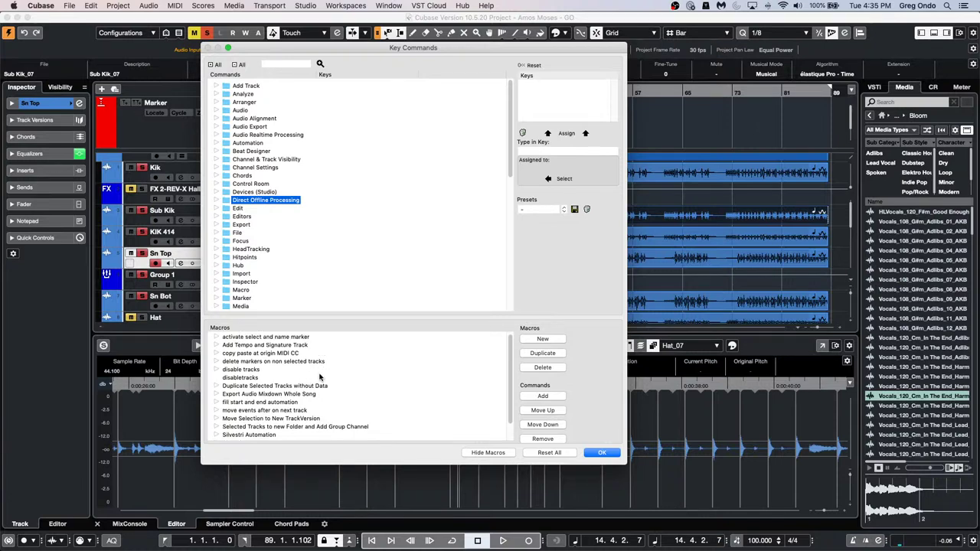
scroll(320, 375, "down", 1)
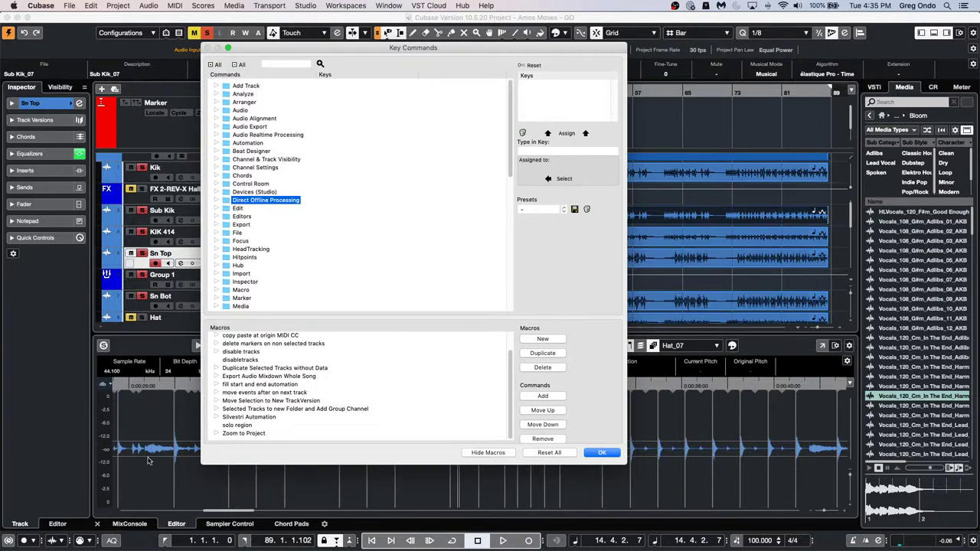
left_click(215, 417)
left_click(602, 453)
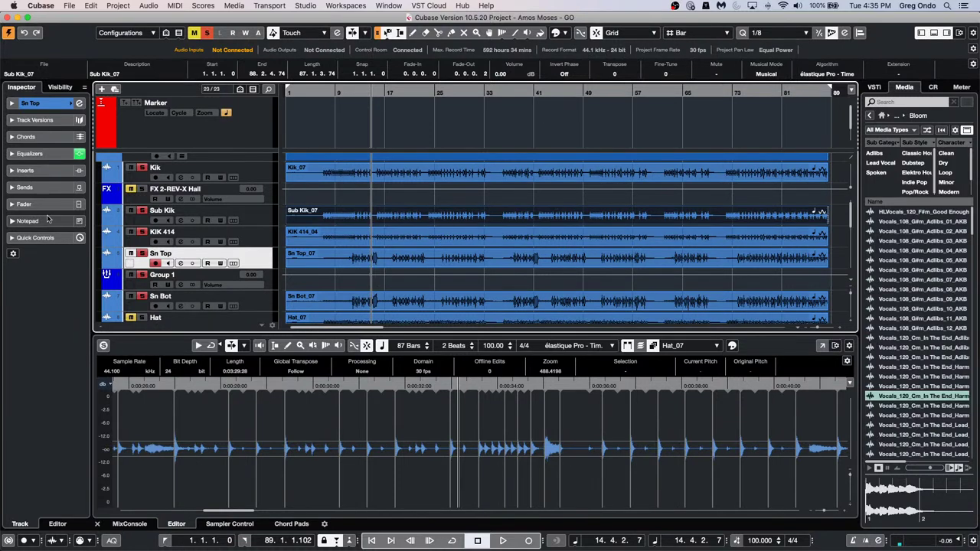
Show and enlarge the Sub Kik track's Volume automation lane, and draw a curve dropping to about -20.8 from around bar 5
left_click(110, 224)
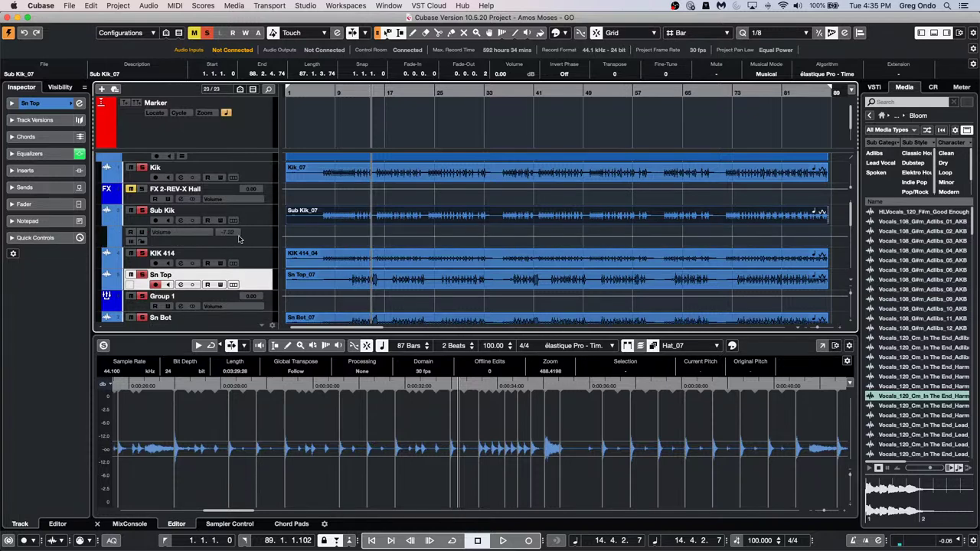
left_click(238, 239)
scroll(339, 286, "down", 5)
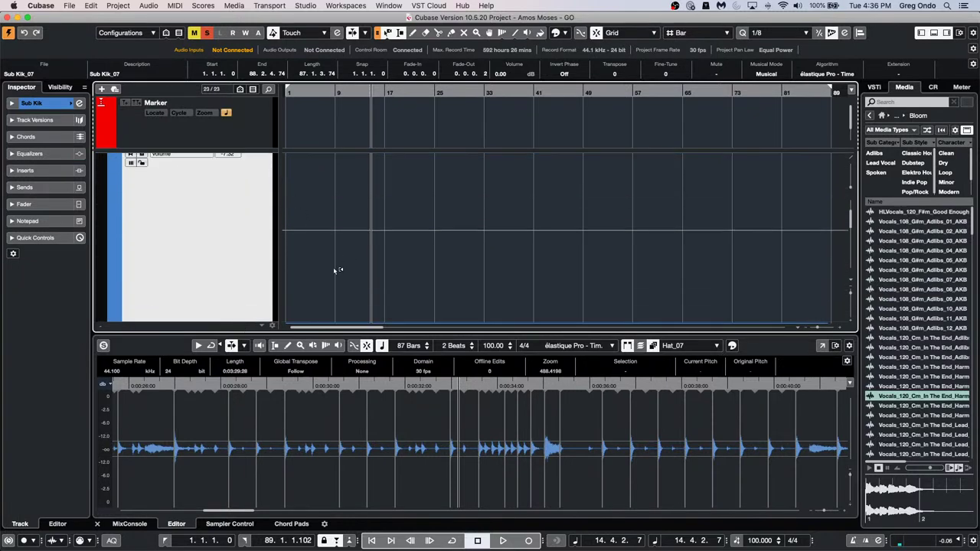
right_click(294, 267)
left_click(319, 266)
mouse_move(309, 277)
left_mouse_down()
mouse_move(670, 254)
mouse_move(584, 260)
mouse_move(509, 222)
mouse_move(578, 279)
mouse_move(650, 232)
mouse_move(665, 249)
mouse_move(519, 269)
mouse_move(589, 288)
left_mouse_up()
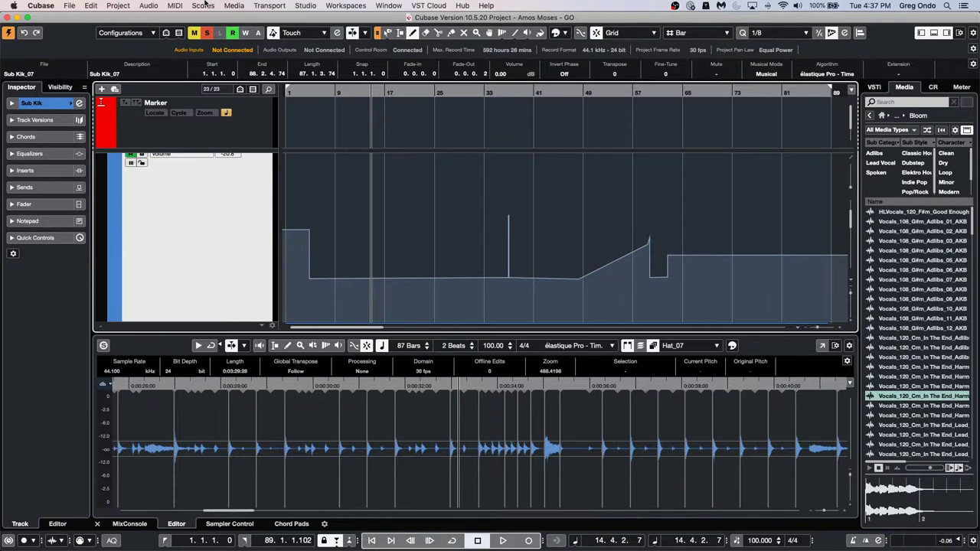
Expand the Montage external instrument and its return bus in Audio Connections, and rename the instrument to JD 800
left_click(314, 5)
left_click(312, 17)
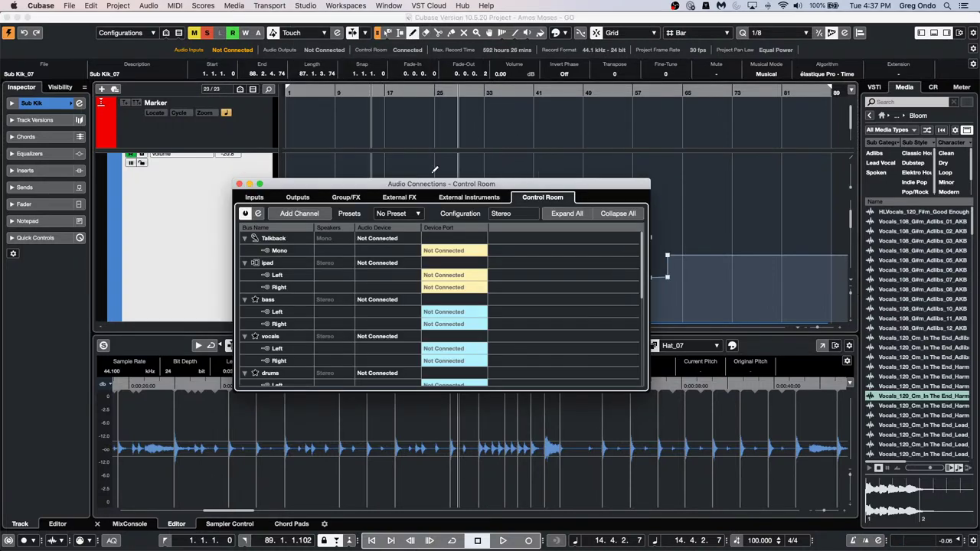
left_click(472, 197)
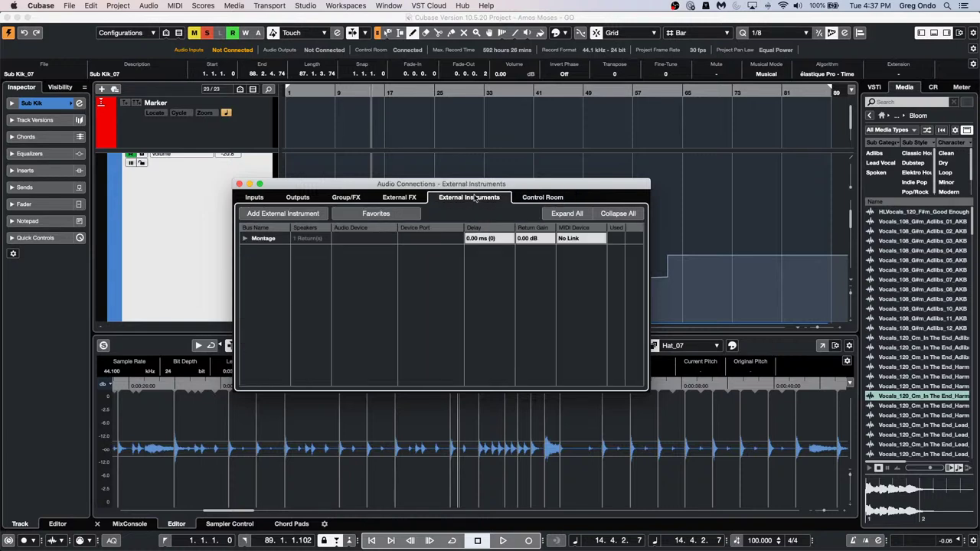
left_click(245, 239)
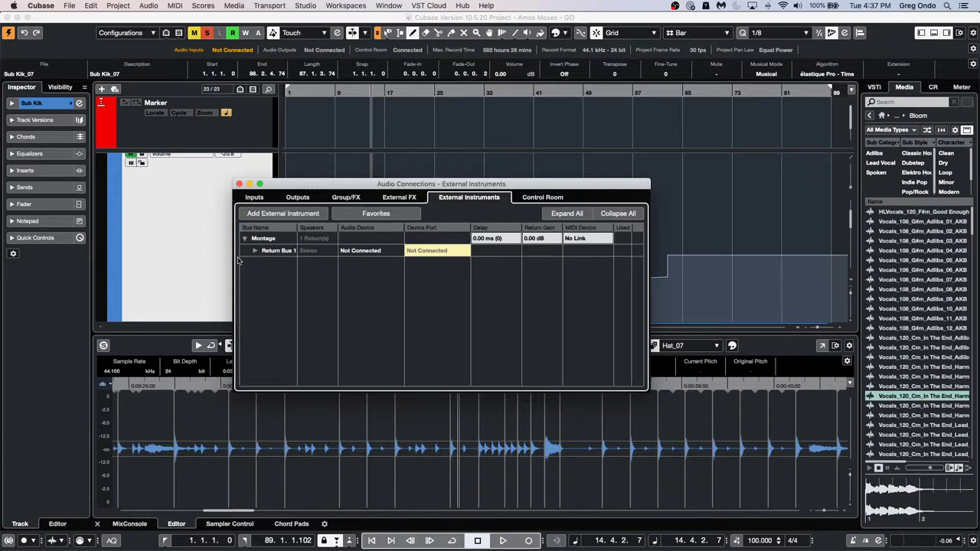
left_click(255, 251)
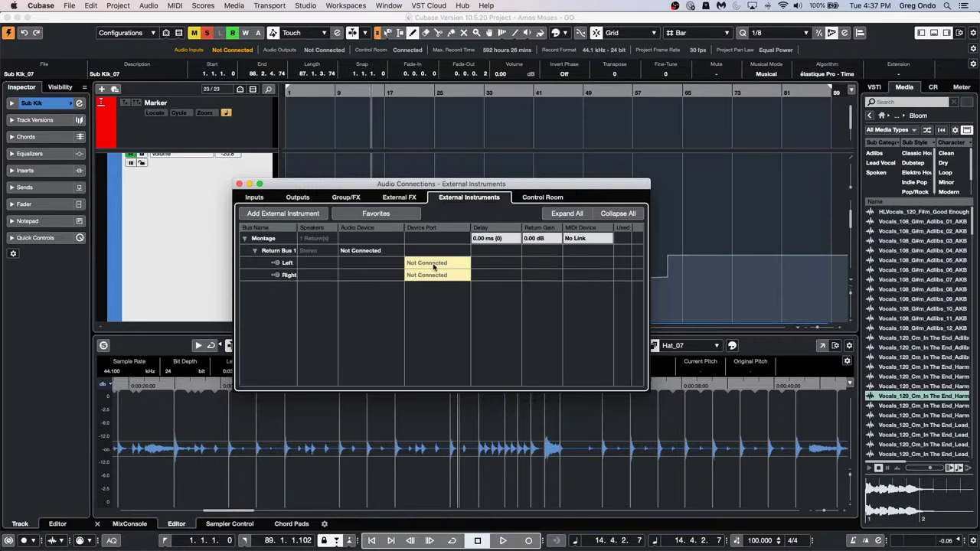
double_click(261, 238)
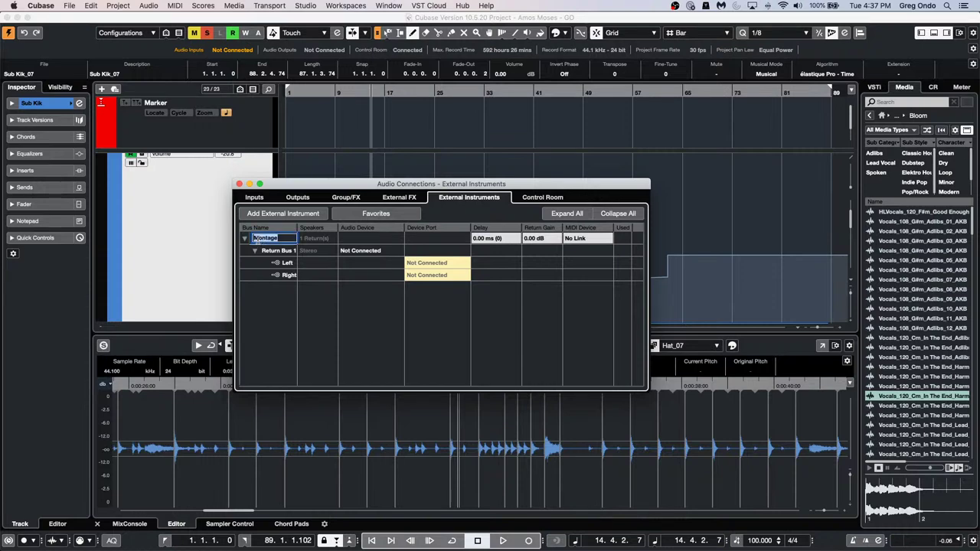
type("JD 800")
key("Return")
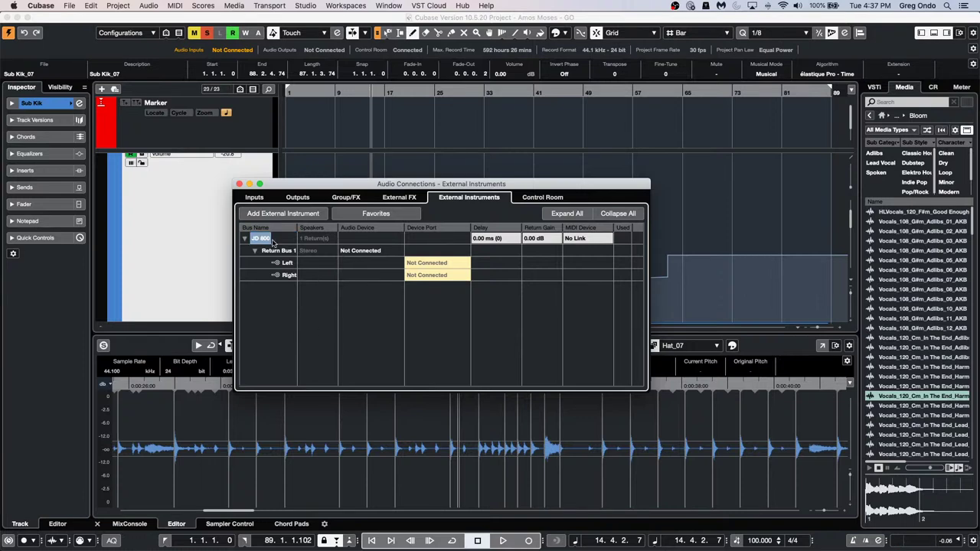
Assign the Steinberg UR24C to the JD 800's Return Bus 1, with the right channel on port Steinberg UR24C R
left_click(366, 253)
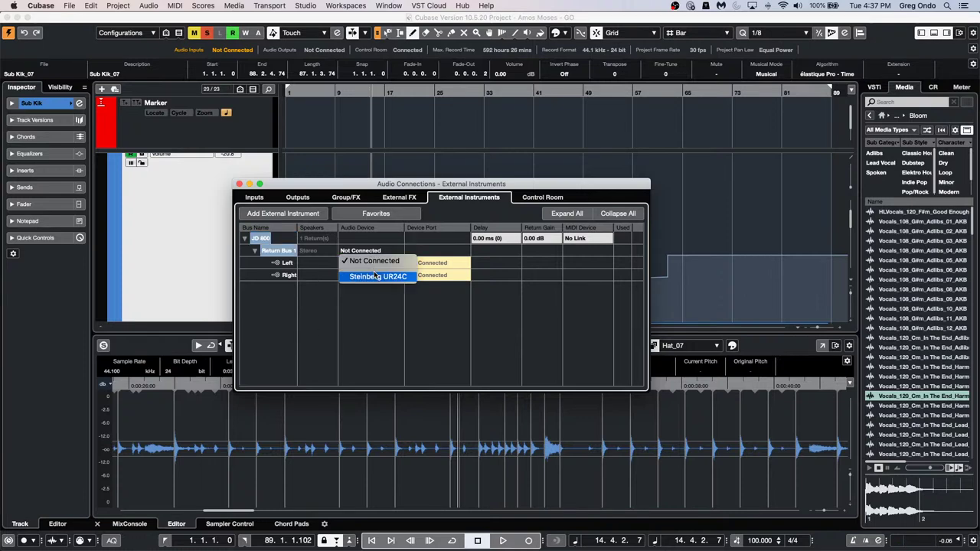
left_click(375, 277)
left_click(442, 275)
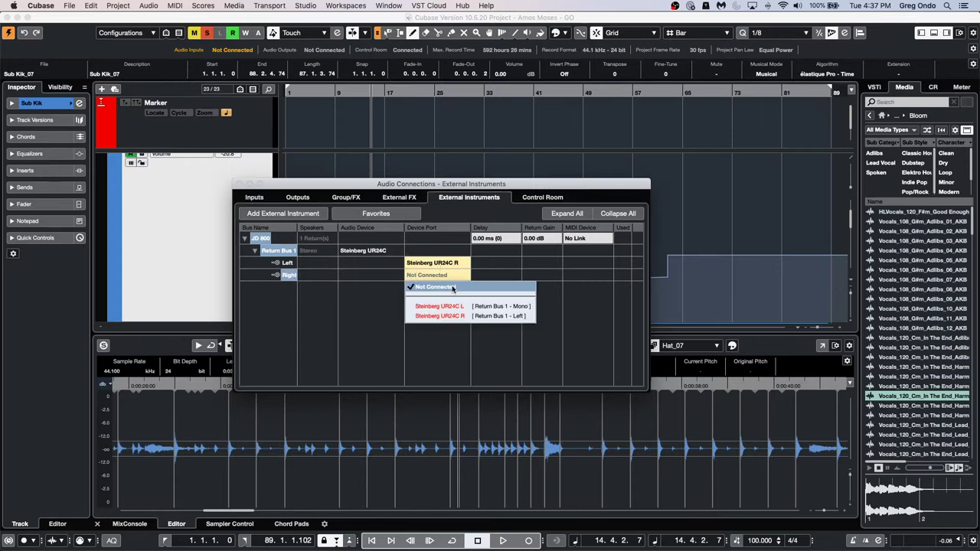
left_click(463, 314)
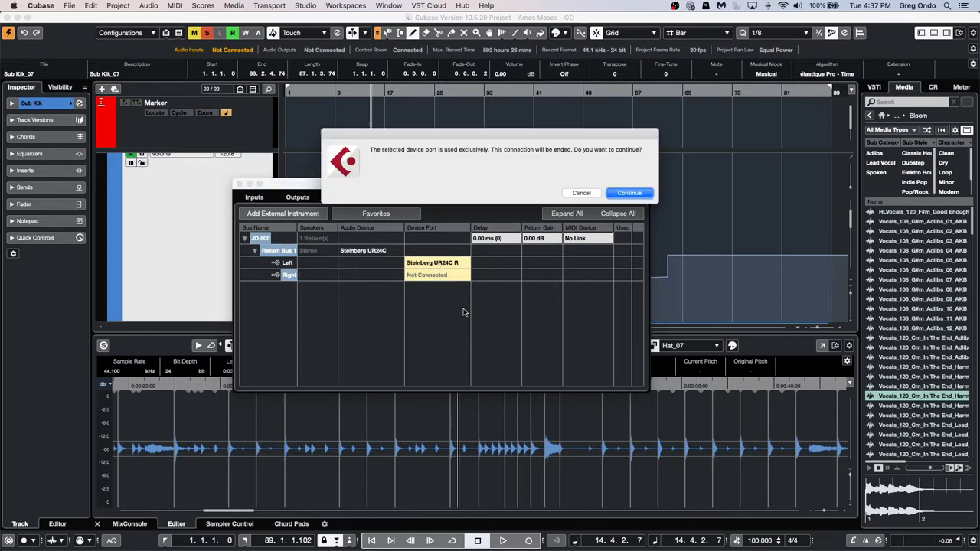
left_click(632, 195)
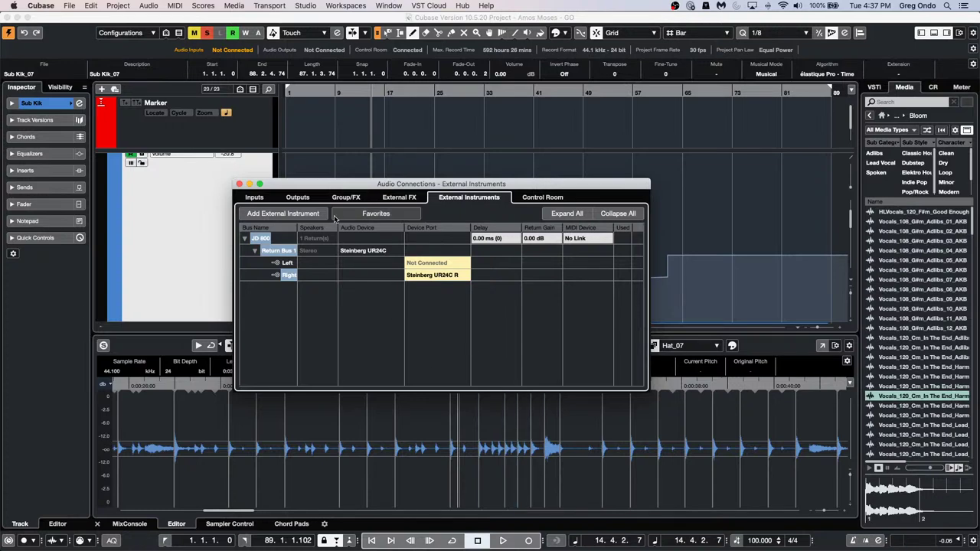
left_click(239, 185)
Add one instrument track using the JD 800 external instrument, with its audio output set to Stereo Out
right_click(213, 204)
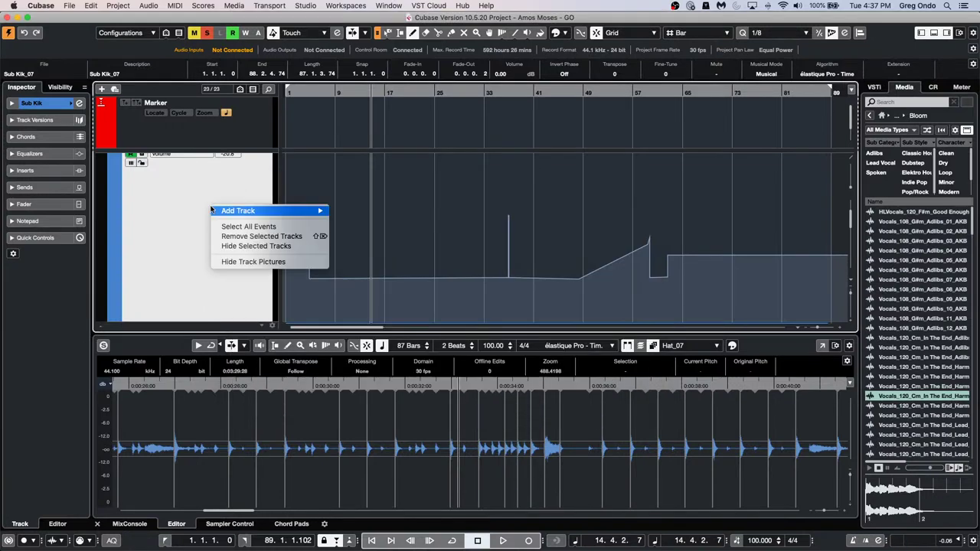
mouse_move(265, 211)
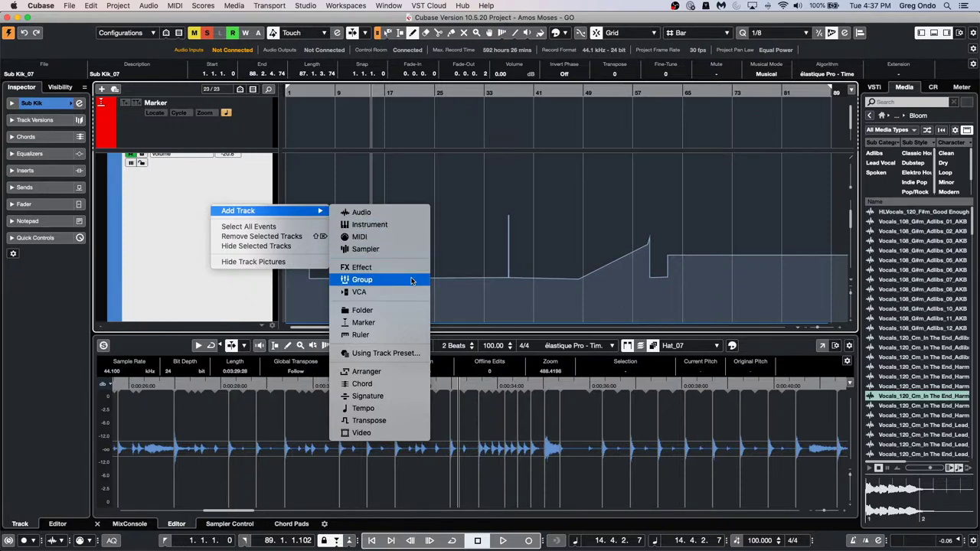
left_click(406, 226)
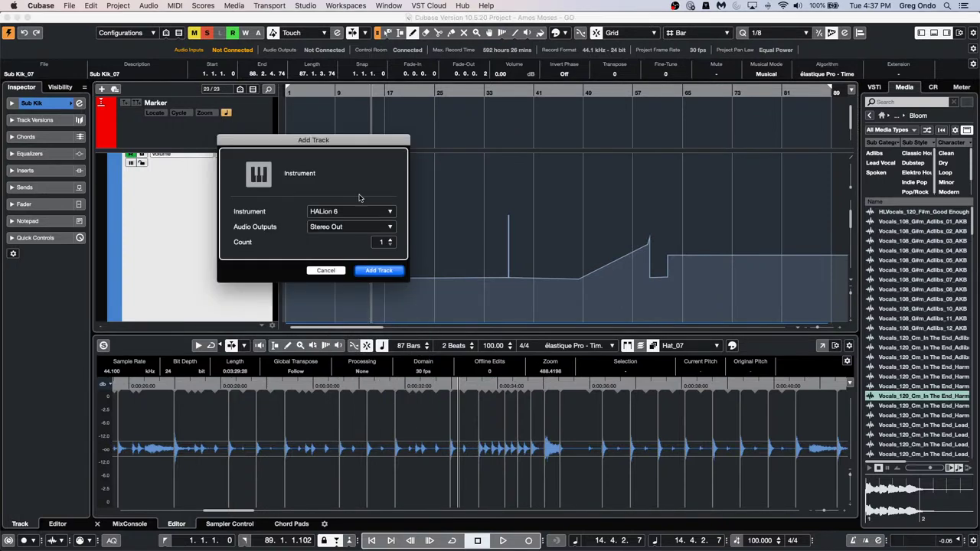
left_click(345, 213)
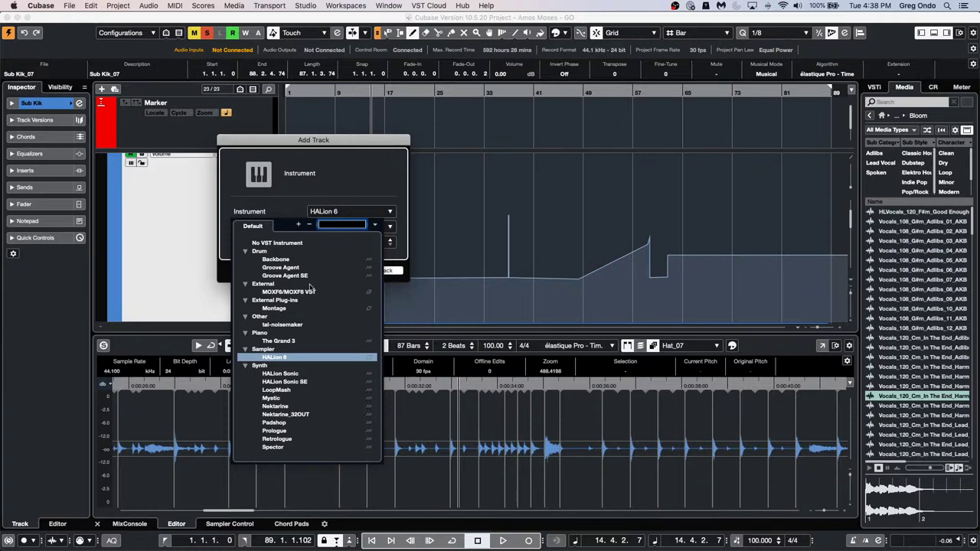
left_click(284, 308)
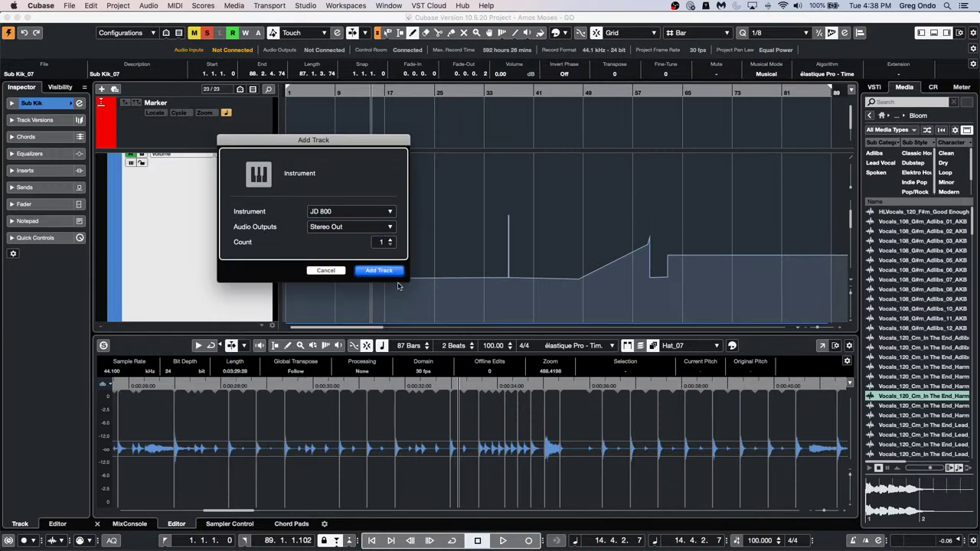
left_click(378, 270)
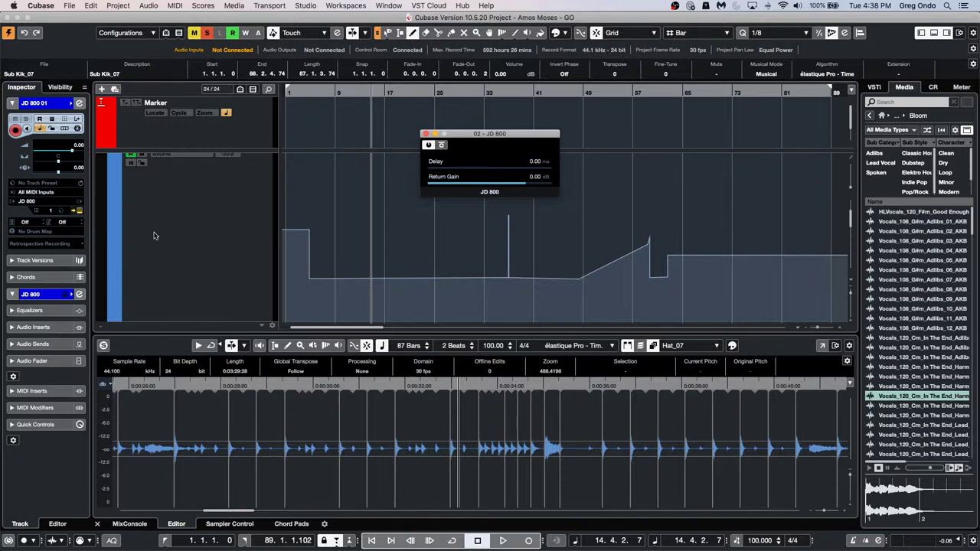
Create a new empty project with a prompted project location and activate it
scroll(222, 210, "up", 4)
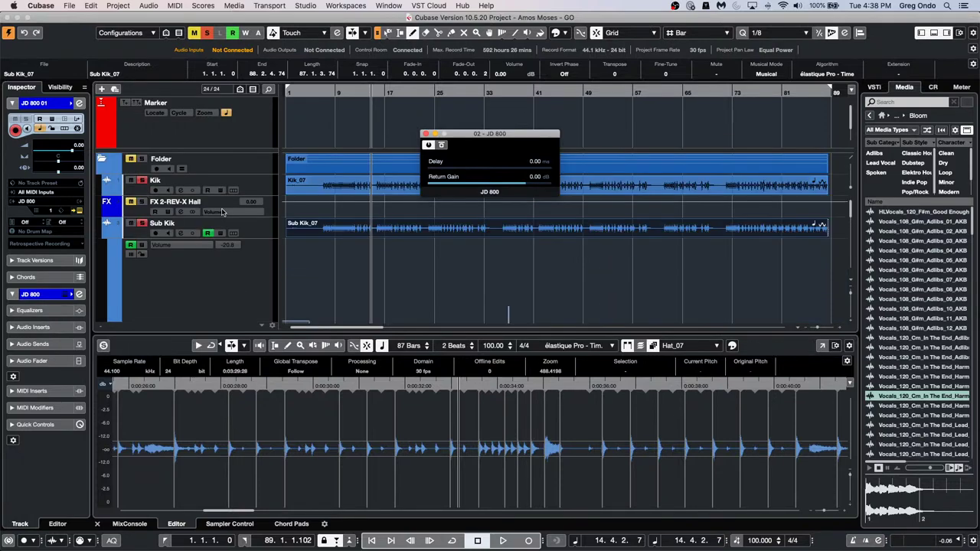
left_click(69, 6)
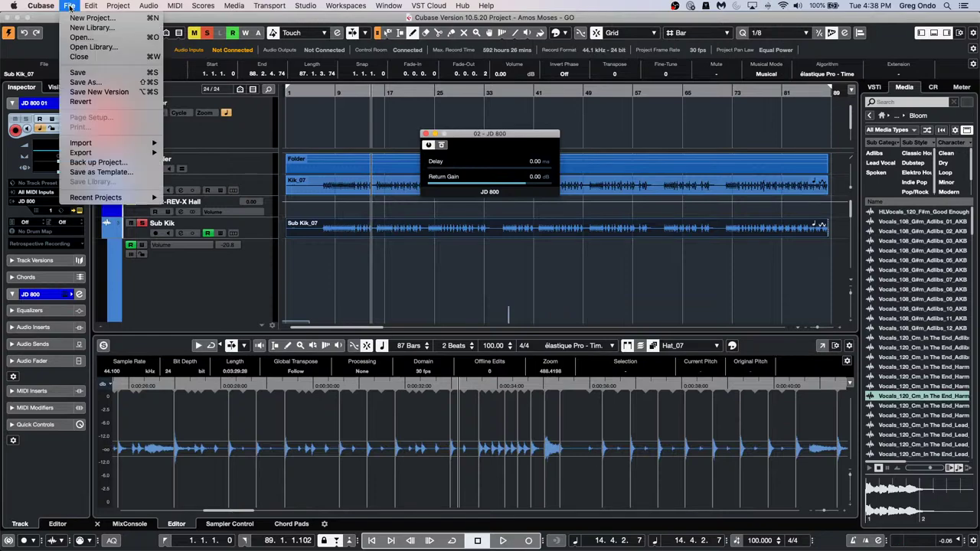
left_click(70, 17)
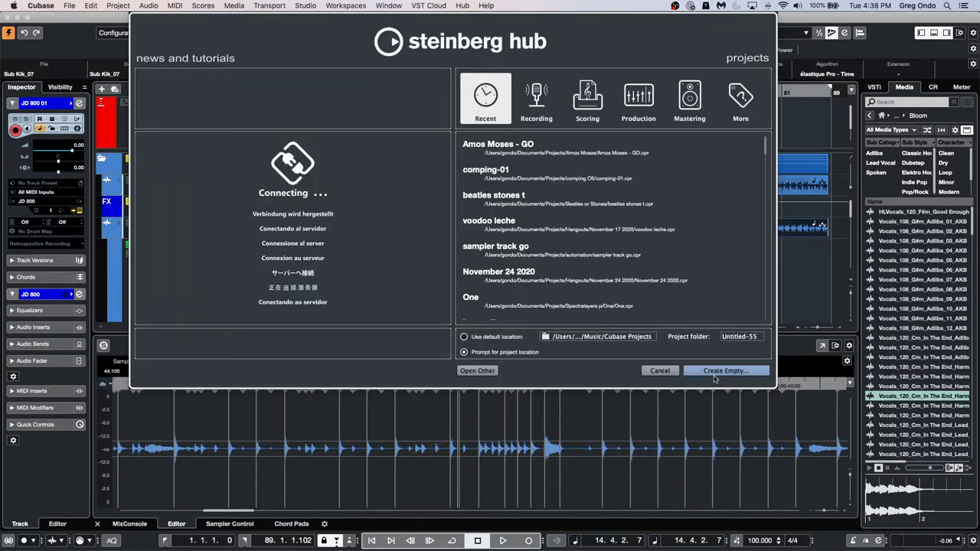
left_click(714, 371)
left_click(820, 433)
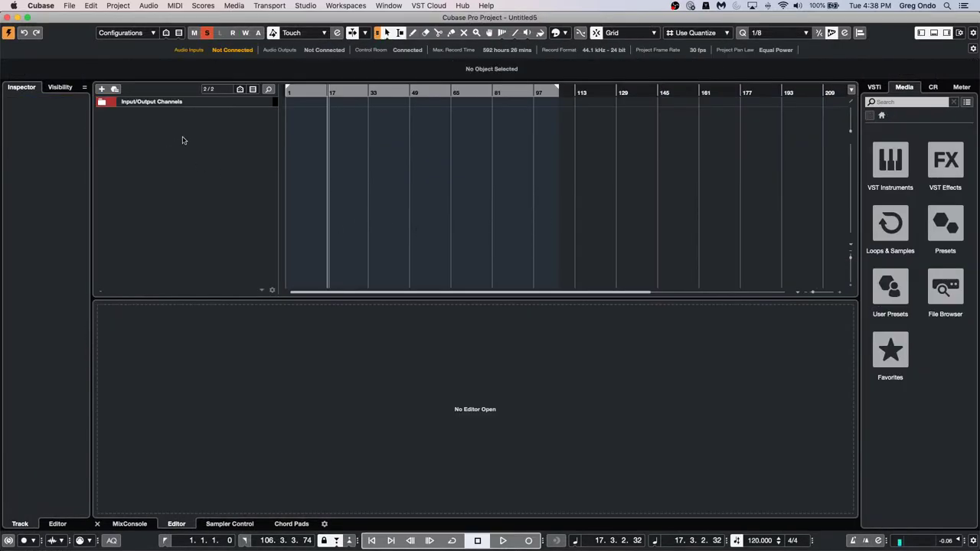
Add one instrument track with the Retrologue synth, routed to Stereo Out, in the empty project
right_click(183, 140)
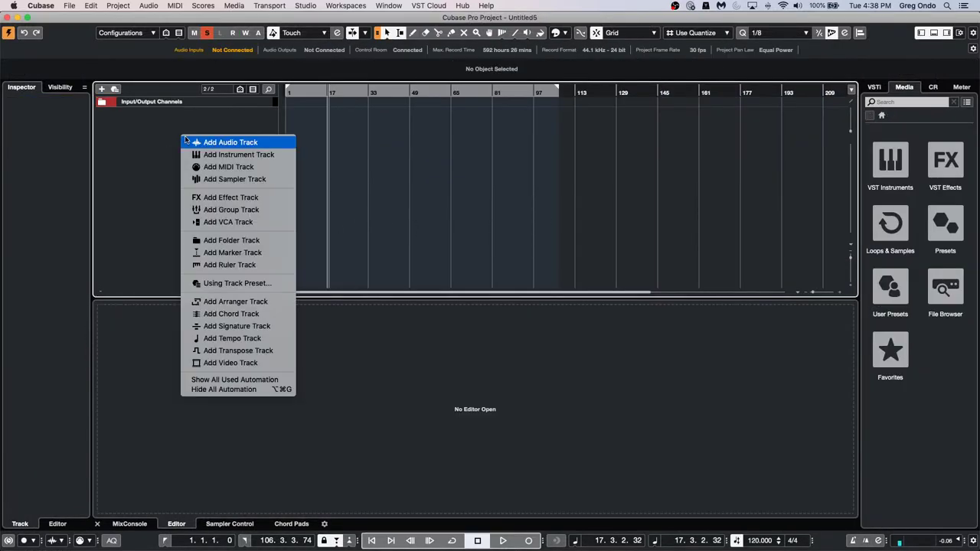
left_click(267, 155)
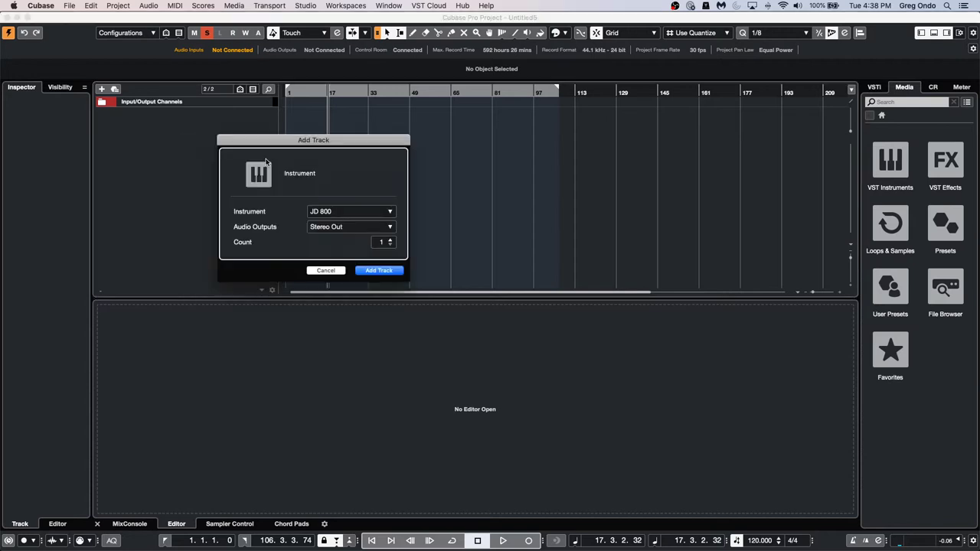
left_click(337, 212)
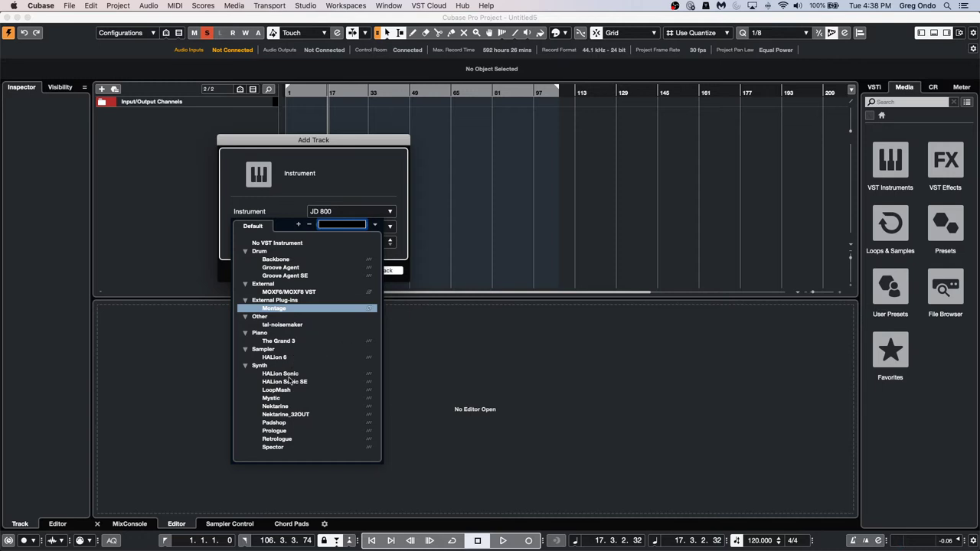
left_click(298, 439)
left_click(379, 273)
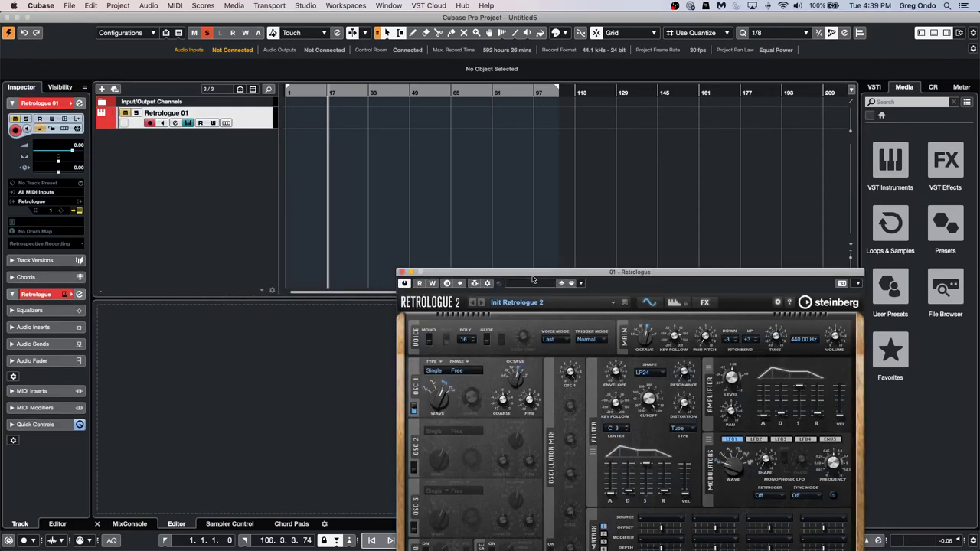
Load the Davy's Lead preset from the Synth Lead category in Retrologue and solo its track
left_click(531, 285)
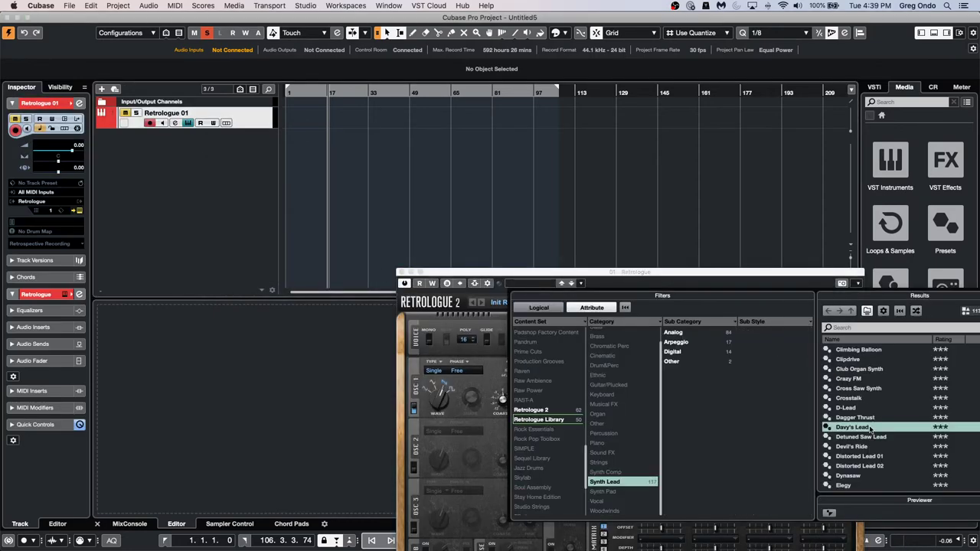
double_click(869, 429)
left_click_drag(653, 271, 506, 88)
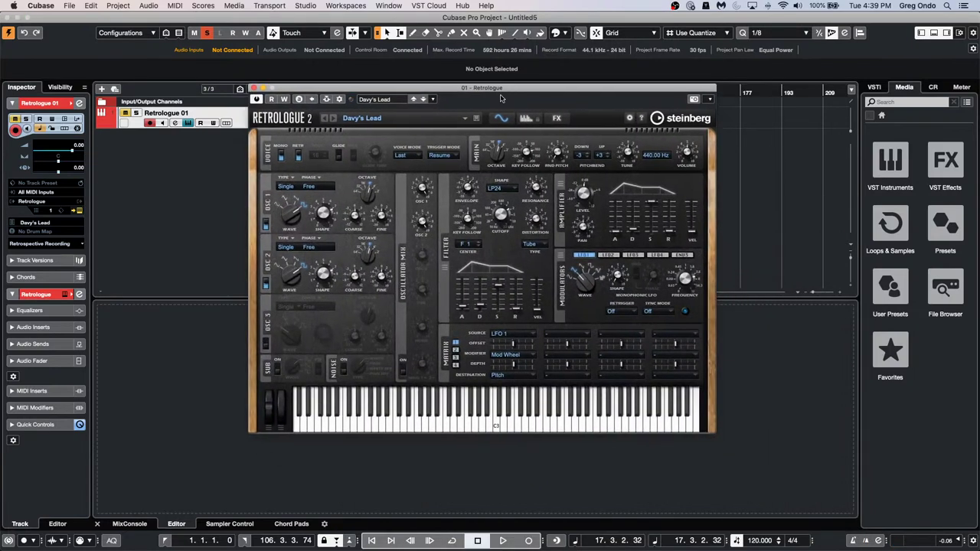
left_click(130, 117)
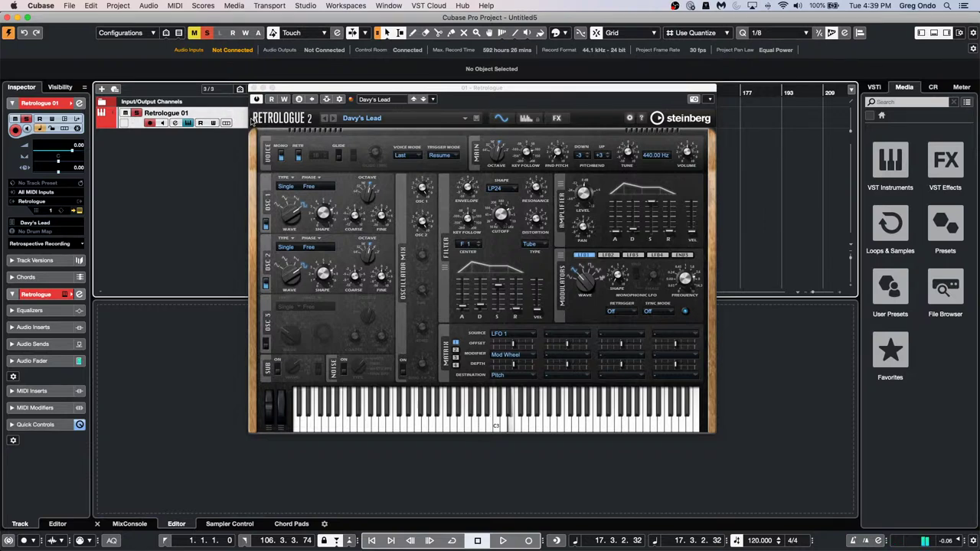
left_click_drag(294, 90, 400, 188)
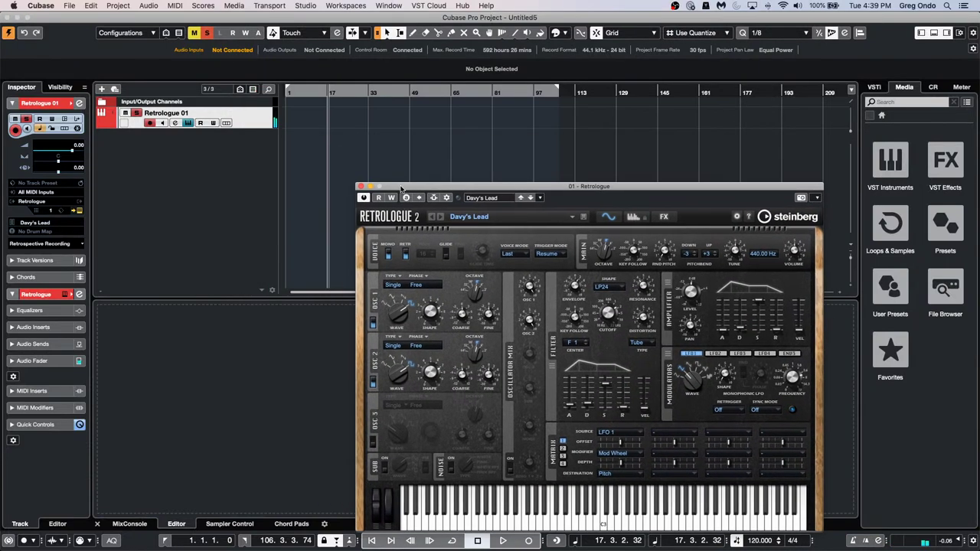
Draw a MIDI part on the Retrologue 01 track from bar 1 to about bar 109 and open it for note editing
left_click(291, 124)
key("8")
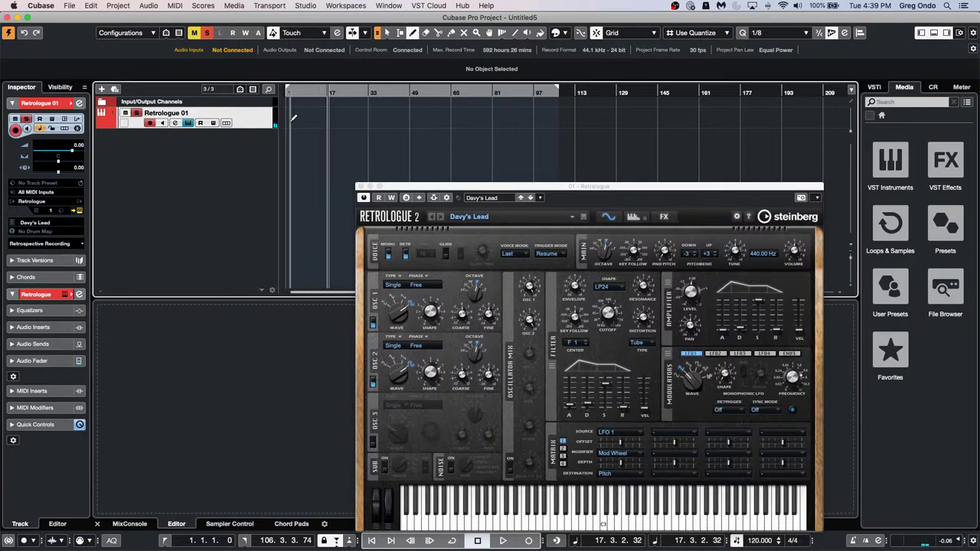
mouse_move(288, 119)
left_mouse_down()
mouse_move(574, 121)
mouse_move(565, 118)
left_mouse_up()
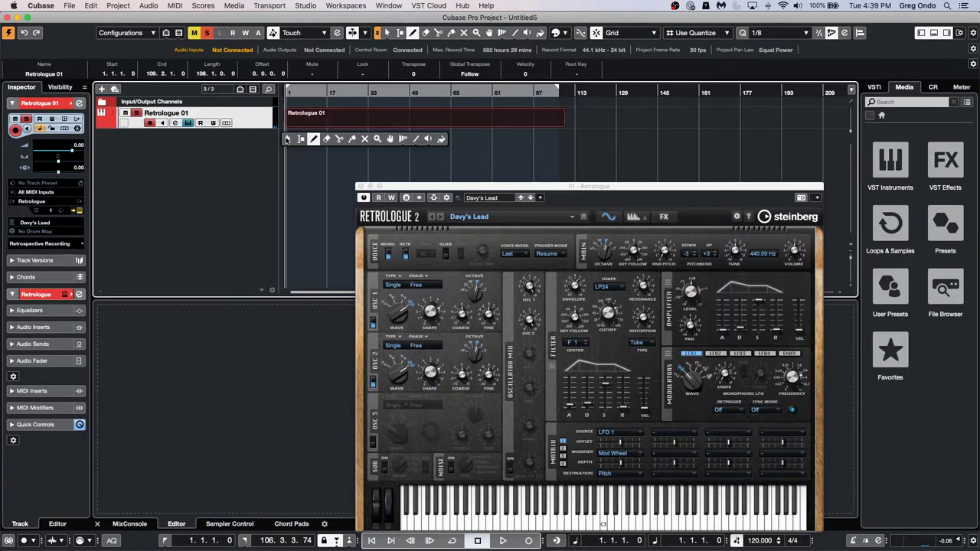
key("1")
double_click(331, 116)
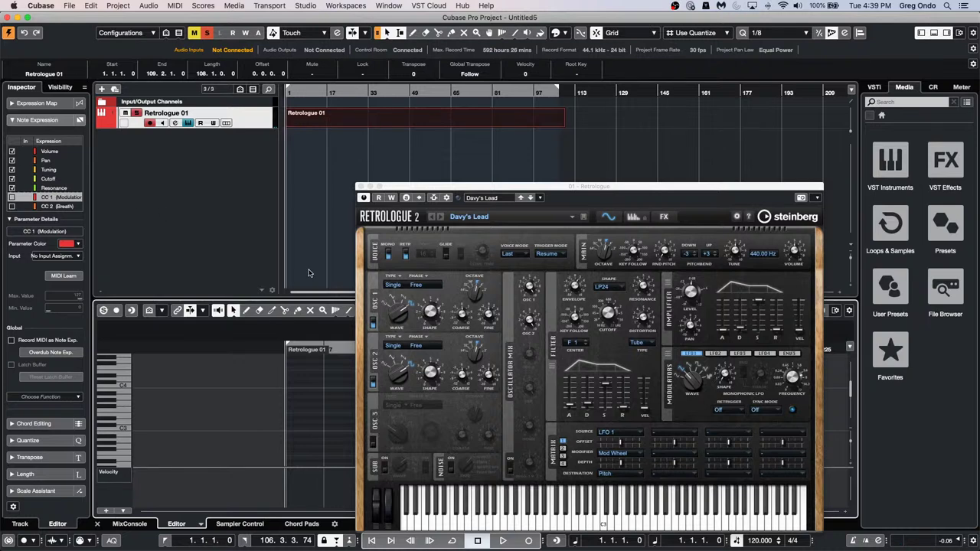
left_click(360, 186)
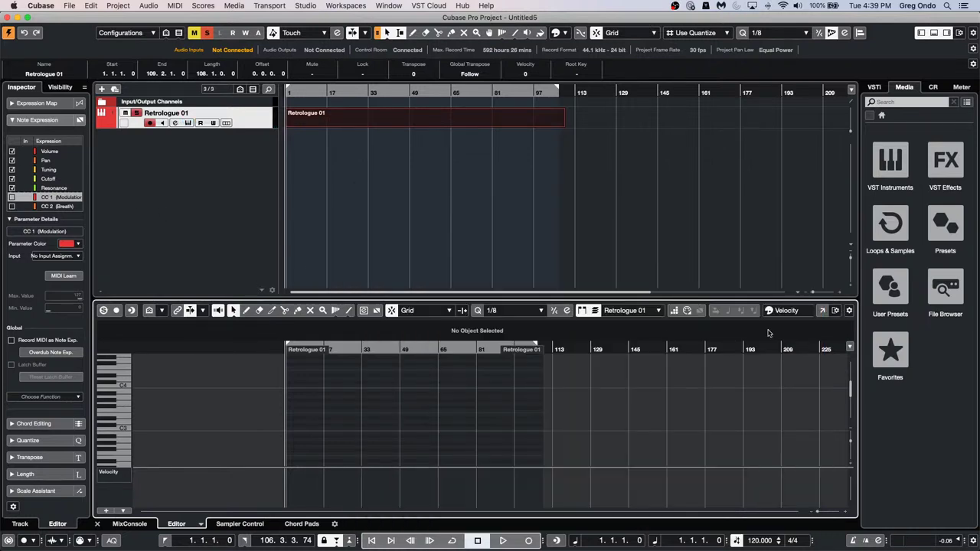
Enable step input in the enlarged note editor with the quantize value at 1/8
left_click(849, 310)
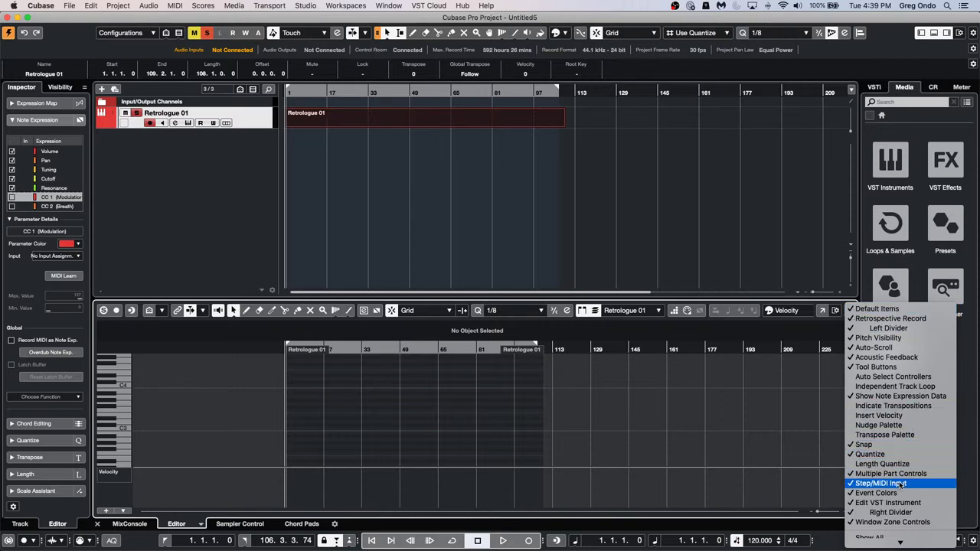
left_click(690, 385)
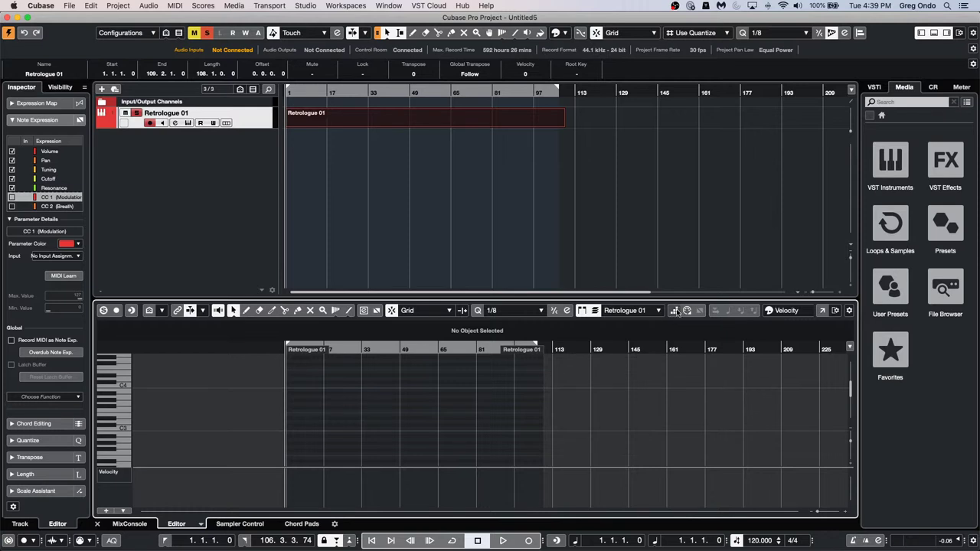
left_click(674, 310)
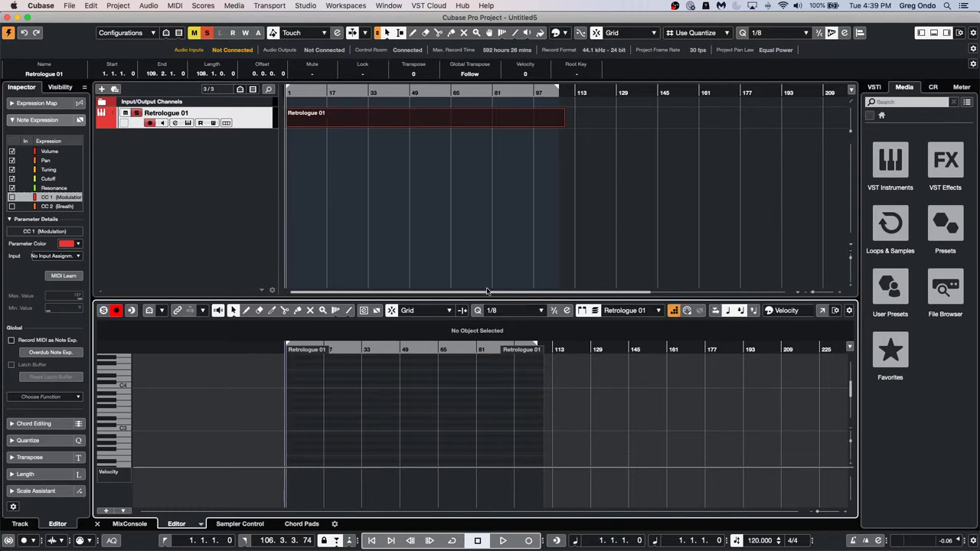
left_click_drag(502, 304, 502, 271)
left_click(503, 277)
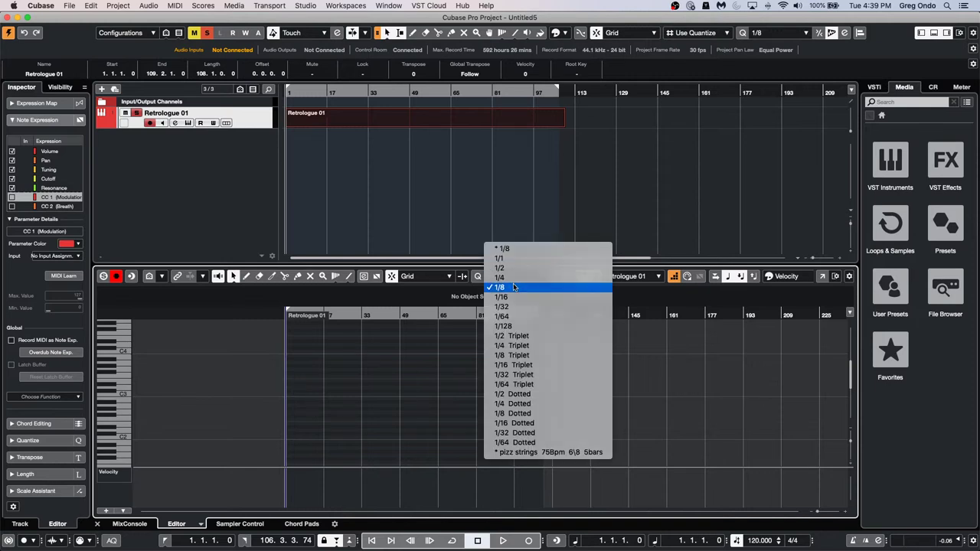
left_click(514, 287)
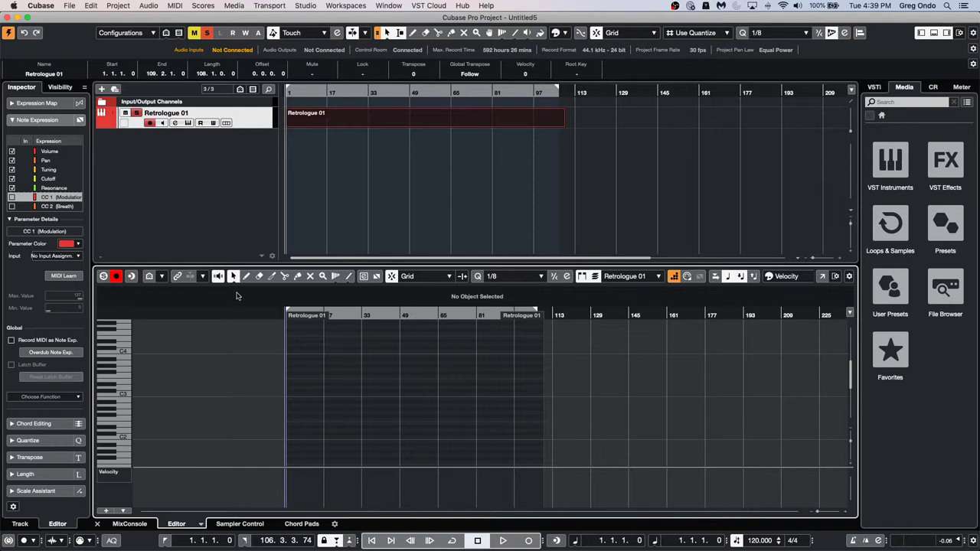
Step-enter a line of eighth notes from bar 1 into bar 3 and return the step input cursor to the part's start
left_click(342, 315)
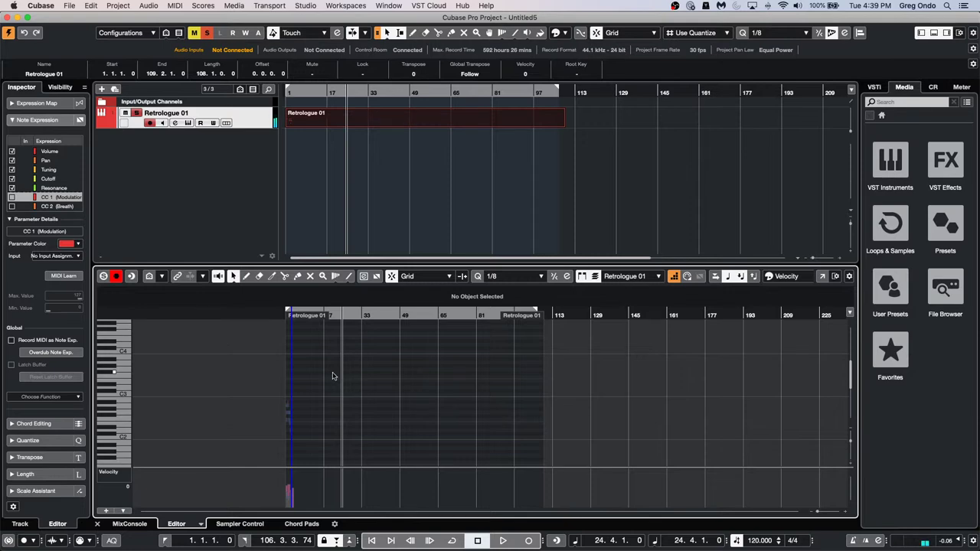
left_click(281, 319)
key("h")
left_click_drag(281, 347, 284, 383)
left_click(286, 385)
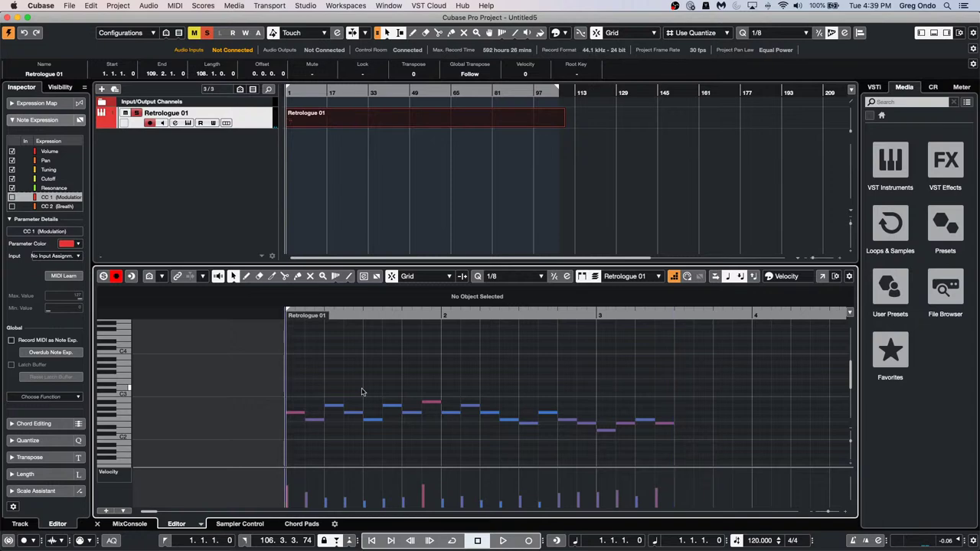
Run a short real-time recording pass over the entered notes, stop it in bar 3, and disarm the Retrologue 01 track
key("KP_Multiply")
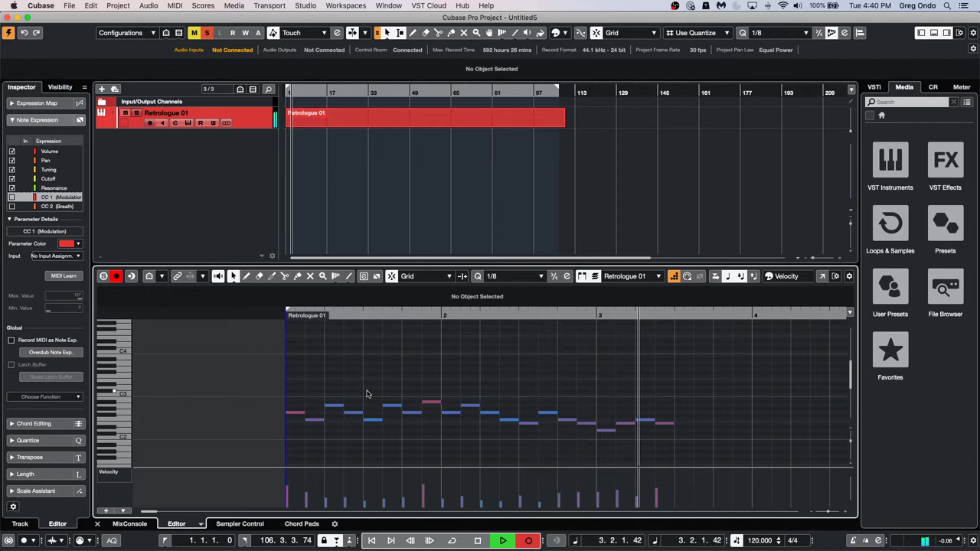
key("space")
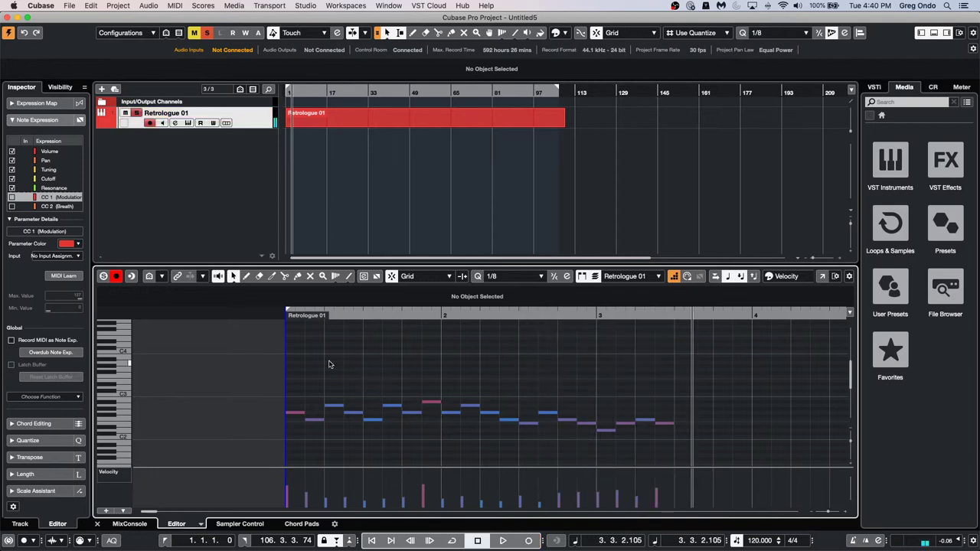
left_click(149, 123)
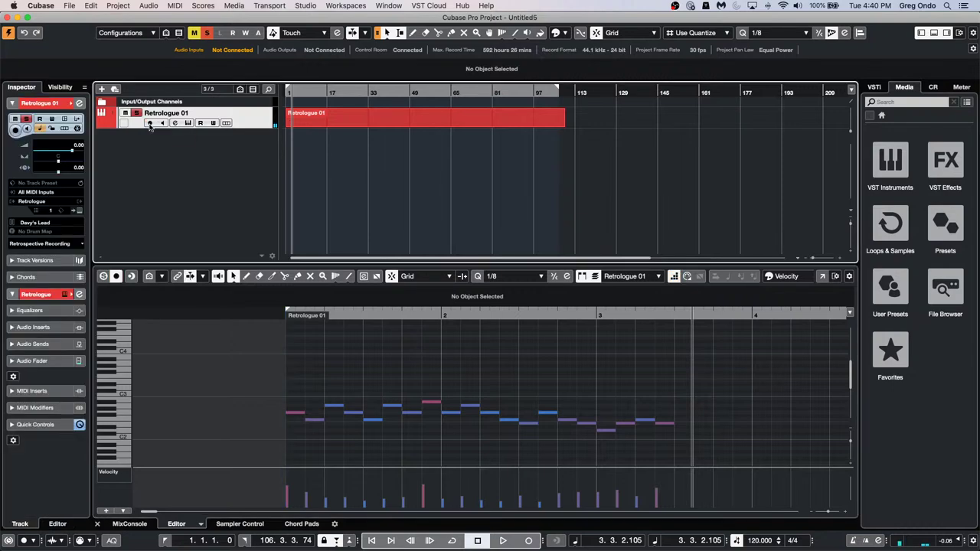
Step the input cursor through the existing notes and enter eighth notes on C3 from bar 1 with Record Pitch off
left_click(518, 383)
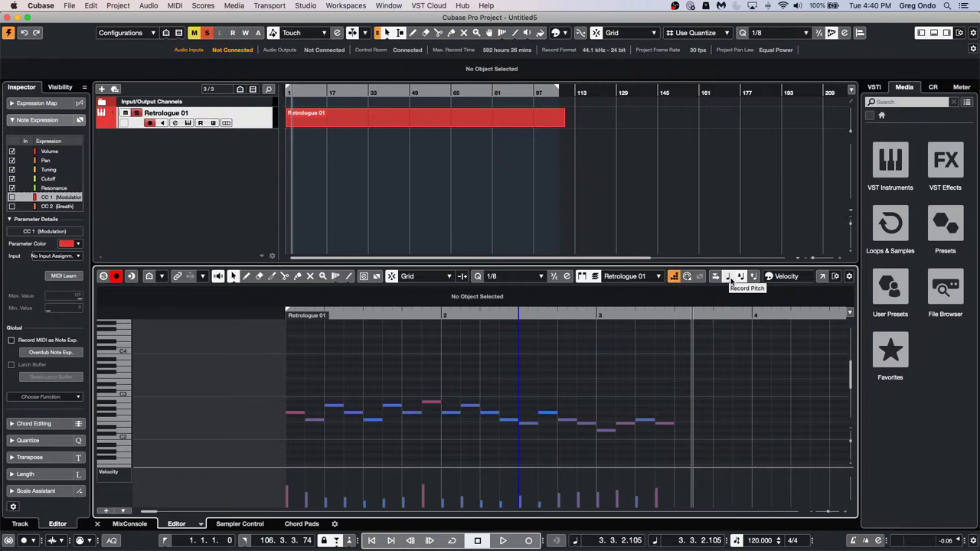
key("Left")
key("Left")
key("Left")
key("Left")
key("Left")
key("Left")
key("Left")
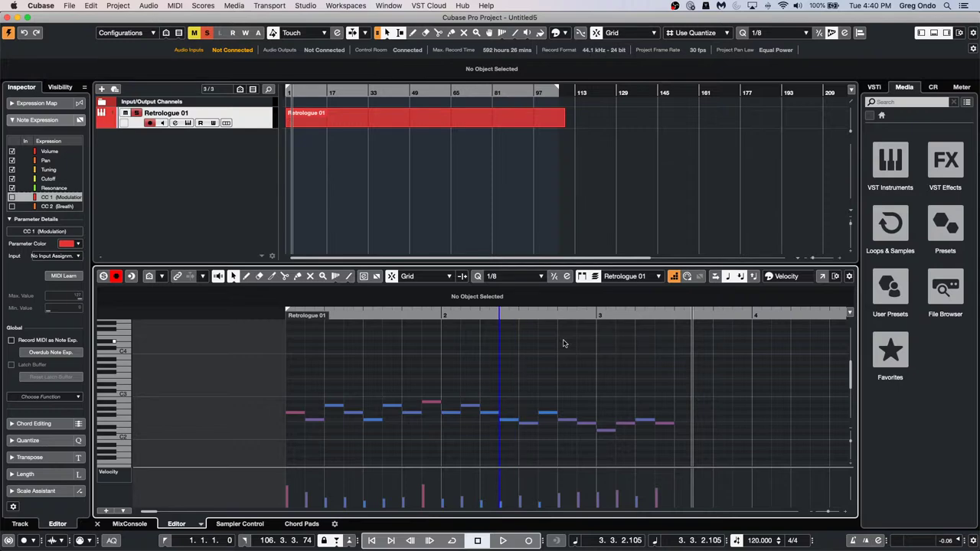
key("Right")
key("Right")
key("Right")
key("Right")
key("Right")
key("Right")
key("Left")
key("Left")
key("Left")
key("Left")
key("Left")
key("Left")
key("Left")
key("Left")
key("Left")
key("Left")
key("Left")
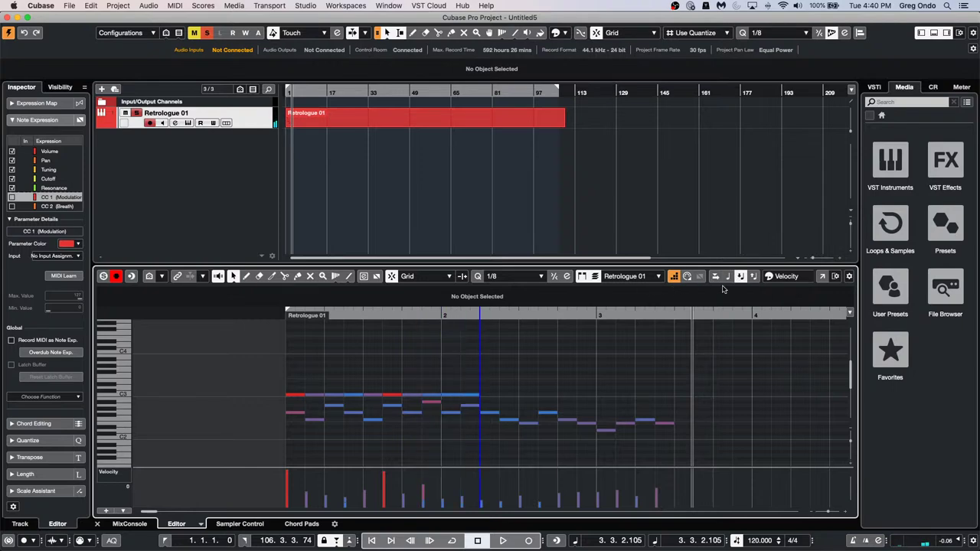
Disarm the Retrologue 01 track, resume step input, and place its cursor after the last note in bar 3
left_click(740, 277)
left_click(150, 123)
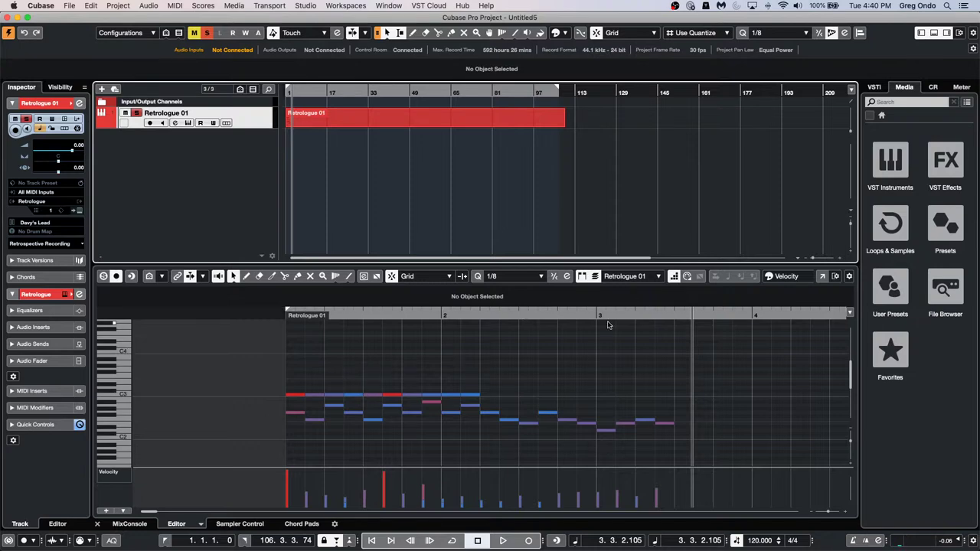
left_click(674, 277)
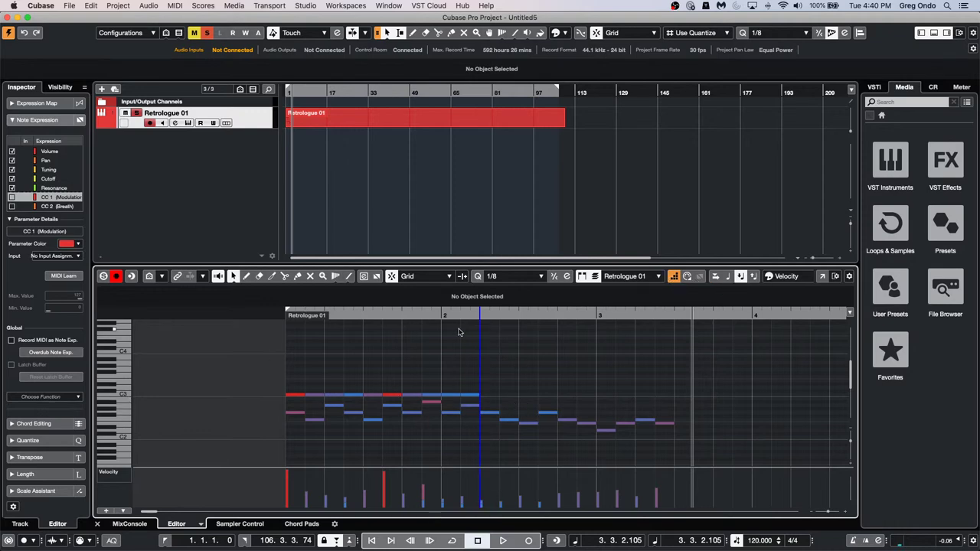
left_click(674, 276)
left_click(675, 278)
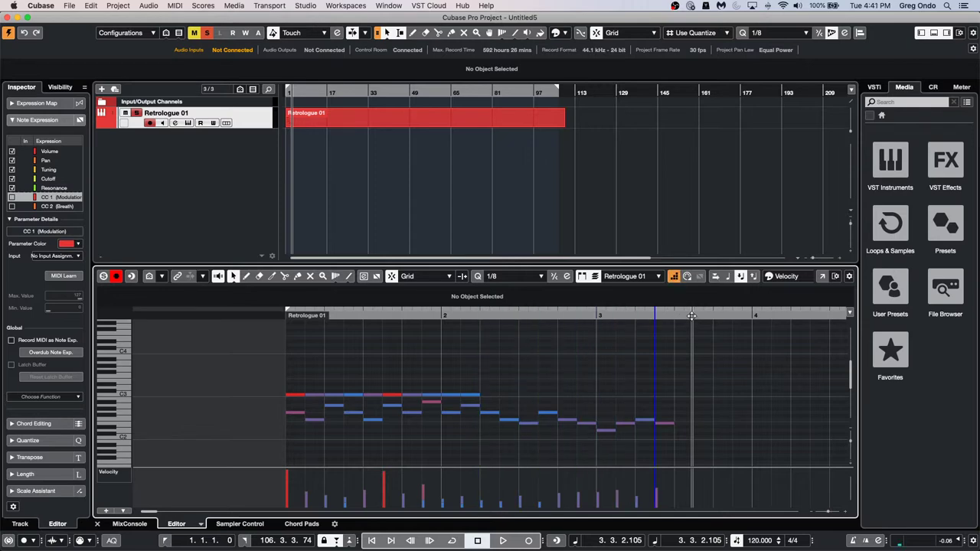
Step-enter 1/8 Triplet notes up to bar 5, using C3 at first and turning Record Pitch back on for the melody
left_click(512, 277)
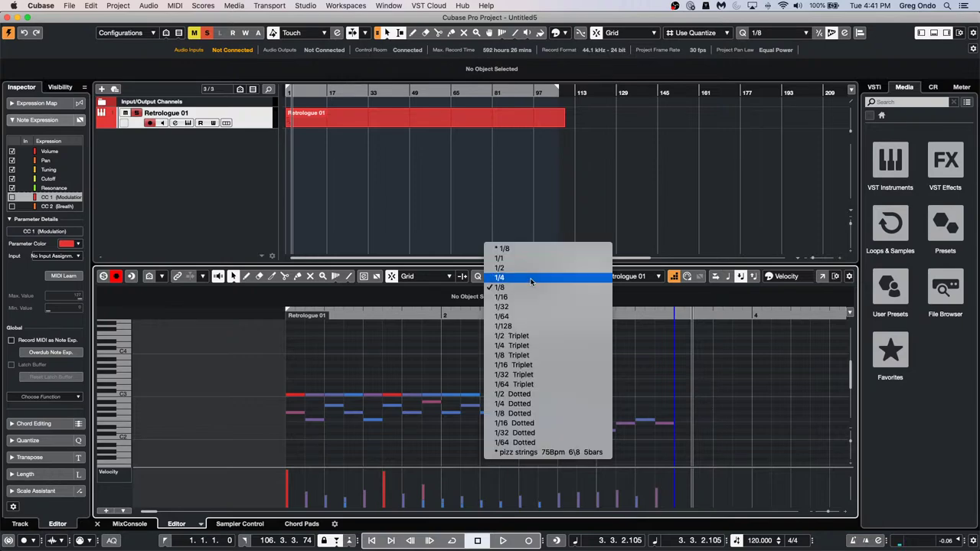
left_click(567, 356)
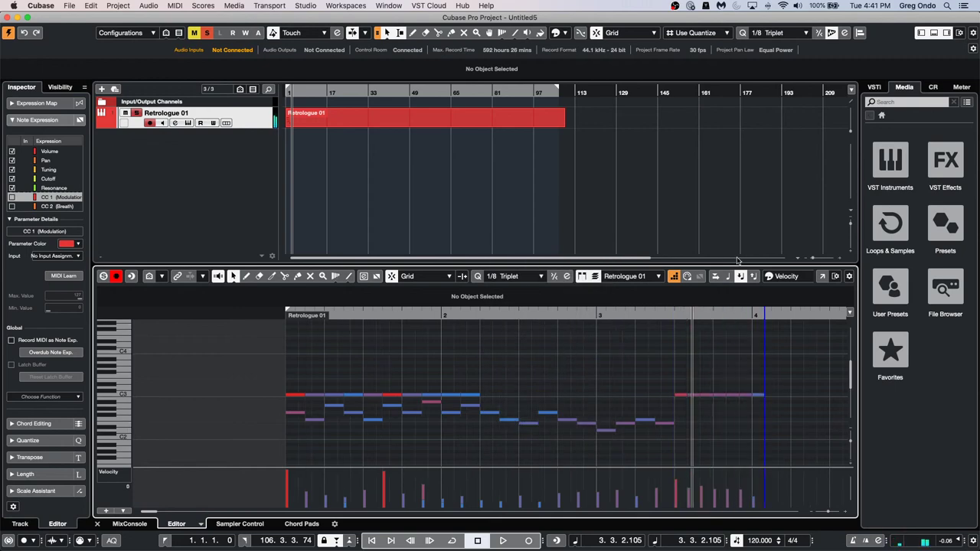
left_click(731, 284)
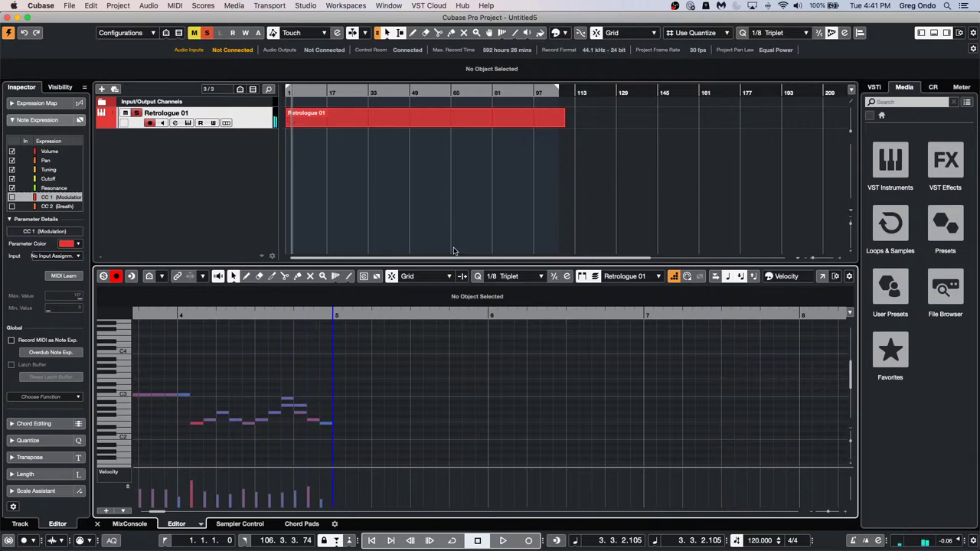
Step-enter a run of 1/2 notes from bar 5 into bar 7, followed by 1/8 notes up to bar 8
left_click(507, 277)
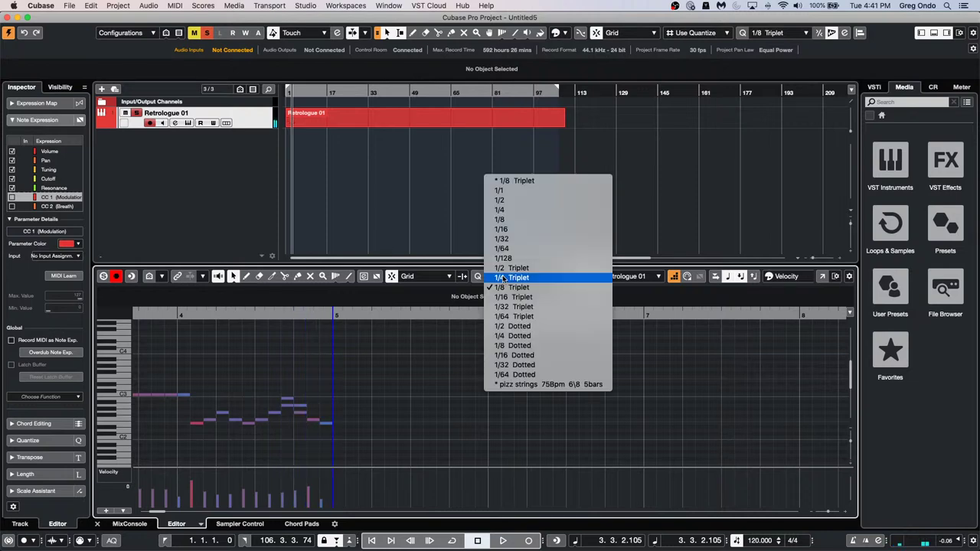
left_click(500, 200)
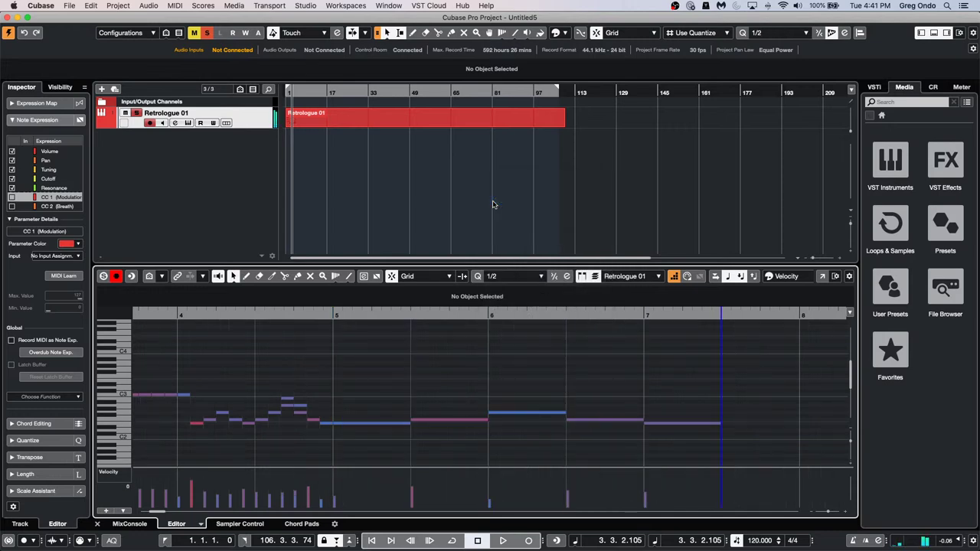
left_click(509, 277)
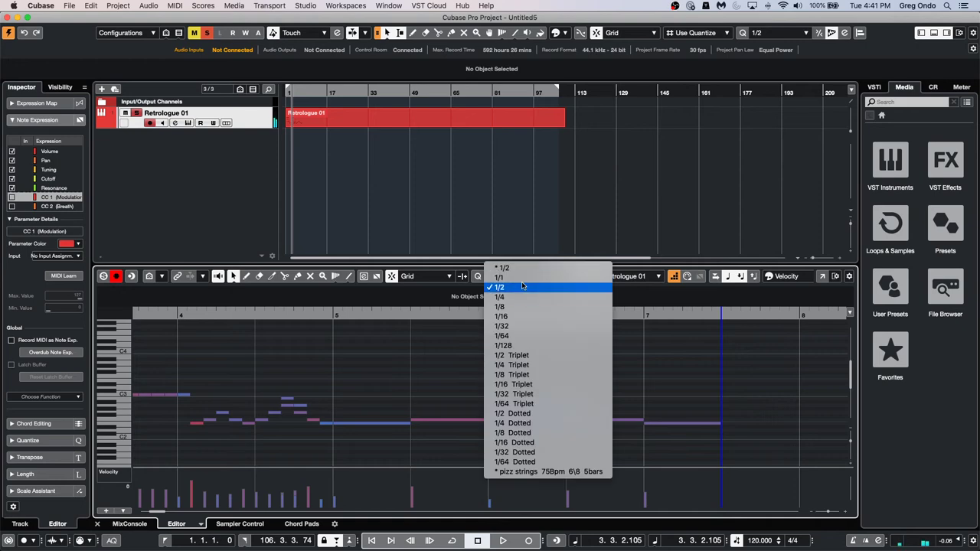
left_click(520, 306)
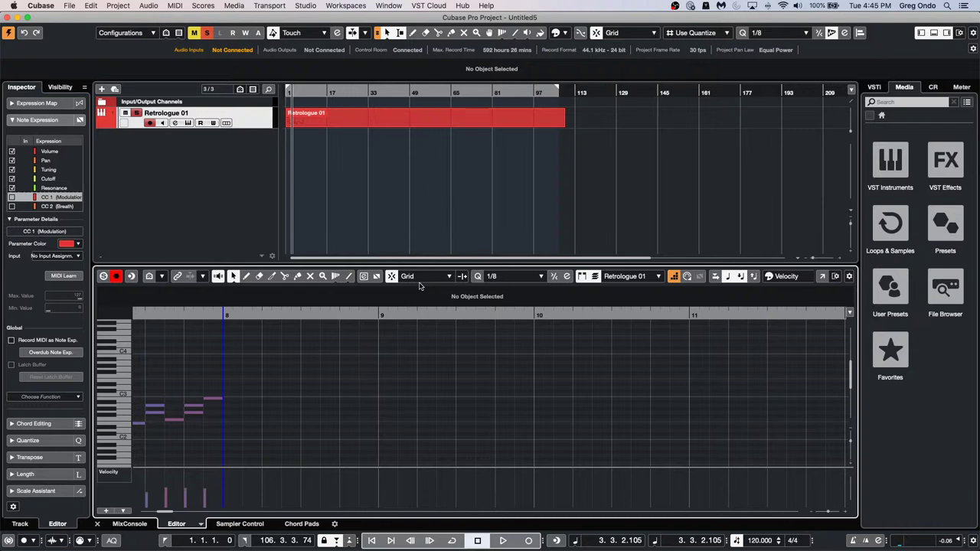
Erase the MIDI part from the Retrologue 01 track and make the track slightly taller
right_click(314, 156)
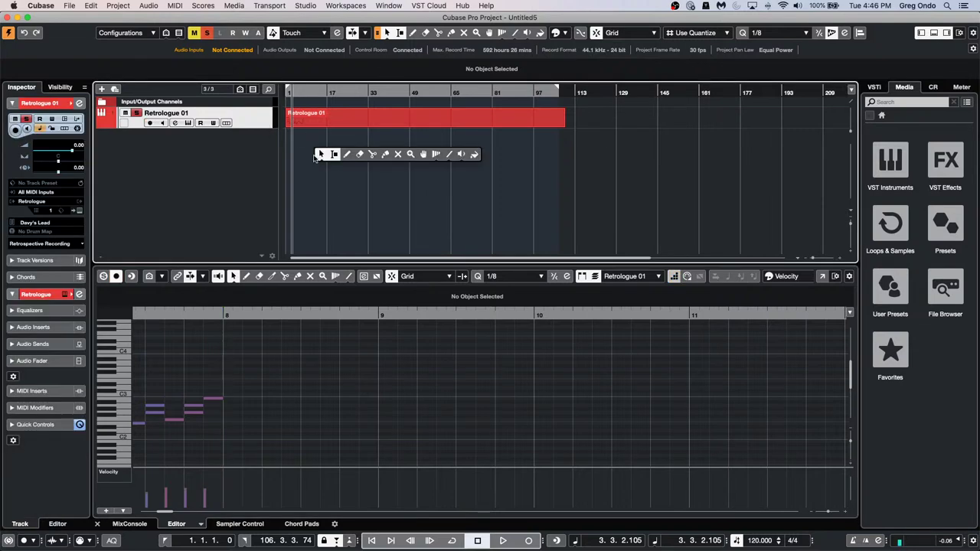
left_click(345, 155)
right_click(342, 156)
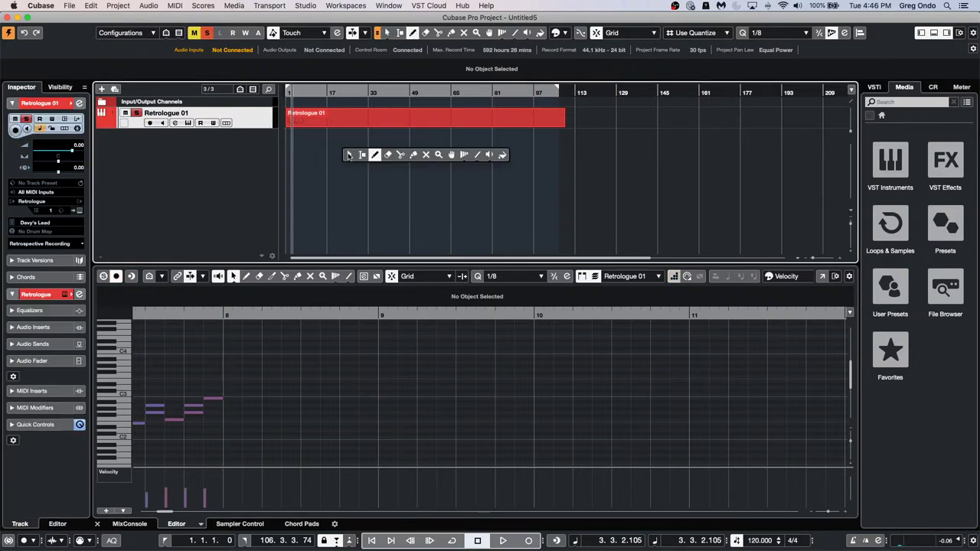
left_click(393, 156)
left_click(391, 115)
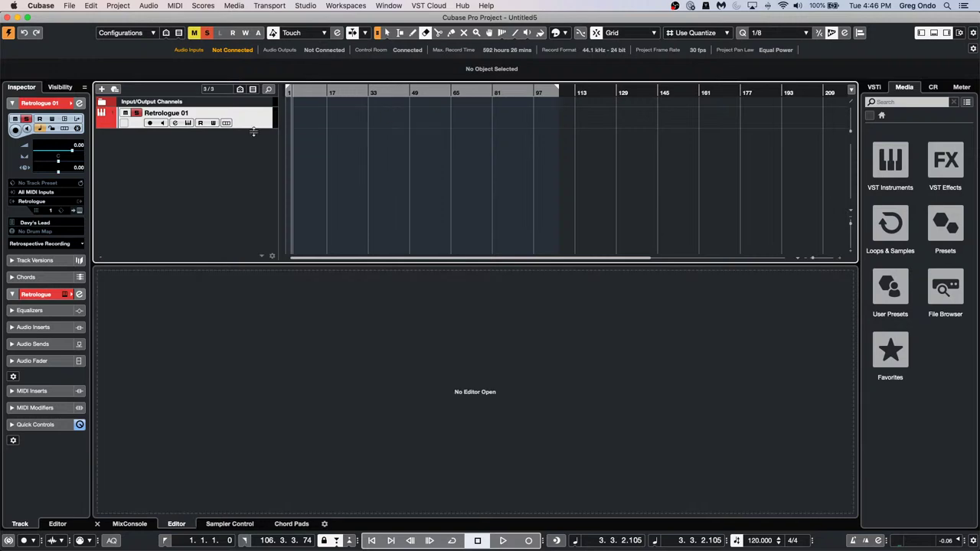
left_click_drag(254, 131, 253, 139)
Browse Loops & Samples to the Soul Assembly set and insert Alternative - Drum Loop 52_140bpm on a new audio track at bar 1
left_click(890, 223)
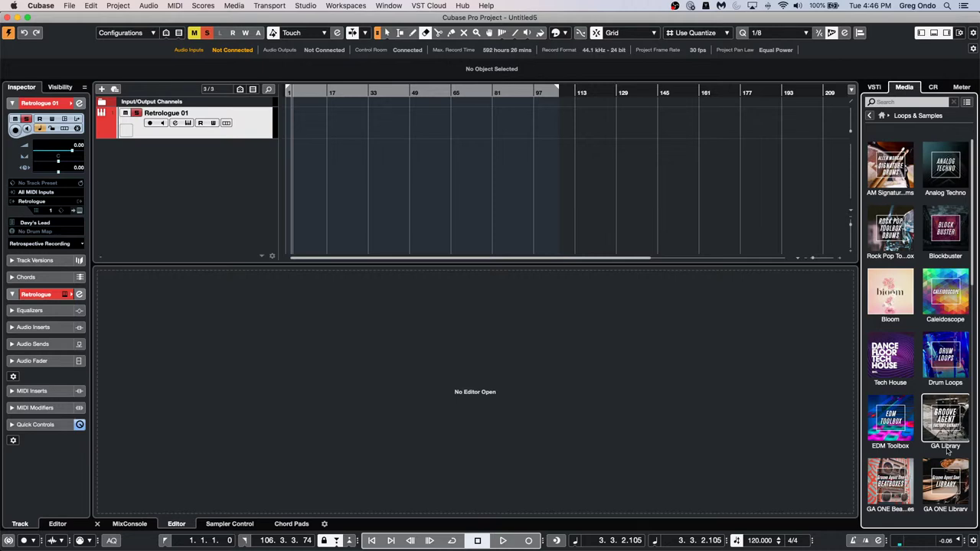
scroll(942, 441, "down", 5)
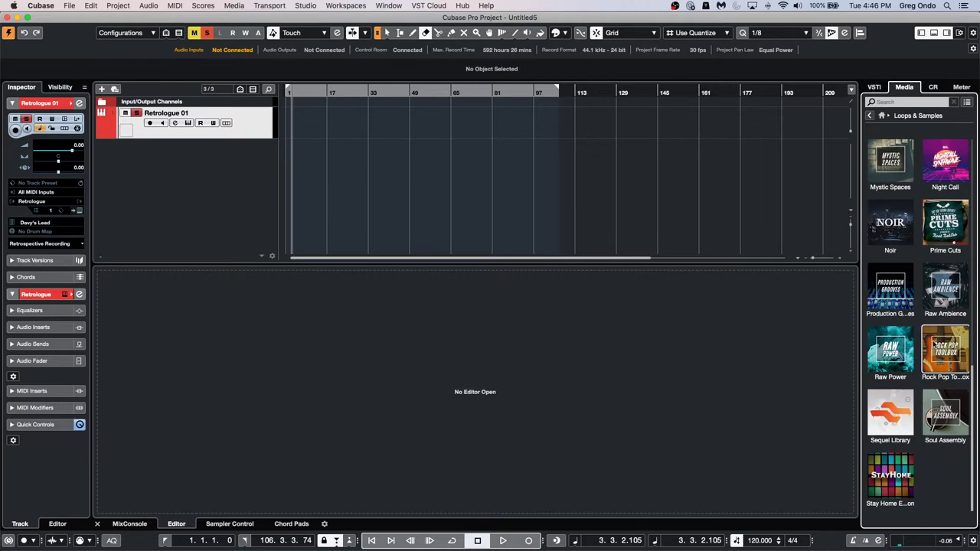
left_click(942, 399)
left_click(909, 408)
left_click_drag(909, 408, 329, 119)
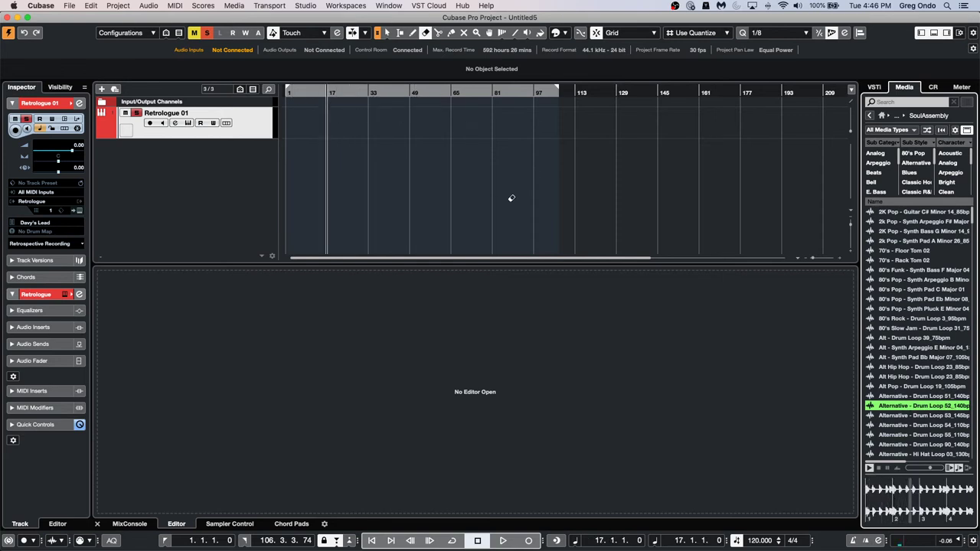
double_click(887, 405)
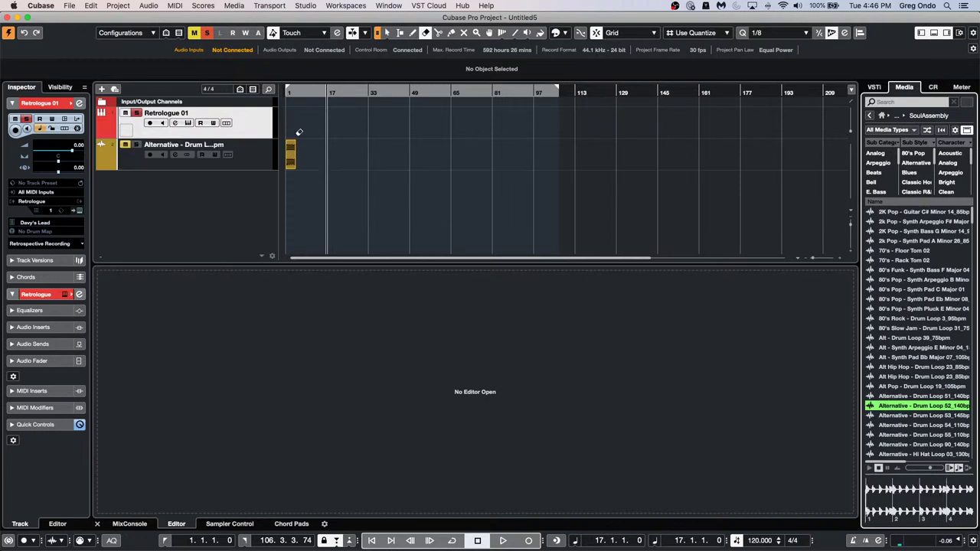
Remove the Retrologue 01 track and move the drum loop event to bar 16
right_click(265, 124)
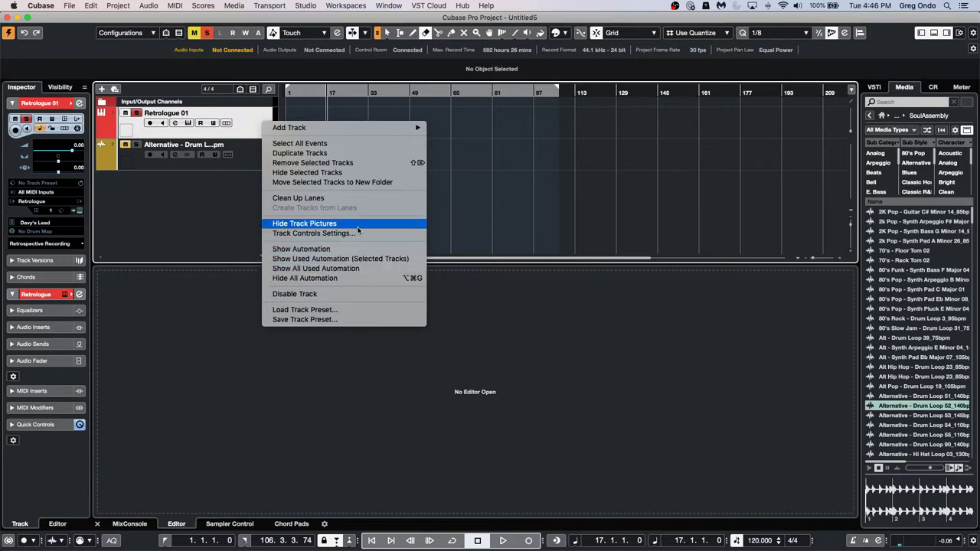
left_click(357, 163)
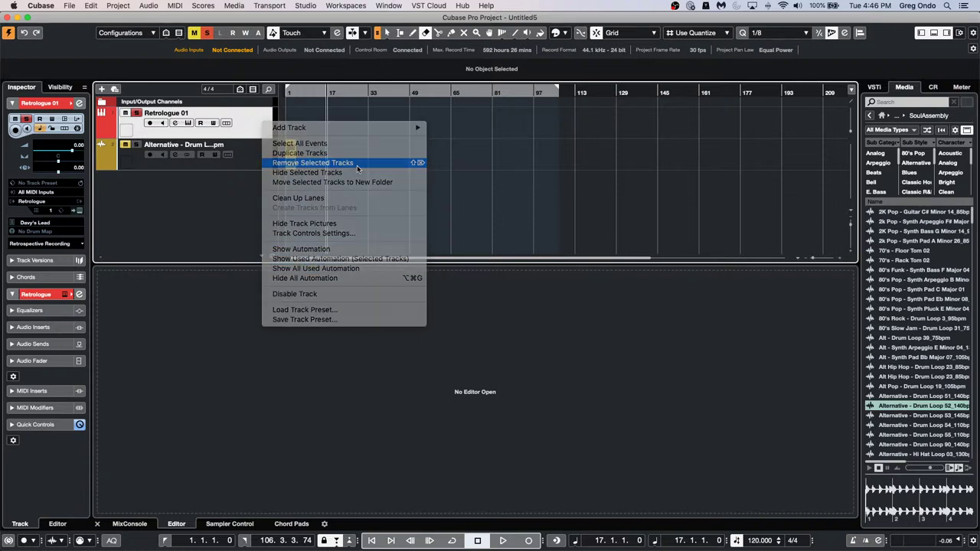
key("1")
left_click(290, 131)
left_click_drag(291, 131, 329, 130)
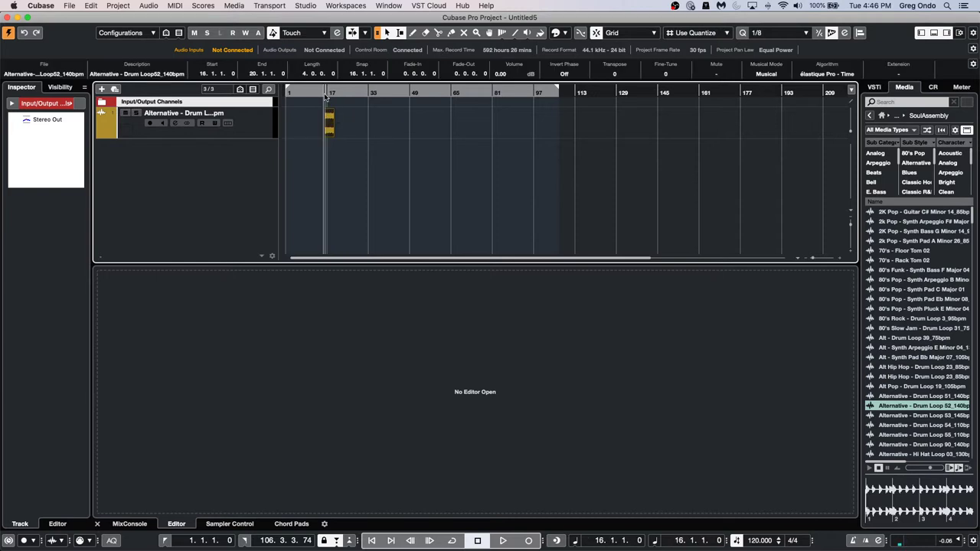
Switch the project ruler's display format to Seconds and select the drum loop event
left_click_drag(325, 94, 325, 114)
left_click(346, 118)
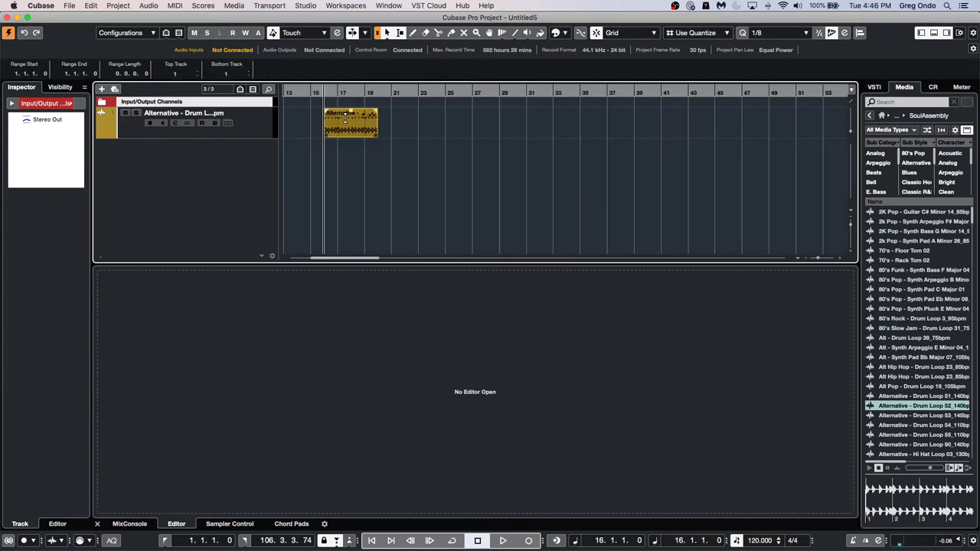
right_click(342, 97)
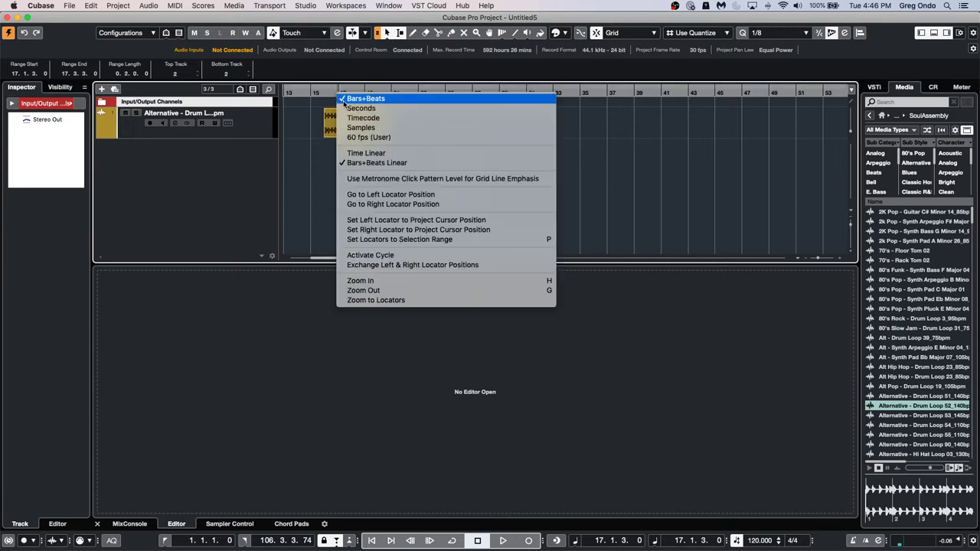
left_click(346, 108)
left_click(342, 130)
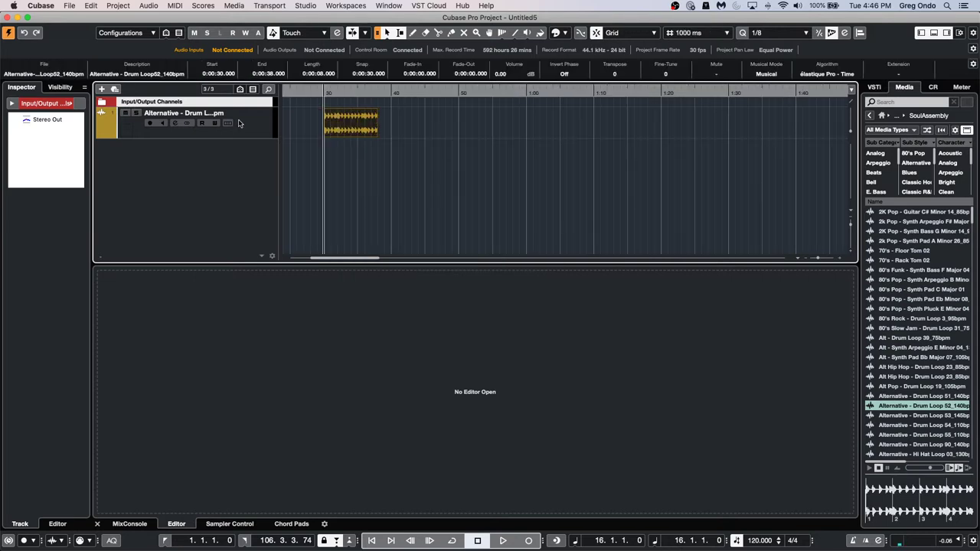
Examine the drum loop event's start time in the event information
left_click(221, 74)
key("Right")
key("Return")
left_click(350, 164)
left_click(345, 130)
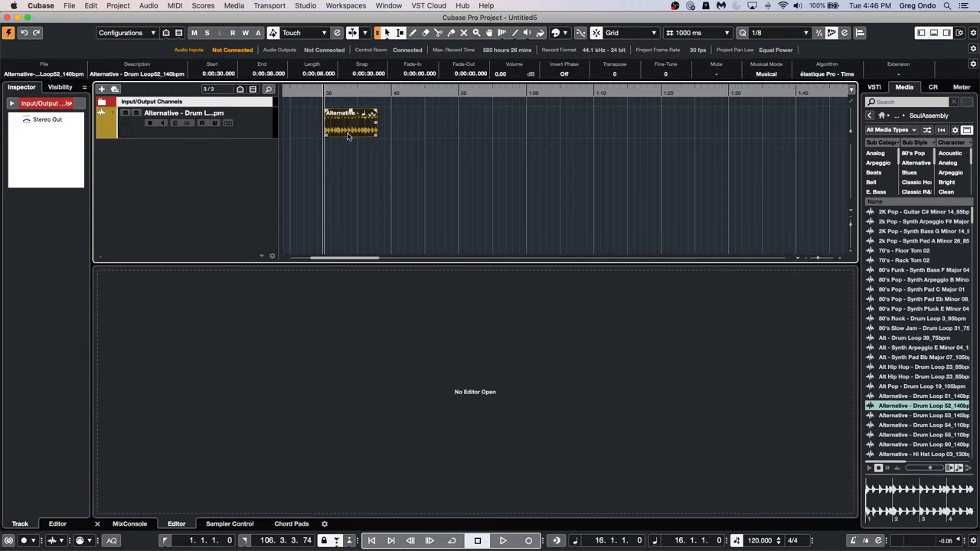
Start an audio mixdown export named AAAA December 1 2020 and set its destination to the Desktop
left_click(69, 5)
mouse_move(131, 155)
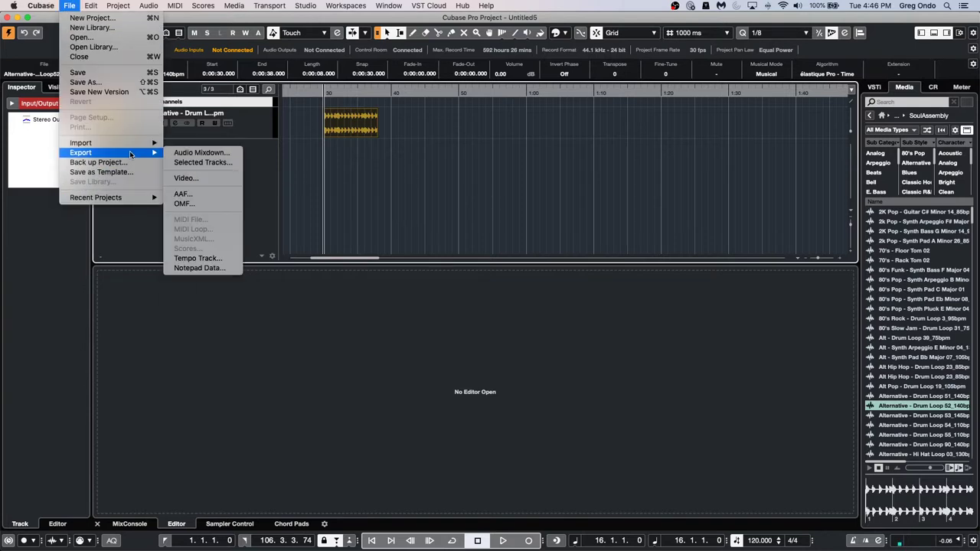
left_click(205, 152)
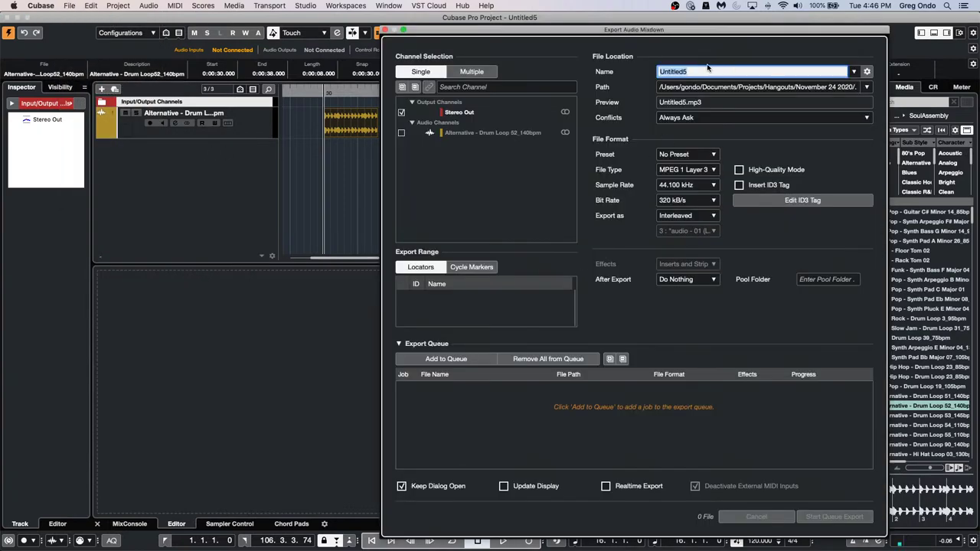
type("AAAA December 1 2020")
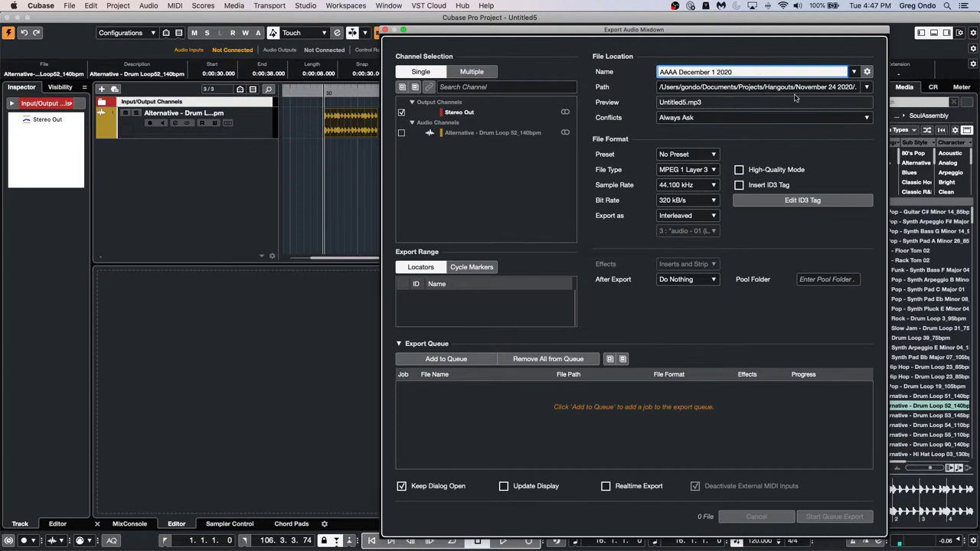
left_click(866, 87)
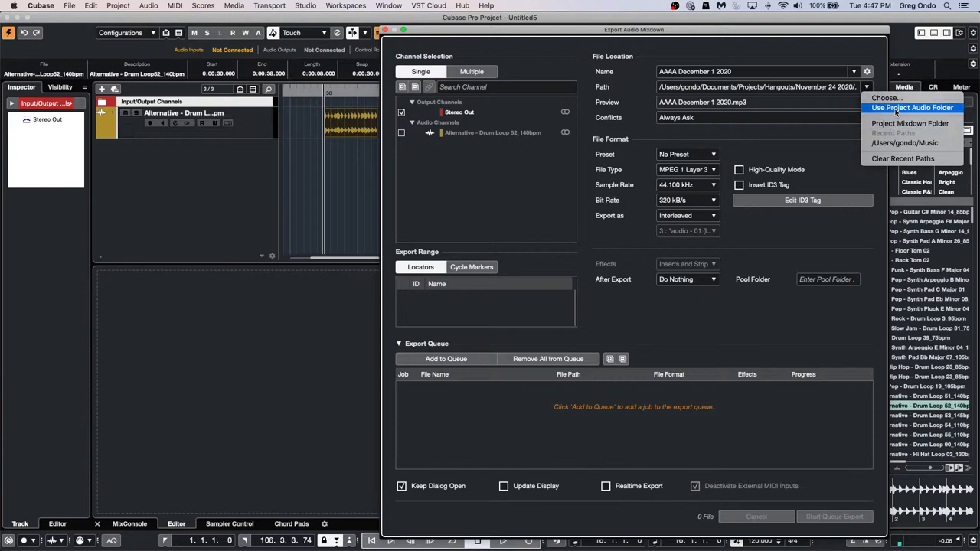
left_click(886, 98)
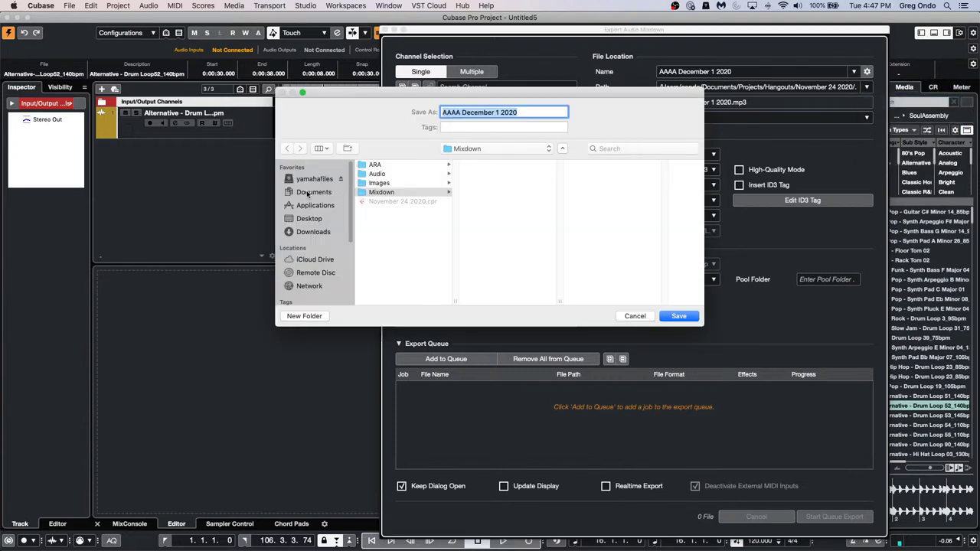
left_click(318, 220)
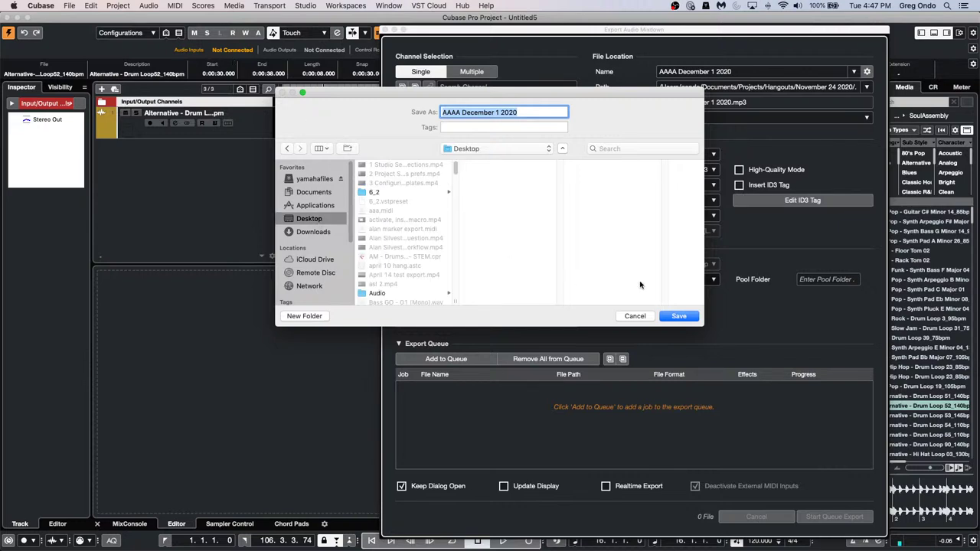
left_click(691, 317)
Set the mixdown to create an audio track after export and choose Wave as its file type
left_click(705, 279)
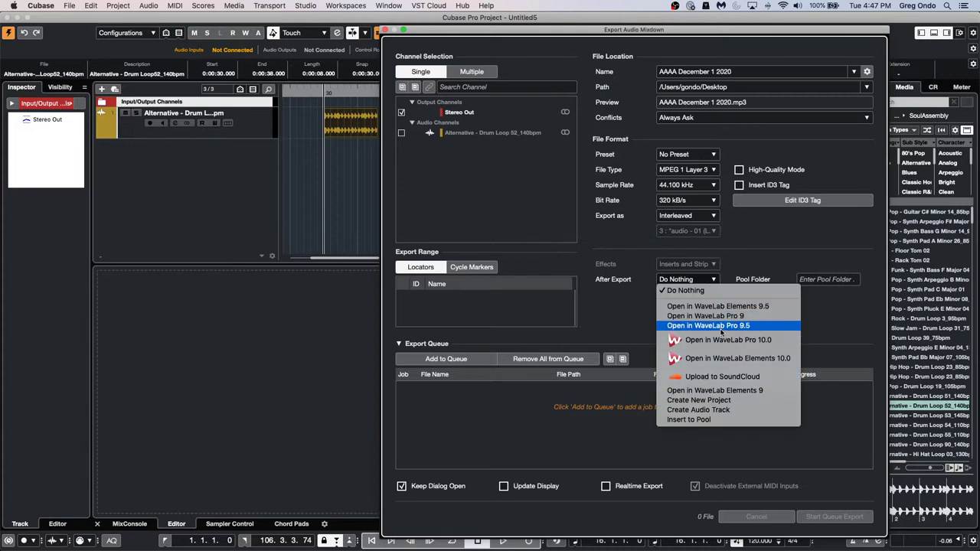
left_click(729, 410)
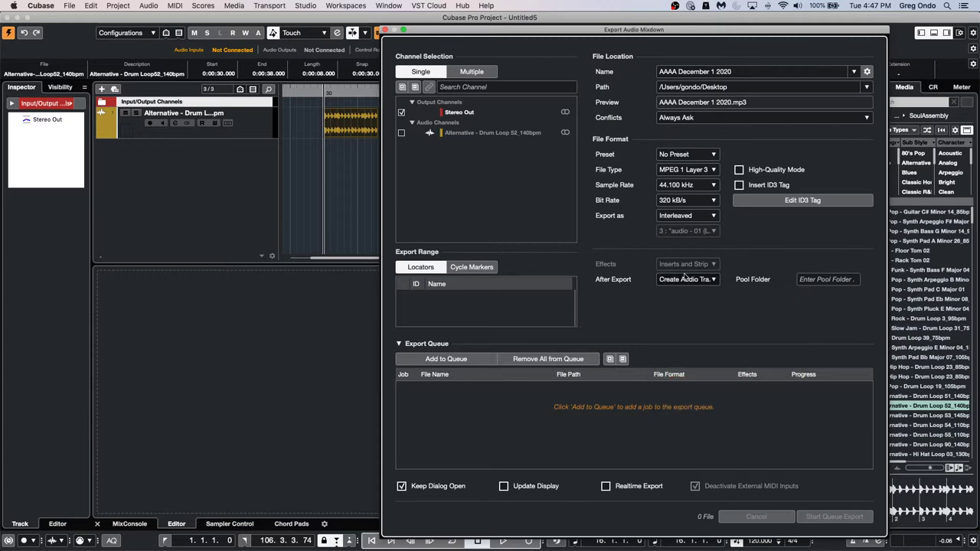
left_click(685, 170)
left_click(689, 160)
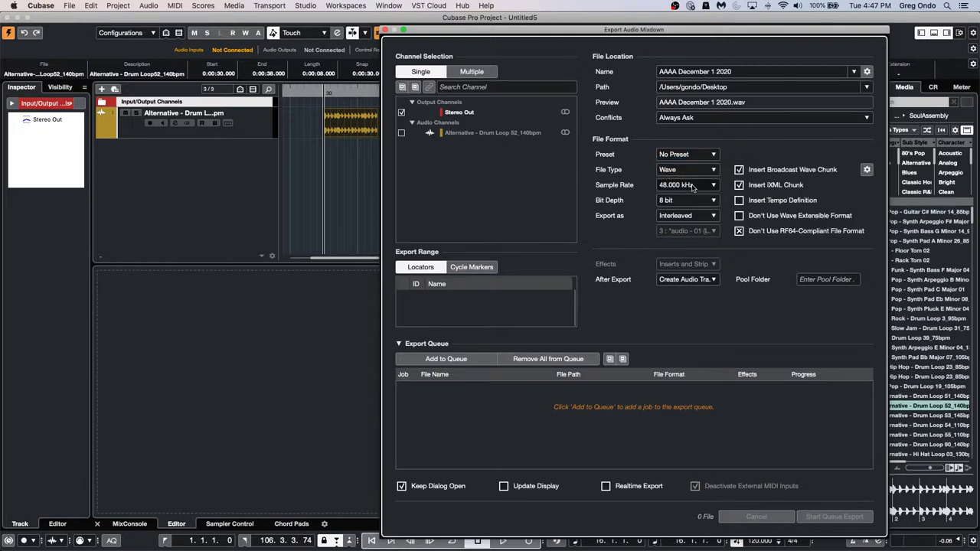
Check the project's record sample rate and bit depth in Project Setup to match the export format
left_click(692, 184)
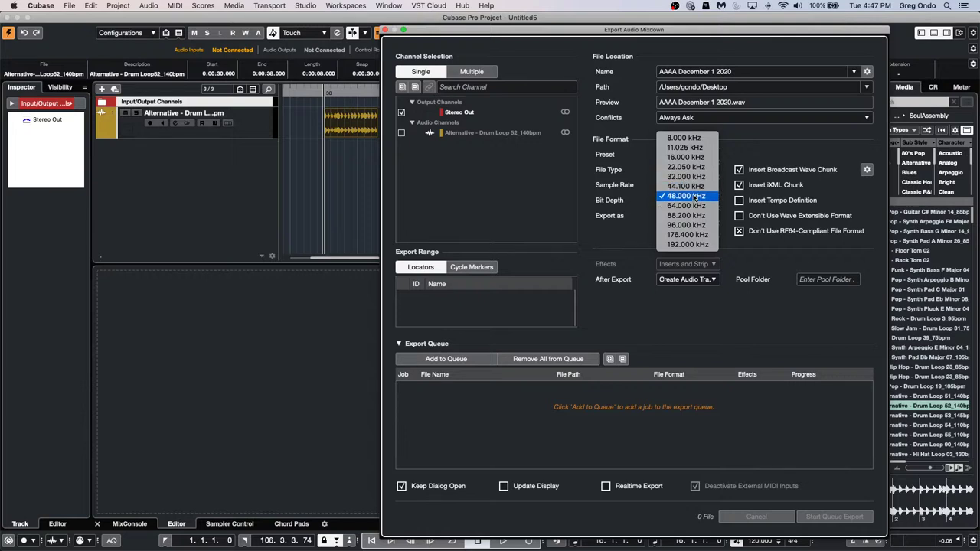
left_click(693, 196)
left_click(365, 182)
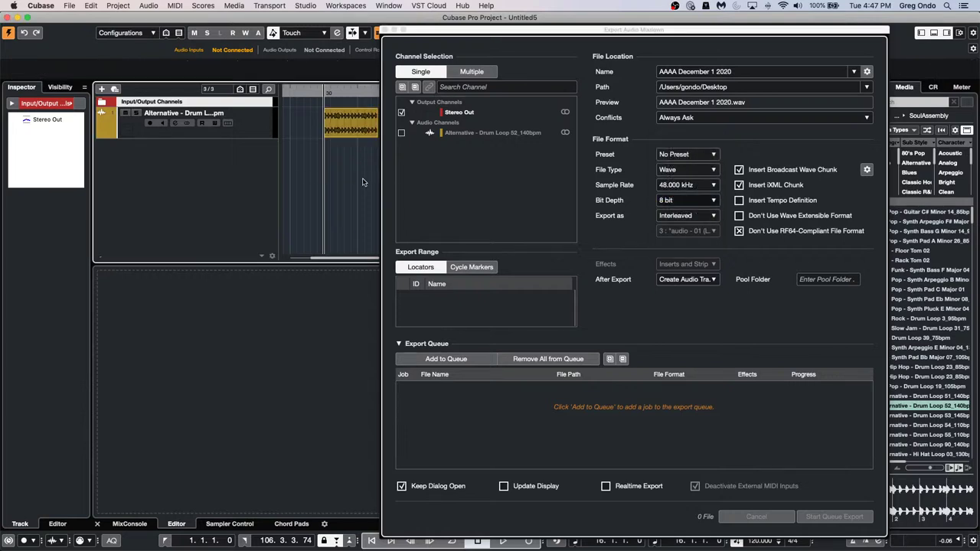
key("shift+s")
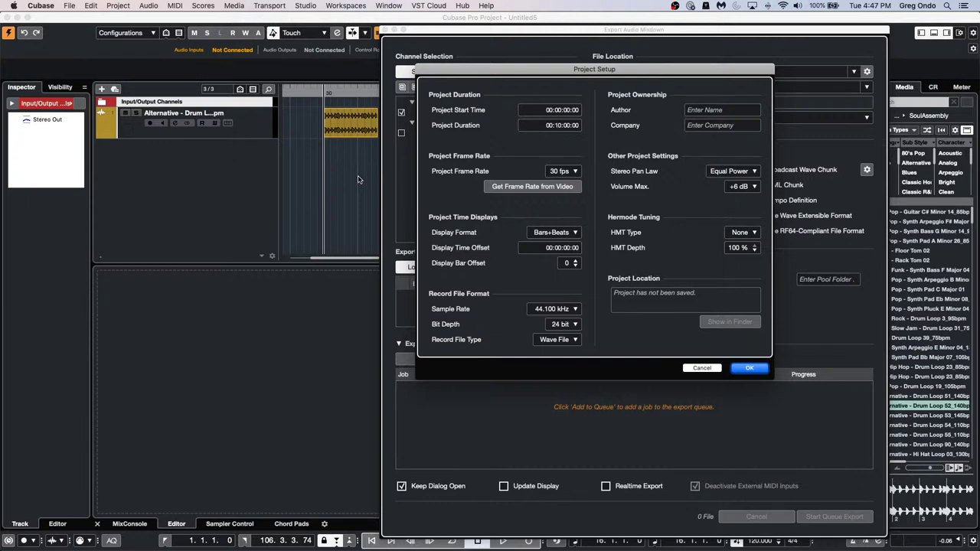
left_click(750, 369)
Set the mixdown's sample rate to 44.100 kHz and its bit depth to 24 bit
left_click(715, 185)
left_click(703, 175)
left_click(699, 186)
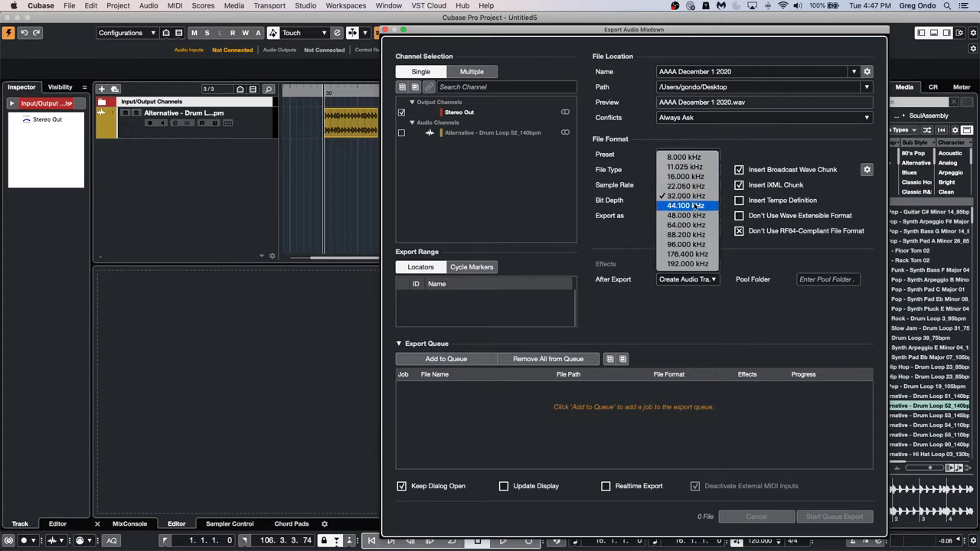
left_click(696, 202)
left_click(695, 203)
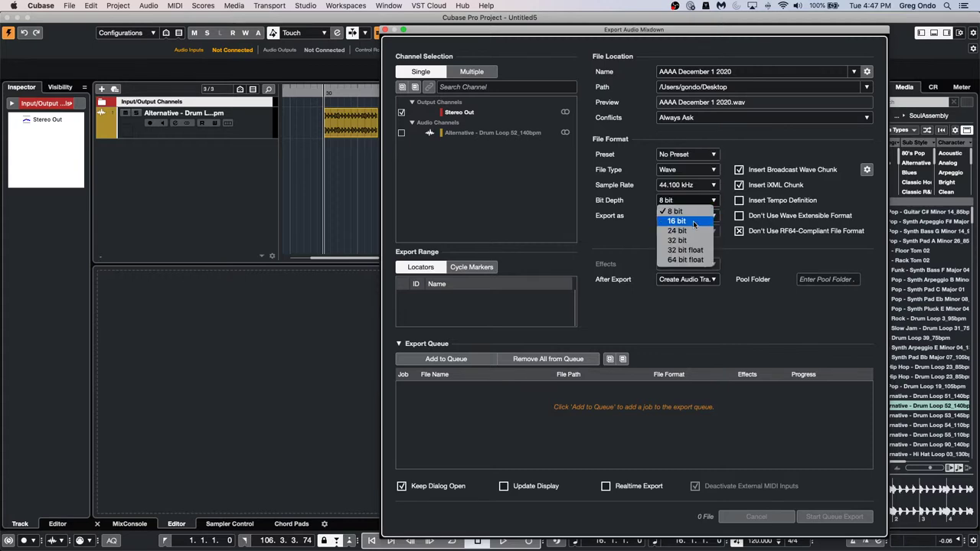
left_click(693, 227)
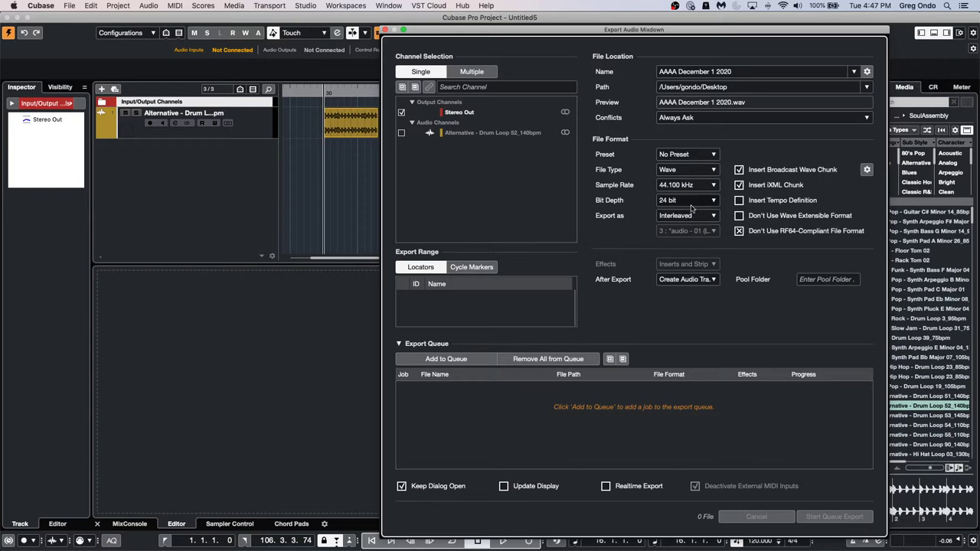
Queue and export the Stereo Out mixdown, importing the resulting file with Copy File to Project Folder enabled
left_click(447, 360)
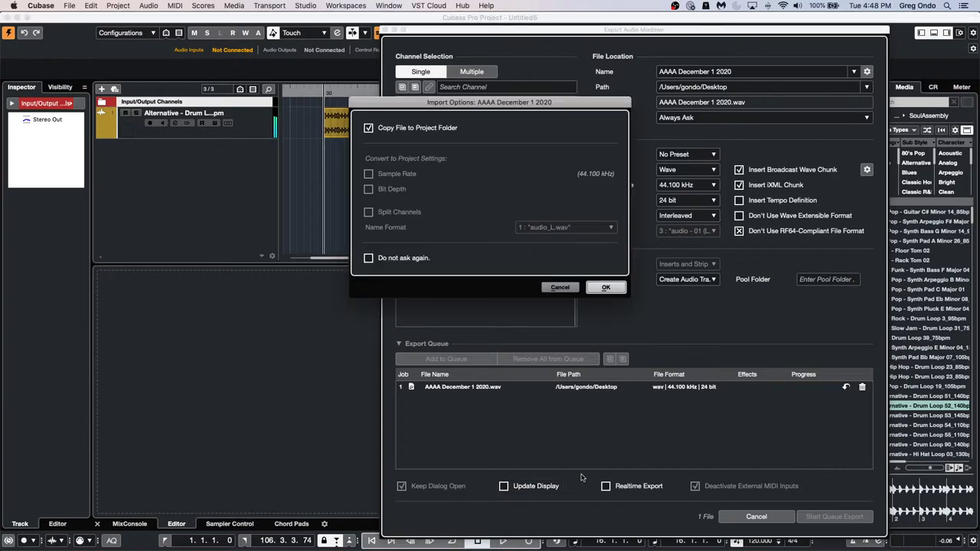
left_click(608, 291)
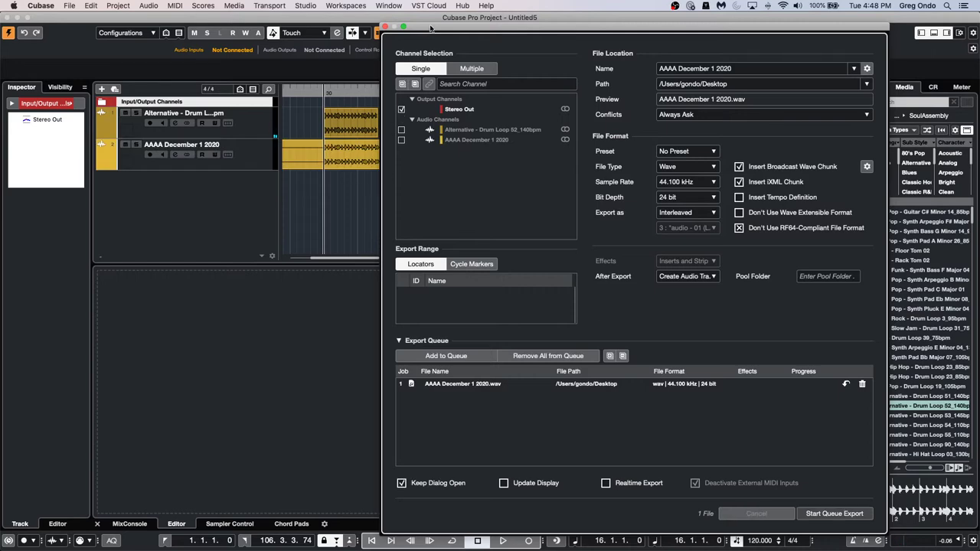
left_click_drag(430, 28, 400, 273)
left_click_drag(414, 89, 418, 44)
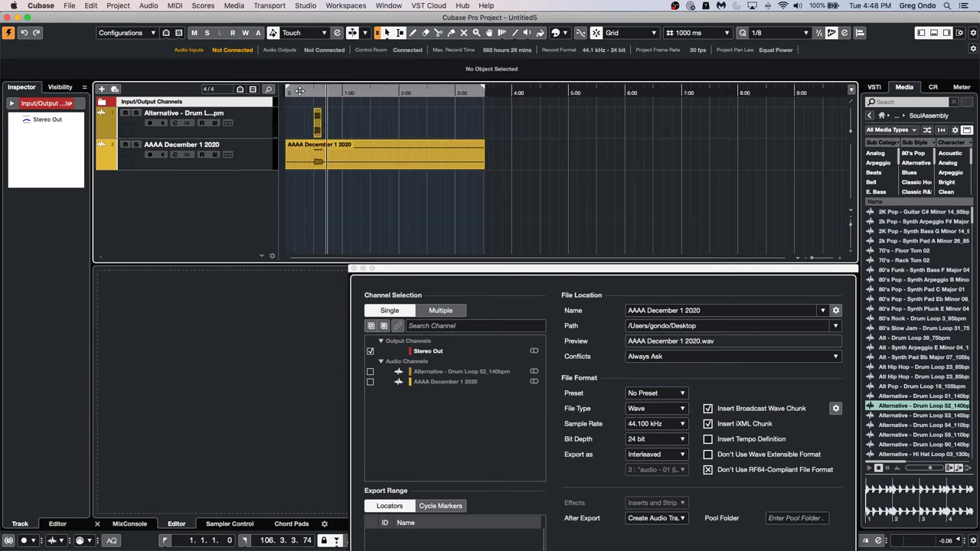
Move the exported AAAA December 1 2020 event to 0:03:01.000 and send it back to its origin time
left_click(395, 161)
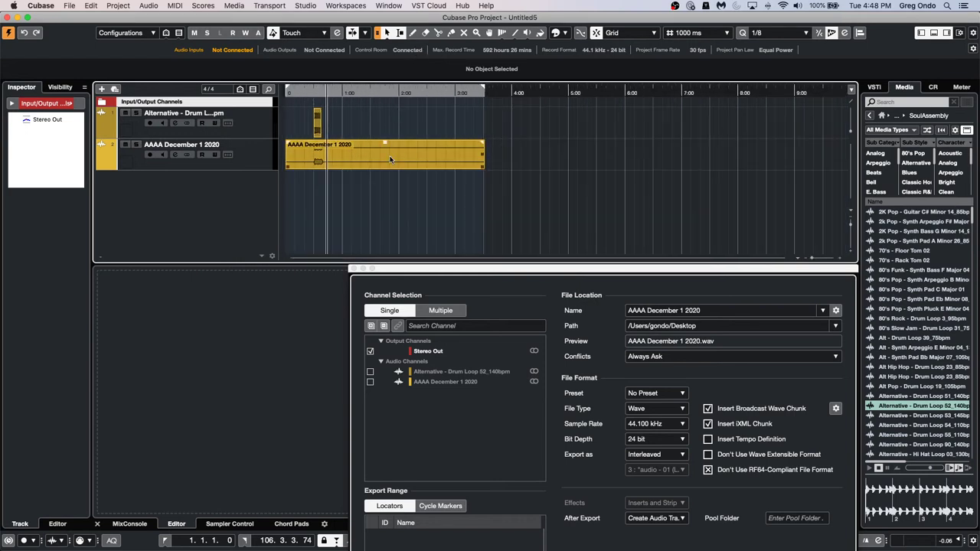
left_click_drag(343, 158, 511, 161)
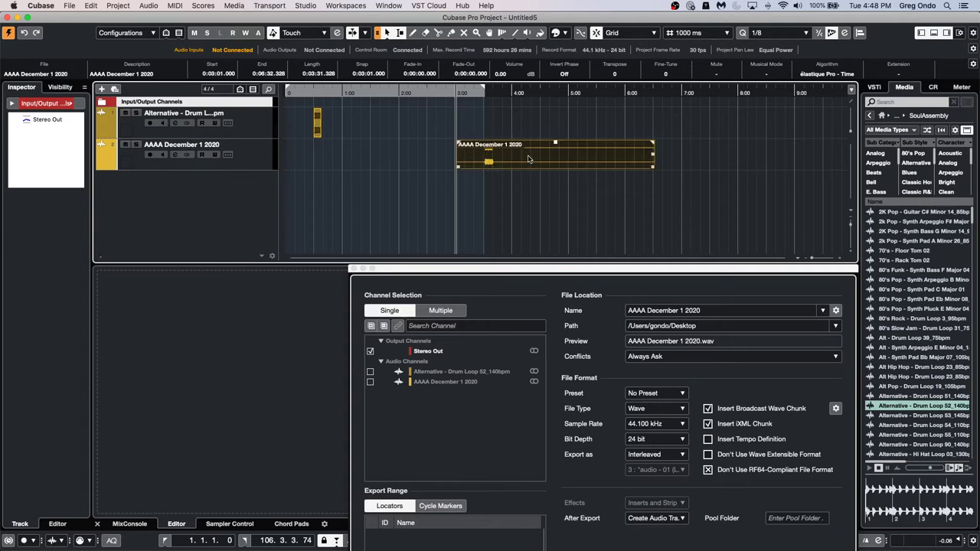
left_click(527, 160)
right_click(527, 160)
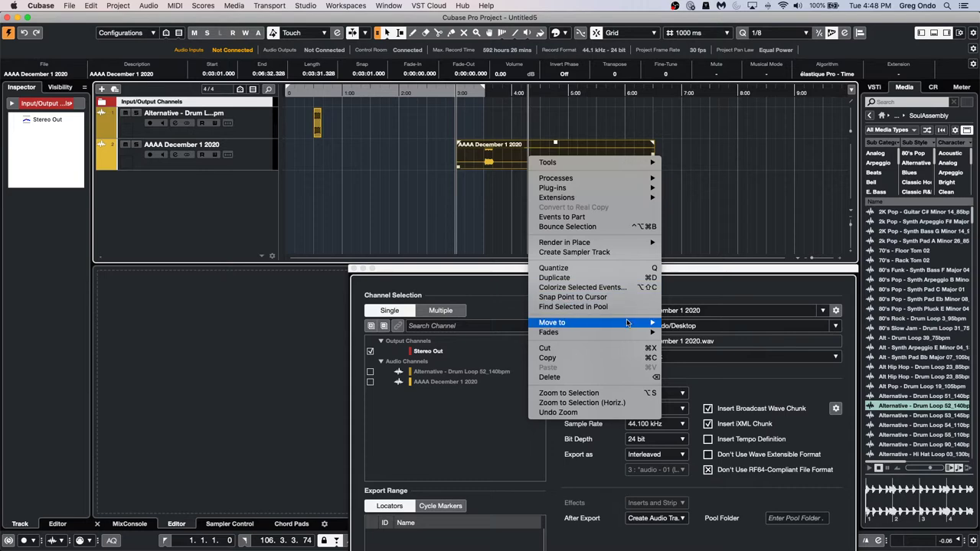
mouse_move(630, 322)
left_click(686, 322)
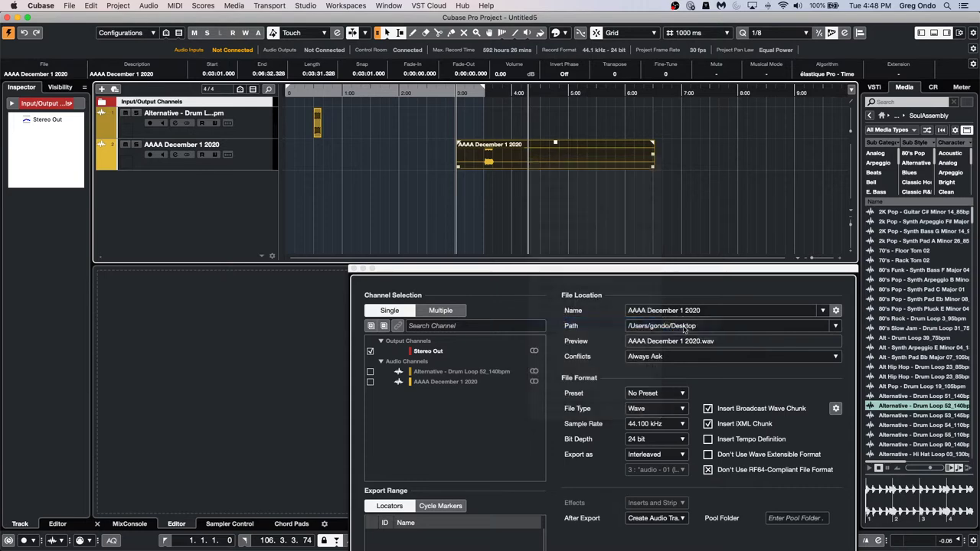
left_click_drag(315, 93, 322, 130)
left_click(70, 6)
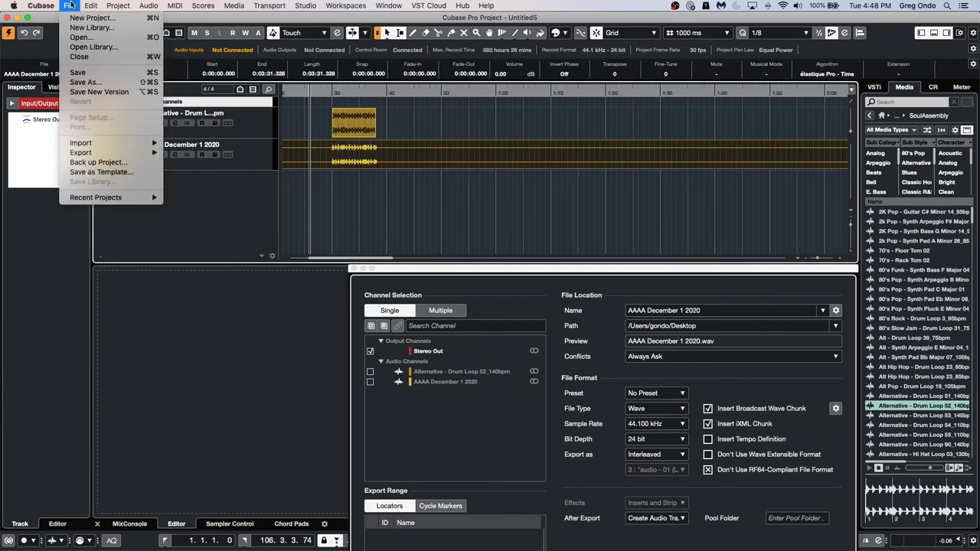
mouse_move(119, 145)
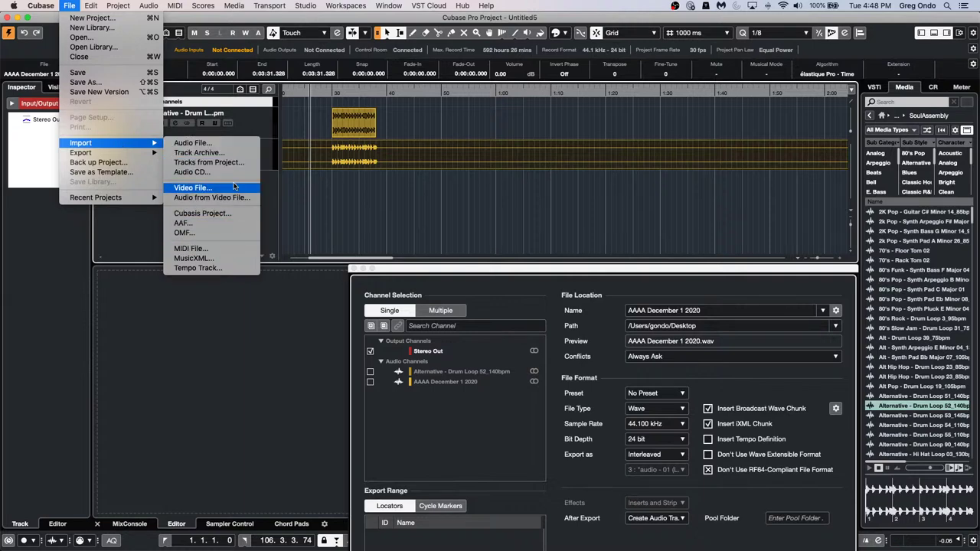
left_click(229, 144)
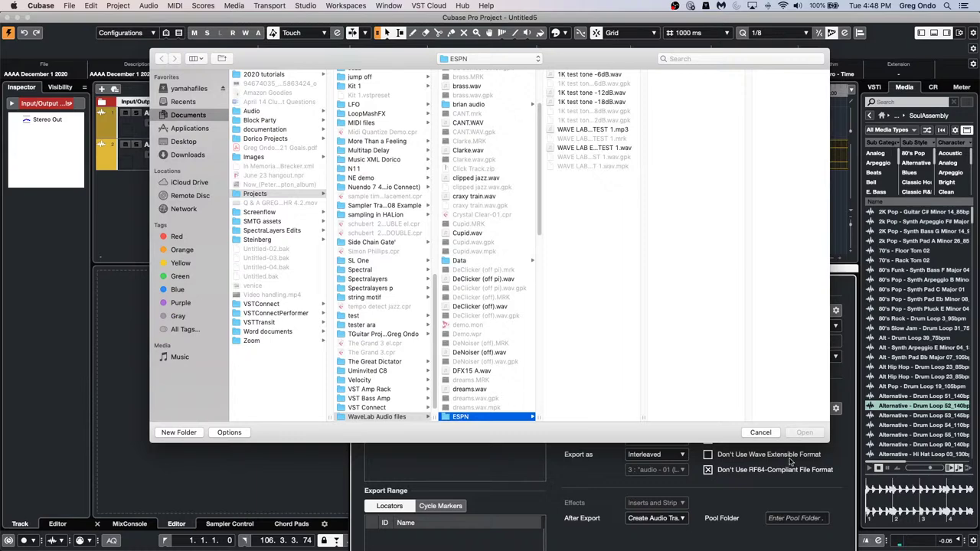
left_click(760, 432)
Erase the AAAA December 1 2020 event from its track
right_click(503, 177)
left_click(457, 177)
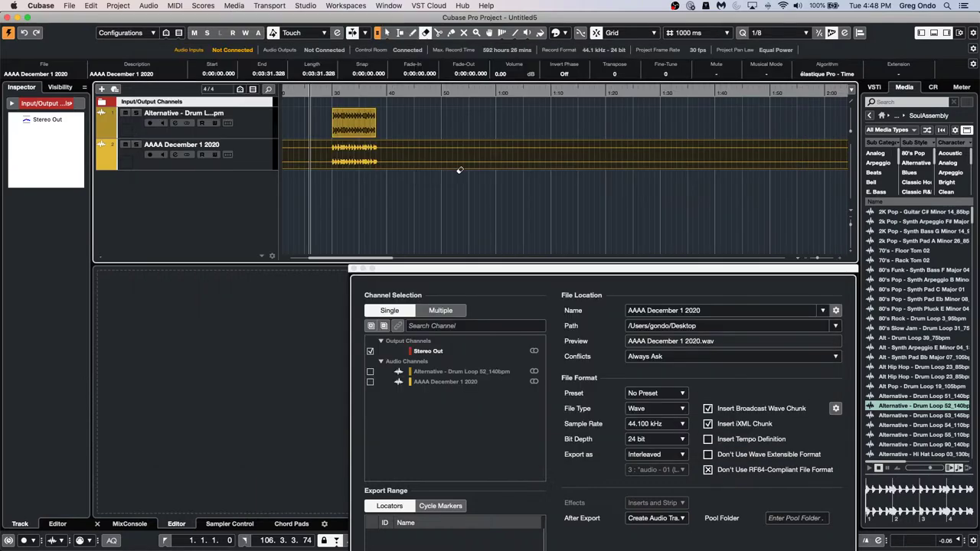
left_click(459, 162)
Import AAAA December 1 2020.wav from the Desktop as a new version, with Copy File to Project Folder enabled
left_click(69, 5)
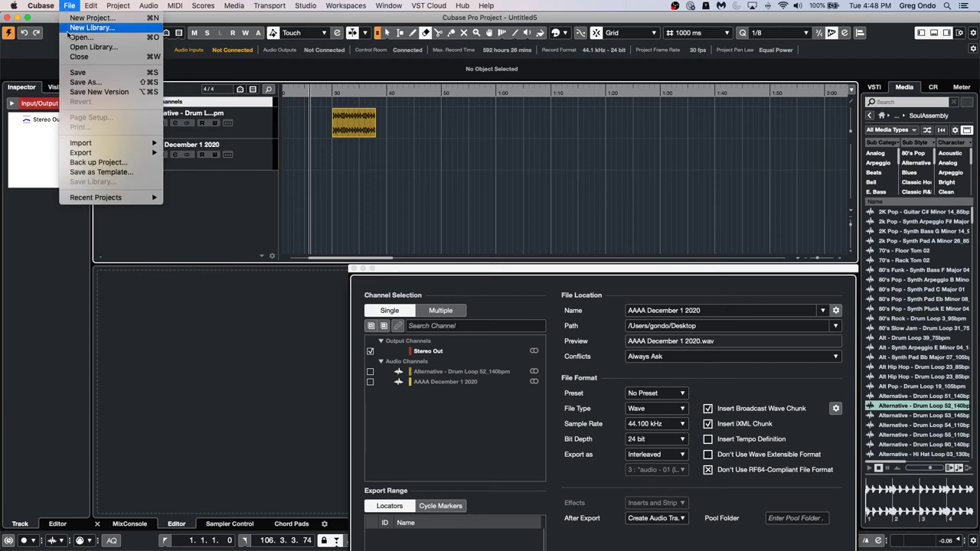
mouse_move(115, 143)
left_click(193, 144)
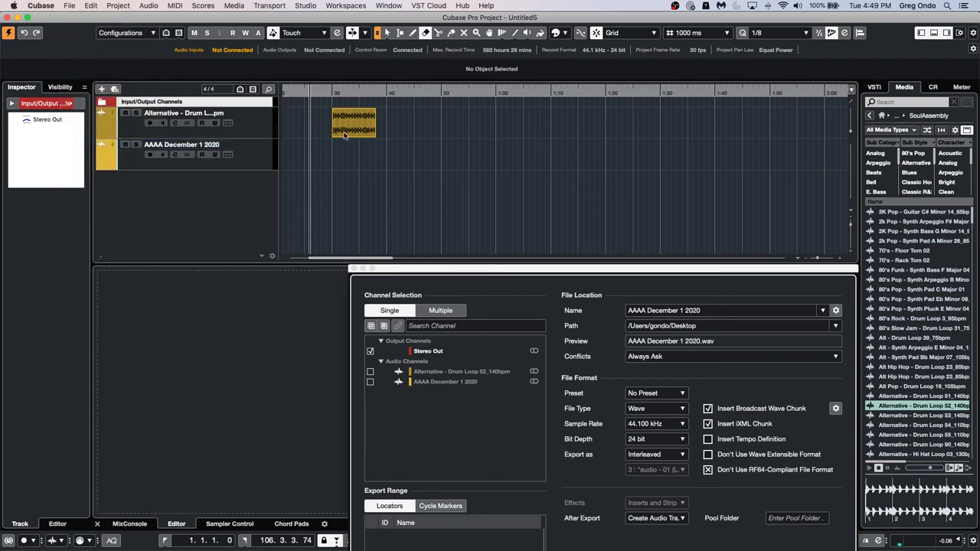
left_click(184, 141)
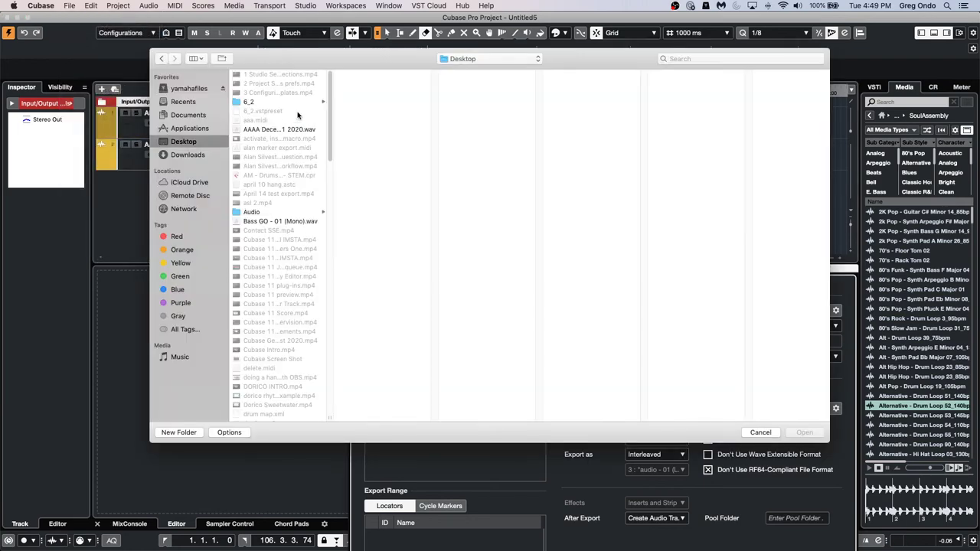
double_click(272, 130)
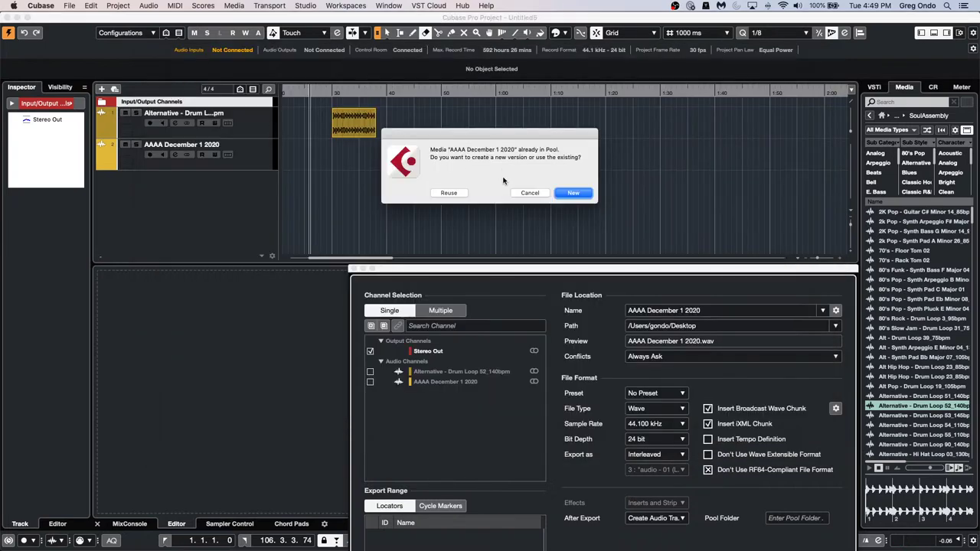
left_click(571, 193)
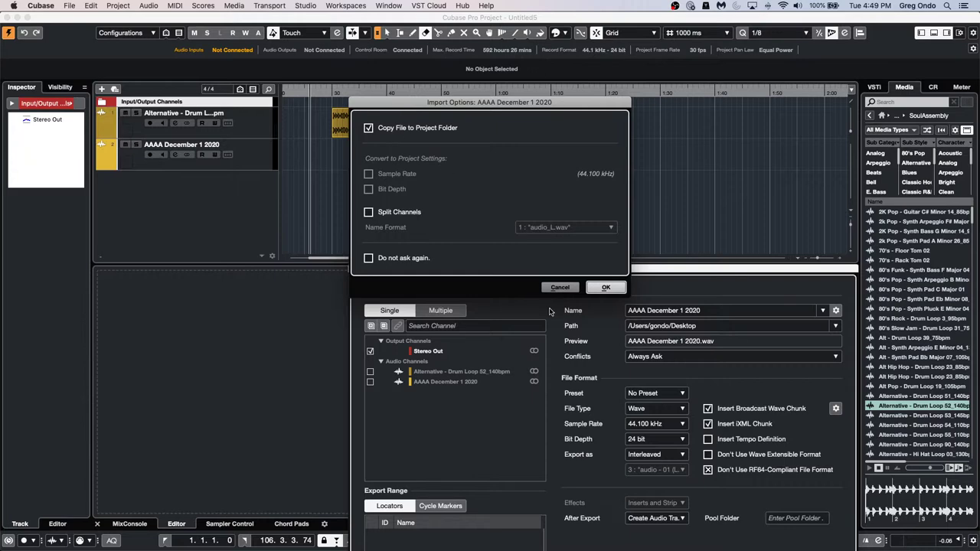
left_click(606, 288)
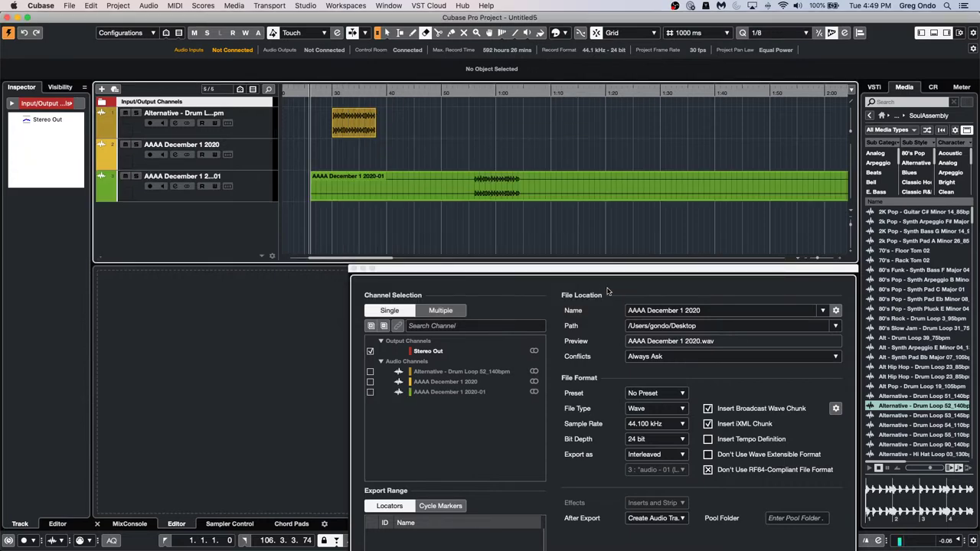
Move the newly imported AAAA December 1 2020-01 event to its origin time
key("1")
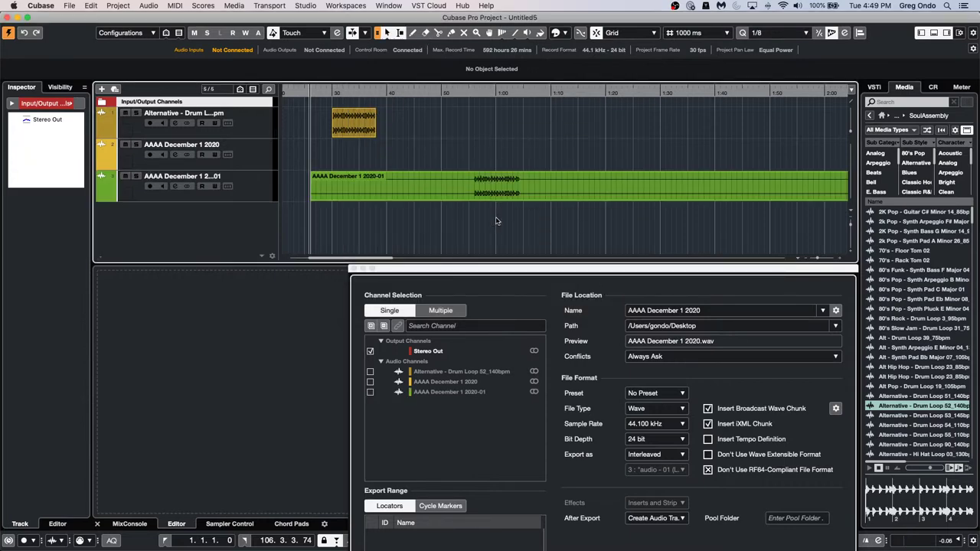
left_click(490, 194)
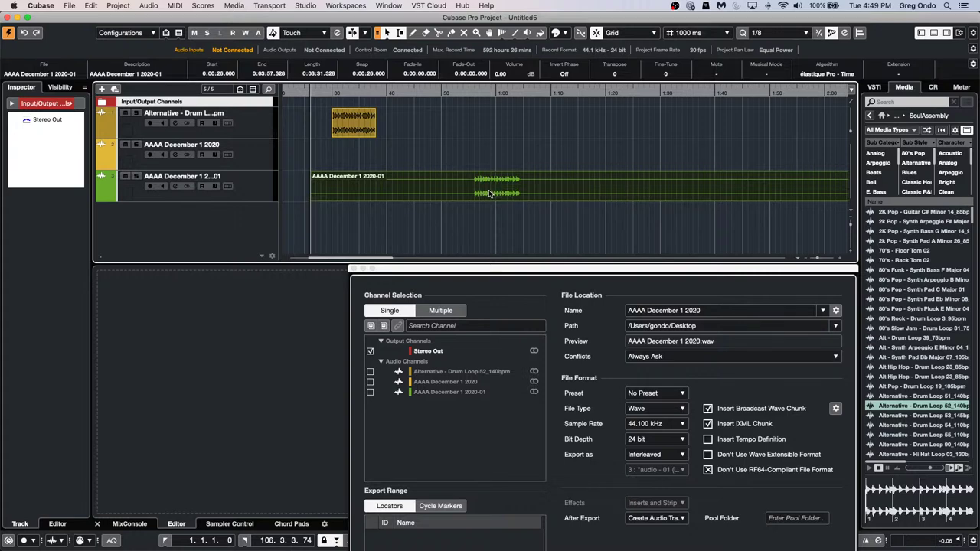
right_click(490, 194)
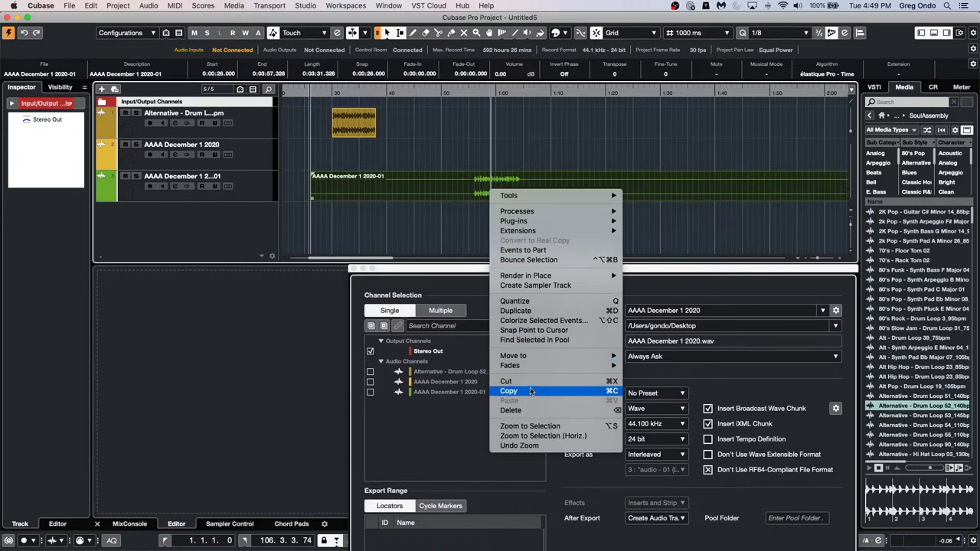
mouse_move(546, 356)
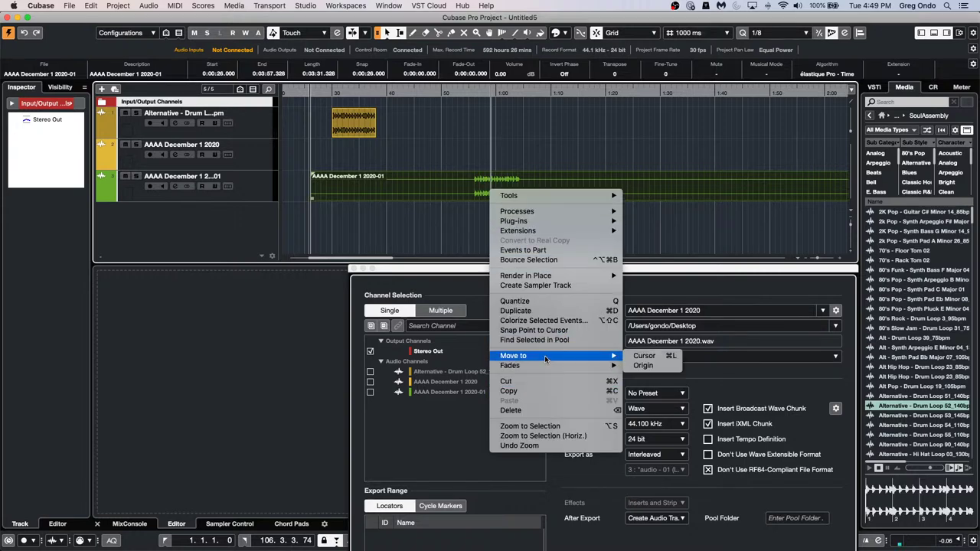
left_click(644, 366)
Examine how the imported event's waveform lines up with the original drum loop at 30 seconds
left_click_drag(333, 95, 333, 141)
key("g")
key("g")
key("g")
key("g")
key("g")
key("g")
key("g")
key("g")
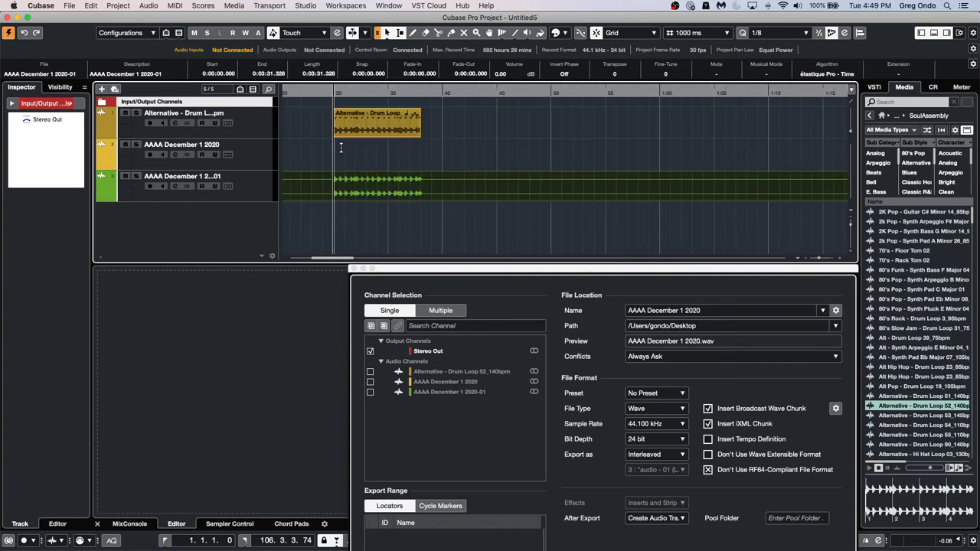
left_click_drag(330, 91, 216, 87)
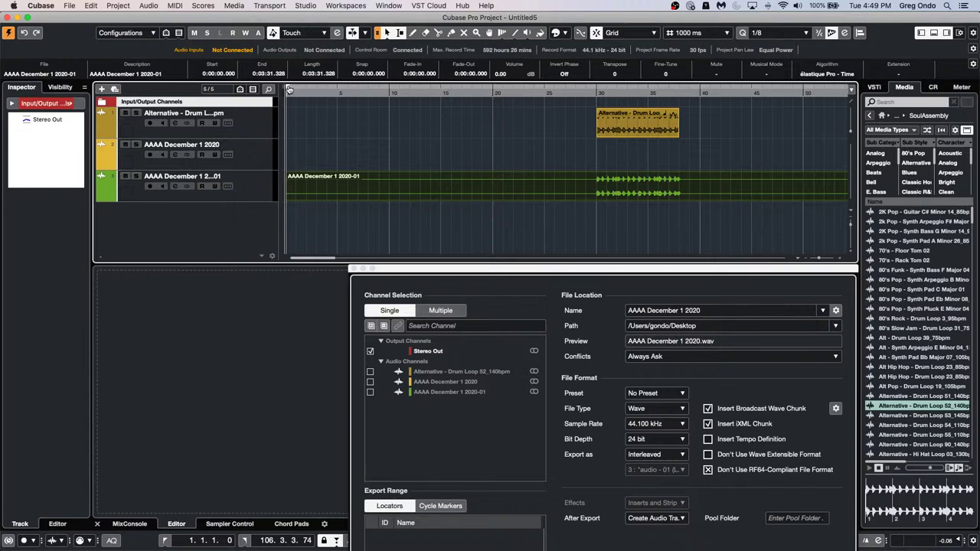
Move the left locator and project cursor to about 19 seconds, and close the Export Audio Mixdown window
left_click_drag(287, 87, 494, 117)
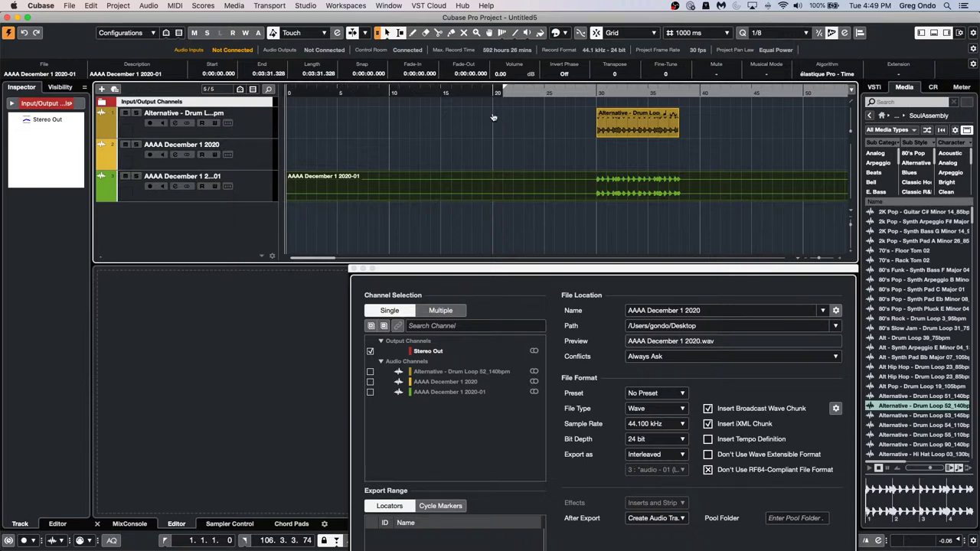
left_click_drag(330, 89, 482, 105)
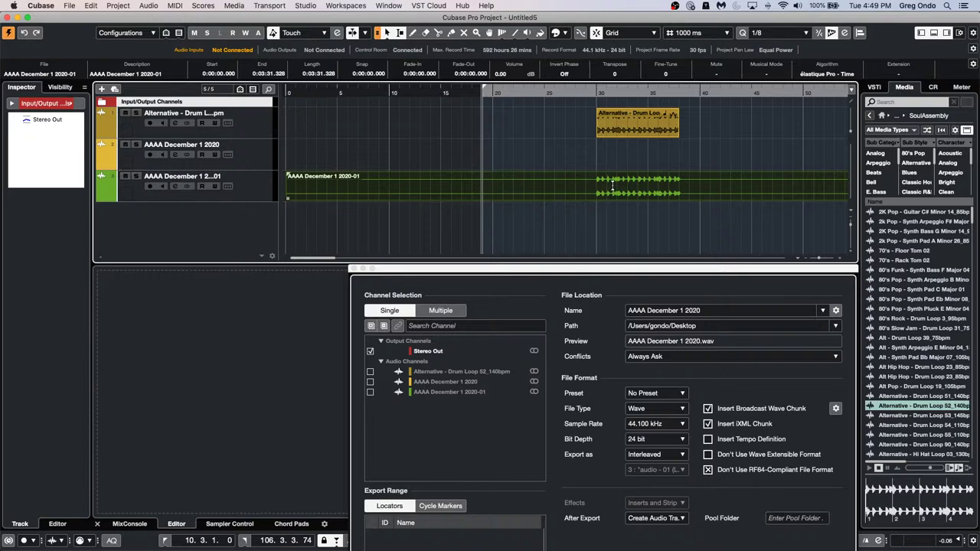
double_click(494, 269)
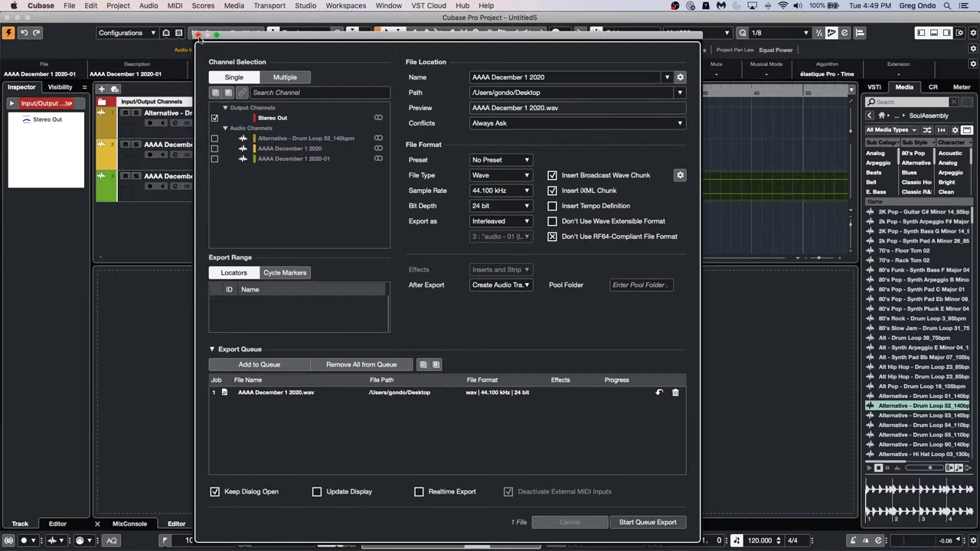
left_click(197, 35)
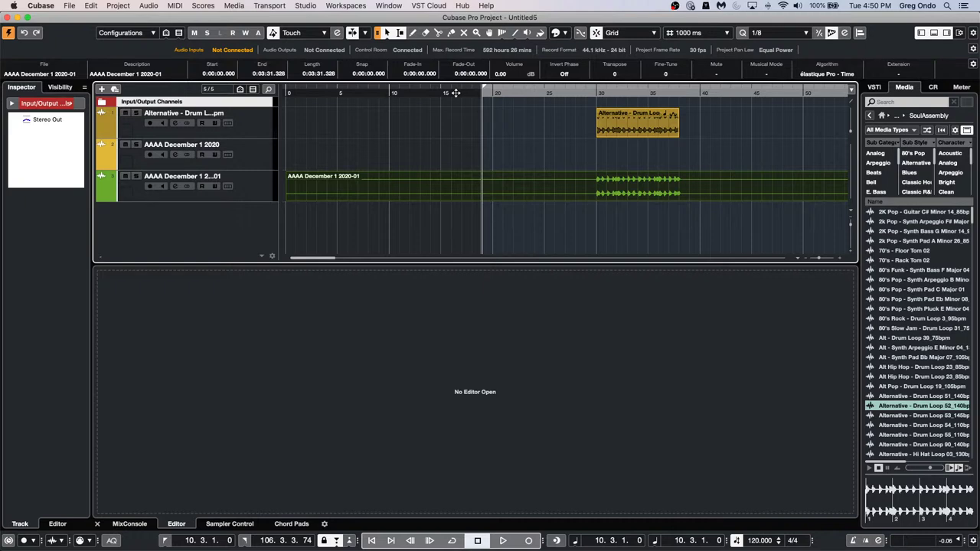
Open the recent project For Grace instrument 8.cpr and activate it
left_click(69, 5)
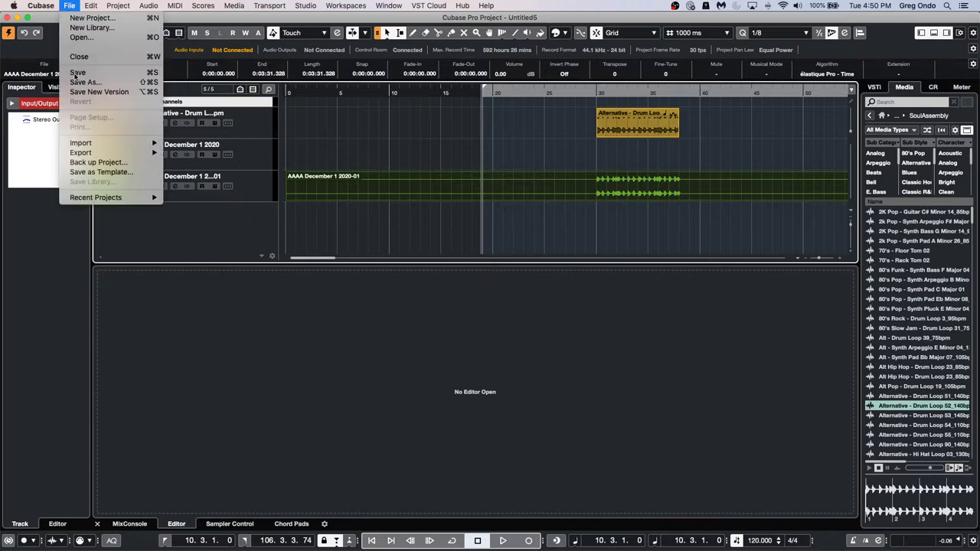
mouse_move(115, 198)
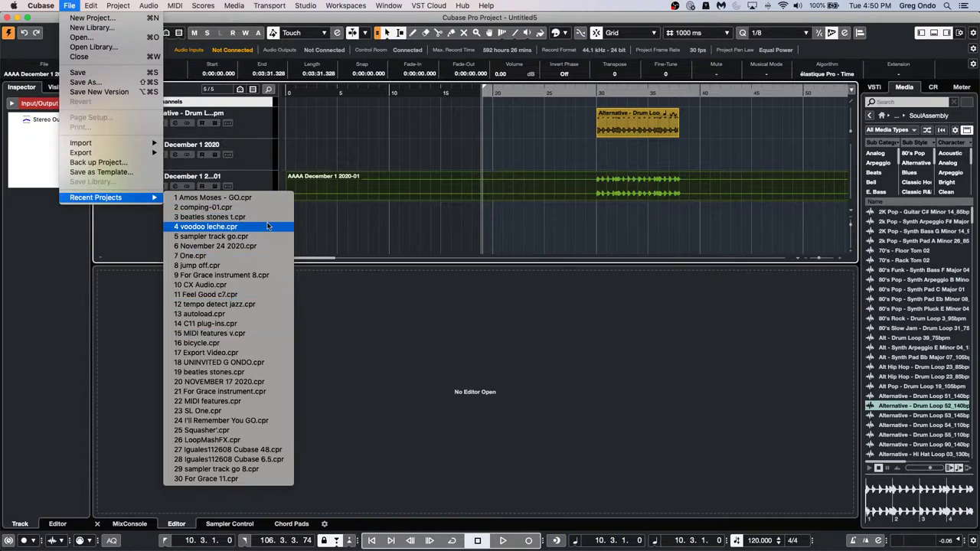
left_click(271, 276)
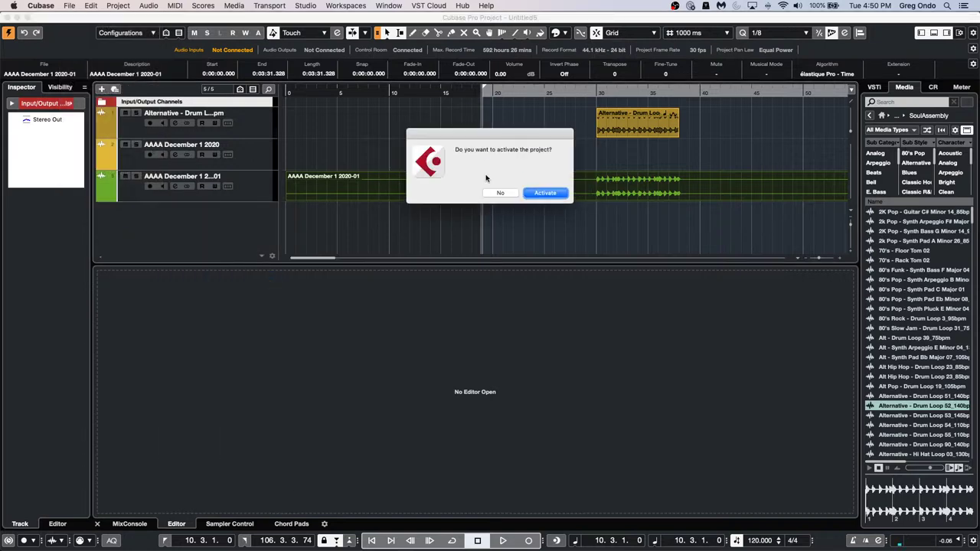
left_click(544, 192)
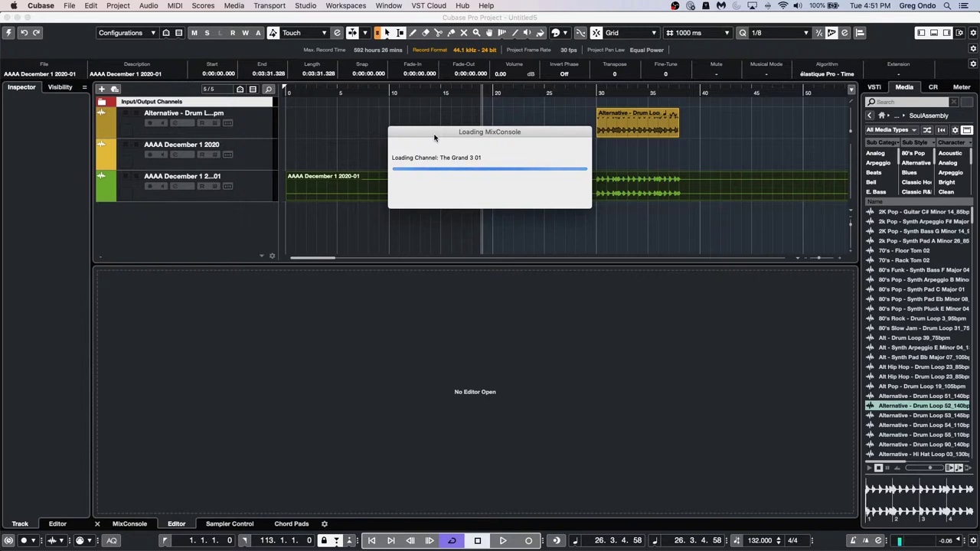
key("Return")
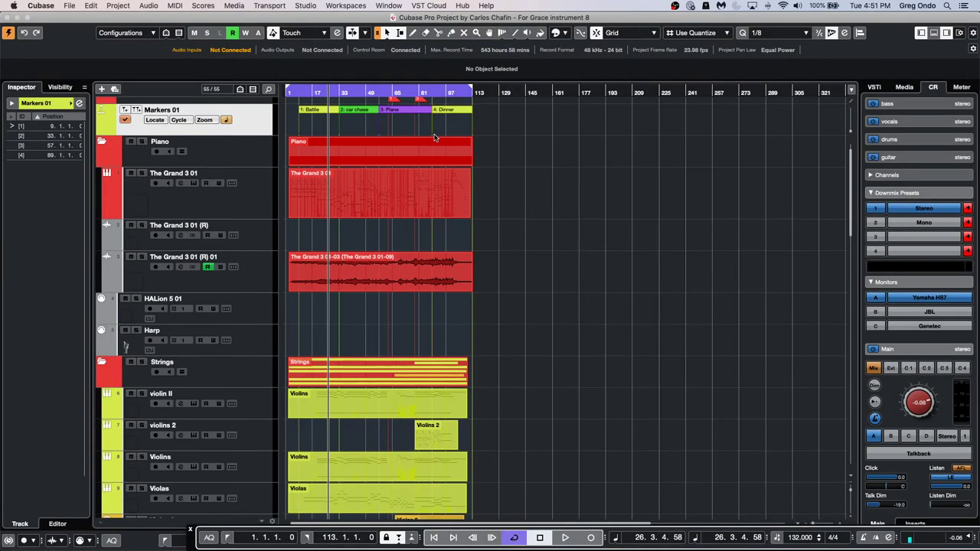
Play back a short passage of the For Grace project while looking over its tracks, and stop playback
key("space")
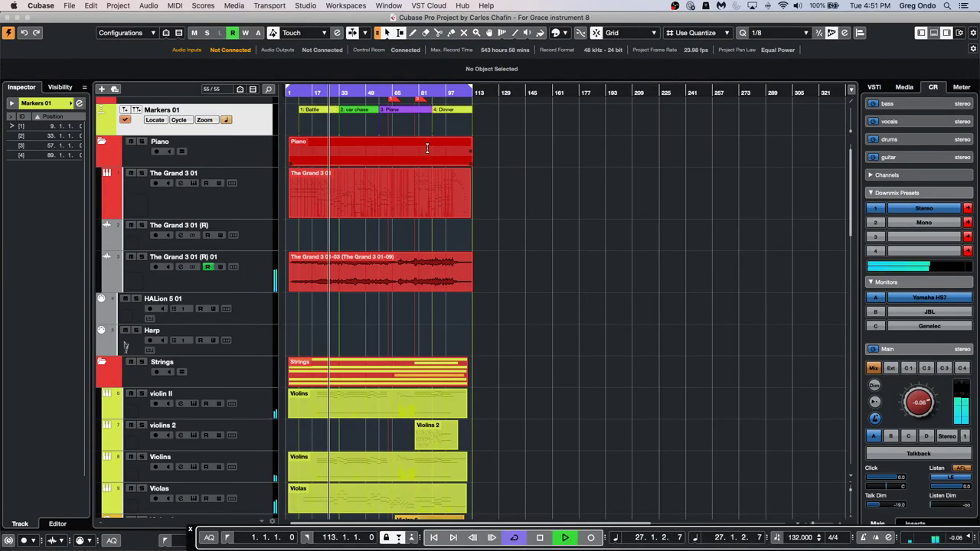
scroll(513, 245, "down", 10)
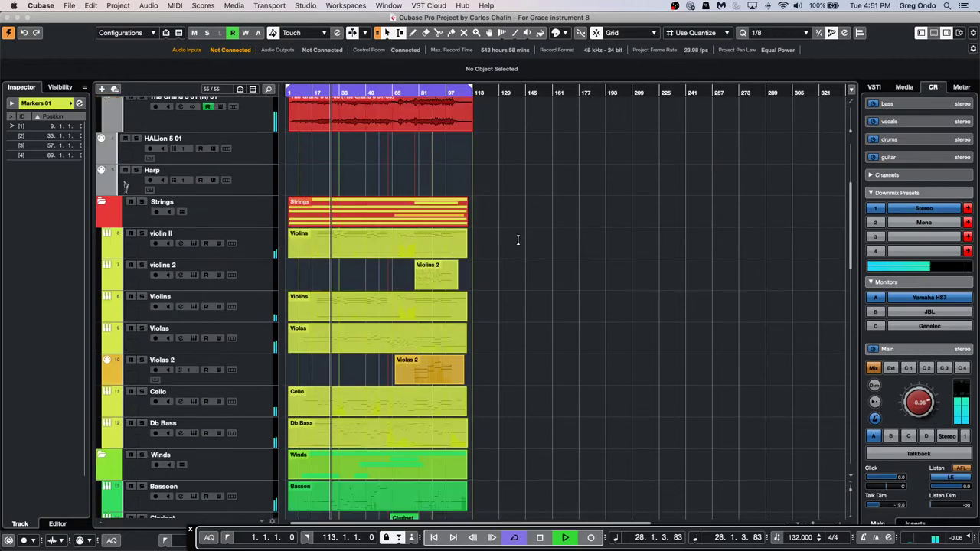
scroll(519, 242, "up", 10)
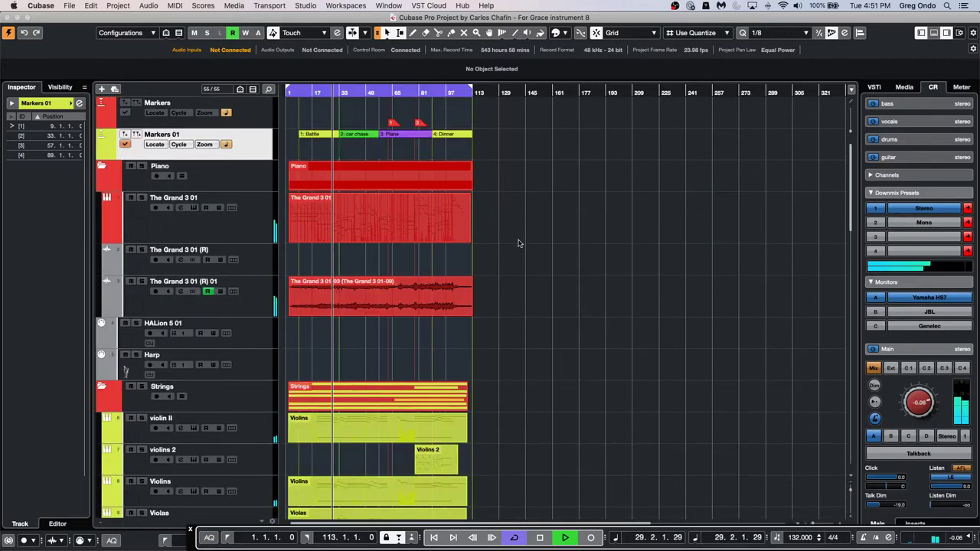
key("space")
Set the left locator to 17.1.3.0 and the right locator to 19.1.1.0
left_click(311, 94)
left_click_drag(311, 115, 312, 148)
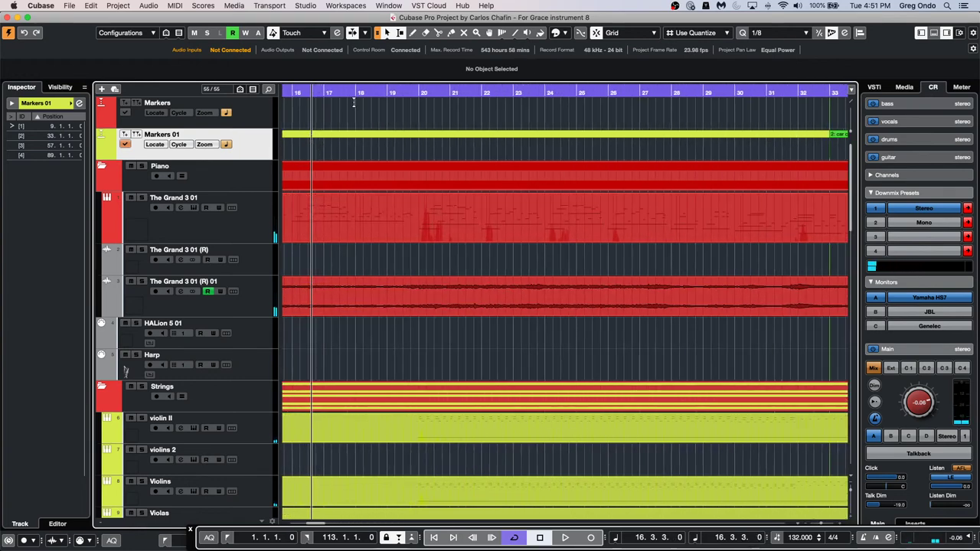
left_click(329, 93, "super")
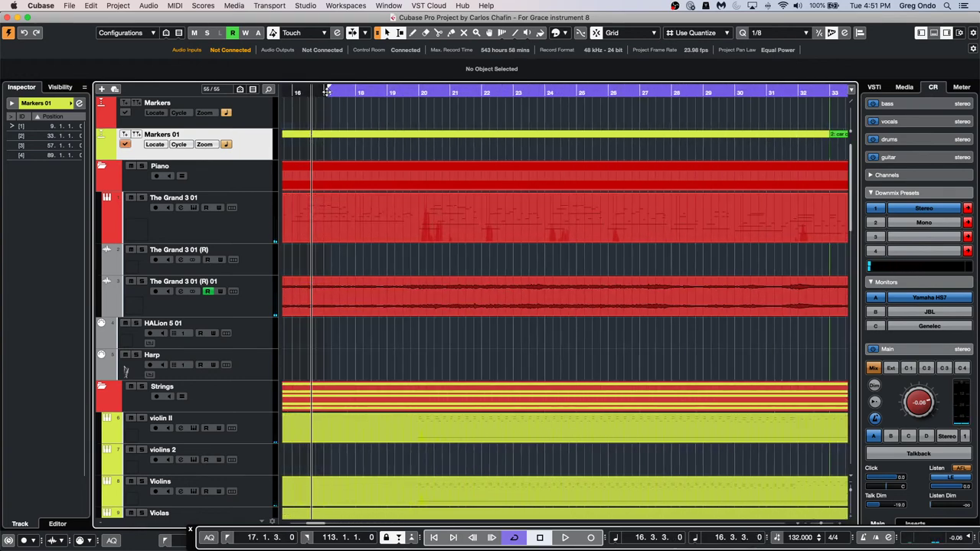
left_click(384, 89, "alt")
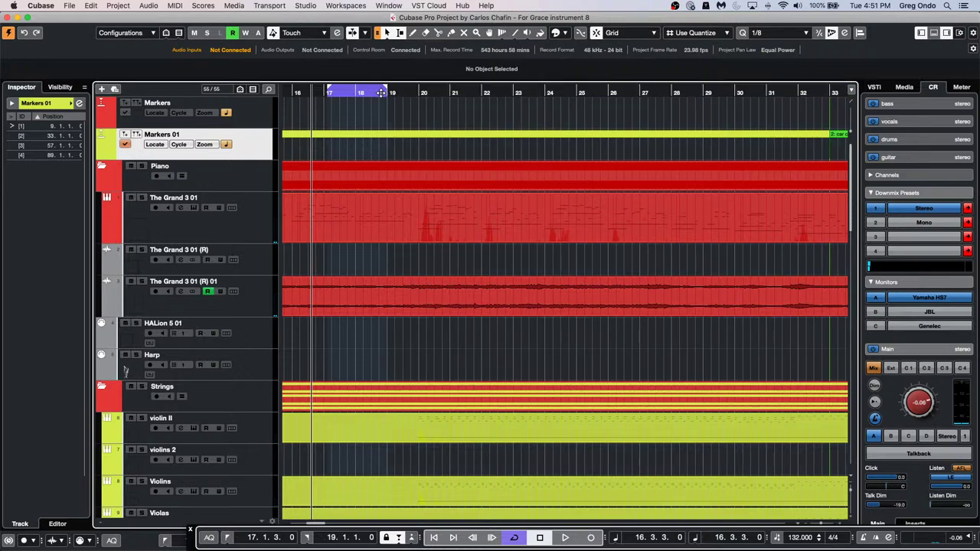
Set up an Export Audio Mixdown of the locator range with single channel selection on Stereo Out
left_click(68, 6)
mouse_move(100, 153)
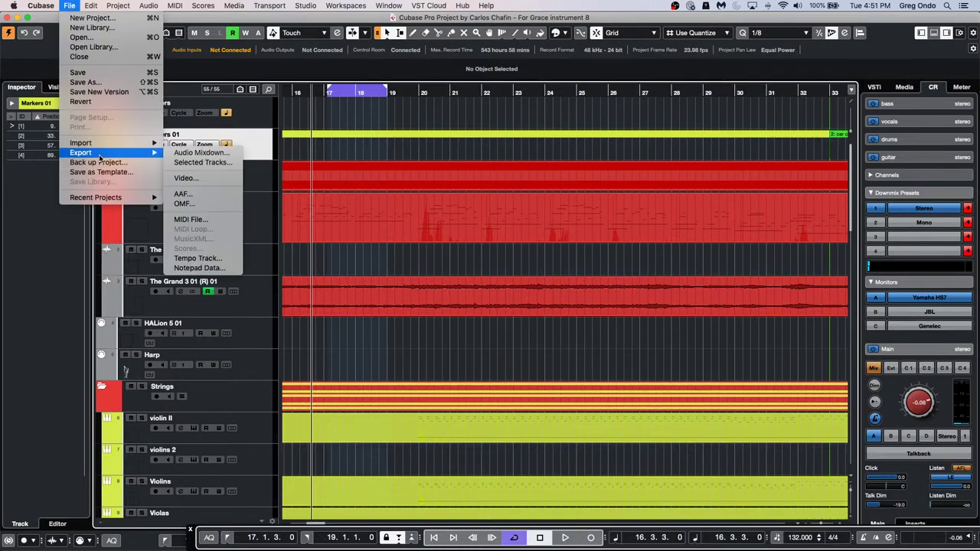
left_click(192, 152)
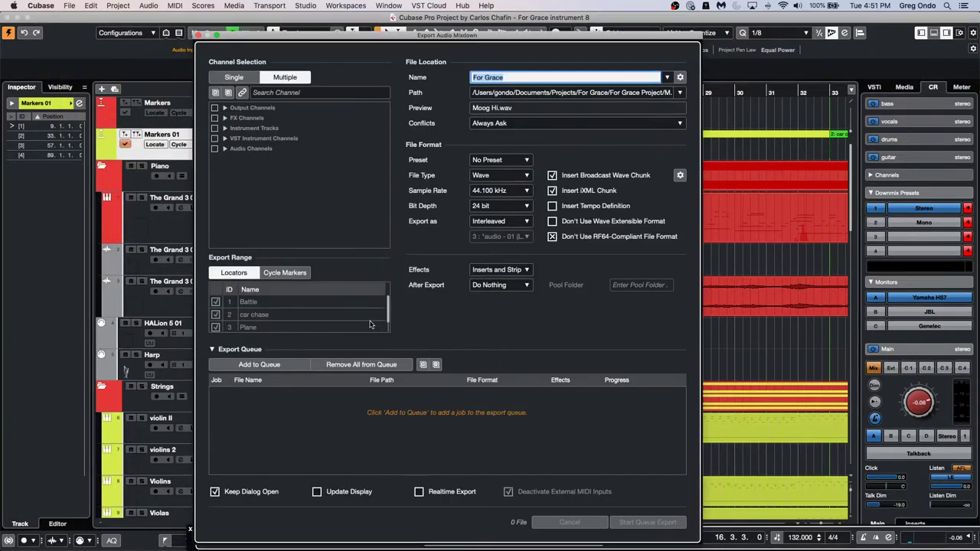
left_click(225, 108)
left_click(234, 78)
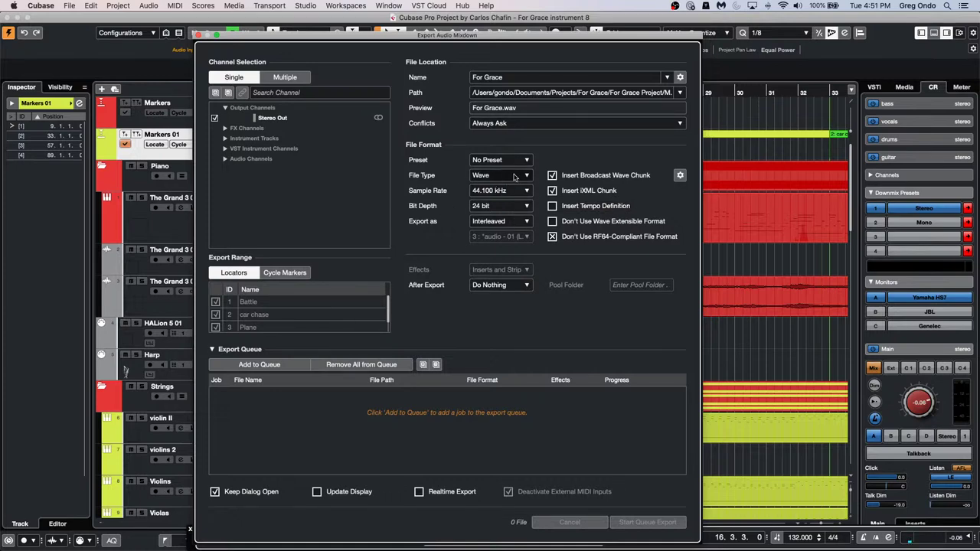
Add the For Grace.wav mixdown to the export queue
left_click(270, 357)
left_click(237, 468)
left_click(283, 366)
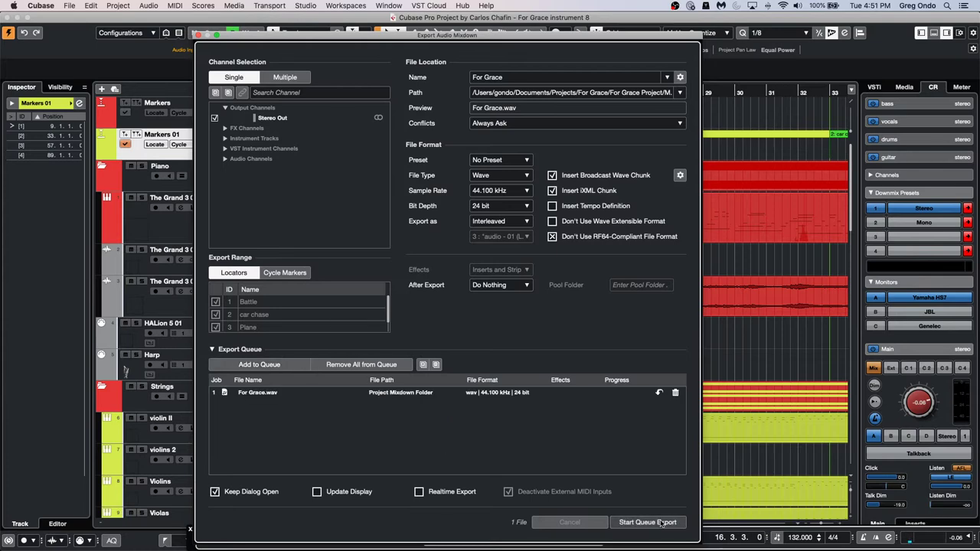
Run the queued For Grace.wav export, close the export dialog and look through the project's tracks
left_click(661, 522)
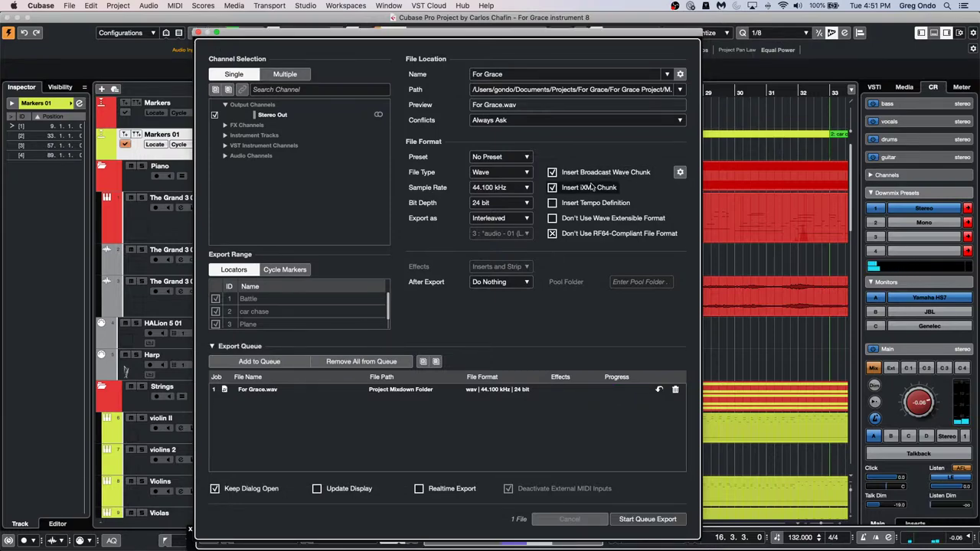
left_click(198, 32)
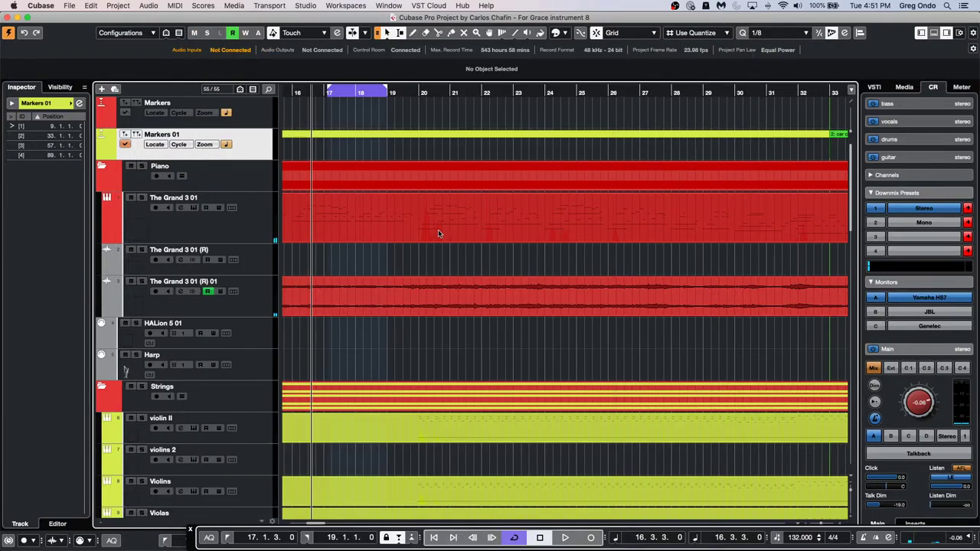
scroll(439, 233, "down", 15)
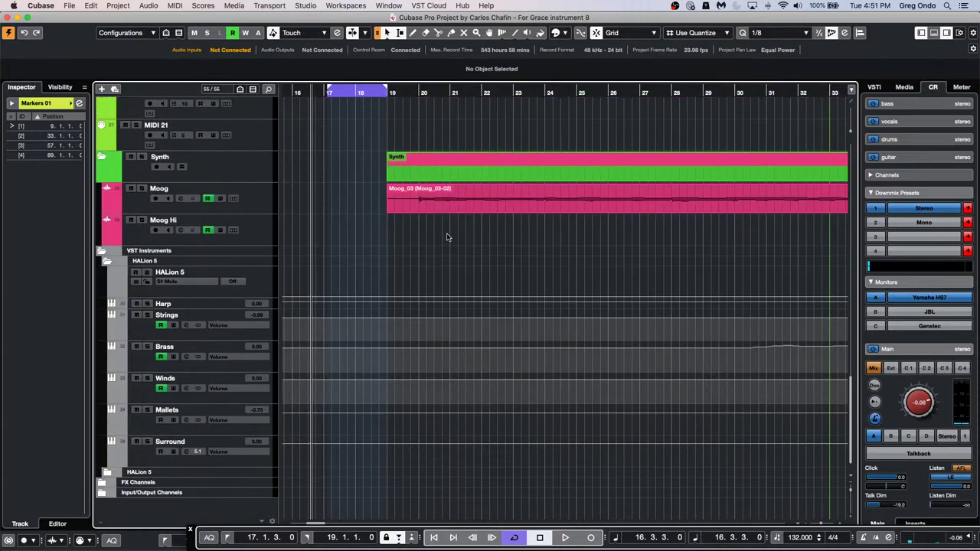
scroll(448, 238, "up", 10)
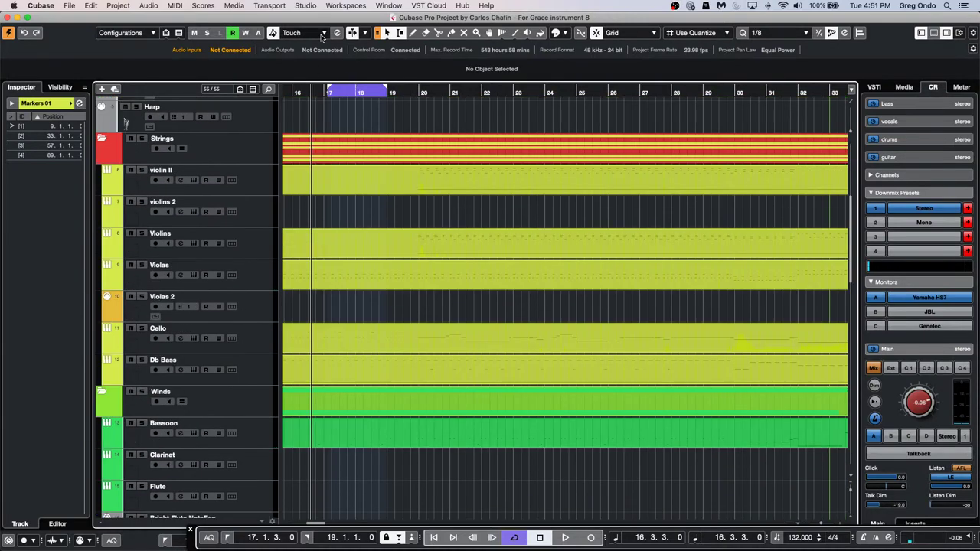
Check the project's sample rate in Project Setup and close the dialog
left_click(70, 6)
left_click(523, 269)
key("shift+s")
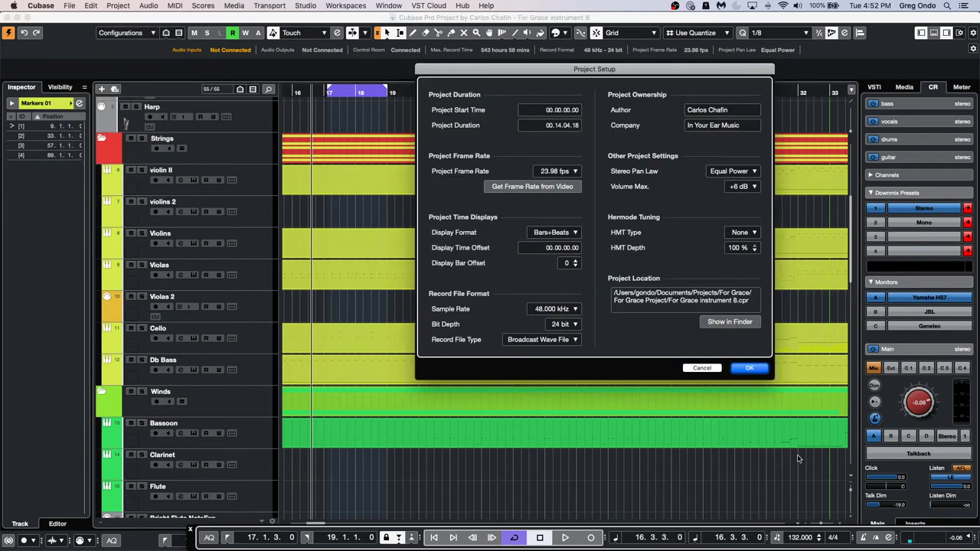
left_click(751, 368)
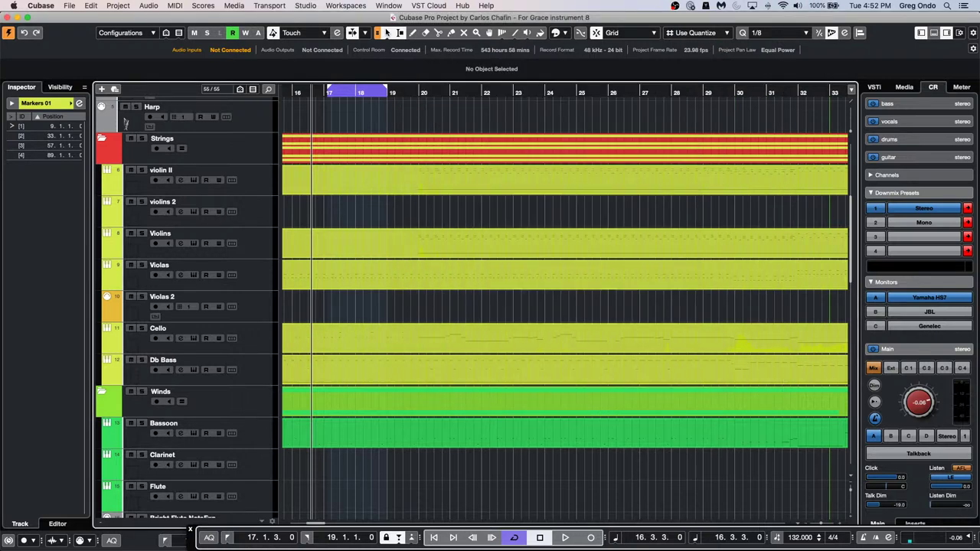
Set up an Export Audio Mixdown with a 48.000 kHz sample rate and Create Audio Track as the after-export action
left_click(68, 6)
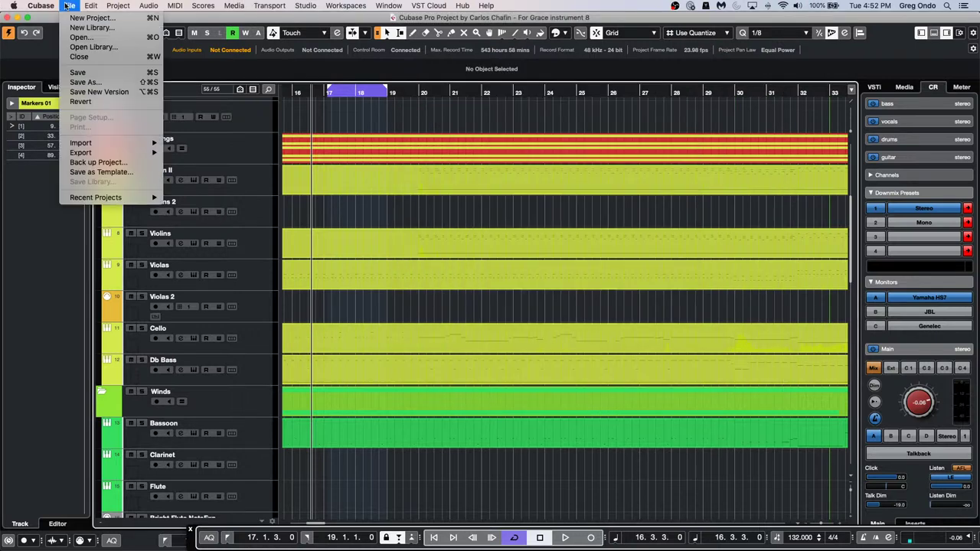
mouse_move(126, 152)
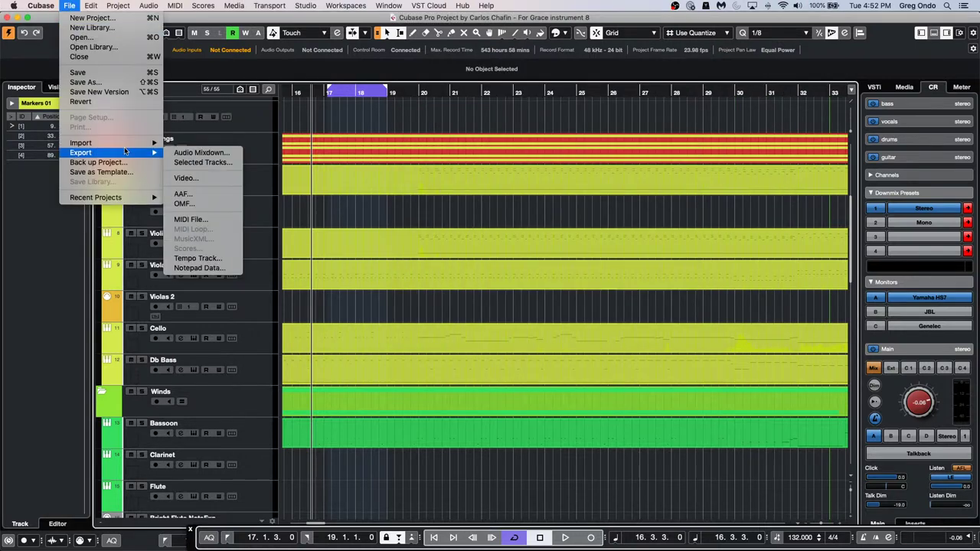
left_click(200, 153)
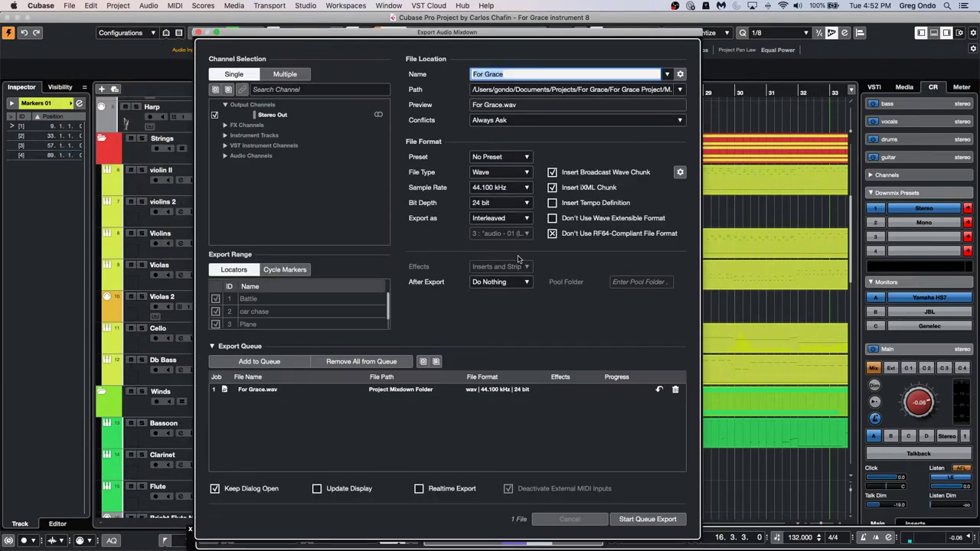
left_click(497, 187)
left_click(494, 201)
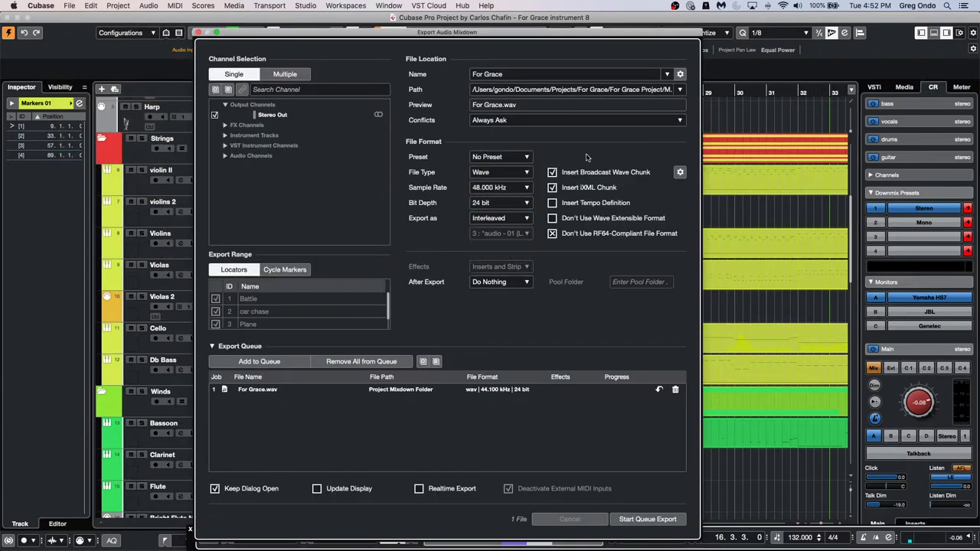
left_click(497, 282)
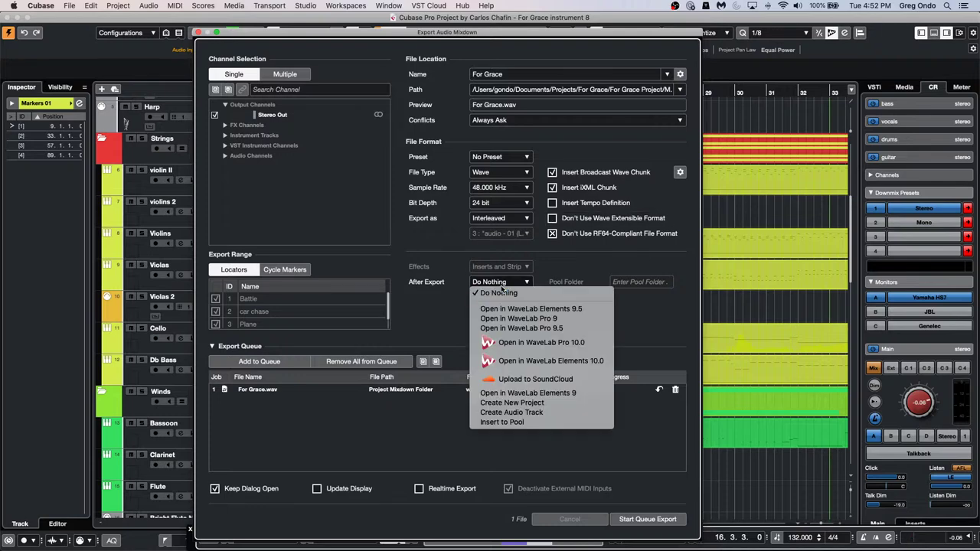
left_click(511, 403)
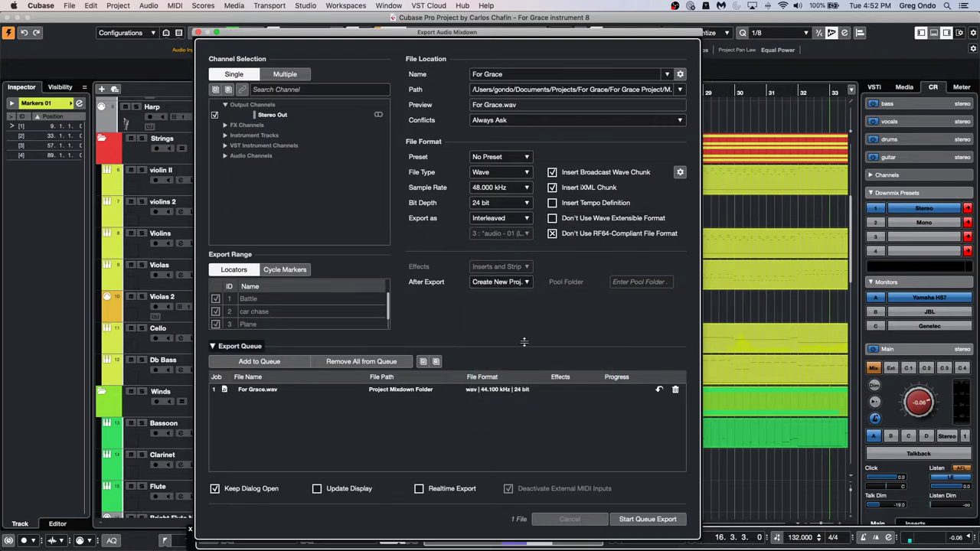
left_click(513, 282)
left_click(517, 303)
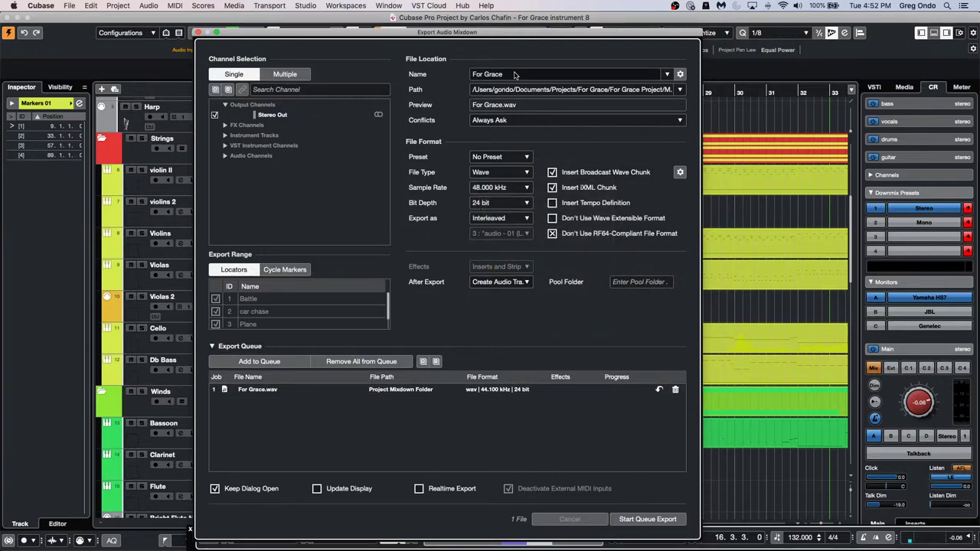
Run the queue export, import the mixdown with Copy File to Project Folder enabled, and close the export dialog
left_click(643, 520)
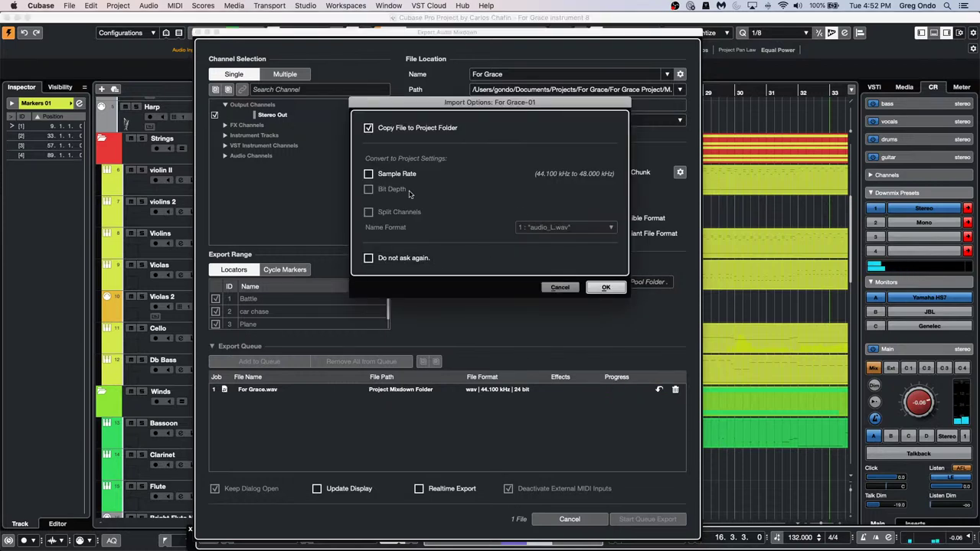
left_click(605, 288)
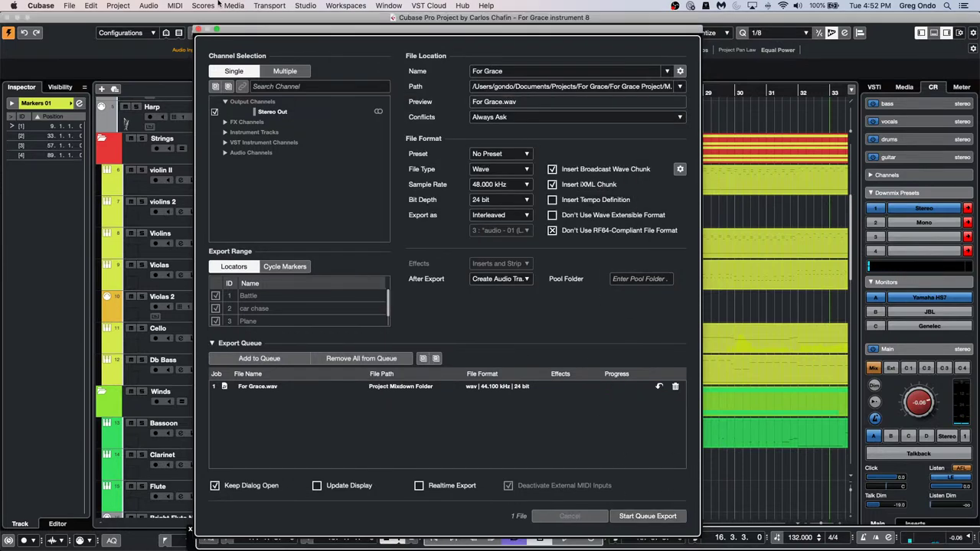
left_click(198, 30)
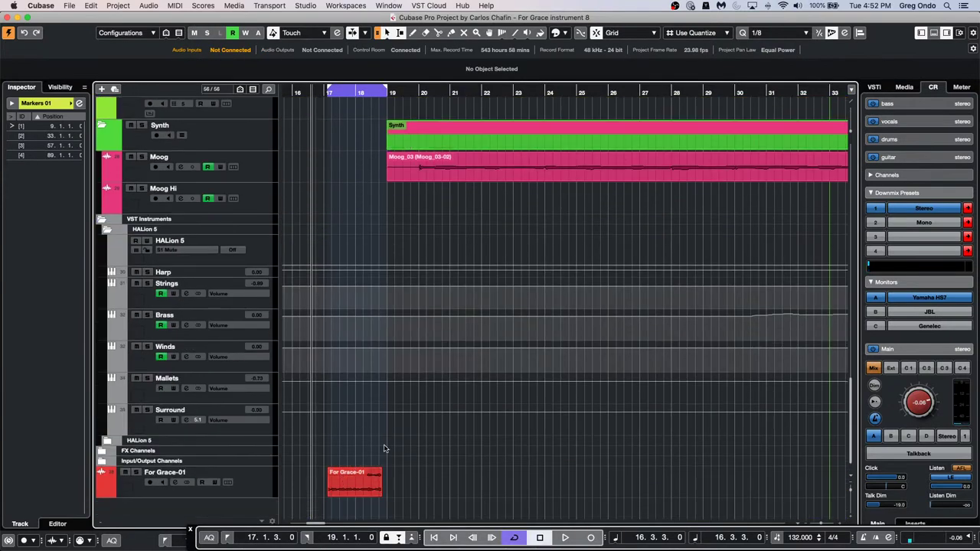
Audition the imported For Grace-01 audio event from its beginning with the Play tool
right_click(341, 501)
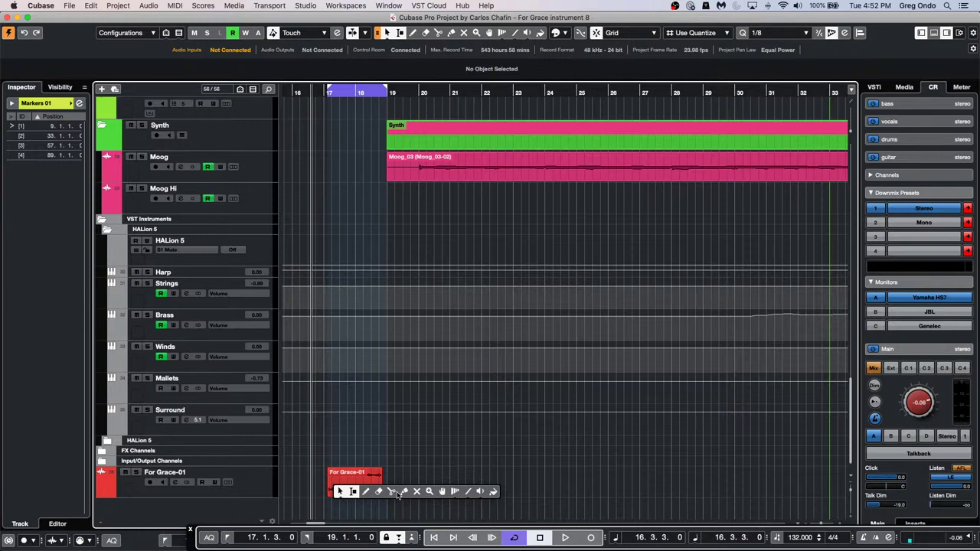
left_click(479, 492)
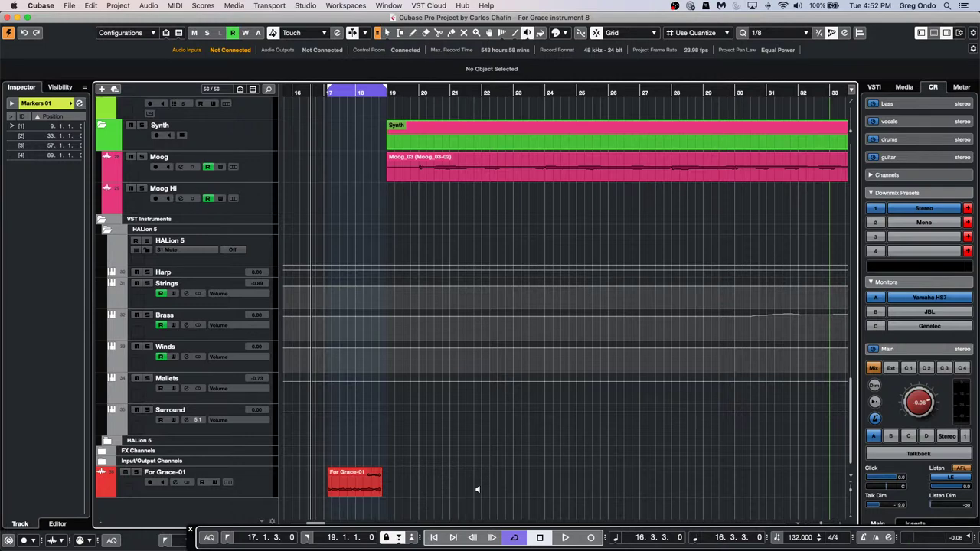
left_click(336, 481)
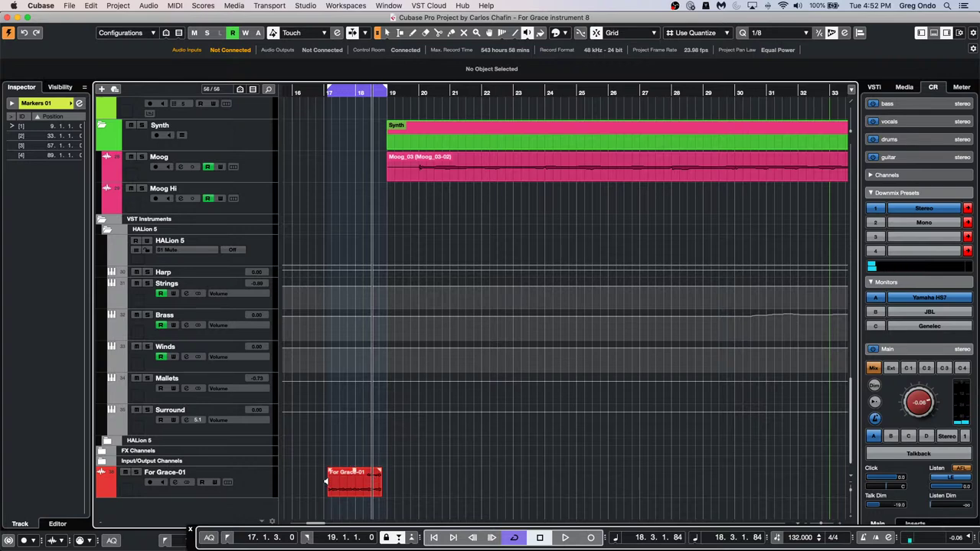
left_click(328, 481)
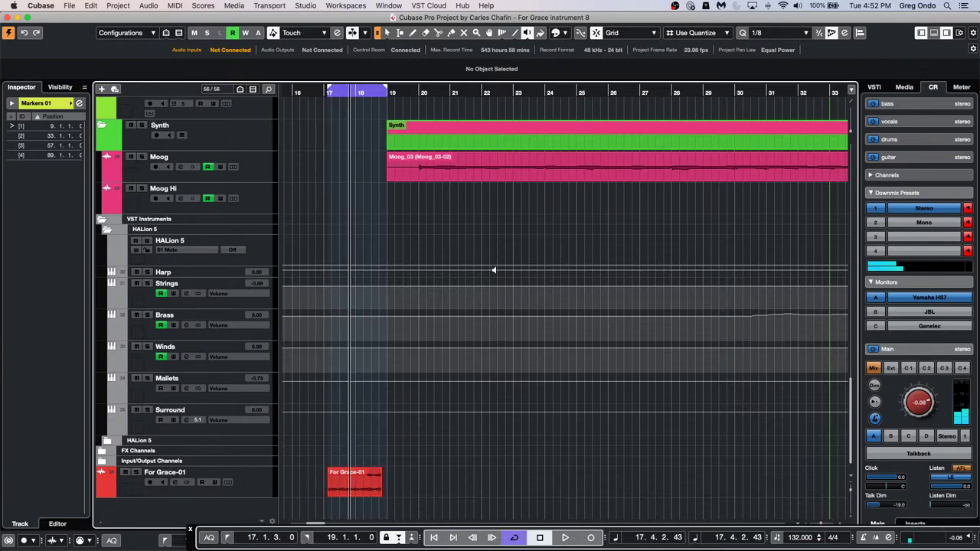
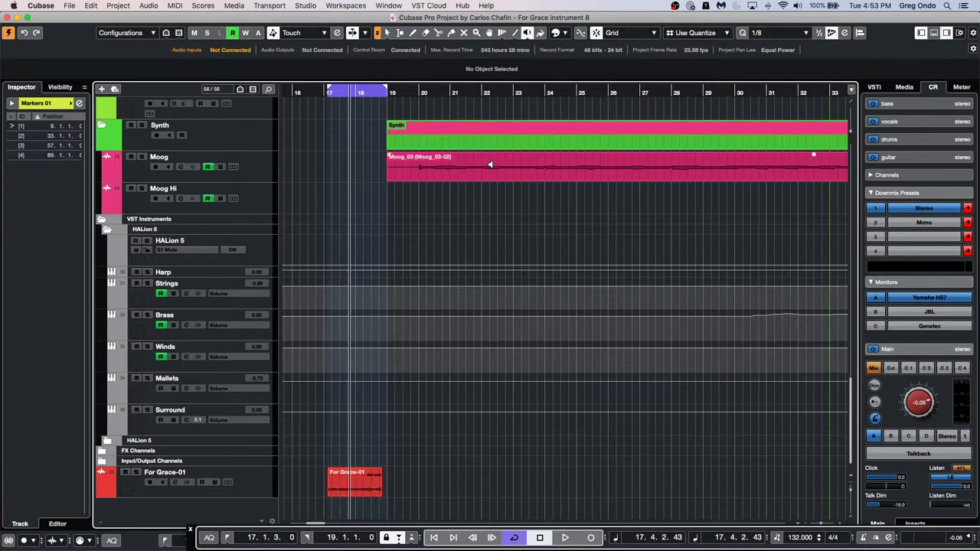
Create an empty new project in the November 24 2020 folder
left_click(70, 5)
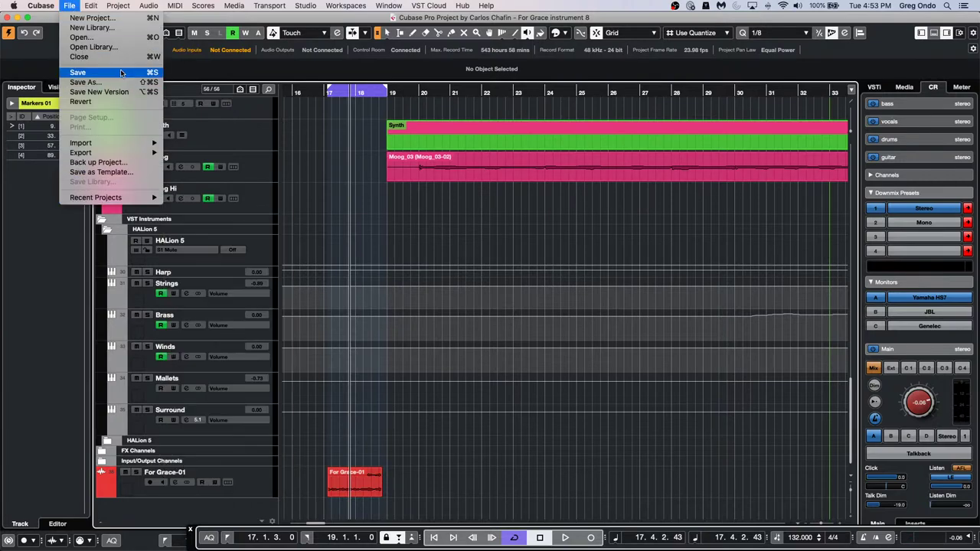
left_click(100, 17)
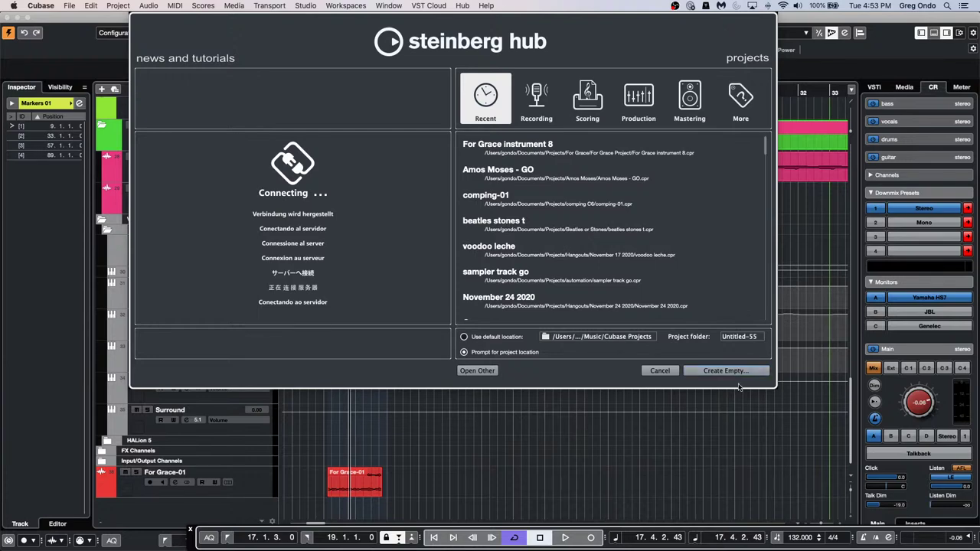
left_click(729, 373)
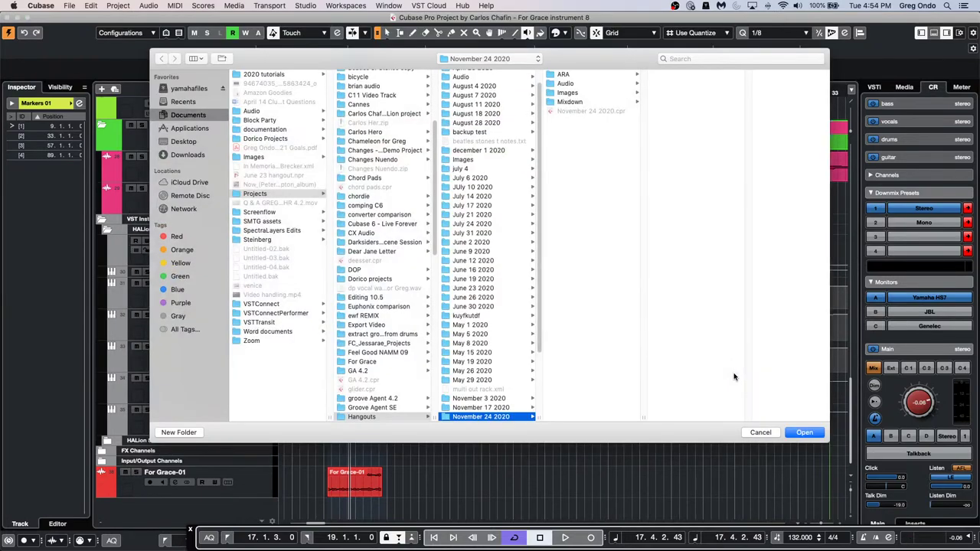
left_click(812, 434)
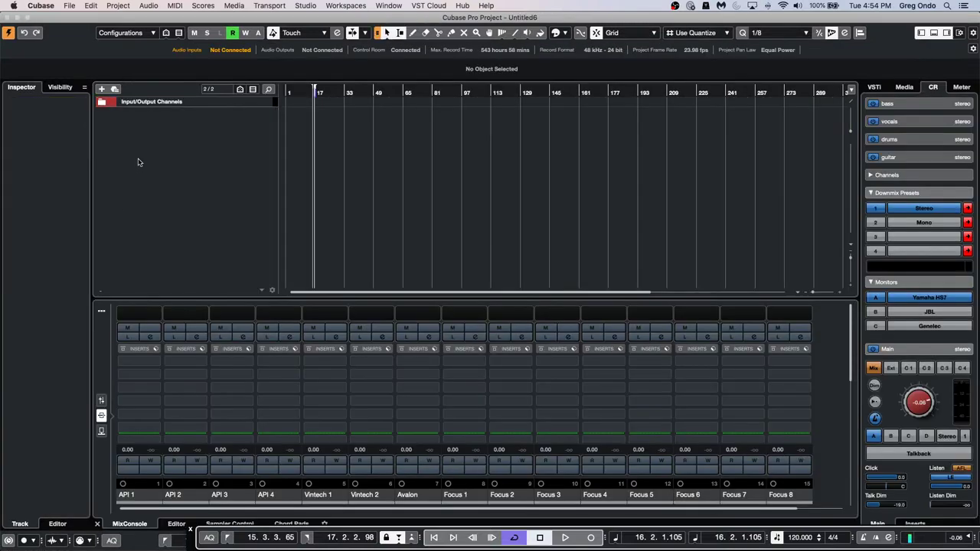
Add one Retrologue instrument track routed to Stereo Out and load the Detuned Saw Lead preset
right_click(177, 144)
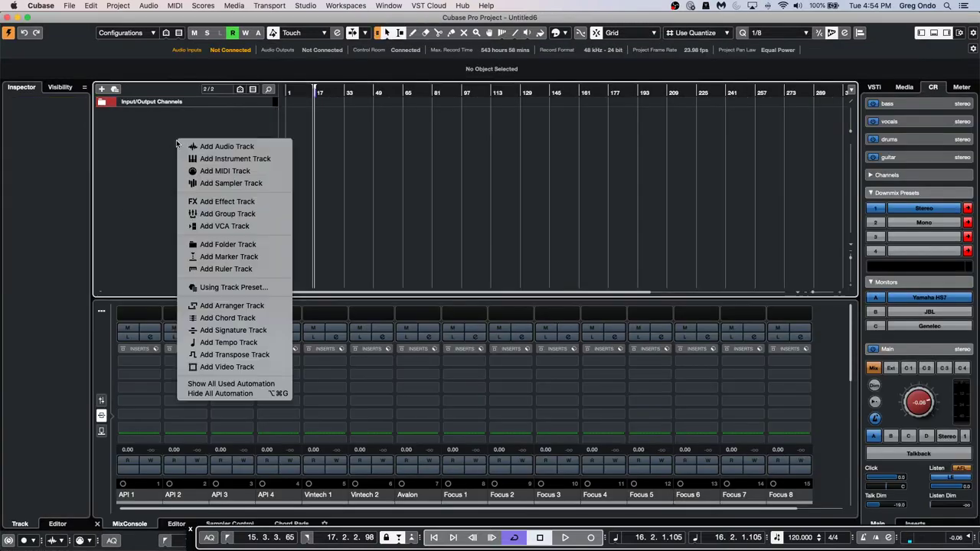
left_click(198, 158)
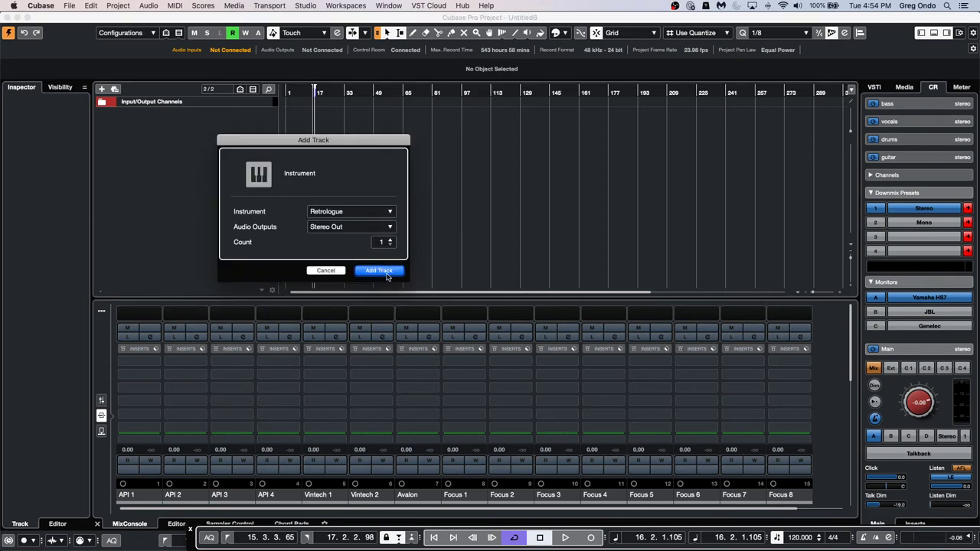
key("Return")
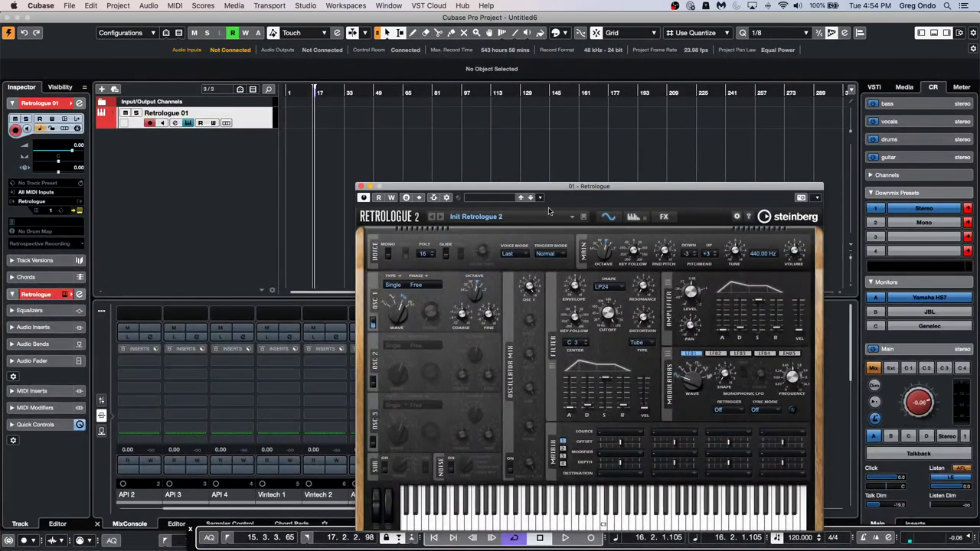
left_click(488, 198)
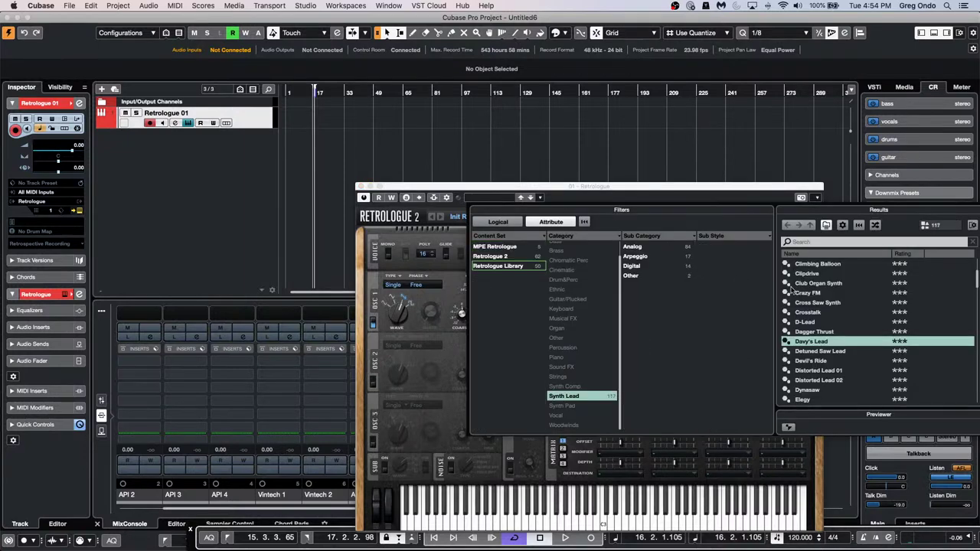
double_click(821, 352)
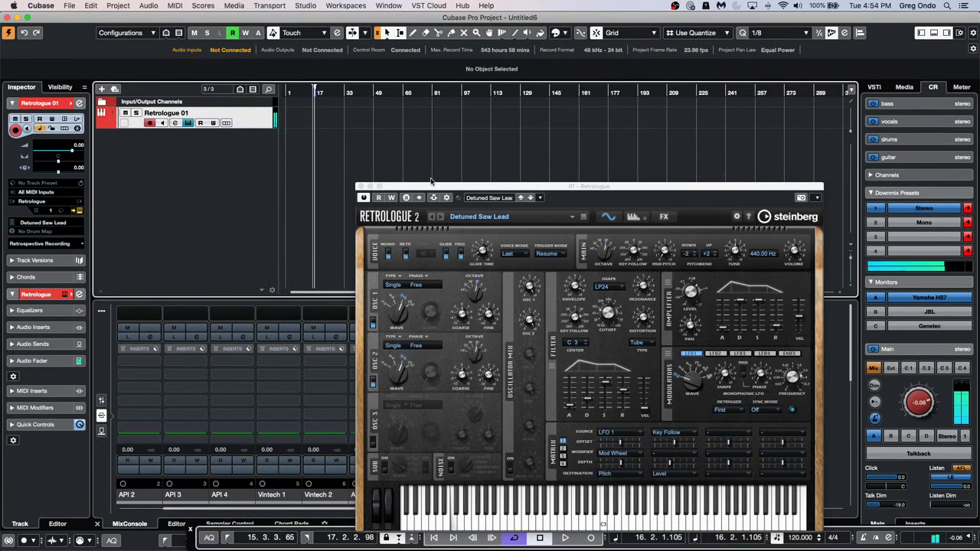
Add a stereo group channel to the selected Retrologue track, output to Stereo Out and outside any folder, and reselect the Retrologue track
right_click(223, 147)
right_click(265, 114)
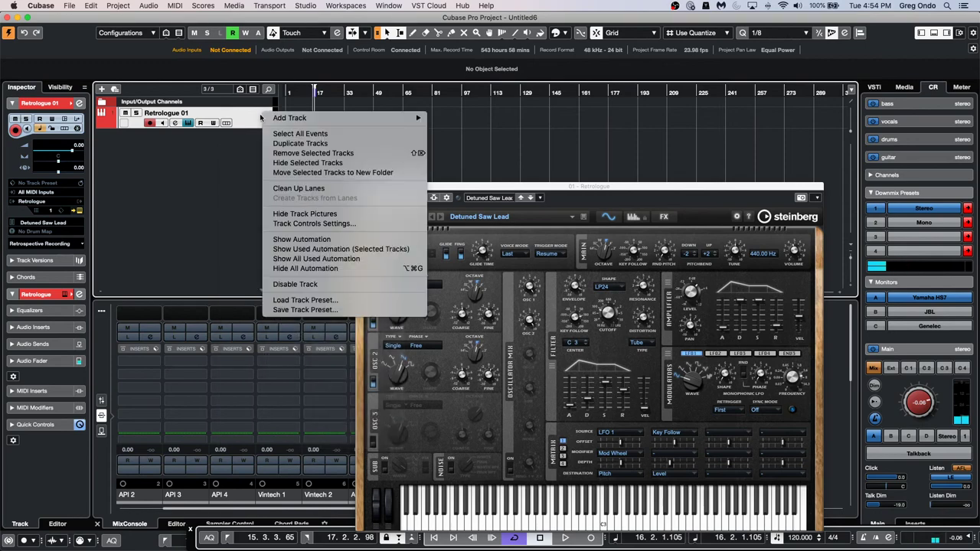
mouse_move(341, 119)
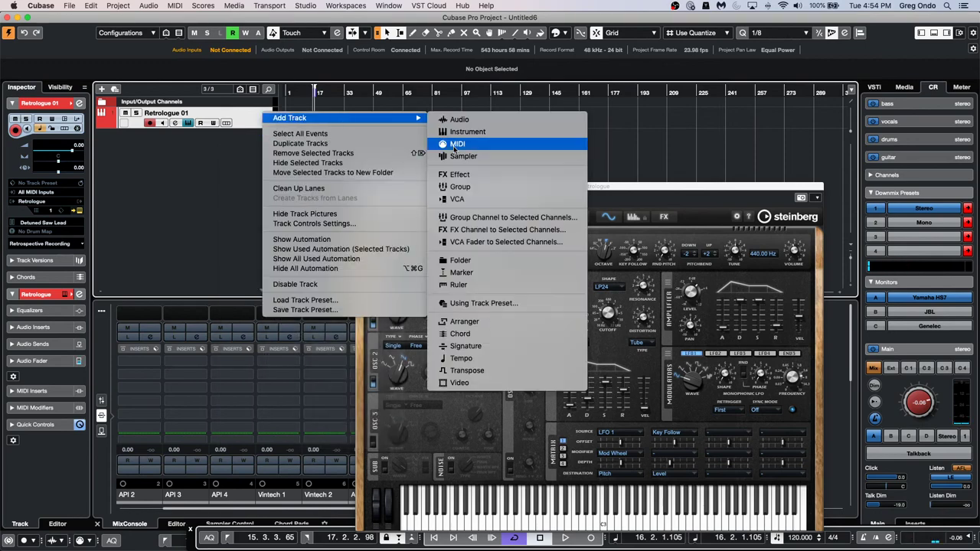
left_click(519, 220)
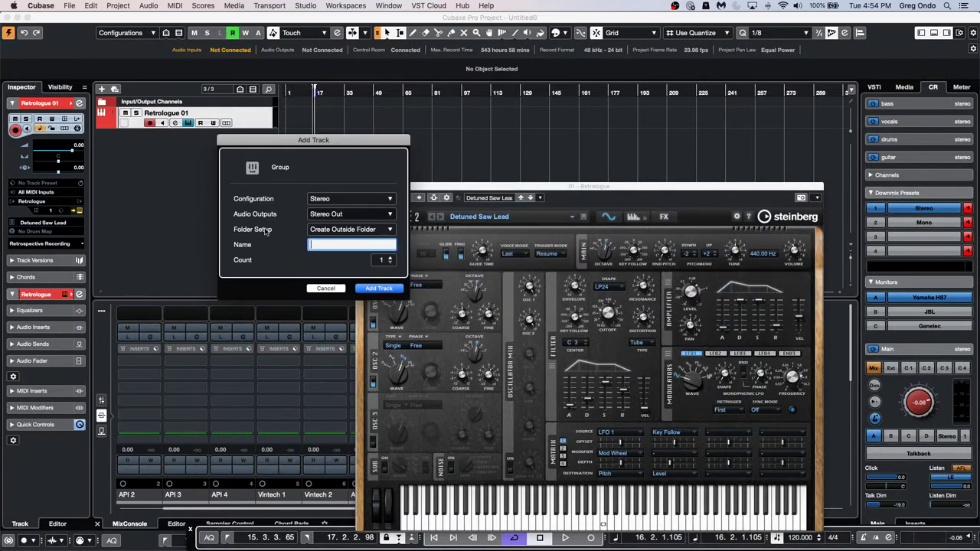
left_click(381, 289)
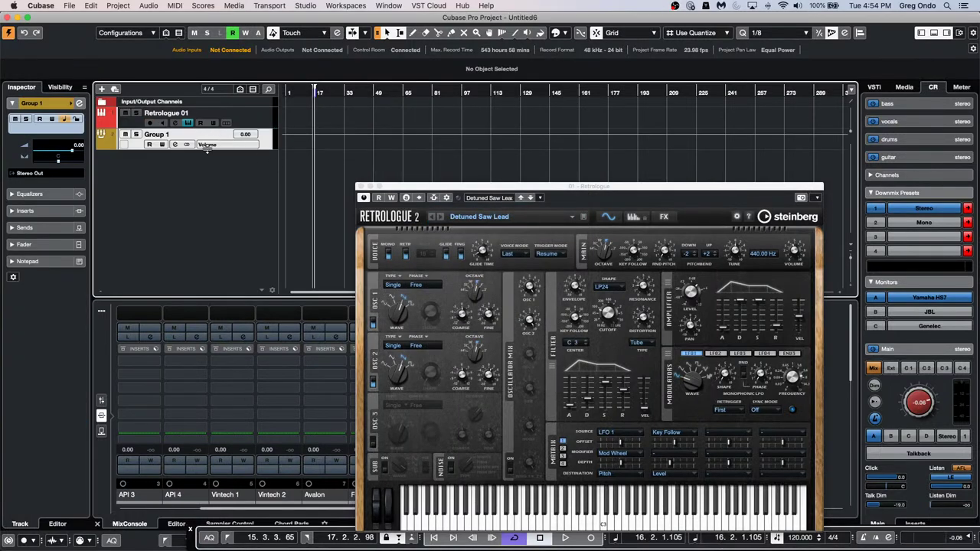
left_click(258, 122)
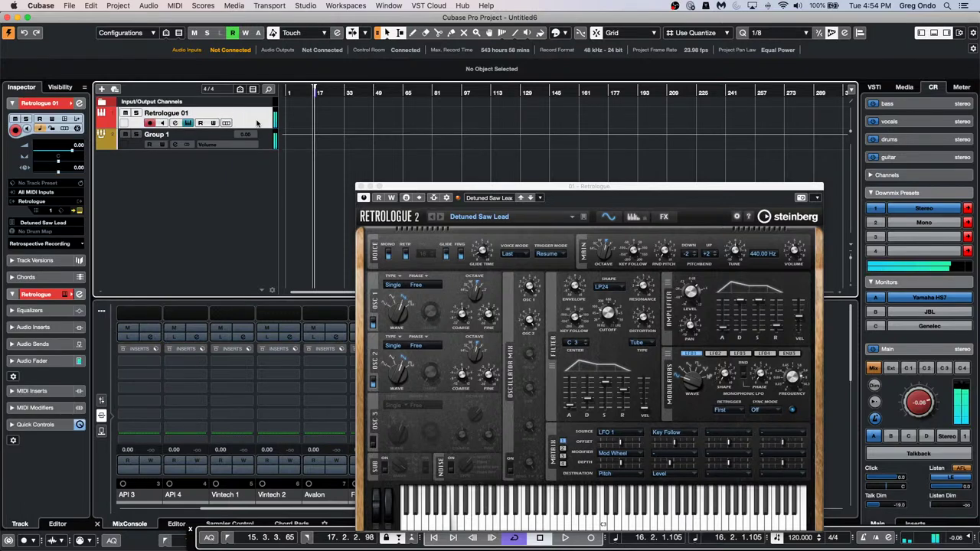
Test the linked solo of the Retrologue 01 track and Group 1 by soloing each, and clear both solos
left_click(137, 113)
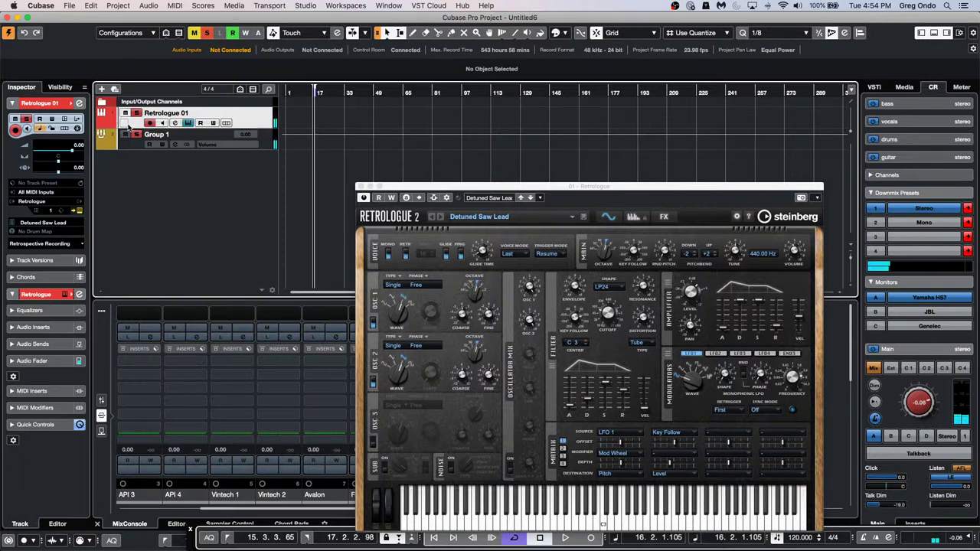
left_click(136, 112)
left_click(138, 137)
left_click(136, 114)
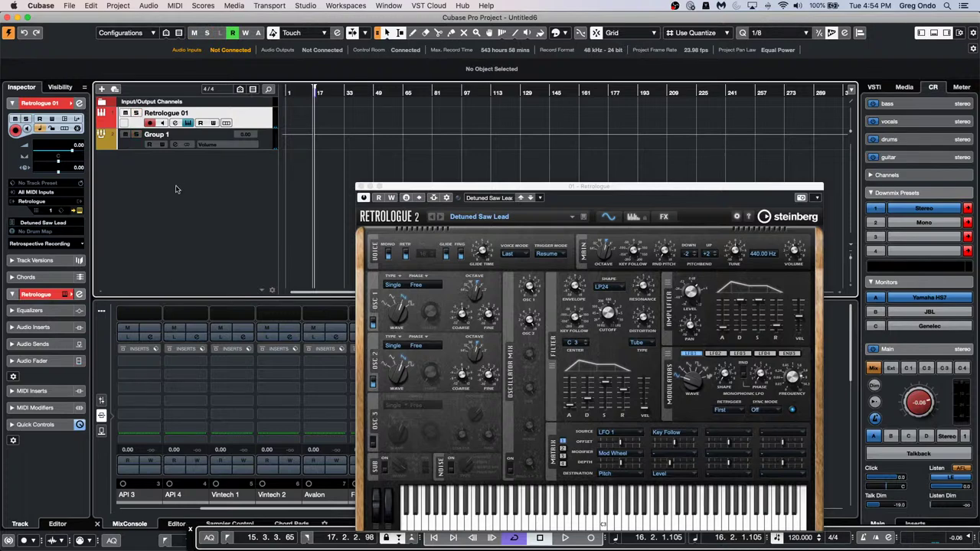
Add nine stereo audio tracks with the Steinberg UR24C input, routed to Stereo Out
right_click(177, 187)
left_click(227, 192)
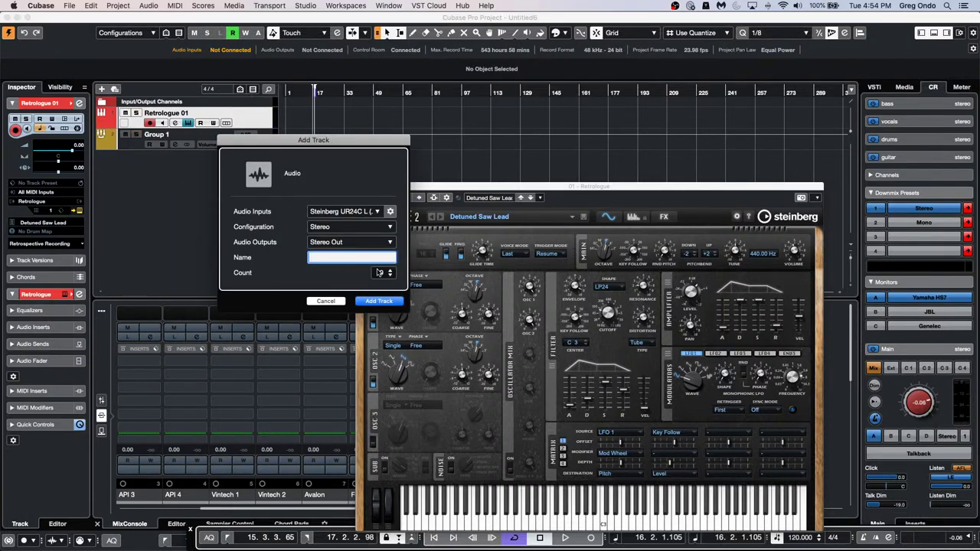
left_click(378, 301)
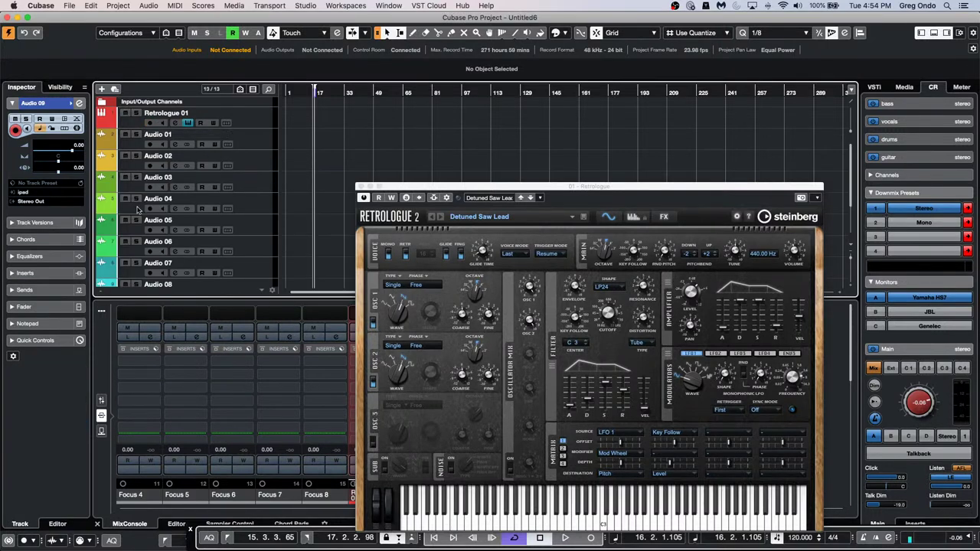
Solo Retrologue 01, check the solo and mute states down to Group 1, and remove the solo
left_click(136, 113)
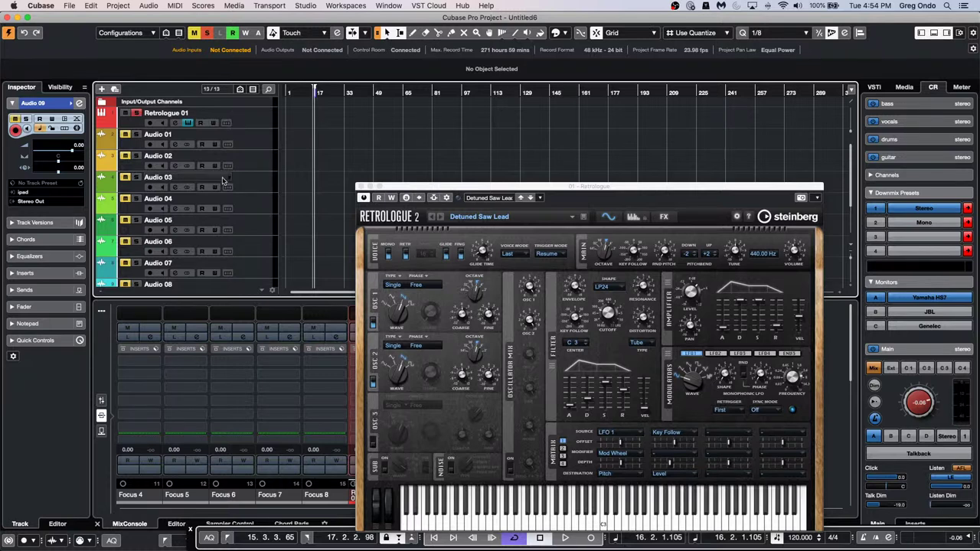
scroll(224, 178, "down", 3)
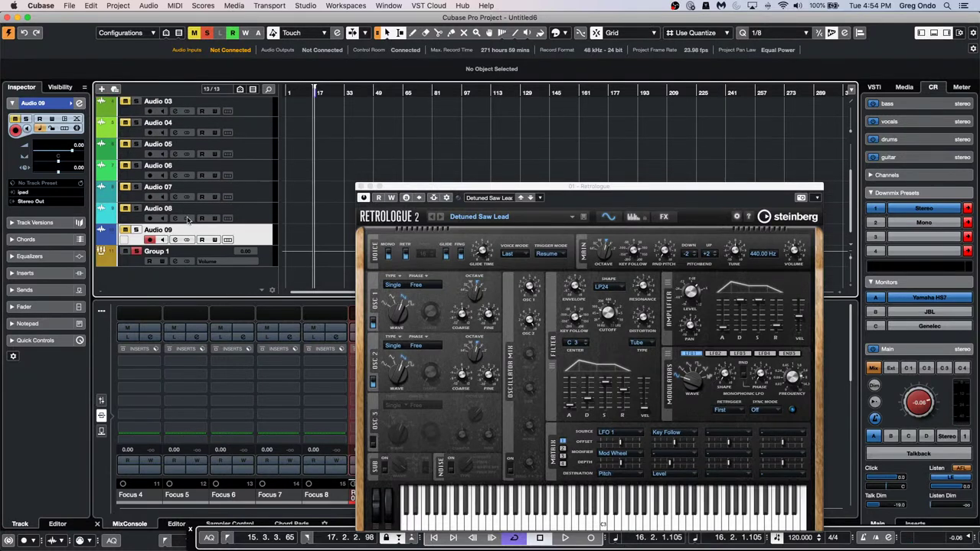
scroll(153, 272, "up", 3)
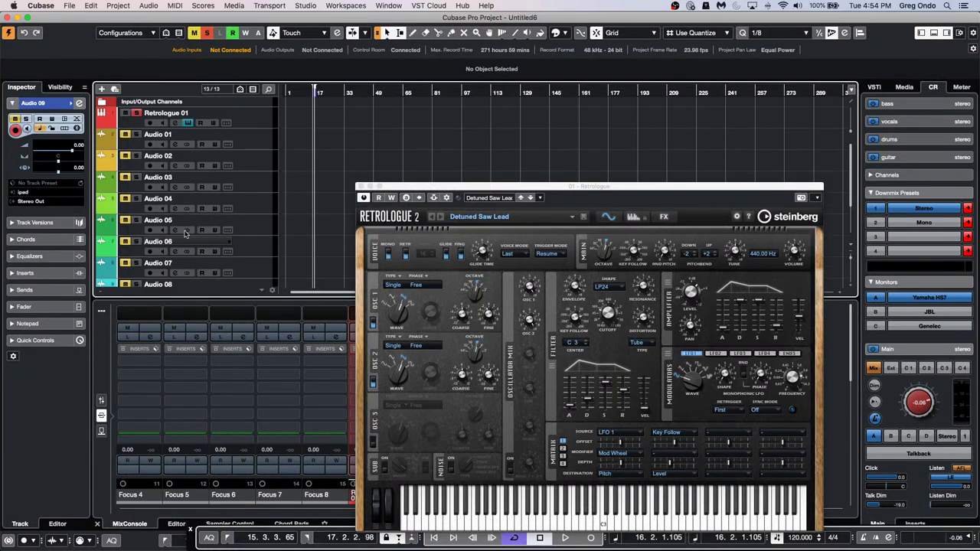
left_click(136, 114)
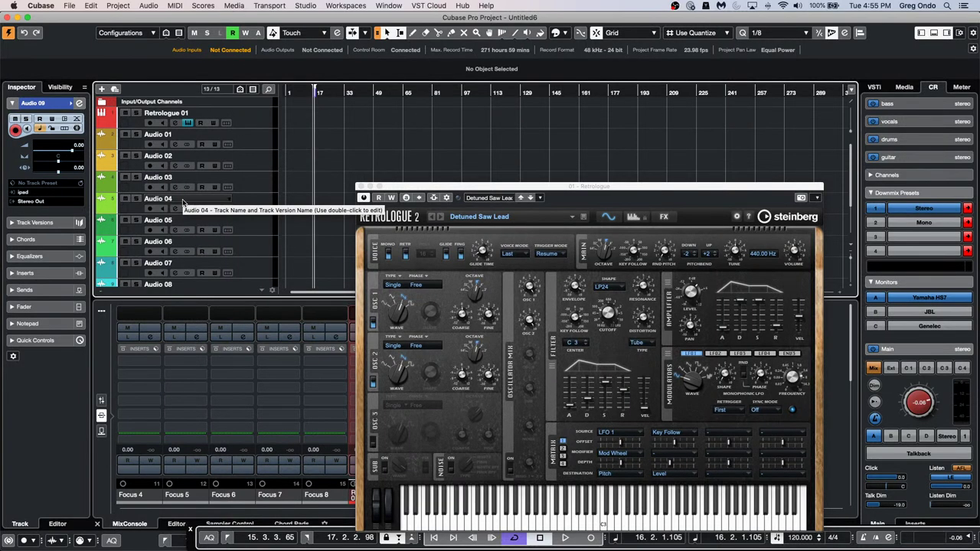
Try combined and exclusive solos on Audio 01, Audio 03, Audio 04 and Audio 06, and clear all solos at once
left_click(136, 177)
left_click(138, 135)
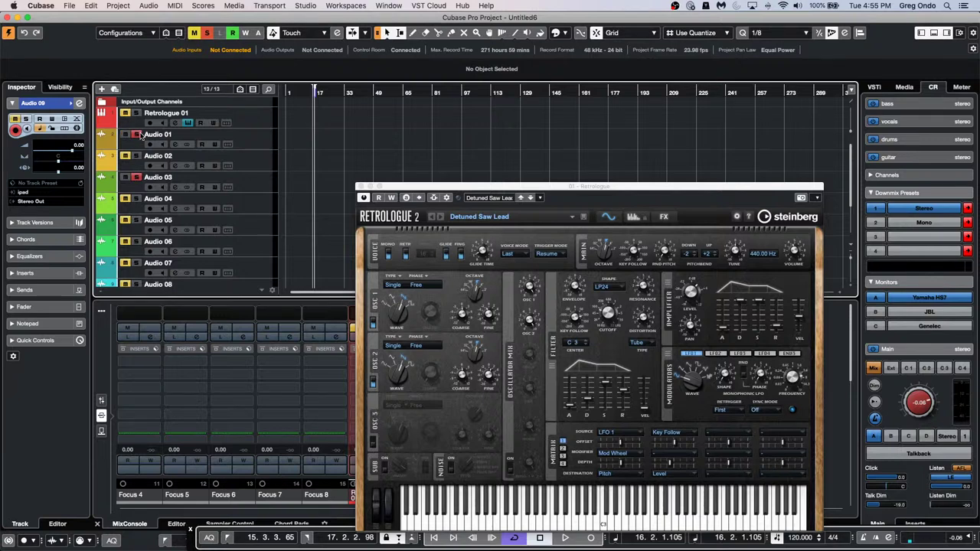
left_click(138, 178)
left_click(138, 177, "super")
left_click(139, 179)
left_click(139, 179)
left_click(138, 135)
left_click(138, 242)
left_click(139, 199)
left_click(139, 200)
left_click(139, 199)
left_click(138, 200)
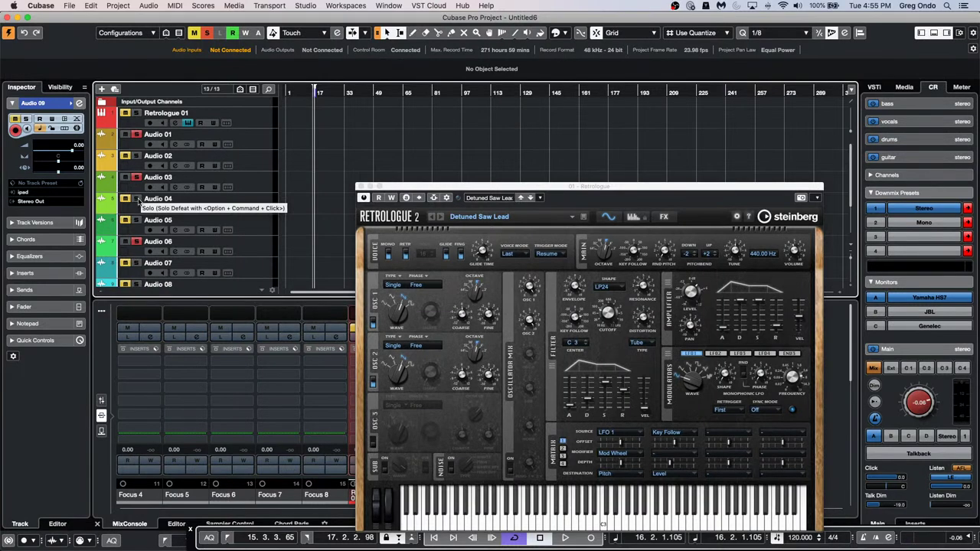
left_click(139, 200)
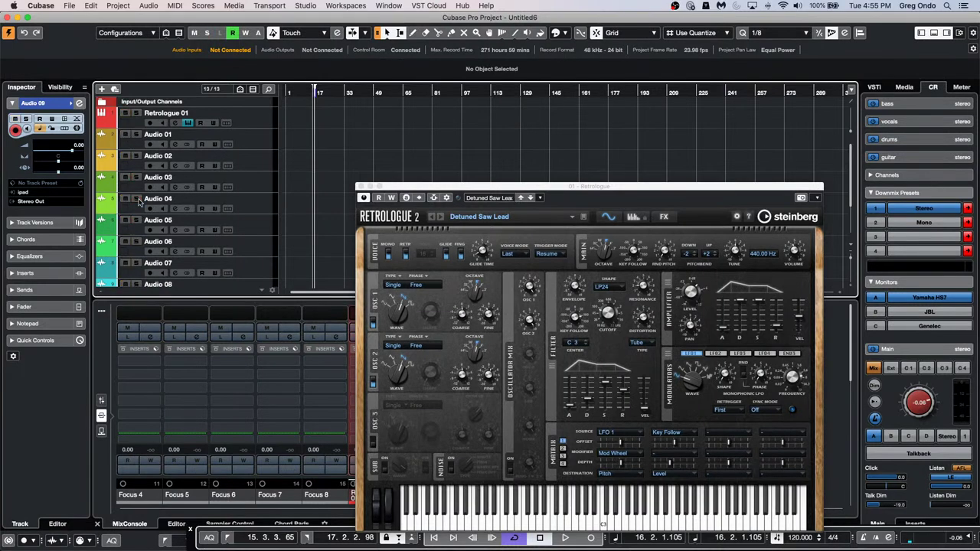
Solo Audio 07, Audio 06 and Audio 04, and take Audio 04 out of the solo
left_click(138, 263)
left_click(138, 242)
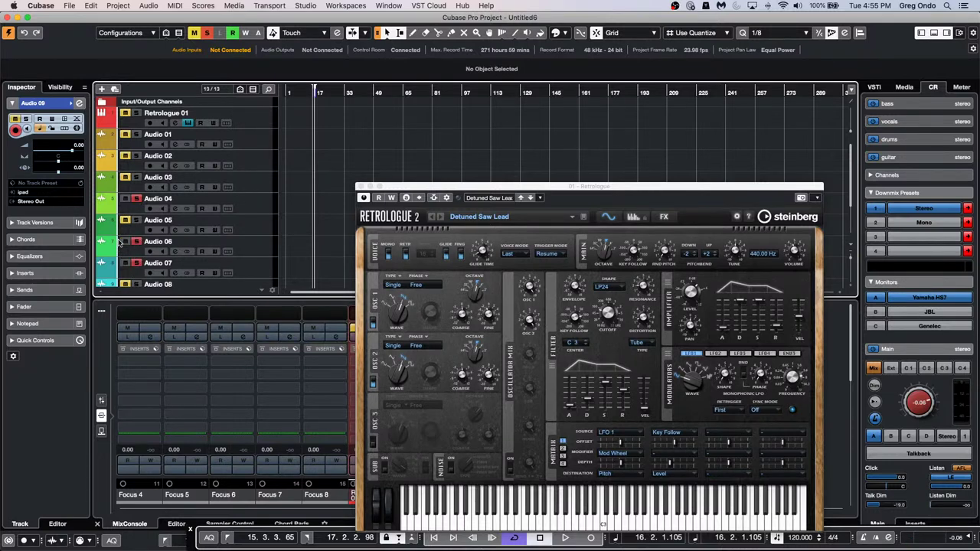
left_click(135, 199)
Close the Retrologue instrument window and show the channels through Group 1 and Stereo Out in the MixConsole
scroll(136, 231, "down", 5)
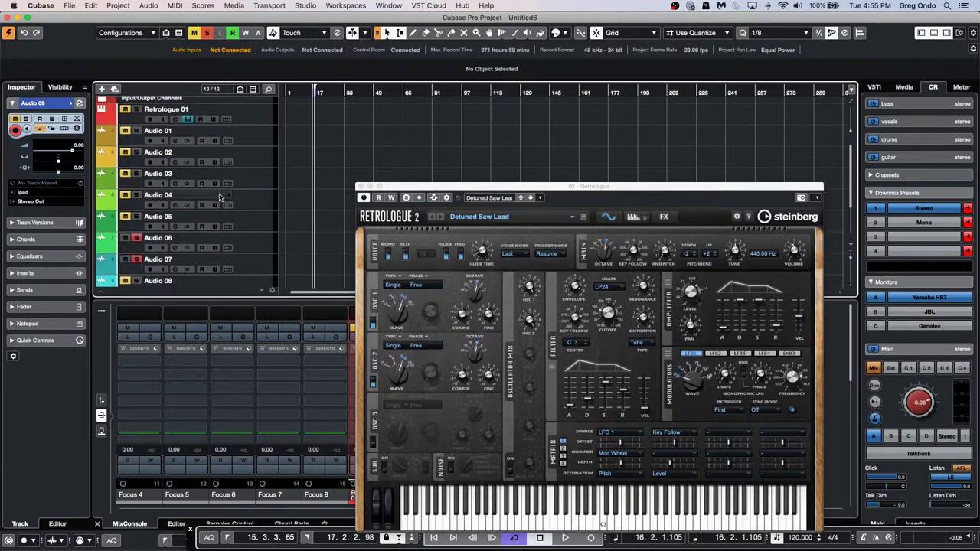
left_click(364, 186)
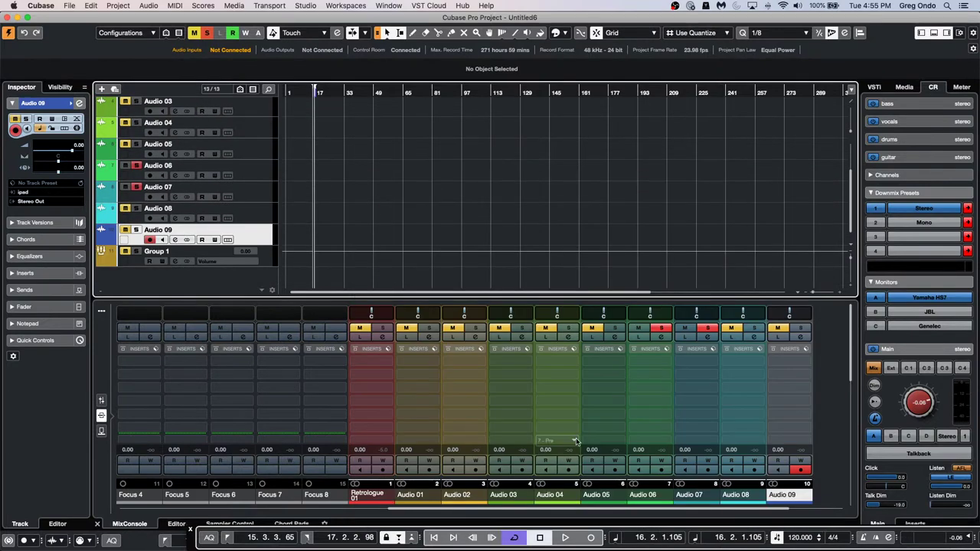
scroll(465, 508, "right", 2)
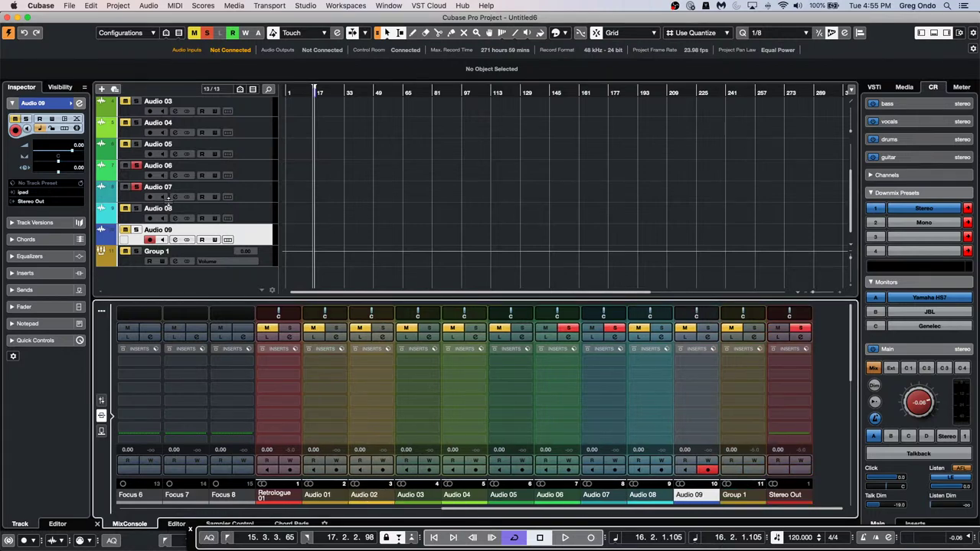
Clear the solos on Audio 06 and Audio 07, and solo only Audio 04
left_click(136, 166)
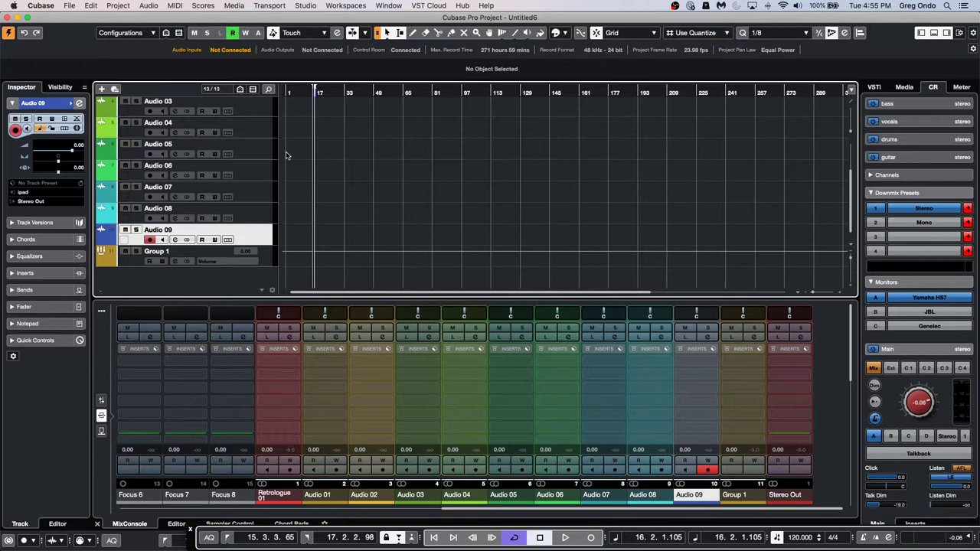
left_click(135, 123)
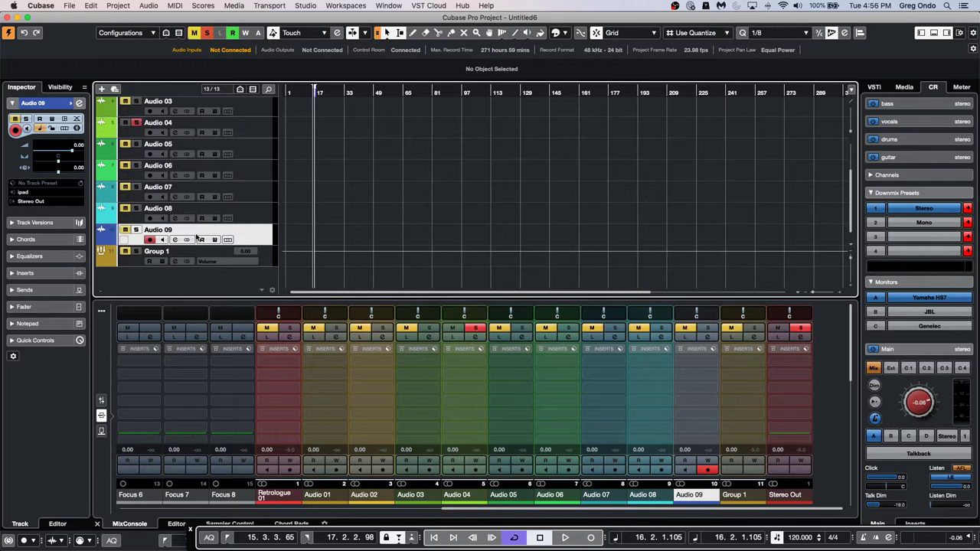
scroll(205, 239, "up", 3)
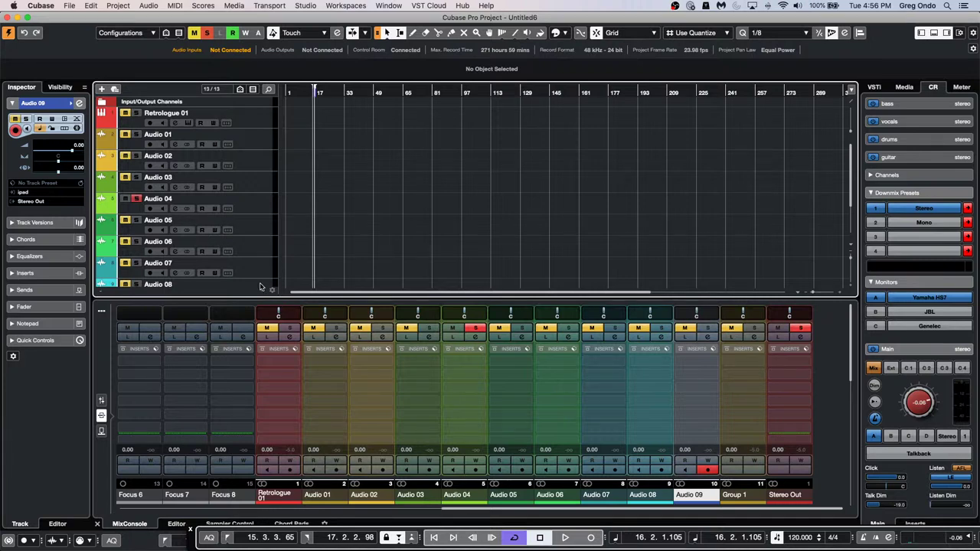
Select Retrologue 01 and solo it exclusively, and check the solo state of Group 1
left_click(262, 121)
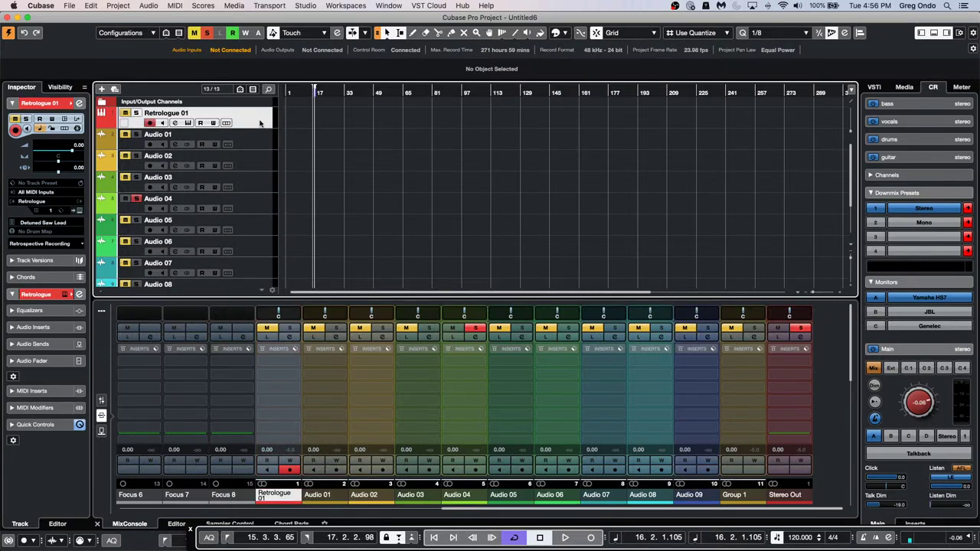
left_click(139, 113)
scroll(226, 130, "down", 5)
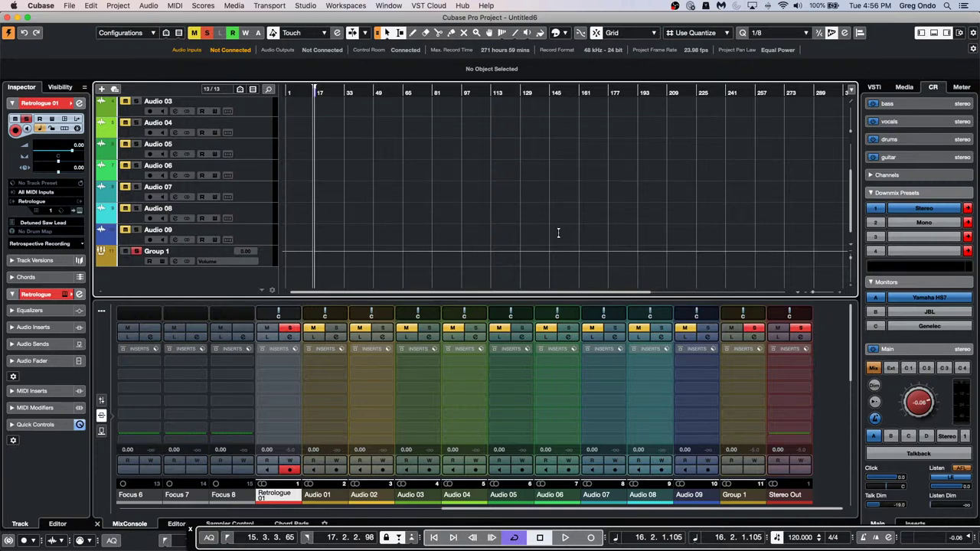
scroll(559, 235, "up", 1)
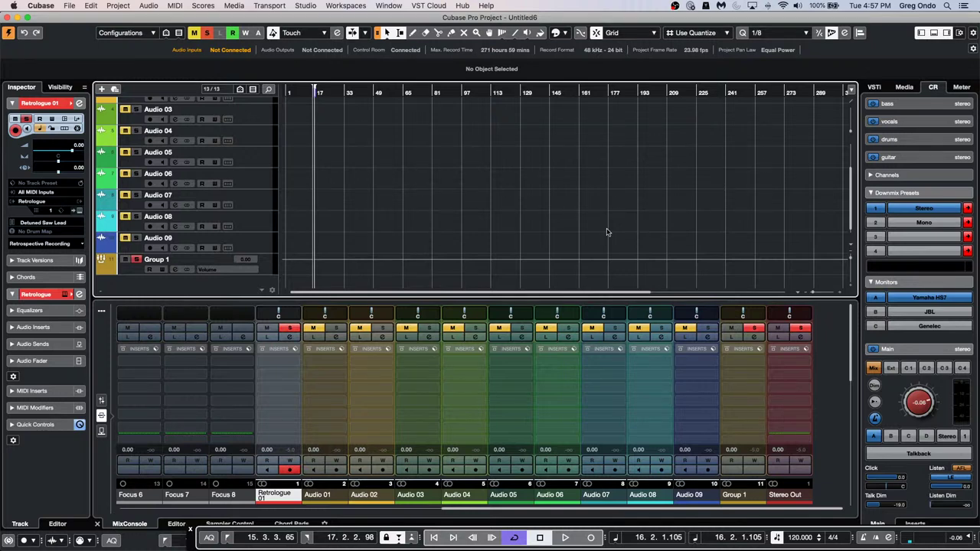
scroll(605, 230, "down", 1)
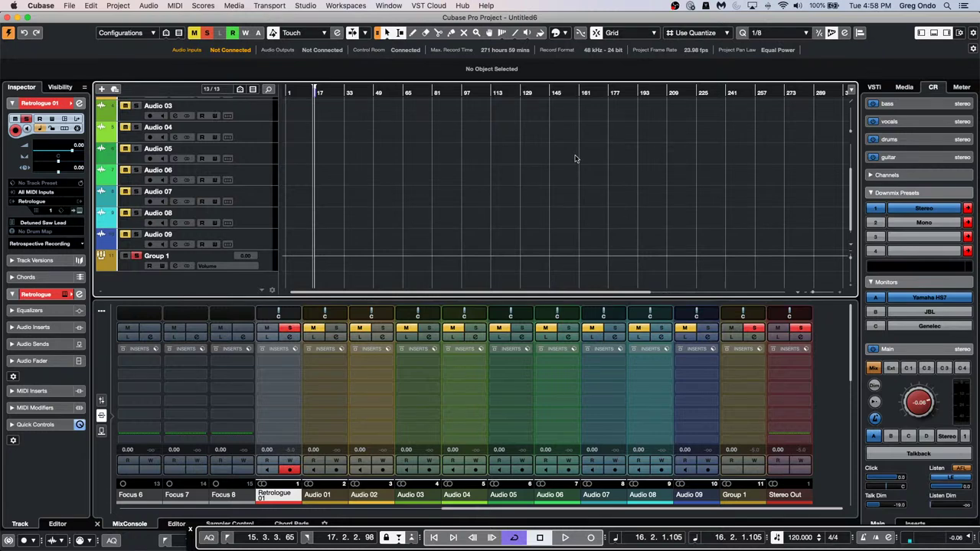
Open the recent project One.cpr
left_click(73, 5)
mouse_move(154, 200)
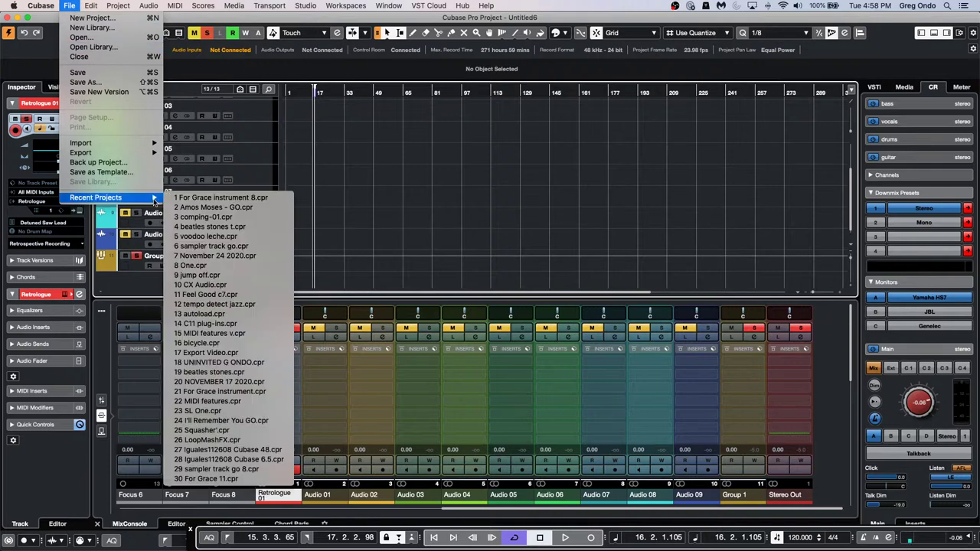
left_click(227, 266)
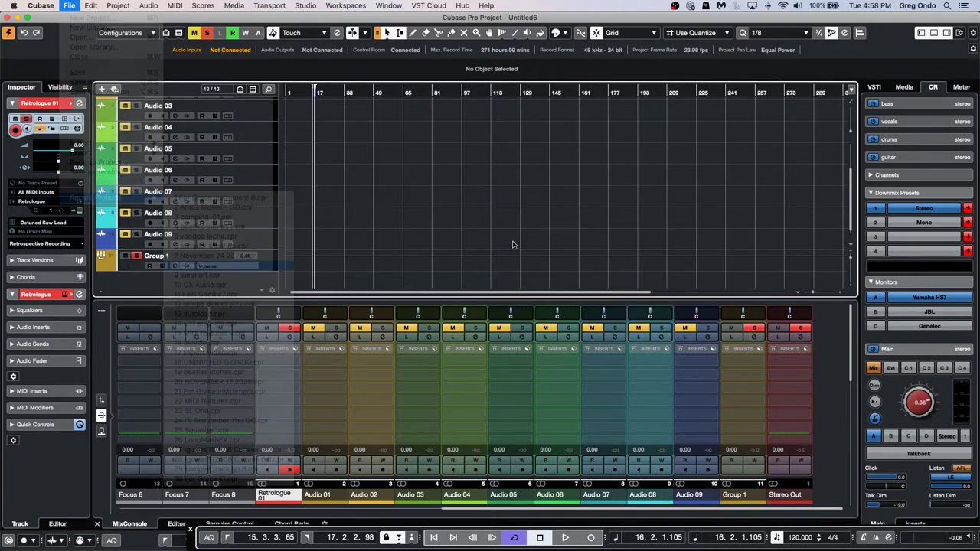
left_click(547, 193)
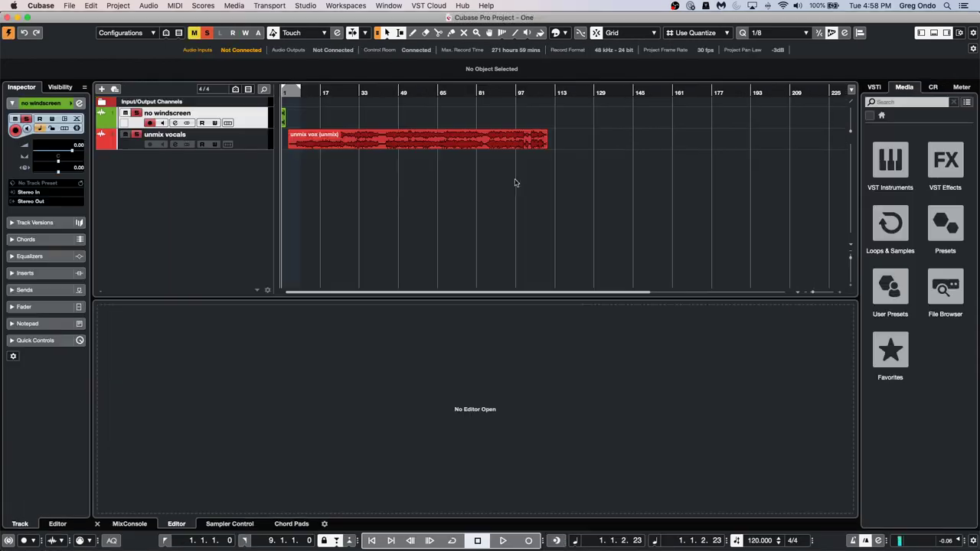
Apply the SpectraLayers extension to the unmix vox event on the unmix vocals track
left_click(408, 145)
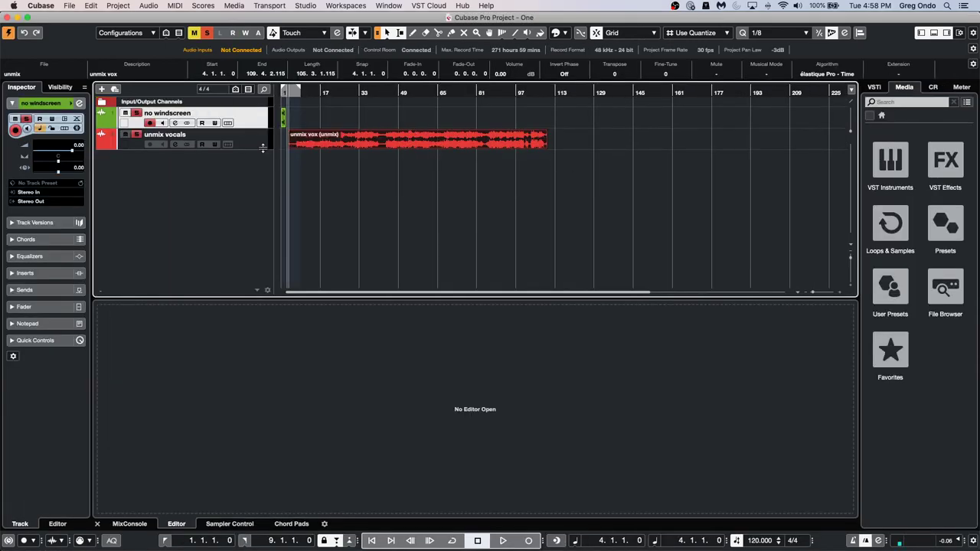
left_click(135, 6)
mouse_move(149, 5)
mouse_move(218, 102)
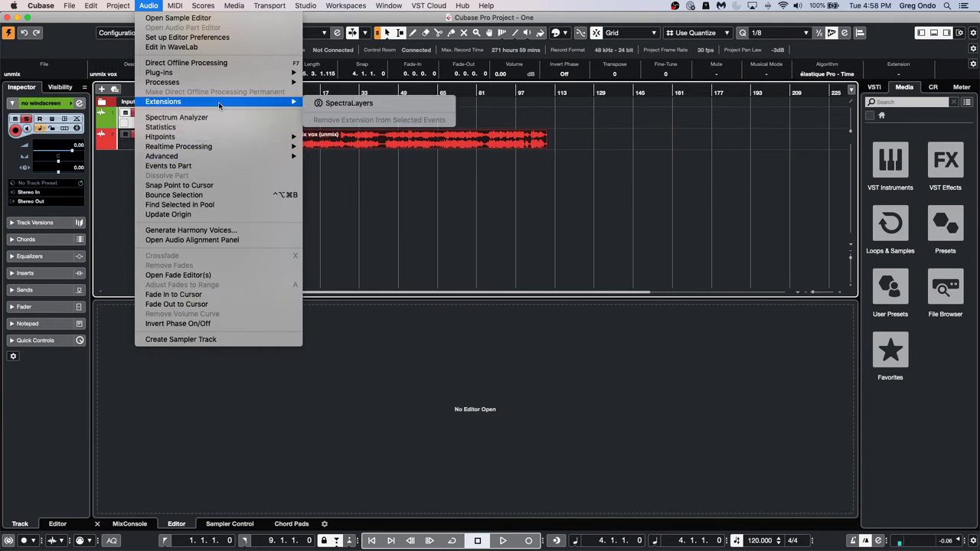
left_click(368, 106)
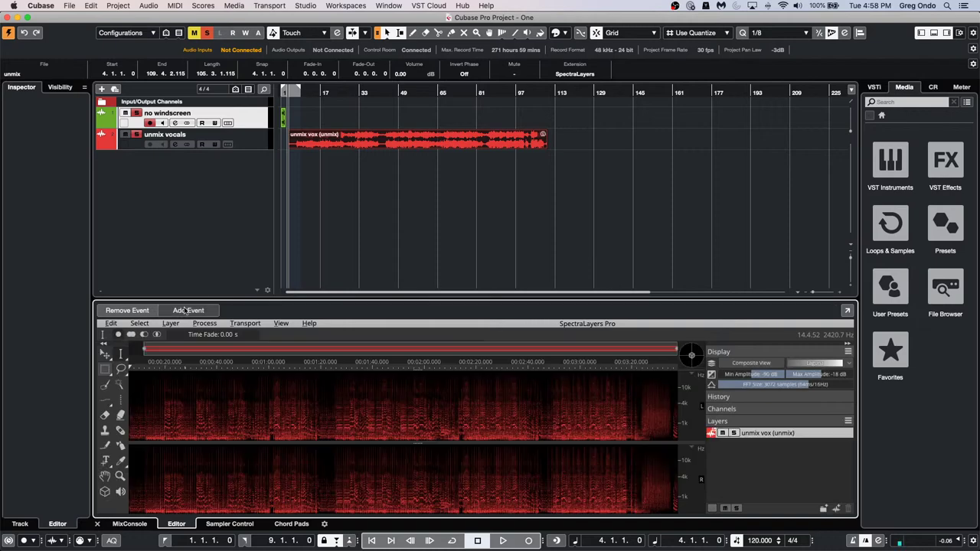
Unmix the layer non-destructively into Vocals, Piano, Drums, Bass and Other stems at 0.00 sensitivity
left_click(170, 323)
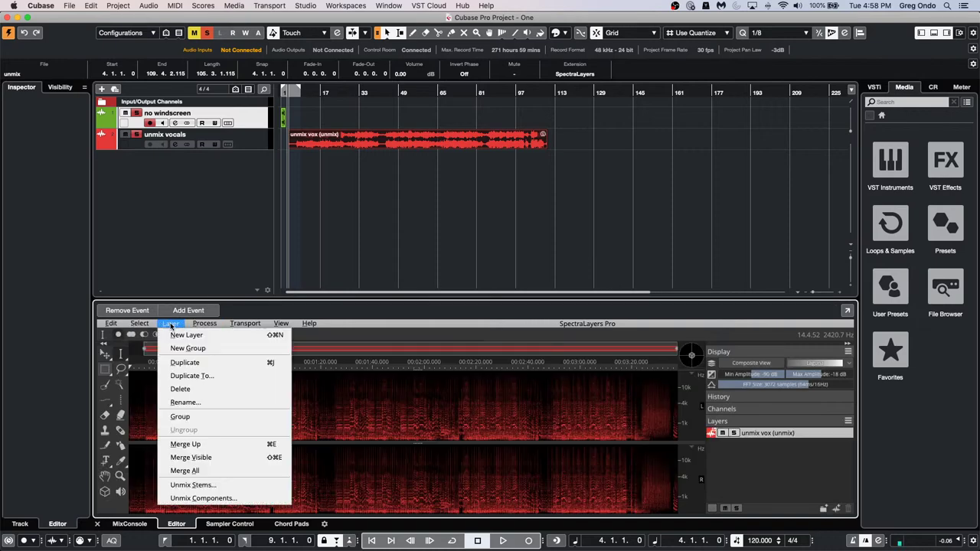
left_click(222, 486)
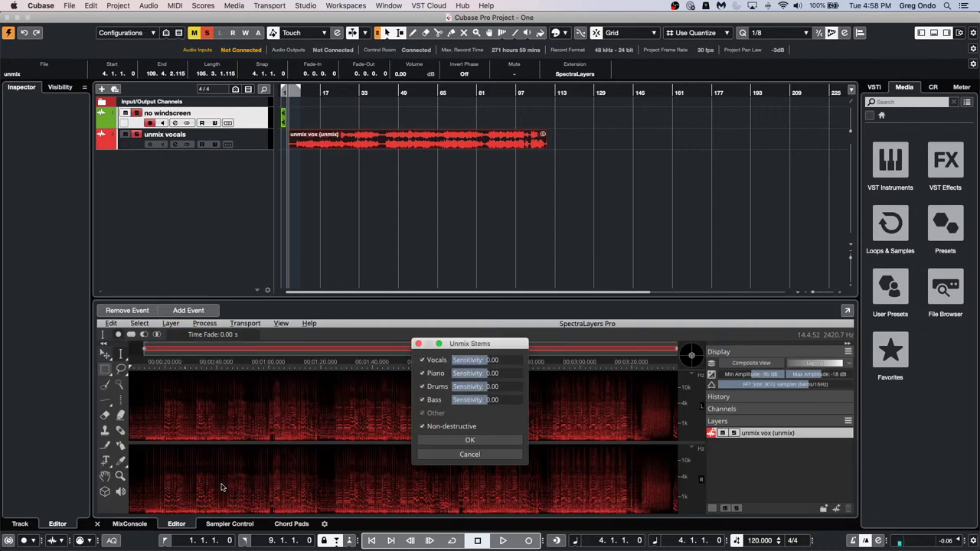
left_click(481, 443)
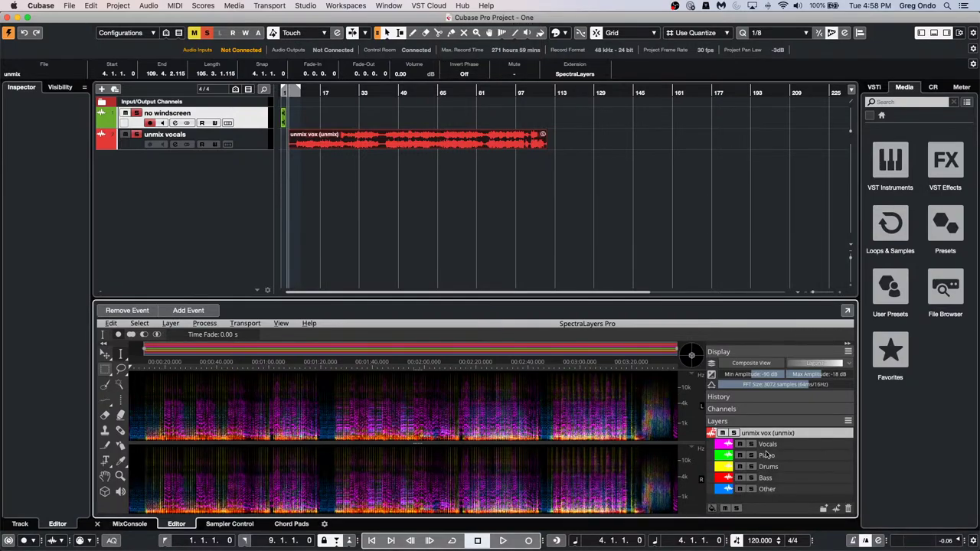
Place the Vocals, Piano and Bass layers on new tracks starting at 4.1.1.0, copying the files to the project folder
left_click_drag(781, 445, 291, 176)
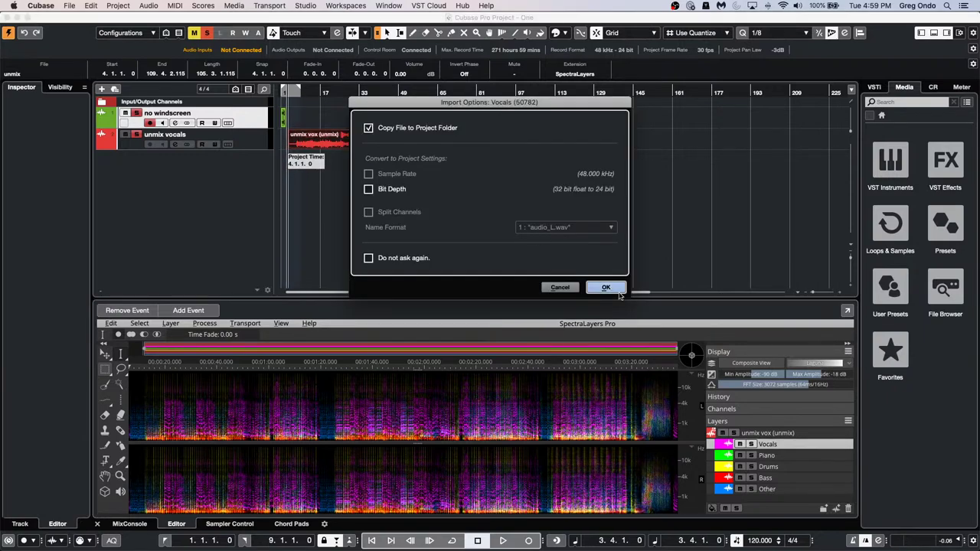
left_click(606, 288)
left_click_drag(779, 456, 288, 190)
left_click(609, 288)
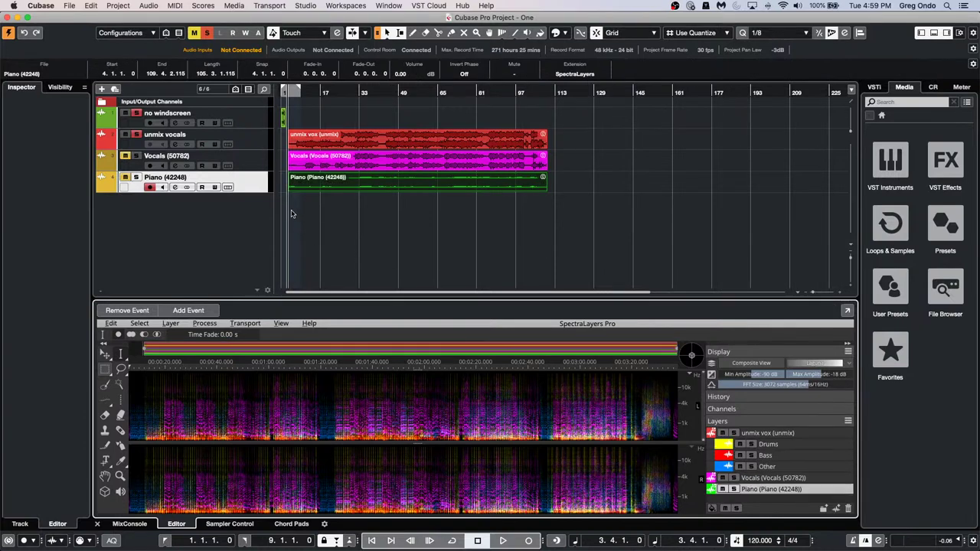
left_click_drag(766, 456, 291, 218)
left_click(606, 288)
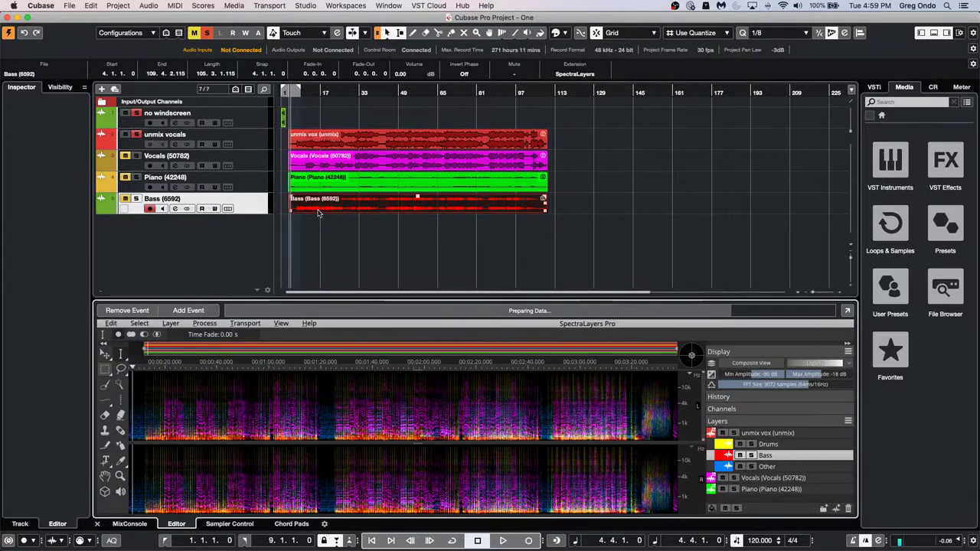
Solo the Bass track, start playback from about bar 18, and mute the original unmix vocals track
left_click(137, 199)
left_click(328, 92)
key("space")
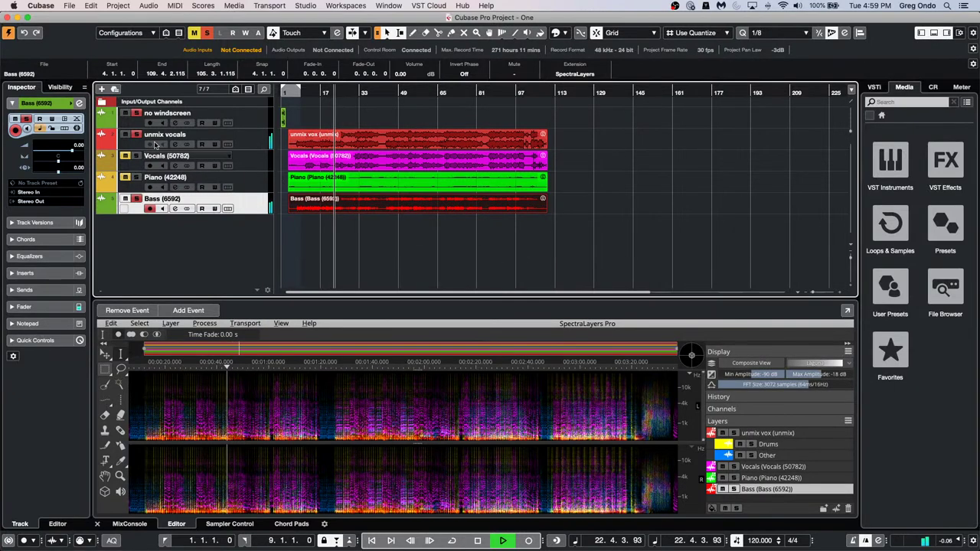
left_click(126, 134)
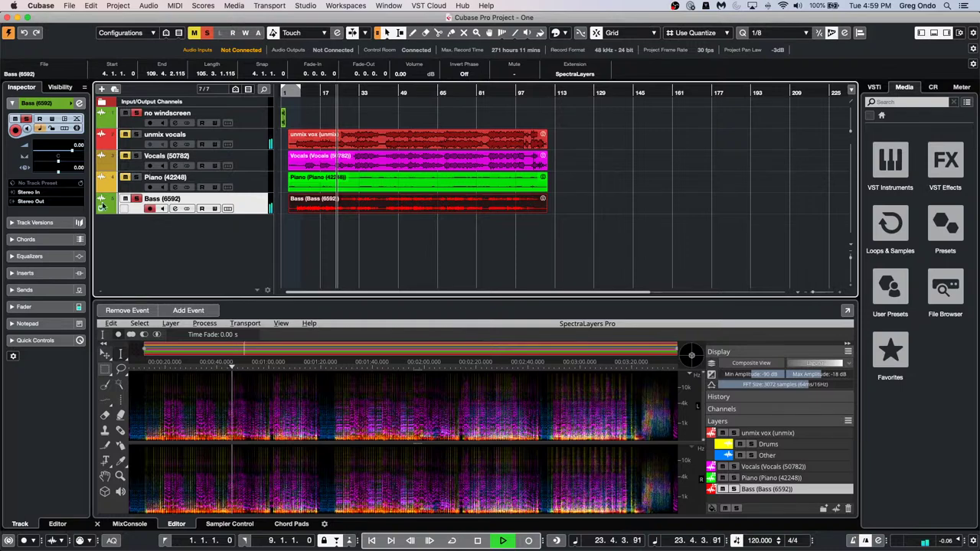
Switch the solo from the Bass track to the Vocals track during playback, and stop the transport
left_click(149, 5)
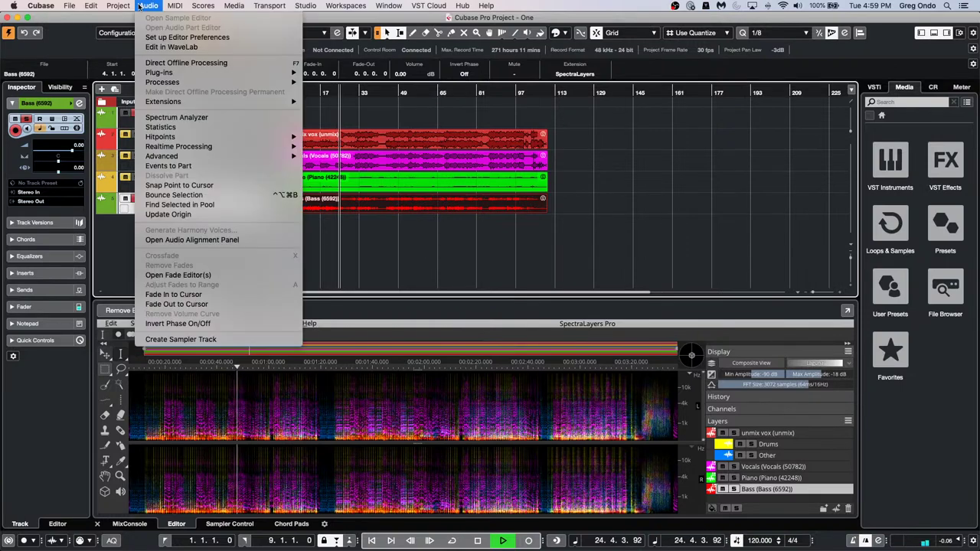
left_click(419, 255)
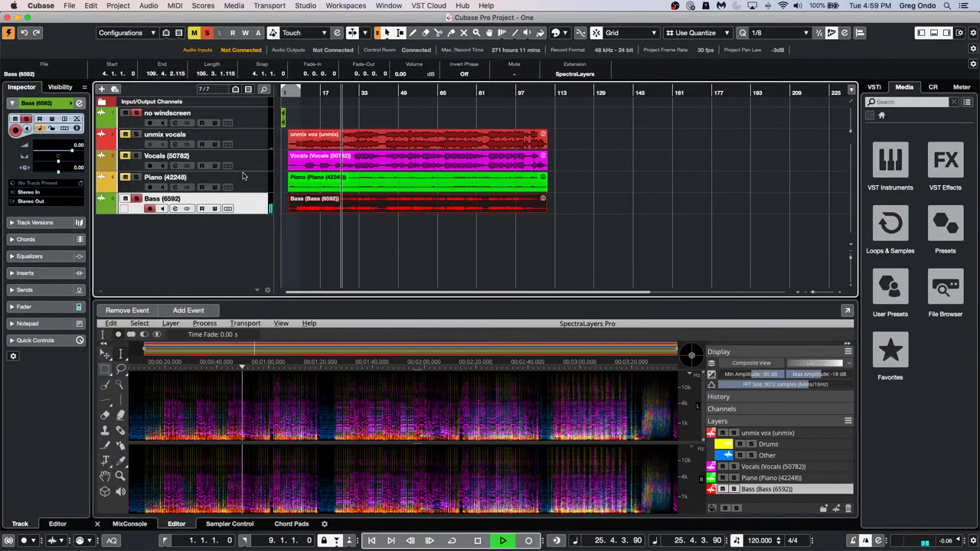
left_click(137, 156)
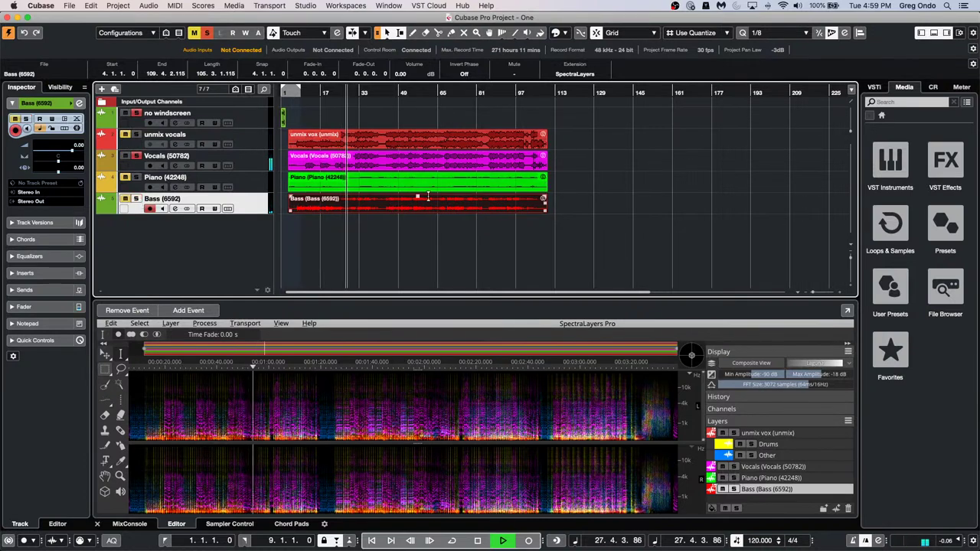
key("space")
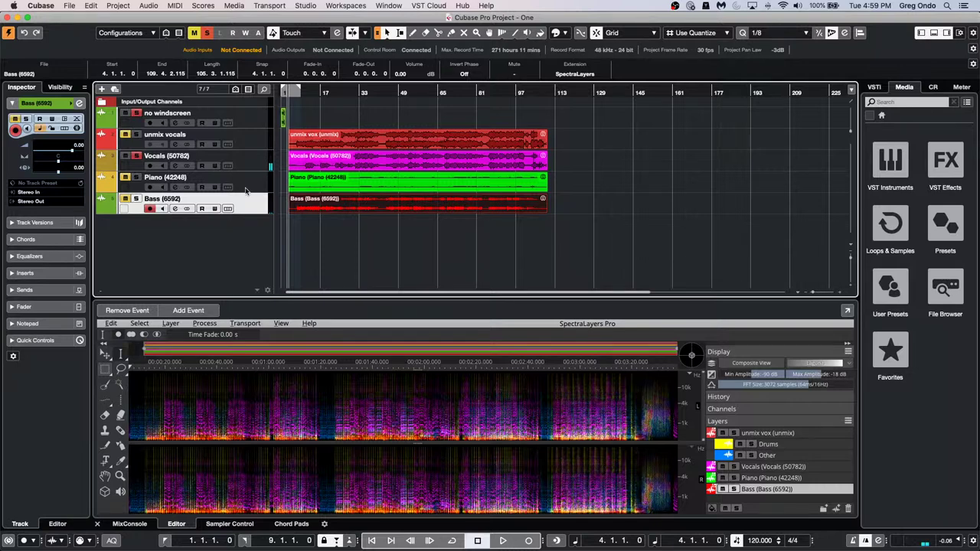